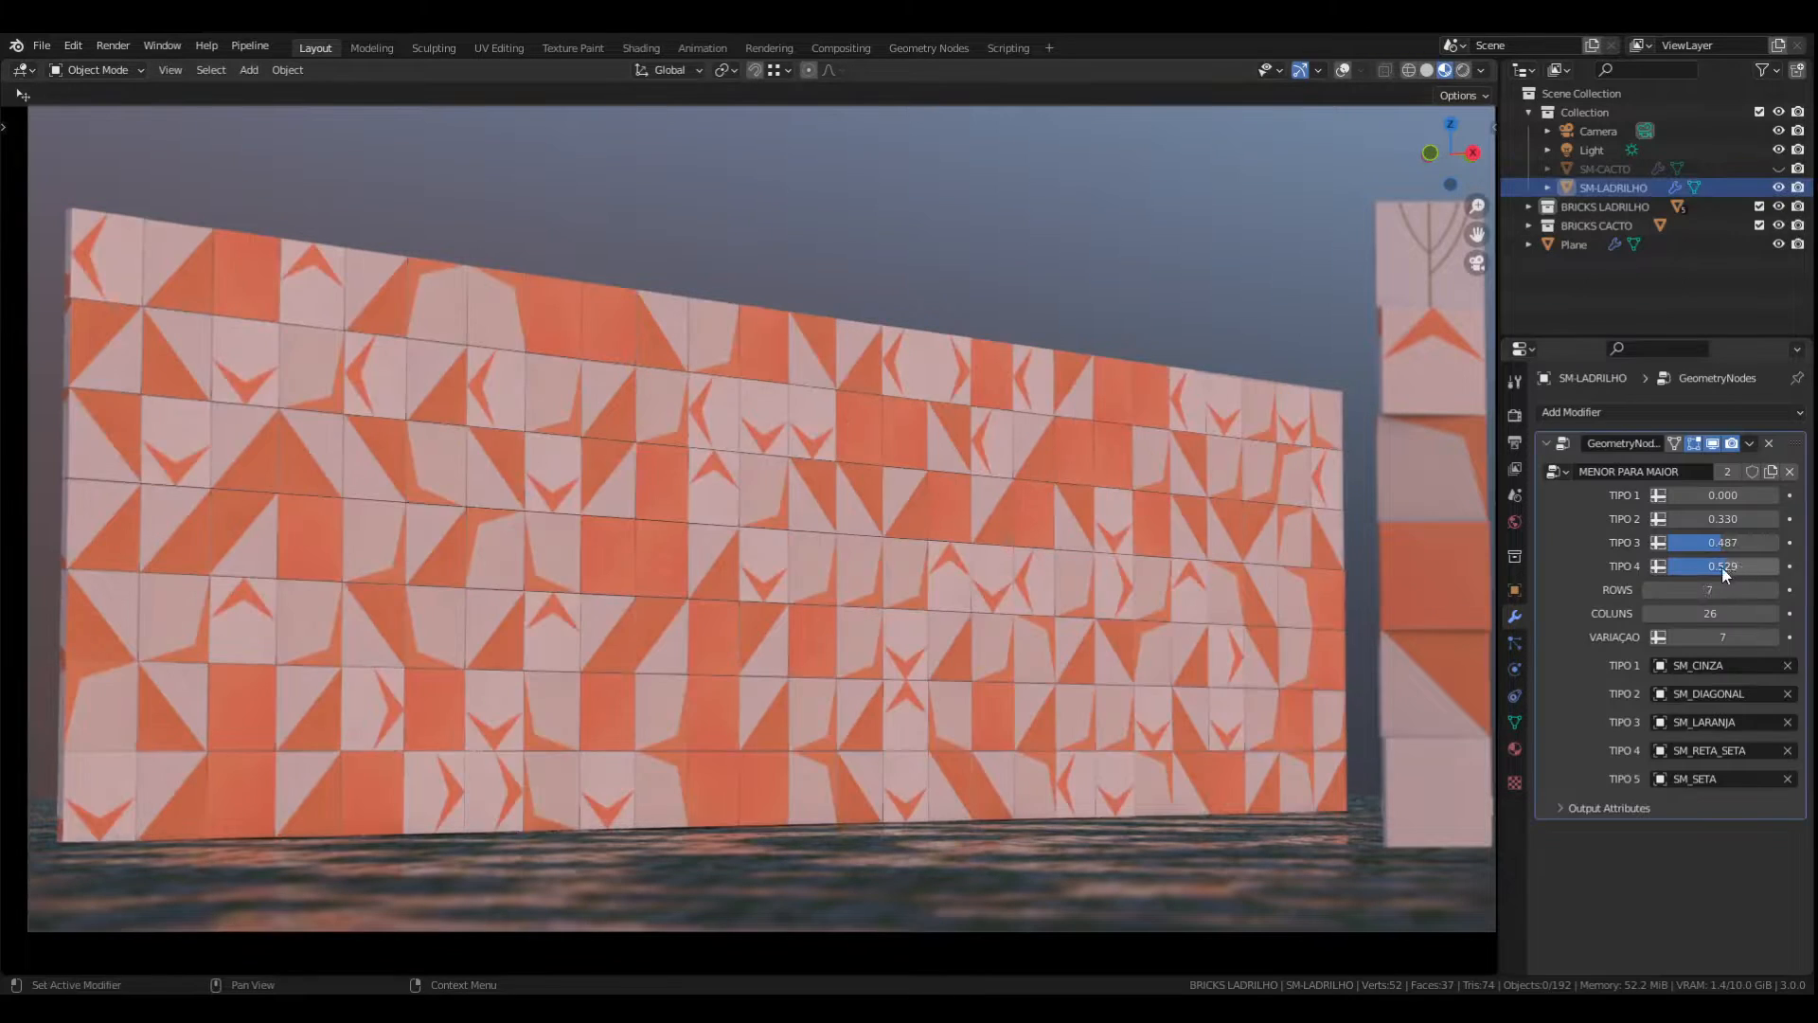
- Set TIPO 2, TIPO 3 and TIPO 4 to 0 and TIPO 1 to 0.5 in the tile wall's Geometry Nodes modifier
left_click_drag(1719, 542, 1678, 496)
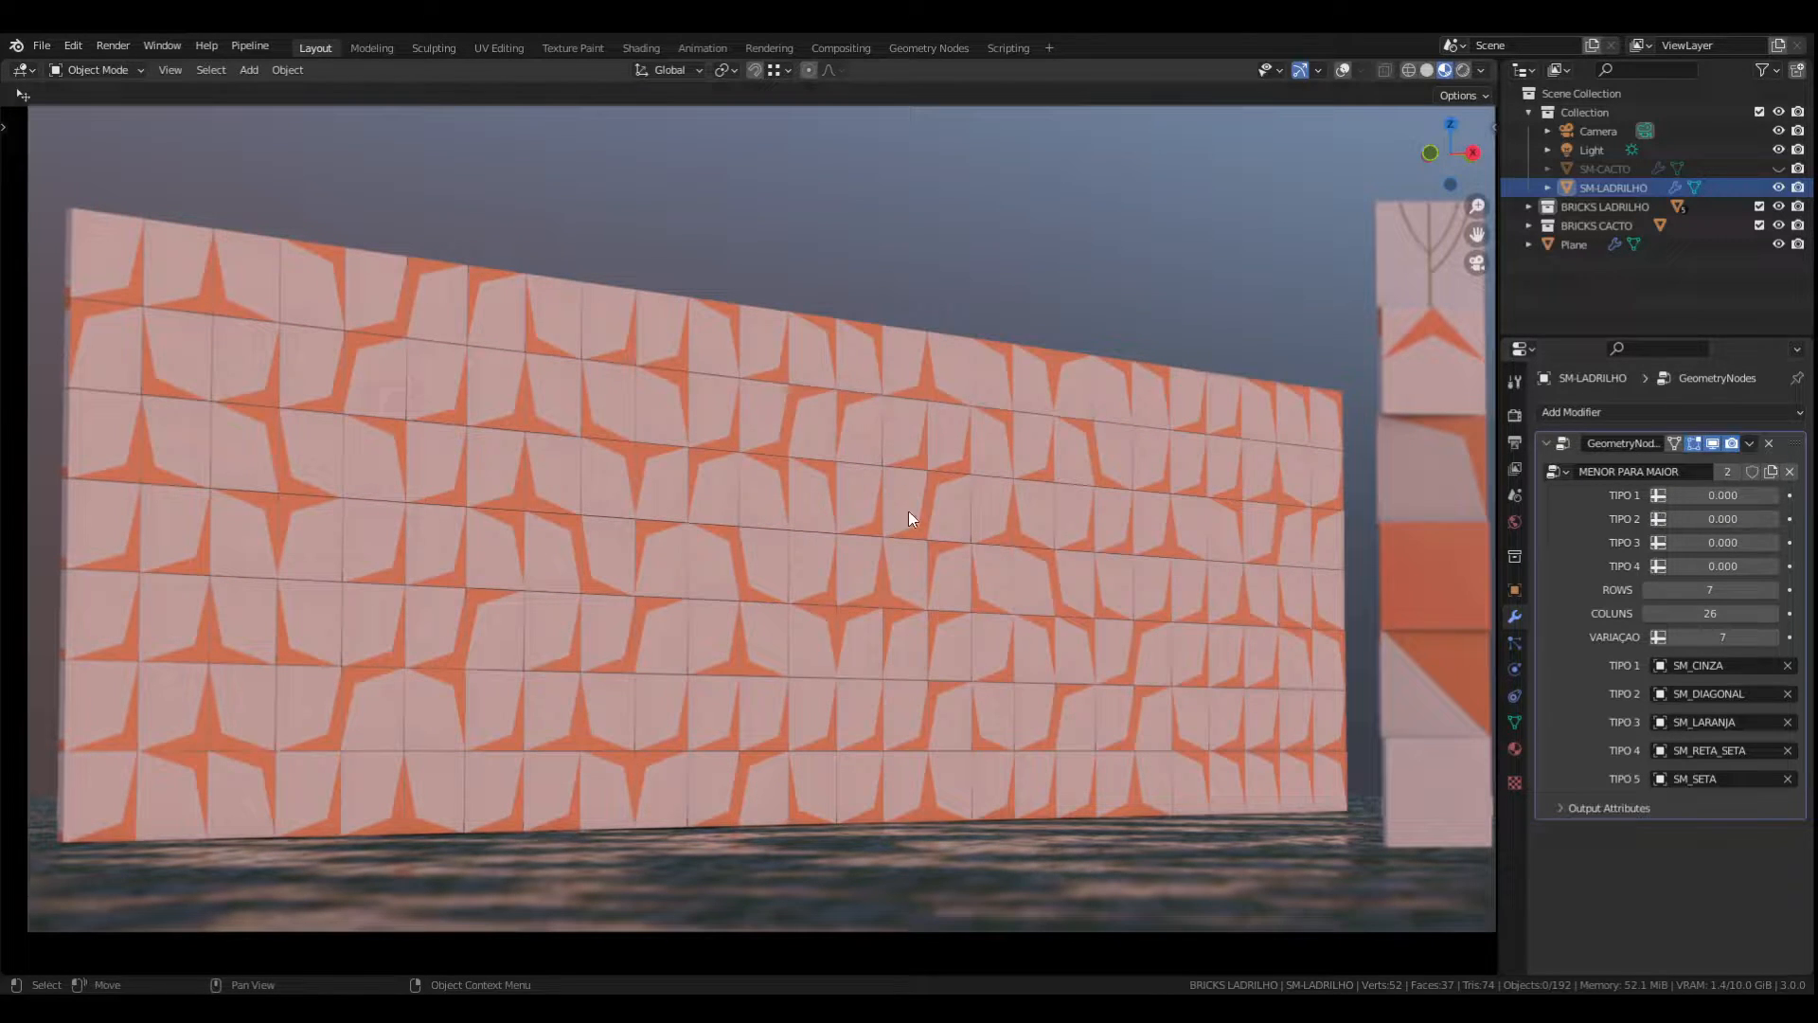
mouse_move(1705, 495)
left_mouse_down()
mouse_move(1781, 496)
mouse_move(1692, 497)
left_mouse_up()
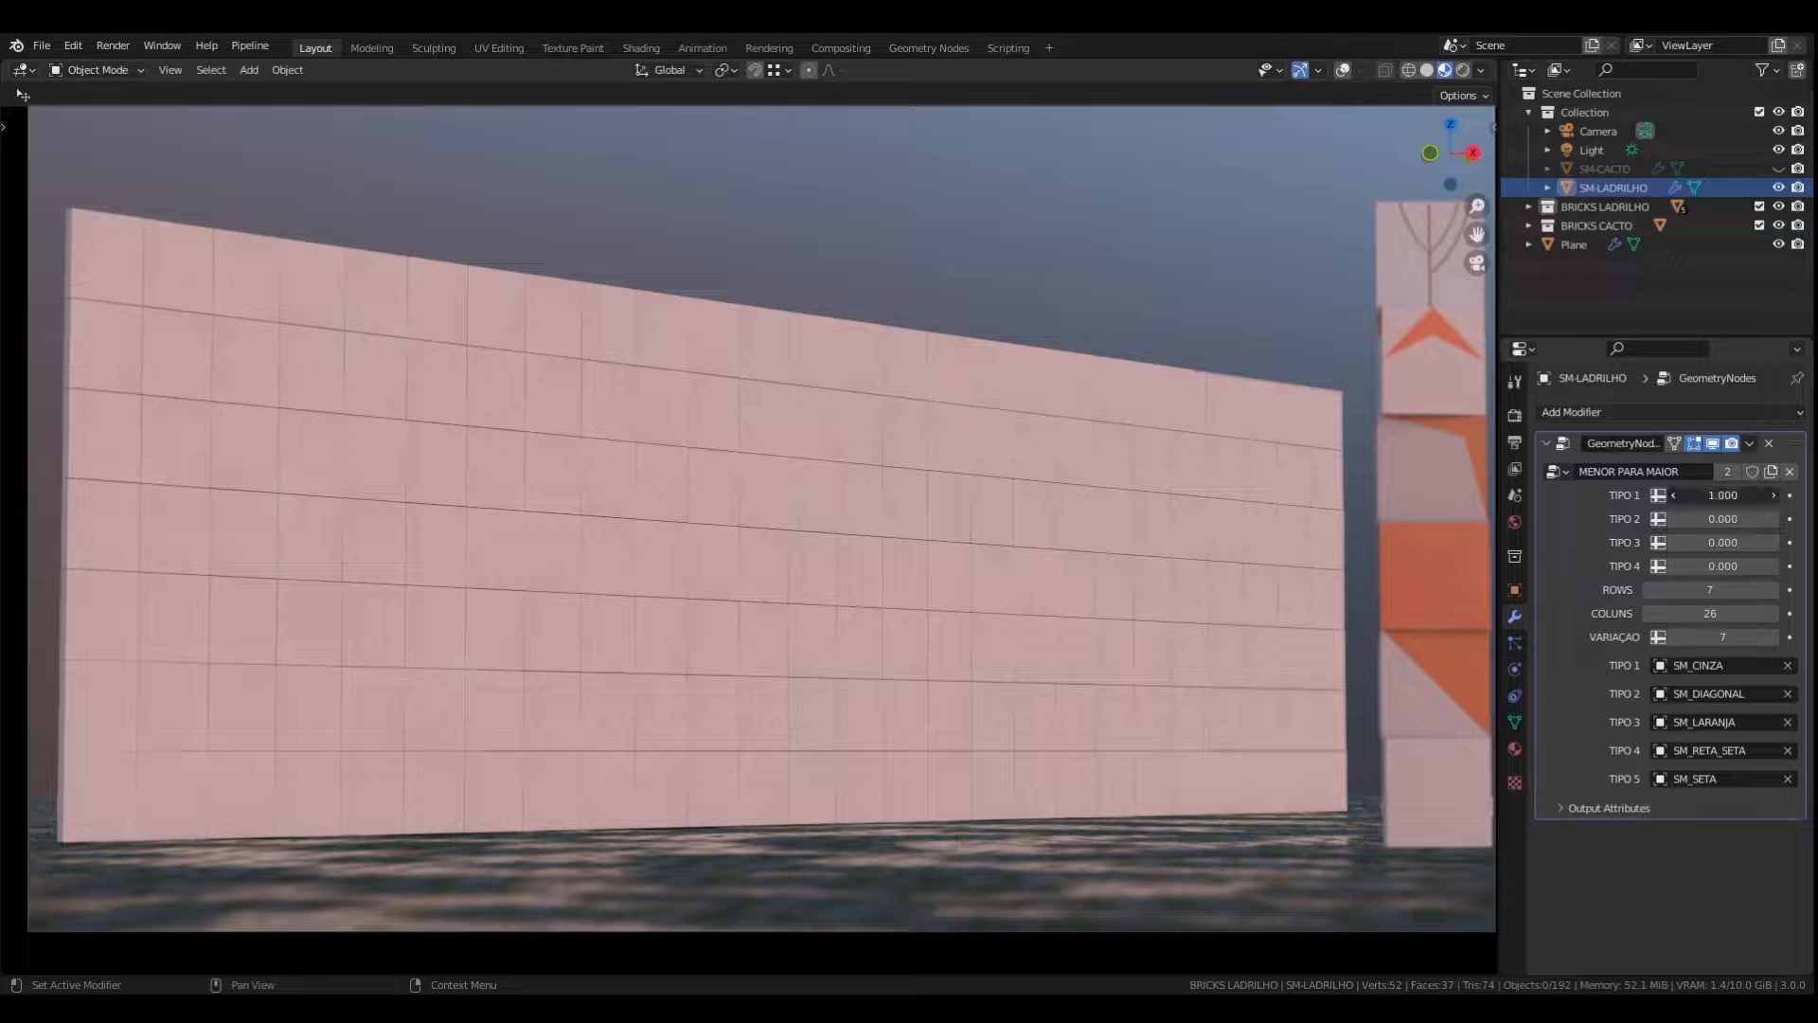
left_click(1731, 495)
type("0.5")
key("Return")
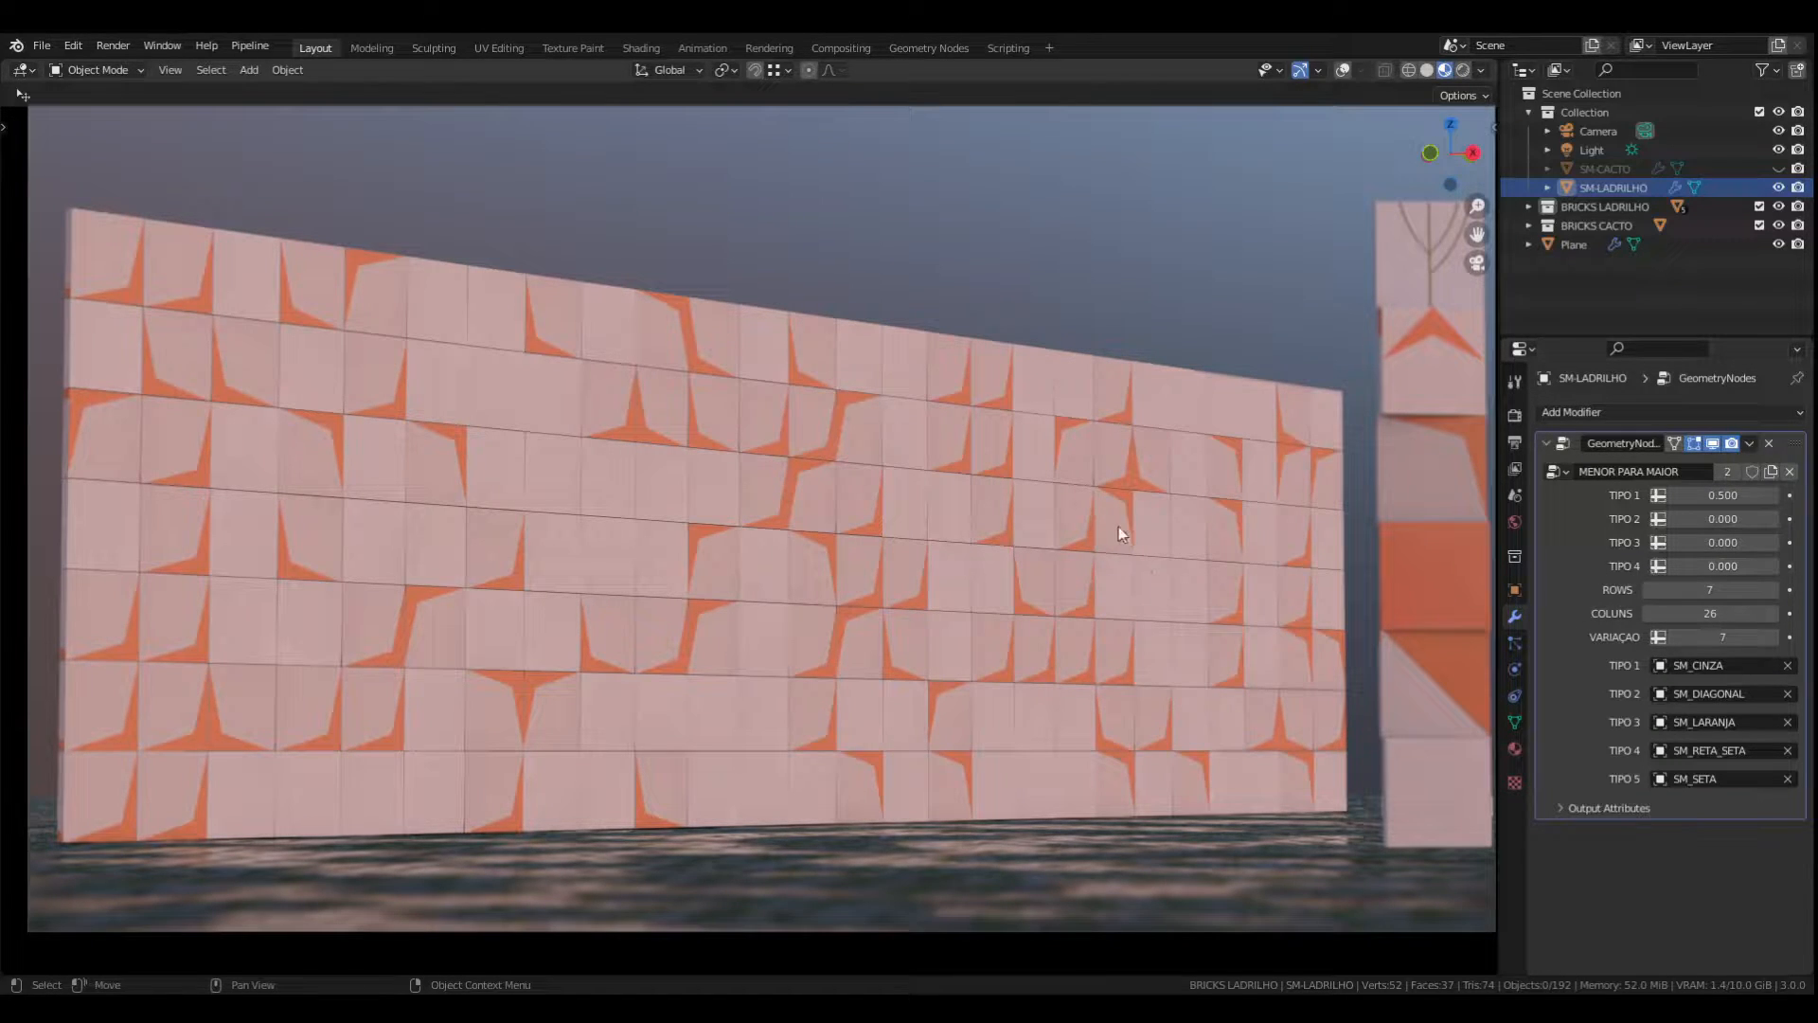
- Set the TIPO 2 and TIPO 3 factors of the tile wall to 0.5
left_click(1751, 519)
key("BackSpace")
type(".5")
key("Return")
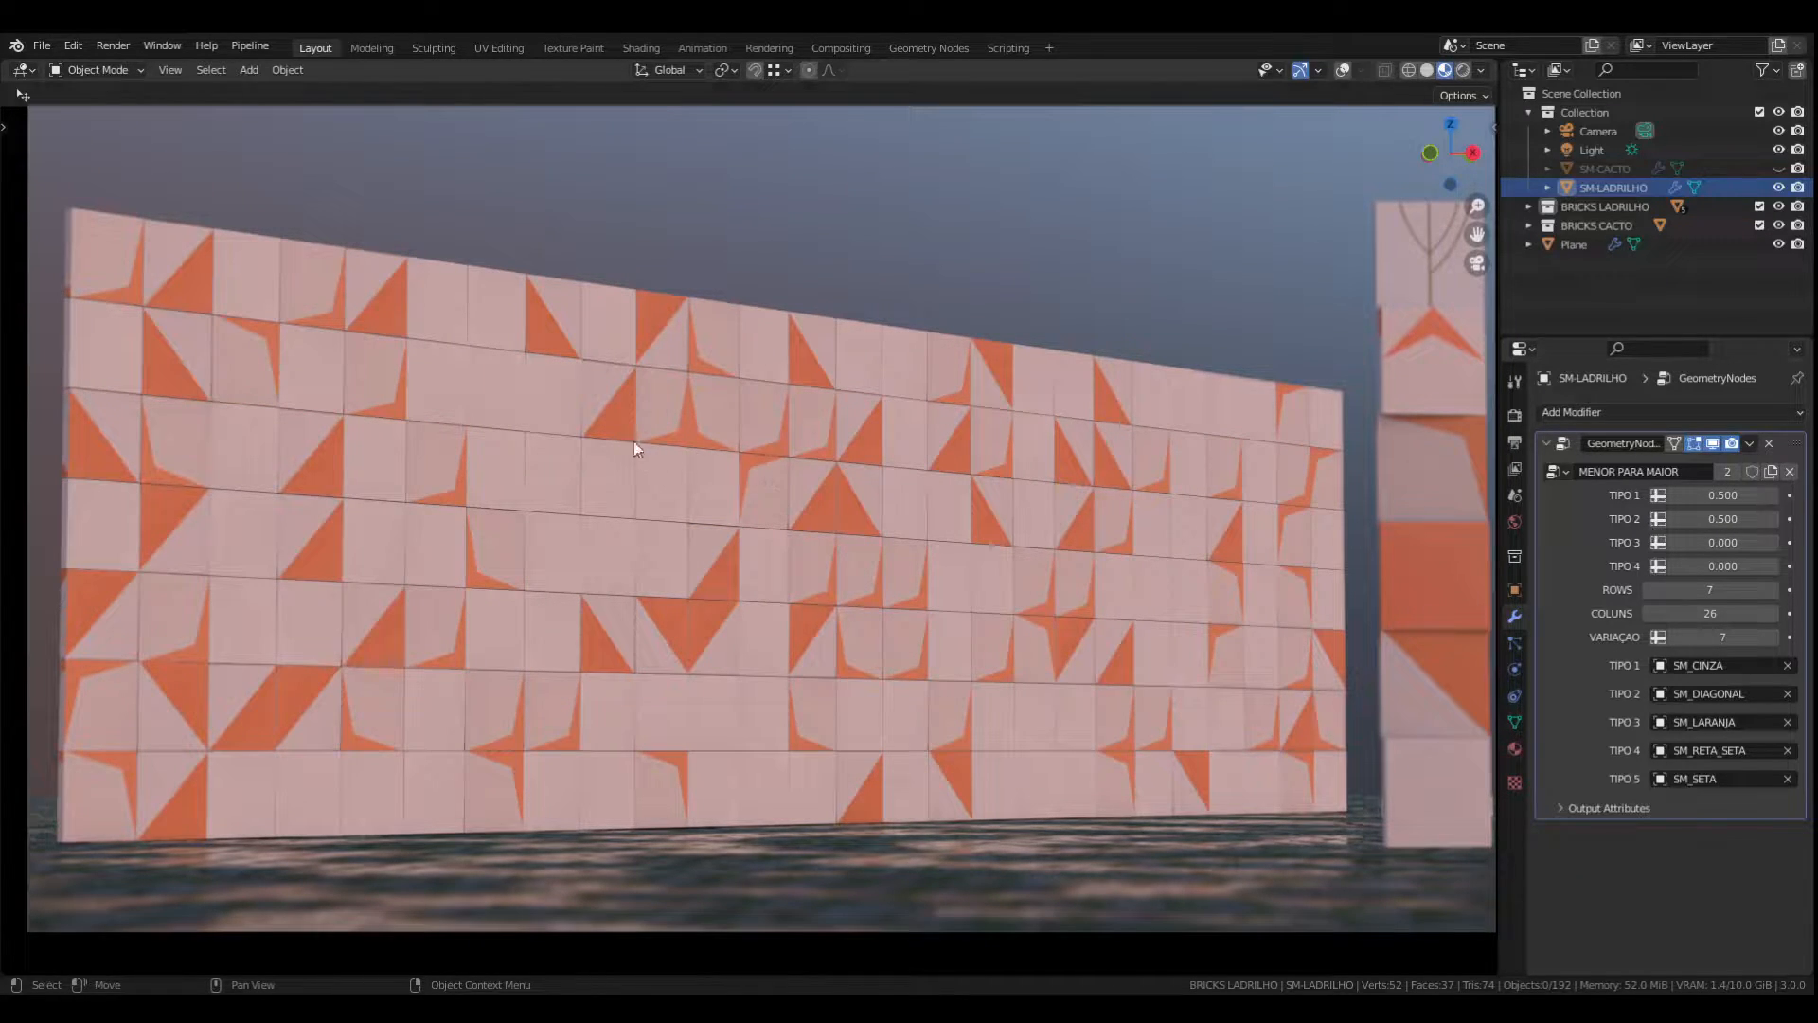
left_click(1743, 546)
type("0.5")
key("Return")
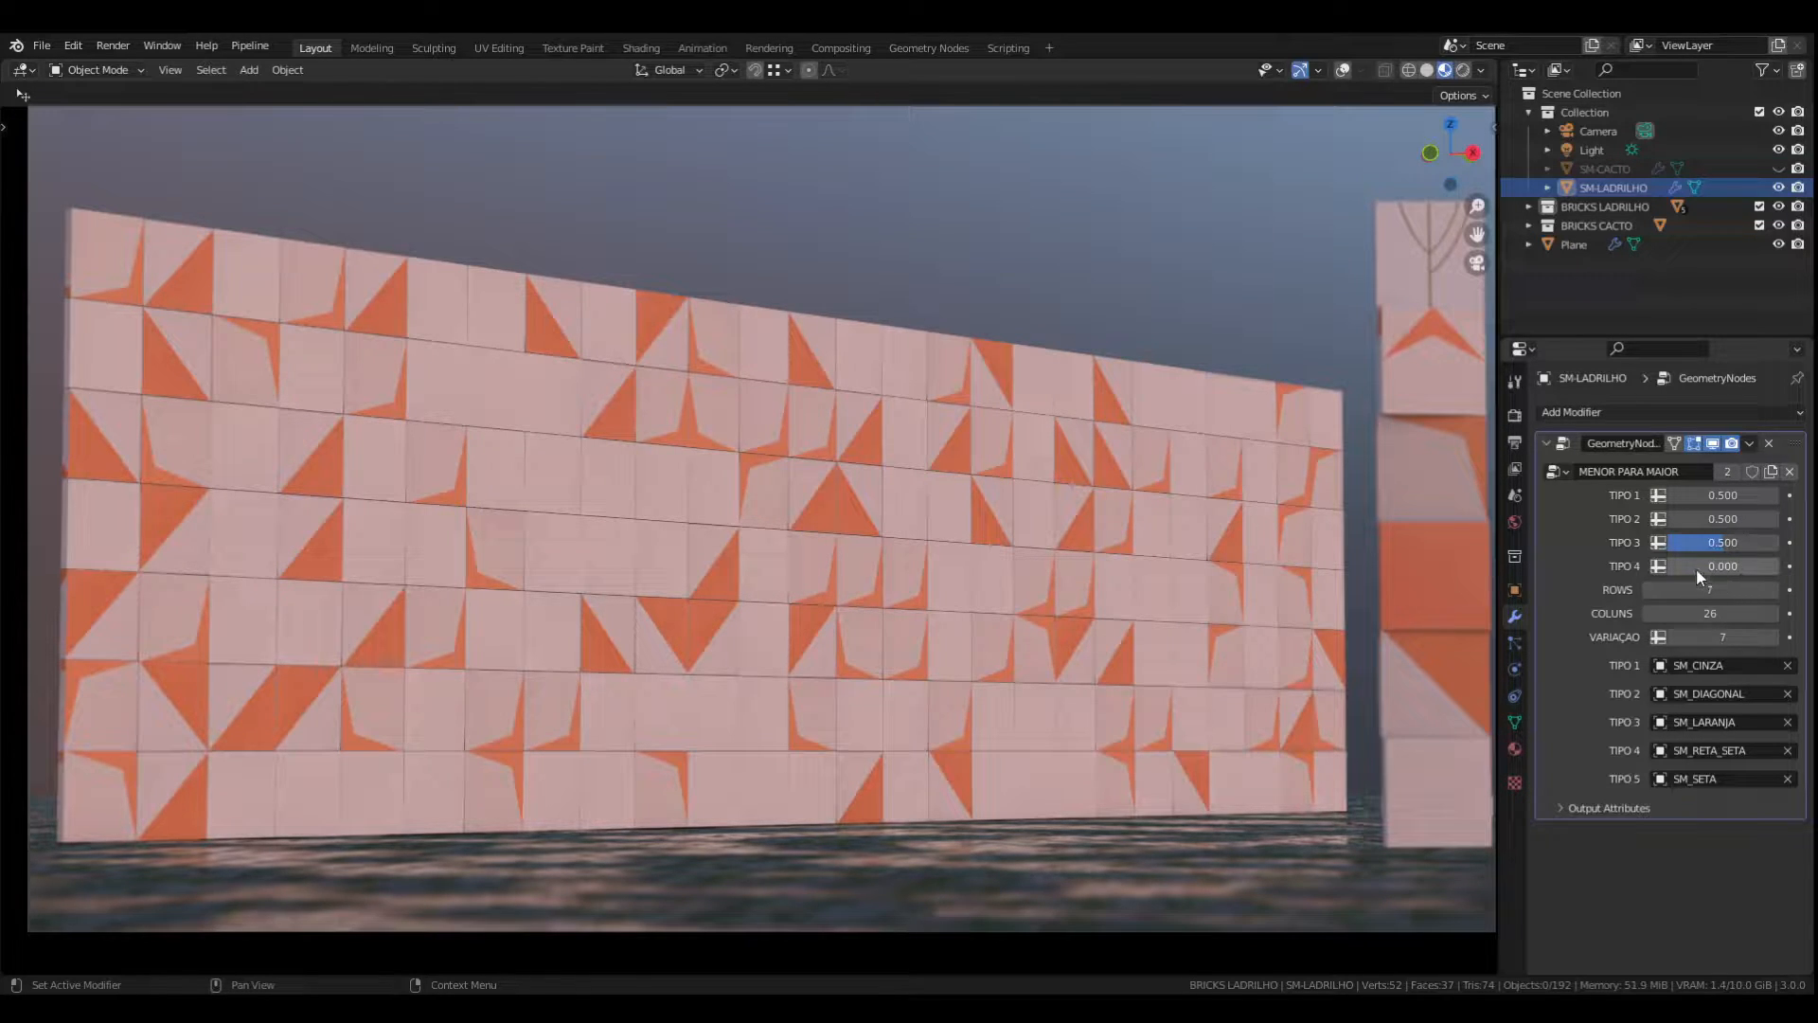
- Tune TIPO 1 to TIPO 4 to 0.650, 0.560, 0.555 and 0.580, with COLUNS at 26 and VARIAÇAO at 15
left_click_drag(1697, 568, 1725, 568)
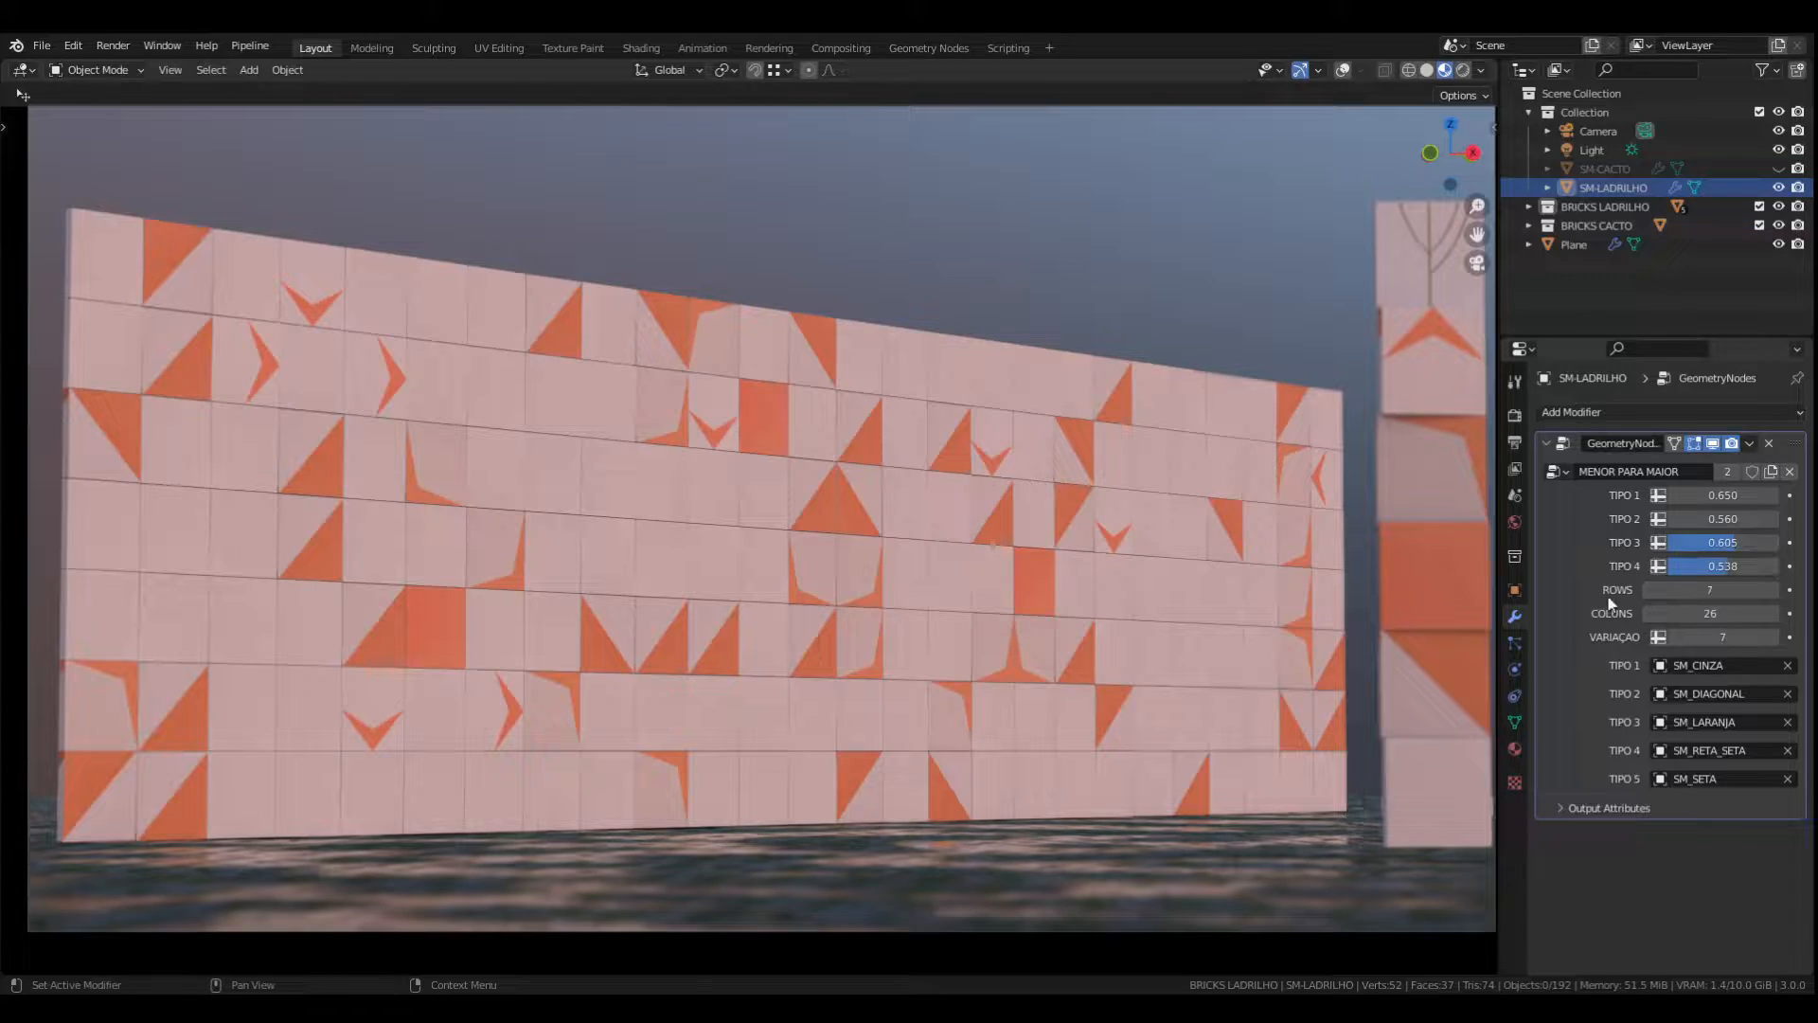
left_click_drag(1707, 590, 1728, 637)
left_click(1704, 614)
type("26")
key("Return")
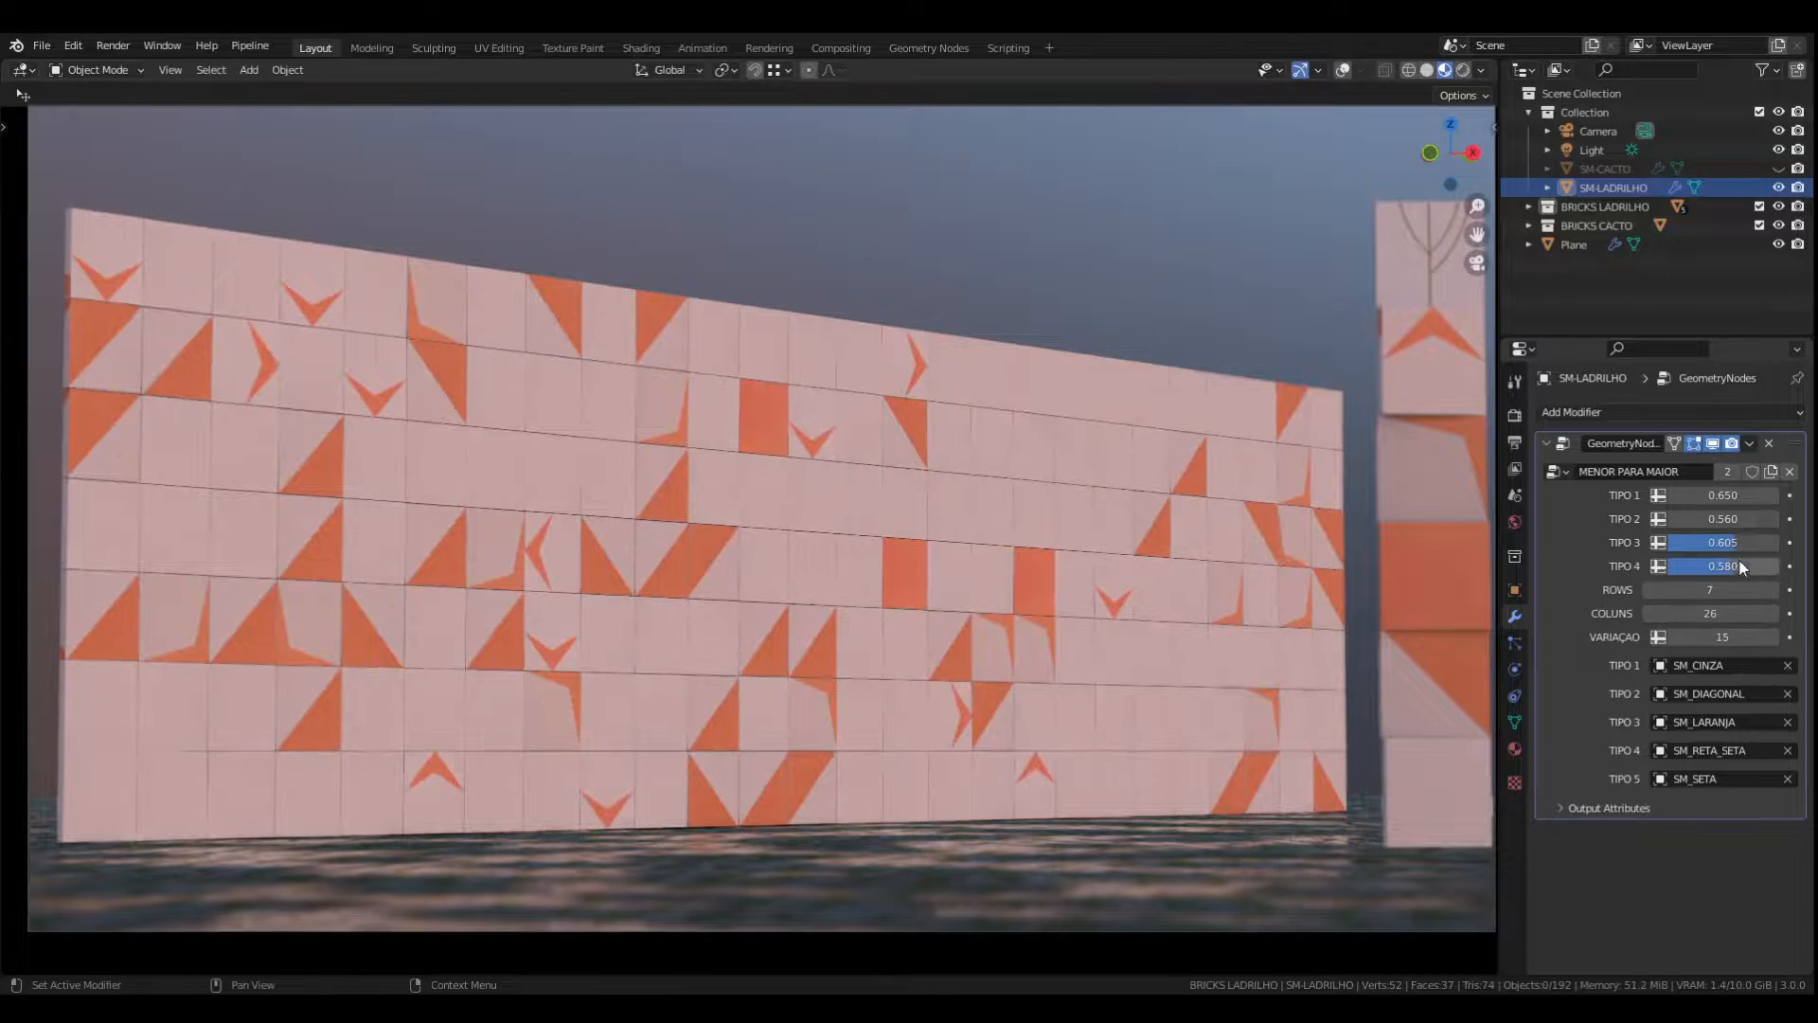
left_click_drag(1746, 566, 1721, 542)
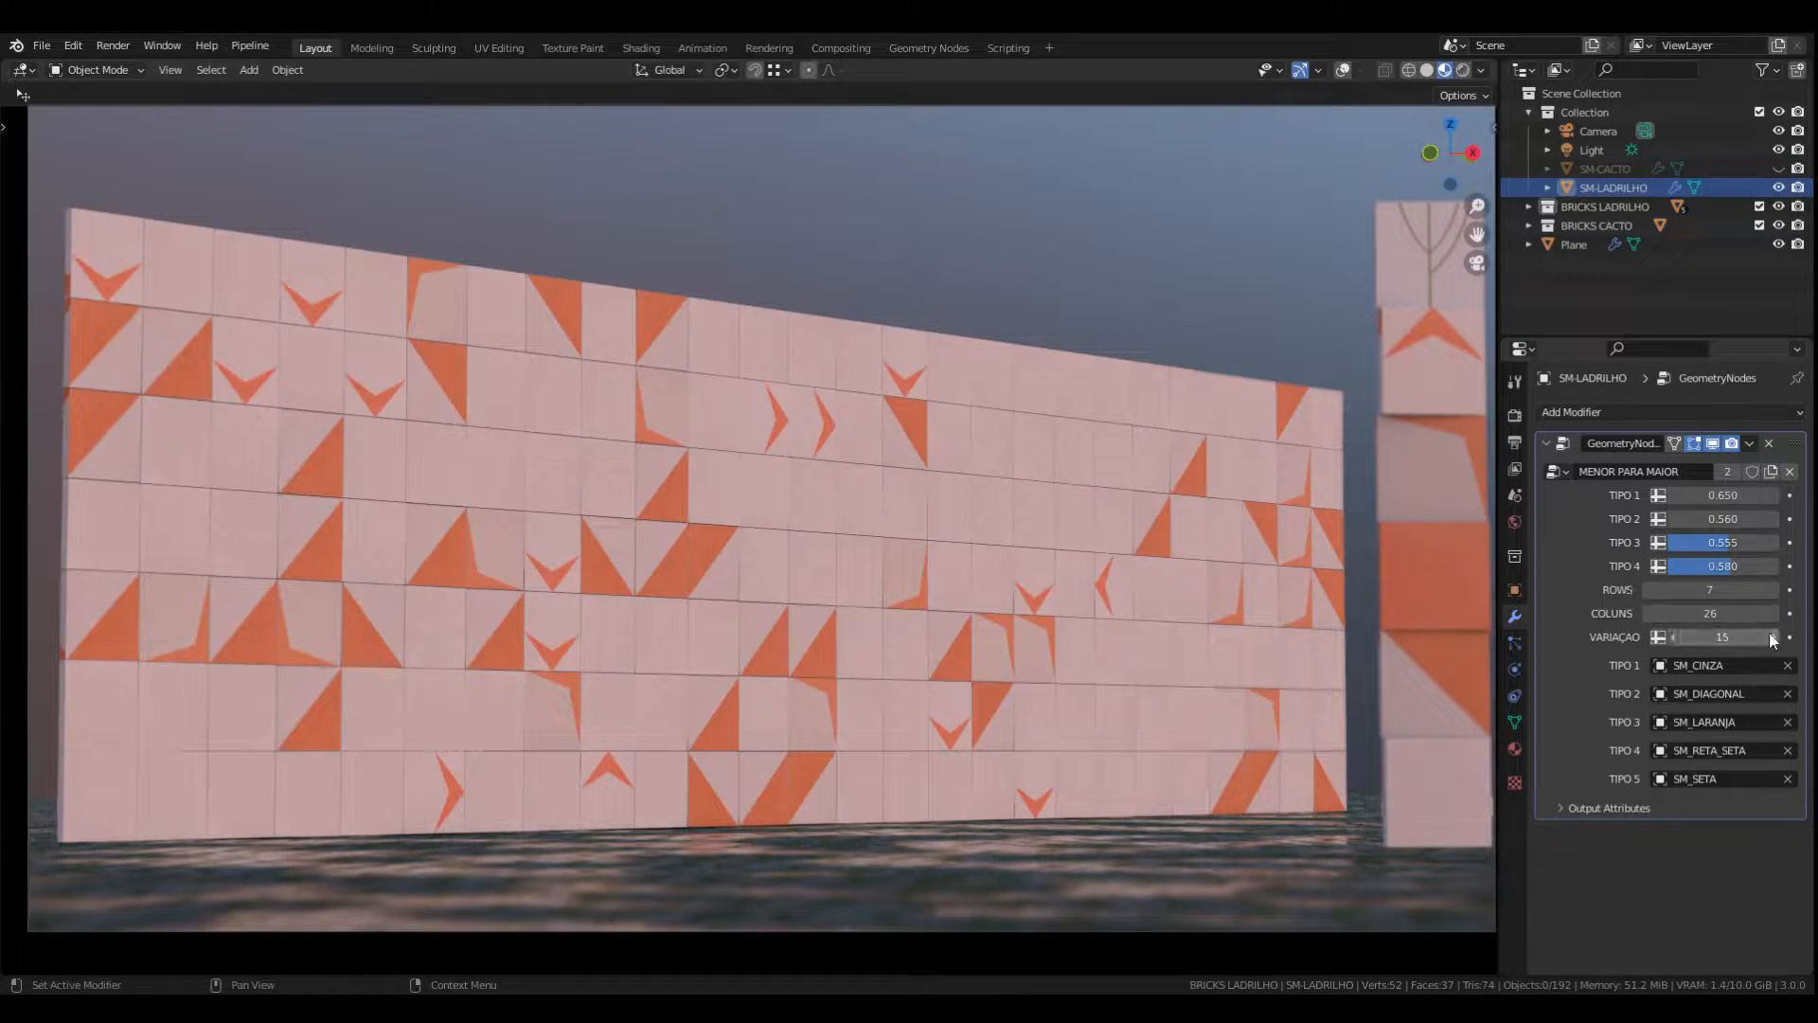
- Lower the VARIAÇAO value one unit at a time to below 13 to try other tile arrangements
left_click(1675, 637)
left_click(1675, 637)
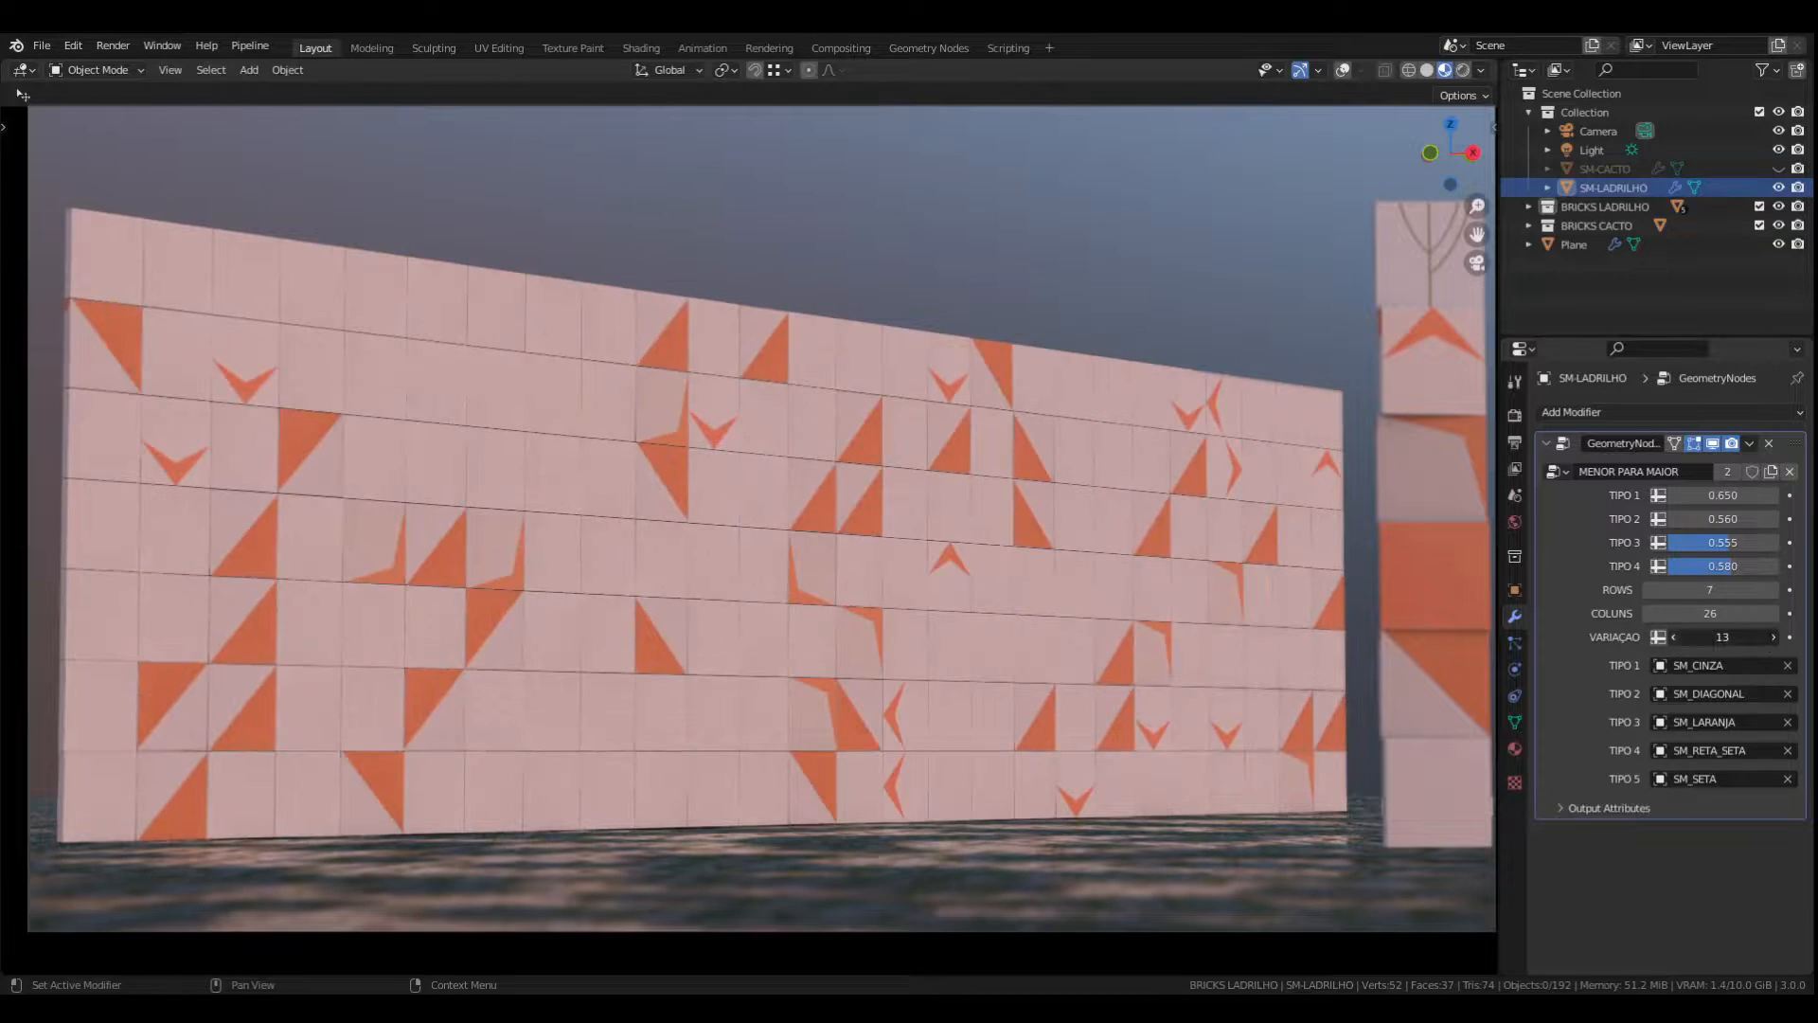
left_click(1674, 637)
left_click(1674, 637)
left_click(1675, 637)
left_click(1675, 637)
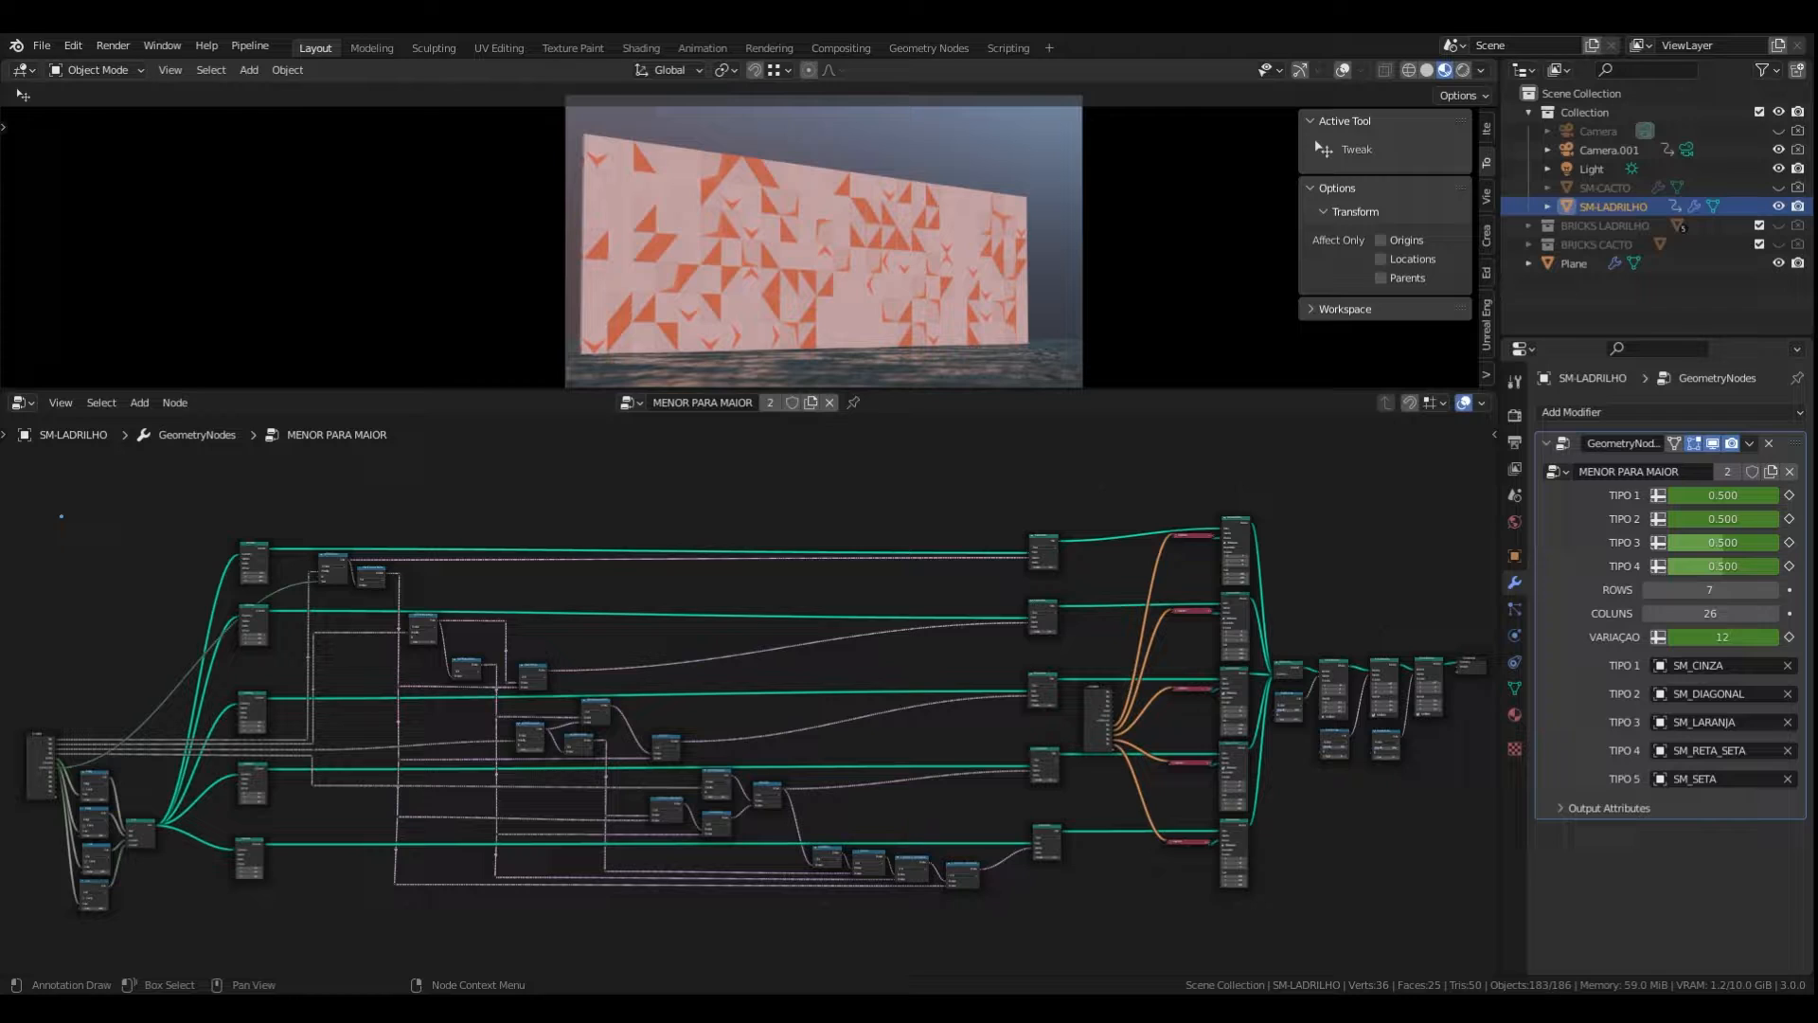
- Annotate the MENOR PARA MAIOR node tree by circling the Group Input, each node stage numbered 1 to 5, and the Group Output
mouse_move(64, 691)
left_mouse_down()
mouse_move(4, 758)
mouse_move(76, 800)
mouse_move(64, 691)
left_mouse_up()
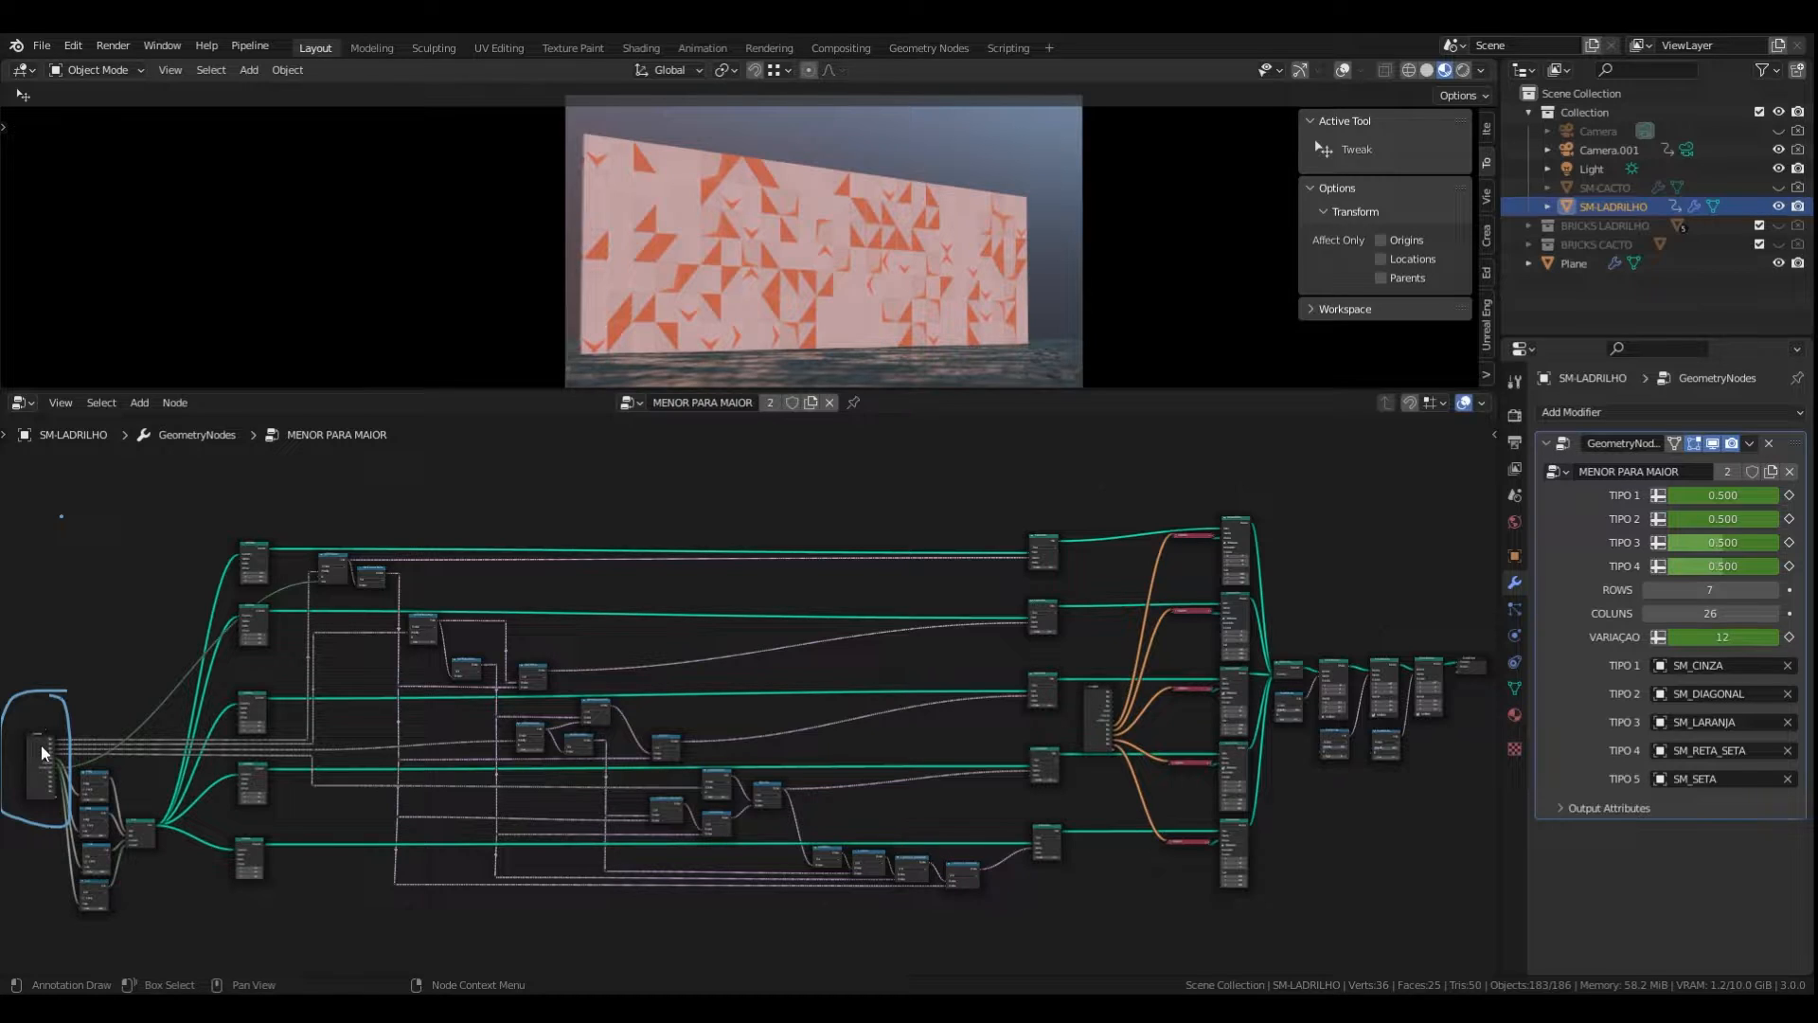
mouse_move(1469, 629)
left_mouse_down()
mouse_move(1451, 688)
mouse_move(1501, 658)
mouse_move(1473, 627)
left_mouse_up()
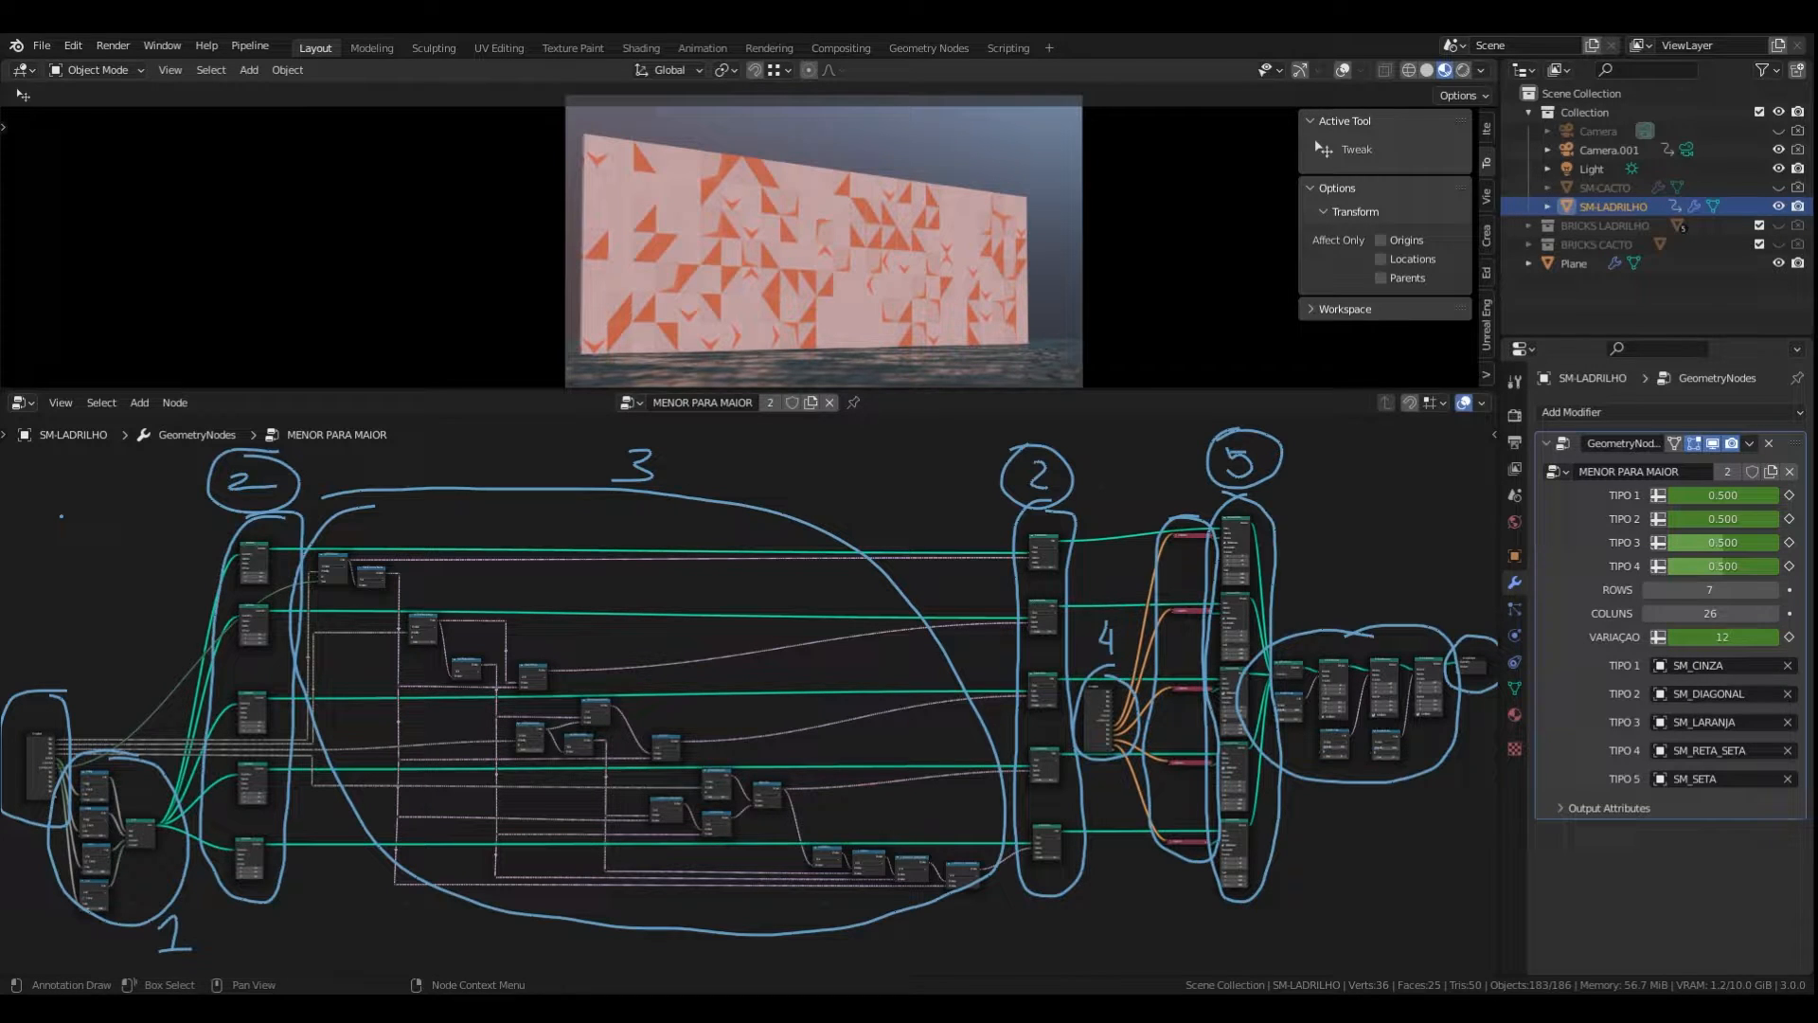
- Examine the Group Input node's sockets and compare them with the inputs exposed in the modifier
middle_click_drag(169, 772, 543, 683)
scroll(432, 772, "up", 8)
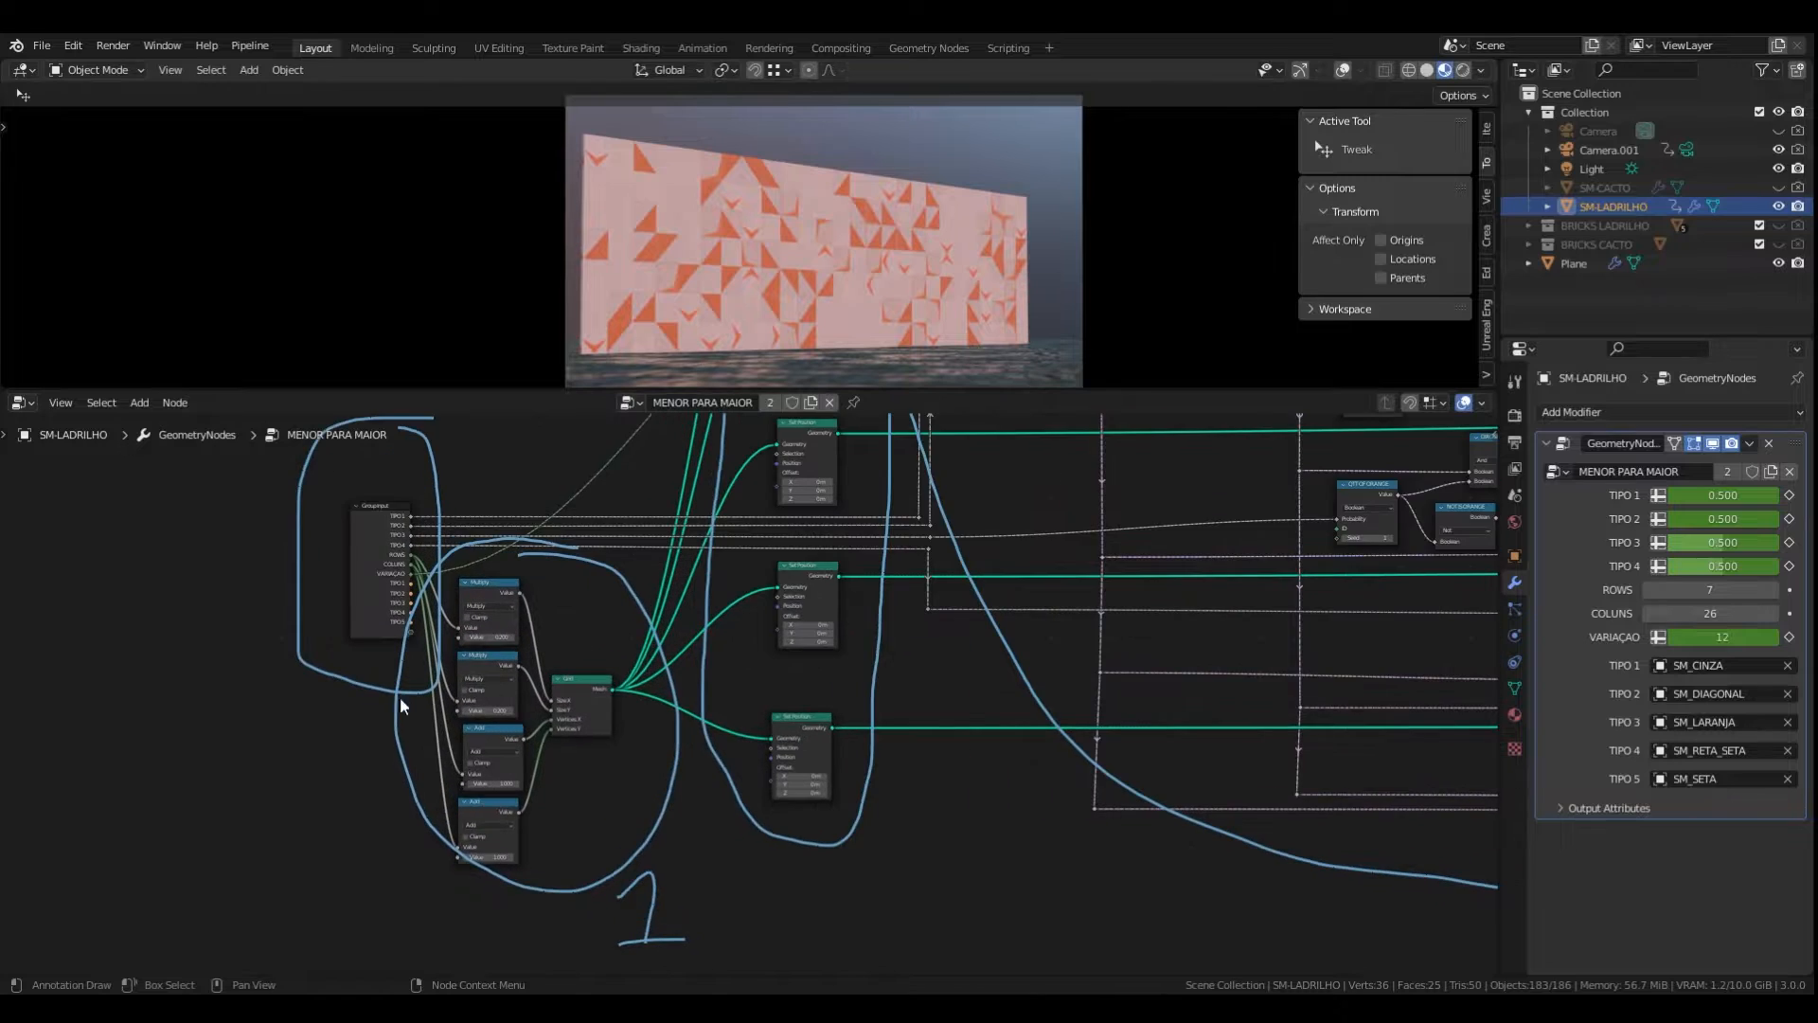
scroll(401, 706, "up", 6)
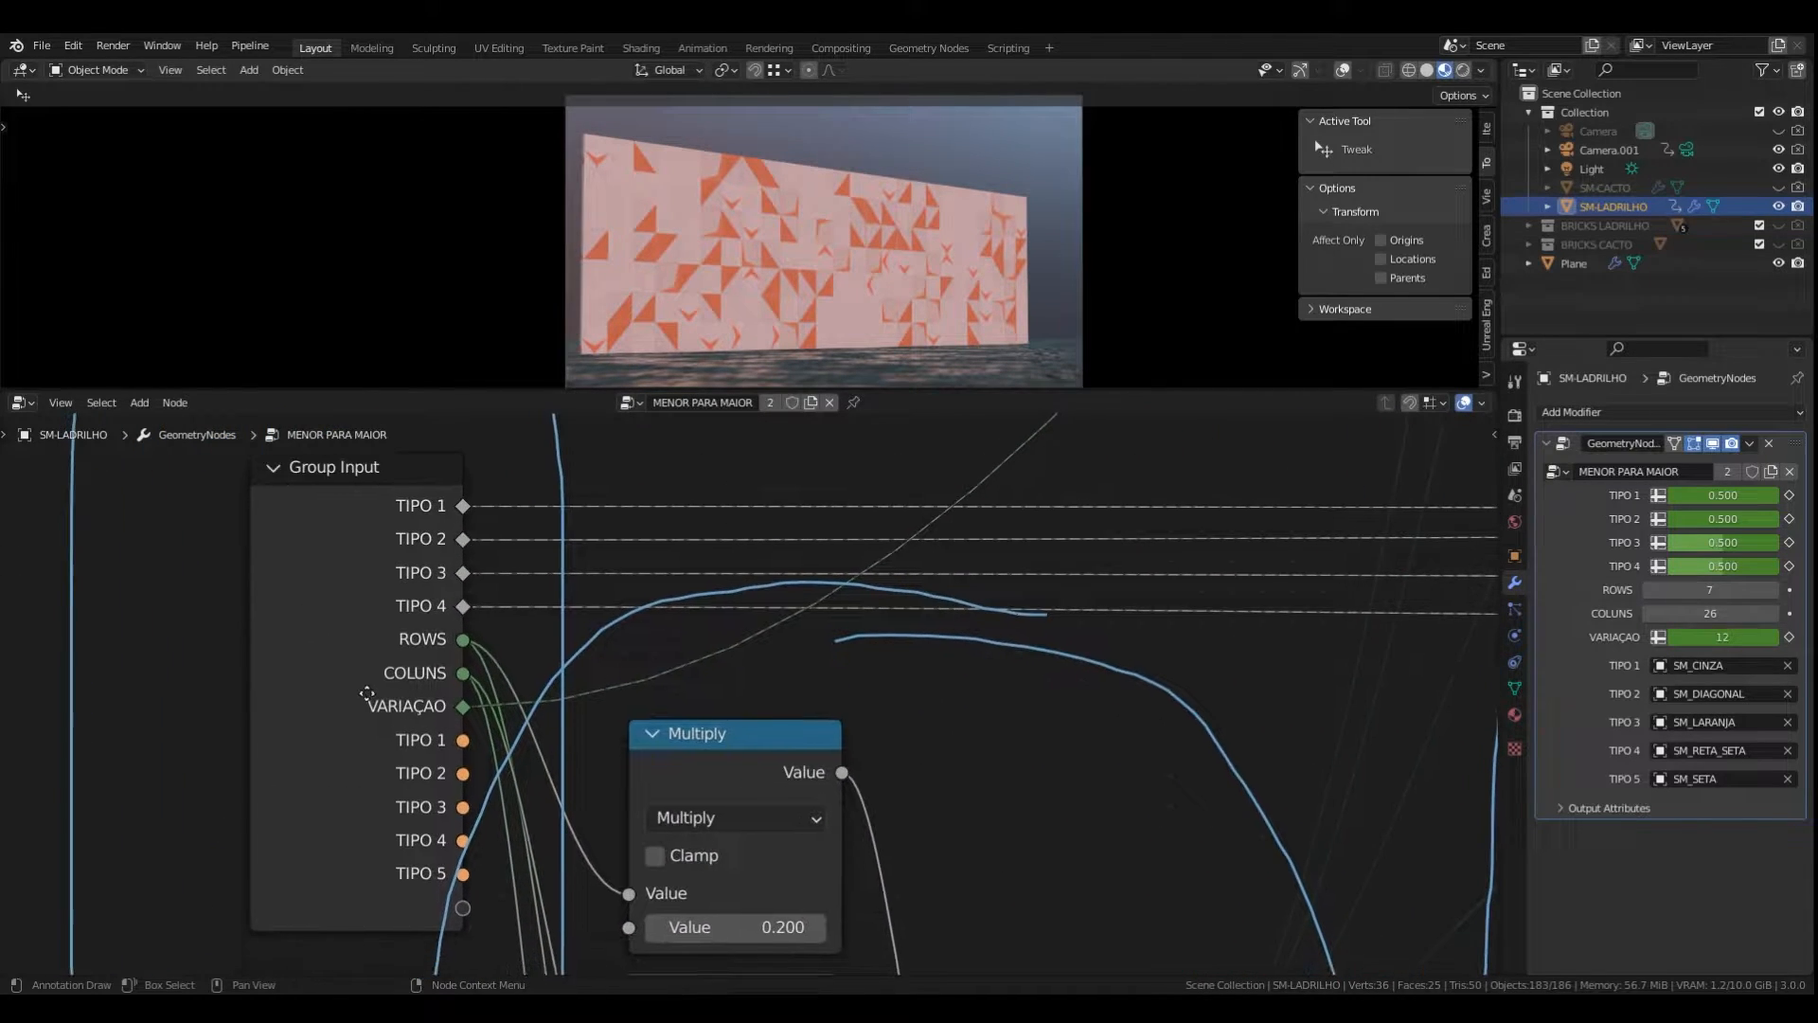
middle_click_drag(367, 694, 396, 703)
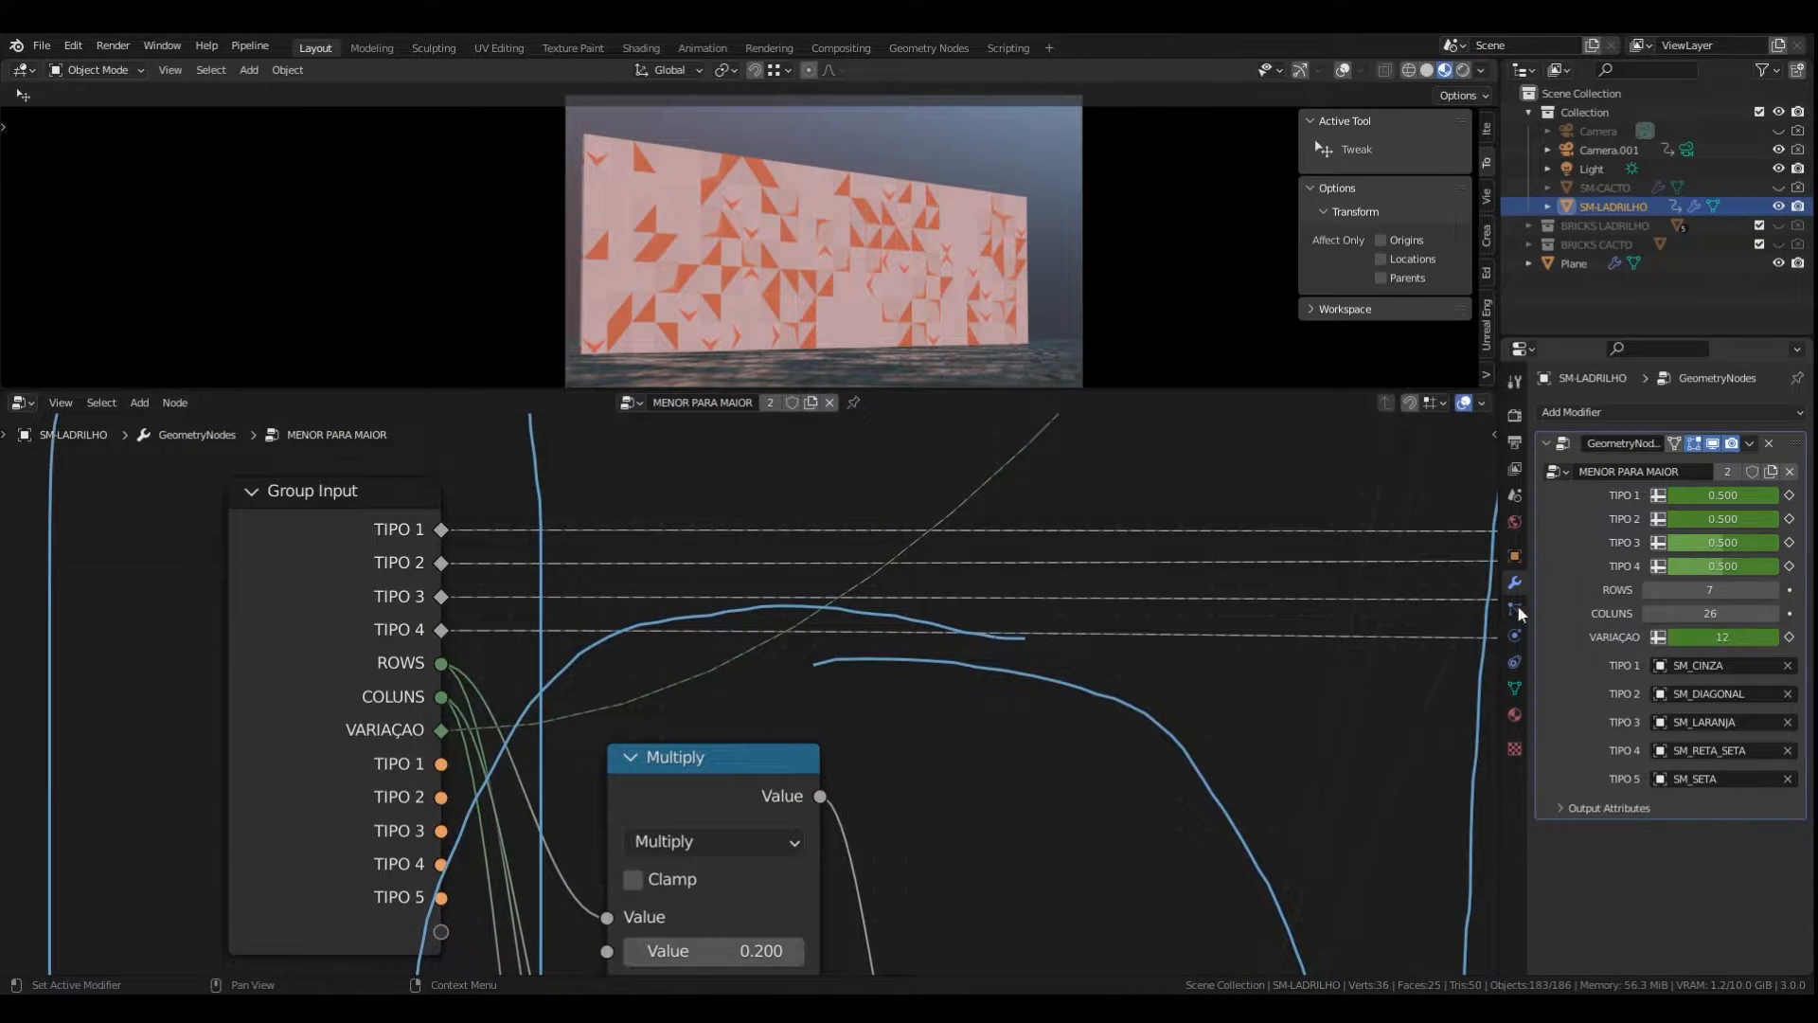
scroll(472, 666, "down", 5)
middle_click_drag(777, 829, 724, 727)
scroll(414, 602, "up", 5)
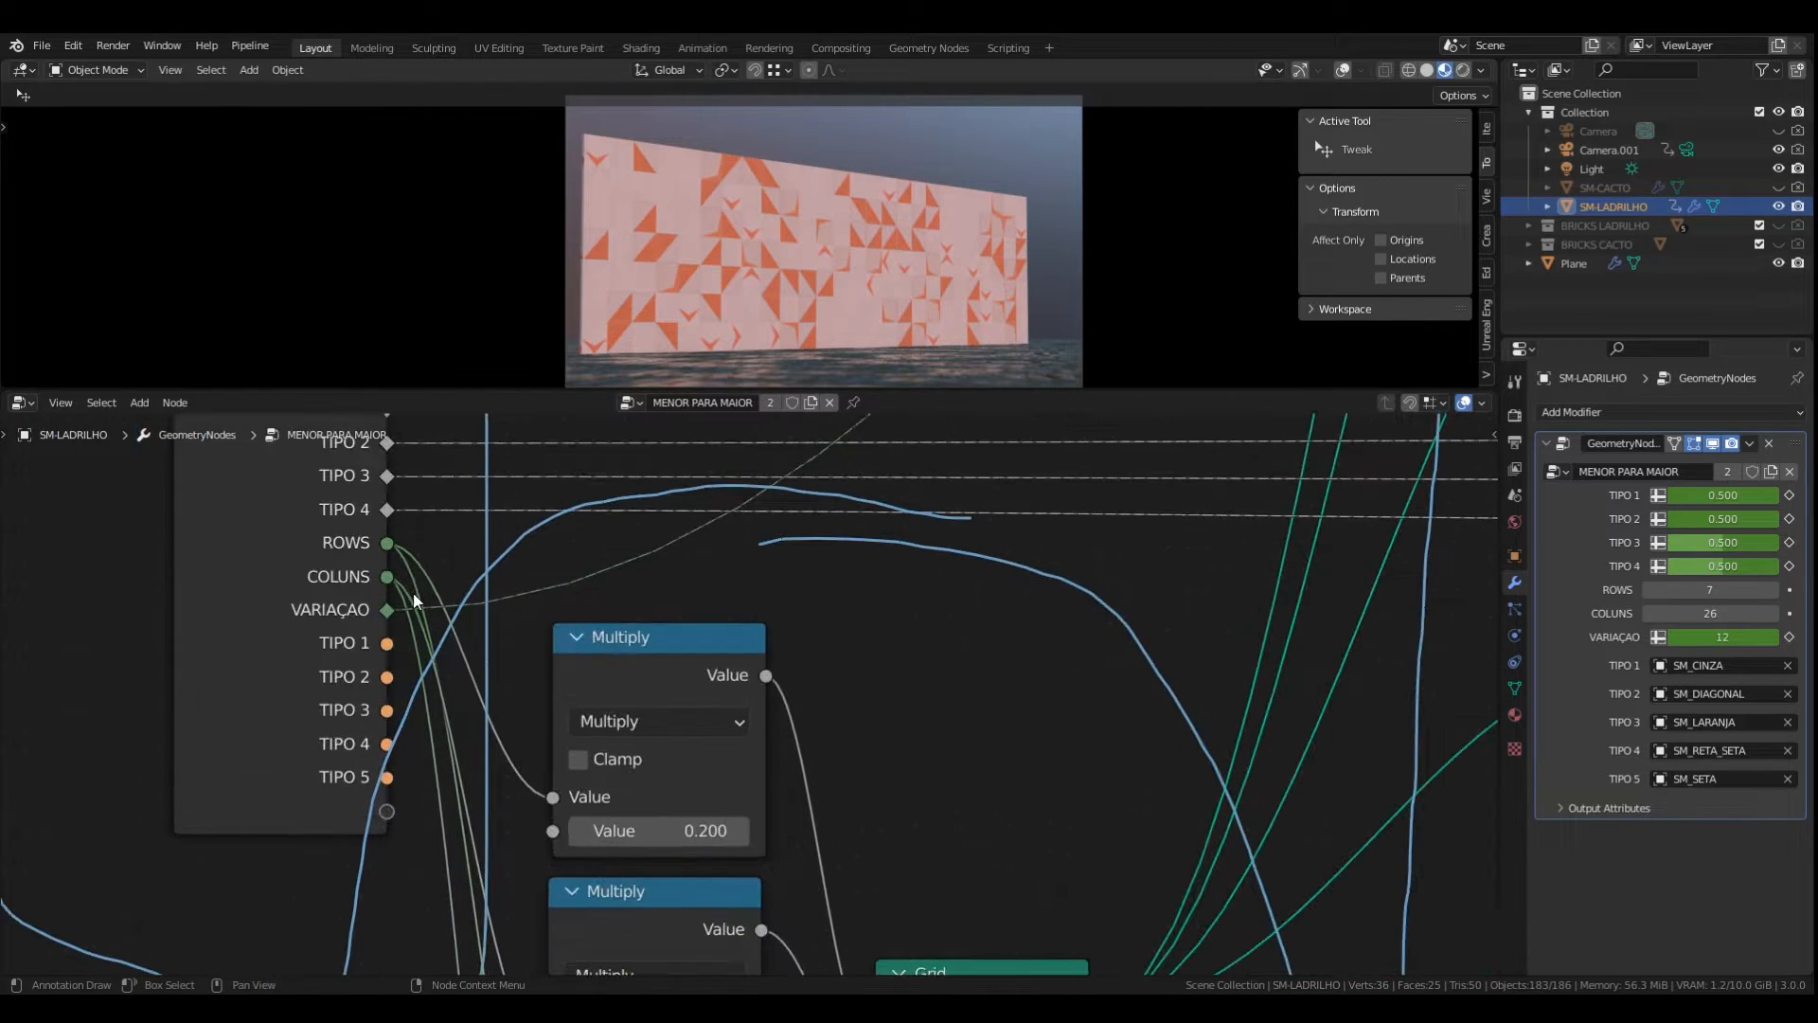
scroll(603, 698, "down", 7)
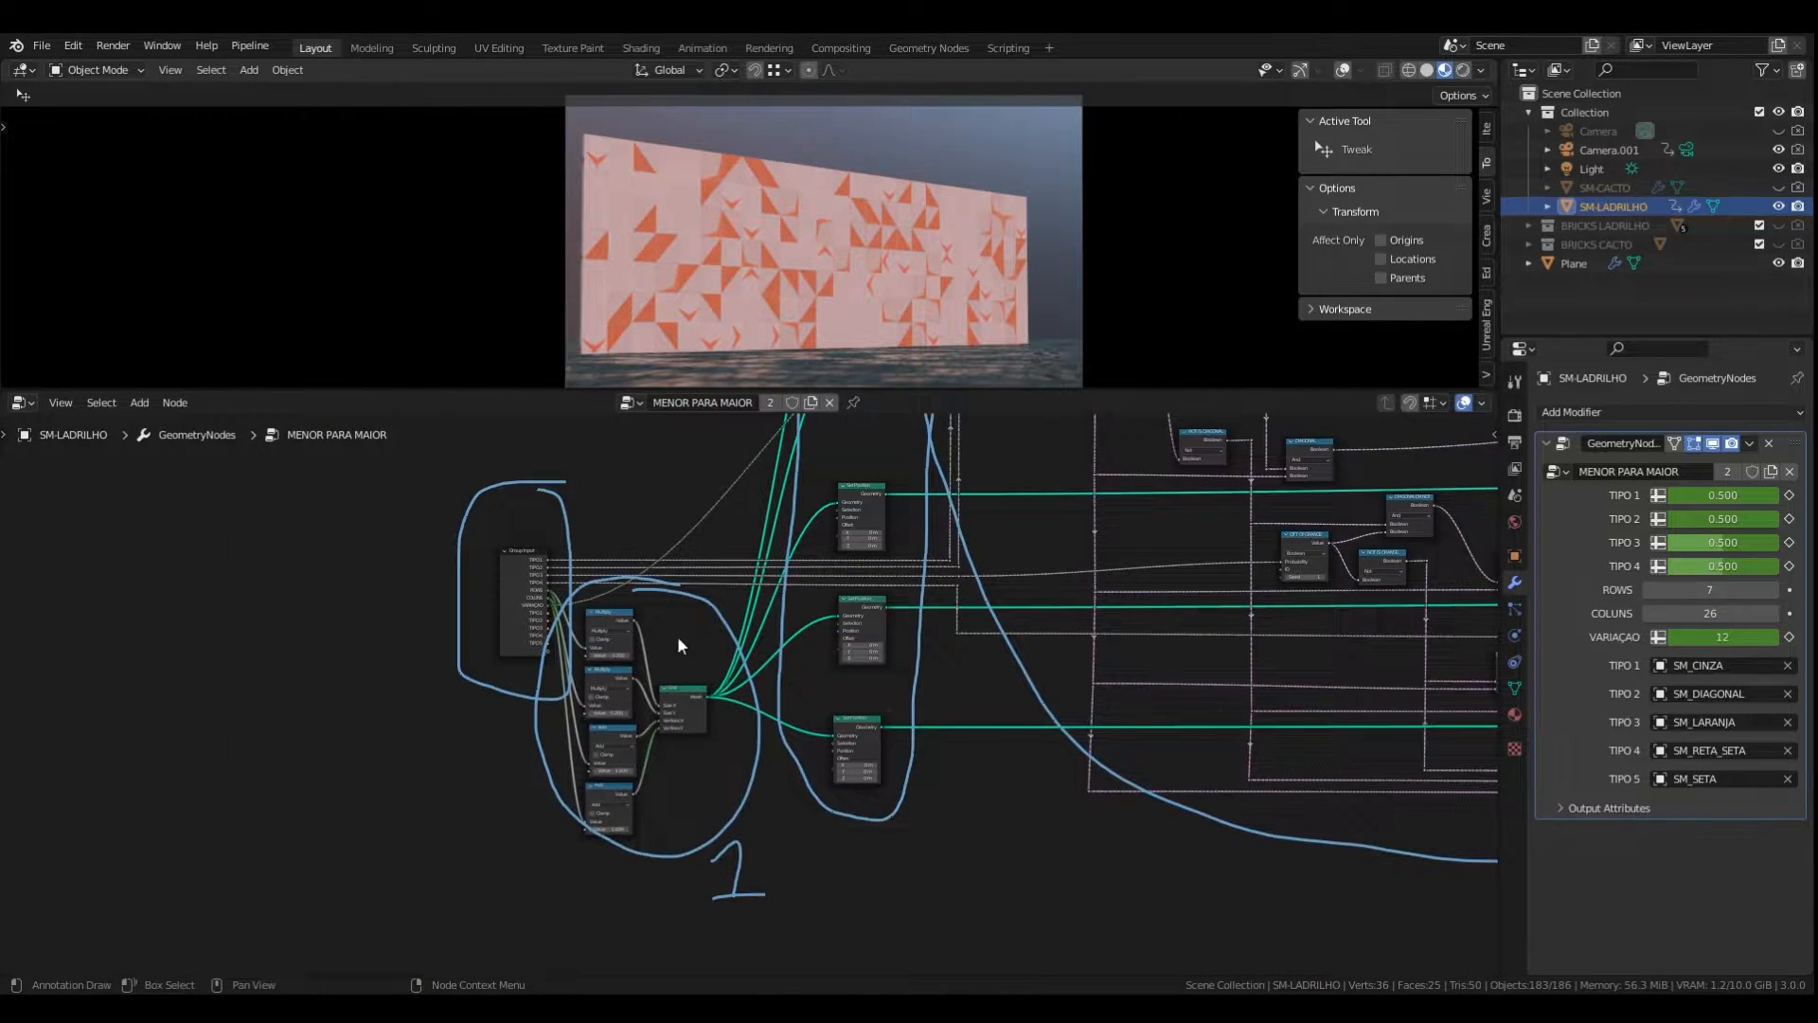
- Erase the annotations around the Group Input, the grid nodes and the nearby Set Position nodes
mouse_move(676, 603)
left_mouse_down("ctrl")
mouse_move(533, 589)
mouse_move(566, 810)
mouse_move(698, 828)
mouse_move(966, 441)
left_mouse_up("ctrl")
scroll(566, 711, "up", 4)
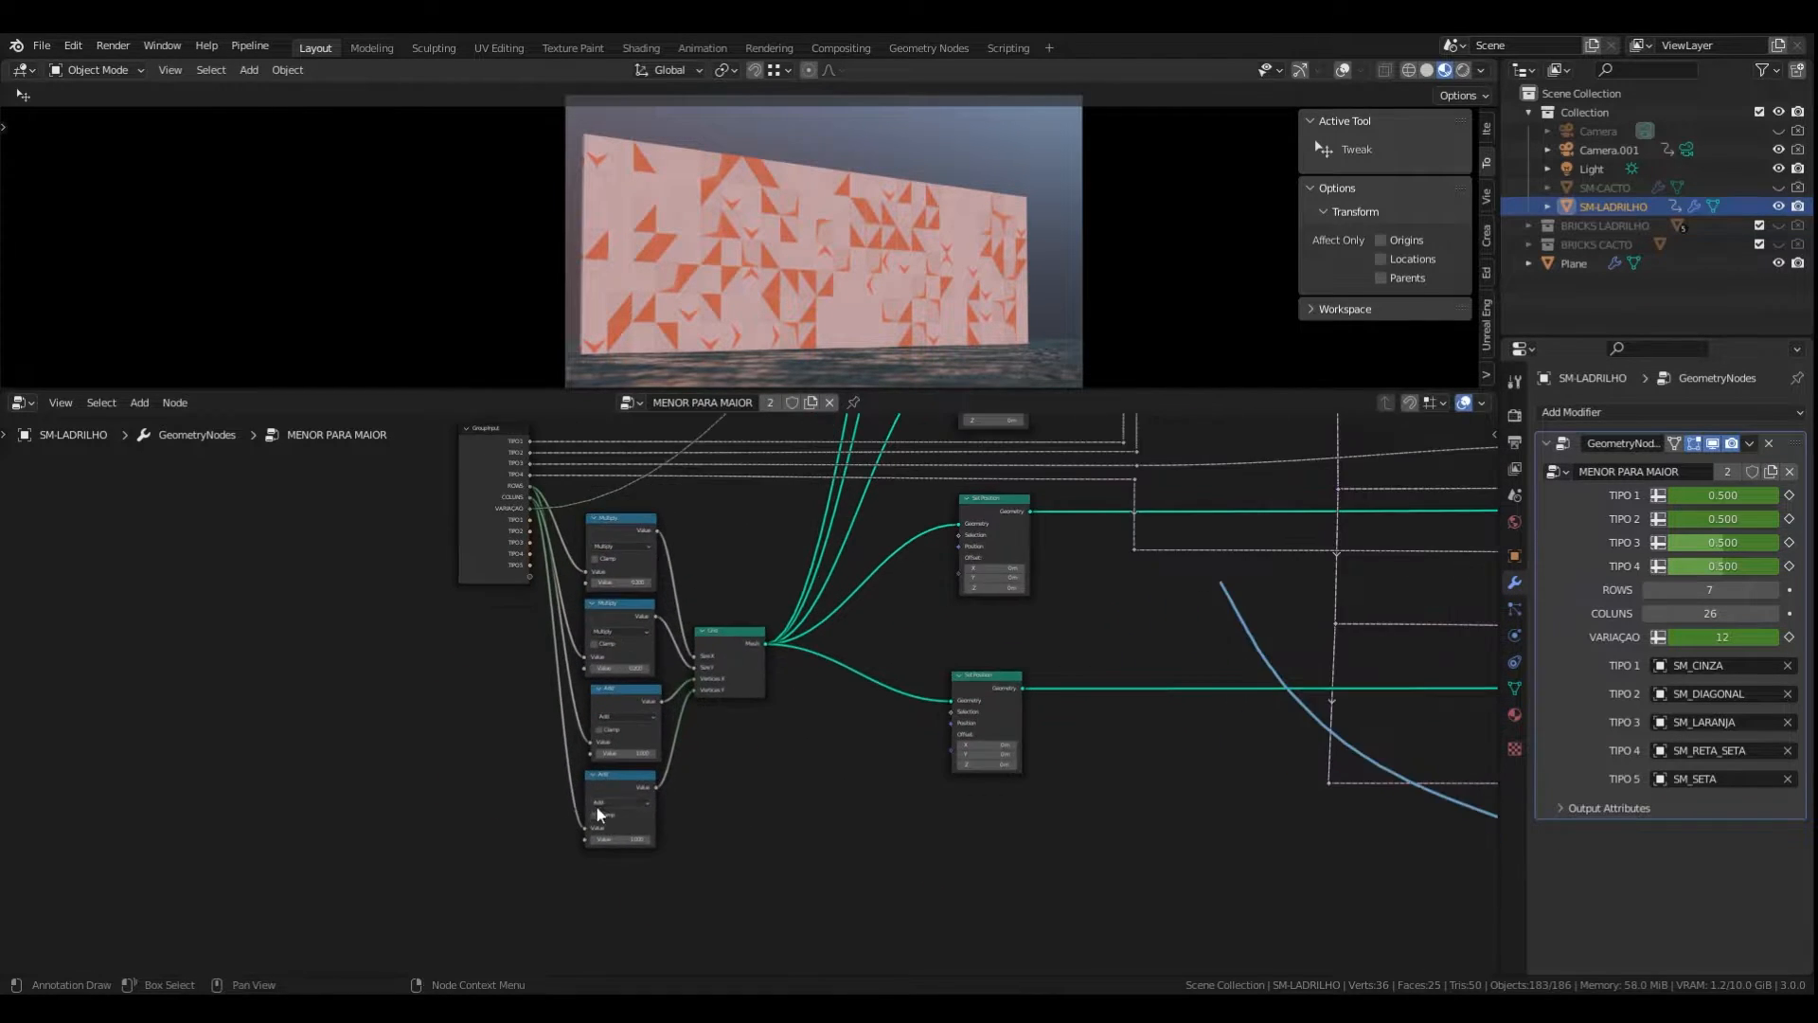
scroll(902, 738, "down", 4)
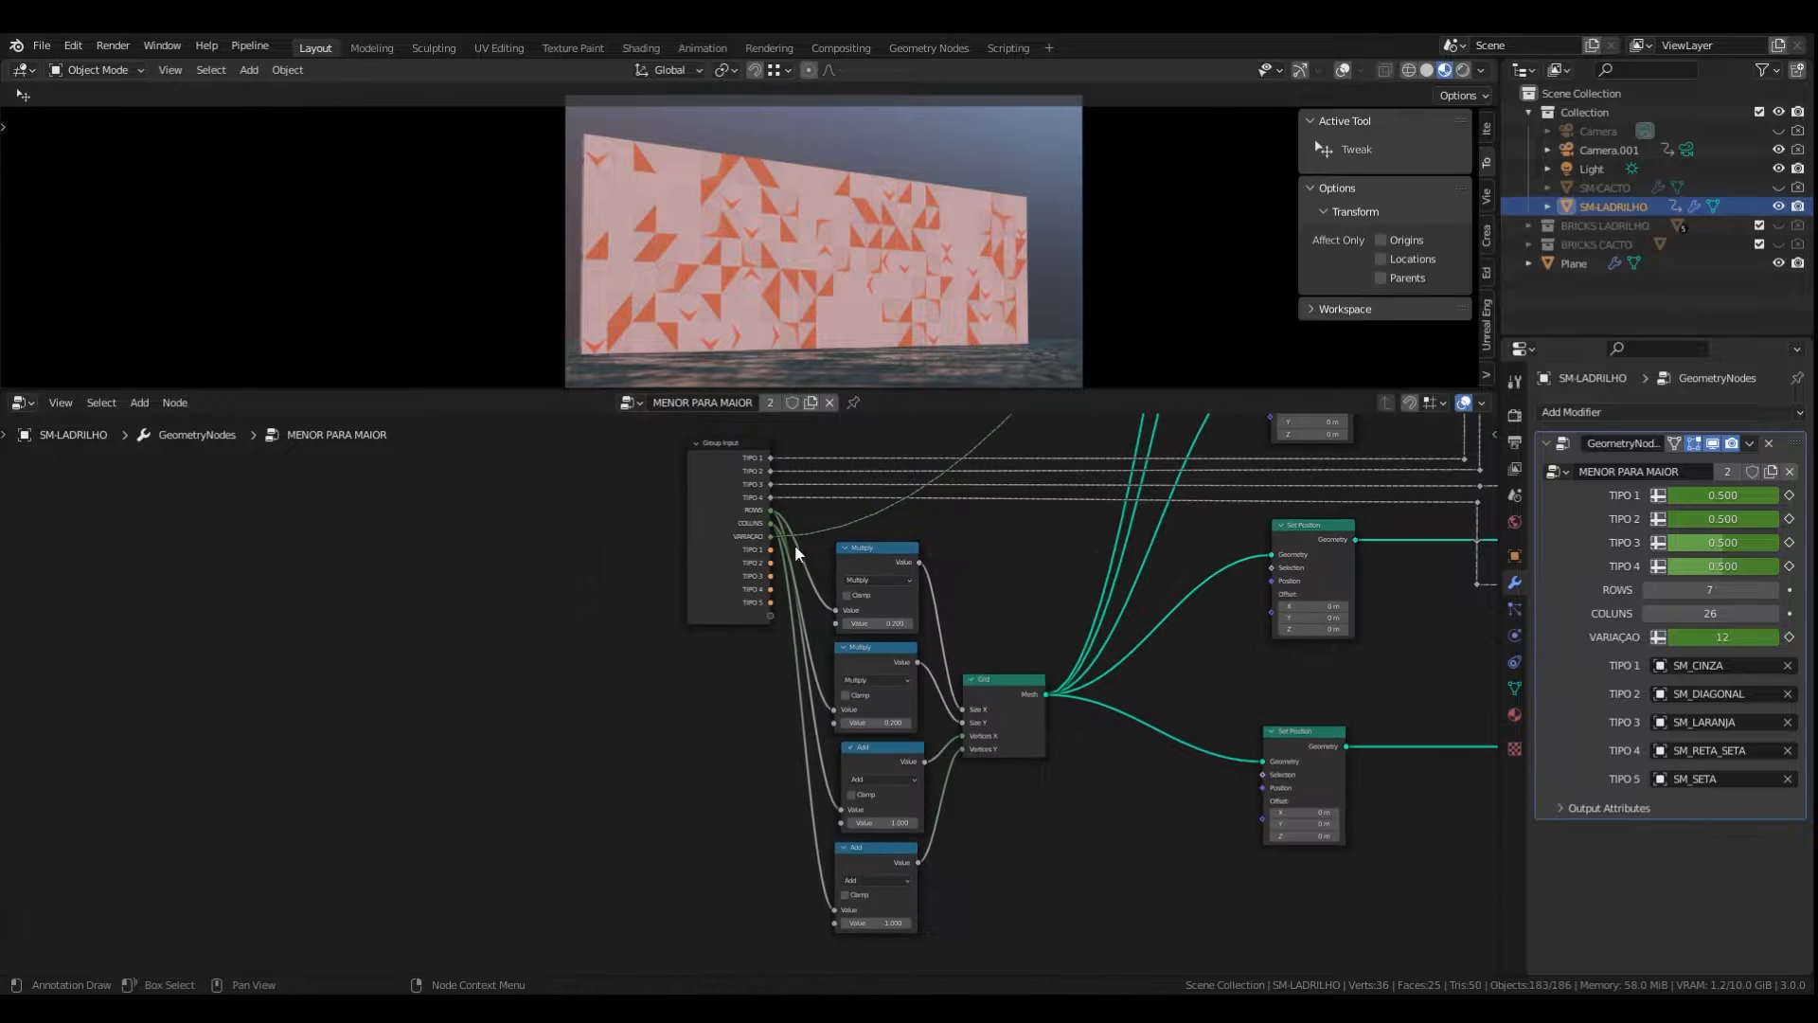
- Examine how the Group Input's ROWS and COLUNS outputs connect to the Multiply nodes
middle_click_drag(797, 557, 803, 598)
scroll(952, 649, "up", 2)
middle_click_drag(964, 651, 925, 692)
scroll(883, 561, "up", 1)
scroll(883, 568, "down", 1)
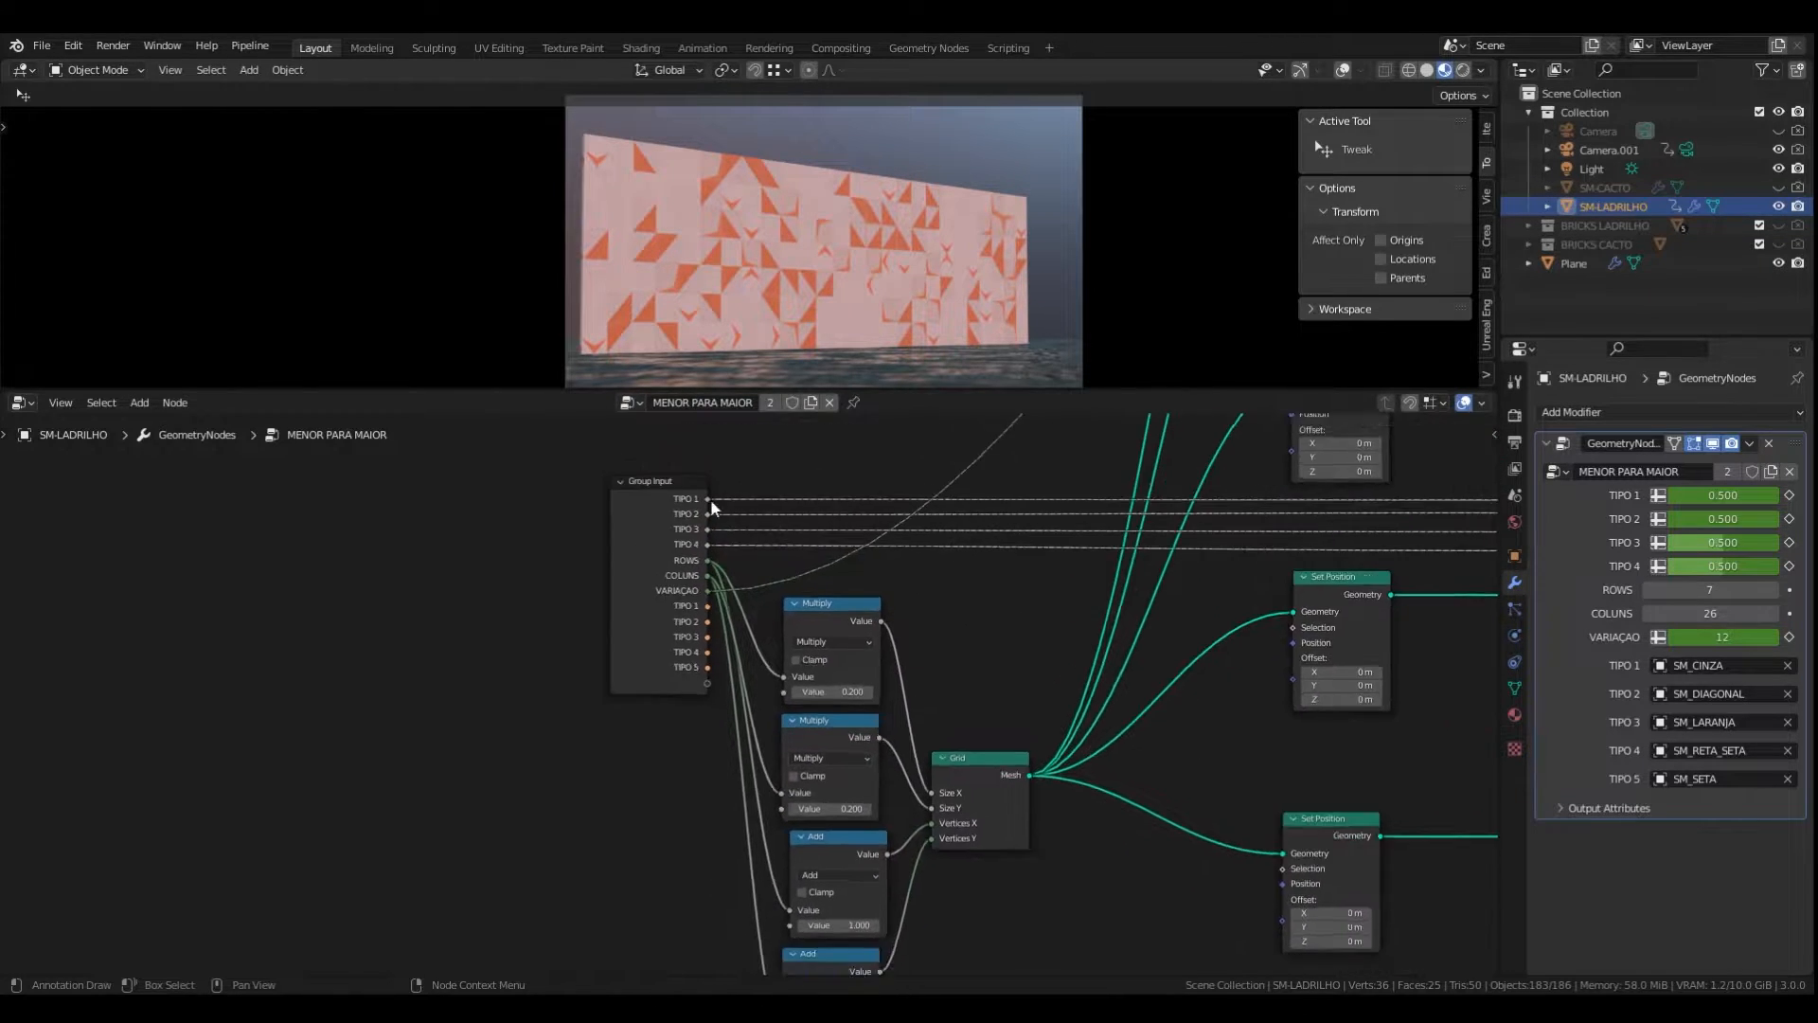
scroll(712, 513, "up", 8)
scroll(746, 633, "up", 2)
middle_click_drag(691, 617, 629, 637)
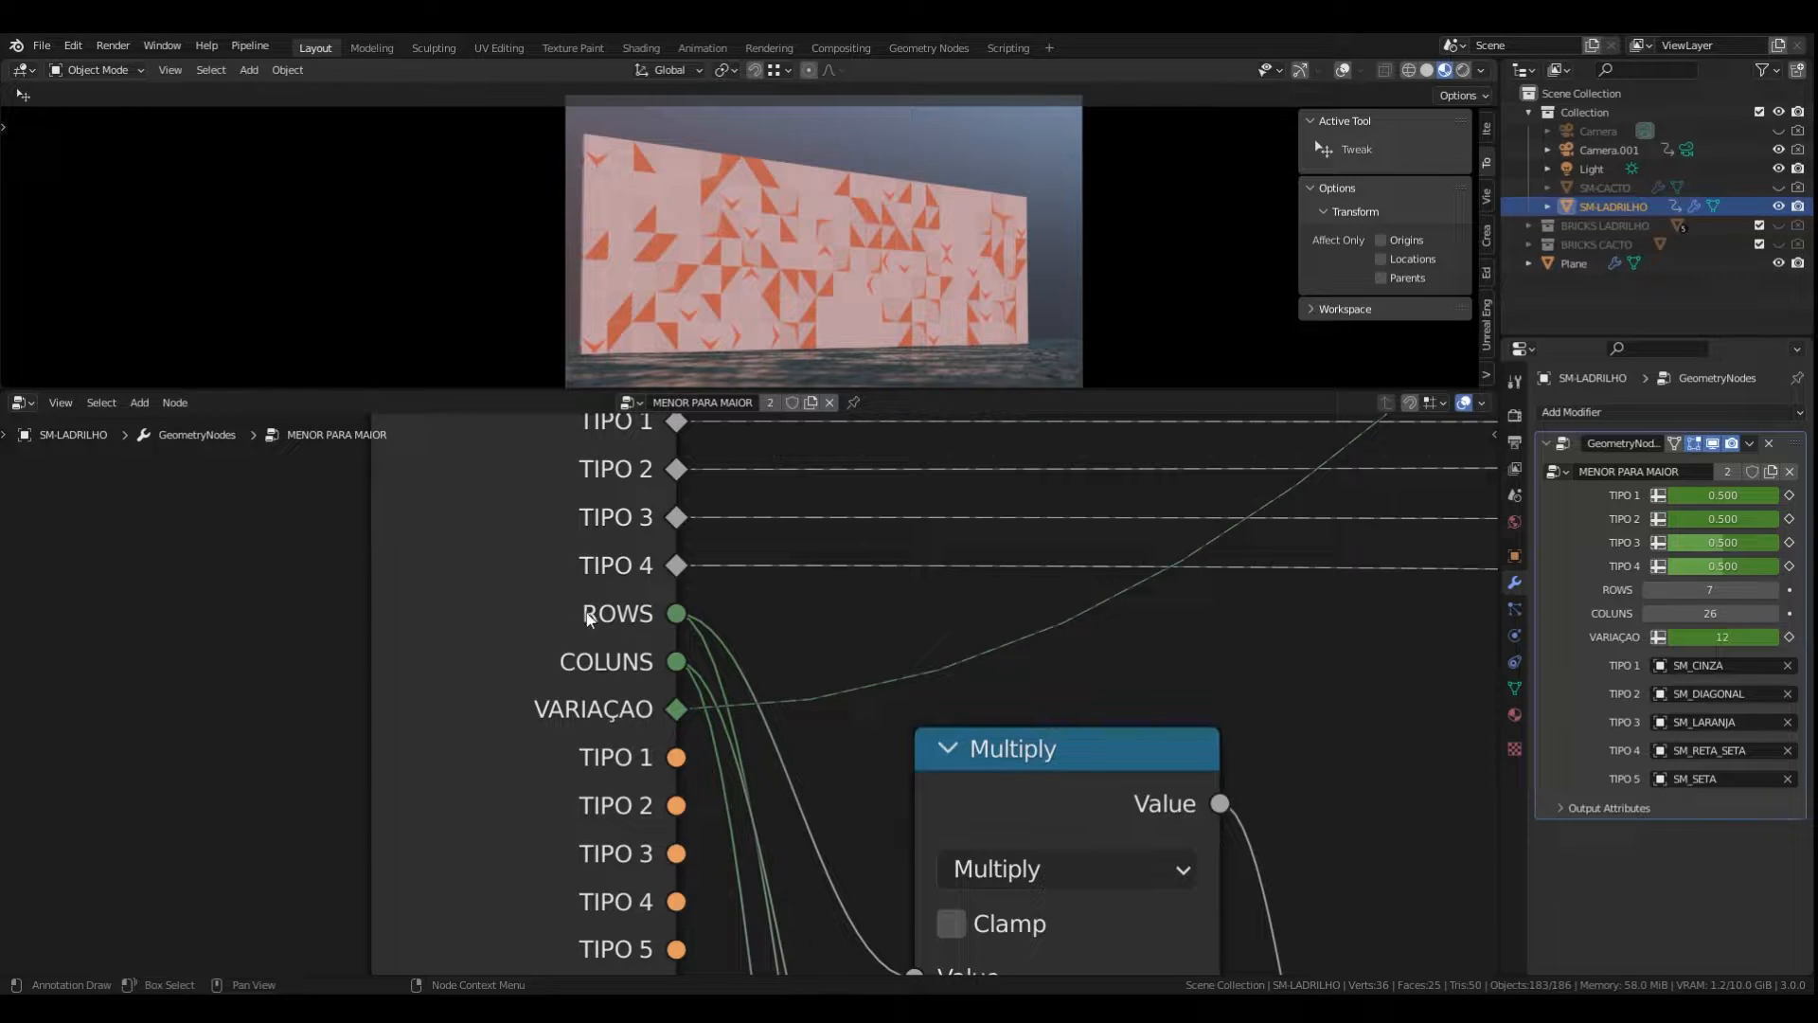
scroll(597, 652, "down", 1)
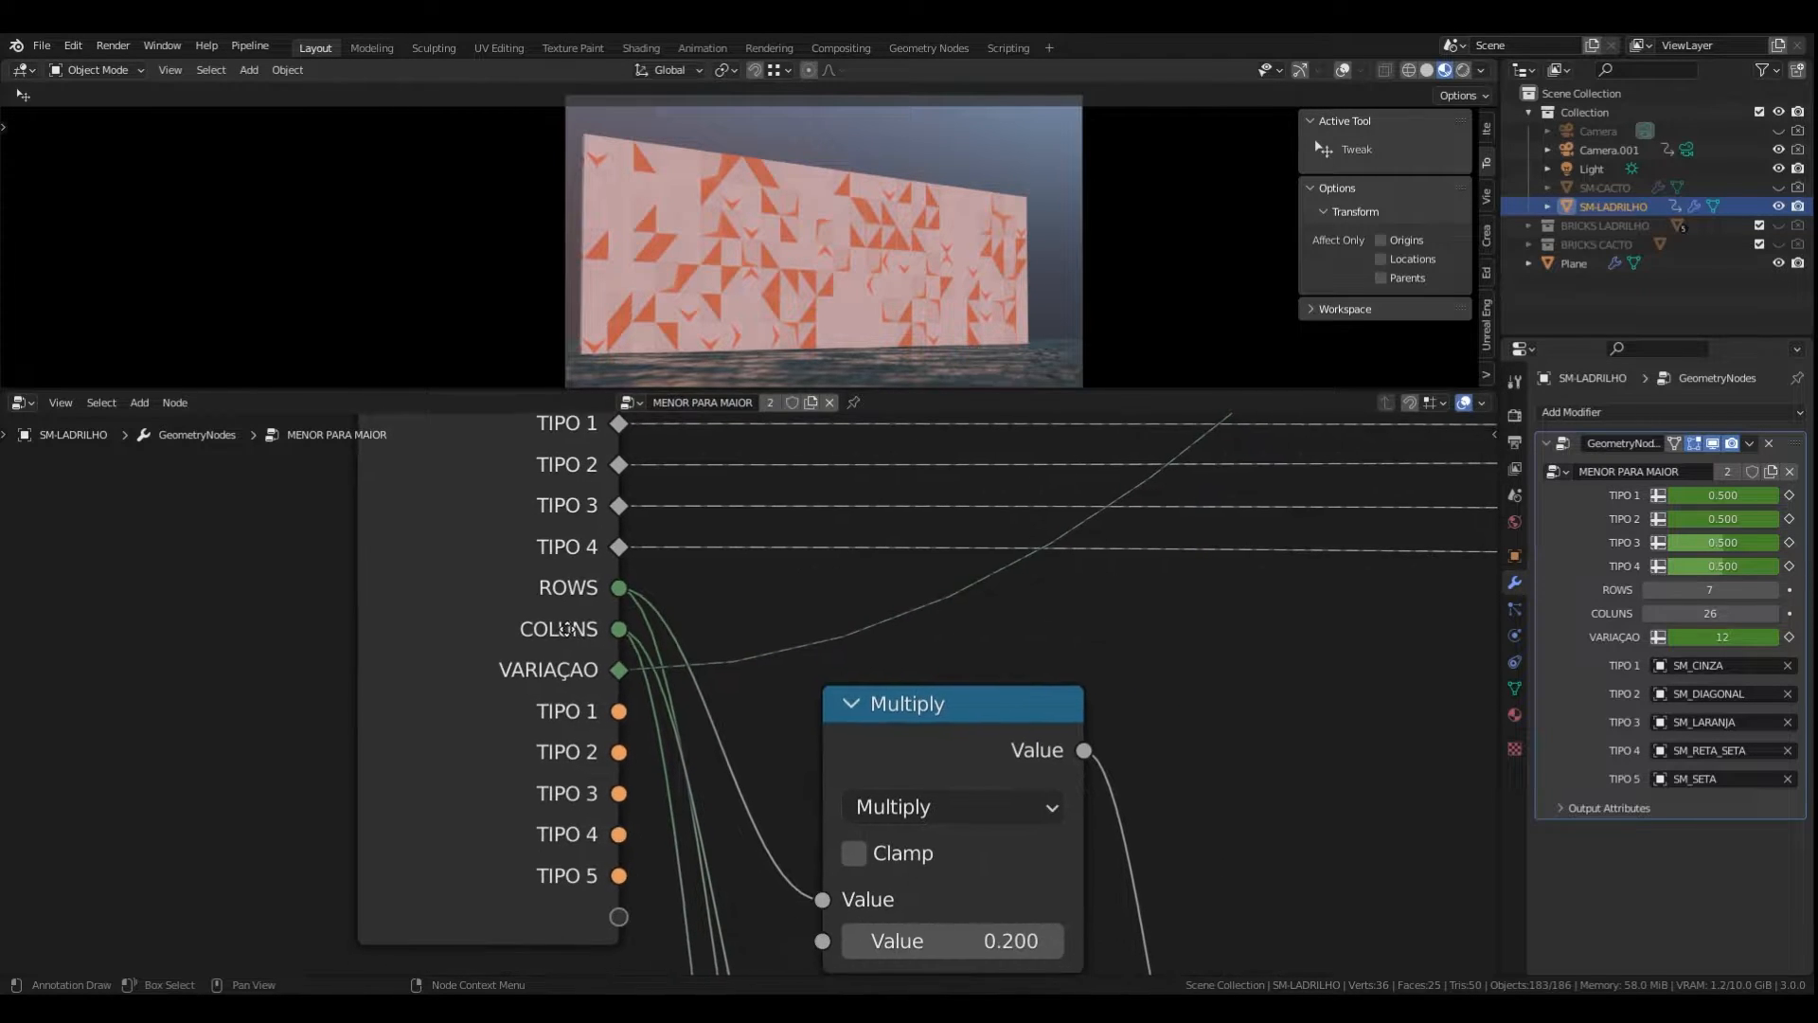
scroll(571, 636, "down", 1)
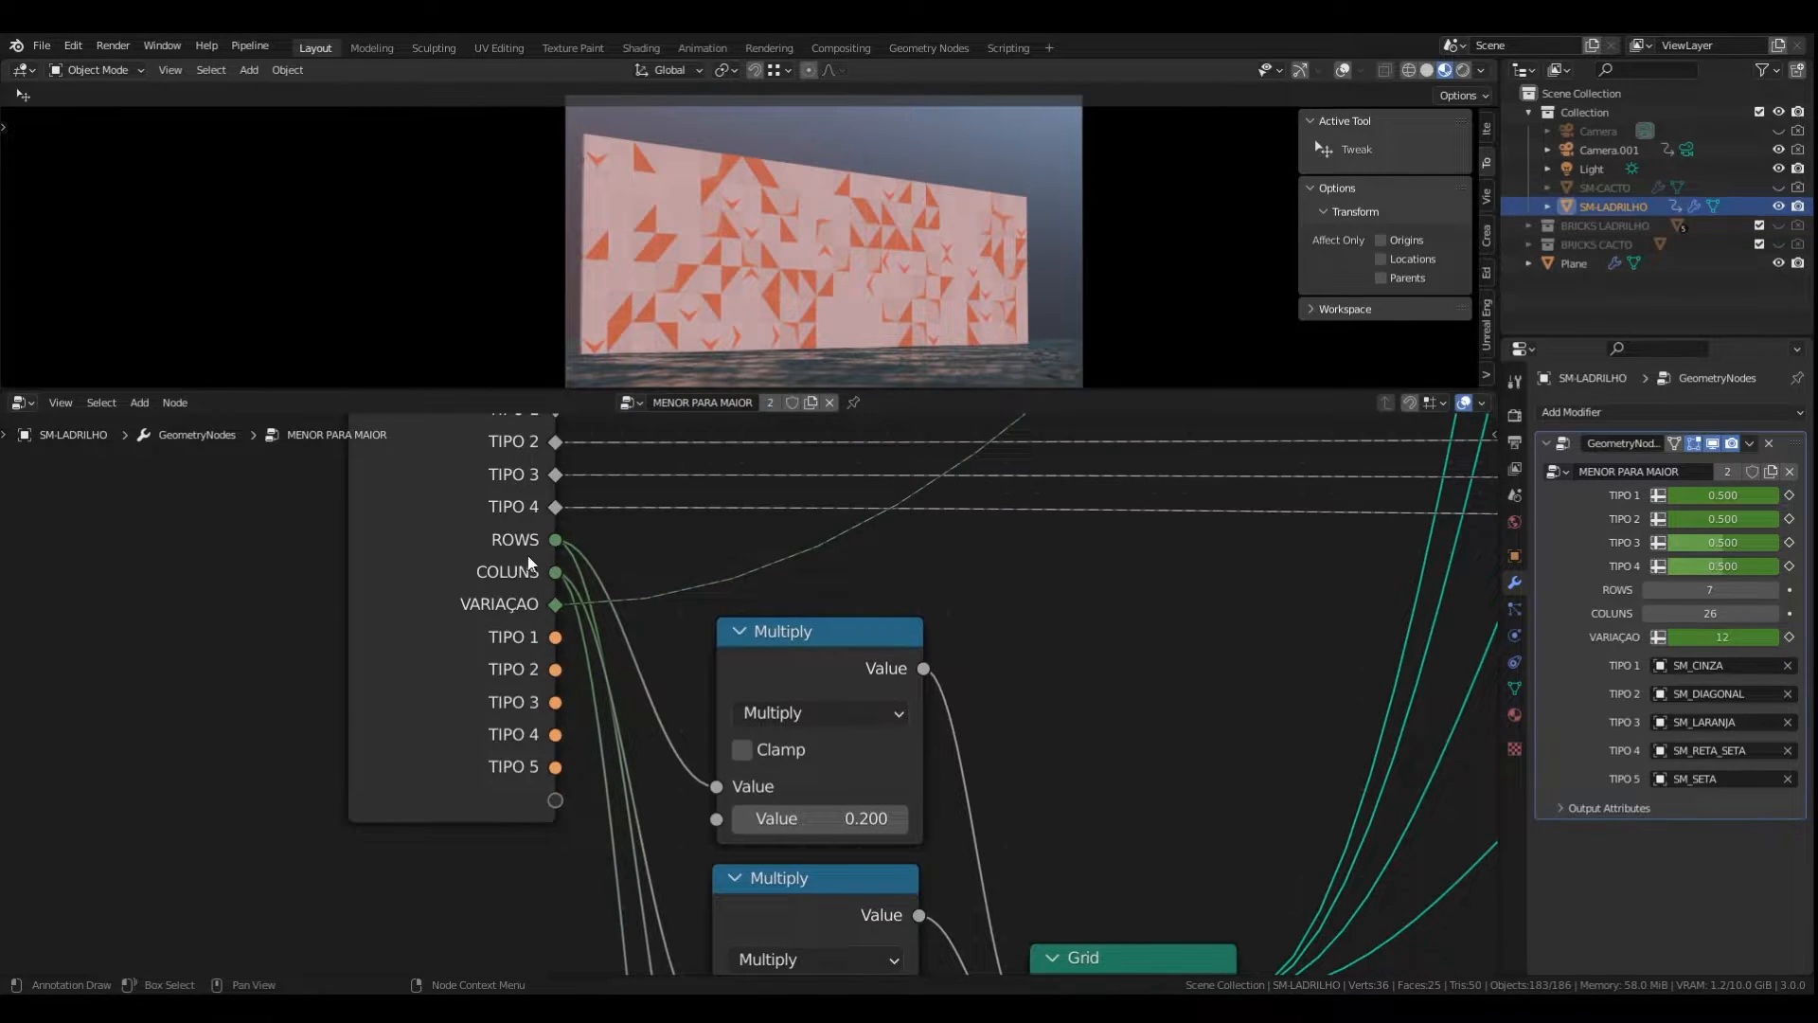
scroll(543, 559, "up", 1)
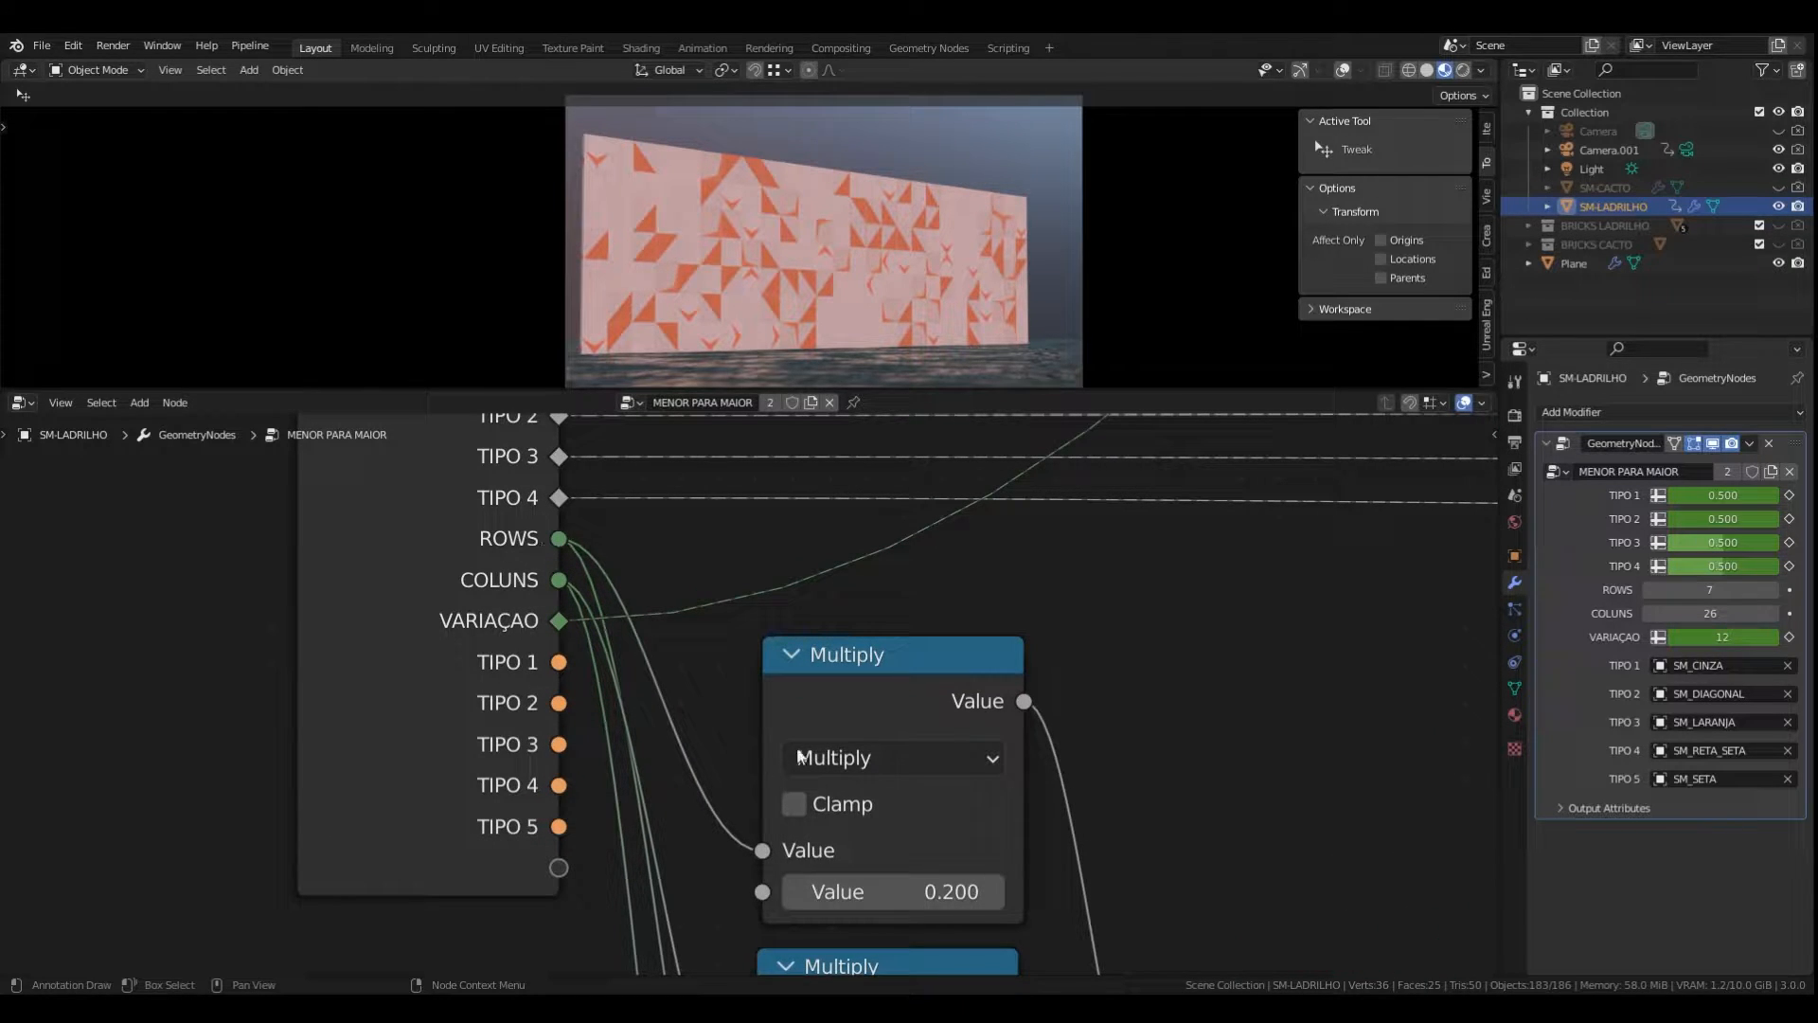
middle_click_drag(904, 714, 895, 666)
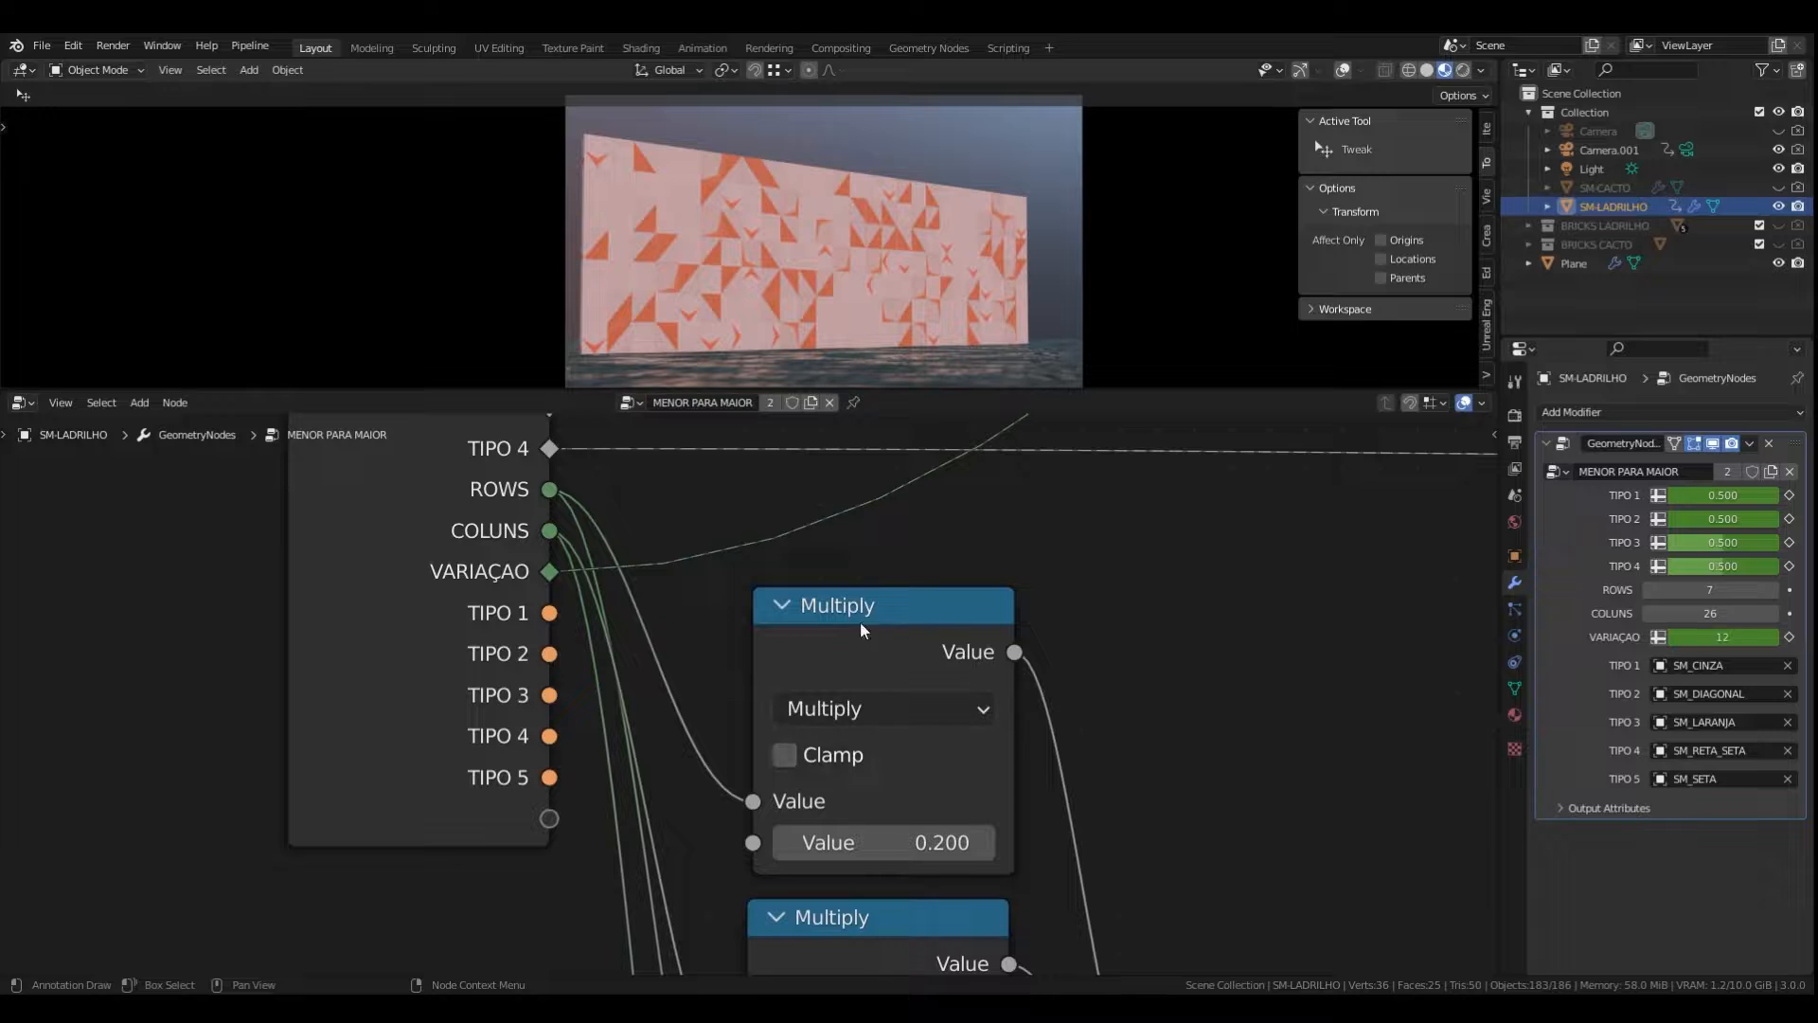
- Inspect the Multiply and Add nodes driven by ROWS and COLUNS, tracing their links back to the Group Input
scroll(527, 502, "down", 4)
middle_click_drag(623, 710, 605, 554)
middle_click_drag(705, 914, 694, 627)
scroll(721, 676, "up", 2)
scroll(734, 596, "up", 1)
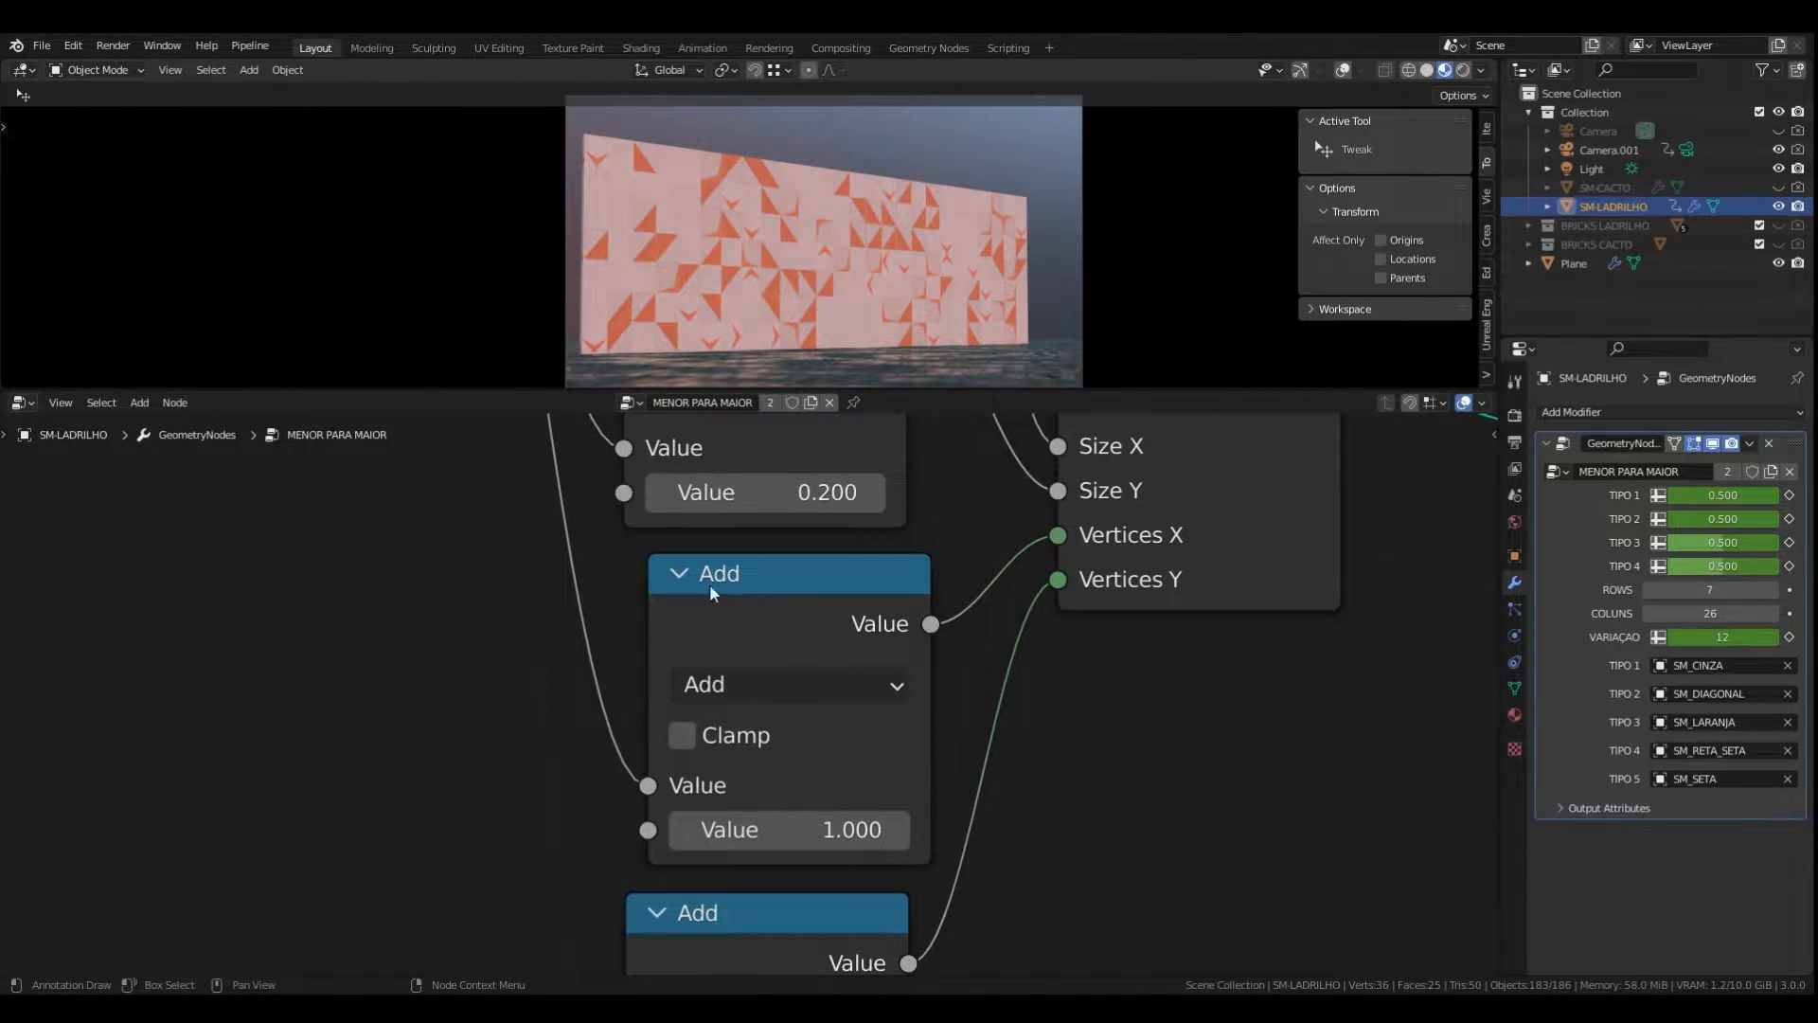
scroll(725, 628, "down", 9)
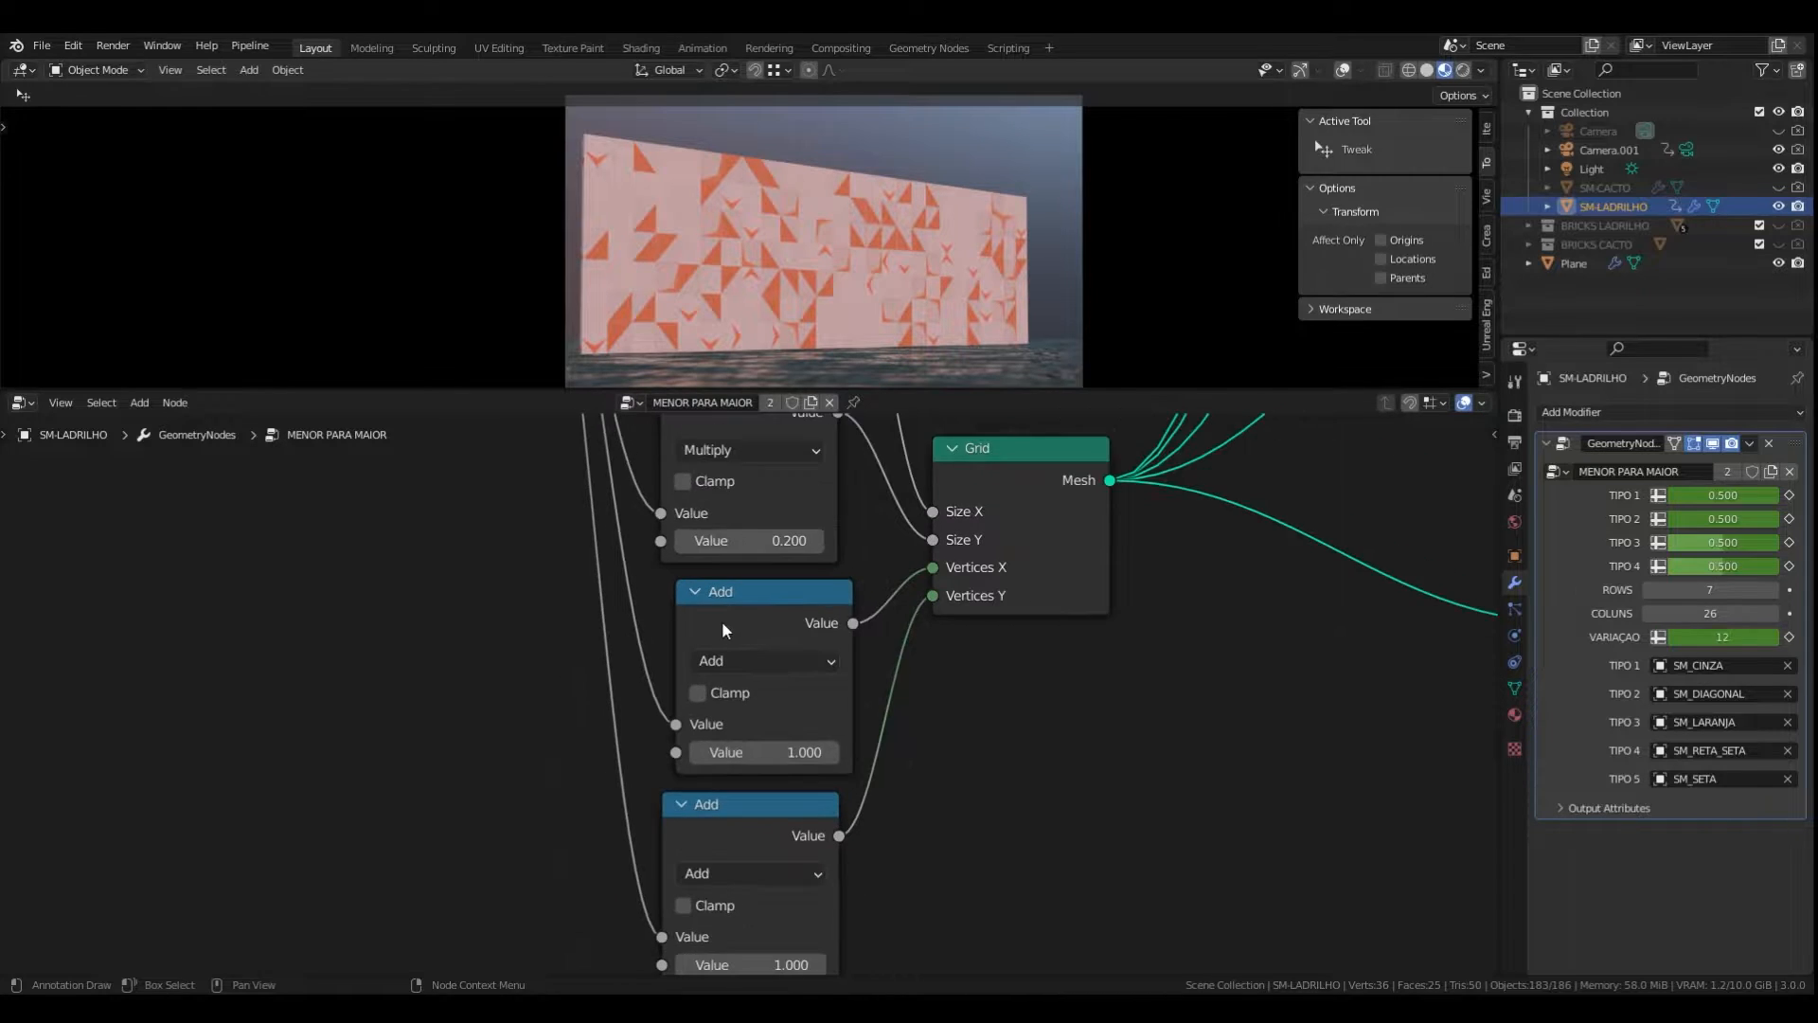
middle_click_drag(722, 629, 719, 819)
scroll(627, 511, "up", 4)
middle_click_drag(627, 512, 614, 648)
scroll(564, 524, "up", 1)
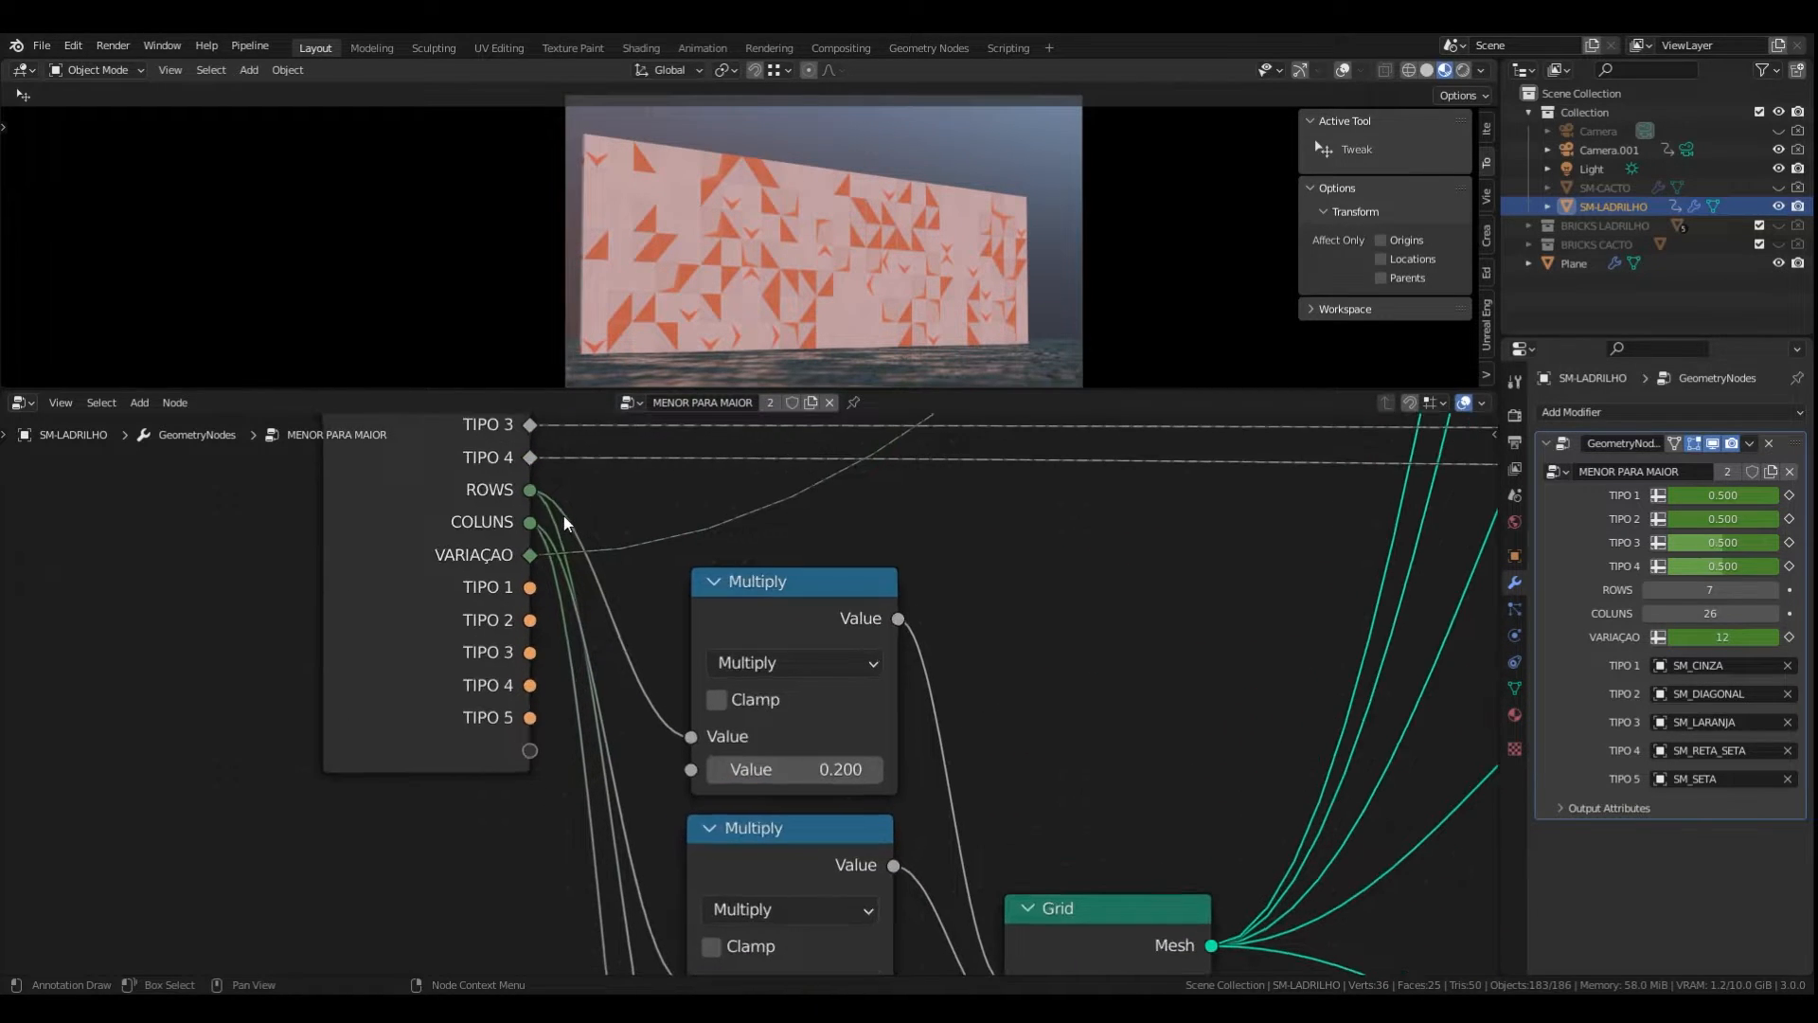
- Trace how the Multiply and Add results feed the Grid node's size and vertex inputs
middle_click_drag(564, 523, 528, 509)
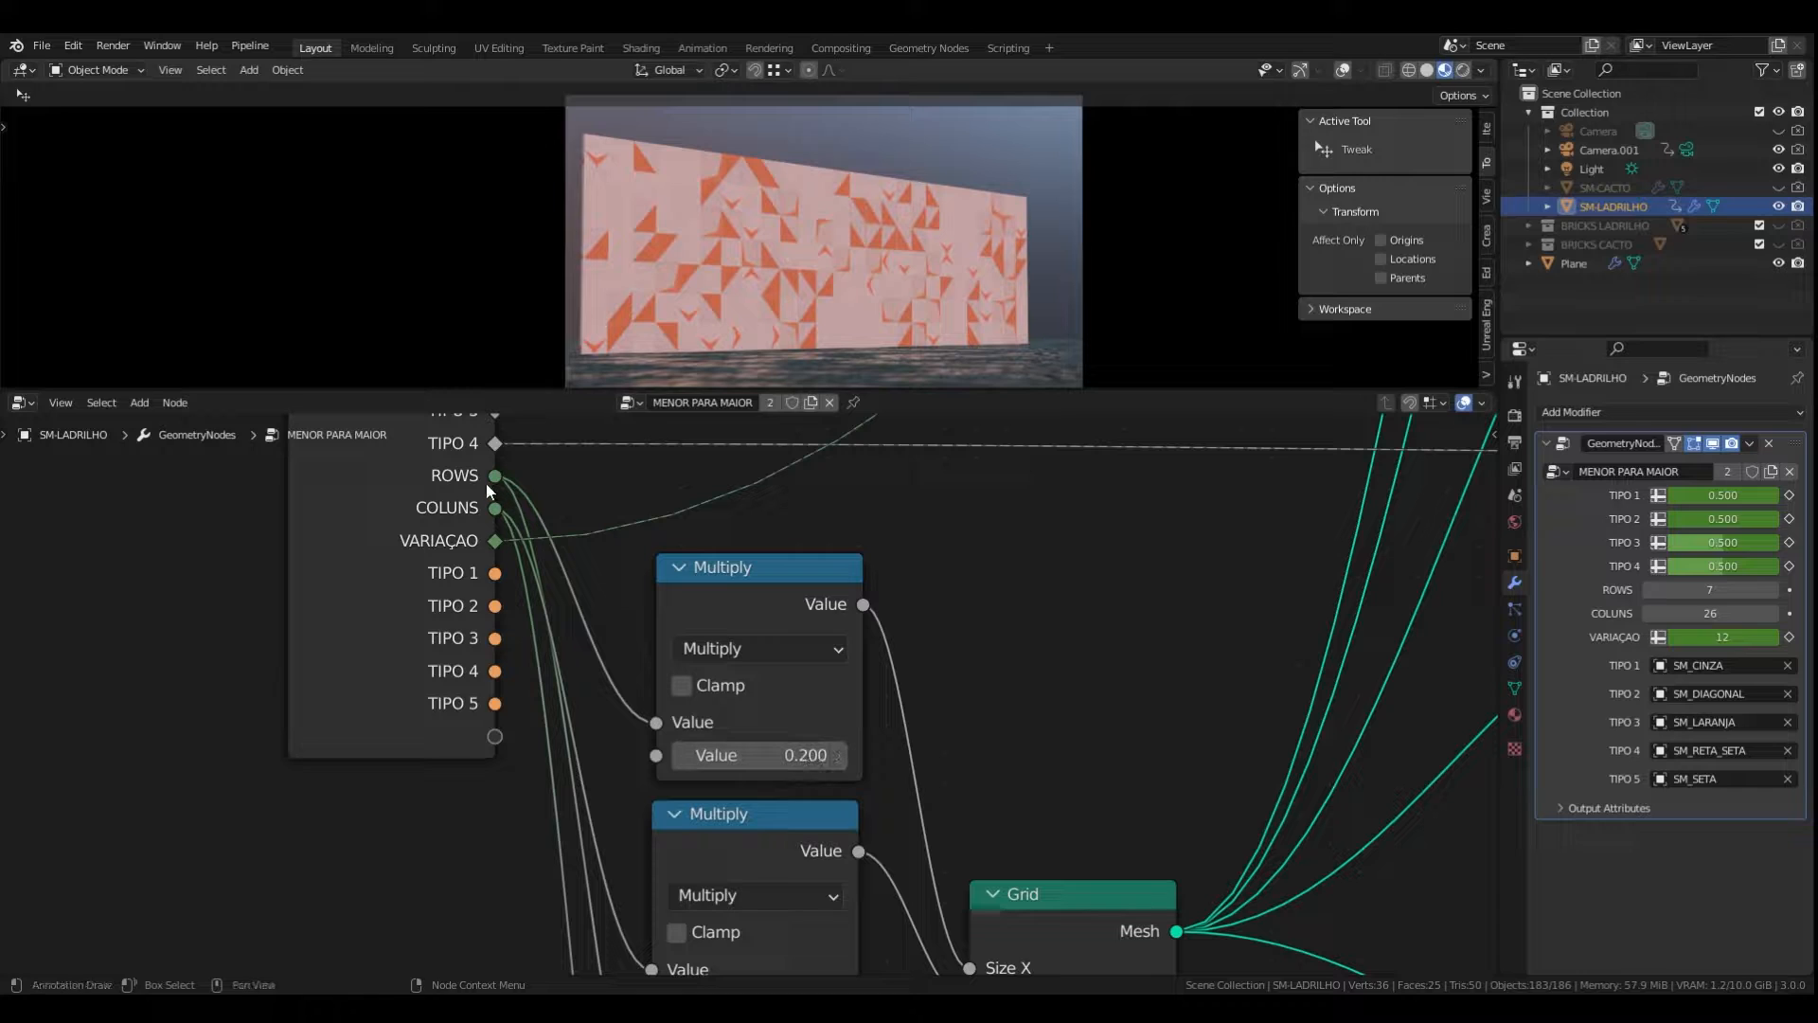
middle_click_drag(725, 974, 590, 586)
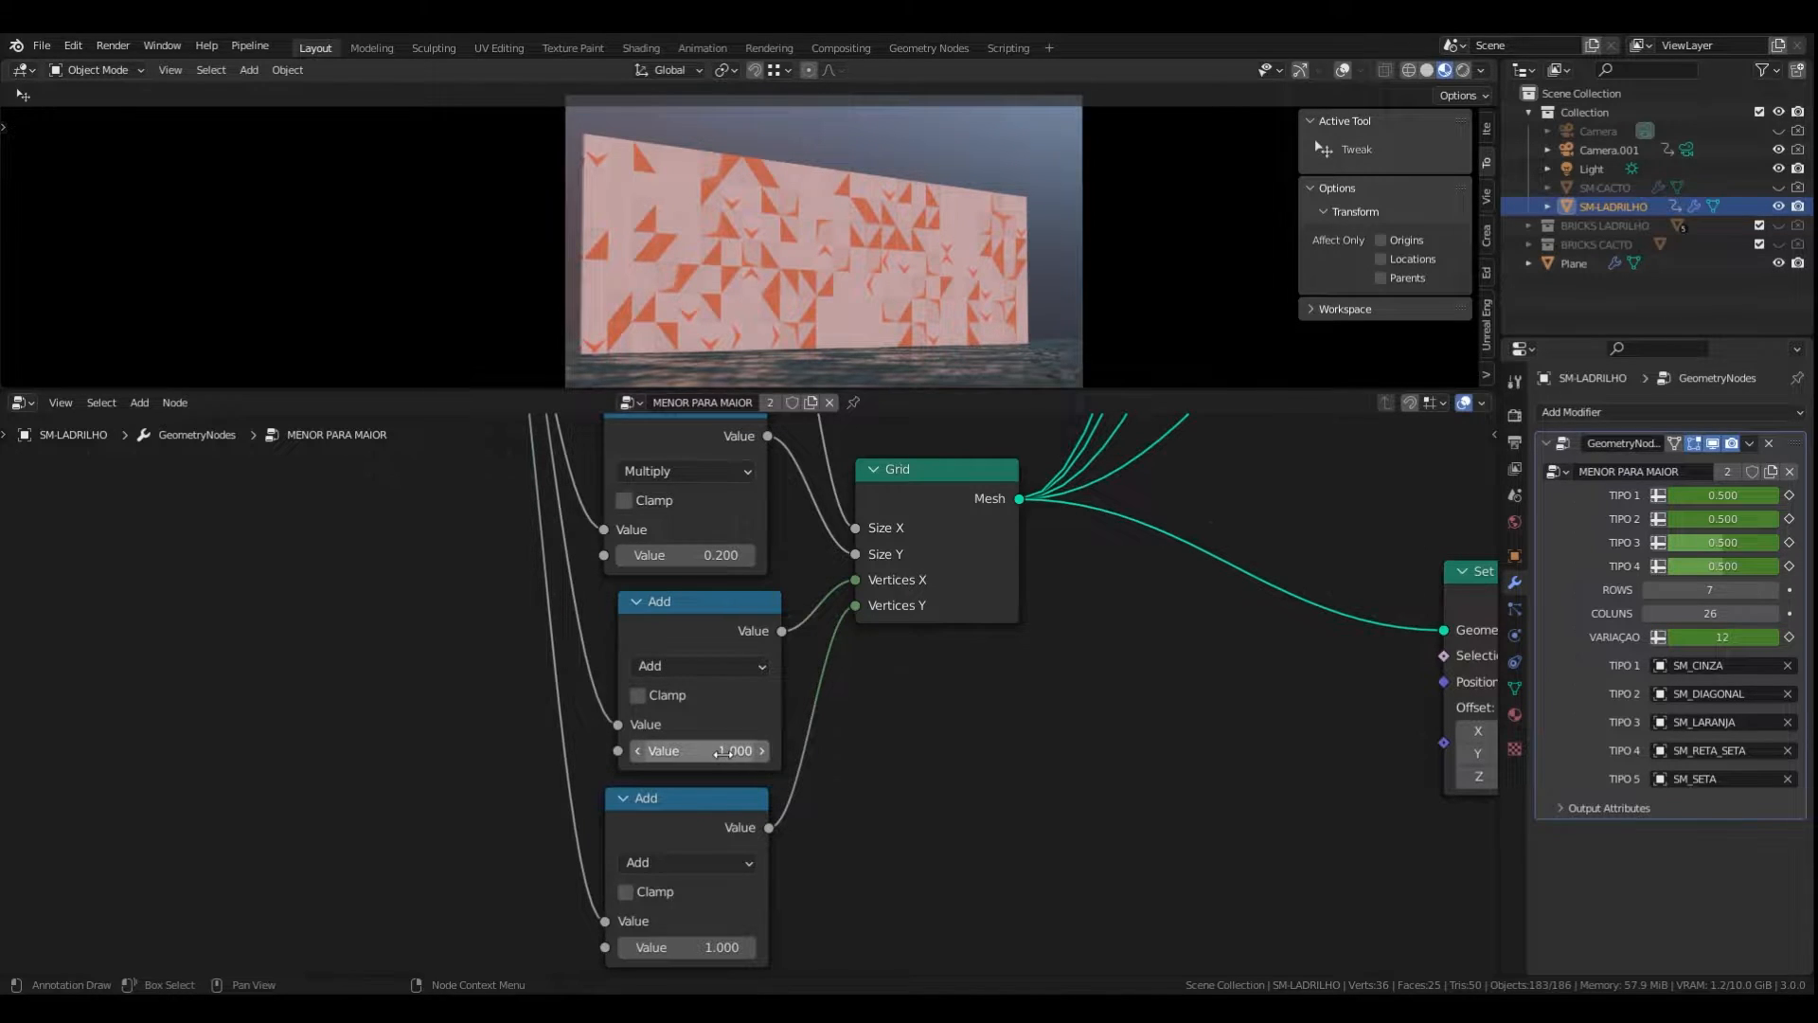
scroll(726, 756, "down", 6)
middle_click_drag(825, 727, 830, 767)
scroll(831, 767, "up", 3)
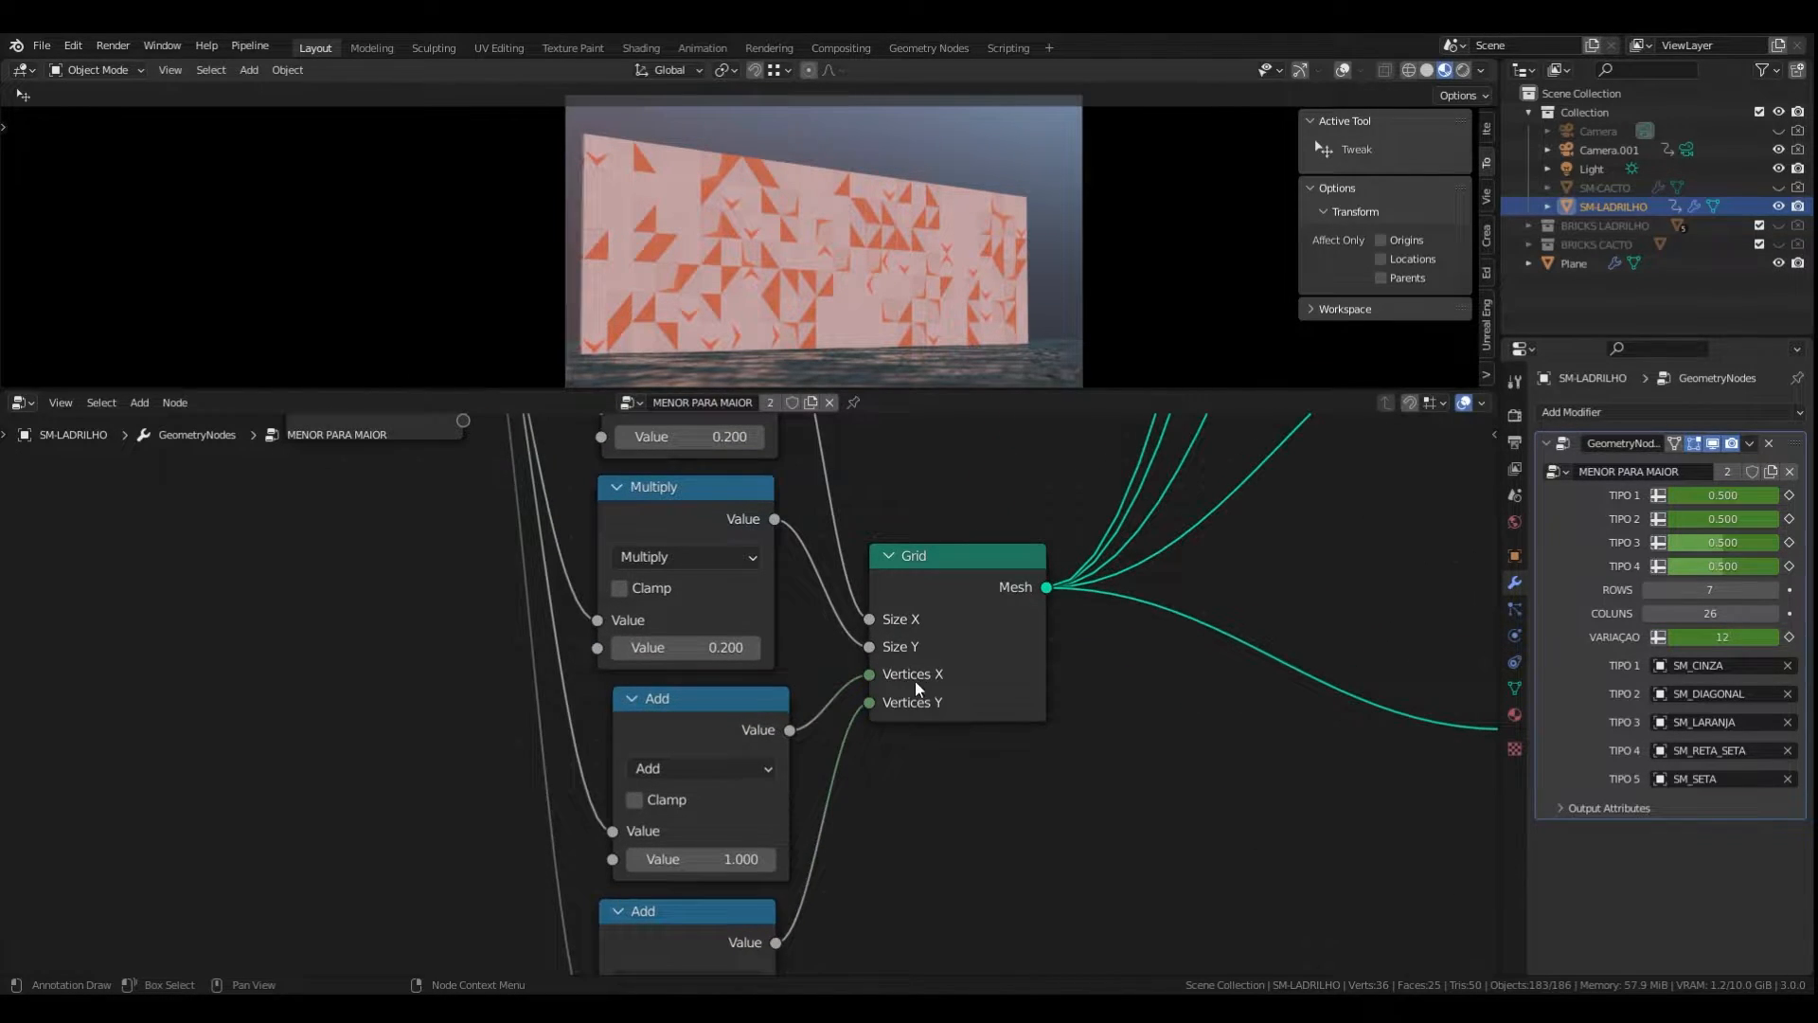
scroll(919, 692, "down", 2)
middle_click_drag(934, 698, 921, 831)
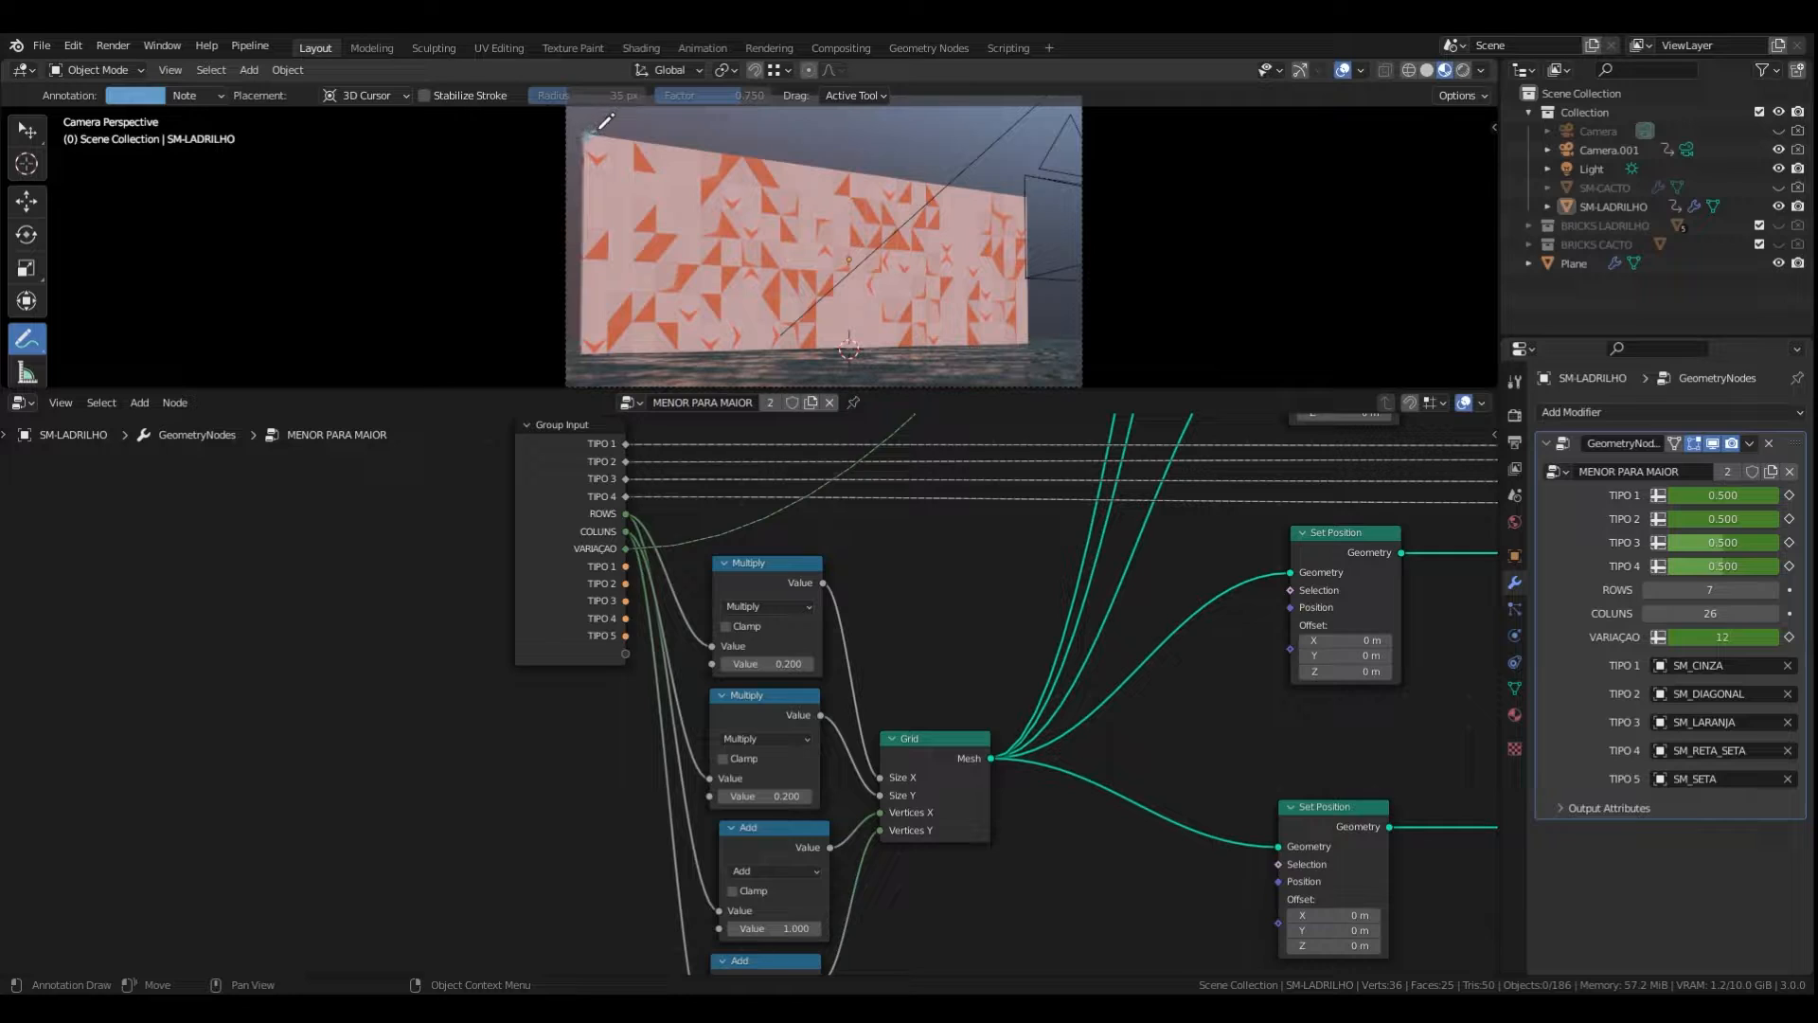
- Annotate the tile wall in the viewport with marks down its near edge, strokes across the rows and a circled upper corner
mouse_move(600, 148)
left_mouse_down()
mouse_move(581, 281)
mouse_move(602, 358)
left_mouse_up()
mouse_move(621, 152)
left_mouse_down()
mouse_move(693, 163)
mouse_move(694, 191)
mouse_move(647, 222)
mouse_move(686, 223)
mouse_move(676, 313)
mouse_move(703, 343)
left_mouse_up()
left_click_drag(580, 134, 581, 132)
- Review the Add nodes' values feeding Vertices X and Y of the Grid node against the wall annotations
scroll(843, 853, "up", 4)
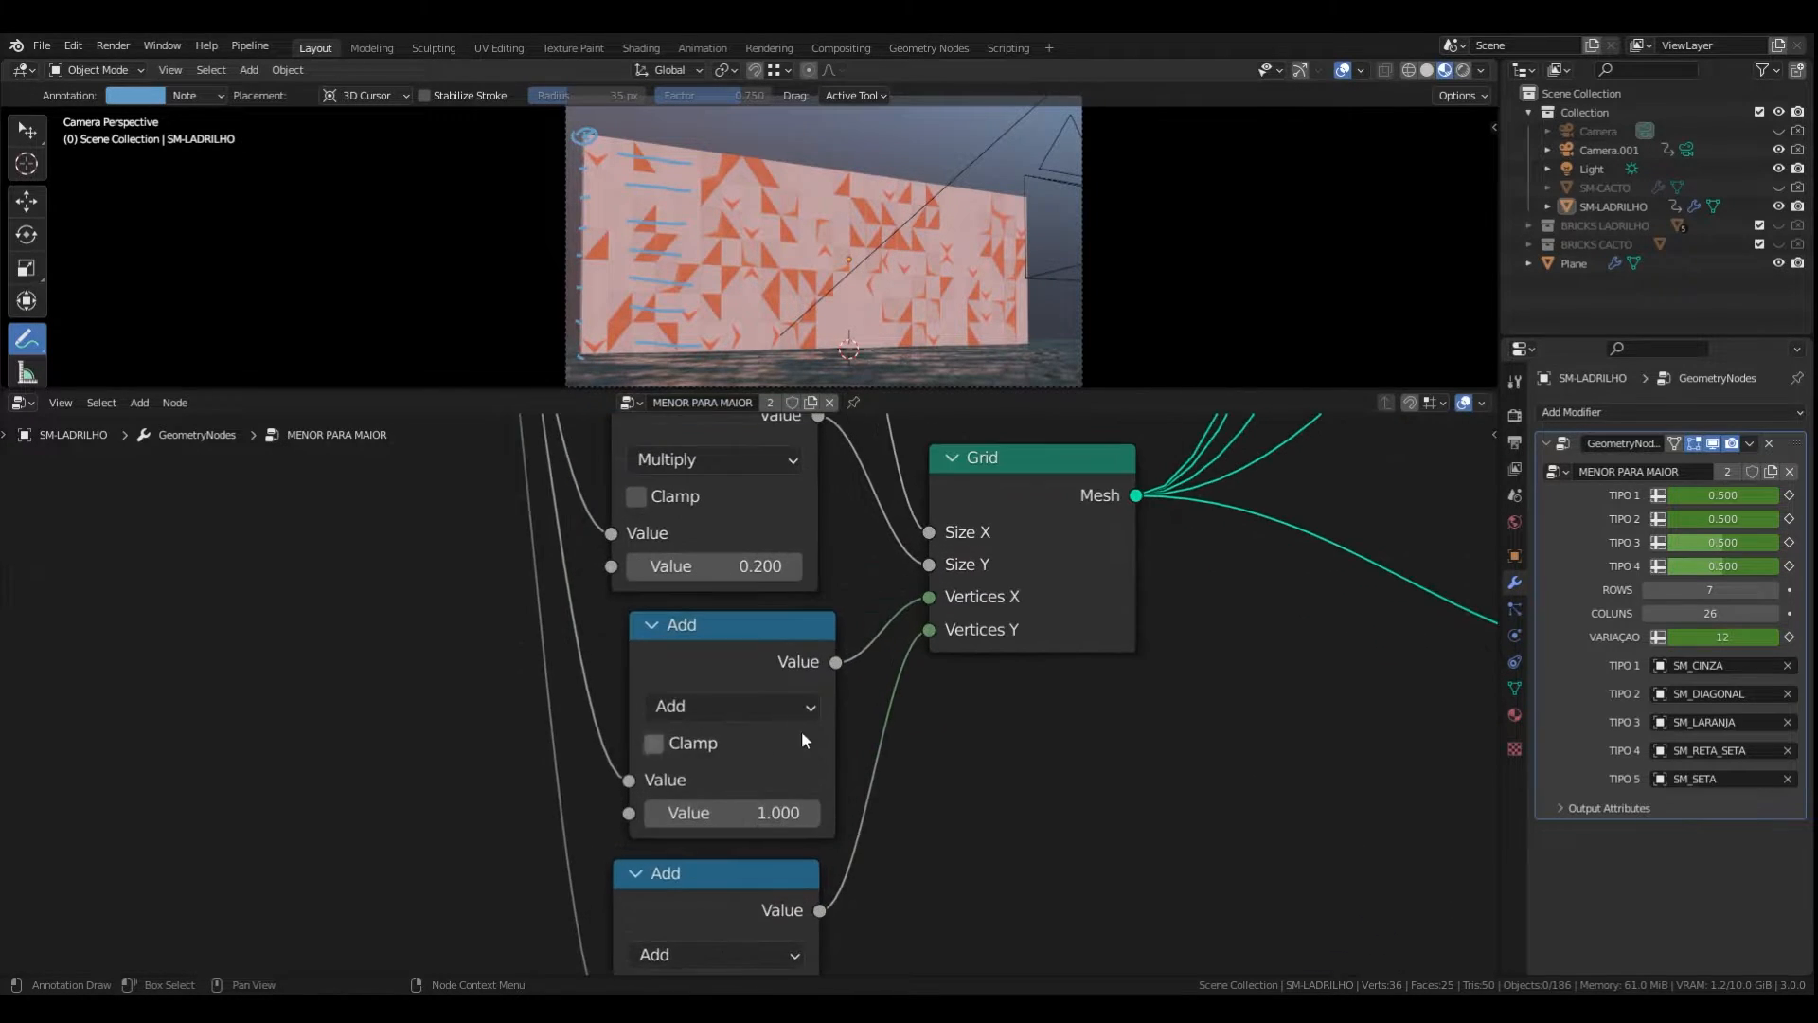
scroll(765, 813, "down", 3)
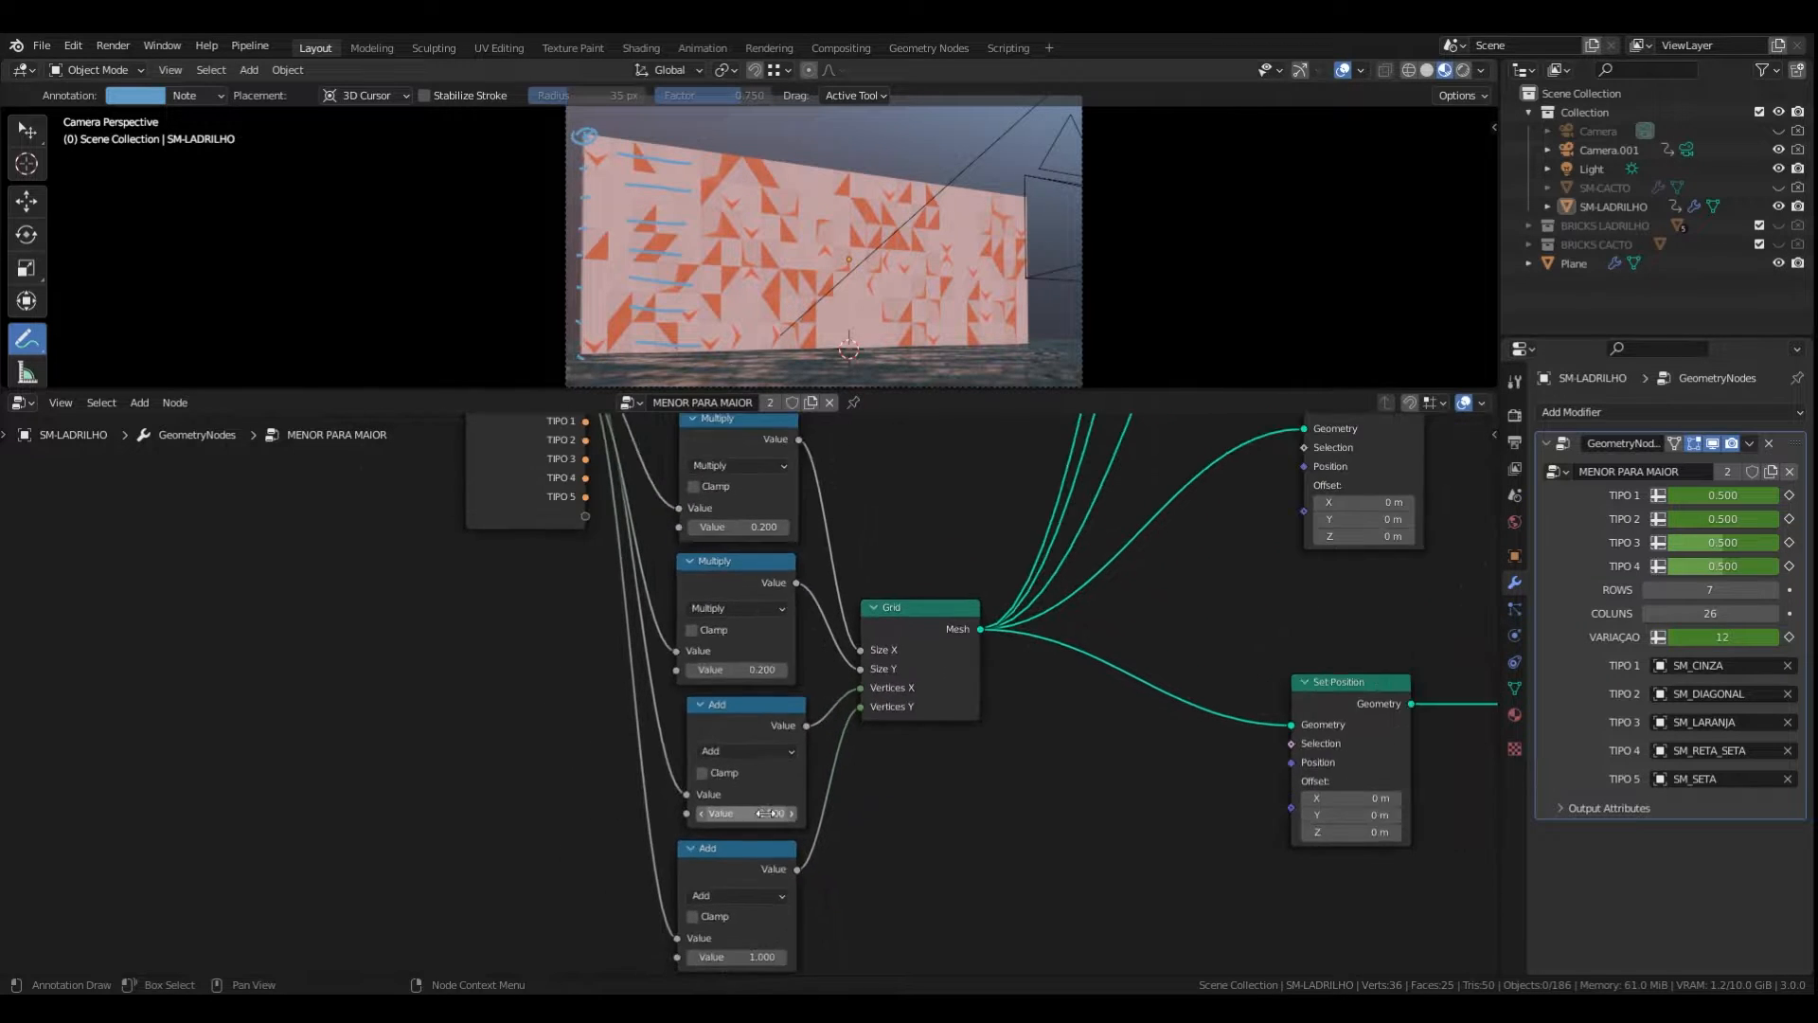
middle_click_drag(729, 467, 724, 498)
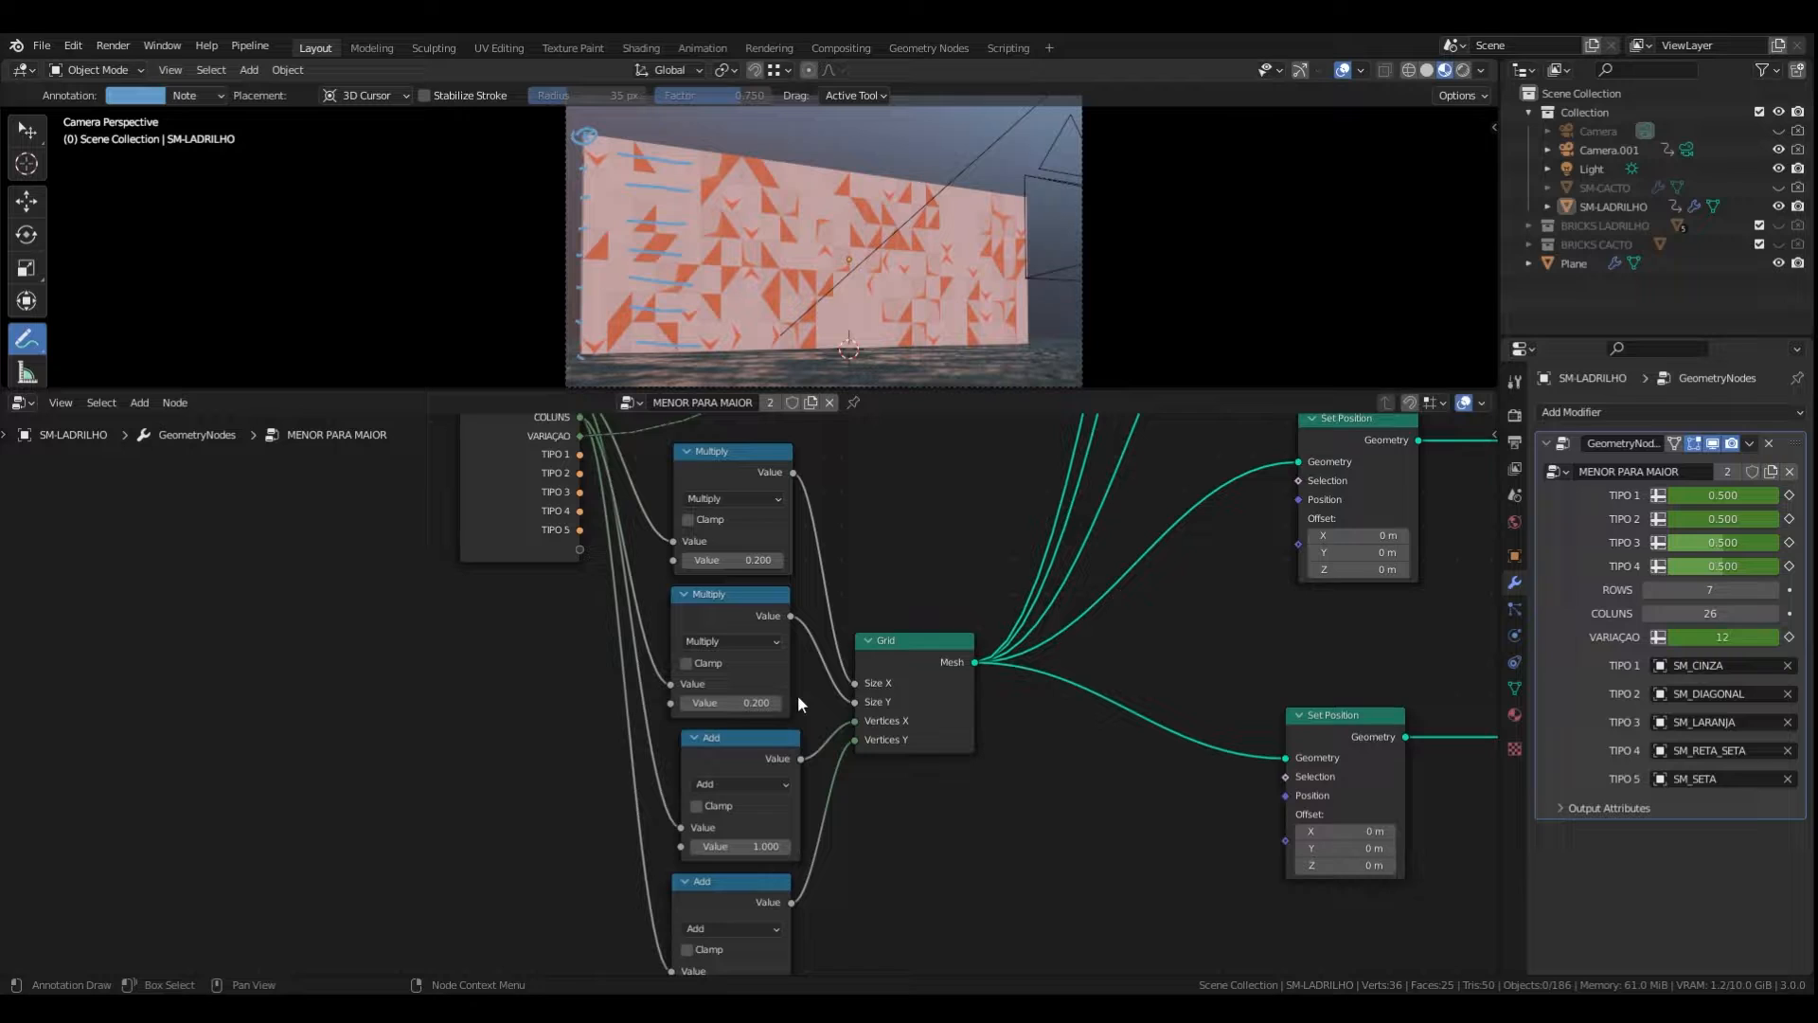
- Examine how the ROWS and COLUNS inputs run through the two Multiply nodes into the Grid node's Size X and Size Y
scroll(860, 594, "up", 5)
middle_click_drag(860, 595, 824, 739)
middle_click_drag(672, 689, 640, 637)
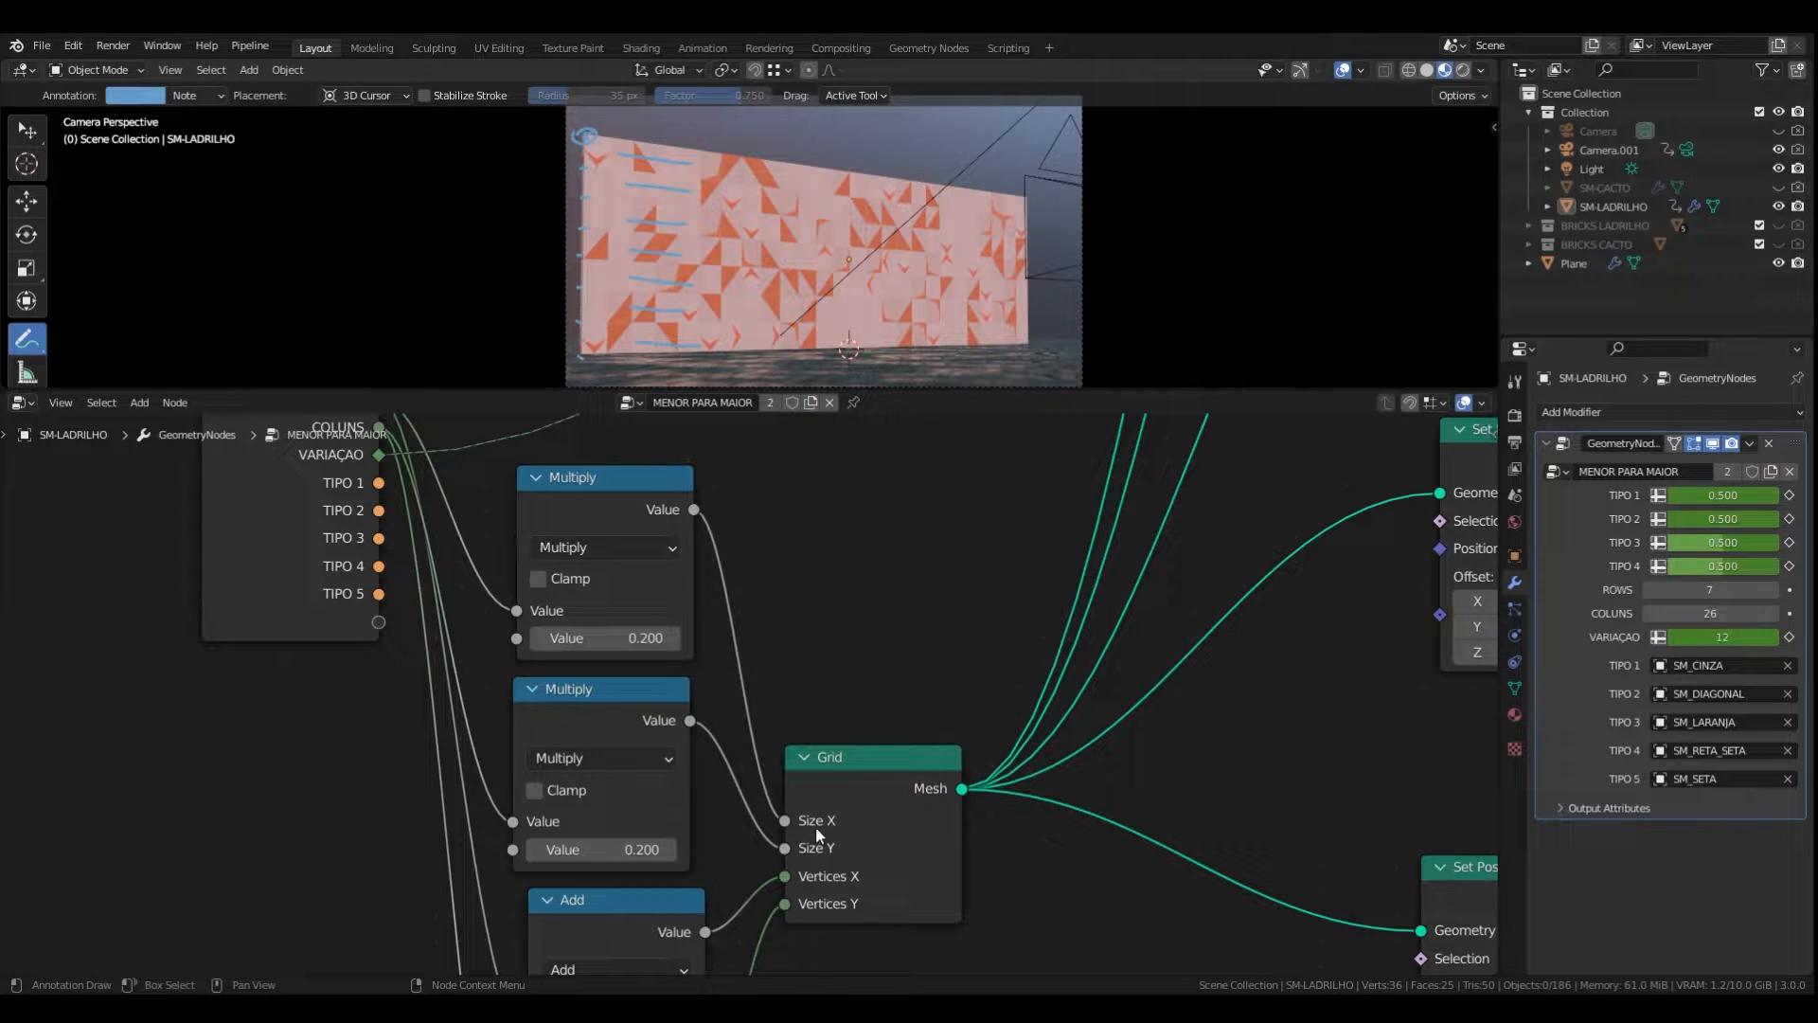
middle_click_drag(820, 826, 874, 789)
scroll(890, 790, "down", 1)
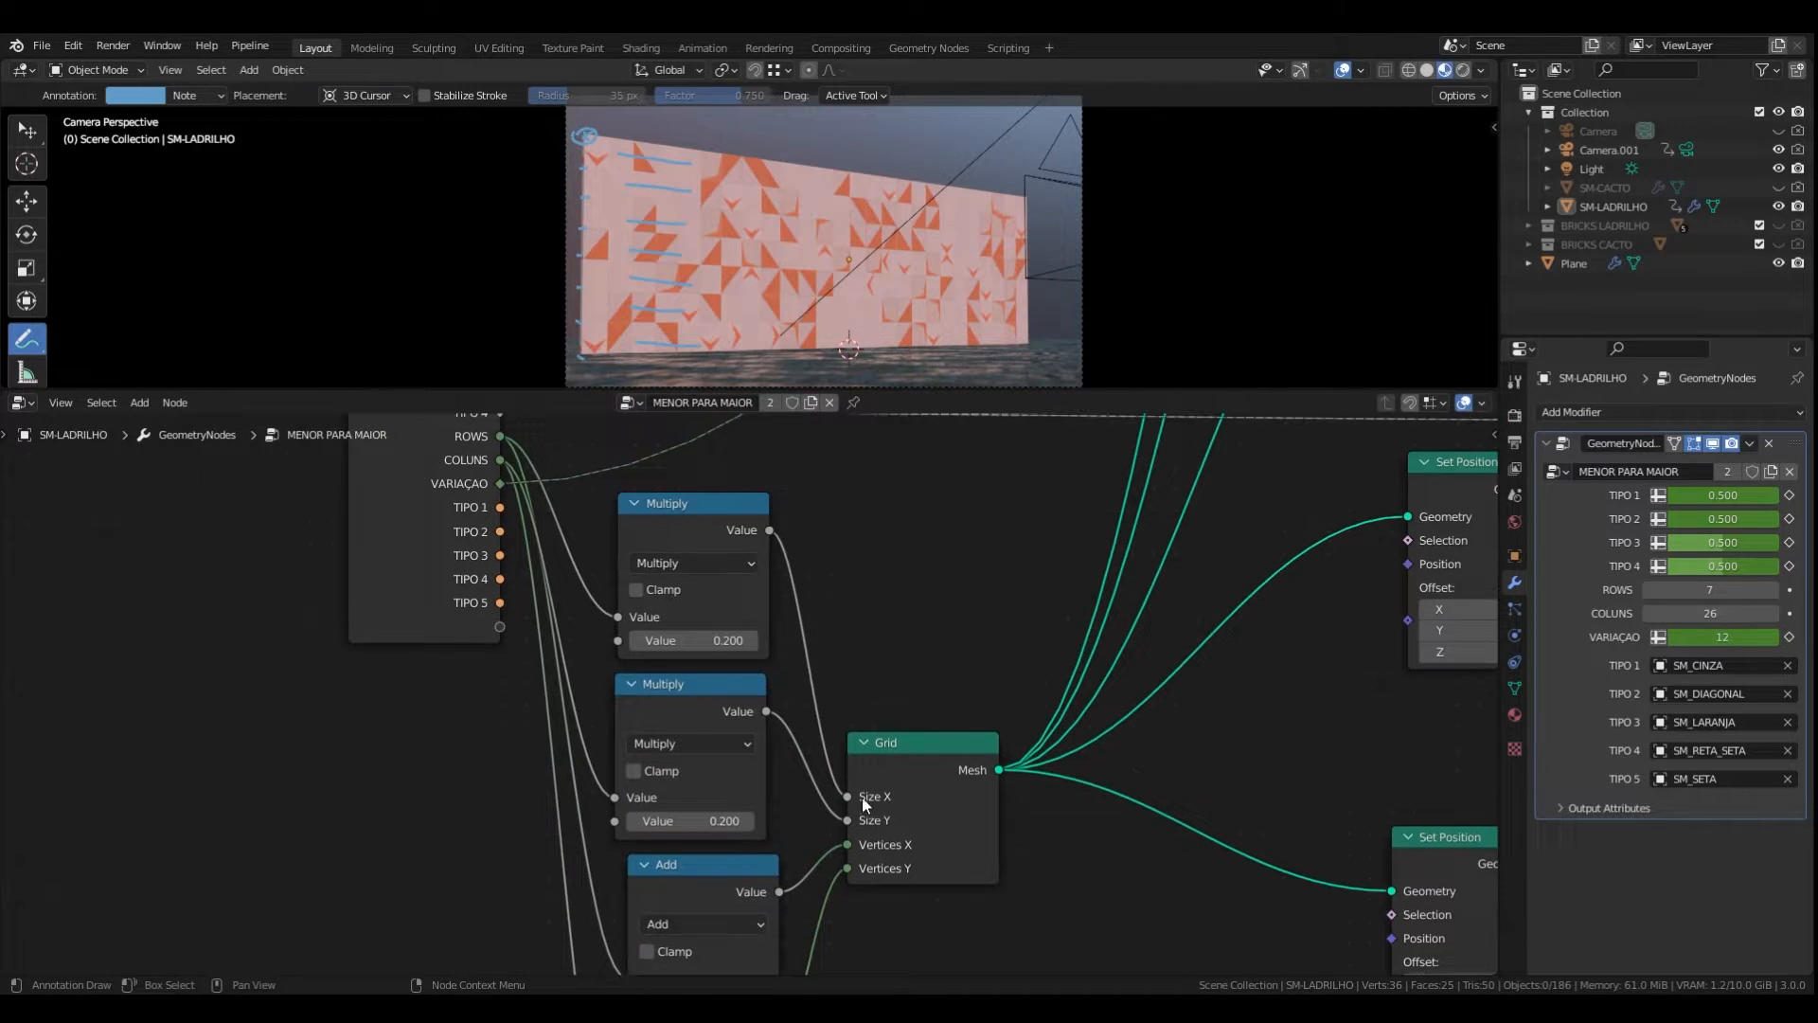
scroll(878, 803, "up", 1)
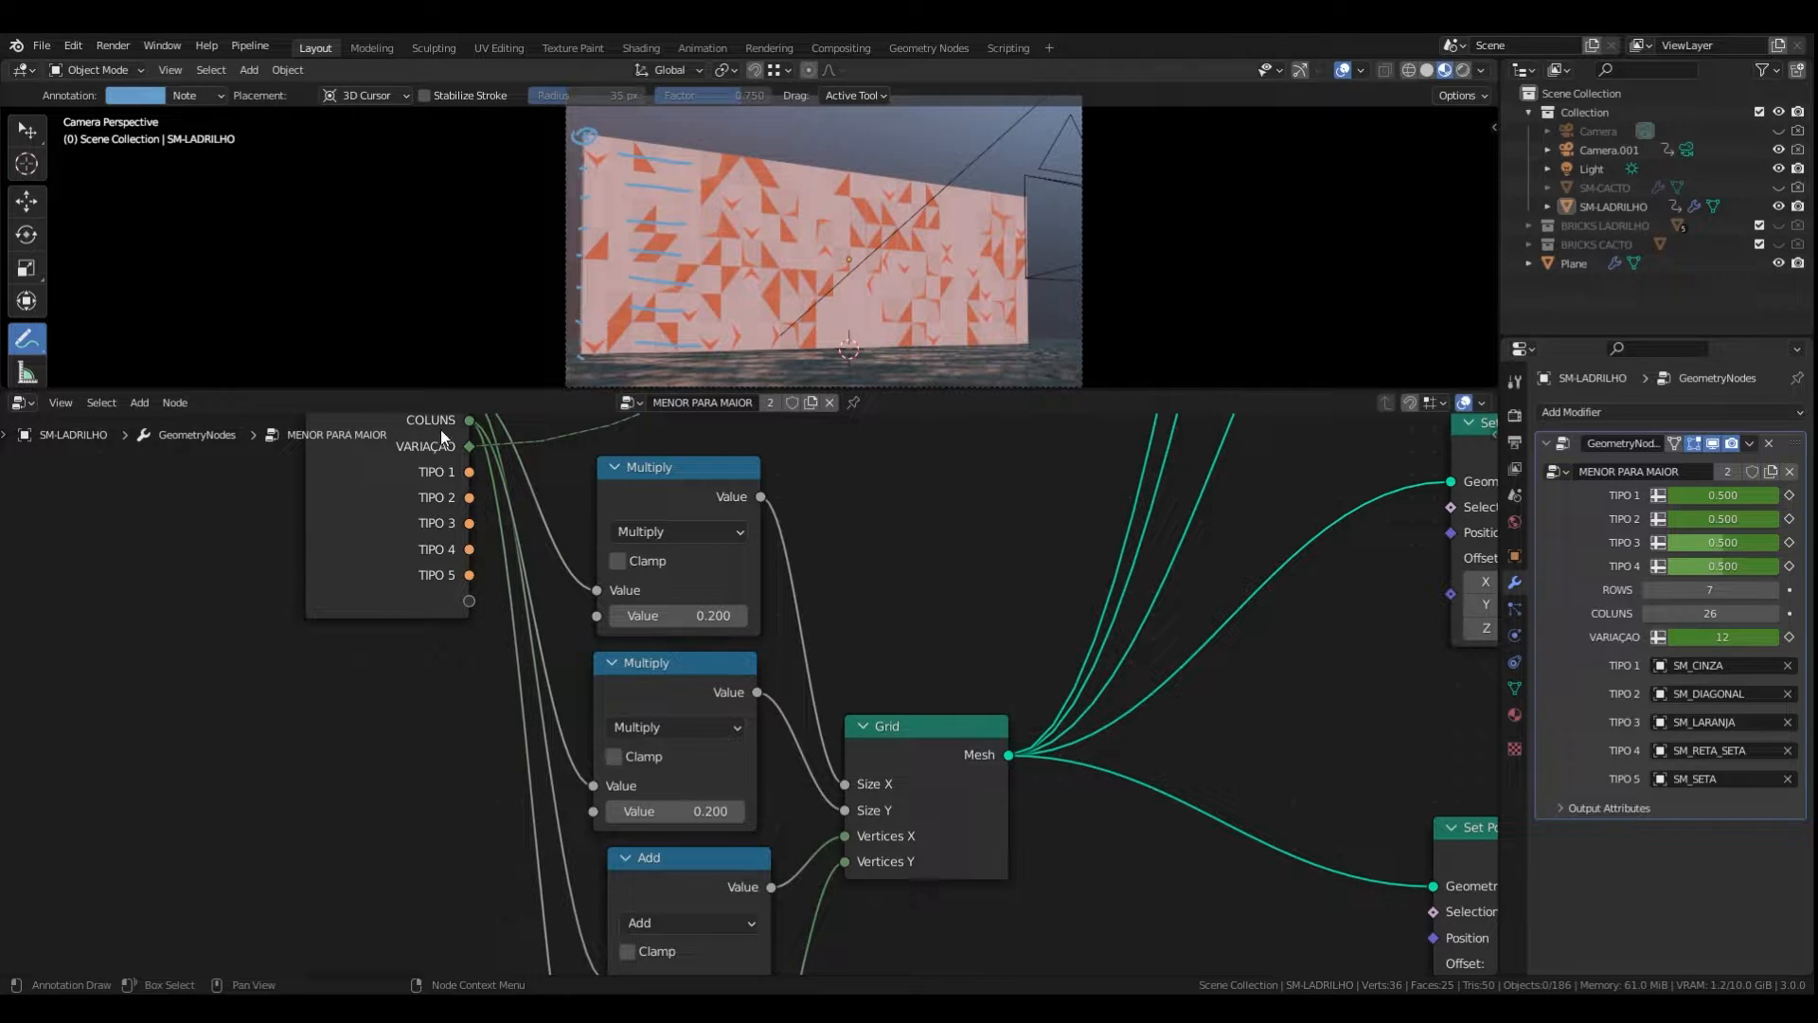
middle_click_drag(441, 429, 426, 499)
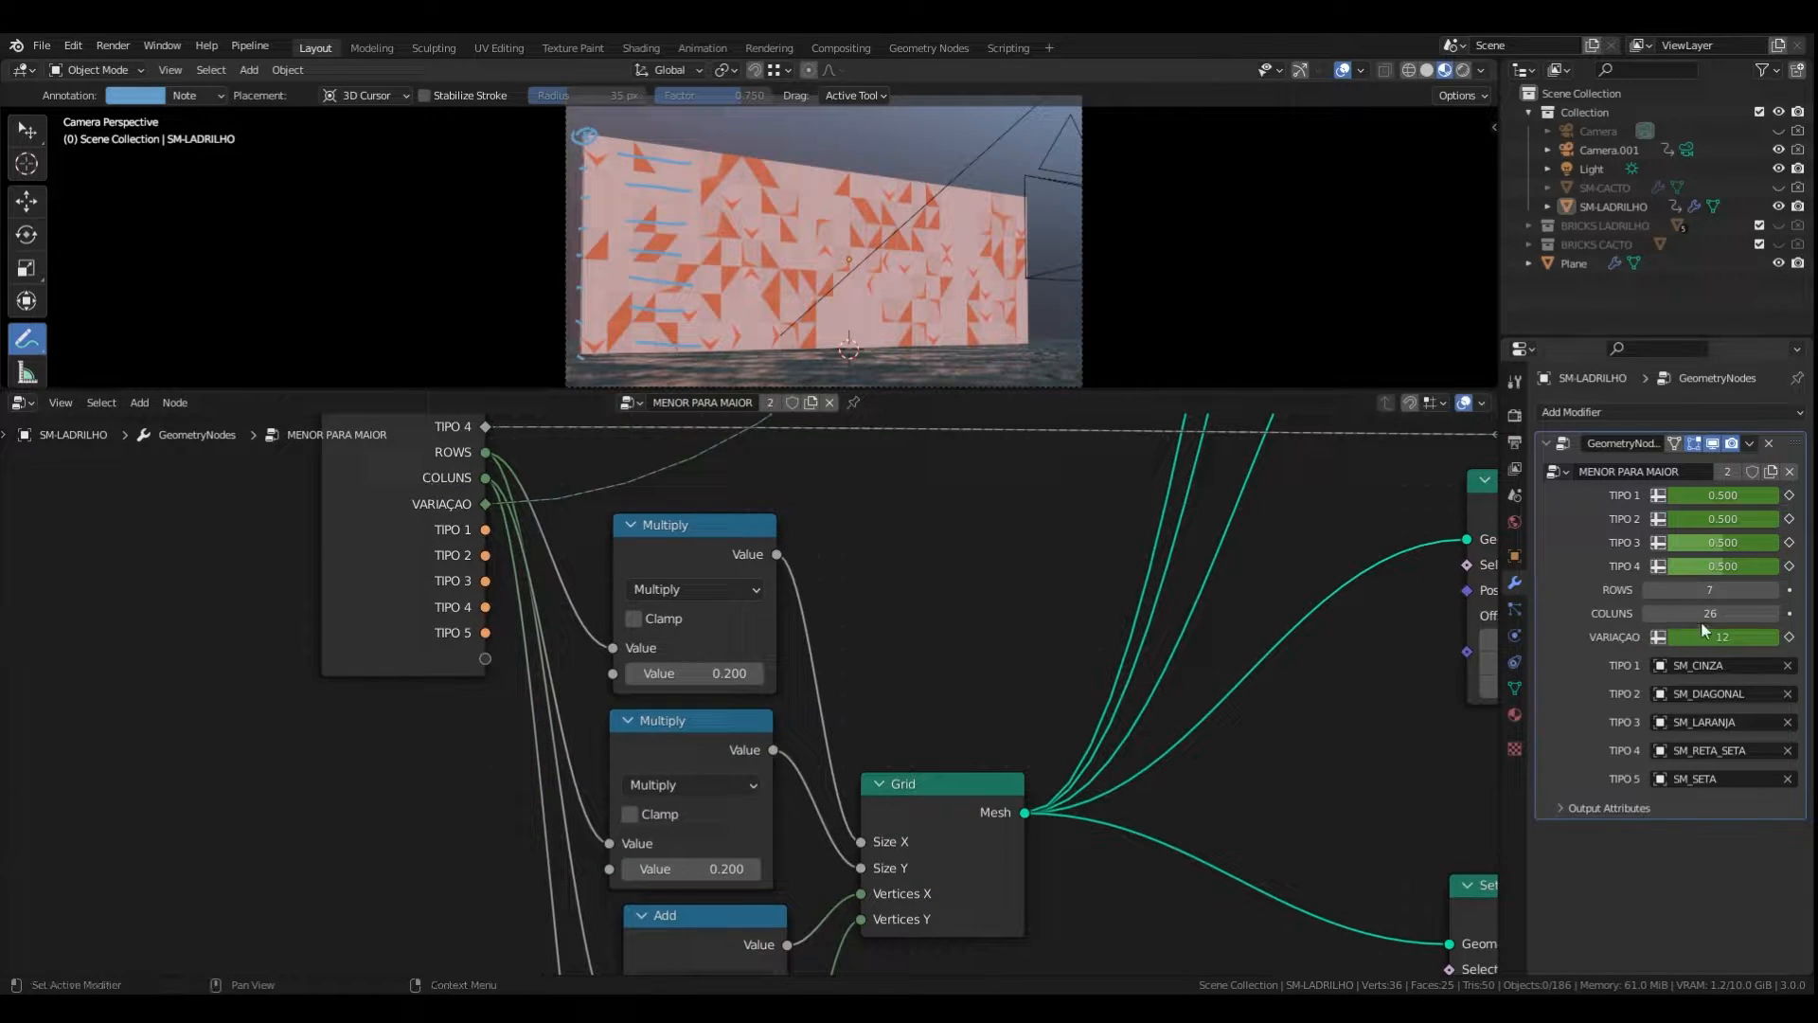
middle_click_drag(682, 612, 693, 544)
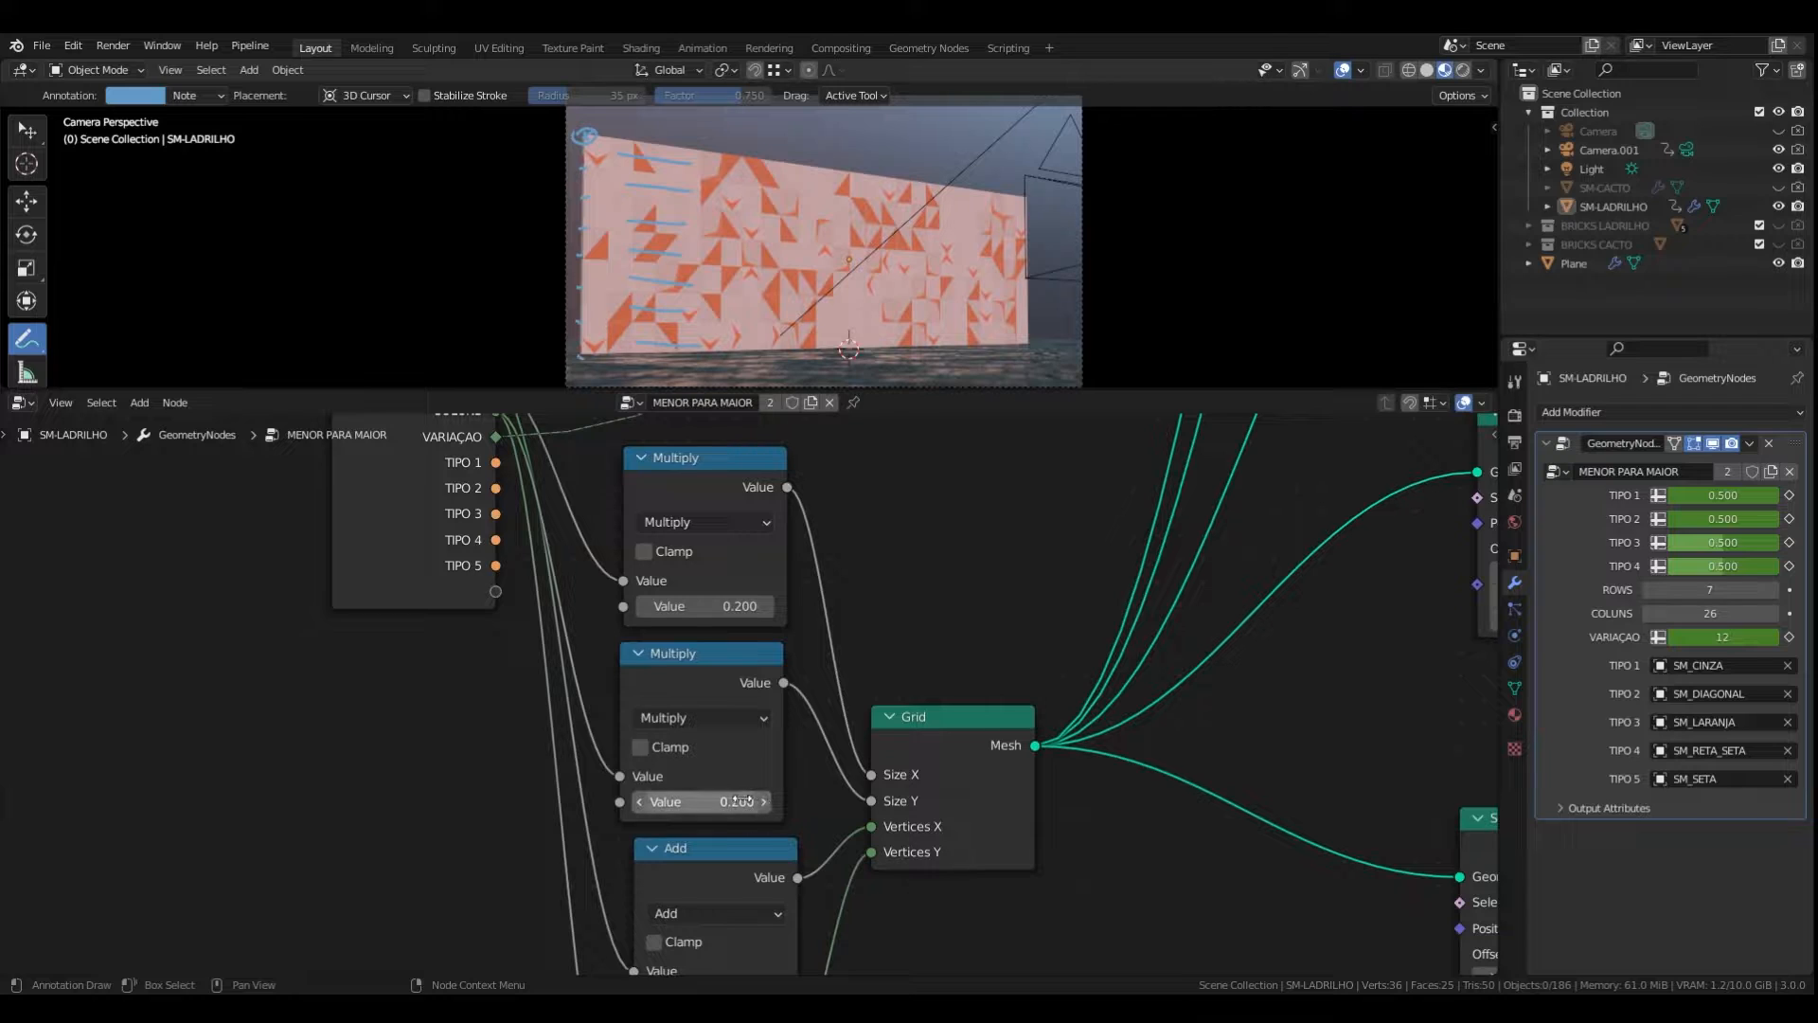
middle_click_drag(597, 487, 636, 599)
scroll(577, 568, "down", 1)
scroll(533, 537, "up", 1)
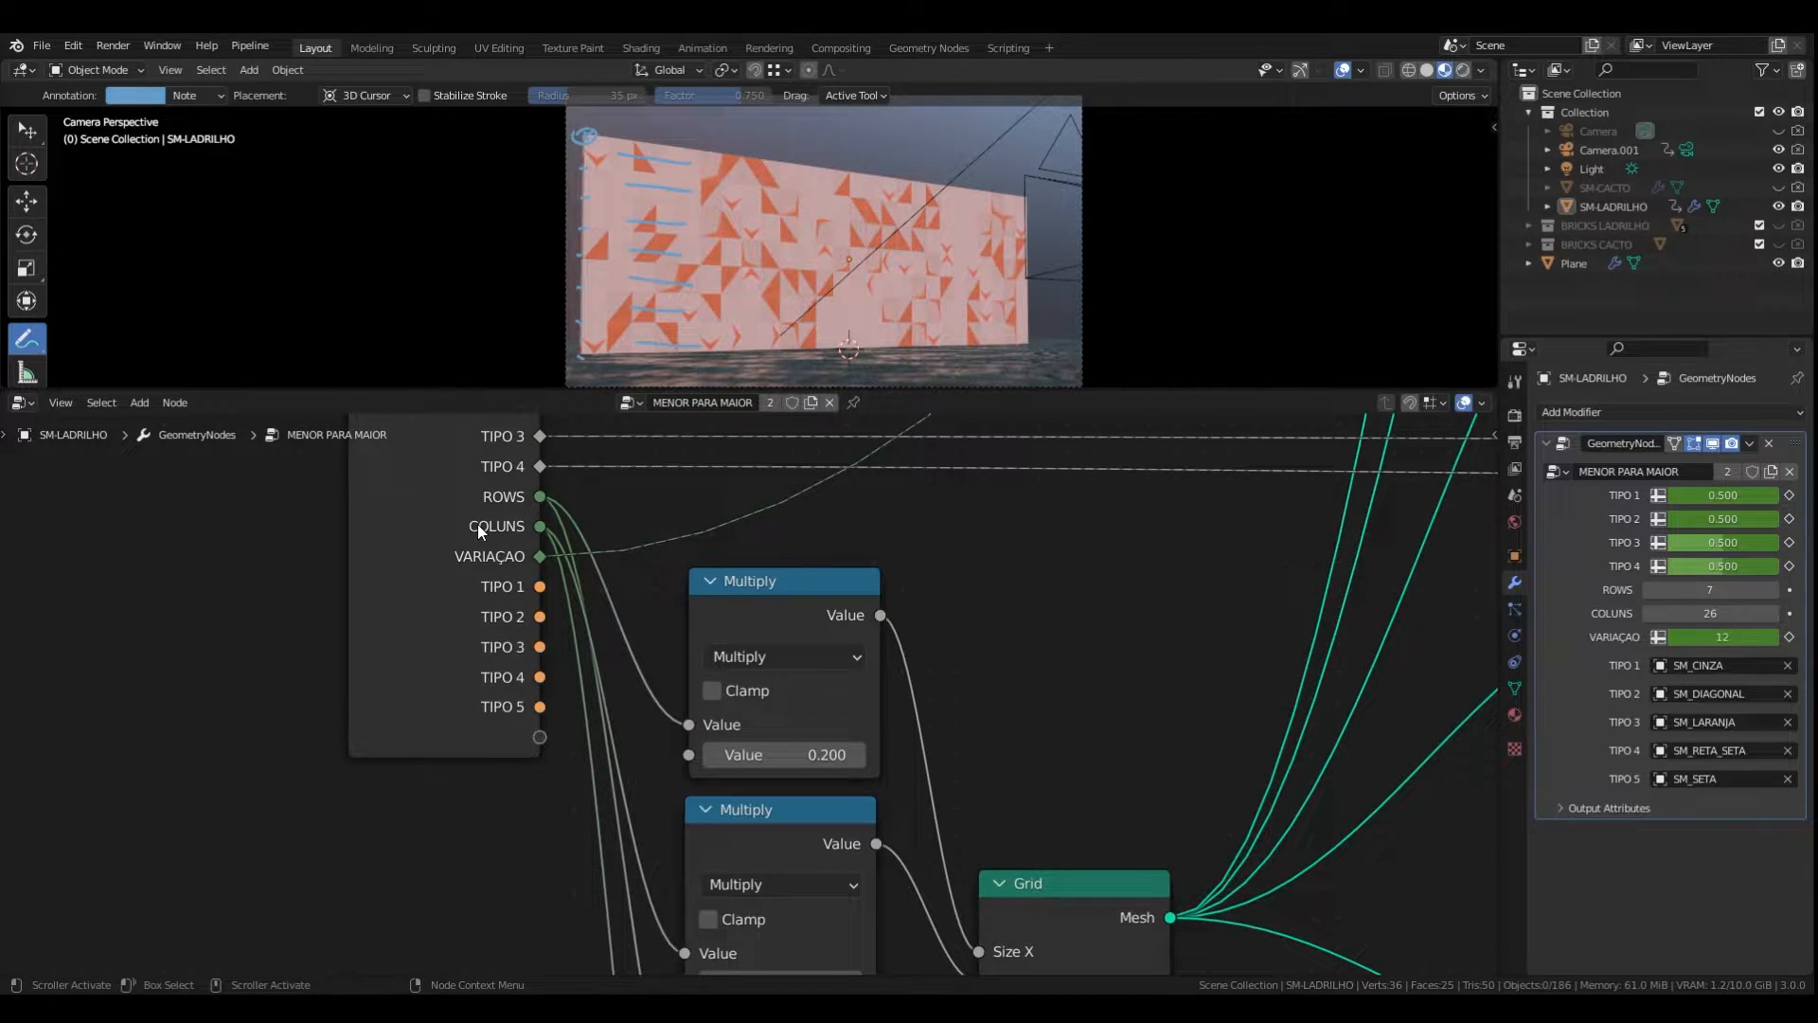
middle_click_drag(573, 634, 501, 515)
scroll(749, 821, "down", 1)
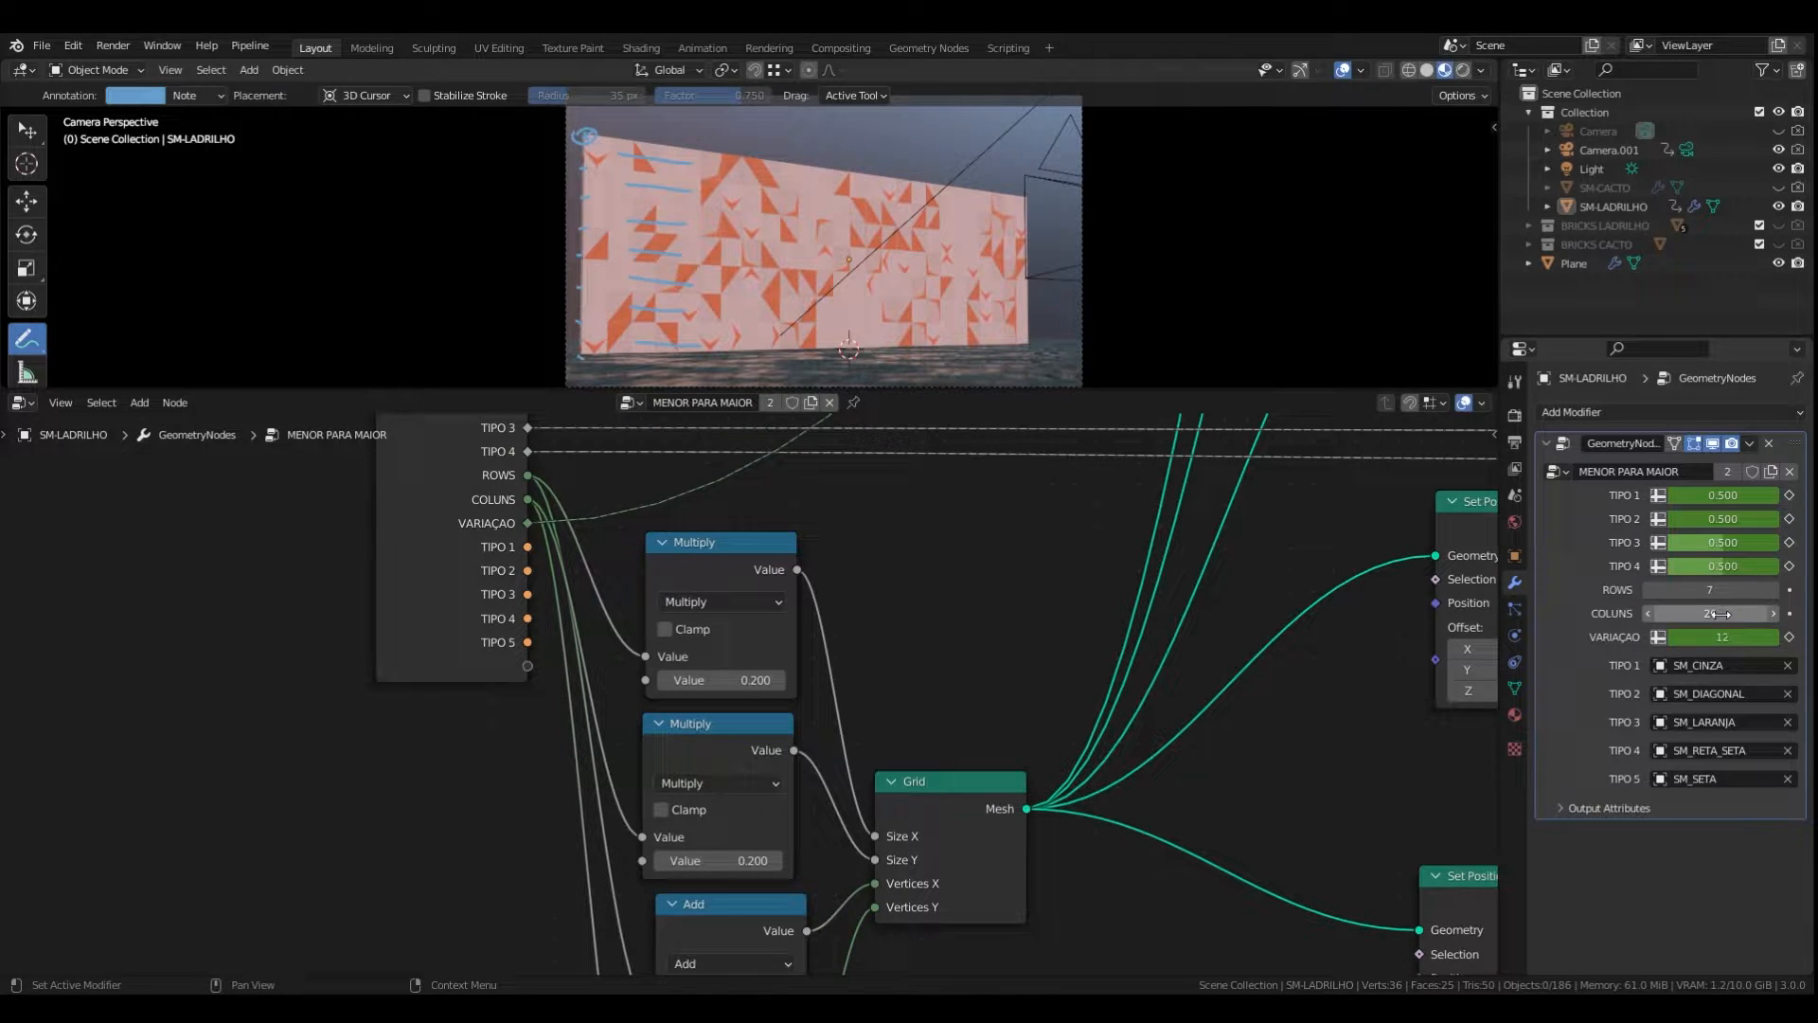
middle_click_drag(1036, 868, 1048, 836)
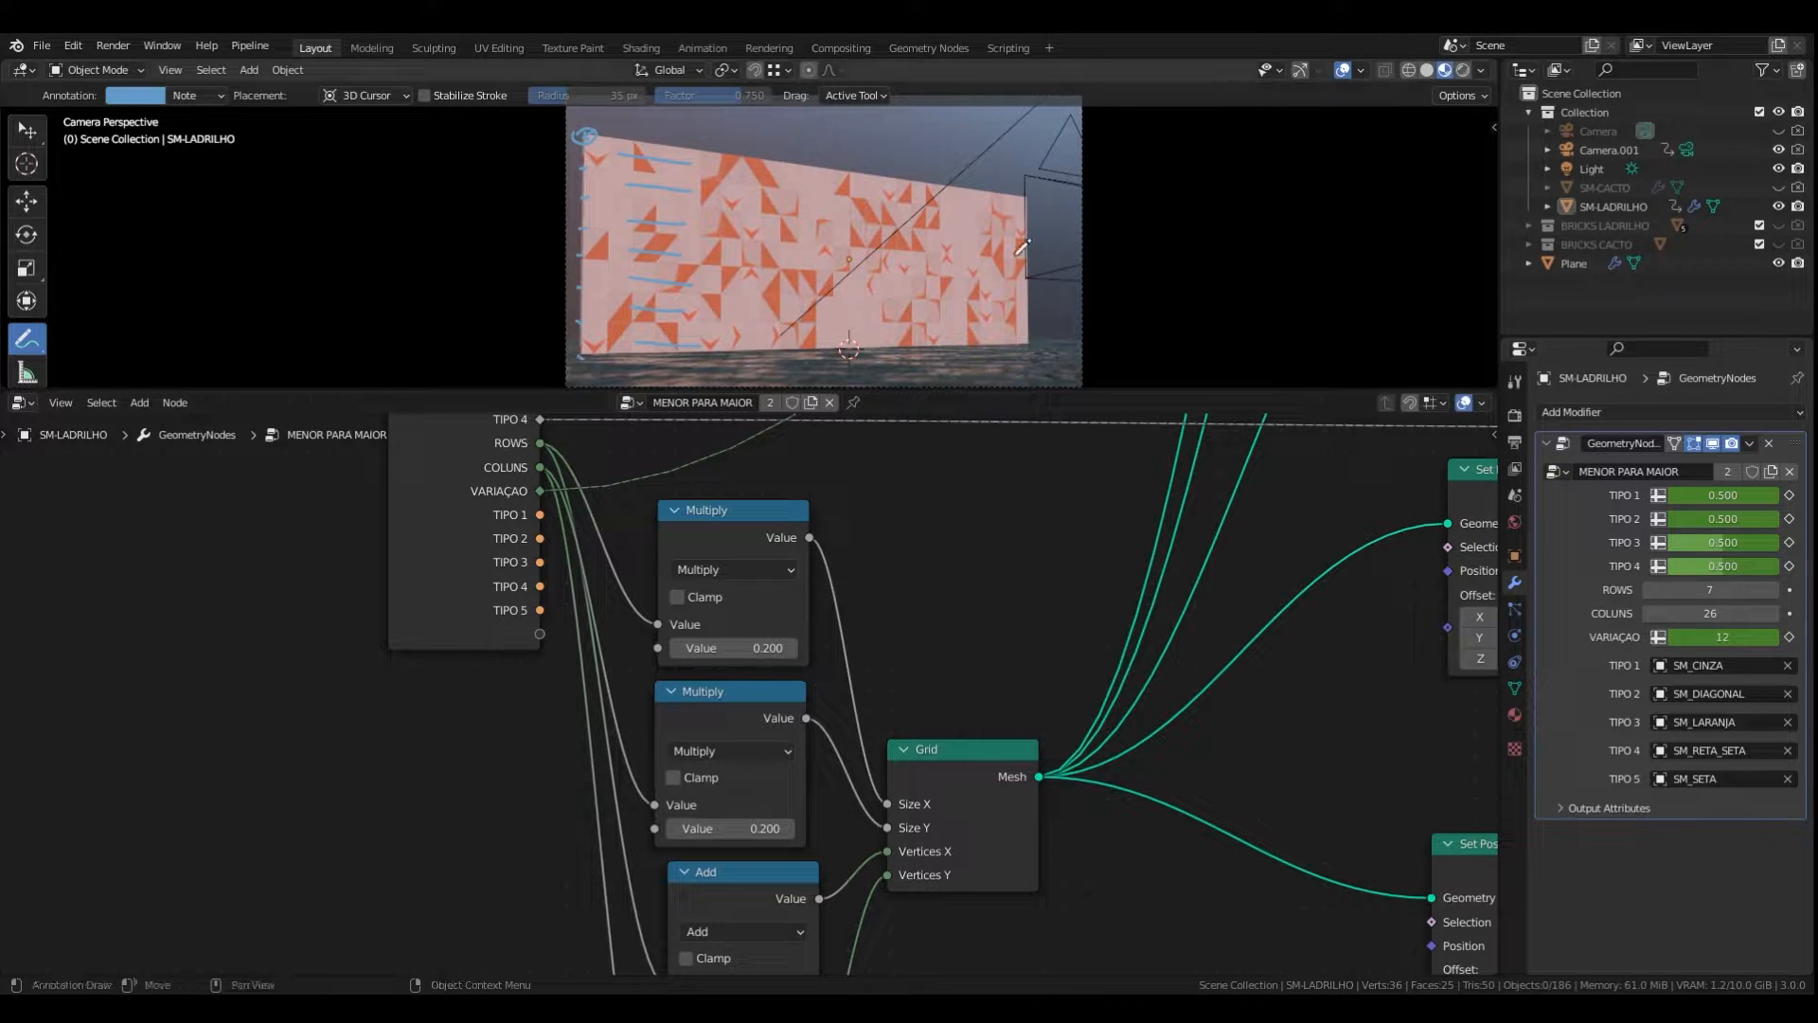
- Review the two Add nodes below the Multiply nodes and their links into the Grid's Vertices X and Vertices Y
scroll(947, 588, "down", 2)
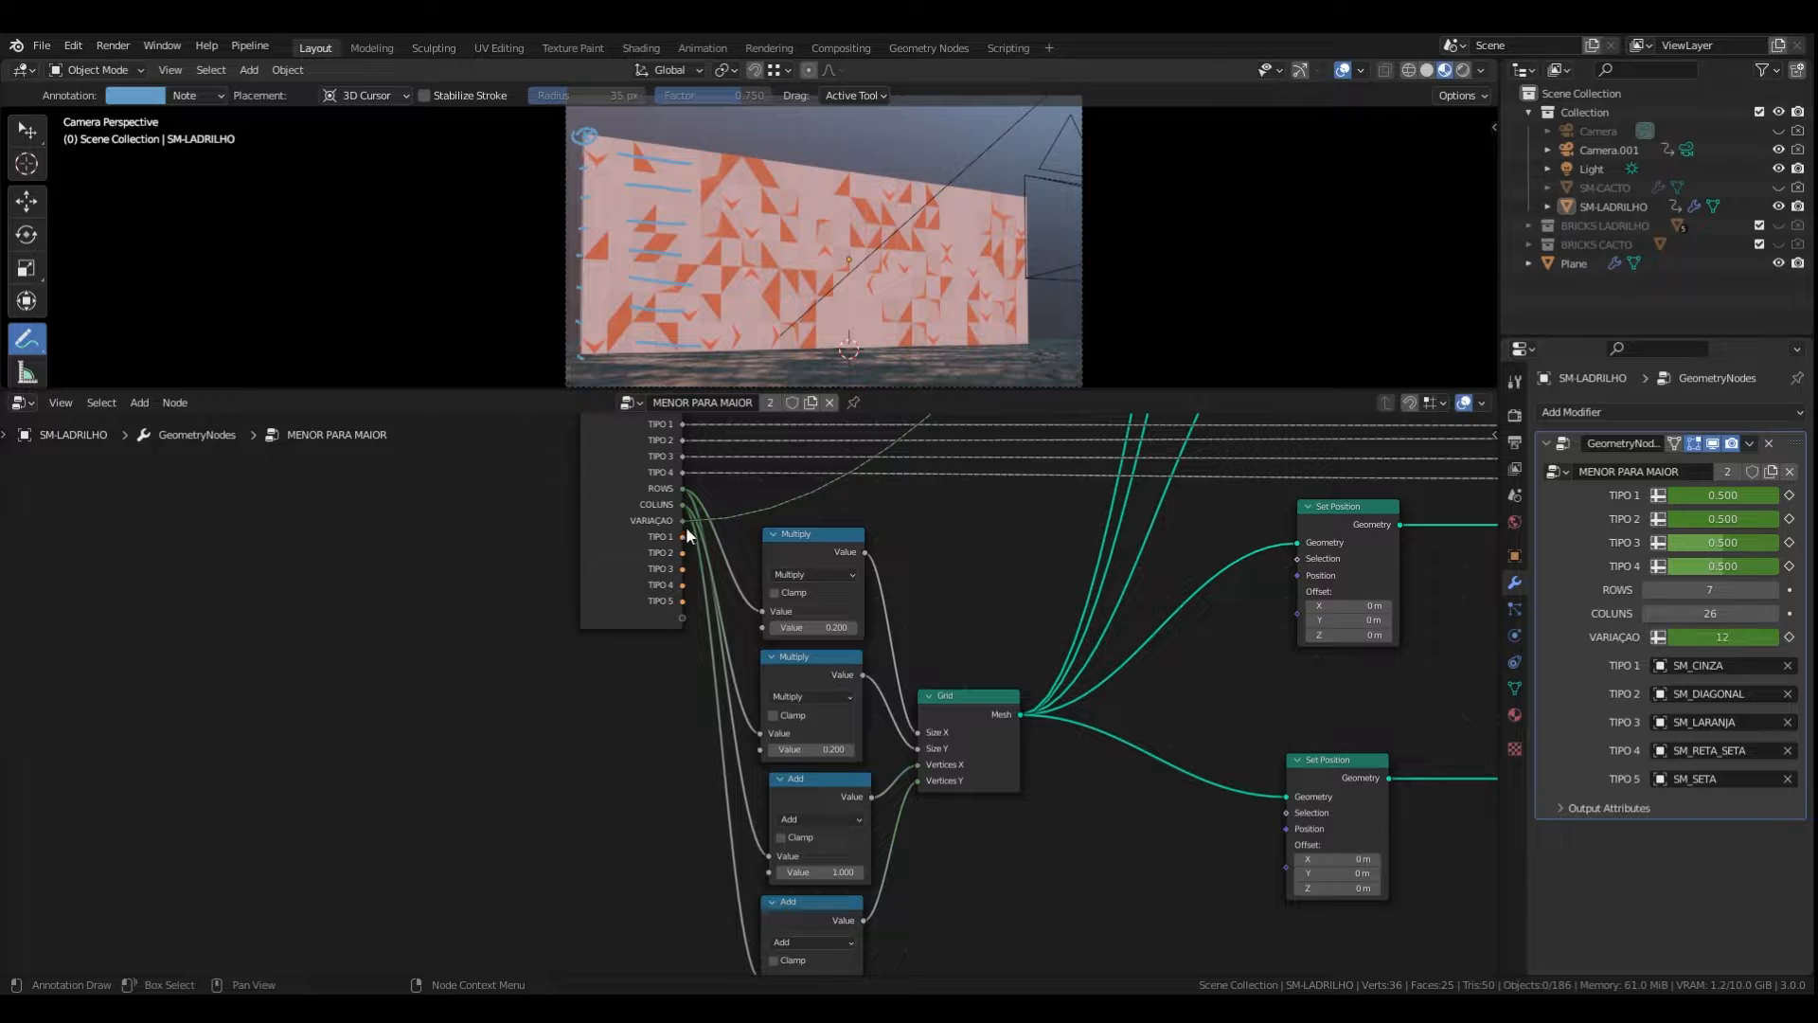
middle_click_drag(705, 646, 686, 550)
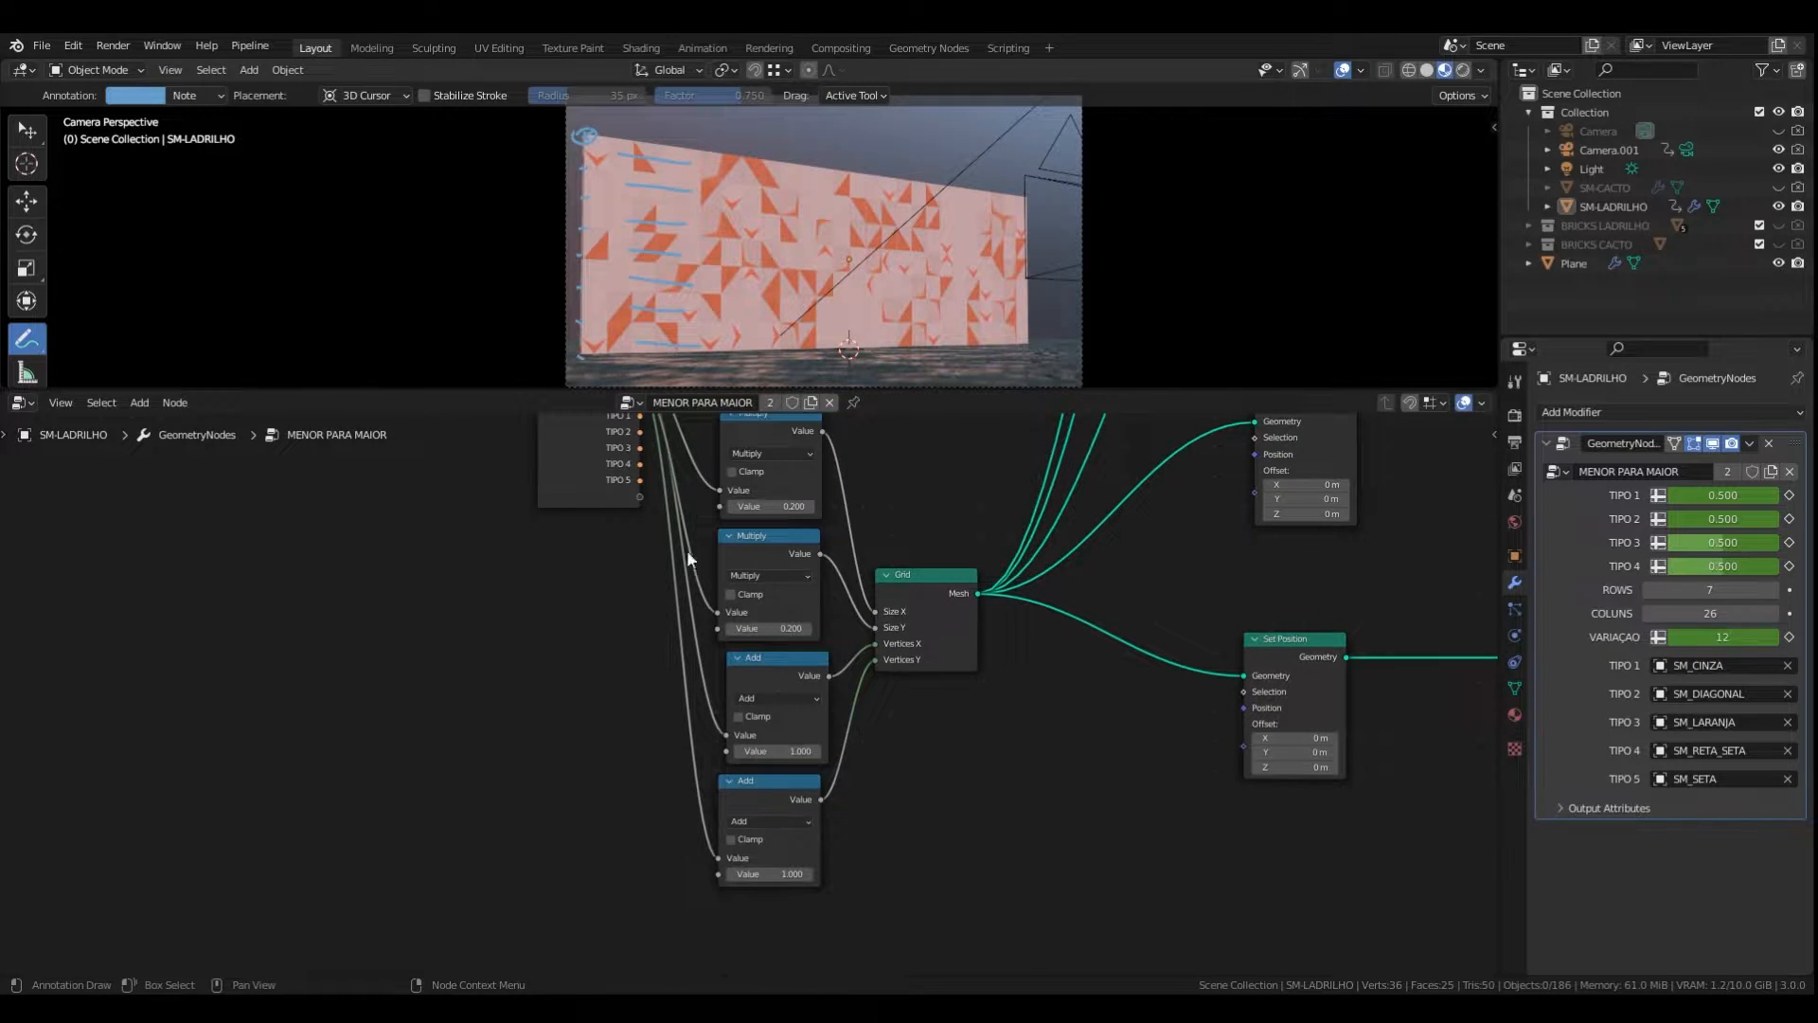
scroll(834, 878, "up", 1)
scroll(834, 879, "up", 1)
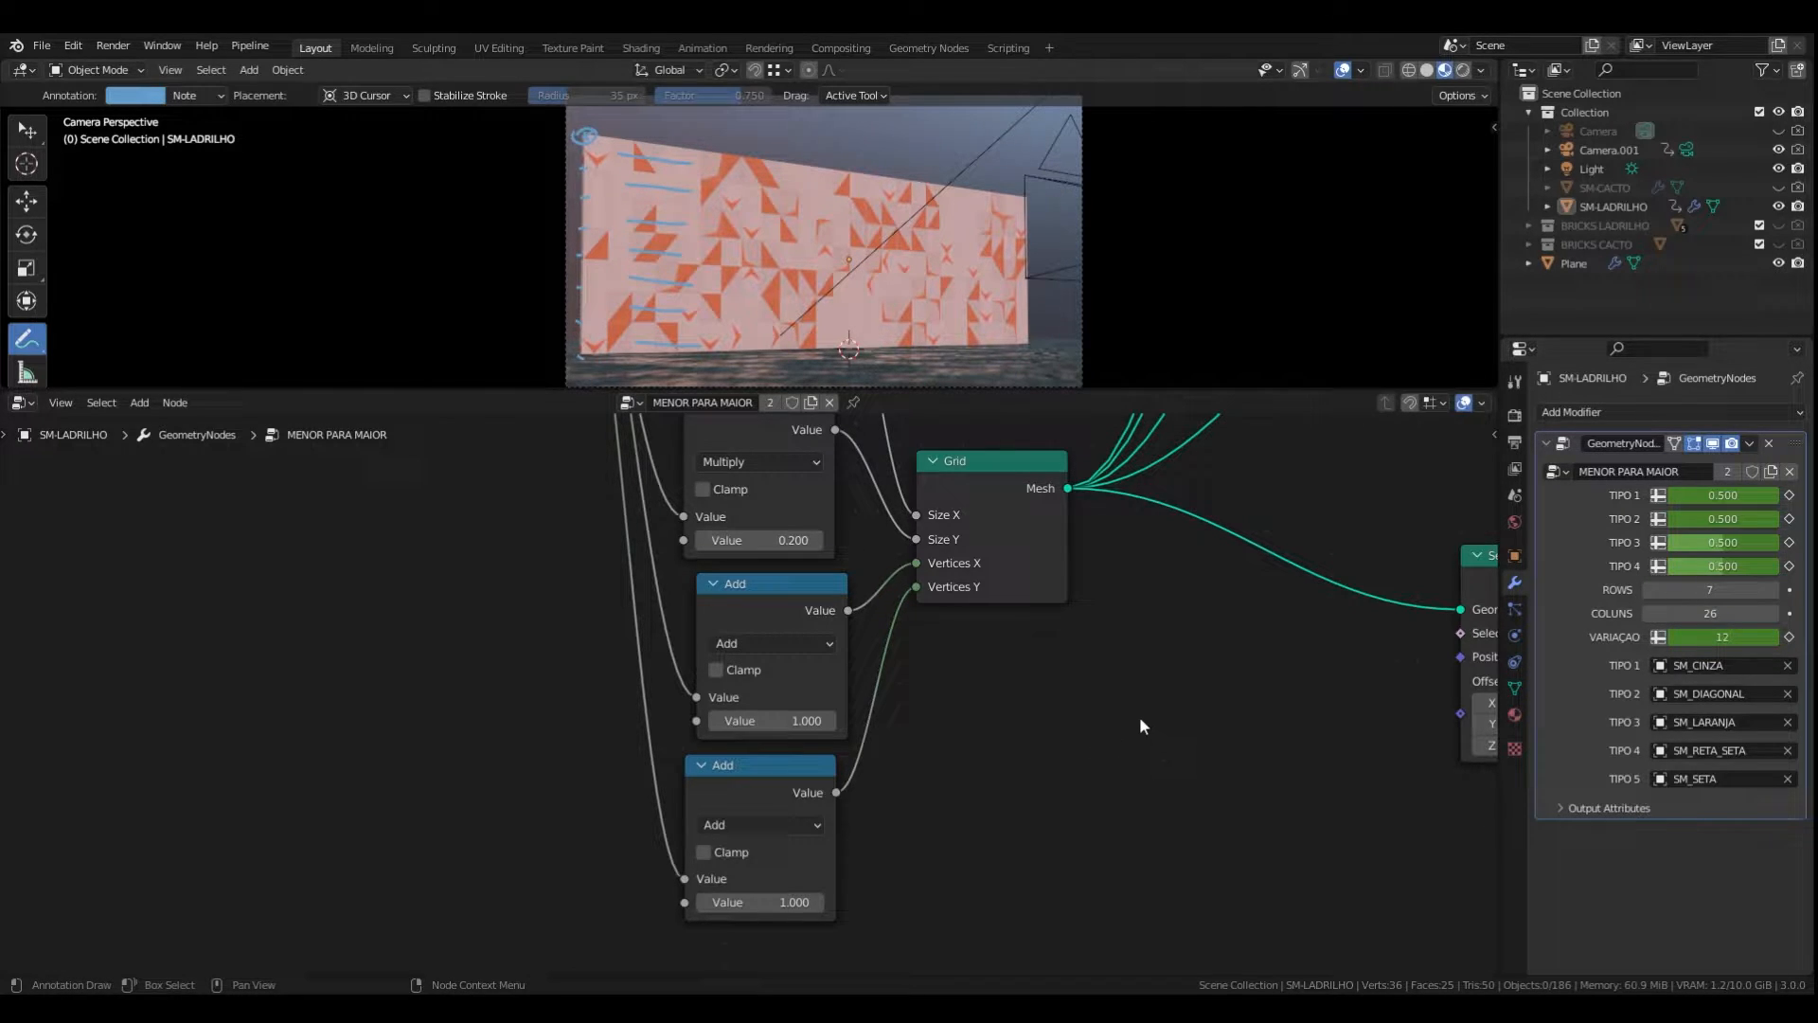
scroll(865, 566, "down", 1)
middle_click_drag(866, 565, 810, 746)
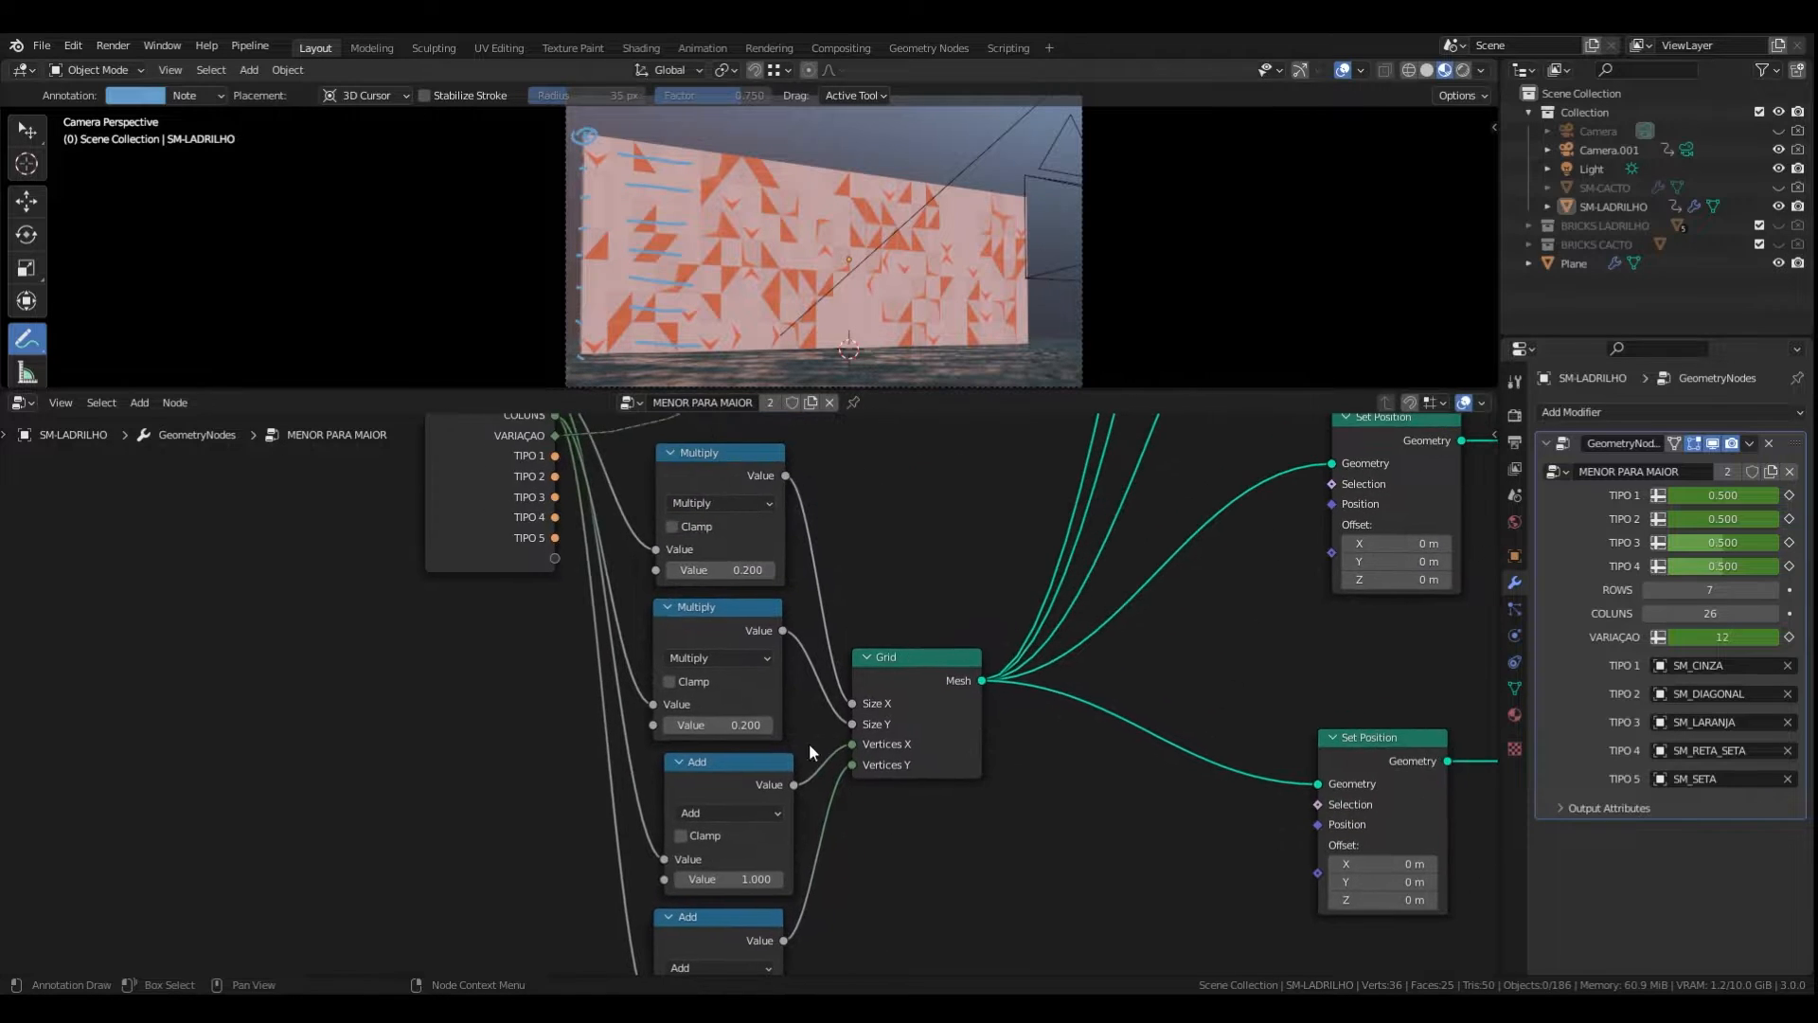
scroll(935, 680, "down", 2)
scroll(915, 769, "up", 1)
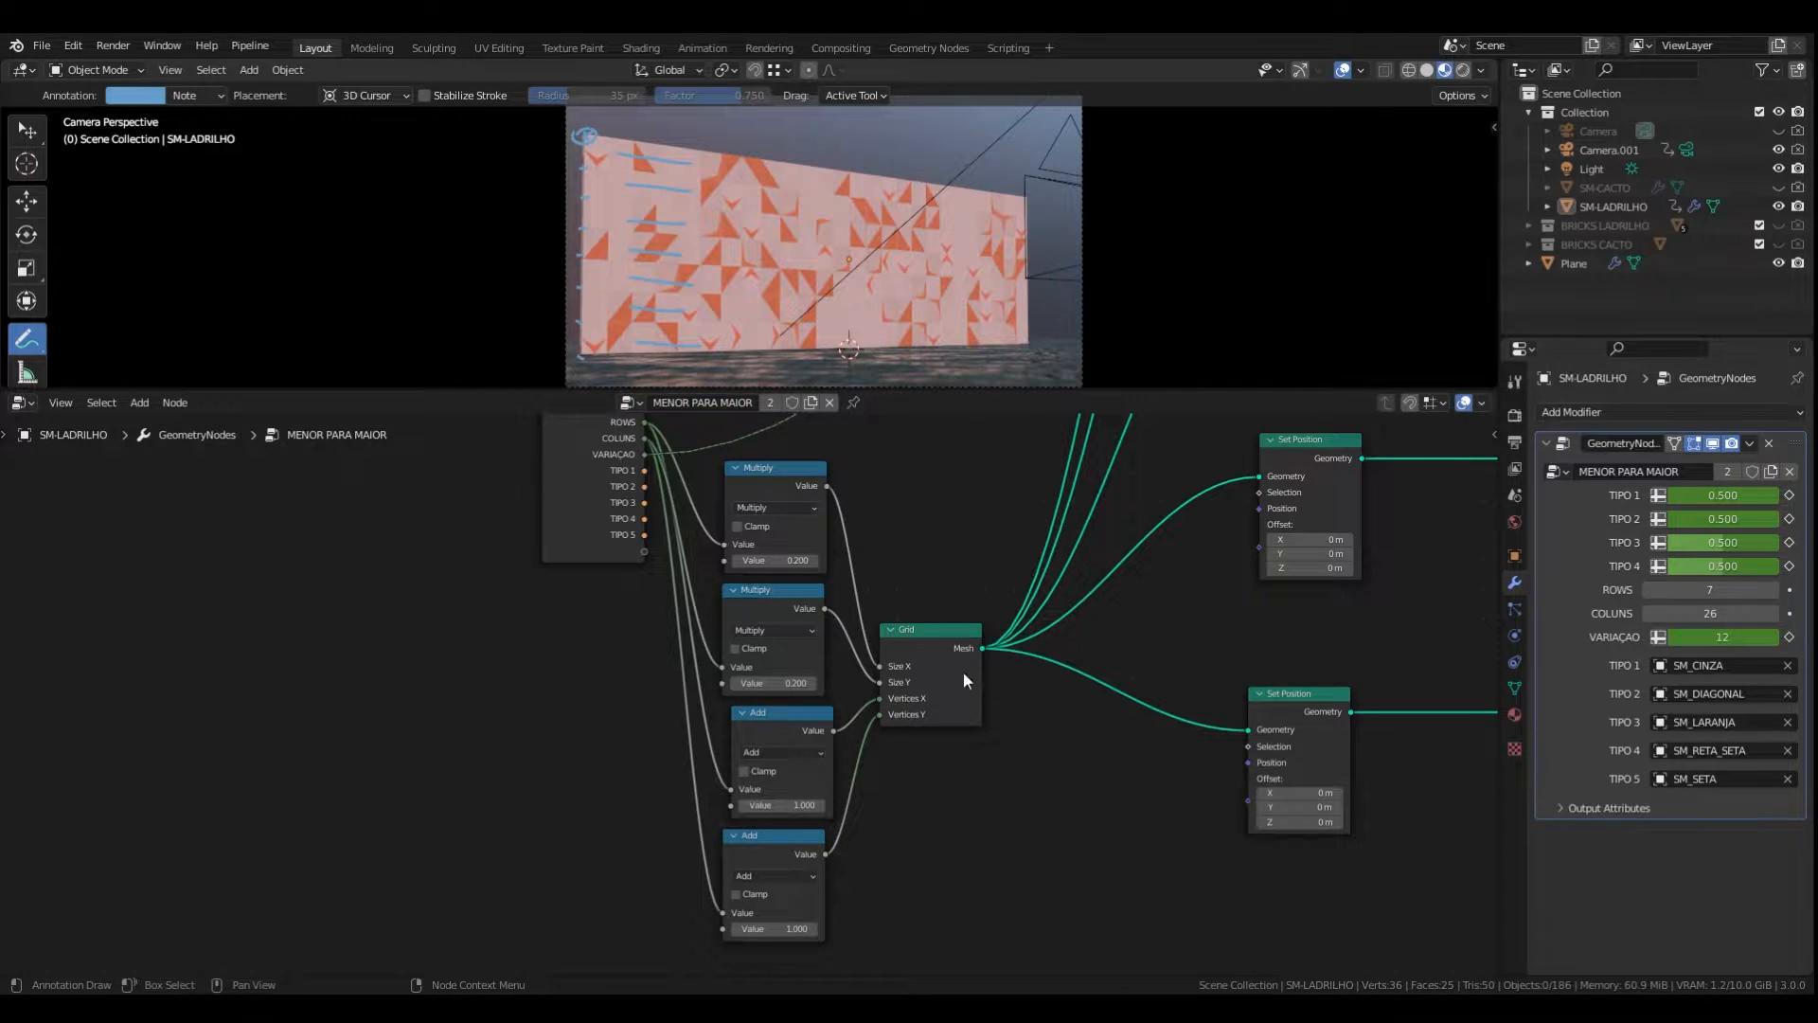
scroll(963, 674, "down", 1)
scroll(936, 580, "up", 1)
scroll(811, 678, "down", 1)
middle_click_drag(900, 705, 871, 655)
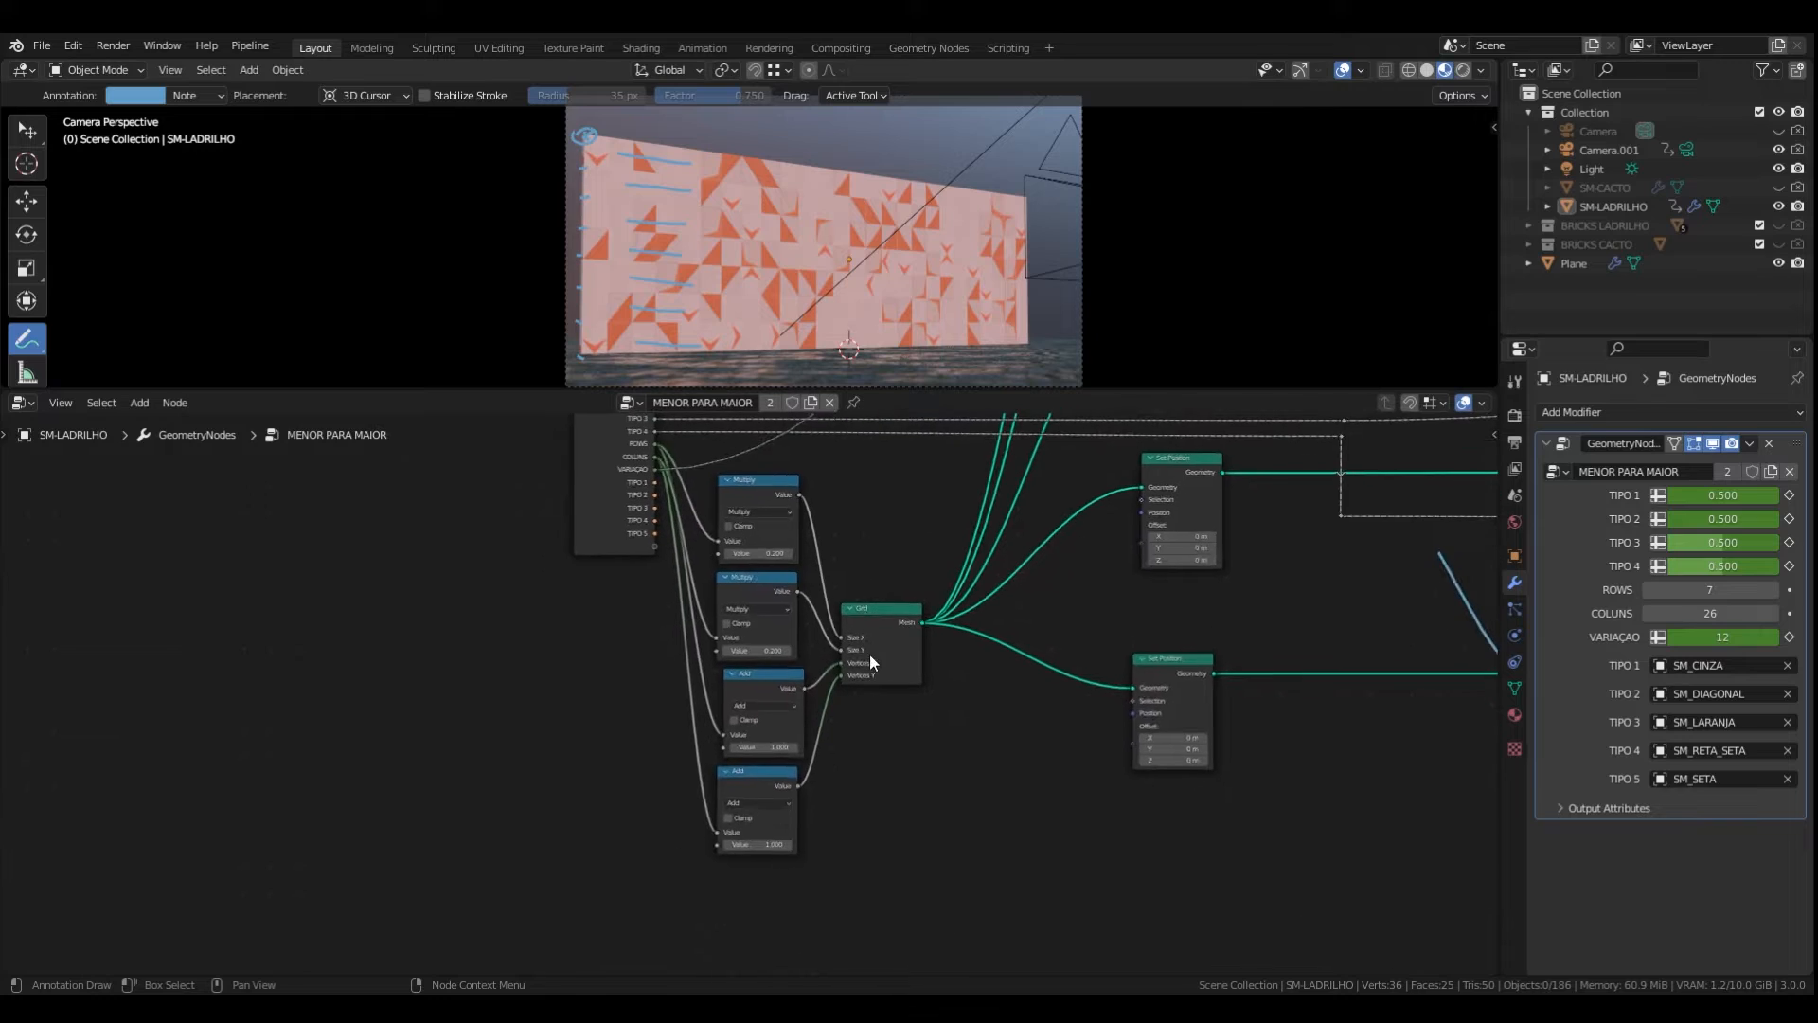
- Search for "add" and place a new Add math node in the empty area beside the Group Input node
scroll(1028, 719, "up", 1)
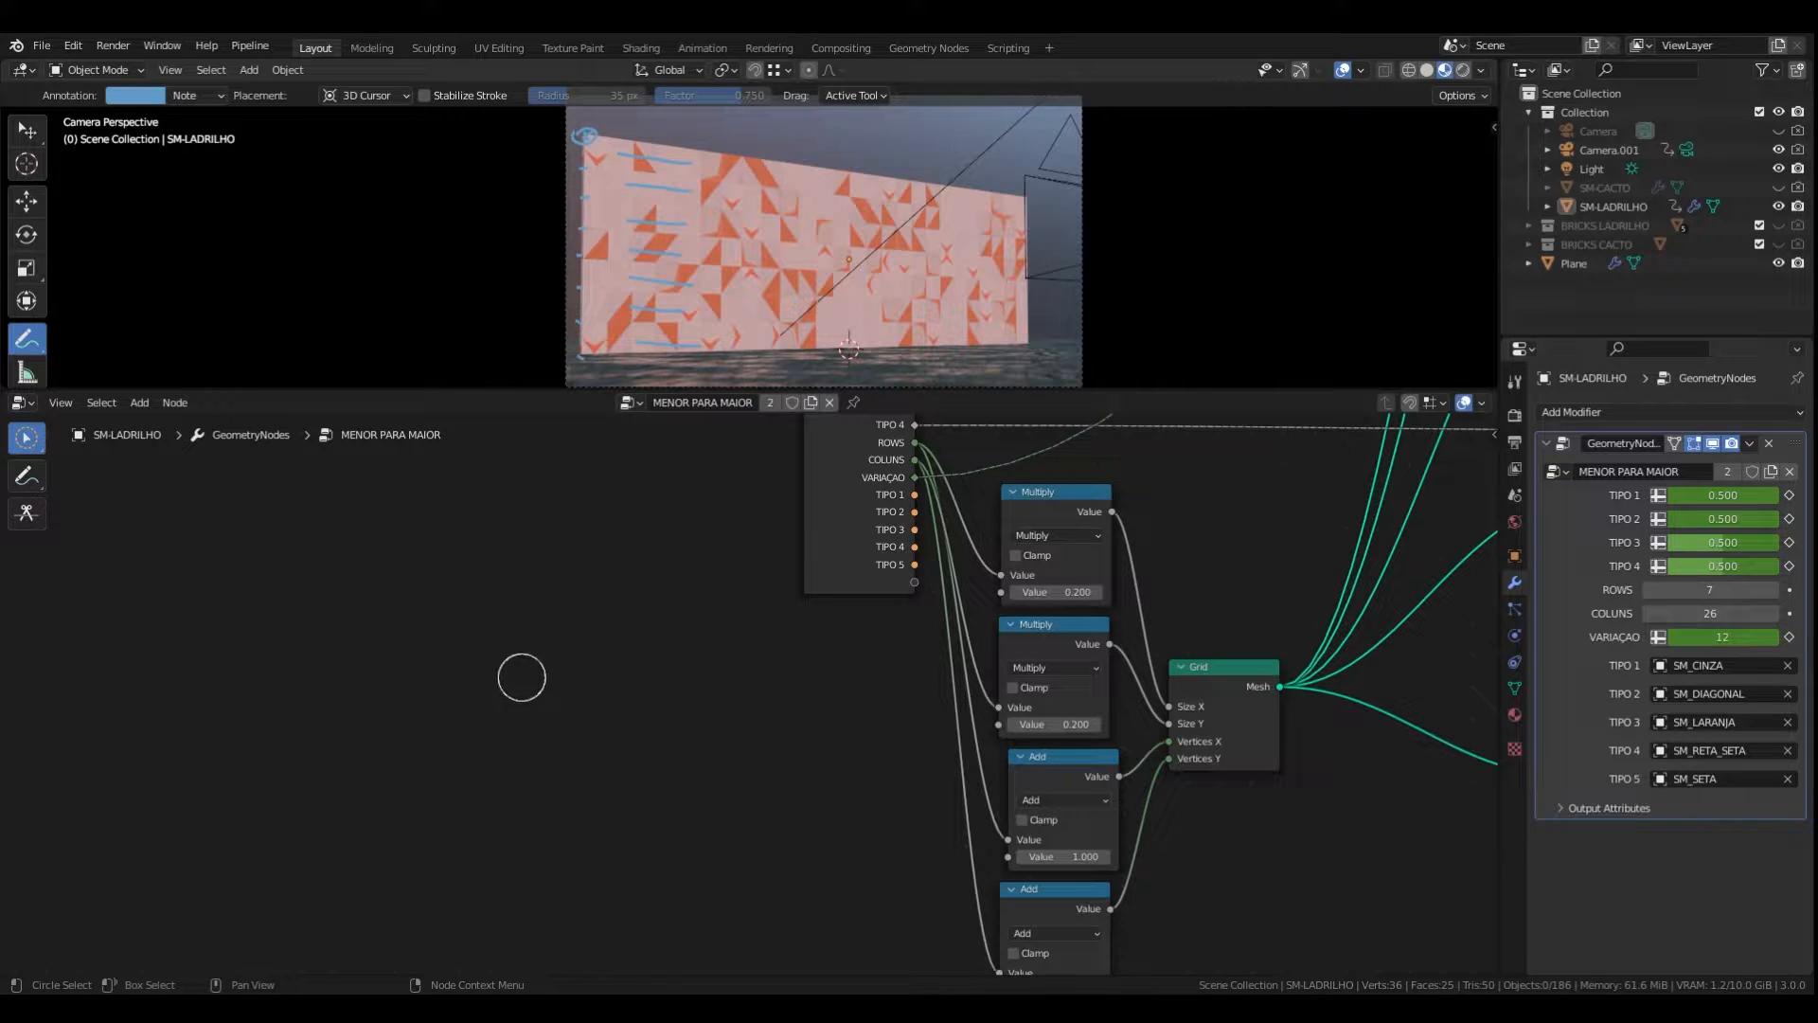
key("c")
left_click(497, 683)
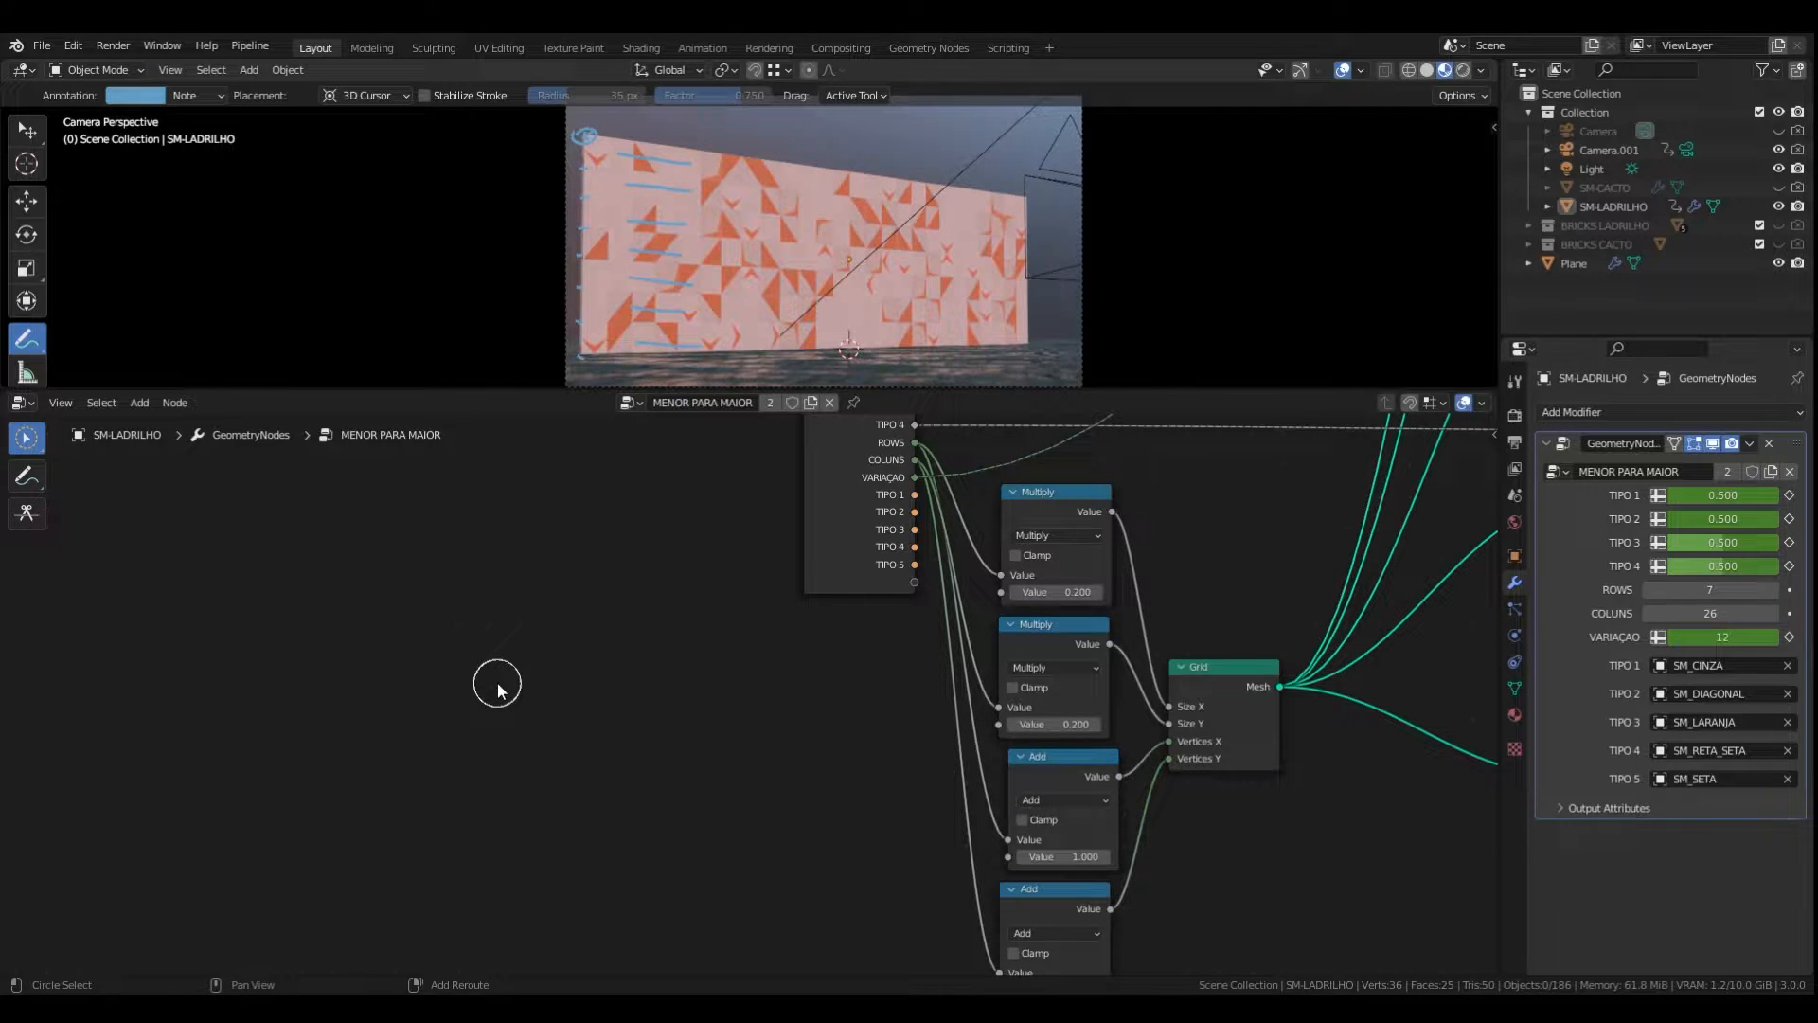
key("shift+a")
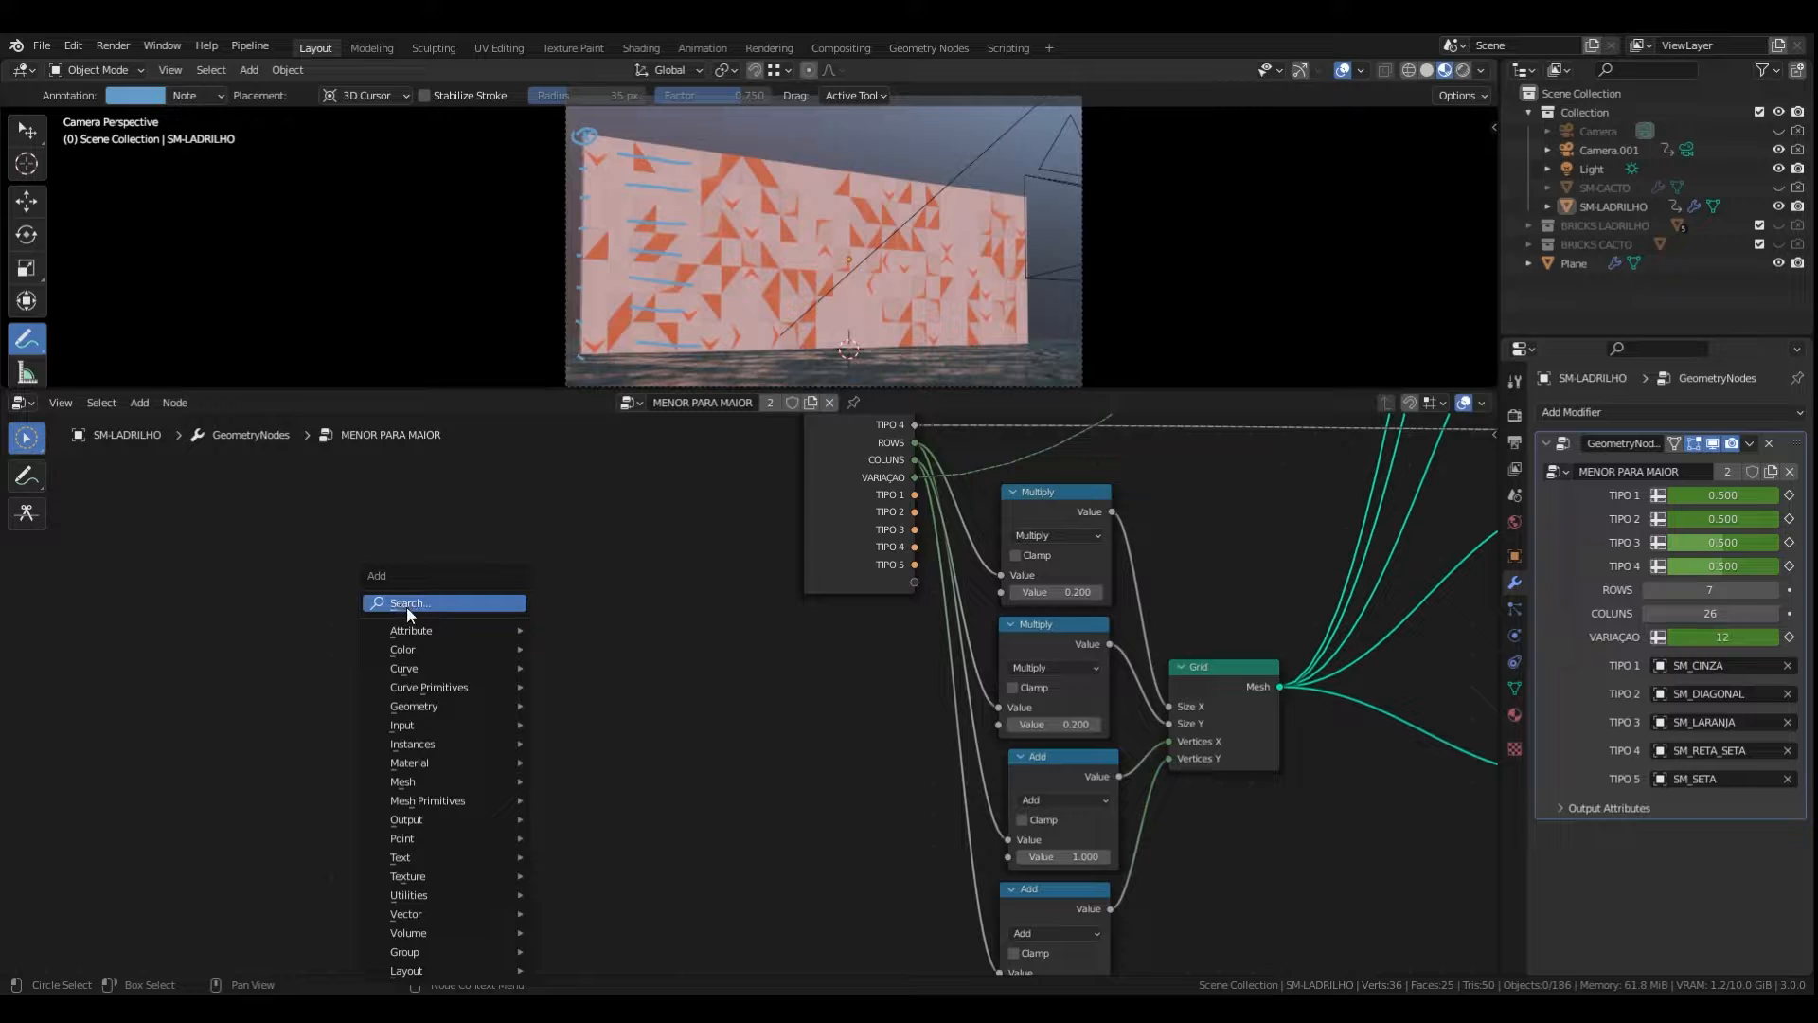
left_click(400, 604)
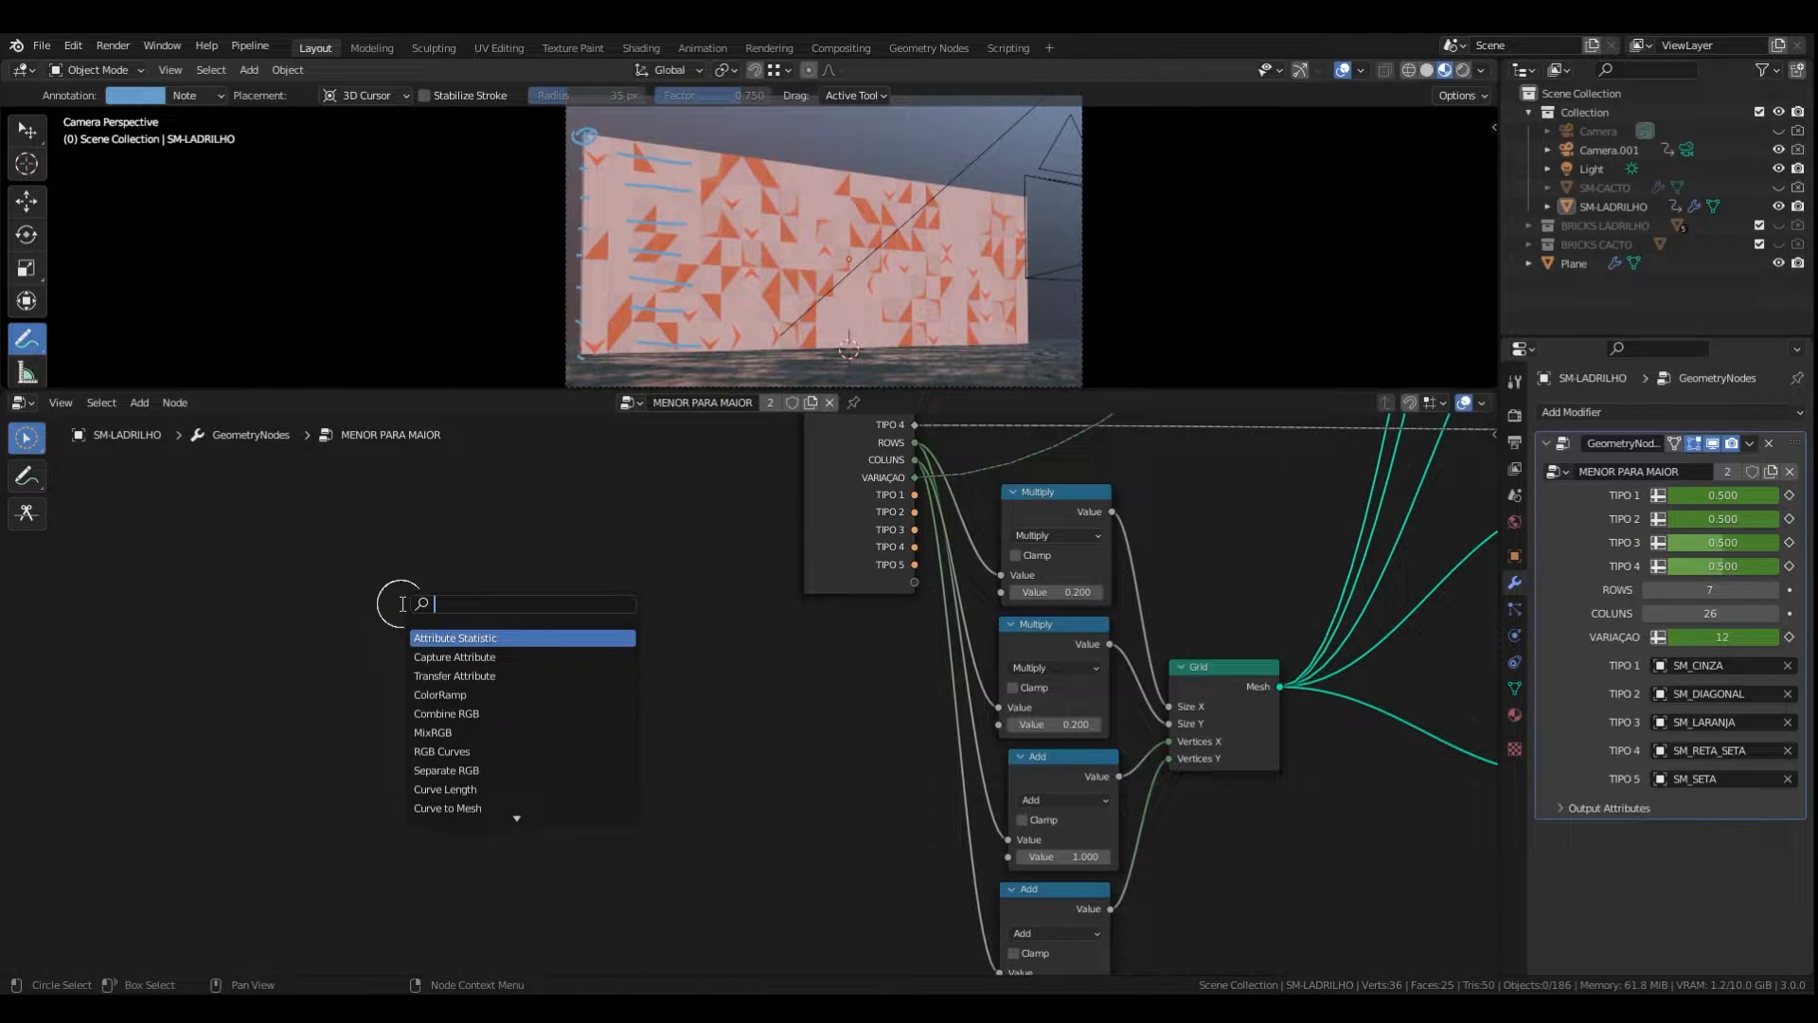
type("add")
key("Return")
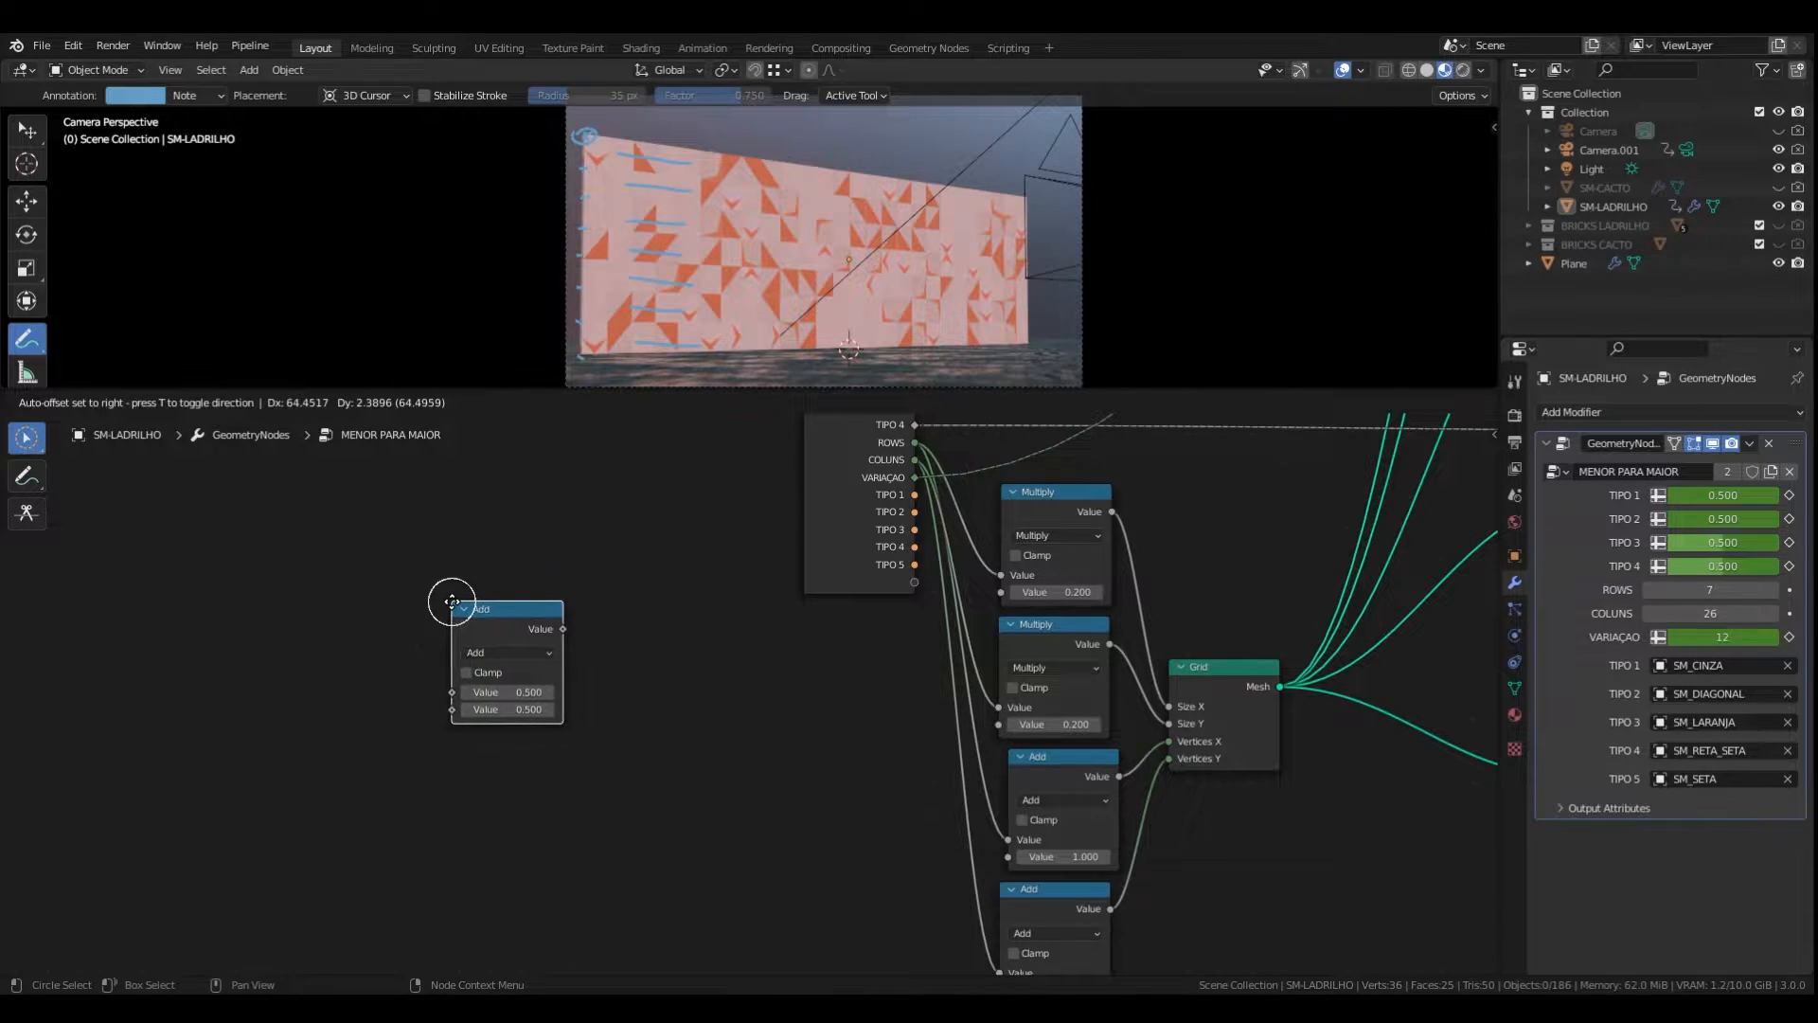
left_click(512, 565)
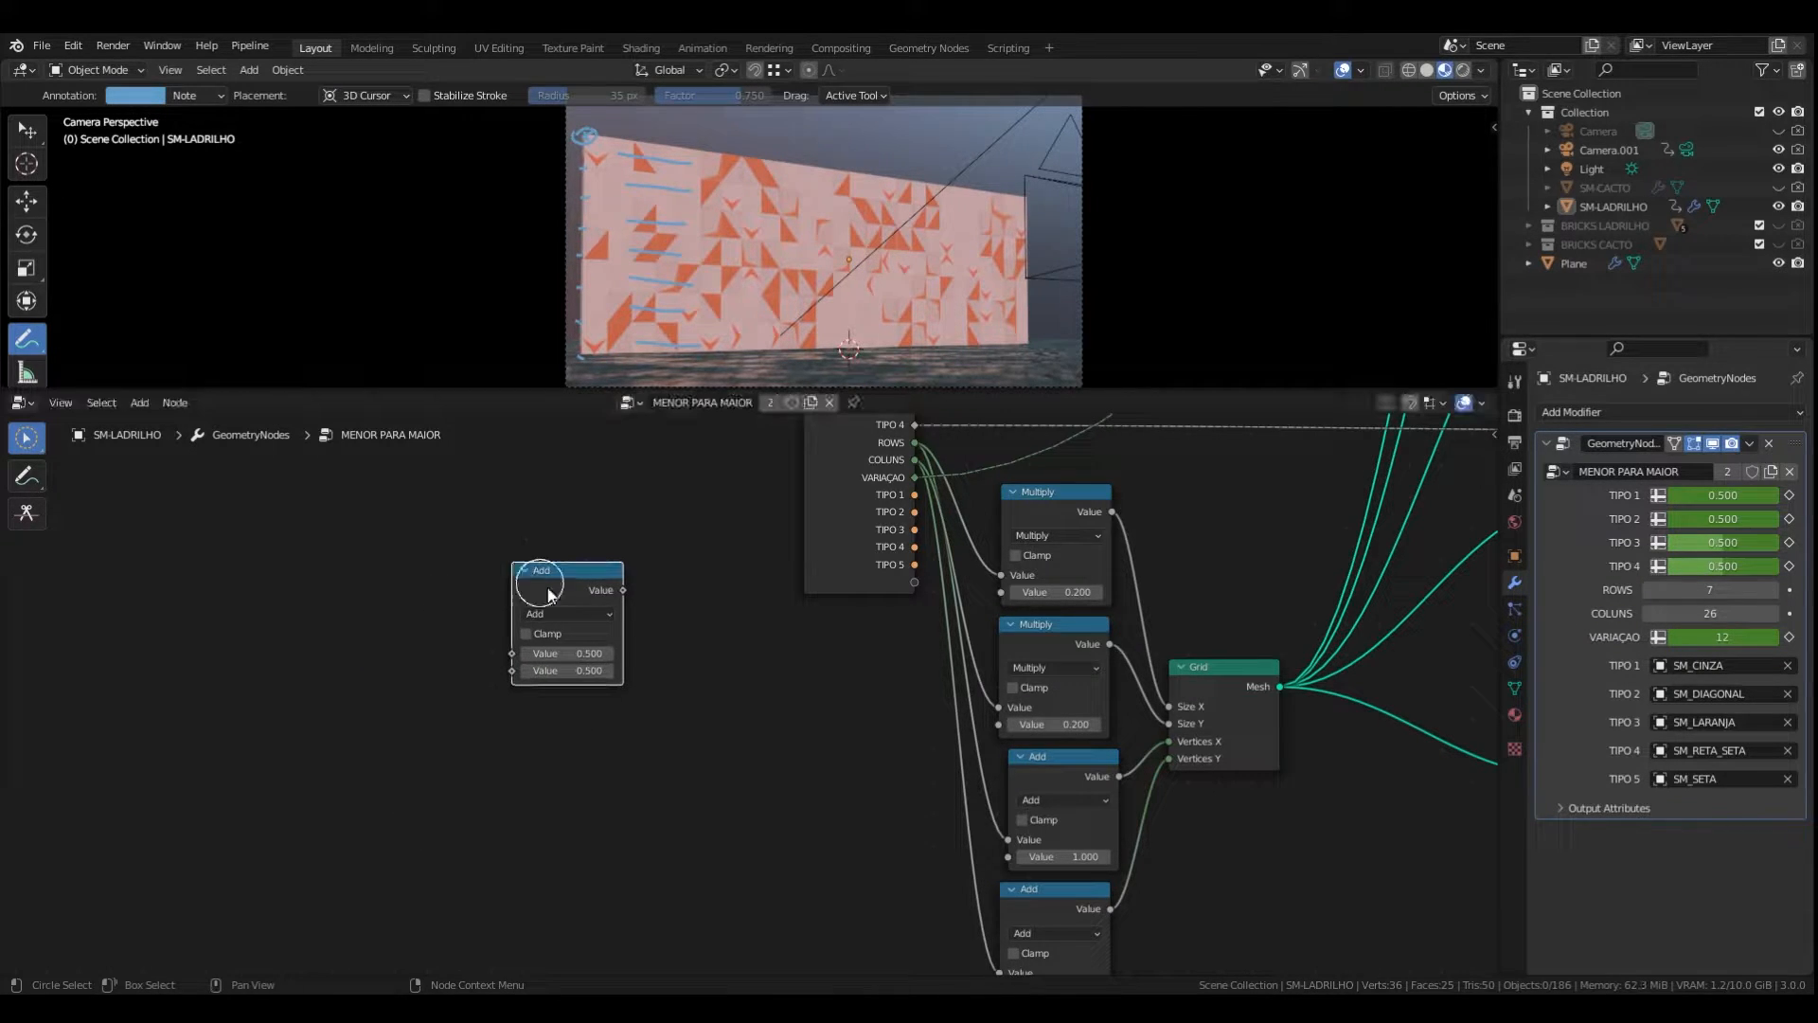
- Change the new math node's operation to Multiply
left_click(597, 614)
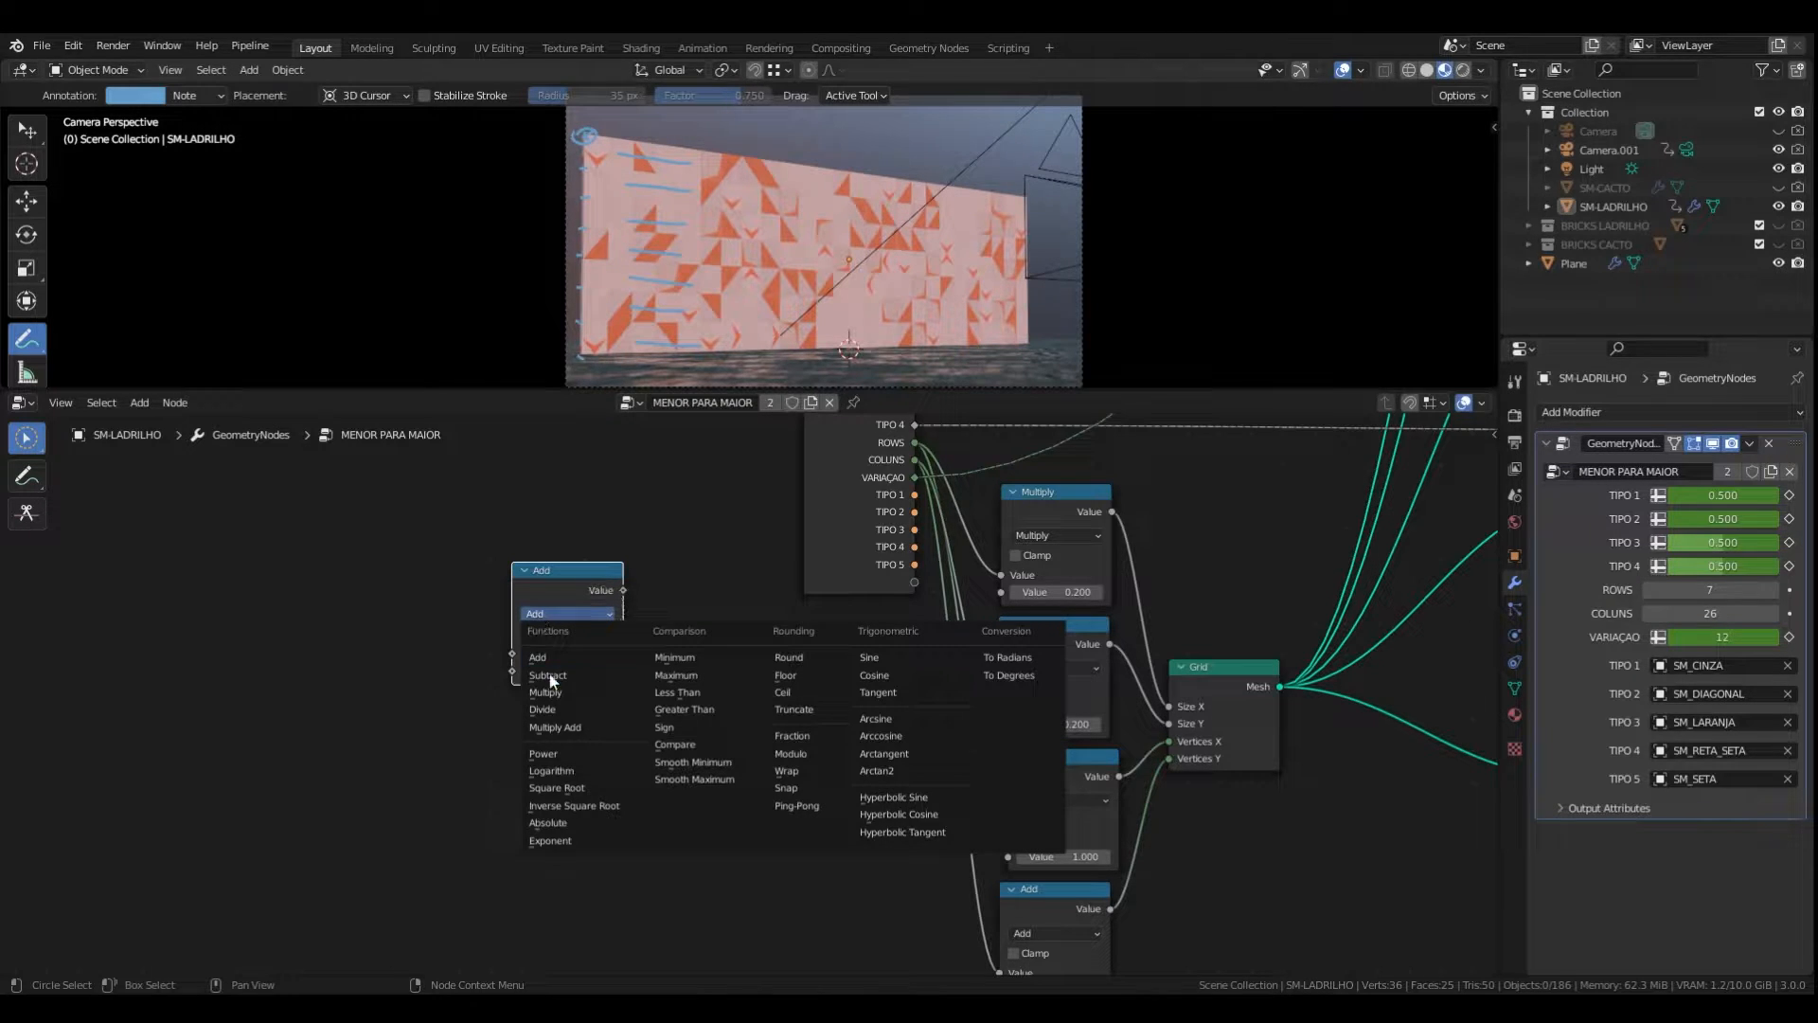
left_click(1099, 804)
left_click(568, 614)
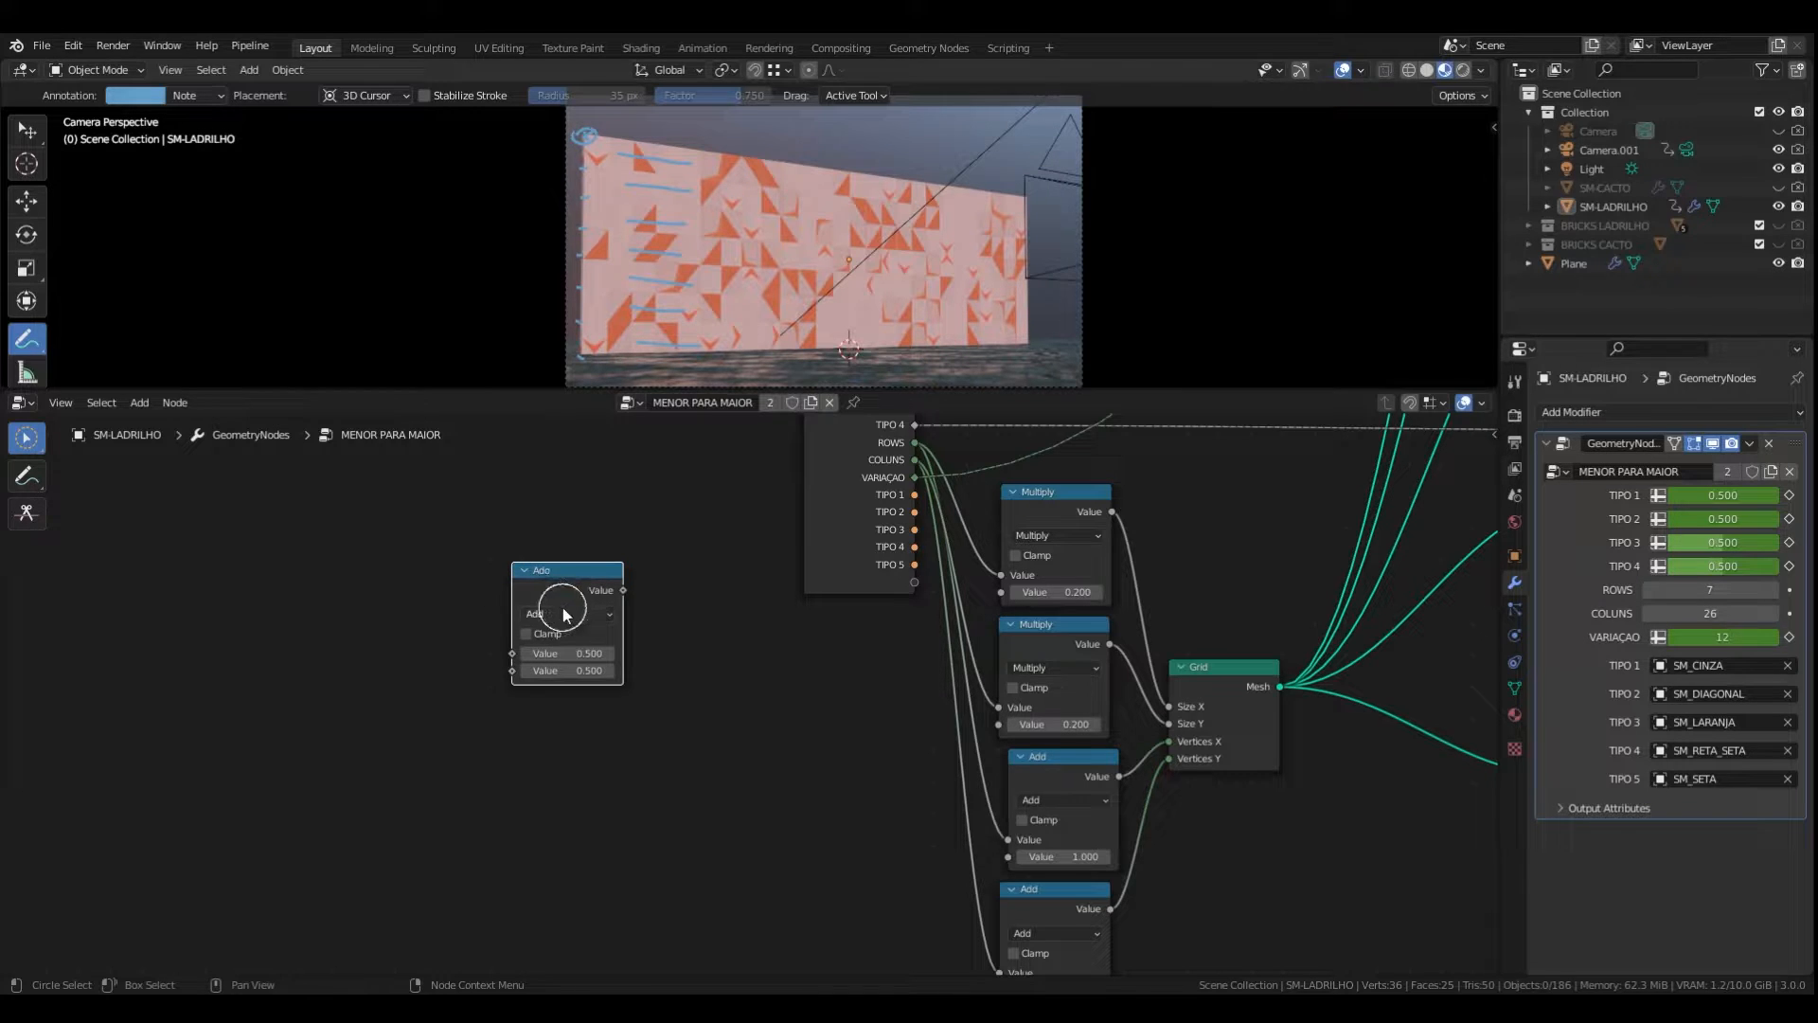
left_click(567, 614)
left_click(573, 699)
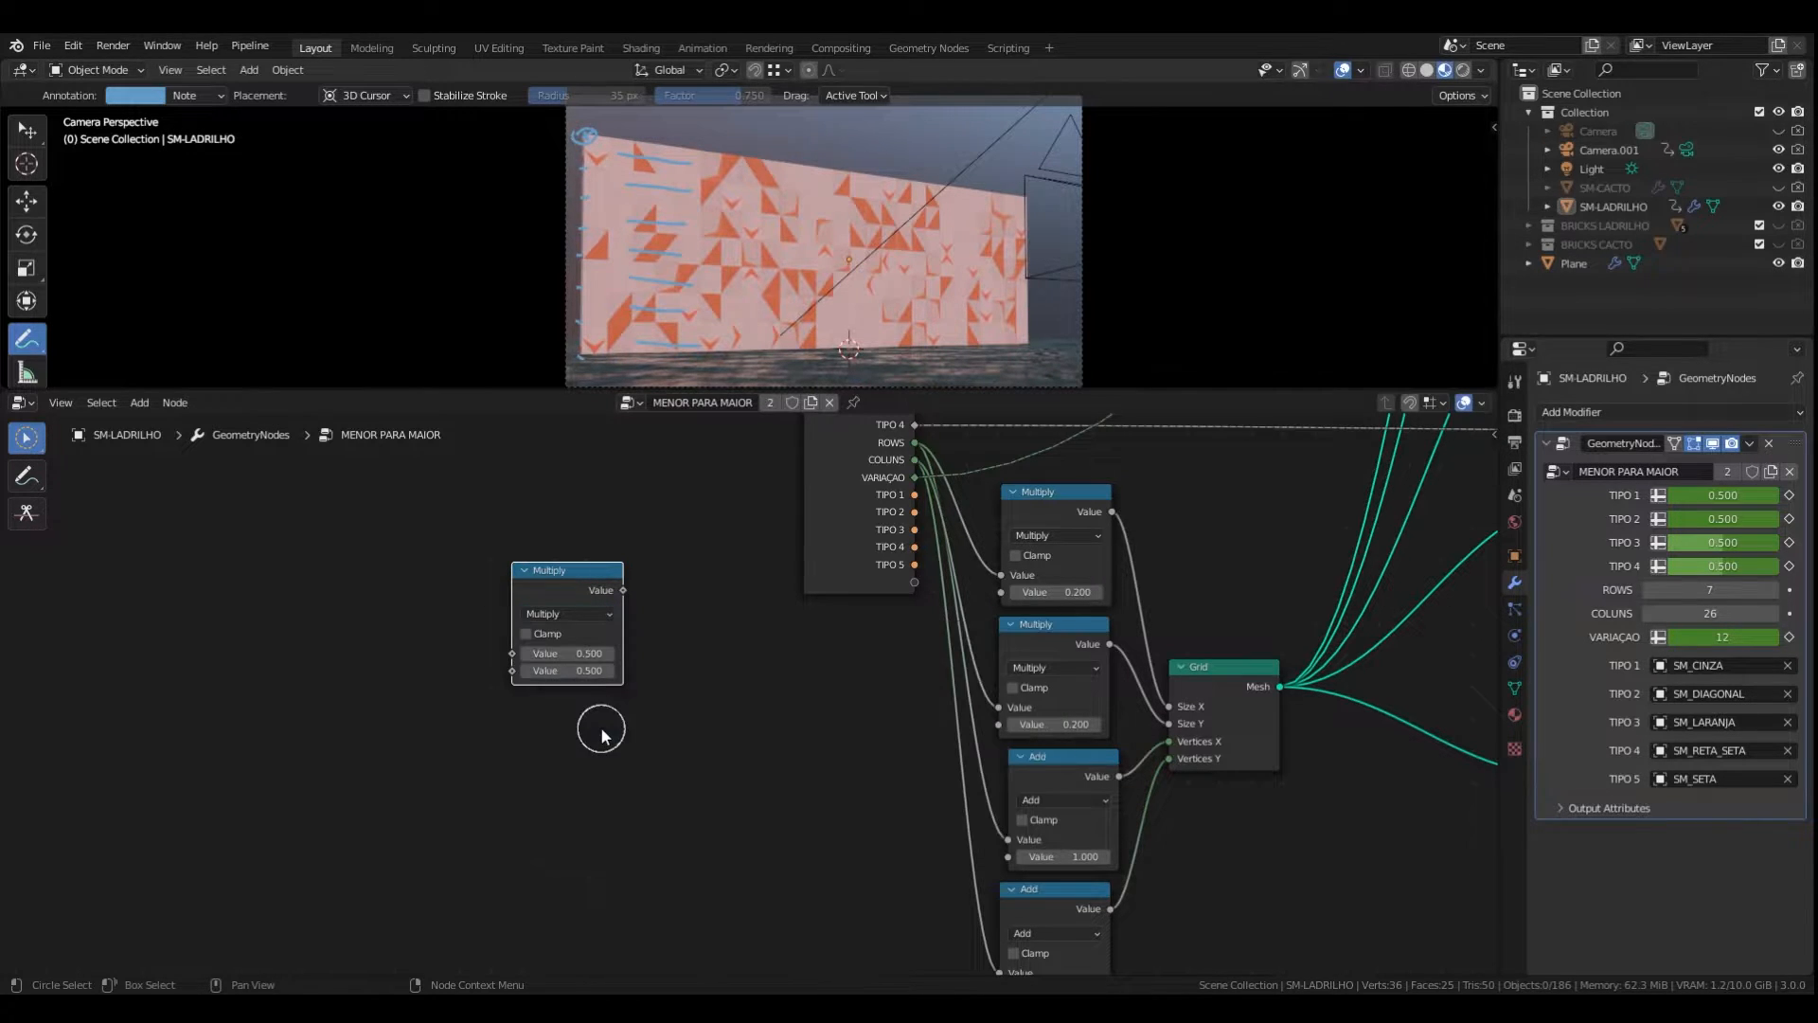
- Duplicate the new Multiply node, place the copy below it and set the copy's operation to Add
scroll(663, 829, "down", 2)
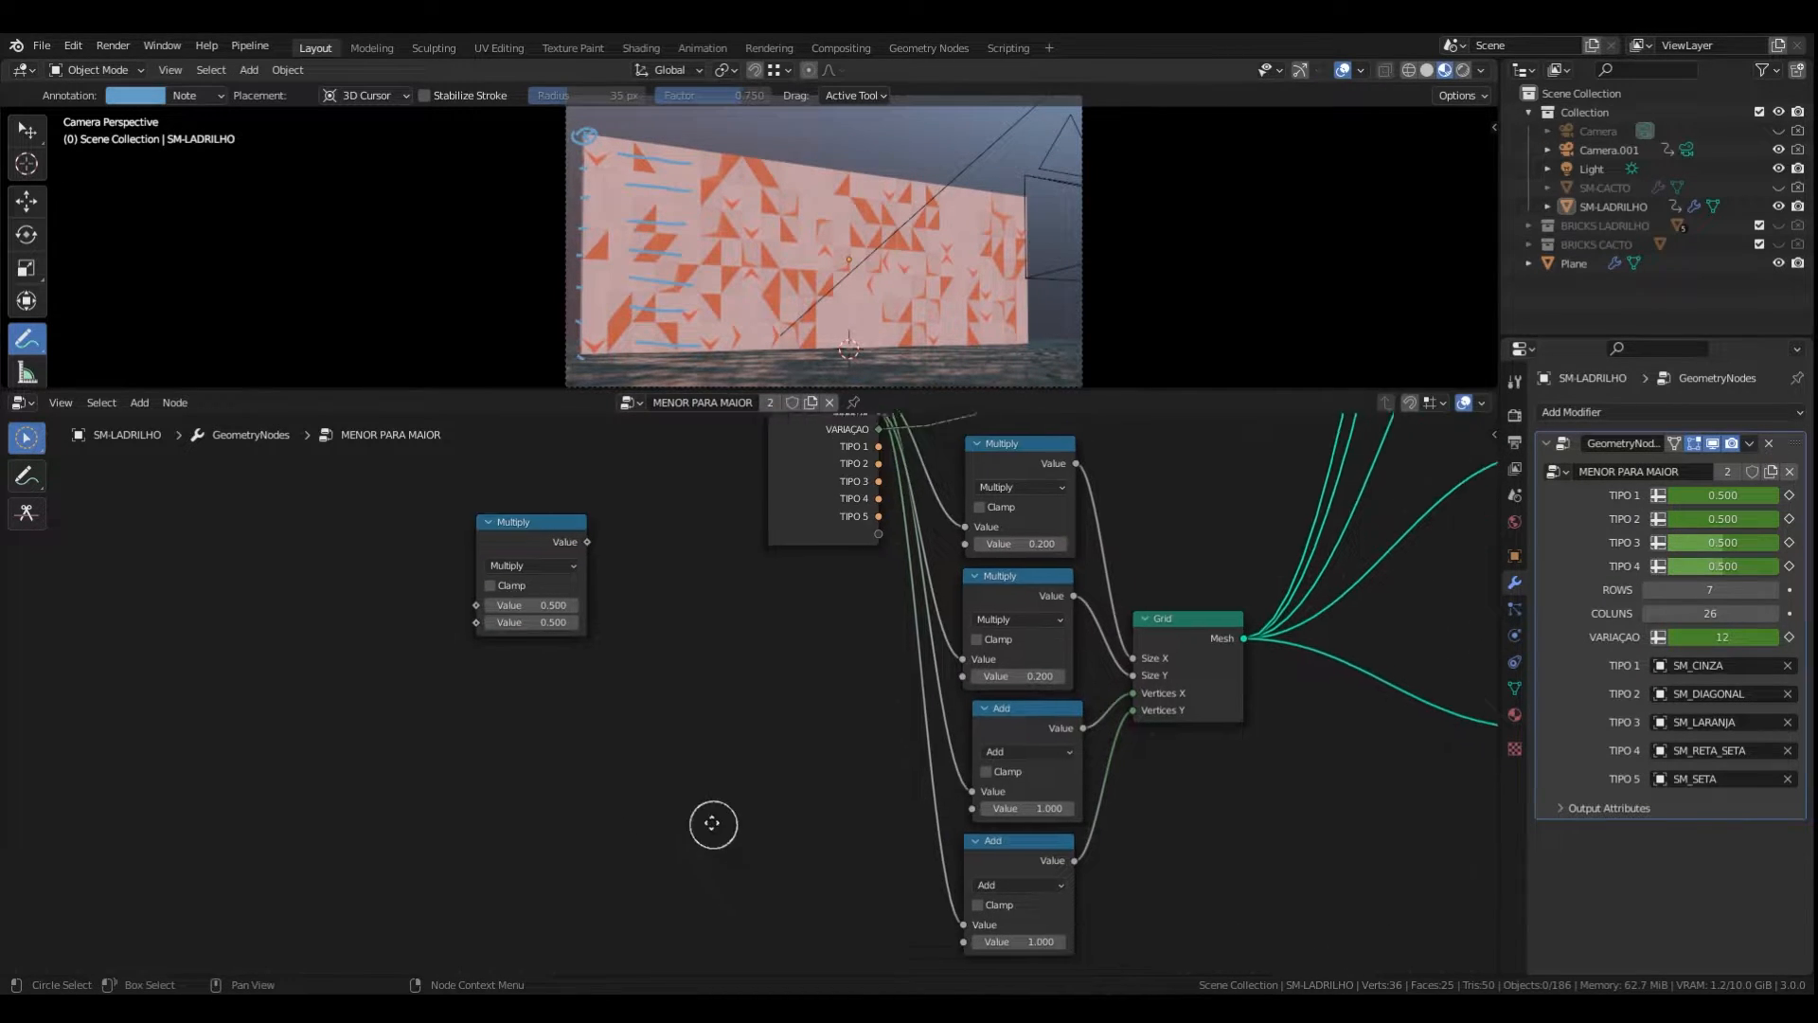
left_click(487, 532)
key("shift+d")
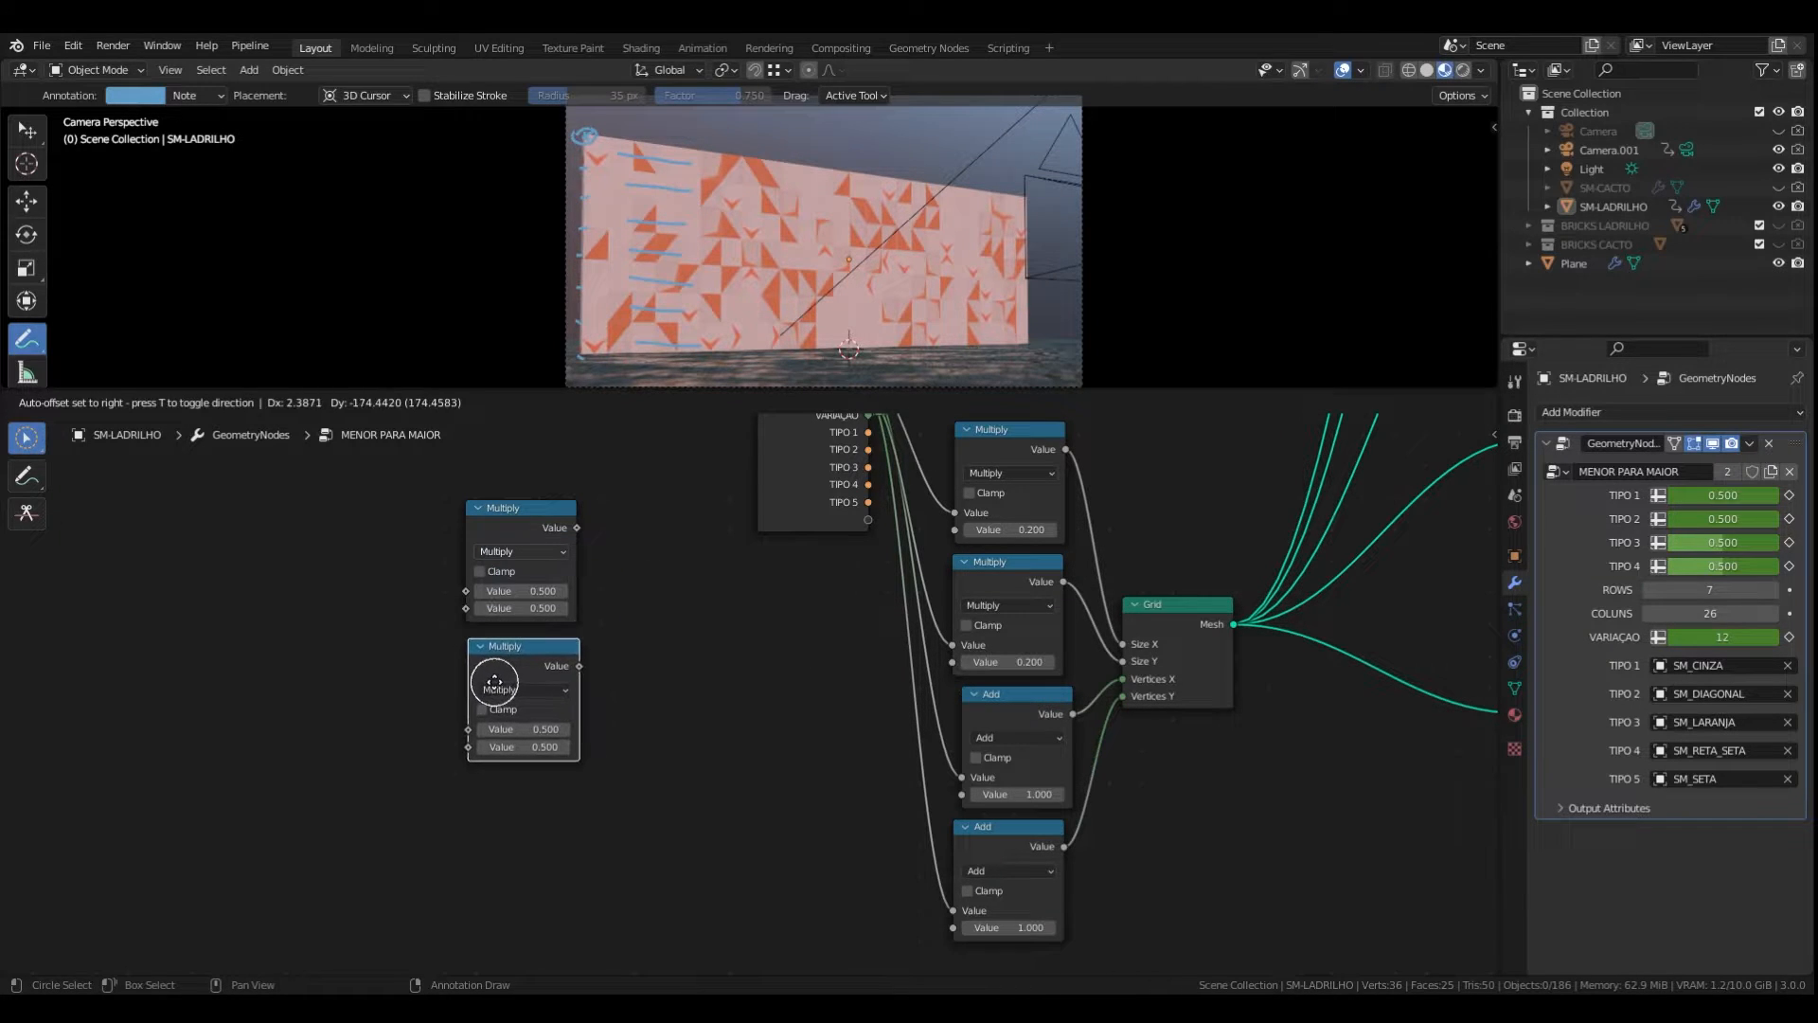
left_click(494, 682)
left_click(509, 689)
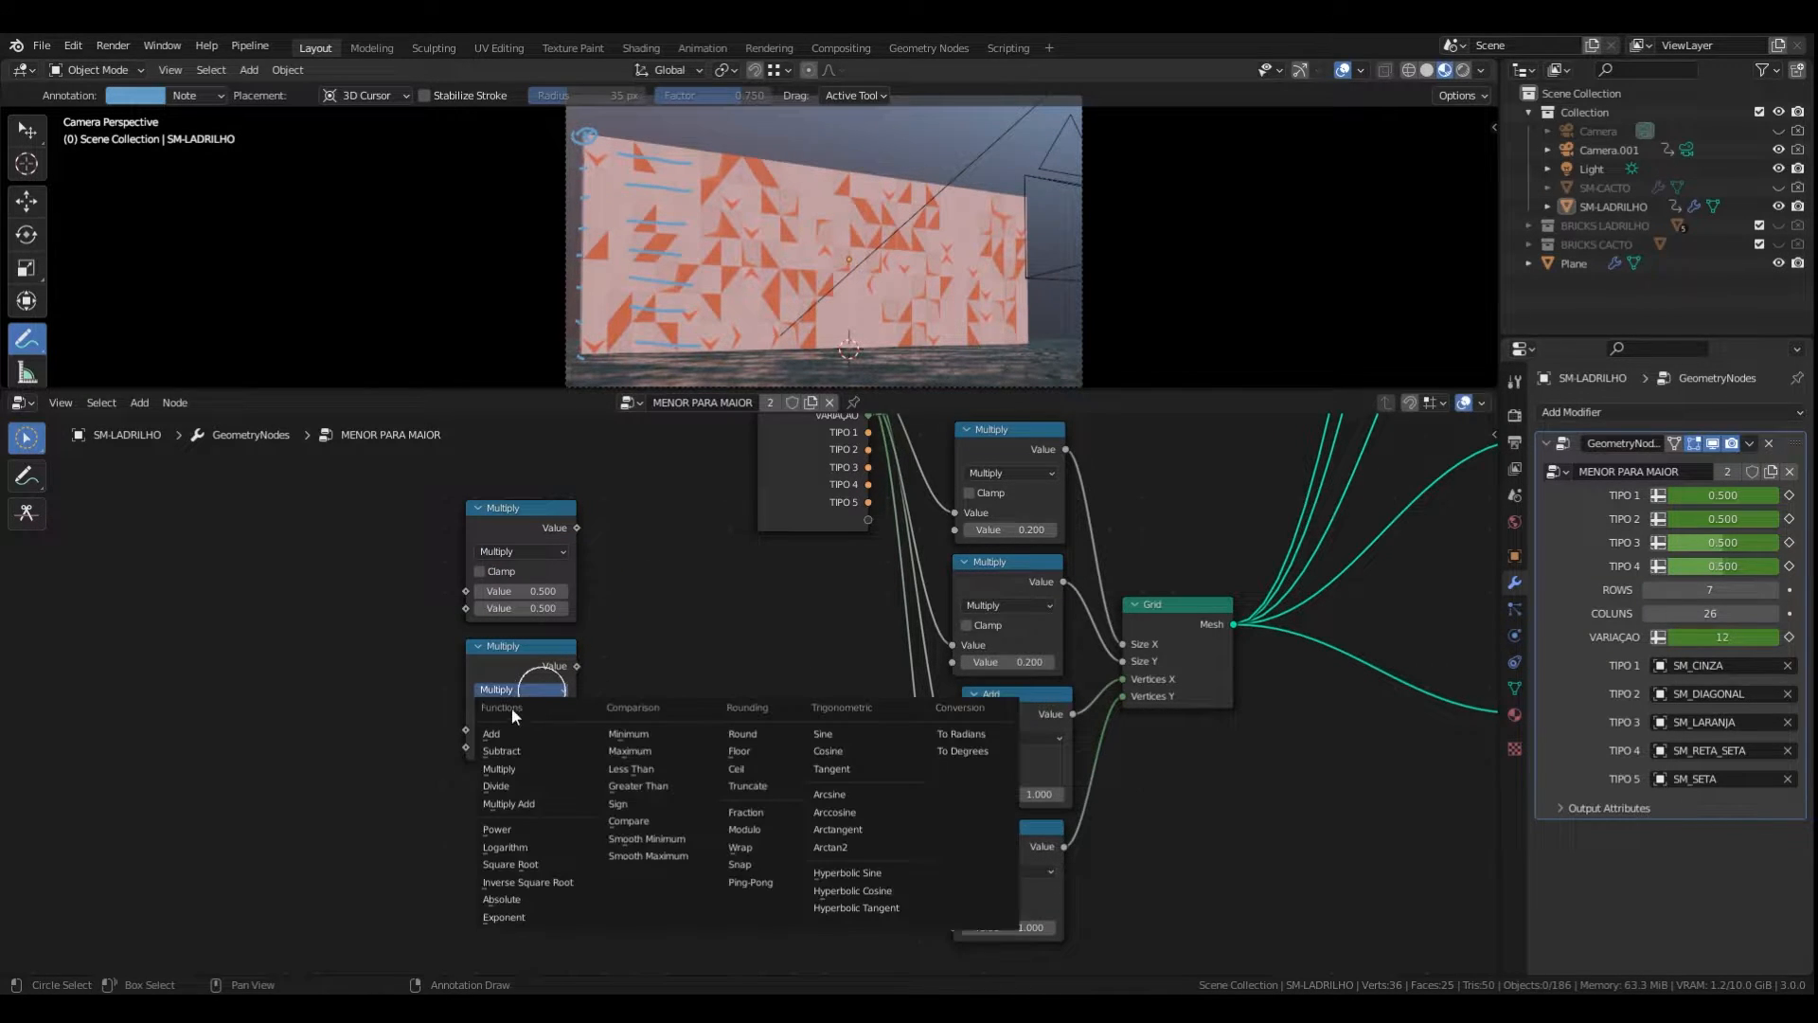
left_click(508, 690)
left_click(525, 686)
left_click(521, 731)
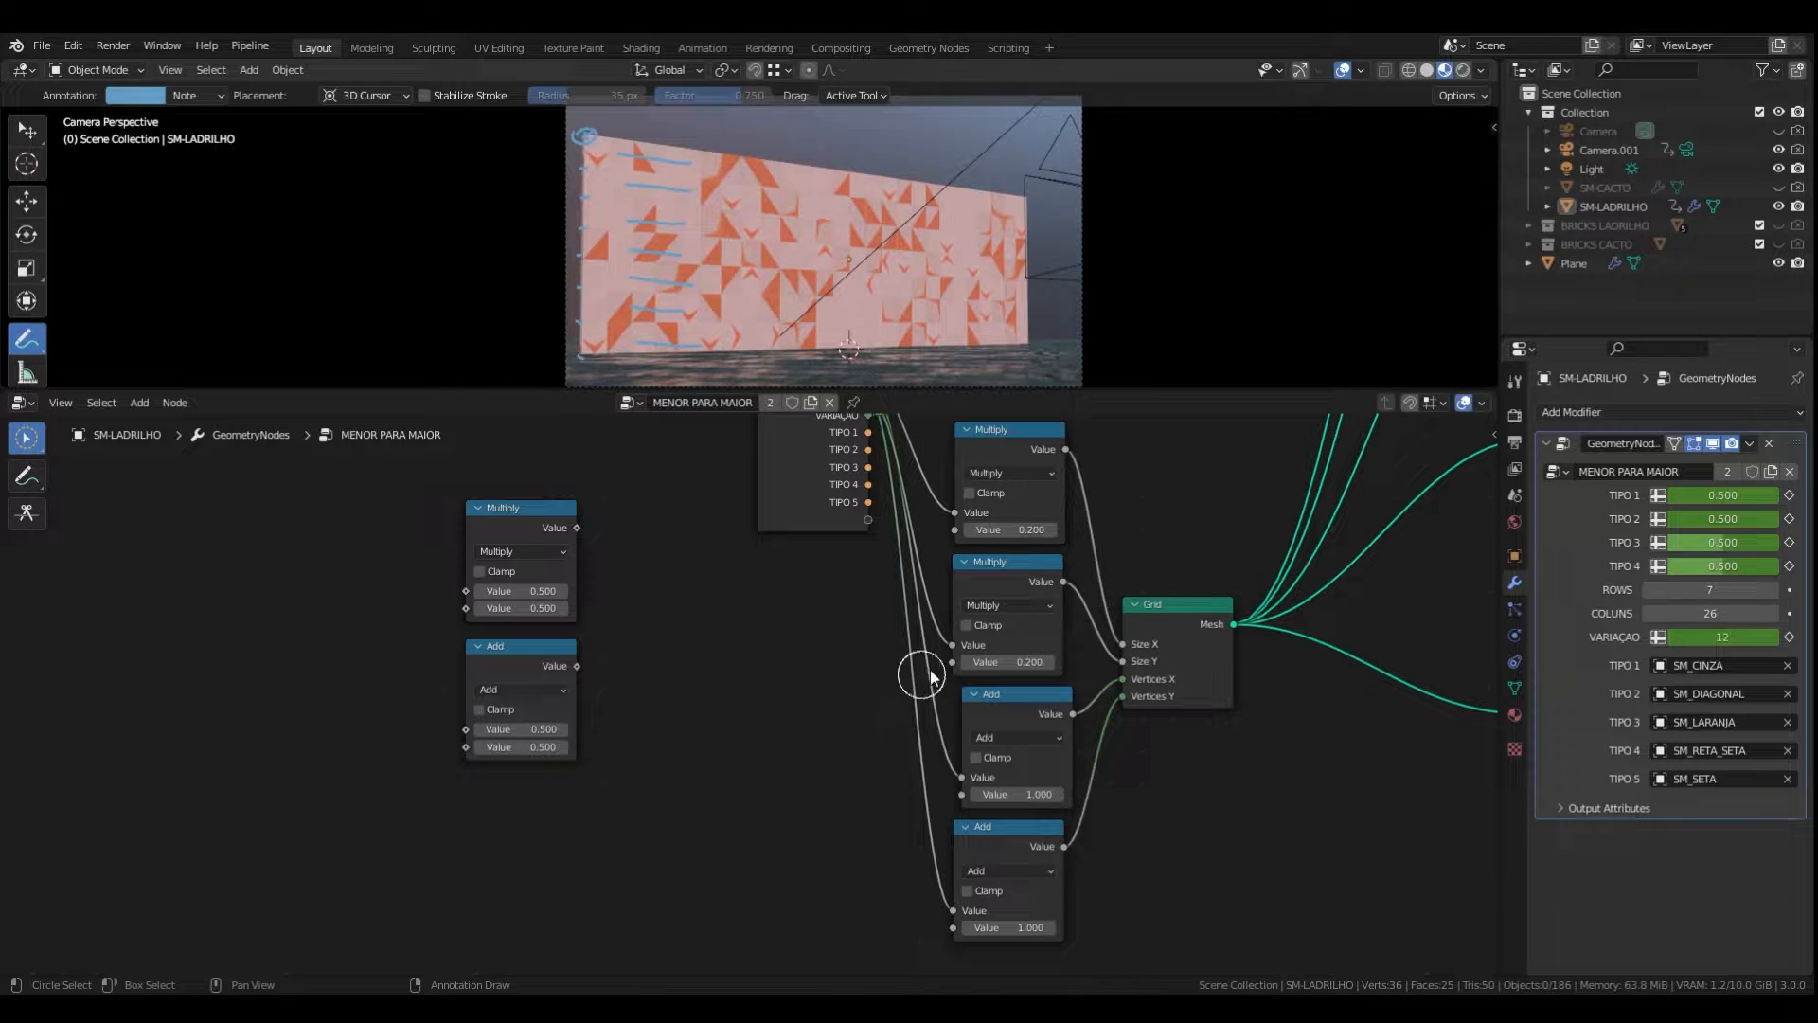
- Add a Grid node through the node search and place it beside the new Multiply and Add nodes
scroll(993, 693, "down", 5)
scroll(990, 663, "up", 4)
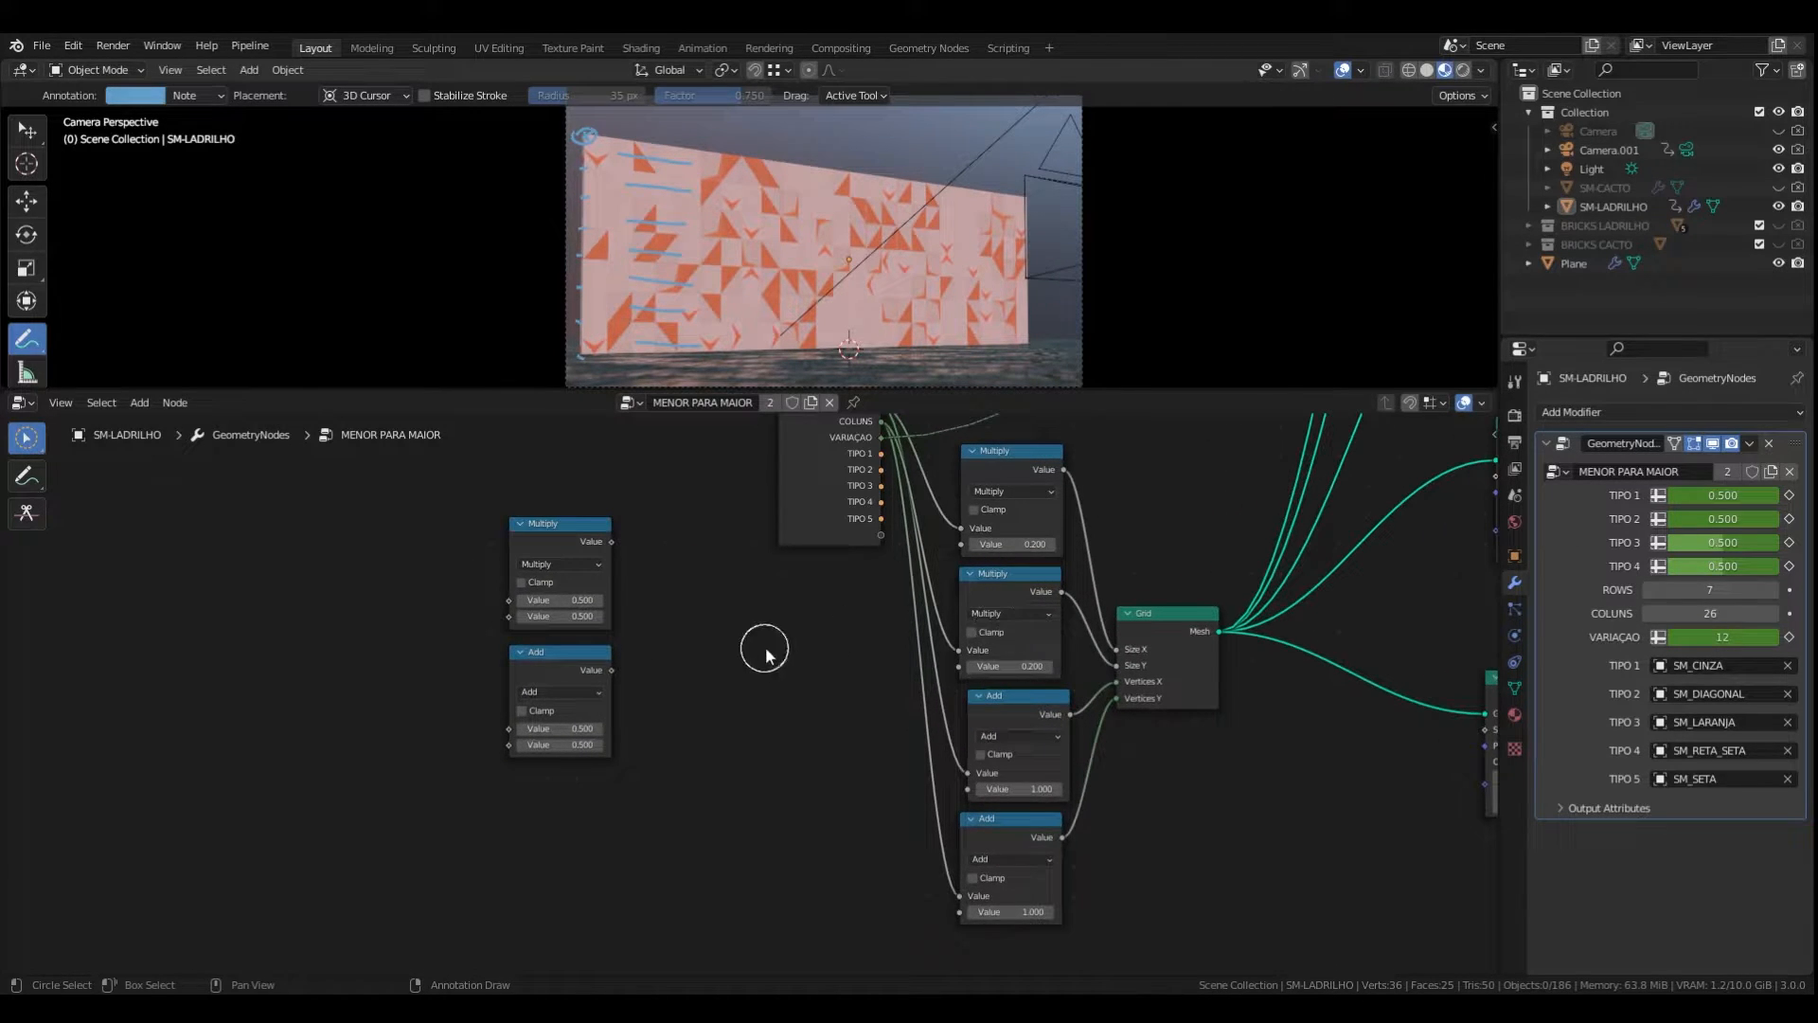
middle_click_drag(772, 656, 710, 638)
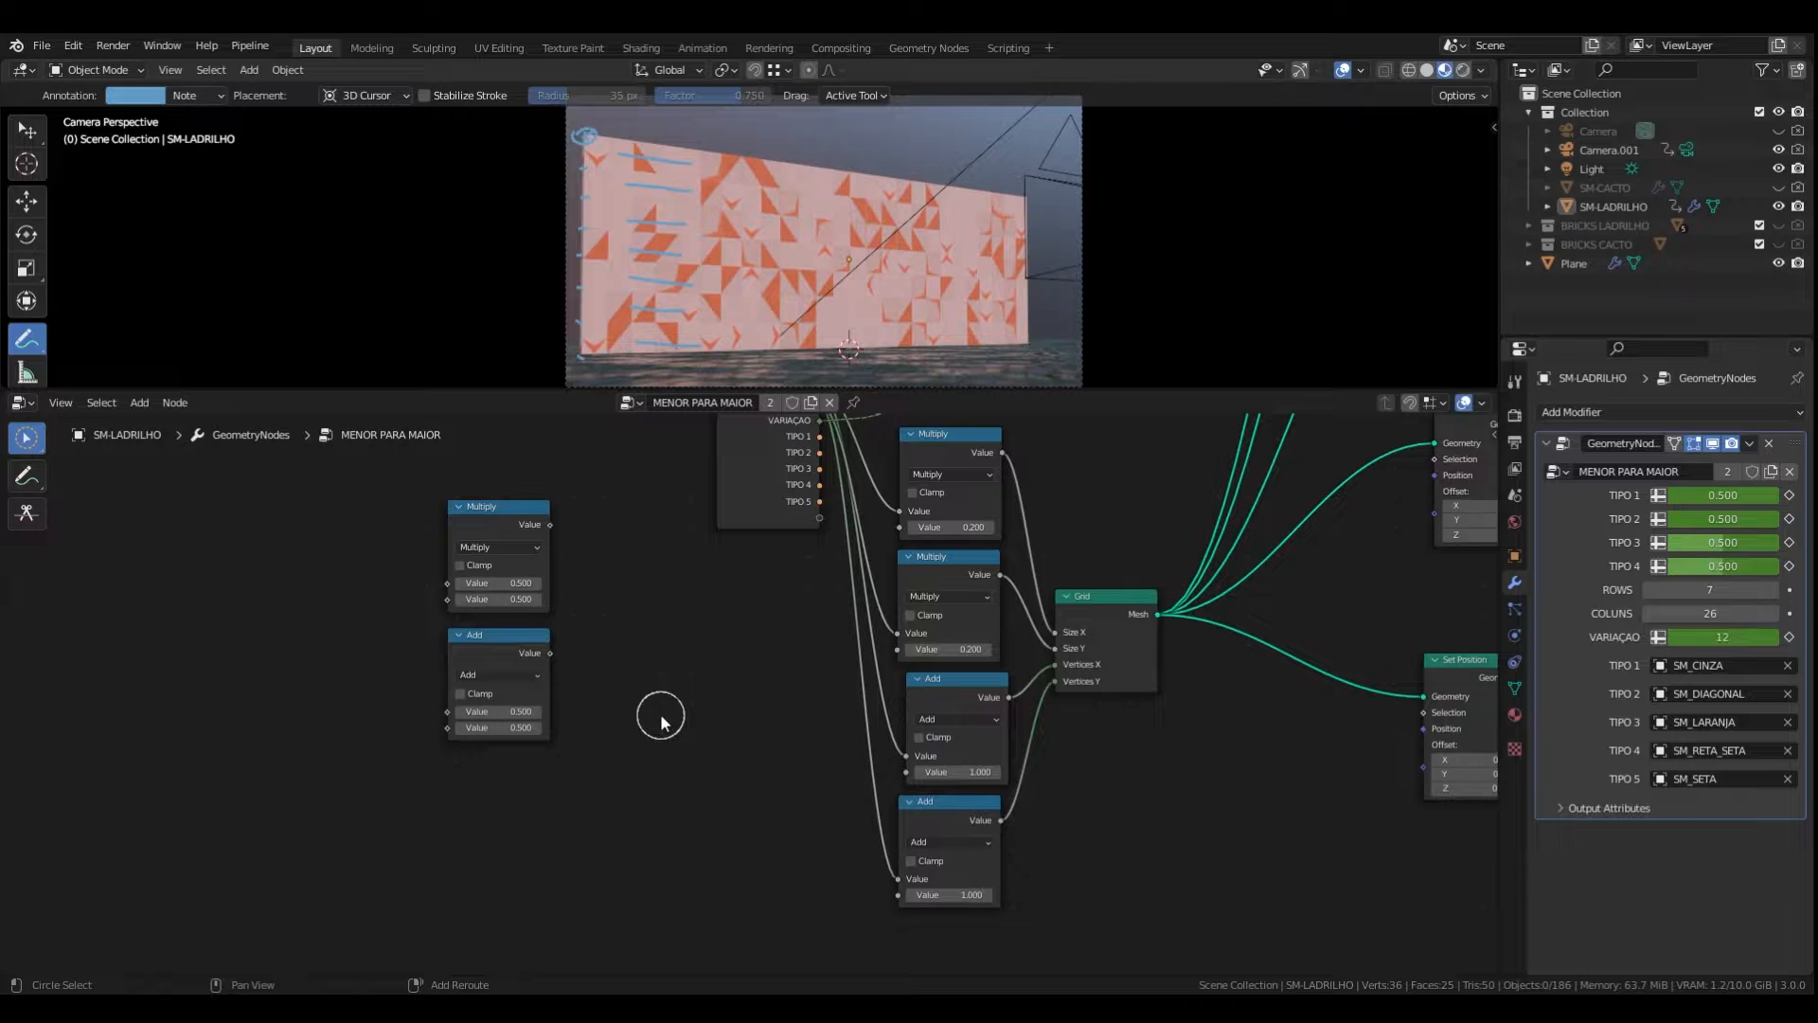
key("shift+a")
key("space")
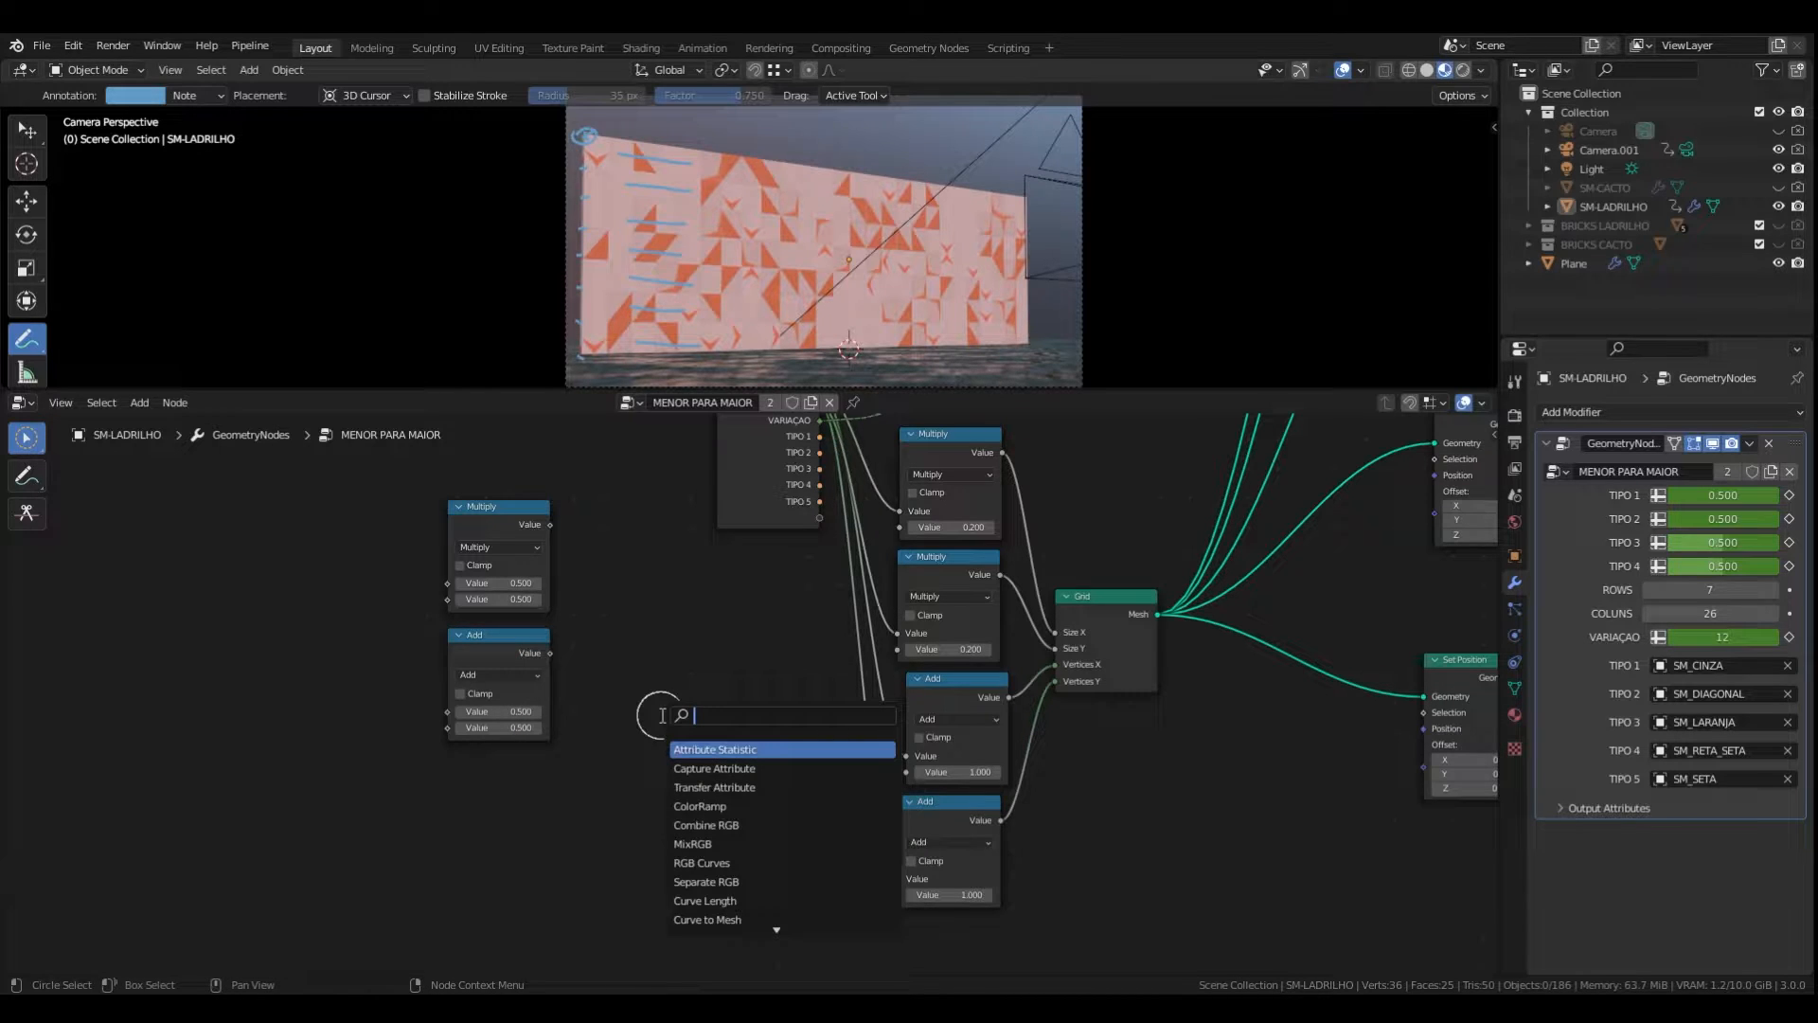
type("grid")
key("Return")
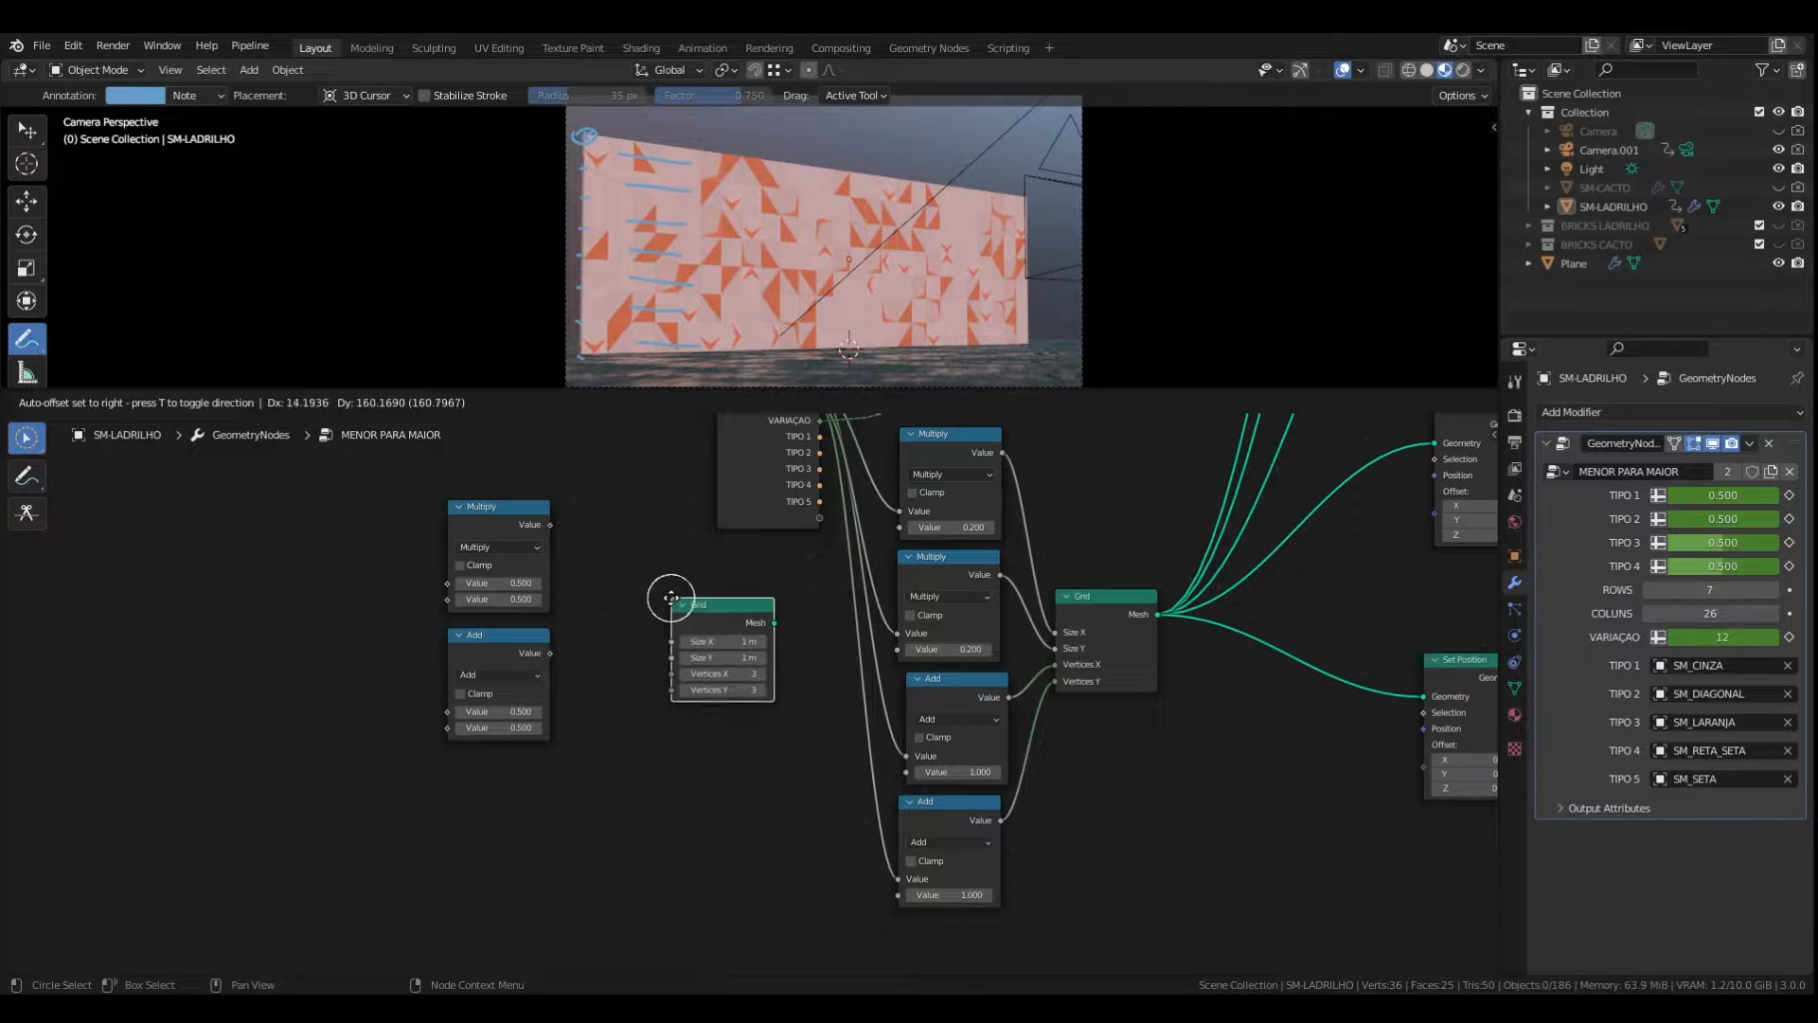
left_click(675, 602)
left_click(669, 754)
- Select the unconnected Multiply, Add and Grid demonstration nodes together and remove them from the tree
scroll(647, 756, "up", 5)
middle_click_drag(695, 727, 701, 832)
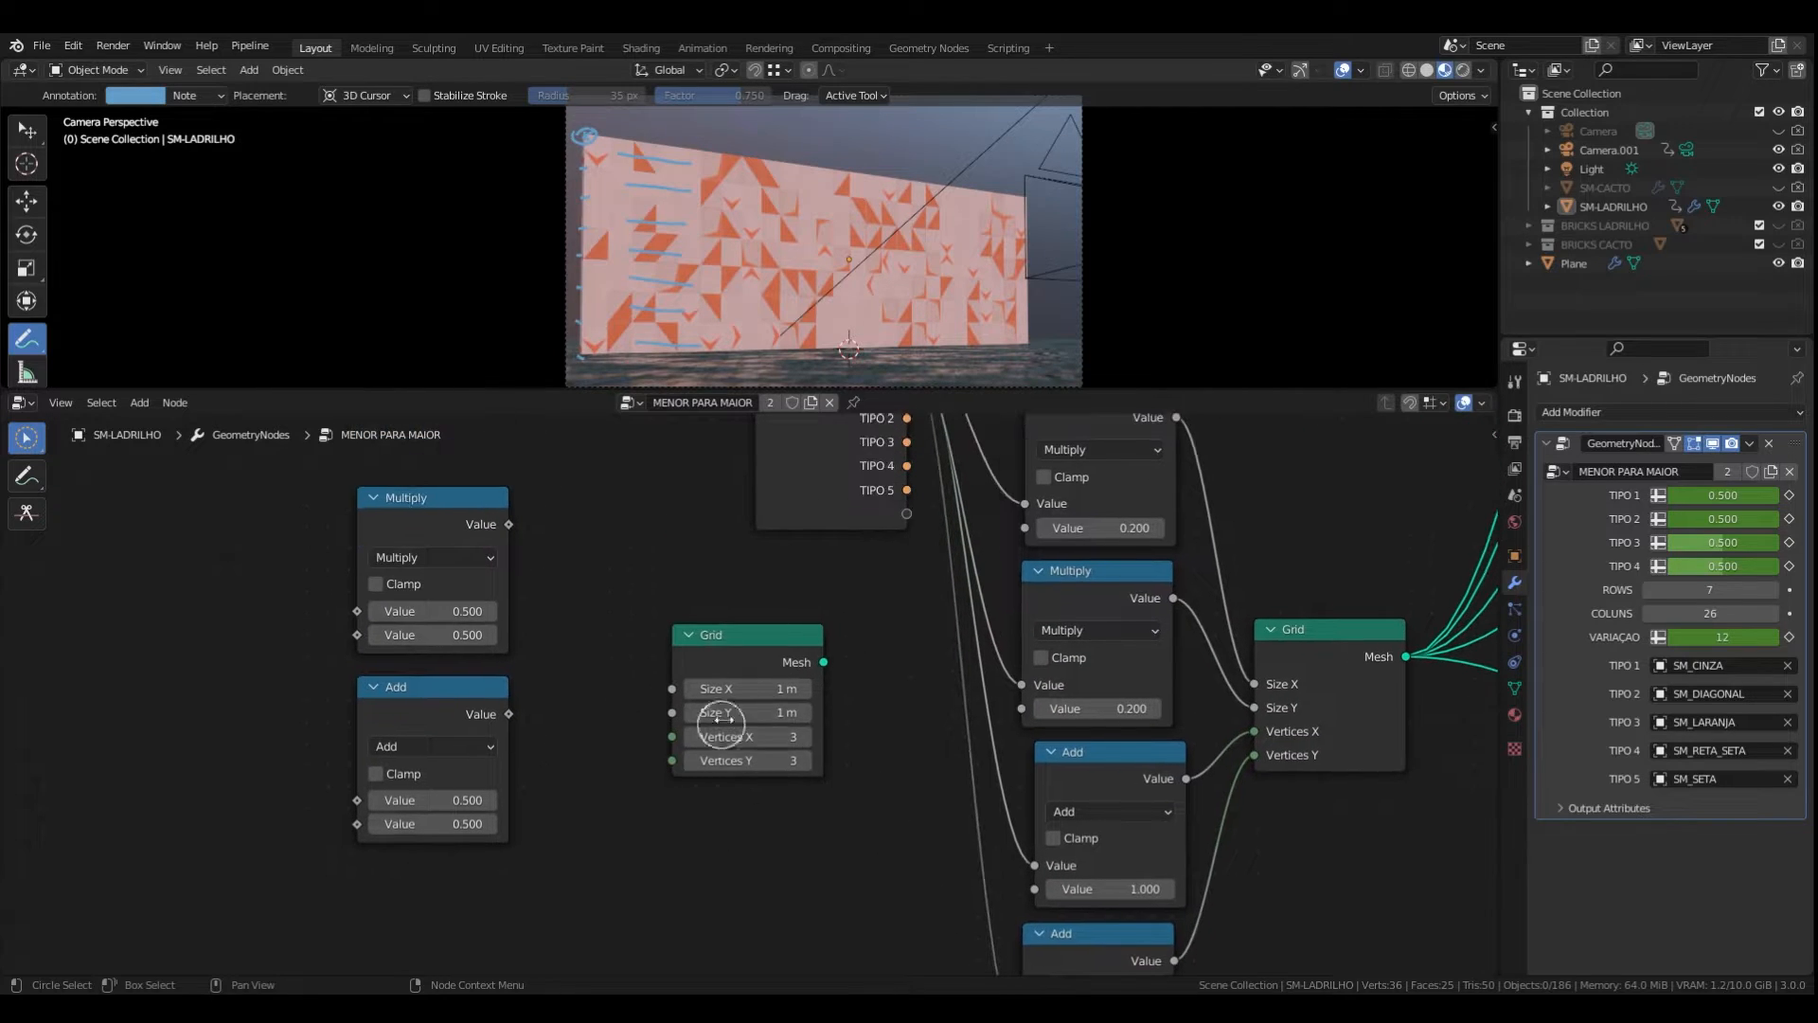
scroll(739, 728, "down", 2)
scroll(654, 677, "up", 1)
scroll(581, 606, "down", 1)
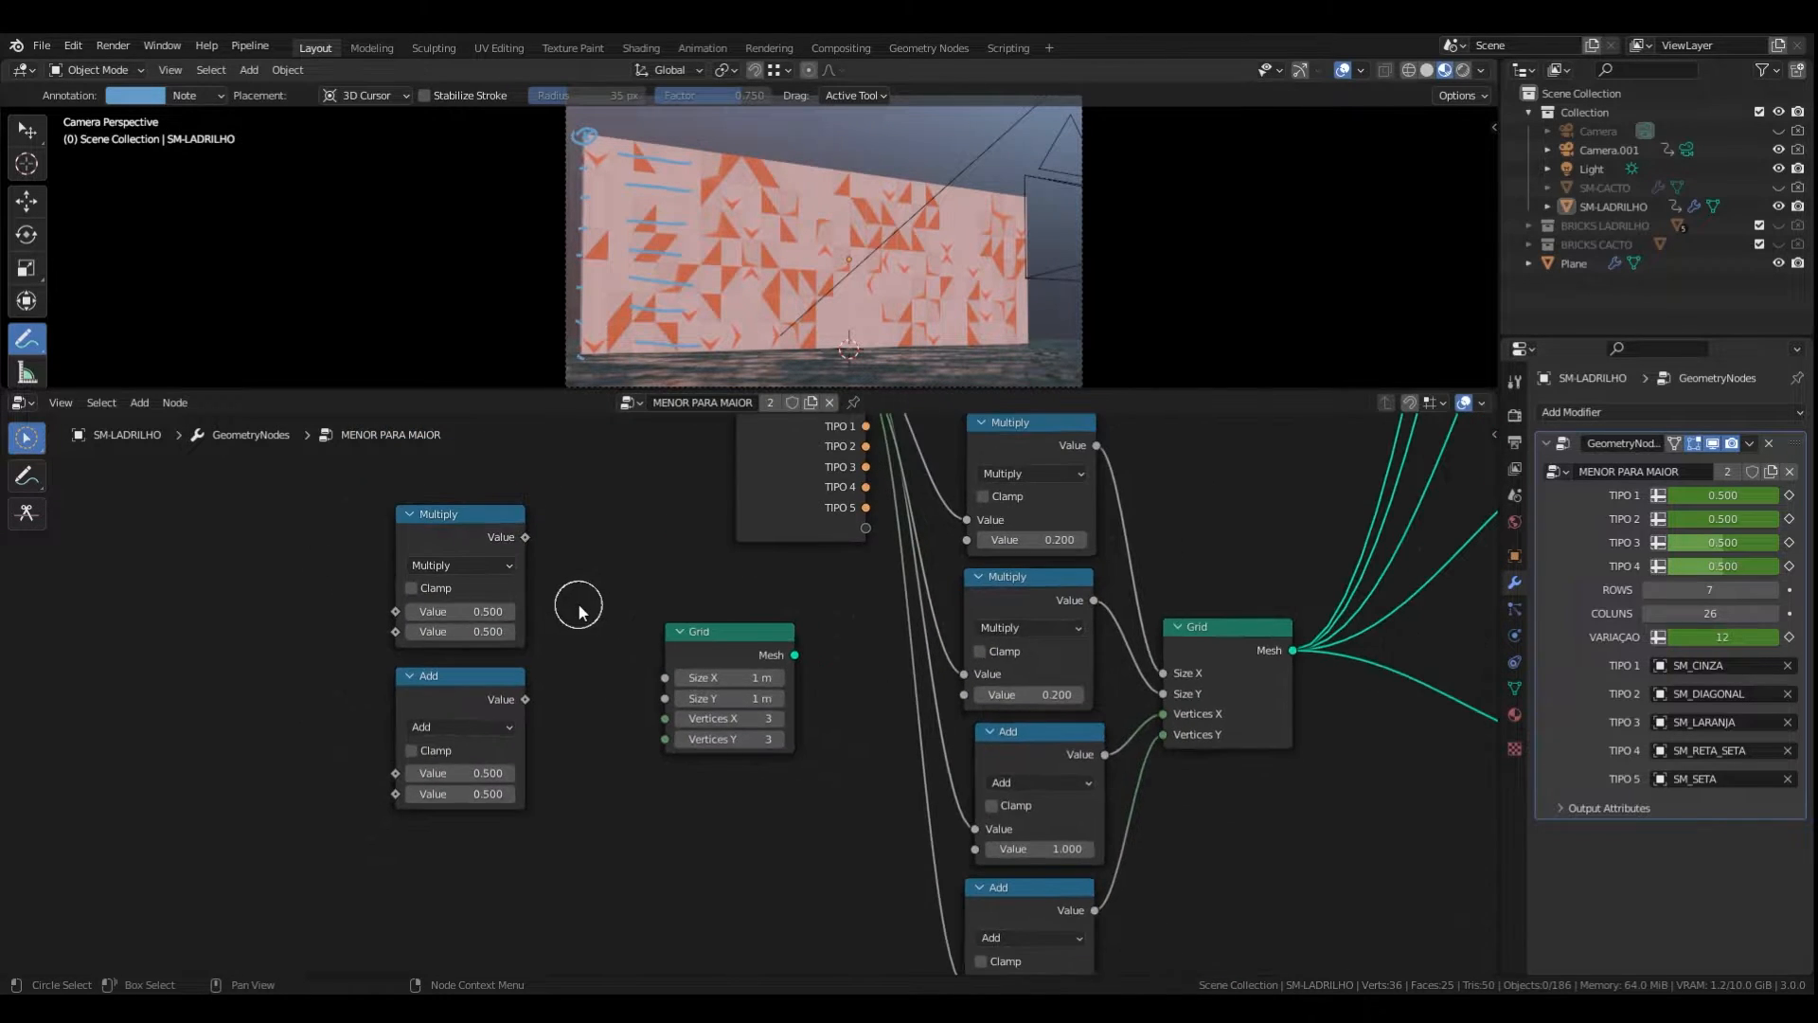
left_click_drag(678, 814, 492, 629)
scroll(596, 673, "down", 2)
middle_click_drag(604, 673, 599, 699)
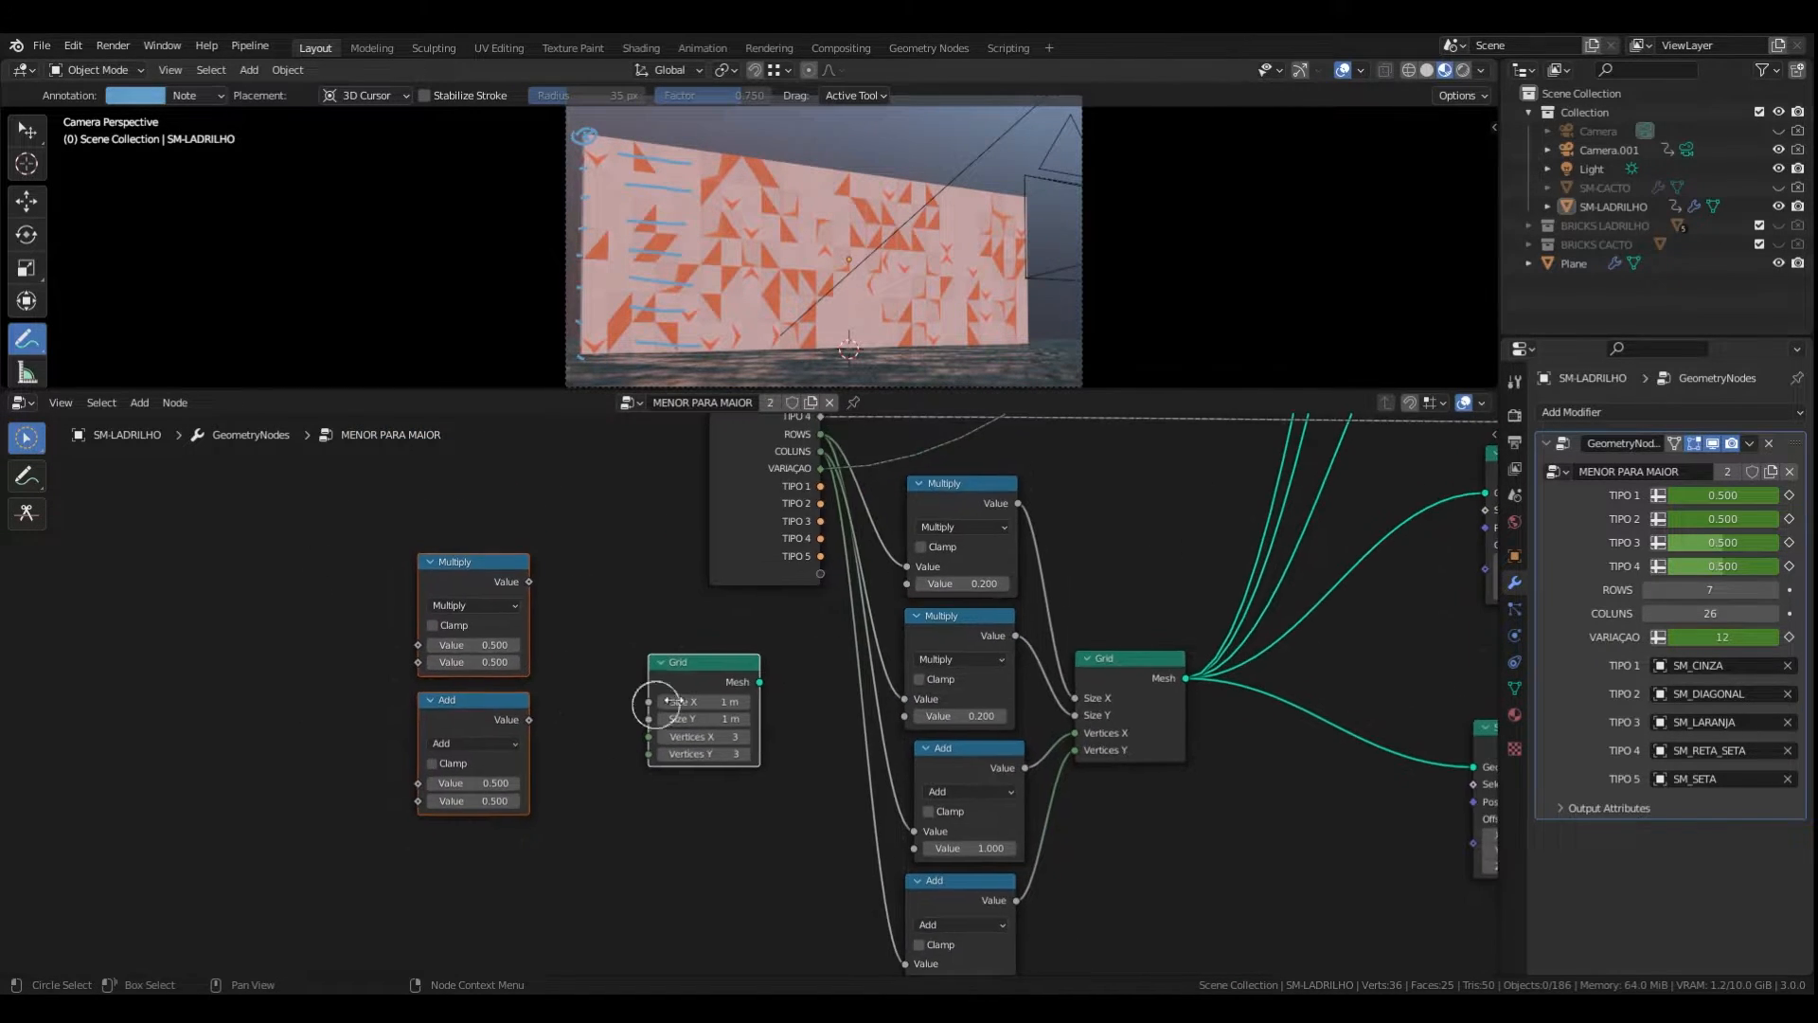
middle_click_drag(1092, 779, 1055, 711)
left_click(1043, 698)
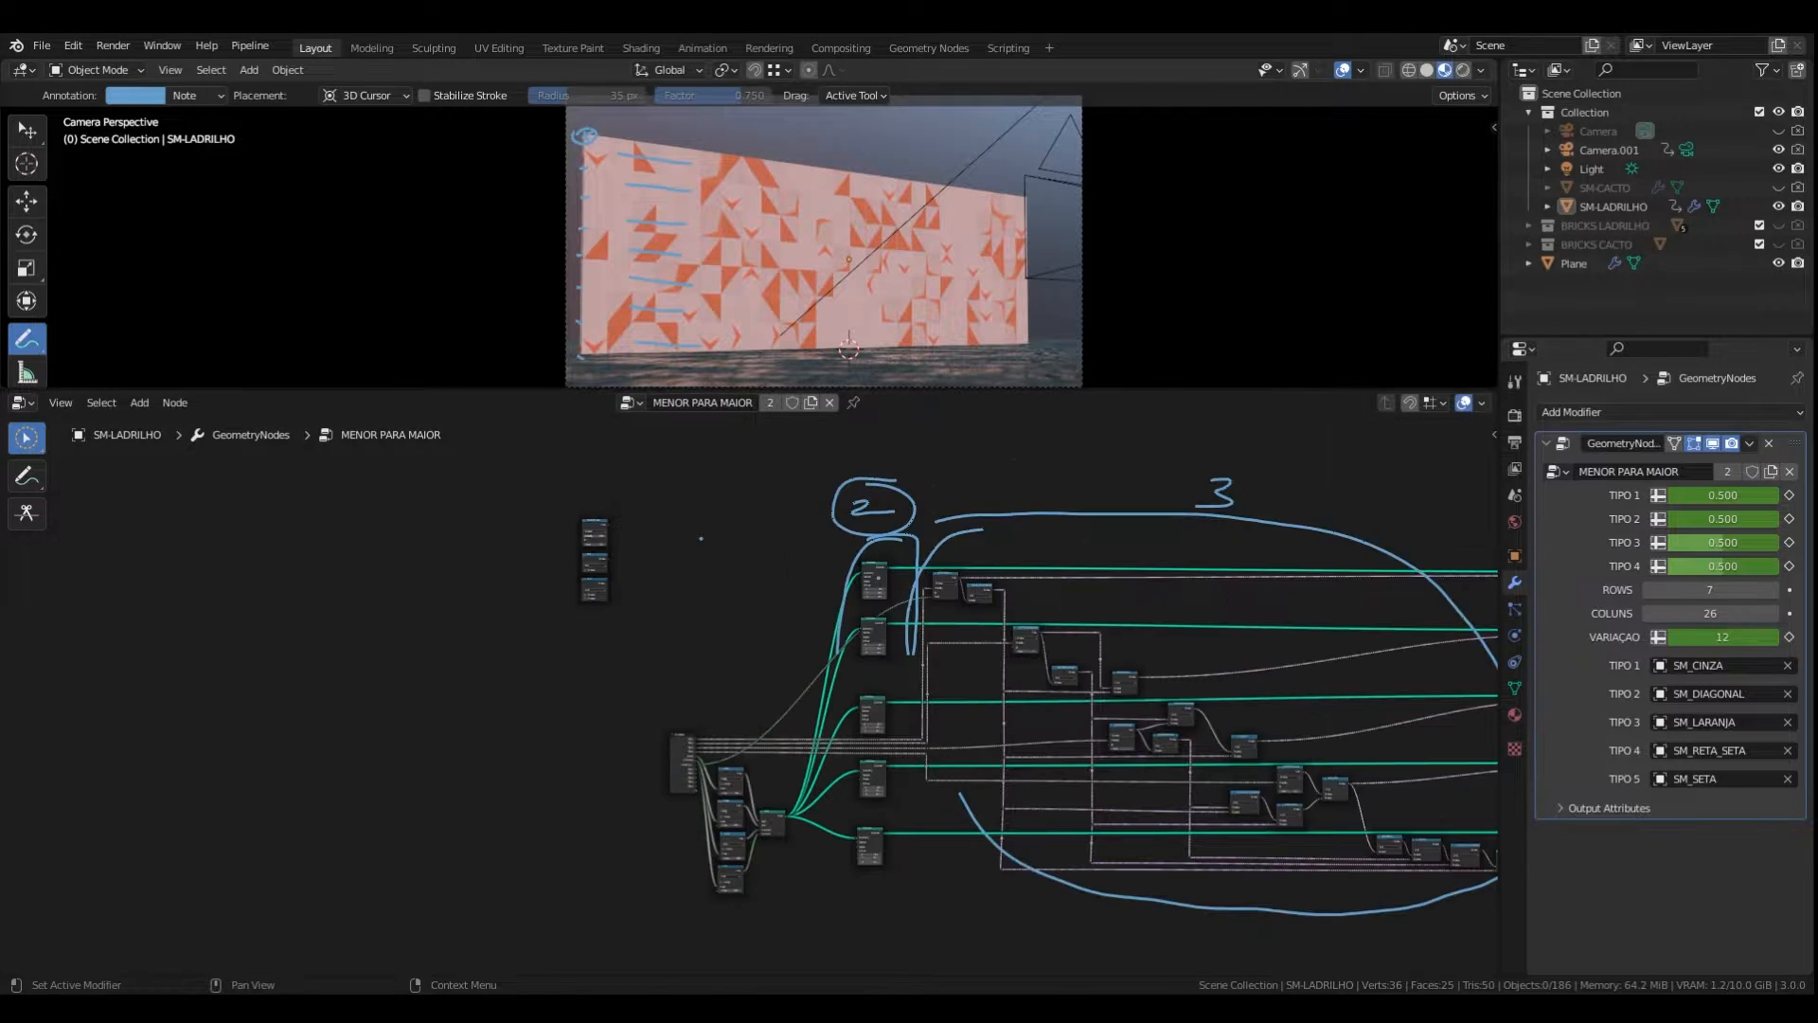
- Select the topmost Set Position node in the column fed by the Grid node and activate the Annotate tool
scroll(869, 564, "up", 3)
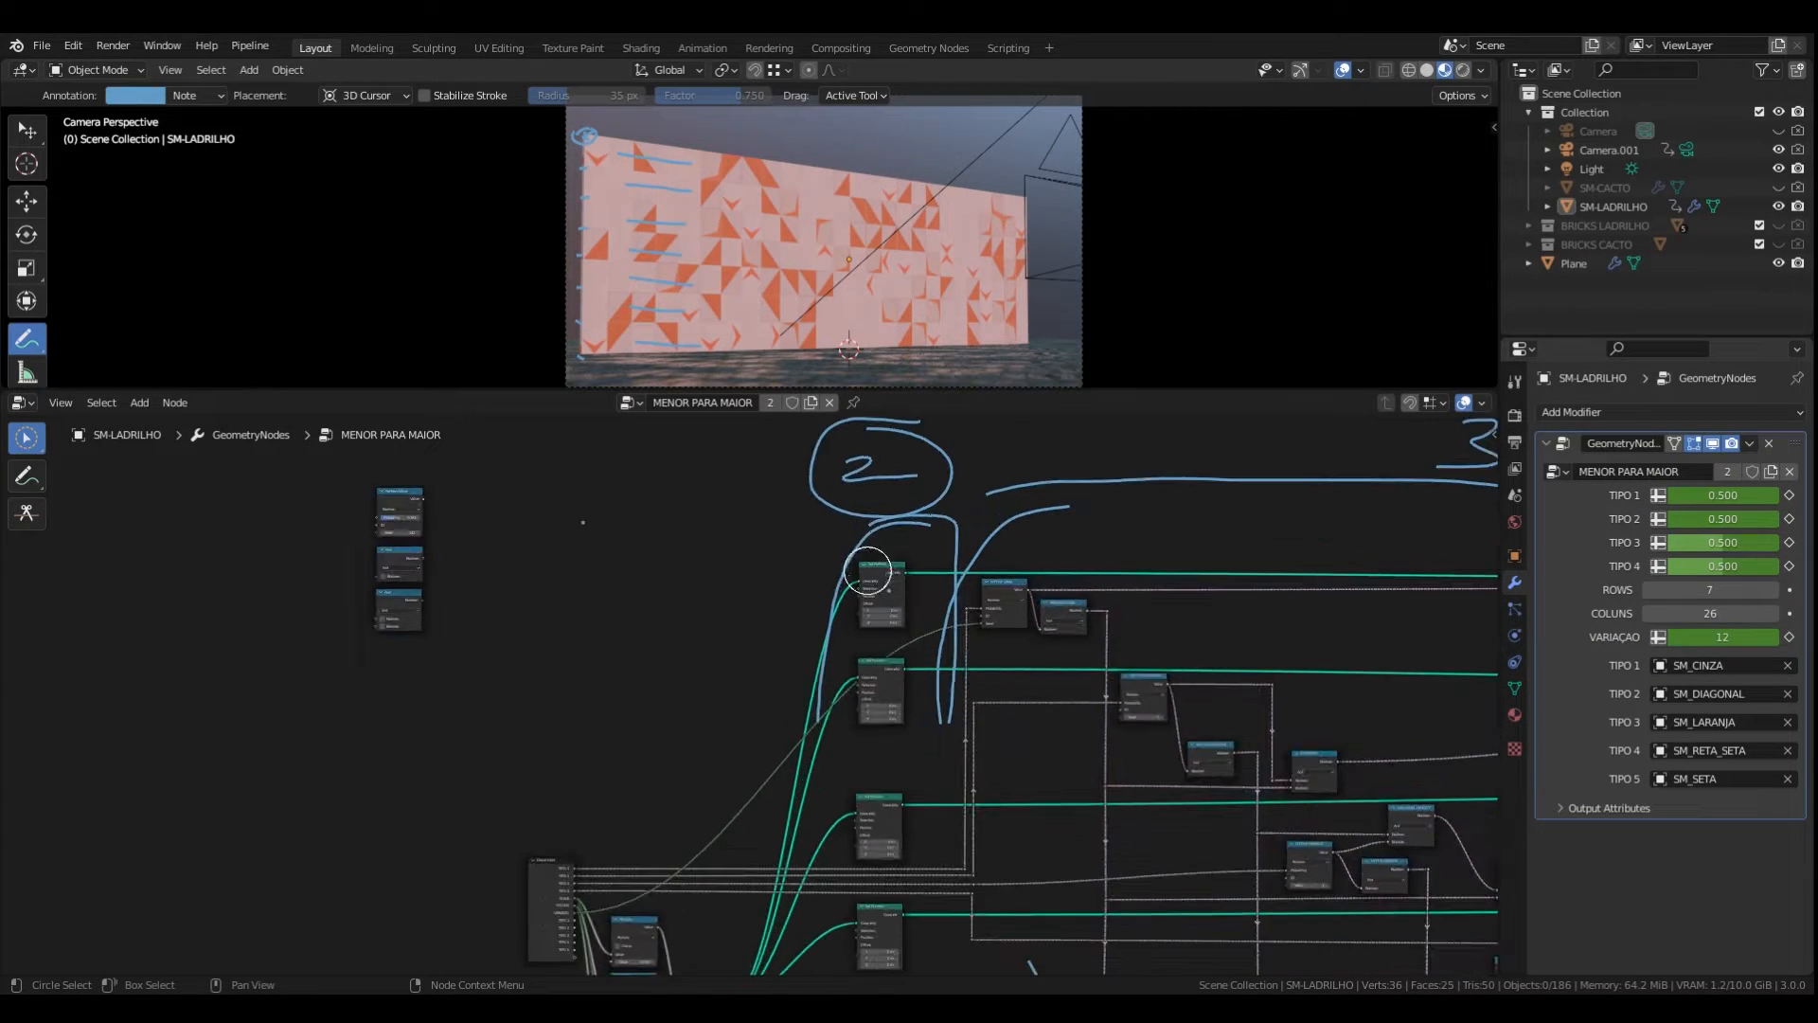
scroll(893, 621, "down", 3)
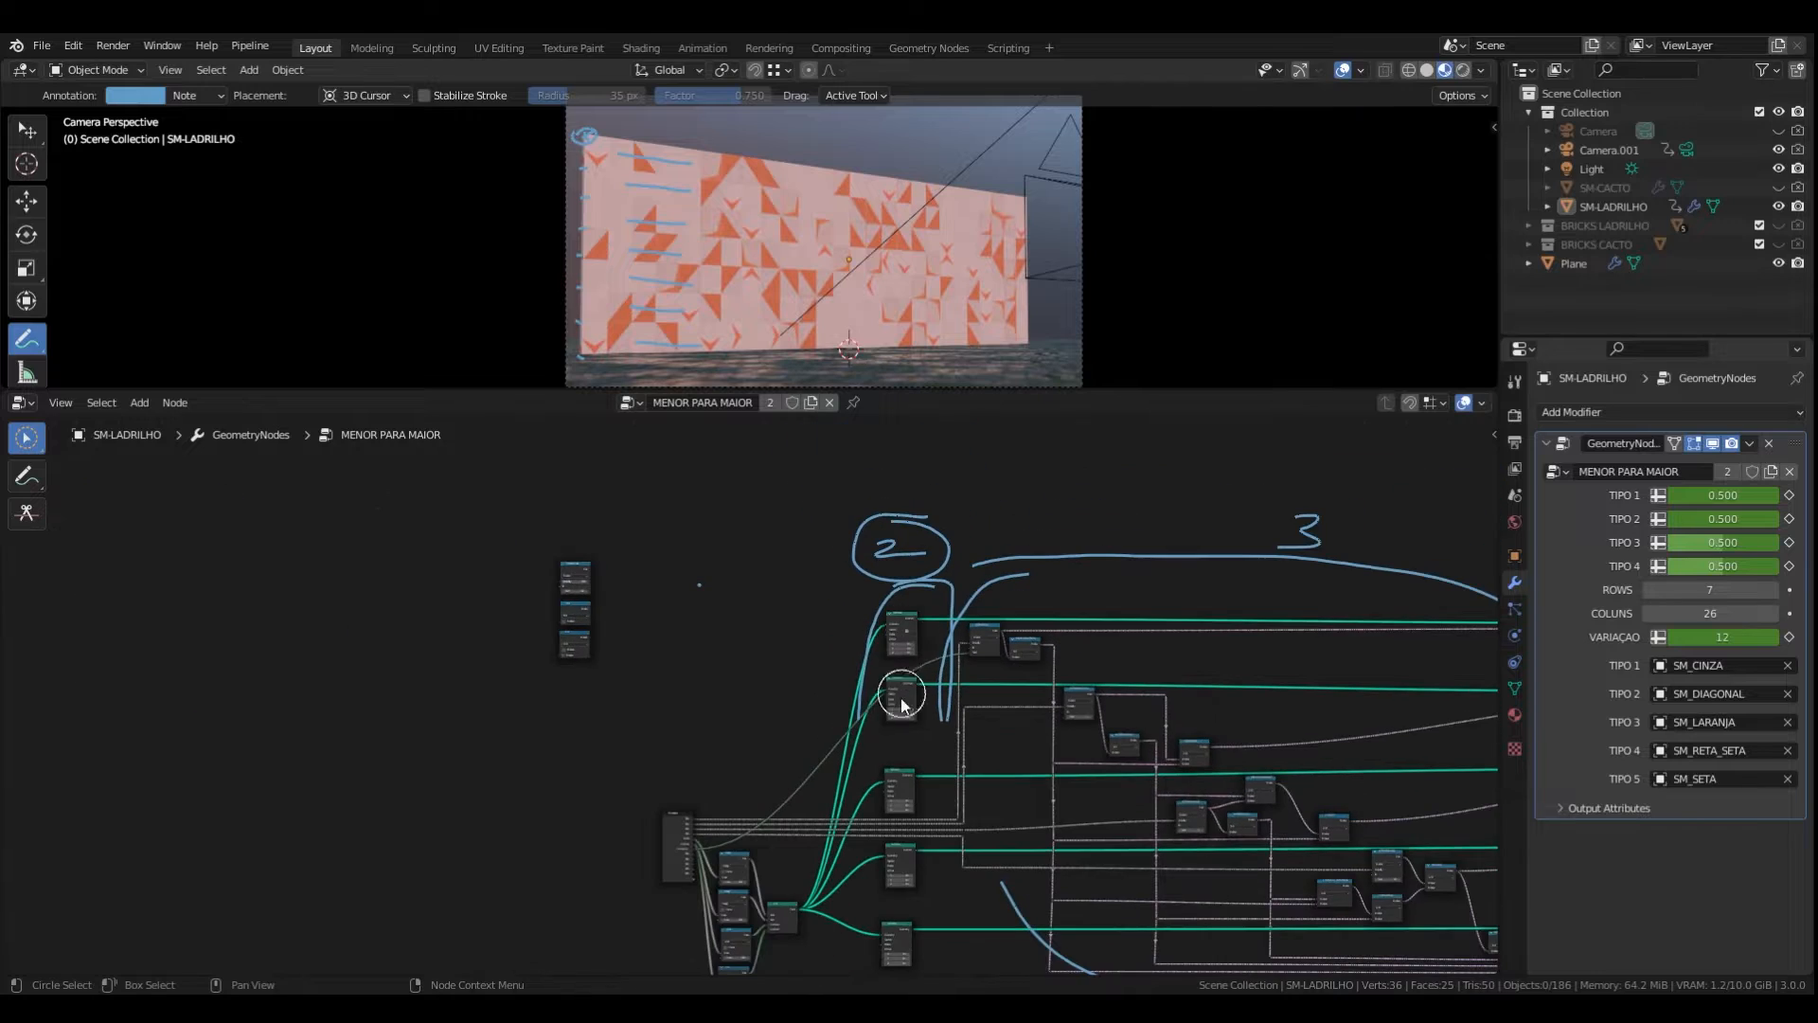
scroll(852, 585, "up", 1)
left_click(905, 632)
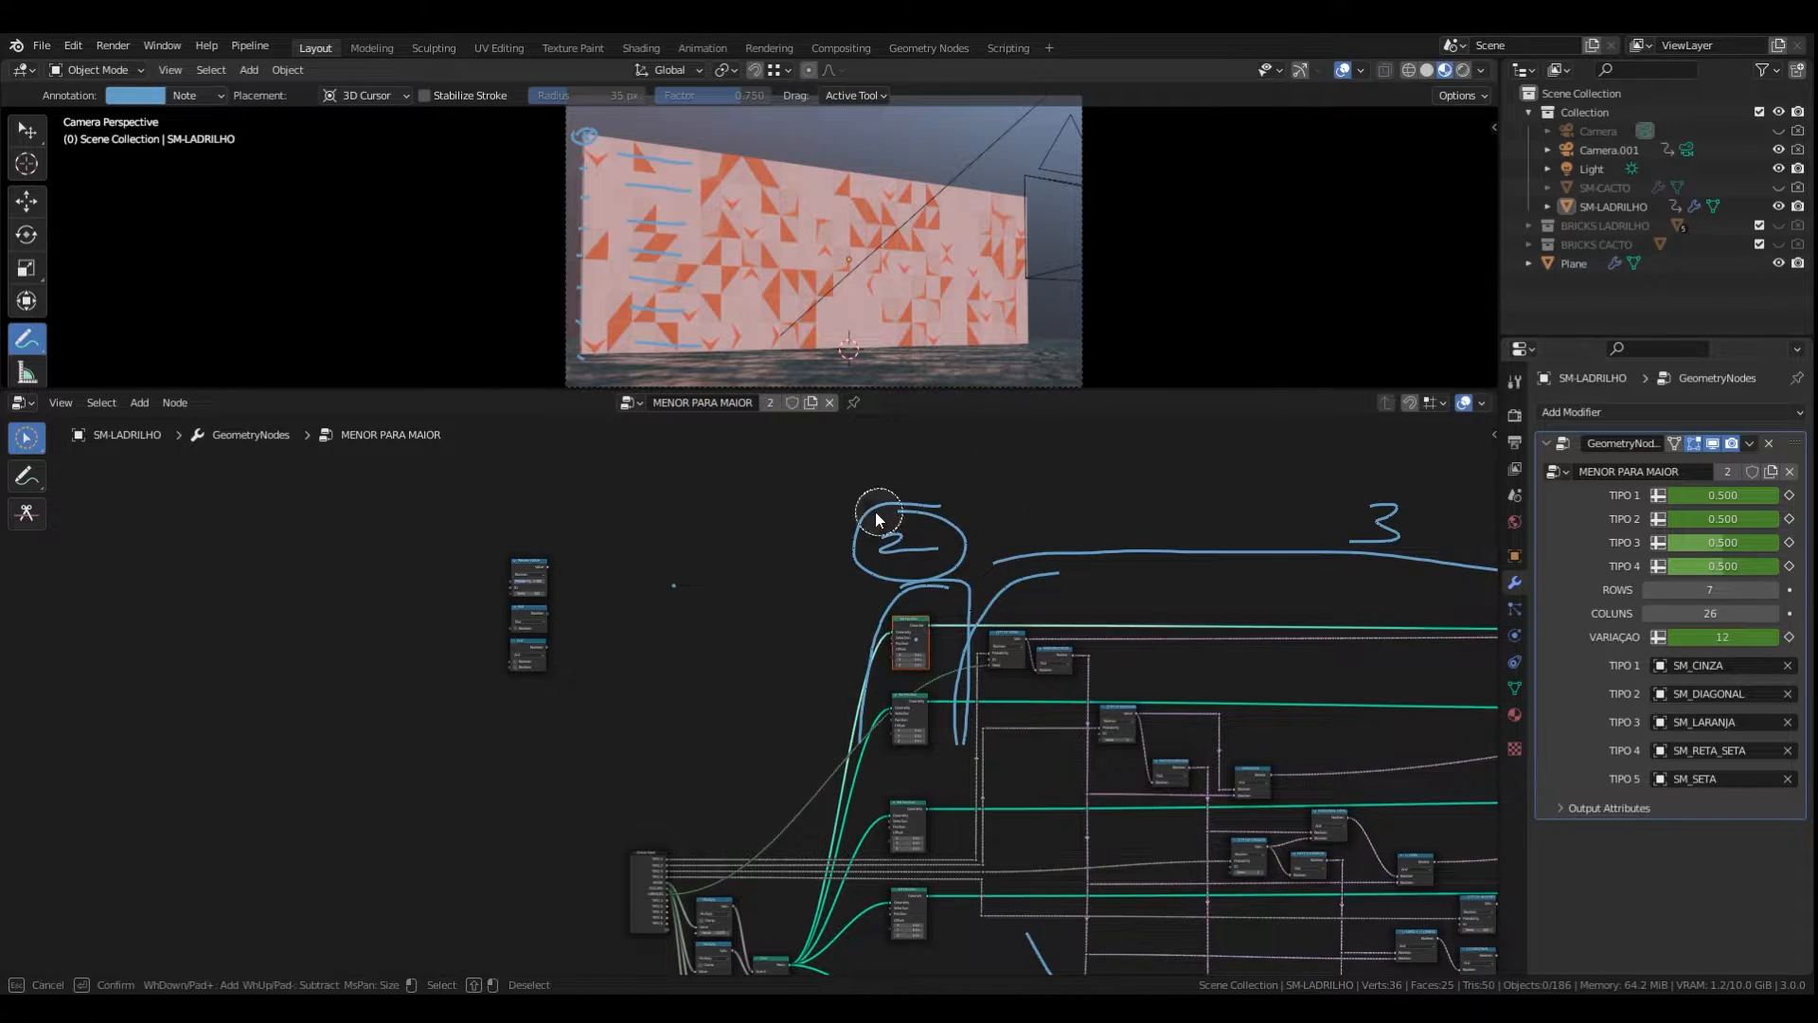
left_click_drag(27, 476, 109, 596)
mouse_move(829, 530)
left_mouse_down()
mouse_move(884, 548)
mouse_move(884, 650)
mouse_move(942, 729)
left_mouse_up()
scroll(857, 654, "up", 4)
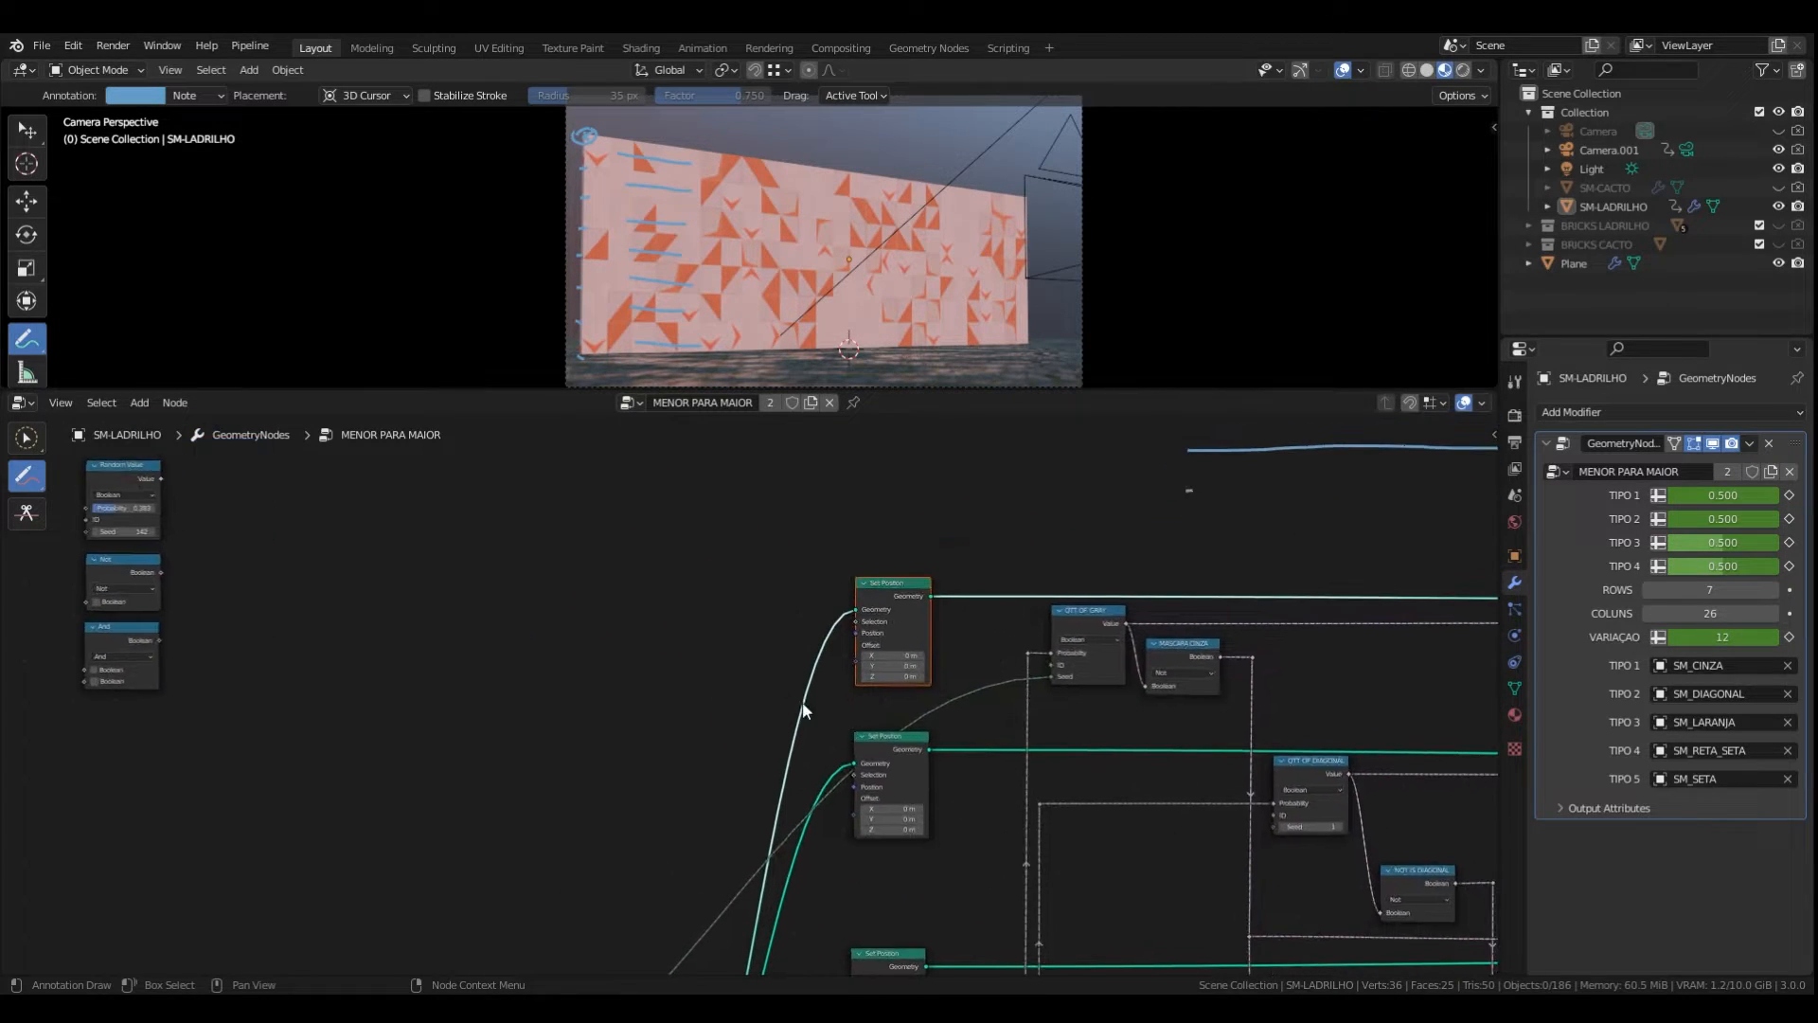
left_click_drag(26, 476, 84, 492)
scroll(673, 609, "down", 3)
scroll(860, 614, "up", 4)
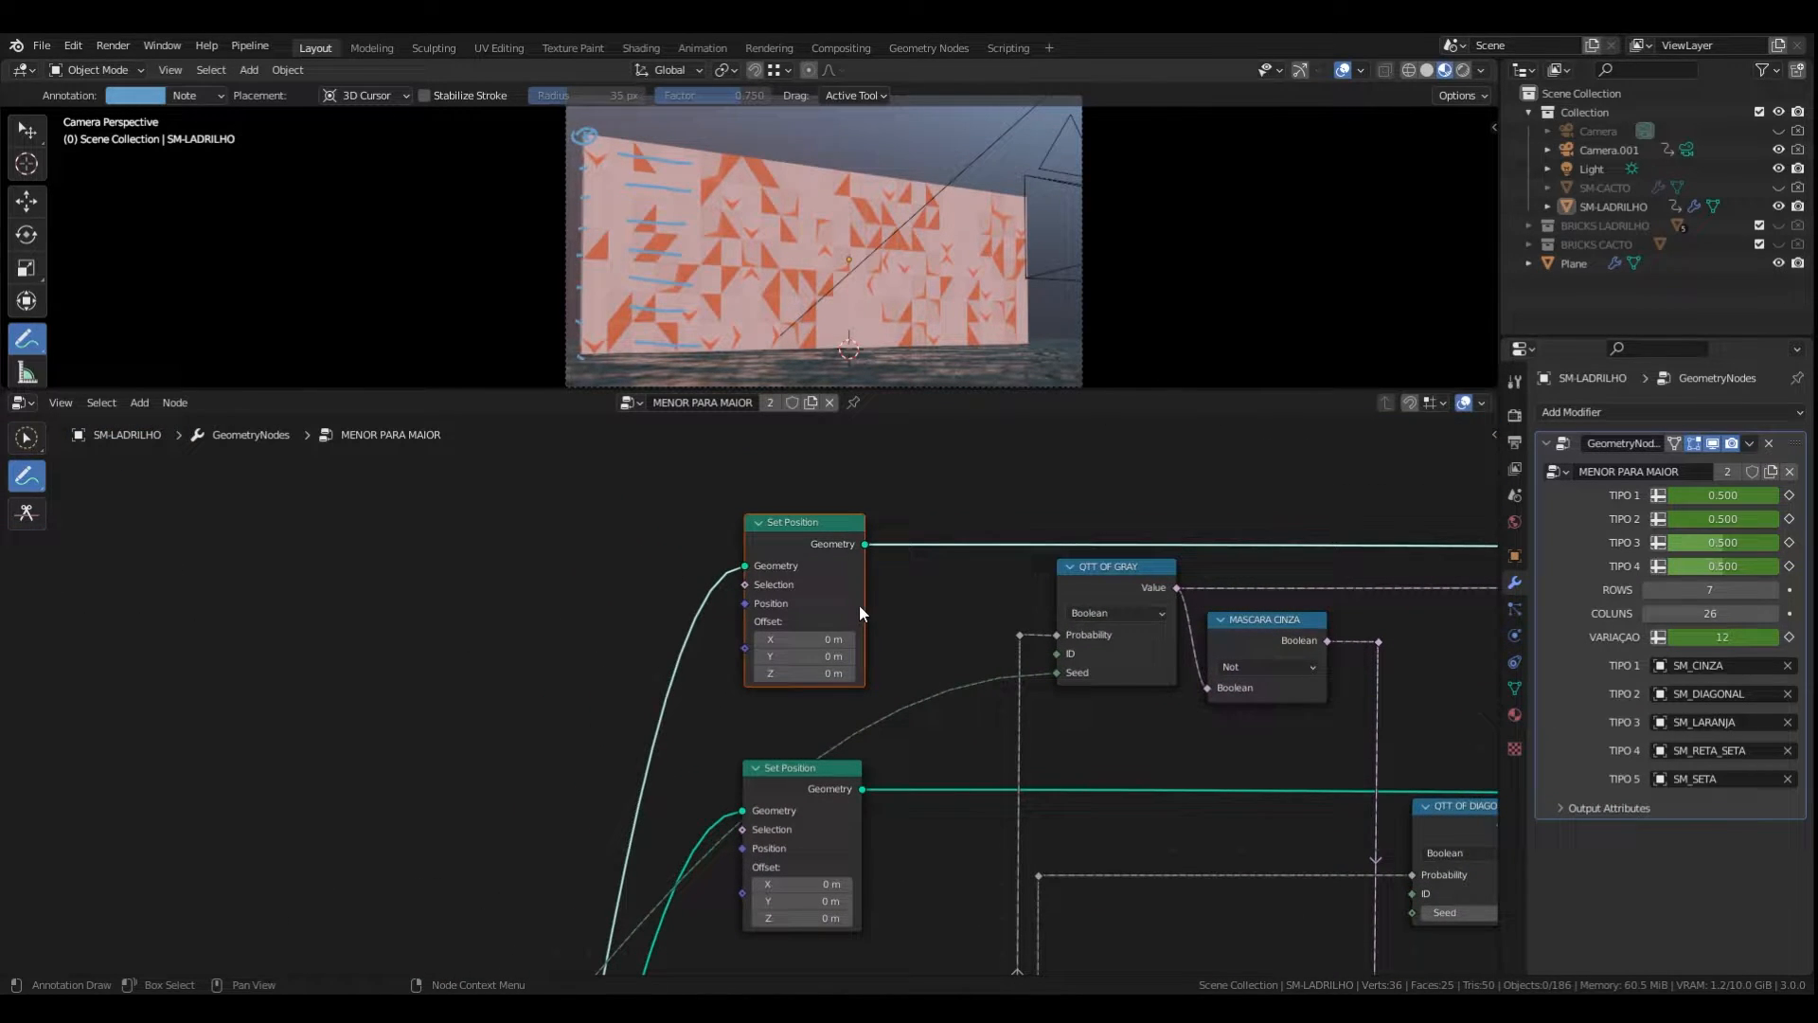
- Mute the selected topmost Set Position node to compare the tree without it, and unmute it again
key("m")
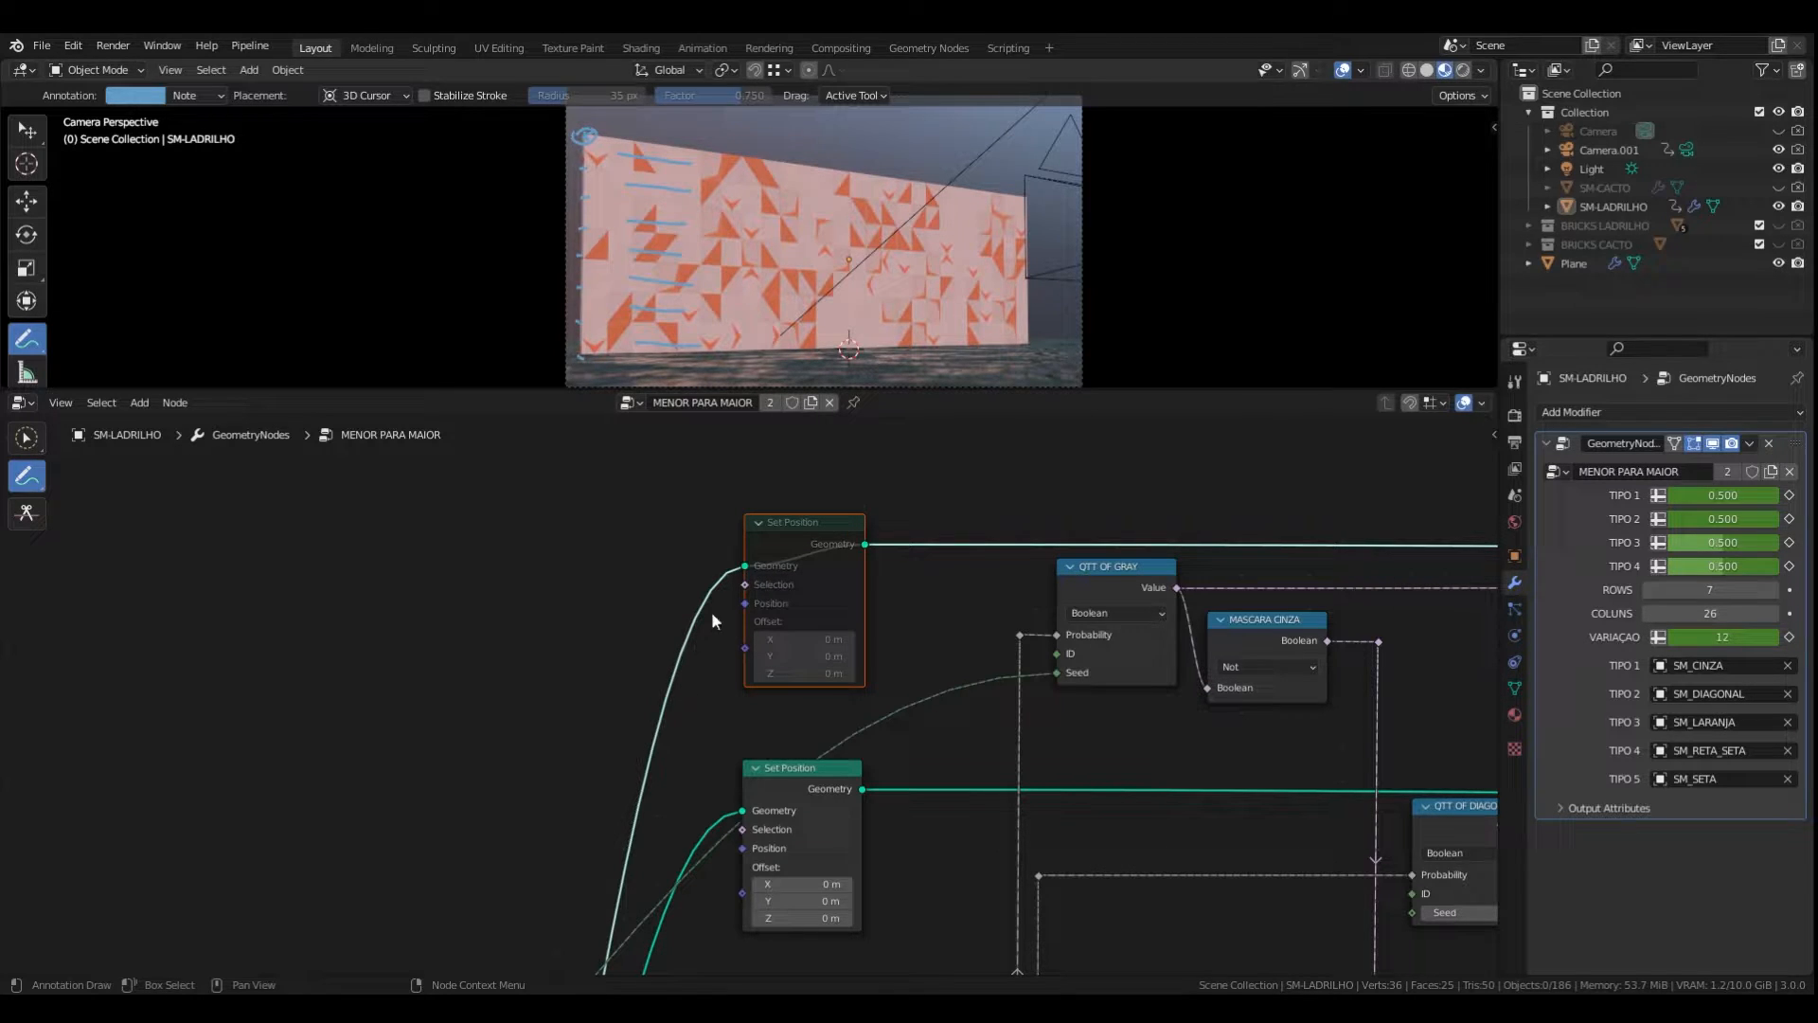
scroll(1054, 578, "down", 5)
mouse_move(1241, 606)
middle_mouse_down()
mouse_move(433, 543)
mouse_move(423, 593)
mouse_move(1270, 587)
middle_mouse_up()
middle_click_drag(701, 585, 1269, 599)
scroll(601, 515, "up", 5)
middle_click_drag(888, 582, 1008, 673)
scroll(768, 600, "up", 4)
key("m")
key("m")
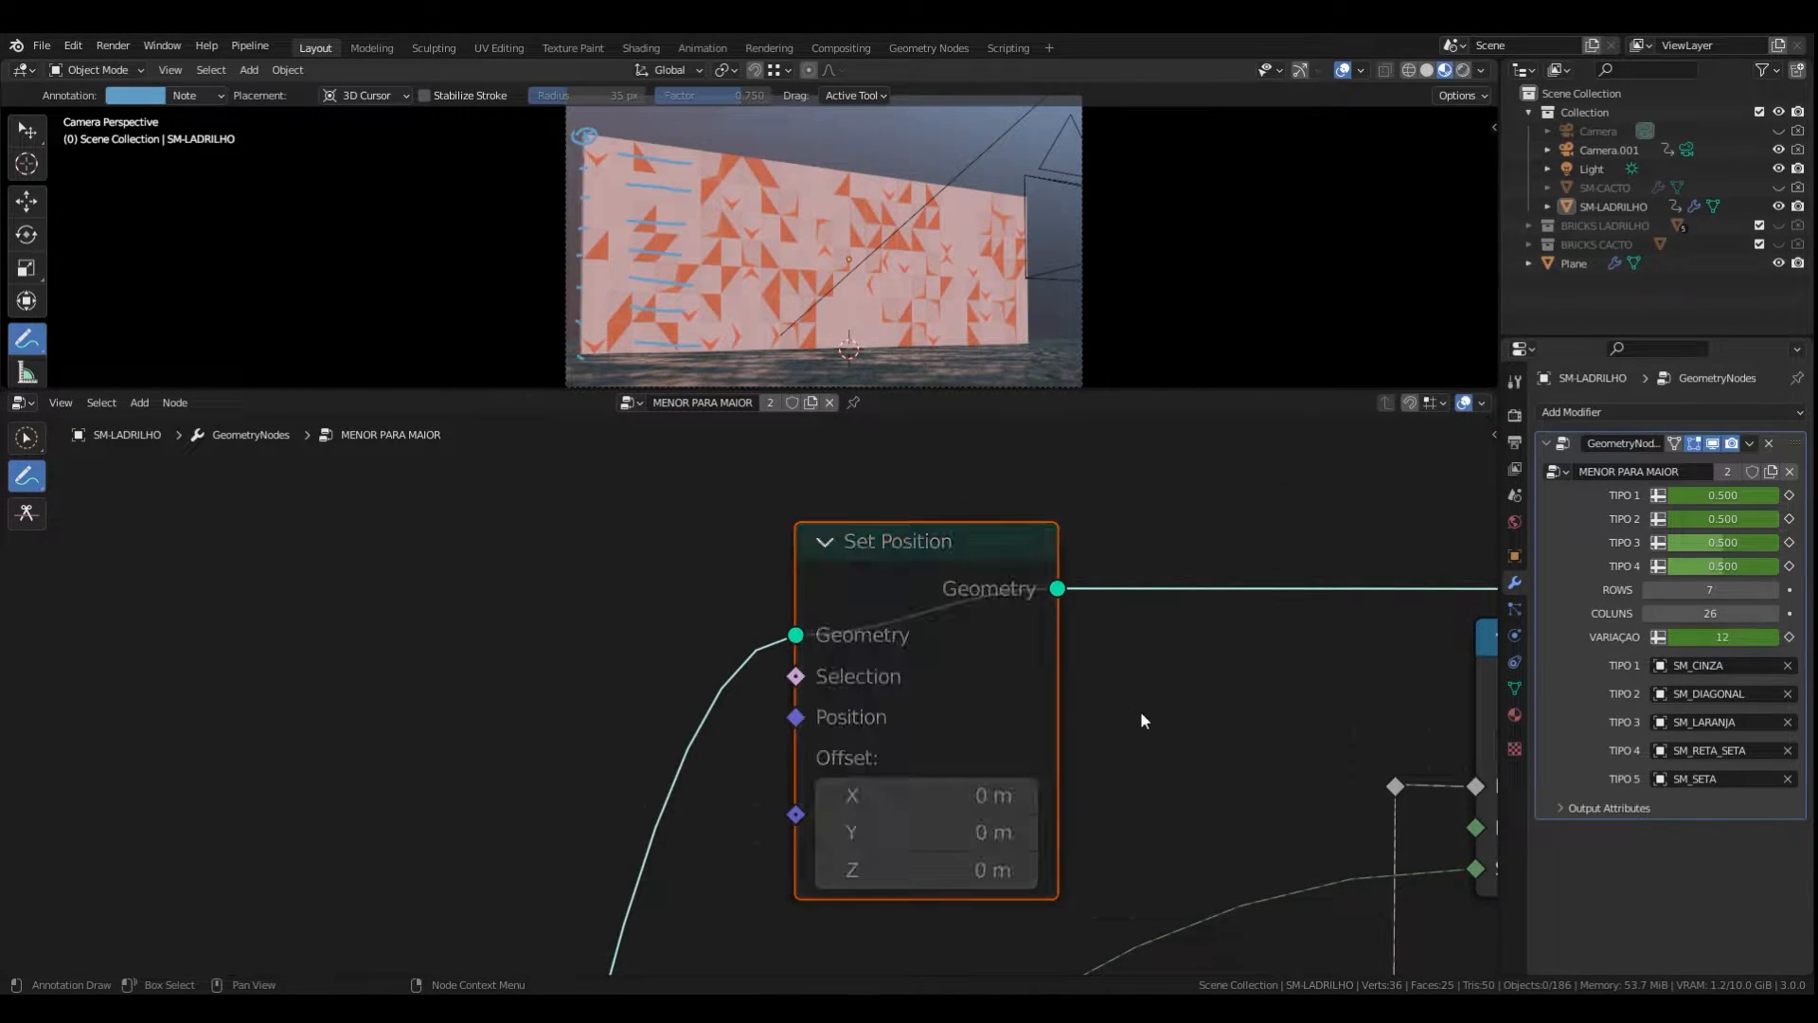
middle_click_drag(1103, 713, 1097, 711)
key("m")
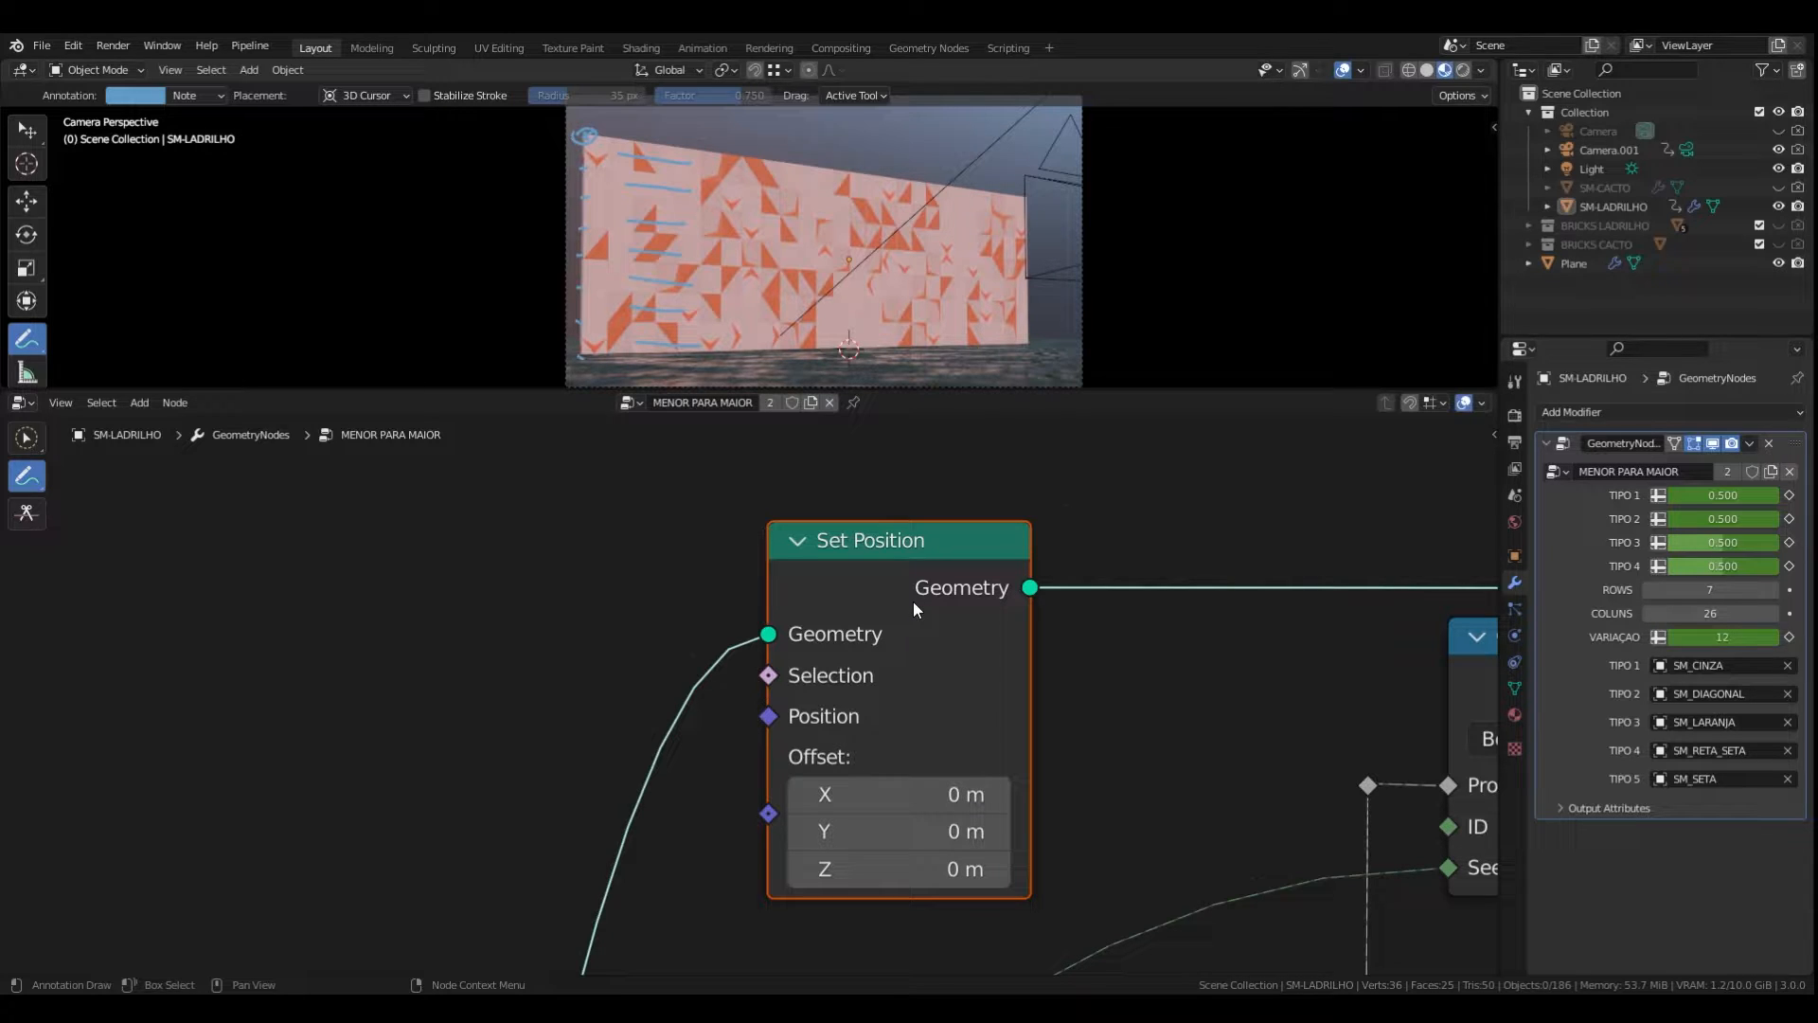
- Try an offset of 0.06 m on X and Z in the topmost Set Position node, and reset the offset to 0 m
scroll(997, 702, "down", 2)
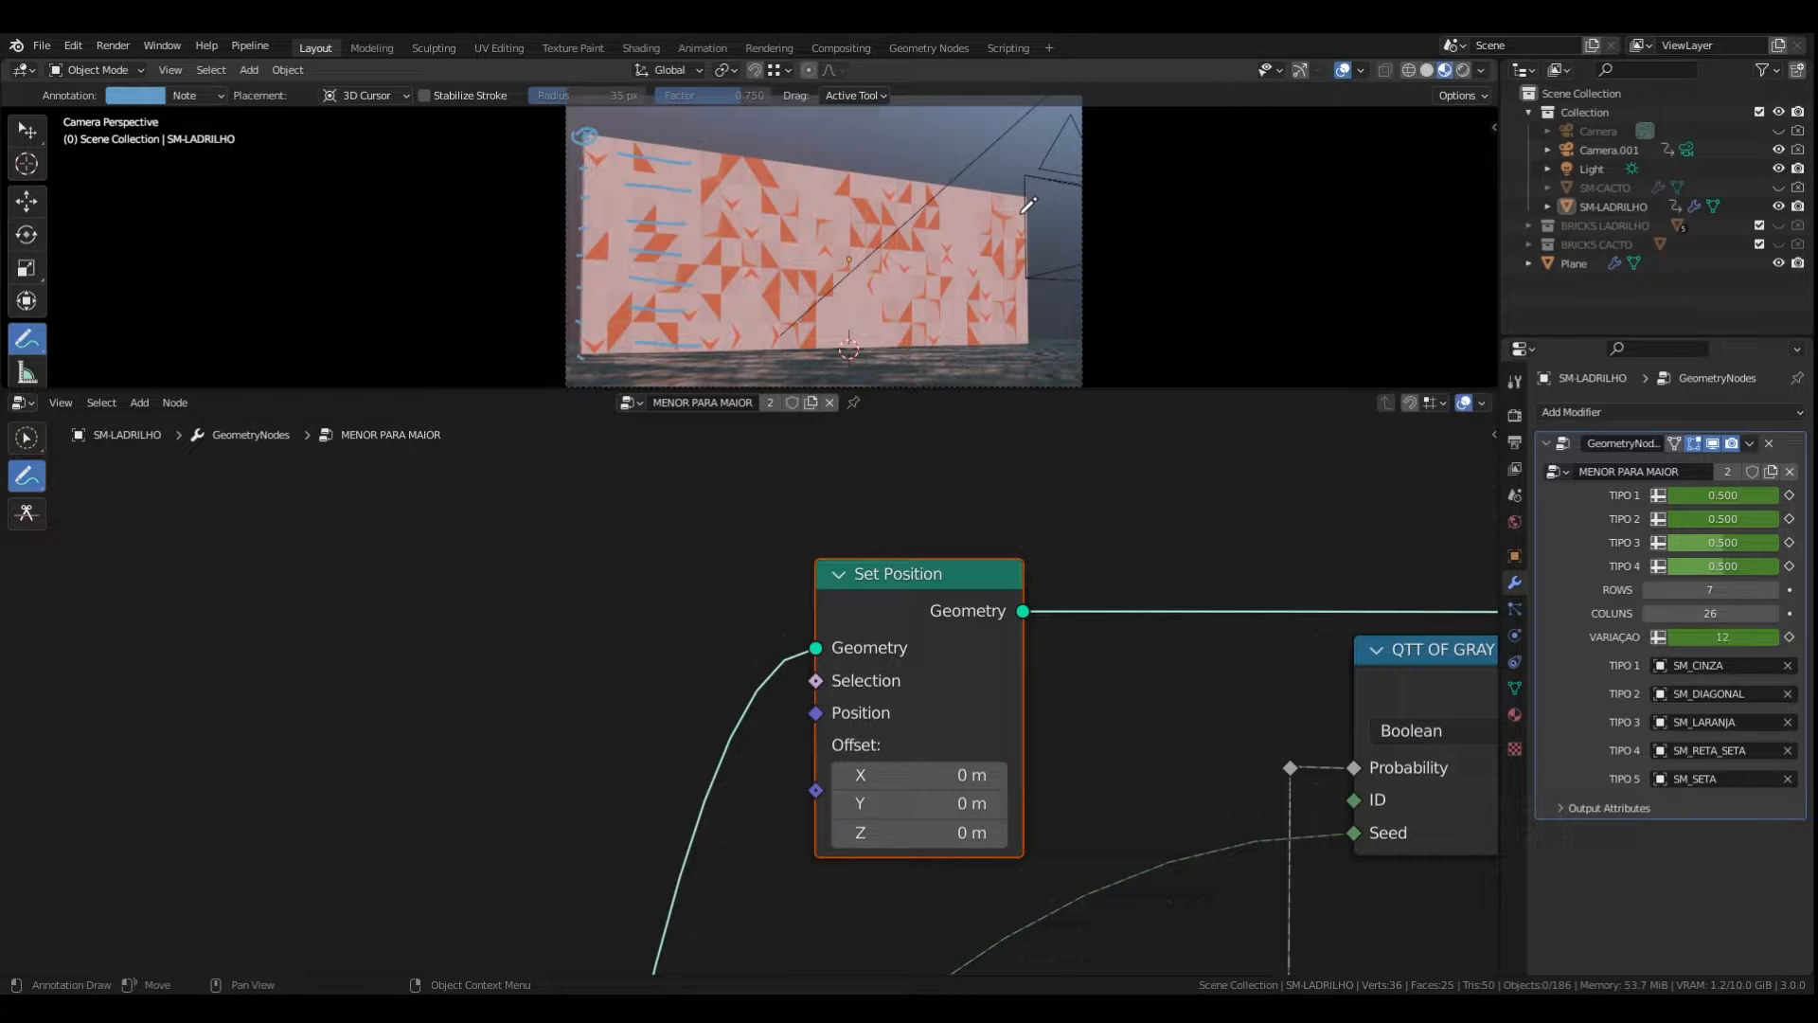
mouse_move(931, 795)
left_mouse_down()
mouse_move(975, 795)
mouse_move(930, 796)
mouse_move(936, 833)
mouse_move(952, 833)
mouse_move(905, 775)
mouse_move(947, 775)
mouse_move(927, 774)
left_mouse_up()
left_click(930, 796)
type("0")
key("Return")
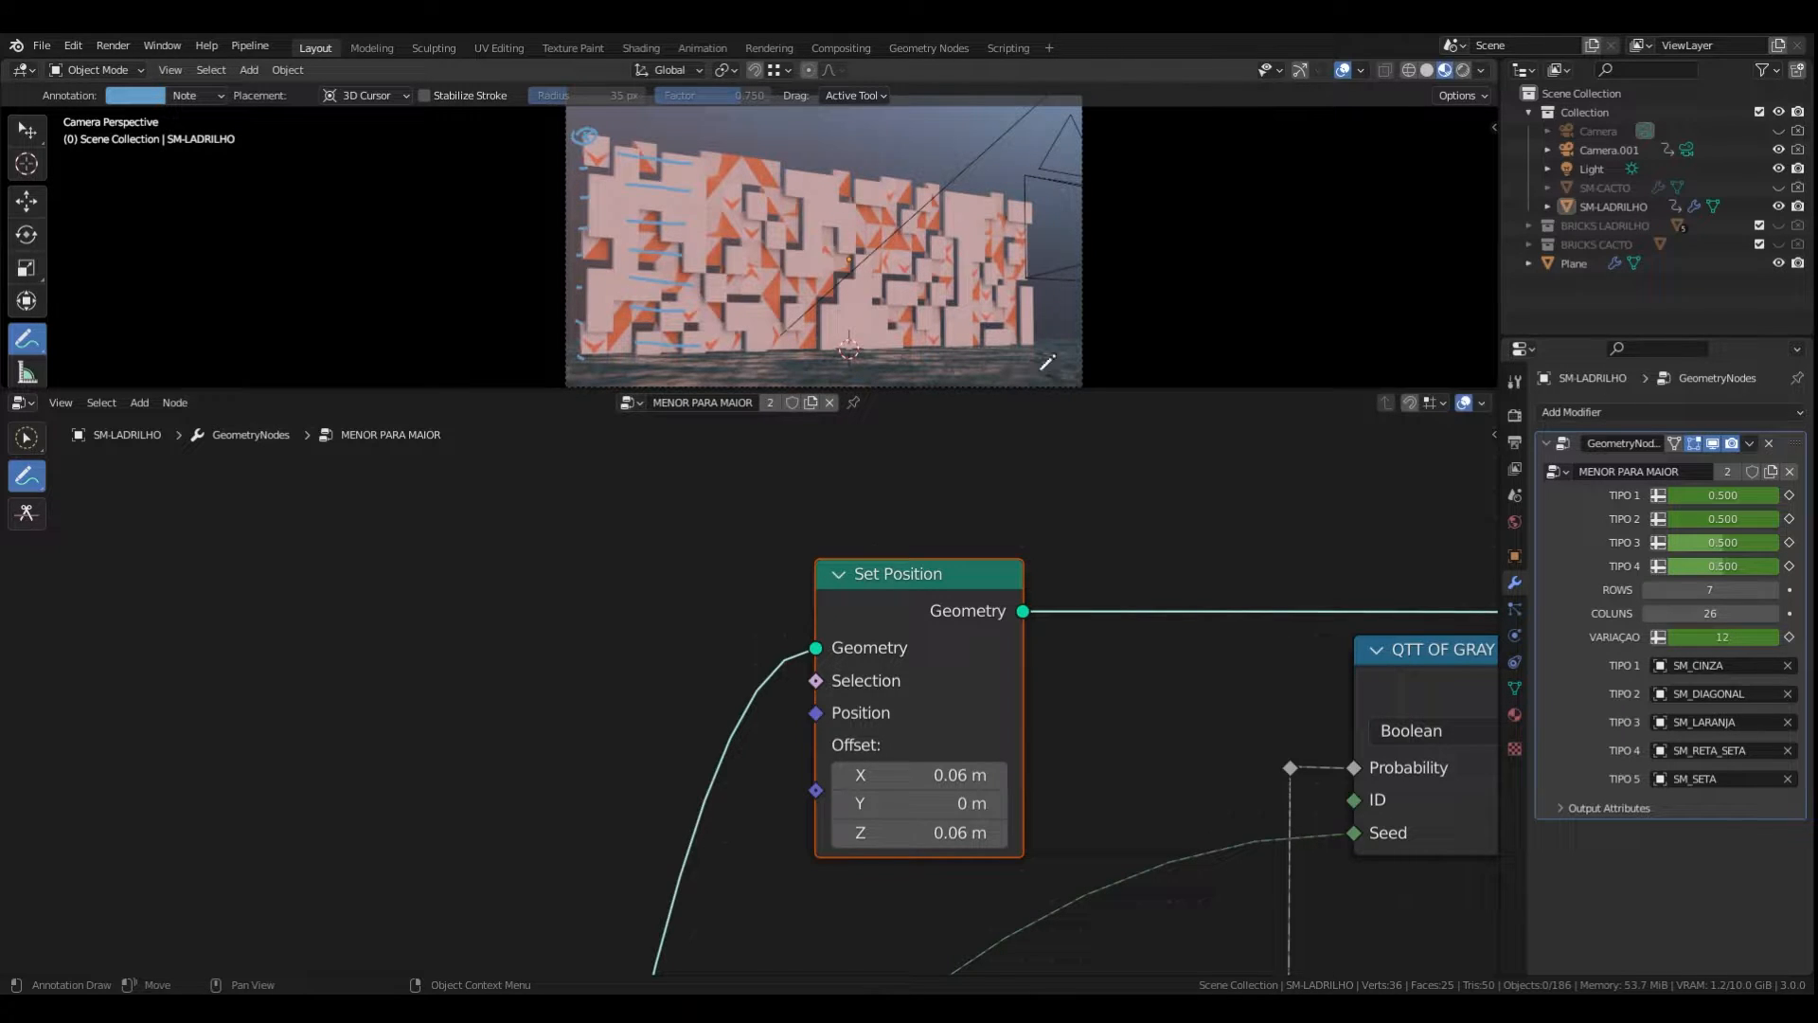
key("BackSpace")
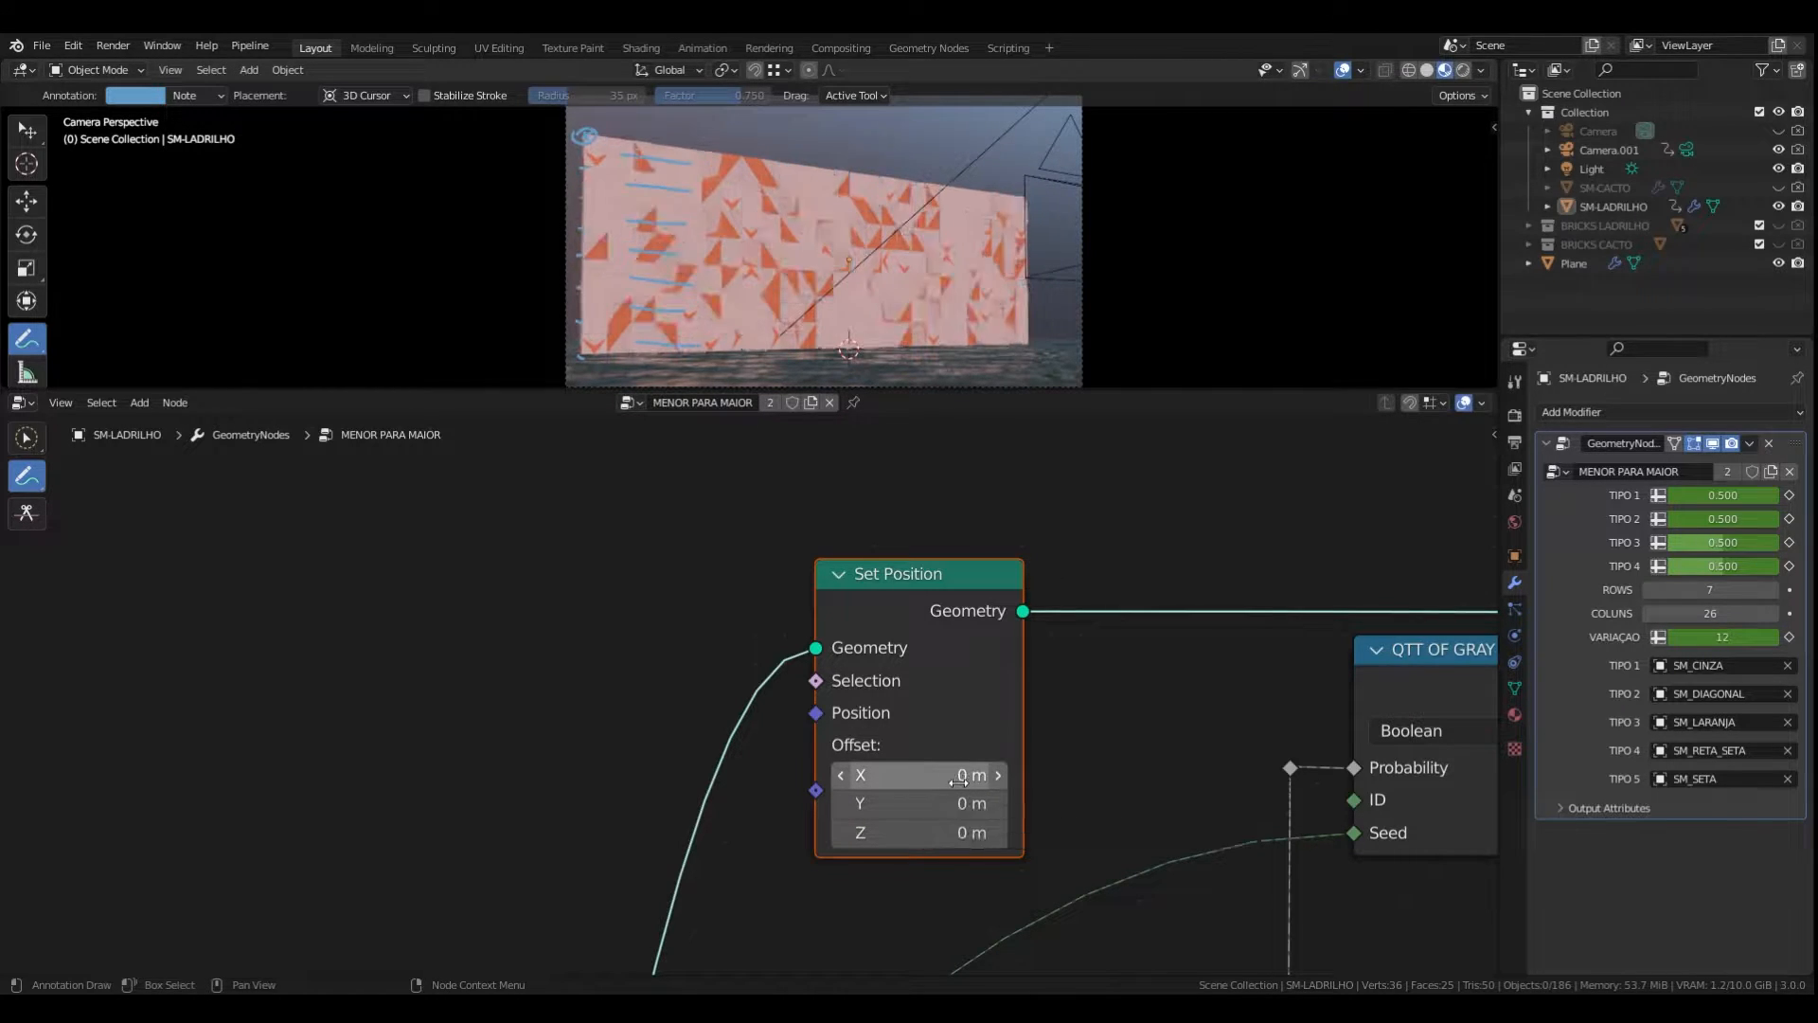
- Add a Set Position node through the node search and place it unconnected beside the existing topmost Set Position node
scroll(1099, 747, "down", 5)
scroll(1096, 741, "down", 6)
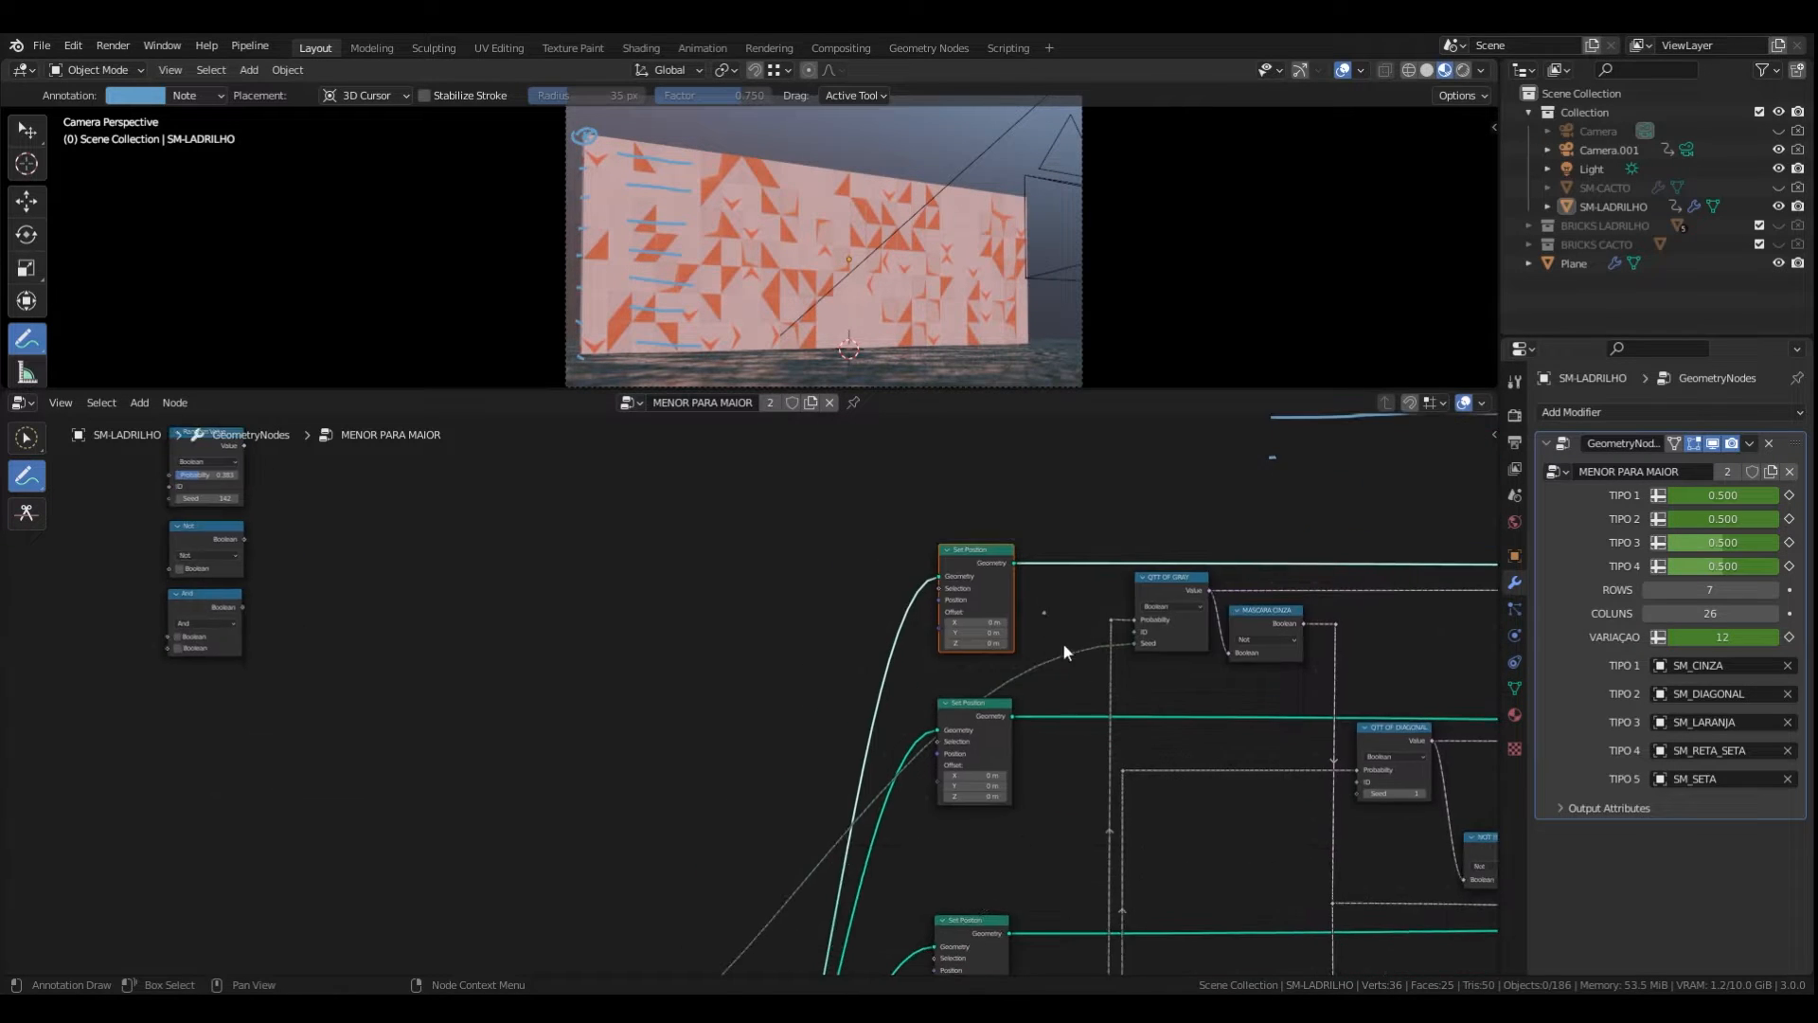
middle_click_drag(979, 682, 668, 683)
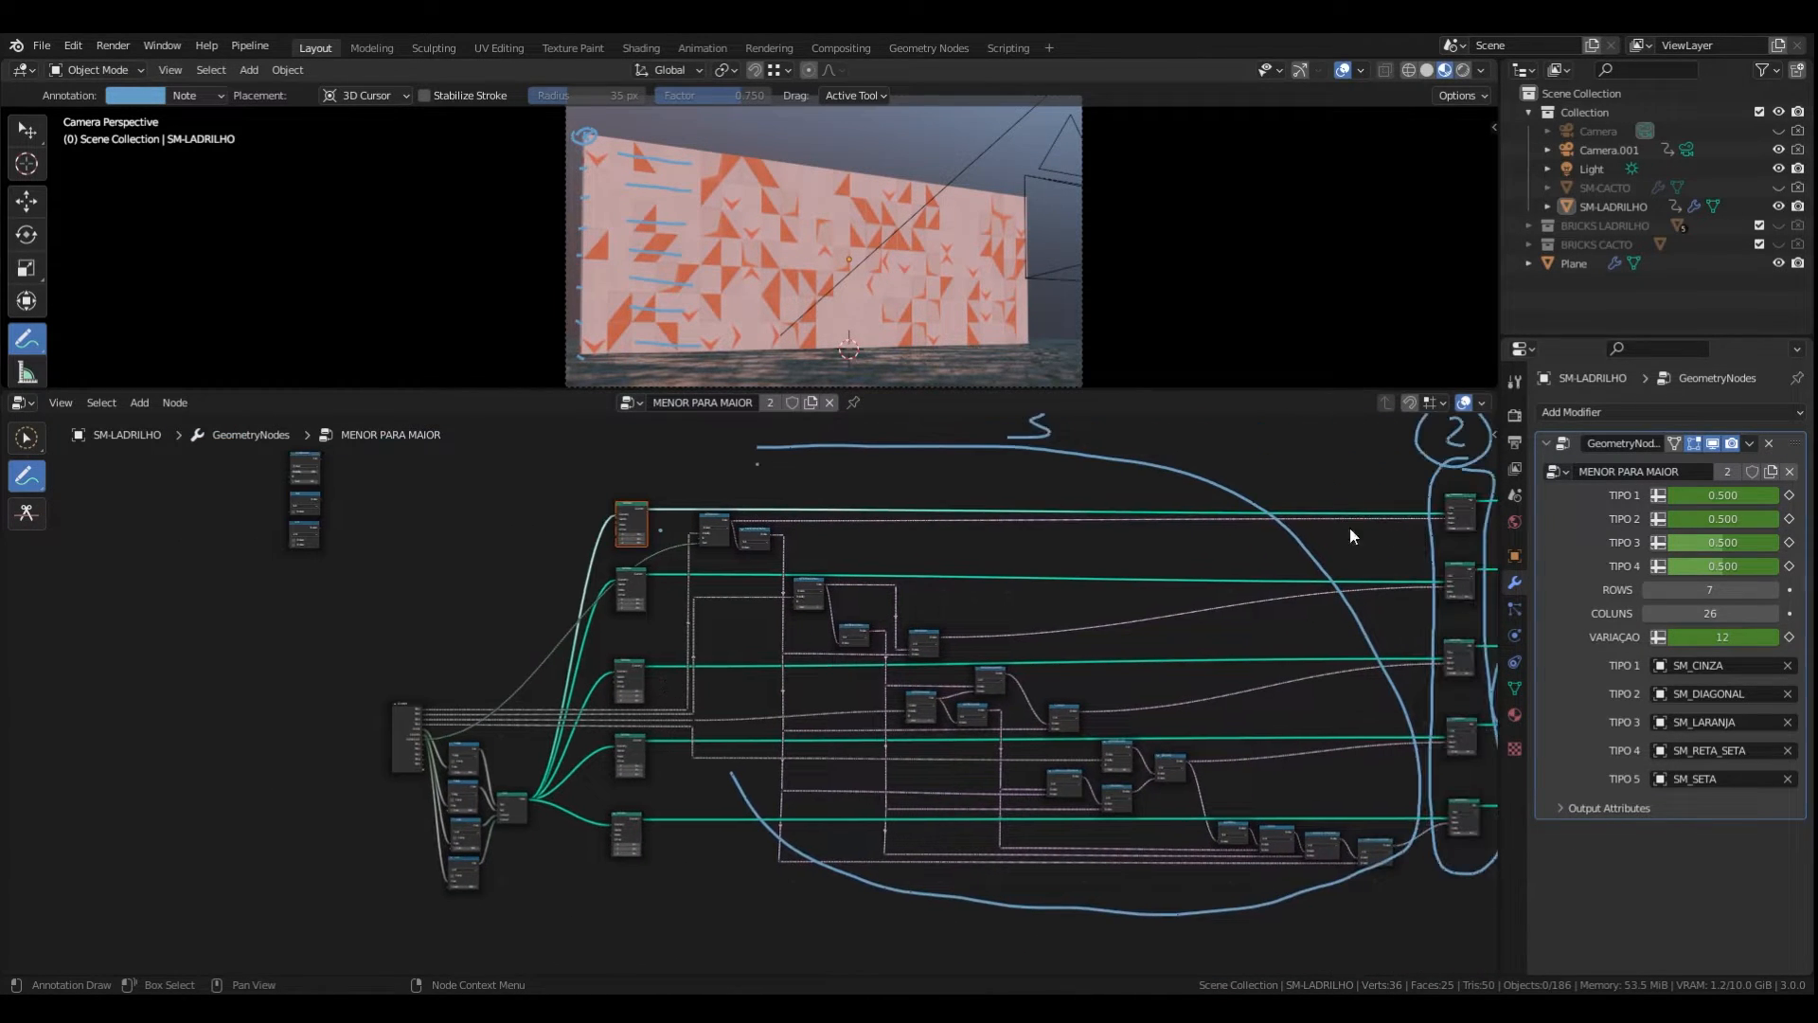
scroll(727, 516, "up", 3)
scroll(877, 515, "up", 7)
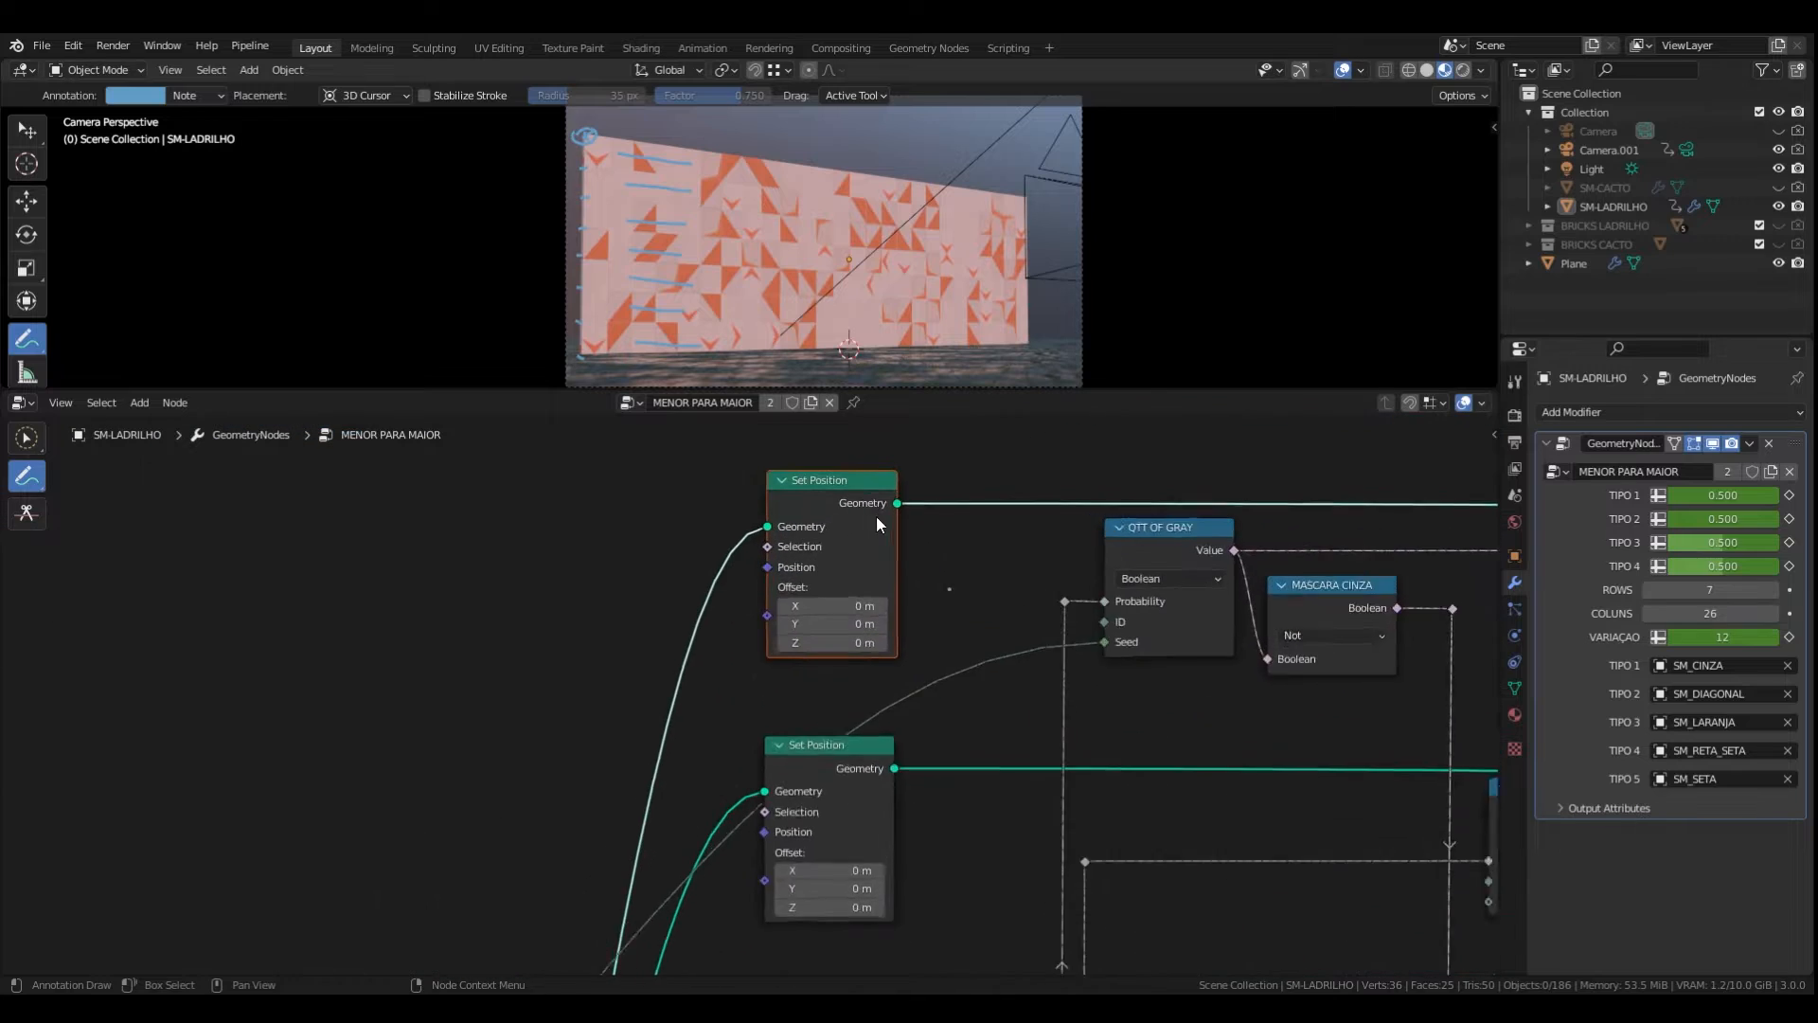
middle_click_drag(905, 591, 948, 626)
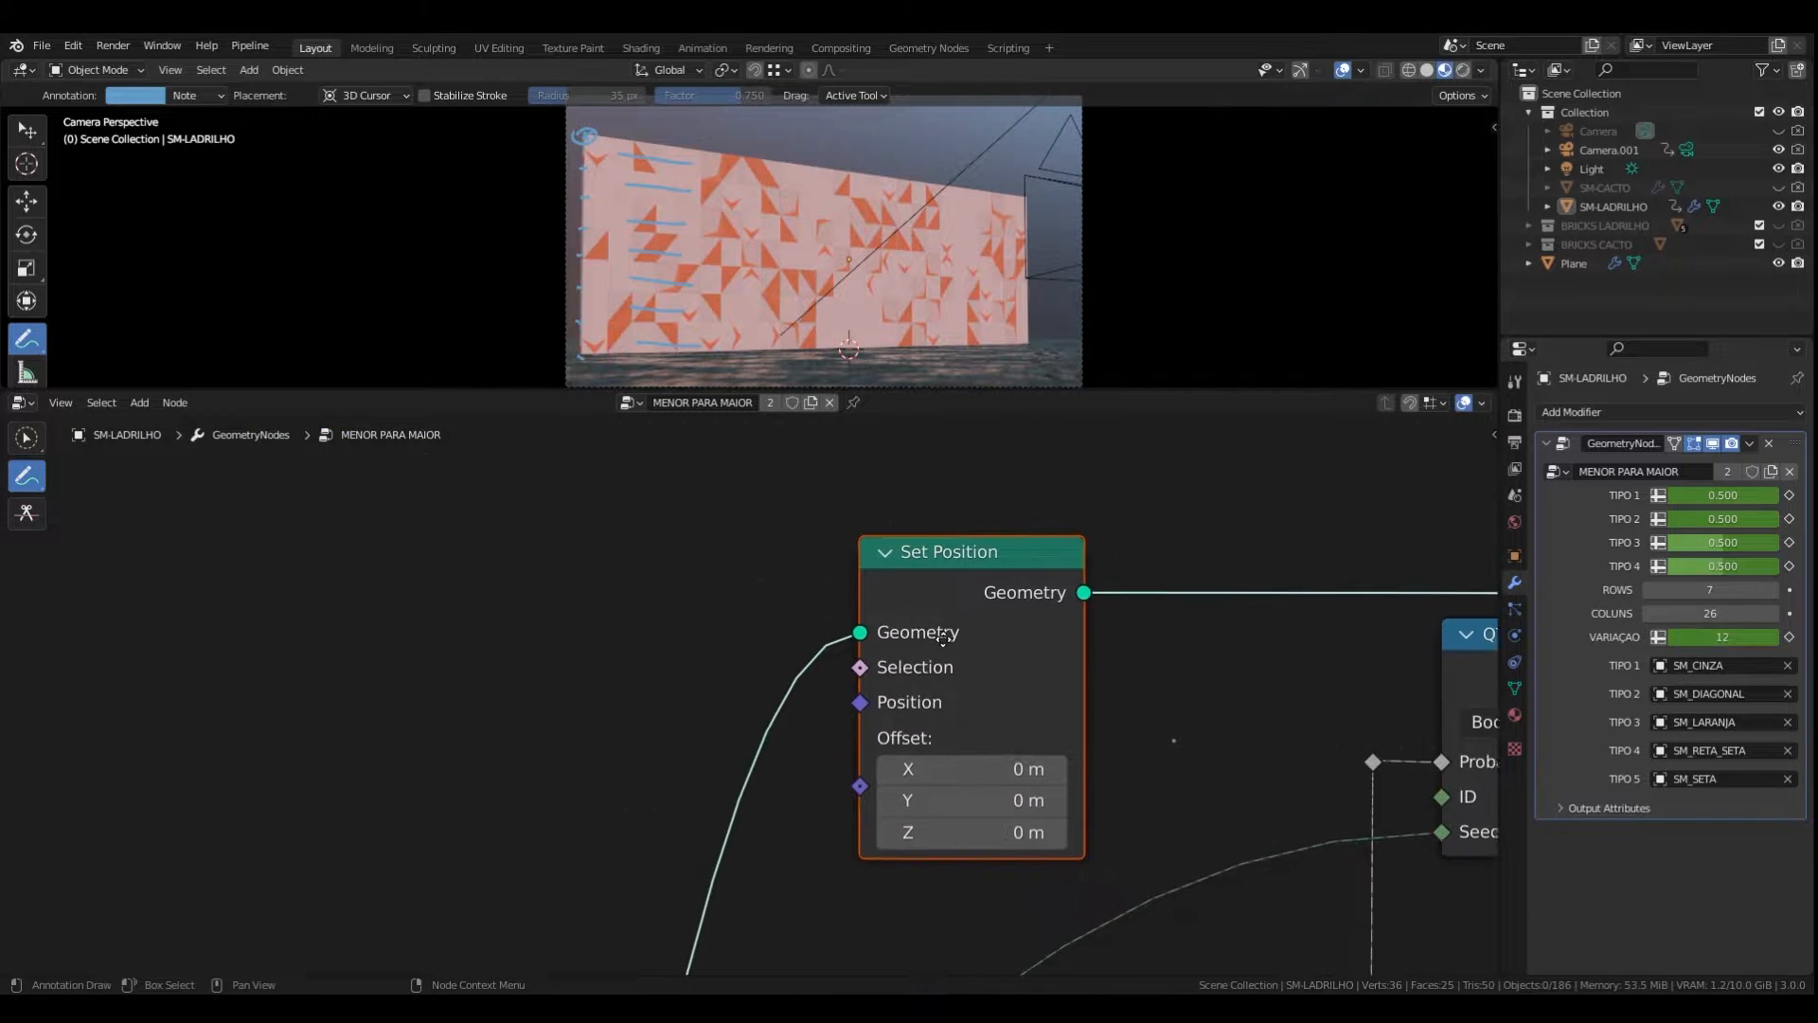
middle_click_drag(691, 562, 728, 619)
key("shift+a")
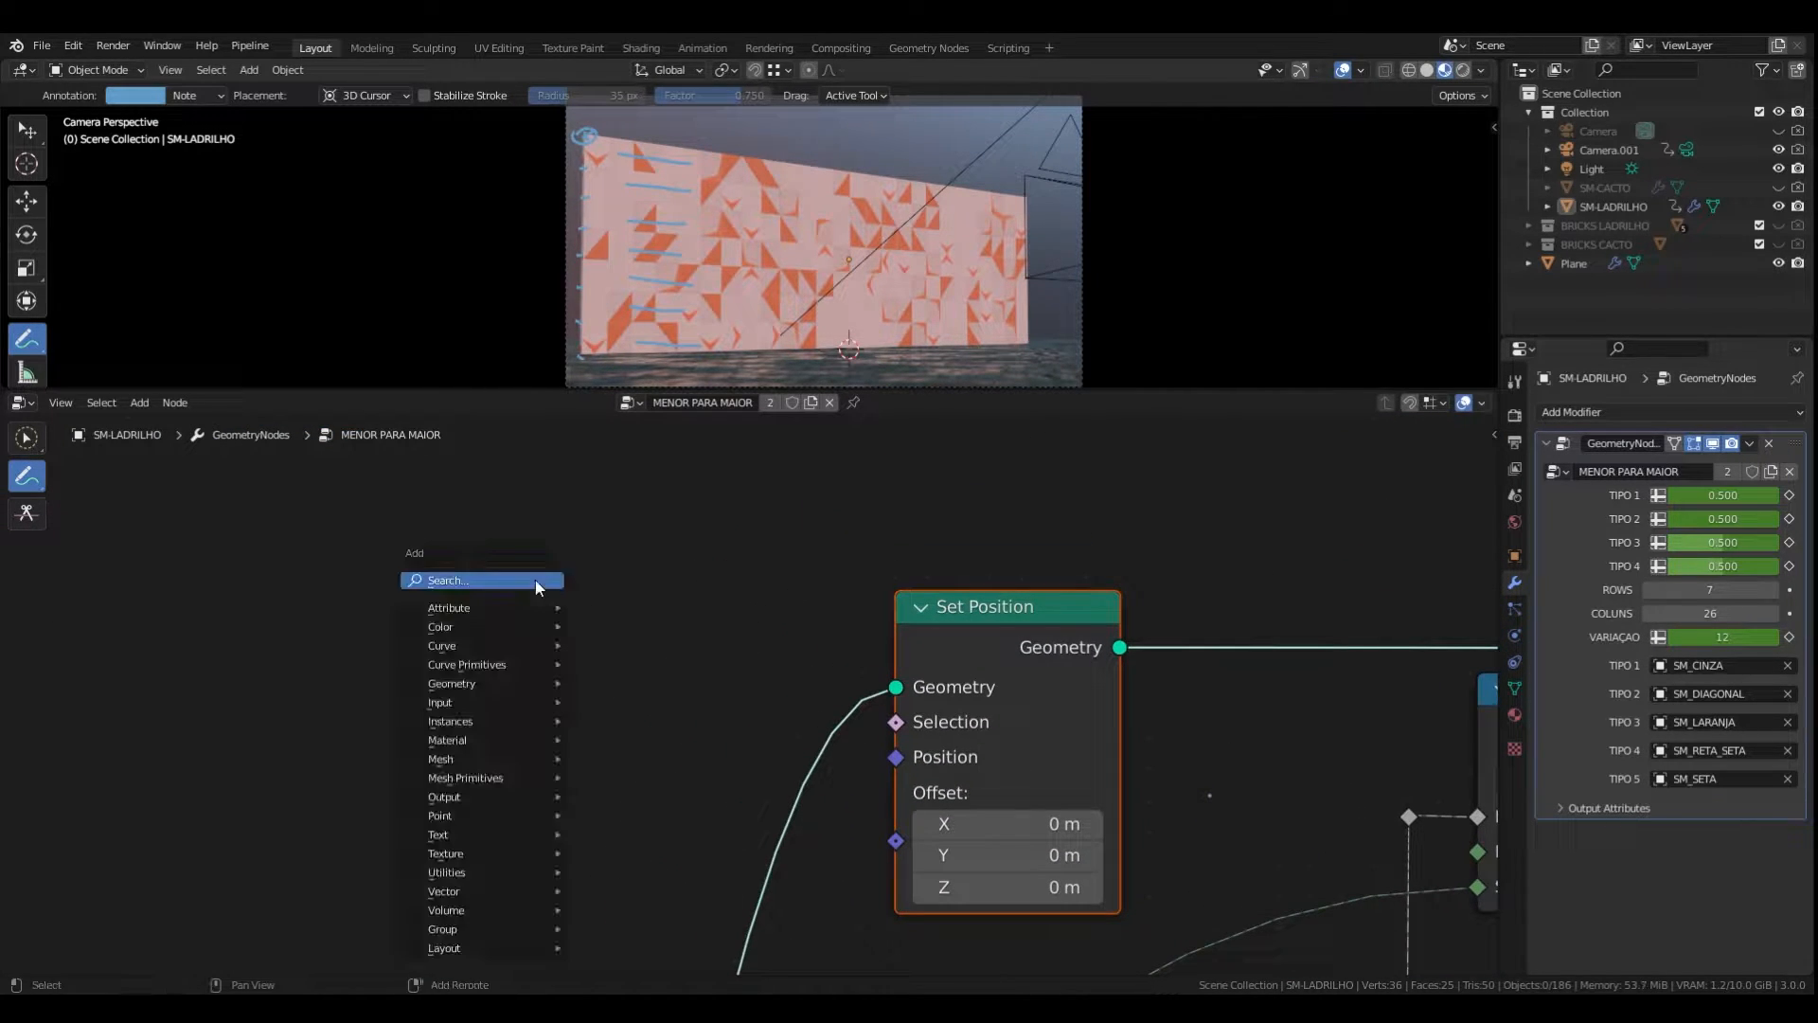
left_click(536, 580)
type("set")
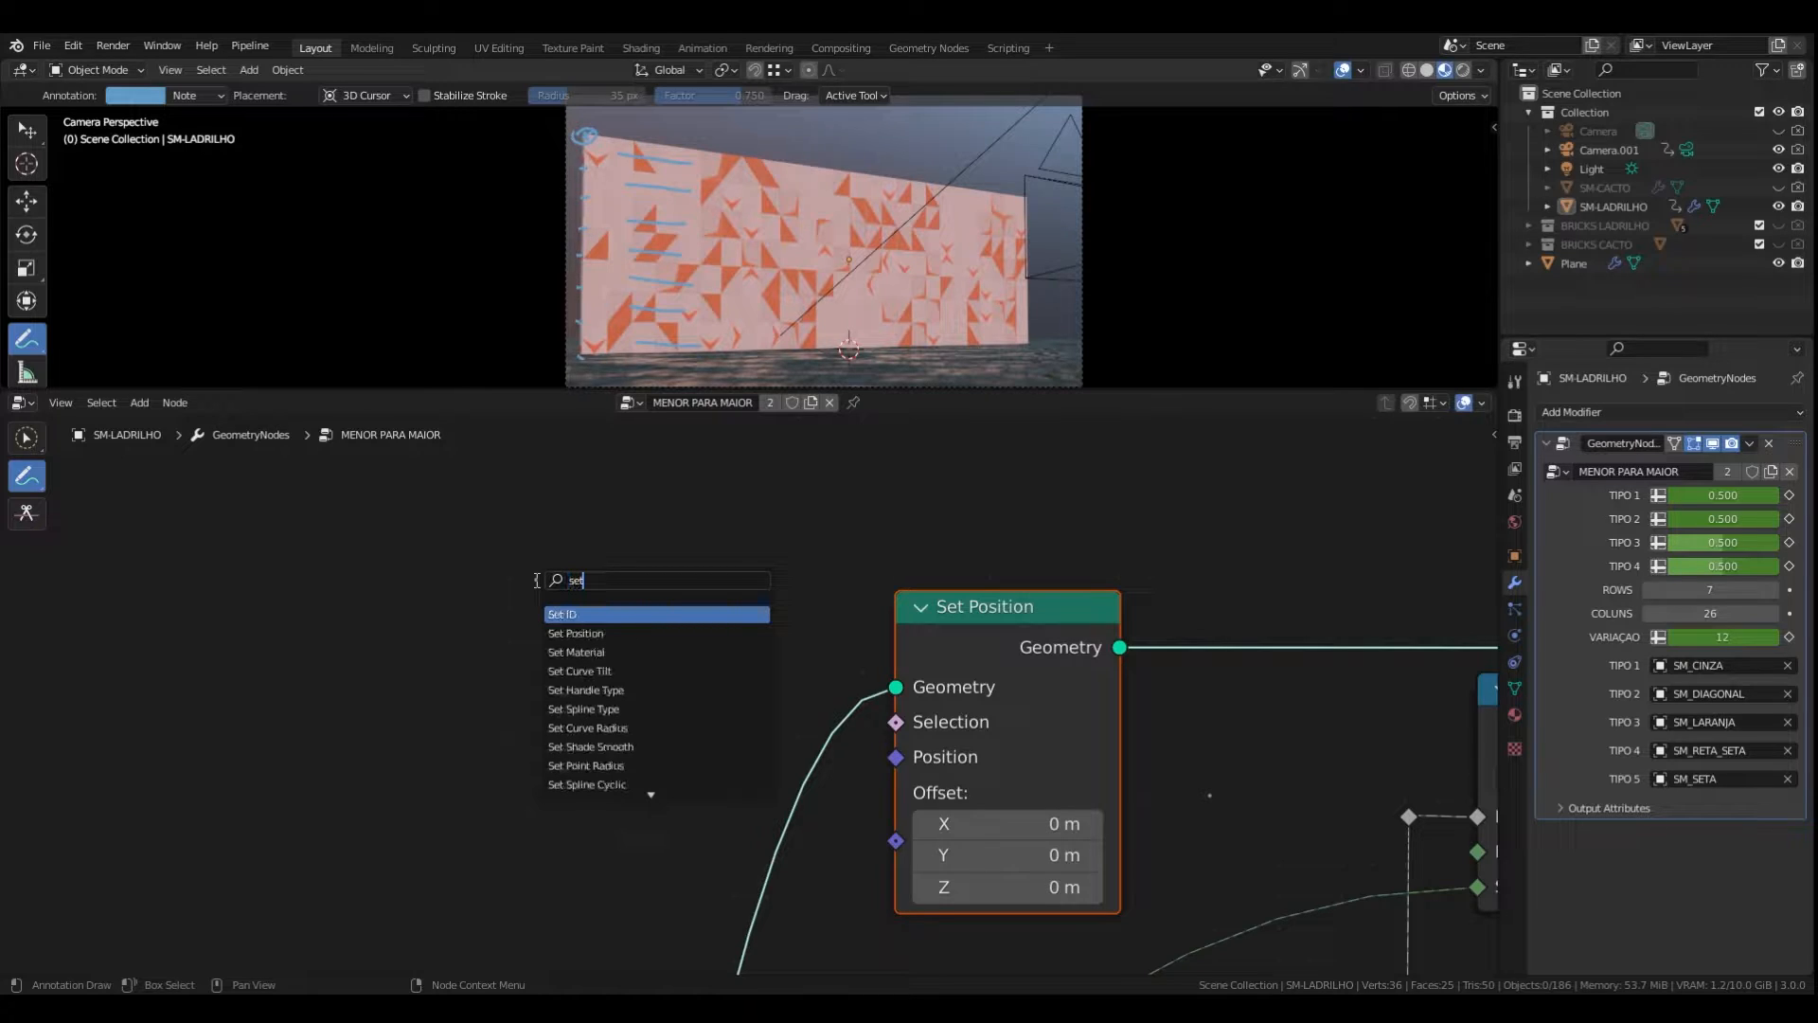
key("Down")
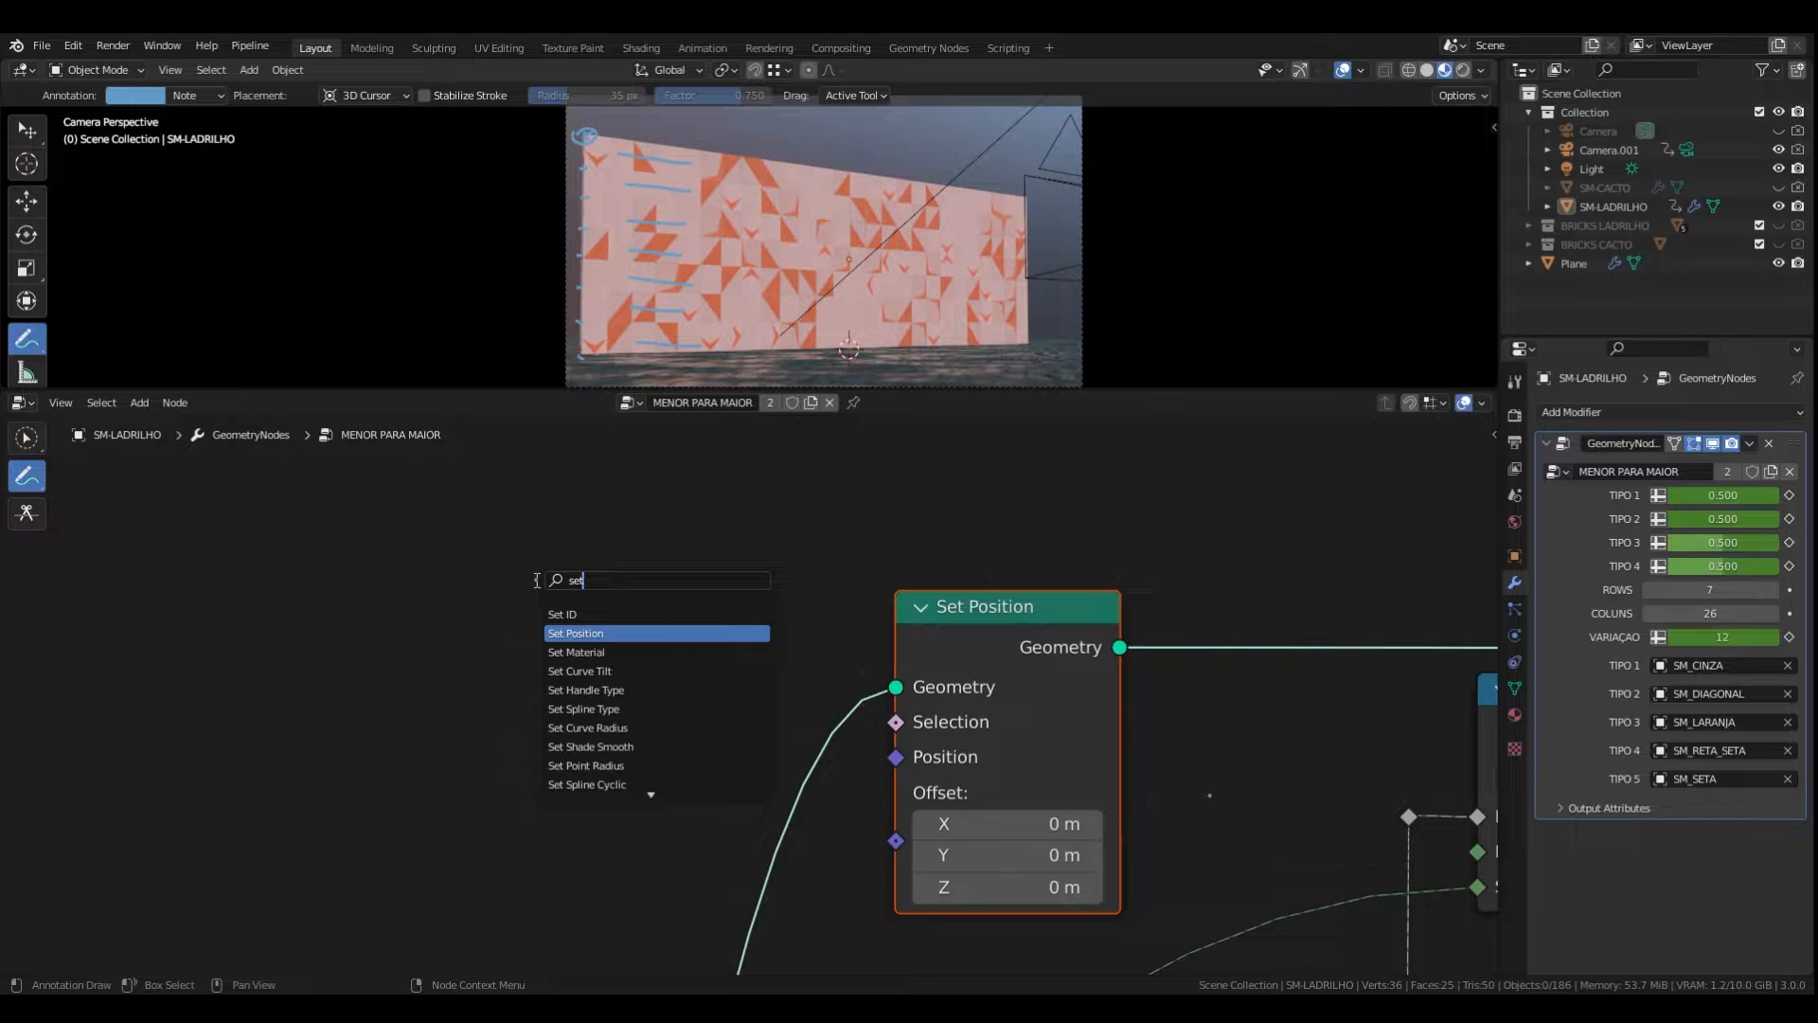
key("Return")
left_click(435, 516)
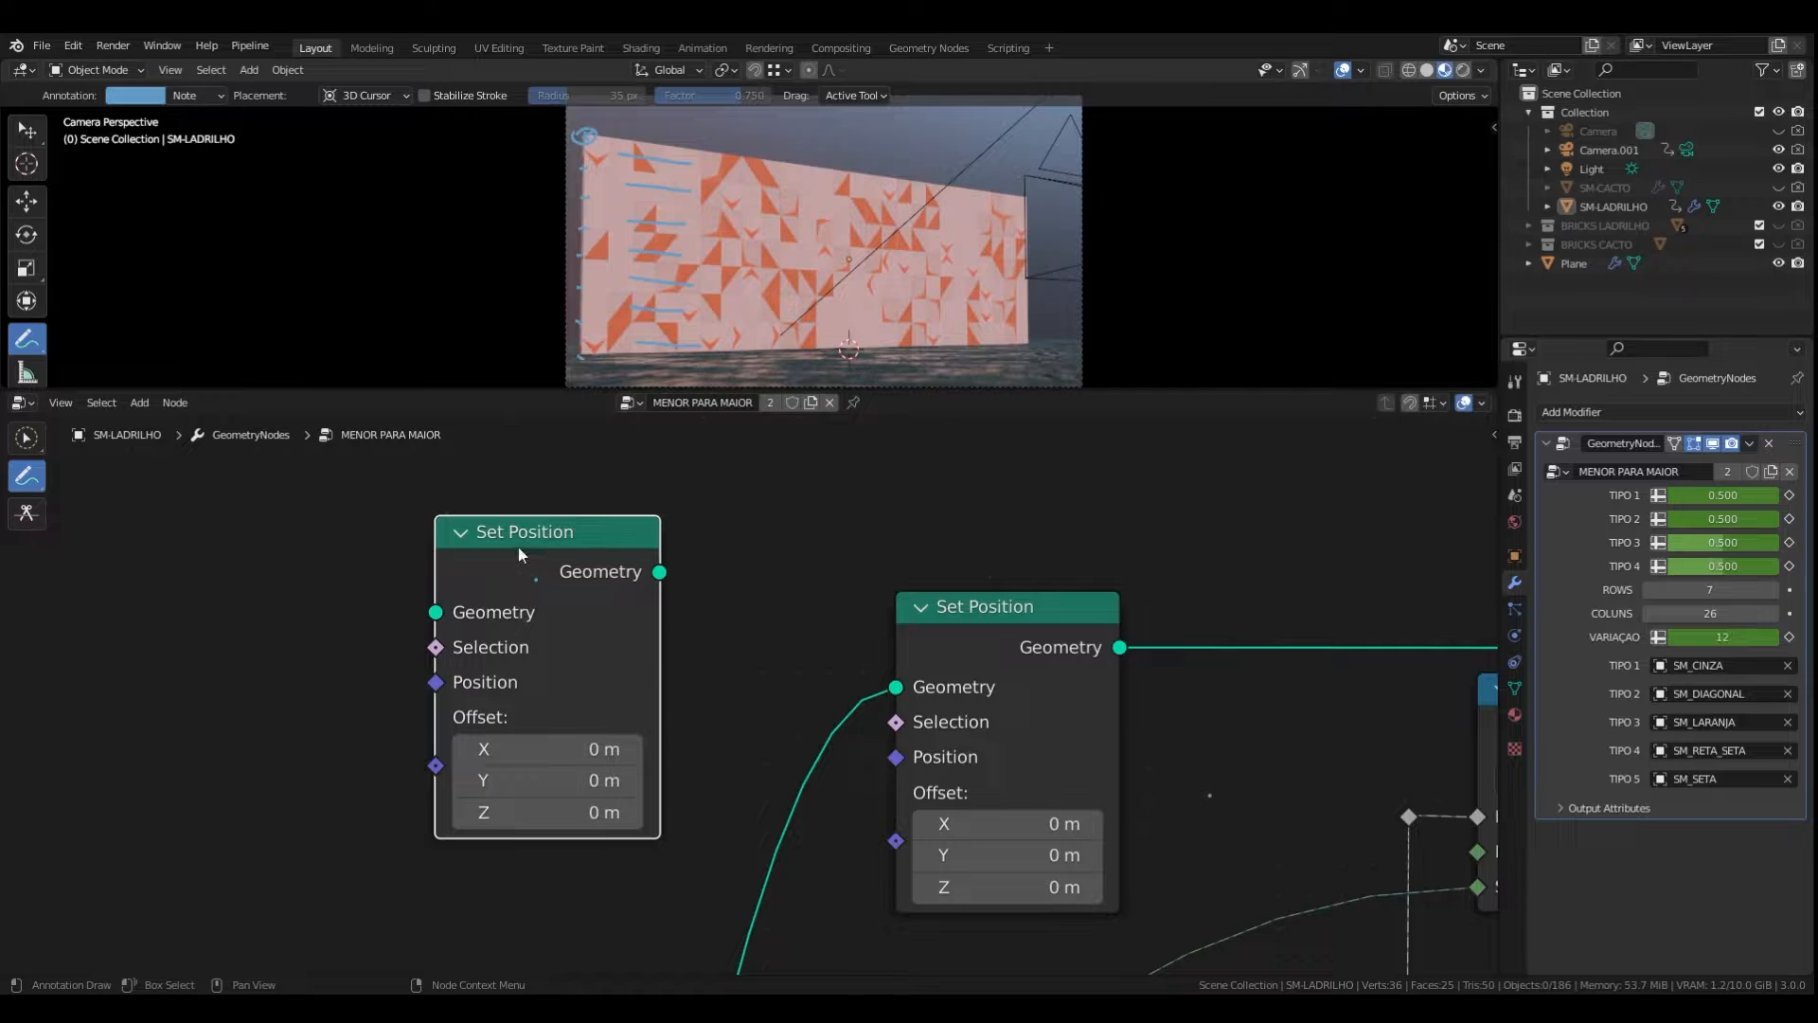
- Remove the unconnected Set Position demonstration node from the tree
left_click(26, 437)
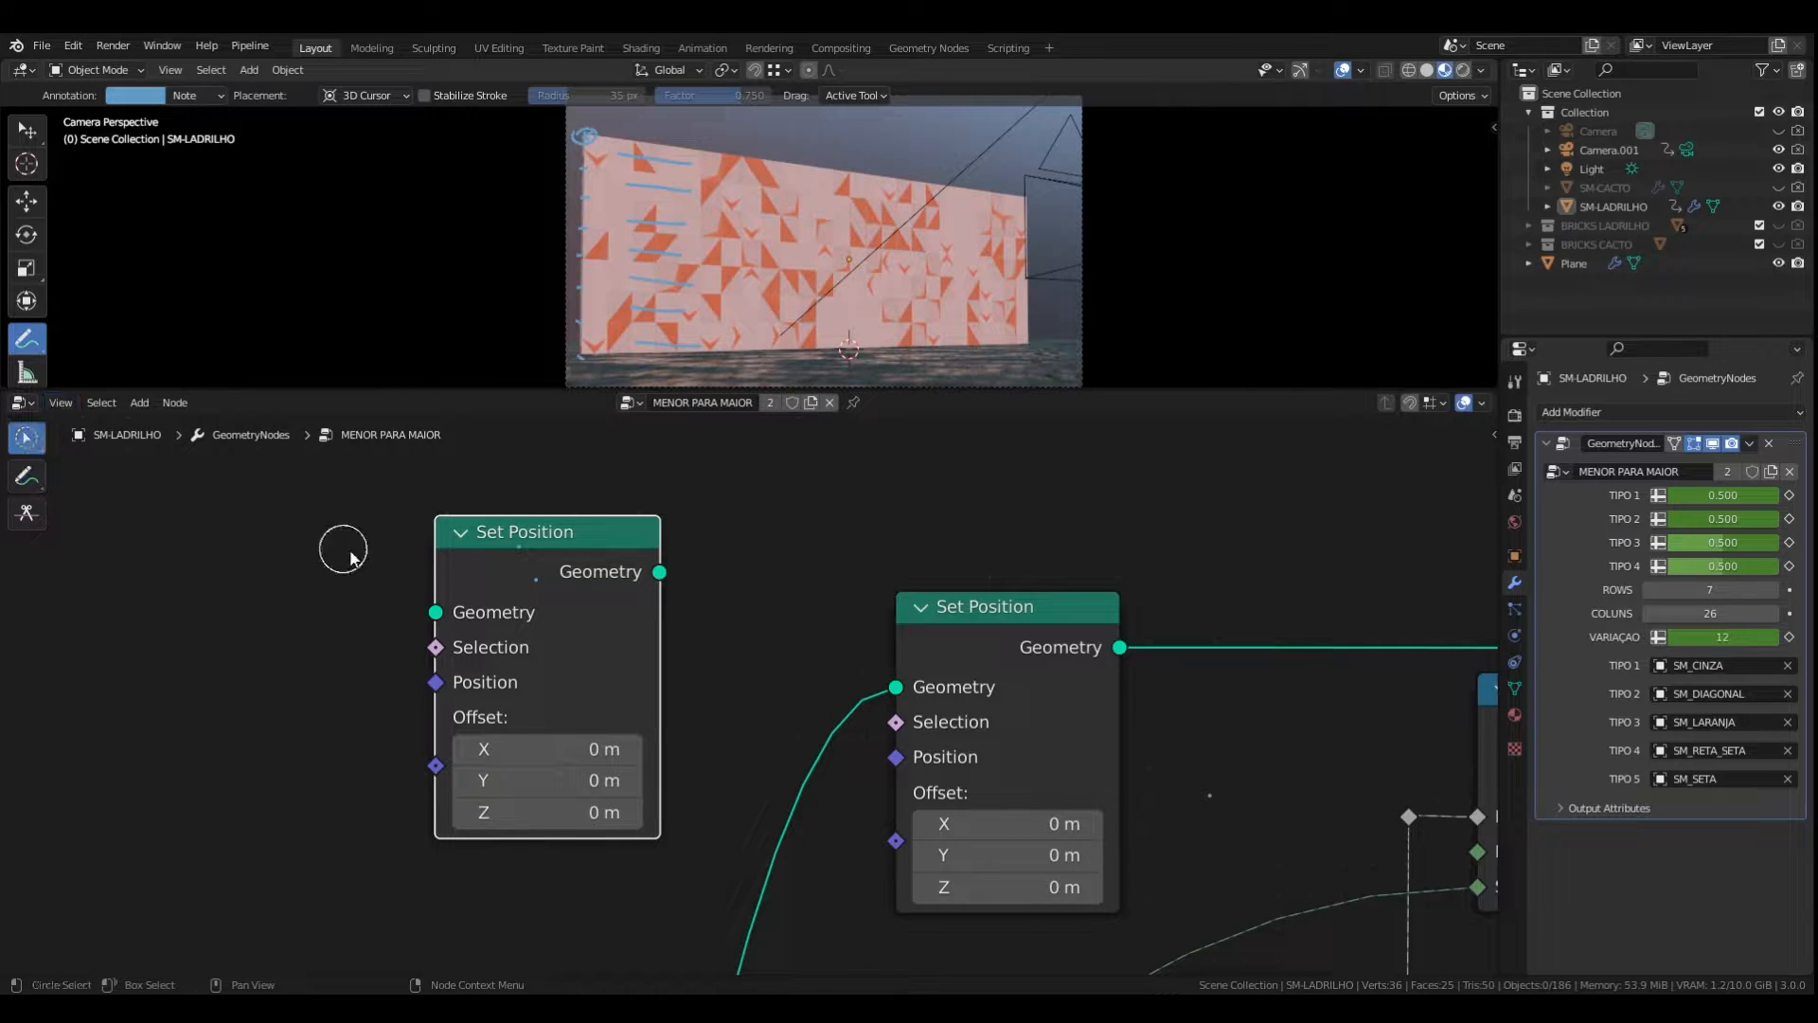
key("x")
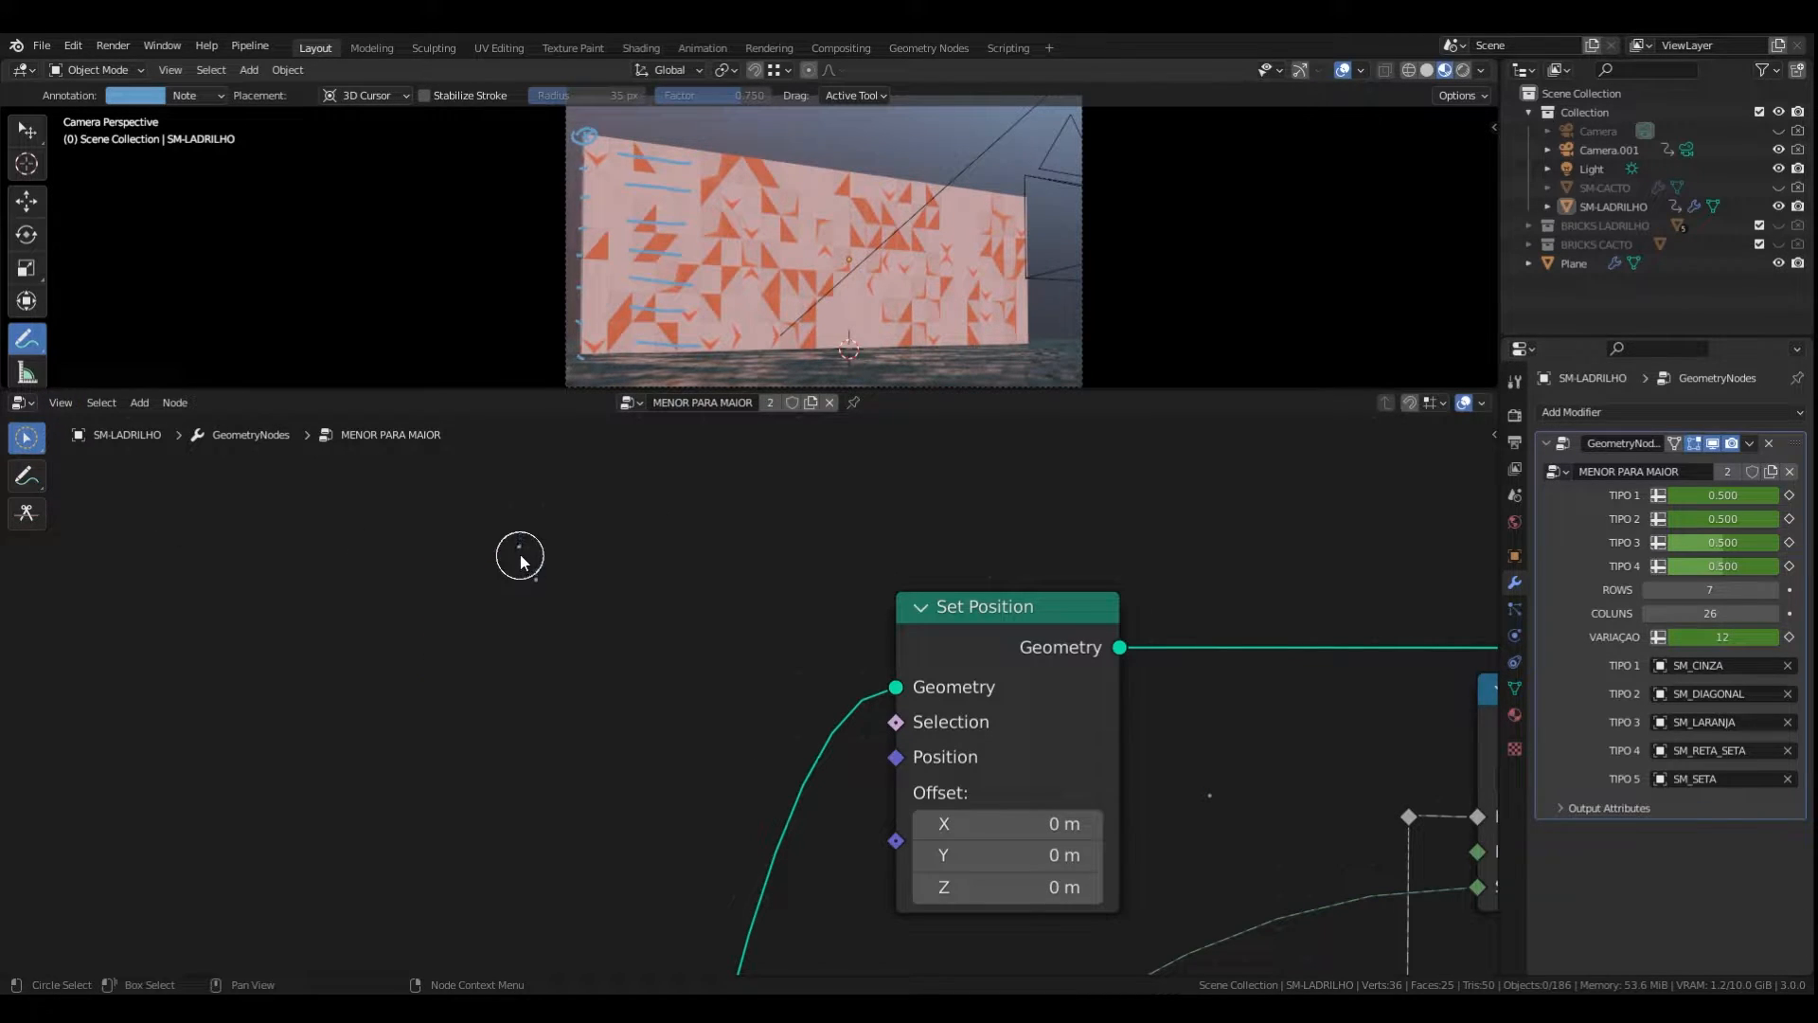
- Set the modifier's TIPO 1 to 0.670, TIPO 2 to 0.000, TIPO 3 to 0.937 and TIPO 4 to 0.744
scroll(771, 692, "down", 5)
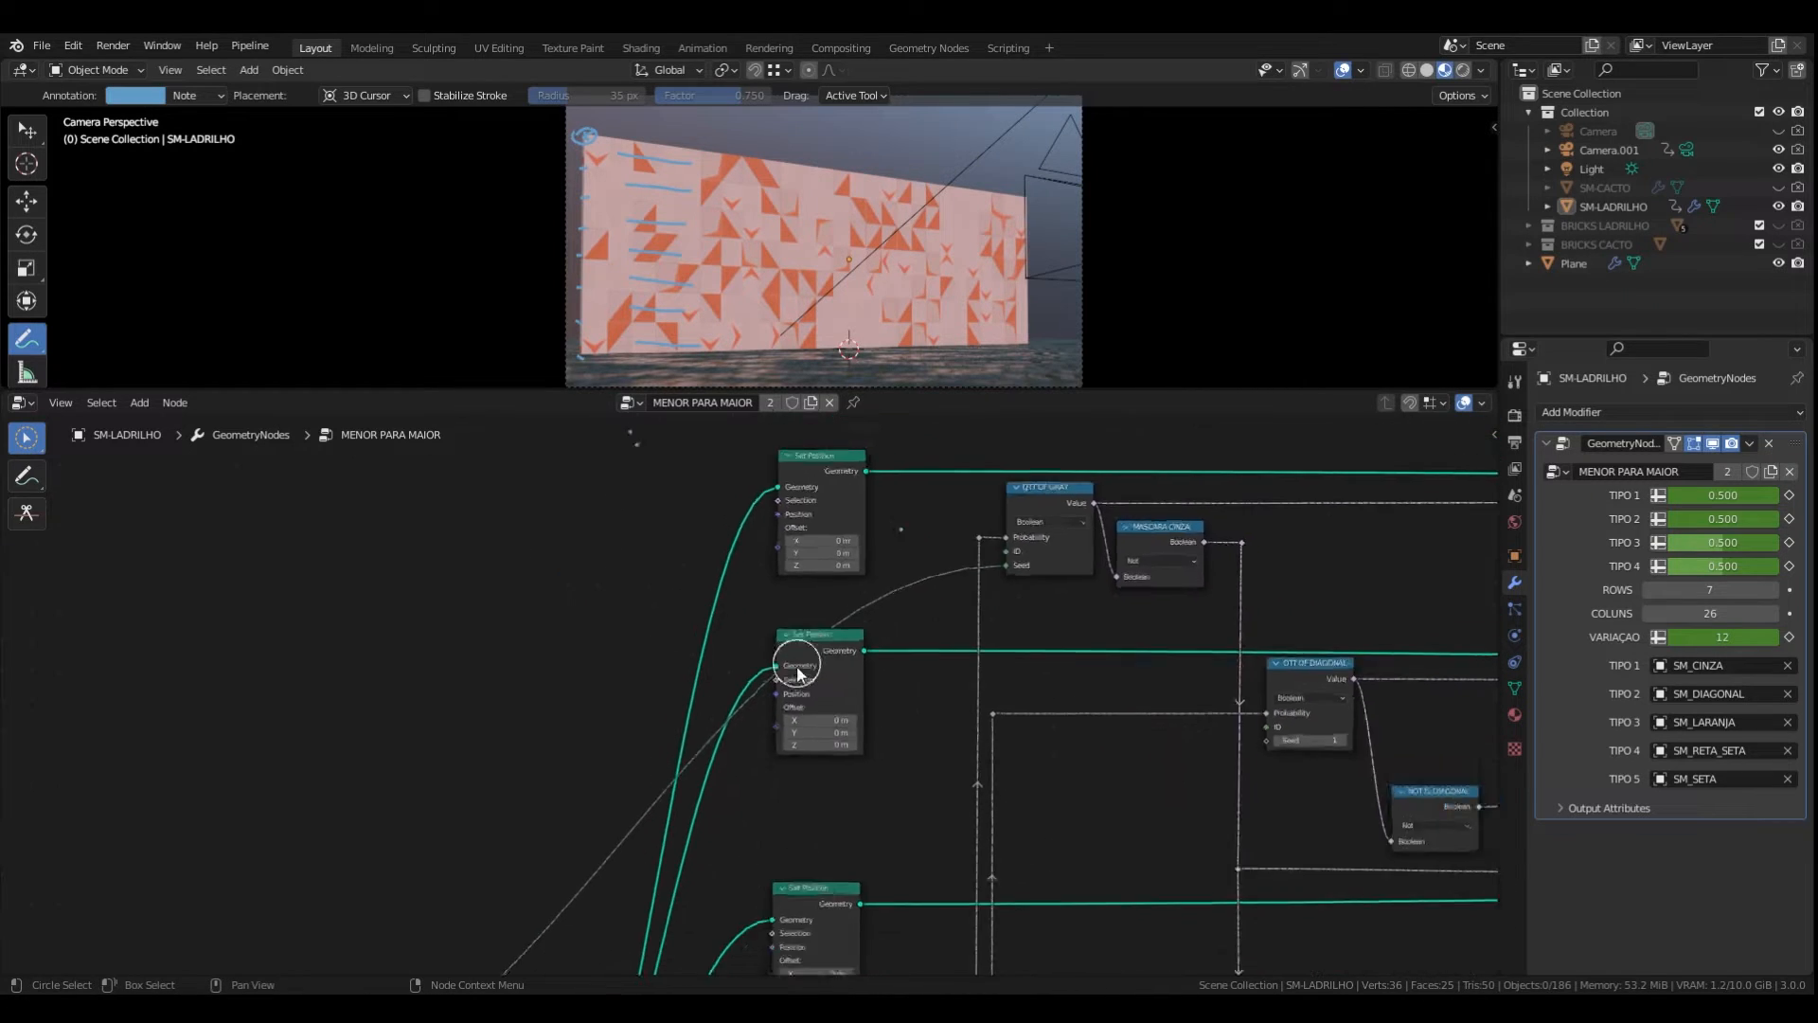
scroll(730, 812, "up", 5)
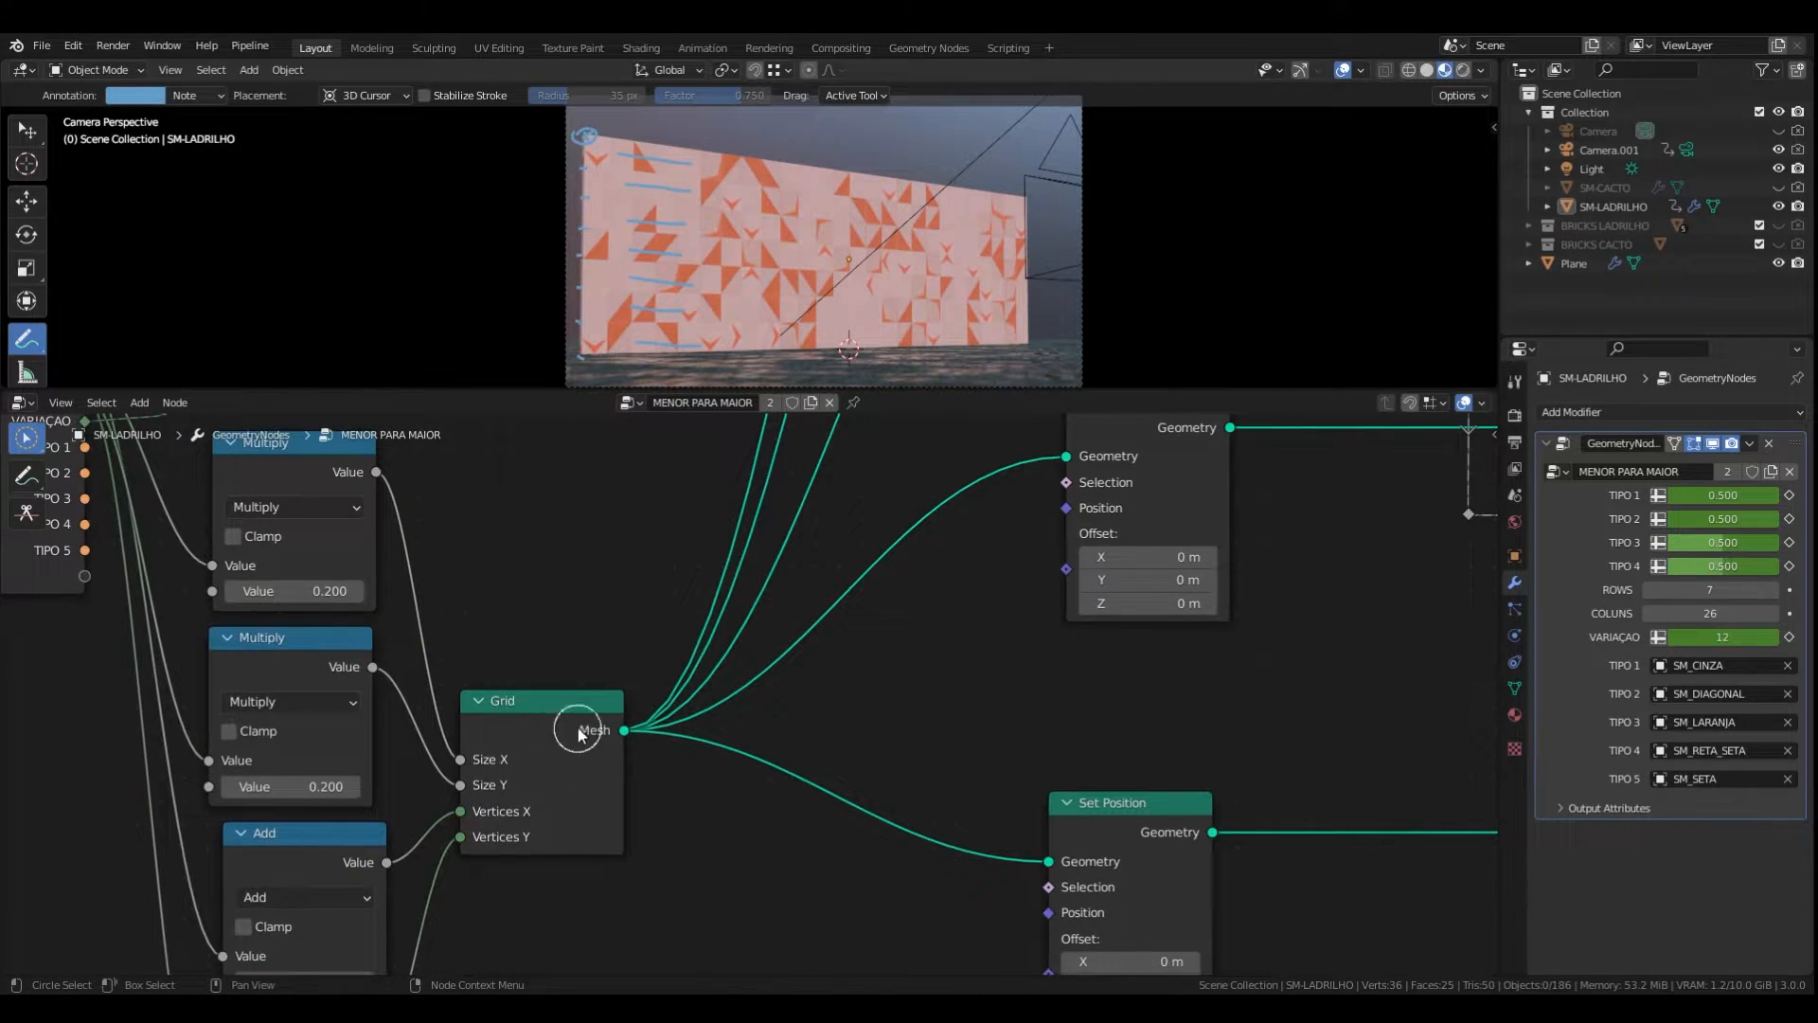
scroll(580, 734, "down", 6)
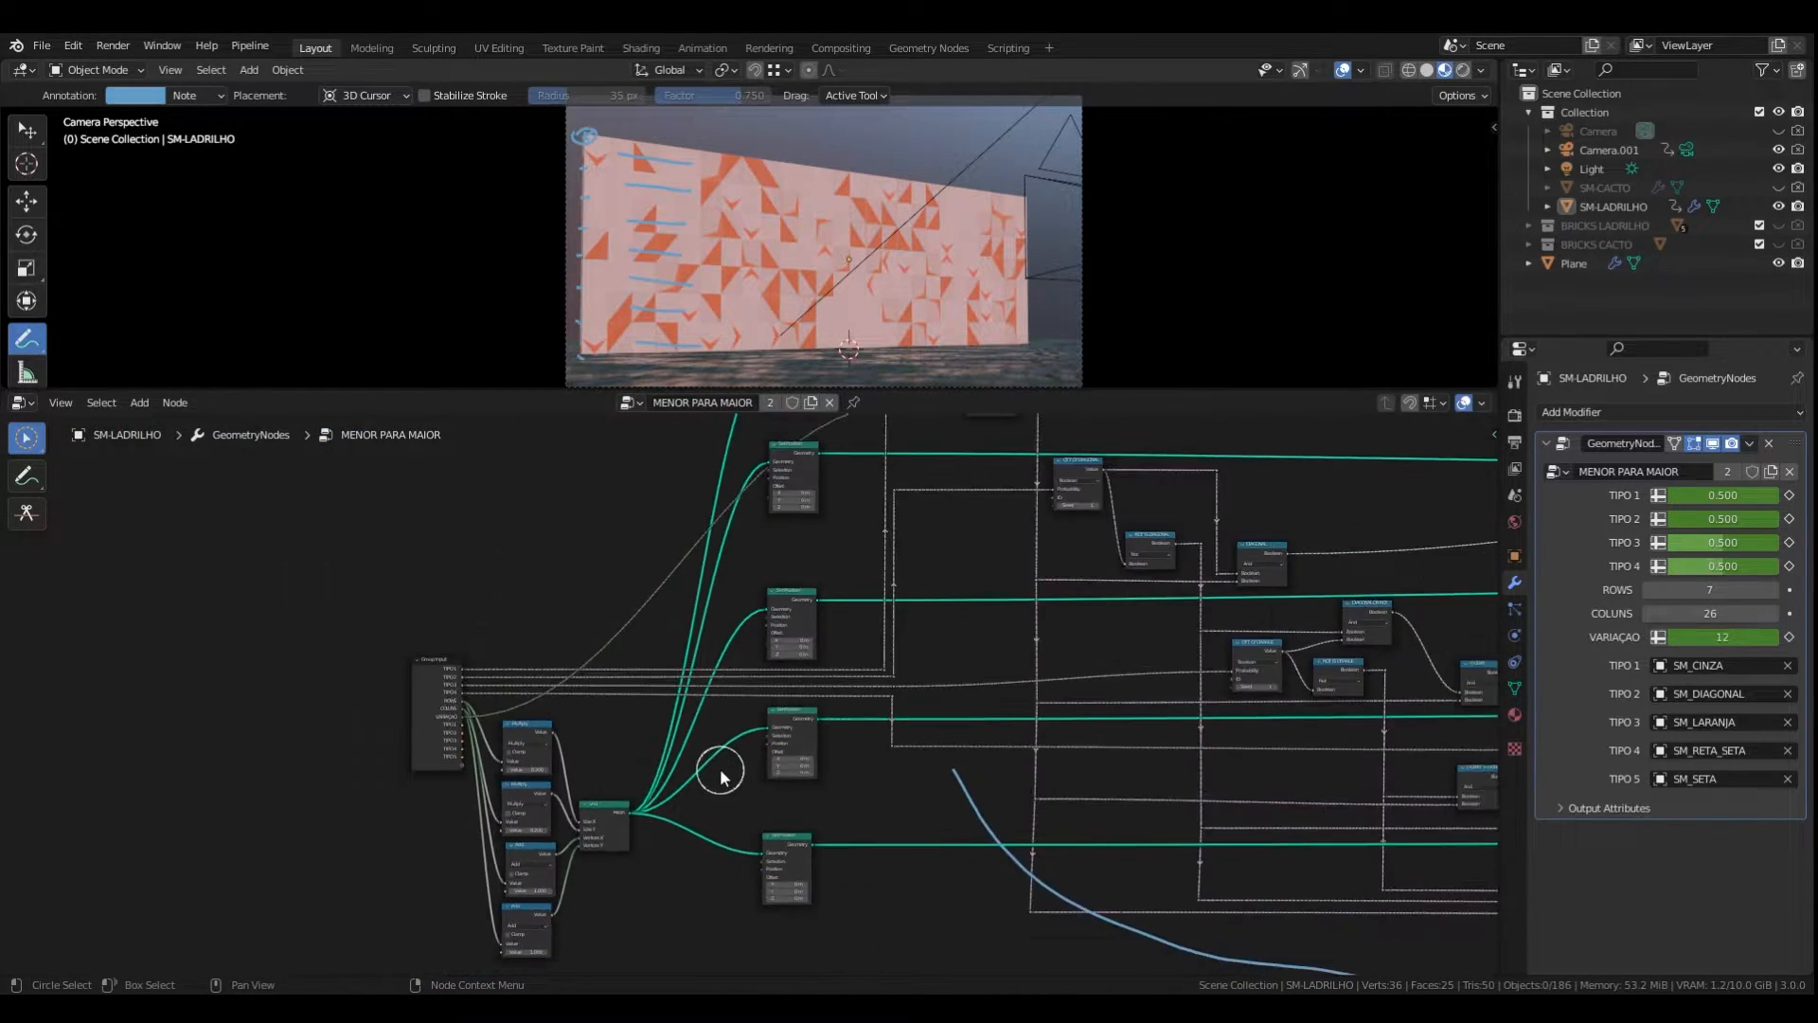
scroll(720, 769, "down", 3)
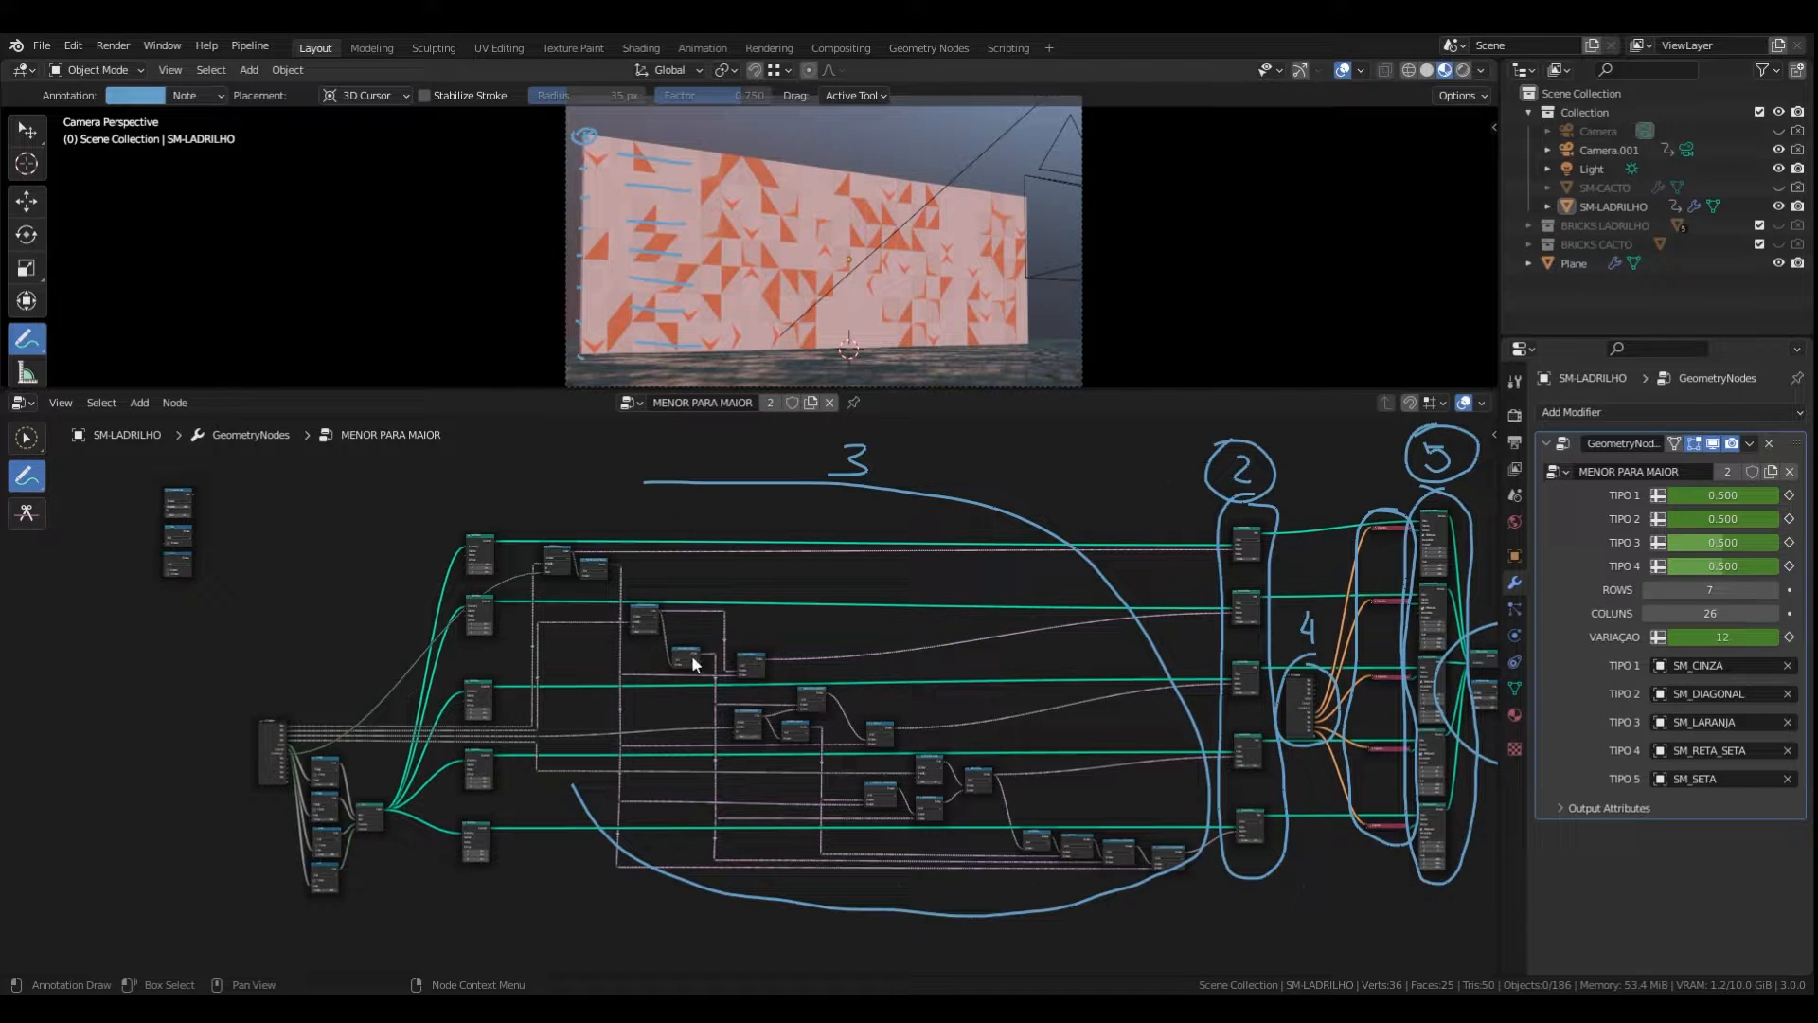
scroll(672, 644, "up", 4)
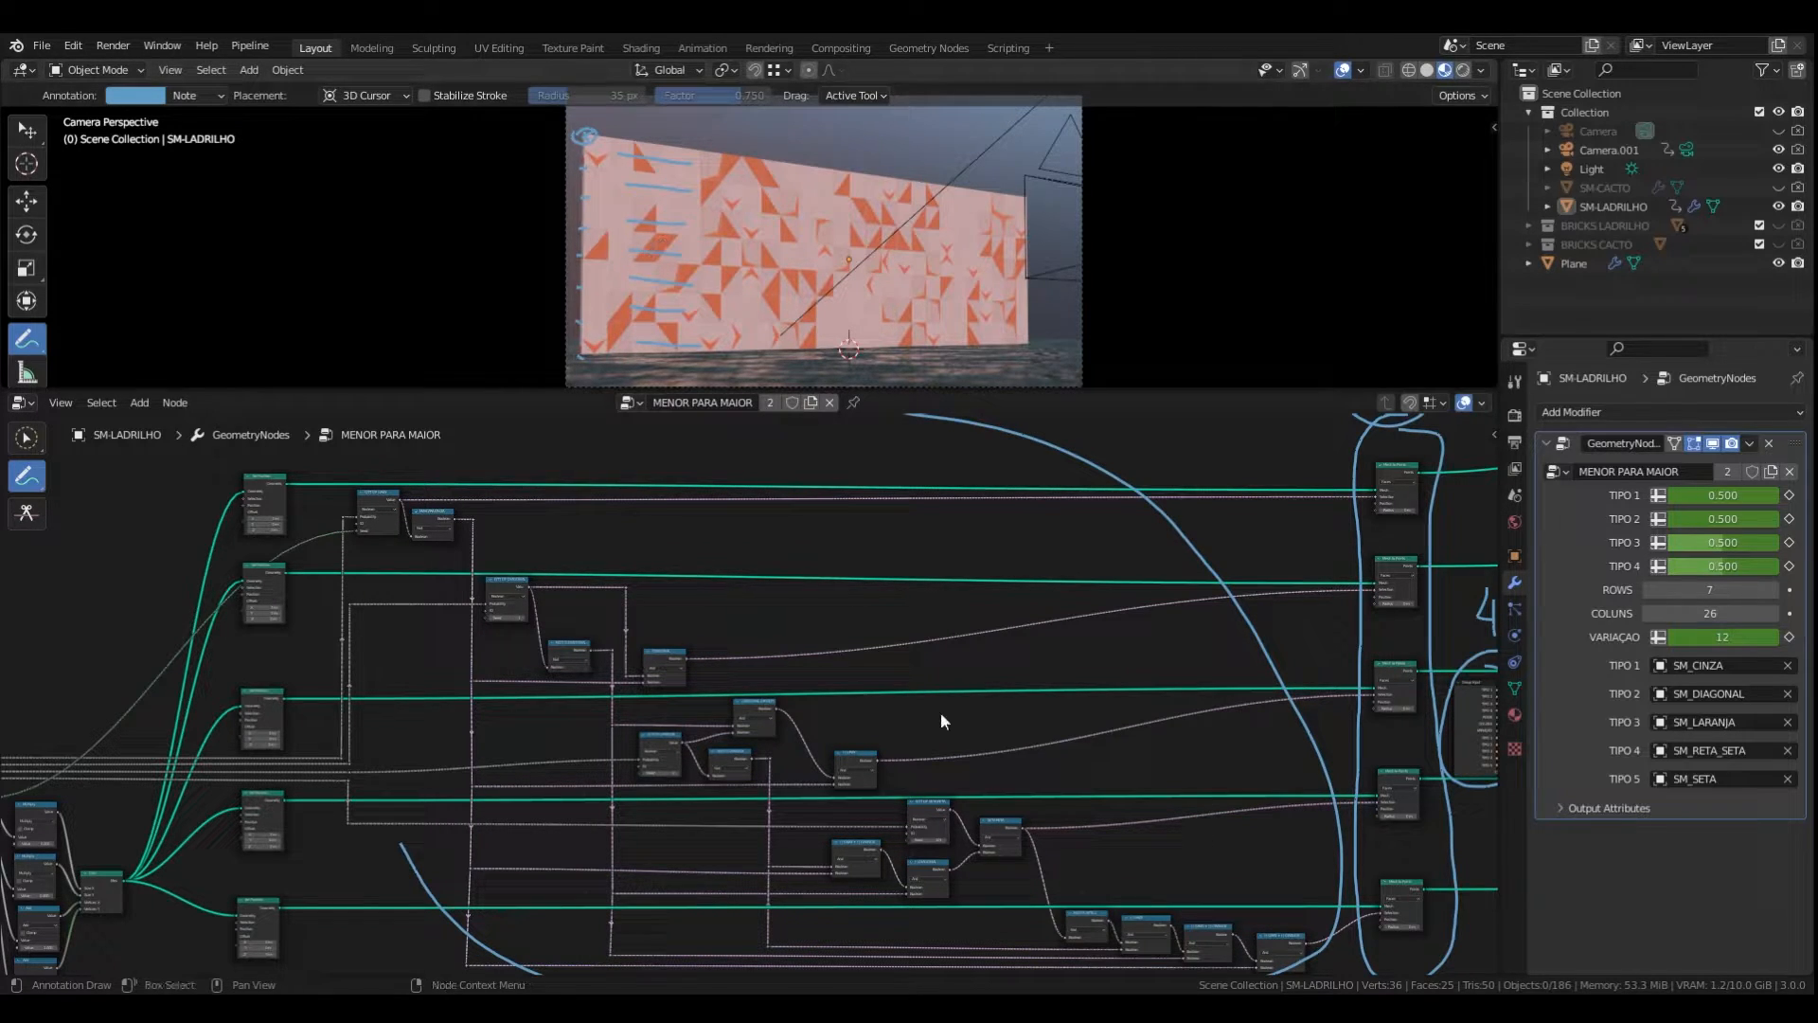
left_click_drag(1748, 565, 1737, 496)
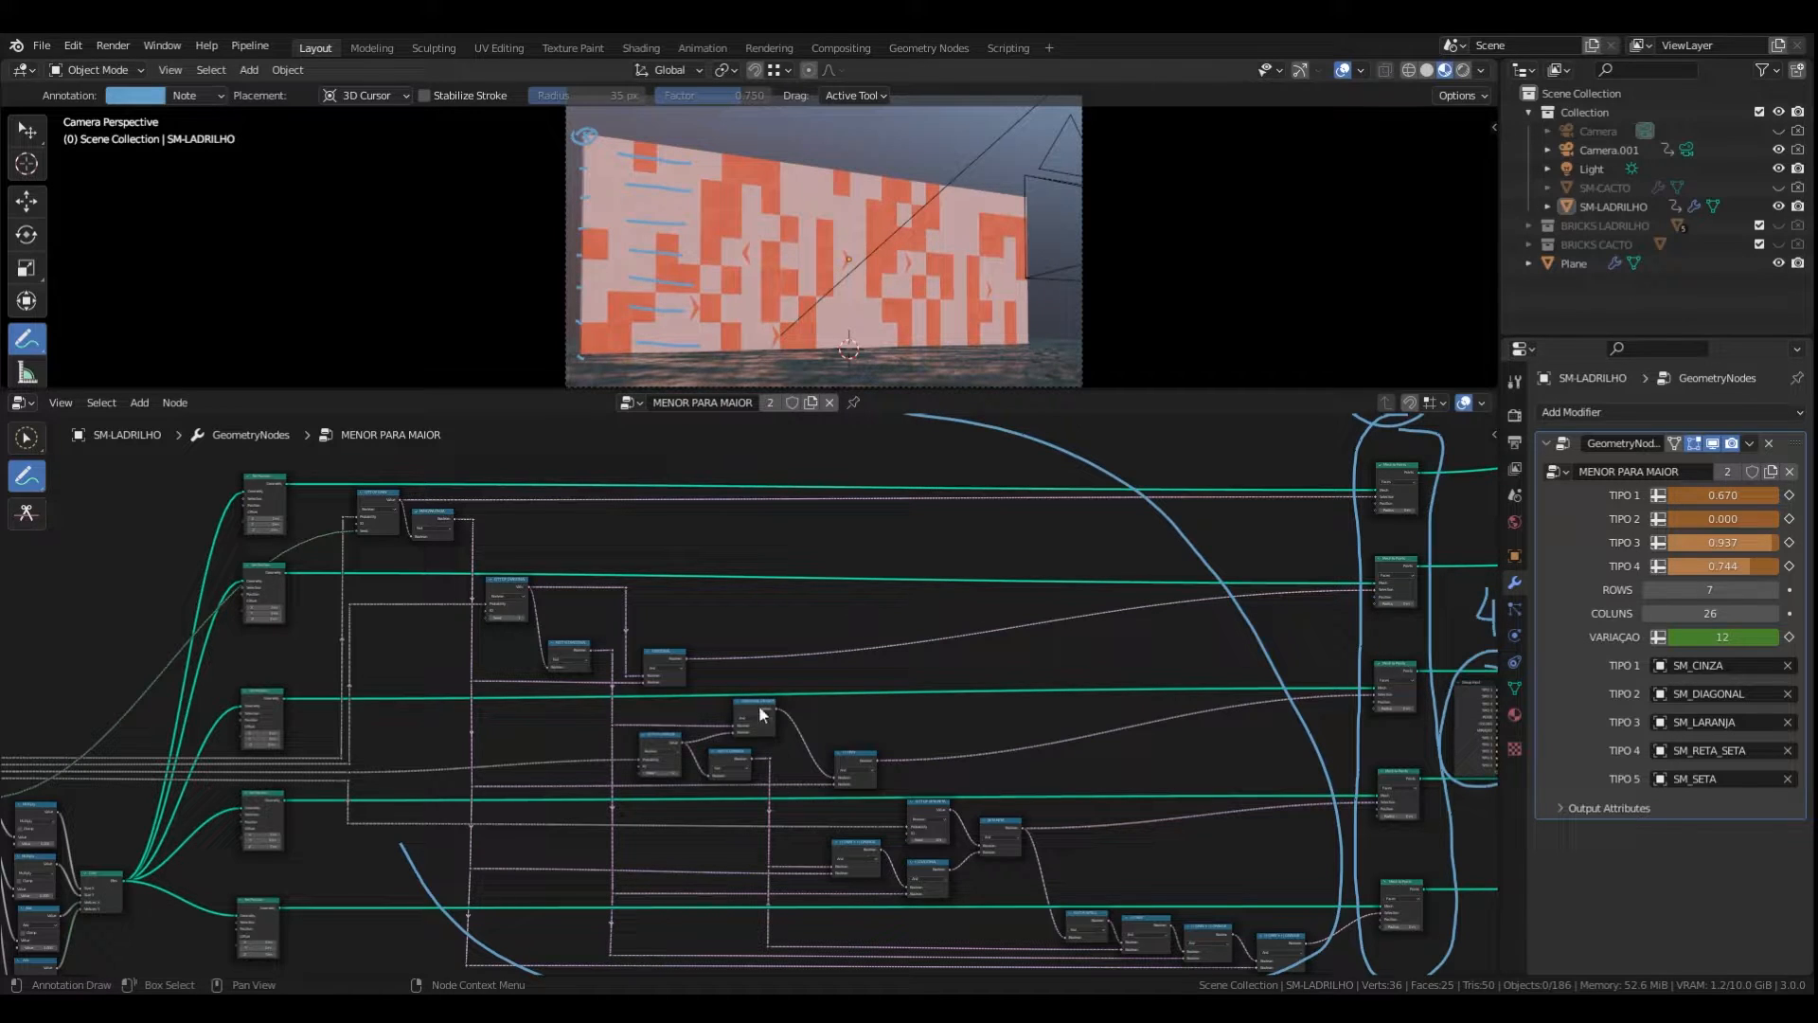
- Examine the annotated section 3 of the tree, focusing on the QTT OF GRAY and MASCARA CINZA nodes and their links
scroll(519, 639, "down", 2)
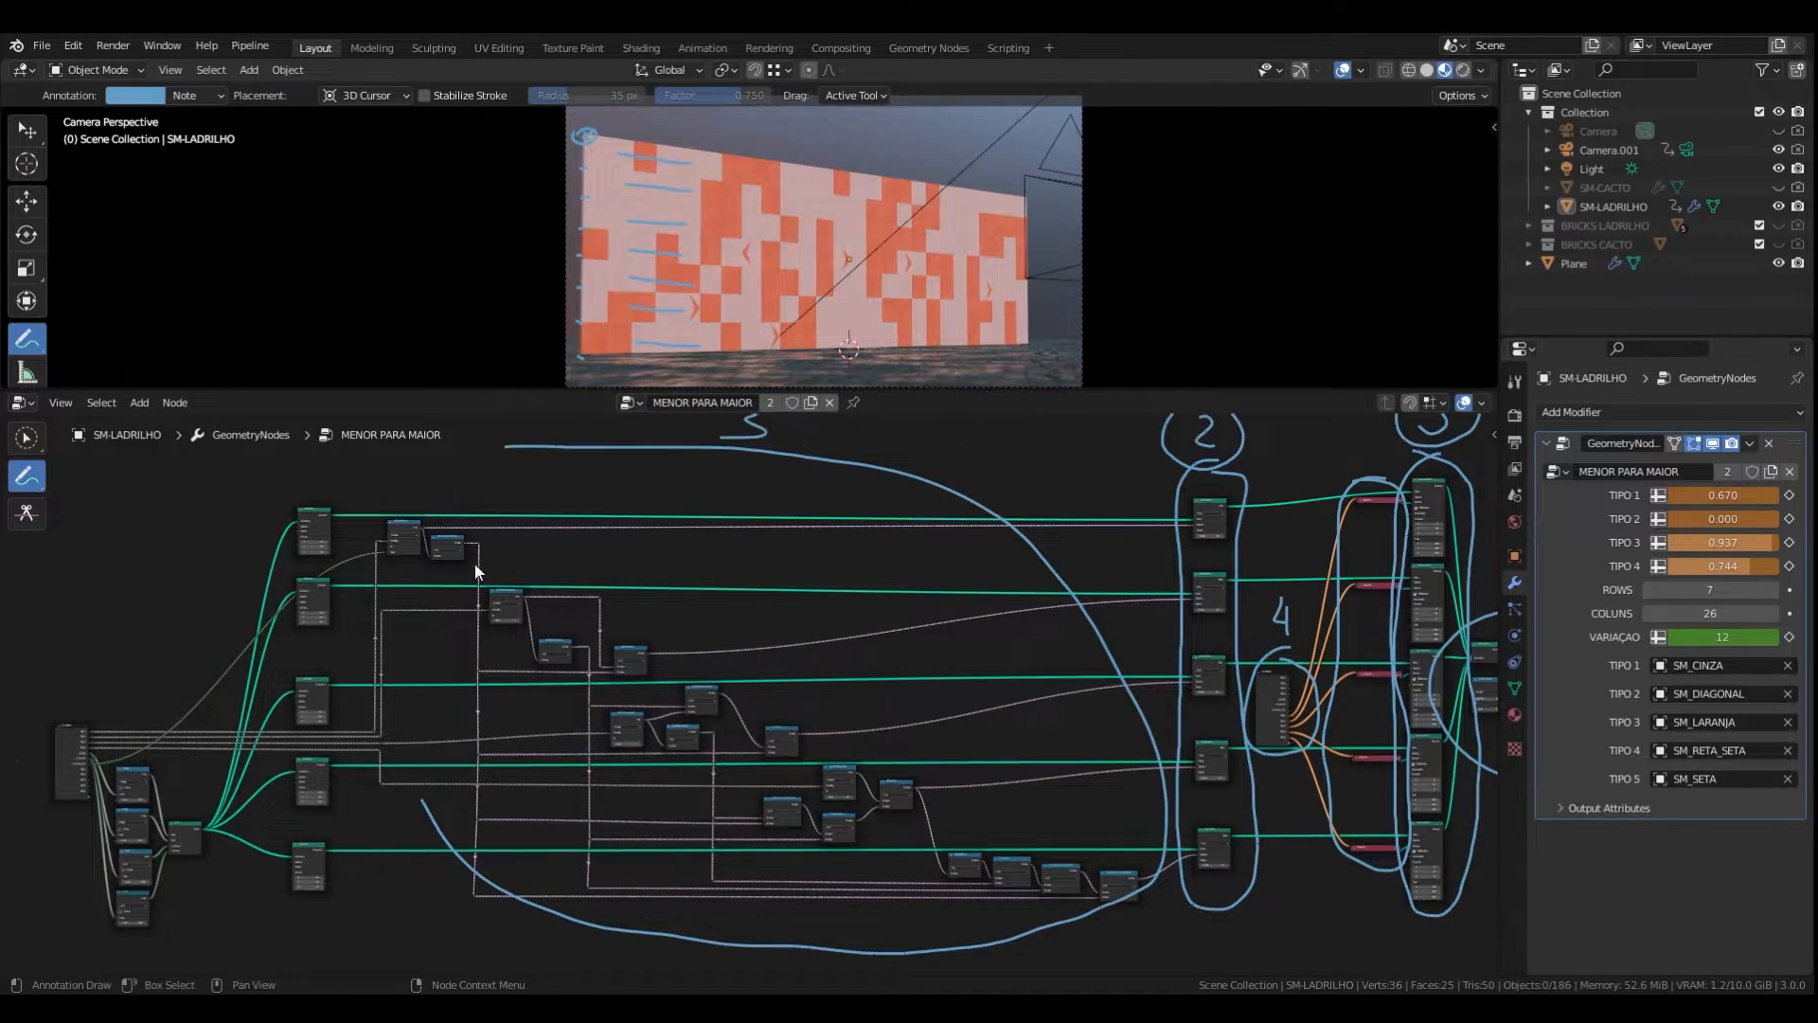
scroll(481, 589, "up", 1)
middle_click_drag(634, 627, 657, 707)
scroll(732, 540, "down", 3)
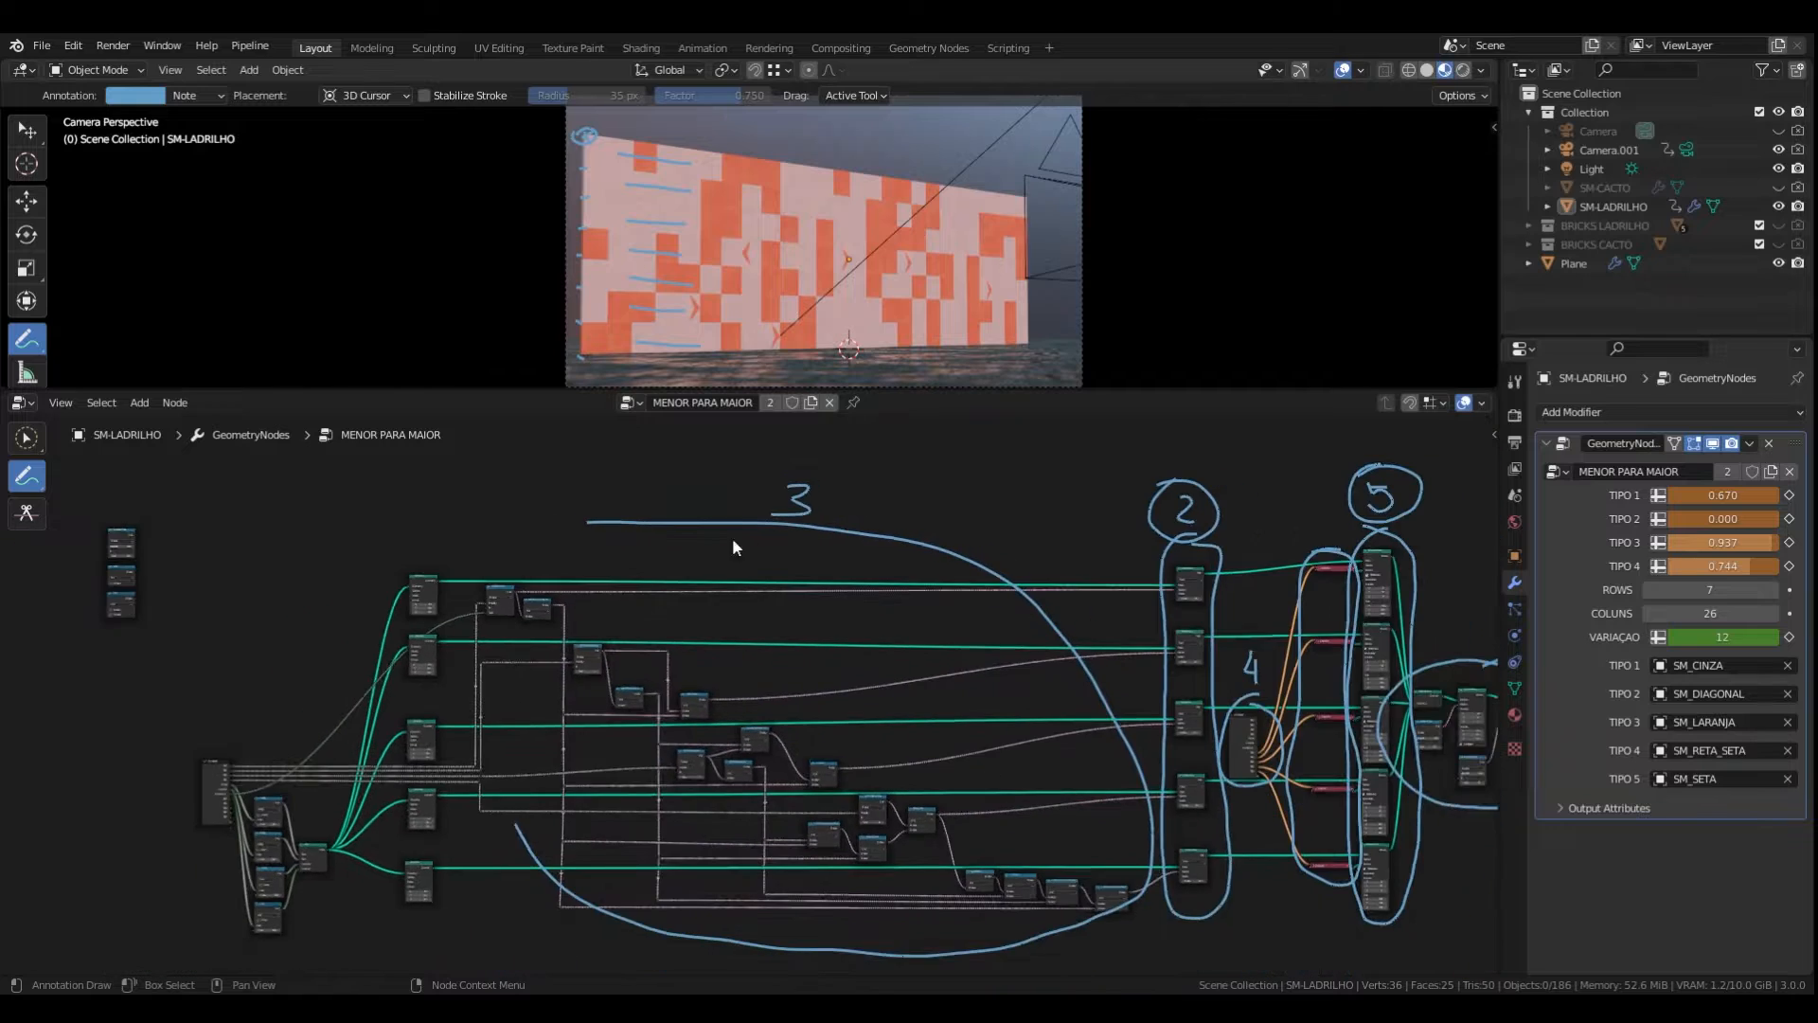
scroll(496, 653, "up", 5)
middle_click_drag(496, 576, 870, 616)
scroll(1023, 661, "up", 4)
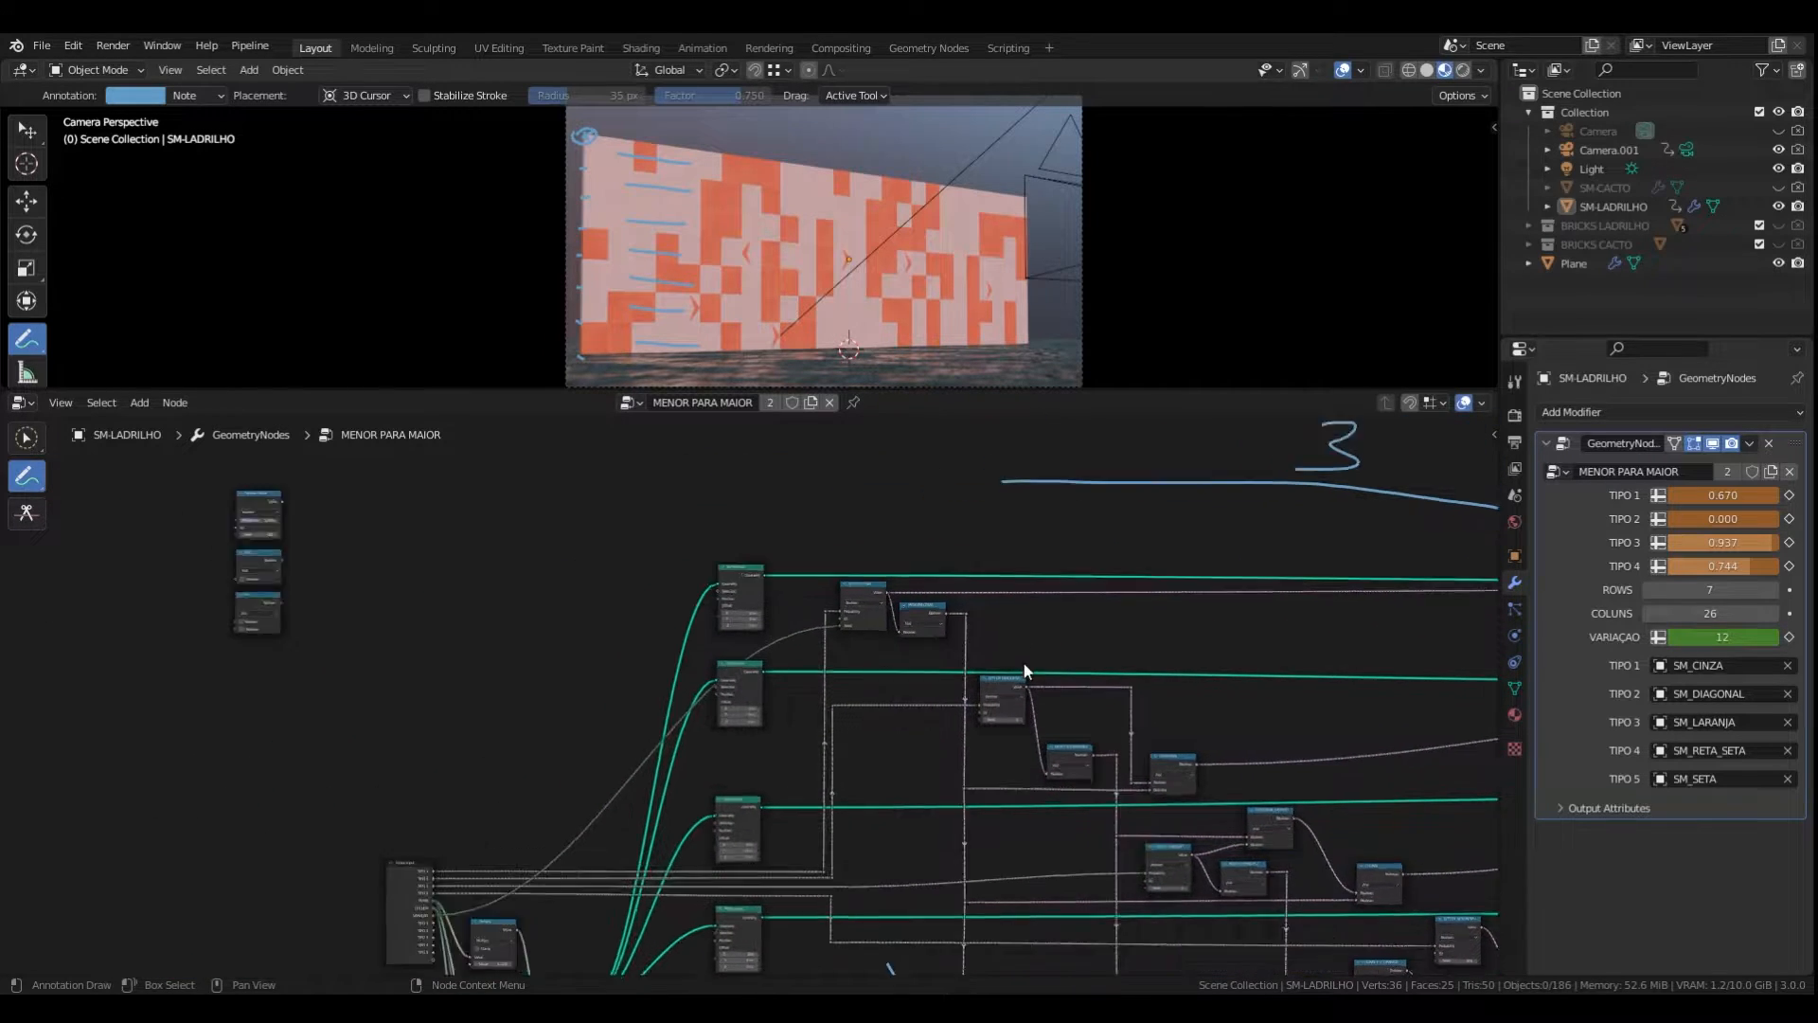
scroll(879, 619, "up", 9)
scroll(697, 637, "down", 1)
scroll(822, 588, "up", 3)
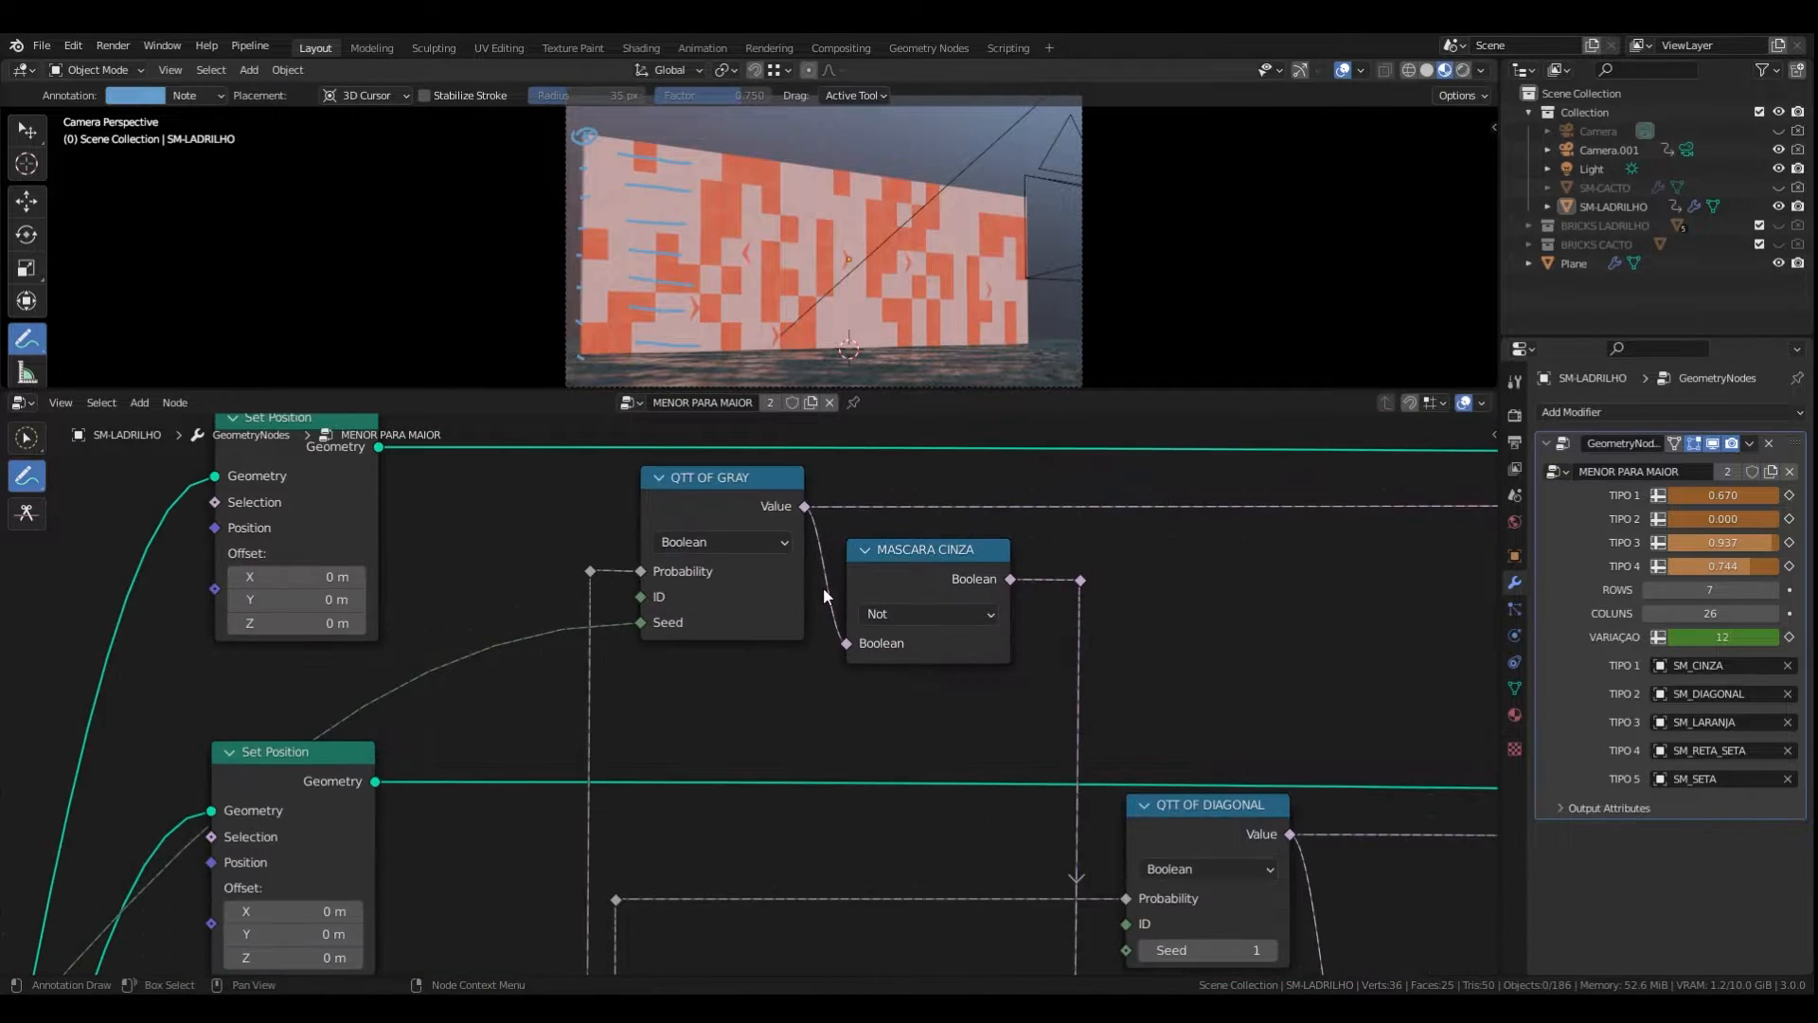
scroll(816, 613, "down", 3)
scroll(782, 579, "up", 6)
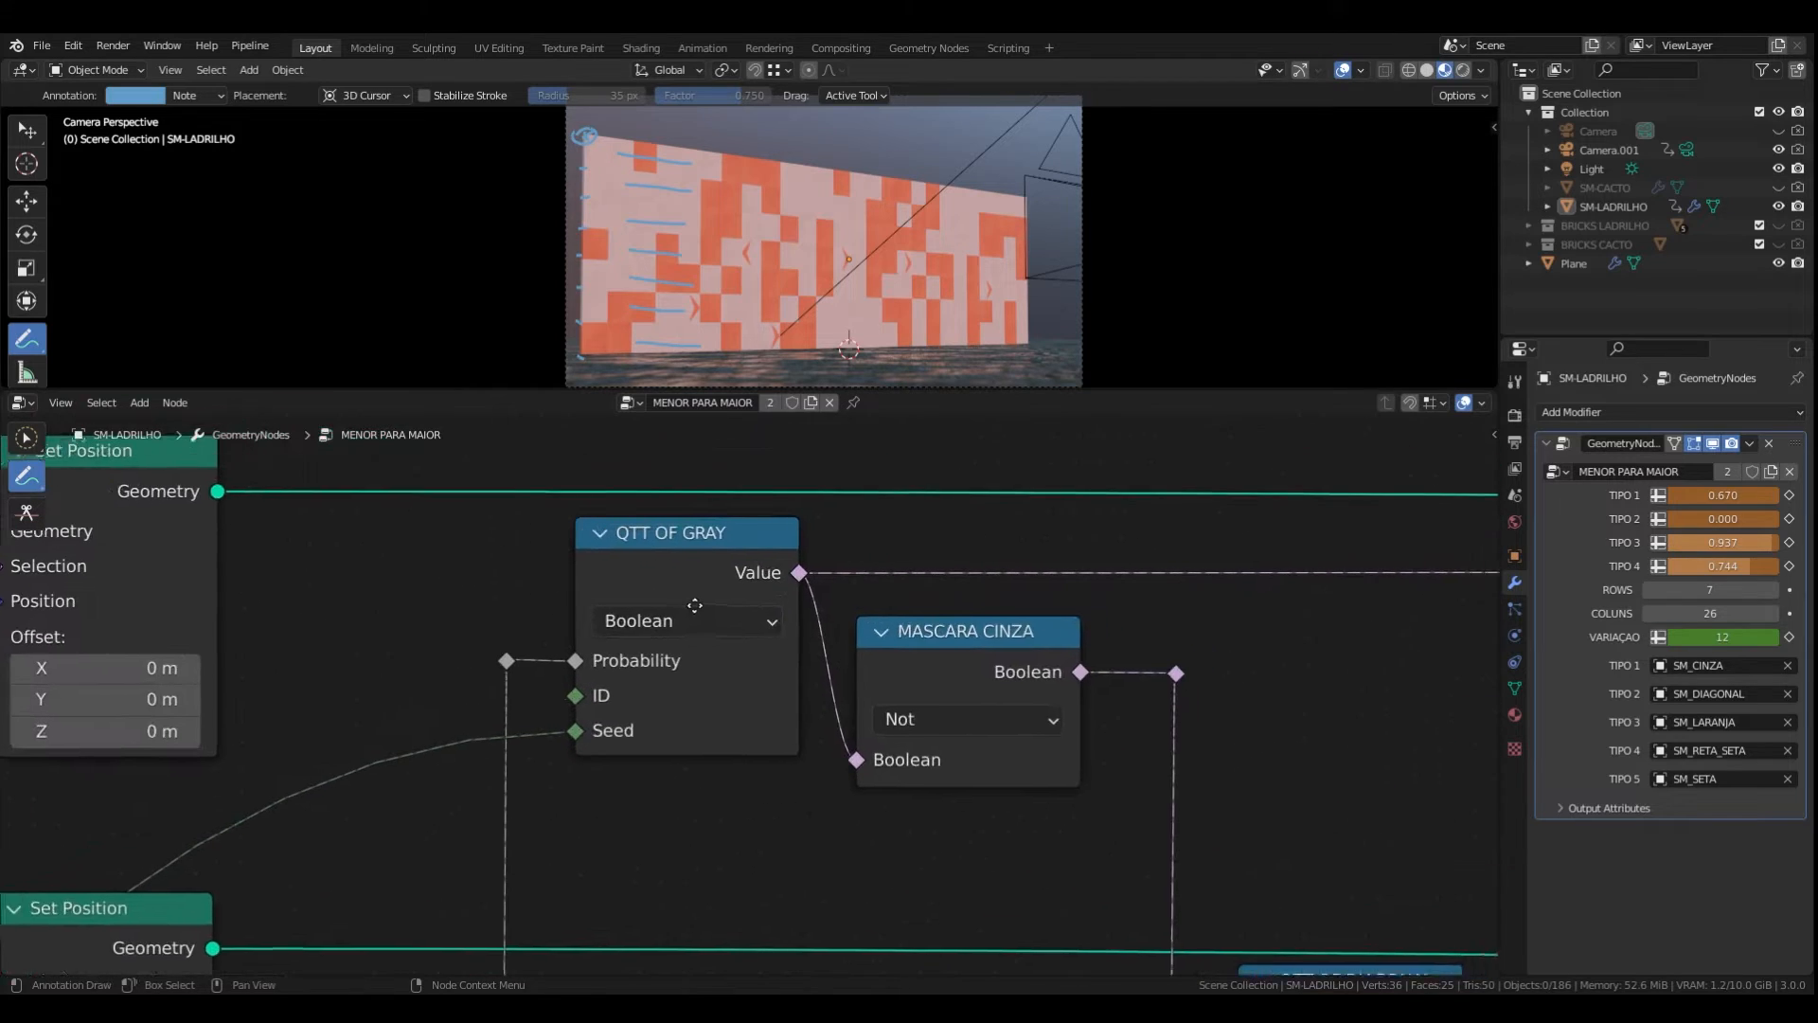
scroll(680, 565, "down", 2)
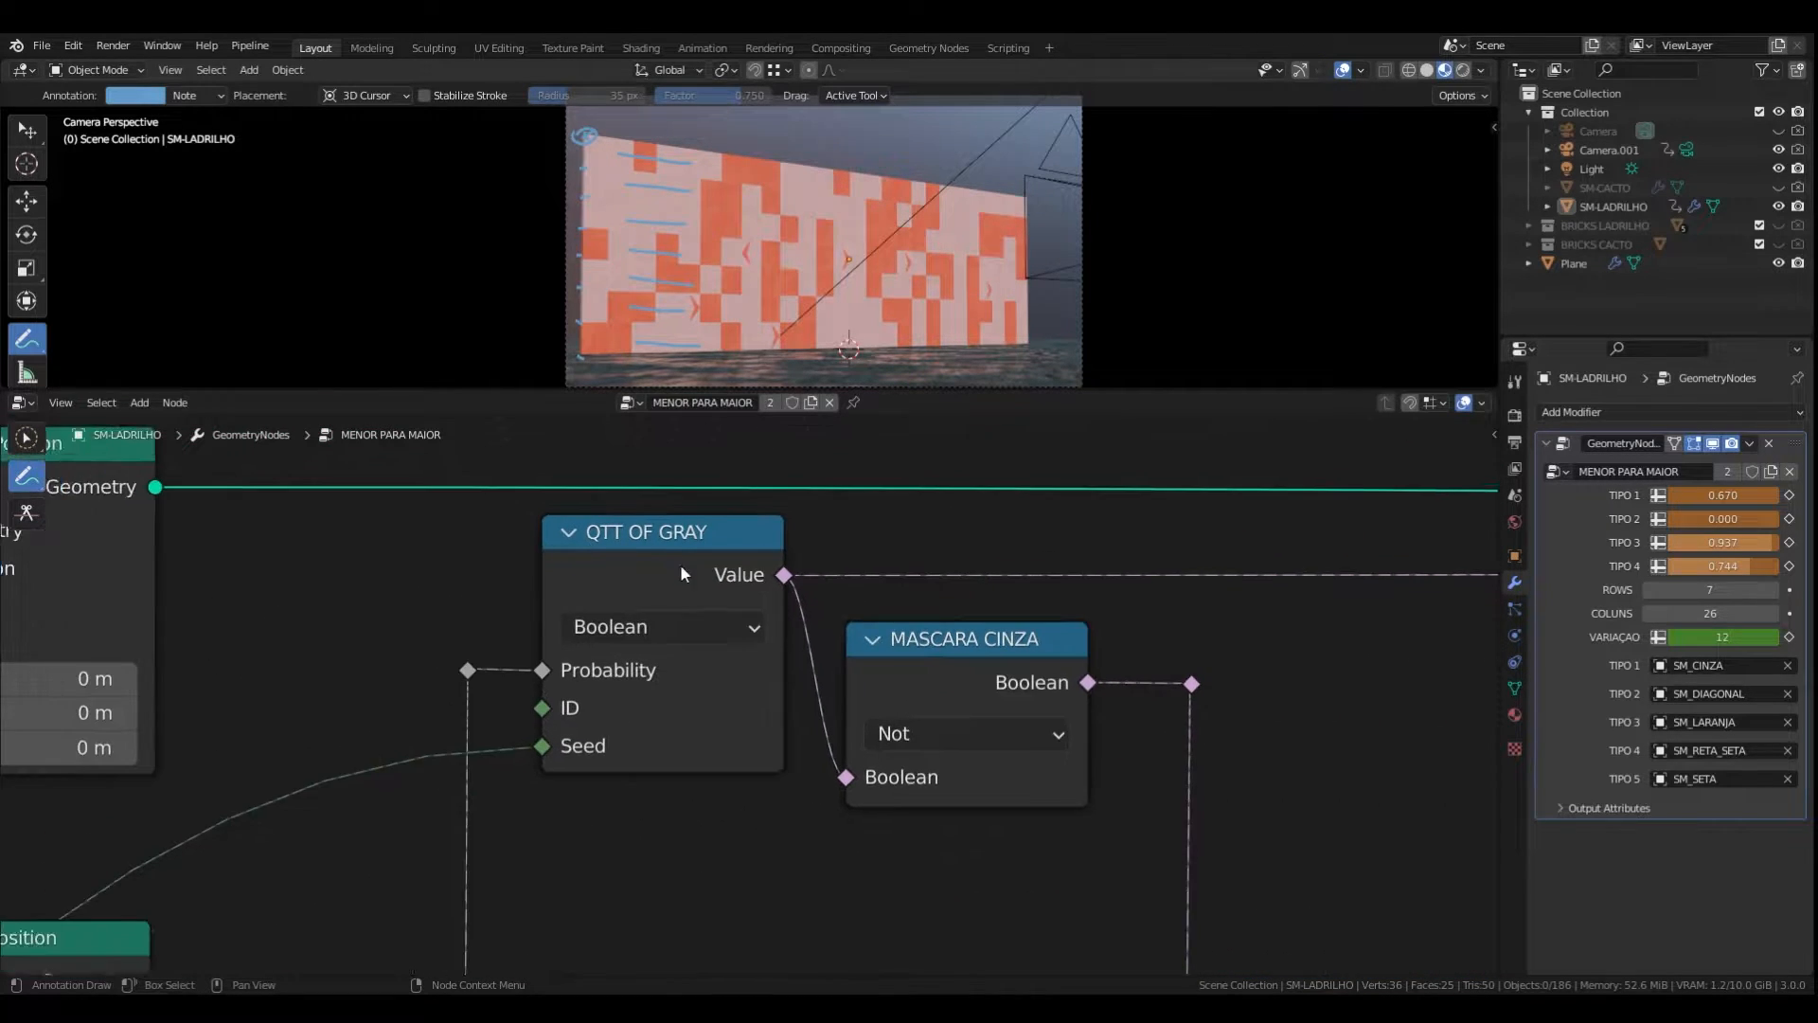
- Examine the unconnected Random Value, Not and And nodes kept apart from the main tree
scroll(871, 644, "down", 3)
scroll(881, 663, "down", 2)
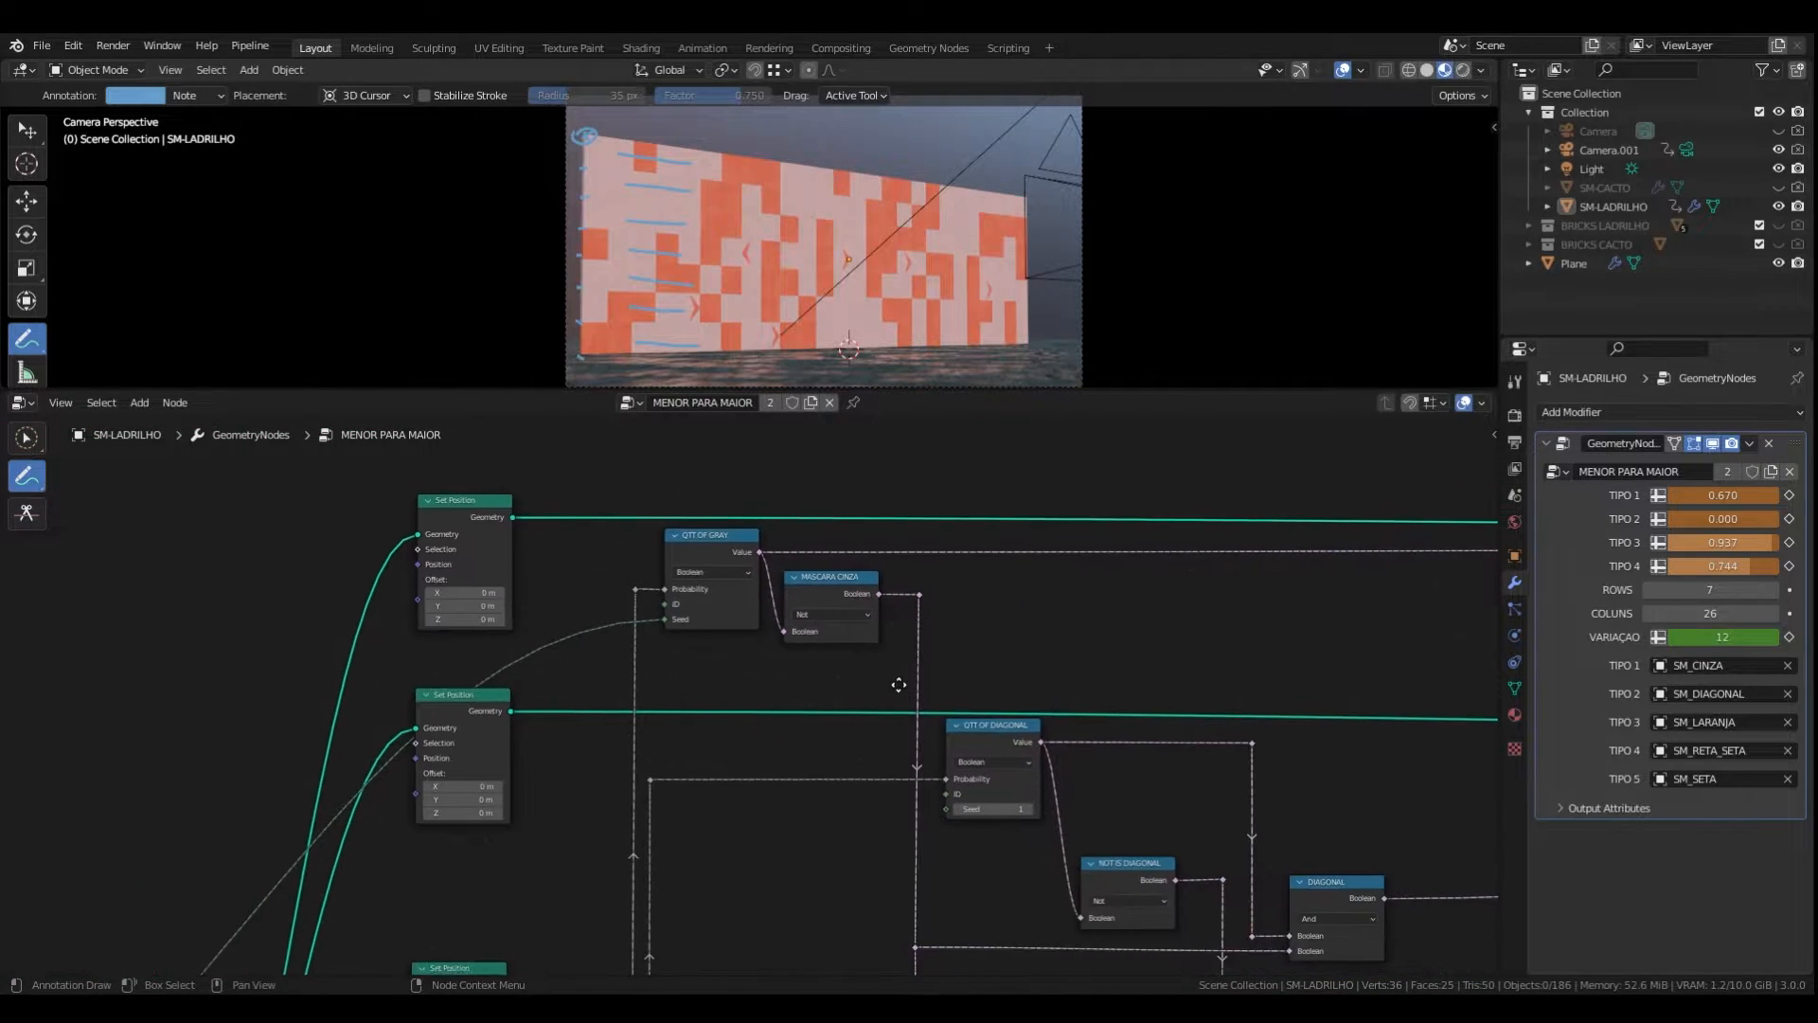
scroll(1025, 764, "up", 1)
scroll(1026, 764, "down", 3)
scroll(464, 606, "up", 6)
middle_click_drag(193, 602, 592, 640)
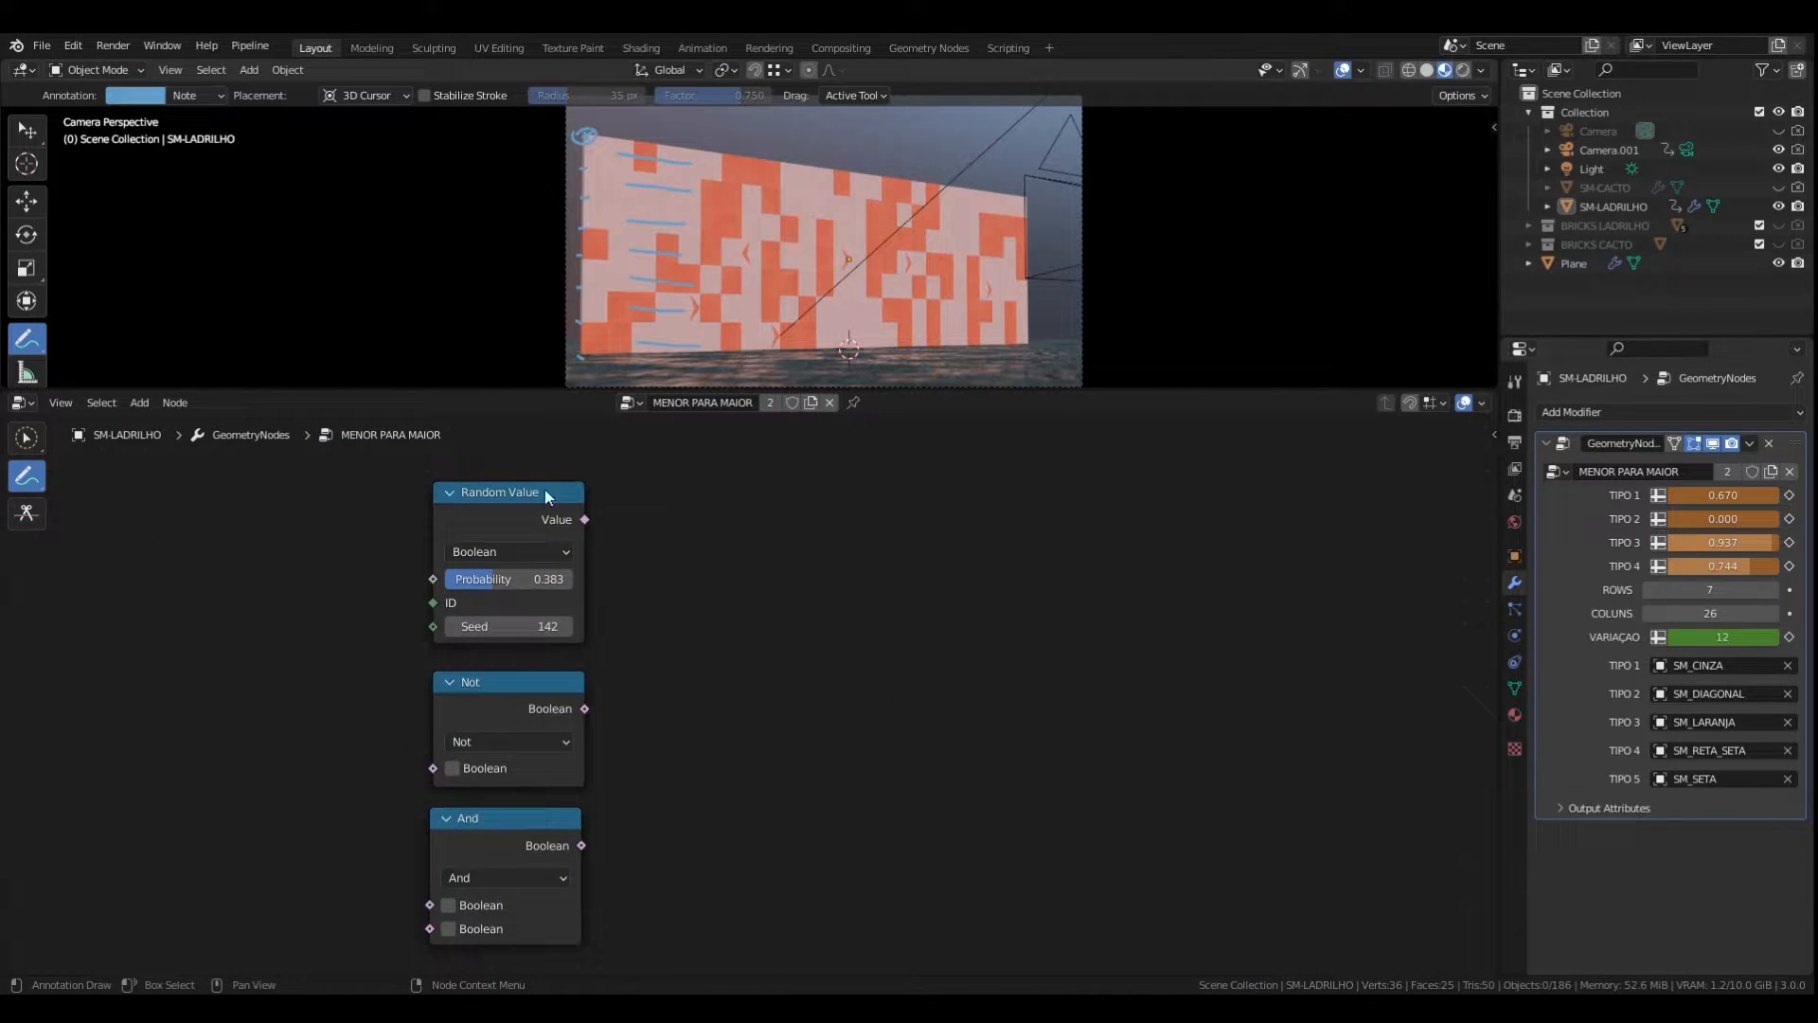
- Switch the node editor from annotating to the Tweak selection tool and select the unconnected Random Value node
mouse_move(474, 493)
left_mouse_down()
mouse_move(607, 494)
mouse_move(481, 518)
left_mouse_up()
key("w")
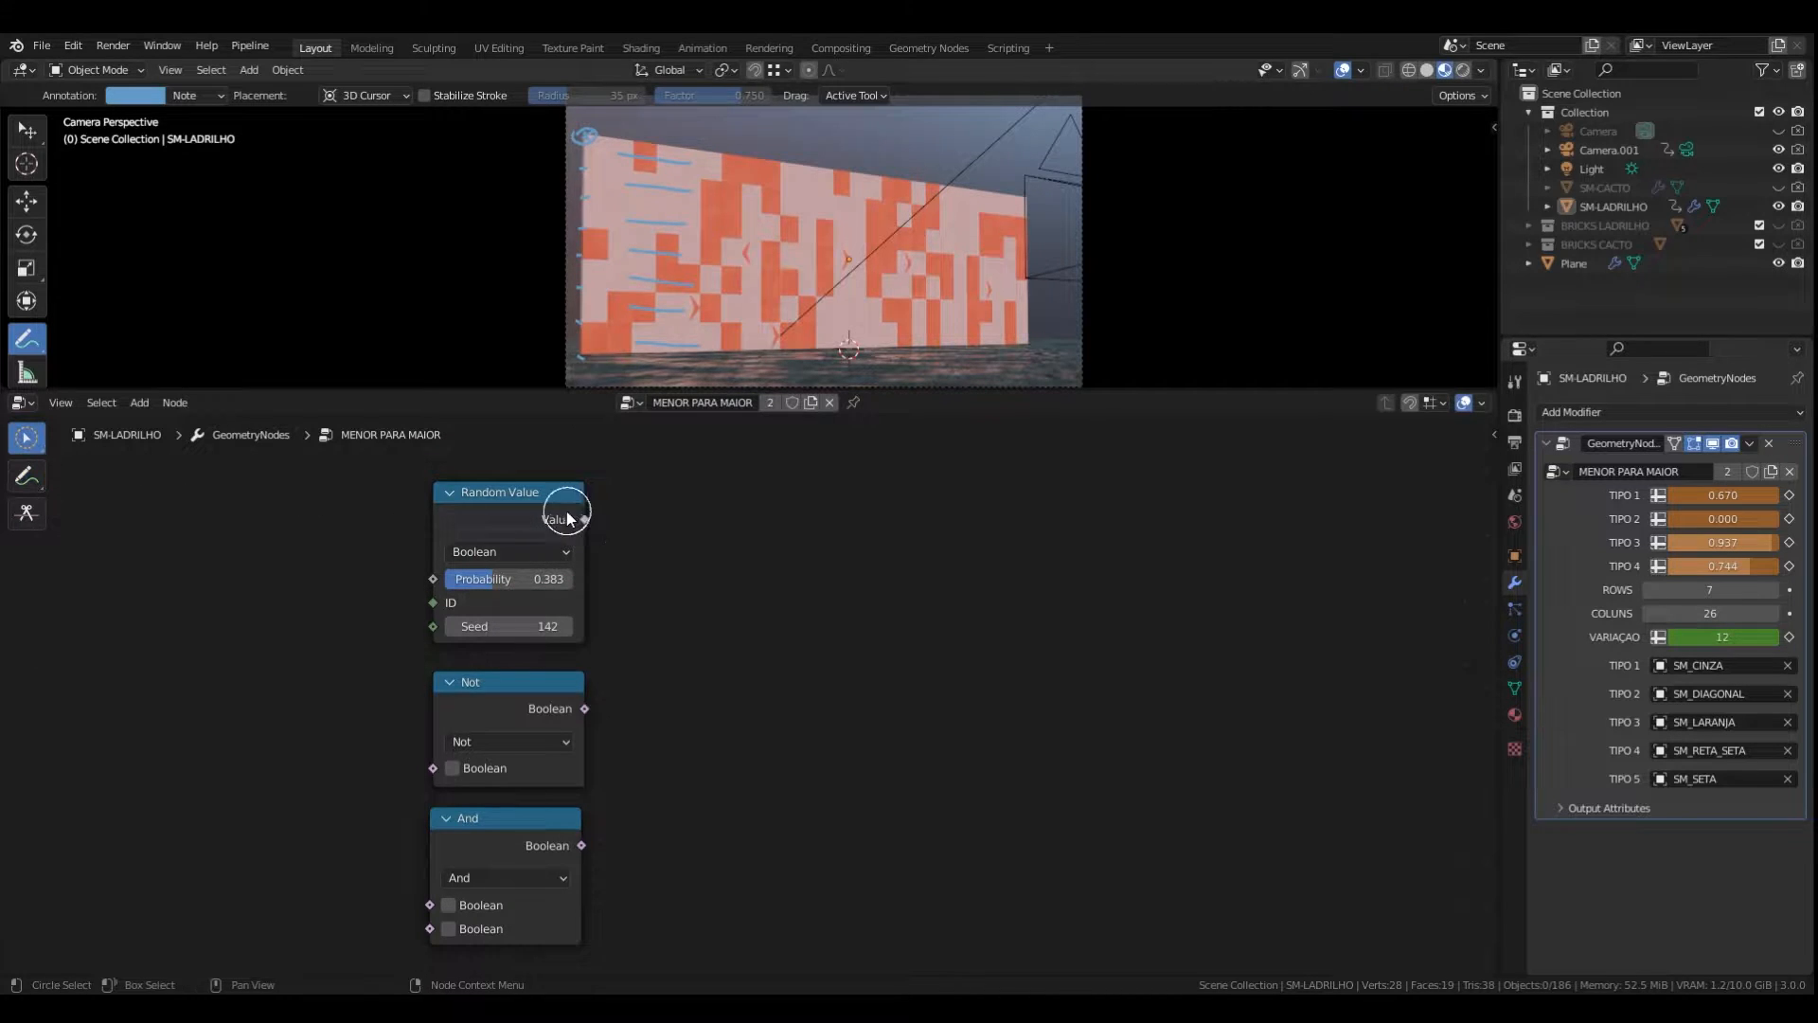
left_click(544, 511)
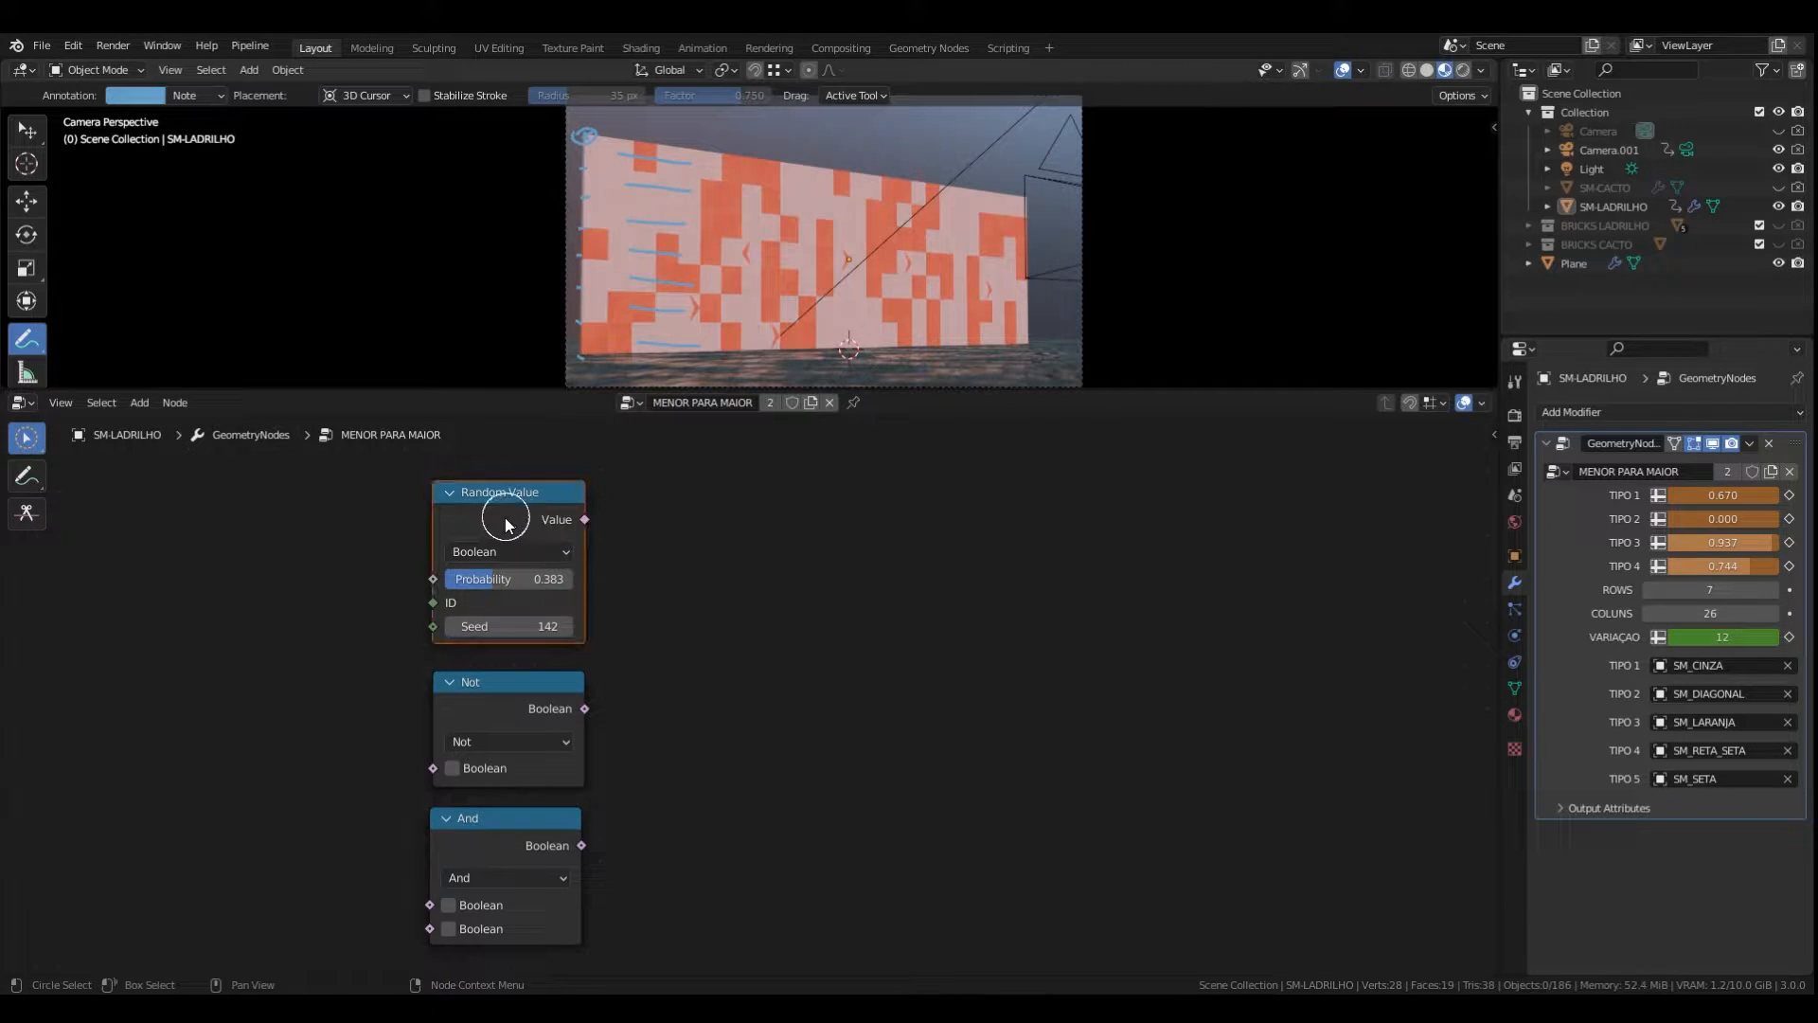
left_click(26, 438)
left_click(132, 444)
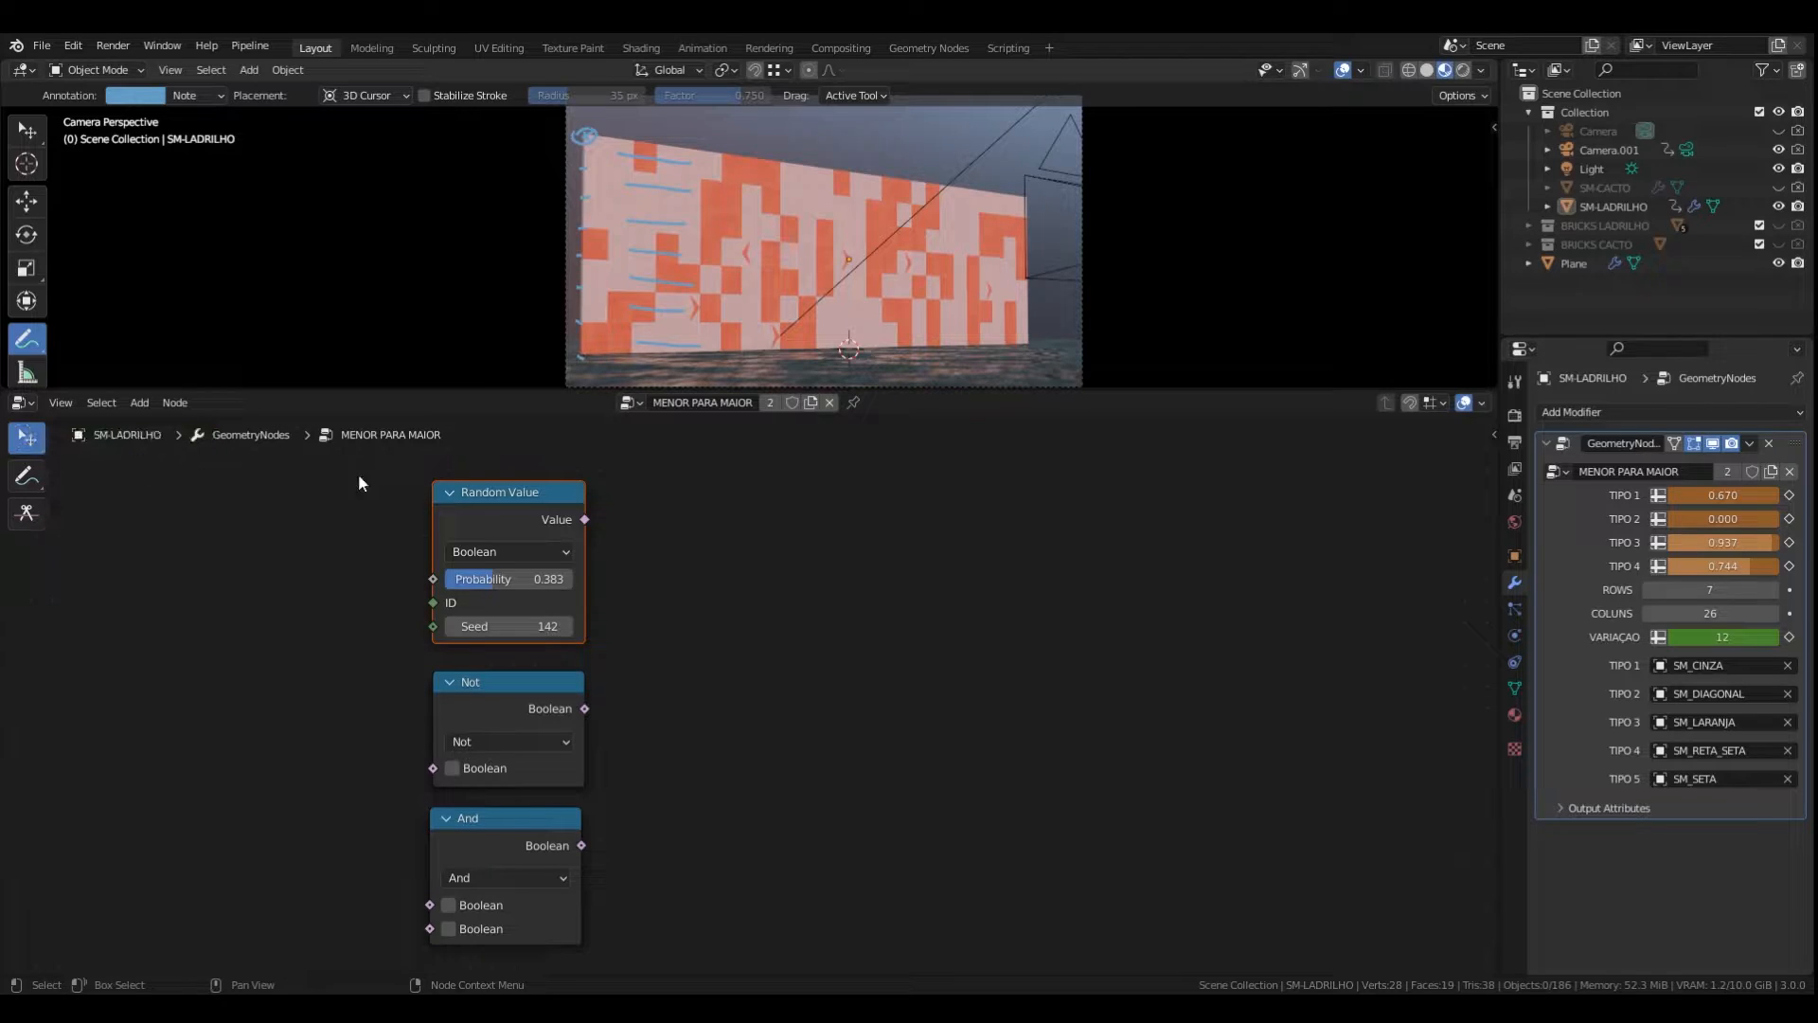
- Check the Random Value node's data type options and set its Probability to 0.492
left_click(504, 551)
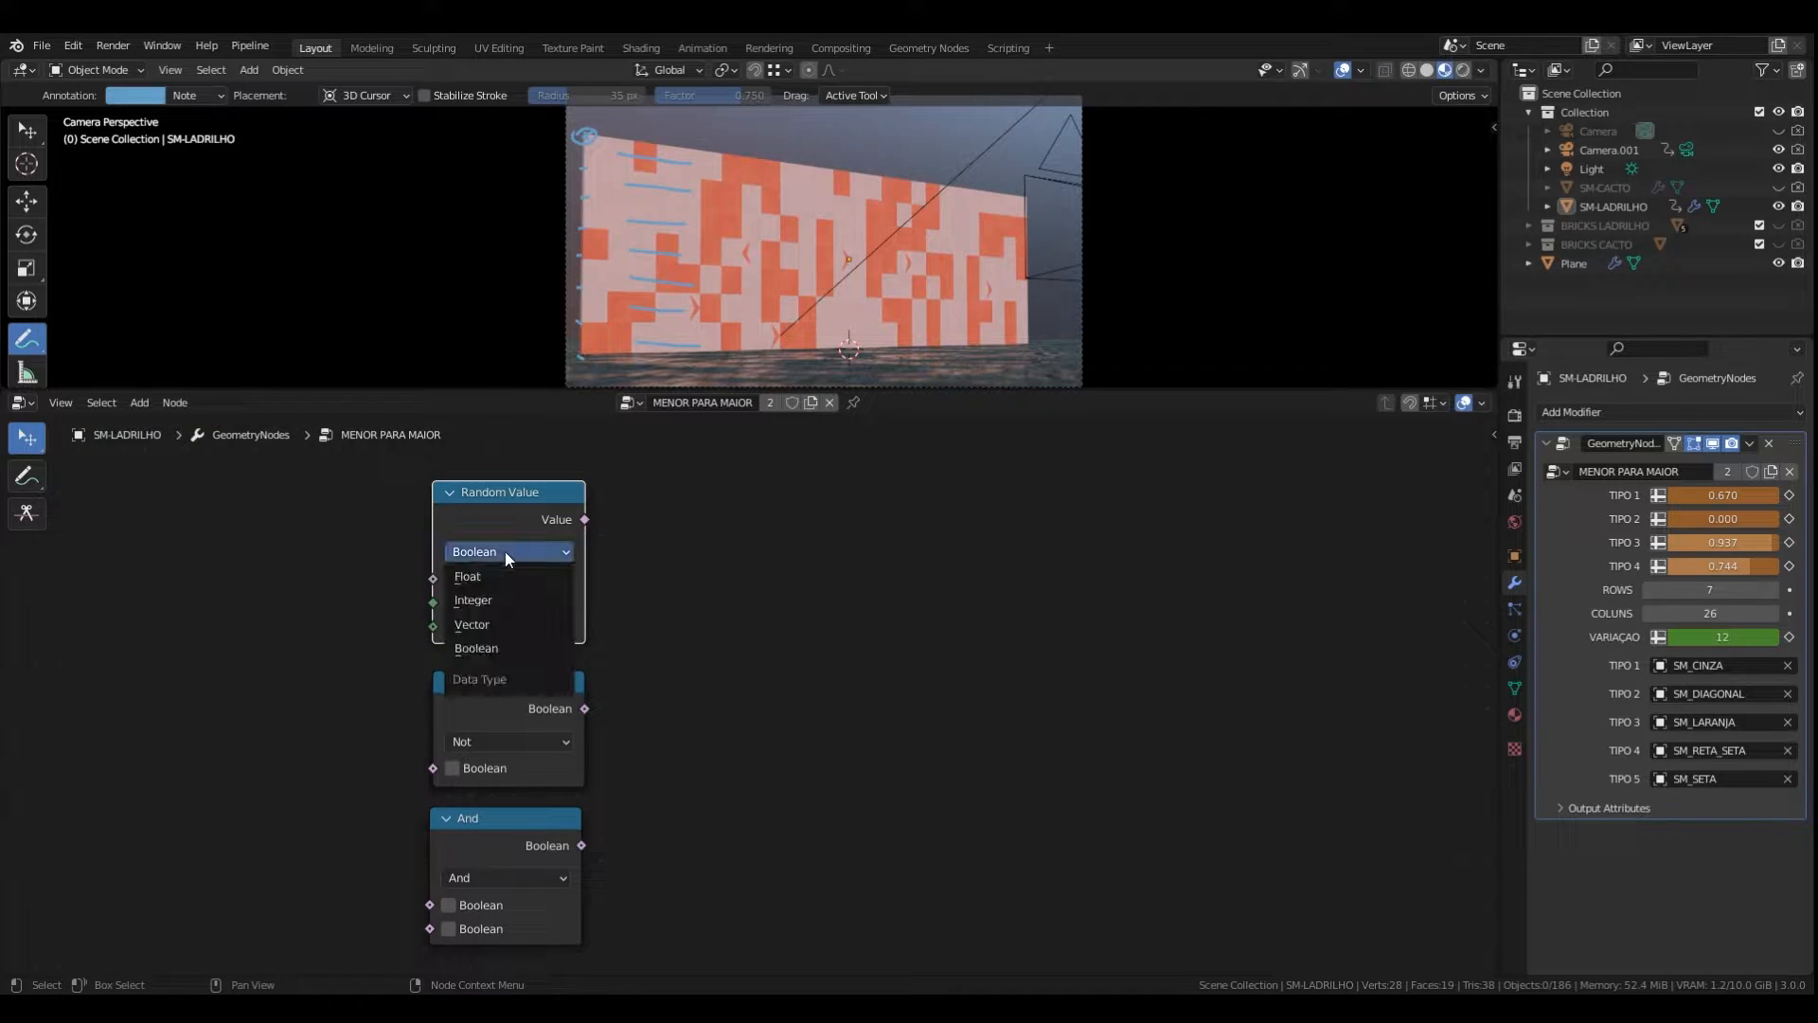
left_click(521, 554)
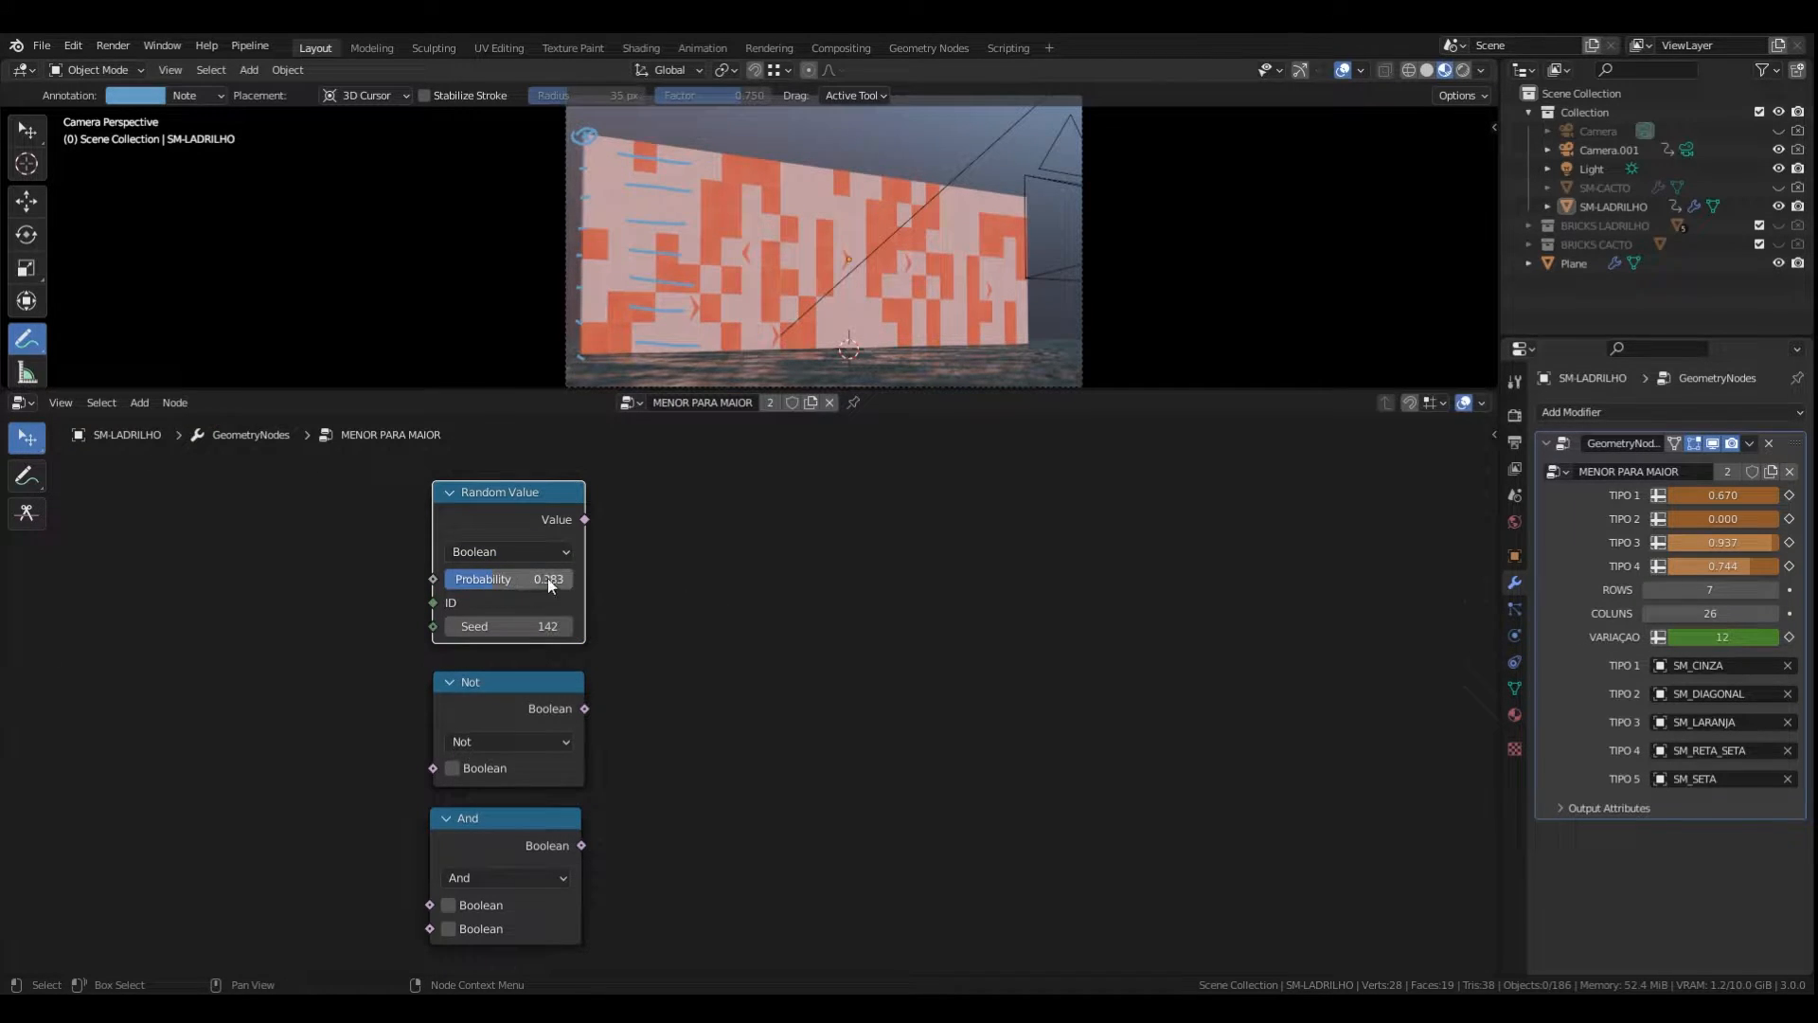
mouse_move(505, 585)
left_mouse_down()
mouse_move(477, 586)
mouse_move(572, 585)
mouse_move(505, 578)
left_mouse_up()
scroll(521, 596, "up", 1)
left_click(514, 640)
scroll(498, 653, "down", 2)
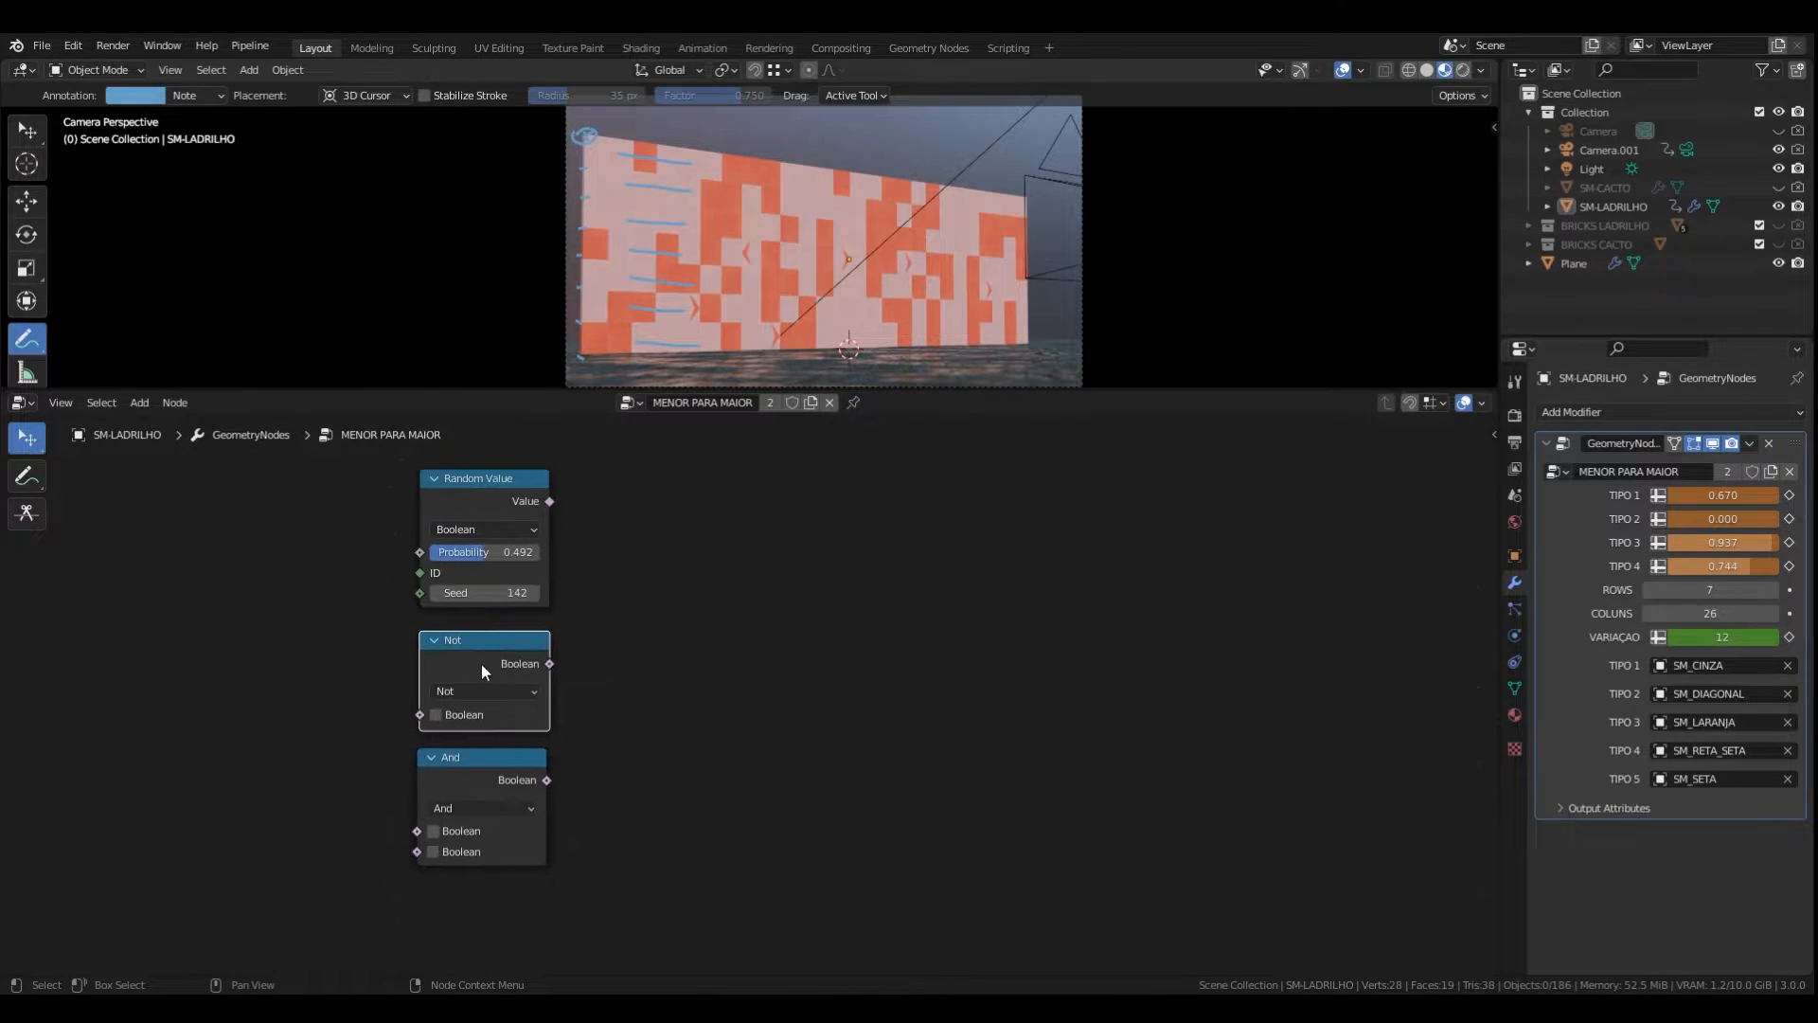
left_click(748, 591)
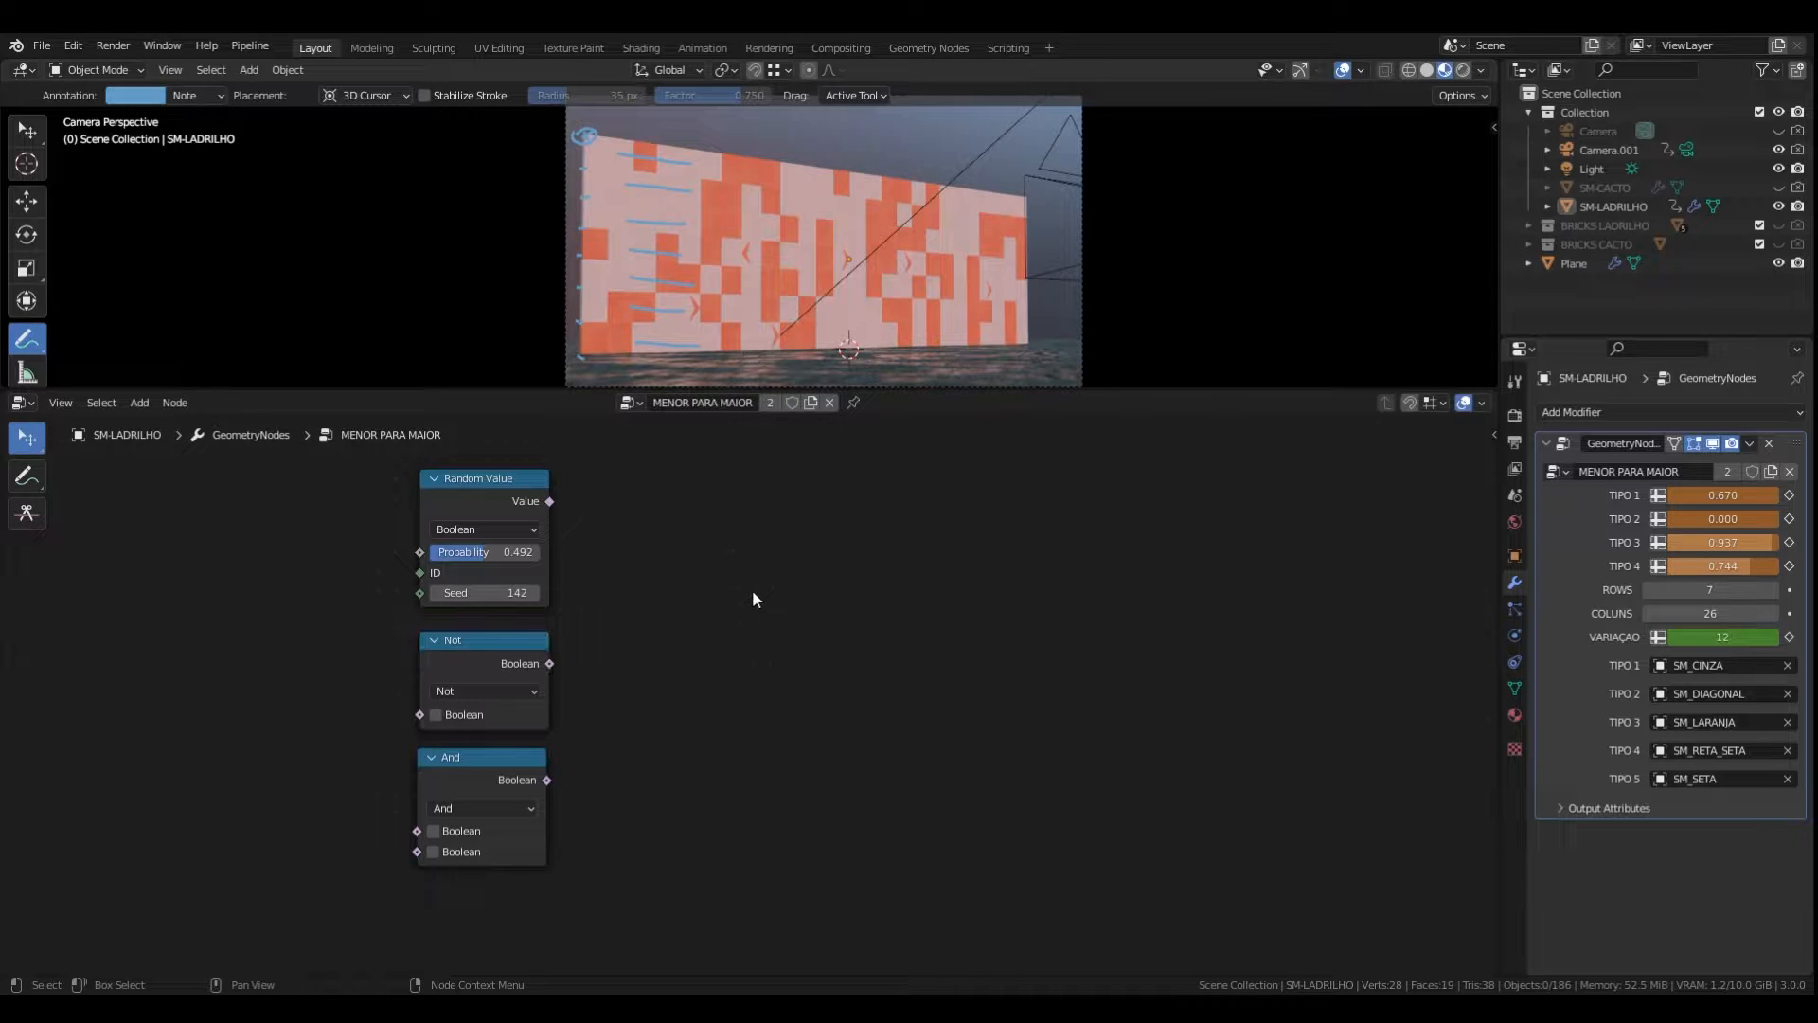
- Add a Boolean Math node in the empty space beside the Random Value and Not nodes
key("shift+a")
key("shift+a")
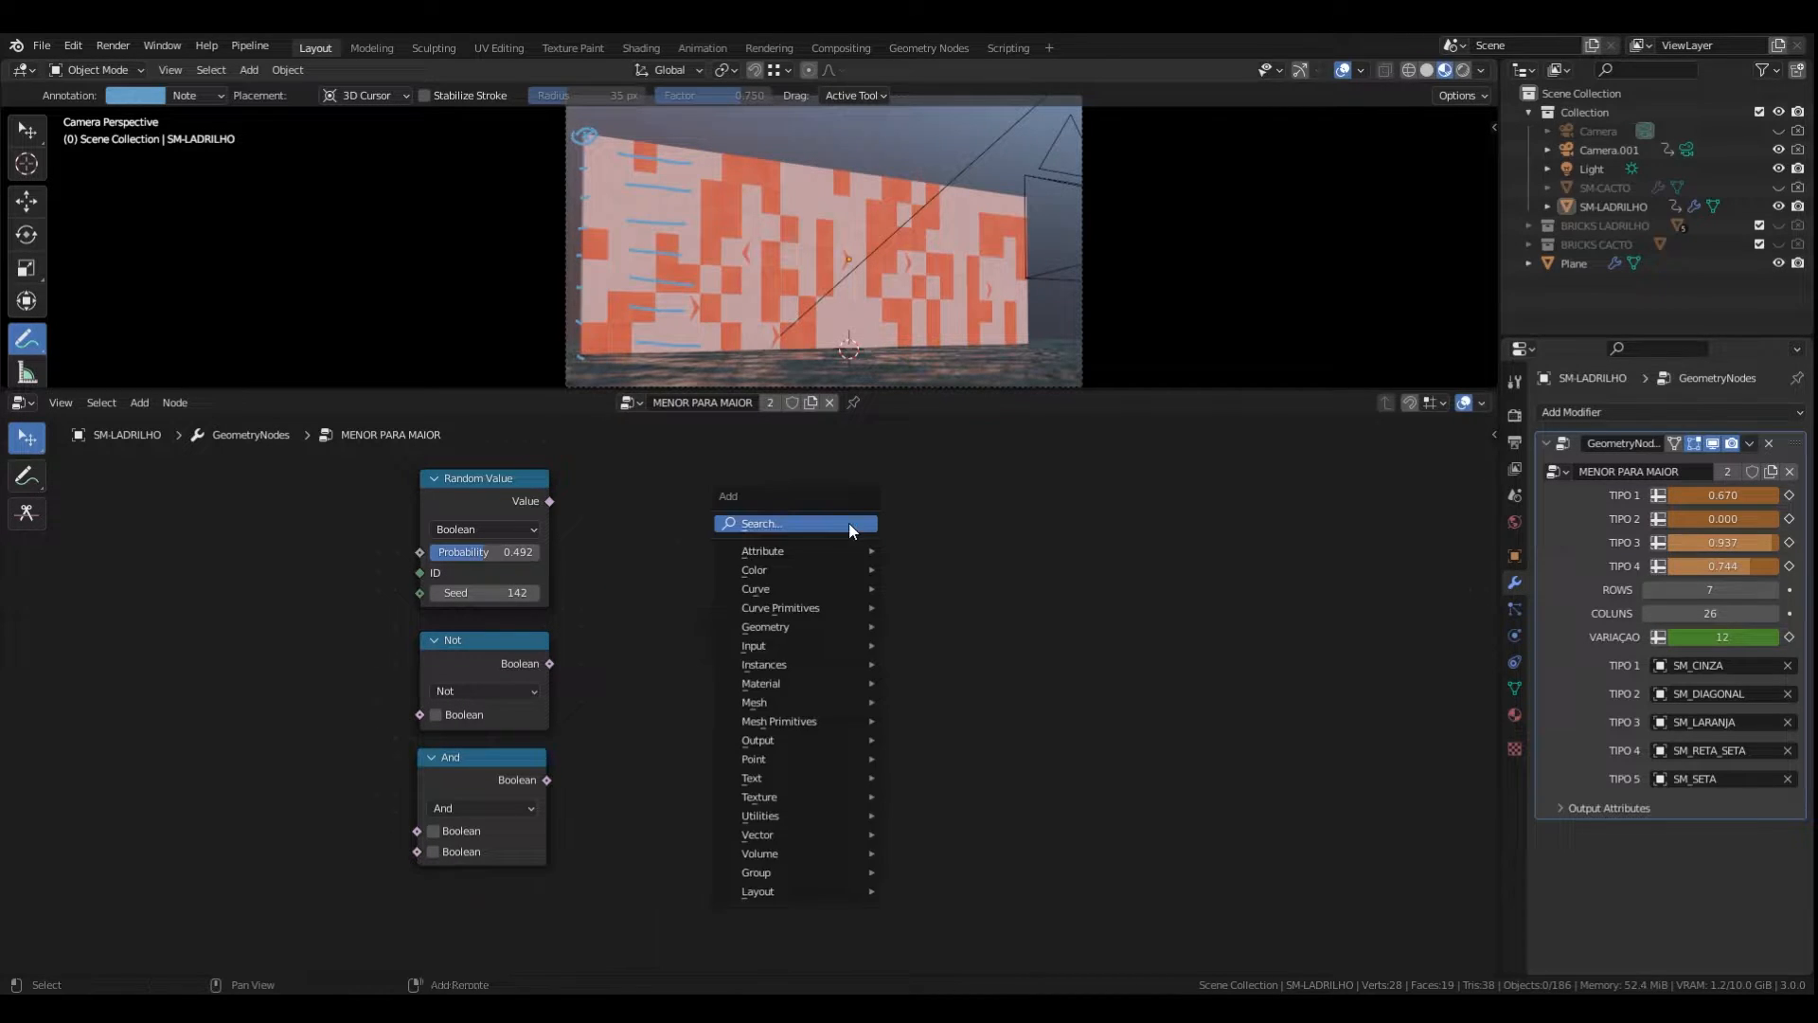
left_click(849, 523)
type("bol")
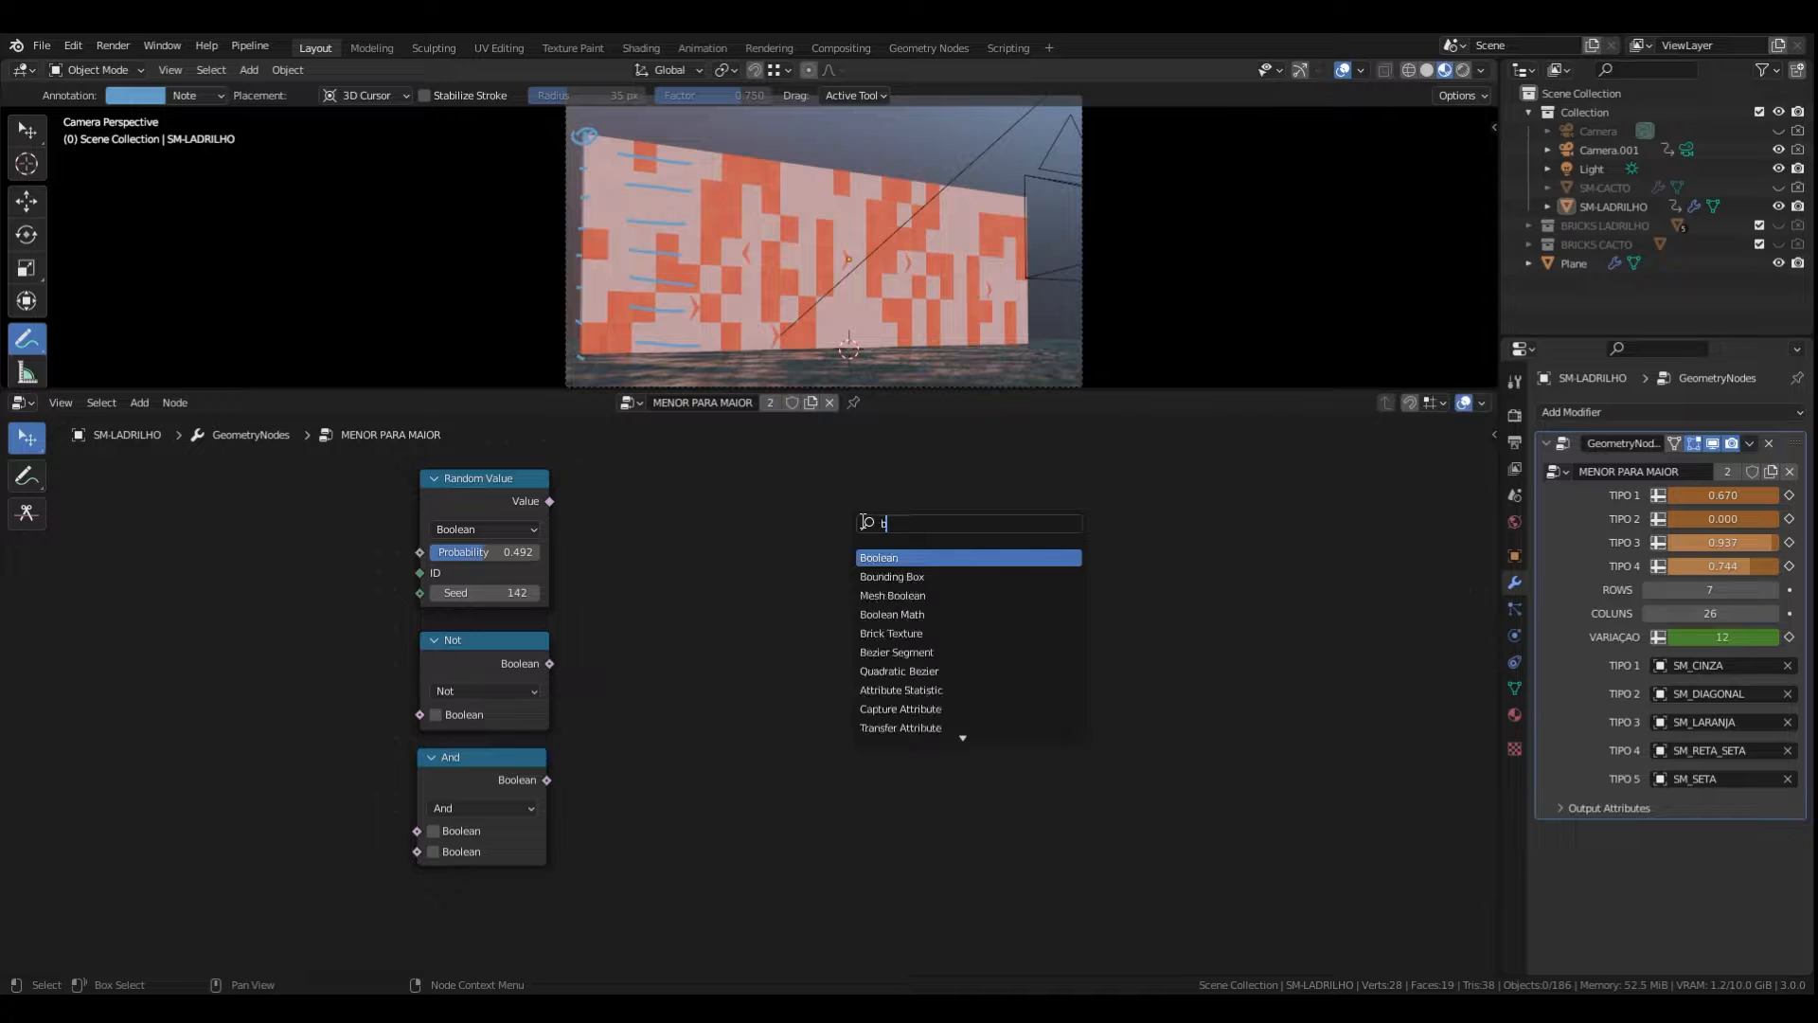
key("Down")
key("Down")
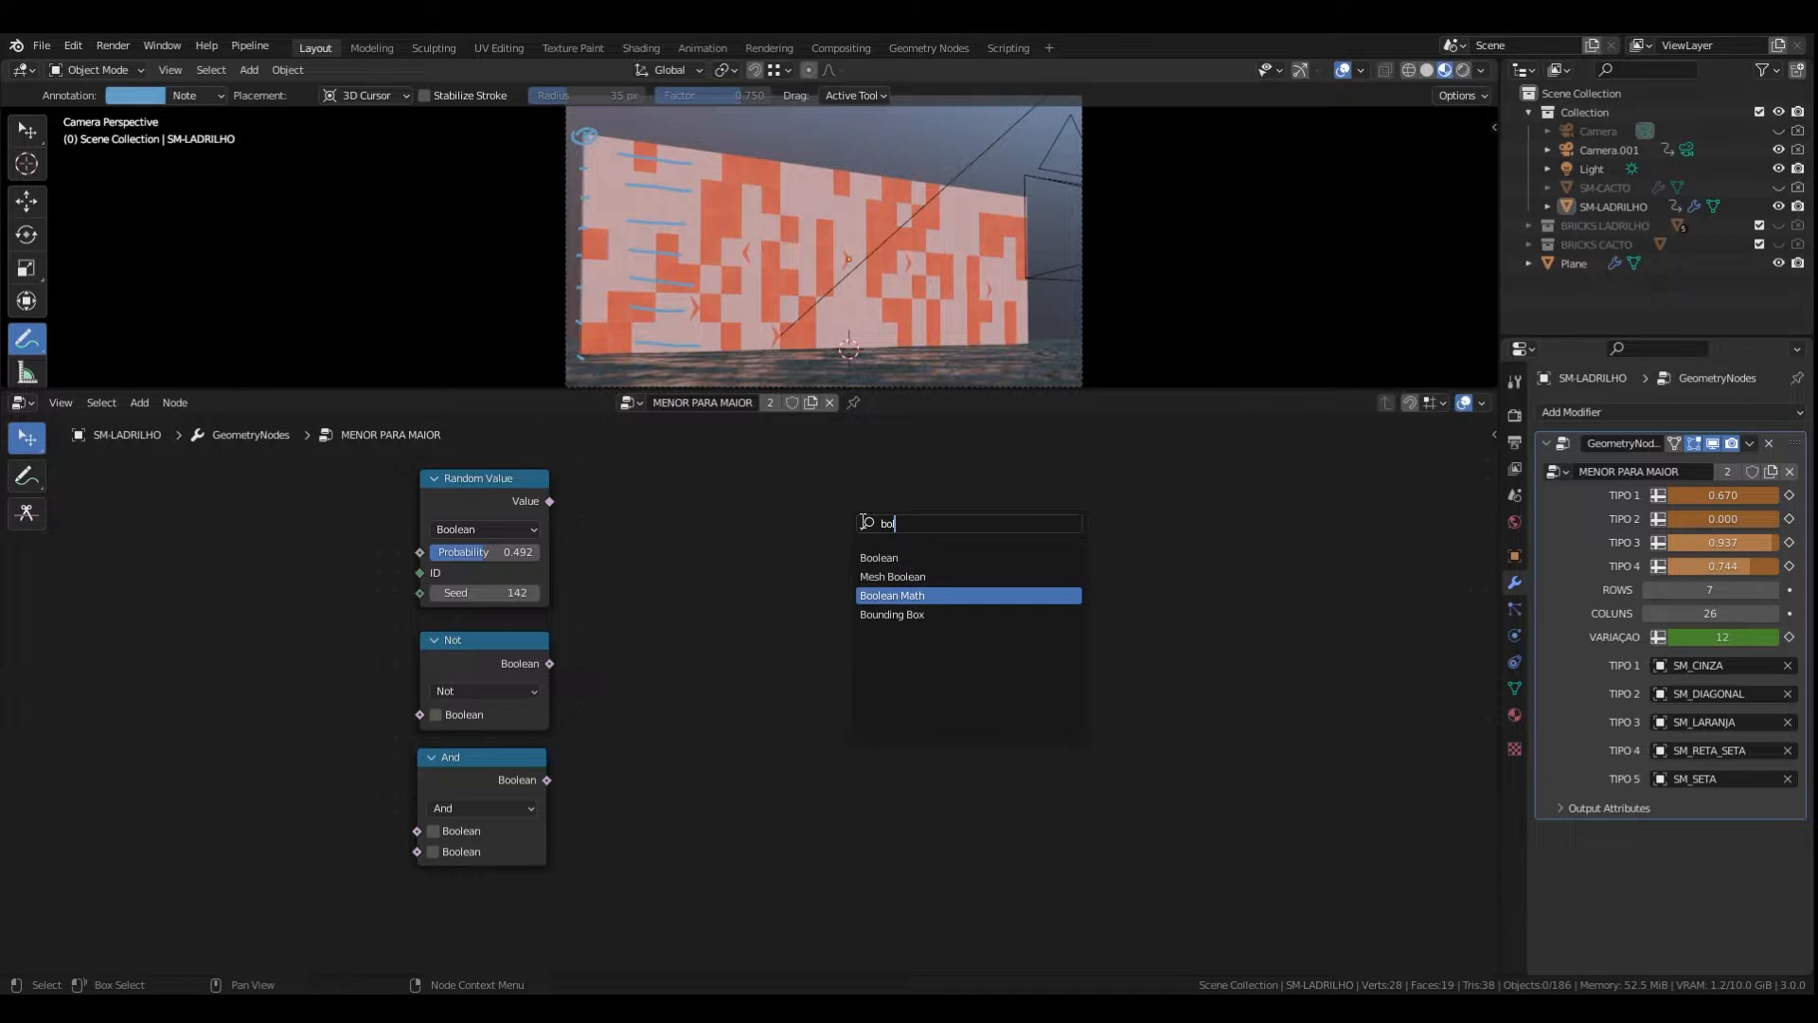
key("Return")
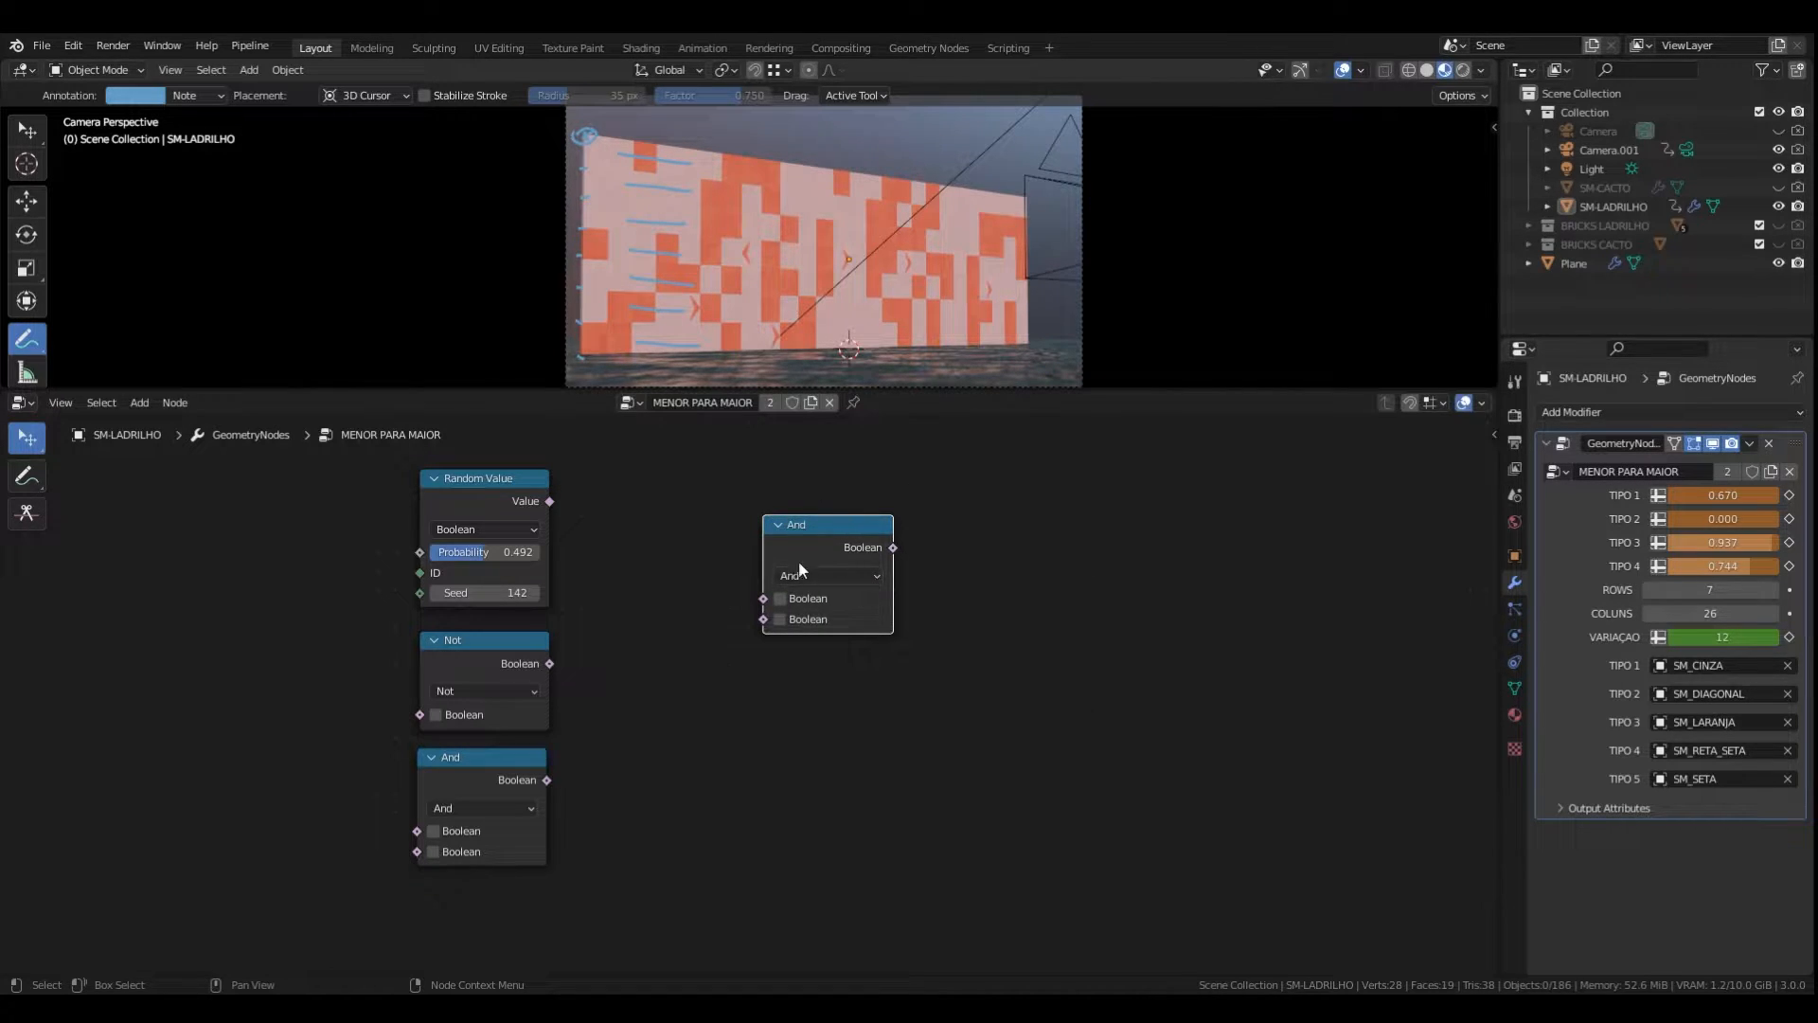
- Try the Not, And and Or operations on the added Boolean Math node and delete it
left_click(843, 576)
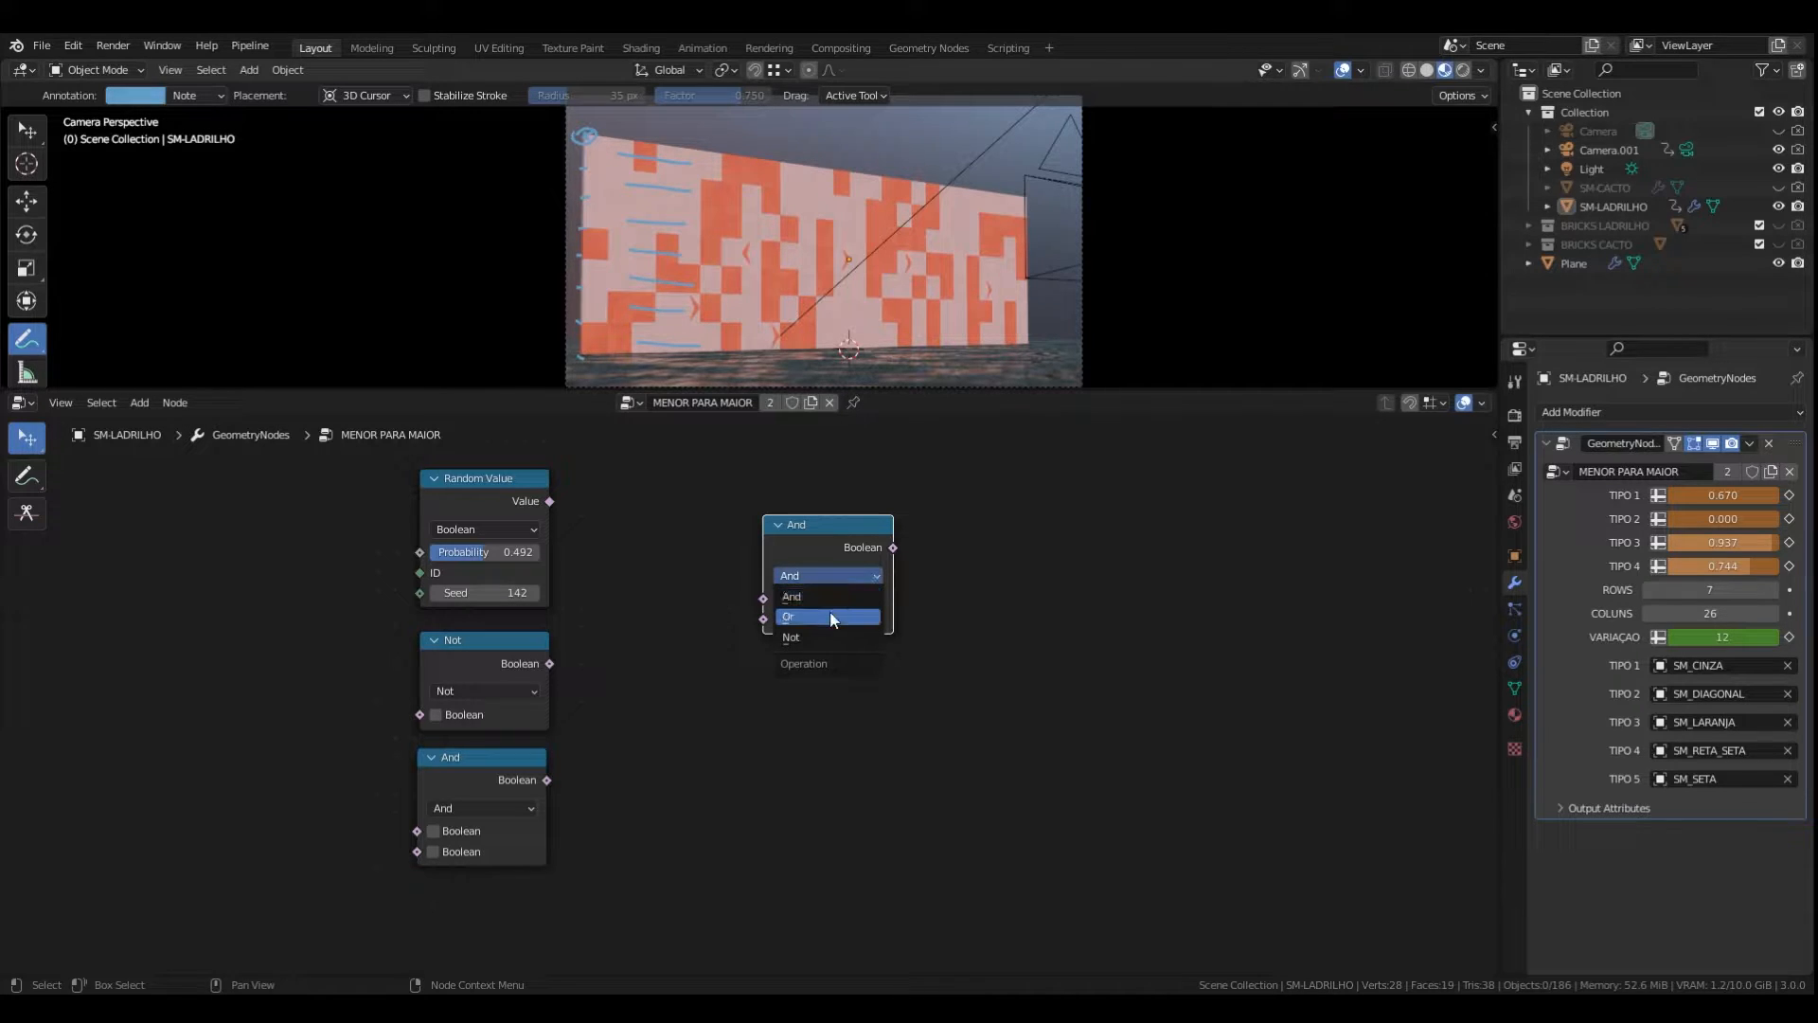
left_click(822, 638)
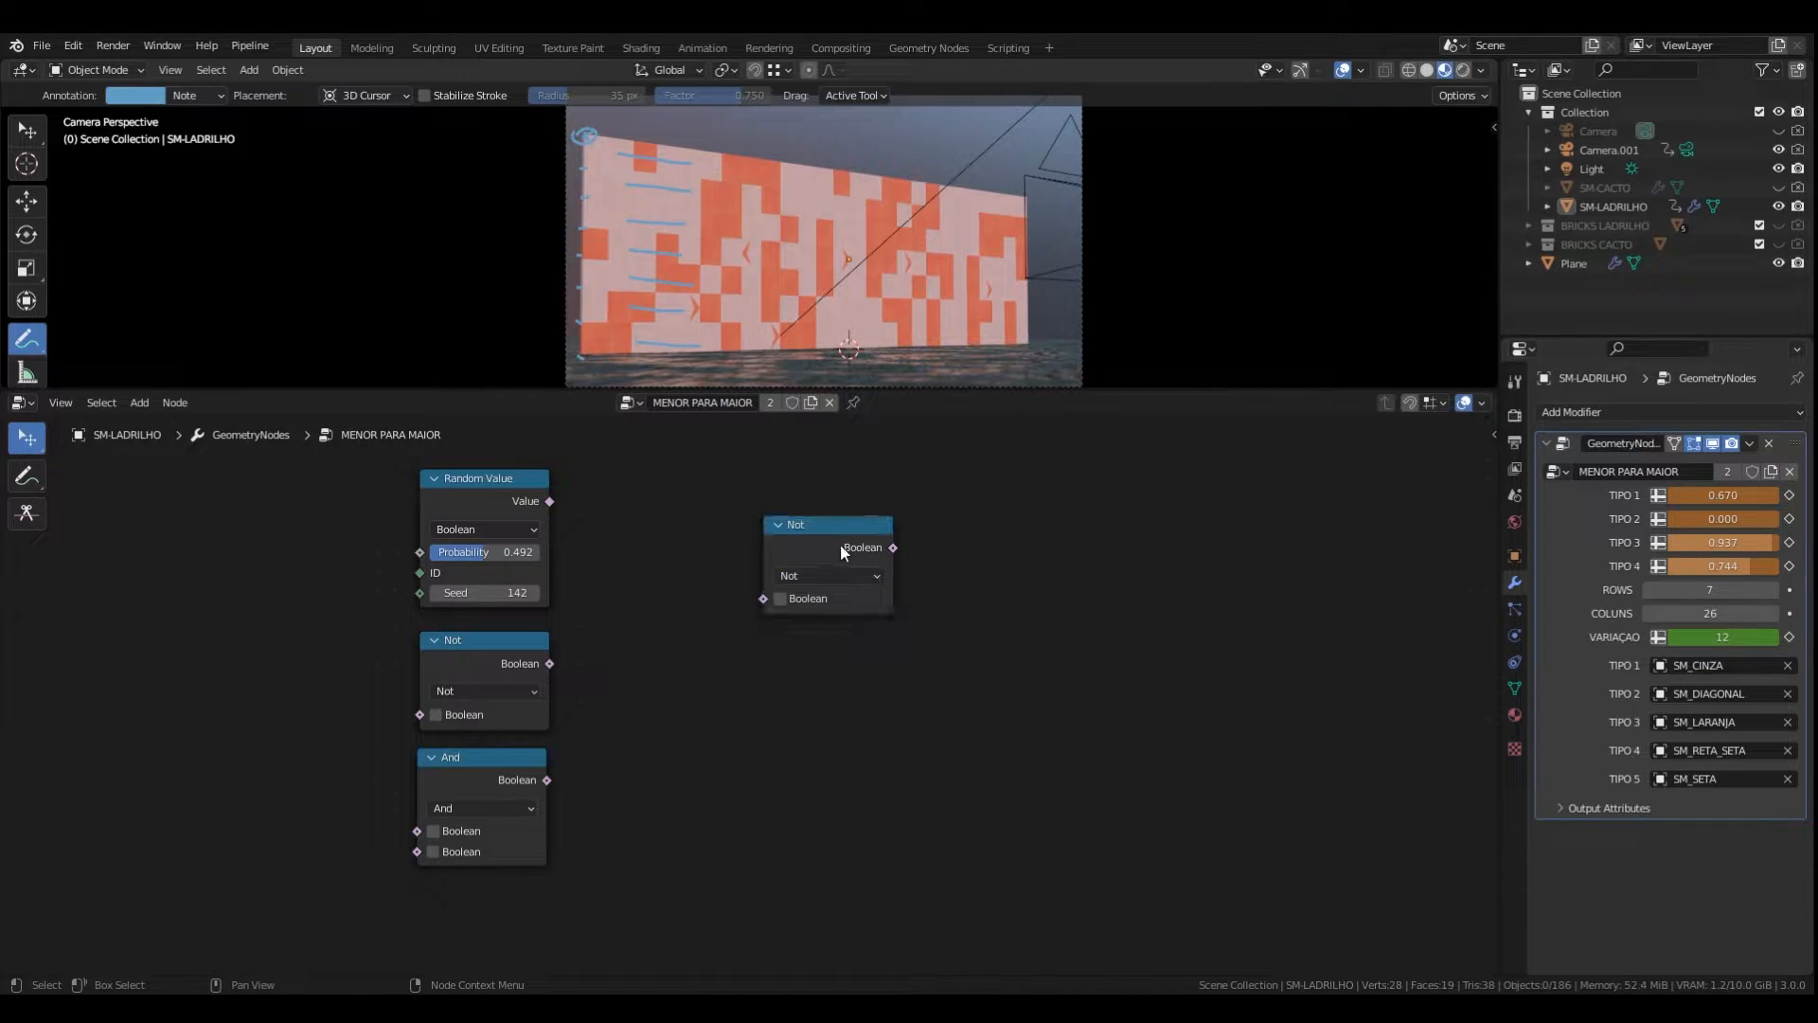
left_click(841, 548)
left_click(838, 577)
left_click(837, 597)
left_click(838, 578)
left_click(840, 616)
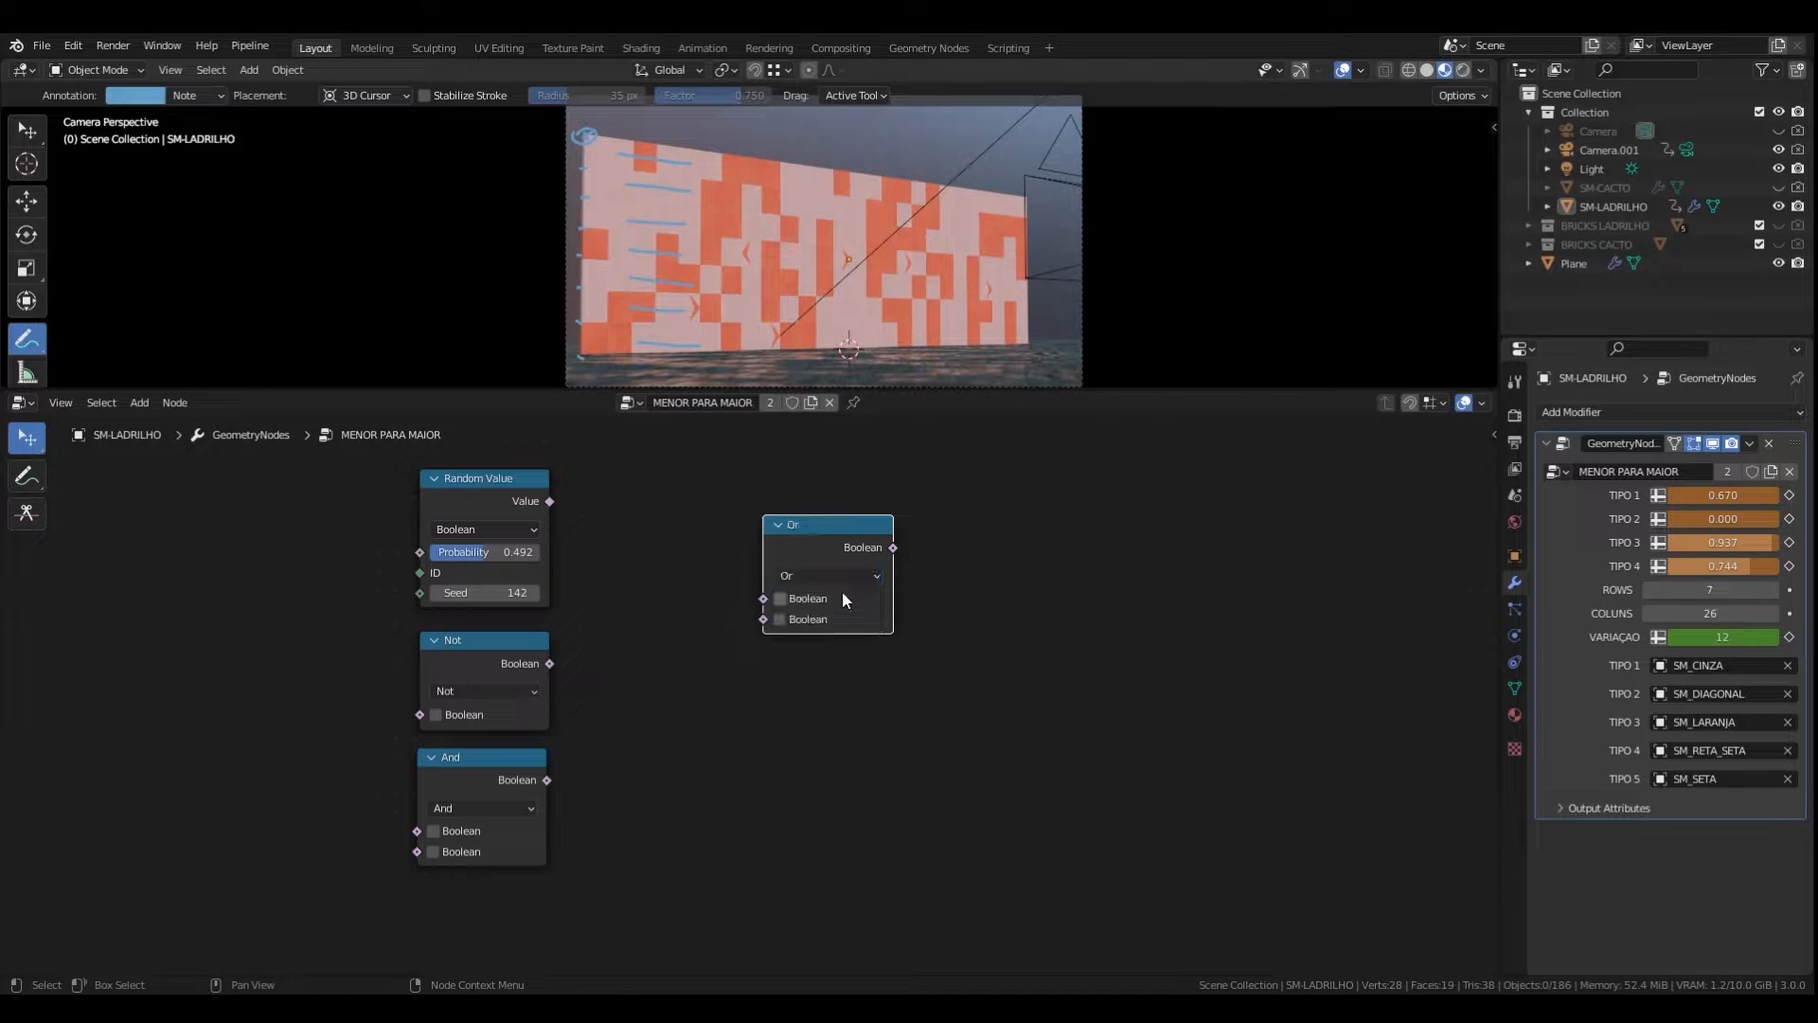
left_click(838, 575)
left_click(833, 639)
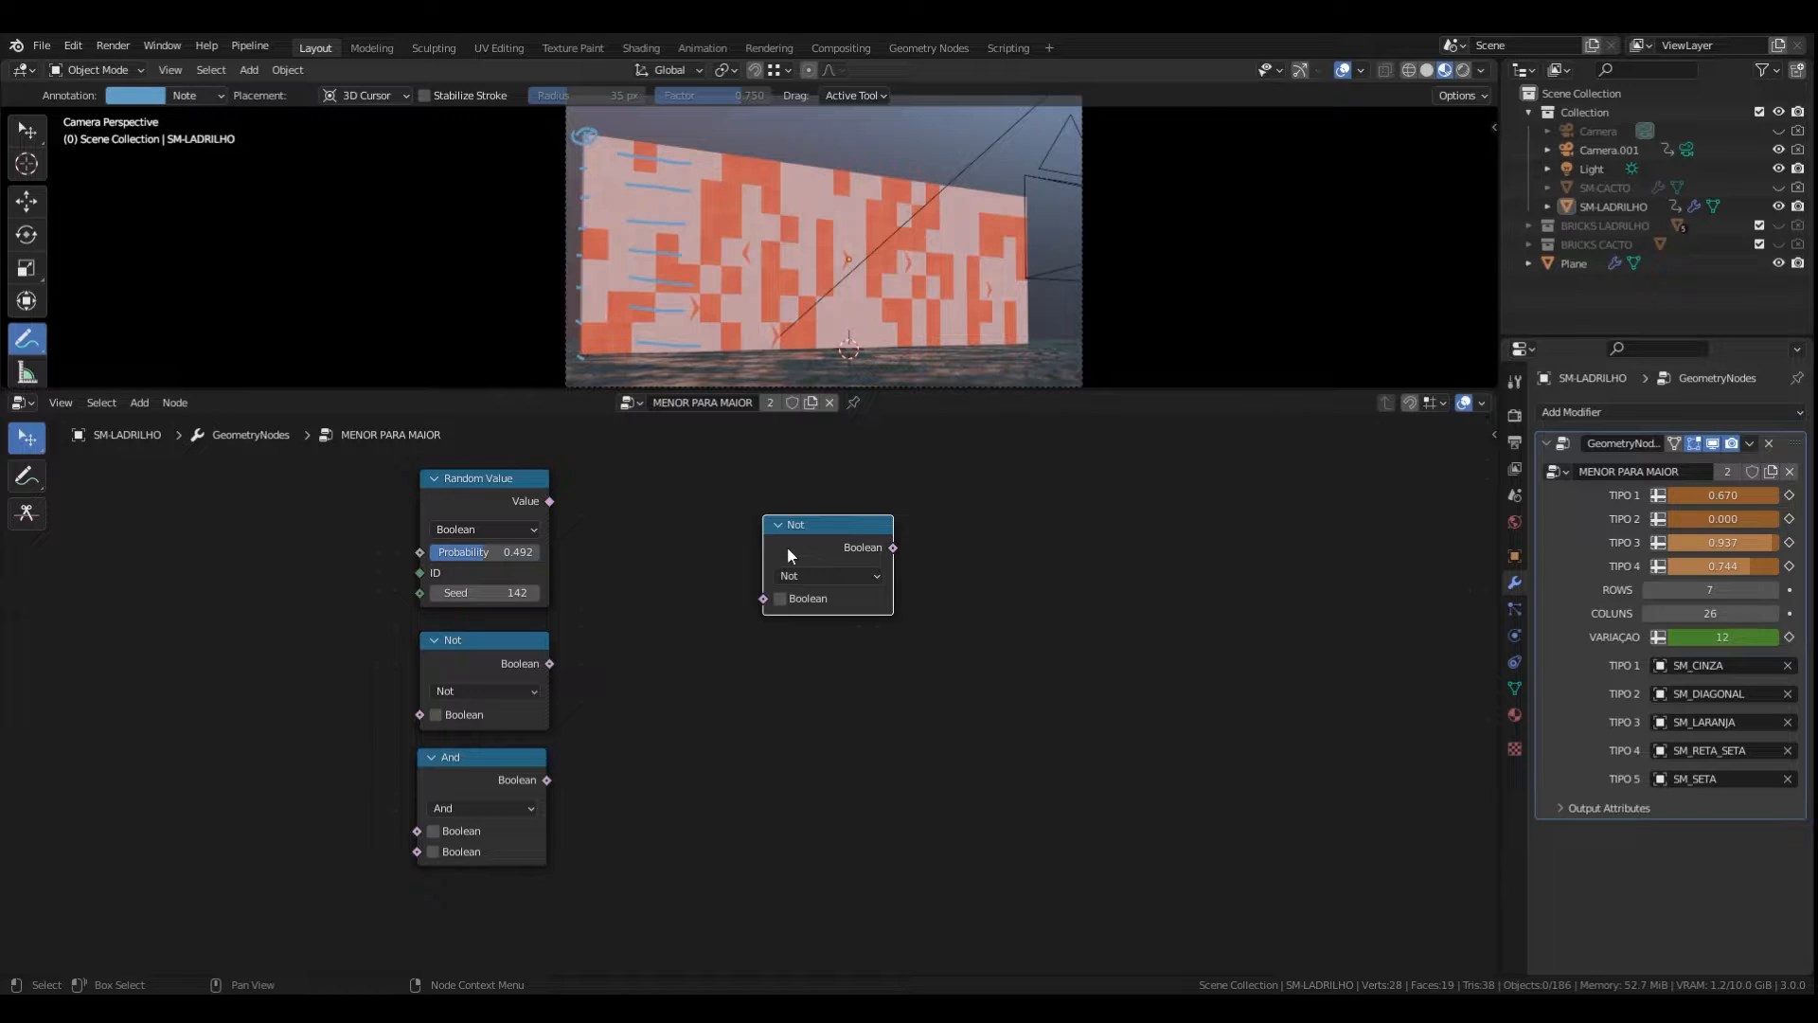
key("x")
- Place the remaining Not node to the lower right of Random Value and connect Random Value's output to its Boolean input
left_click_drag(508, 634, 795, 599)
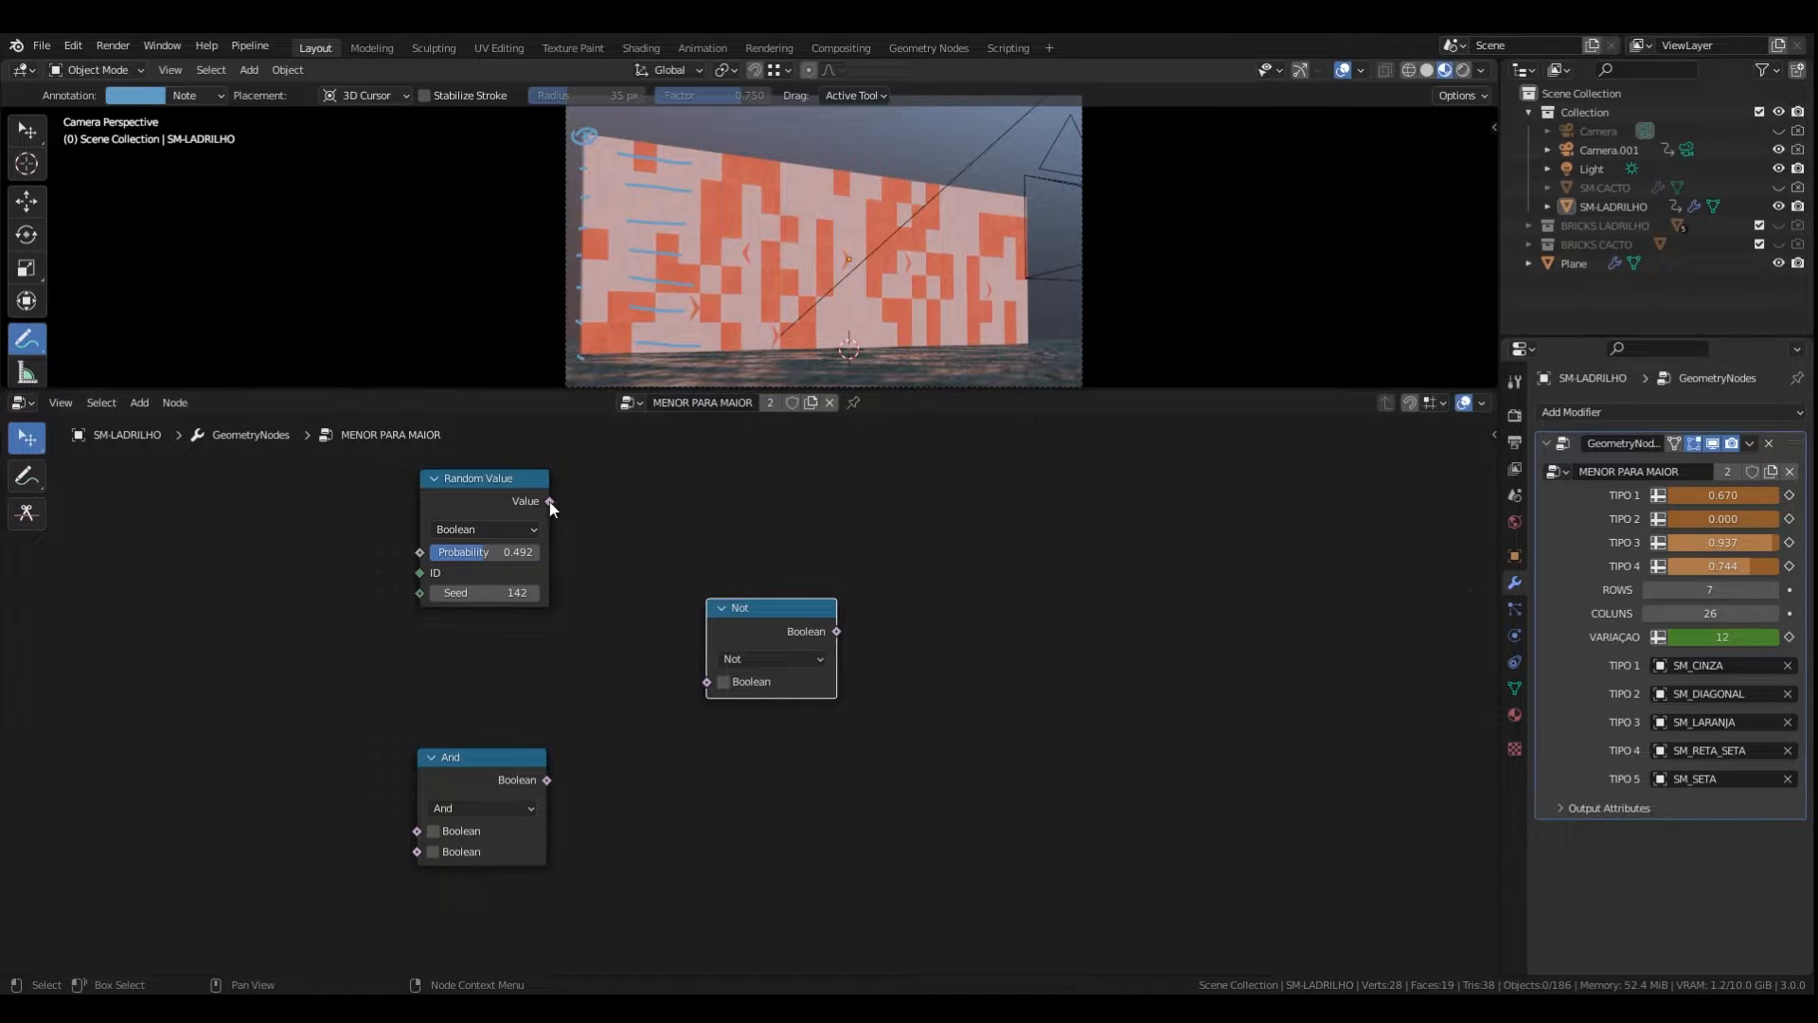
left_click_drag(551, 502, 706, 681)
left_click_drag(780, 600, 759, 598)
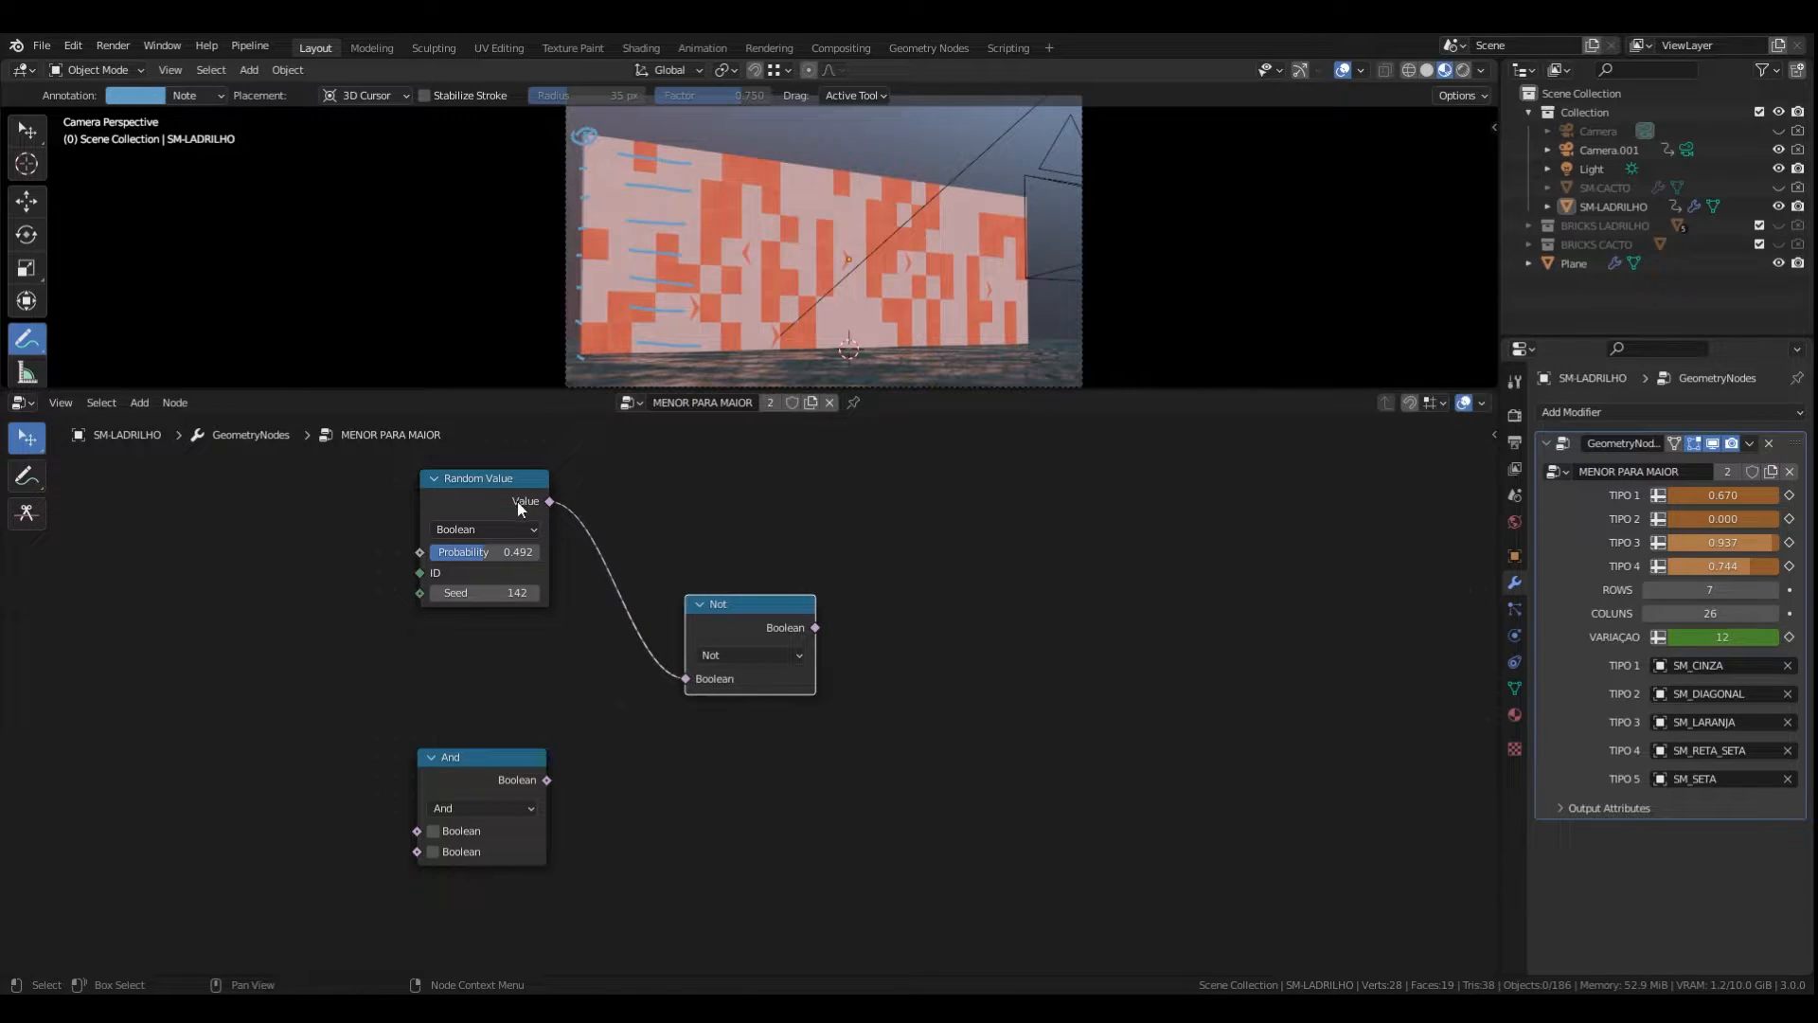
- Set the Random Value node's Probability to 0.3
left_click(512, 555)
key("BackSpace")
type(".3")
key("Return")
middle_click_drag(708, 538, 664, 563)
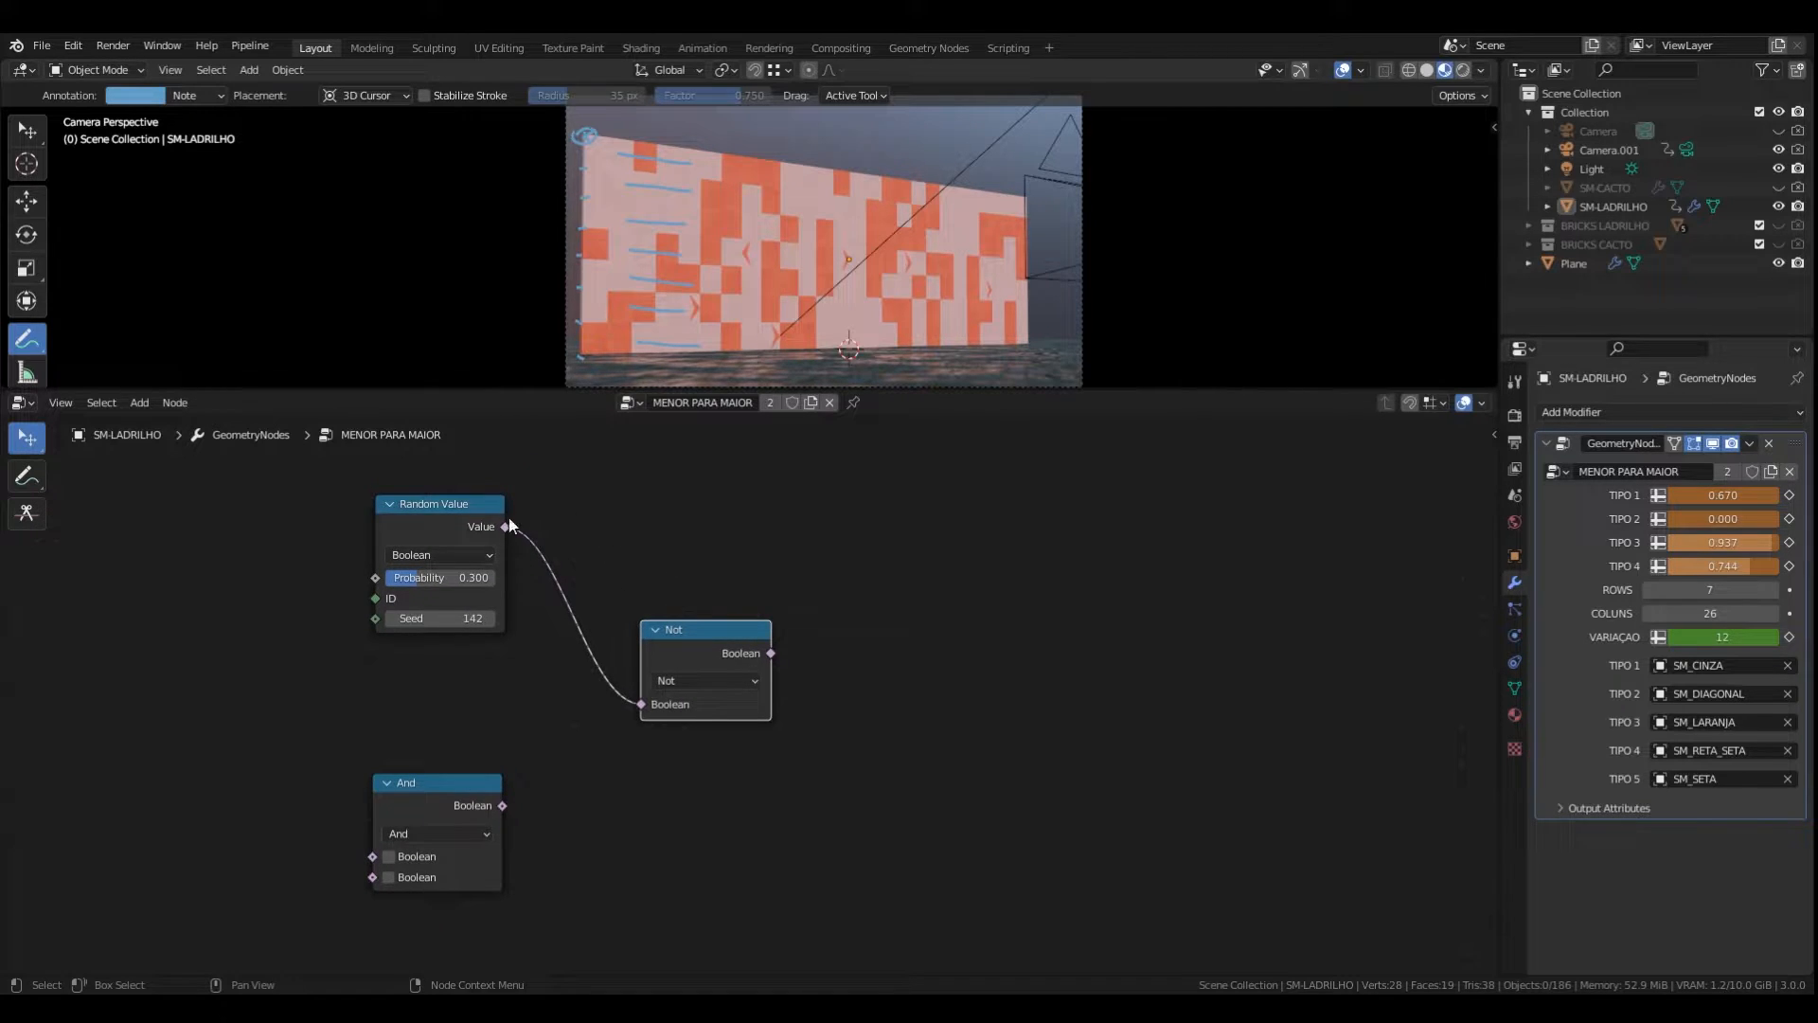
- Place the And node to the upper right, feed its first Boolean from Random Value, and space out the nodes
left_click_drag(428, 795, 907, 477)
left_click_drag(508, 527, 846, 540)
left_click_drag(906, 473, 964, 455)
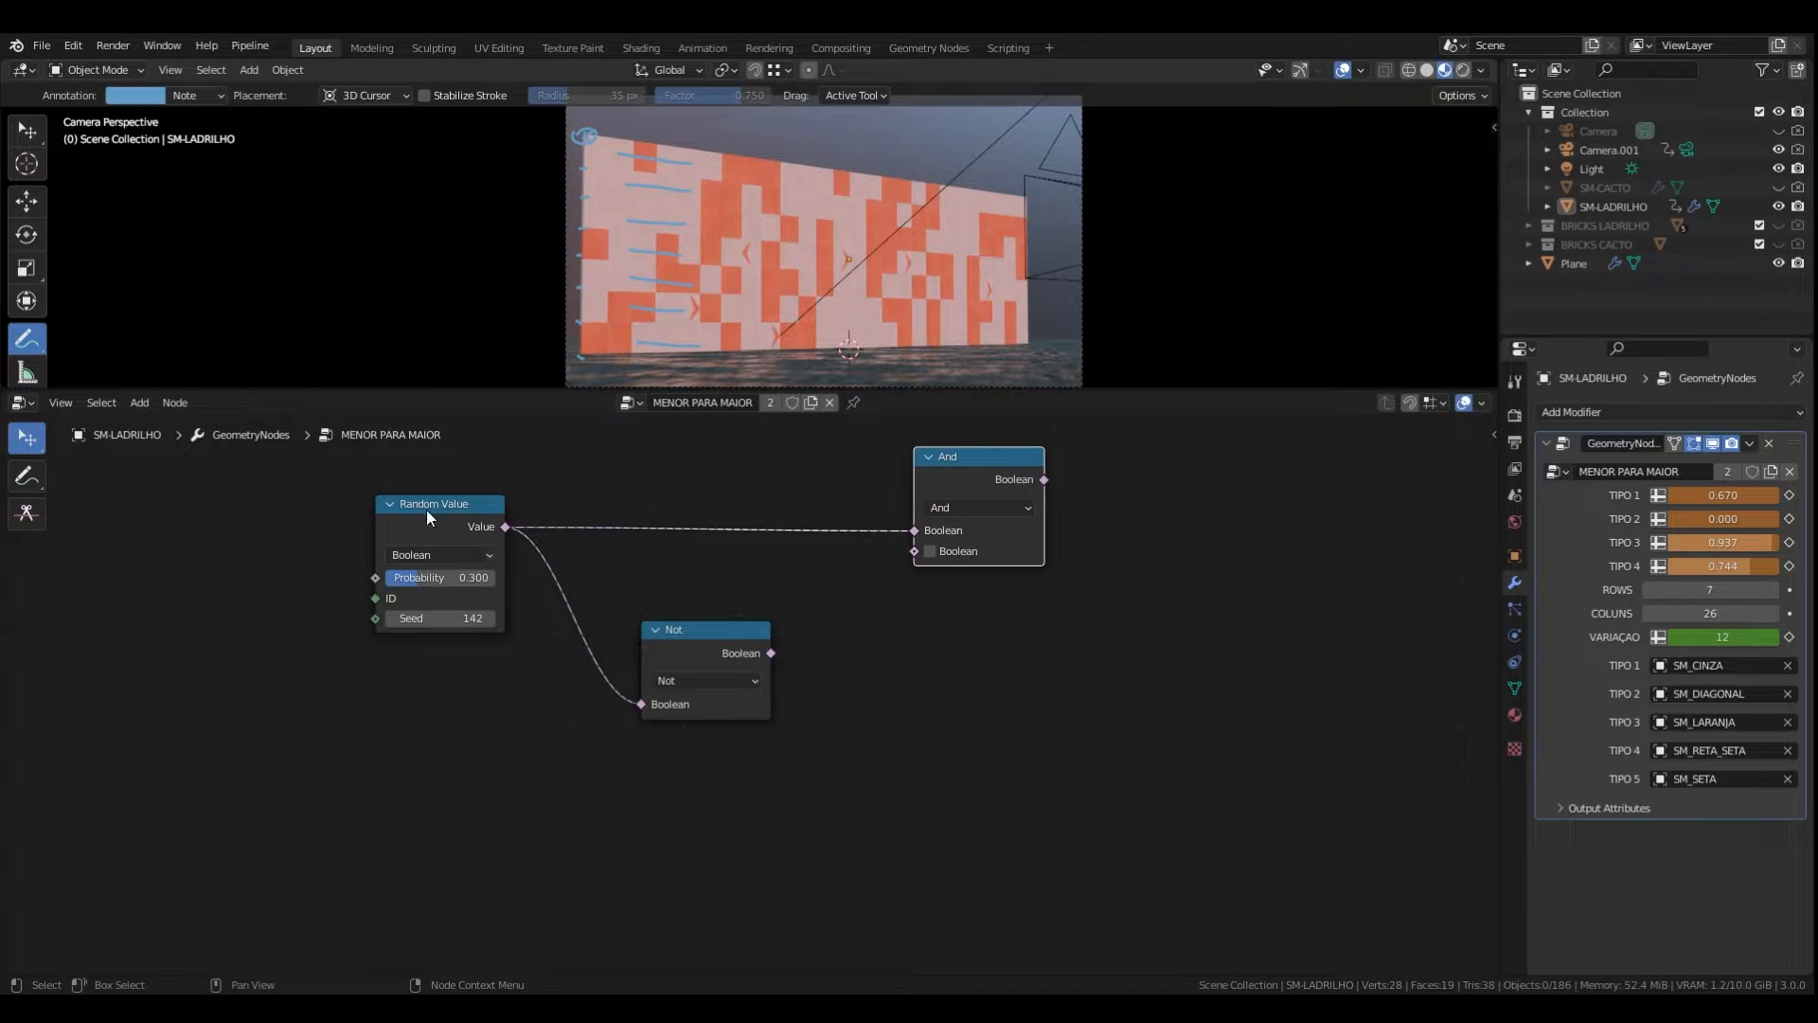
left_click_drag(426, 510, 370, 508)
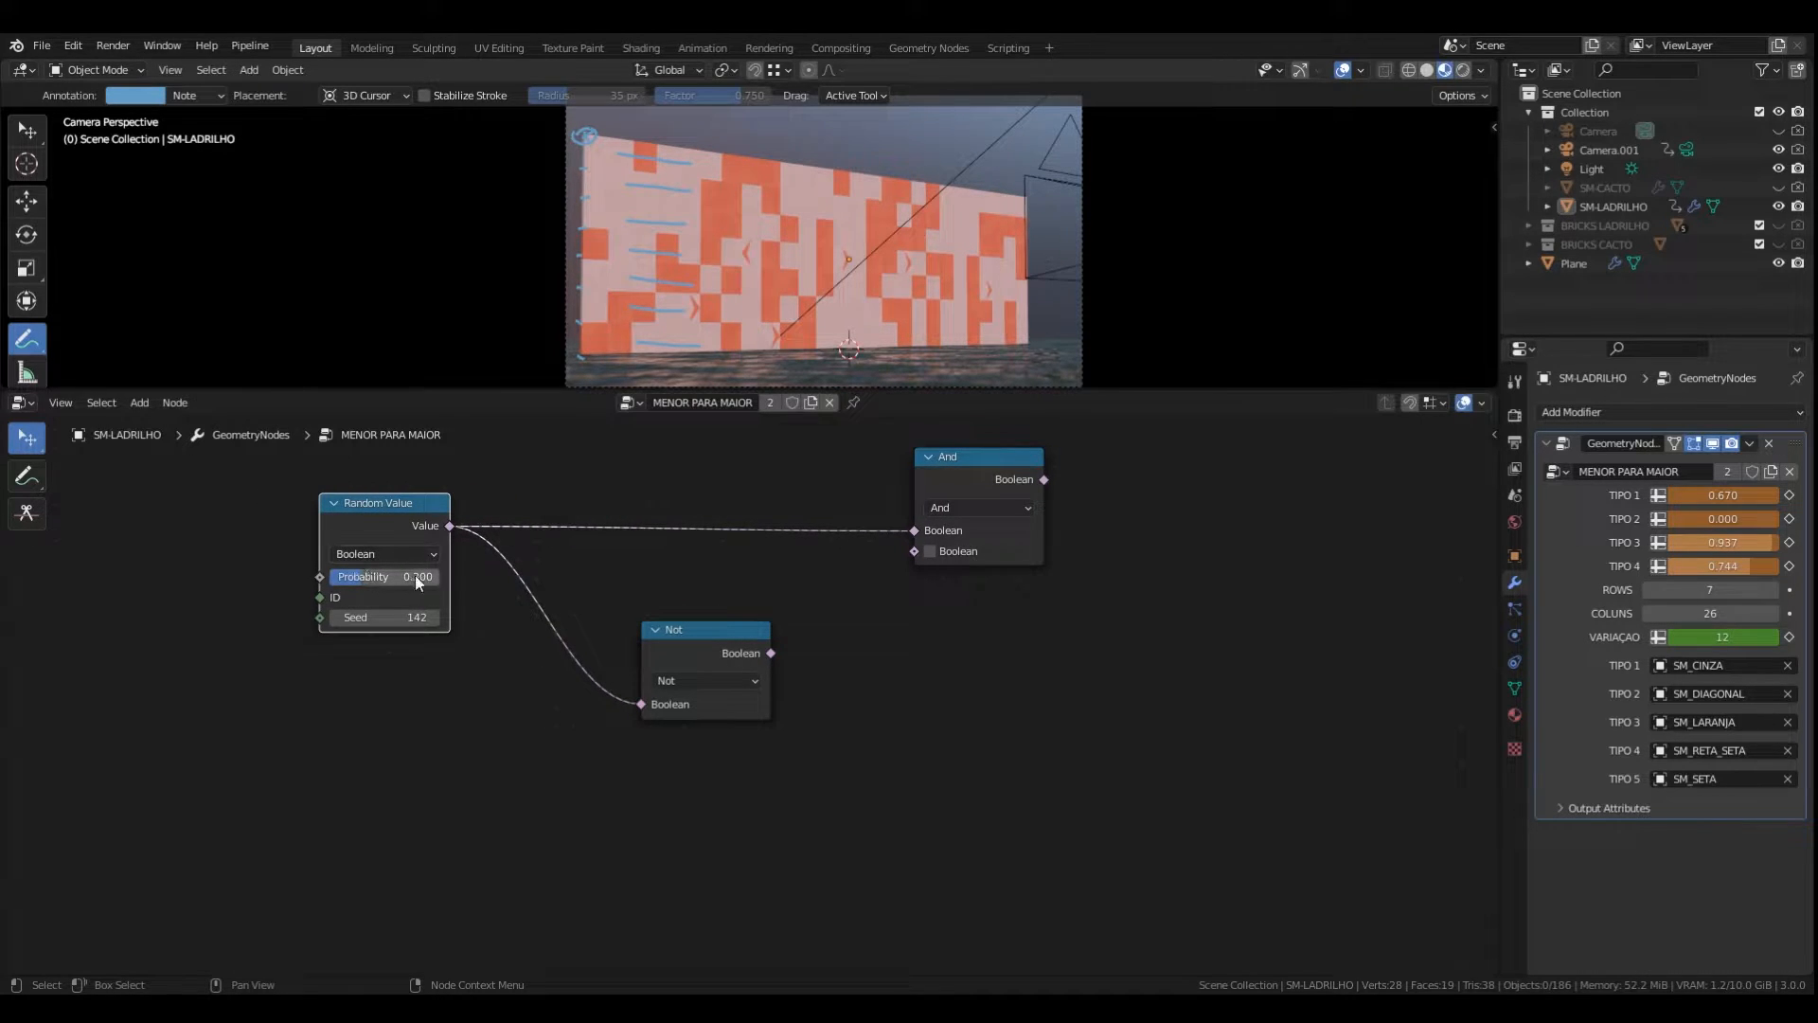
left_click_drag(693, 634, 689, 698)
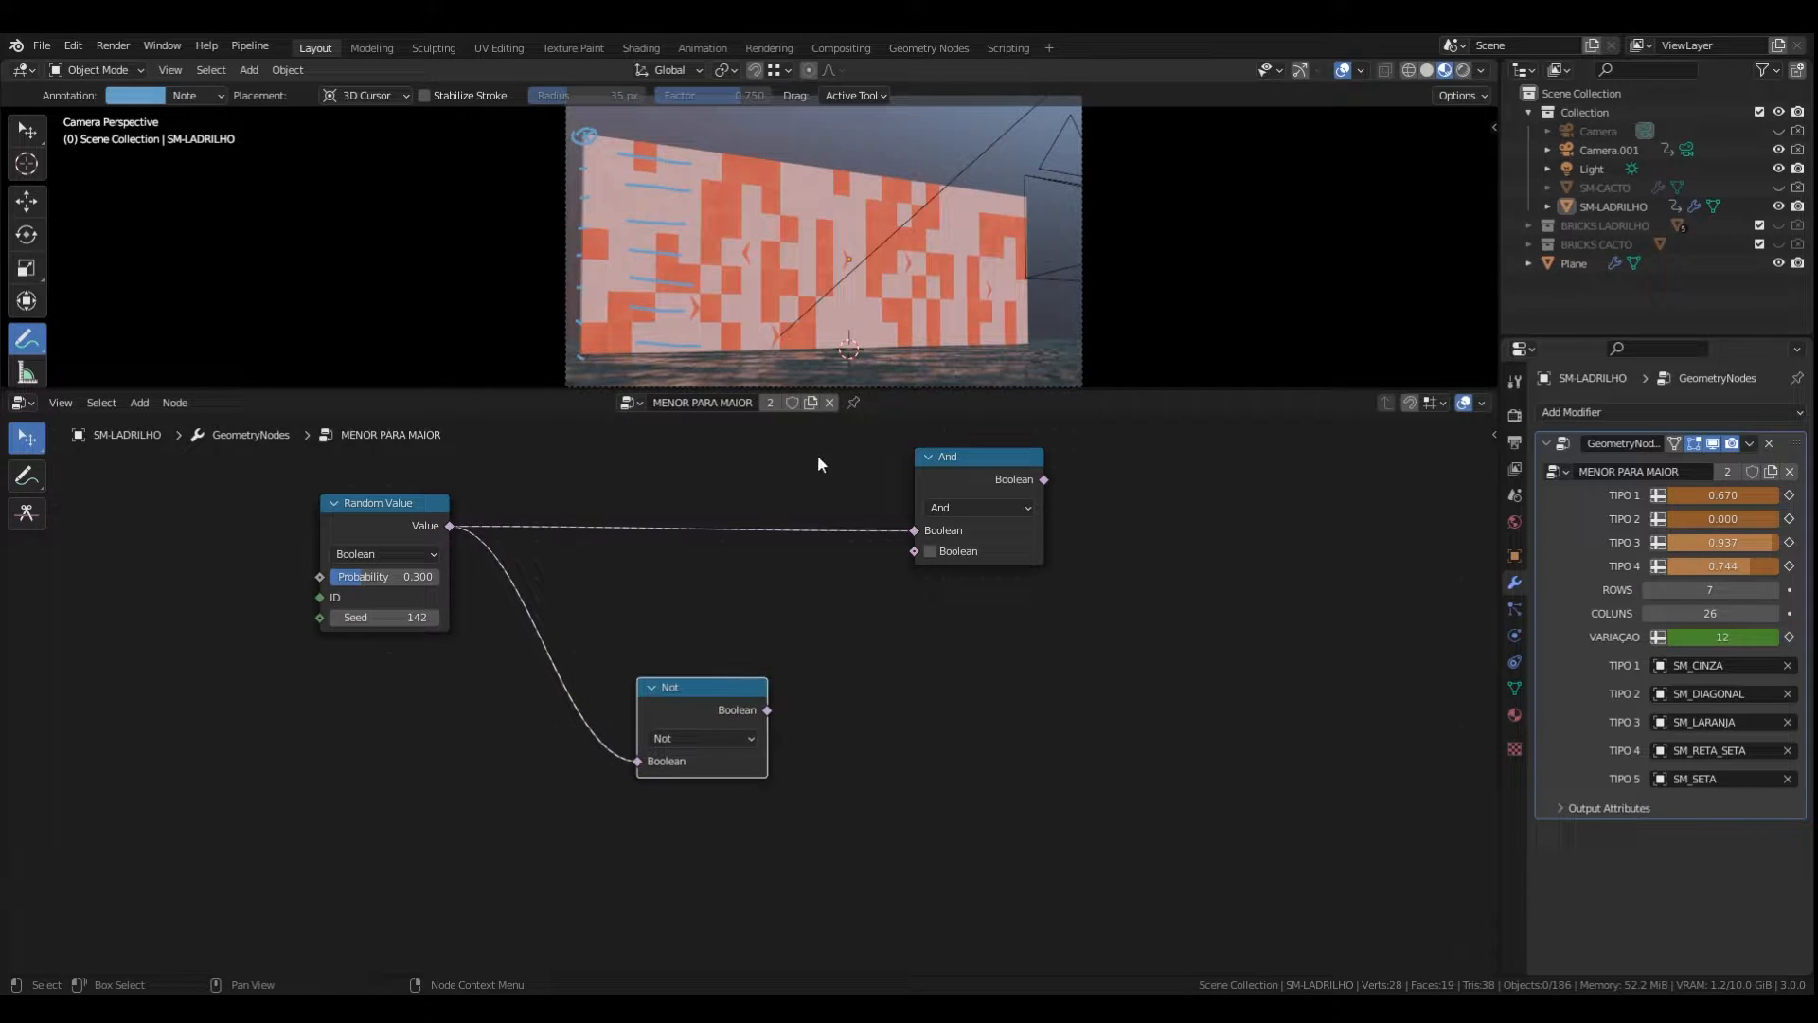
- Duplicate the And node below the original and connect the Not node's output to the copy's first Boolean input
left_click_drag(976, 469, 976, 457)
key("shift+d")
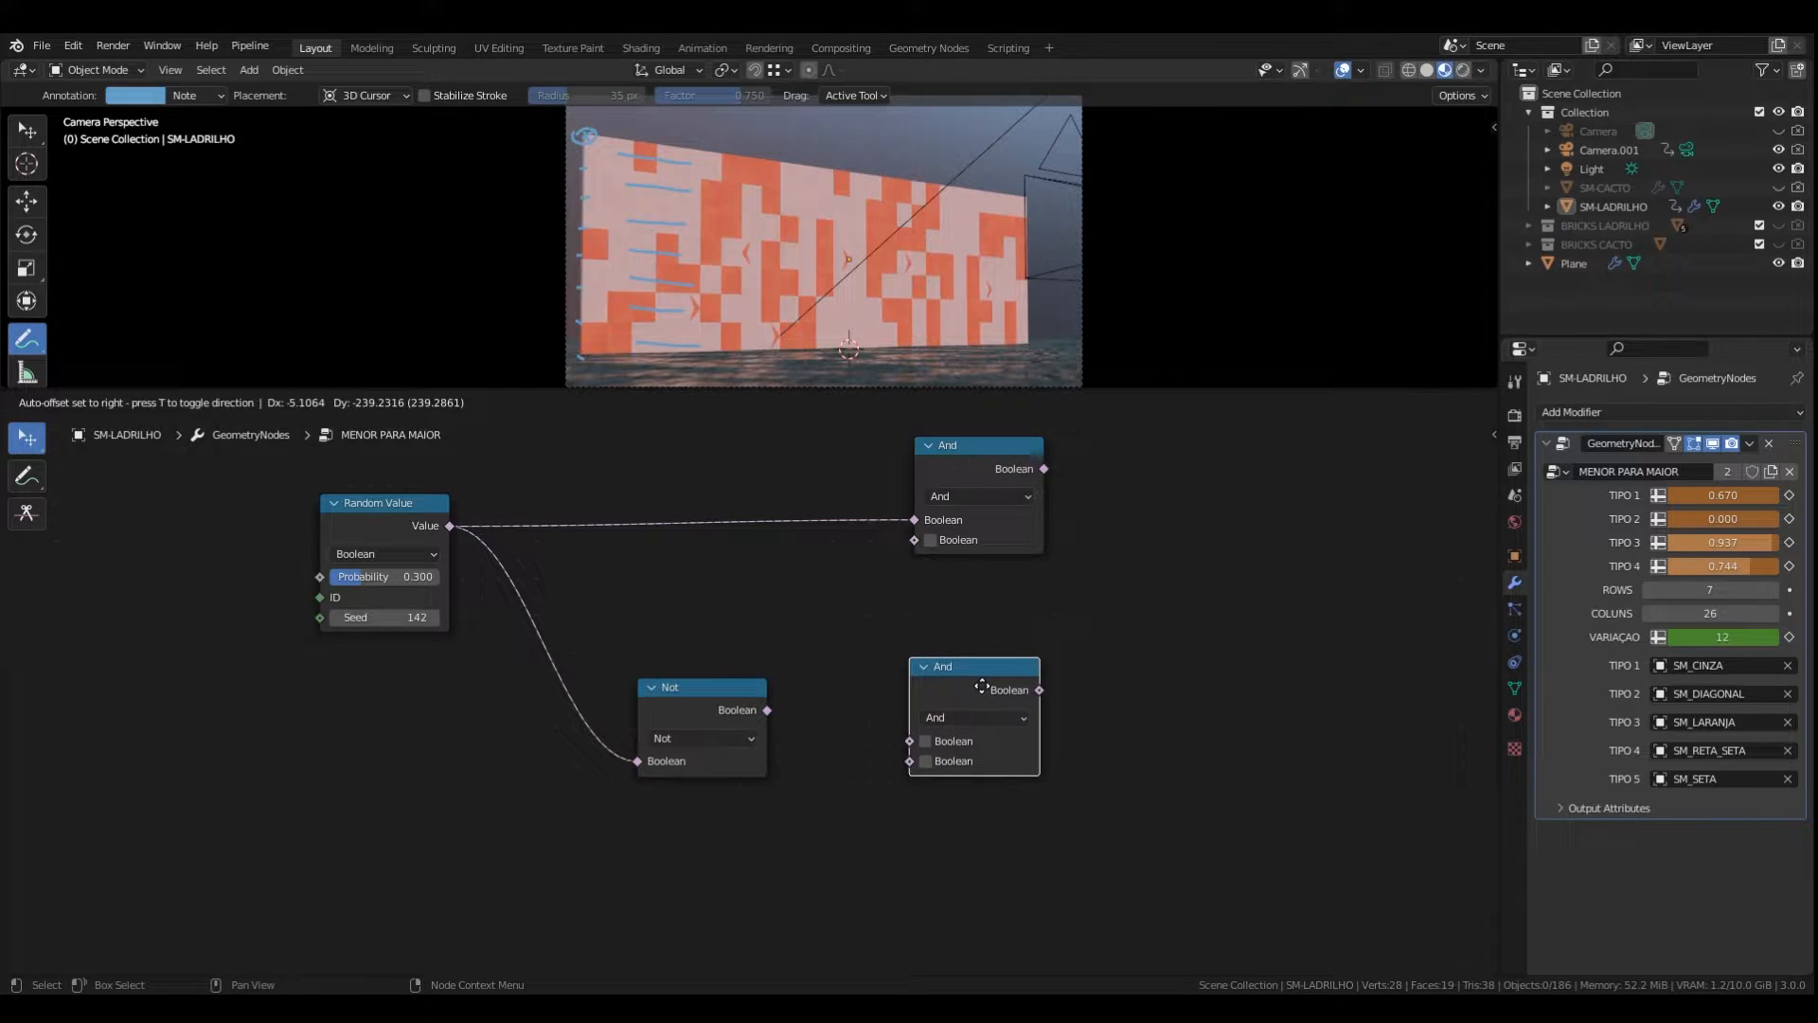
left_click(980, 683)
left_click(879, 635)
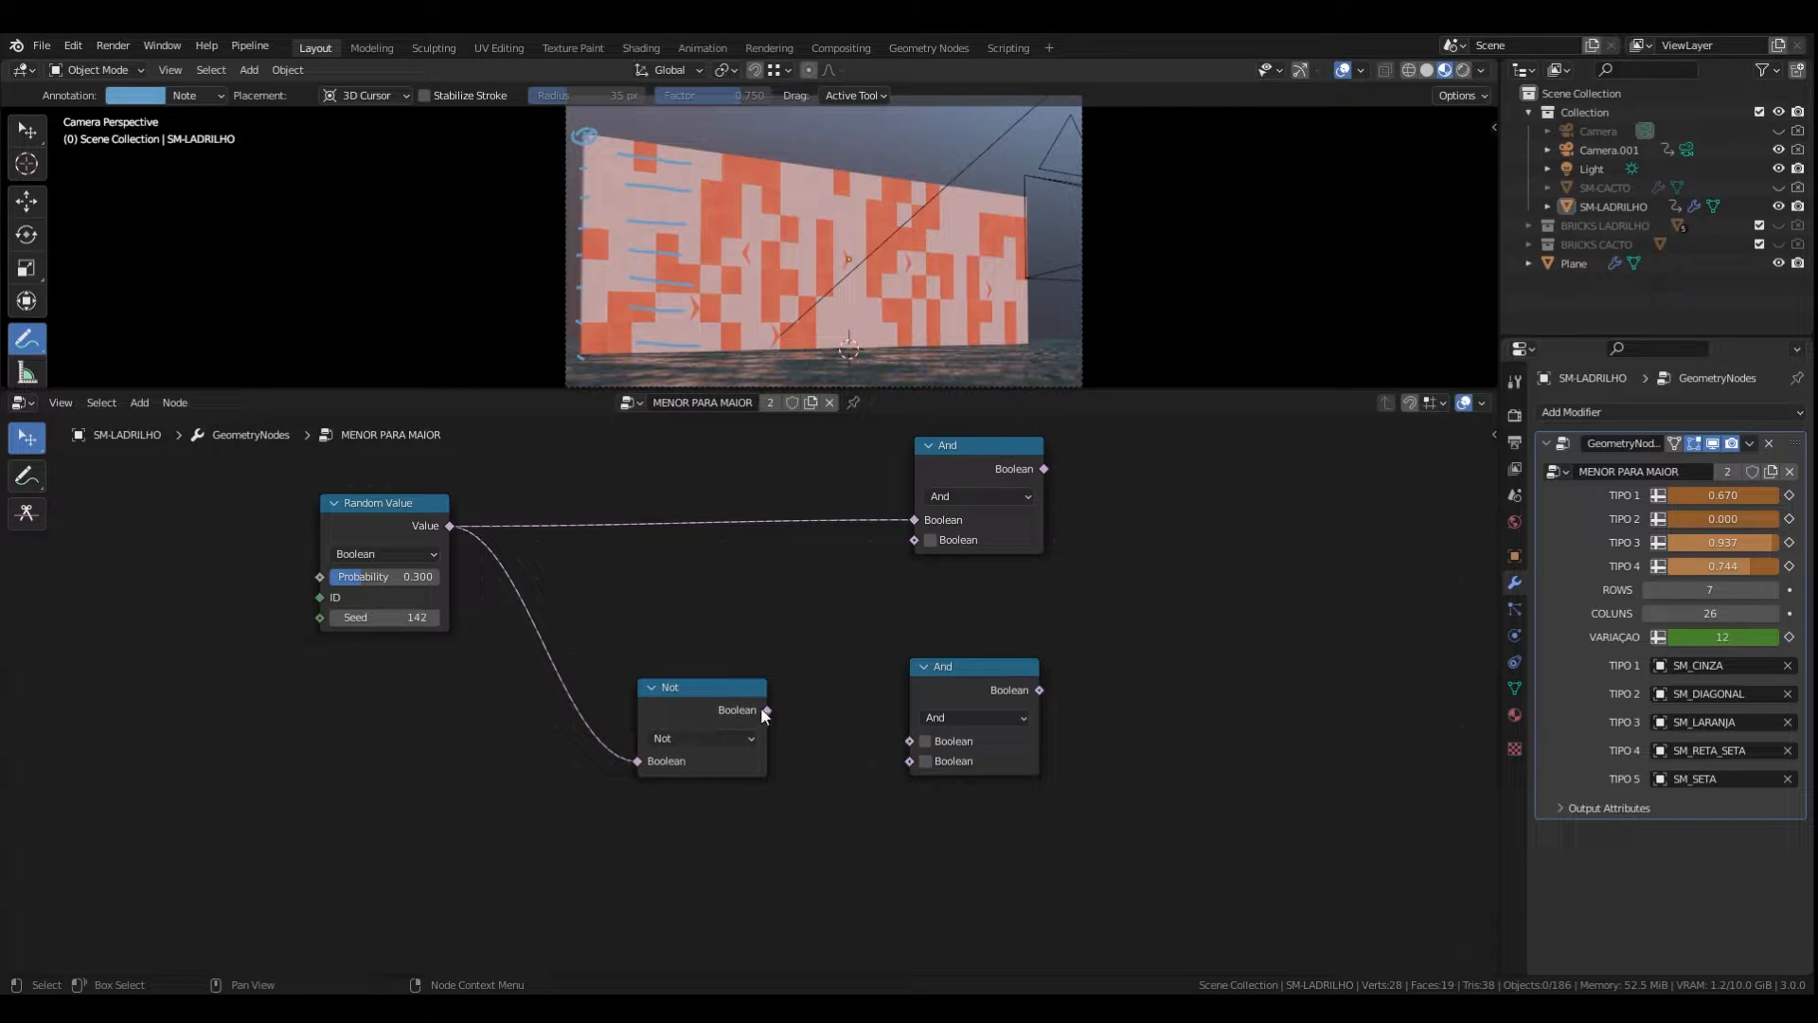
left_click_drag(766, 711, 908, 741)
left_click_drag(968, 661, 975, 663)
scroll(926, 640, "down", 1)
mouse_move(1055, 783)
left_mouse_down()
mouse_move(438, 503)
mouse_move(526, 591)
left_mouse_up()
left_click(672, 612)
- Handwrite a circled 100 above Random Value, "AZUL - 30" beside the upper And and "AMARELO - 70" beside the lower And
left_click(26, 476)
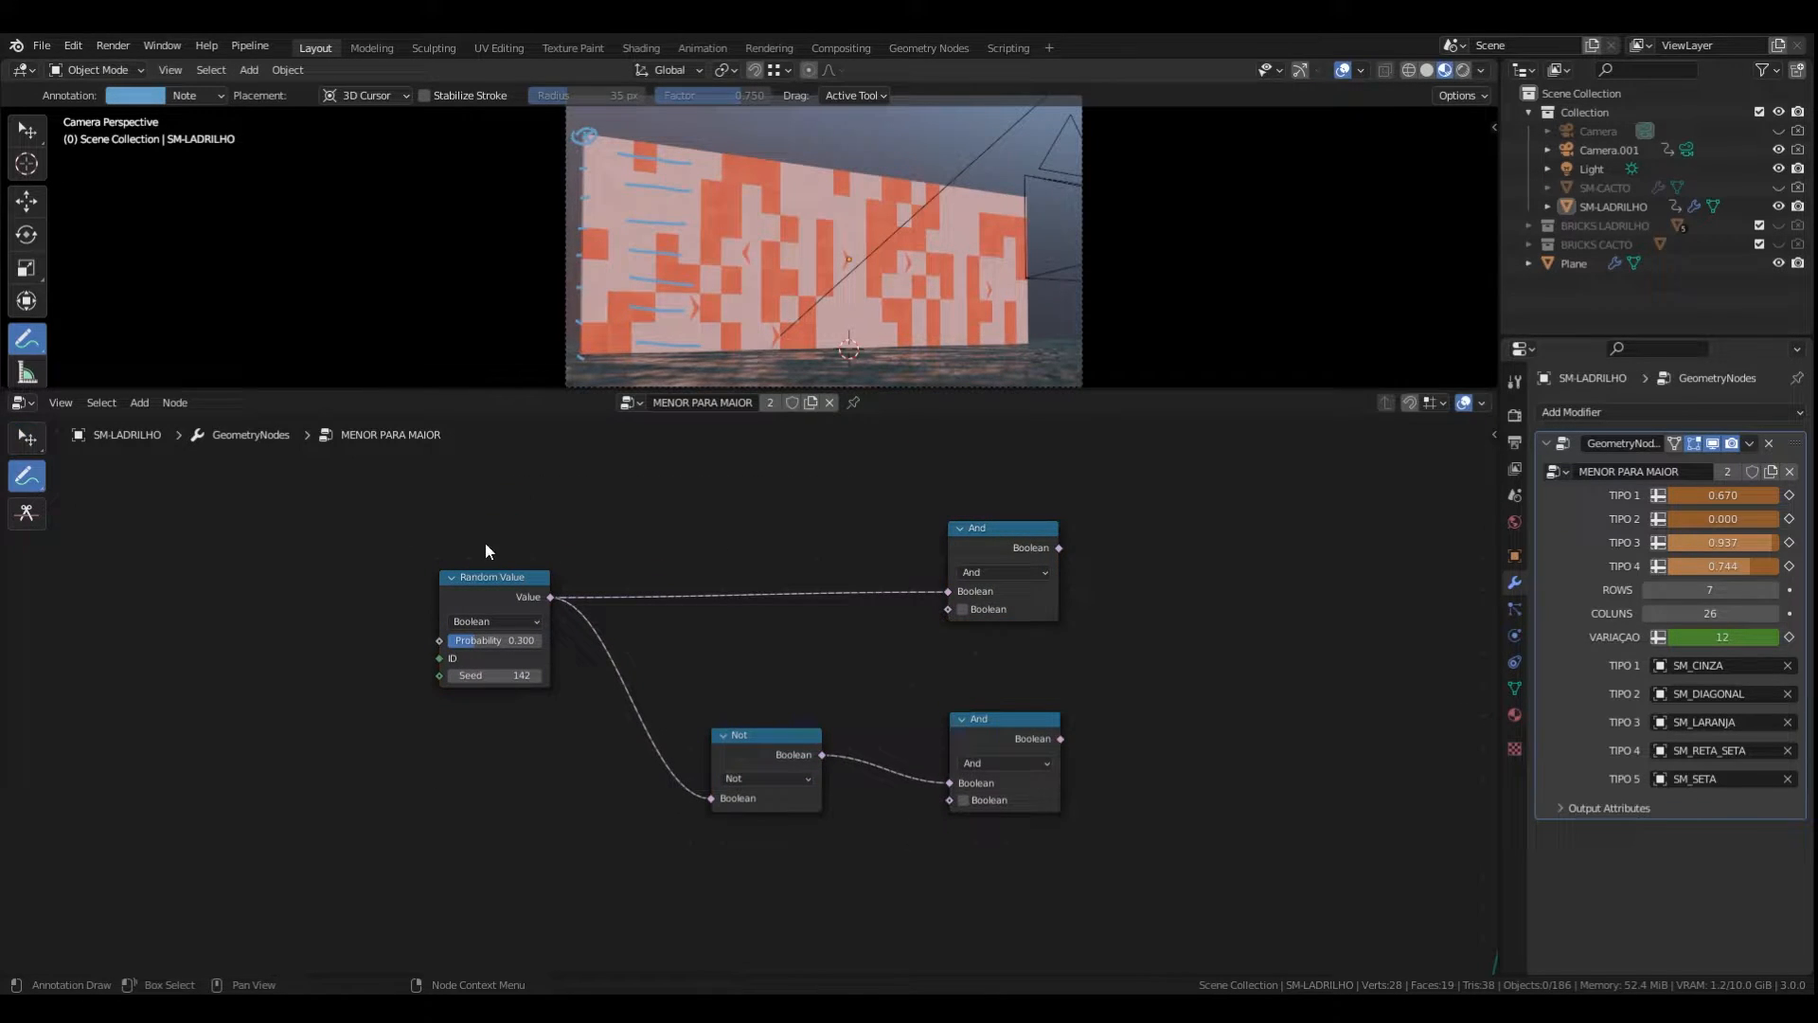
mouse_move(447, 493)
left_mouse_down()
mouse_move(455, 519)
mouse_move(494, 506)
left_mouse_up()
mouse_move(1176, 534)
left_mouse_down()
mouse_move(1191, 591)
mouse_move(1187, 564)
mouse_move(1223, 588)
left_mouse_up()
left_click_drag(1230, 545, 1266, 545)
left_click_drag(1284, 538, 1322, 588)
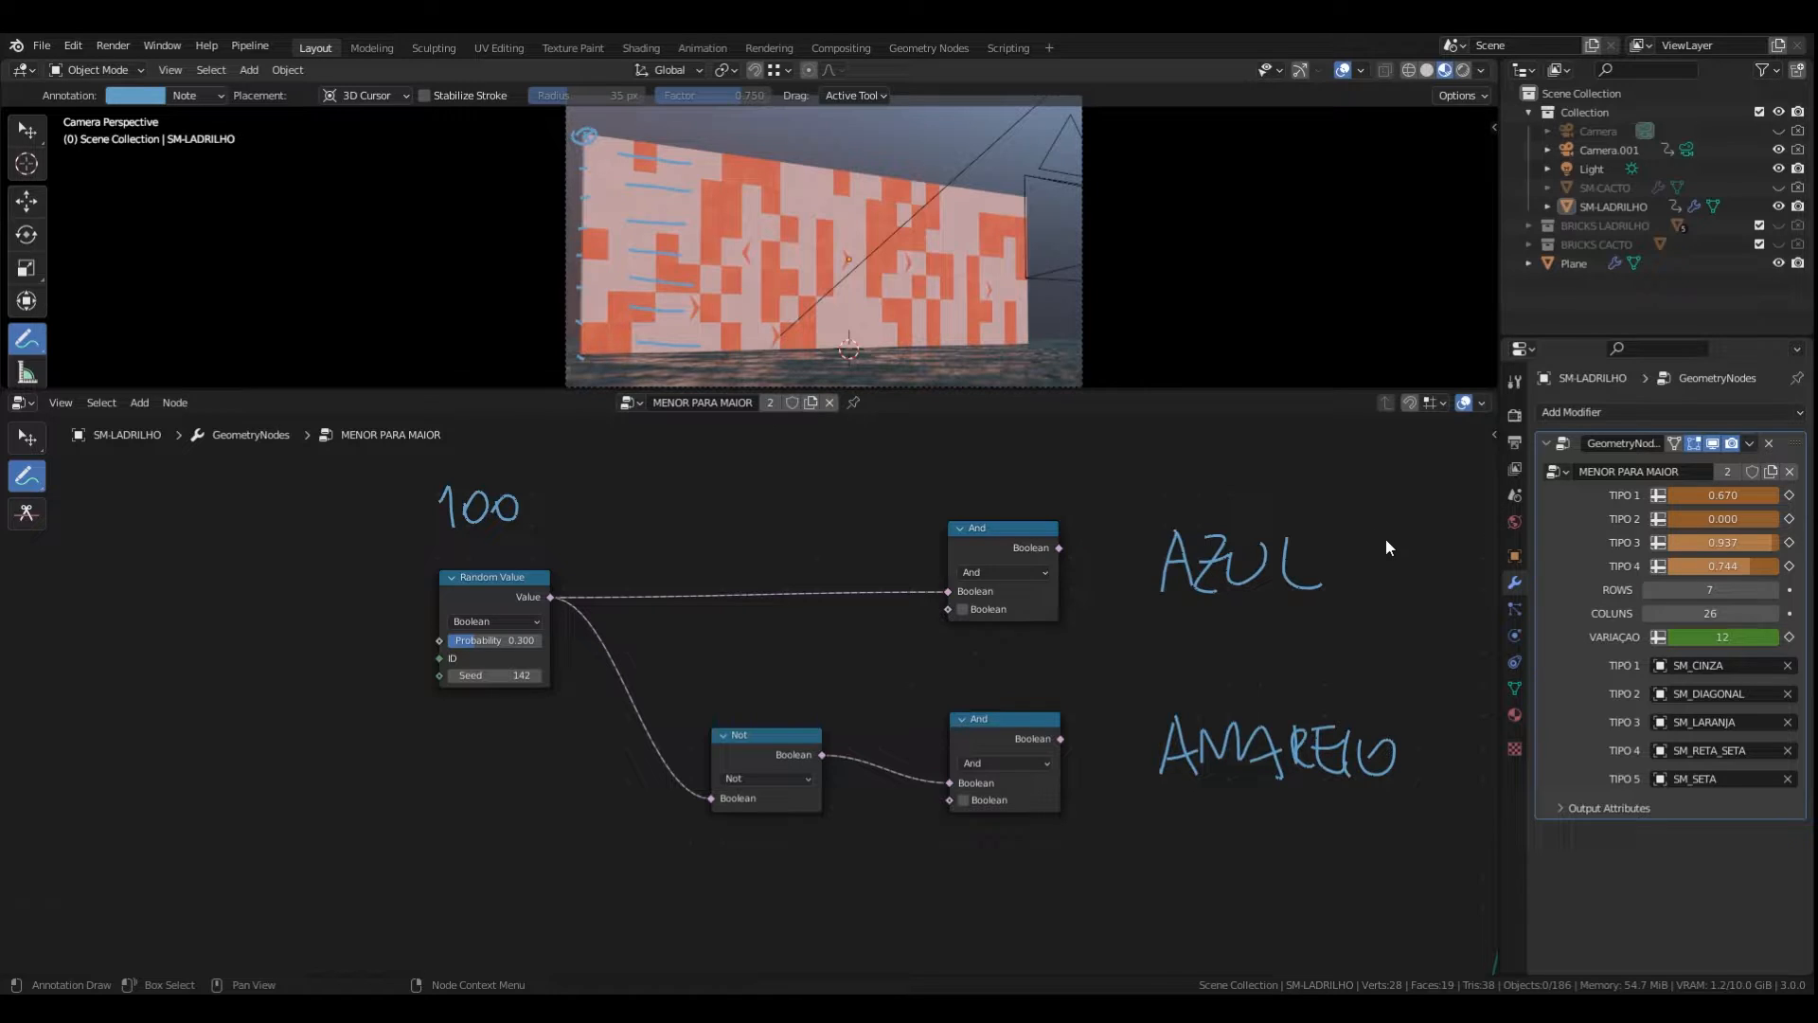
mouse_move(1383, 536)
left_mouse_down()
mouse_move(1382, 583)
mouse_move(1428, 564)
left_mouse_up()
mouse_move(1409, 751)
left_mouse_down()
mouse_move(1458, 758)
mouse_move(1474, 737)
left_mouse_up()
mouse_move(393, 516)
left_mouse_down()
mouse_move(485, 548)
mouse_move(389, 491)
left_mouse_up()
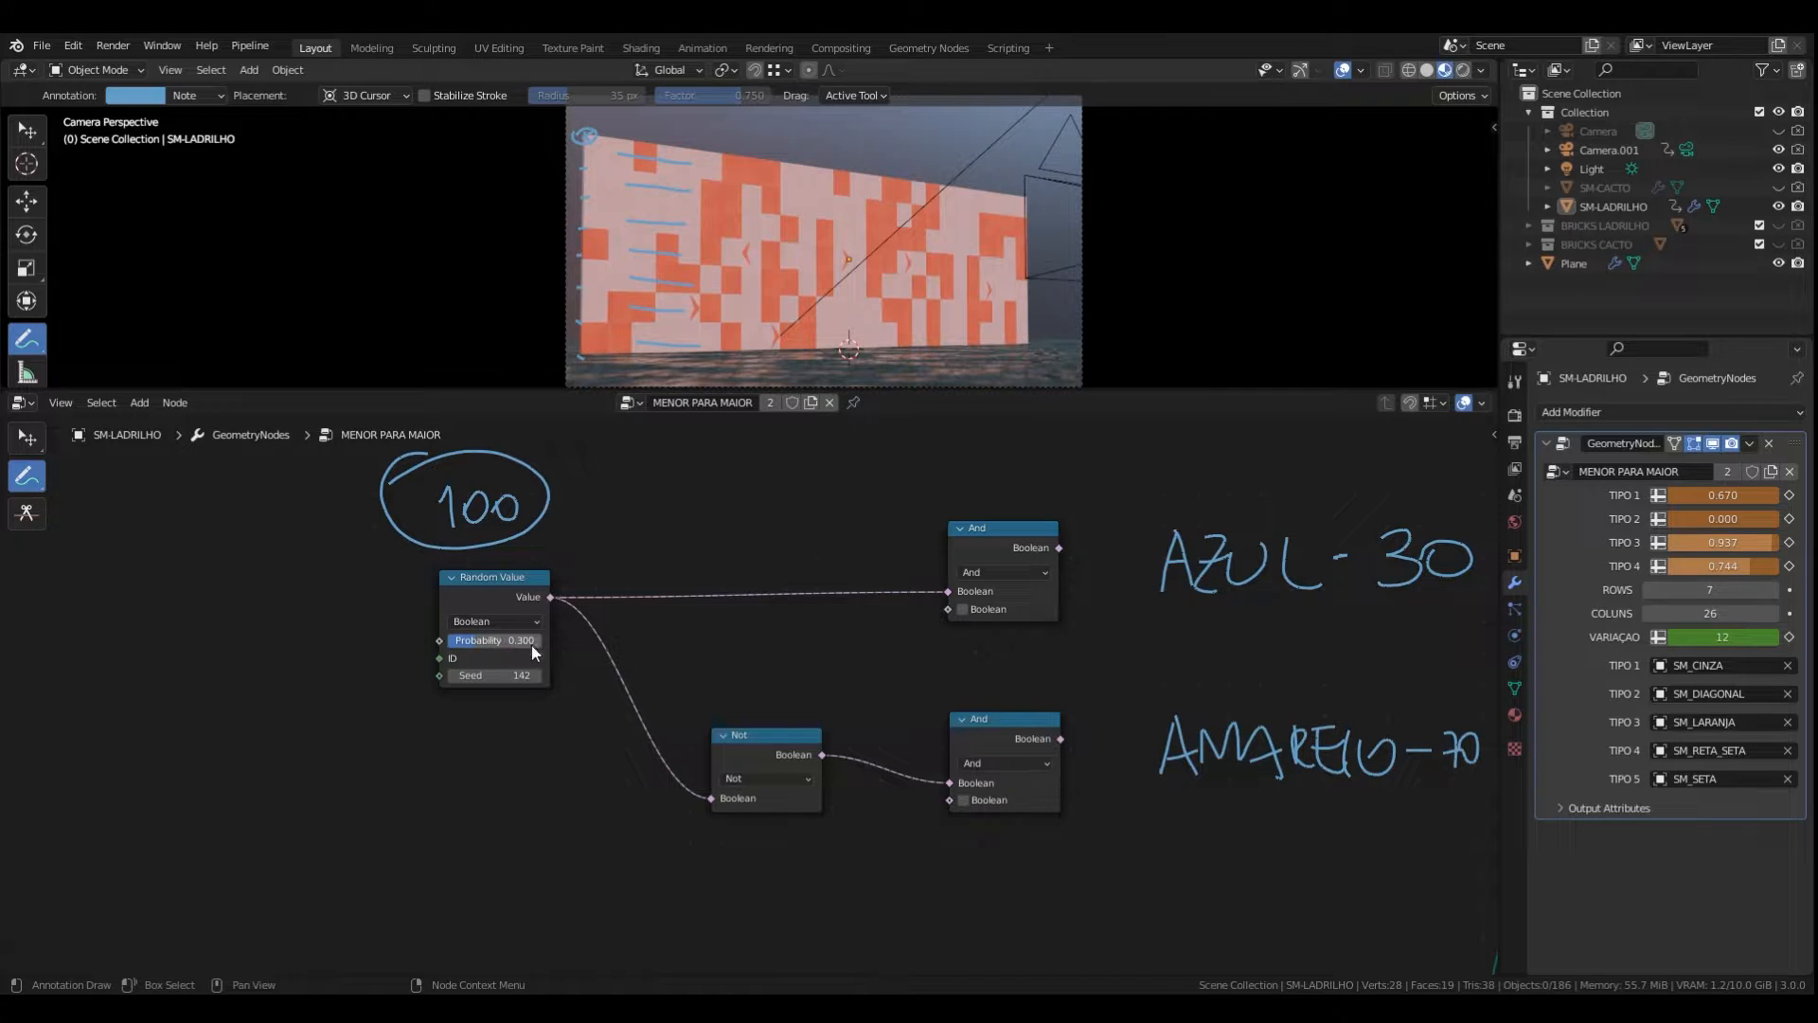
- Trace Random Value's links to the upper And and Not nodes, writing 30 along each and at the And's output
left_click_drag(559, 595, 949, 591)
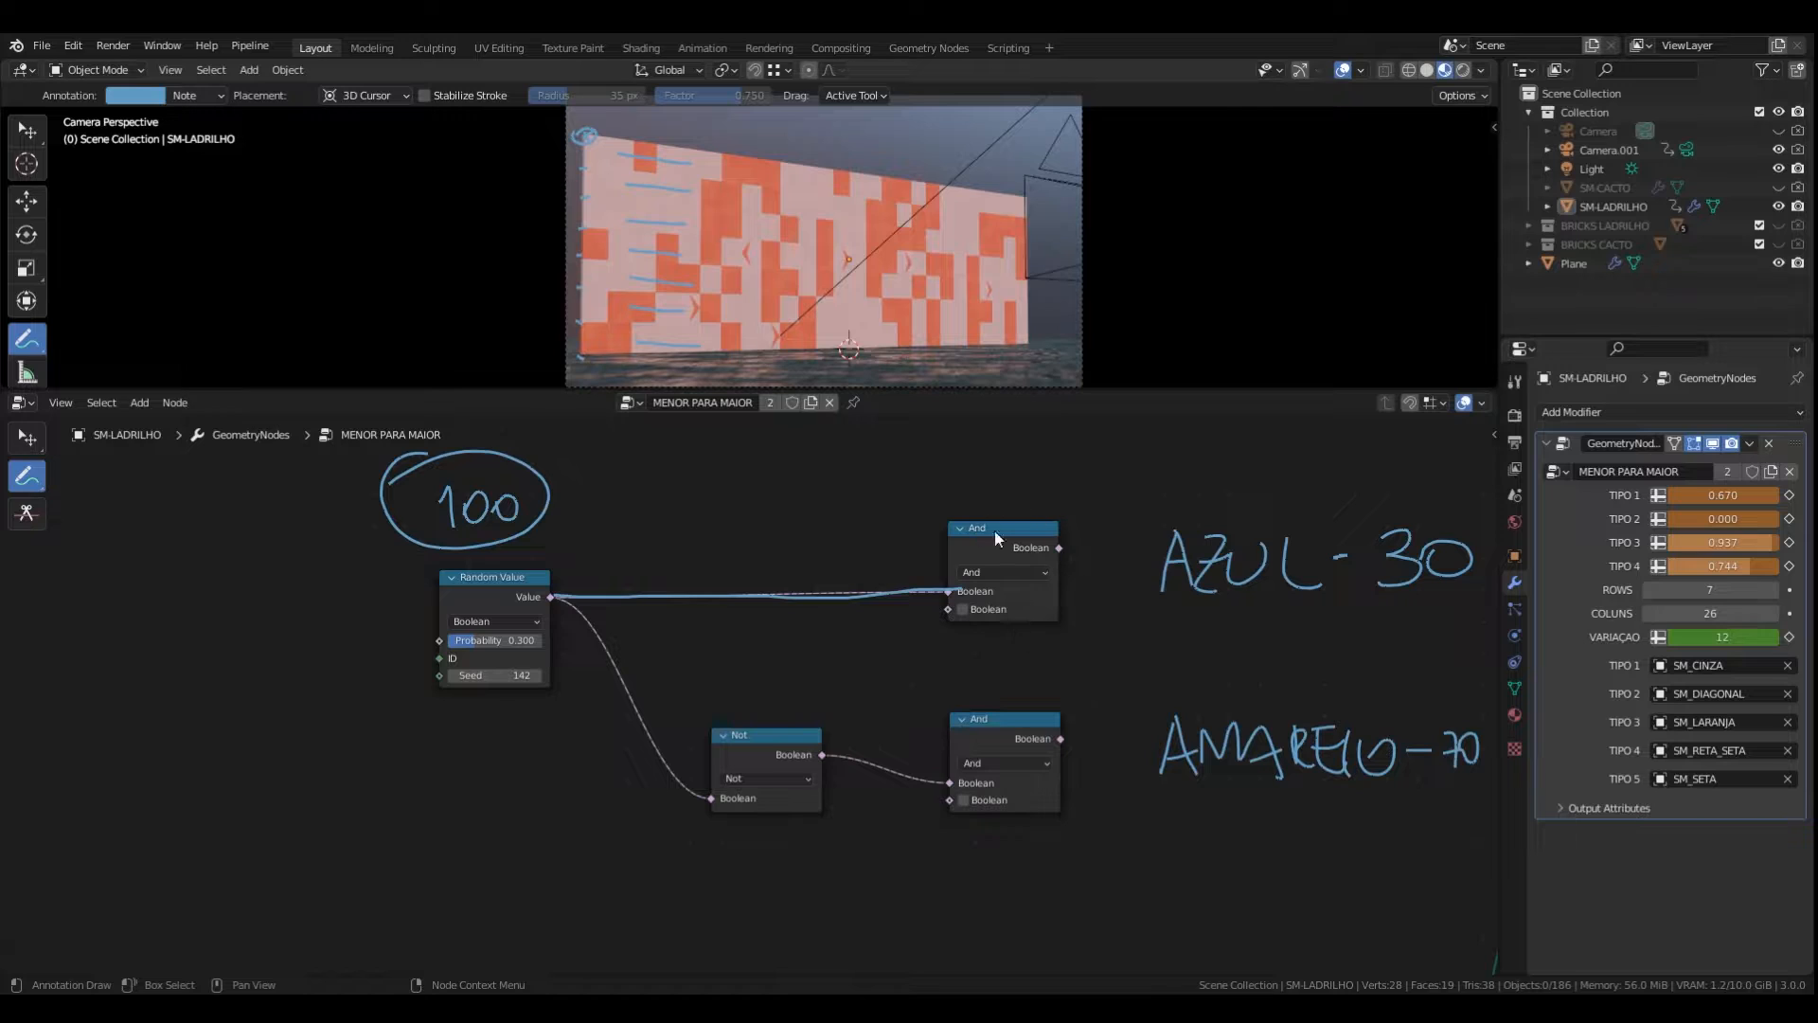
mouse_move(1061, 548)
left_mouse_down()
mouse_move(1193, 471)
mouse_move(1176, 485)
left_mouse_up()
mouse_move(1222, 457)
left_mouse_down()
mouse_move(1229, 478)
mouse_move(1220, 458)
left_mouse_up()
mouse_move(547, 600)
left_mouse_down()
mouse_move(629, 671)
mouse_move(707, 791)
left_mouse_up()
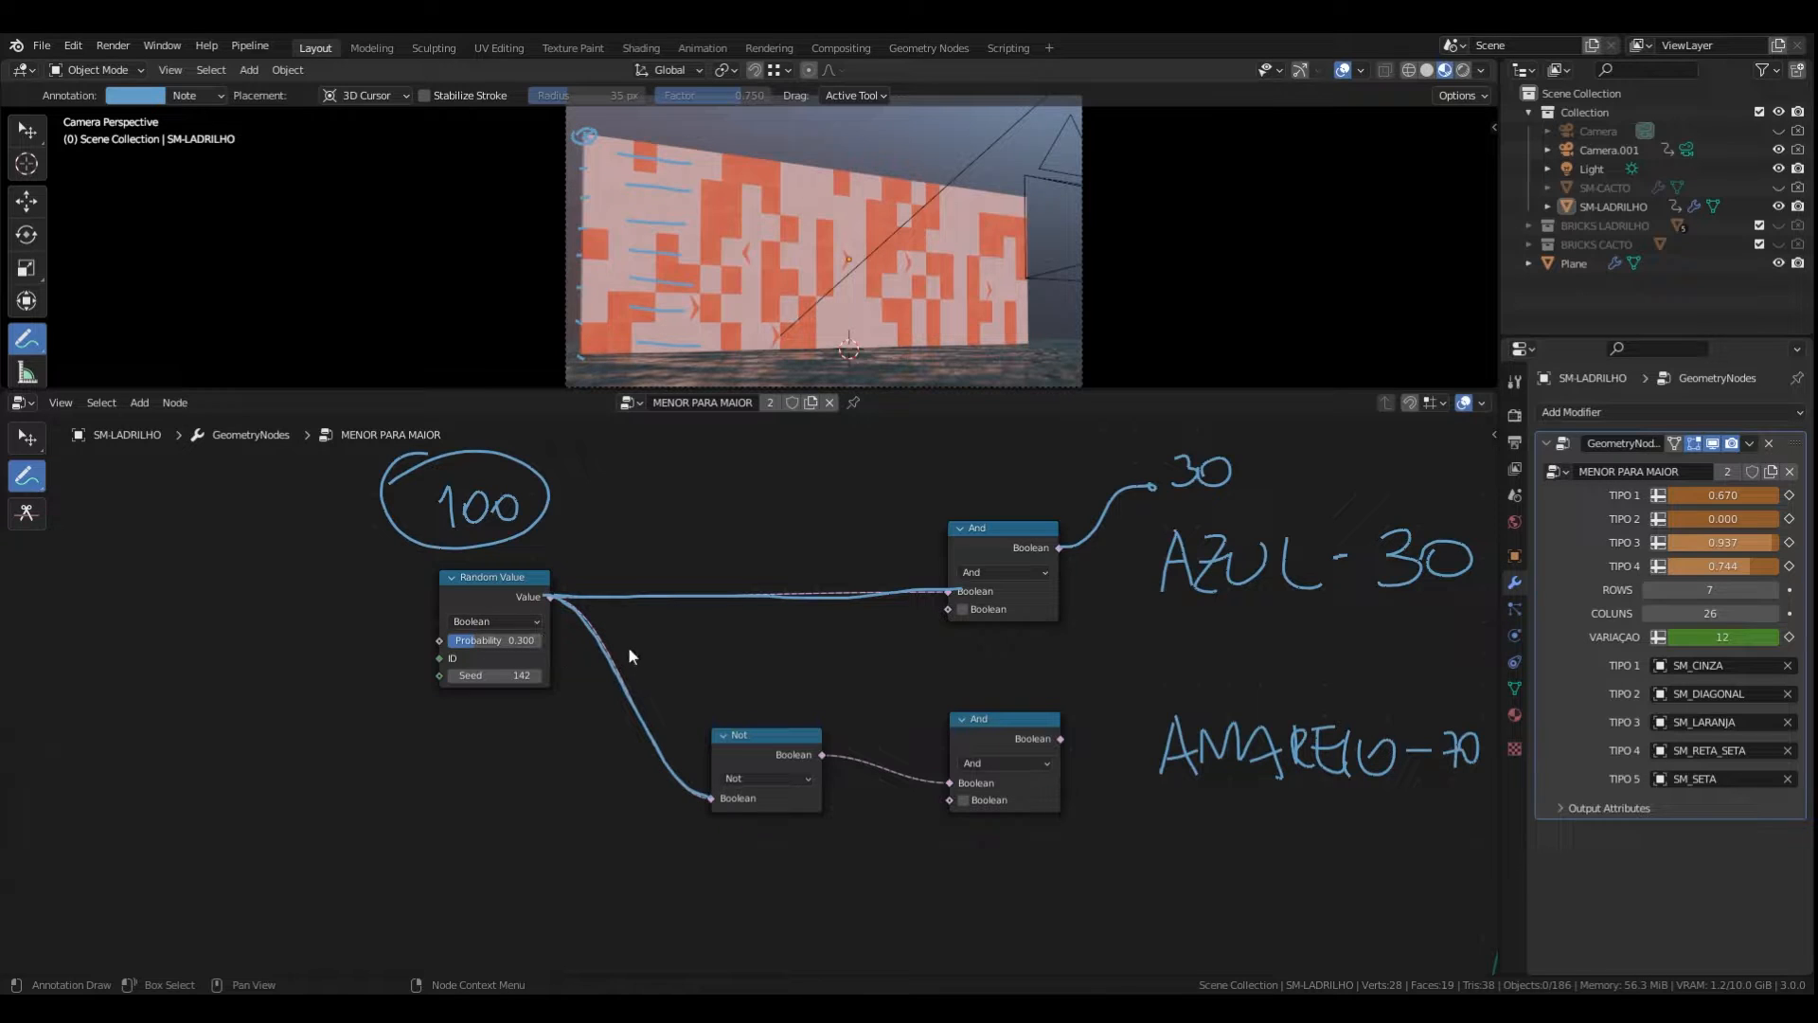
mouse_move(630, 645)
left_mouse_down()
mouse_move(650, 656)
mouse_move(630, 677)
mouse_move(665, 644)
left_mouse_up()
left_click_drag(640, 541, 643, 574)
- Insert a shared reroute on the two links leaving Random Value and erase the handwritten strokes and 30 labels over them
left_click(28, 440)
right_click_drag(620, 614, 594, 710, "shift")
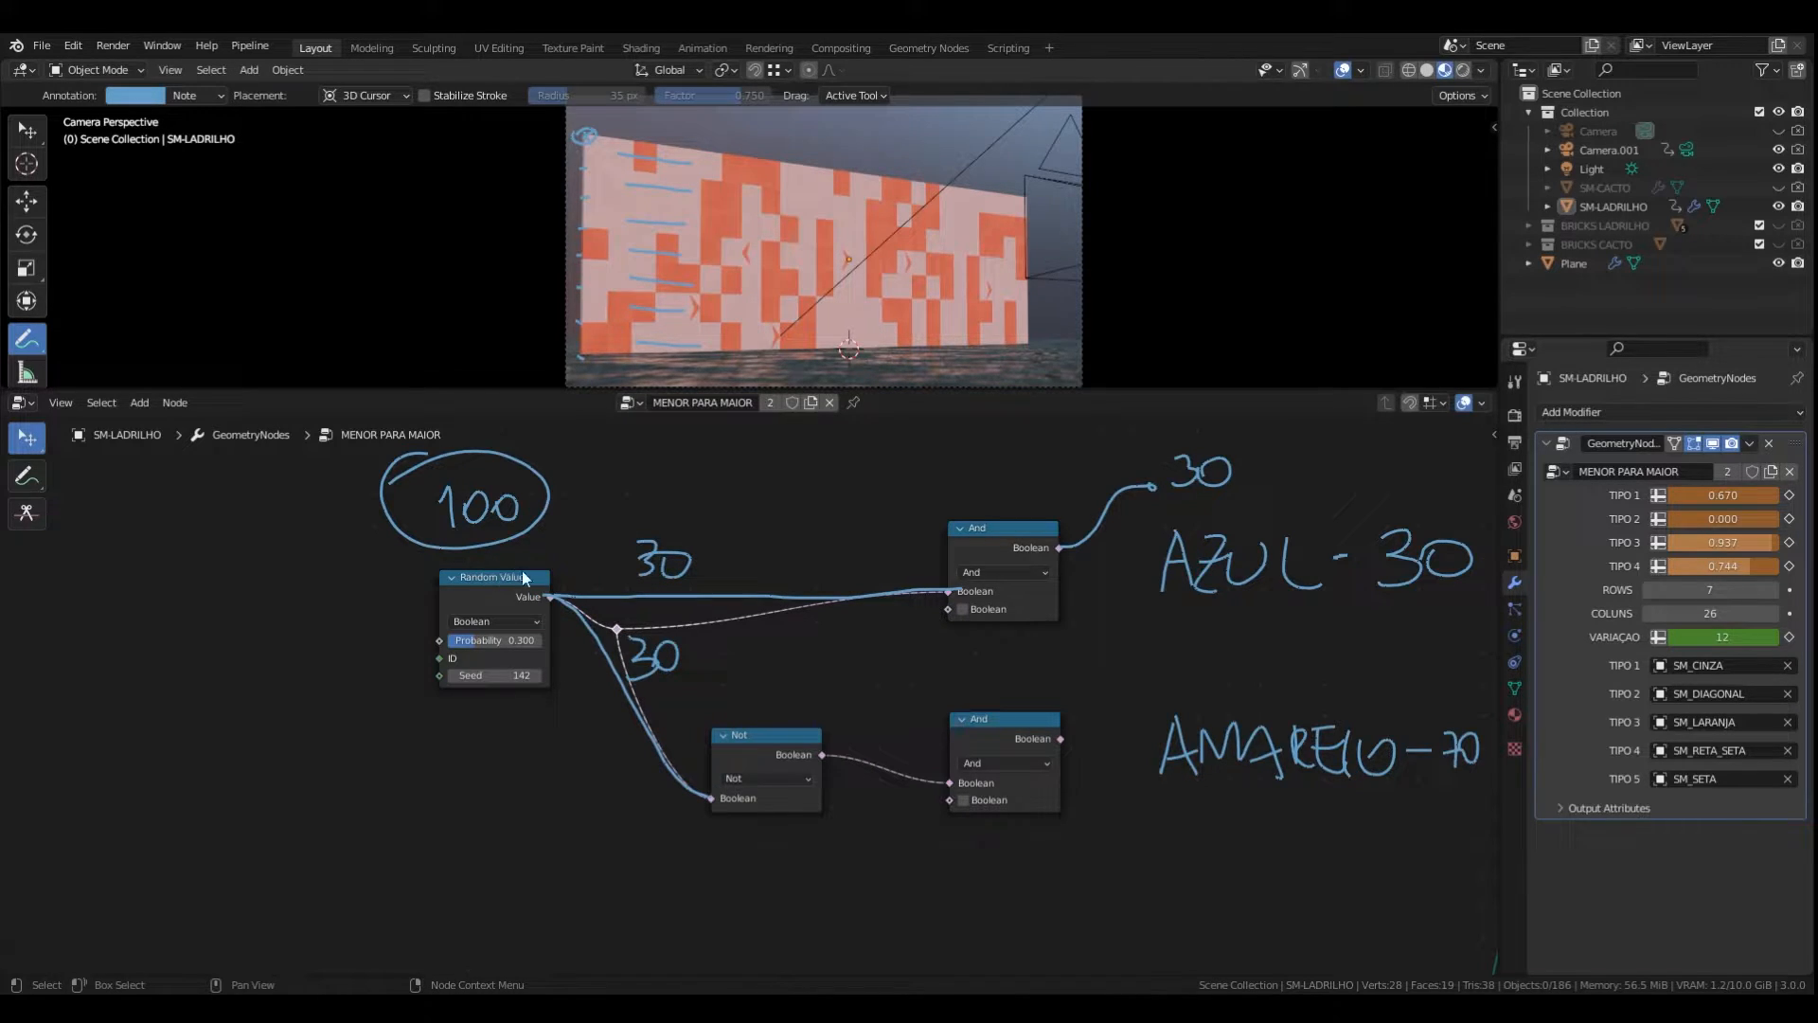
left_click(26, 476)
left_click(38, 475)
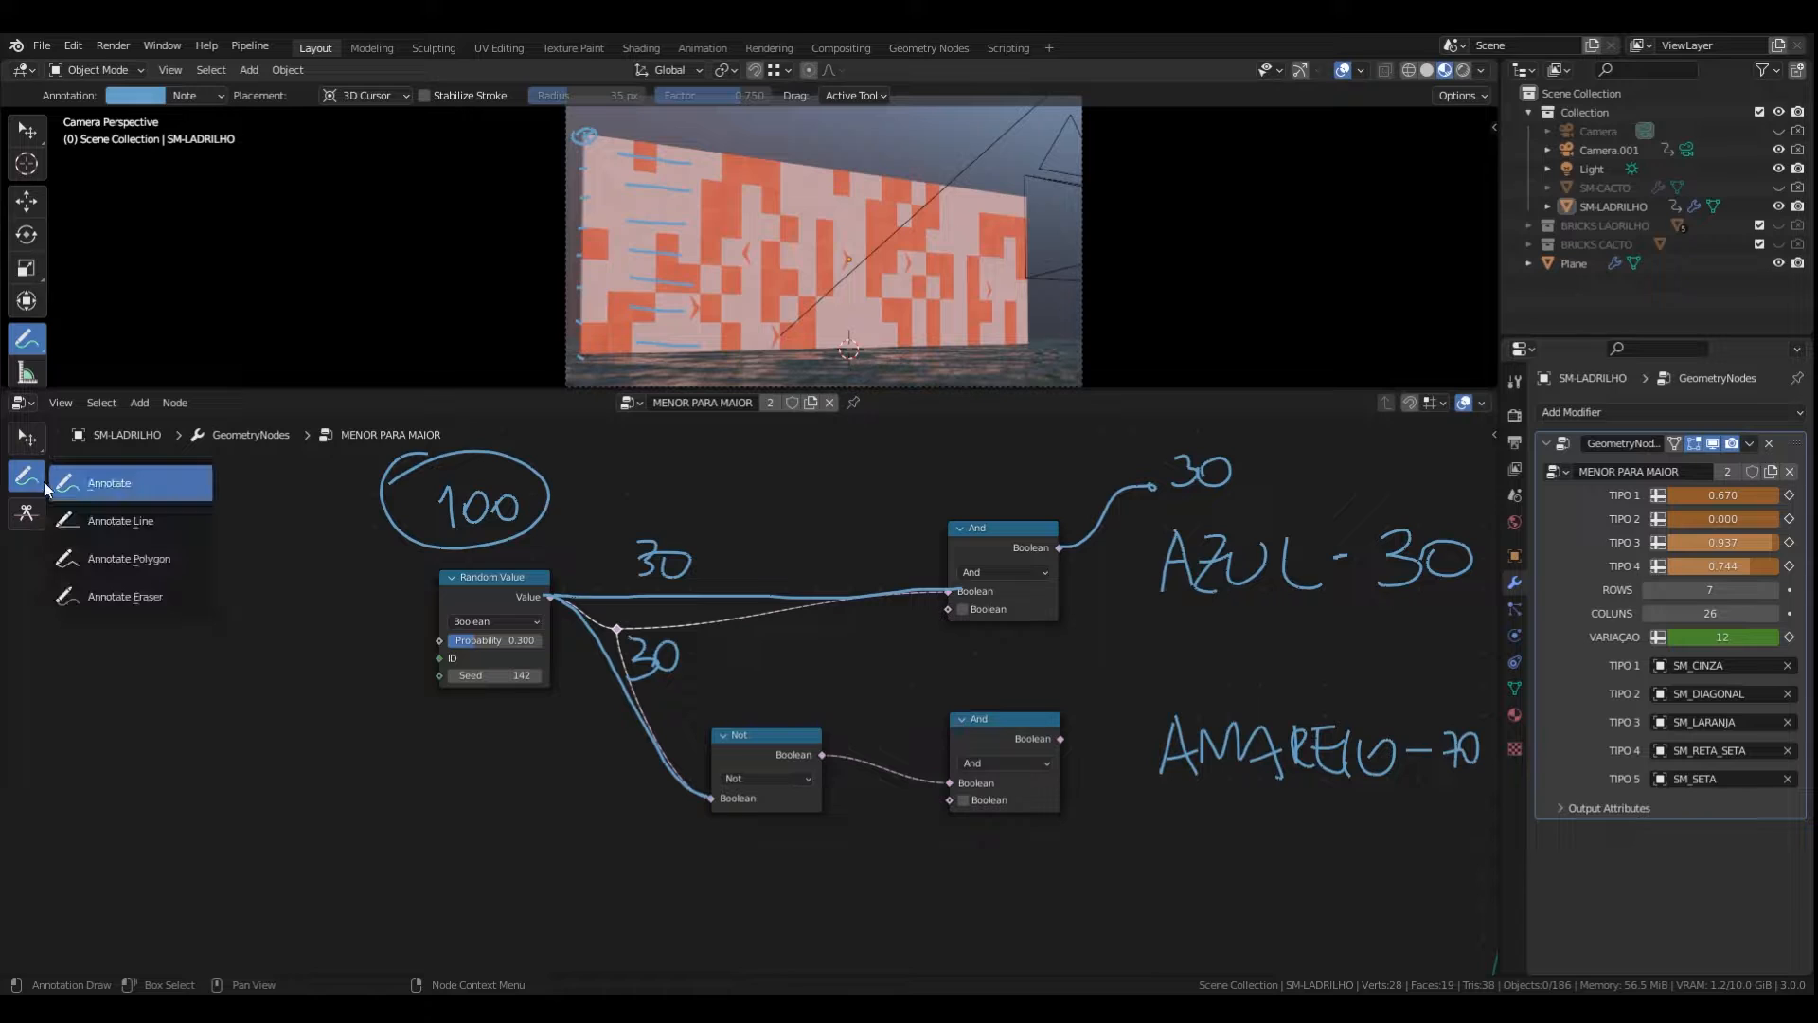
mouse_move(563, 609)
left_mouse_down("ctrl")
mouse_move(617, 624)
mouse_move(617, 653)
mouse_move(801, 586)
mouse_move(617, 723)
mouse_move(644, 800)
mouse_move(852, 577)
mouse_move(923, 558)
left_mouse_up("ctrl")
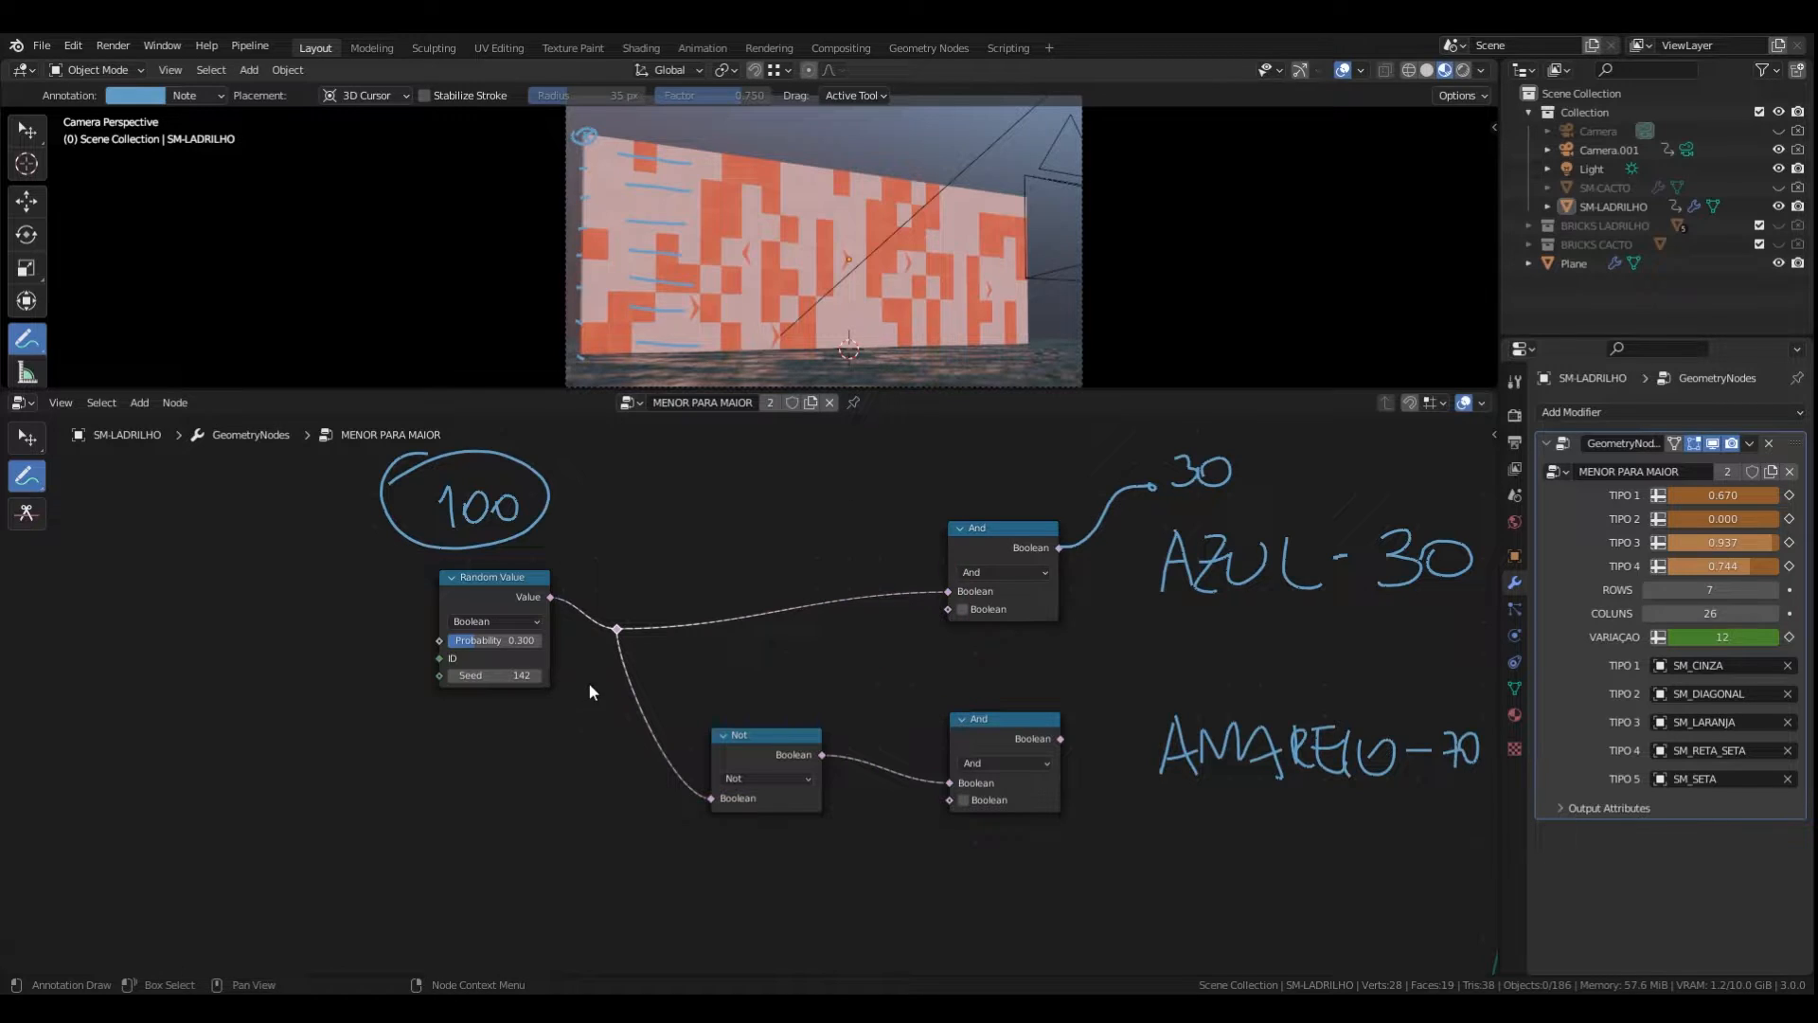
- Move the reroute in line with Random Value's output and retrace both branches to And and Not, labelled 30
key("g")
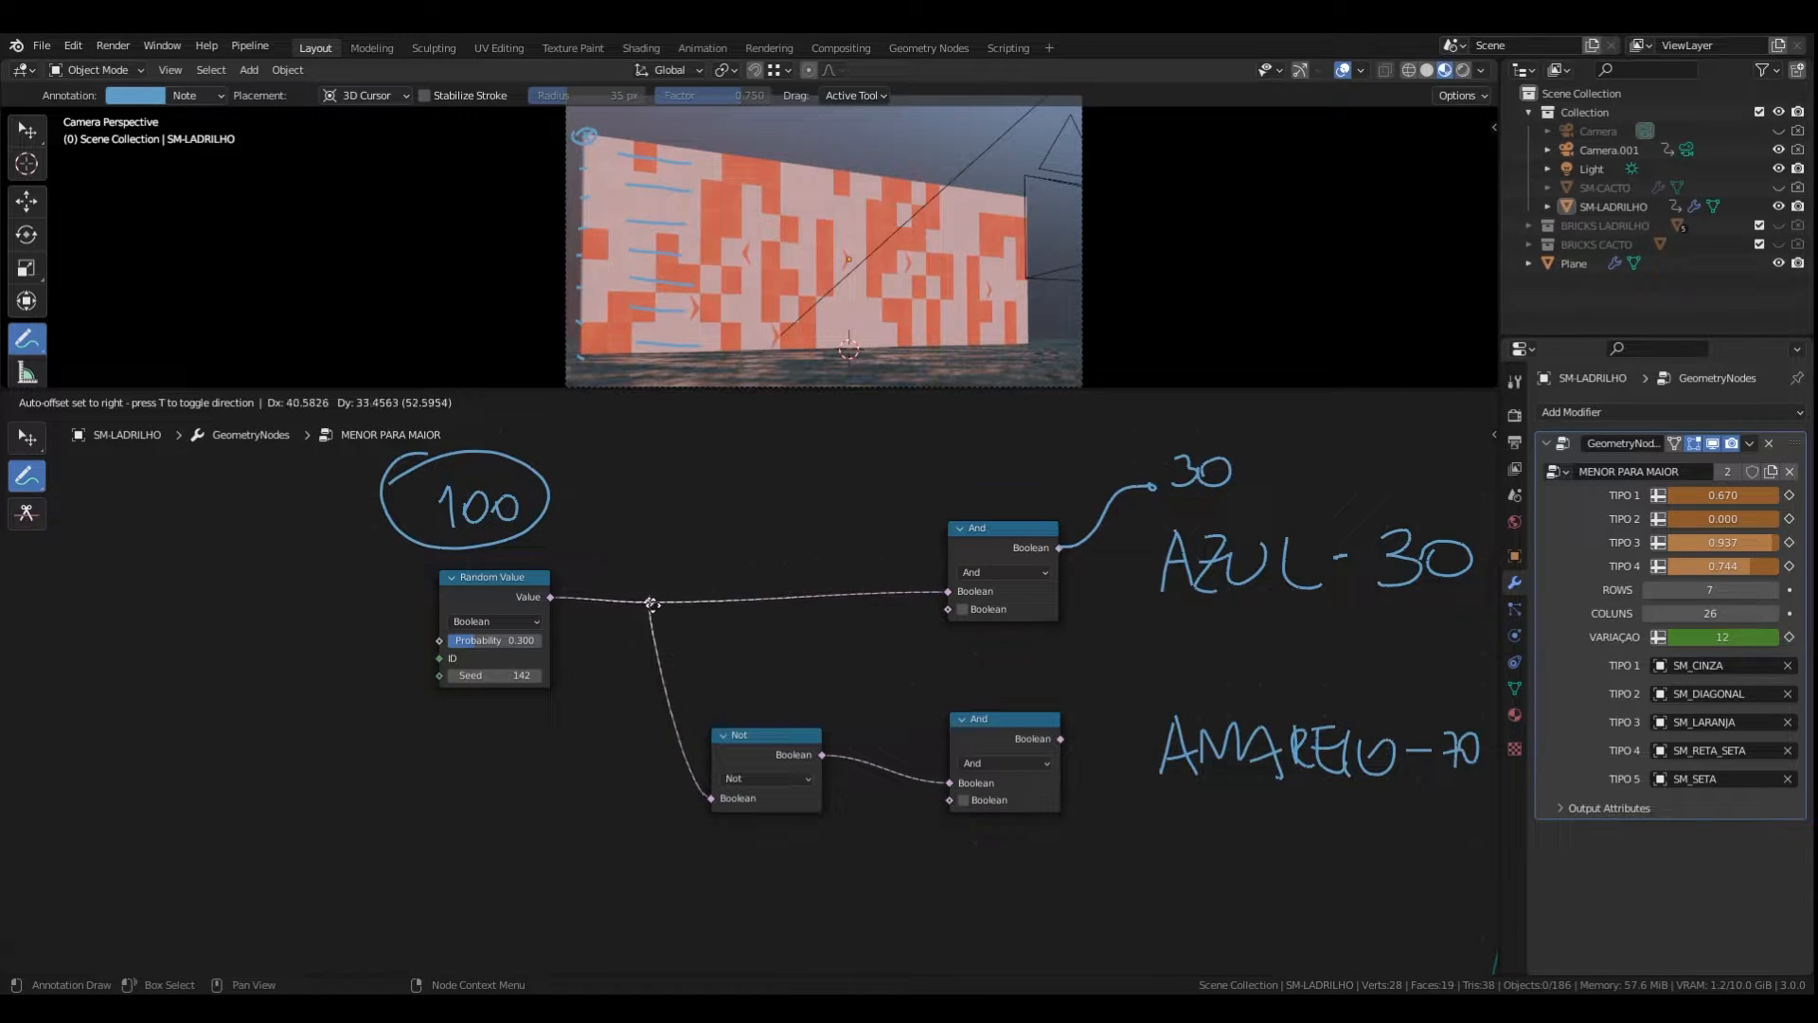
left_click(647, 604)
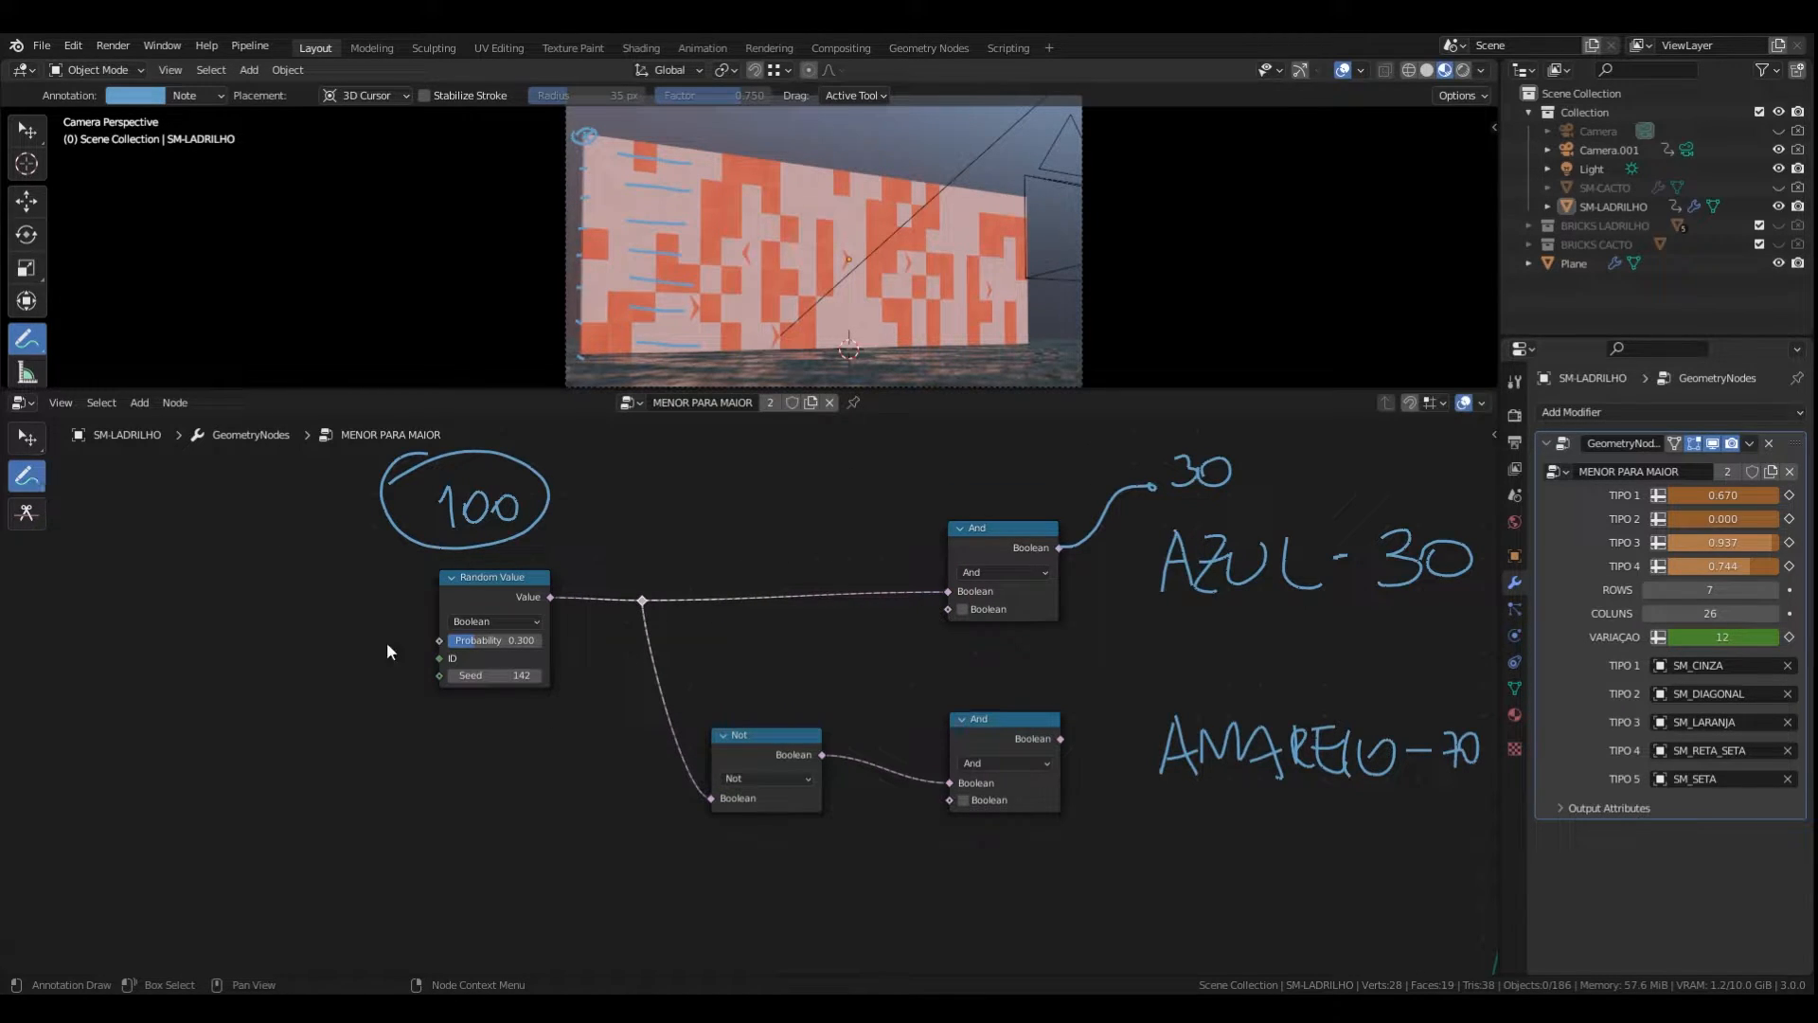
mouse_move(579, 547)
left_mouse_down()
mouse_move(580, 570)
mouse_move(607, 549)
mouse_move(968, 595)
left_mouse_up()
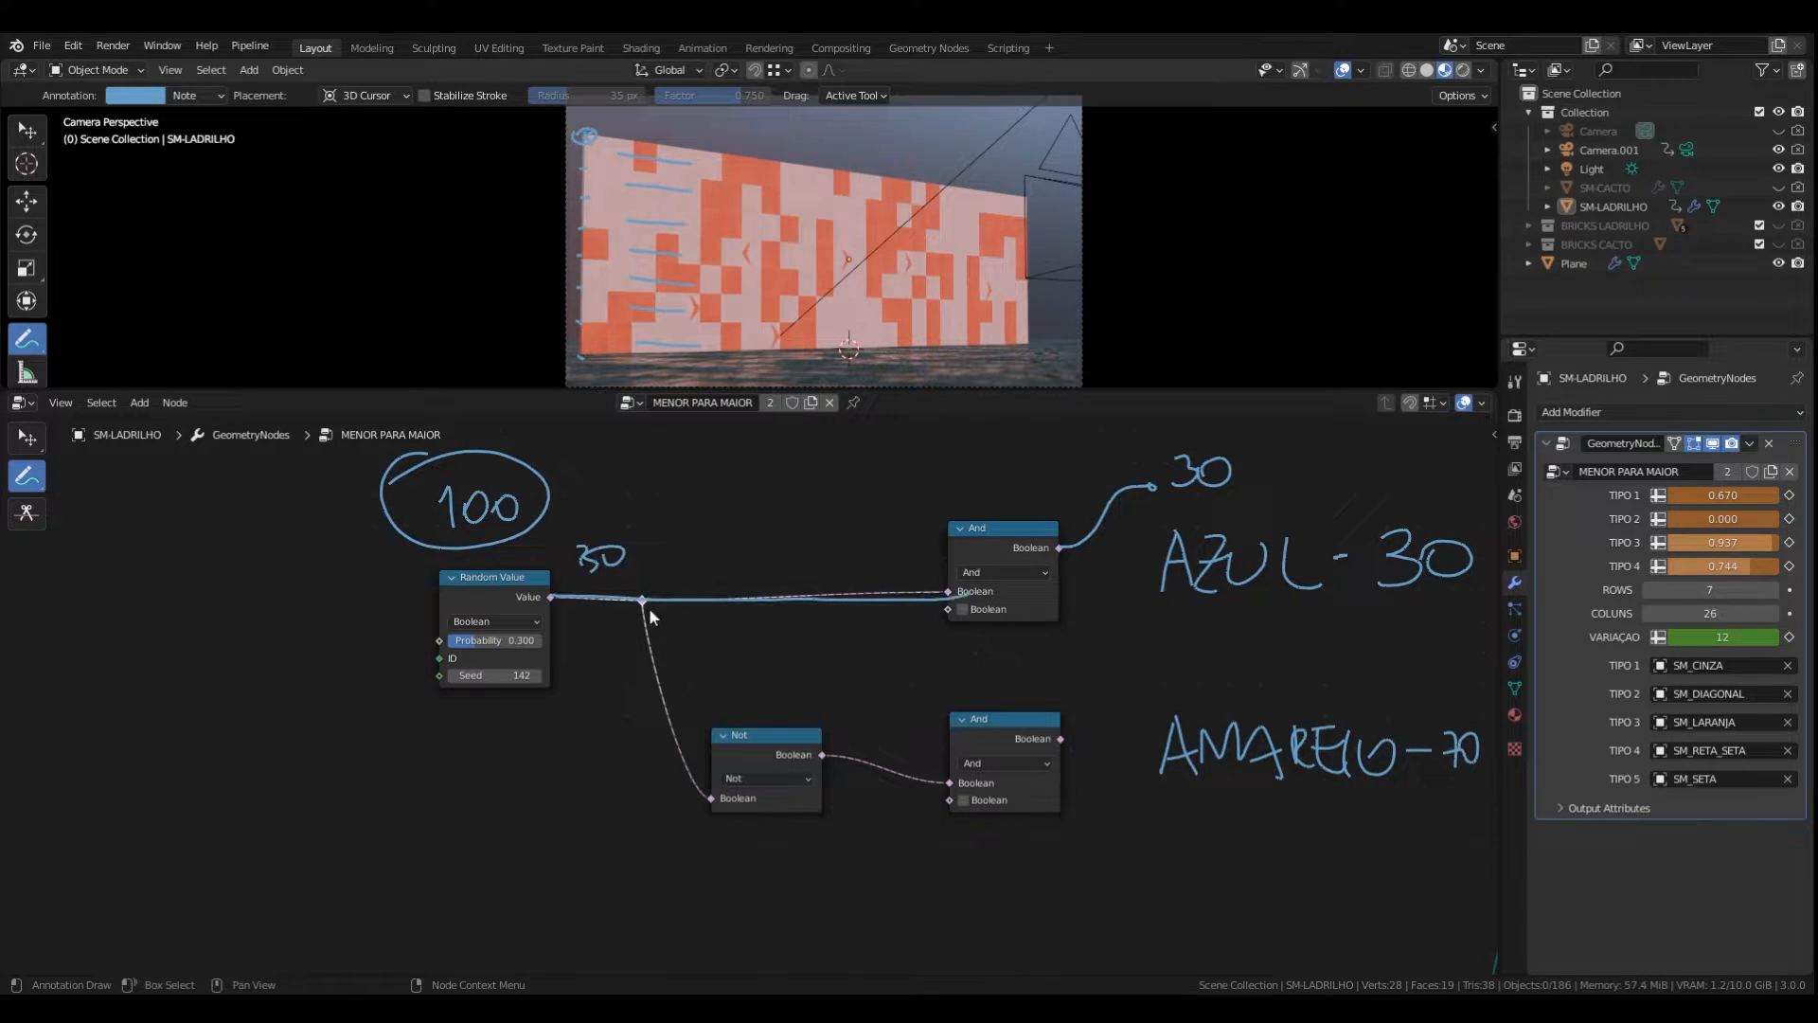
left_click_drag(644, 601, 727, 813)
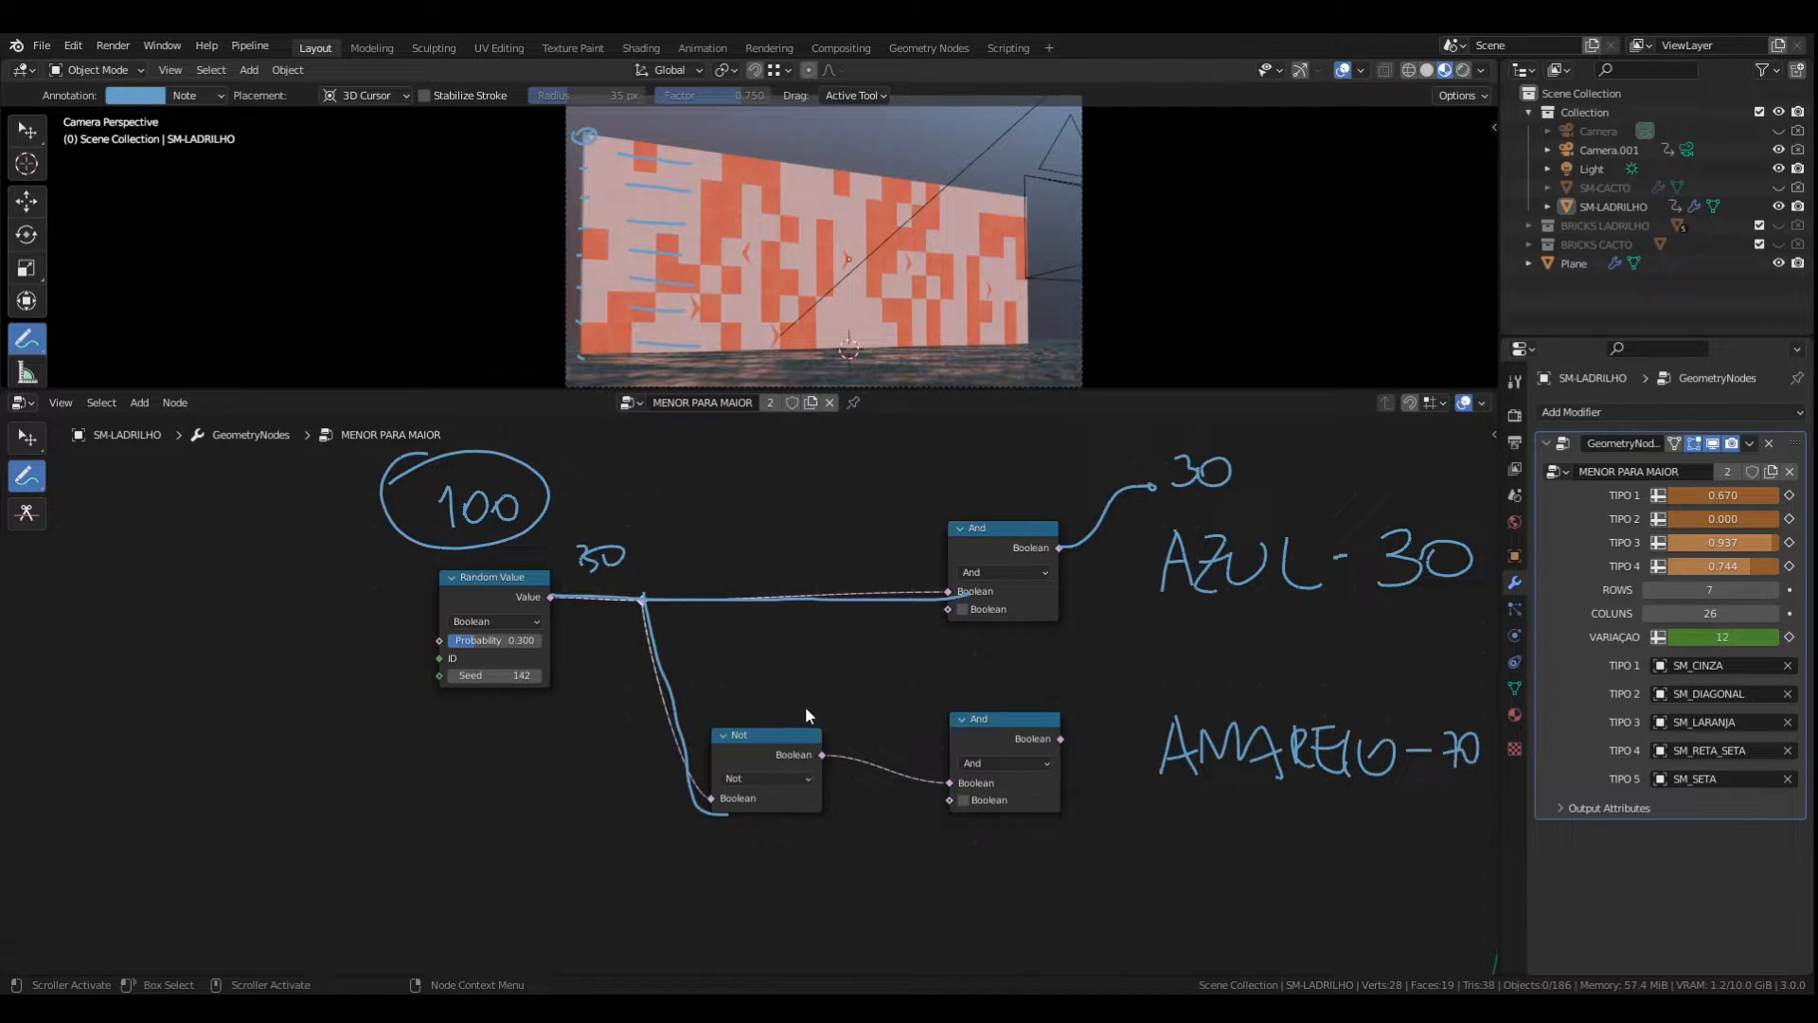
- Circle the Not node's input, handwrite "-100 - 30 | 70" below it, and trace Not's output to the lower And with a 70
left_click_drag(737, 765, 748, 770)
left_click_drag(519, 887, 566, 886)
left_click_drag(603, 857, 602, 910)
mouse_move(613, 883)
left_mouse_down()
mouse_move(660, 867)
mouse_move(786, 889)
left_mouse_up()
mouse_move(802, 871)
left_mouse_down()
mouse_move(805, 911)
mouse_move(834, 879)
mouse_move(890, 940)
left_mouse_up()
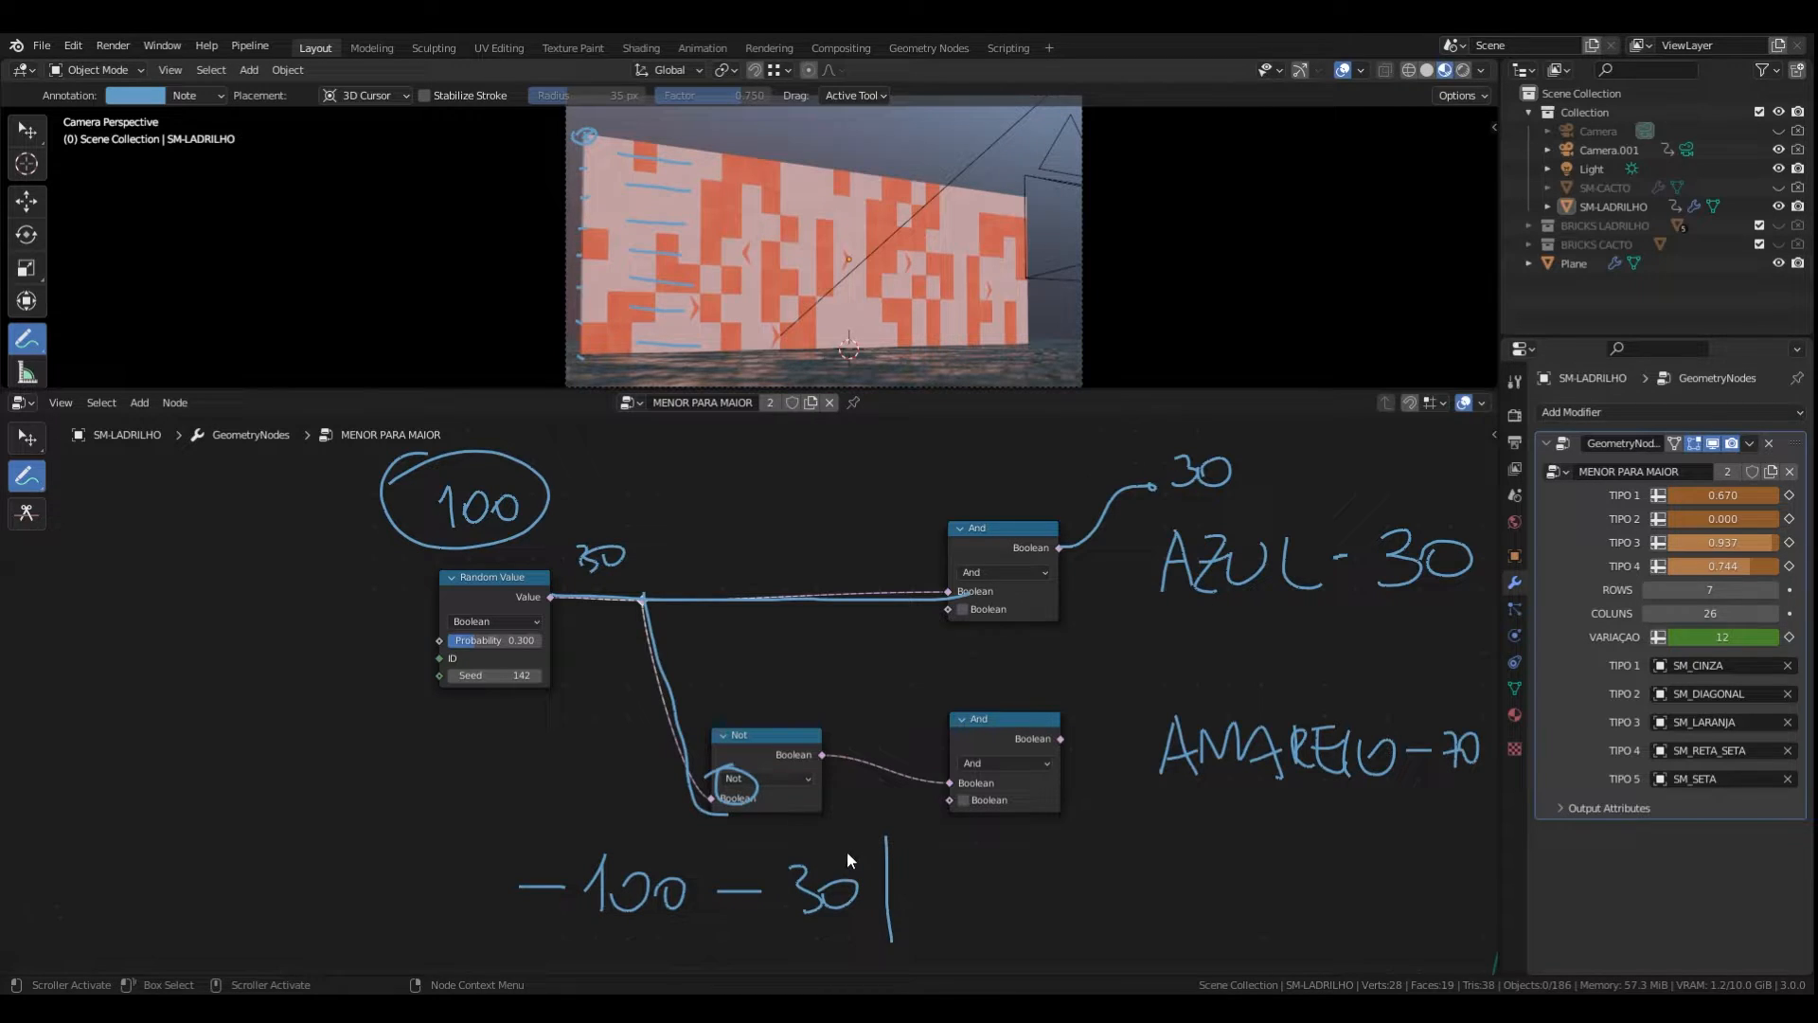
left_click_drag(843, 851, 923, 864)
mouse_move(1023, 872)
left_mouse_down()
mouse_move(1011, 898)
mouse_move(1047, 875)
left_mouse_up()
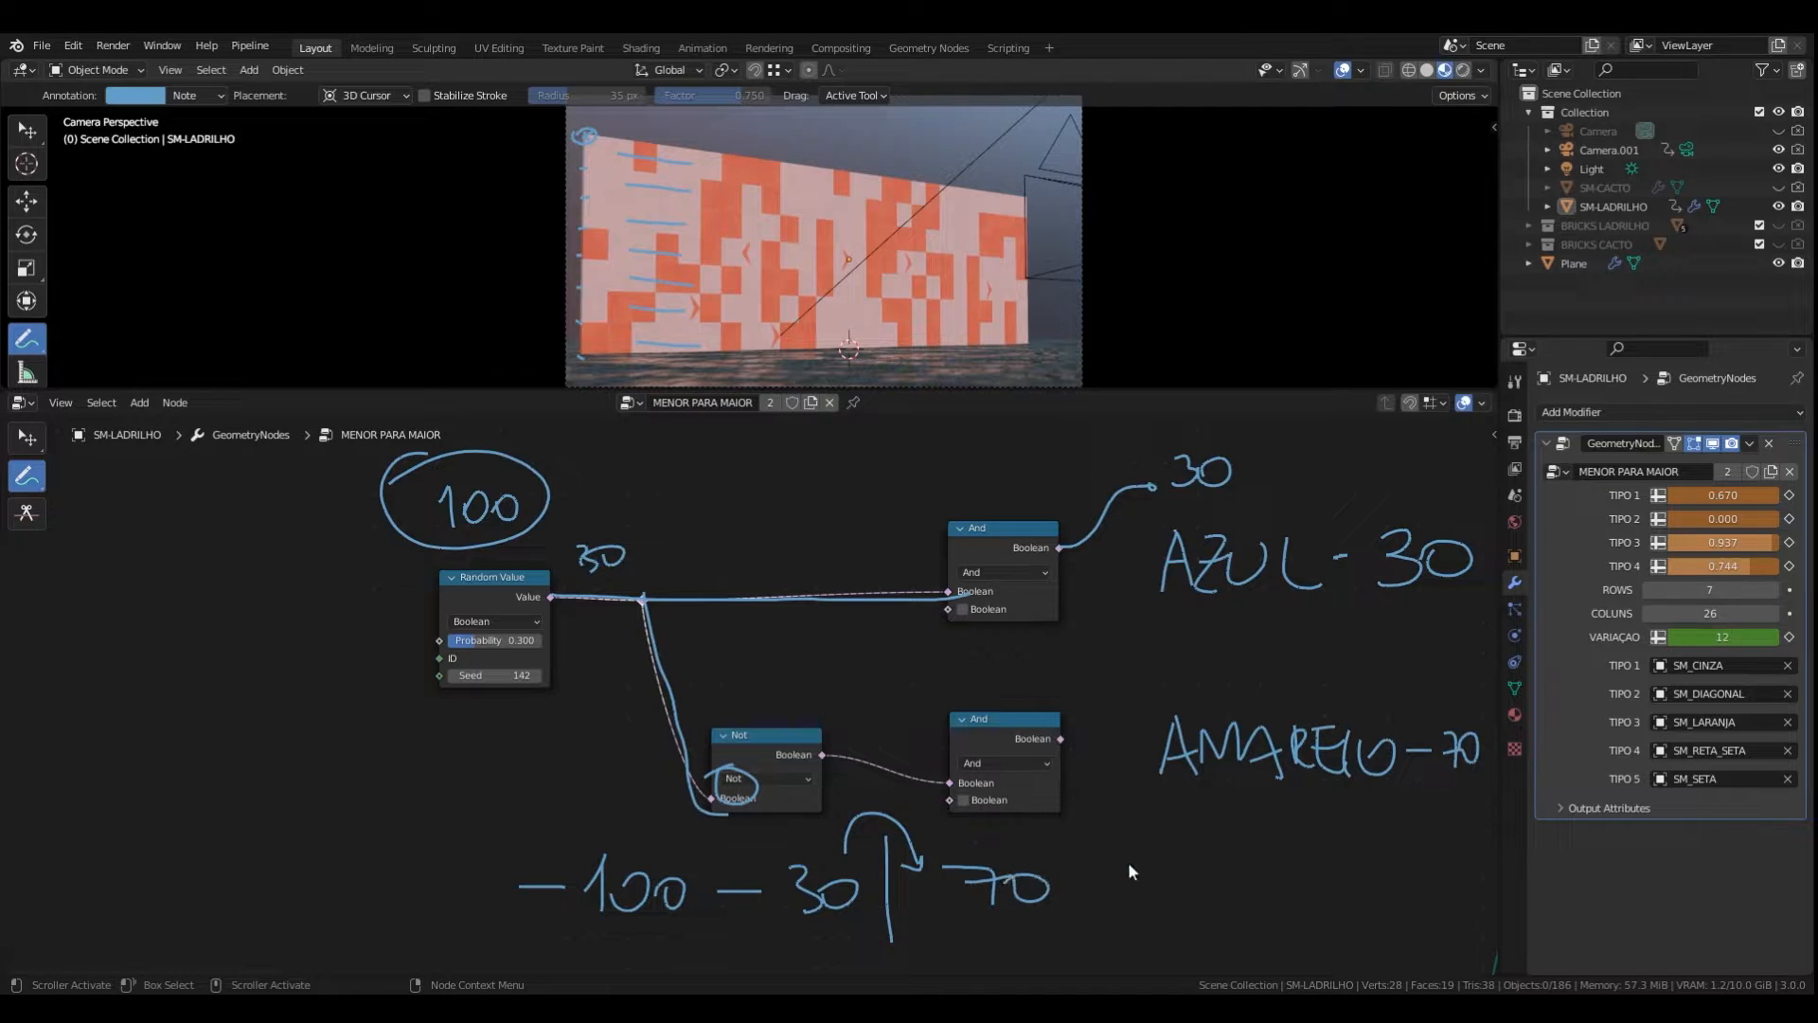
left_click_drag(822, 755, 951, 783)
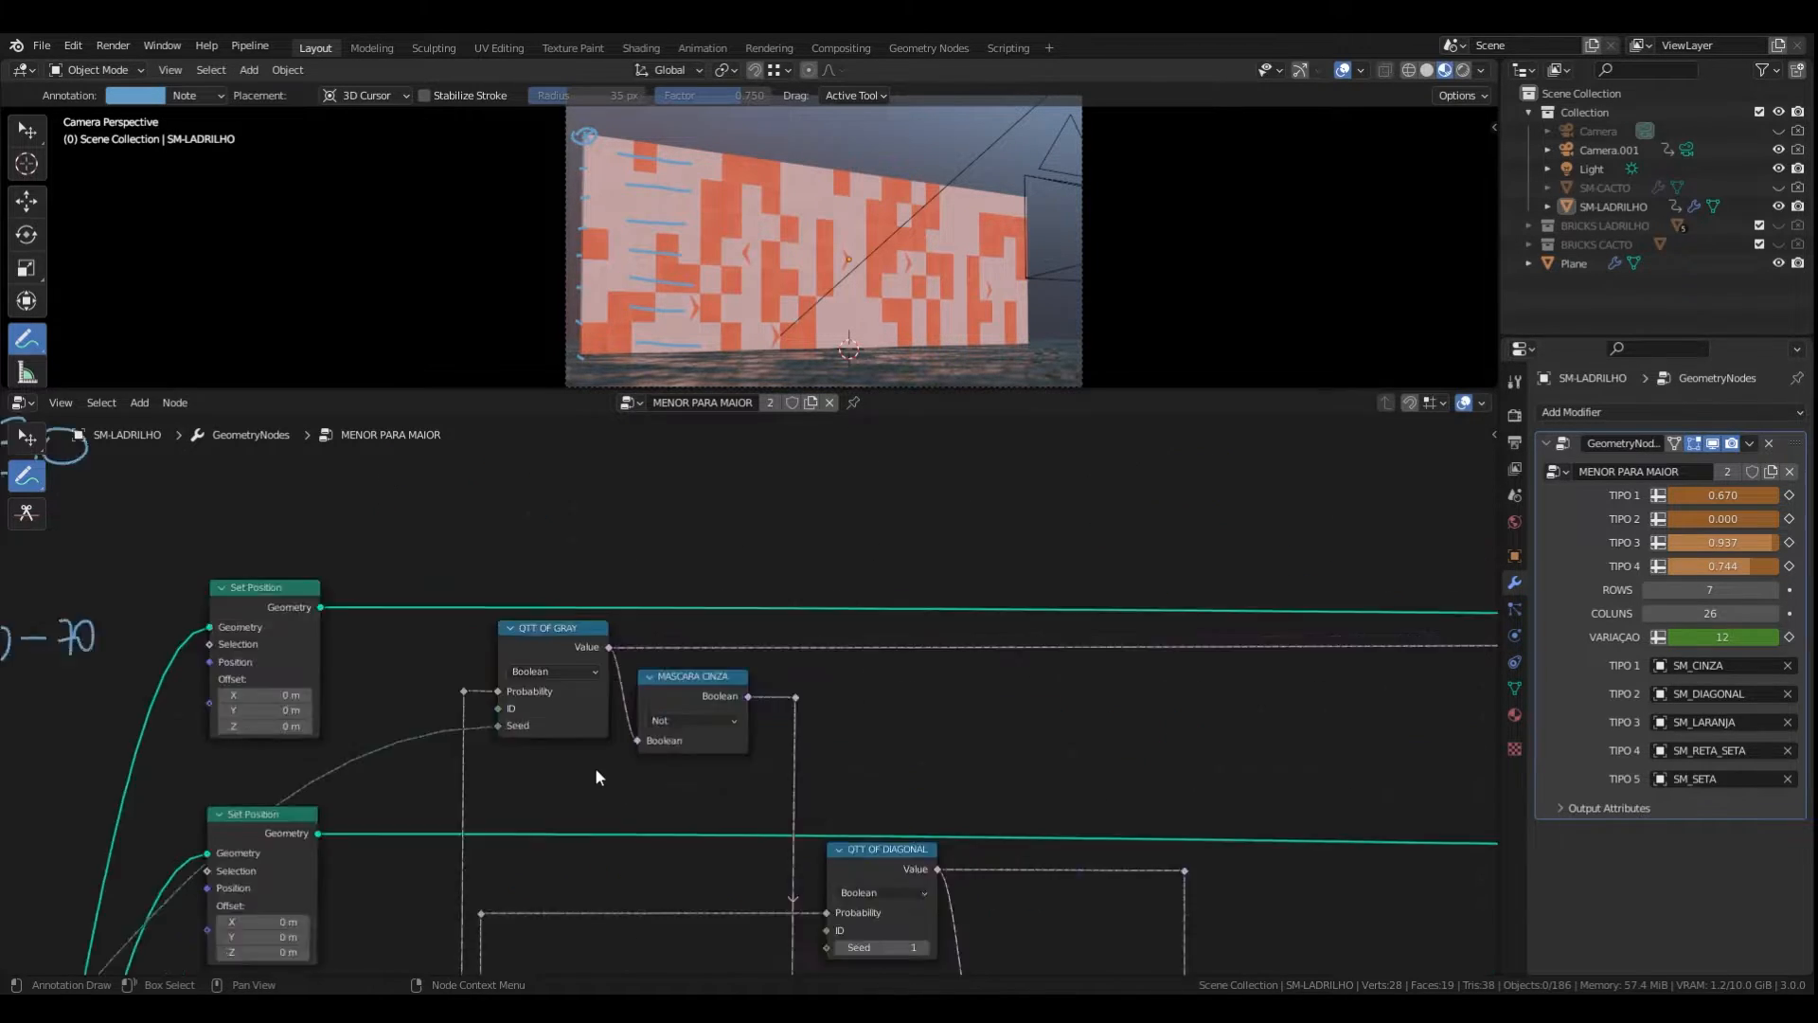
- Set the example Random Value node's Probability to 0.508
scroll(595, 767, "up", 4)
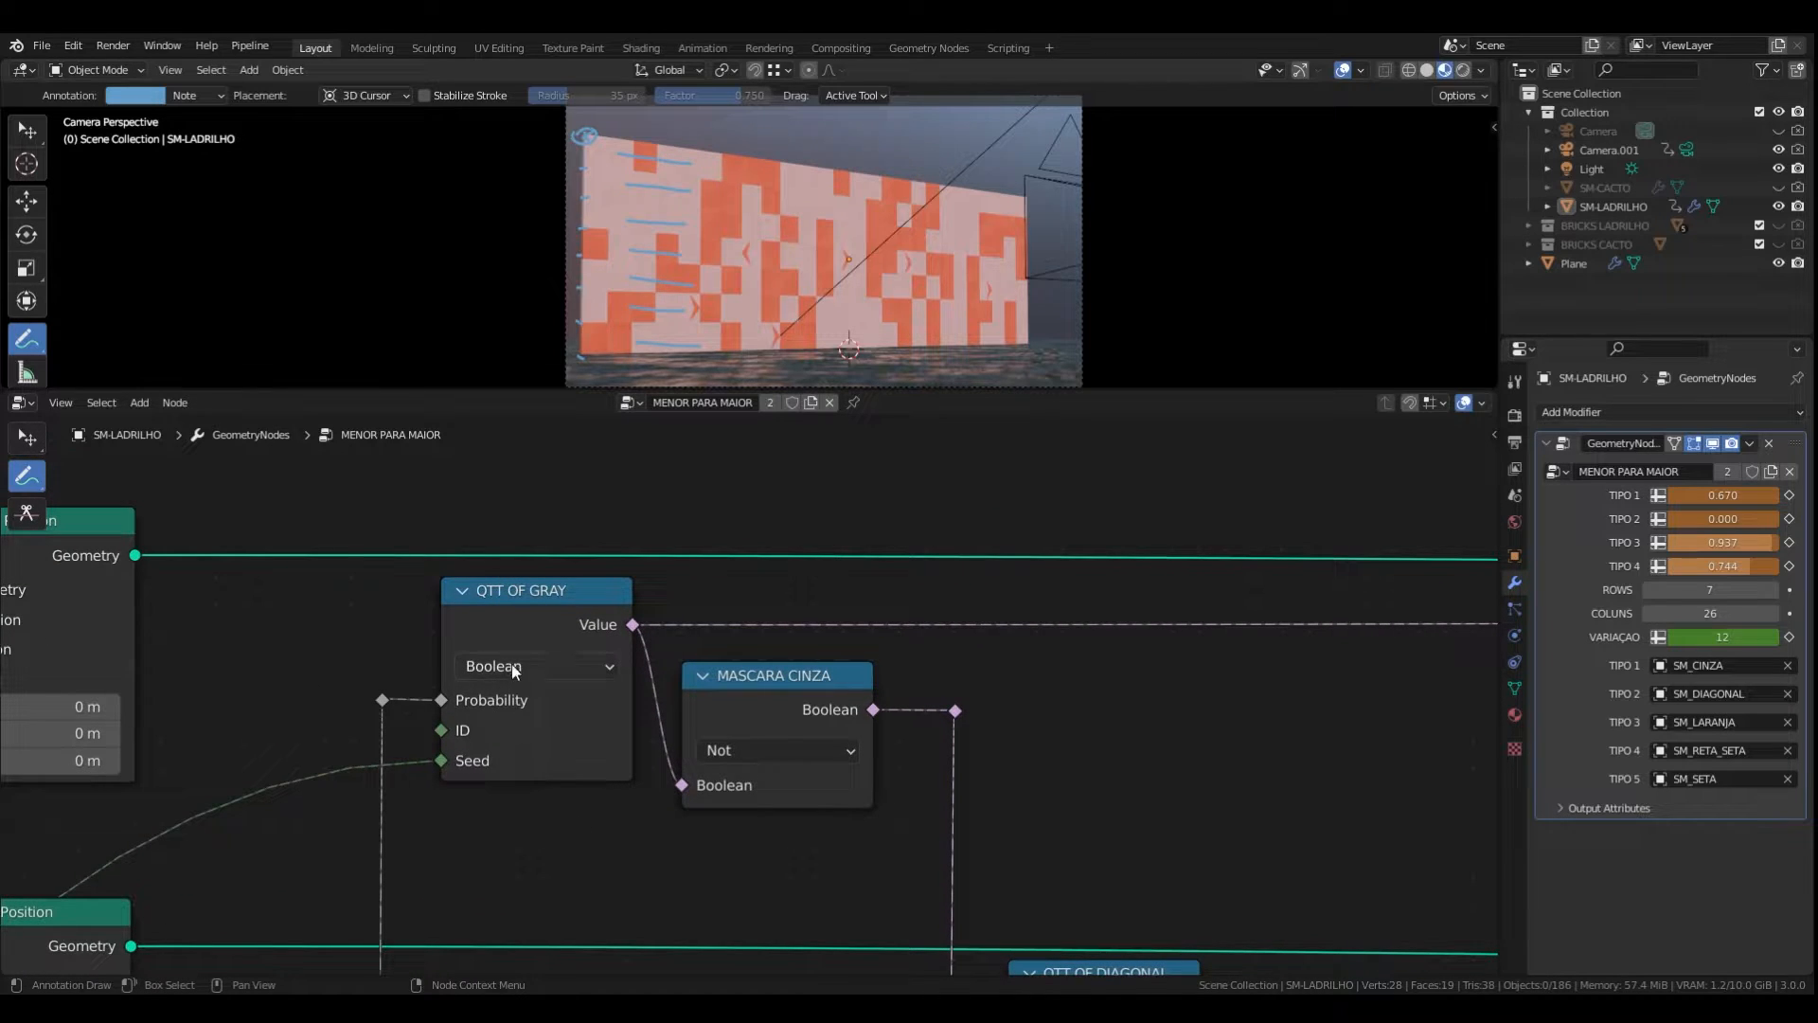
scroll(500, 705, "down", 2)
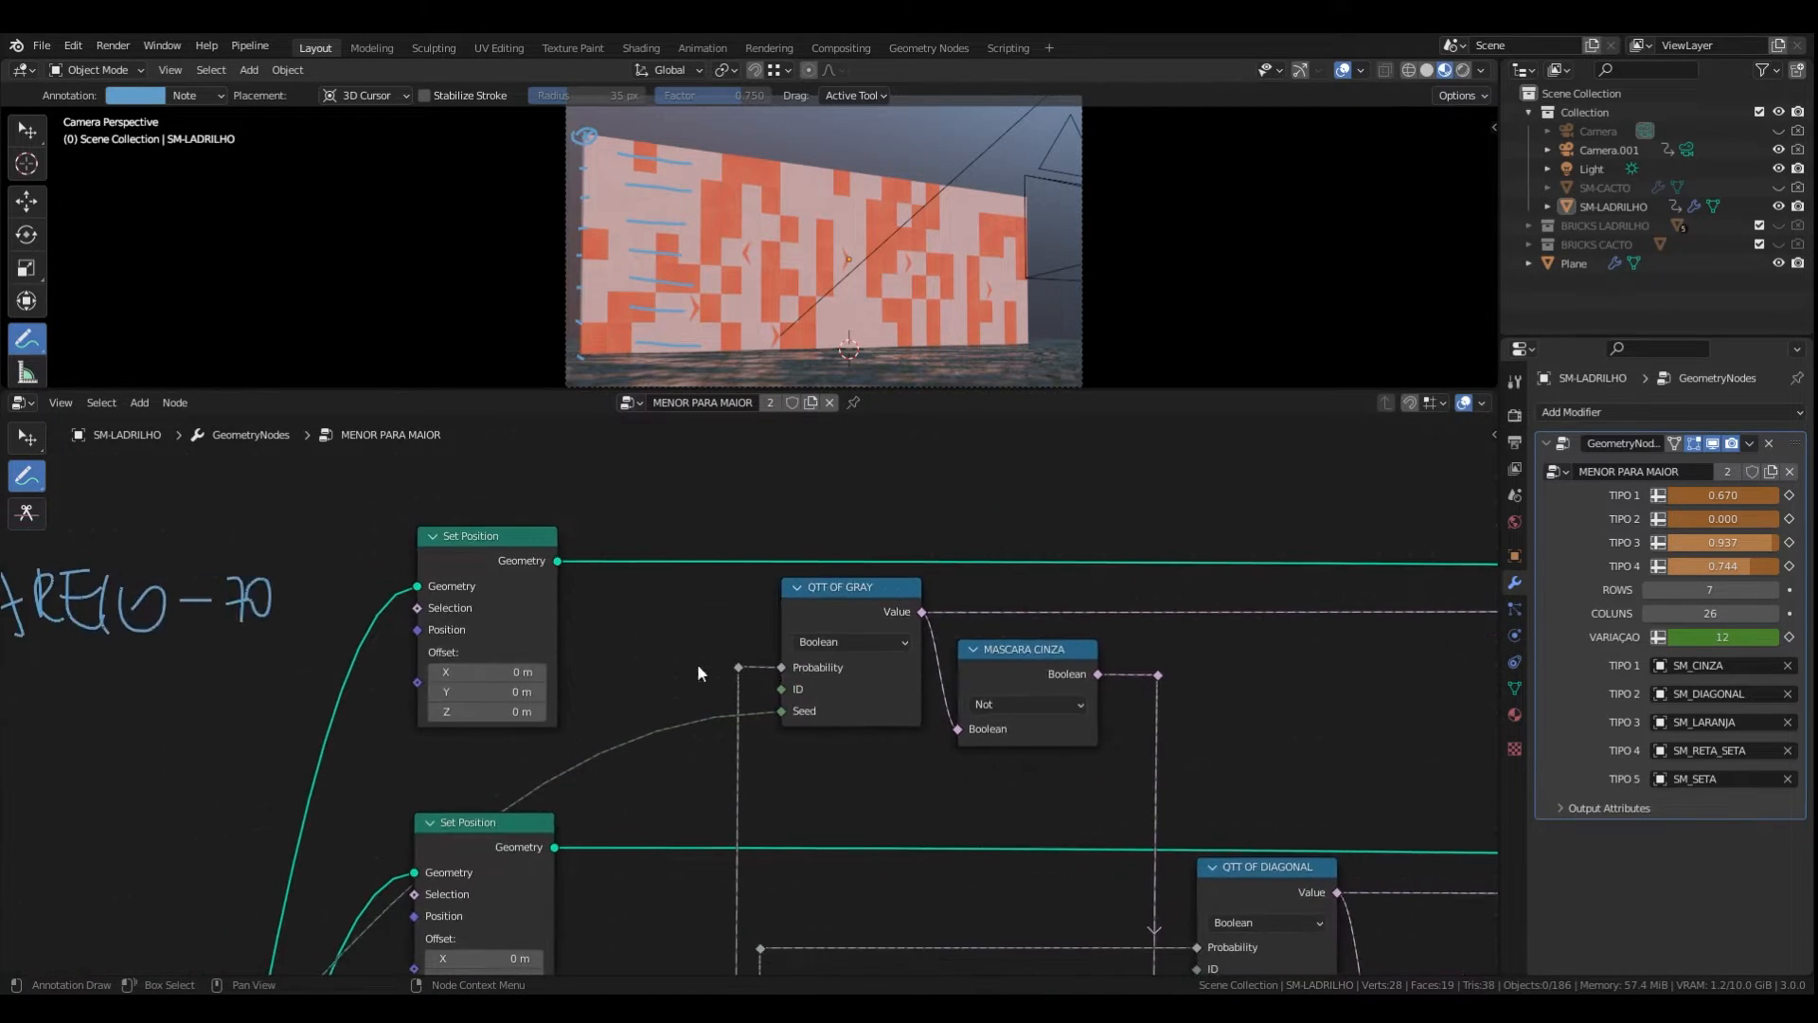
scroll(413, 596, "up", 8)
mouse_move(530, 641)
left_mouse_down()
mouse_move(475, 645)
mouse_move(638, 645)
mouse_move(524, 641)
left_mouse_up()
scroll(526, 641, "down", 10)
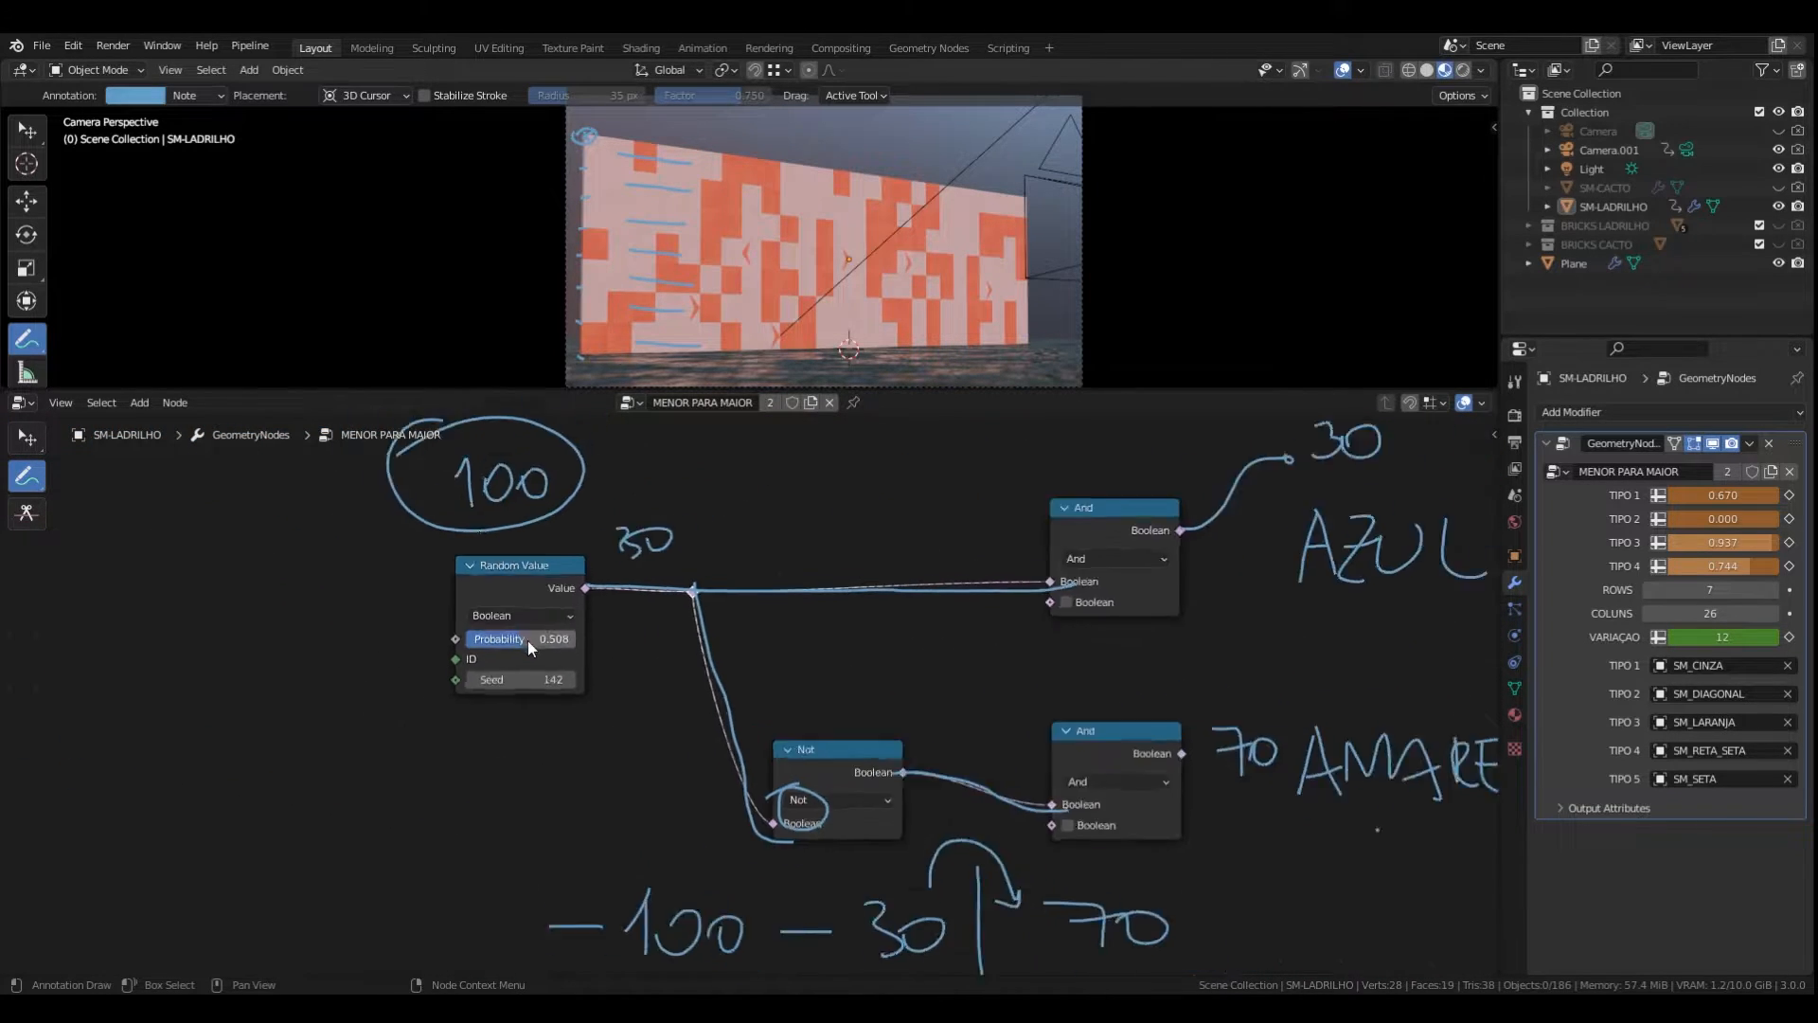
- Trace QTT OF GRAY's Probability link back to the TIPO 1 output of Group Input
middle_click_drag(1473, 800, 997, 662)
scroll(996, 662, "up", 5)
scroll(987, 596, "up", 2)
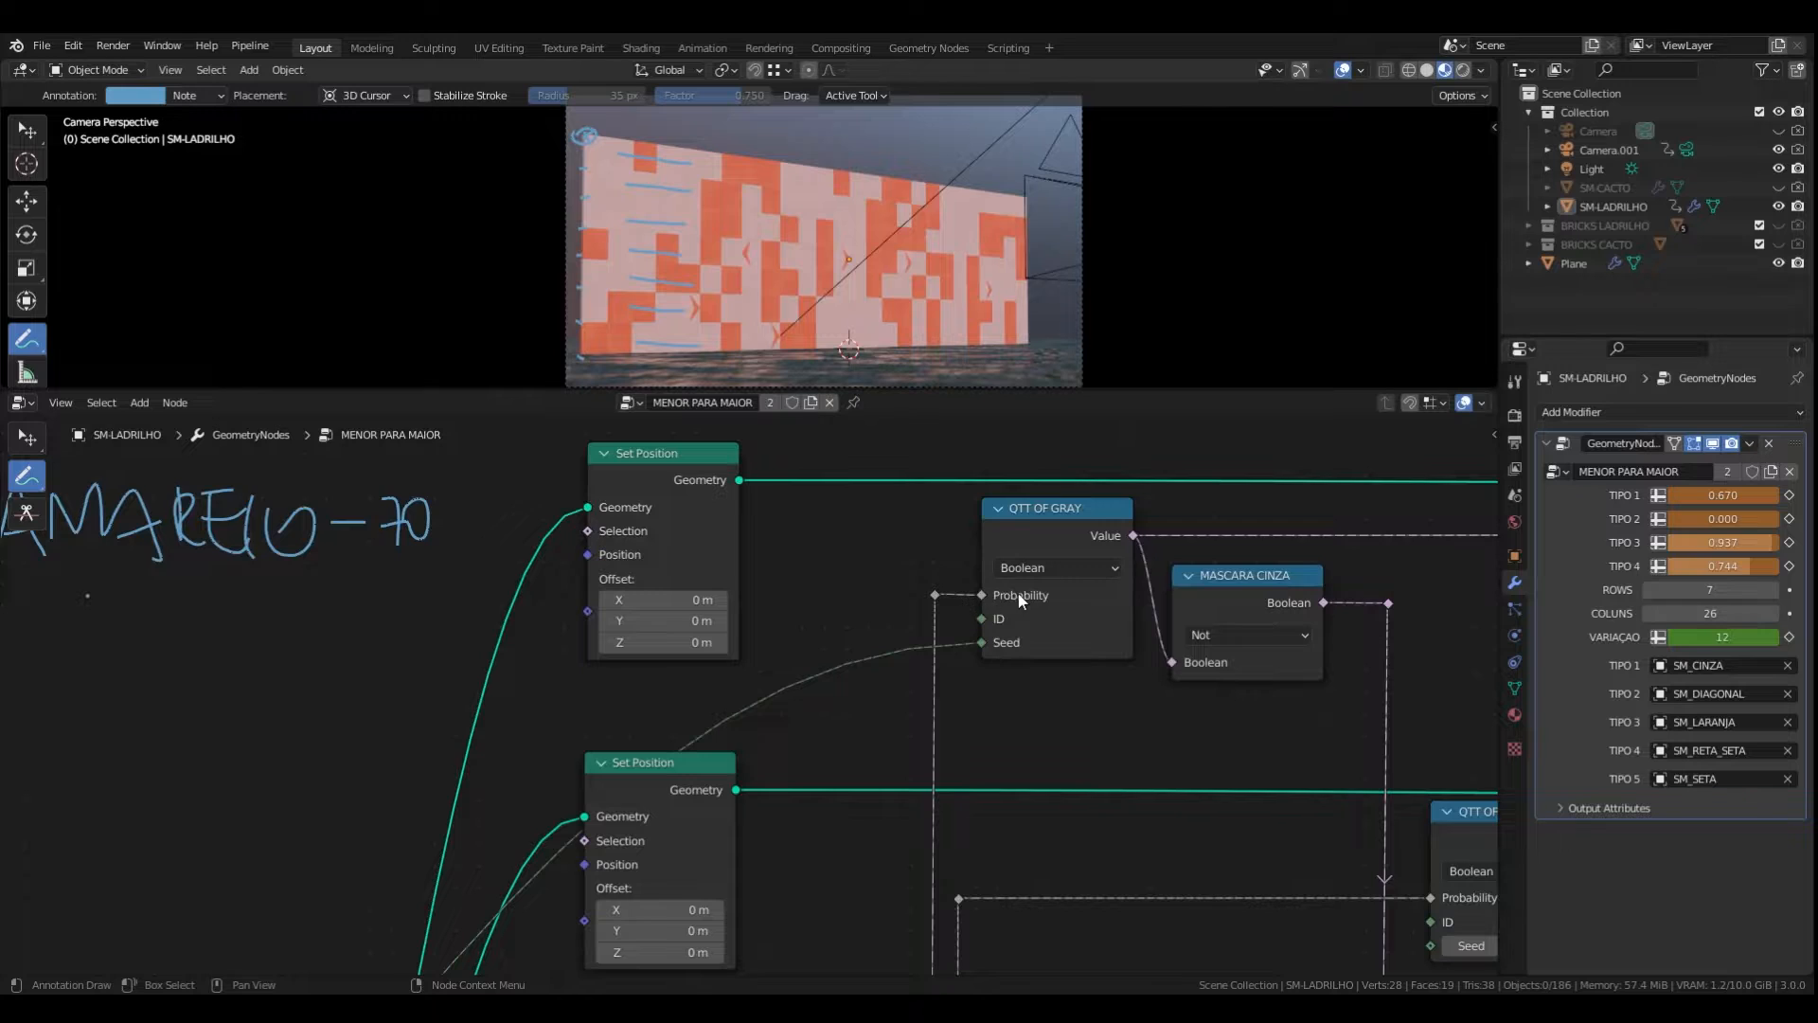
scroll(986, 594, "down", 1)
scroll(1021, 596, "up", 3)
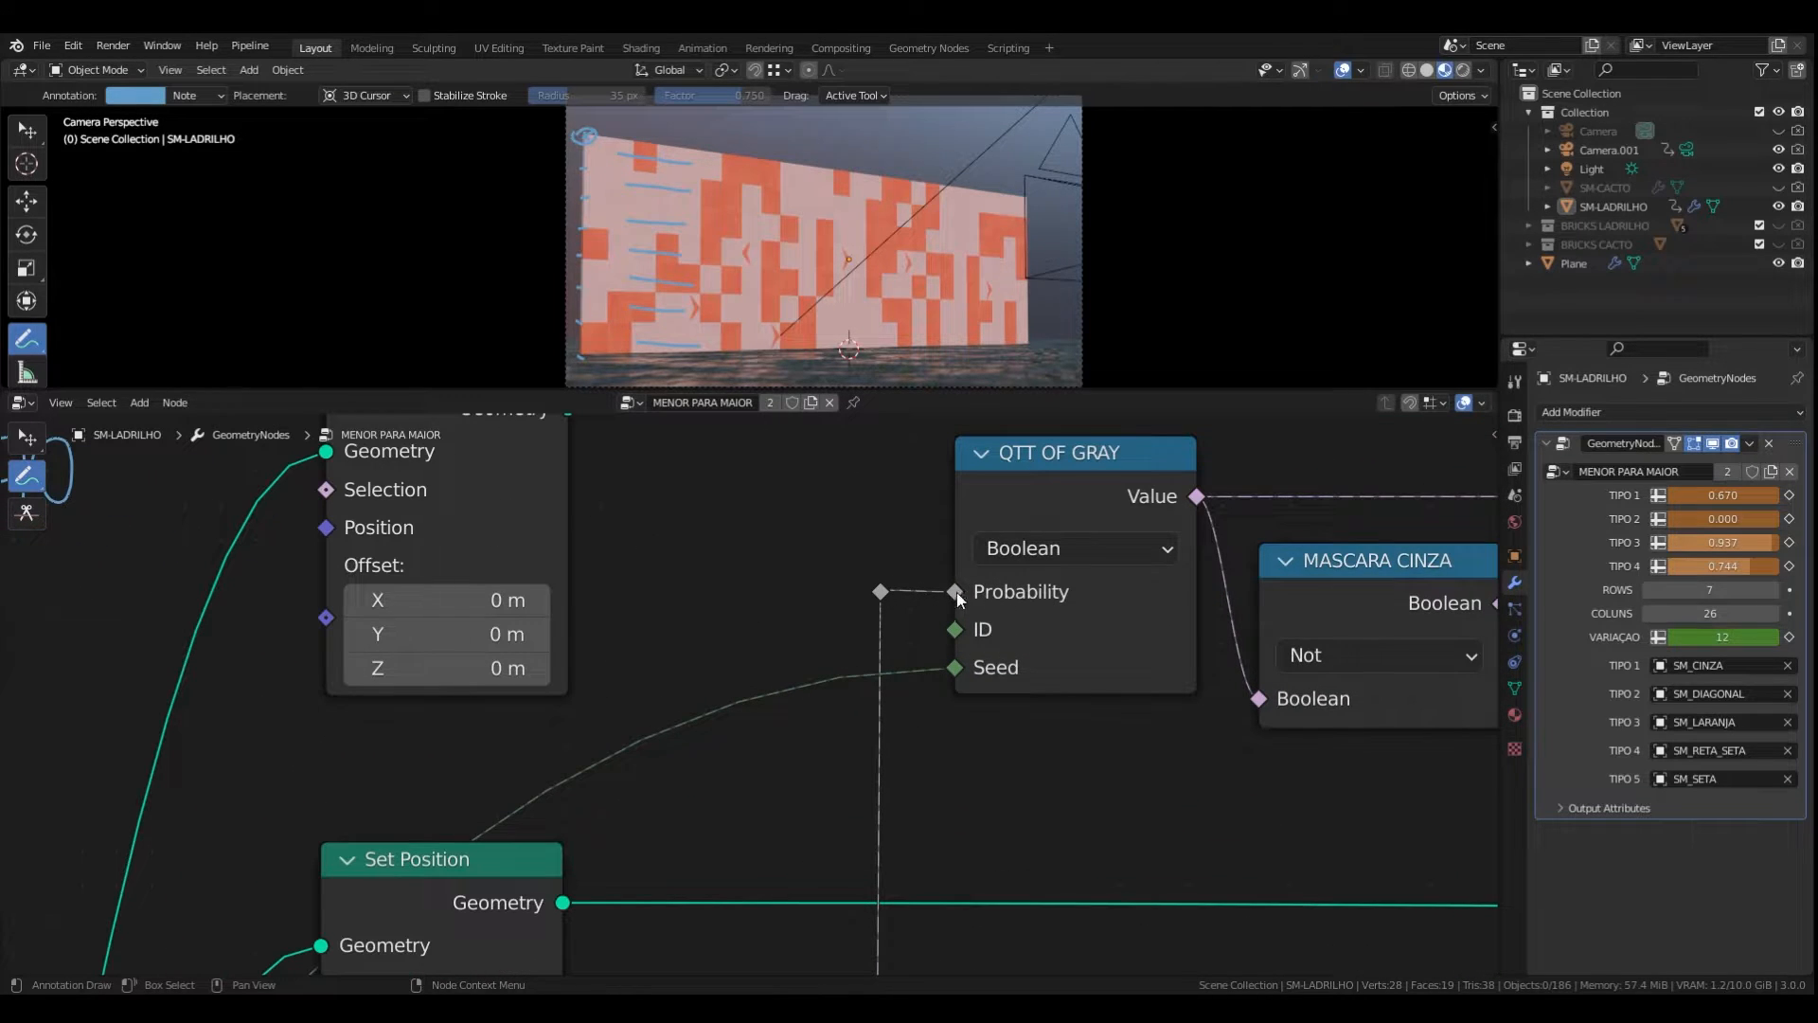
scroll(929, 601, "down", 8)
middle_click_drag(911, 655, 900, 457)
middle_click_drag(876, 956, 885, 570)
scroll(888, 592, "up", 3)
middle_click_drag(557, 614, 1354, 585)
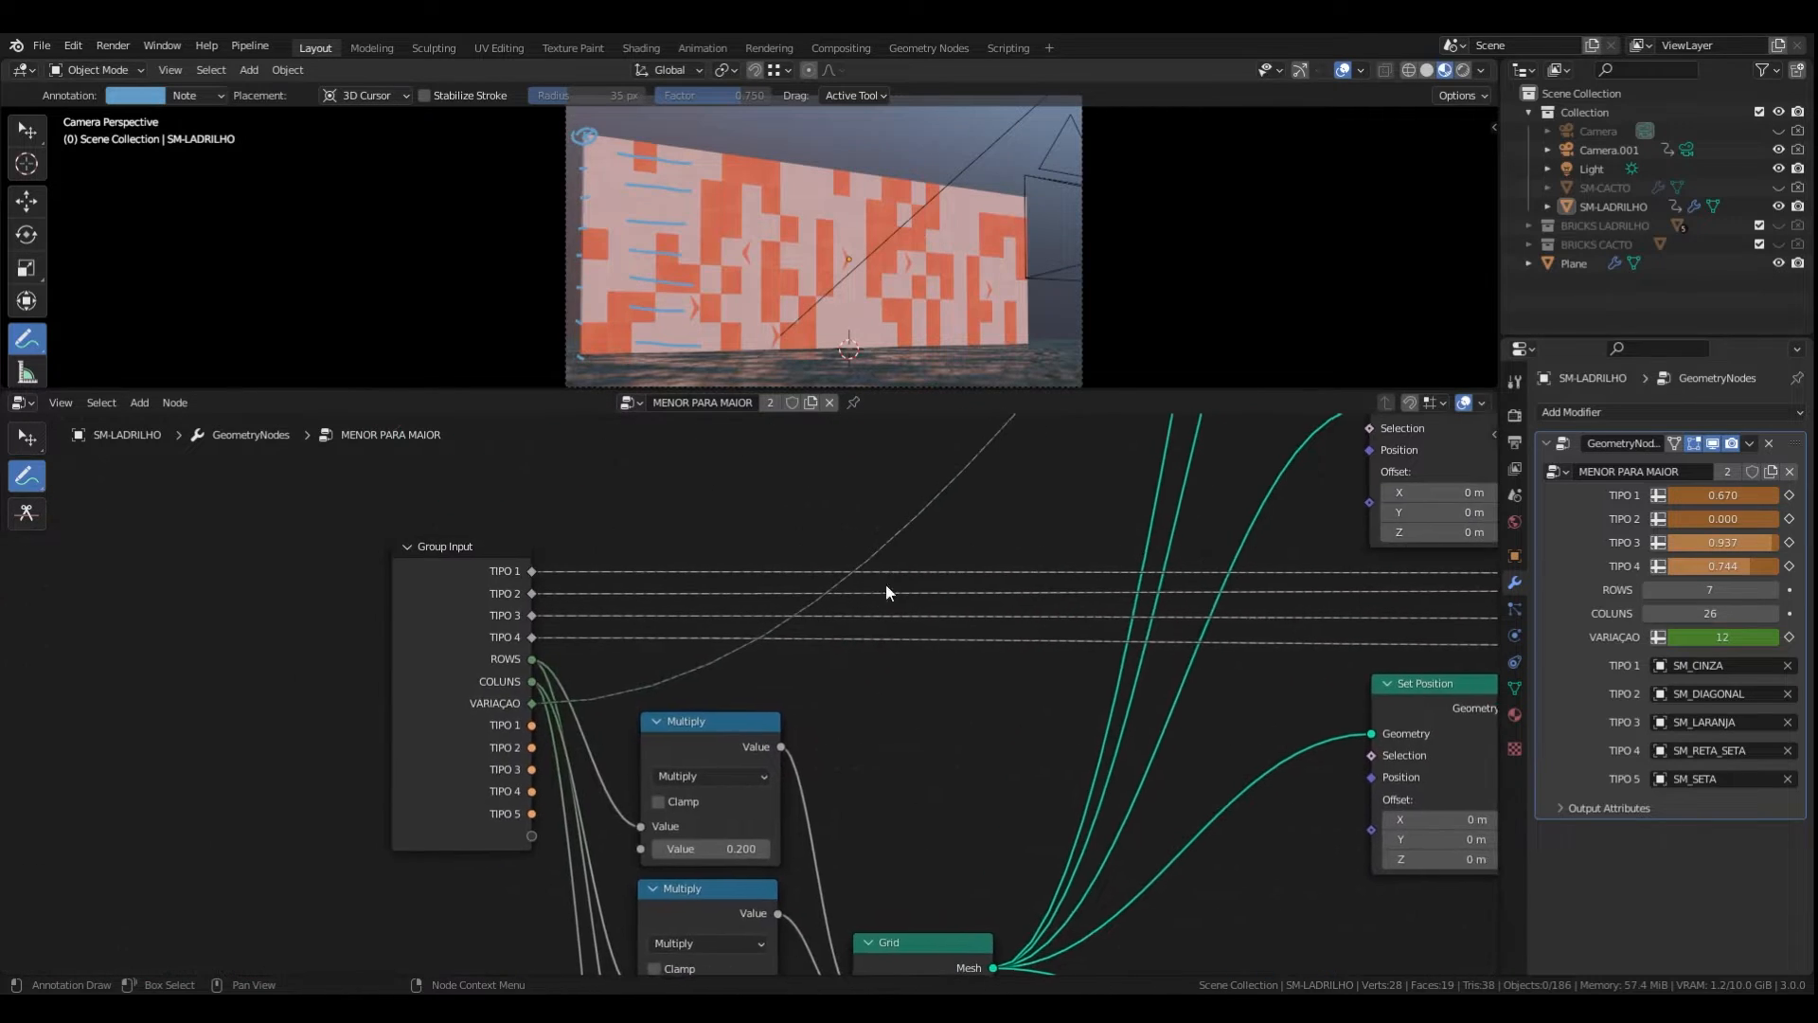
scroll(488, 586, "up", 2)
middle_click_drag(716, 571, 627, 585)
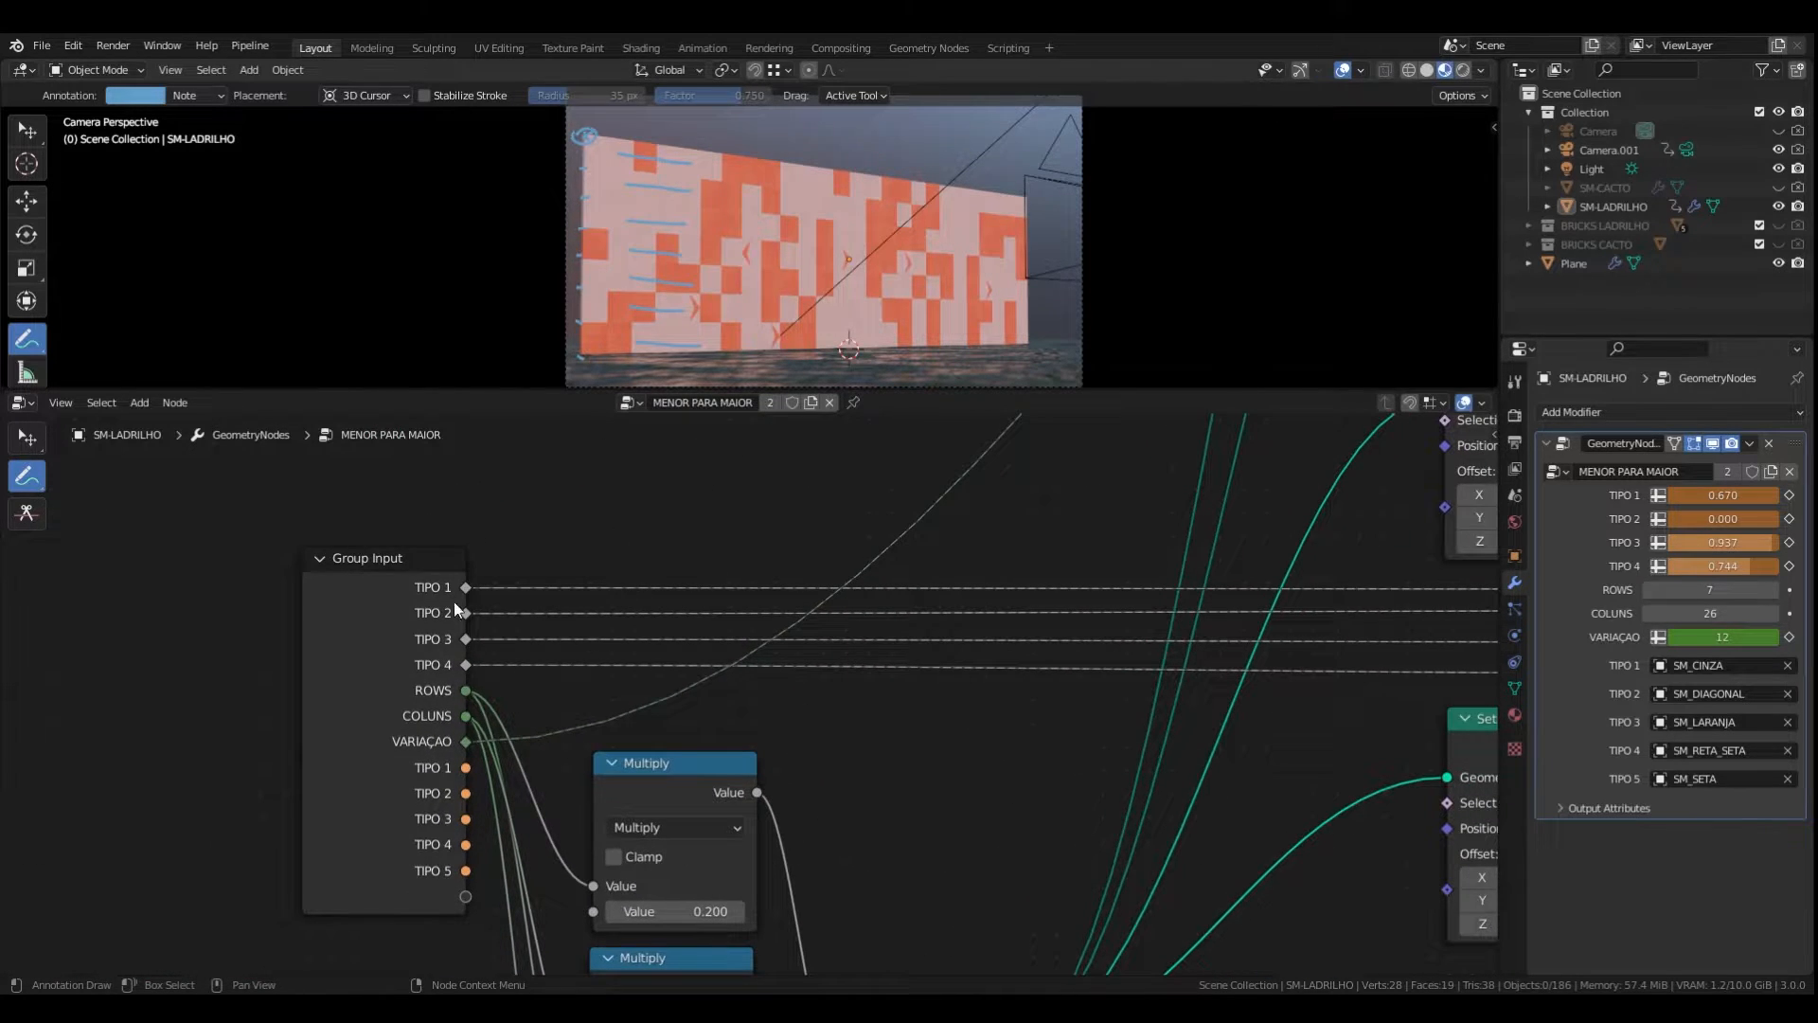
- Set the modifier's TIPO 1 value to 0.320 to demonstrate its effect on the tile wall
scroll(1179, 659, "down", 6)
middle_click_drag(1179, 659, 764, 776)
scroll(764, 776, "down", 7)
scroll(1023, 552, "down", 4)
middle_click_drag(1023, 552, 946, 665)
scroll(947, 665, "up", 5)
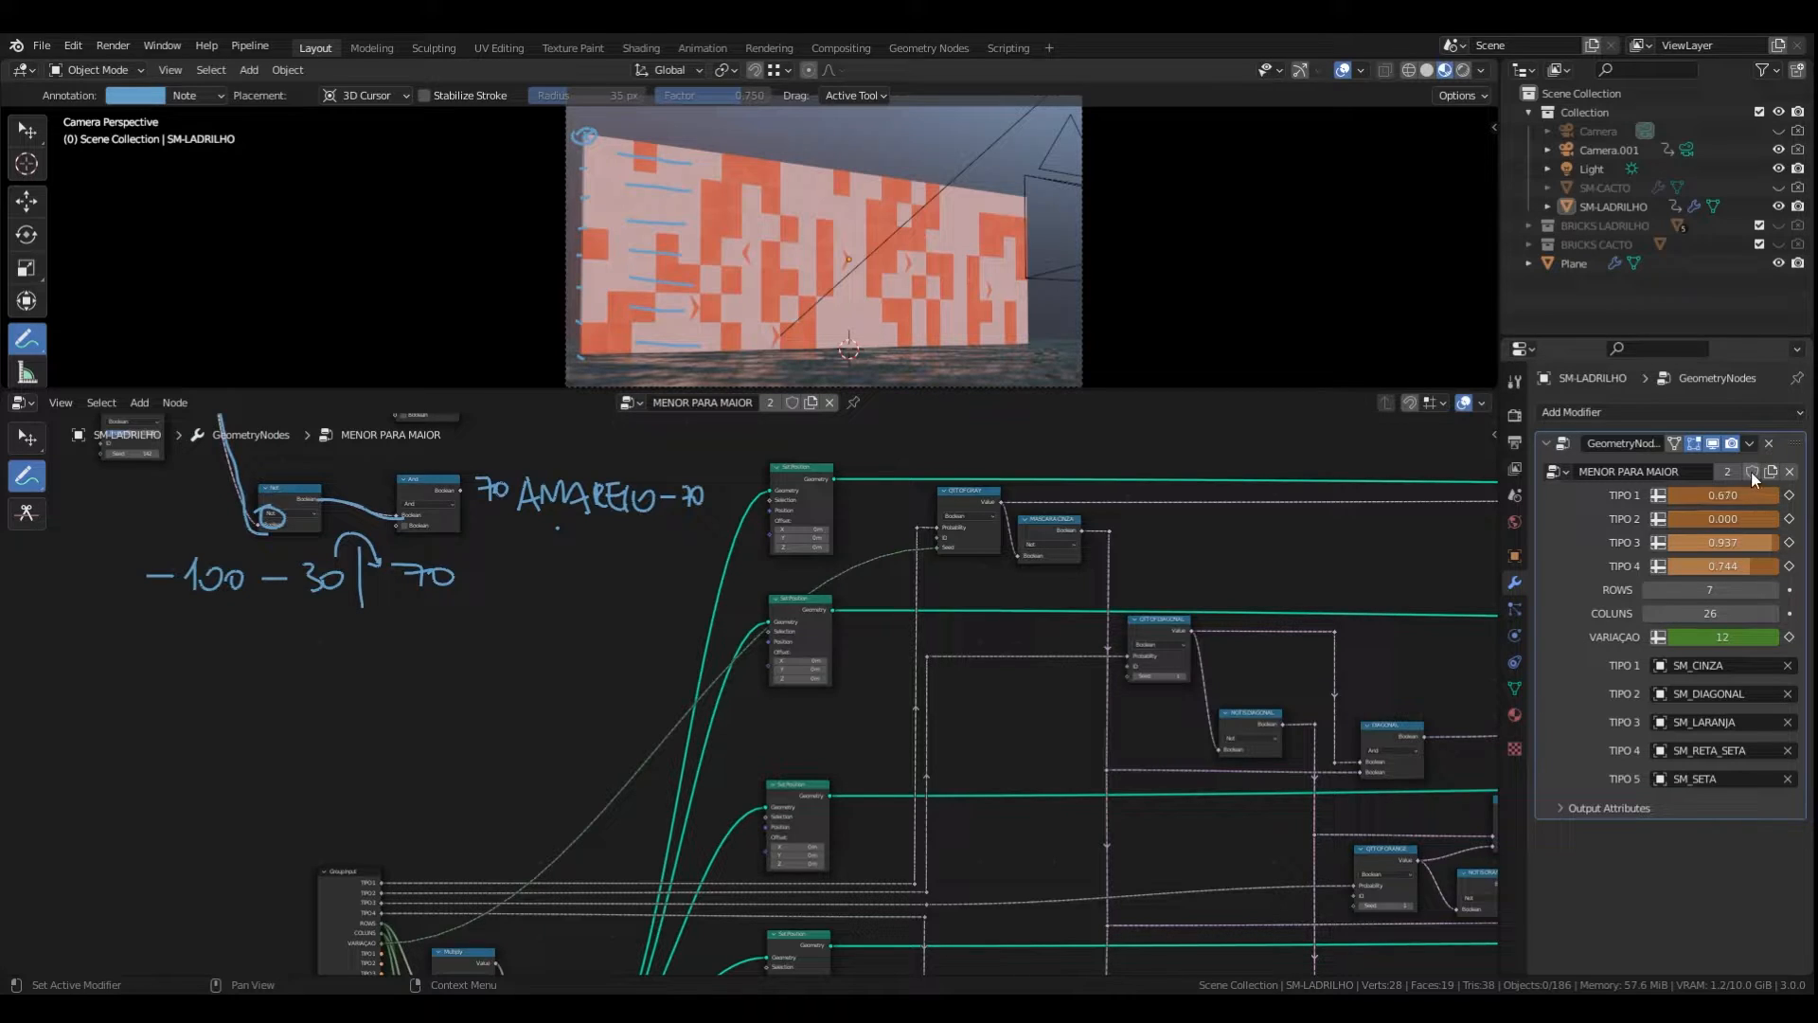
mouse_move(1682, 496)
left_mouse_down()
mouse_move(1627, 496)
mouse_move(1705, 495)
mouse_move(1648, 496)
left_mouse_up()
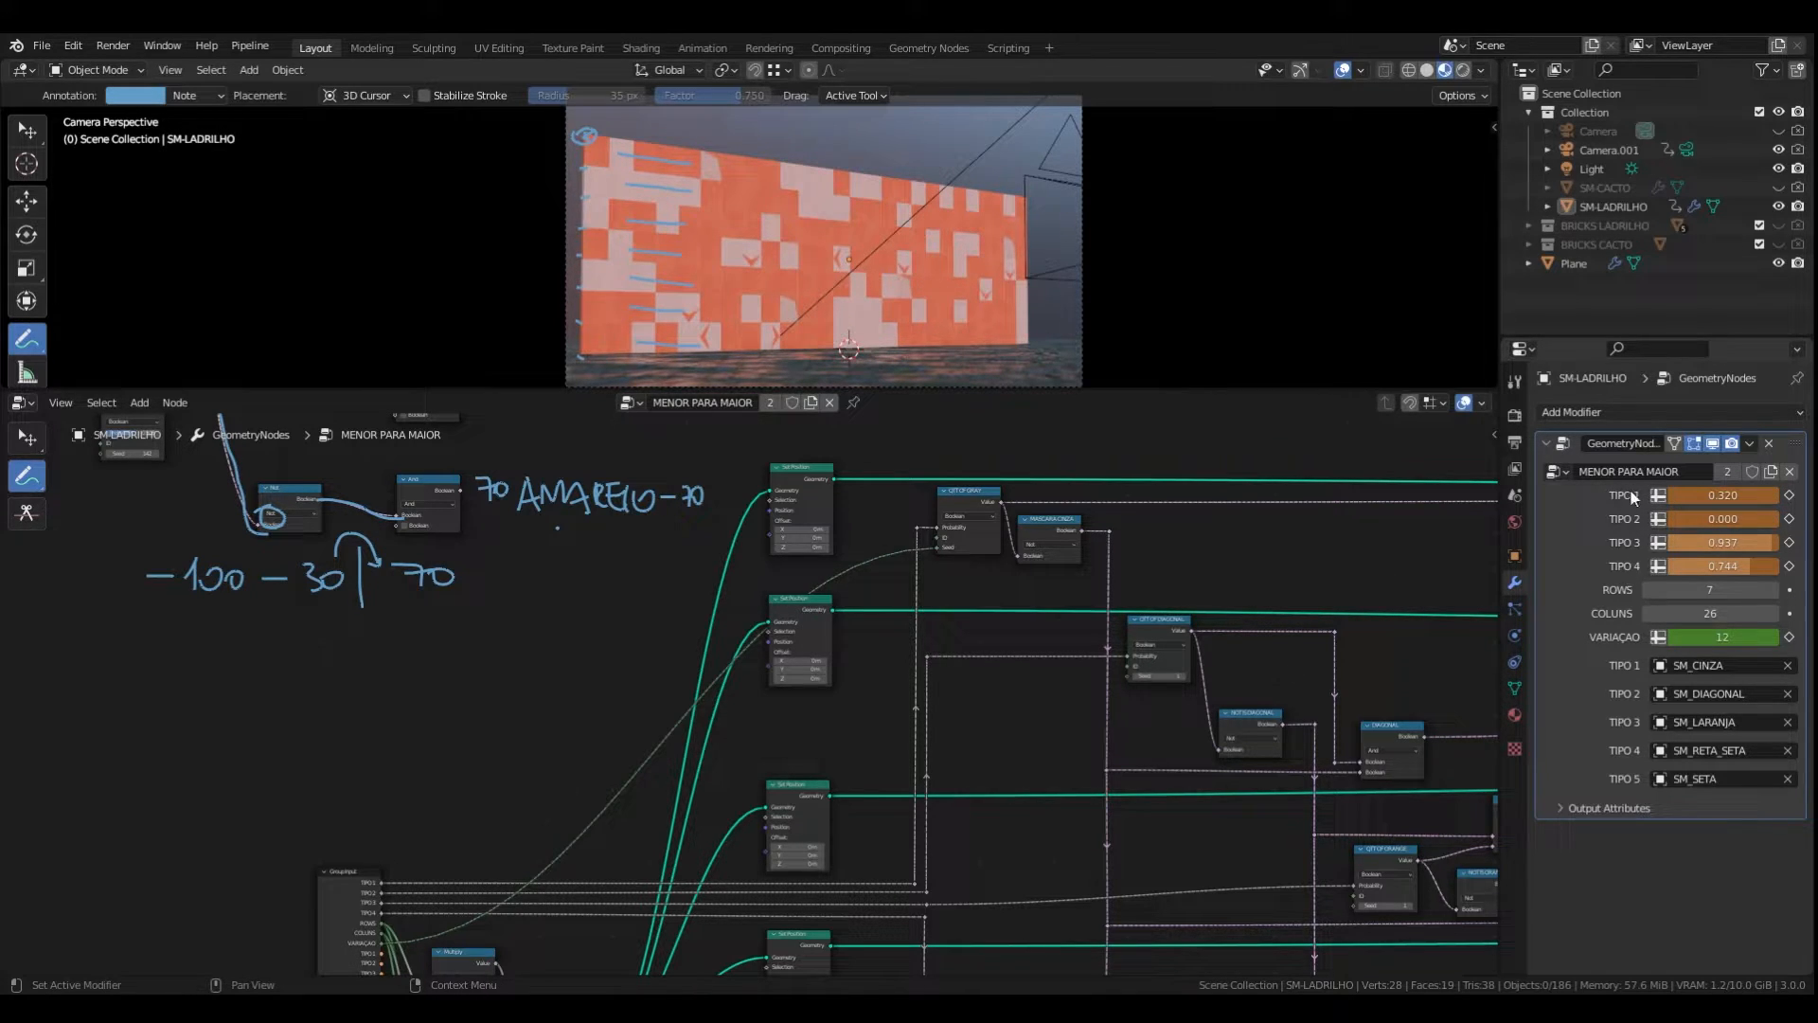
- Follow the TIPO links from Group Input and examine how they feed QTT OF ORANGE and QTT OF DIAGONAL
scroll(1042, 587, "down", 2)
scroll(917, 420, "up", 4)
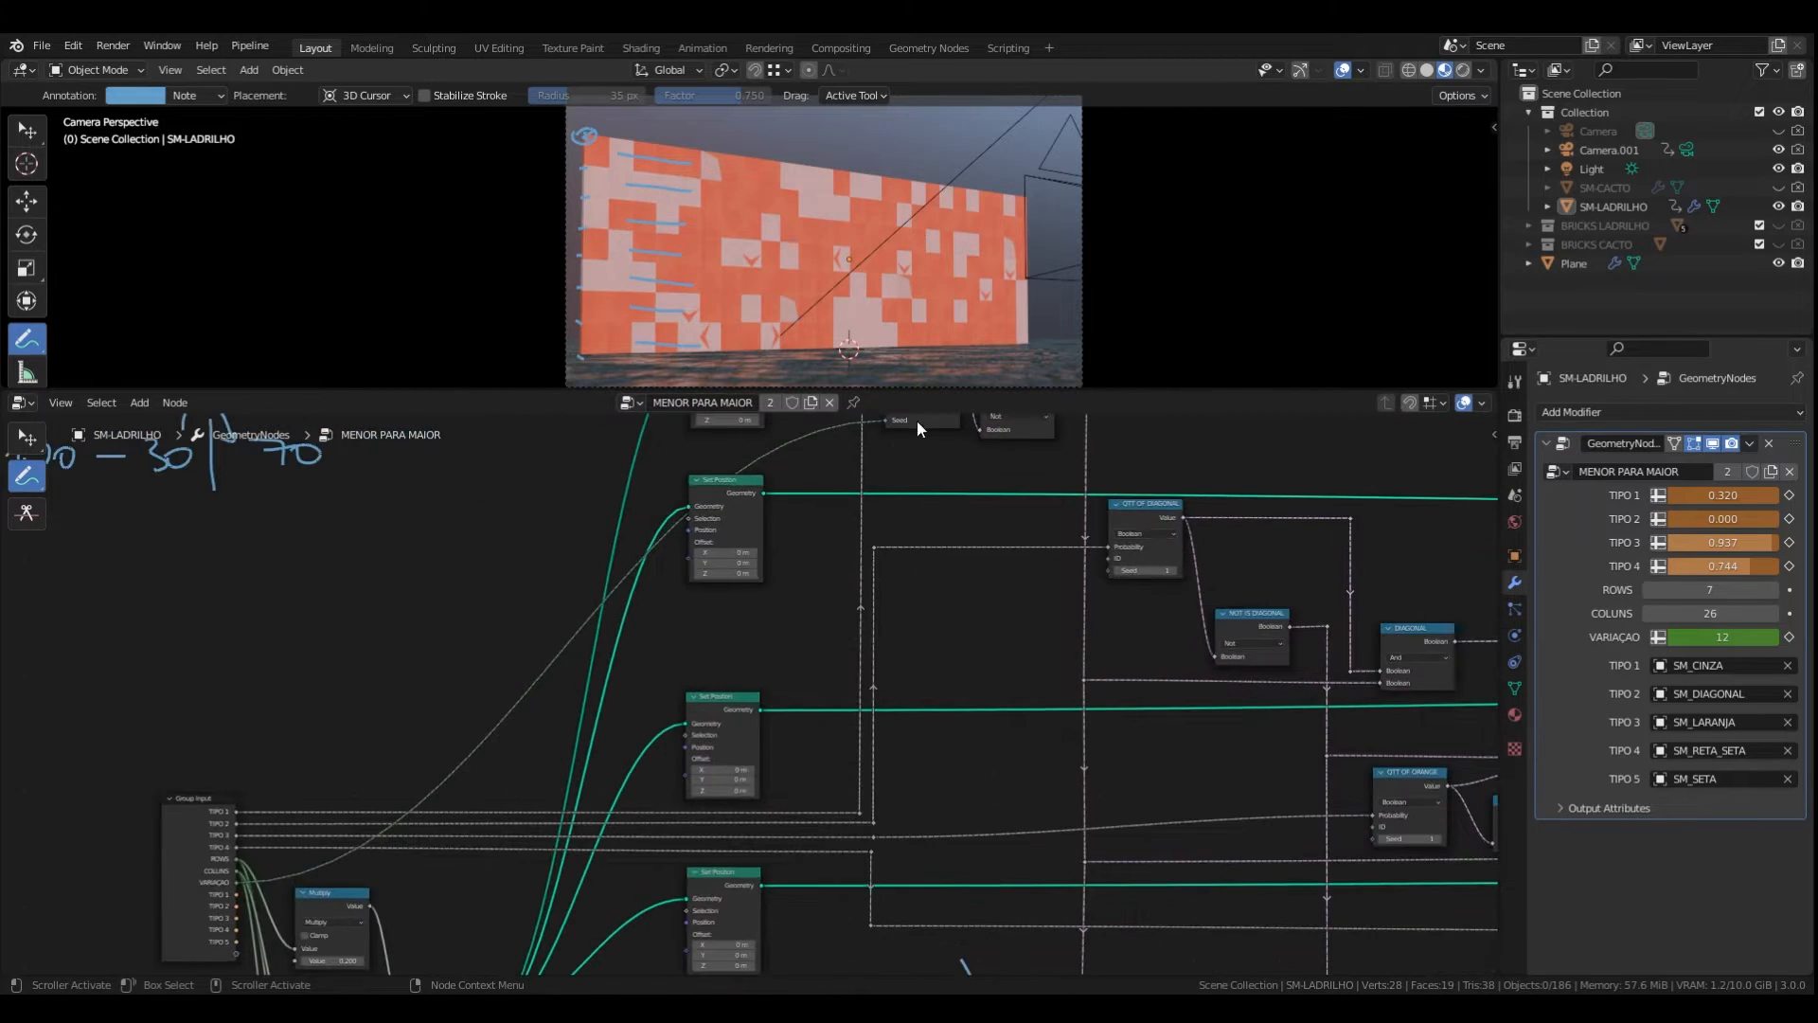
scroll(818, 609, "down", 2)
scroll(873, 731, "up", 3)
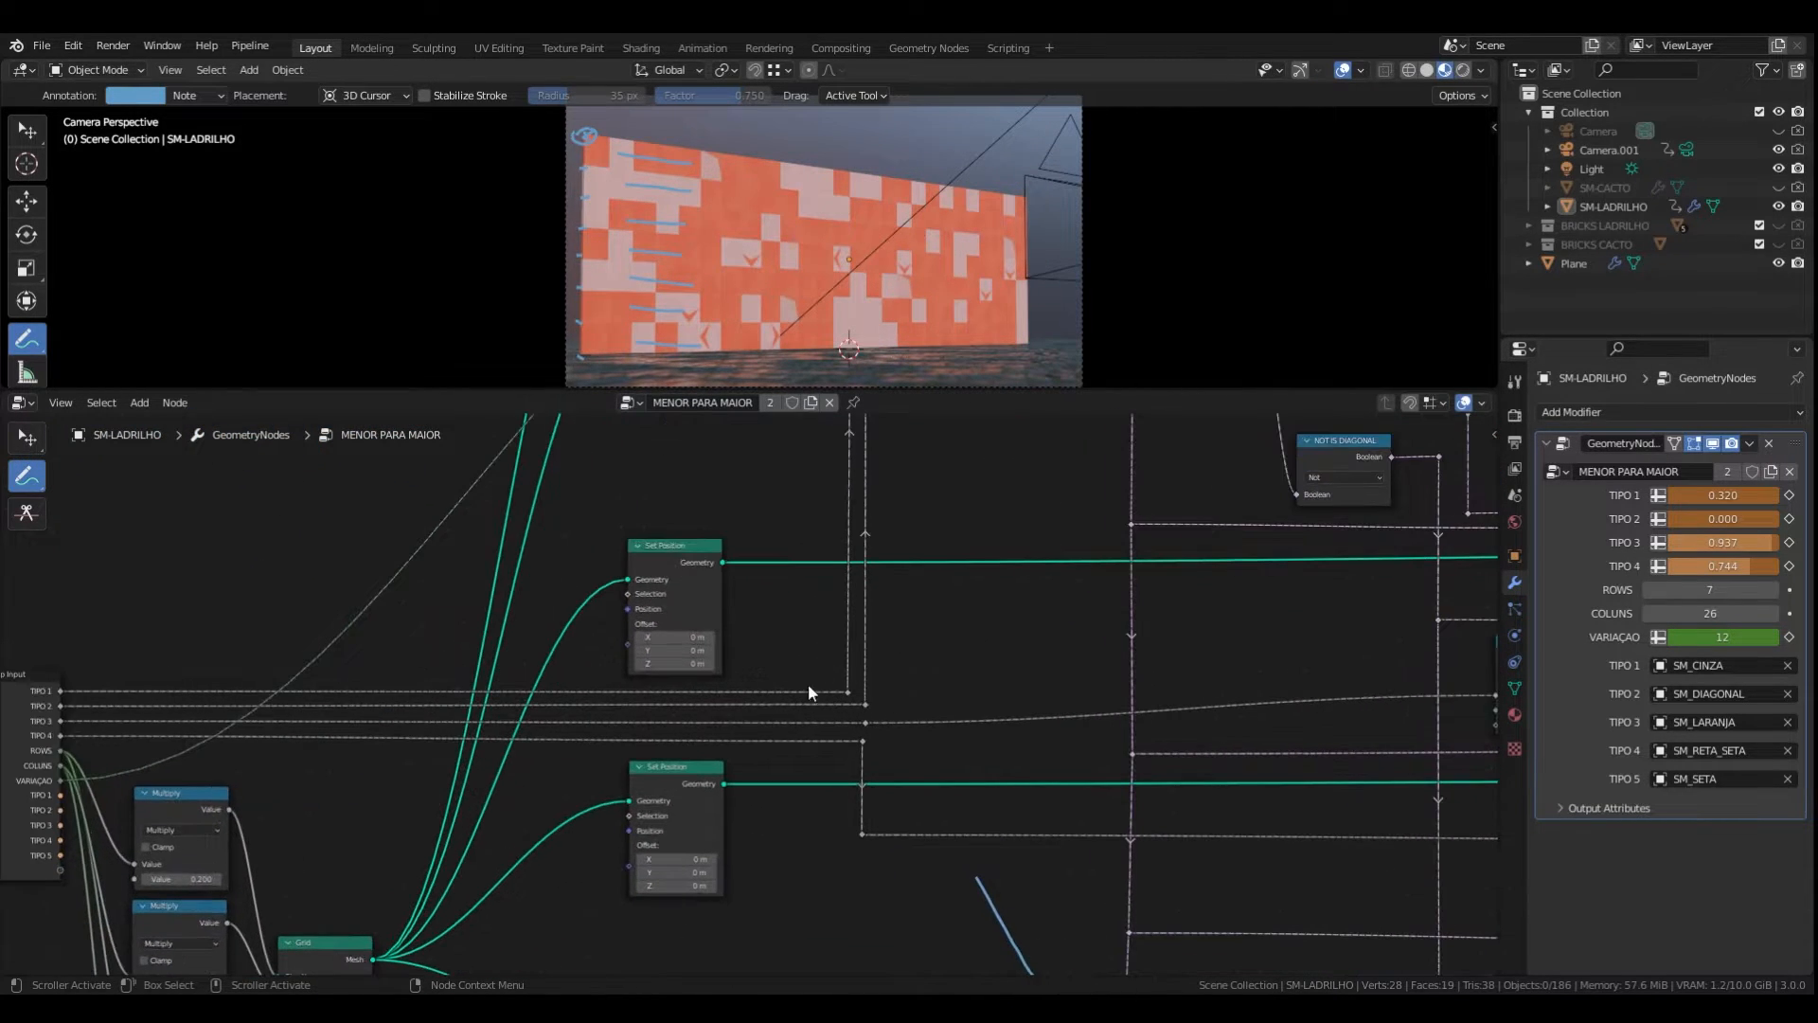
scroll(894, 735, "down", 2)
scroll(1061, 668, "up", 4)
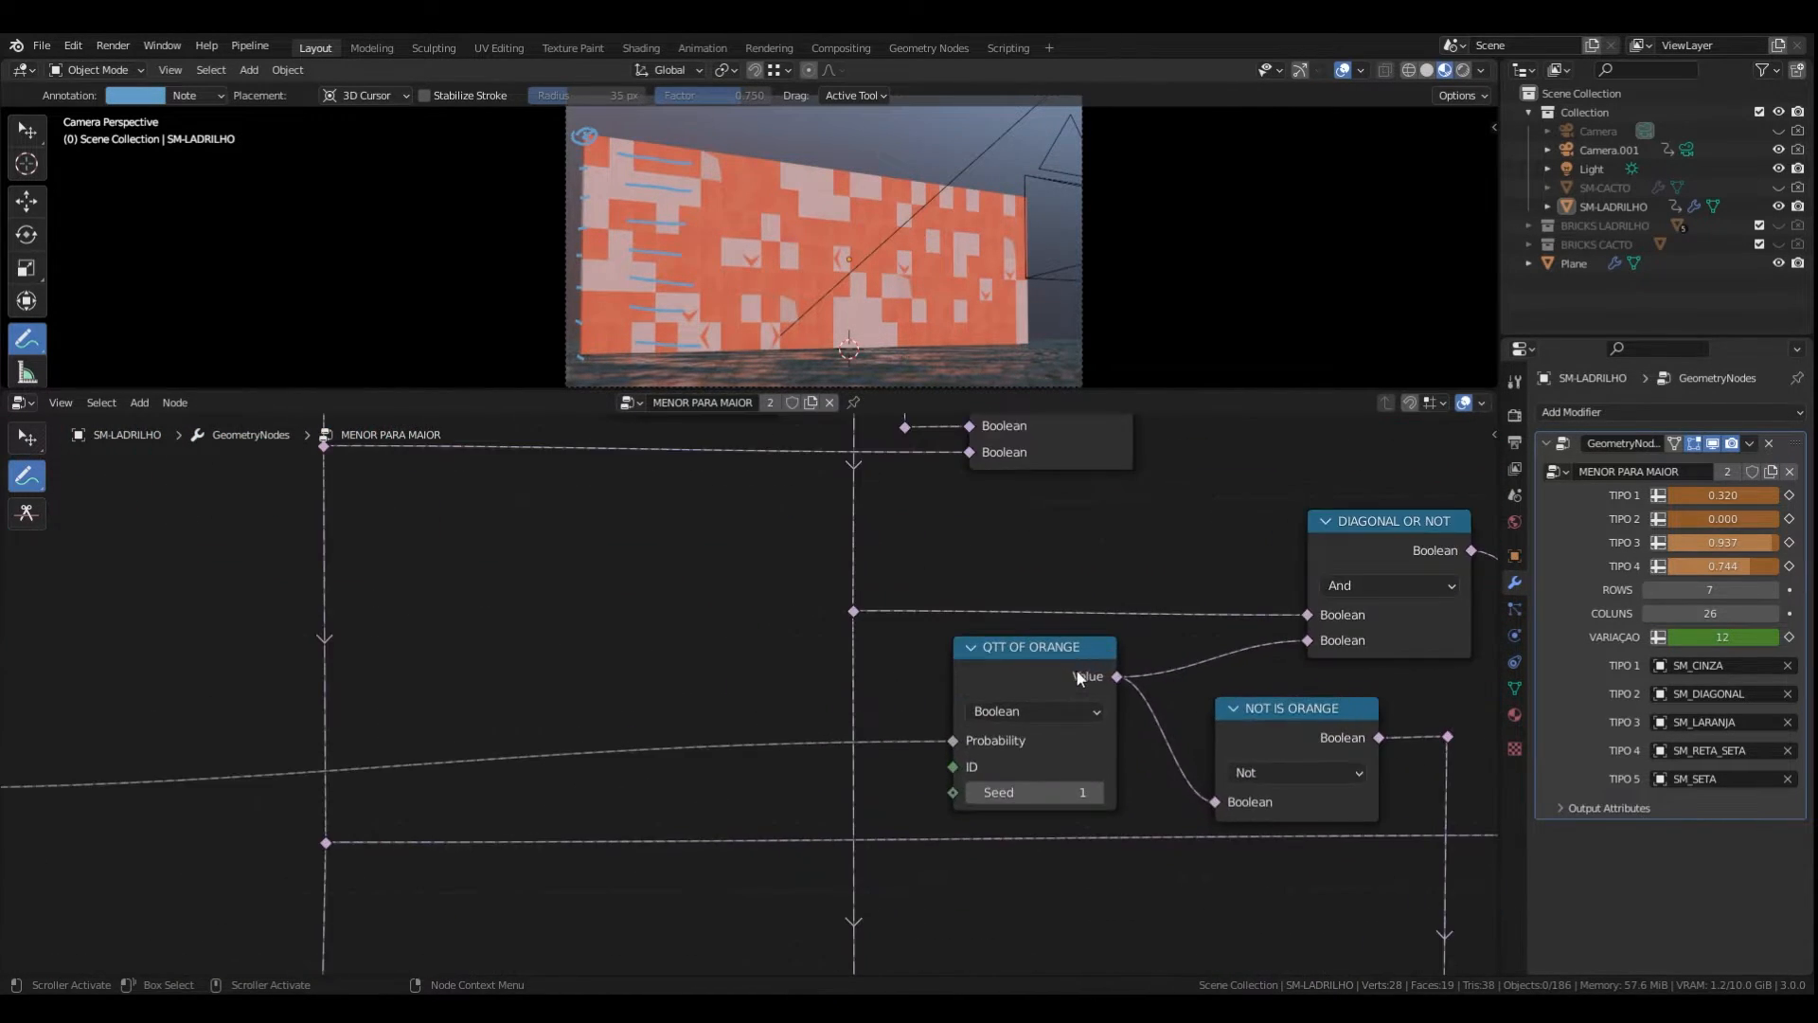
scroll(1004, 650, "down", 2)
scroll(873, 629, "up", 5)
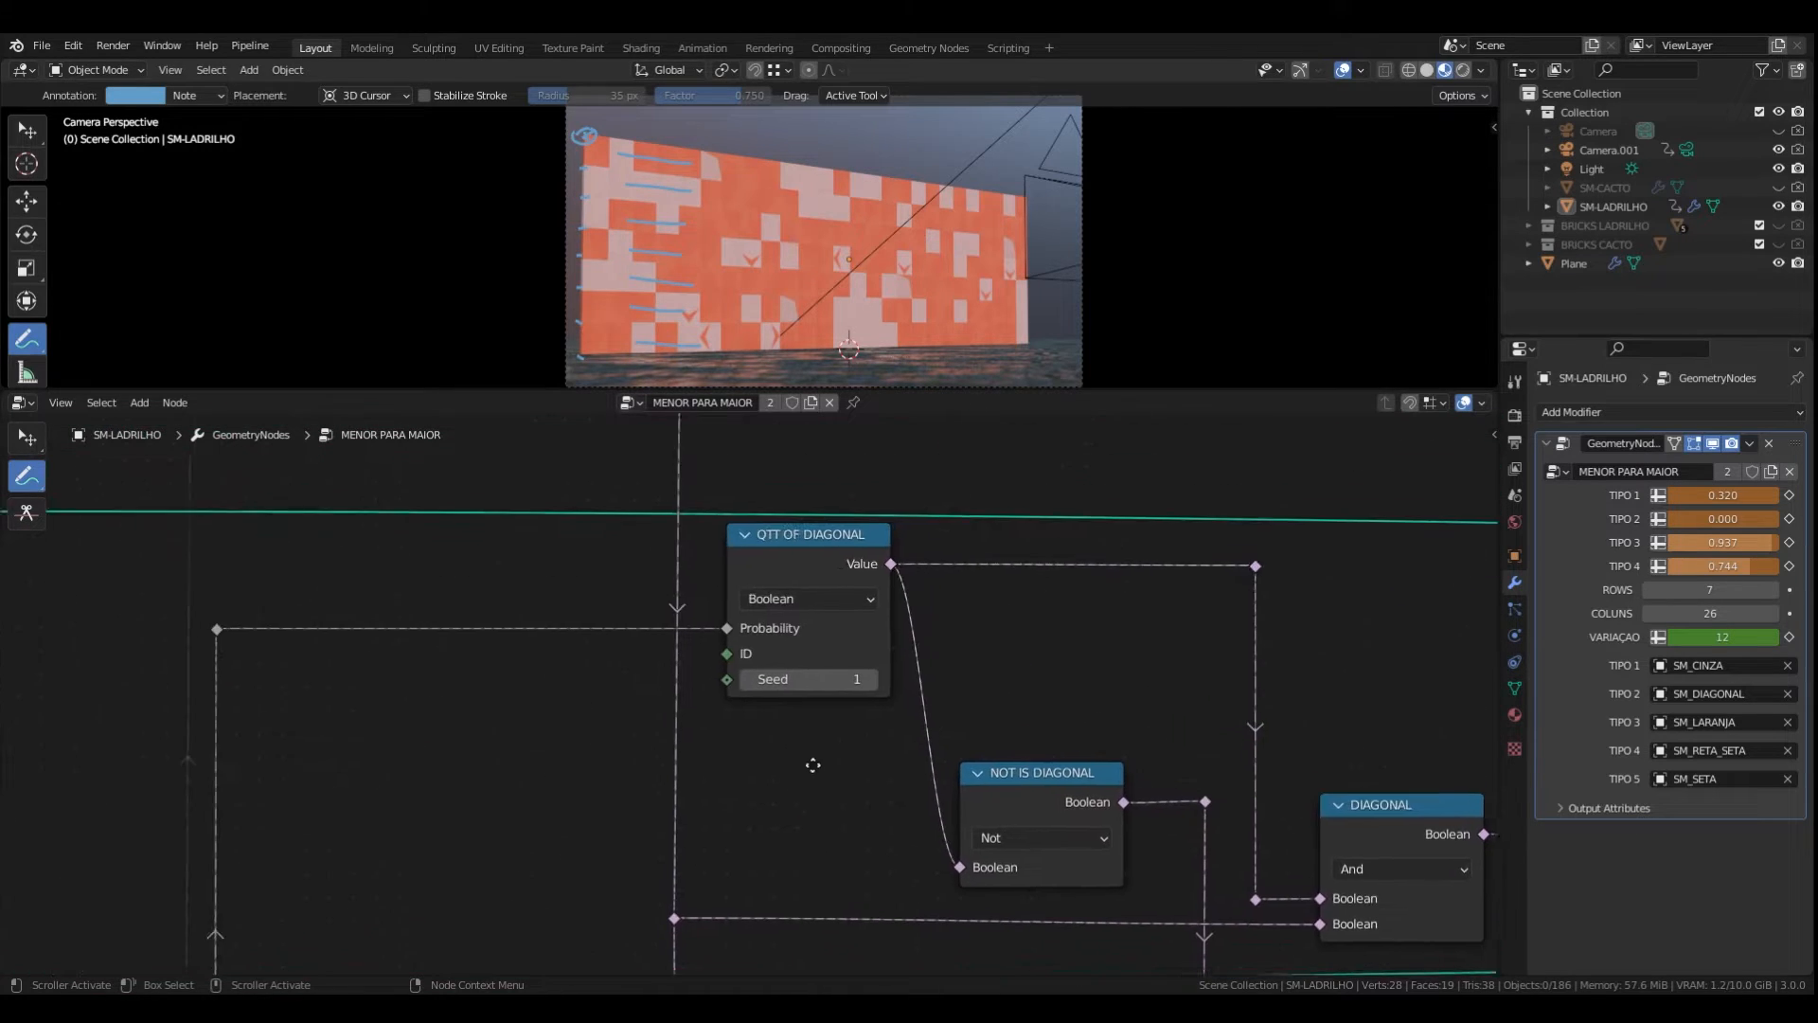
scroll(799, 588, "down", 4)
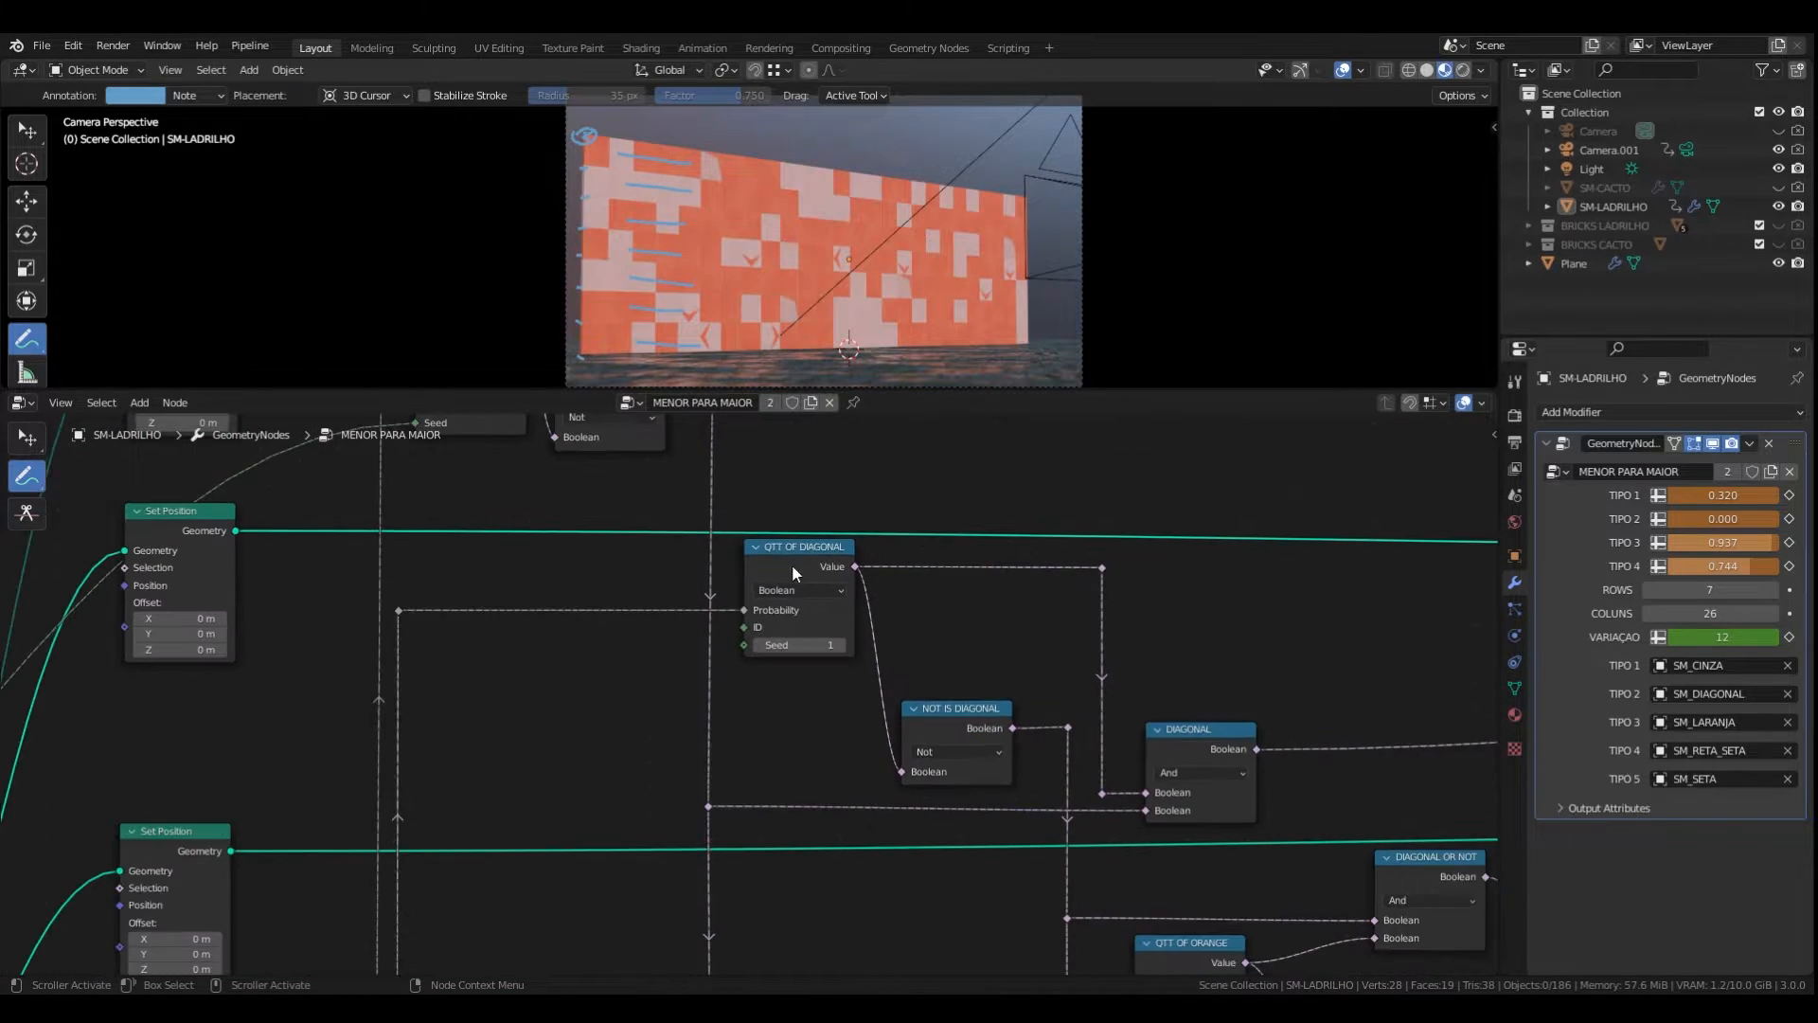
- Compare QTT OF GRAY and its MASCARA CINZA Not node with the annotated Random Value and Not example
middle_click_drag(792, 564, 883, 725)
scroll(574, 521, "up", 2)
scroll(536, 564, "down", 4)
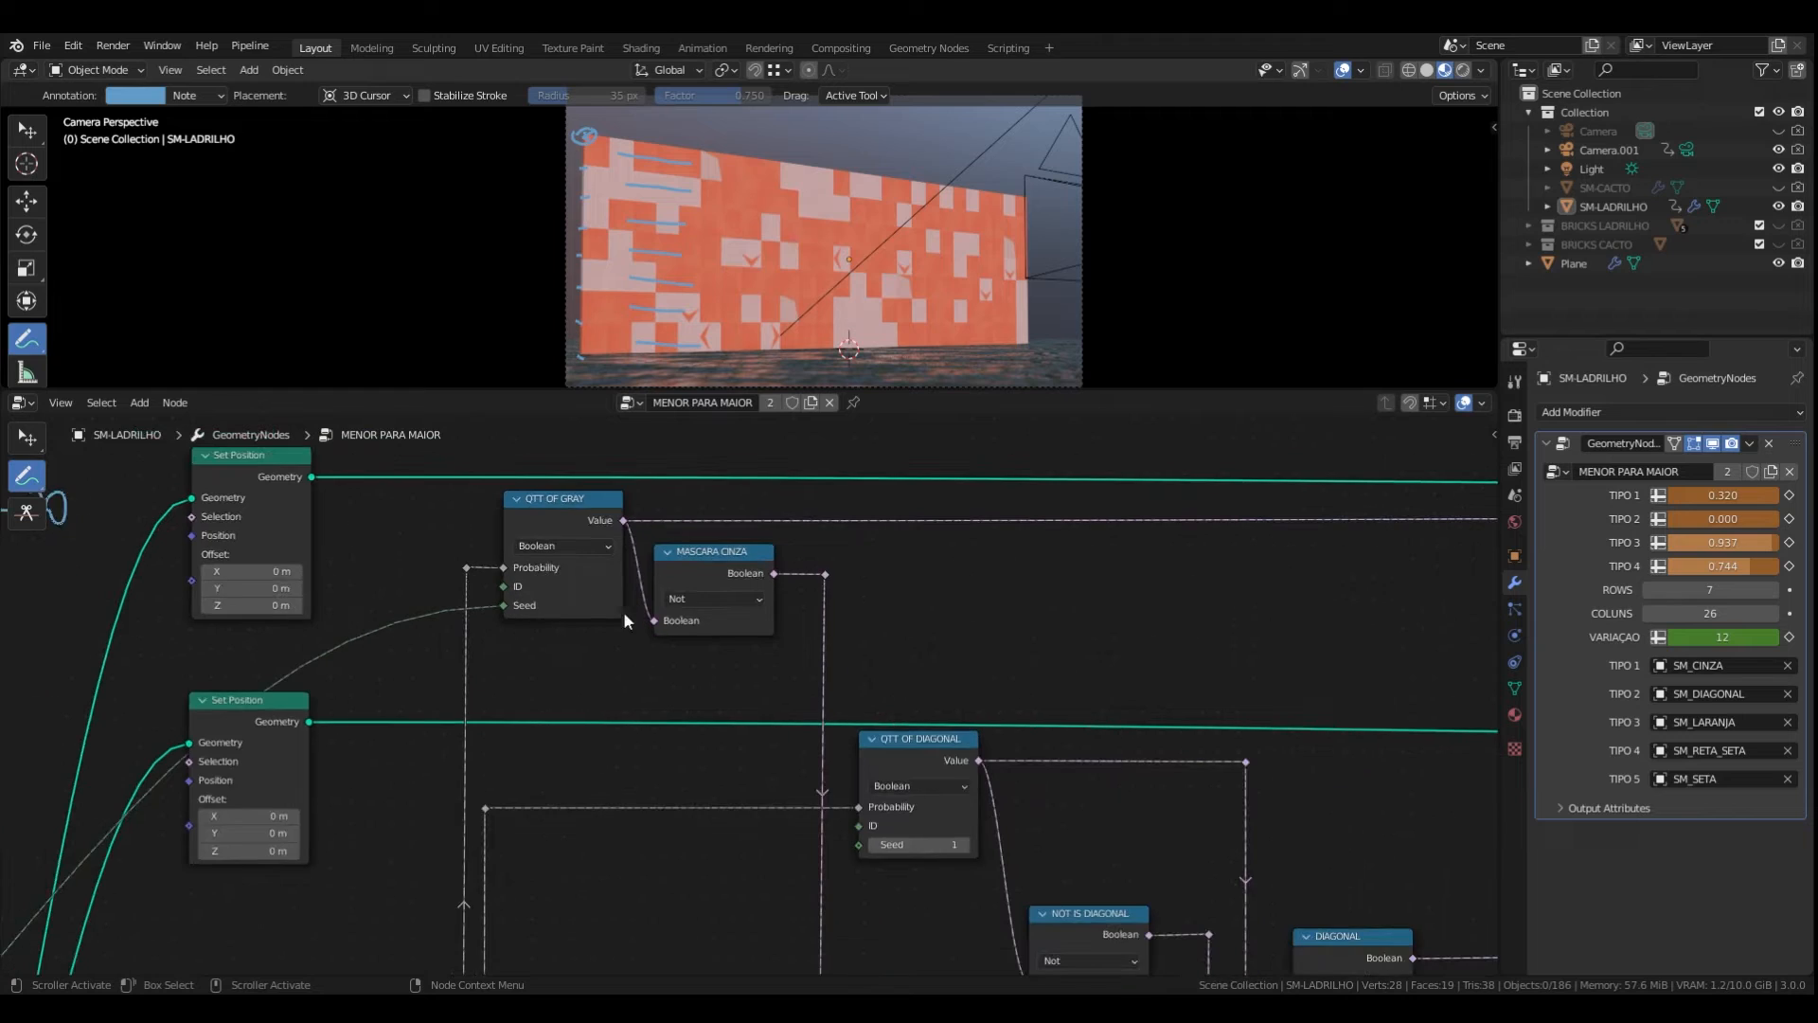
scroll(554, 544, "up", 4)
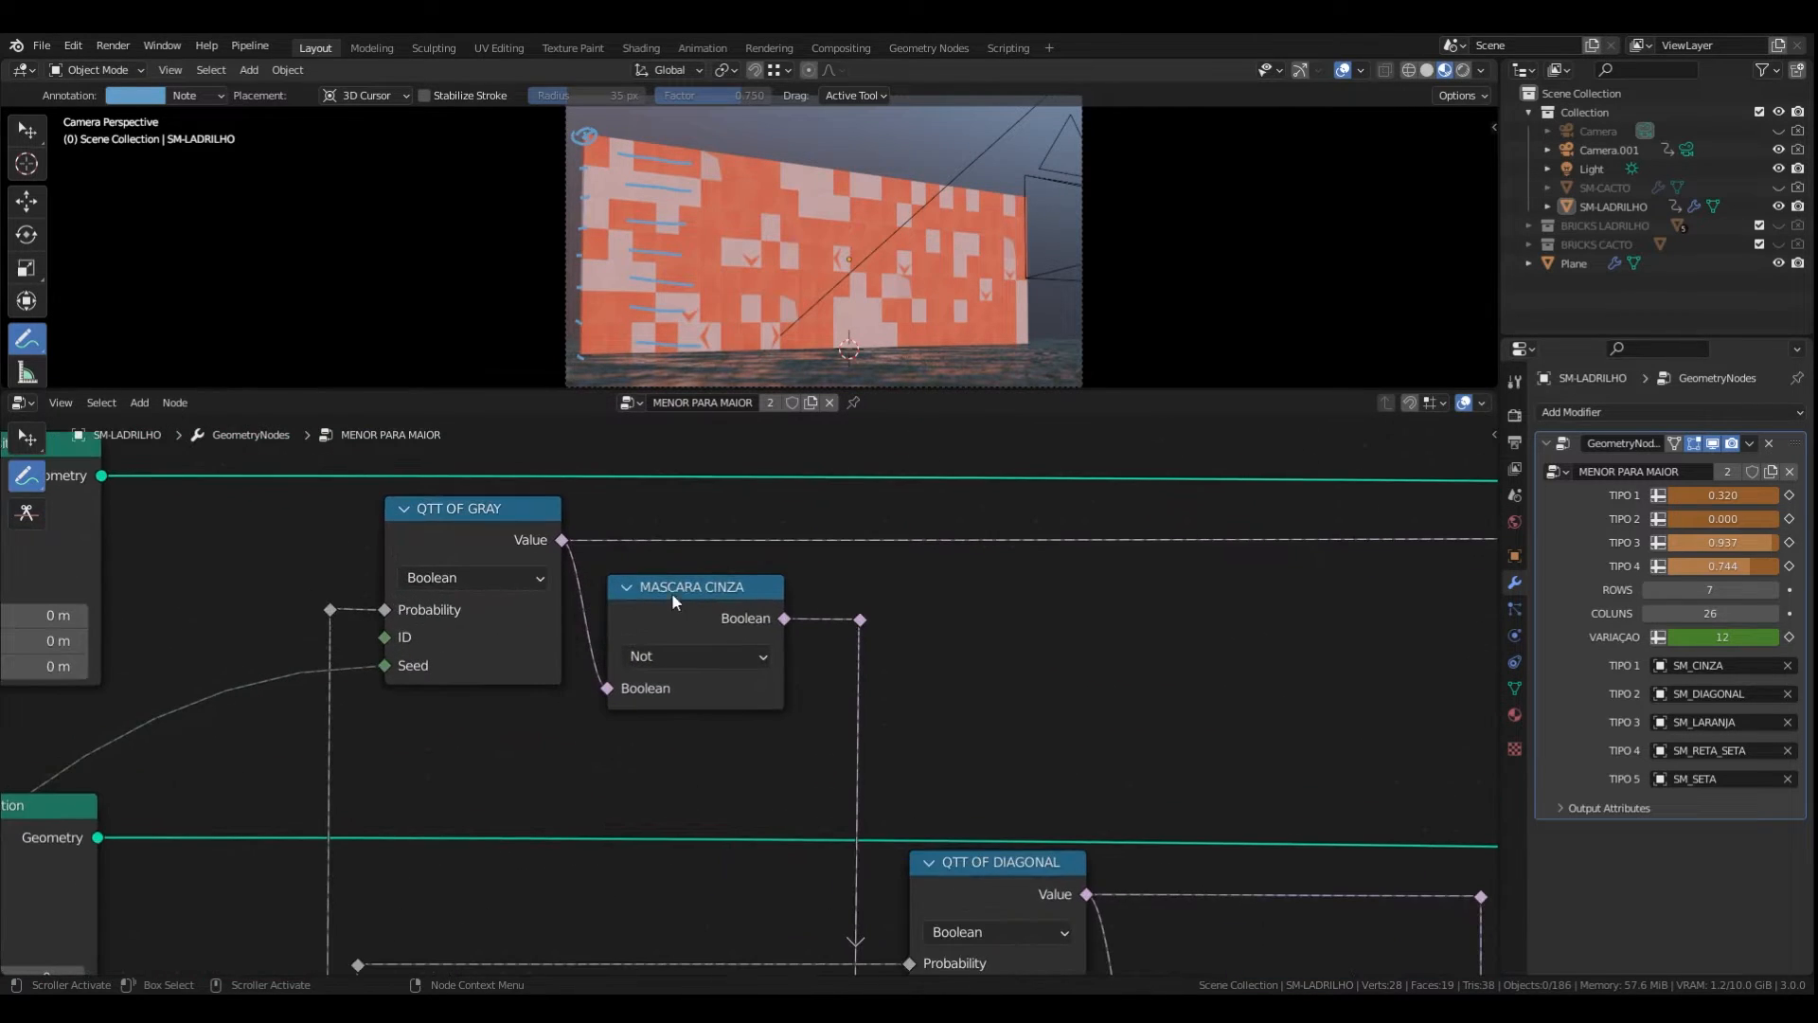
scroll(593, 572, "down", 4)
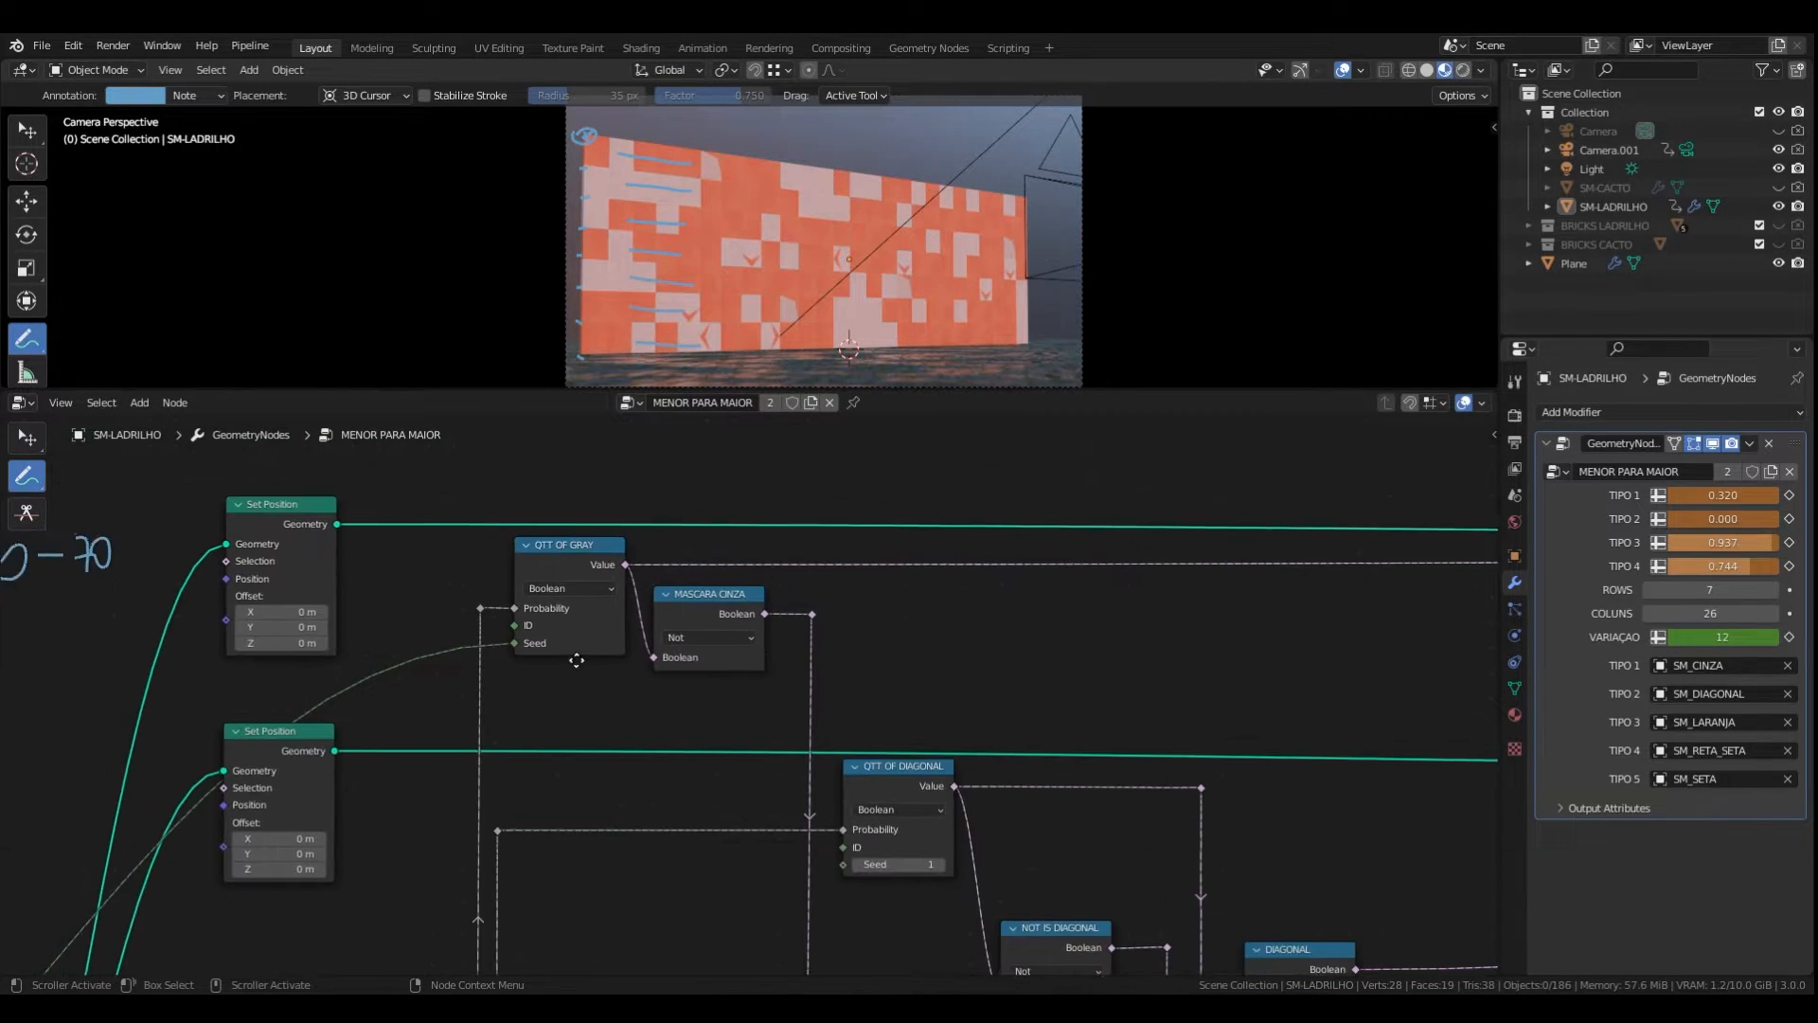
middle_click_drag(248, 641, 720, 687)
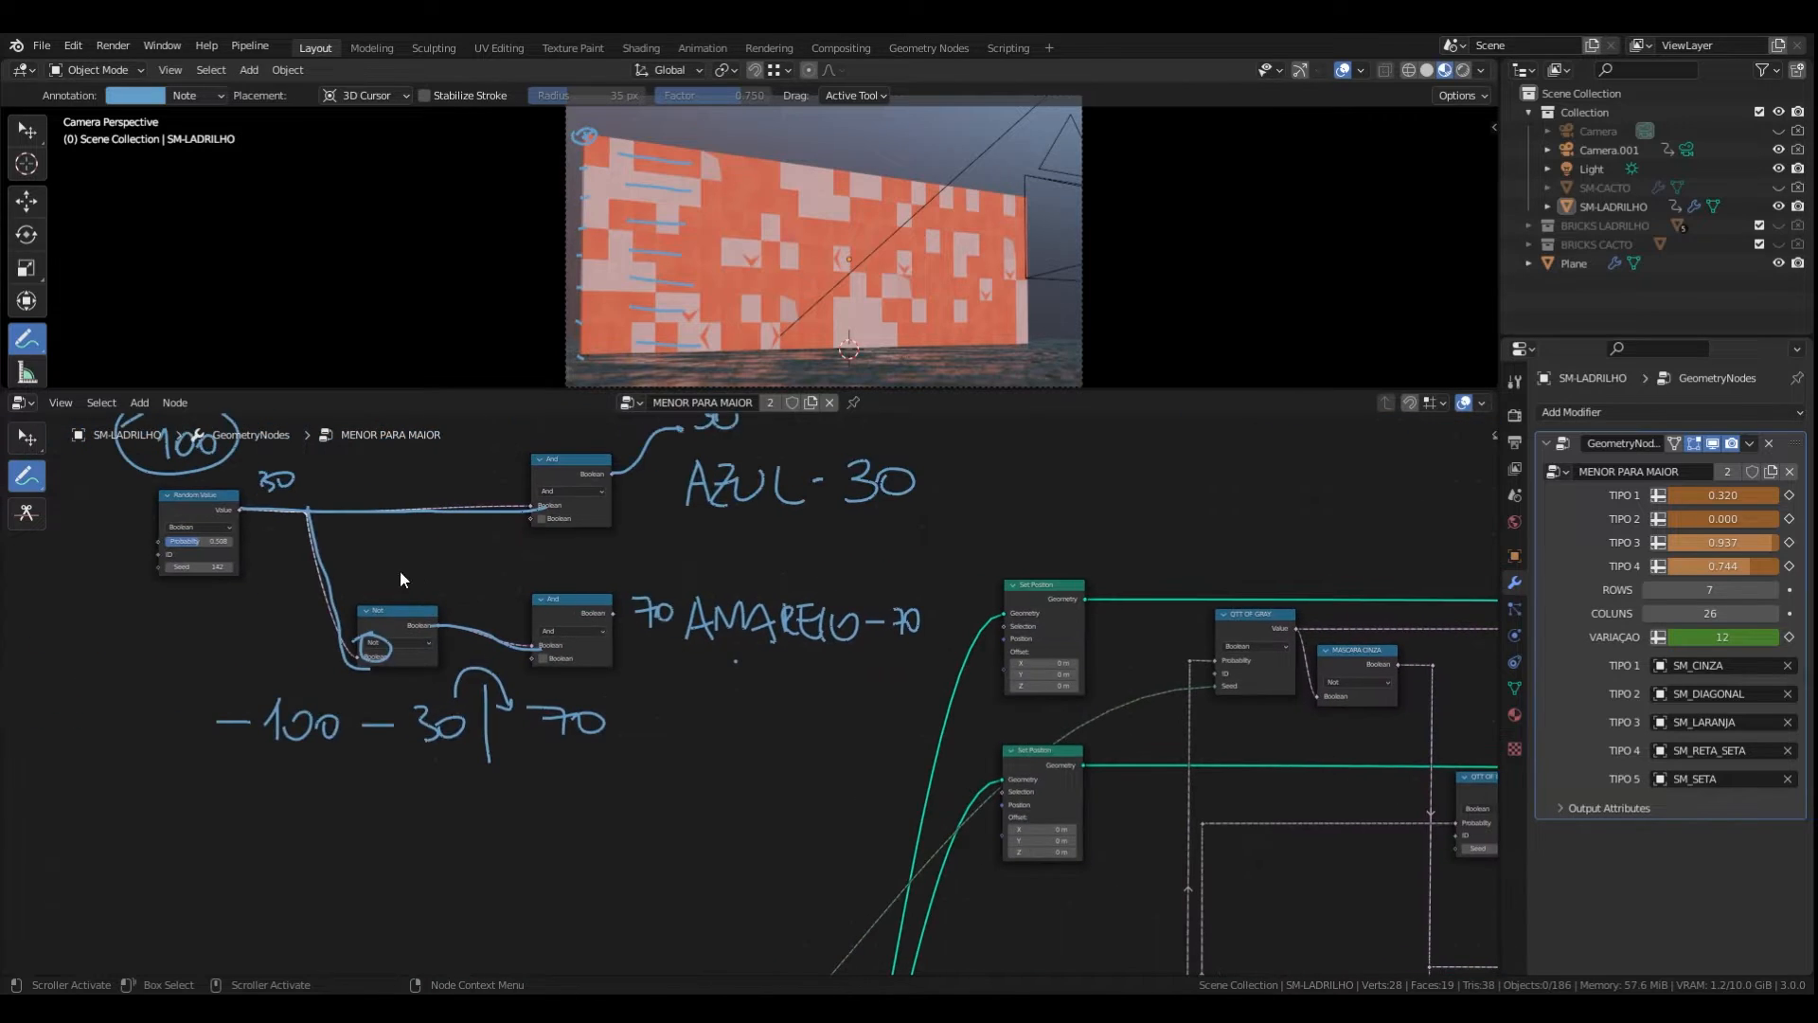
middle_click_drag(399, 570, 489, 599)
middle_click_drag(710, 717, 292, 658)
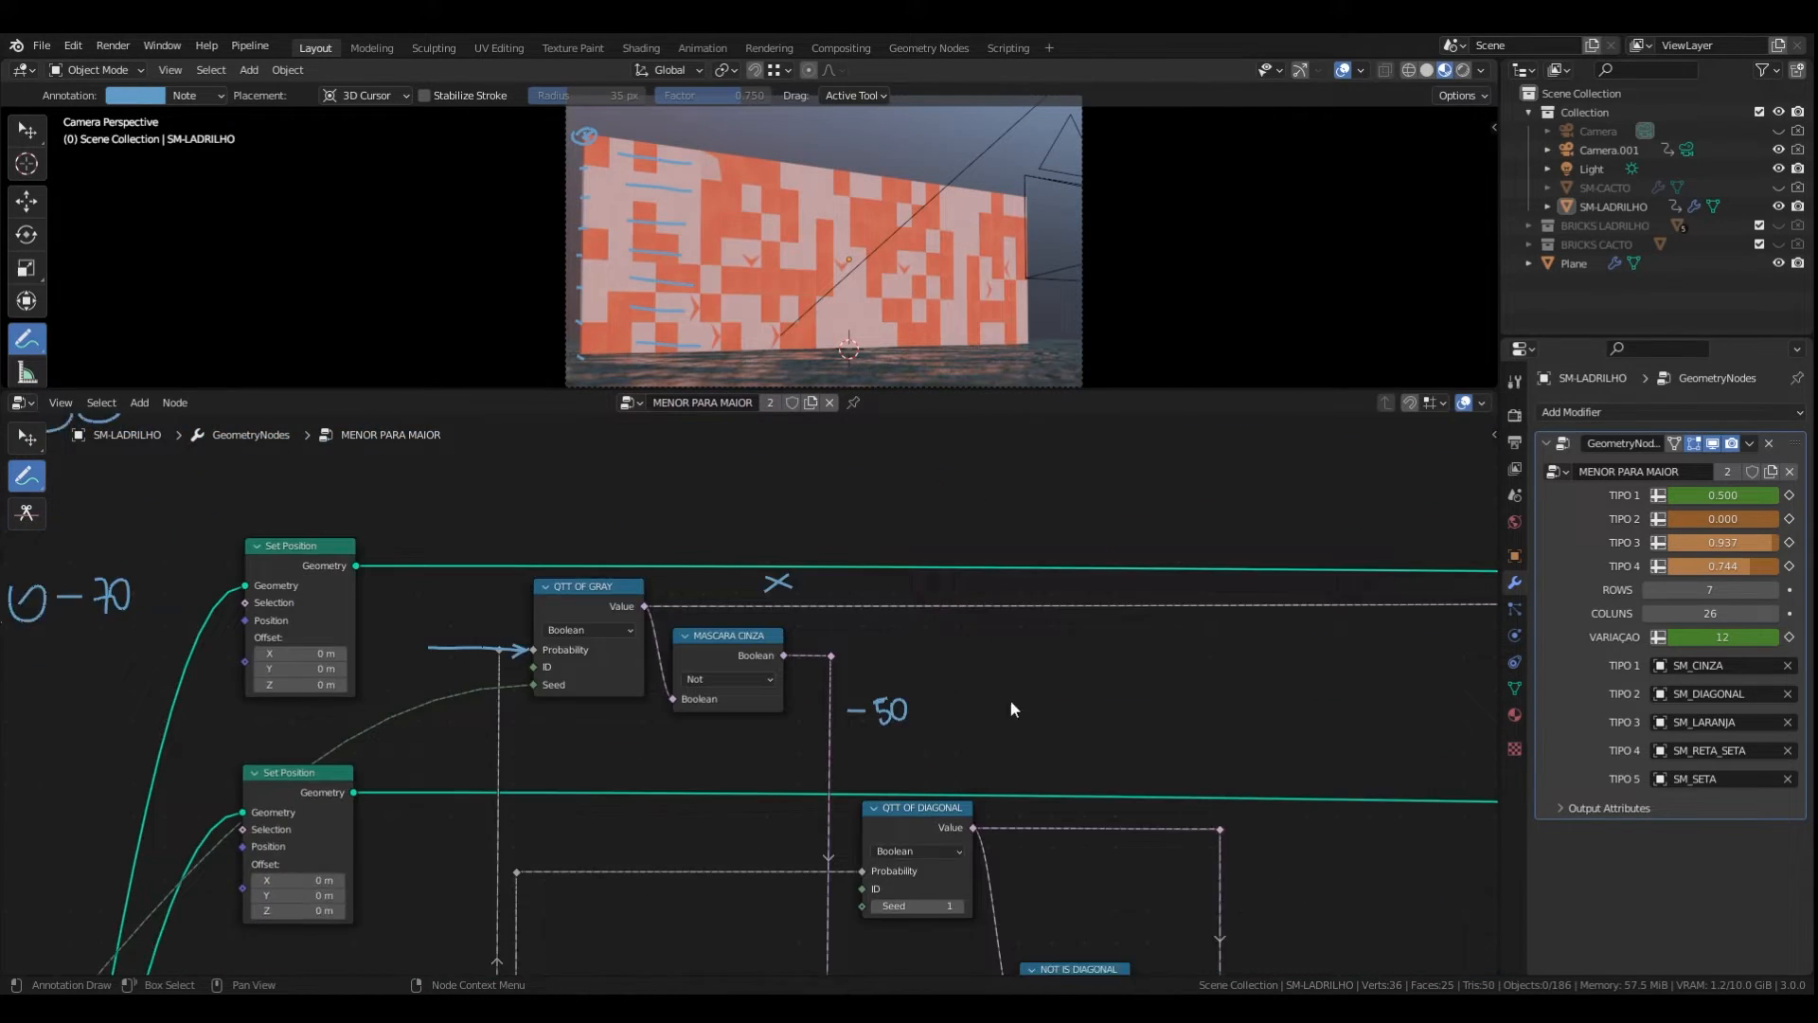
- Circle the MASCARA CINZA title on the Not node beside QTT OF GRAY
scroll(1009, 699, "down", 4)
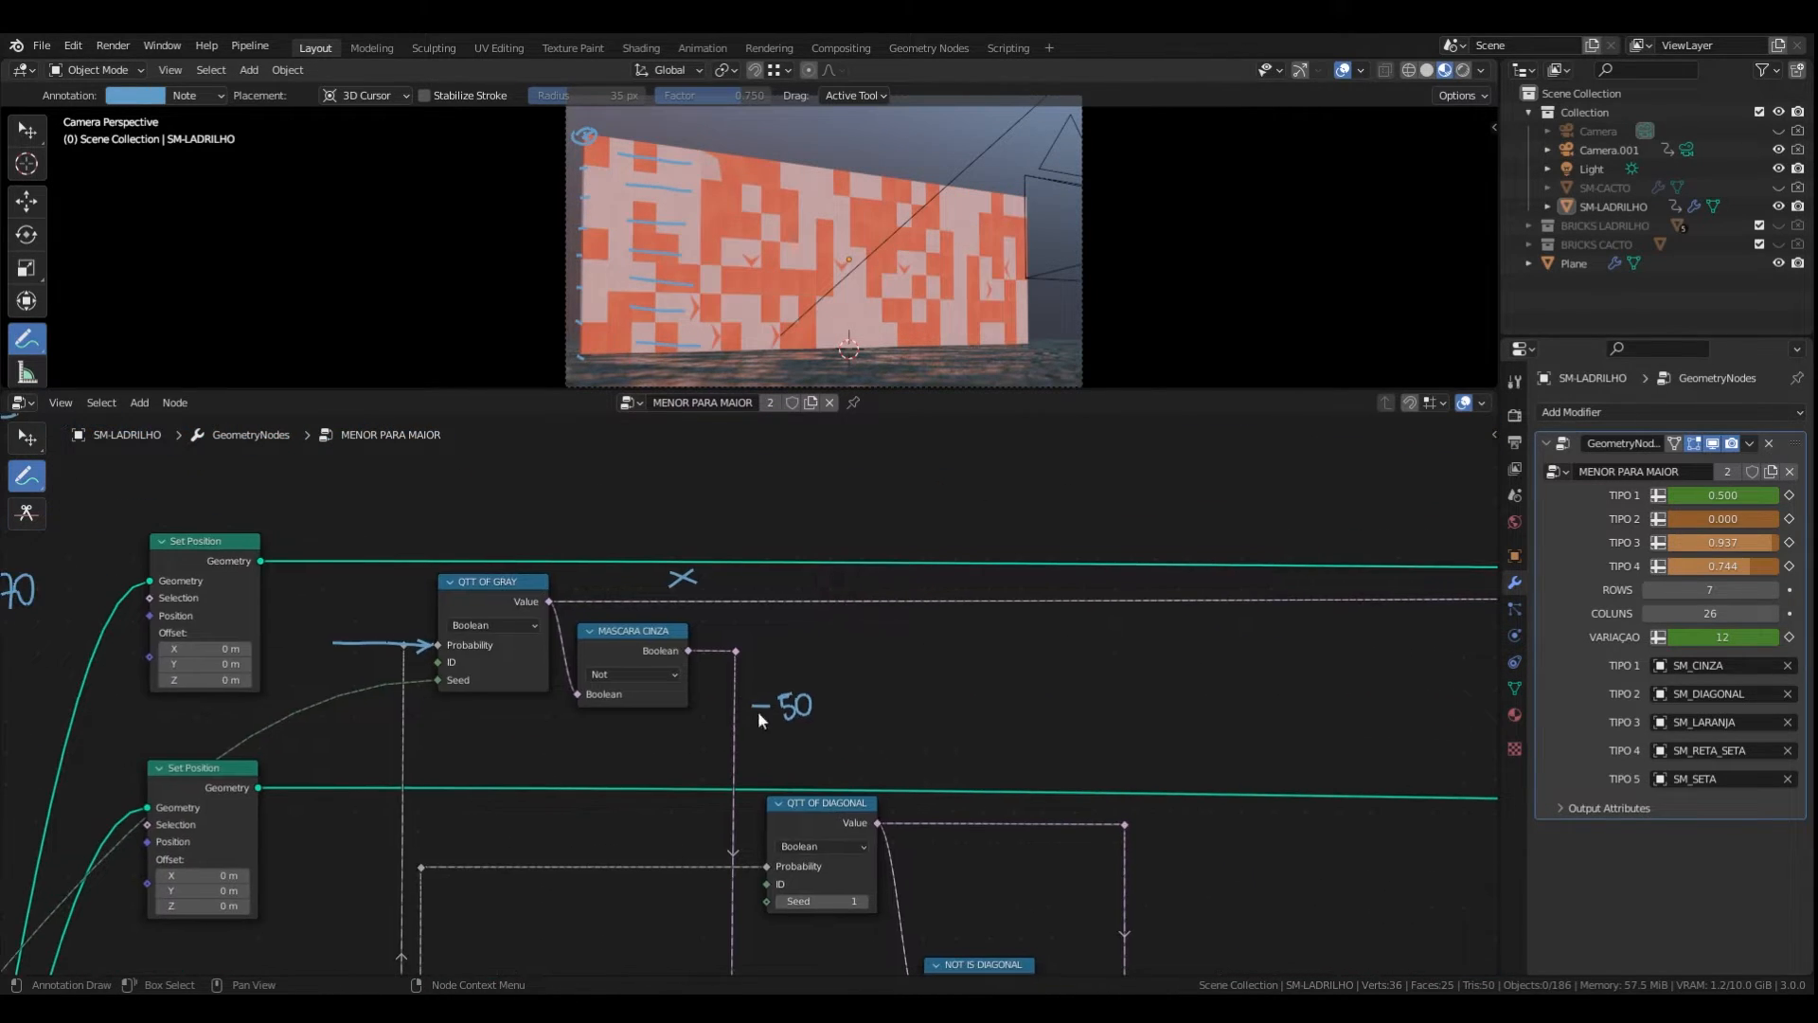
scroll(683, 616, "up", 2)
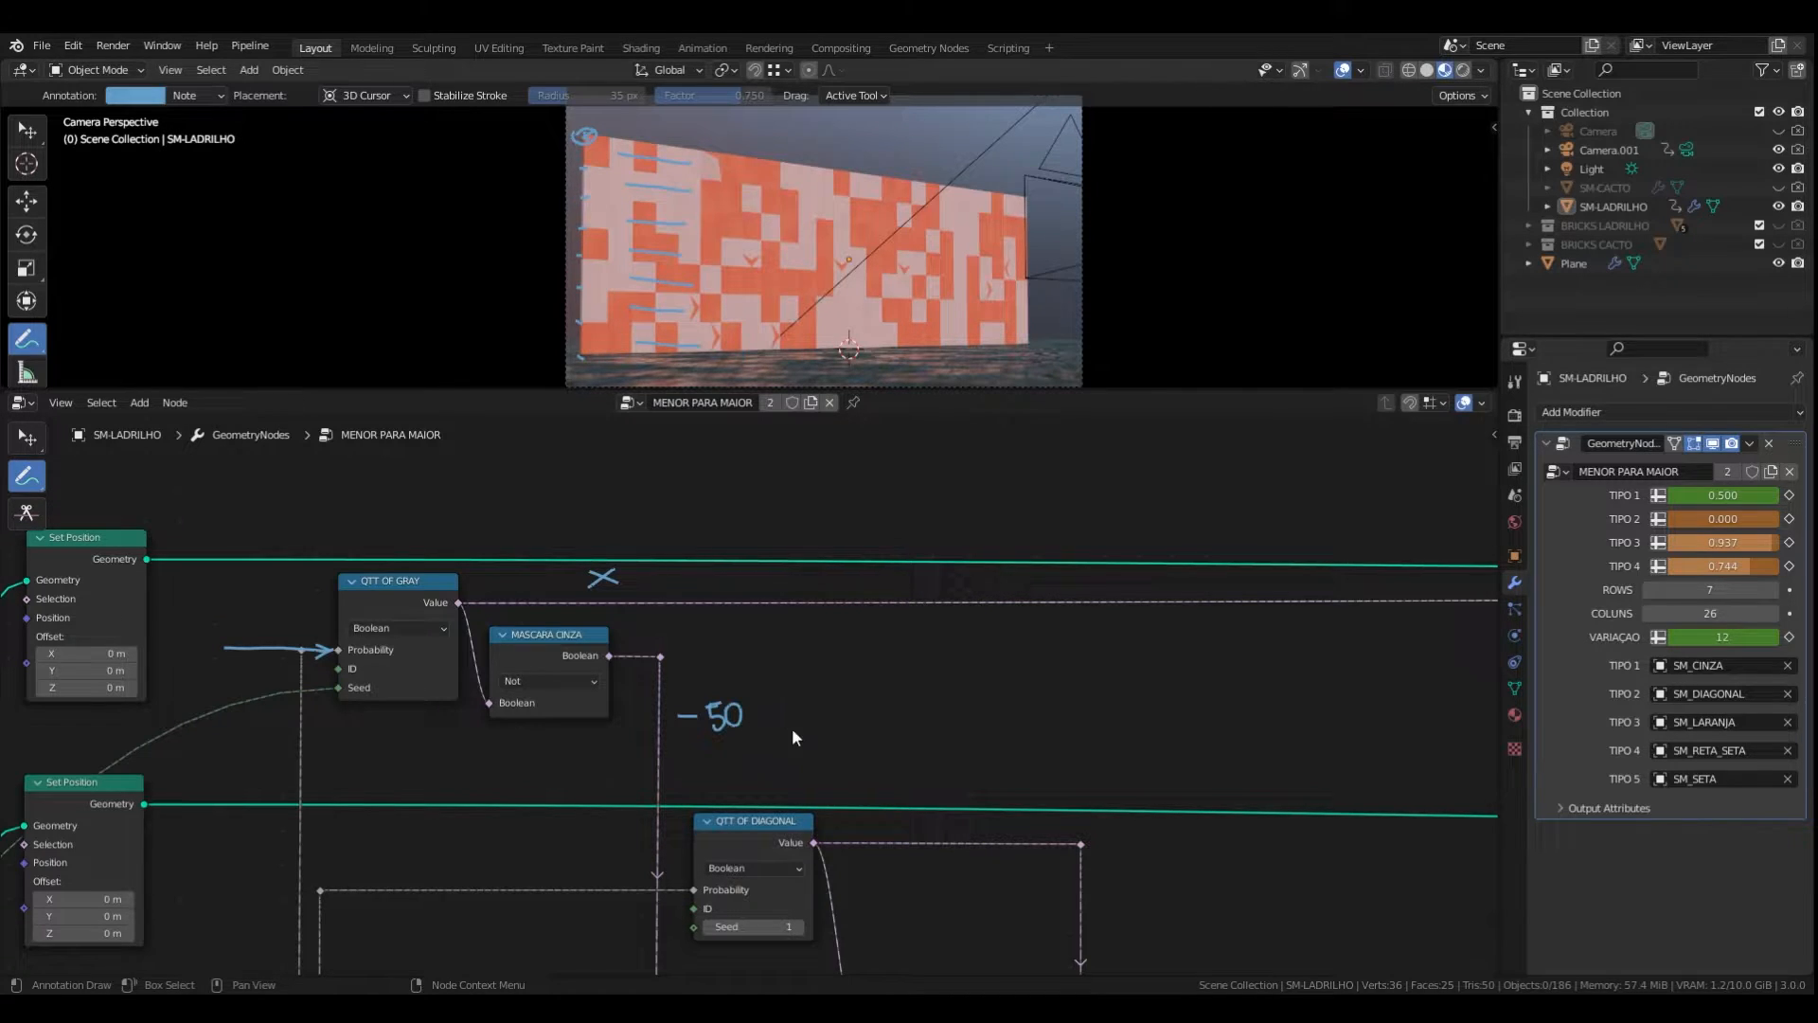
middle_click_drag(790, 727, 776, 621)
scroll(556, 568, "down", 2)
middle_click_drag(556, 569, 620, 616)
scroll(525, 526, "up", 5)
scroll(578, 595, "up", 5)
mouse_move(625, 552)
left_mouse_down()
mouse_move(654, 628)
mouse_move(565, 559)
left_mouse_up()
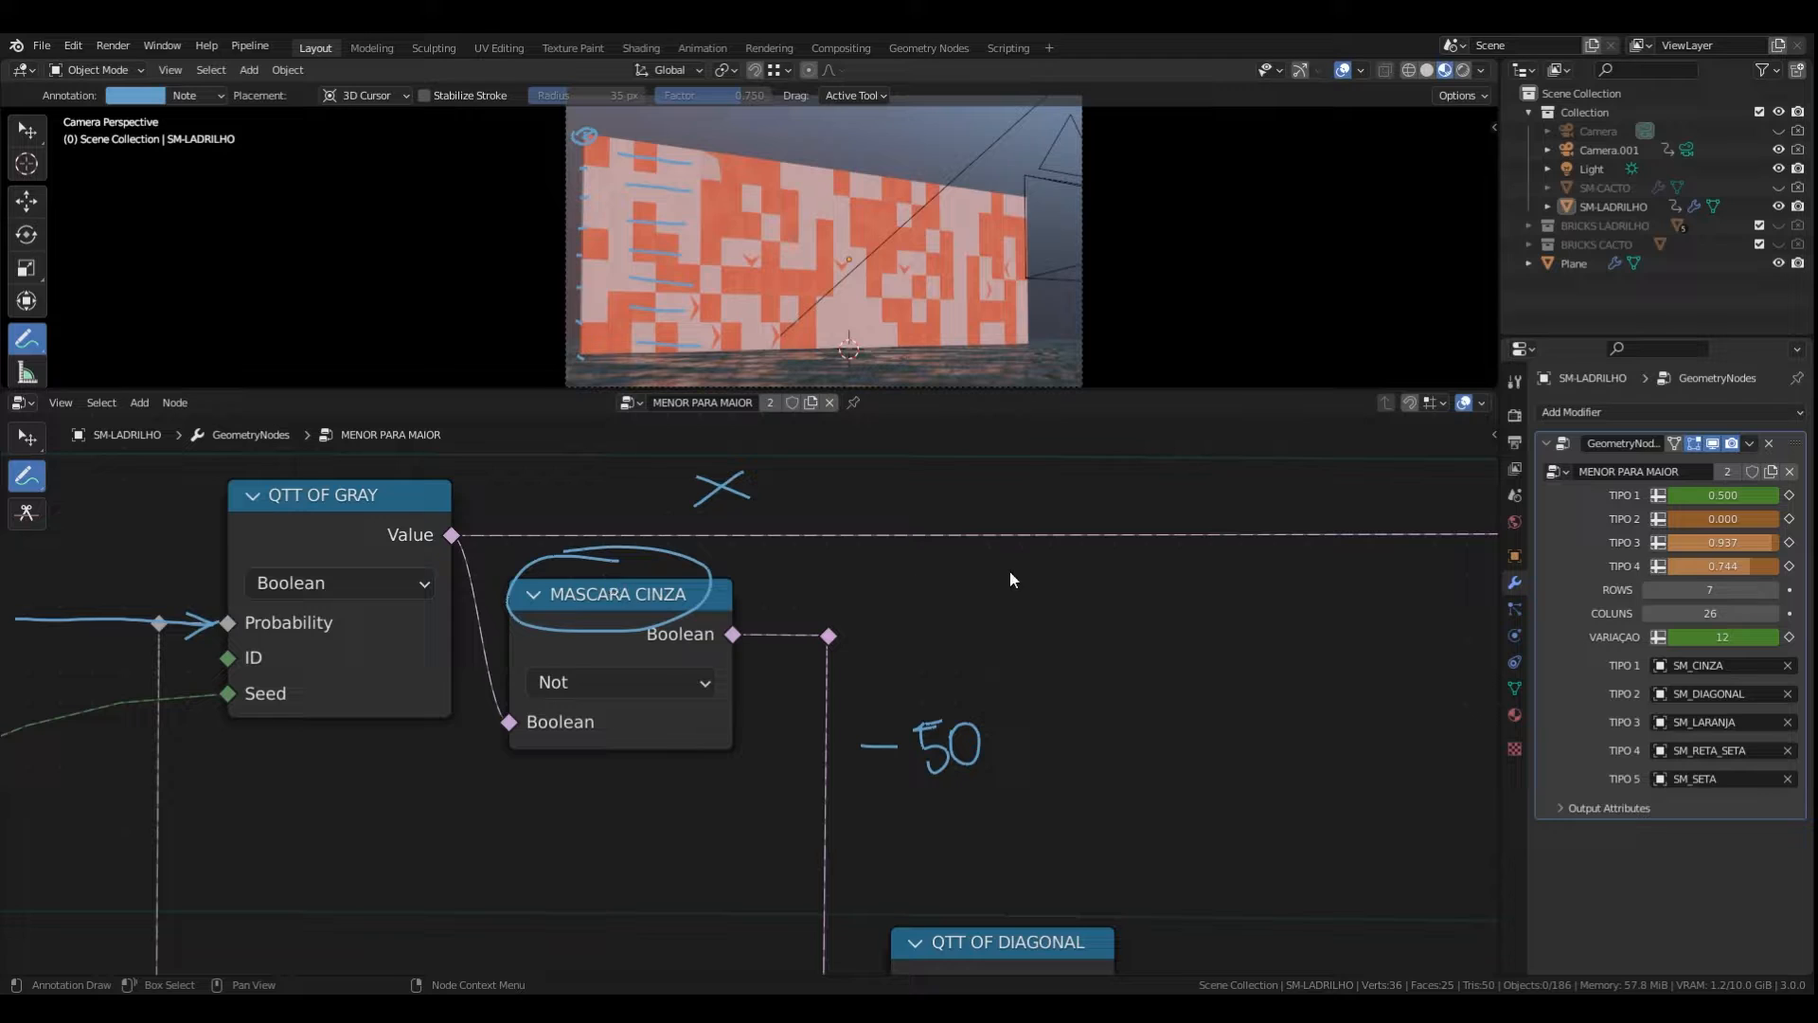
- In the empty area above the node tree, draw a box split into 1 and X with a connector to a second box below
scroll(1075, 731, "down", 14)
middle_click_drag(1197, 717, 871, 646)
mouse_move(894, 511)
middle_mouse_down()
mouse_move(1008, 775)
mouse_move(1088, 898)
middle_mouse_up()
scroll(890, 580, "up", 8)
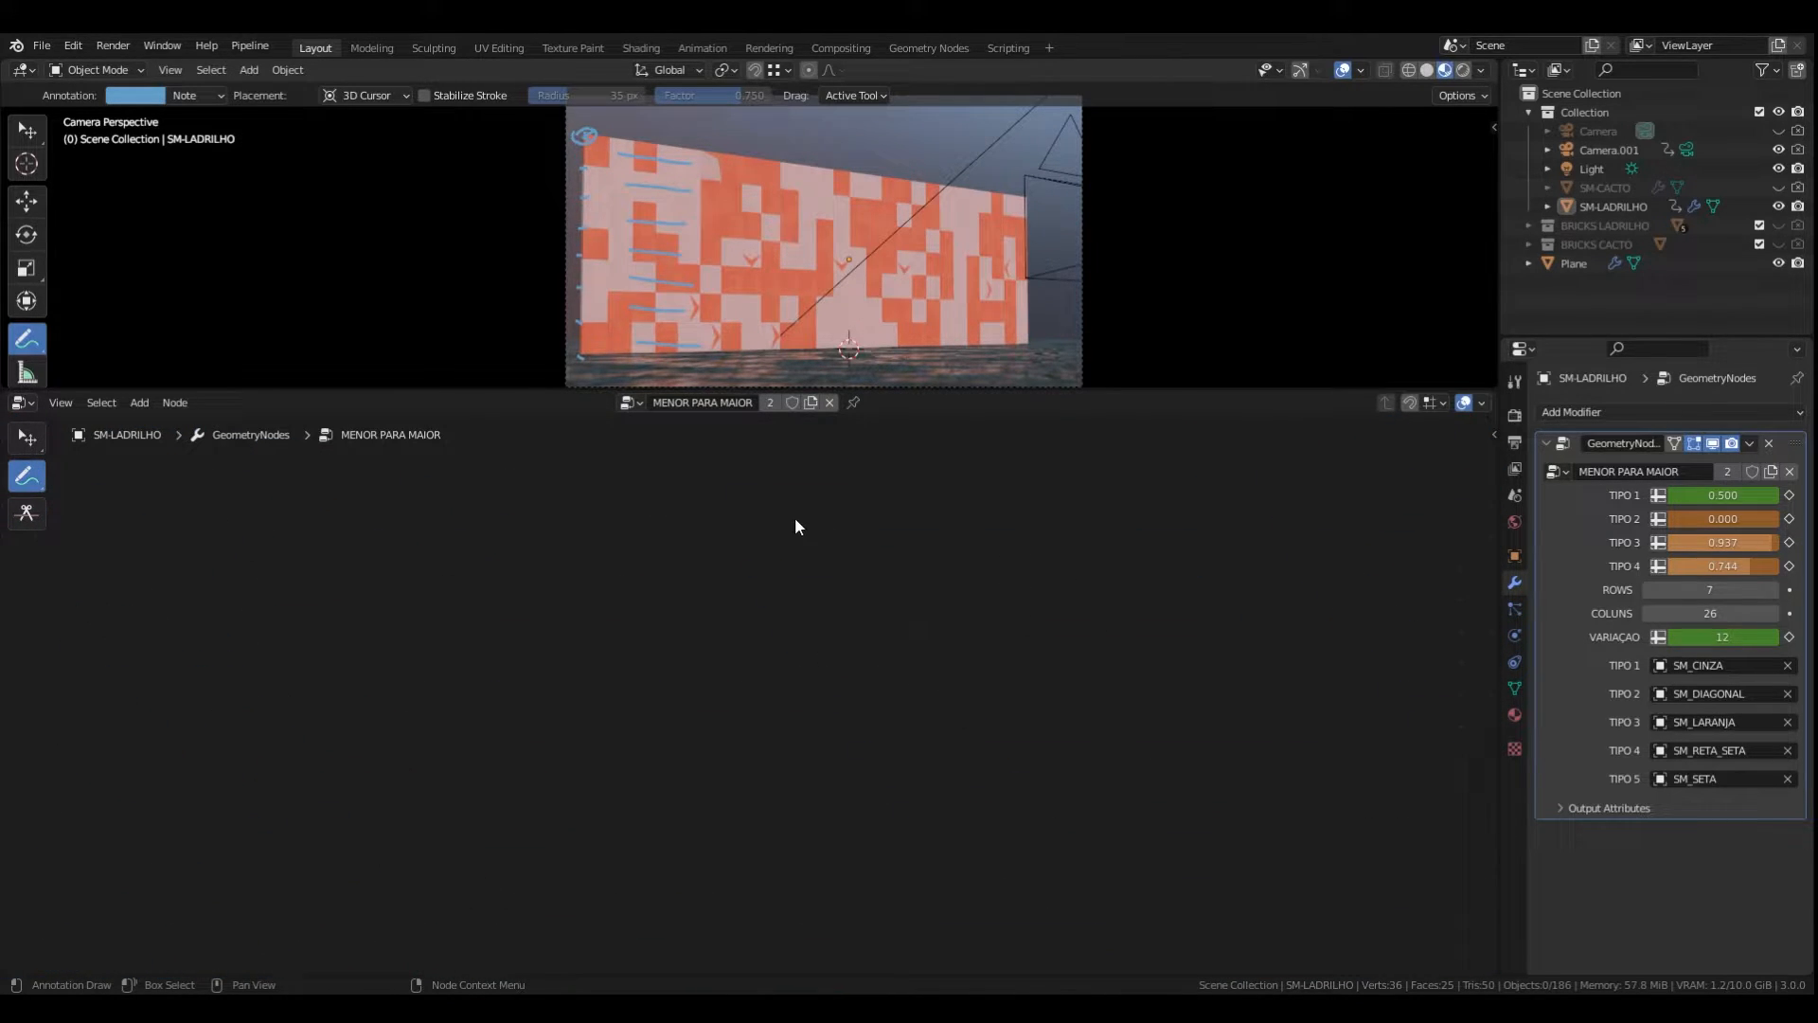
left_click_drag(432, 478, 497, 486)
mouse_move(355, 480)
left_mouse_down()
mouse_move(346, 563)
mouse_move(498, 566)
mouse_move(568, 520)
mouse_move(508, 467)
mouse_move(348, 472)
left_mouse_up()
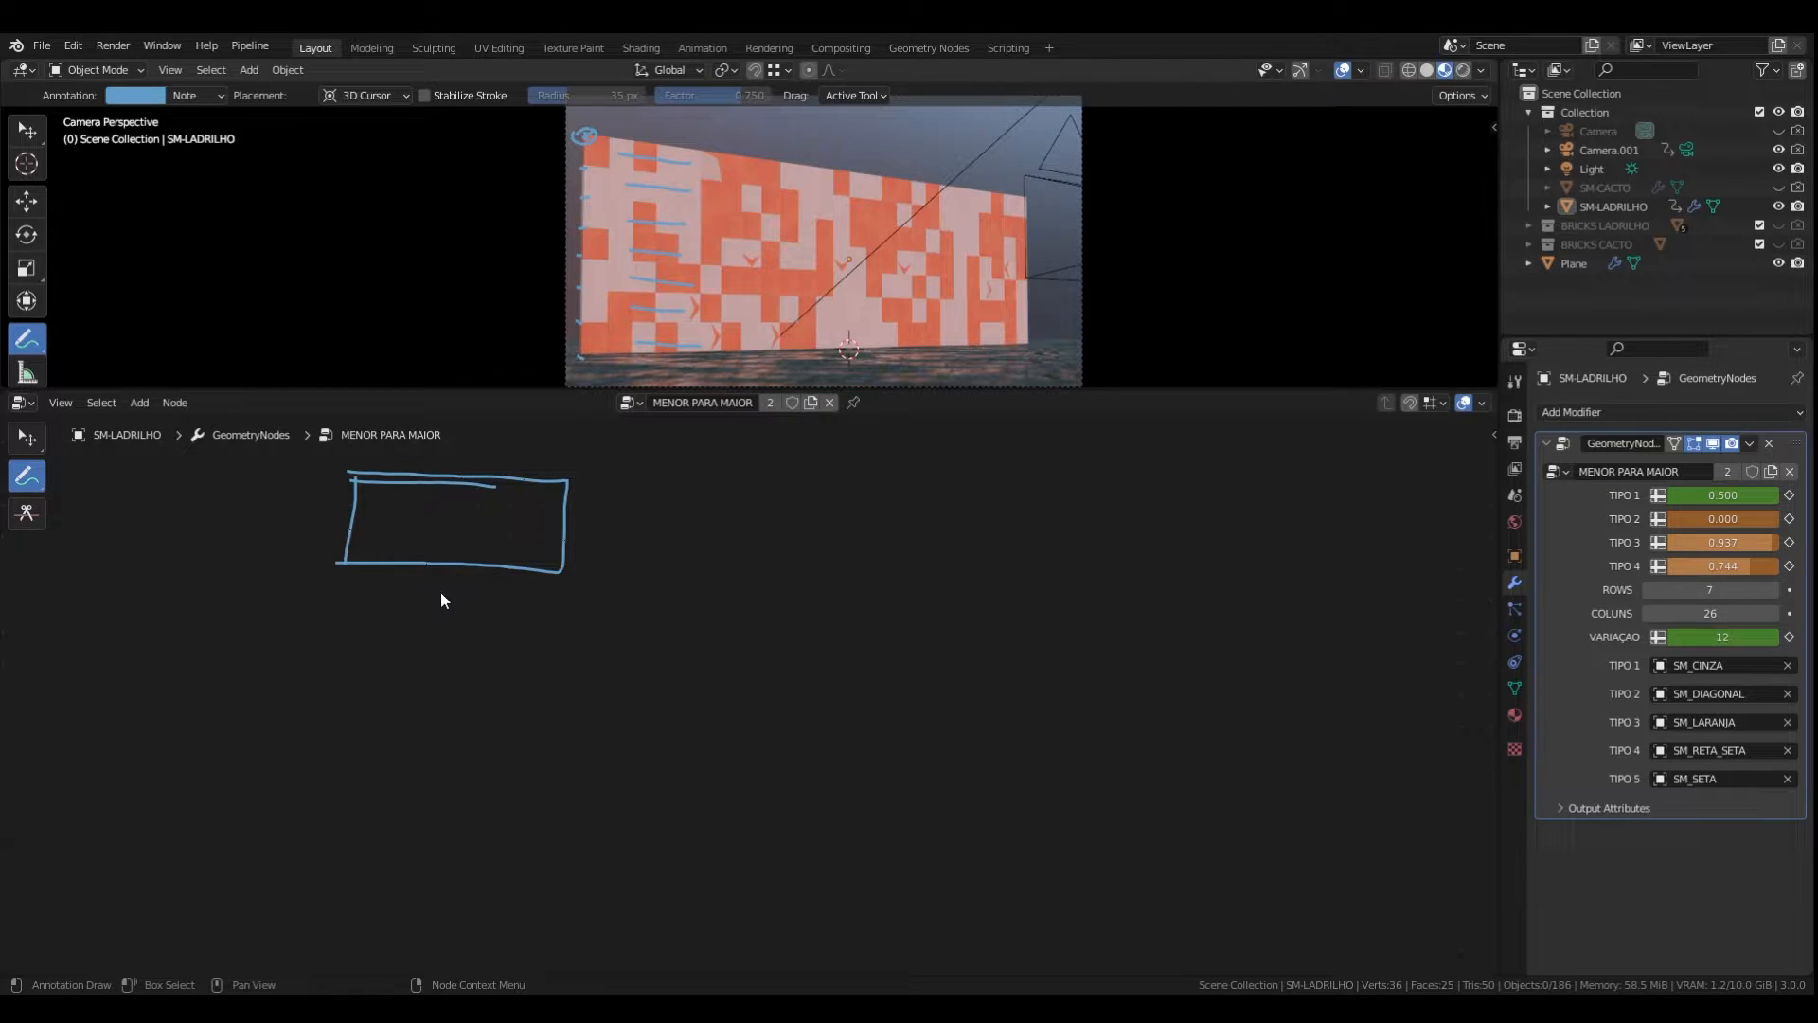
left_click_drag(429, 591, 441, 593)
left_click_drag(468, 479, 455, 563)
mouse_move(408, 501)
left_mouse_down()
mouse_move(393, 534)
mouse_move(409, 501)
left_mouse_up()
left_click_drag(519, 514, 437, 591)
mouse_move(450, 597)
left_mouse_down()
mouse_move(568, 598)
mouse_move(417, 684)
mouse_move(540, 689)
mouse_move(555, 602)
left_mouse_up()
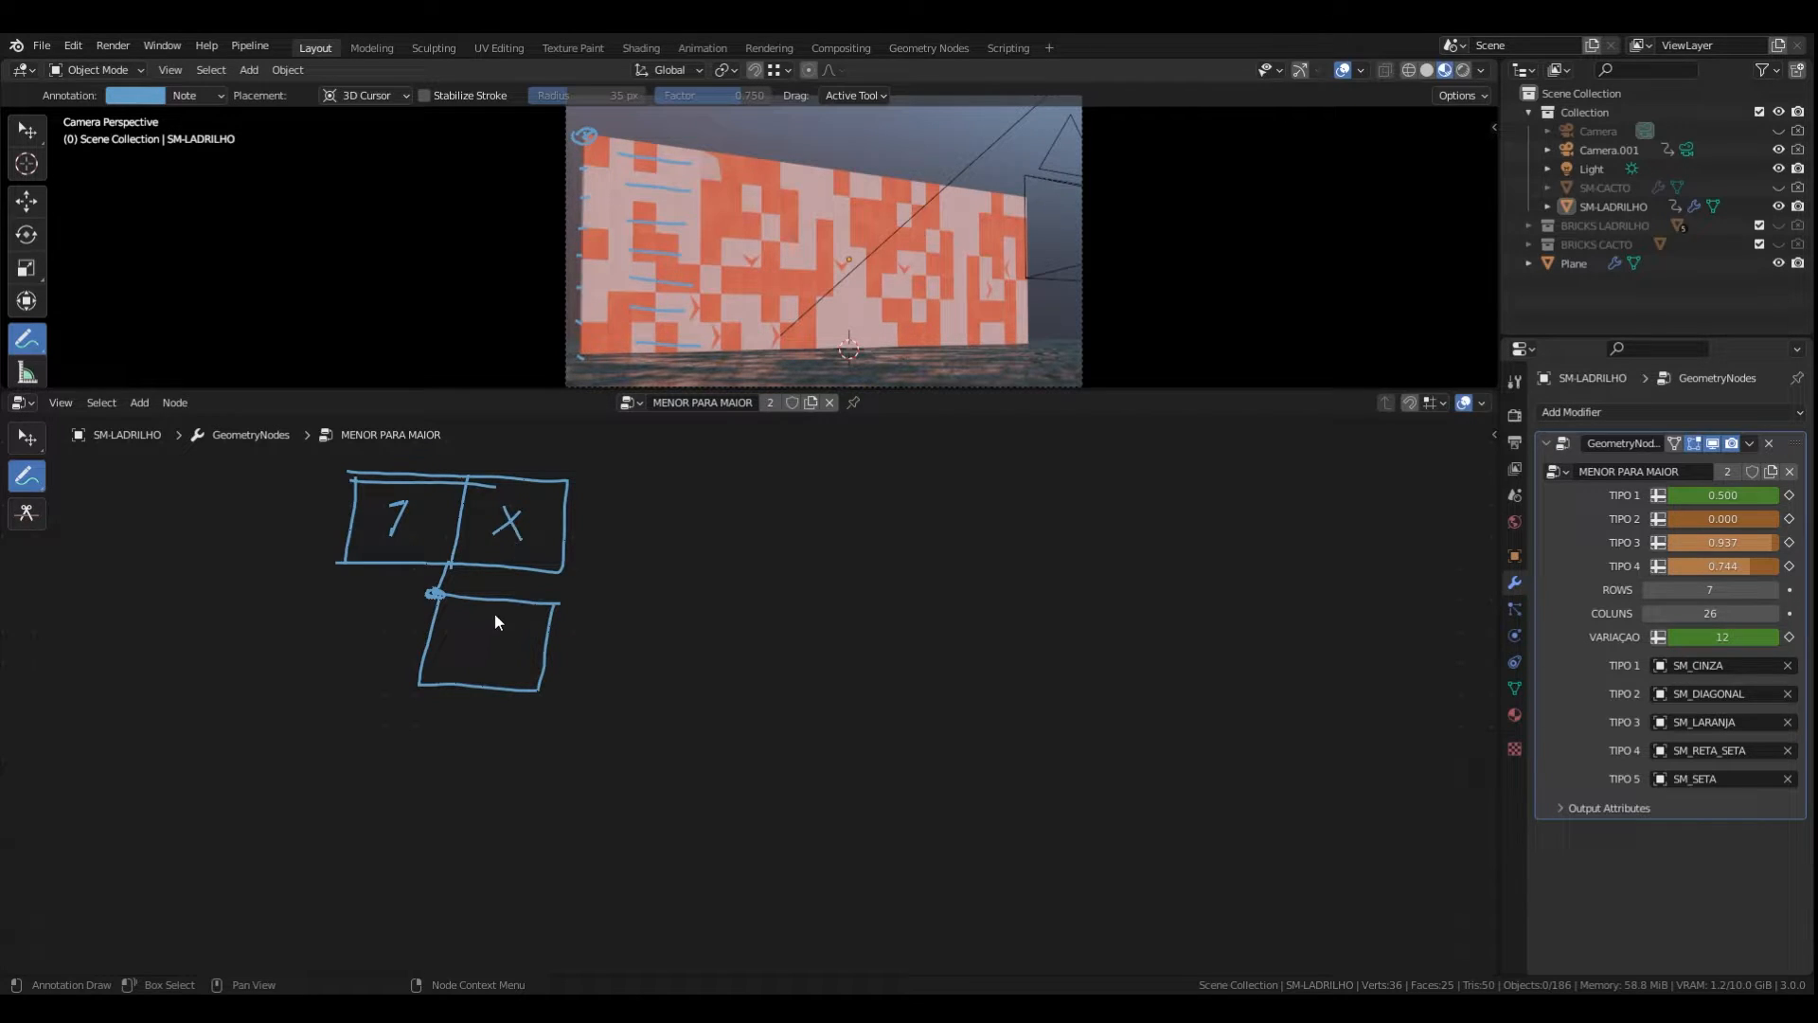
- Divide the second box into 2 and Y, then chain a box with Z over 3 and a small split box starting with 4
left_click_drag(500, 601, 466, 729)
mouse_move(445, 632)
left_mouse_down()
mouse_move(449, 657)
mouse_move(506, 664)
mouse_move(468, 727)
mouse_move(449, 820)
mouse_move(517, 820)
mouse_move(520, 741)
mouse_move(517, 783)
left_mouse_up()
mouse_move(476, 794)
left_mouse_down()
mouse_move(496, 796)
mouse_move(471, 812)
mouse_move(494, 761)
mouse_move(579, 760)
mouse_move(579, 782)
mouse_move(638, 742)
mouse_move(582, 788)
mouse_move(611, 786)
mouse_move(600, 753)
mouse_move(625, 772)
left_mouse_up()
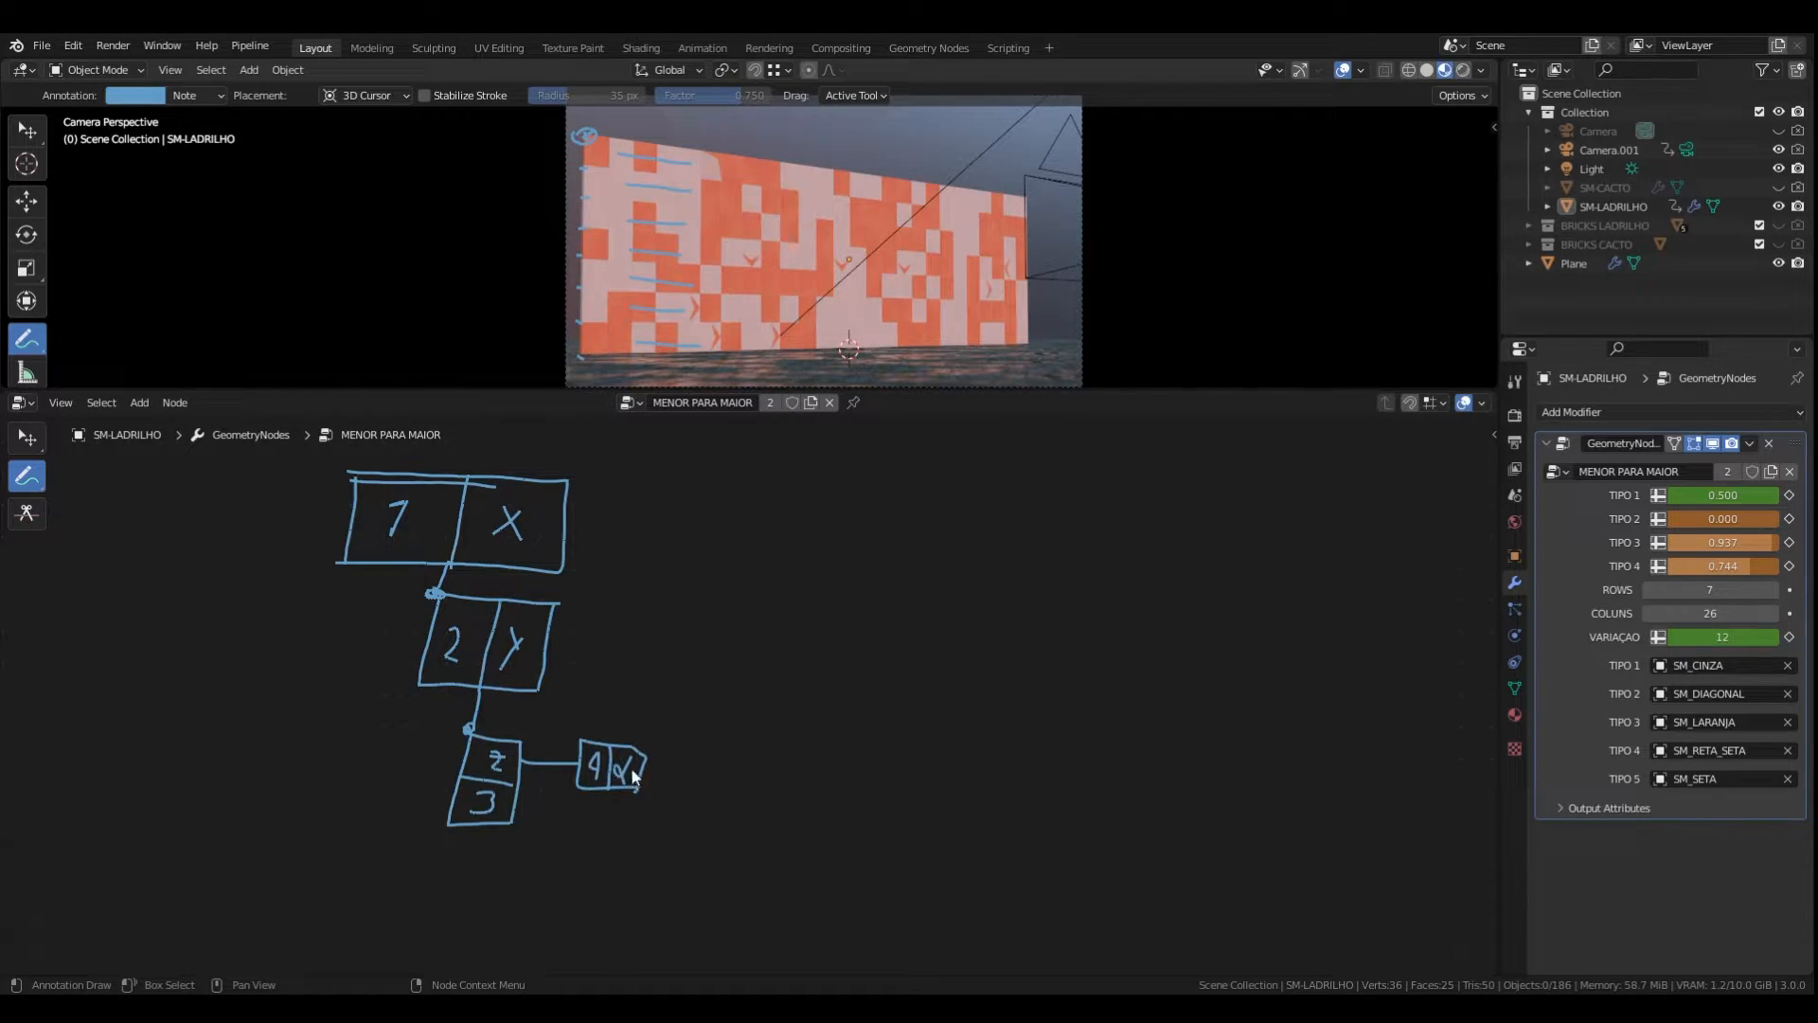
mouse_move(618, 759)
left_mouse_down()
mouse_move(634, 757)
mouse_move(618, 778)
left_mouse_up()
- Retrace the top box's outline, circle its 1 cell, and go over the 1 and X again
mouse_move(469, 468)
left_mouse_down()
mouse_move(451, 544)
mouse_move(568, 570)
mouse_move(485, 471)
mouse_move(343, 541)
mouse_move(441, 565)
left_mouse_up()
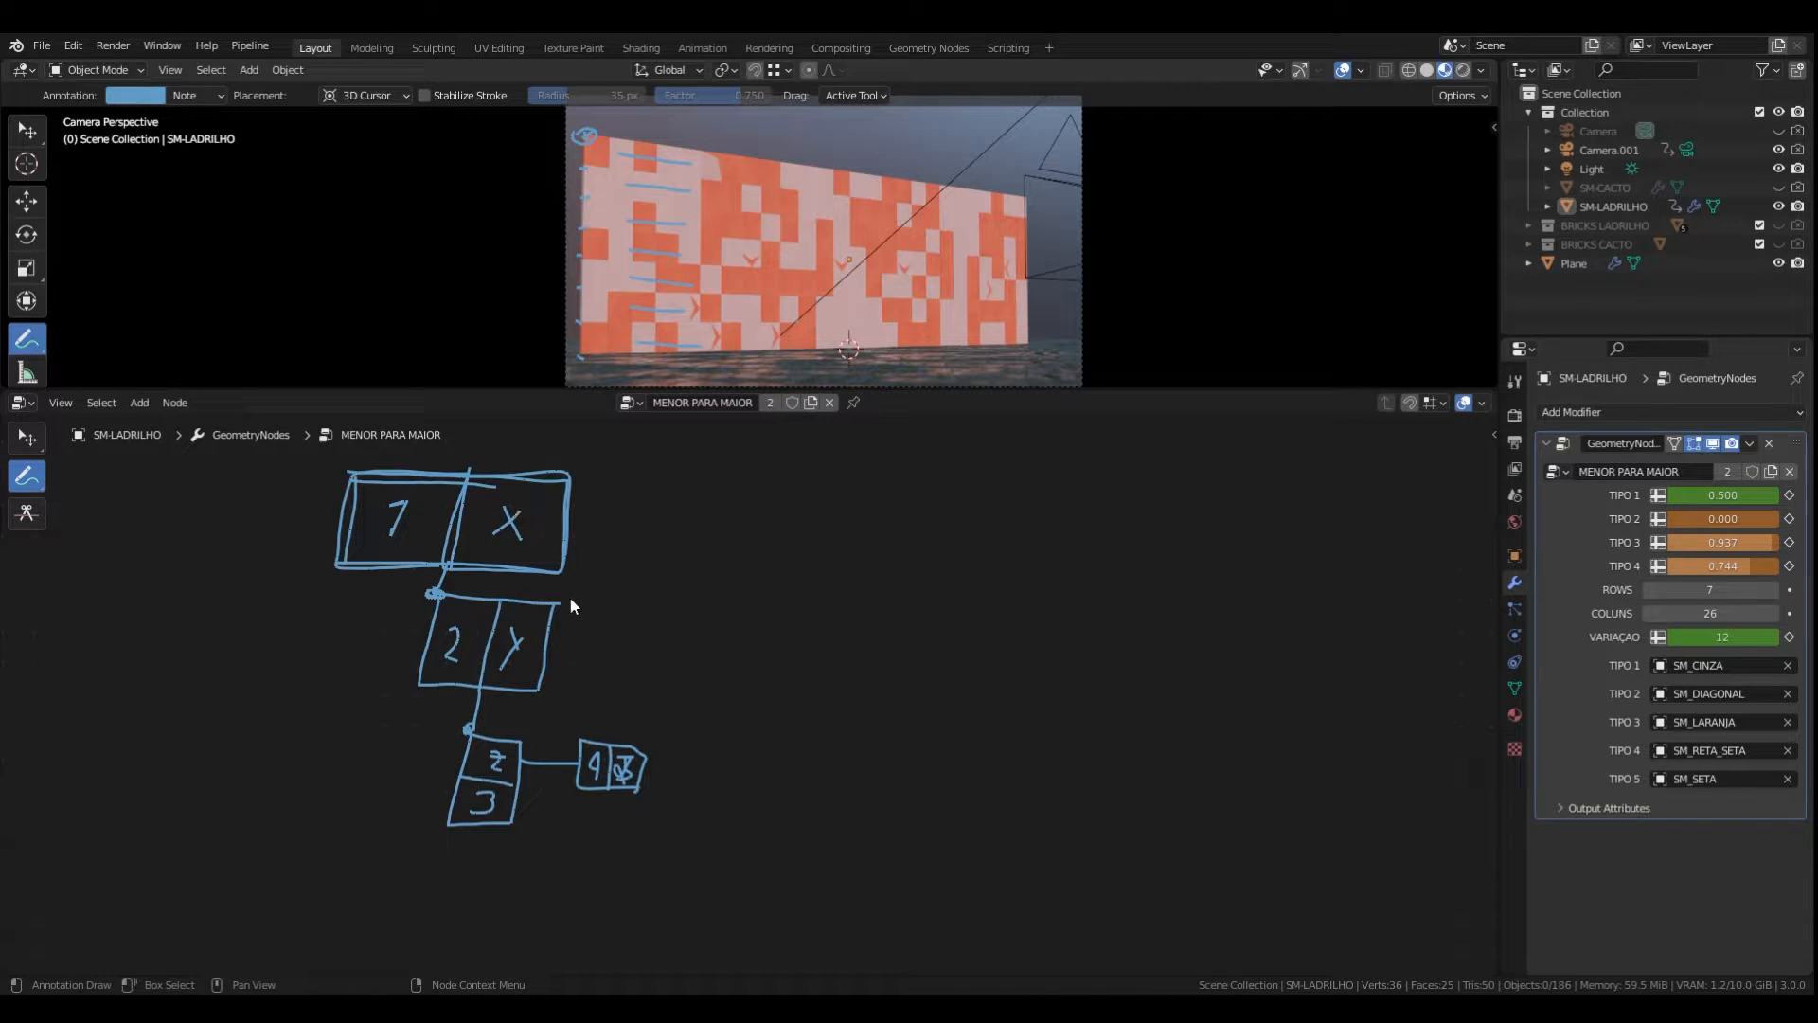
mouse_move(377, 464)
left_mouse_down()
mouse_move(431, 567)
mouse_move(372, 470)
left_mouse_up()
left_click_drag(404, 503, 405, 533)
mouse_move(493, 496)
left_mouse_down()
mouse_move(526, 539)
mouse_move(481, 537)
left_mouse_up()
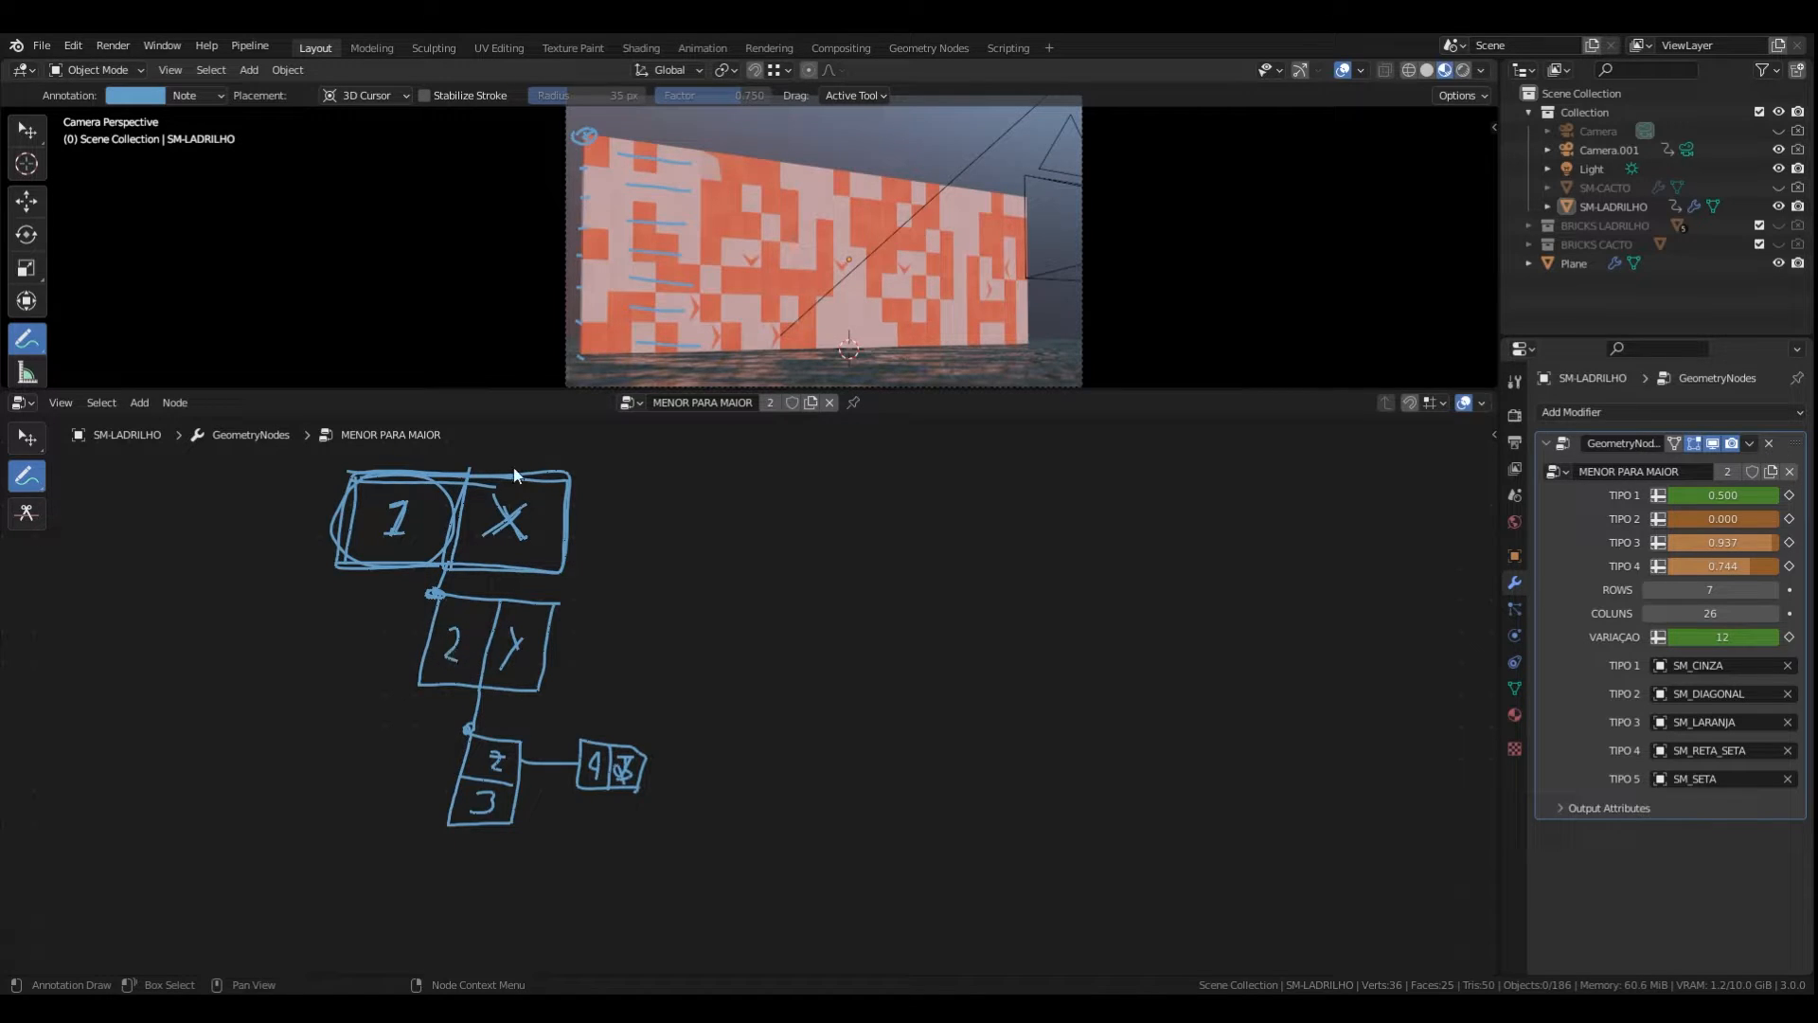
- Go over the Y cell and extend the second row with a (-1) cell before the 2
left_click_drag(450, 633, 519, 644)
mouse_move(481, 546)
left_mouse_down()
mouse_move(423, 586)
mouse_move(363, 589)
mouse_move(325, 630)
mouse_move(361, 681)
mouse_move(413, 682)
mouse_move(375, 643)
left_mouse_up()
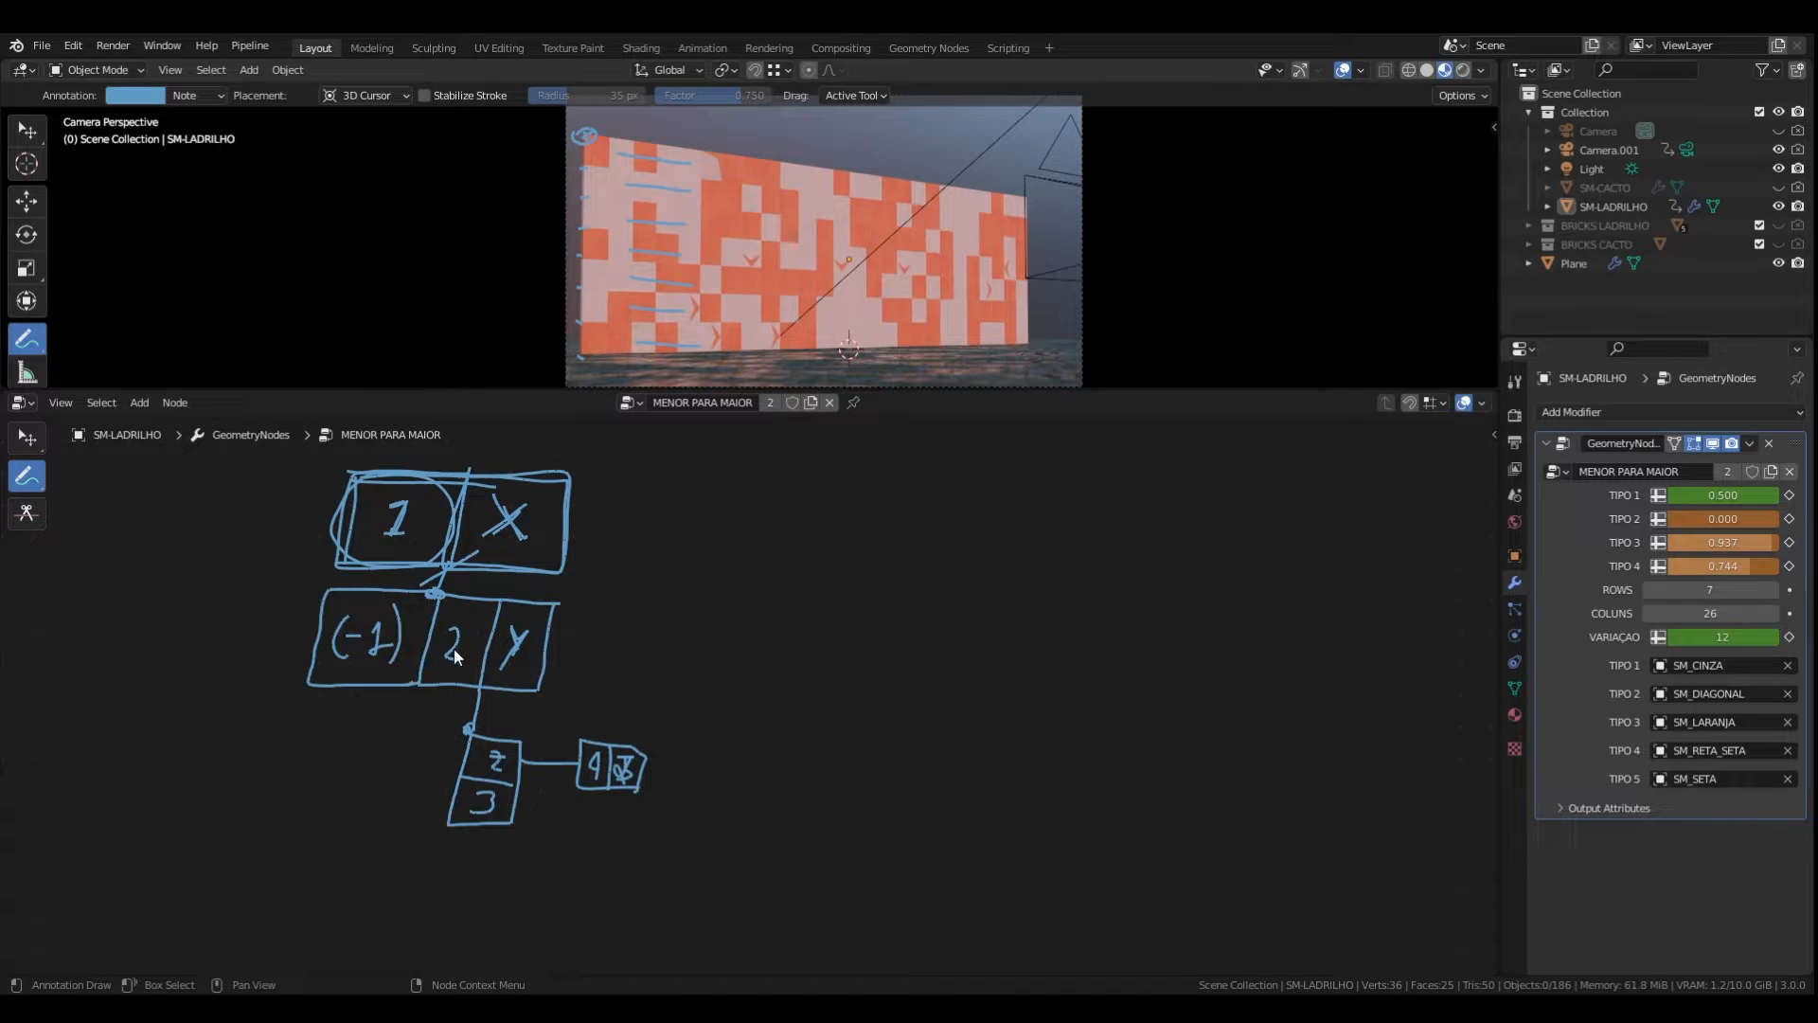
left_click_drag(387, 534, 399, 533)
key("ctrl+z")
- Extend the third row with (-1) and (-2) cells before the Z over 3 box
mouse_move(423, 731)
left_mouse_down()
mouse_move(309, 721)
mouse_move(284, 809)
mouse_move(448, 826)
left_mouse_up()
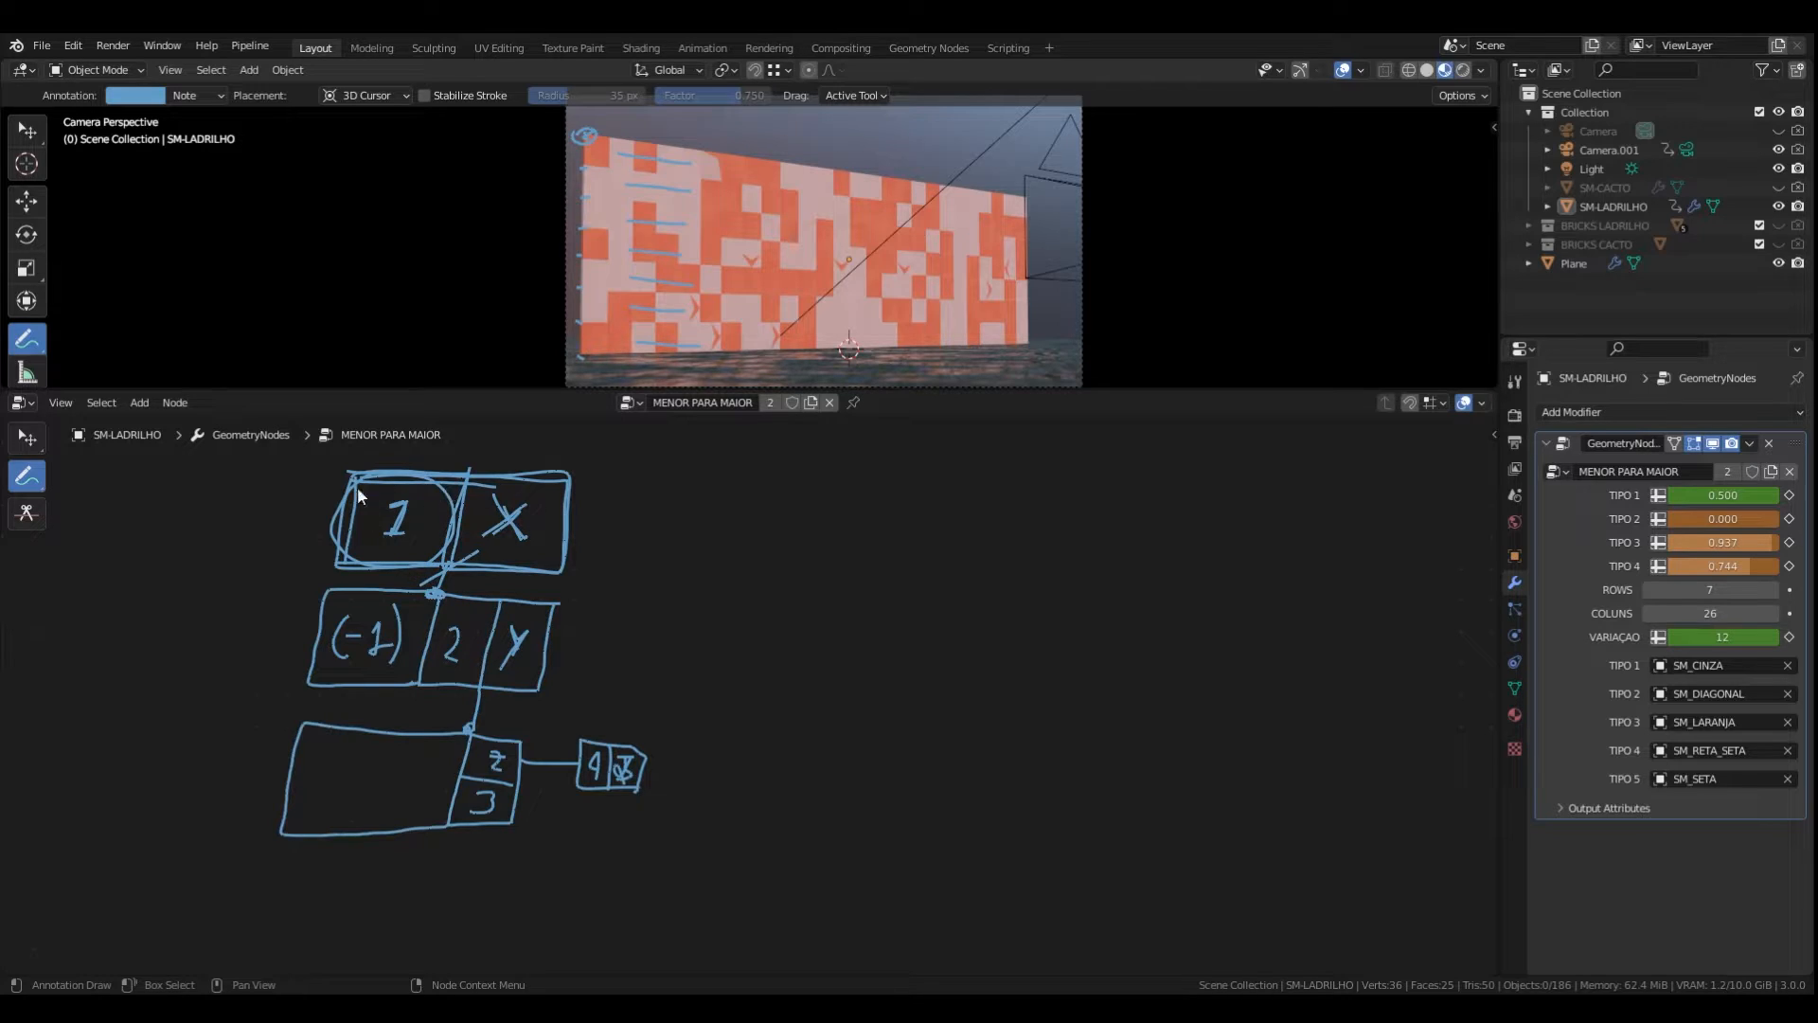
left_click_drag(405, 734, 377, 835)
left_click_drag(420, 770, 415, 811)
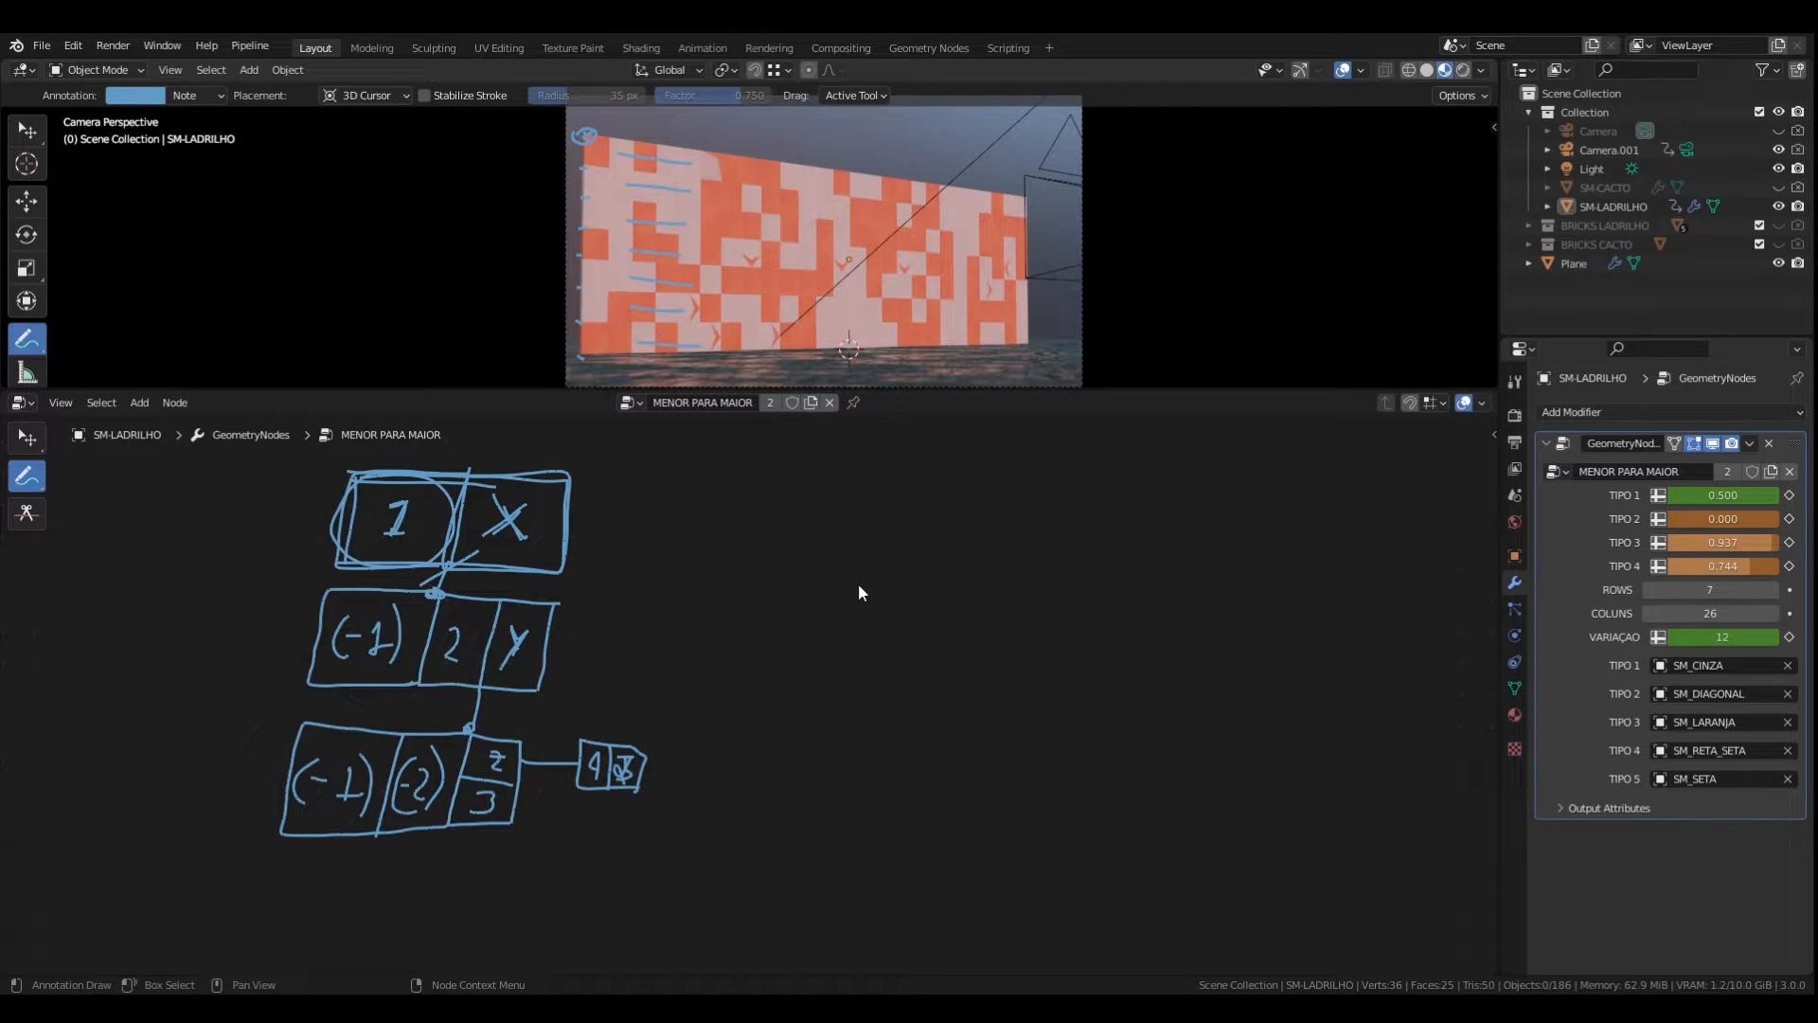
scroll(798, 657, "down", 6)
scroll(798, 669, "up", 3)
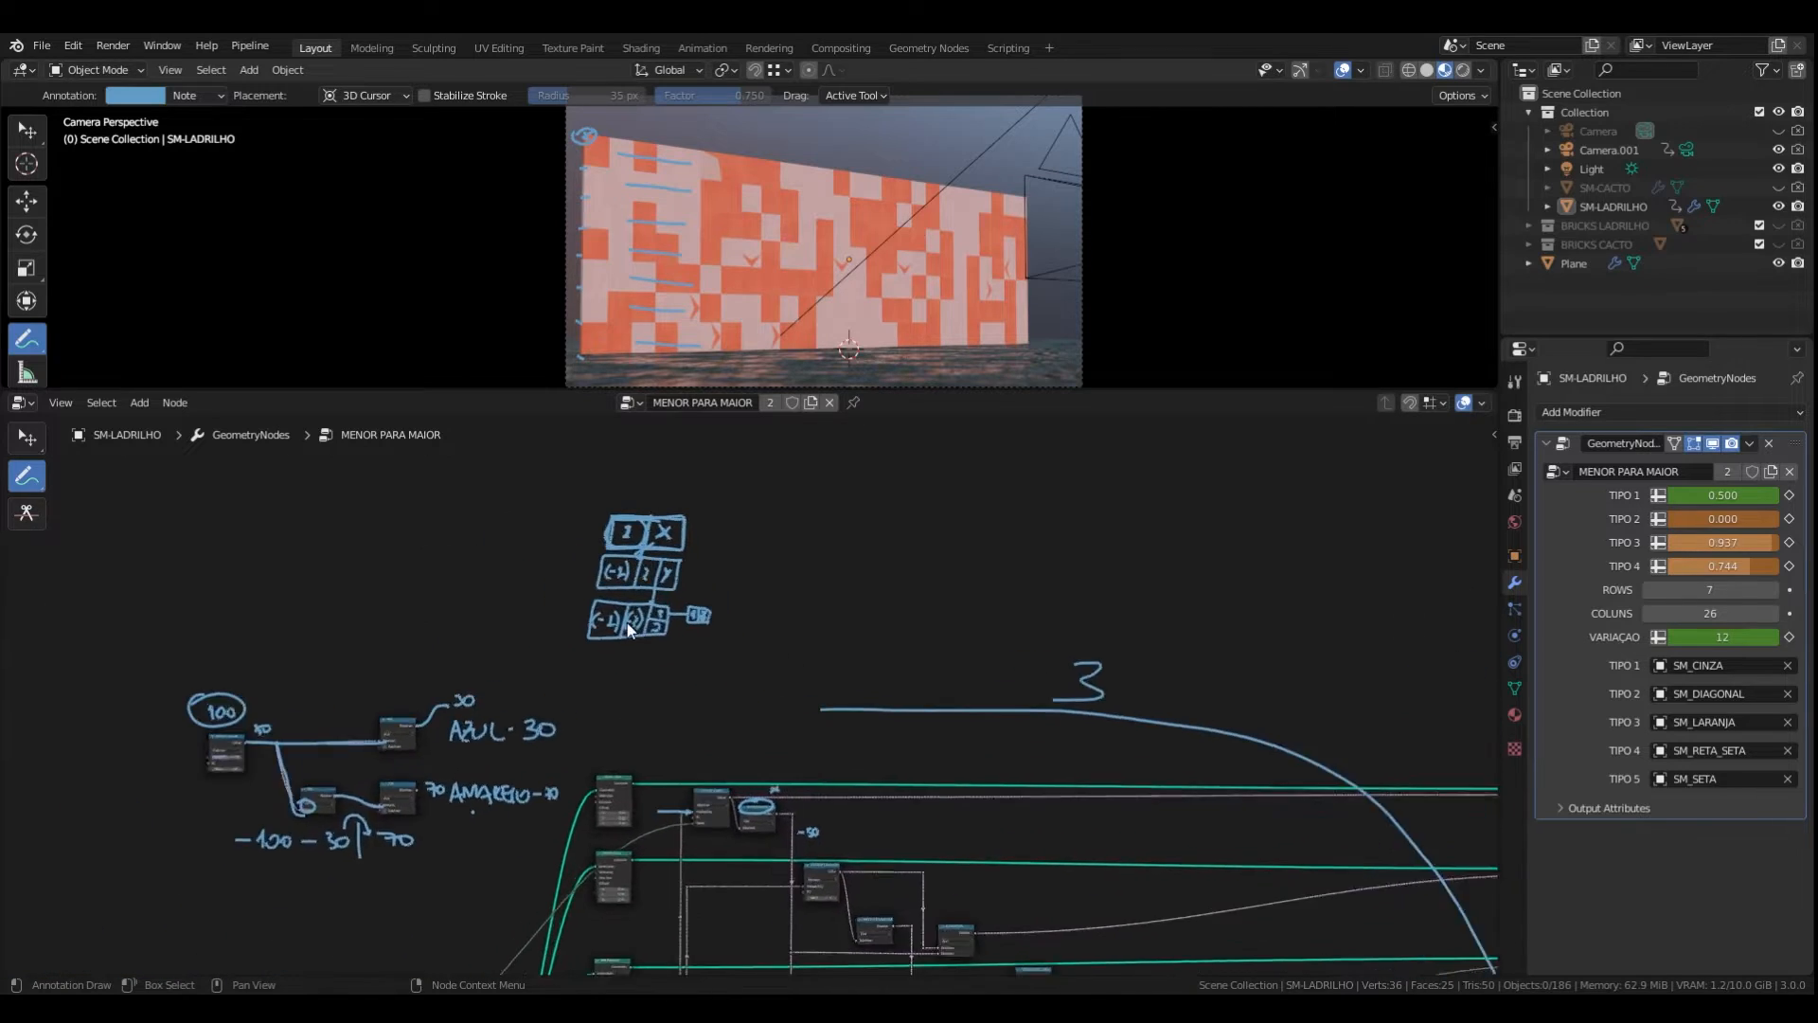
- Review the split-box diagram and examine how the QTT OF GRAY and MASCARA CINZA nodes pass on the first tile type's mask
scroll(606, 542, "up", 4)
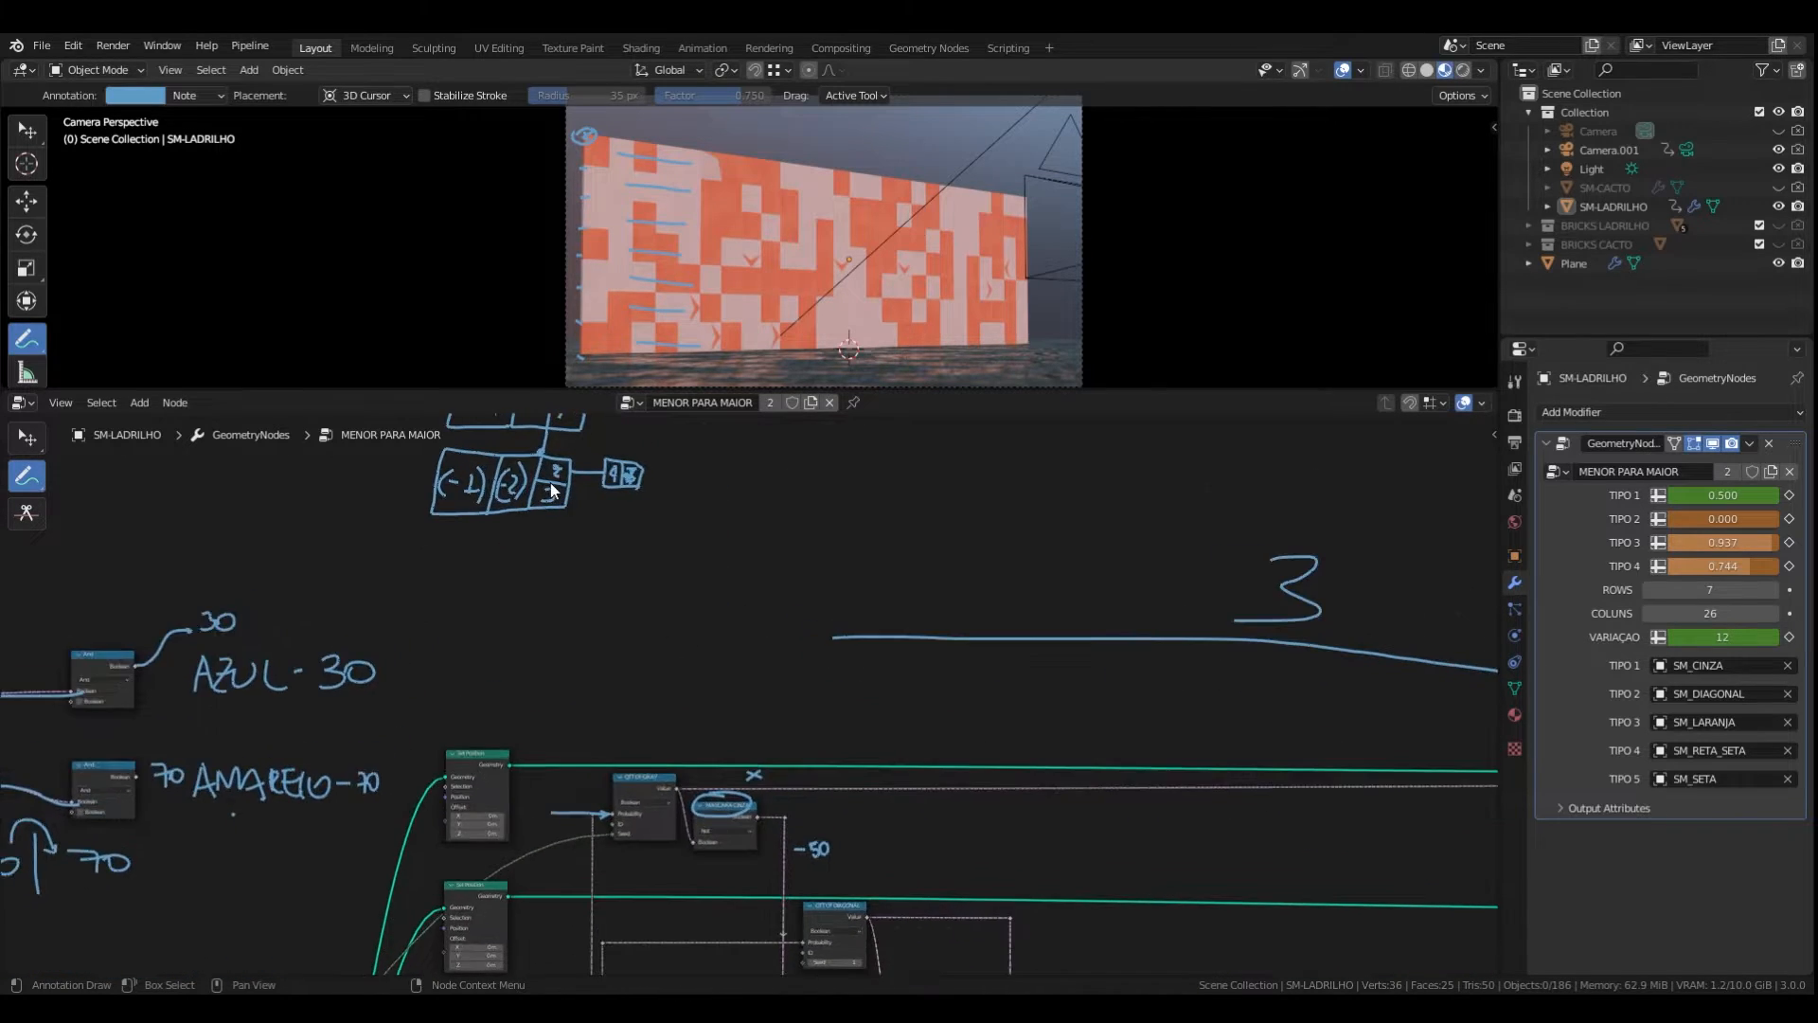
middle_click_drag(607, 547, 599, 683)
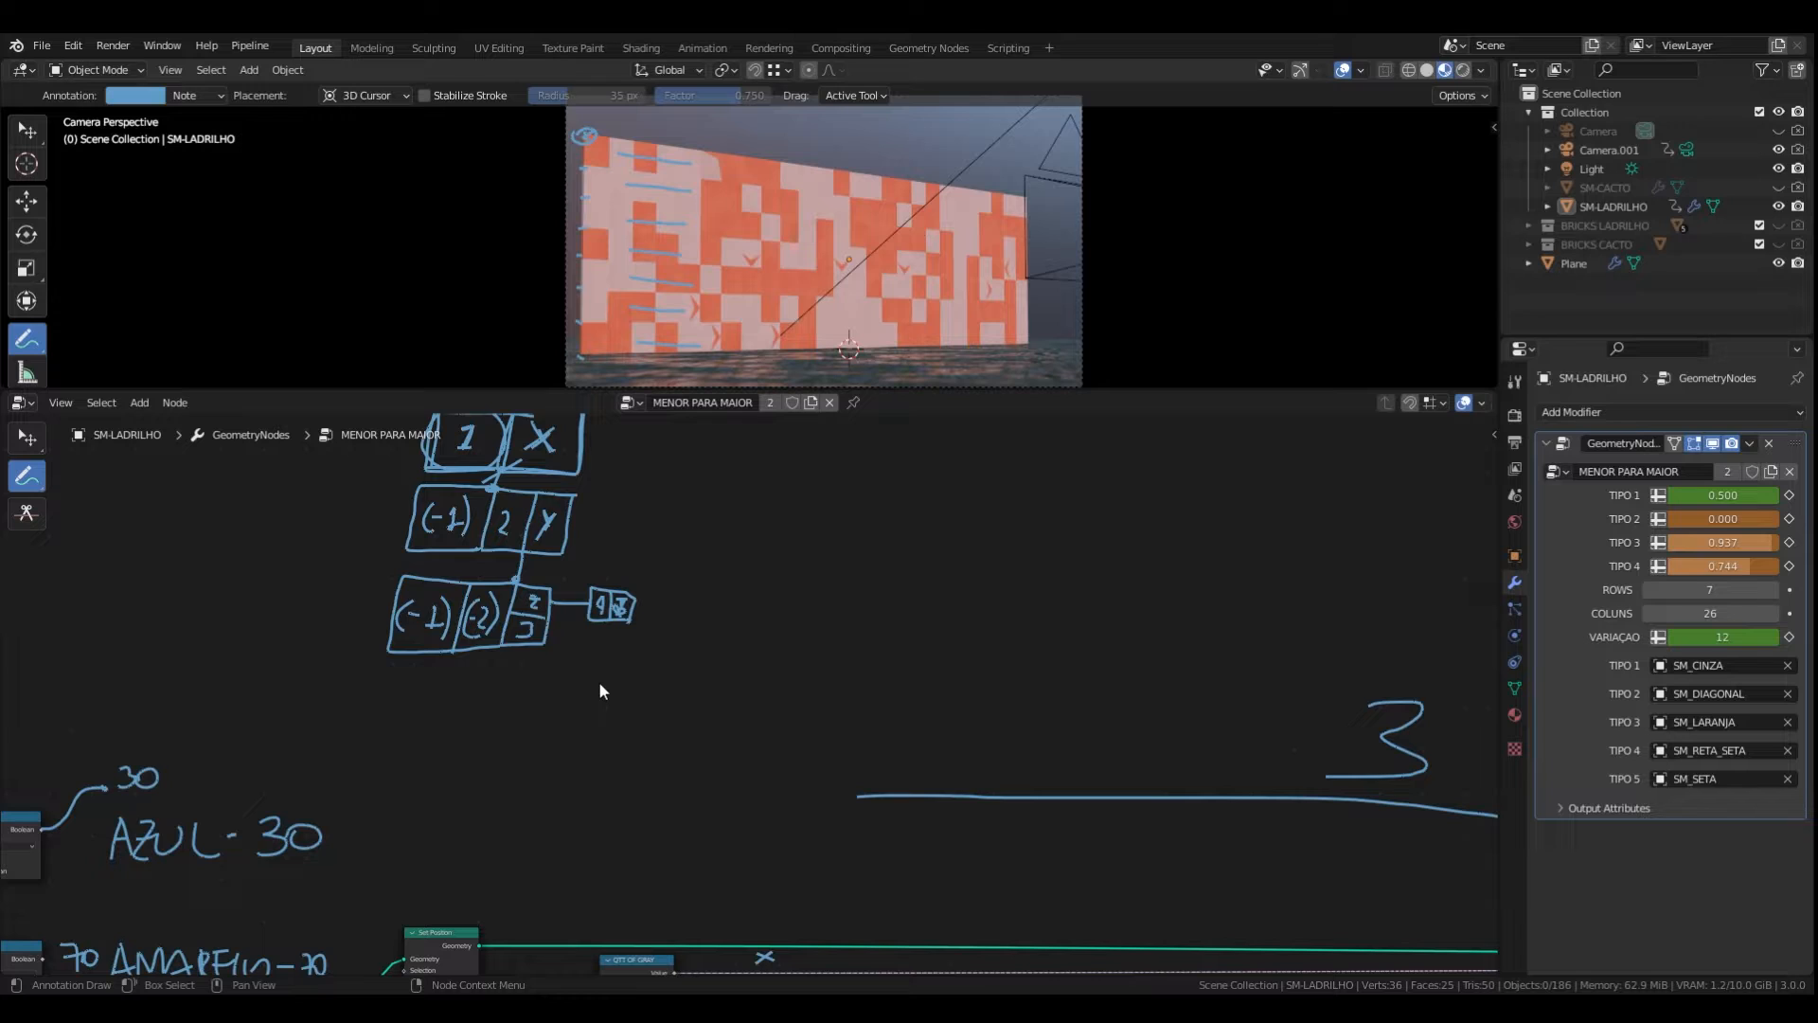
scroll(644, 674, "down", 9)
middle_click_drag(771, 799, 777, 632)
scroll(701, 687, "up", 7)
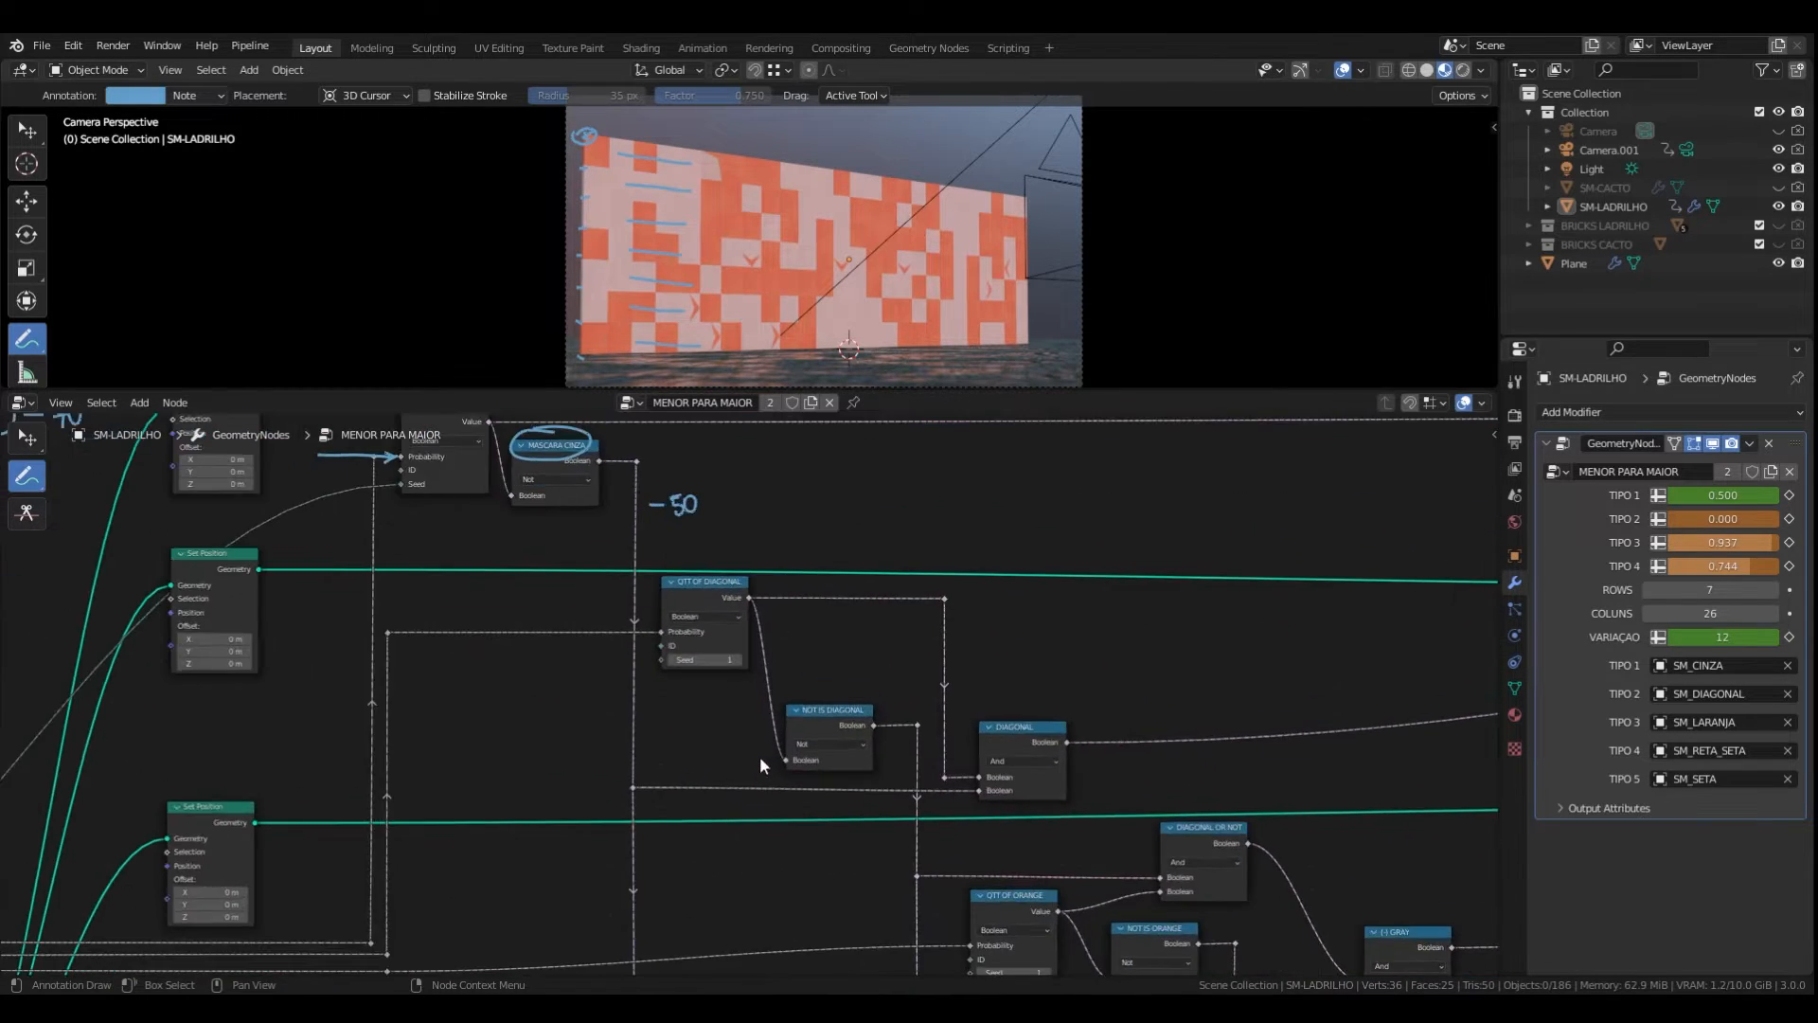
mouse_move(462, 509)
middle_mouse_down()
mouse_move(394, 536)
mouse_move(317, 525)
middle_mouse_up()
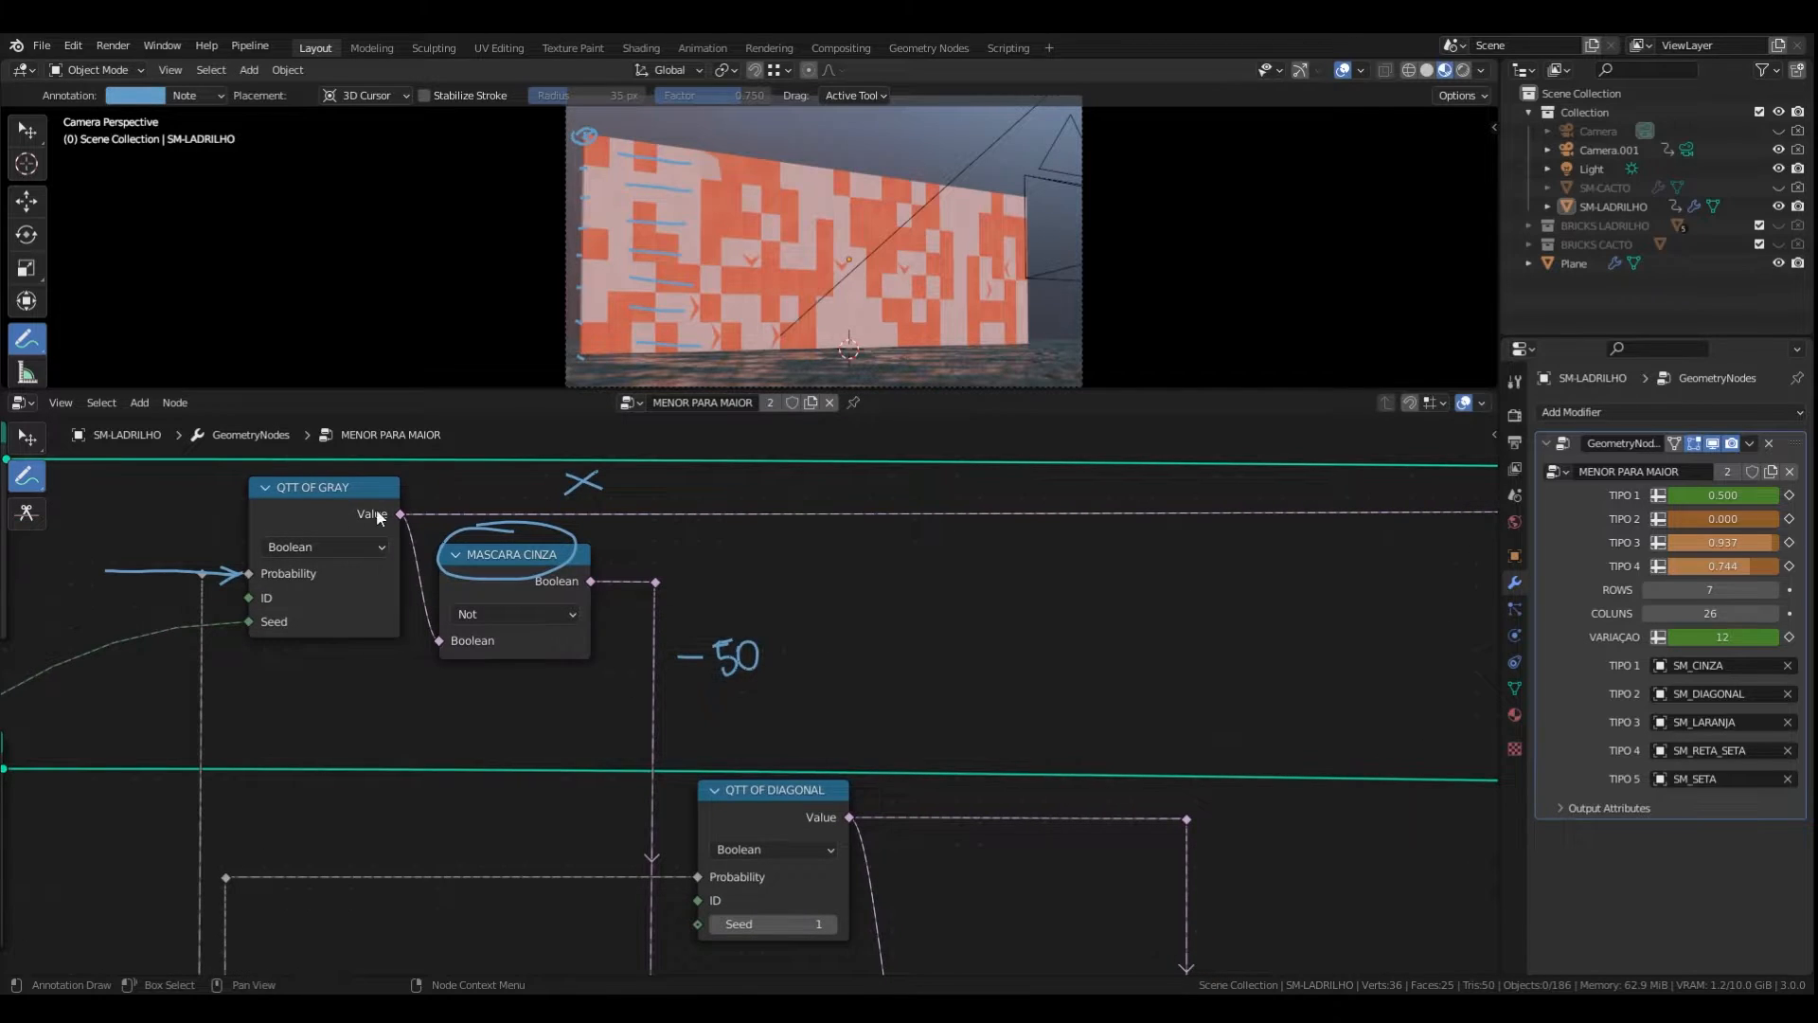
scroll(391, 516, "down", 4)
scroll(481, 523, "down", 4)
middle_click_drag(834, 557, 256, 570)
middle_click_drag(949, 590, 733, 599)
scroll(734, 600, "down", 4)
middle_click_drag(1122, 632, 934, 606)
scroll(1082, 498, "up", 6)
scroll(1106, 536, "down", 6)
middle_click_drag(581, 599, 1106, 594)
scroll(247, 565, "up", 3)
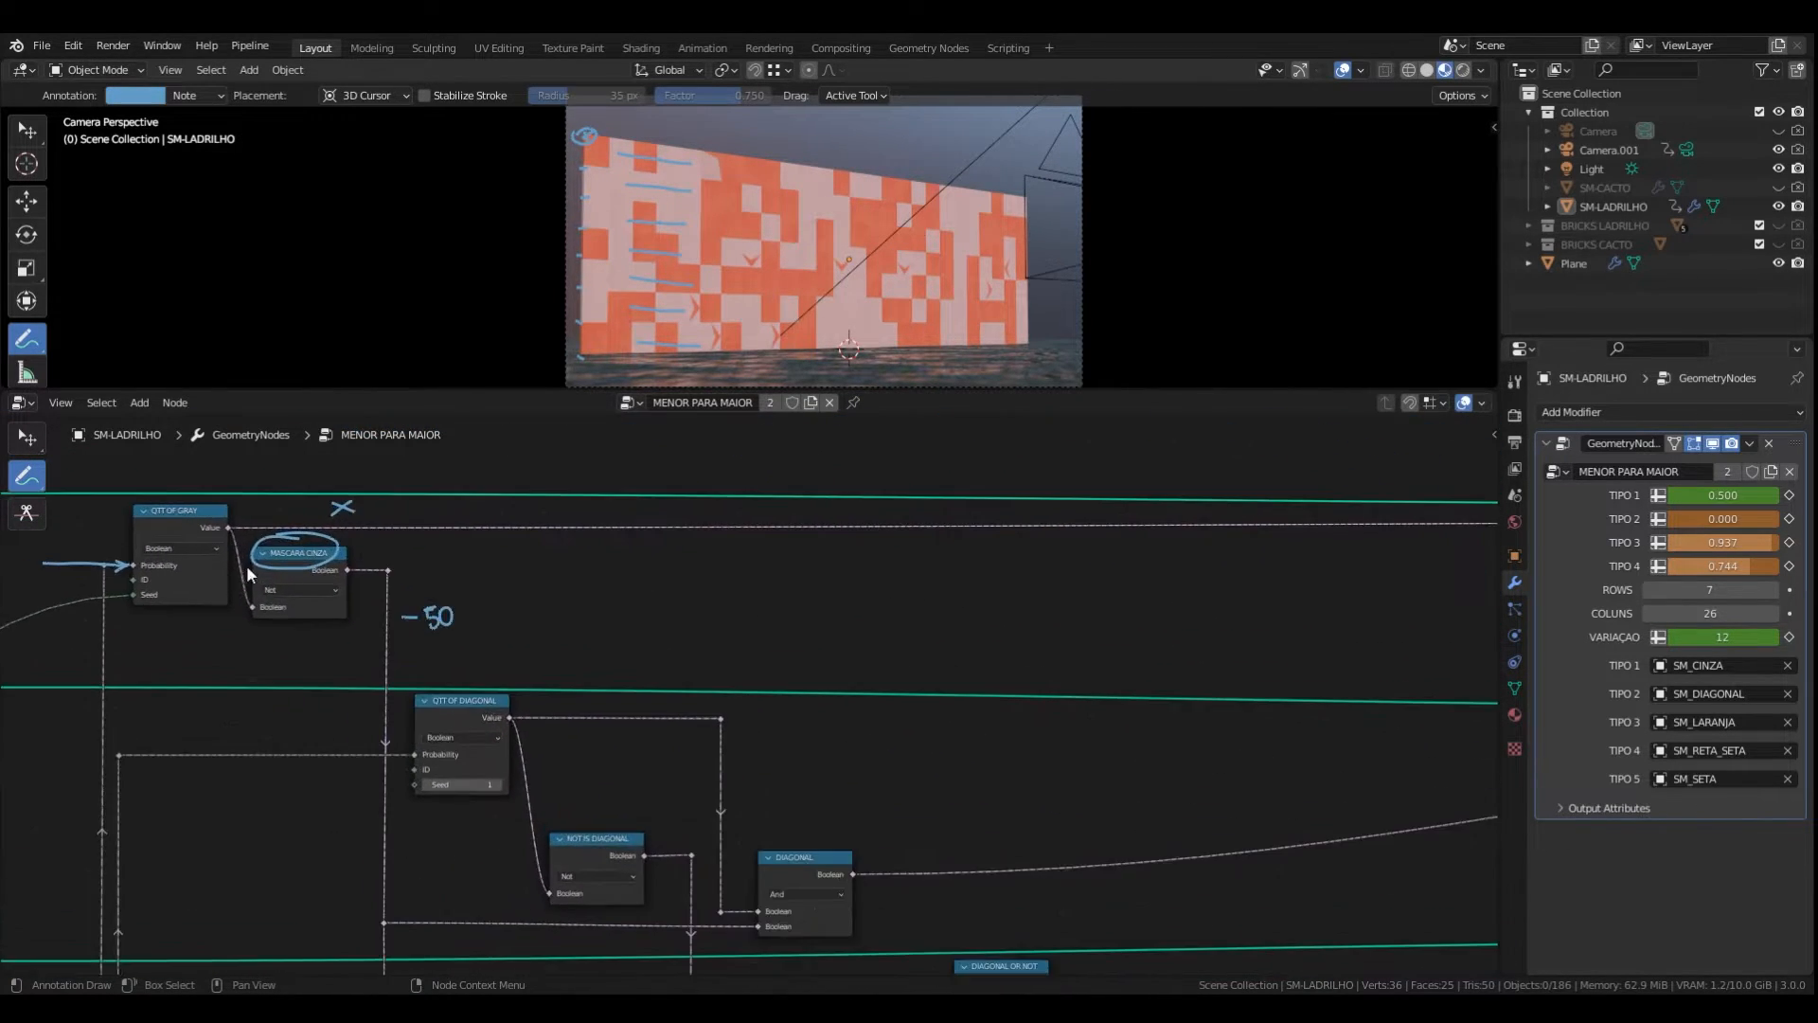
scroll(362, 555, "up", 2)
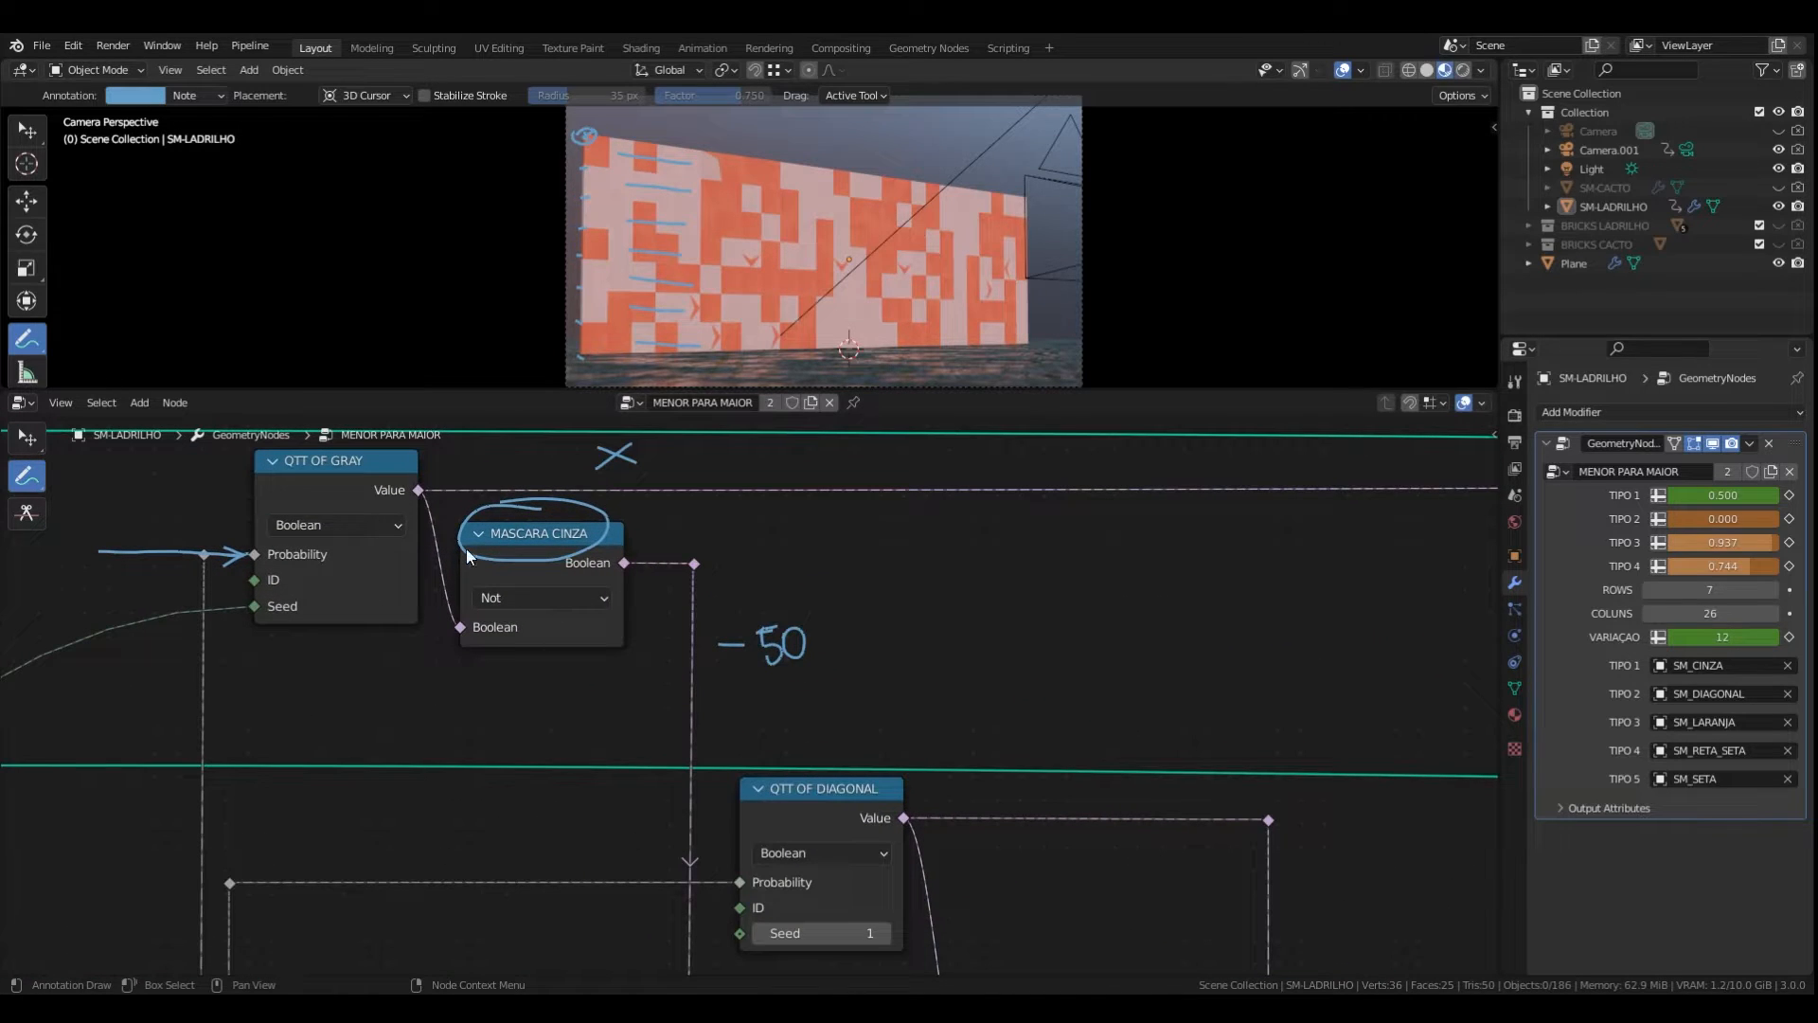
scroll(501, 605, "down", 1)
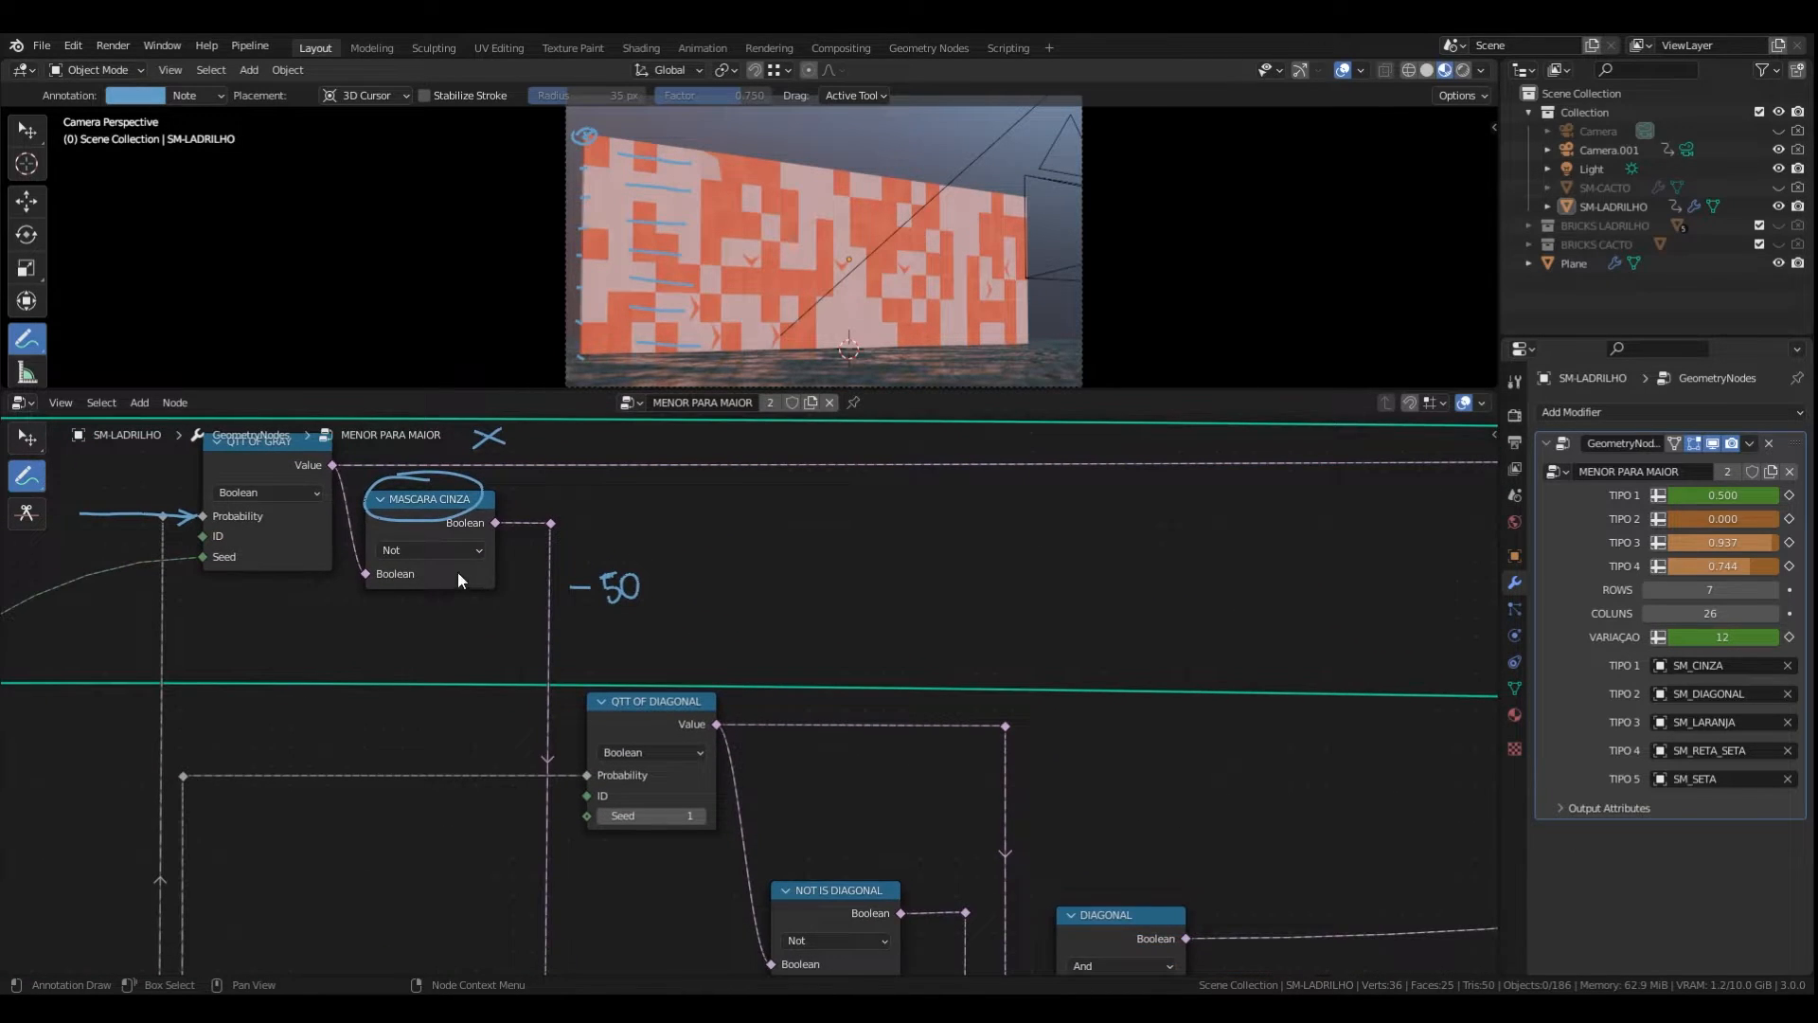
- Follow the MASCARA CINZA output through the diagonal, orange and arrow tile branches of the node tree
scroll(457, 577, "down", 3)
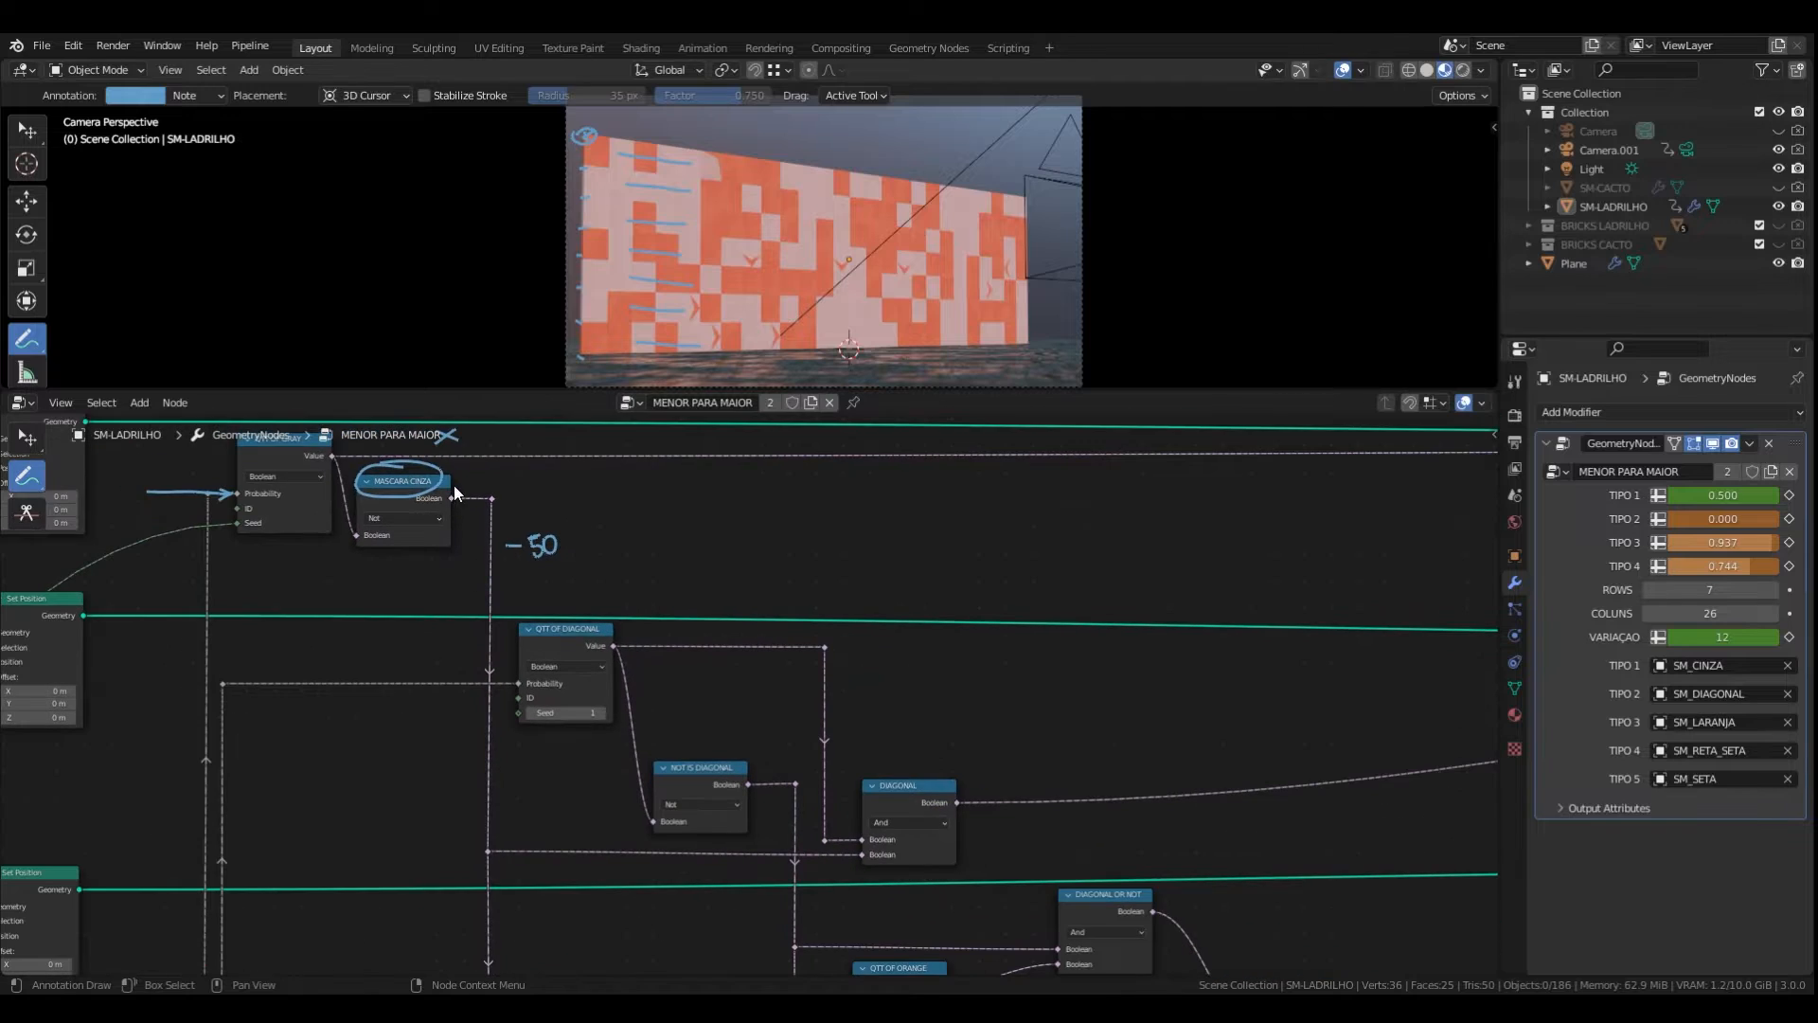
scroll(496, 498, "down", 2)
mouse_move(494, 611)
middle_mouse_down()
mouse_move(475, 531)
mouse_move(479, 583)
middle_mouse_up()
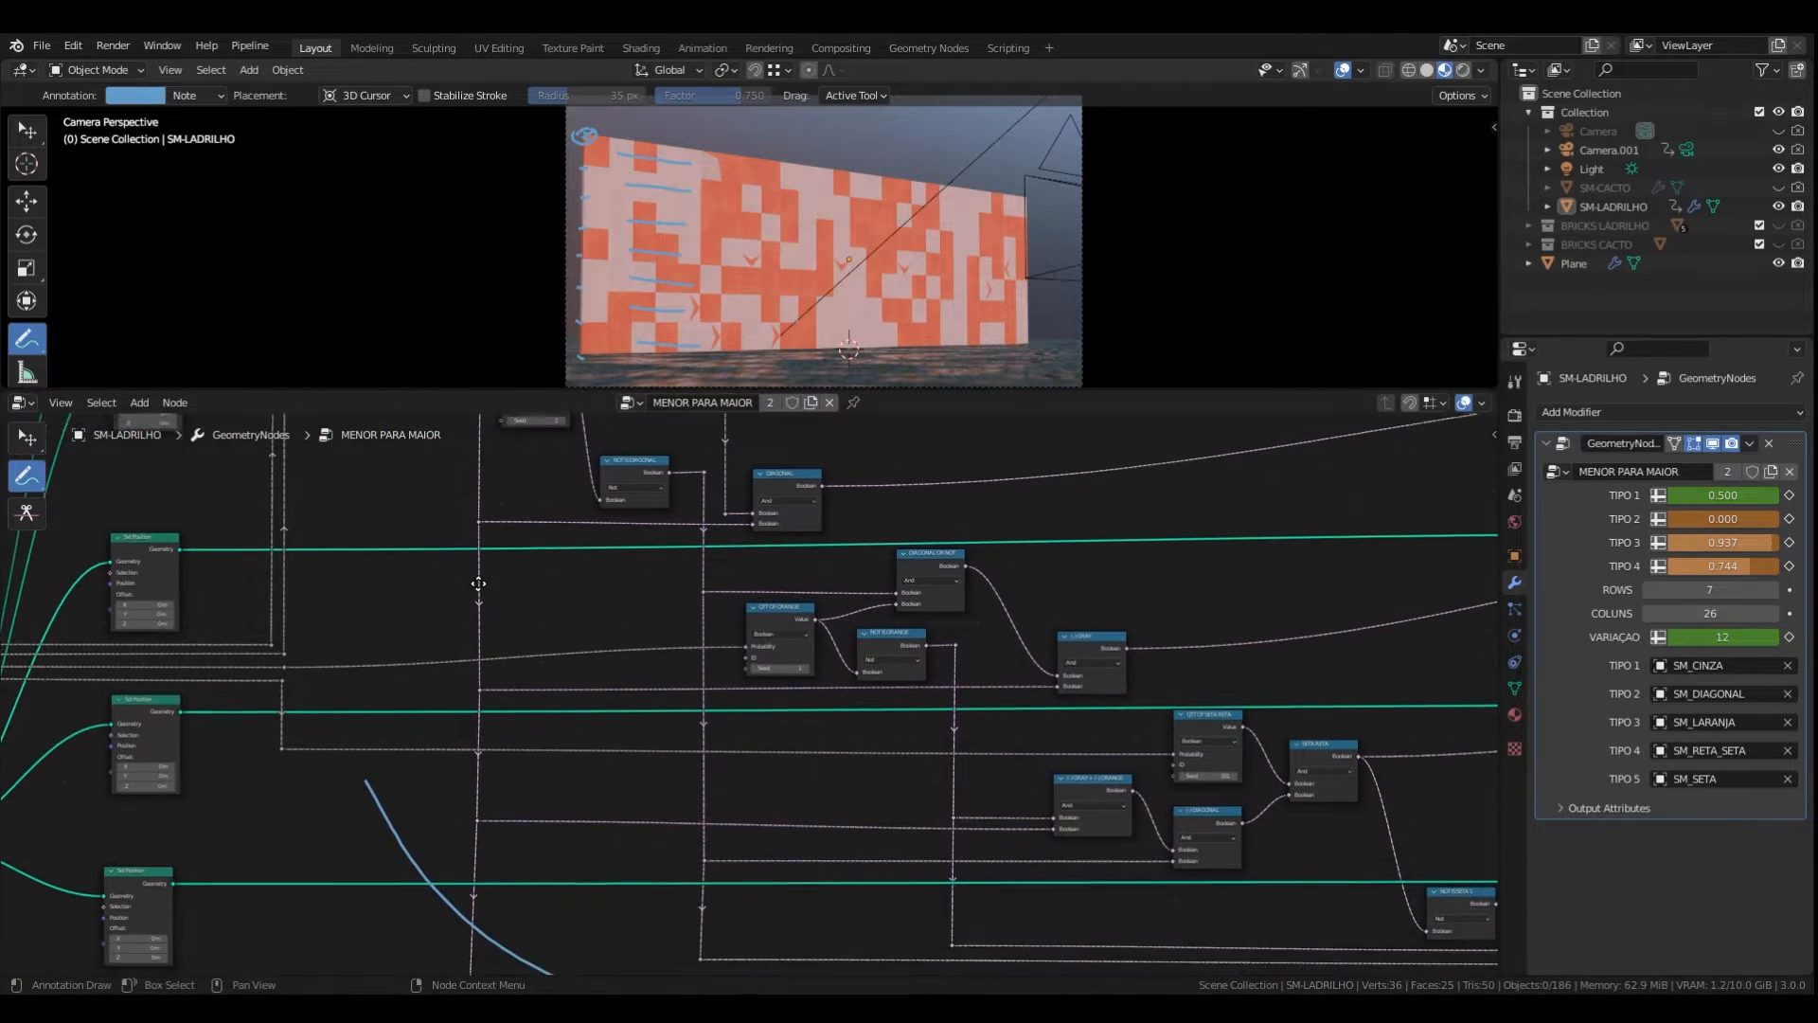
scroll(473, 748, "down", 2)
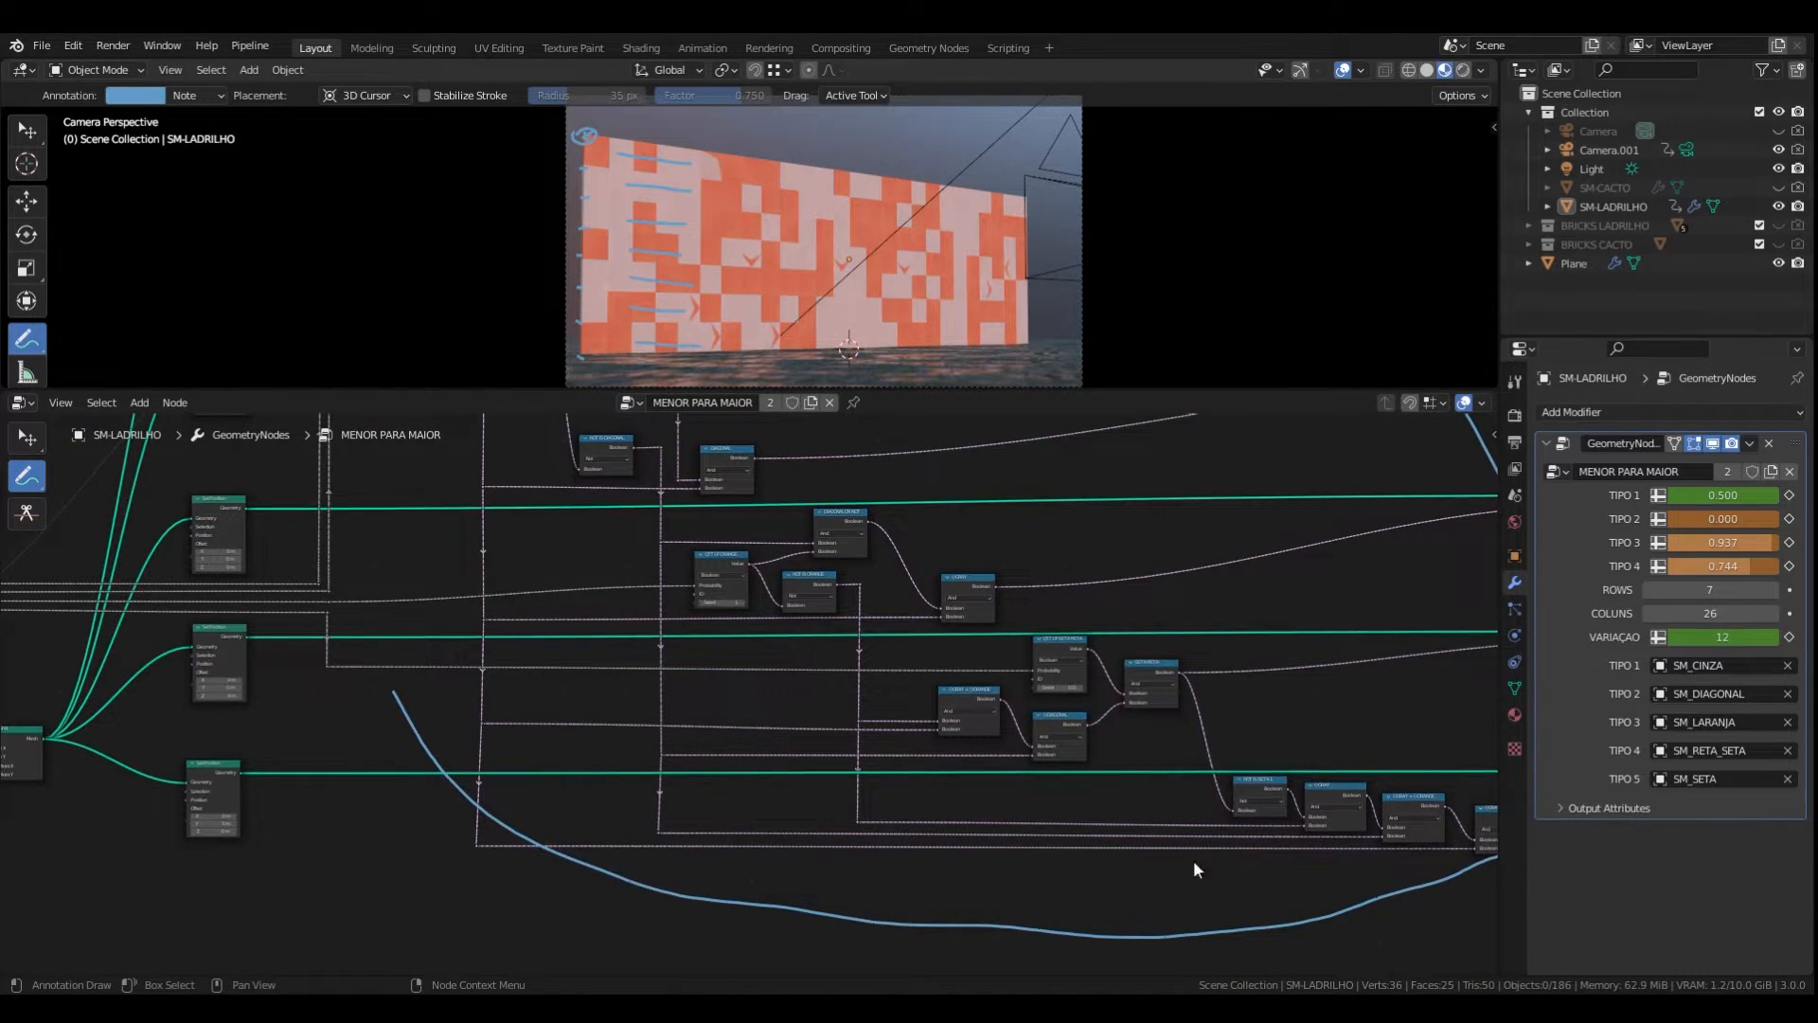
mouse_move(1194, 870)
middle_mouse_down()
mouse_move(1234, 877)
mouse_move(1116, 933)
middle_mouse_up()
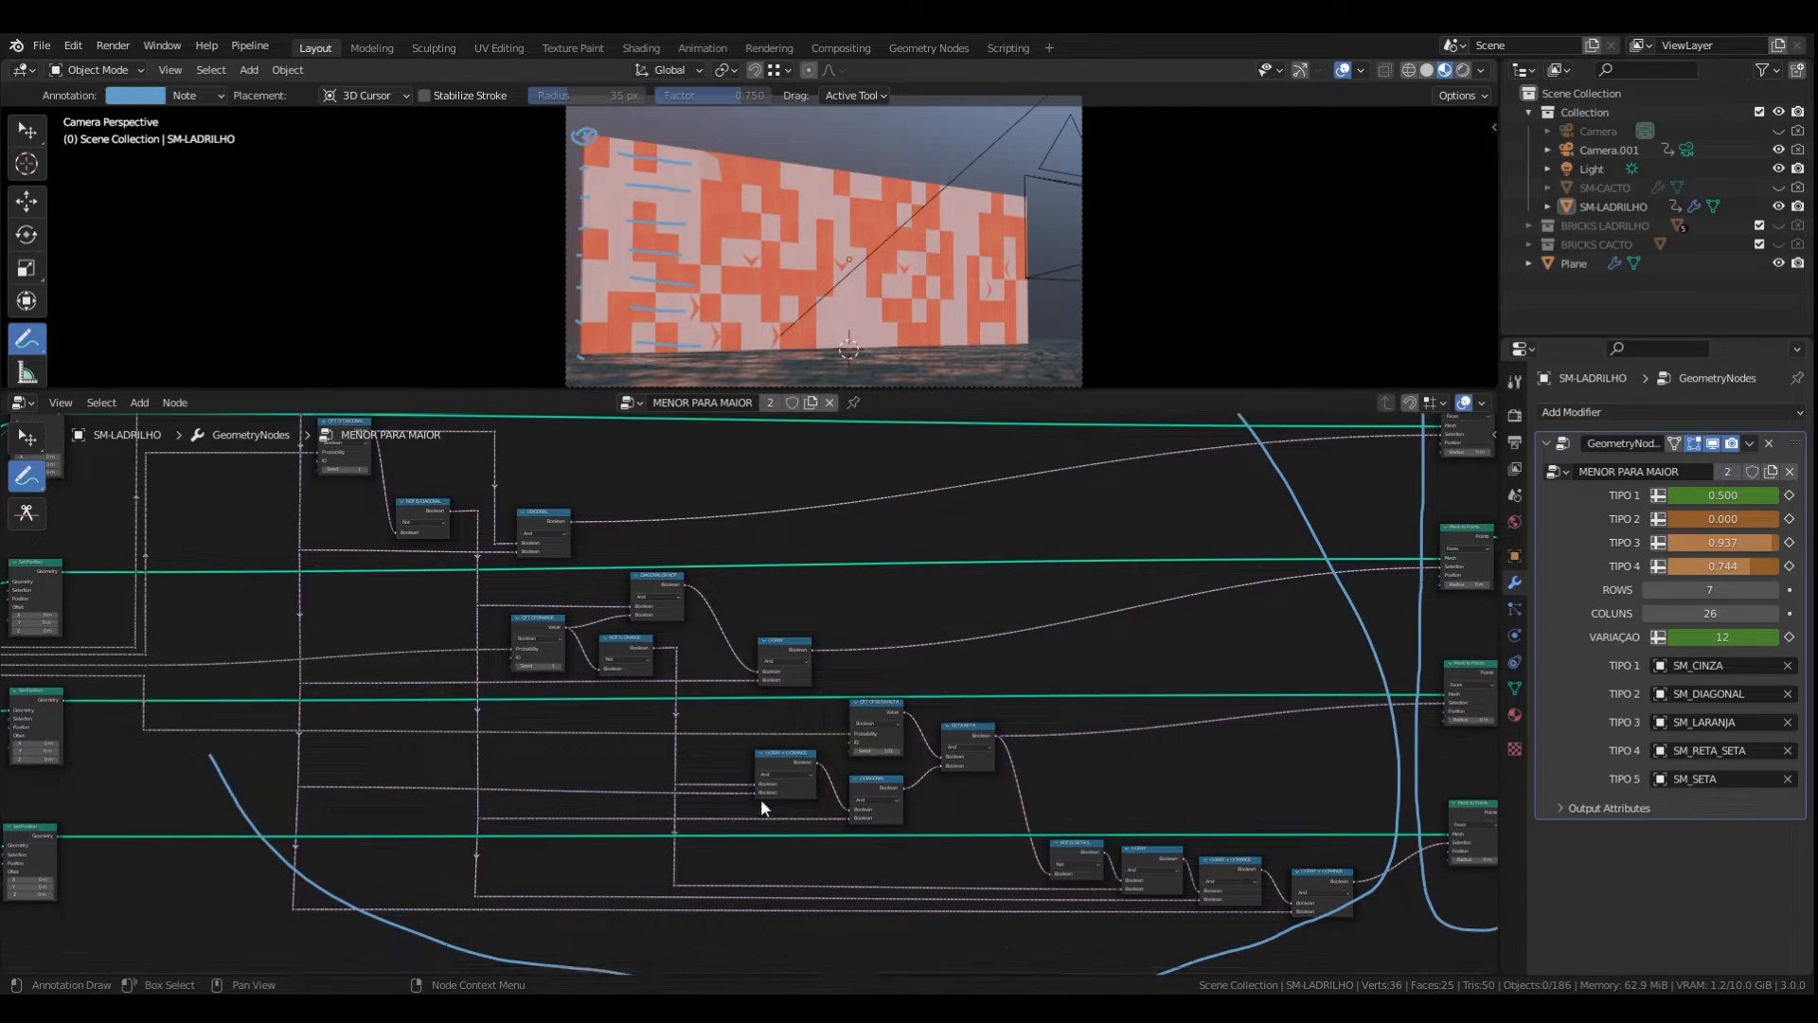
middle_click_drag(739, 698, 748, 730)
middle_click_drag(379, 477, 440, 531)
scroll(441, 531, "up", 5)
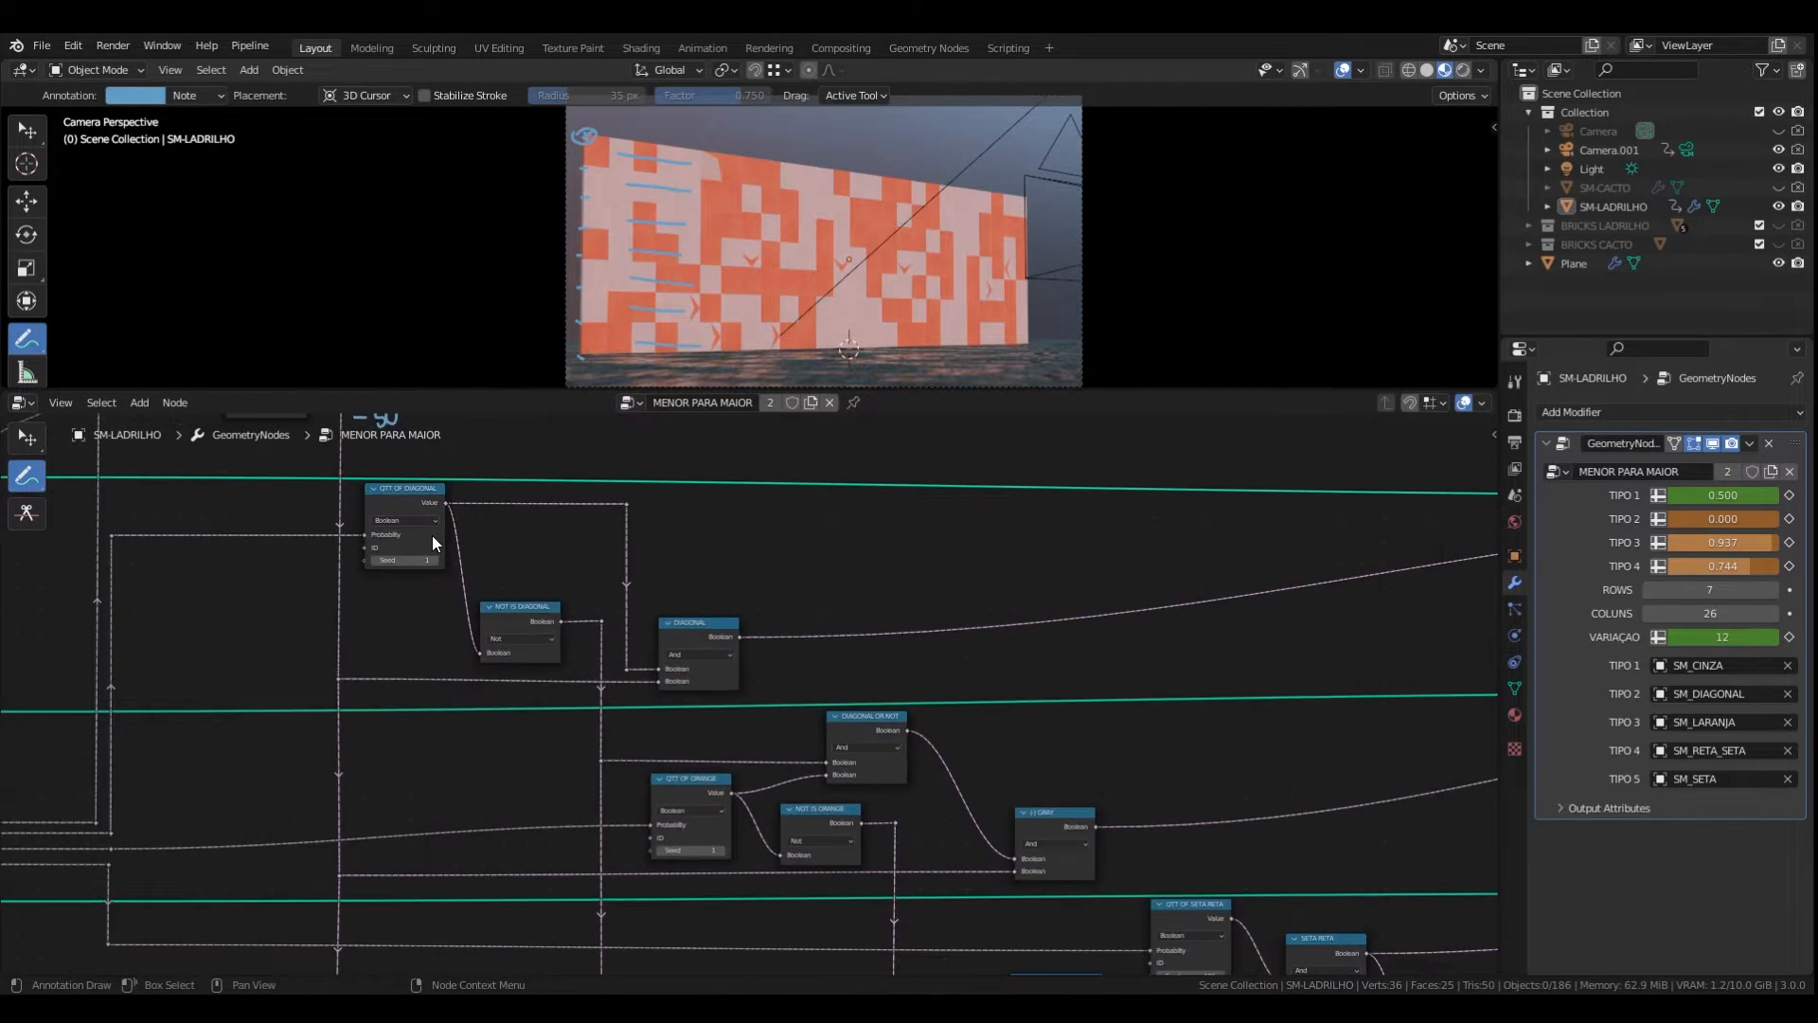
- Set the TIPO 2 modifier value to 0.590 to bring diagonal tiles into the wall
scroll(432, 536, "up", 4)
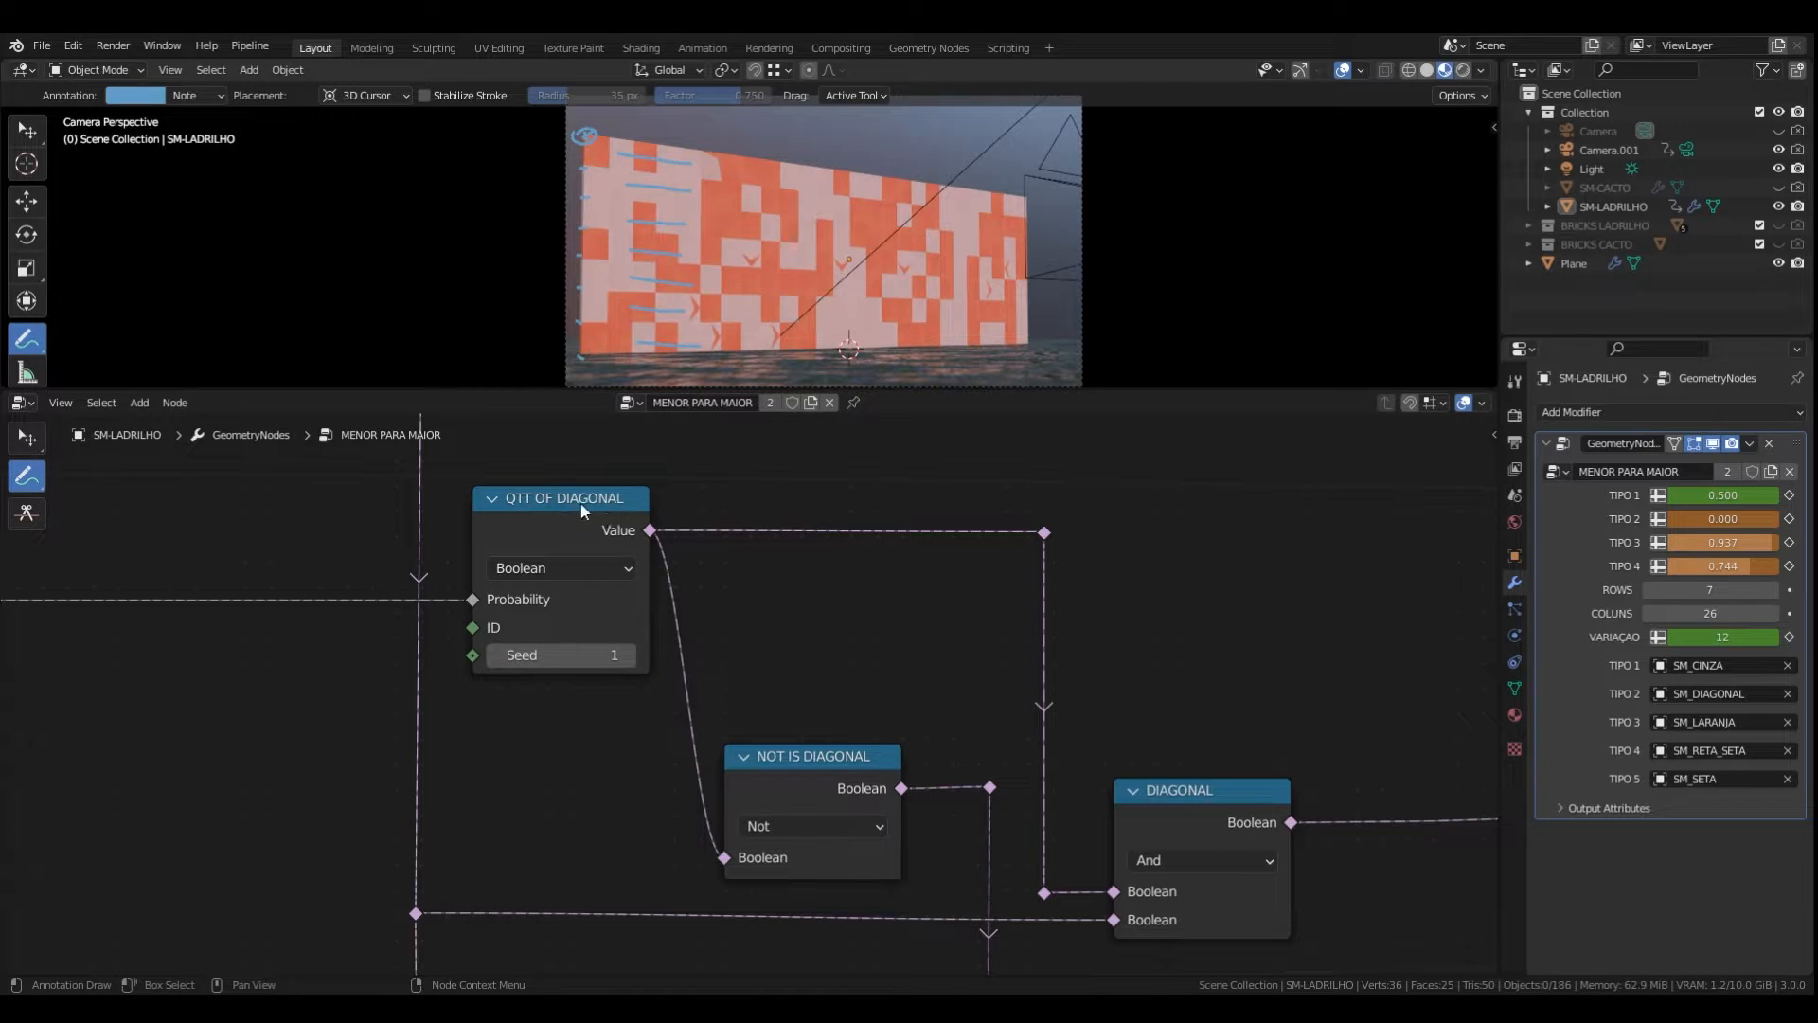
scroll(568, 531, "down", 2)
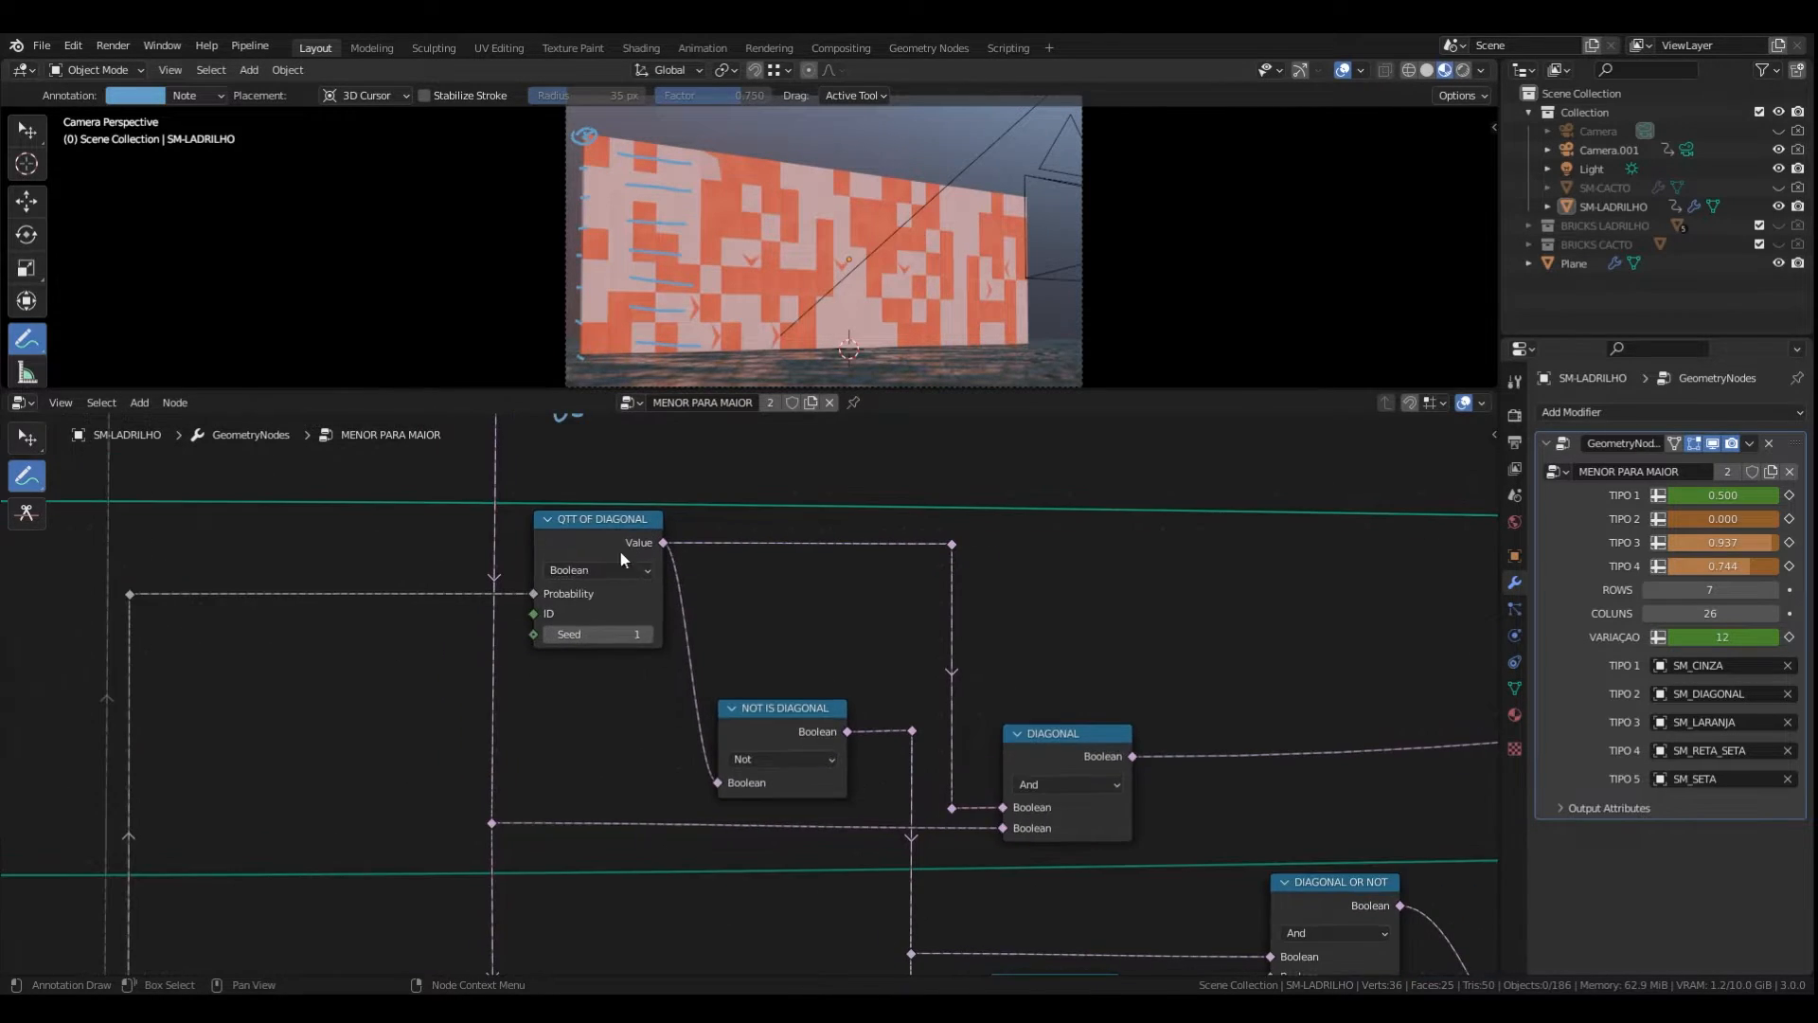
left_click_drag(1695, 519, 1764, 519)
middle_click_drag(780, 600, 706, 587)
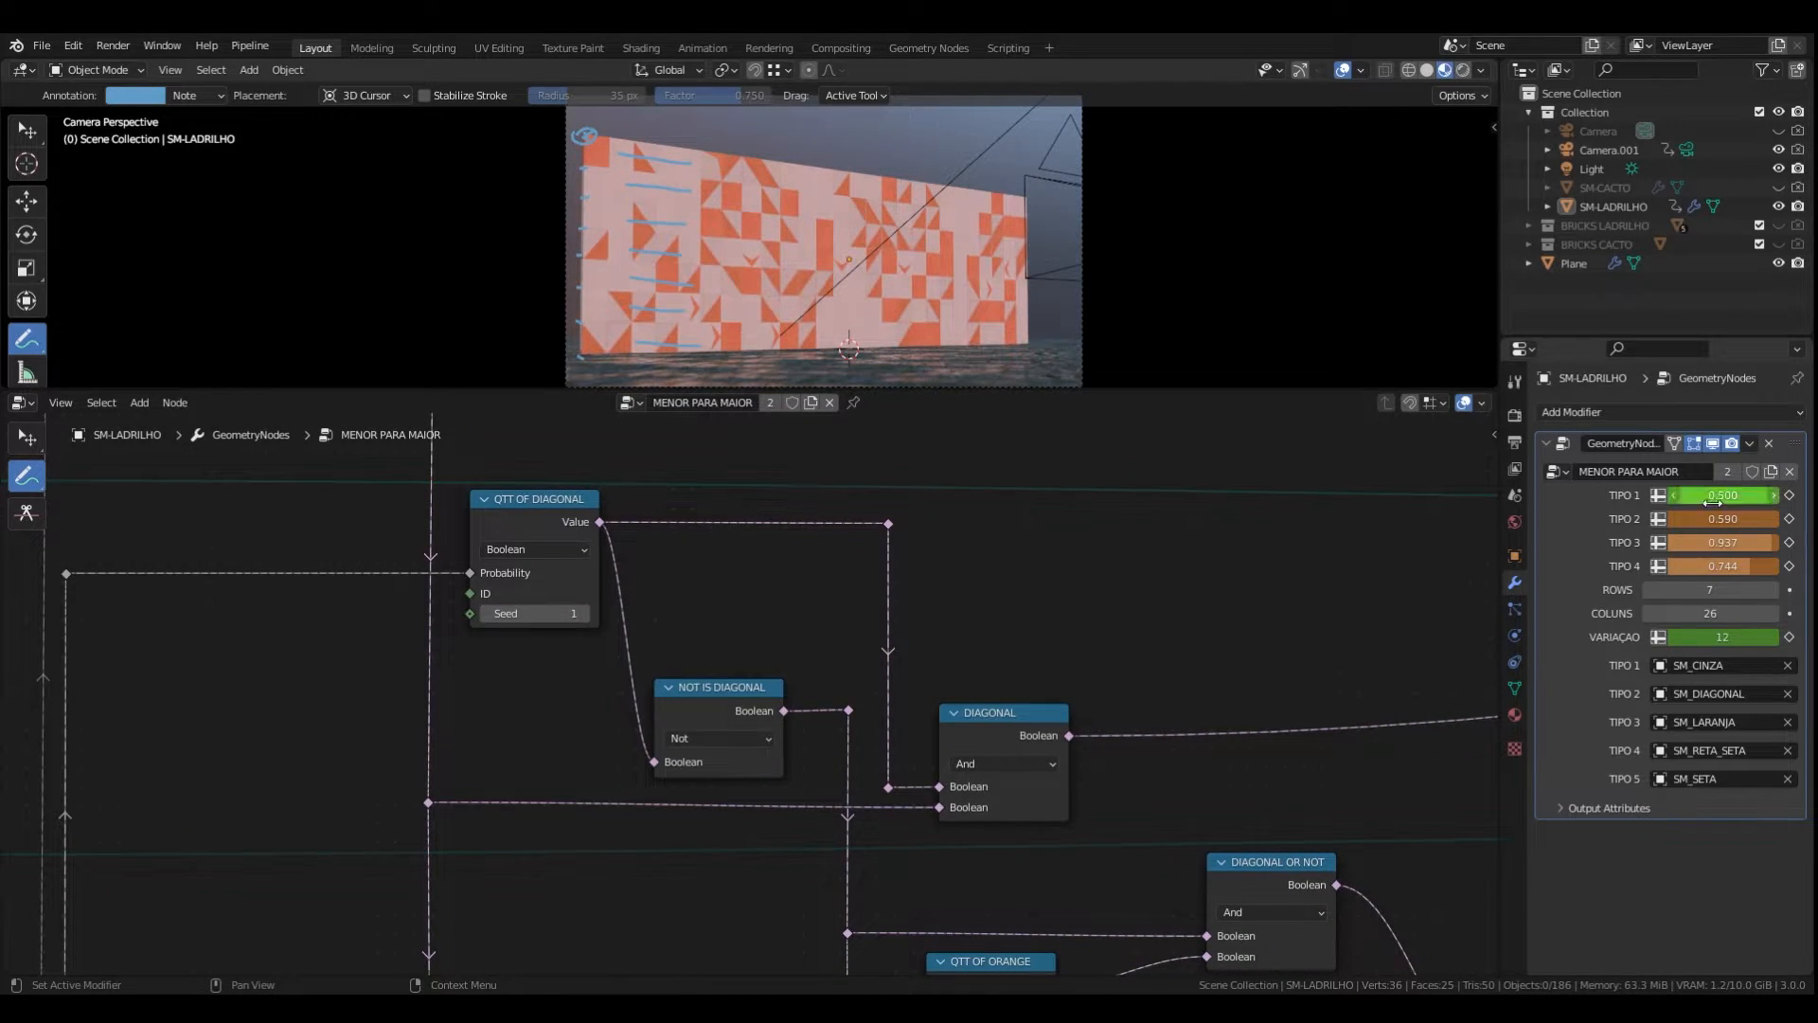
middle_click_drag(693, 480, 655, 456)
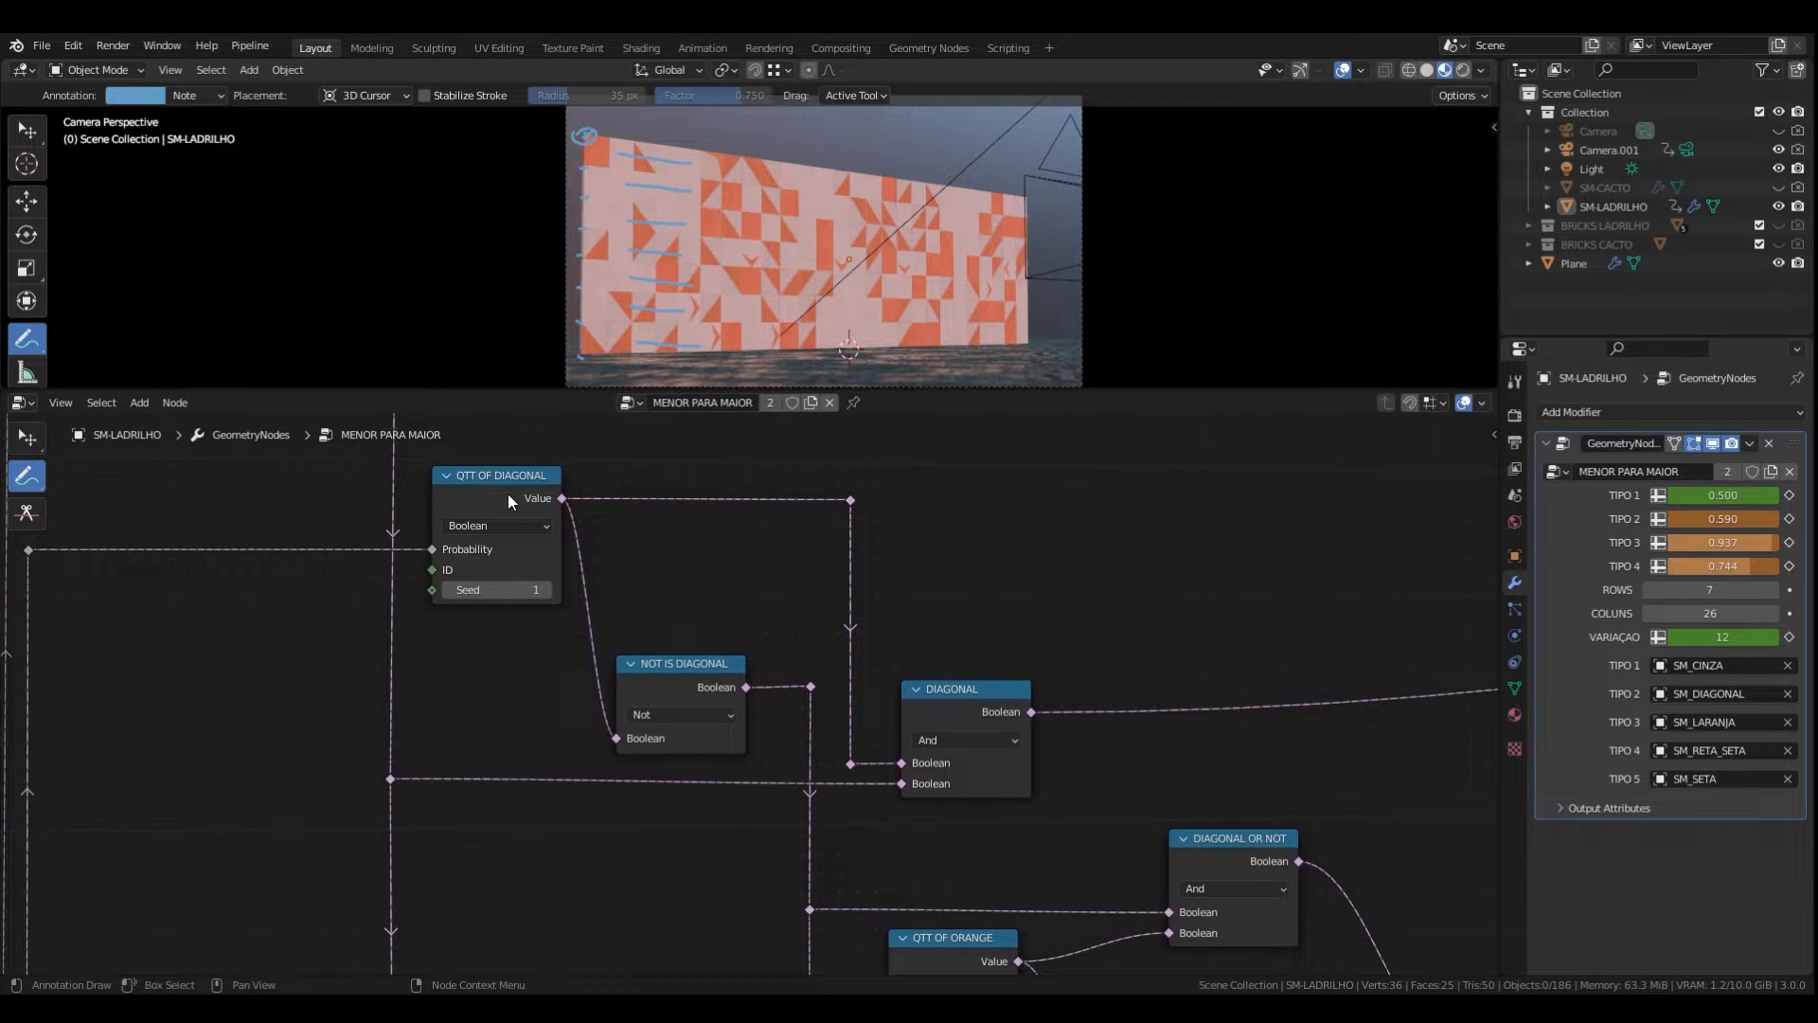
- Trace the MASCARA CINZA and QTT OF DIAGONAL outputs into the DIAGONAL node's two inputs, and write 25 above QTT OF DIAGONAL
middle_click_drag(670, 556, 602, 554)
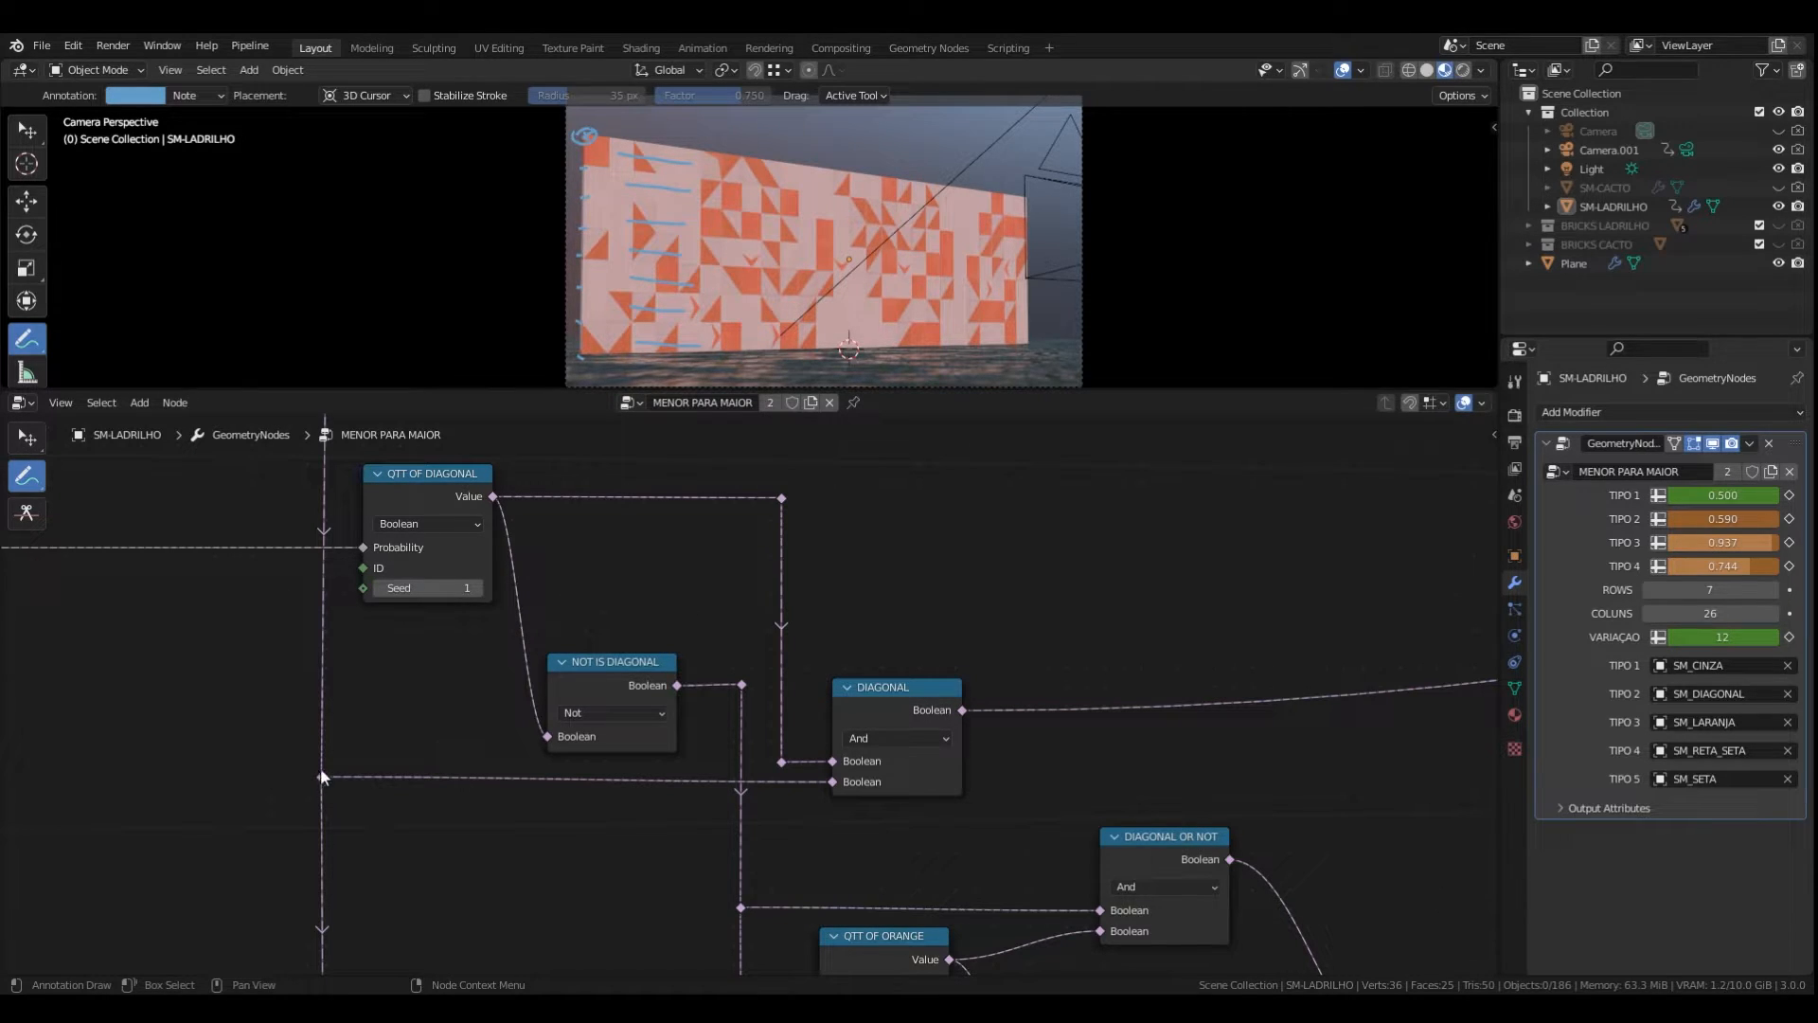
middle_click_drag(320, 776, 356, 832)
scroll(356, 833, "down", 2)
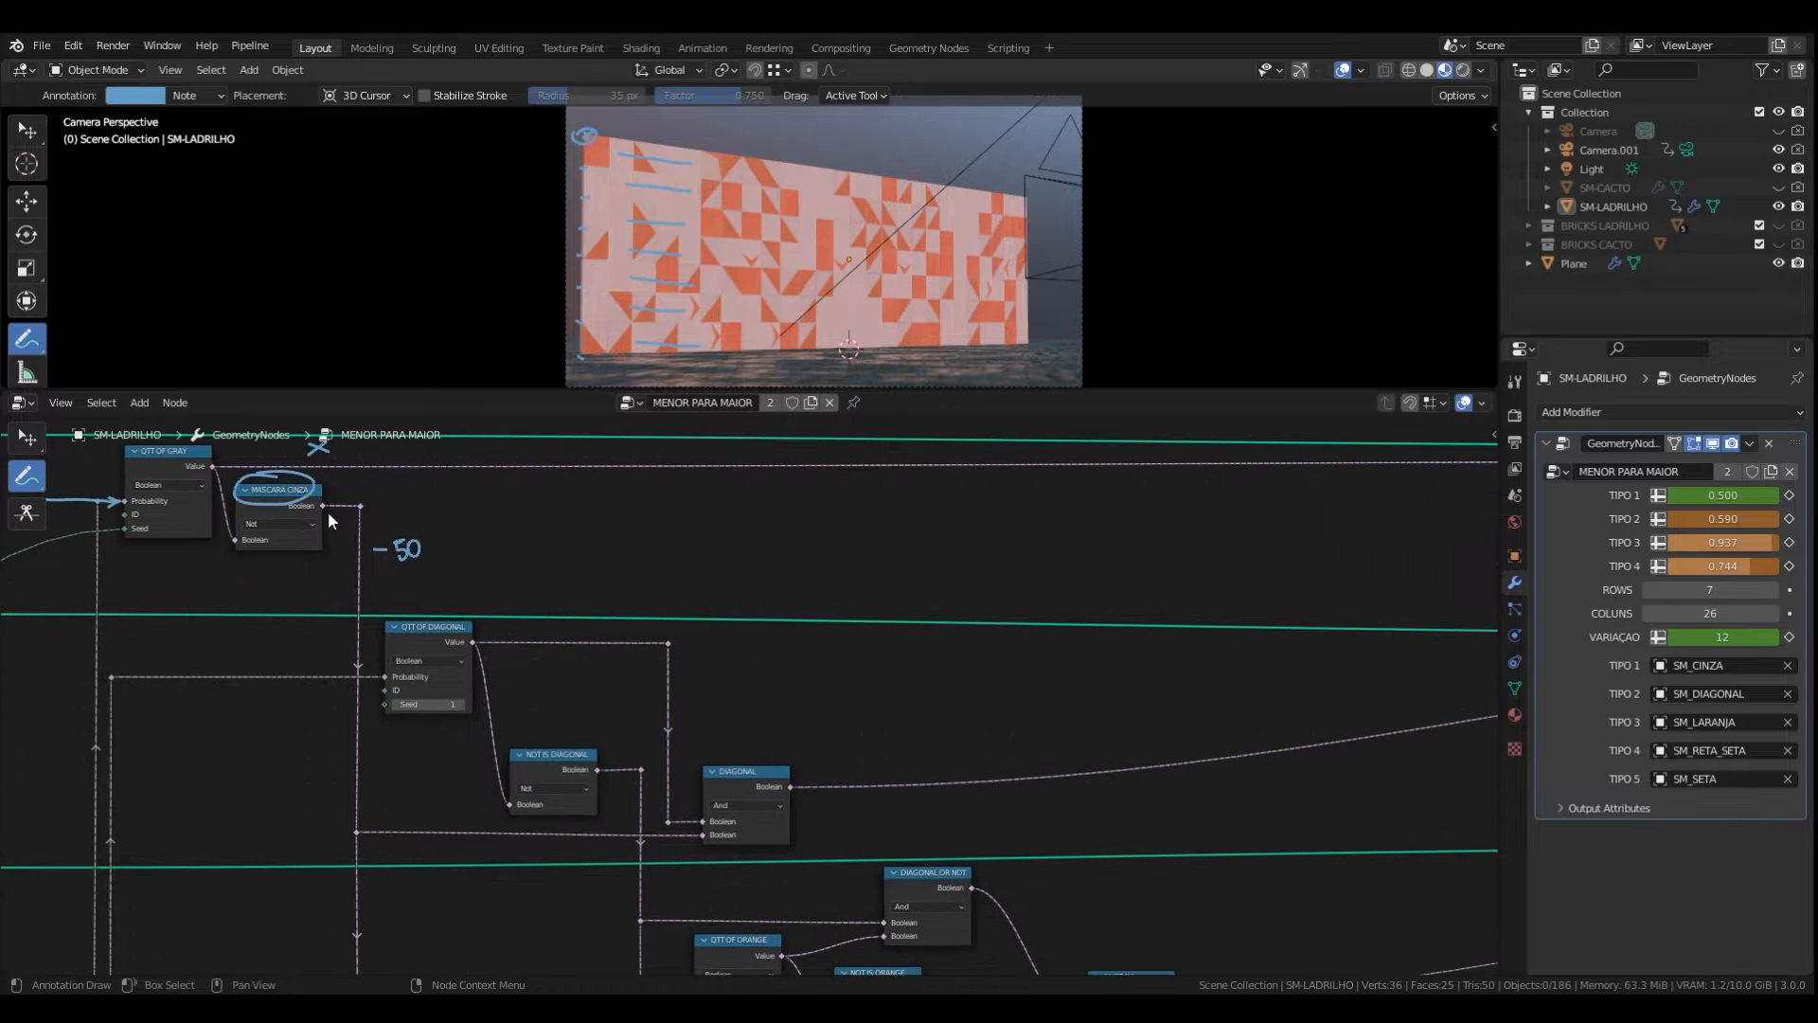
mouse_move(328, 511)
left_mouse_down()
mouse_move(372, 519)
mouse_move(358, 715)
mouse_move(407, 829)
mouse_move(707, 835)
left_mouse_up()
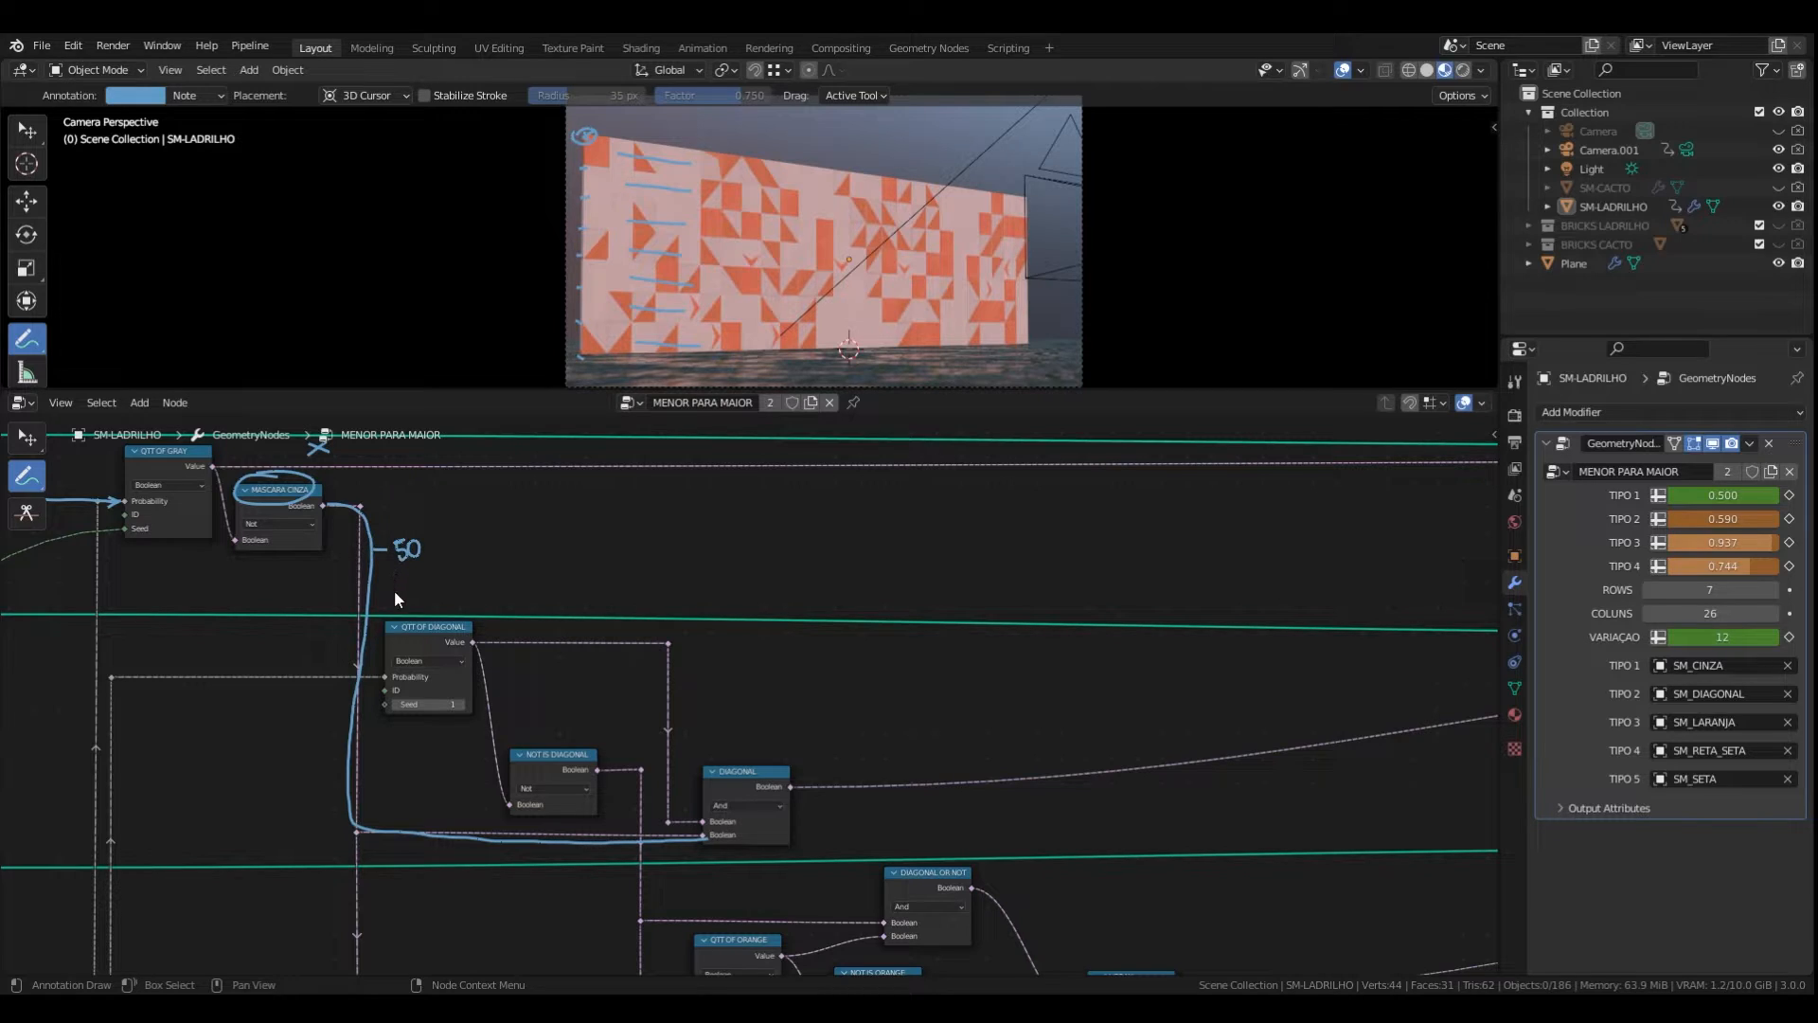
mouse_move(580, 559)
left_mouse_down()
mouse_move(569, 596)
mouse_move(597, 545)
left_mouse_up()
mouse_move(473, 641)
left_mouse_down()
mouse_move(654, 725)
mouse_move(666, 820)
mouse_move(706, 822)
left_mouse_up()
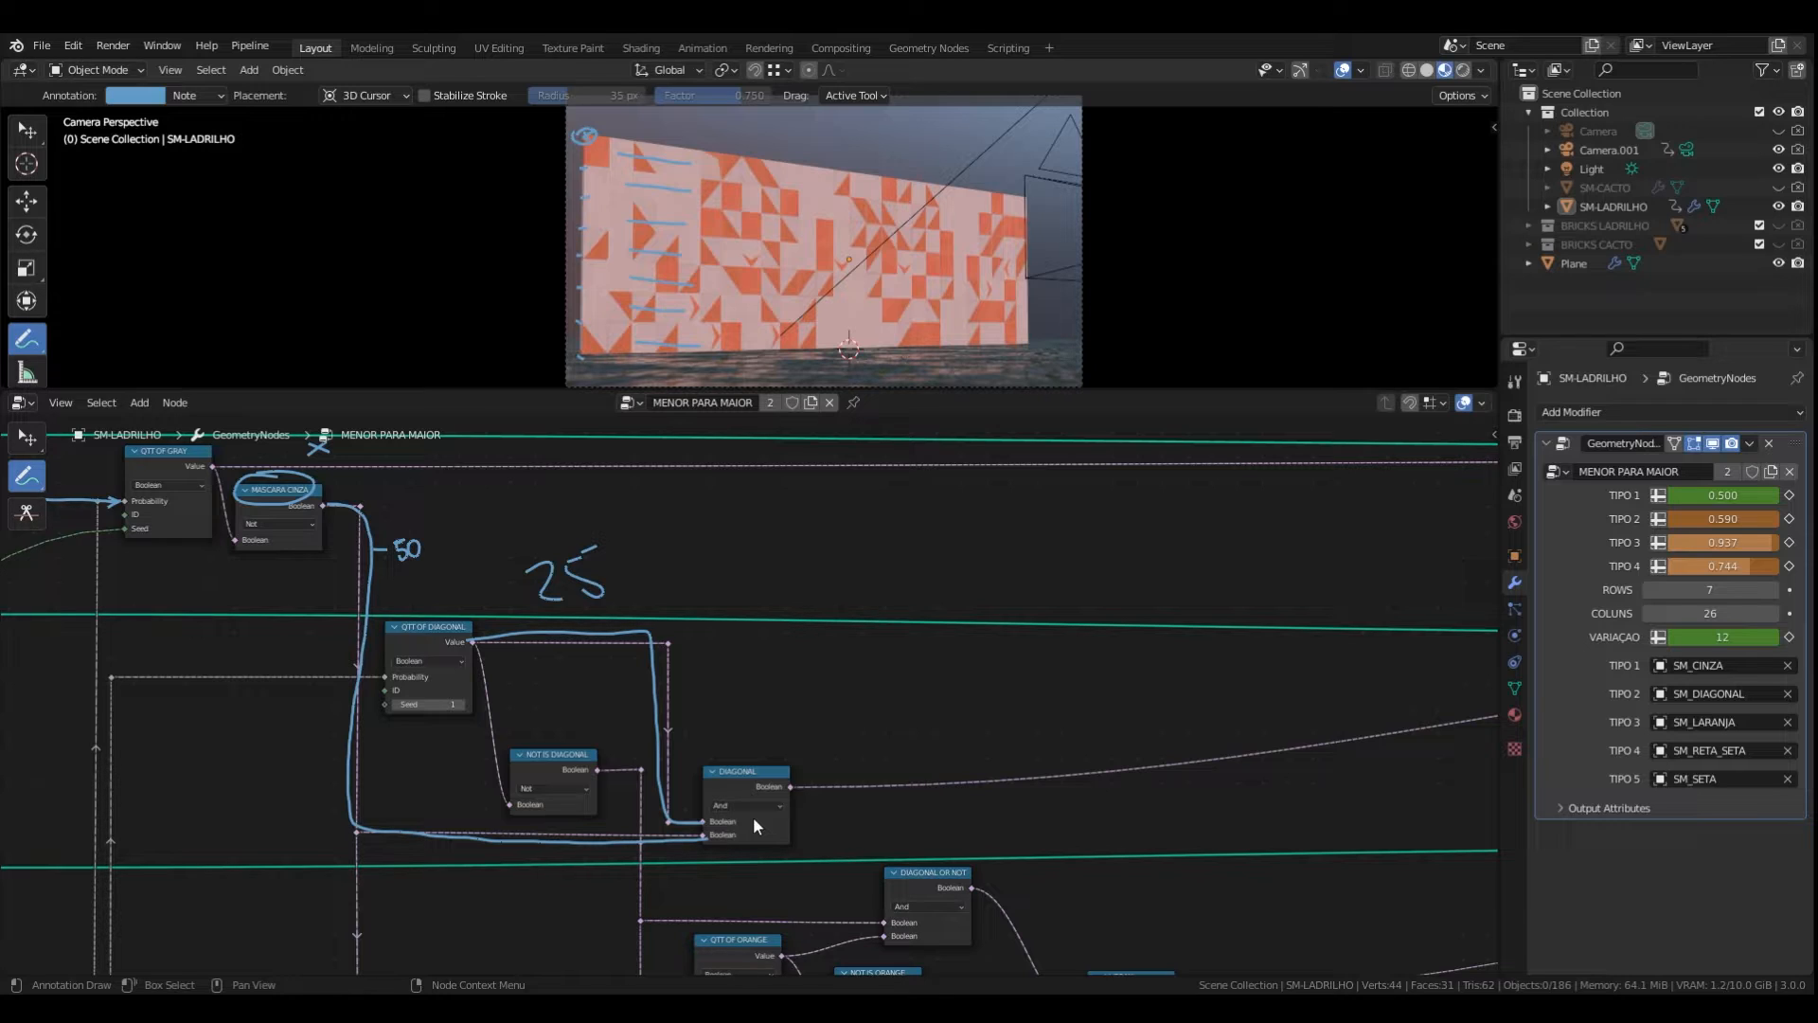
- Write -25 above the NOT IS DIAGONAL node and circle the node
scroll(568, 663, "up", 3)
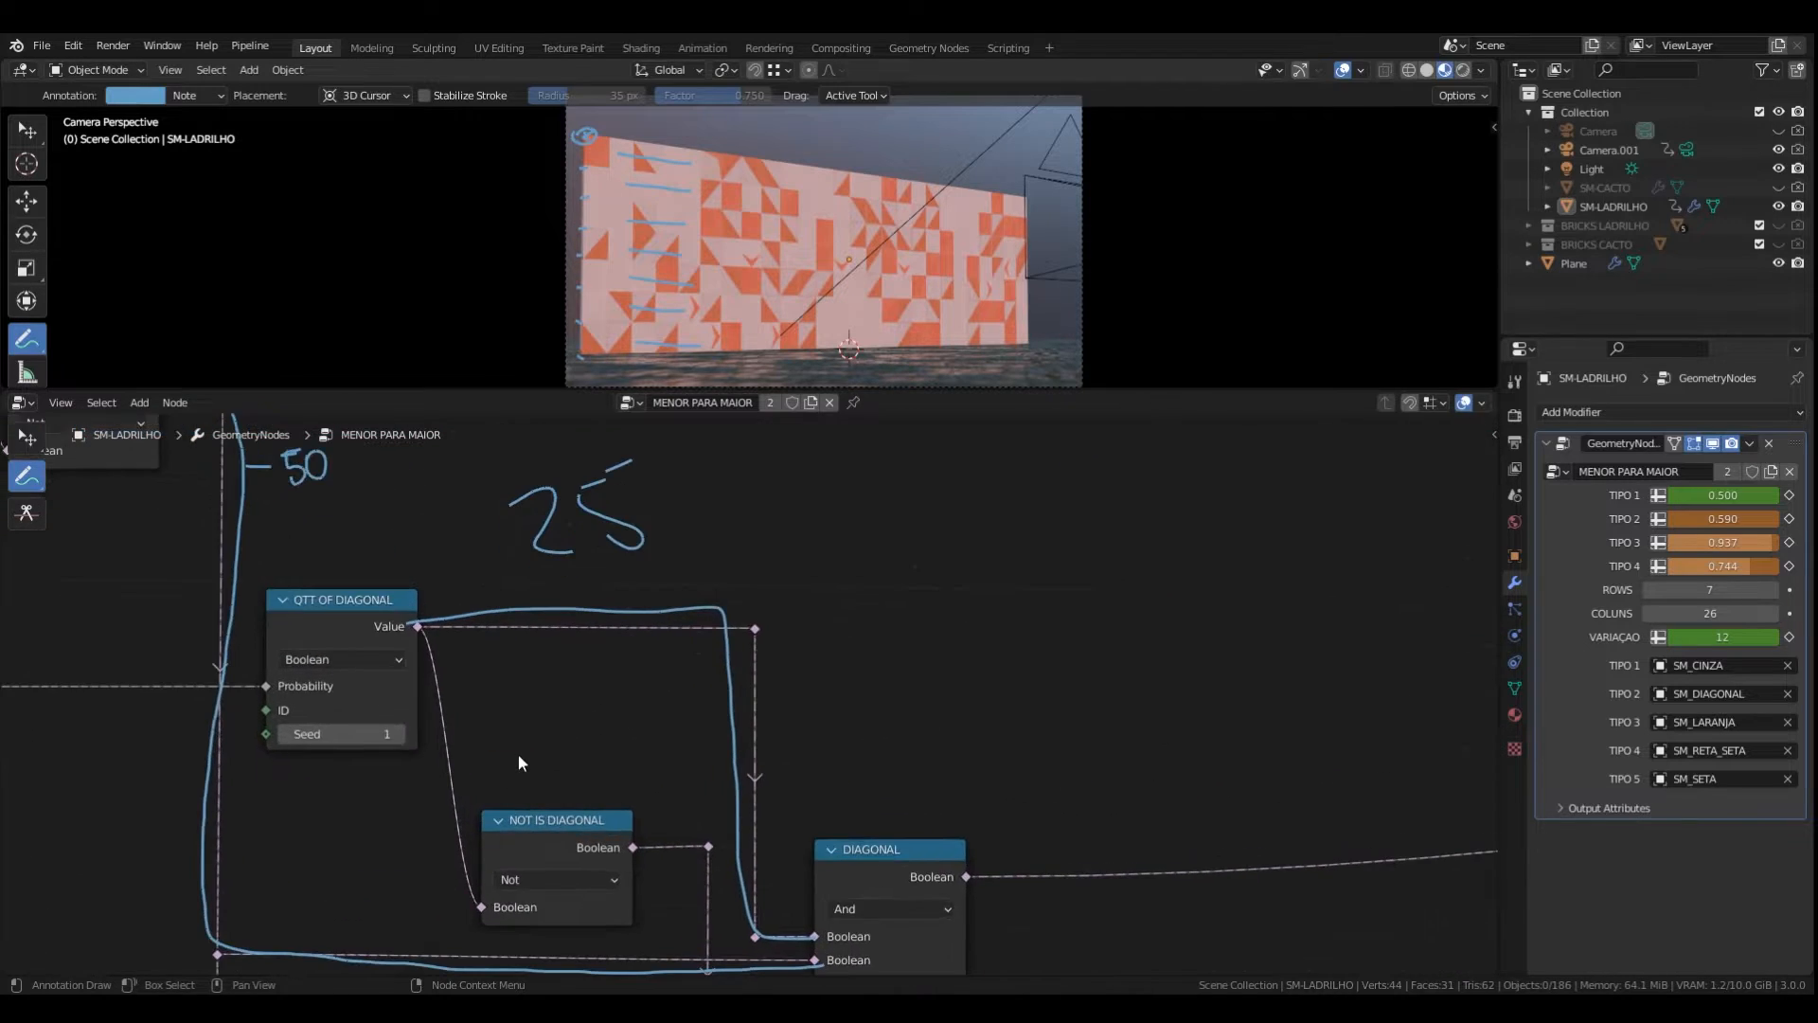
left_click_drag(511, 757, 630, 778)
left_click_drag(504, 799, 485, 807)
scroll(511, 758, "down", 4)
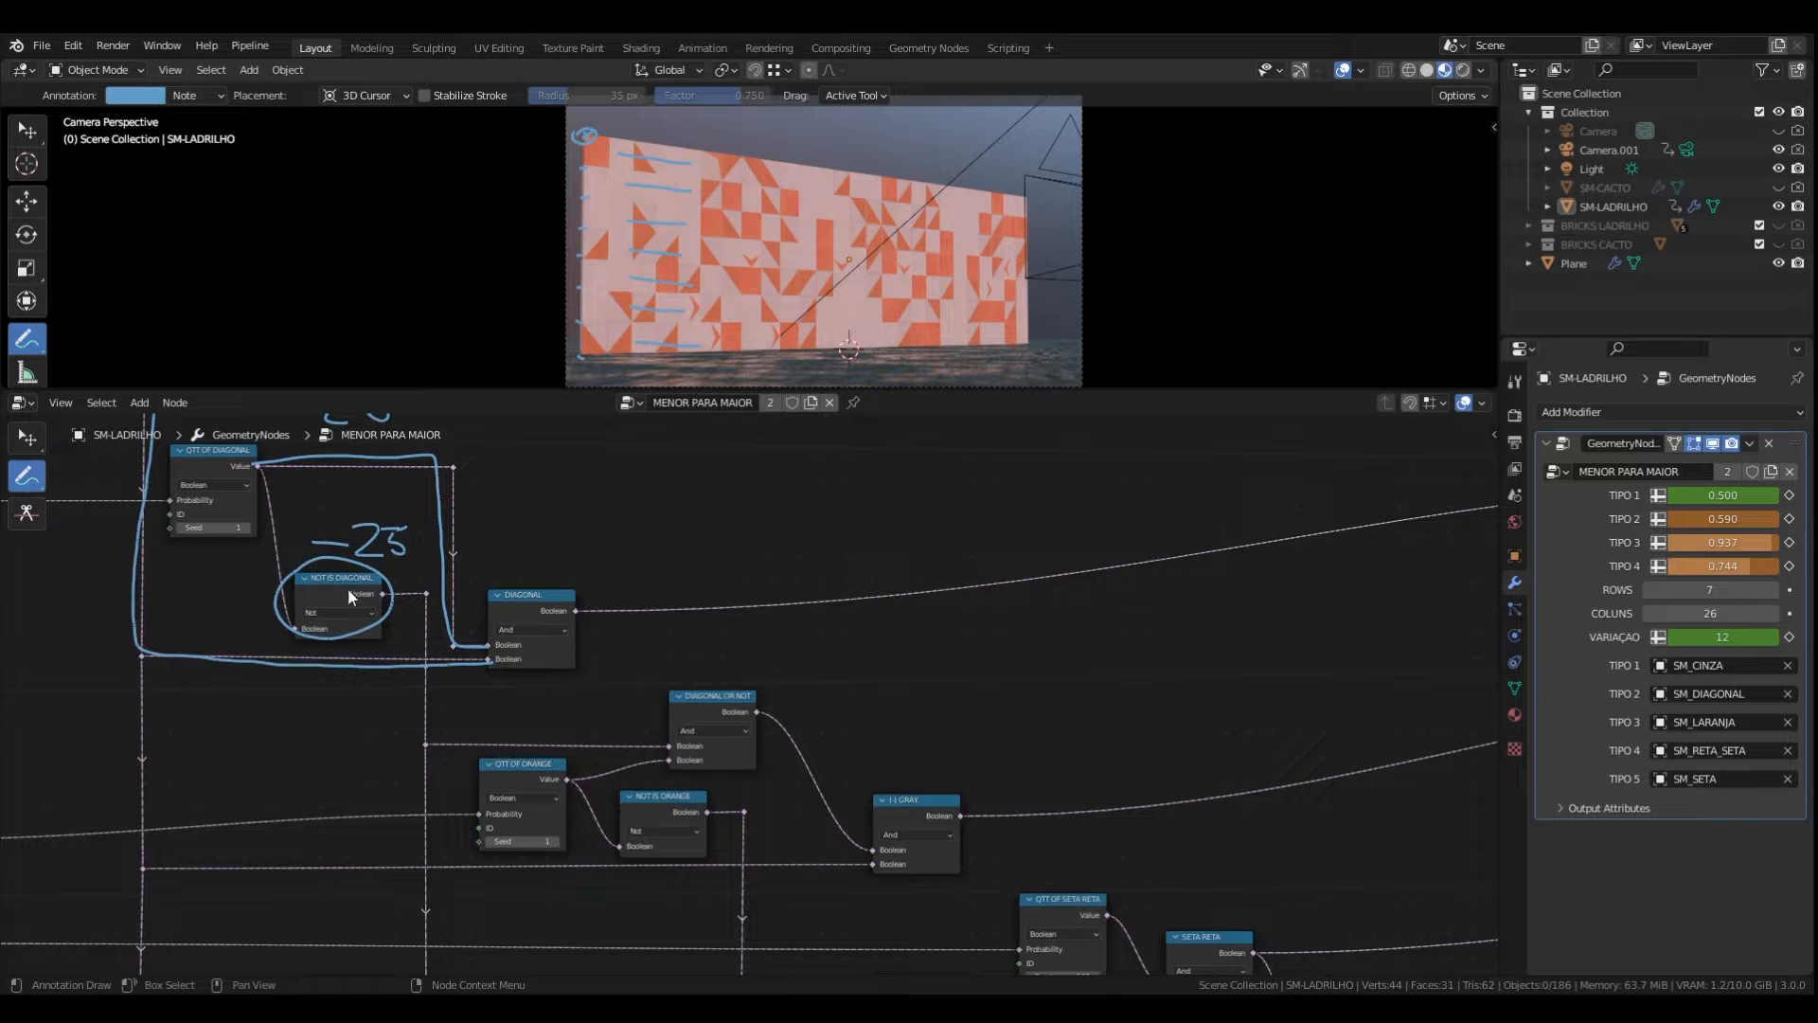
- Examine how QTT OF ORANGE, NOT IS ORANGE, DIAGONAL OR NOT and (-) GRAY combine the masks for the orange tiles
scroll(727, 753, "up", 5)
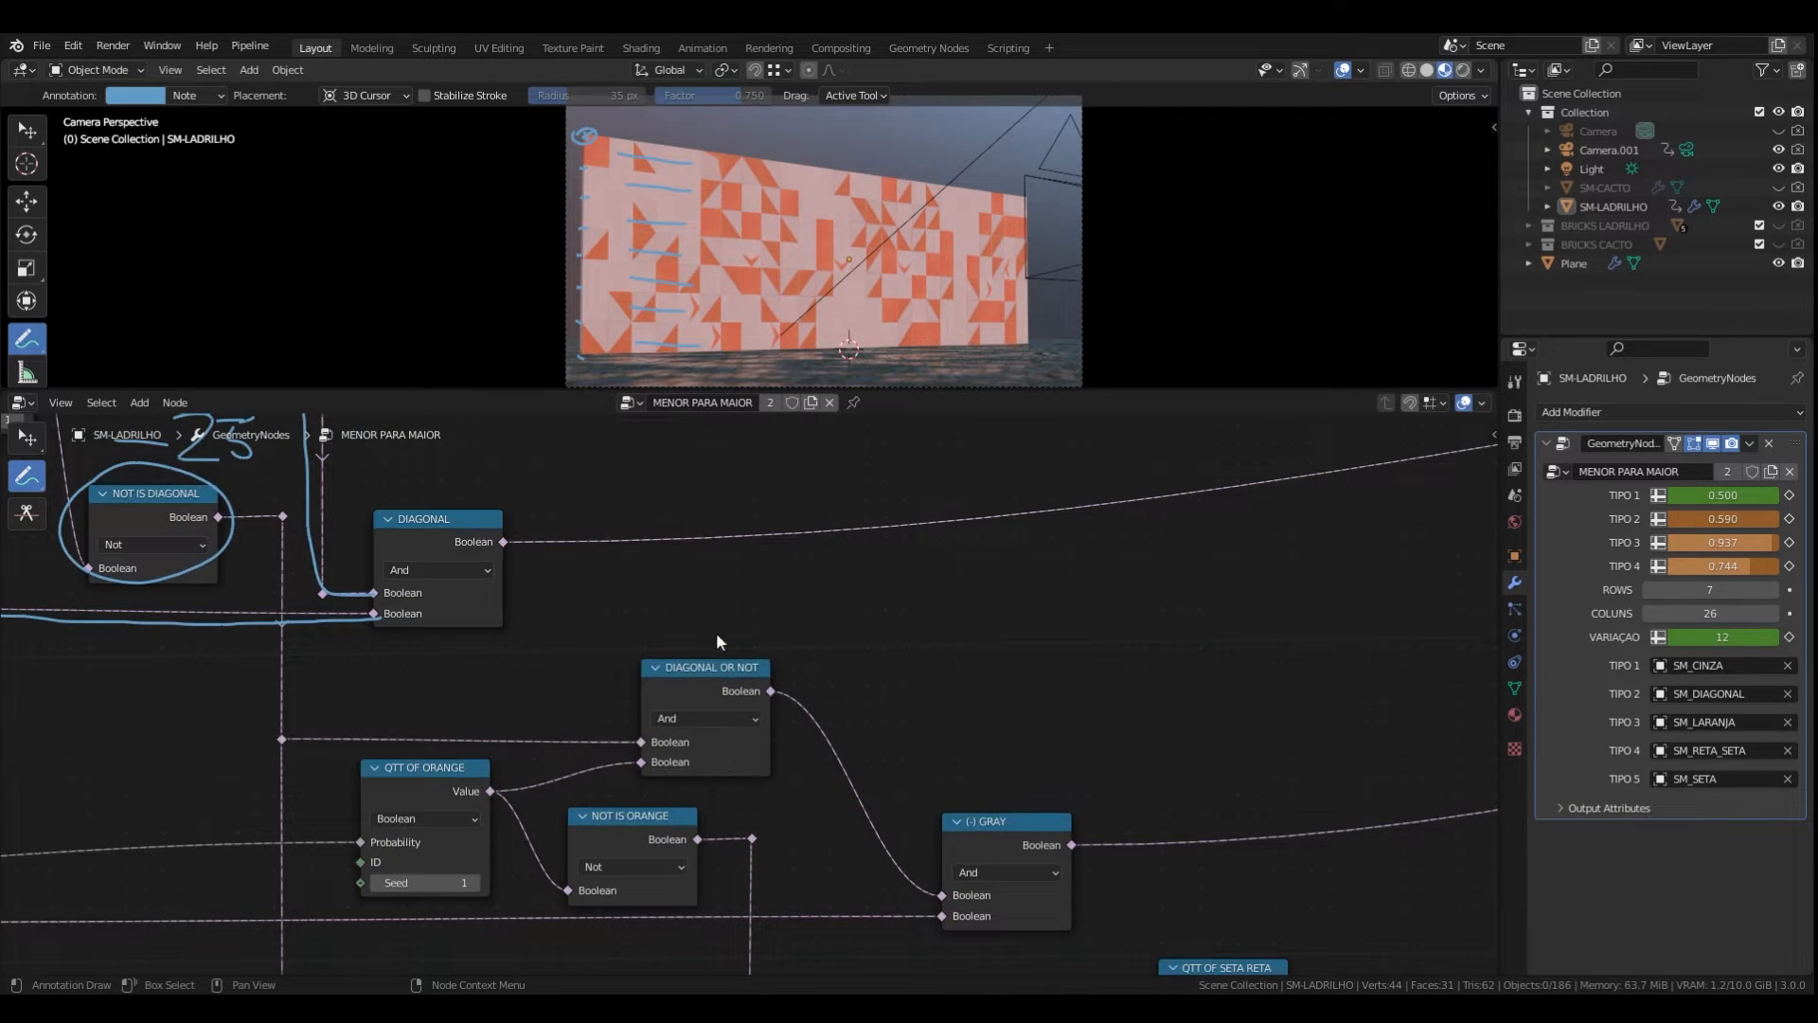
scroll(696, 770, "down", 6)
scroll(697, 772, "up", 3)
middle_click_drag(197, 523, 205, 576)
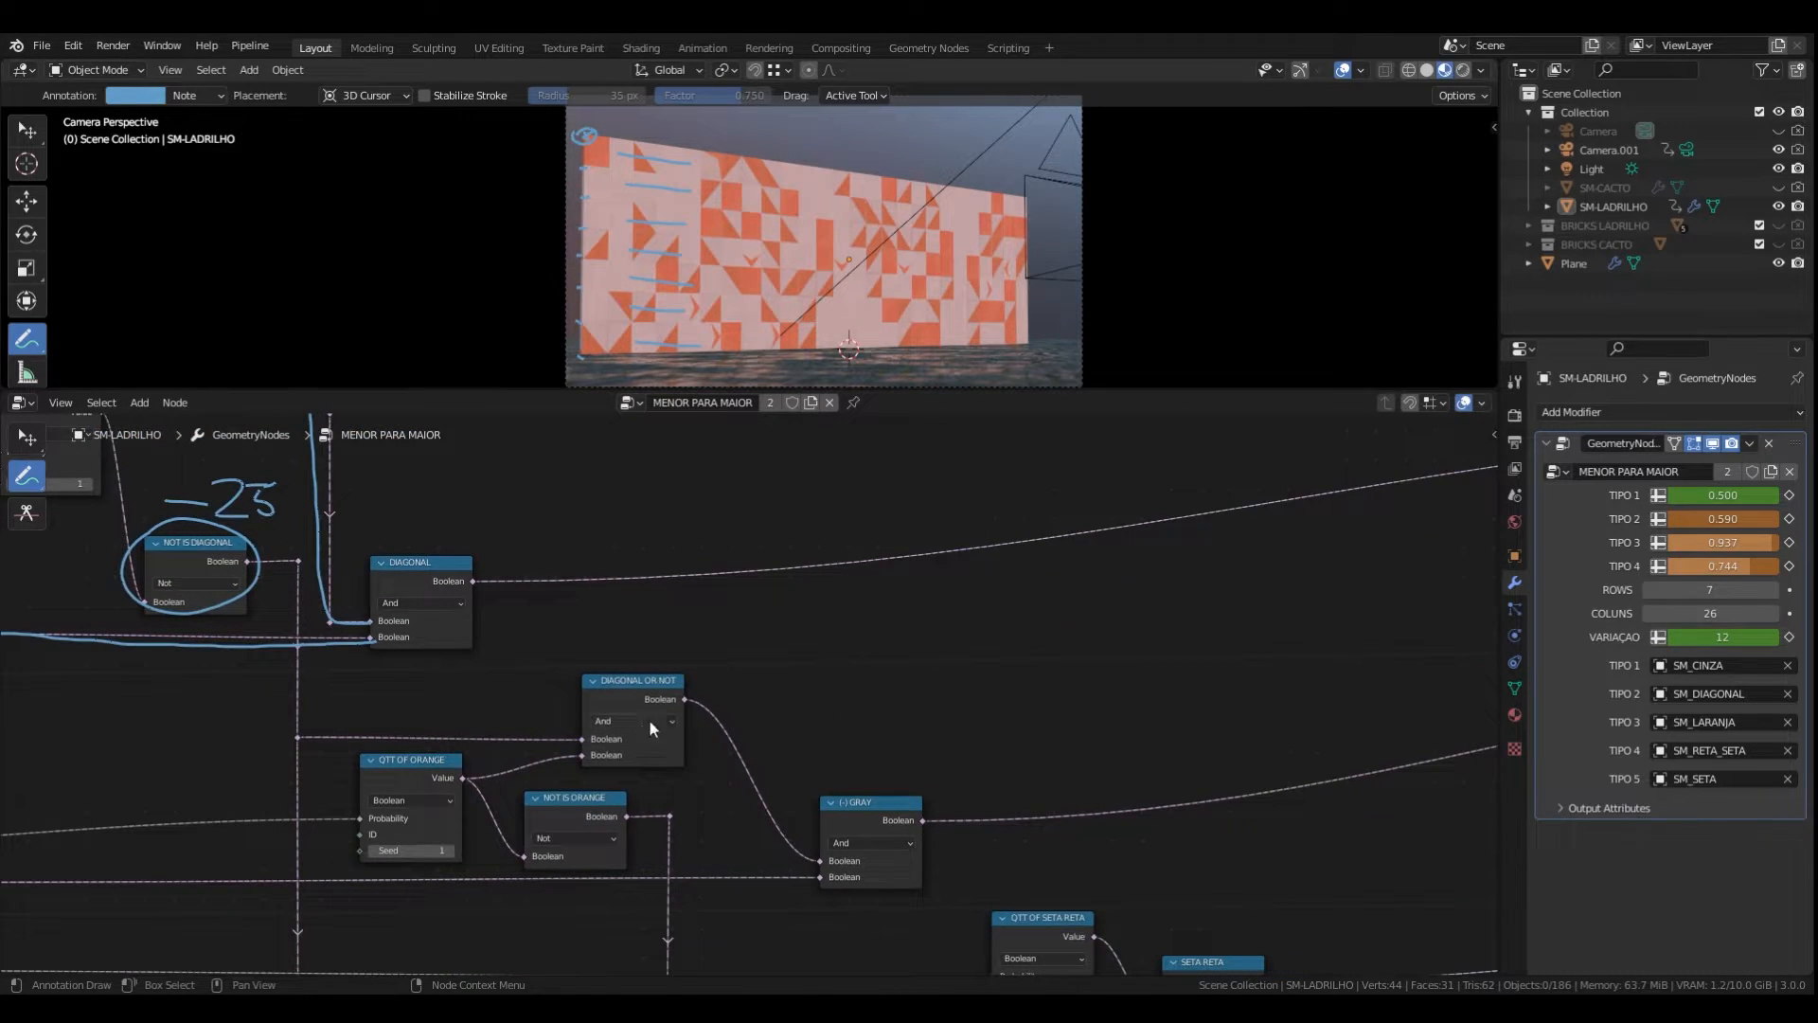
middle_click_drag(615, 733, 609, 632)
scroll(369, 698, "up", 3)
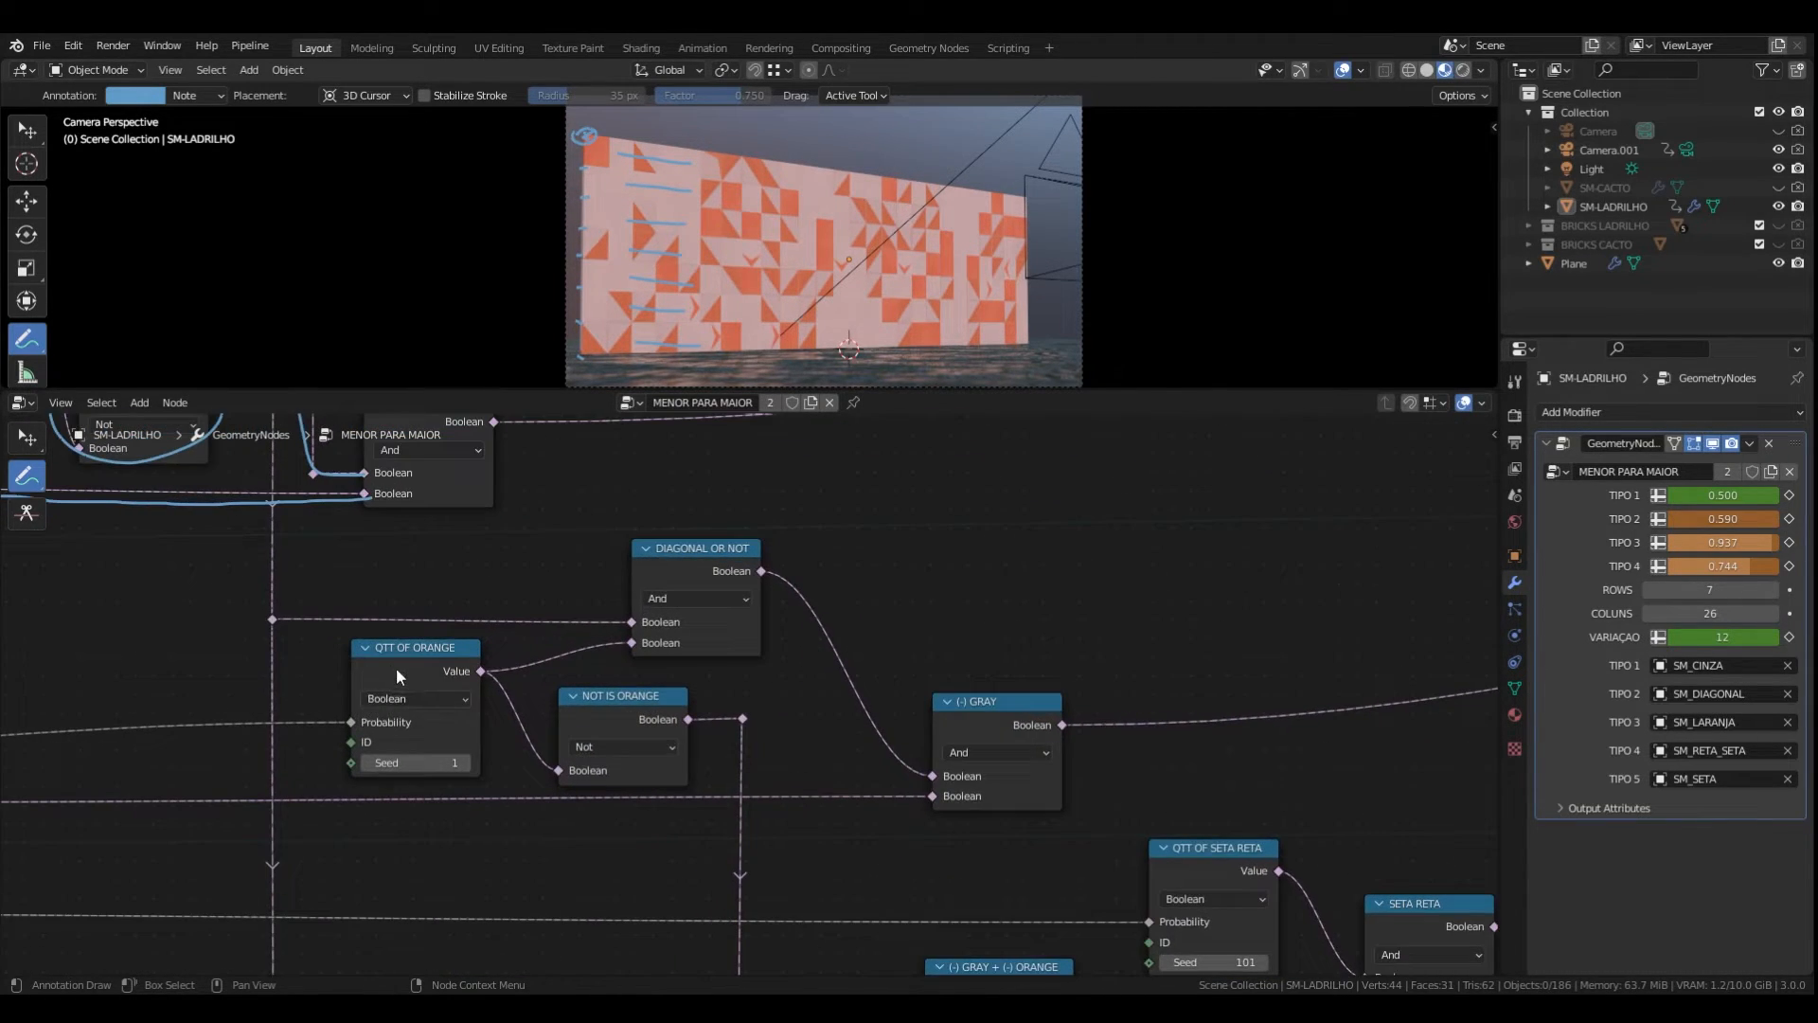
scroll(424, 667, "down", 1)
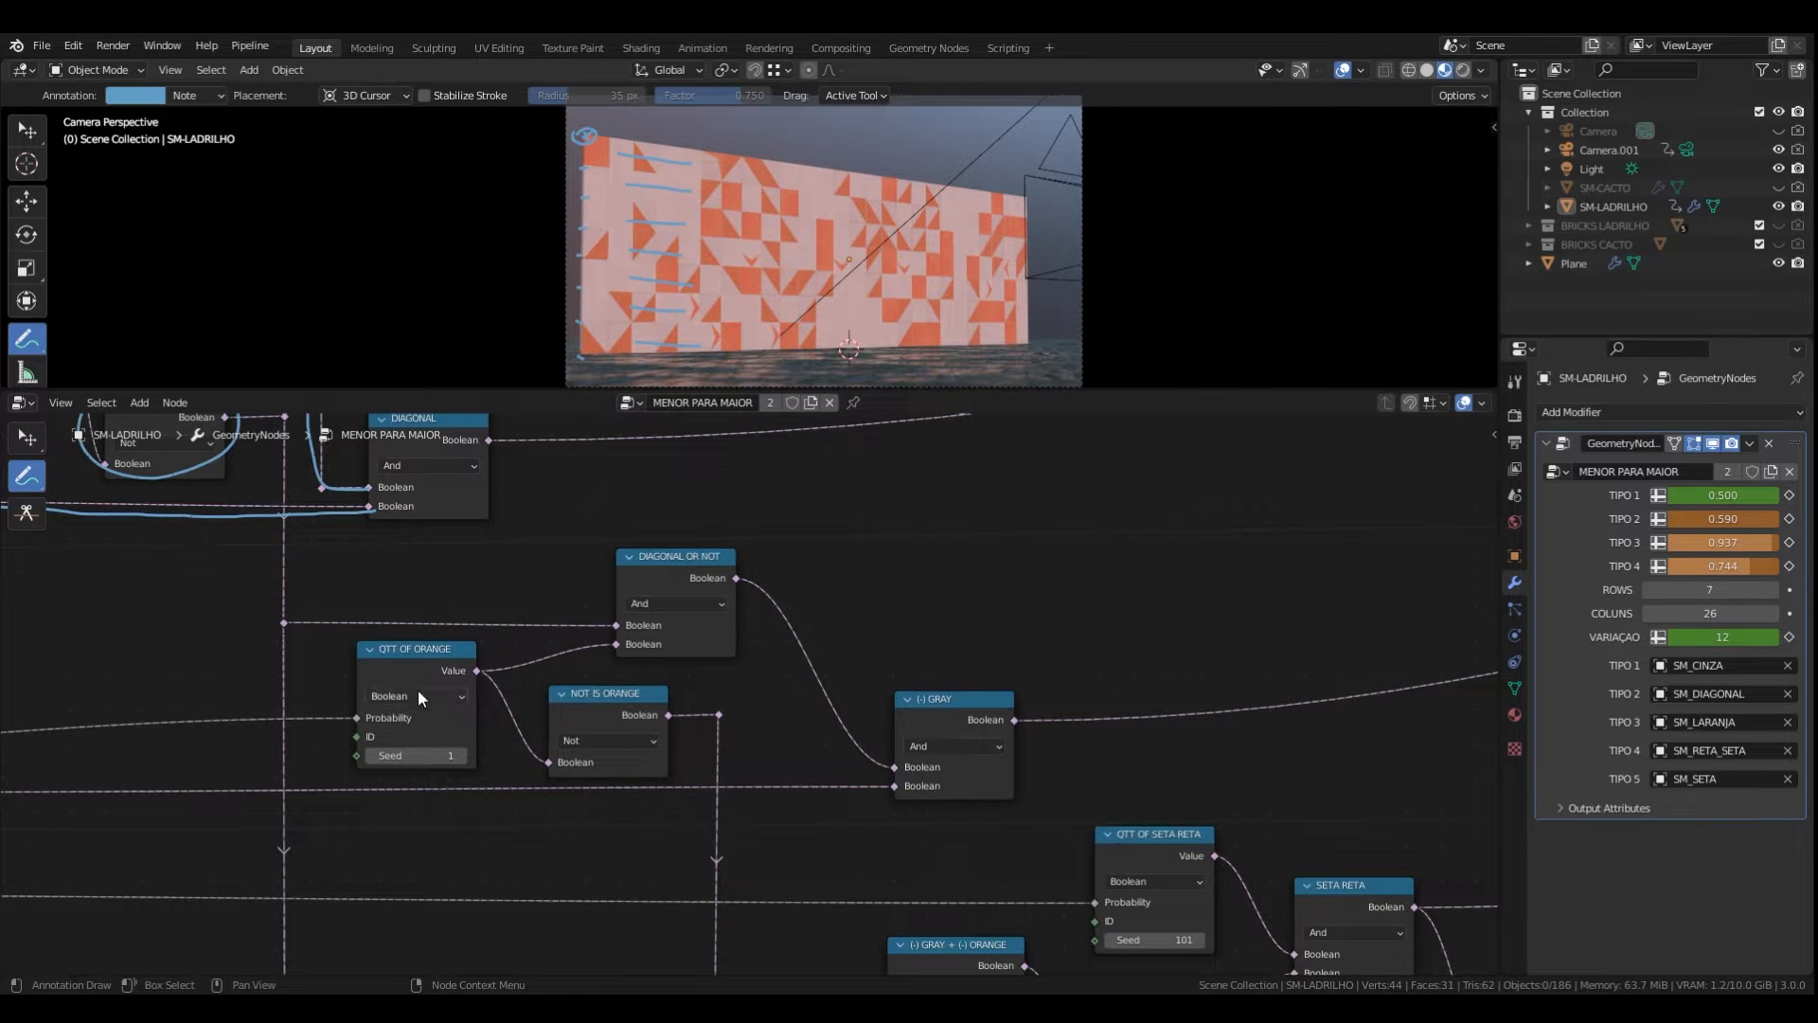
middle_click_drag(418, 692, 376, 681)
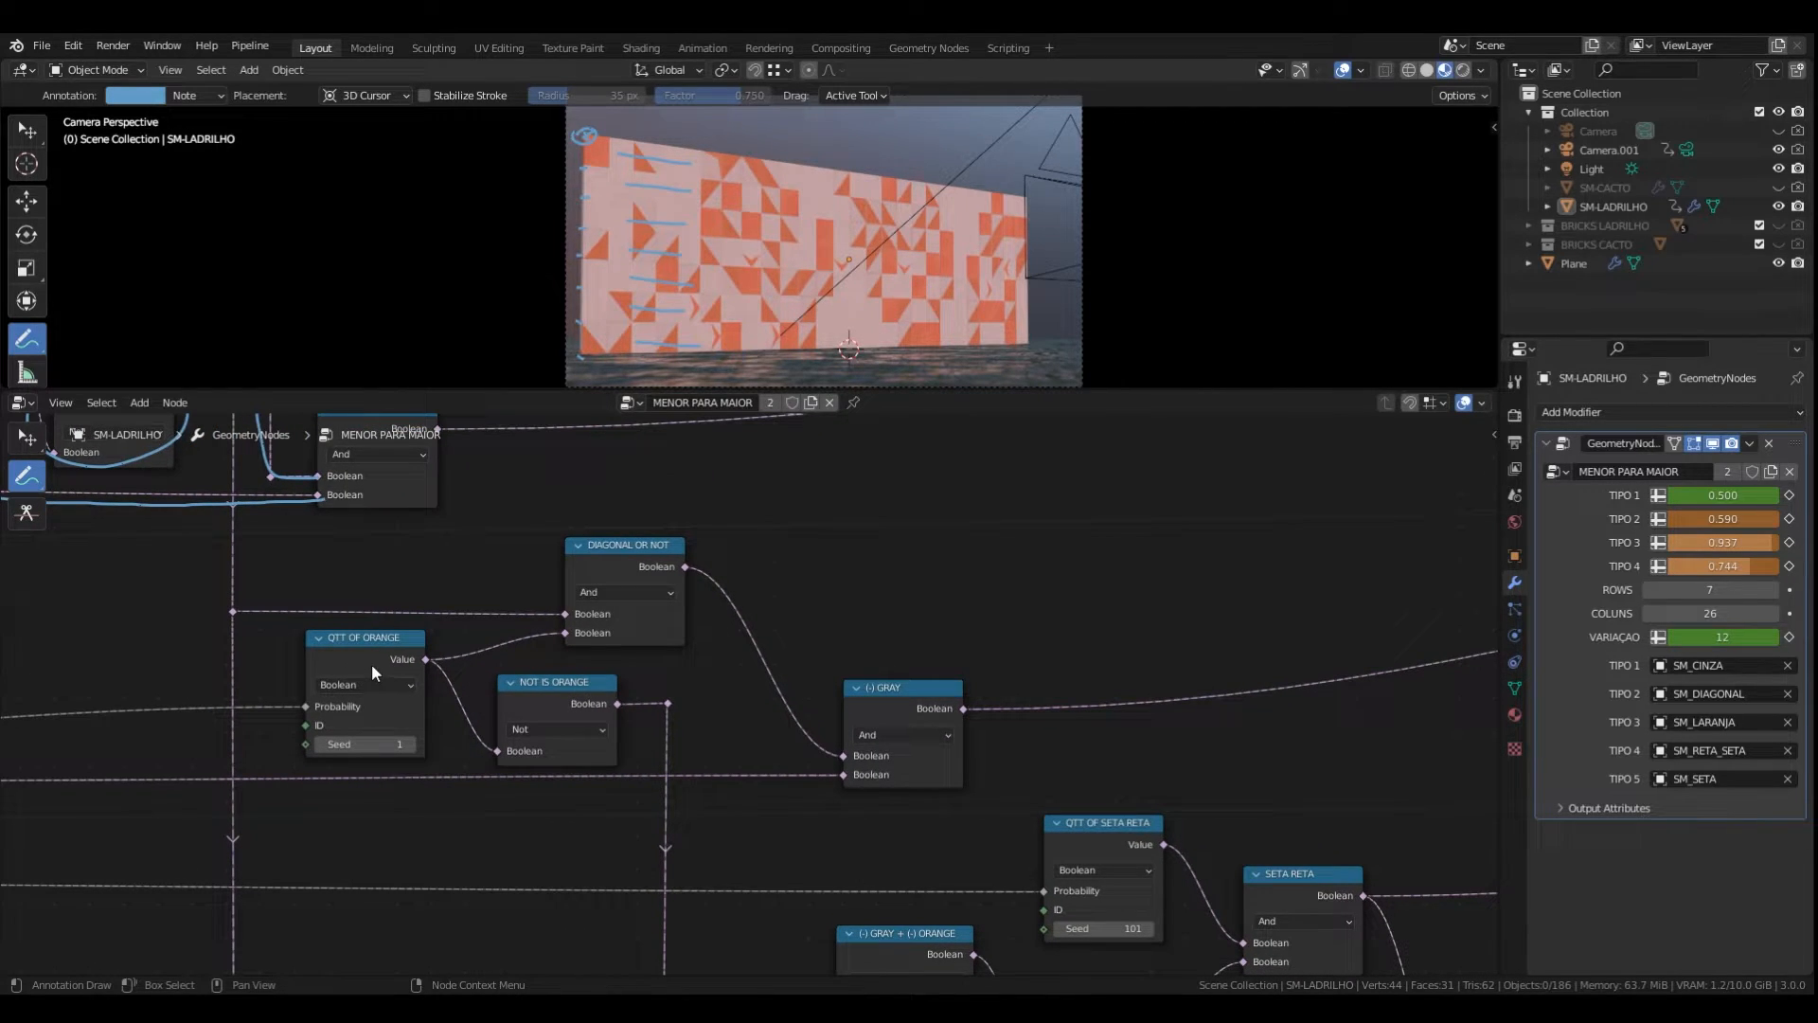
scroll(724, 729, "down", 1)
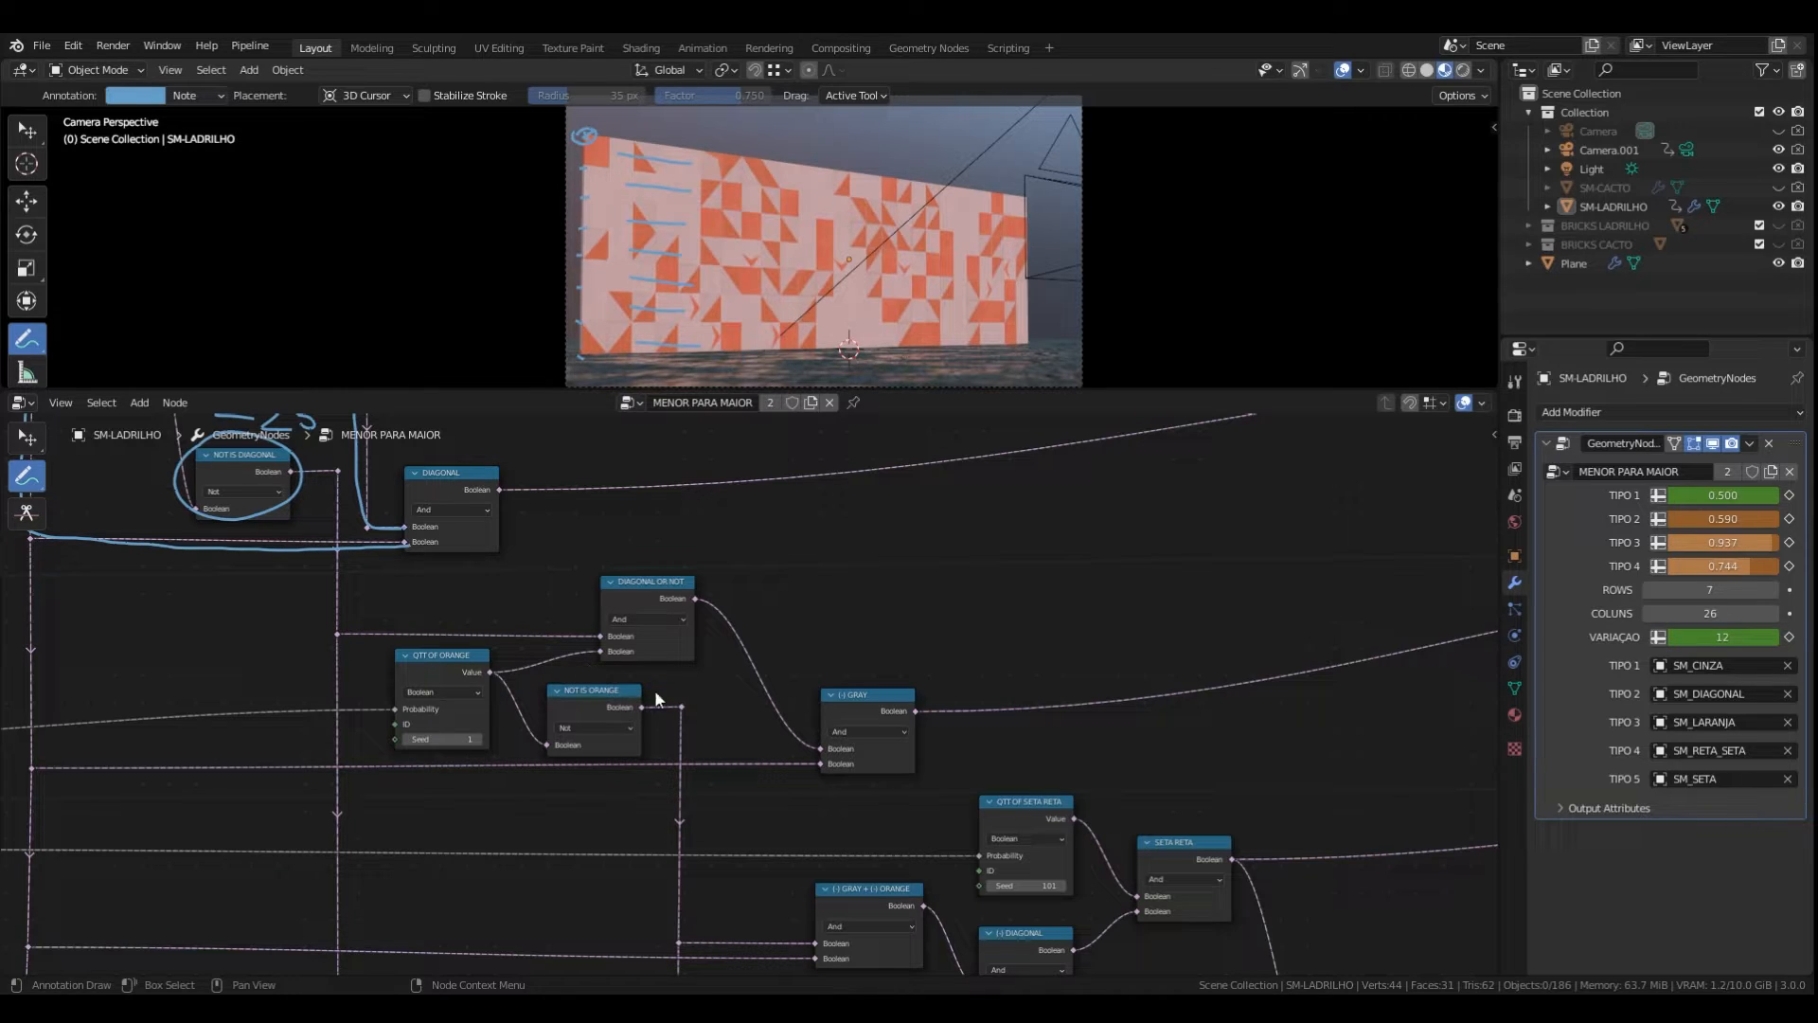
scroll(390, 648, "up", 1)
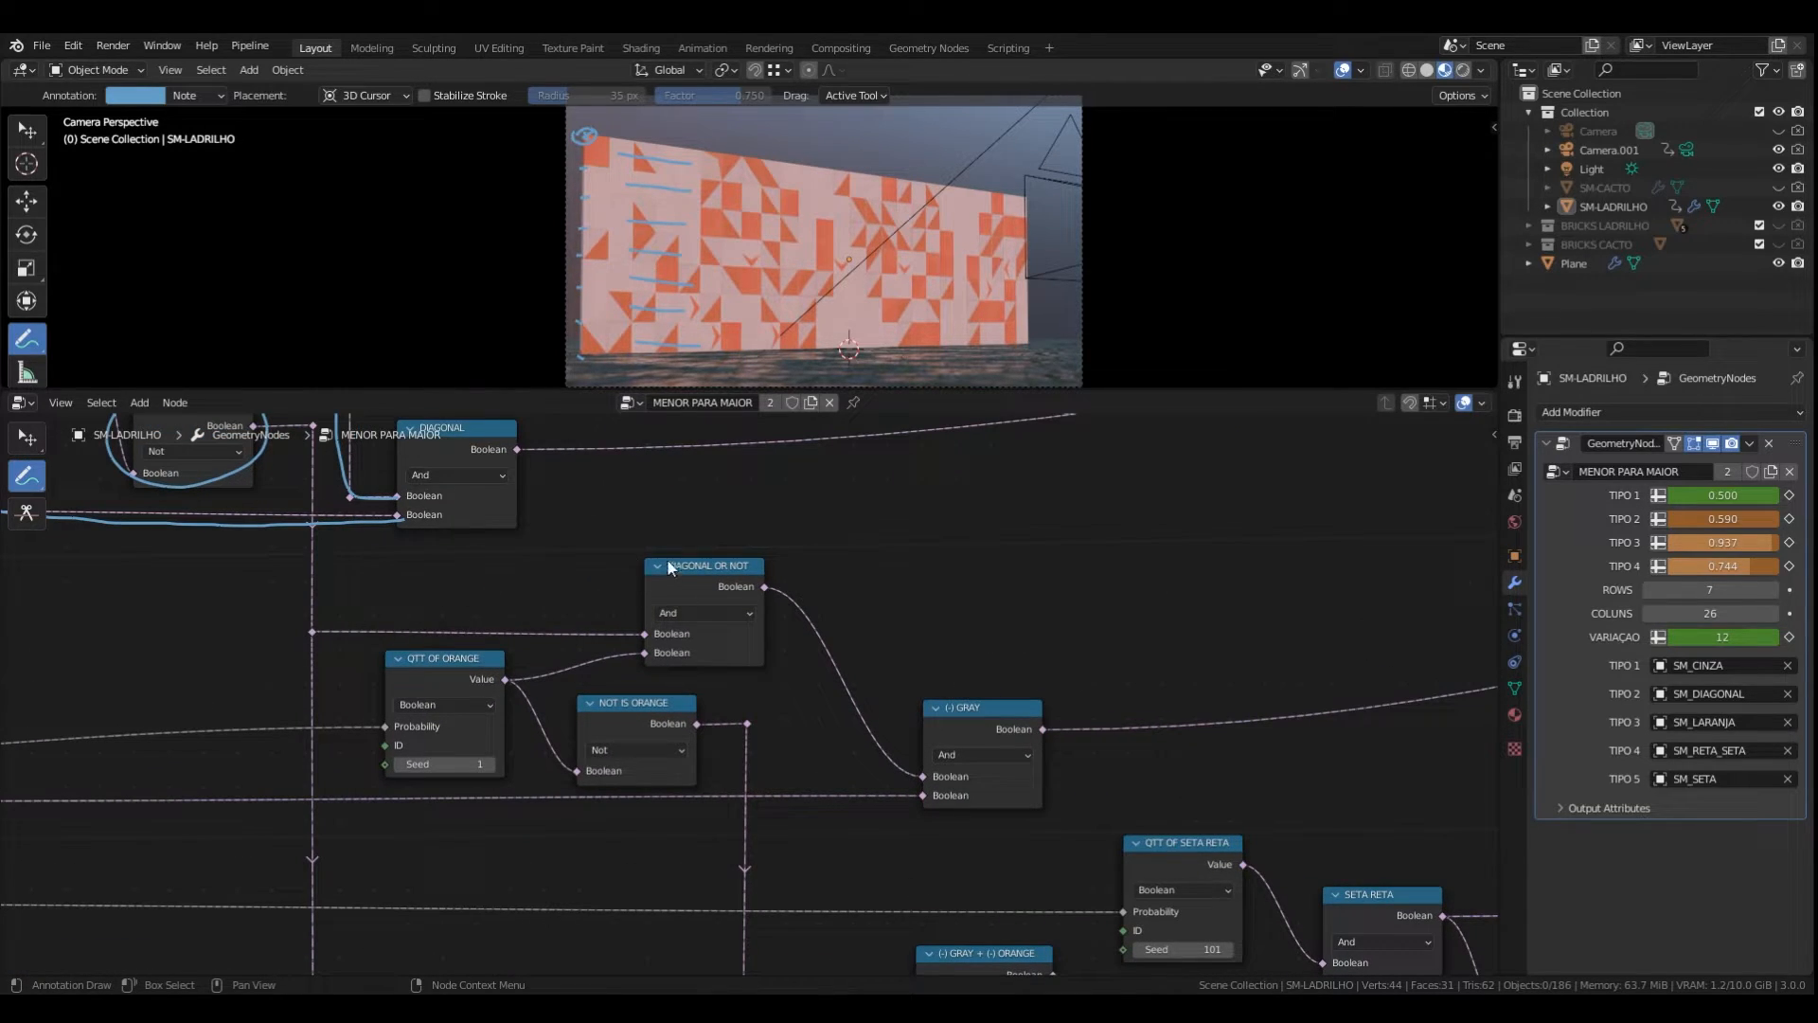
- Circle the DIAGONAL OR NOT node and the (-) GRAY node with freehand annotations
mouse_move(725, 523)
left_mouse_down()
mouse_move(800, 621)
mouse_move(696, 555)
left_mouse_up()
mouse_move(946, 666)
left_mouse_down()
mouse_move(911, 680)
mouse_move(1053, 758)
mouse_move(1014, 657)
left_mouse_up()
scroll(947, 709, "up", 3)
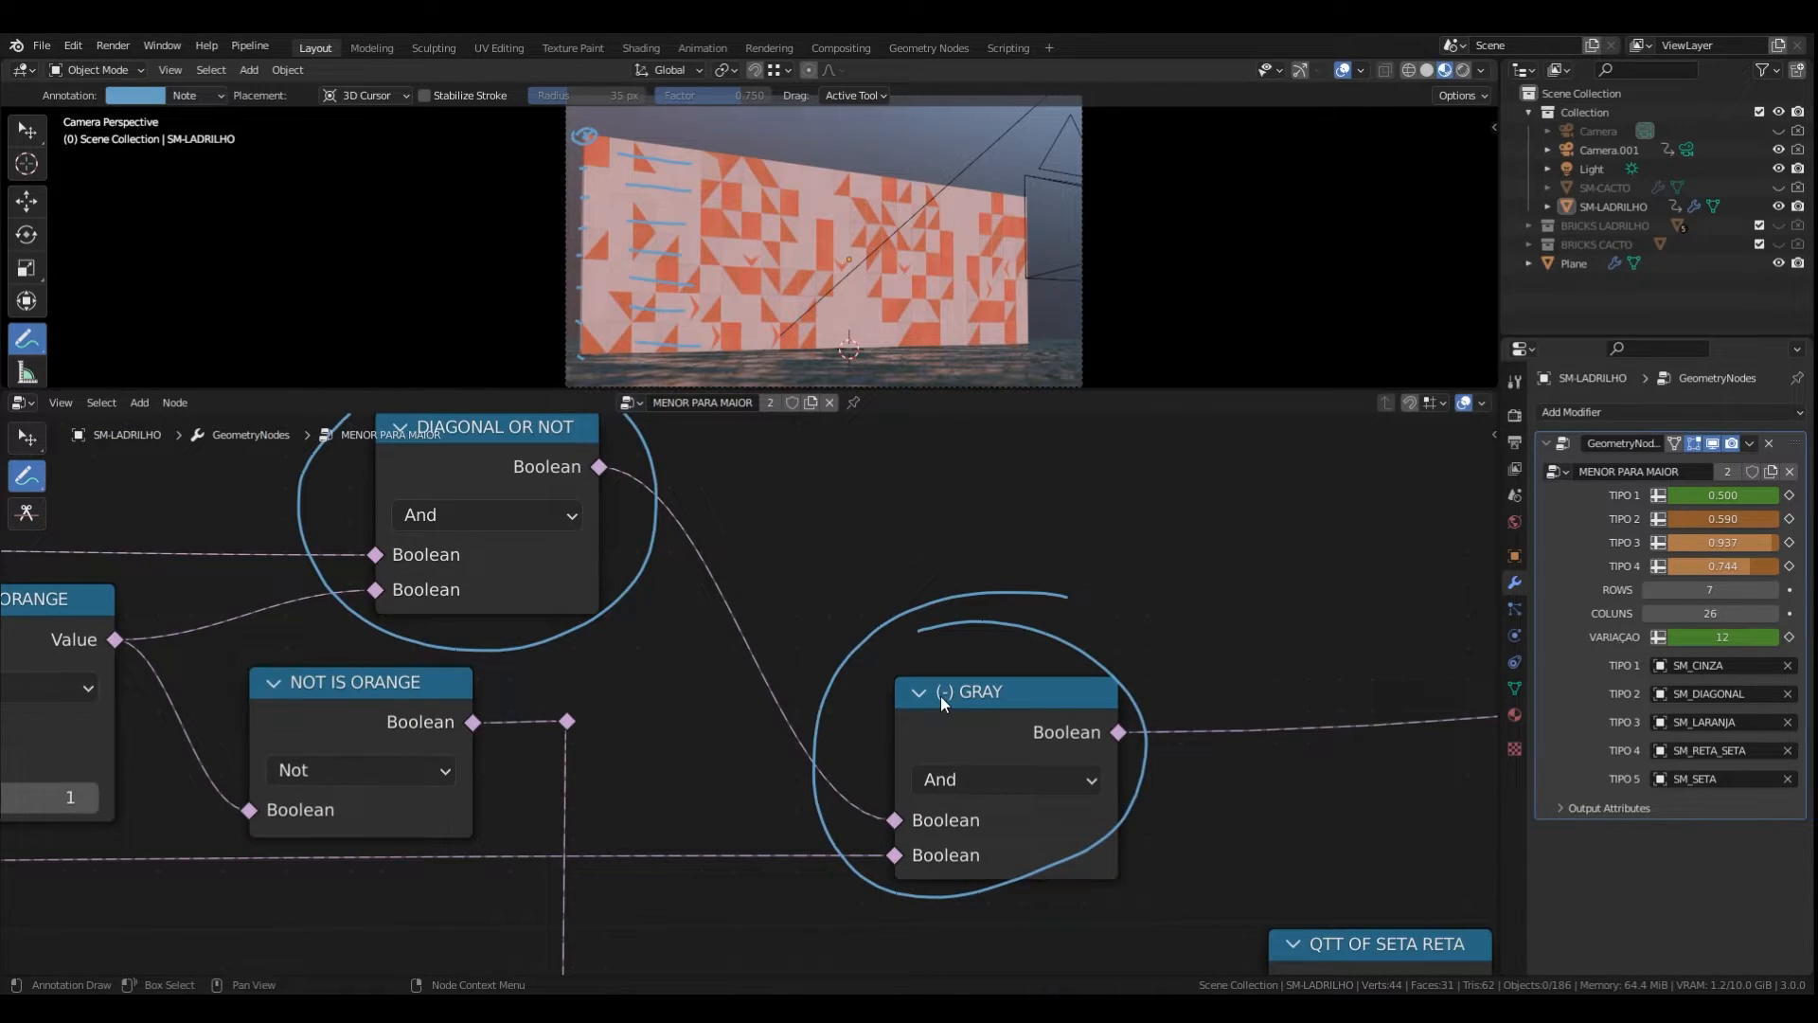
scroll(1002, 691, "down", 3)
scroll(246, 554, "down", 1)
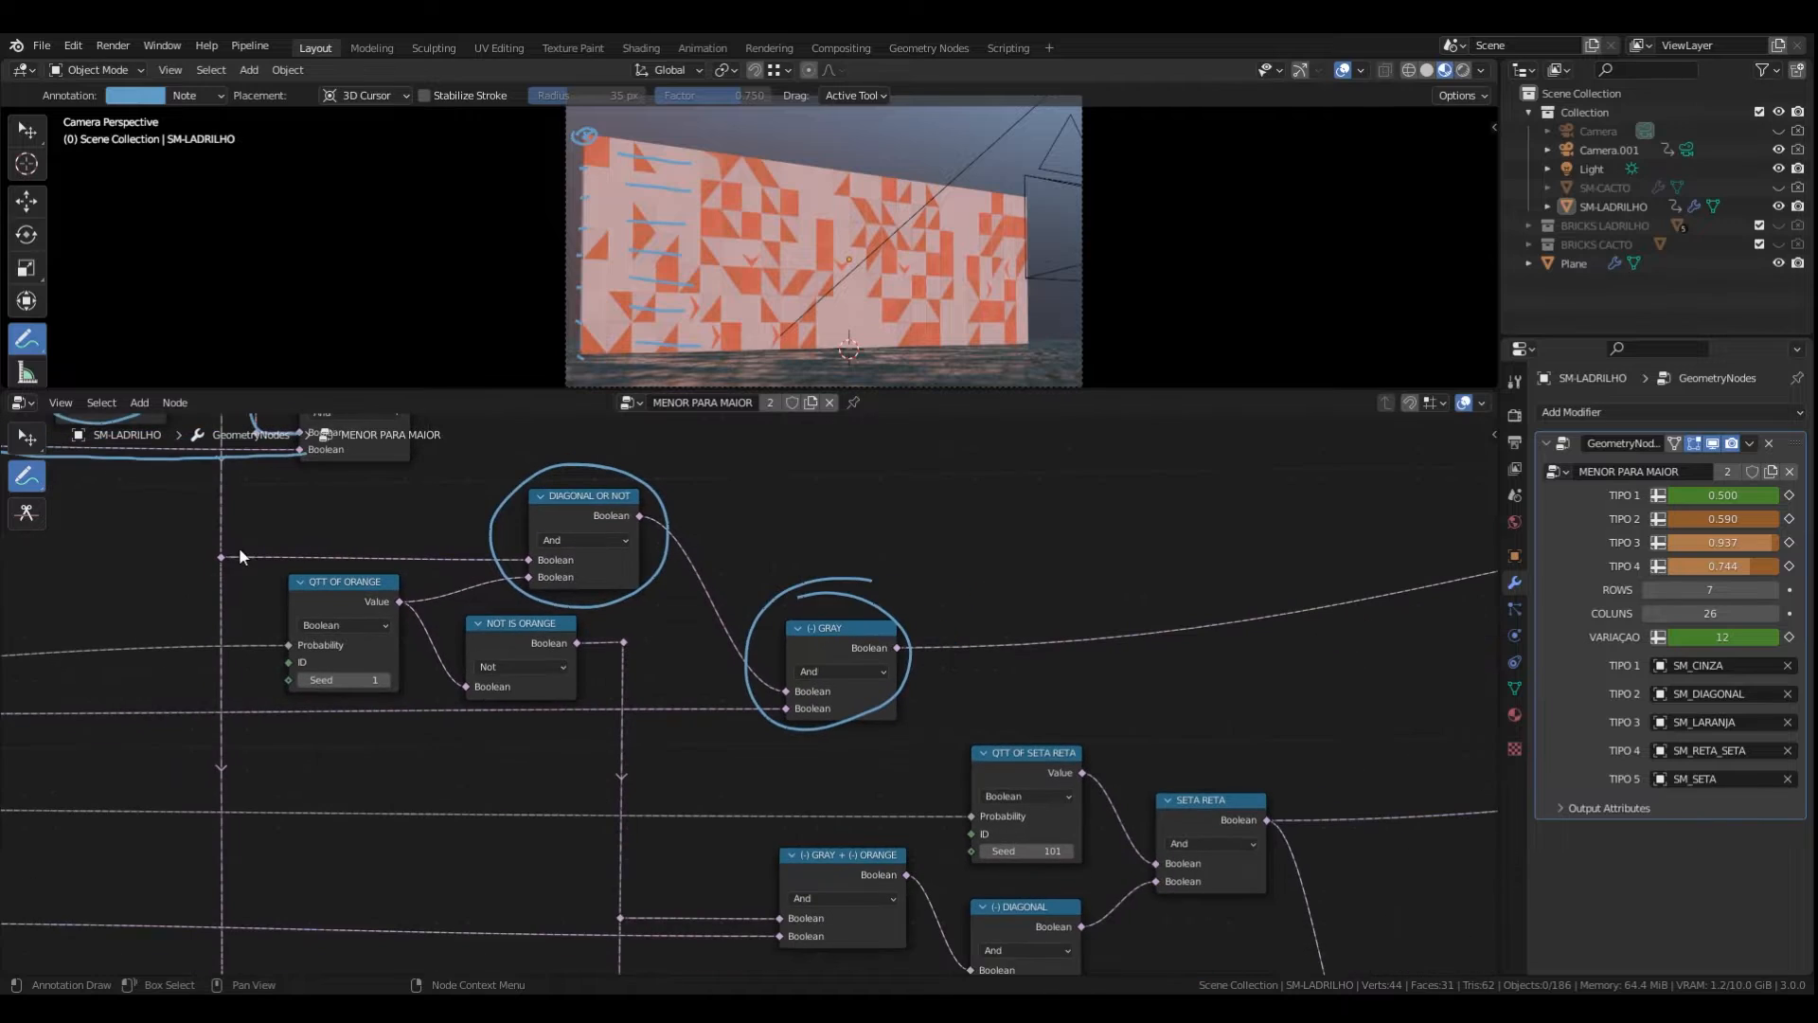
- Annotate the path along the link into DIAGONAL OR NOT and on to (-) GRAY, circling both nodes again
left_click_drag(212, 553, 522, 533)
mouse_move(618, 491)
left_mouse_down()
mouse_move(513, 554)
mouse_move(667, 544)
mouse_move(535, 469)
left_mouse_up()
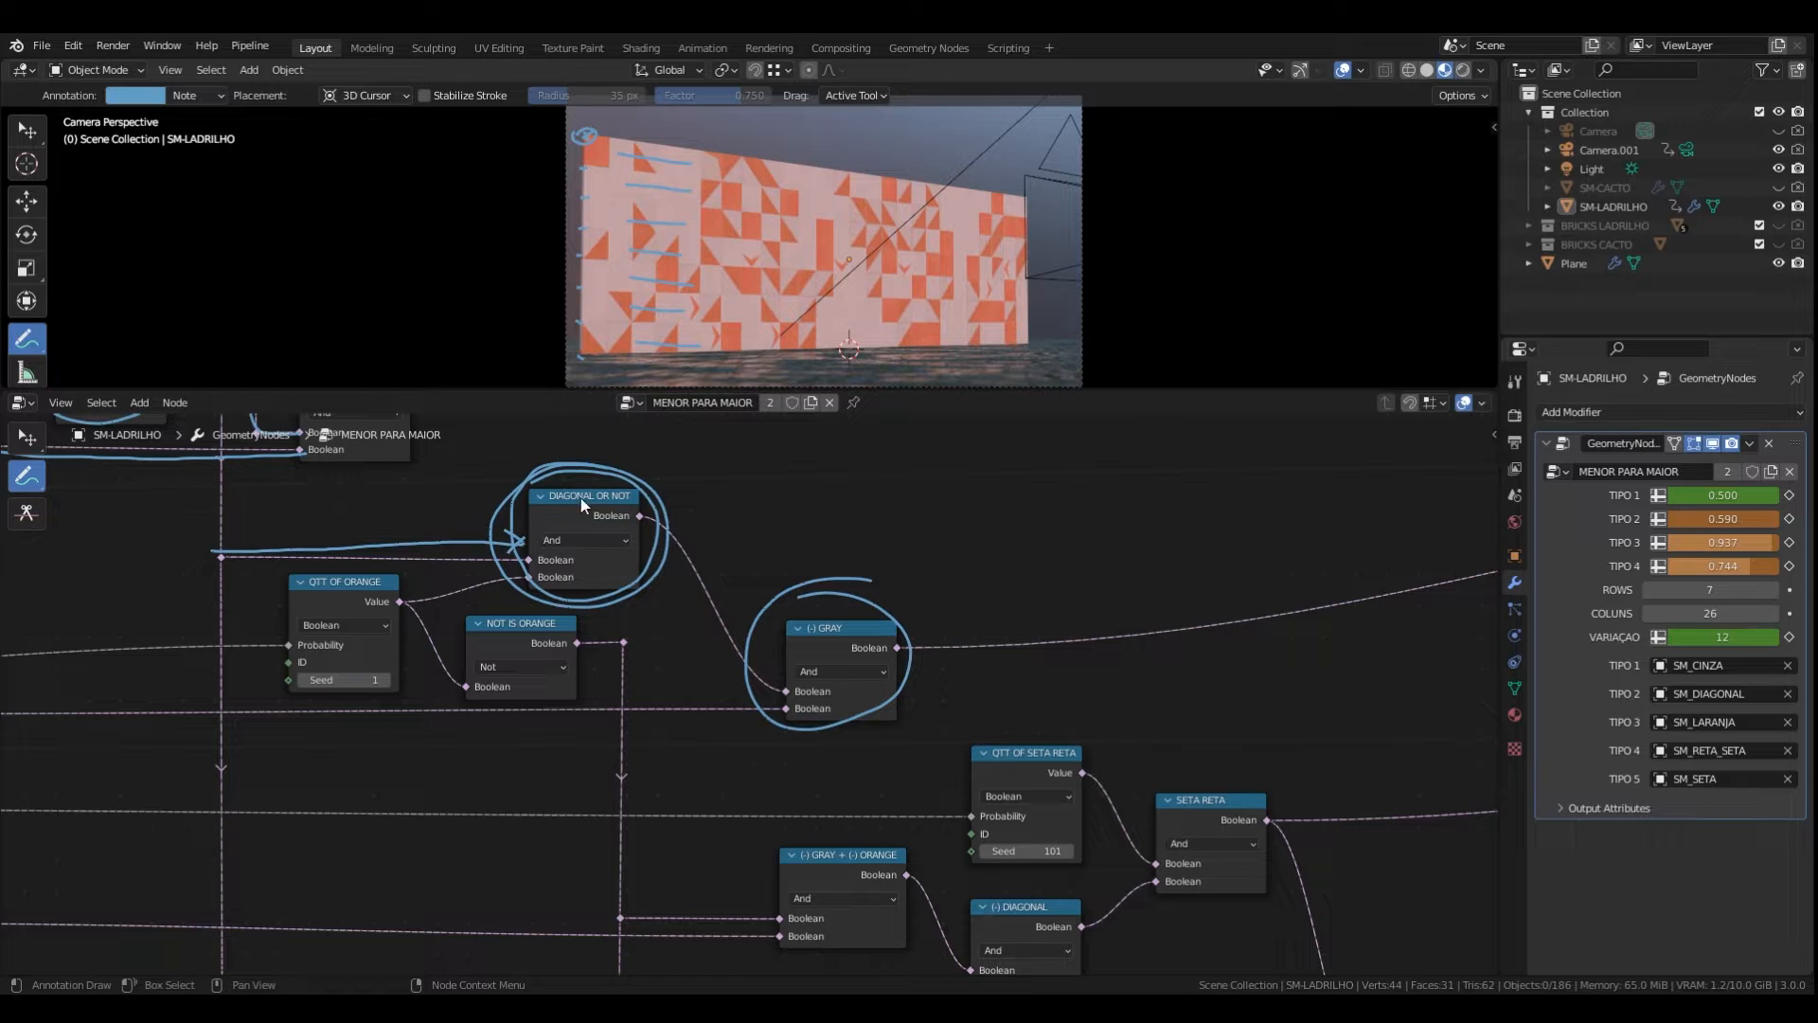
mouse_move(867, 599)
left_mouse_down()
mouse_move(909, 648)
mouse_move(876, 697)
left_mouse_up()
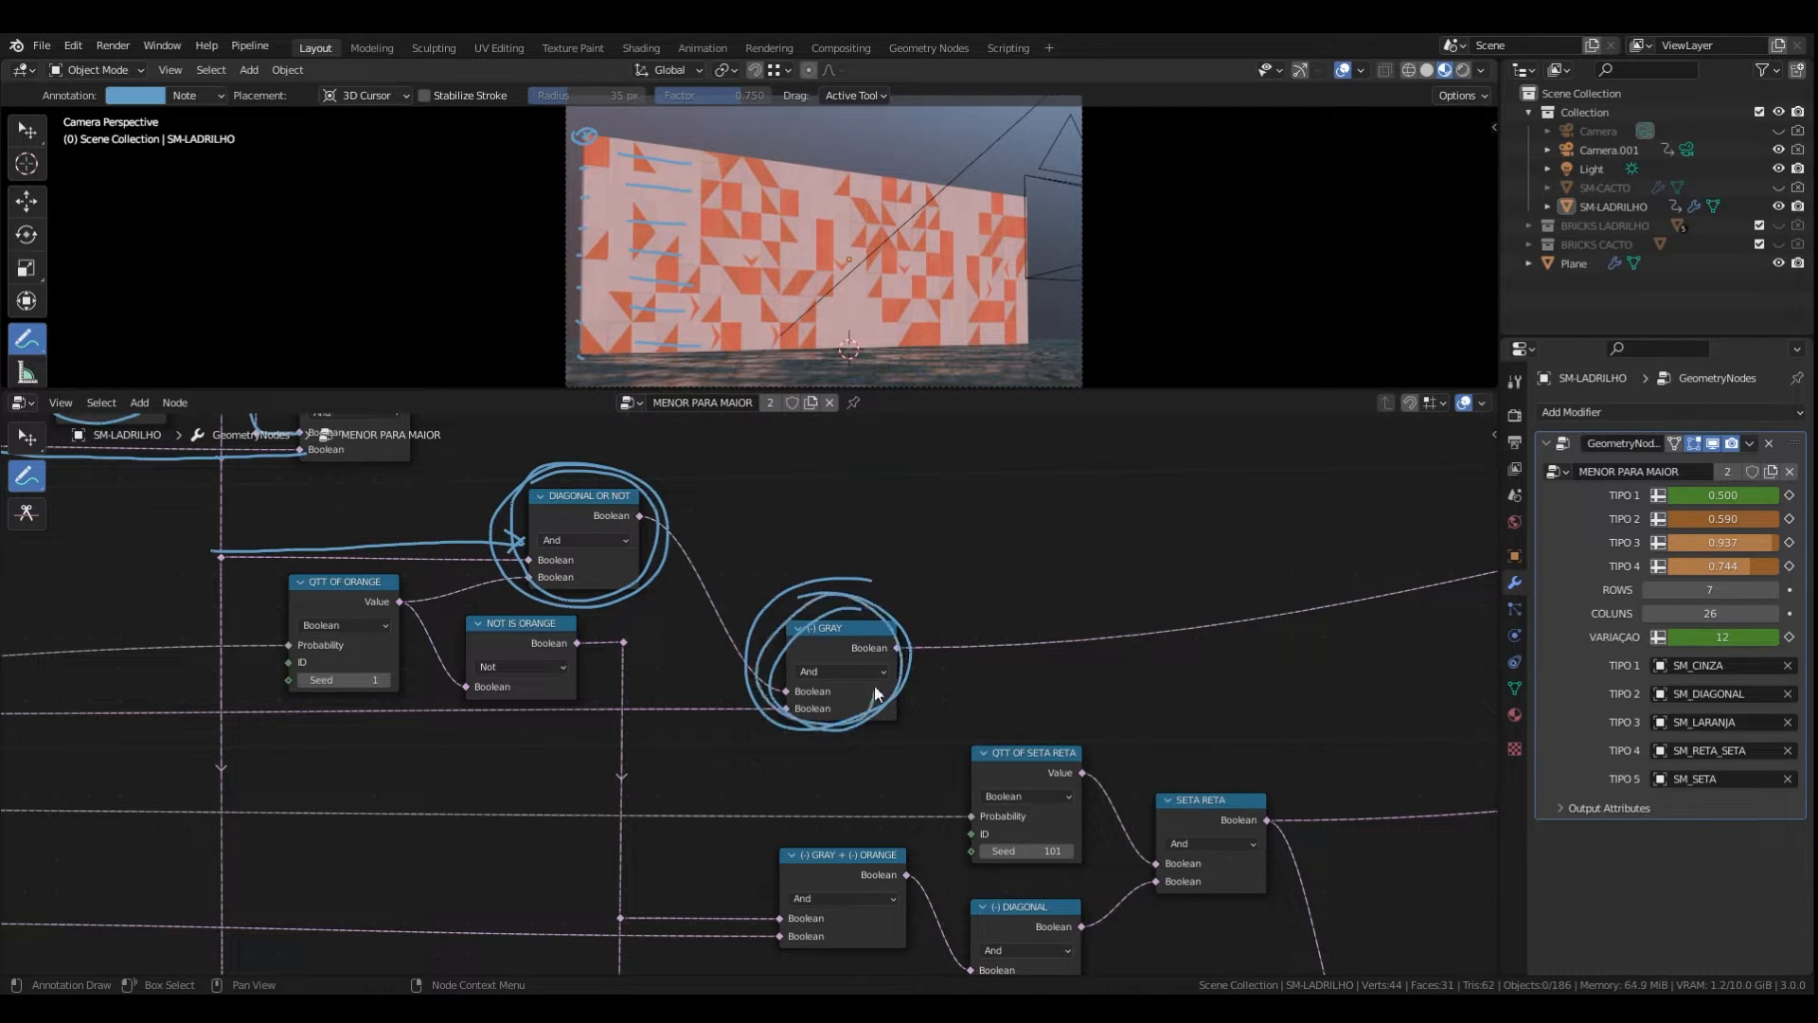
left_click_drag(666, 508, 786, 696)
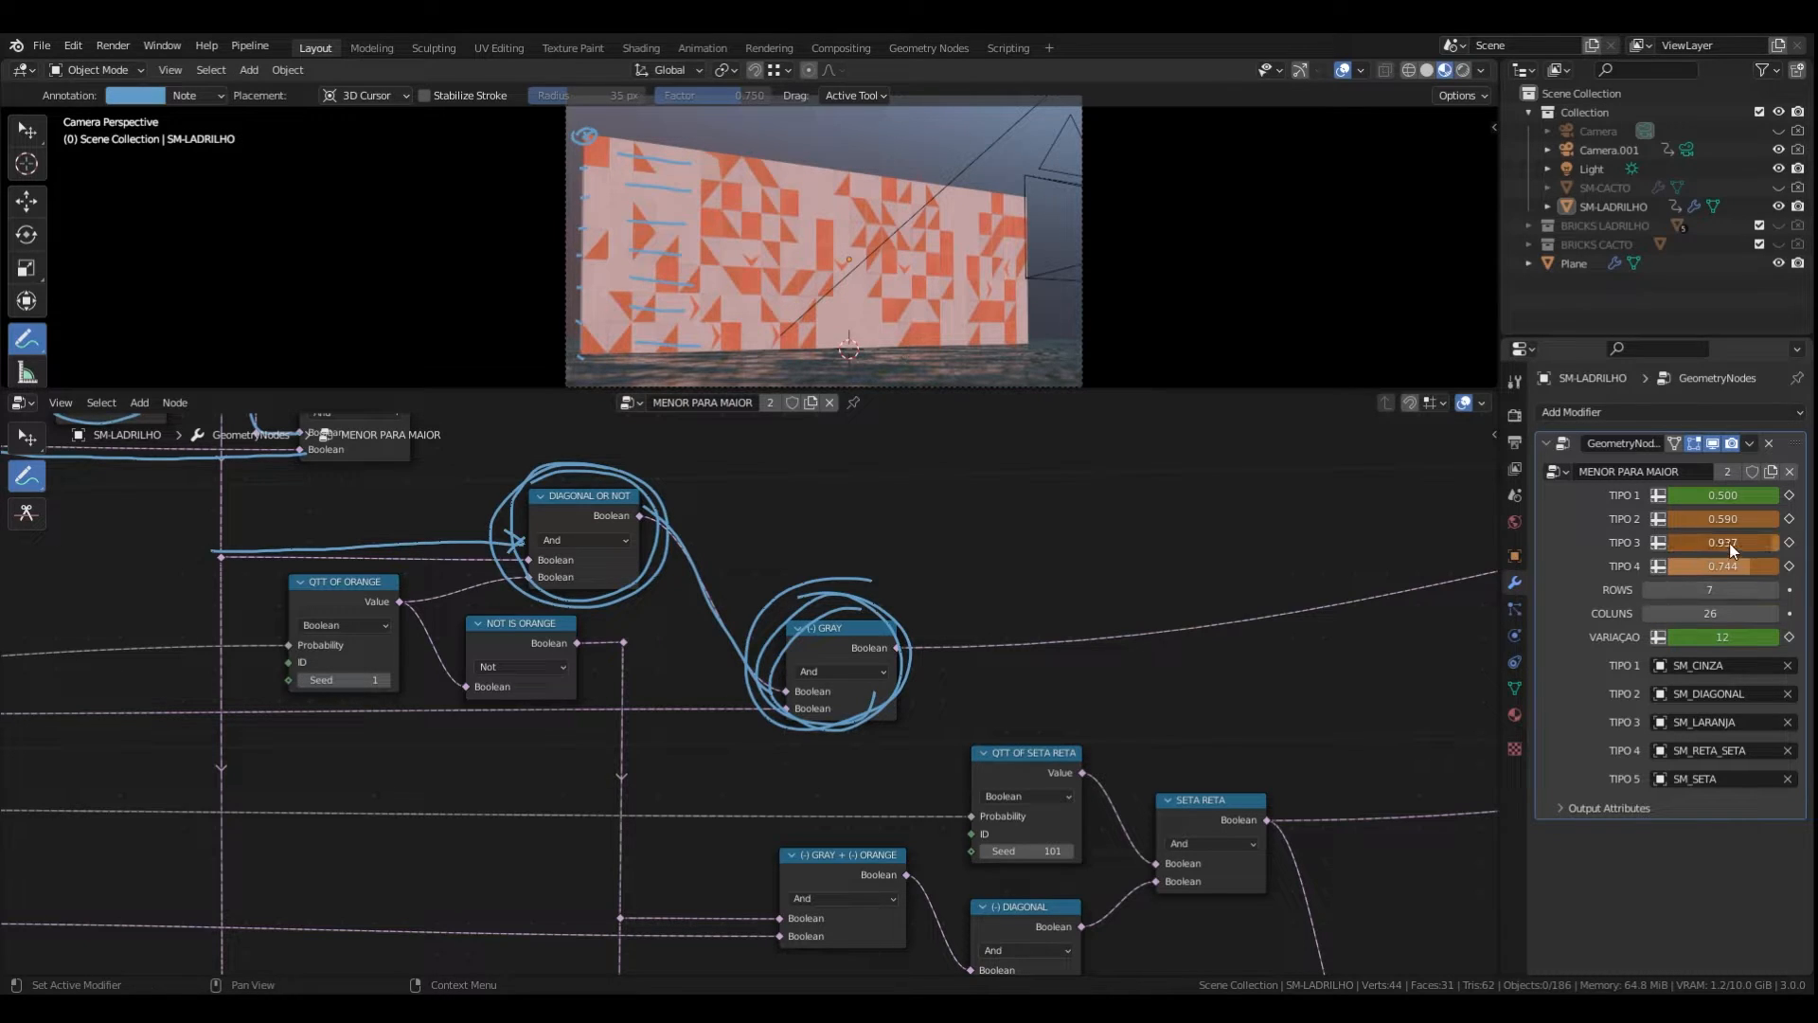
- Set the modifier's TIPO 3 value to 0.702 and examine the NOT IS ORANGE node
mouse_move(1732, 552)
left_mouse_down()
mouse_move(1682, 543)
mouse_move(1705, 543)
left_mouse_up()
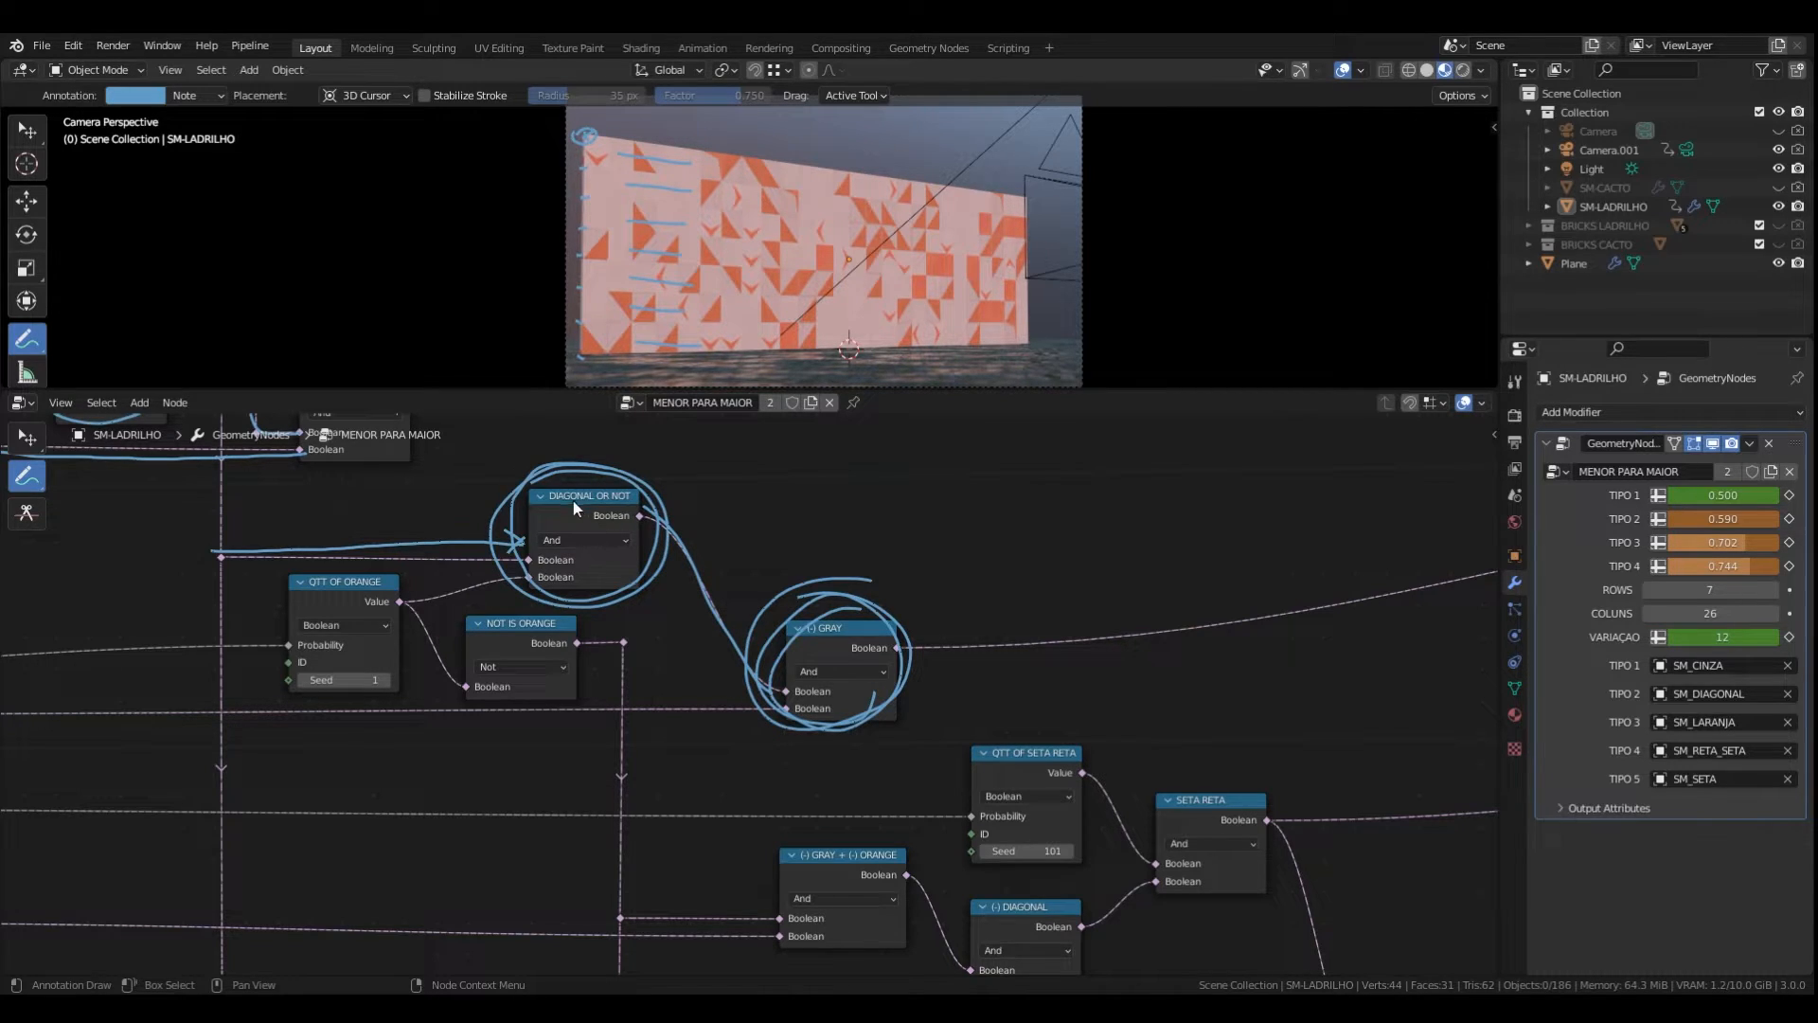
middle_click_drag(549, 696, 529, 575)
scroll(528, 576, "down", 1)
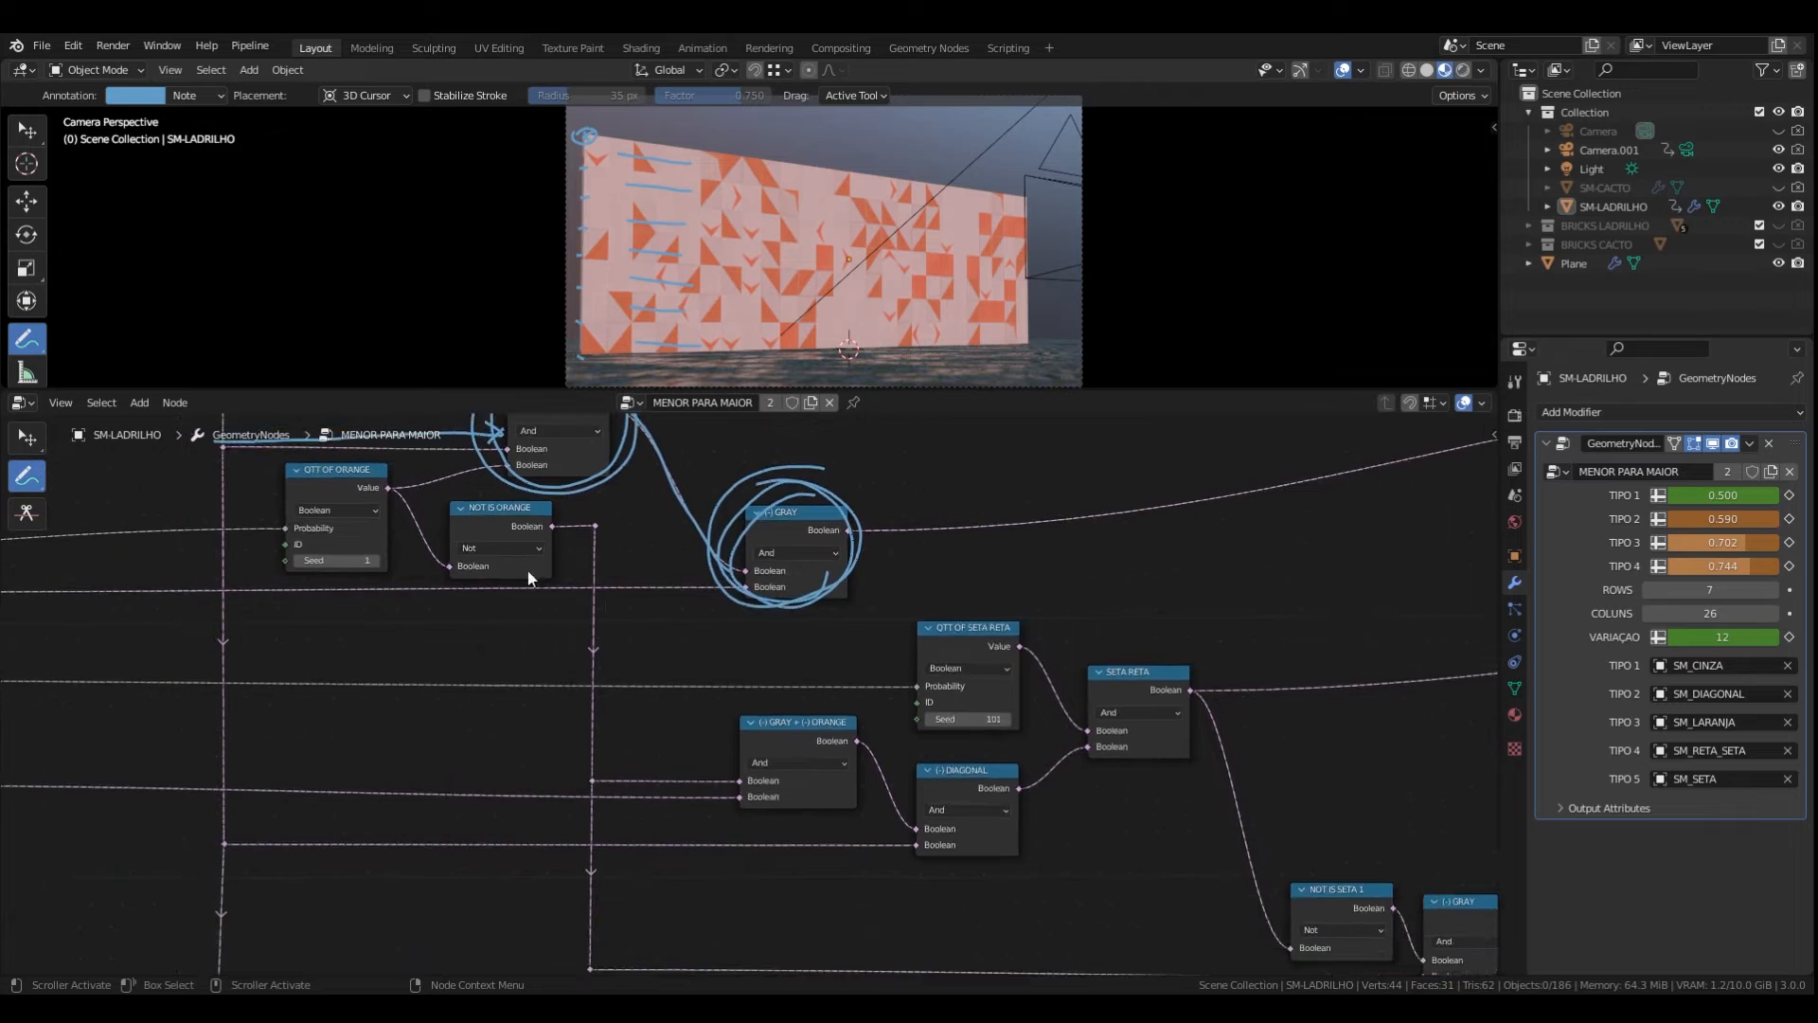
scroll(356, 503, "up", 2)
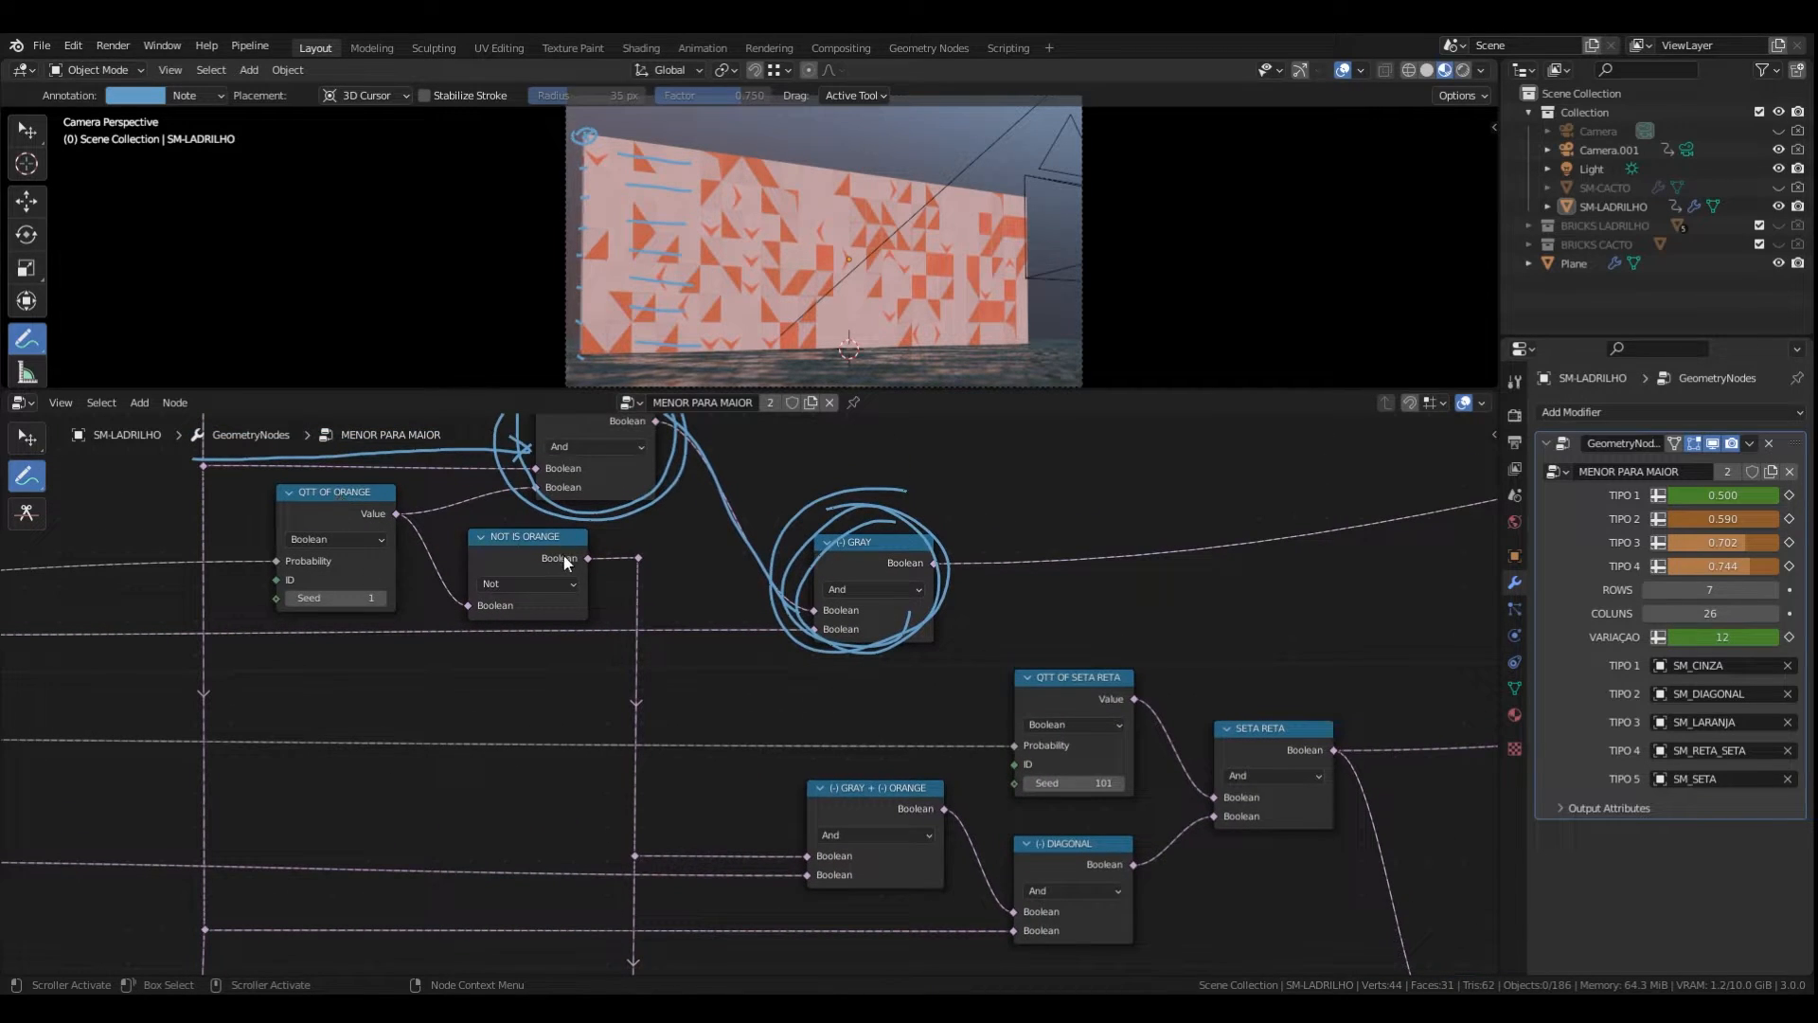
scroll(597, 596, "down", 2)
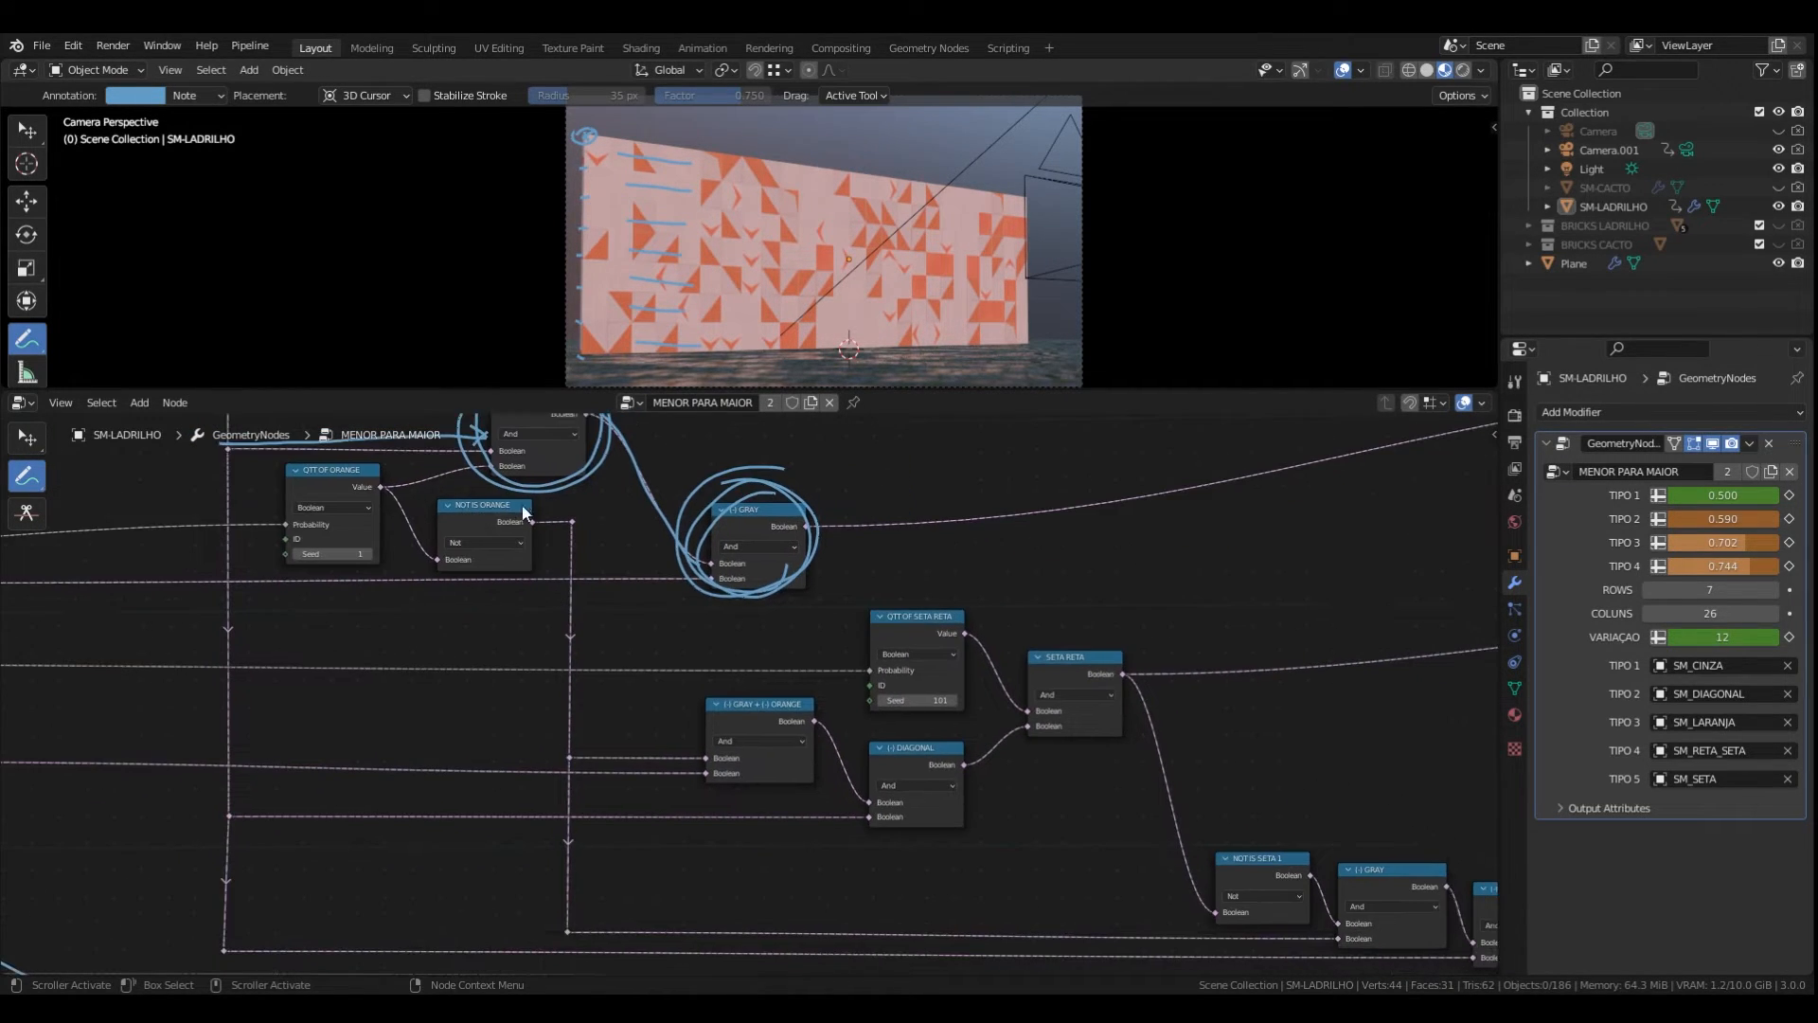
scroll(451, 504, "up", 2)
- Add annotation marks at the MASCARA CINZA node and around the NOT IS DIAGONAL node
scroll(485, 499, "down", 4)
middle_click_drag(586, 561, 666, 735)
scroll(665, 735, "down", 2)
middle_click_drag(457, 545, 655, 723)
scroll(479, 690, "up", 5)
mouse_move(496, 652)
middle_mouse_down()
mouse_move(580, 760)
mouse_move(703, 860)
middle_mouse_up()
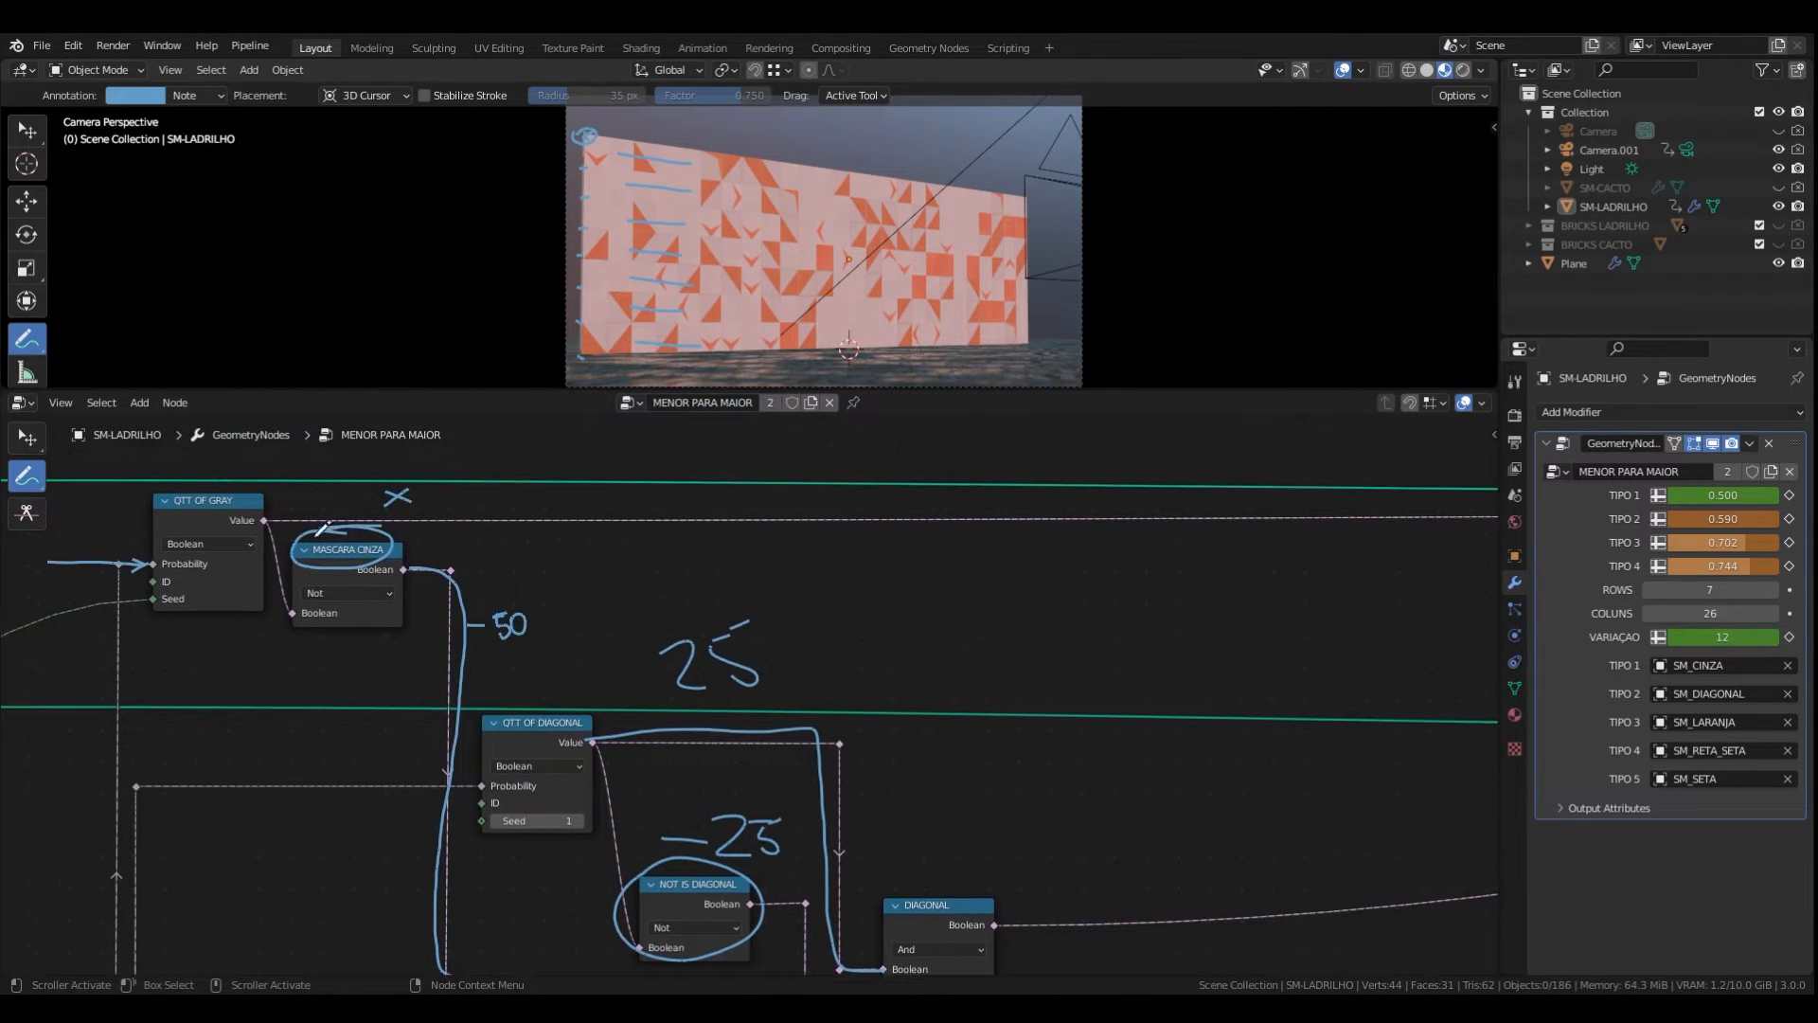
left_click_drag(329, 528, 320, 532)
middle_click_drag(667, 817, 548, 604)
scroll(560, 675, "up", 3)
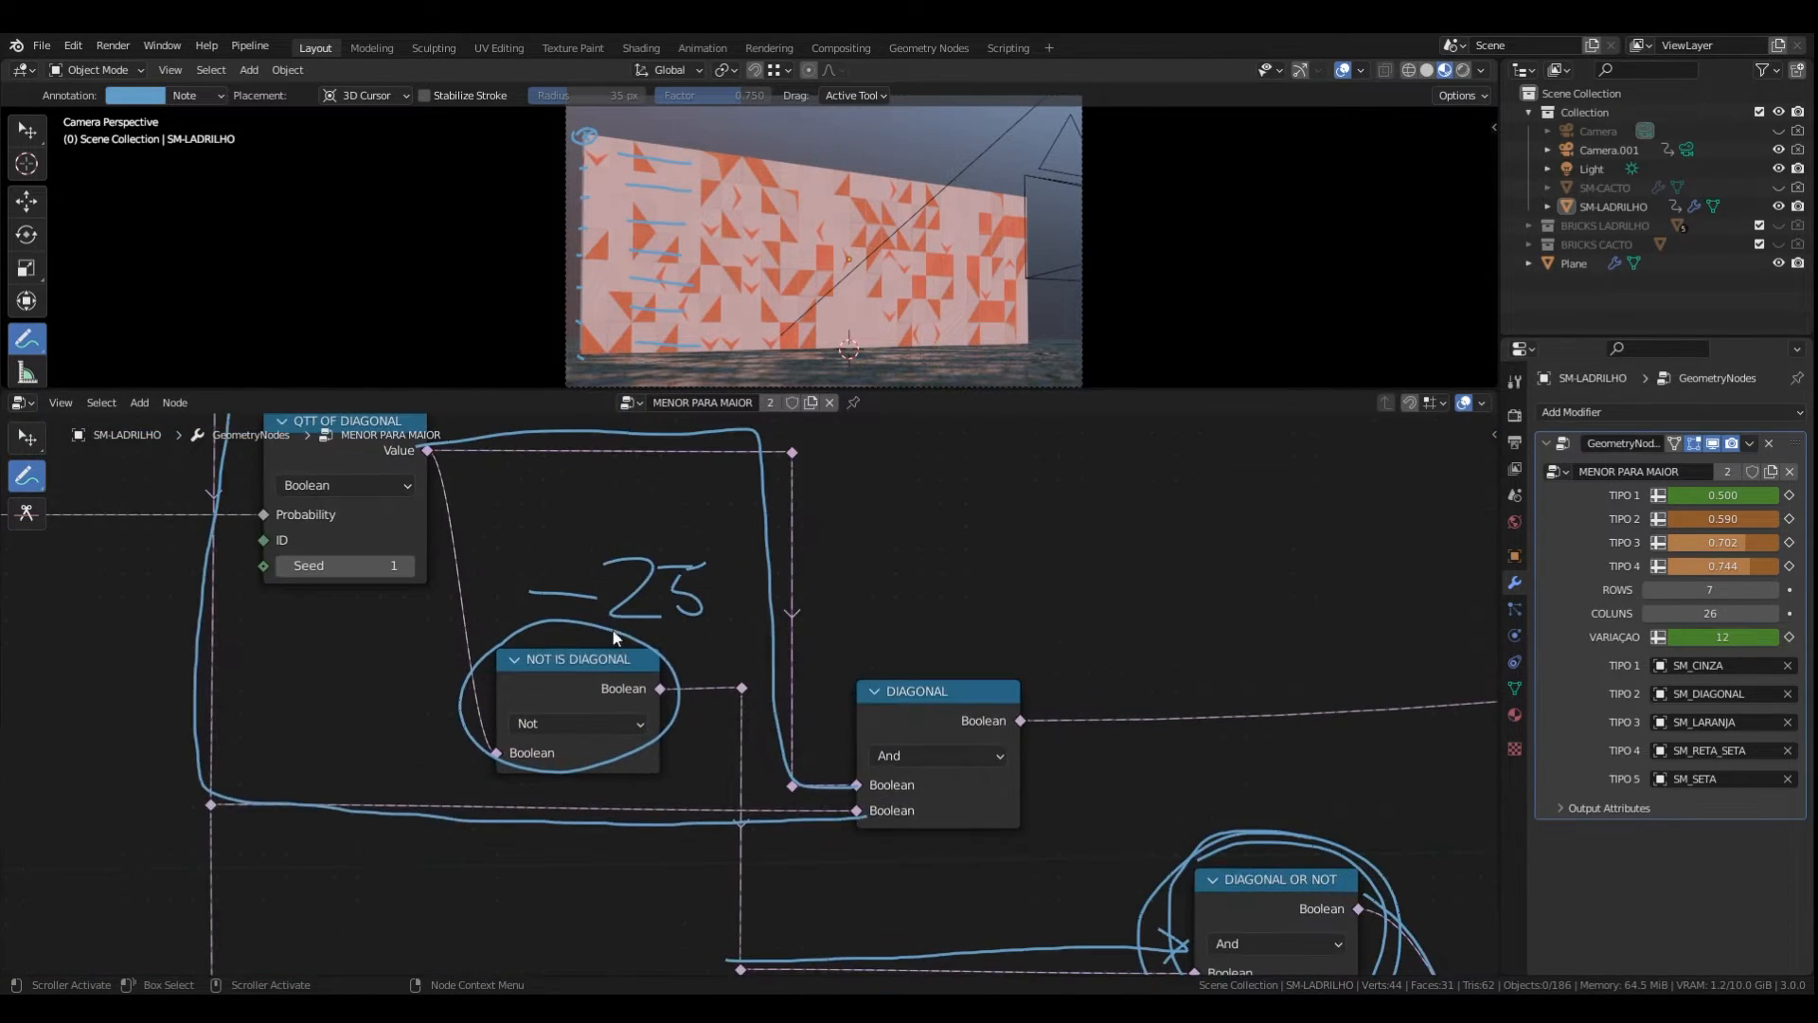
mouse_move(502, 644)
left_mouse_down()
mouse_move(682, 691)
mouse_move(512, 805)
left_mouse_up()
- Circle the NOT IS ORANGE node with a freehand annotation
scroll(663, 753, "down", 3)
middle_click_drag(662, 753, 447, 458)
scroll(798, 663, "up", 2)
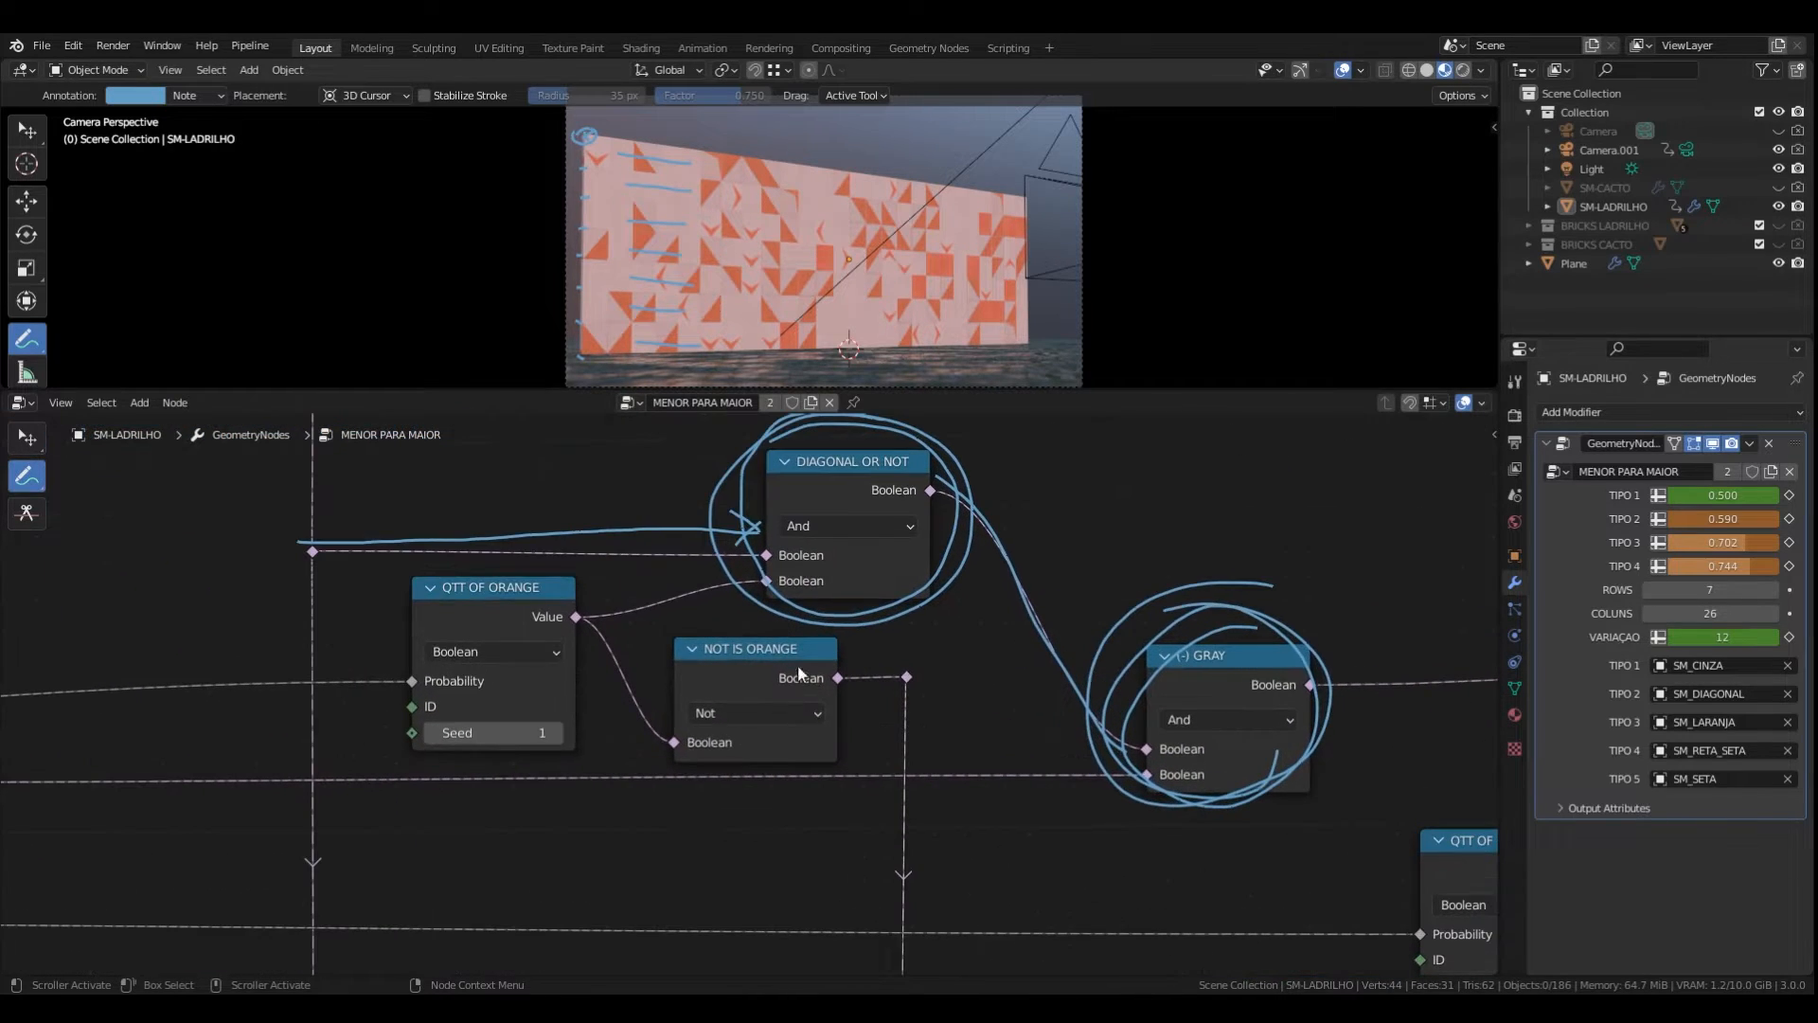
mouse_move(696, 633)
left_mouse_down()
mouse_move(663, 662)
mouse_move(793, 622)
mouse_move(731, 625)
left_mouse_up()
- Trace annotation strokes down the three vertical links that carry the gray, diagonal and orange Not masks
scroll(795, 772, "down", 3)
mouse_move(792, 780)
middle_mouse_down()
mouse_move(642, 647)
mouse_move(713, 661)
middle_mouse_up()
scroll(678, 625, "down", 4)
scroll(426, 650, "up", 2)
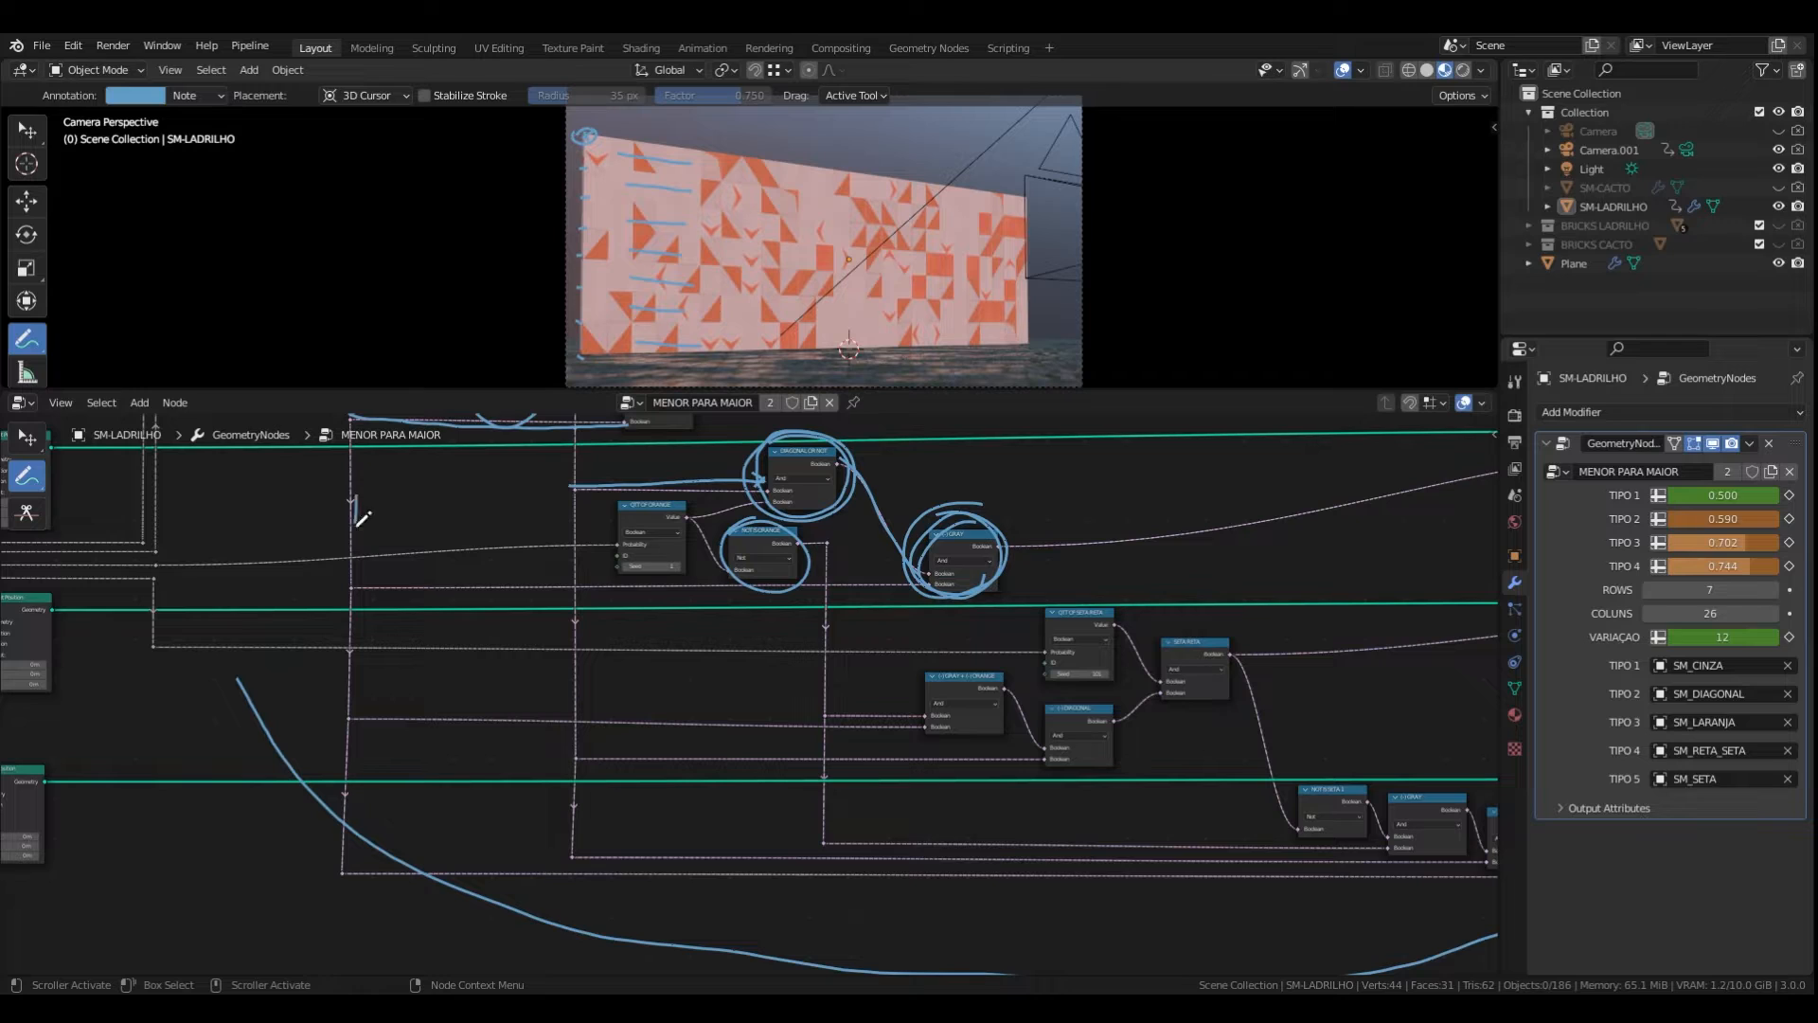
left_click_drag(362, 518, 365, 682)
left_click_drag(573, 519, 559, 697)
left_click_drag(829, 599, 819, 722)
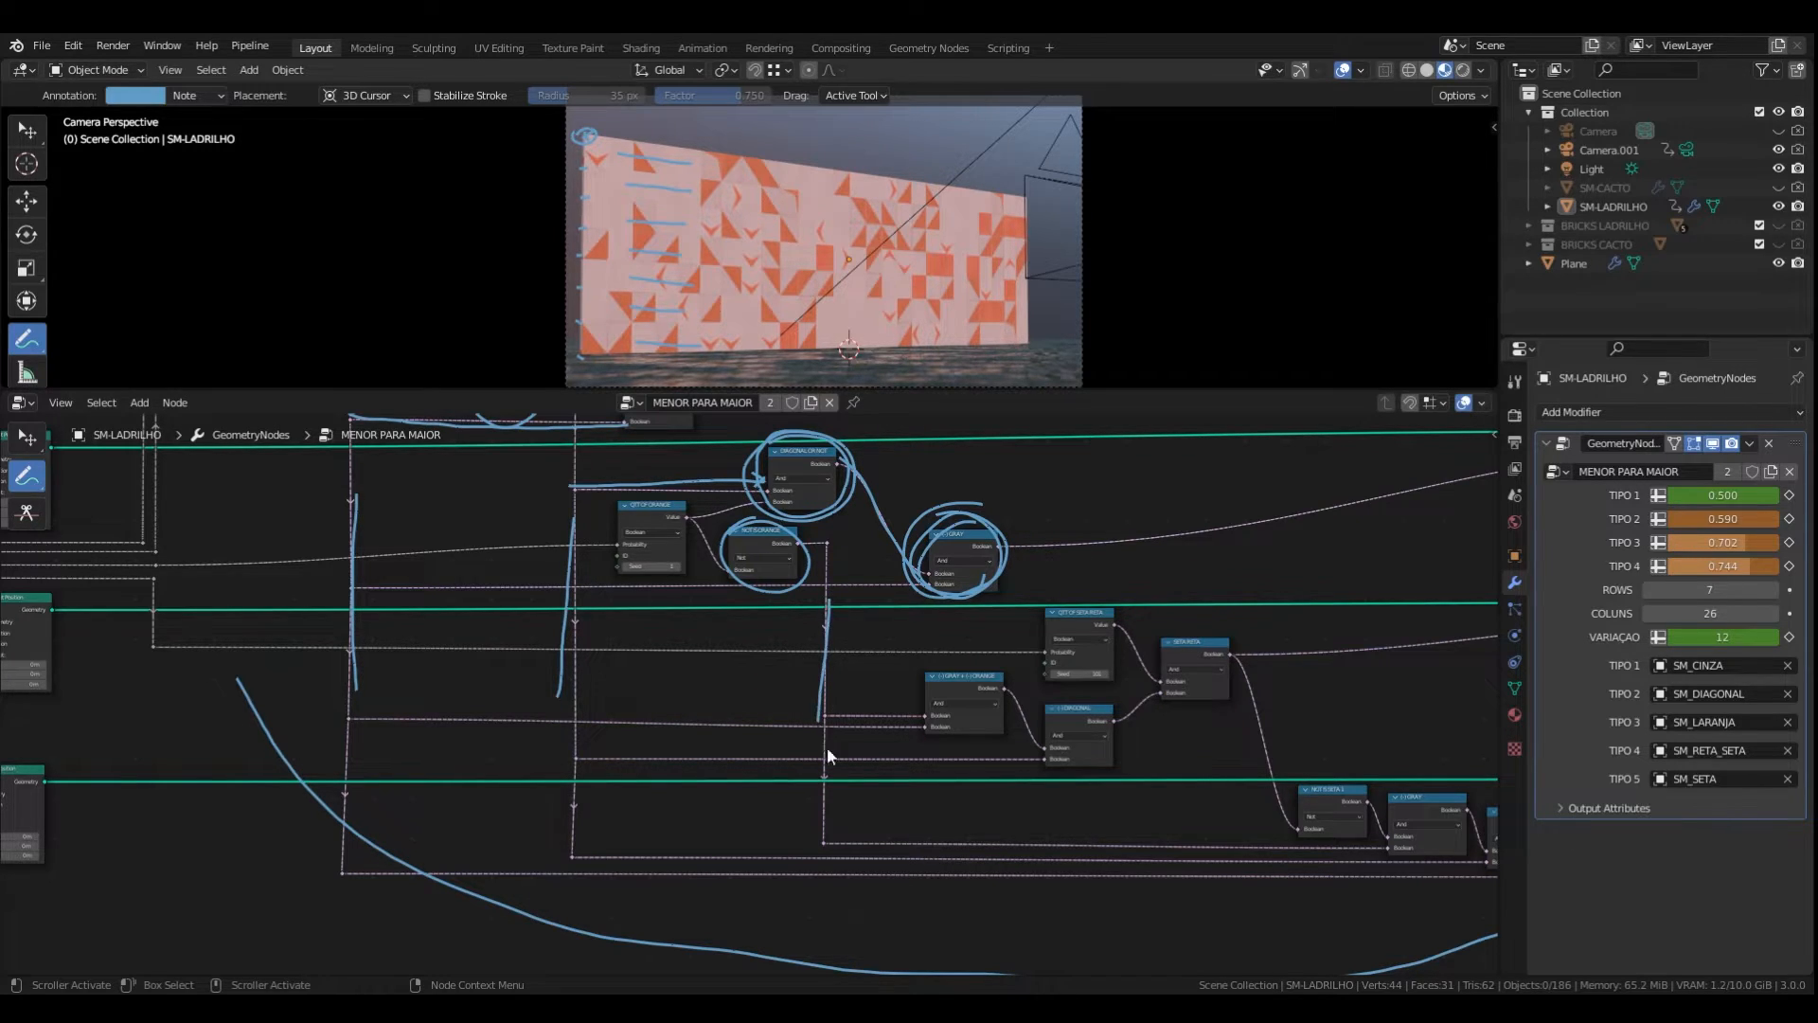
- Circle the title of the (-) GRAY + (-) ORANGE node that feeds (-) DIAGONAL
middle_click_drag(826, 747, 695, 748)
scroll(695, 749, "down", 2)
scroll(694, 699, "up", 3)
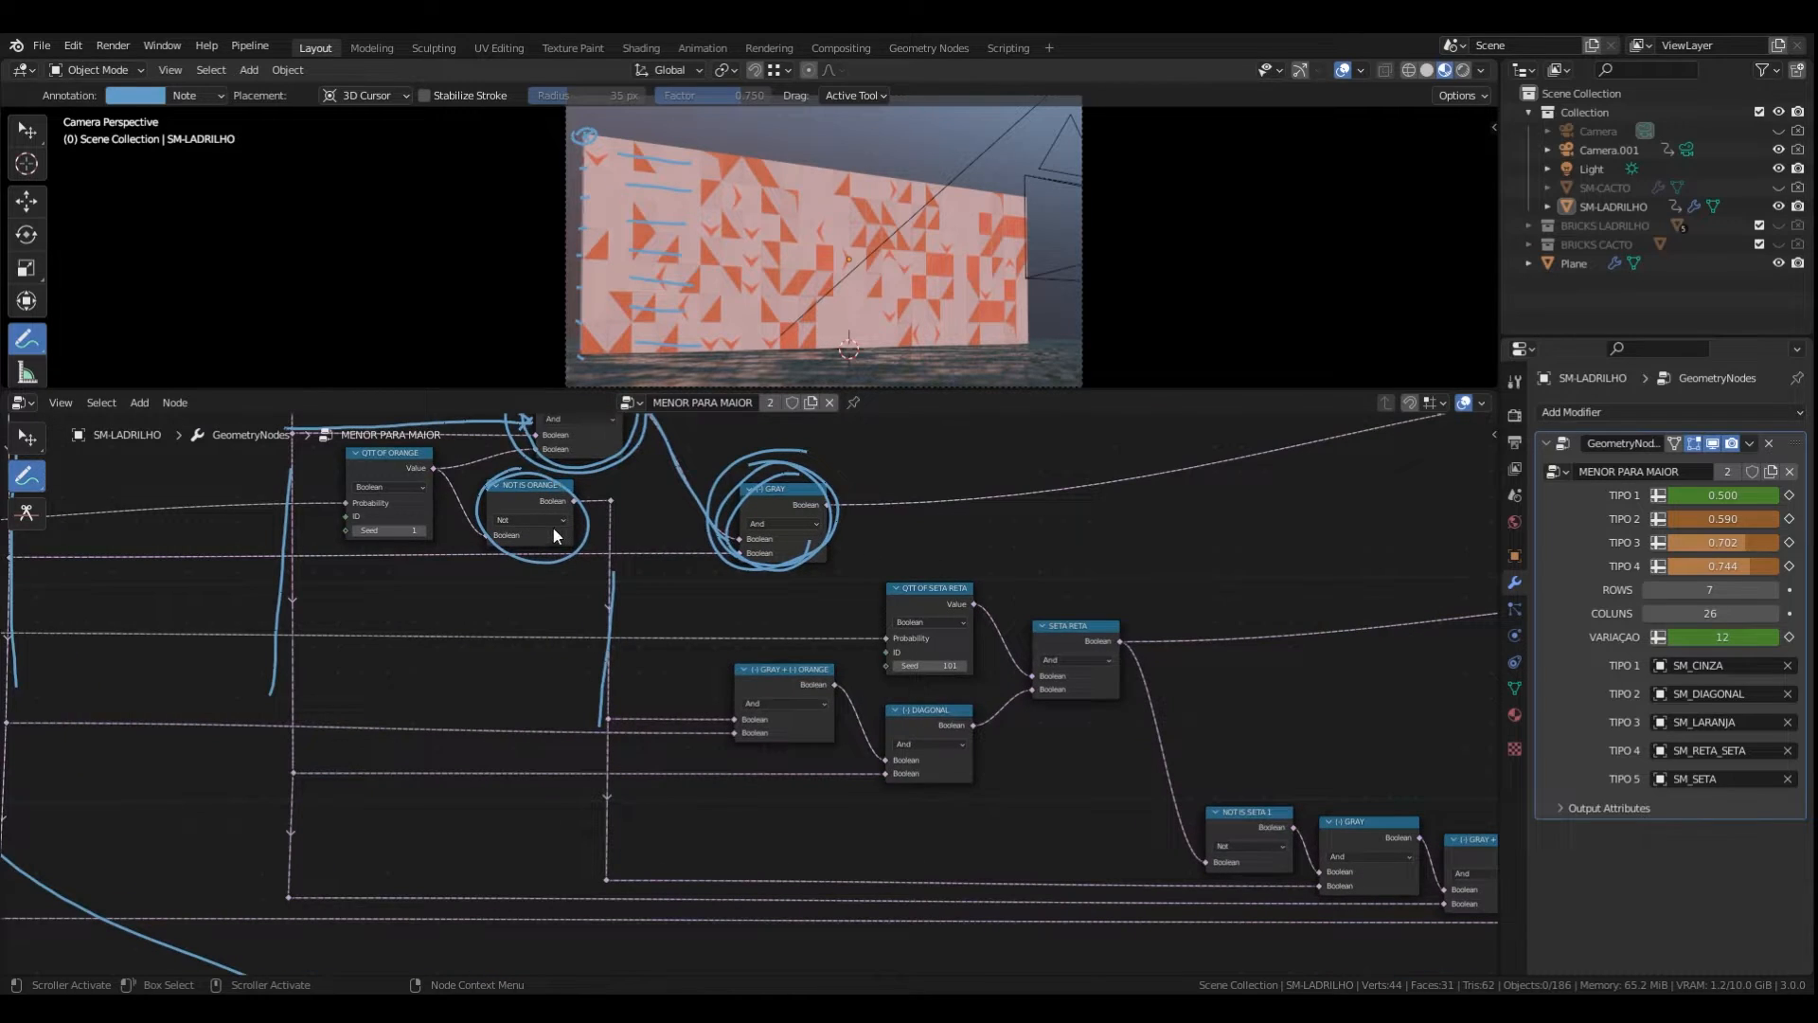
scroll(714, 668, "up", 3)
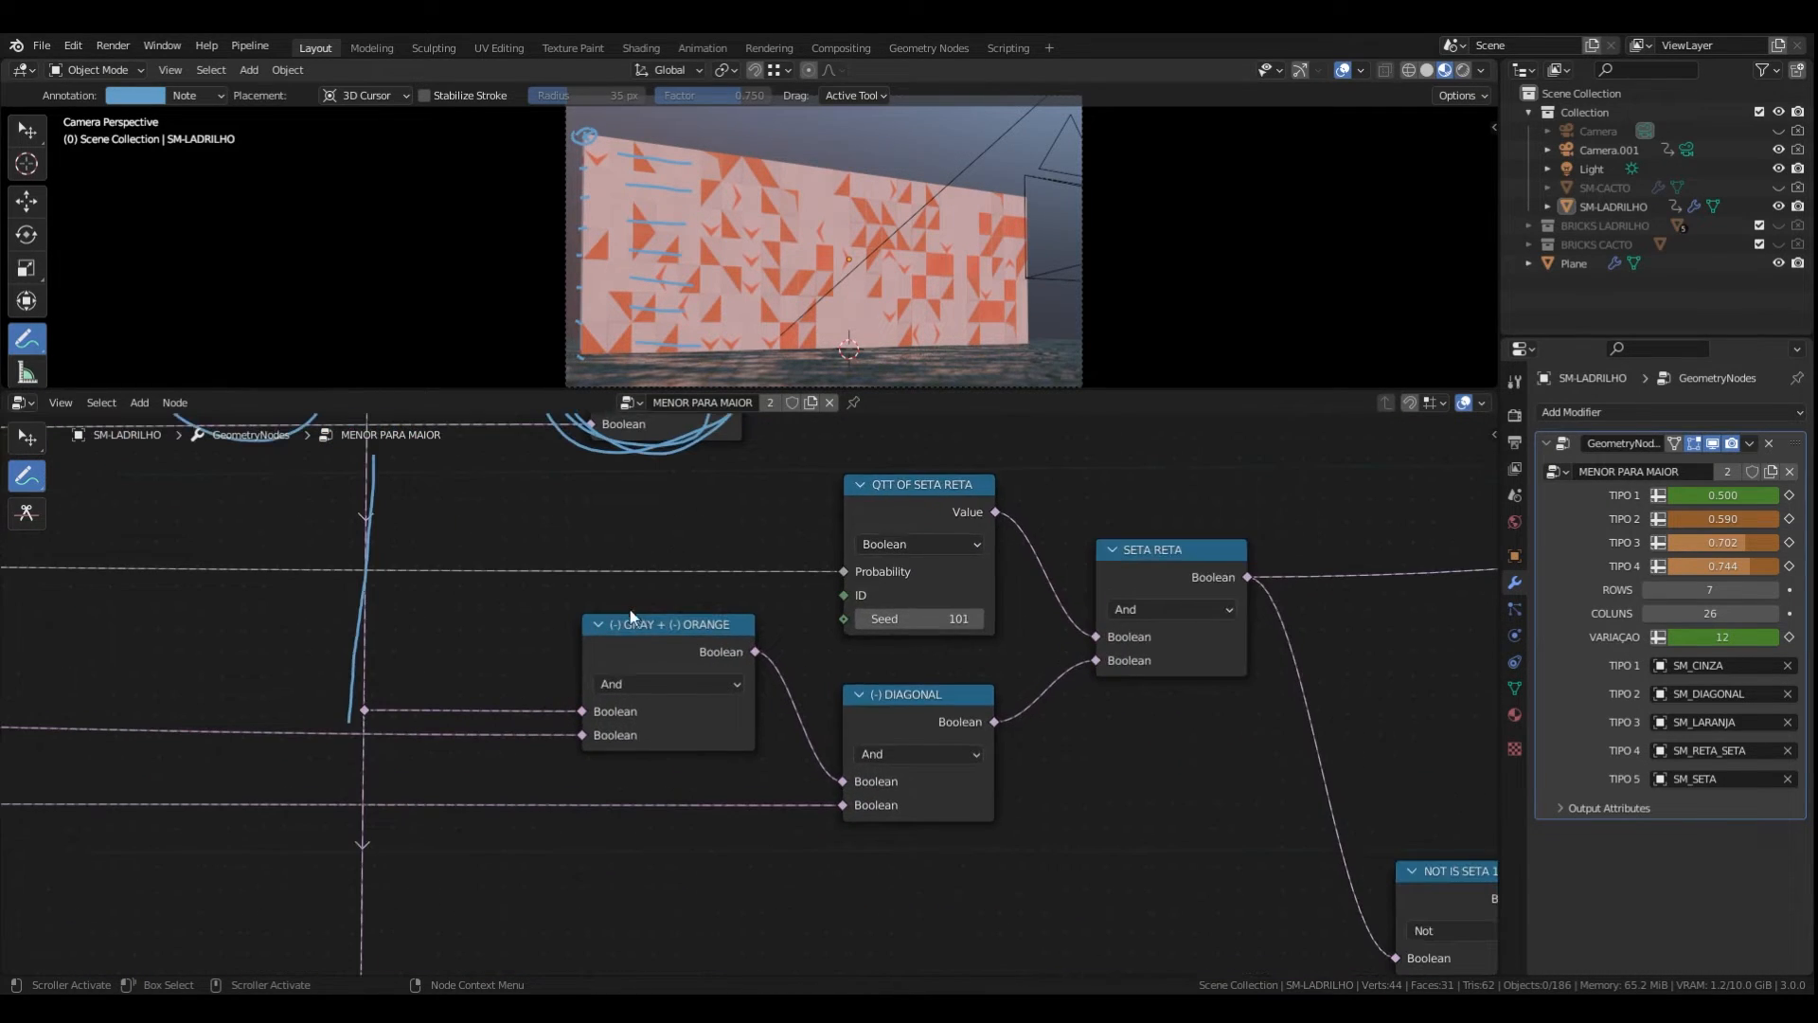
scroll(627, 621, "down", 2)
scroll(627, 621, "up", 3)
mouse_move(679, 604)
left_mouse_down()
mouse_move(627, 610)
mouse_move(749, 633)
mouse_move(784, 592)
mouse_move(644, 614)
left_mouse_up()
- Trace an annotation stroke along the horizontal link running from the gray mask toward the (-) GRAY + (-) ORANGE node
scroll(581, 699, "down", 3)
scroll(581, 699, "down", 2)
mouse_move(161, 660)
left_mouse_down()
mouse_move(304, 679)
mouse_move(393, 663)
left_mouse_up()
- Examine how (-) GRAY + (-) ORANGE, (-) DIAGONAL and QTT OF SETA RETA combine in the SETA RETA node
scroll(602, 473, "up", 2)
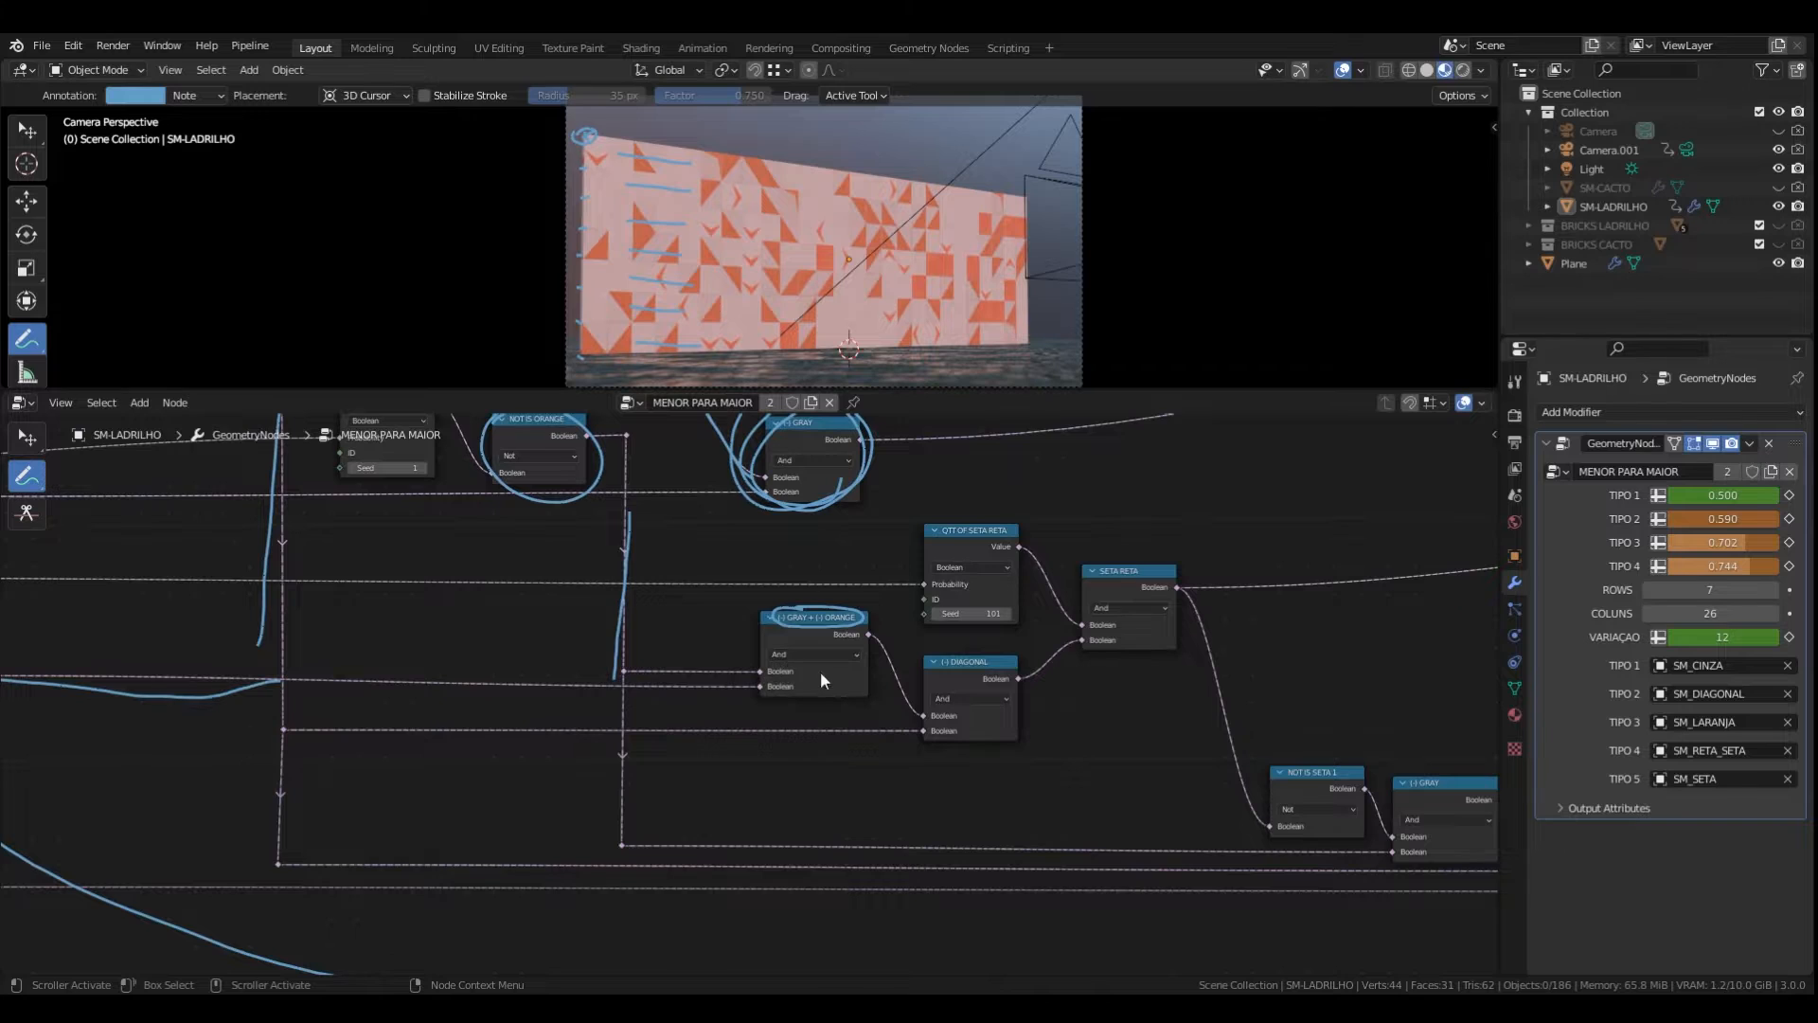
scroll(821, 670, "up", 4)
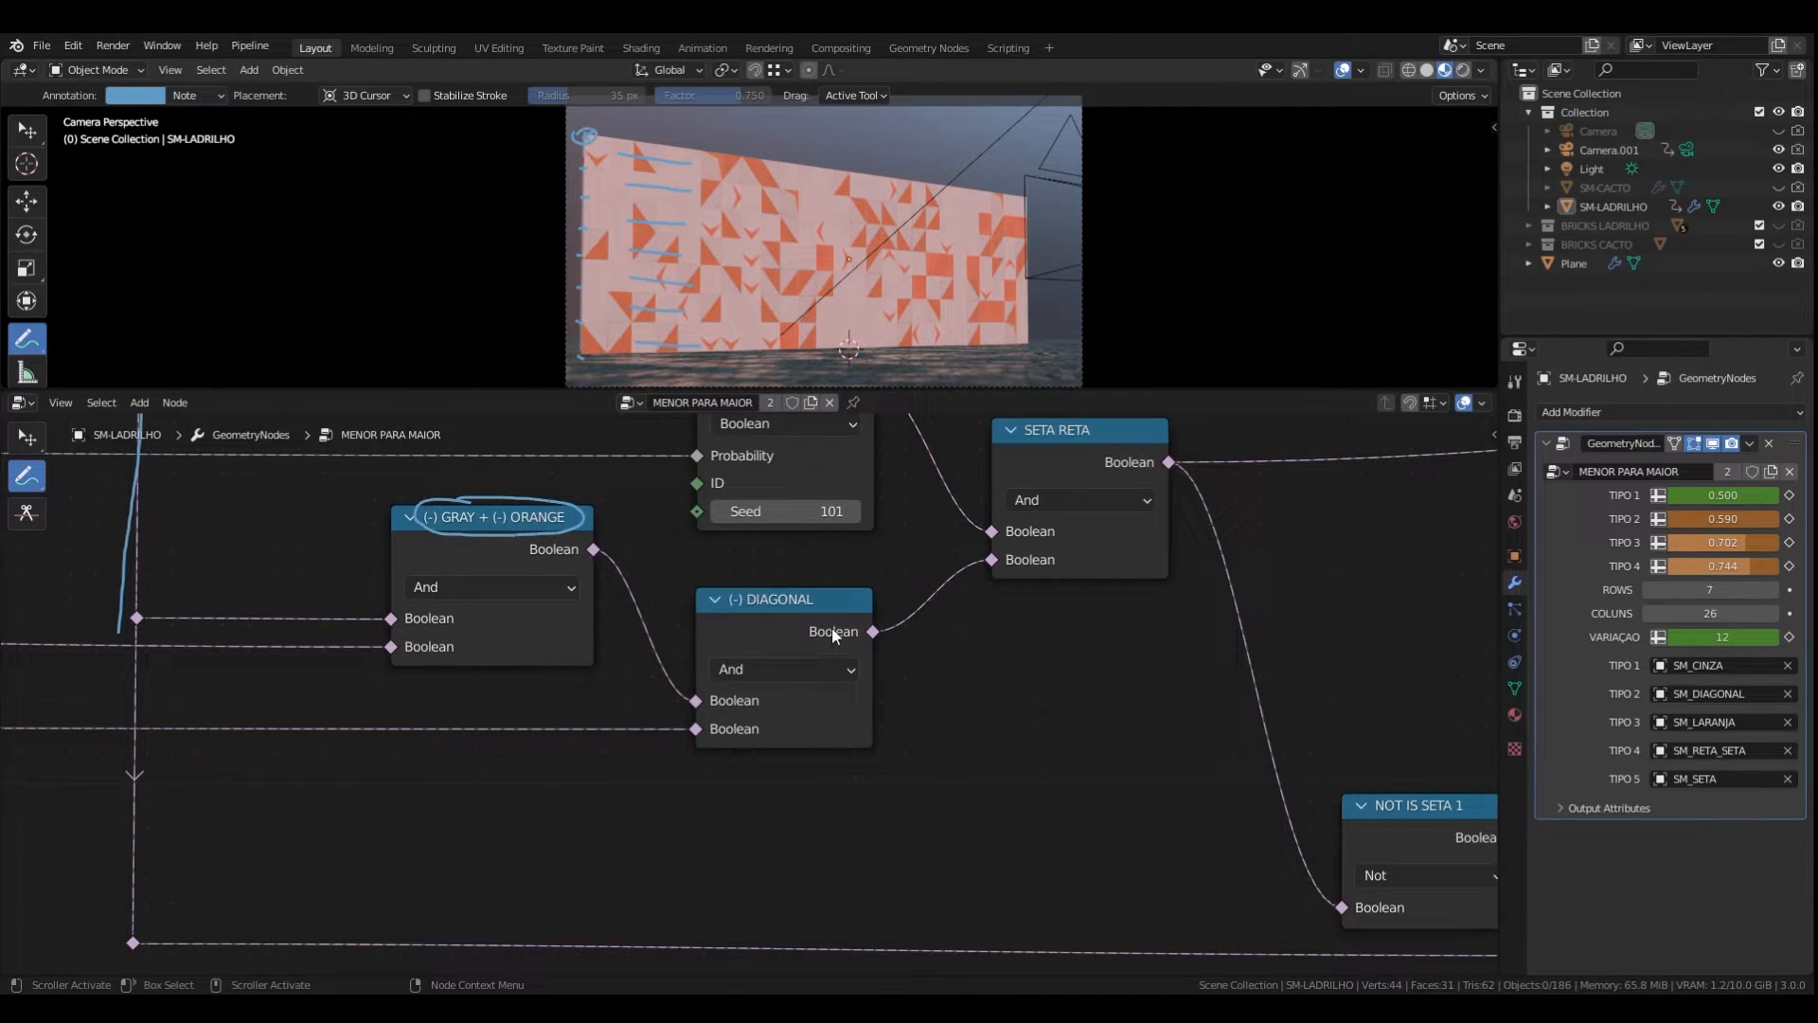
scroll(831, 627, "down", 5)
scroll(768, 597, "up", 3)
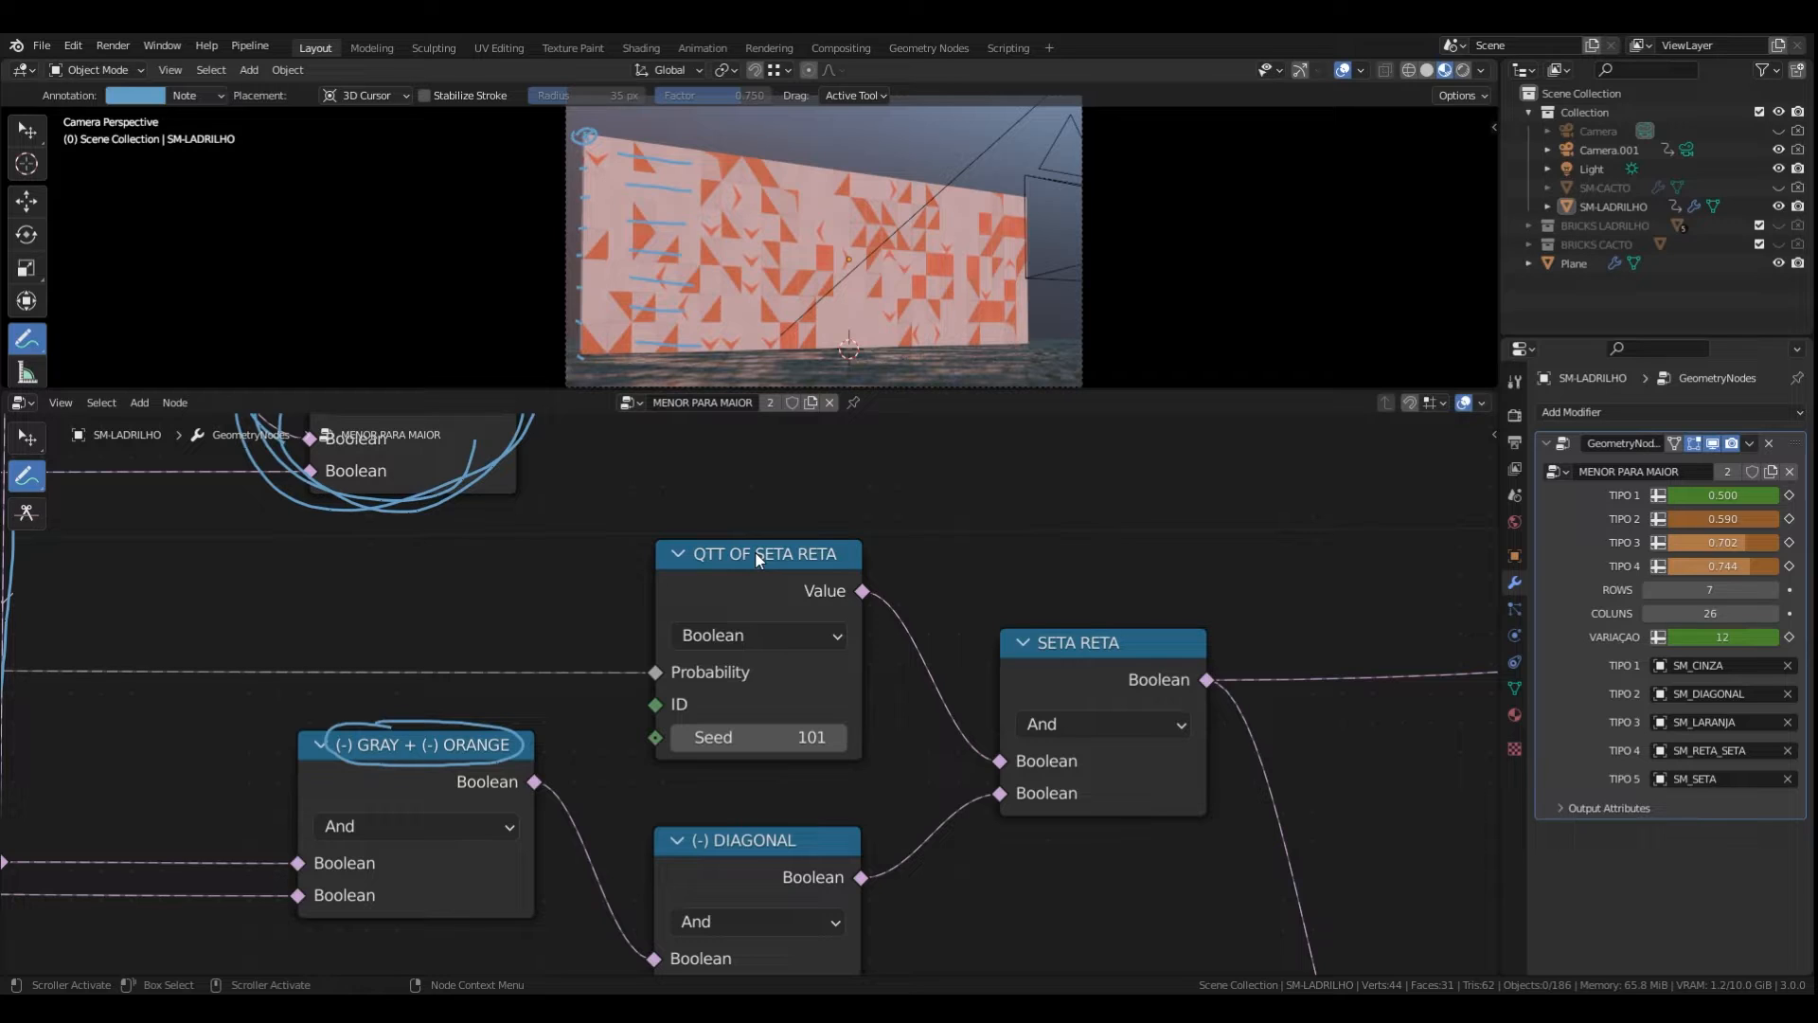
scroll(765, 591, "down", 2)
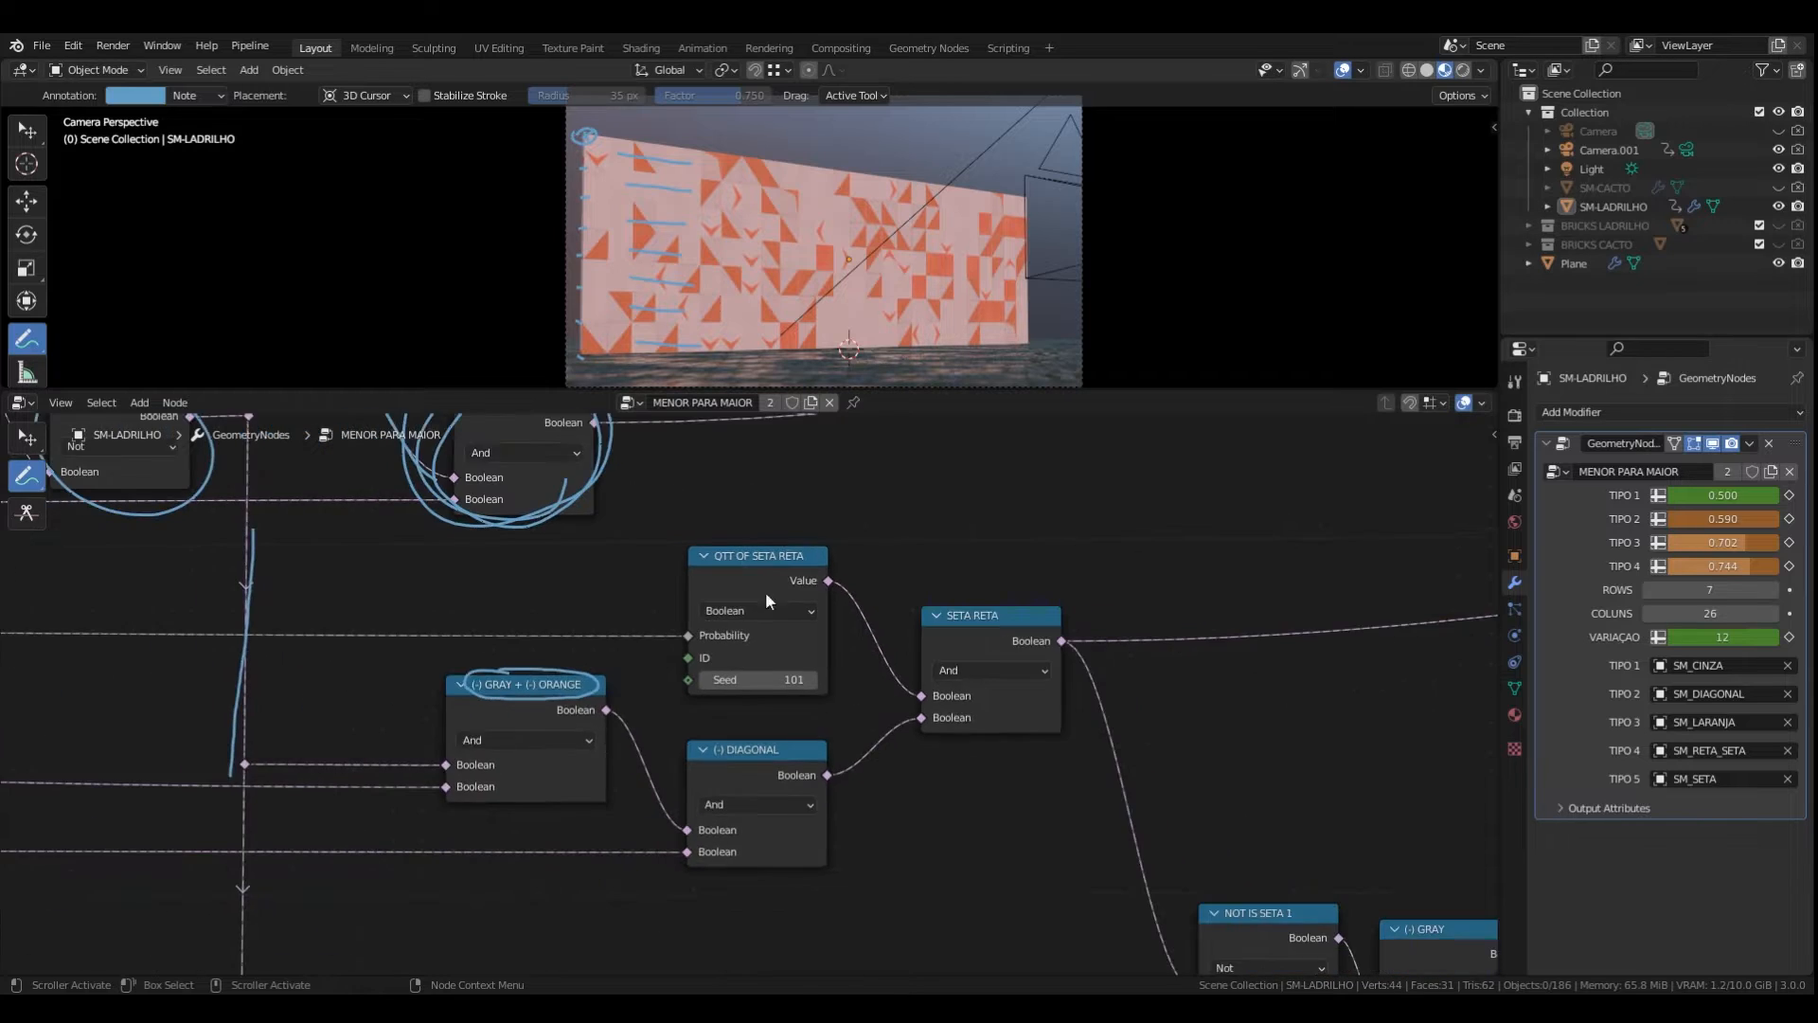
scroll(890, 548, "up", 2)
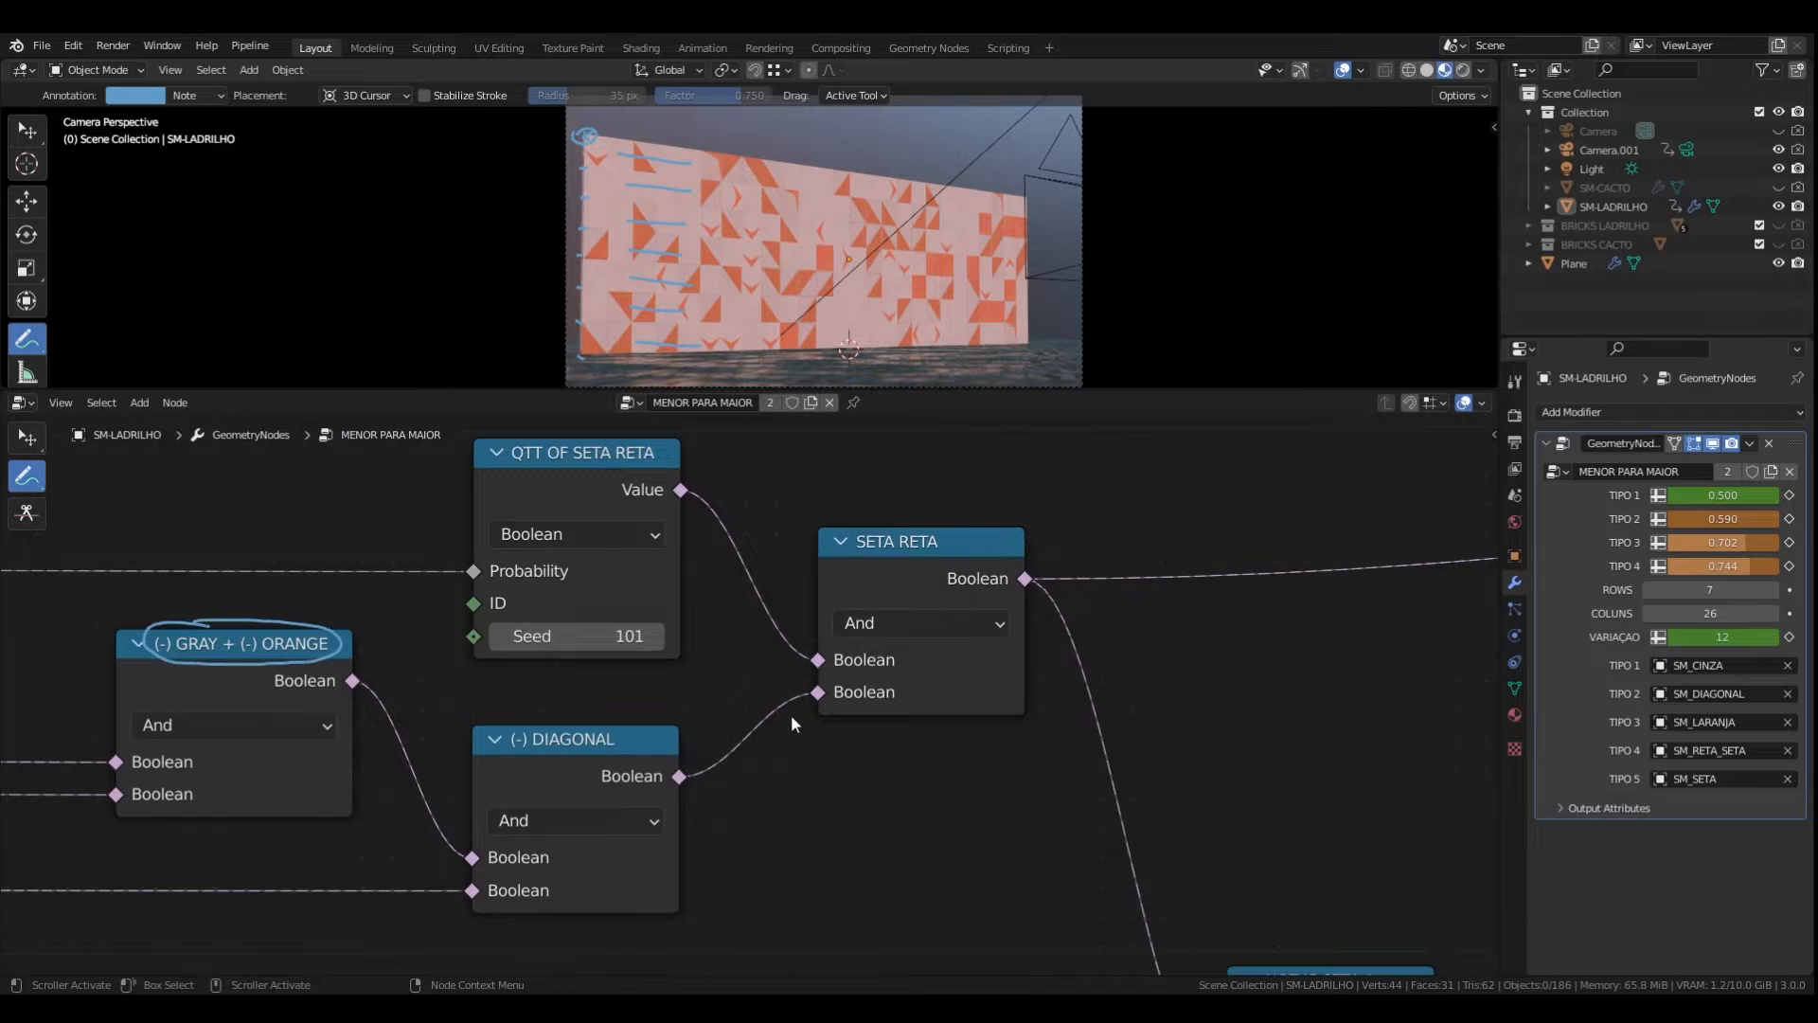
scroll(854, 724, "down", 1)
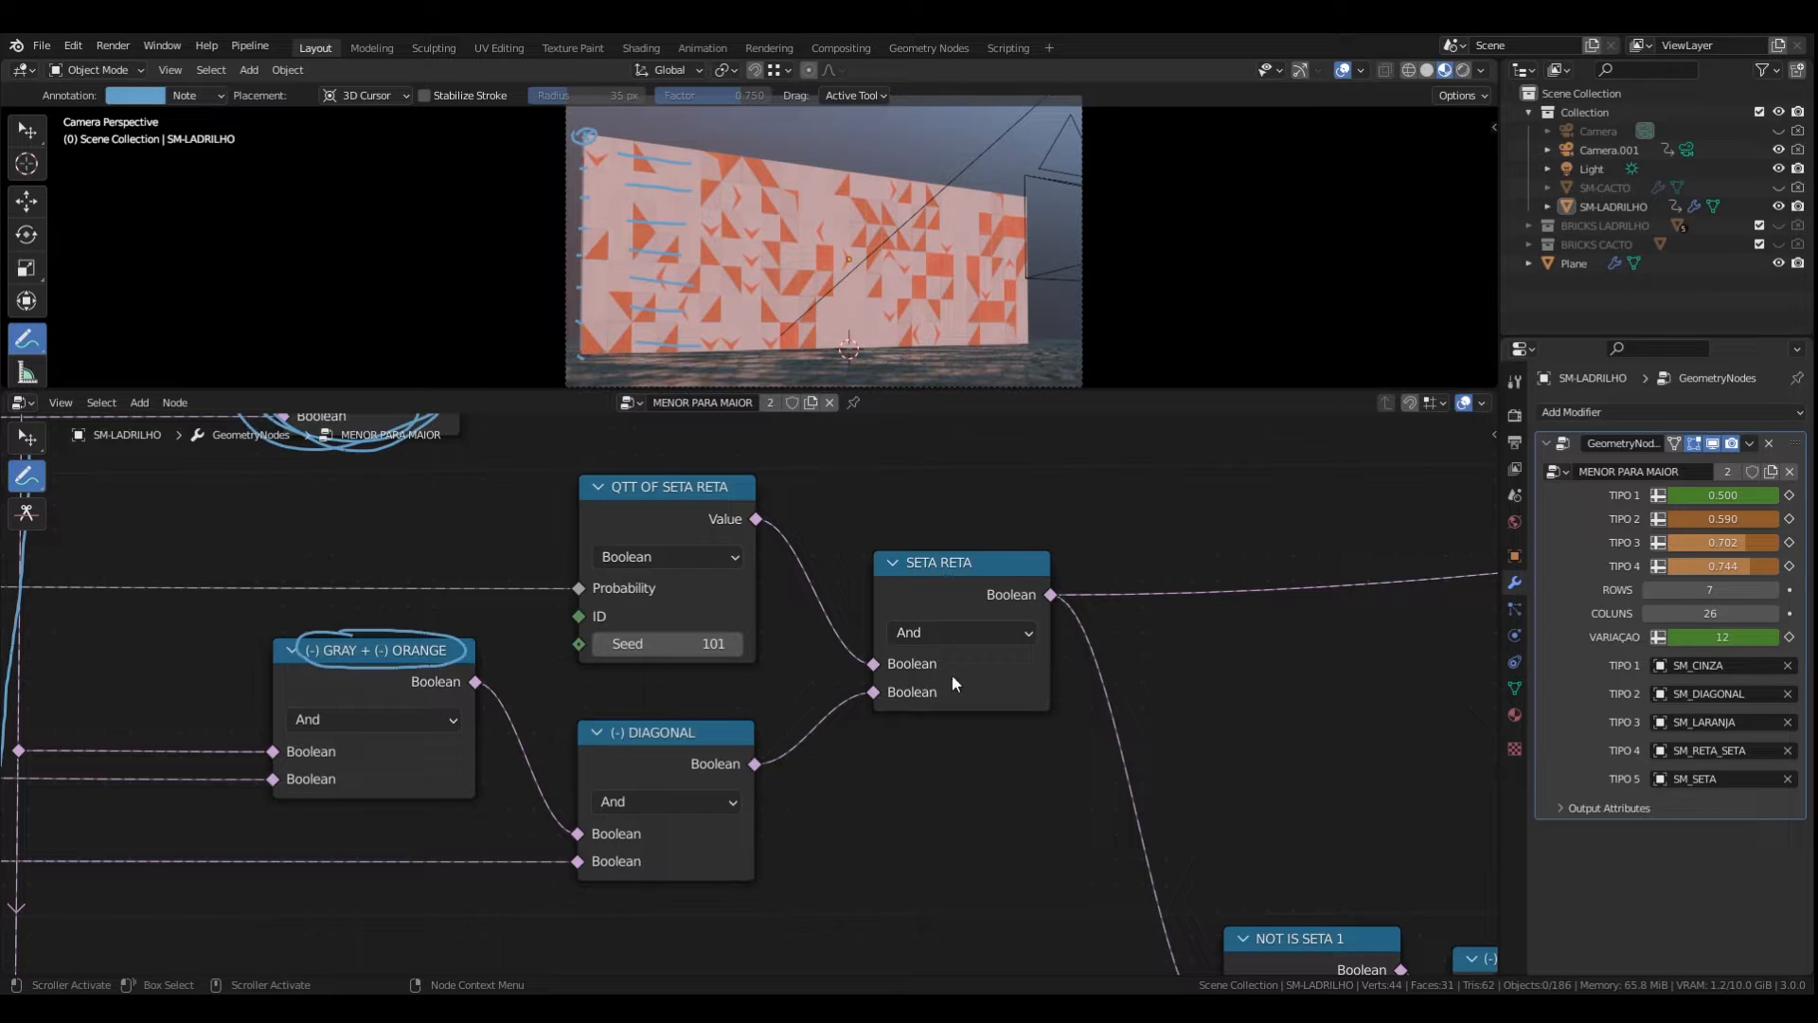
middle_click_drag(947, 702, 859, 720)
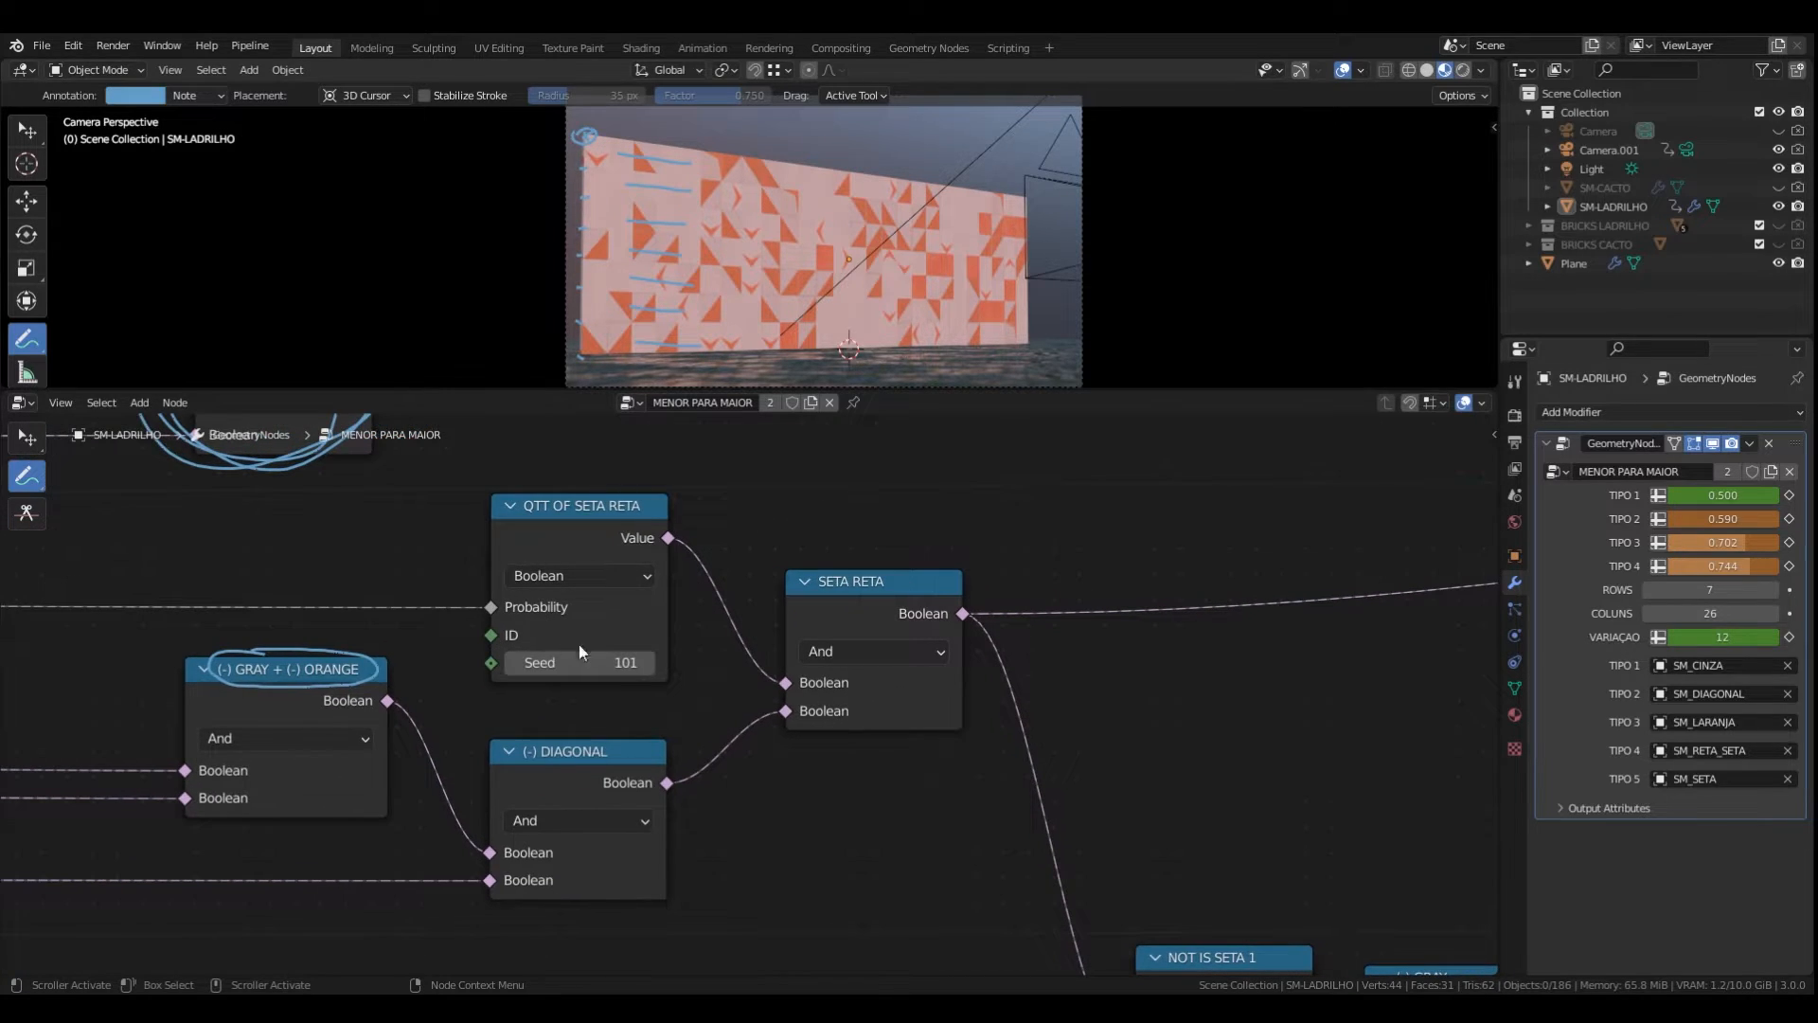
- Set the modifier's TIPO 3 value to 0.559 and its TIPO 4 value to 0.786
mouse_move(1732, 545)
left_mouse_down()
mouse_move(1715, 545)
mouse_move(1736, 568)
left_mouse_up()
scroll(1054, 776, "down", 2)
middle_click_drag(1052, 770, 882, 727)
scroll(882, 727, "up", 1)
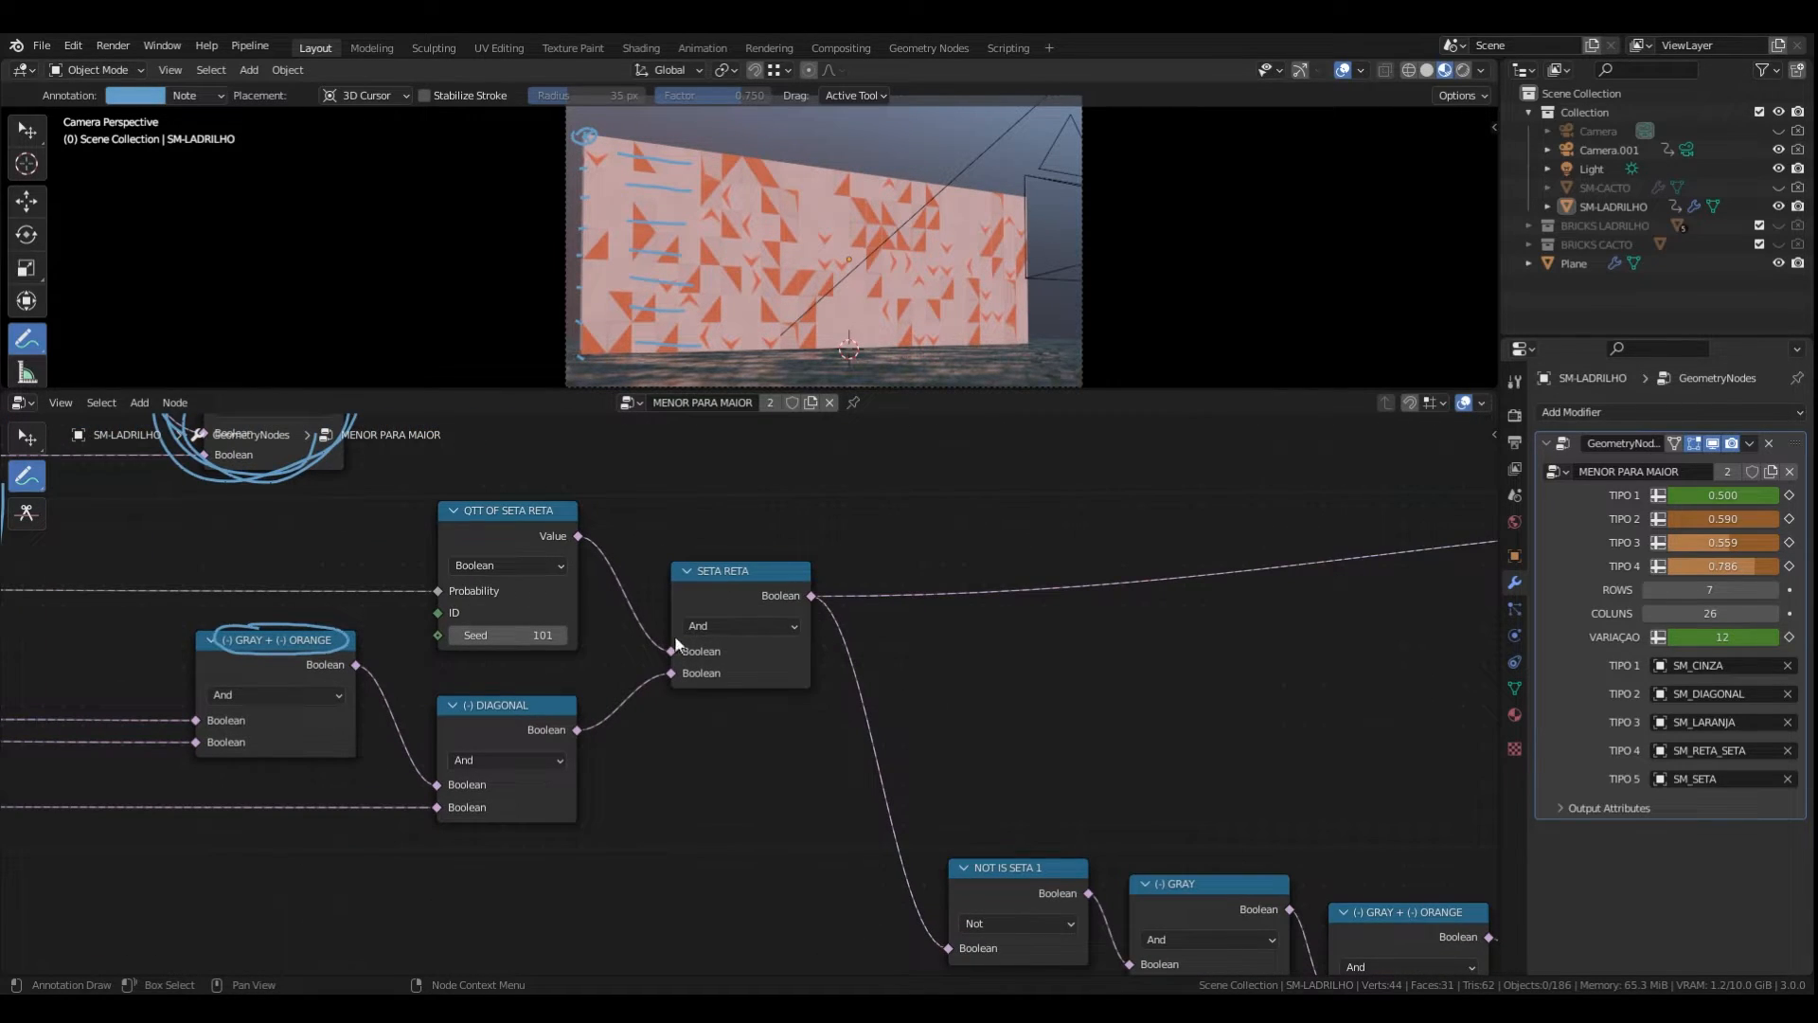
- Examine the SETA RETA node's output and follow its link to the Mesh to Points node
scroll(844, 648, "down", 5)
middle_click_drag(845, 649, 432, 696)
scroll(791, 633, "down", 5)
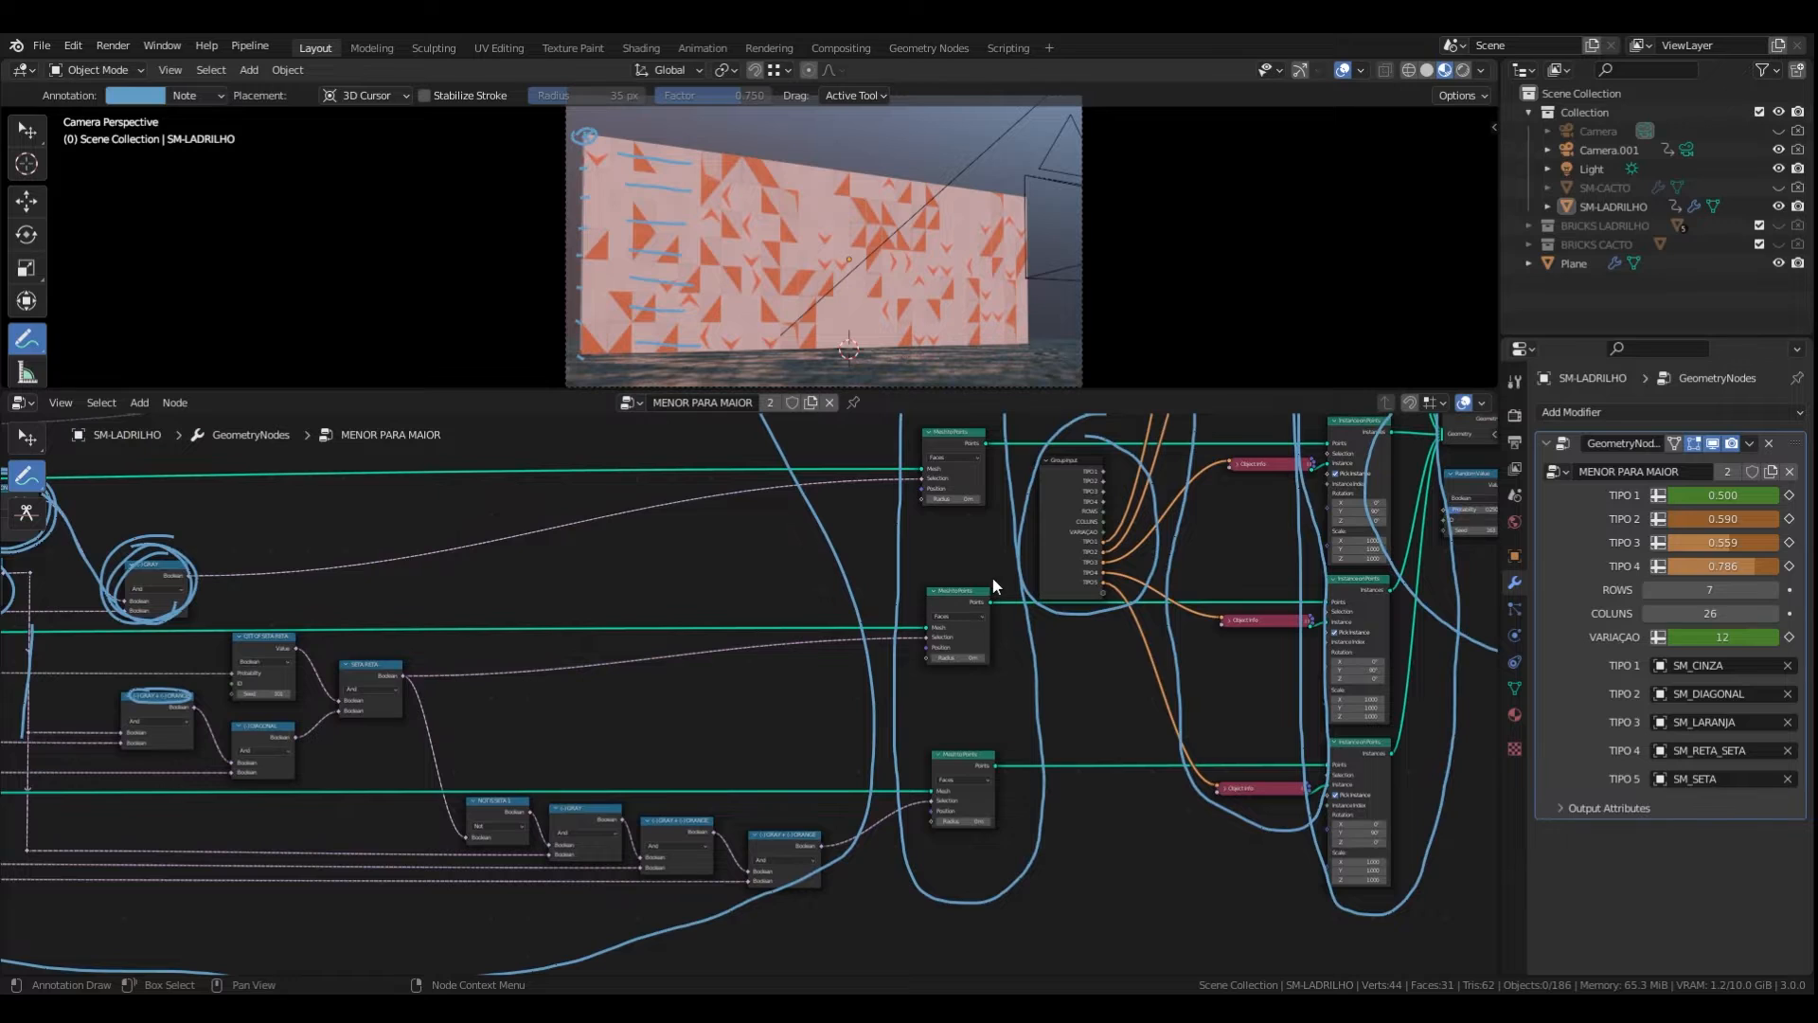
scroll(981, 609, "up", 4)
scroll(968, 631, "down", 2)
middle_click_drag(968, 631, 1049, 610)
scroll(880, 676, "down", 2)
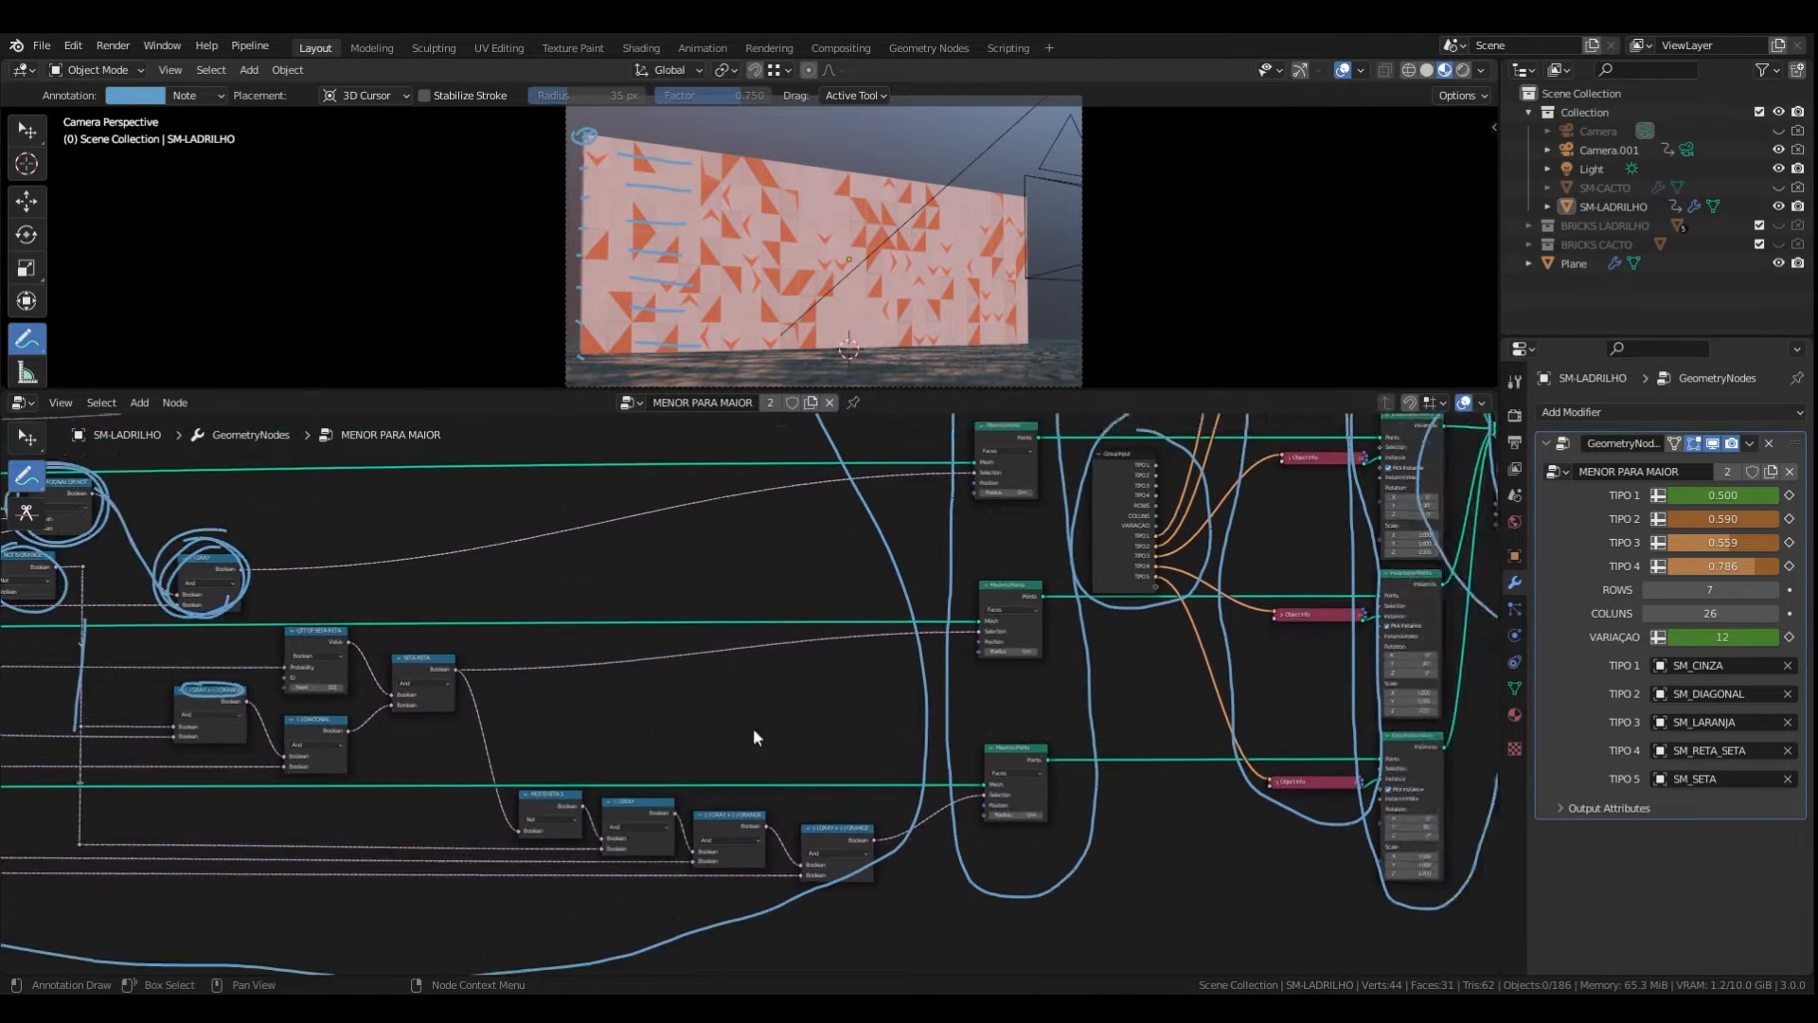
middle_click_drag(755, 737, 862, 718)
scroll(571, 647, "up", 4)
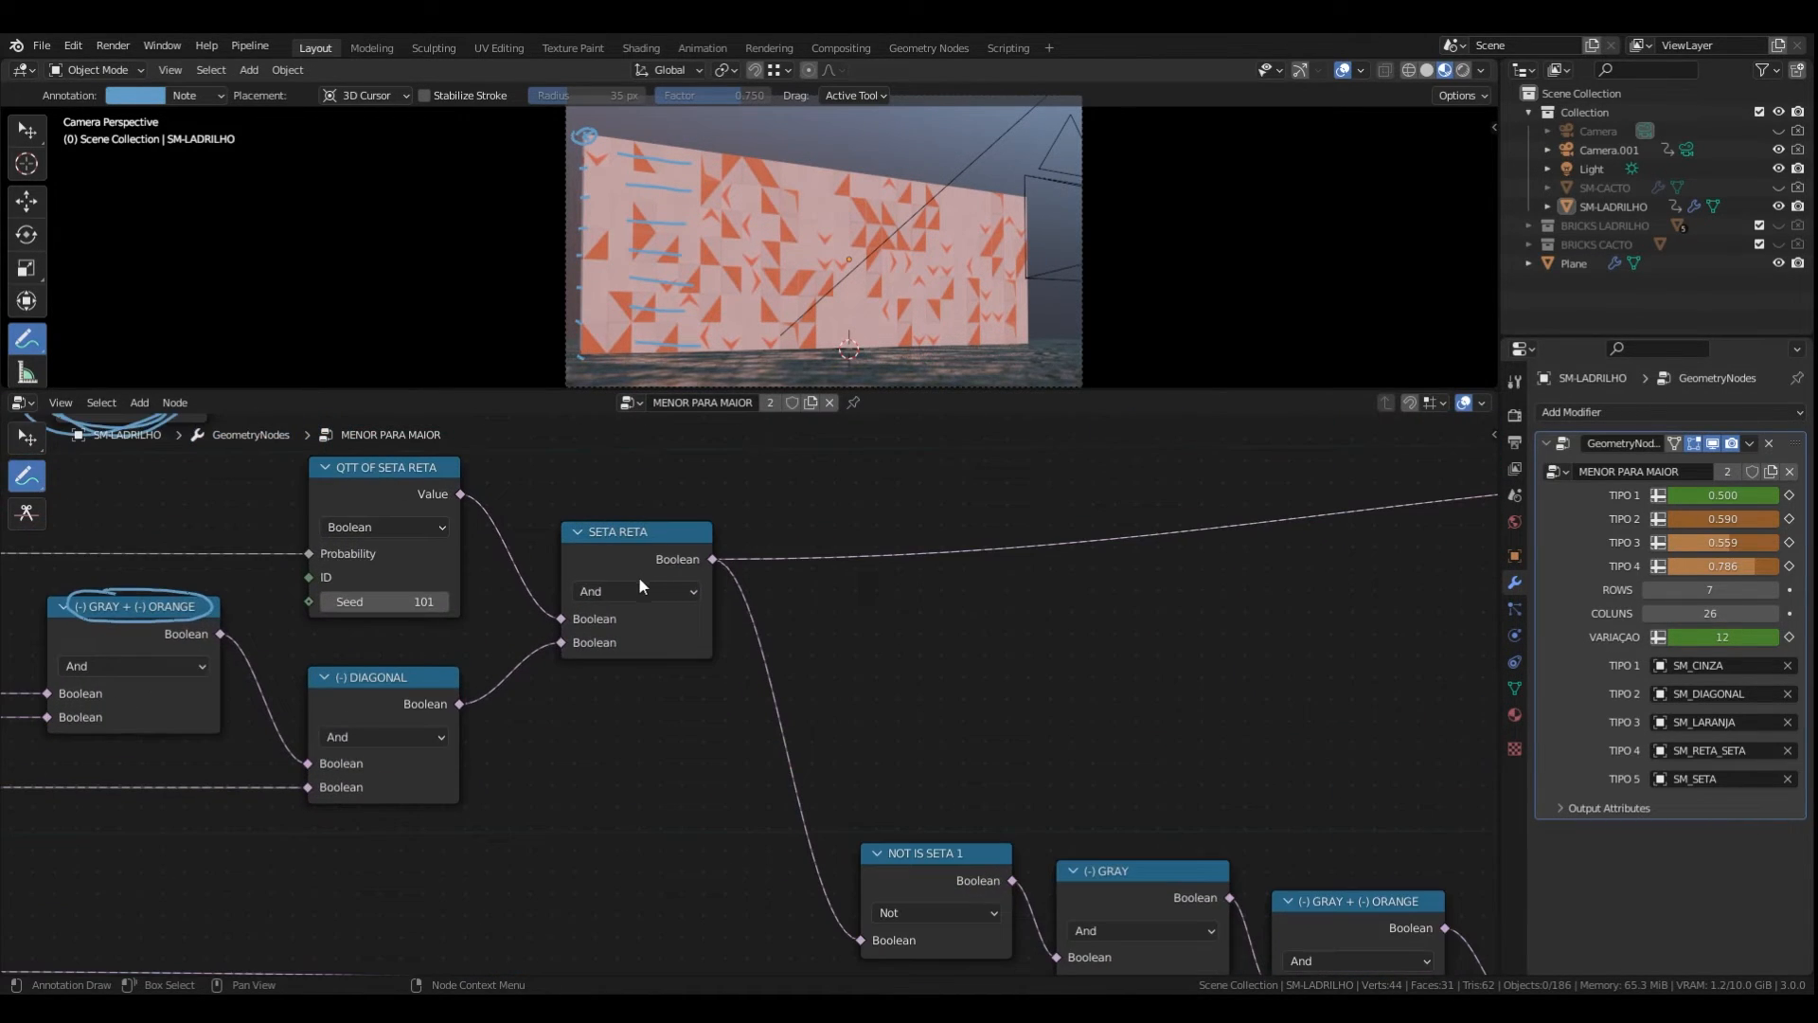
scroll(492, 541, "down", 1)
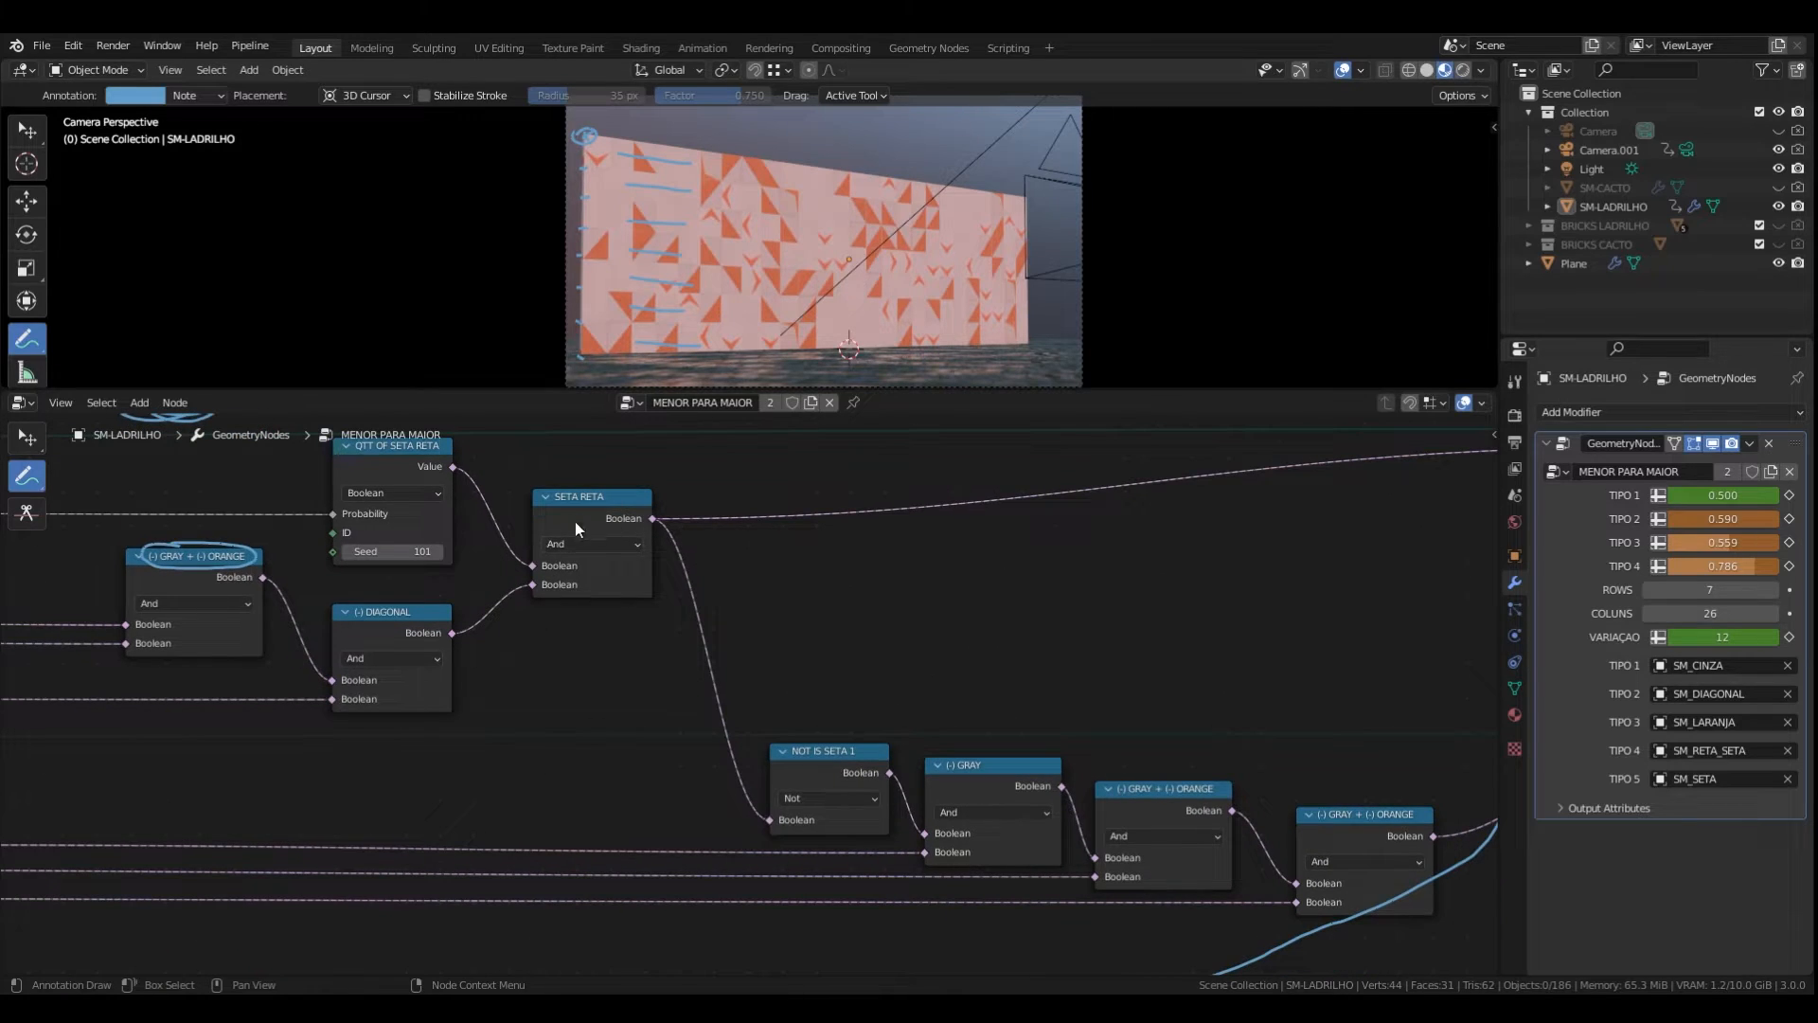
scroll(583, 519, "up", 3)
middle_click_drag(584, 519, 496, 571)
scroll(579, 550, "up", 3)
- Examine the branch from SETA RETA through NOT IS SETA 1 and the chain of (-) nodes to the last Mesh to Points
scroll(606, 550, "down", 4)
middle_click_drag(751, 862, 669, 777)
scroll(674, 777, "up", 3)
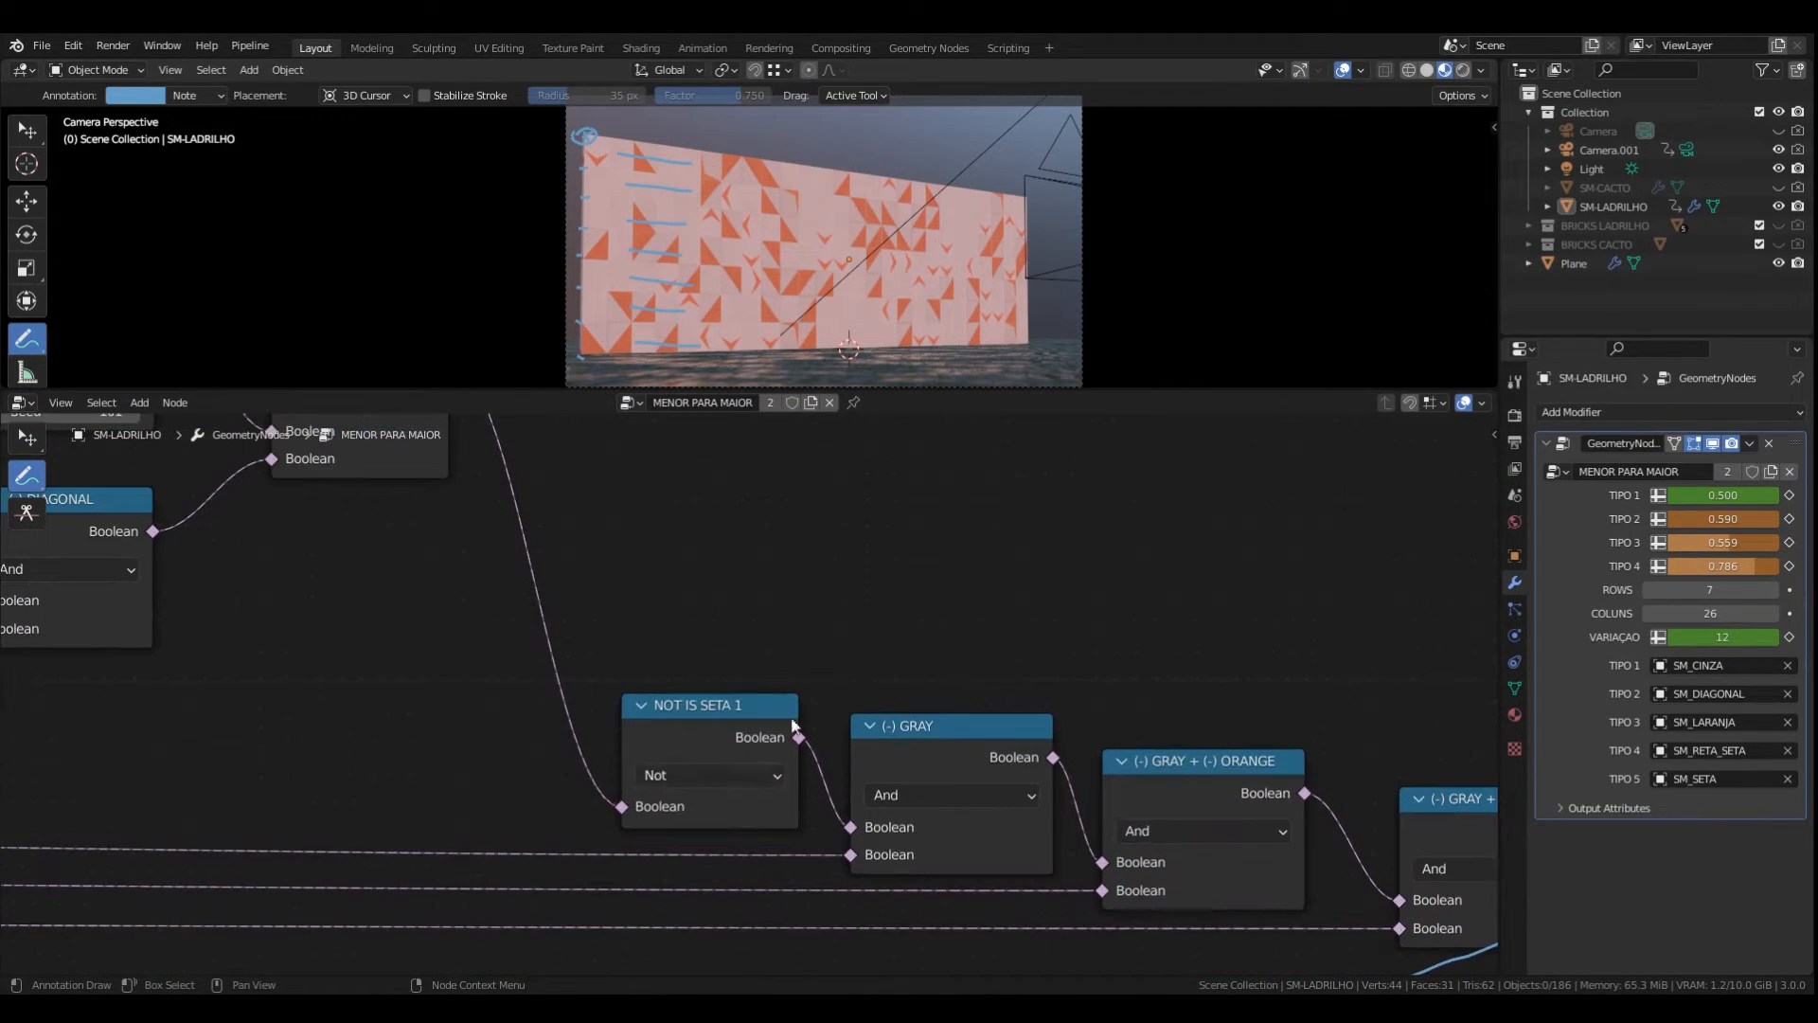
scroll(705, 773, "down", 5)
scroll(662, 555, "up", 2)
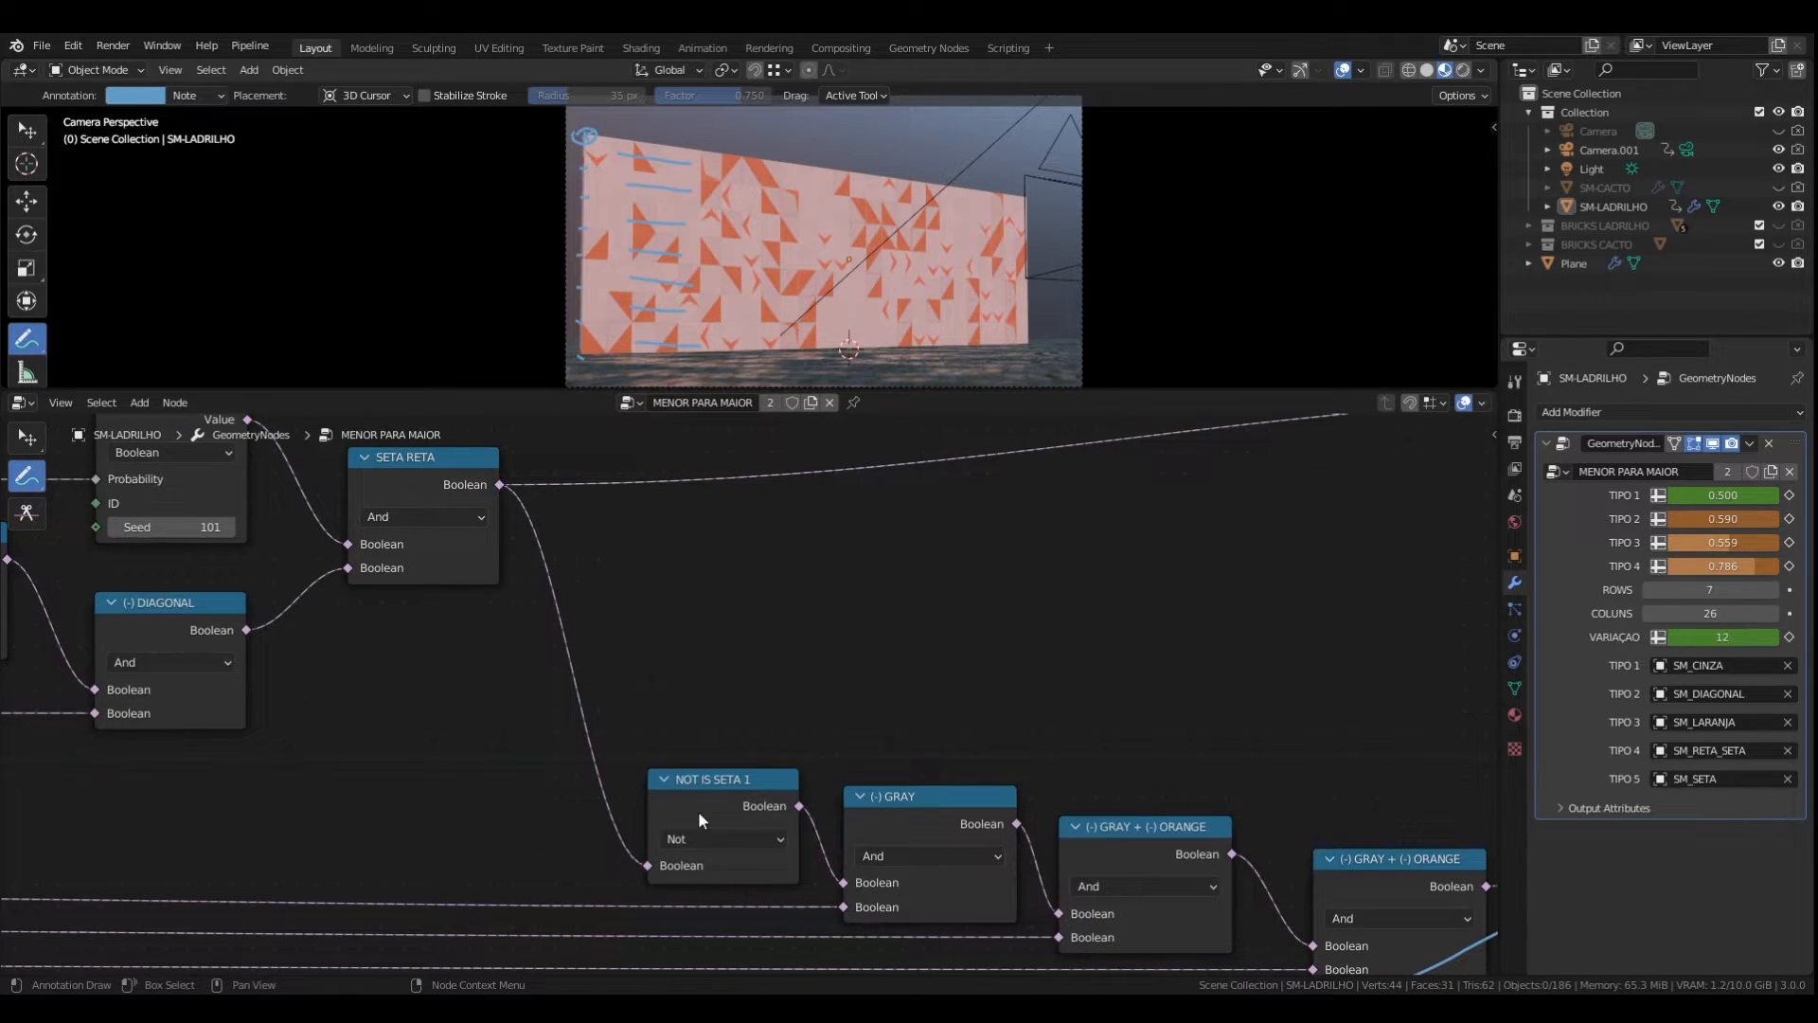
scroll(748, 776, "down", 4)
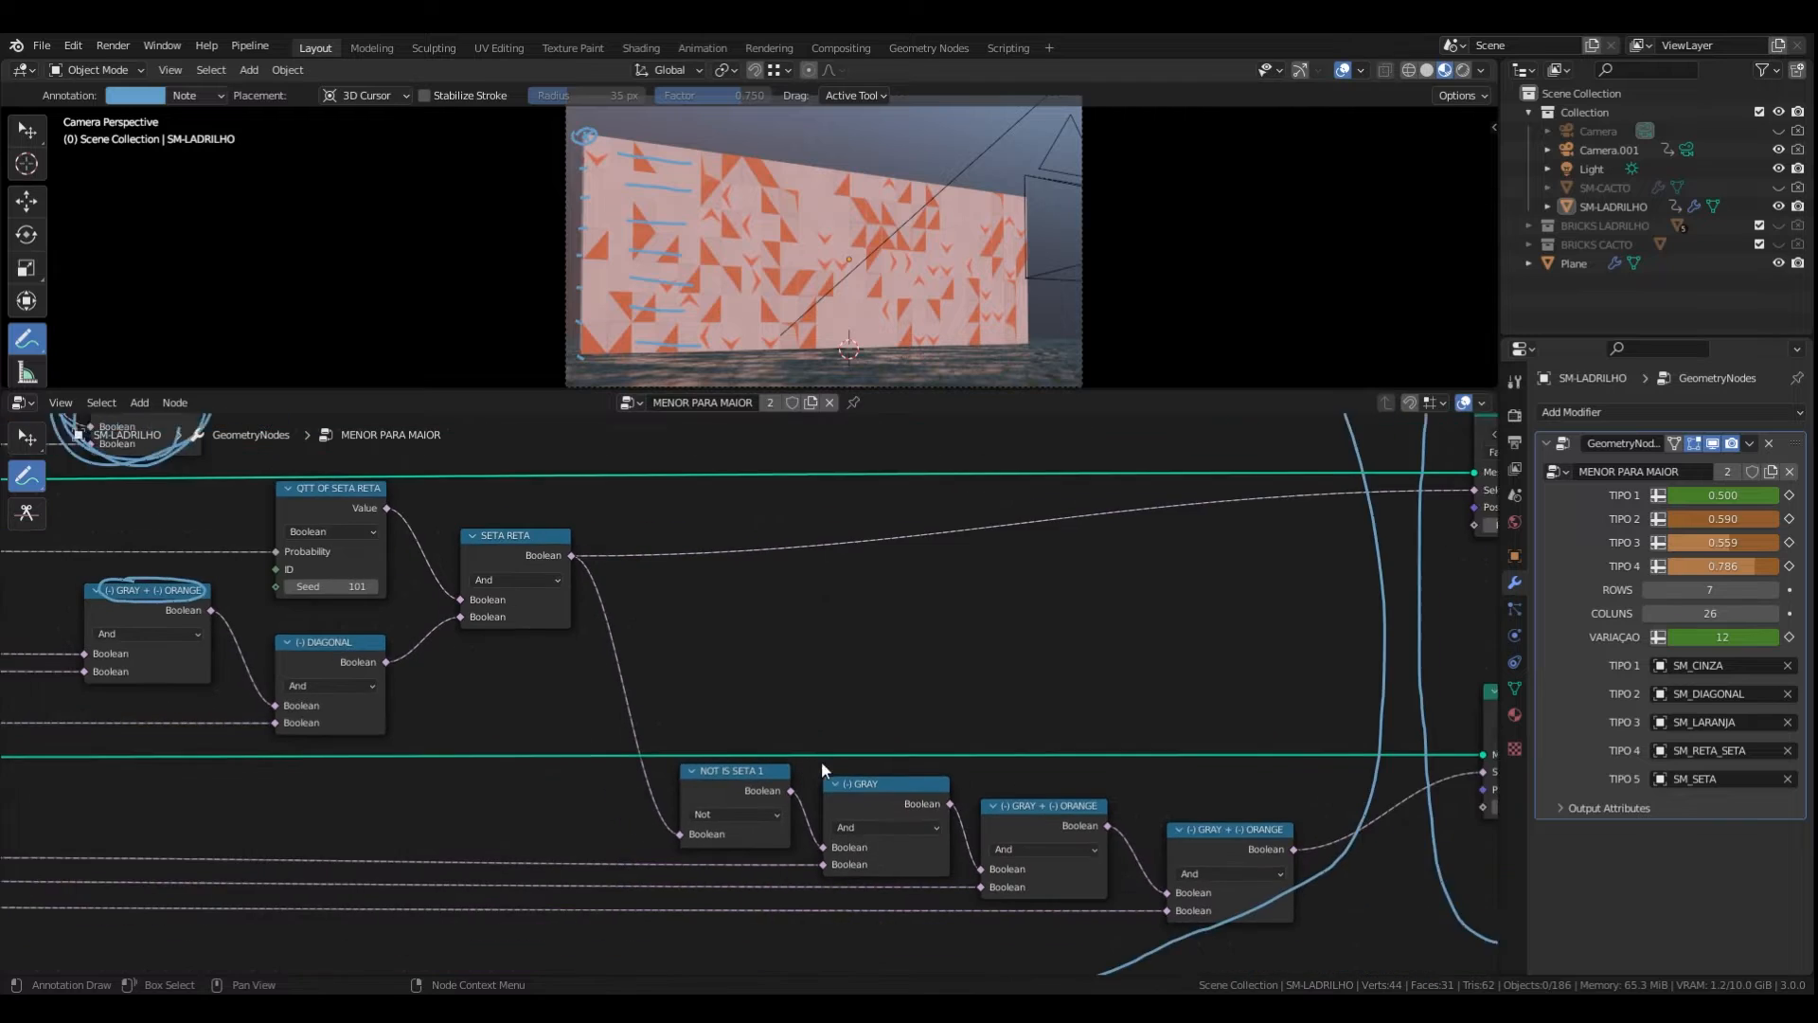
middle_click_drag(821, 759, 761, 731)
scroll(761, 731, "up", 1)
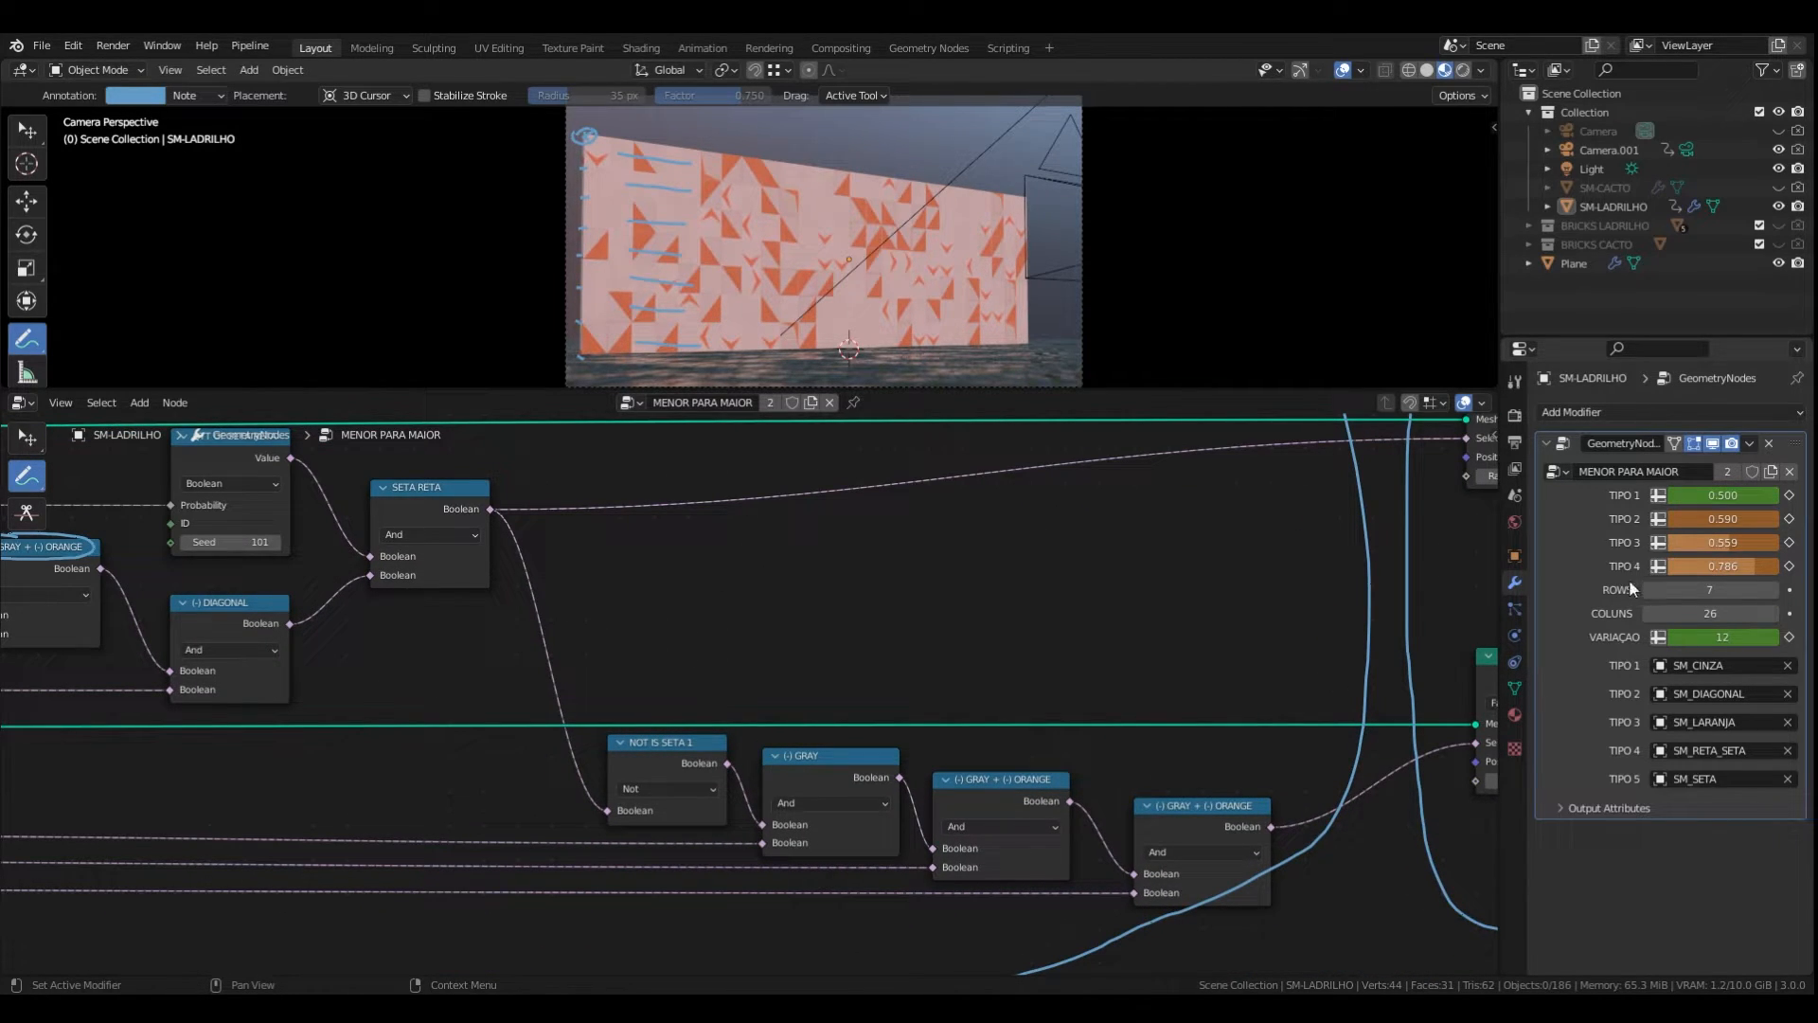
middle_click_drag(580, 638, 654, 635)
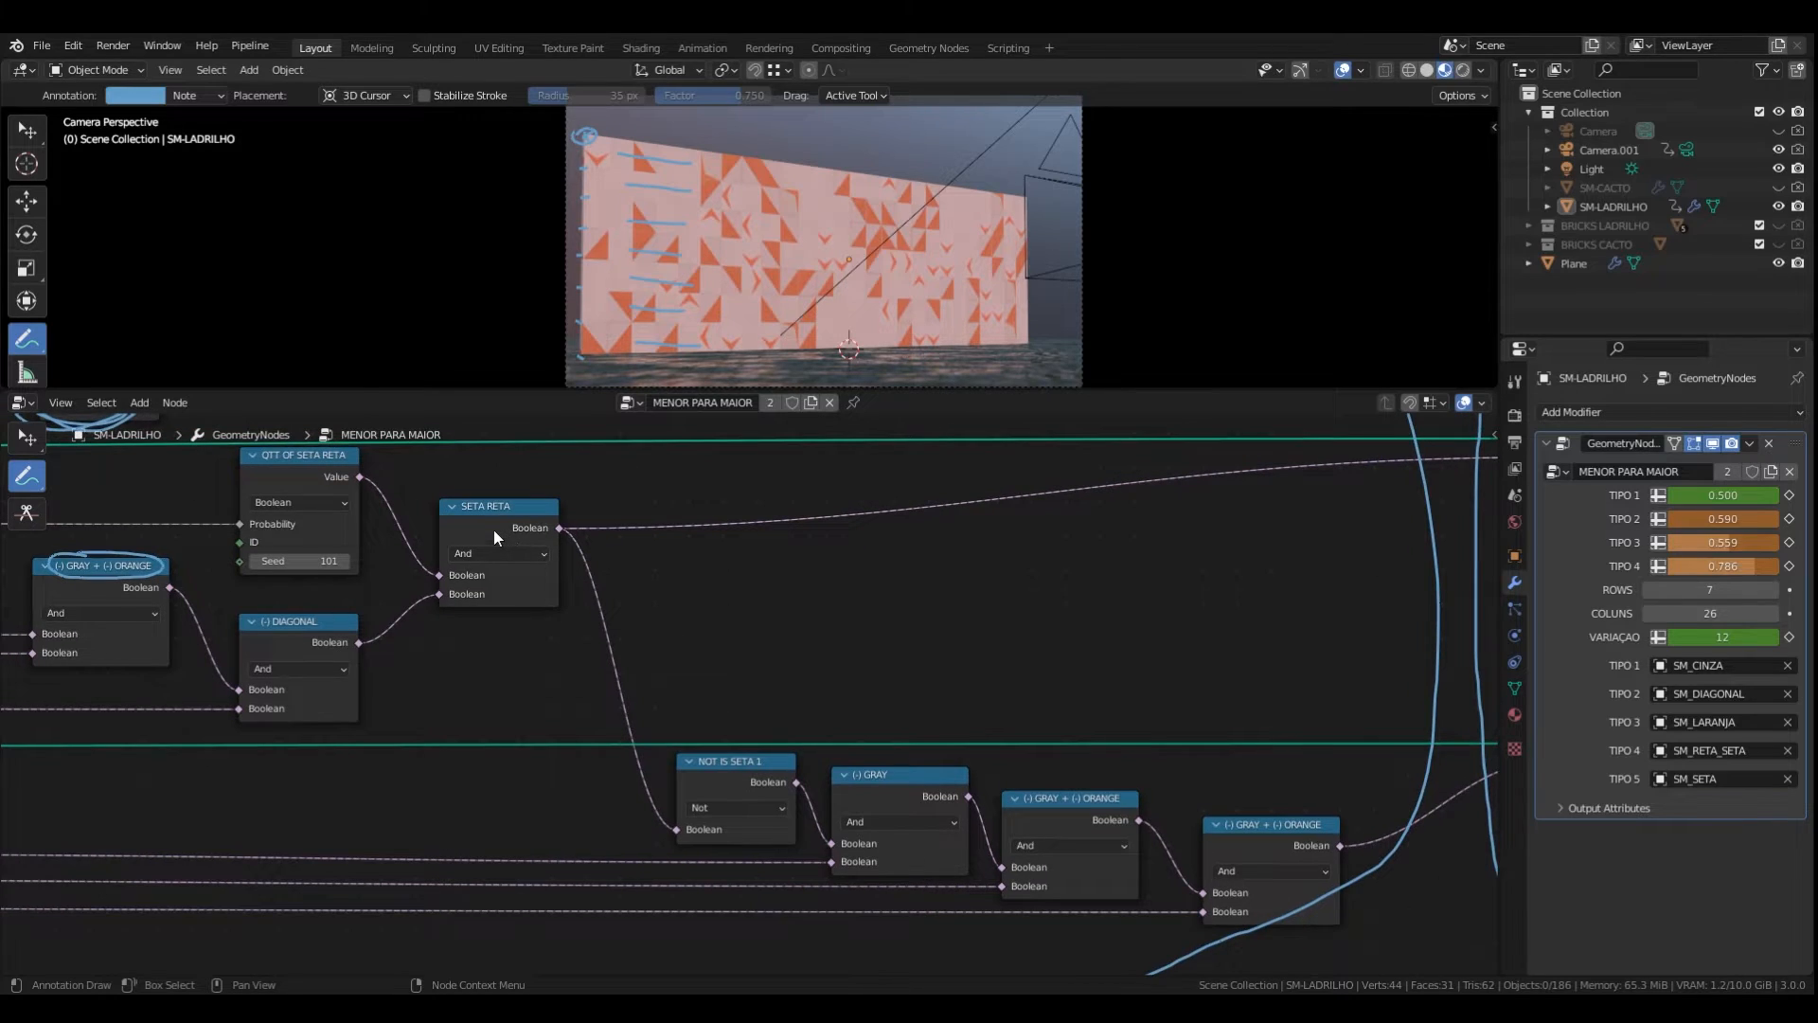
scroll(496, 537, "down", 2)
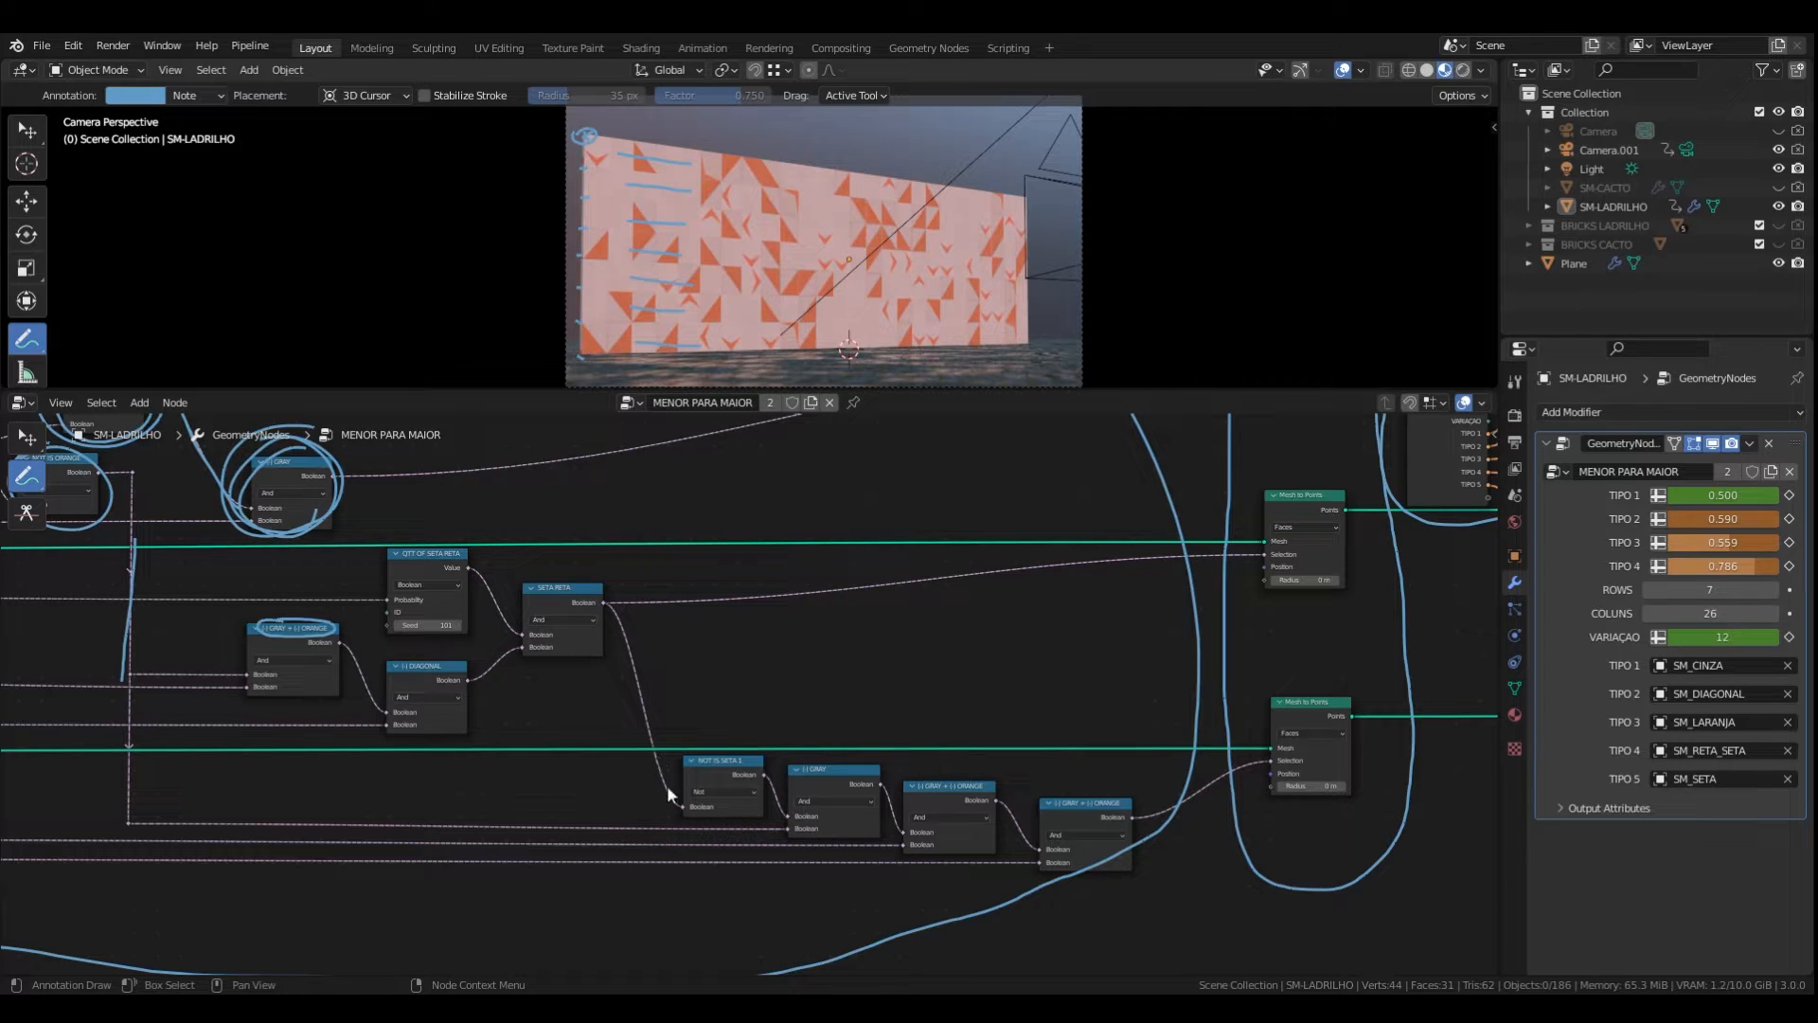
scroll(724, 783, "up", 2)
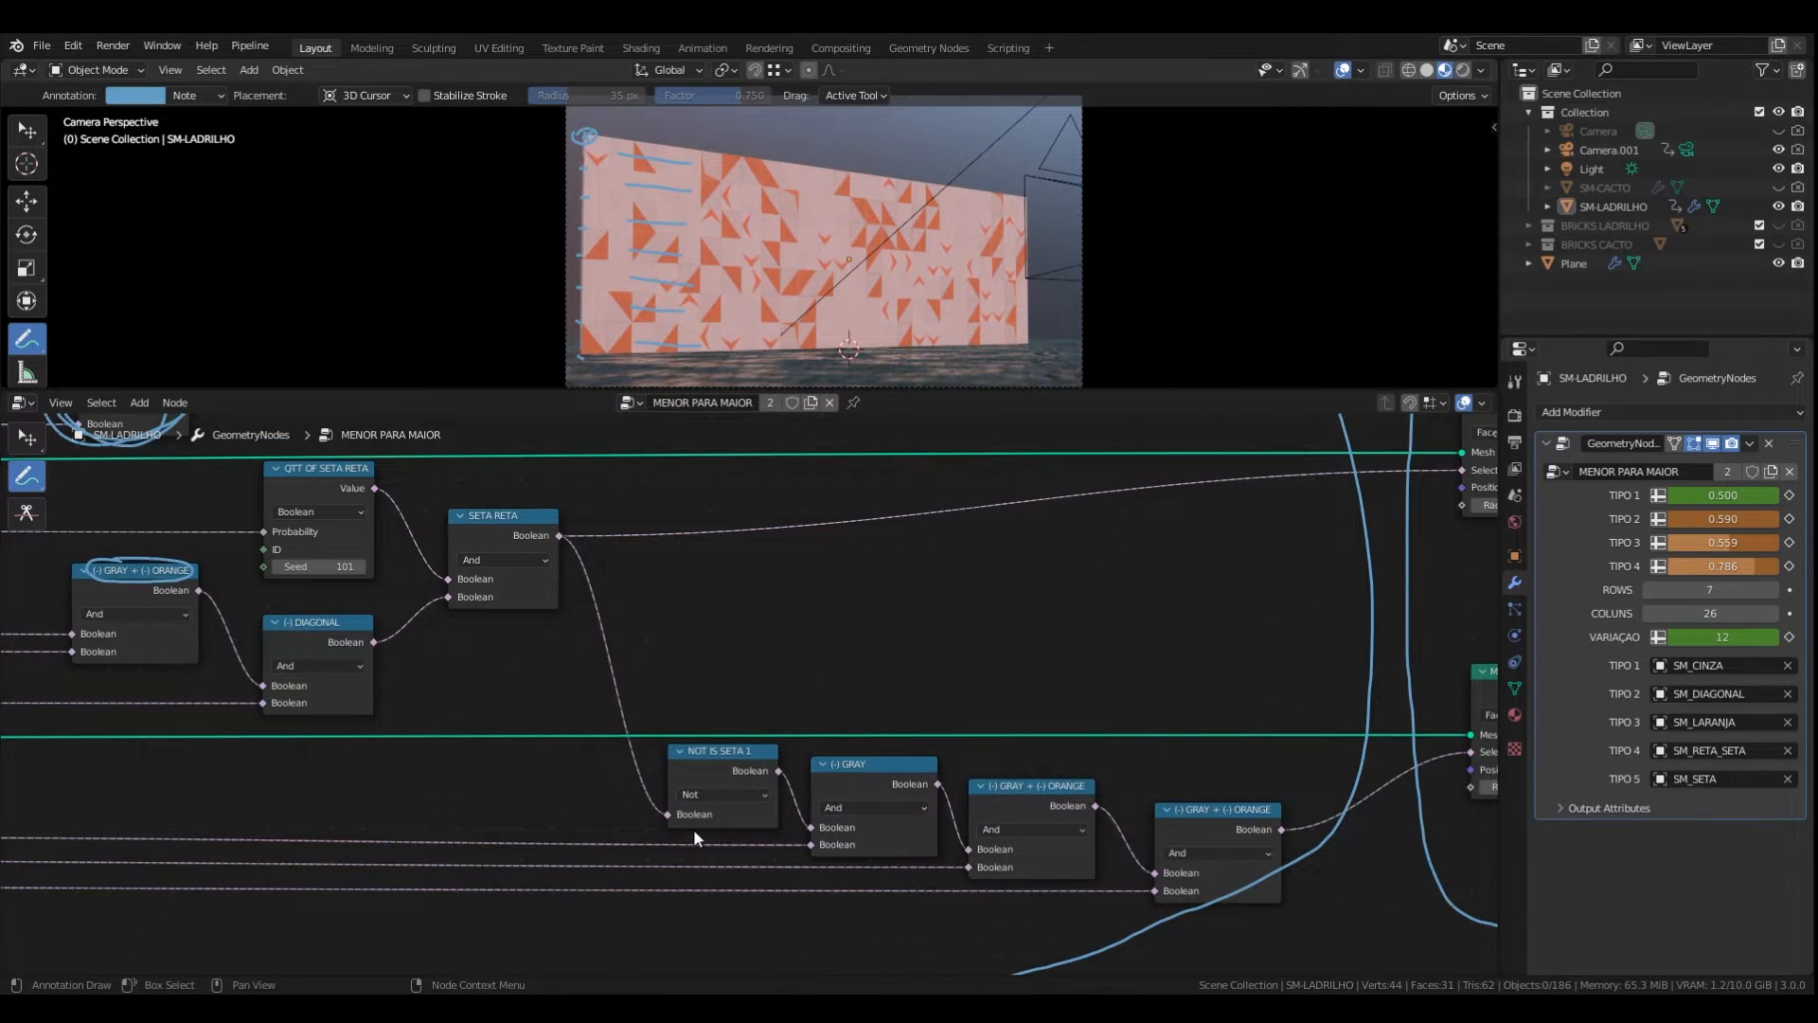
- Examine each Boolean node from NOT IS SETA 1 through (-) GRAY and the two (-) GRAY + (-) ORANGE nodes
scroll(744, 841, "up", 5)
middle_click_drag(743, 841, 621, 780)
scroll(621, 780, "down", 5)
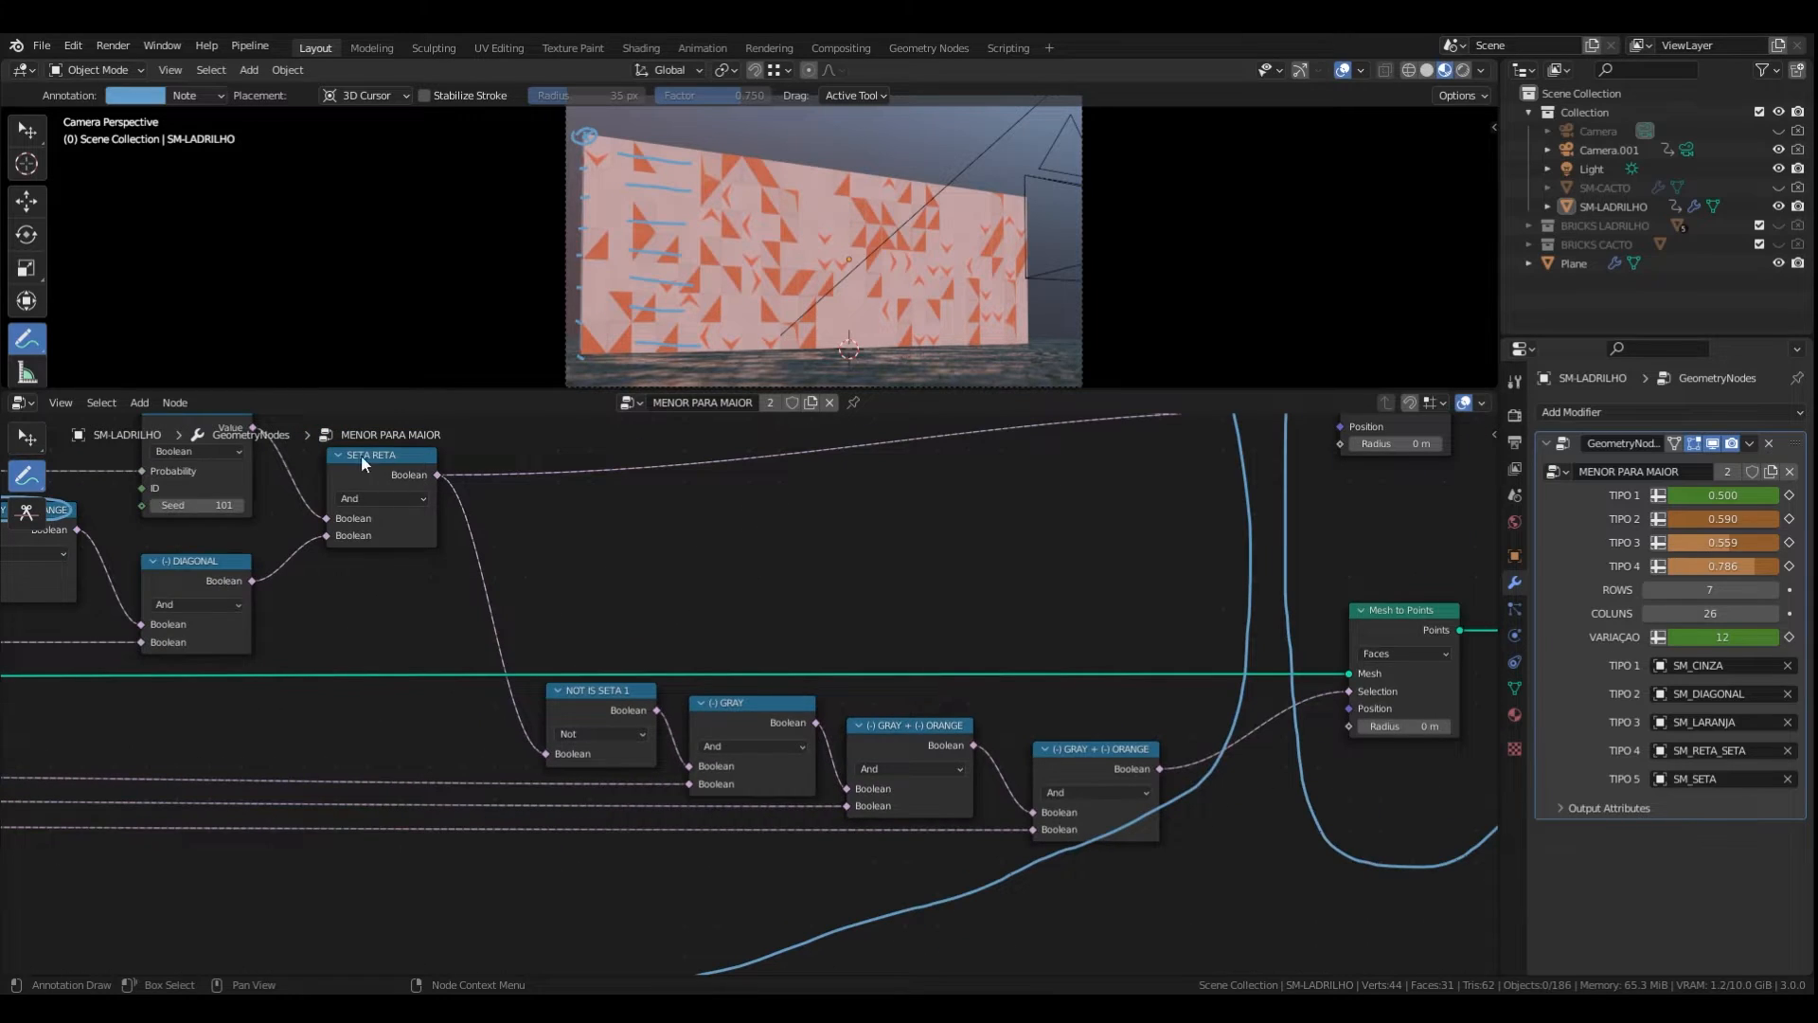
scroll(608, 714, "up", 8)
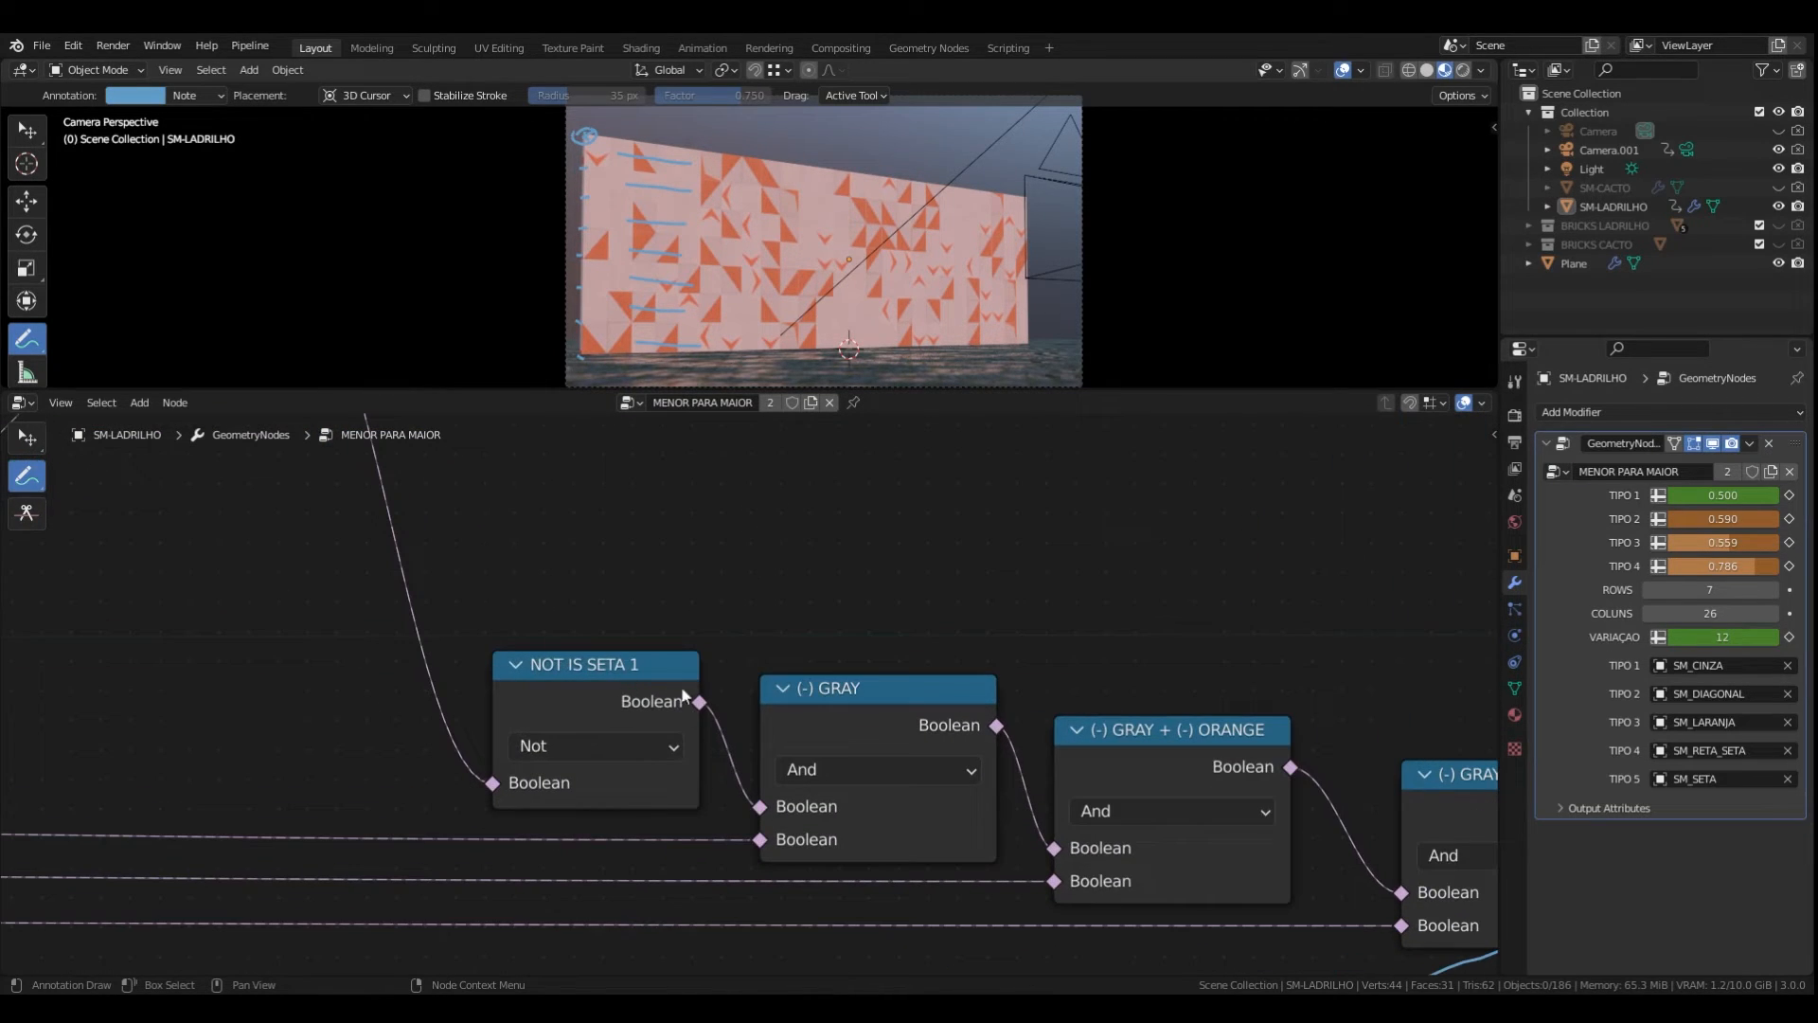
scroll(542, 730, "down", 4)
mouse_move(498, 672)
middle_mouse_down()
mouse_move(562, 822)
mouse_move(584, 763)
mouse_move(502, 642)
middle_mouse_up()
scroll(502, 642, "up", 4)
scroll(459, 748, "down", 6)
scroll(677, 734, "up", 4)
middle_click_drag(676, 733, 617, 696)
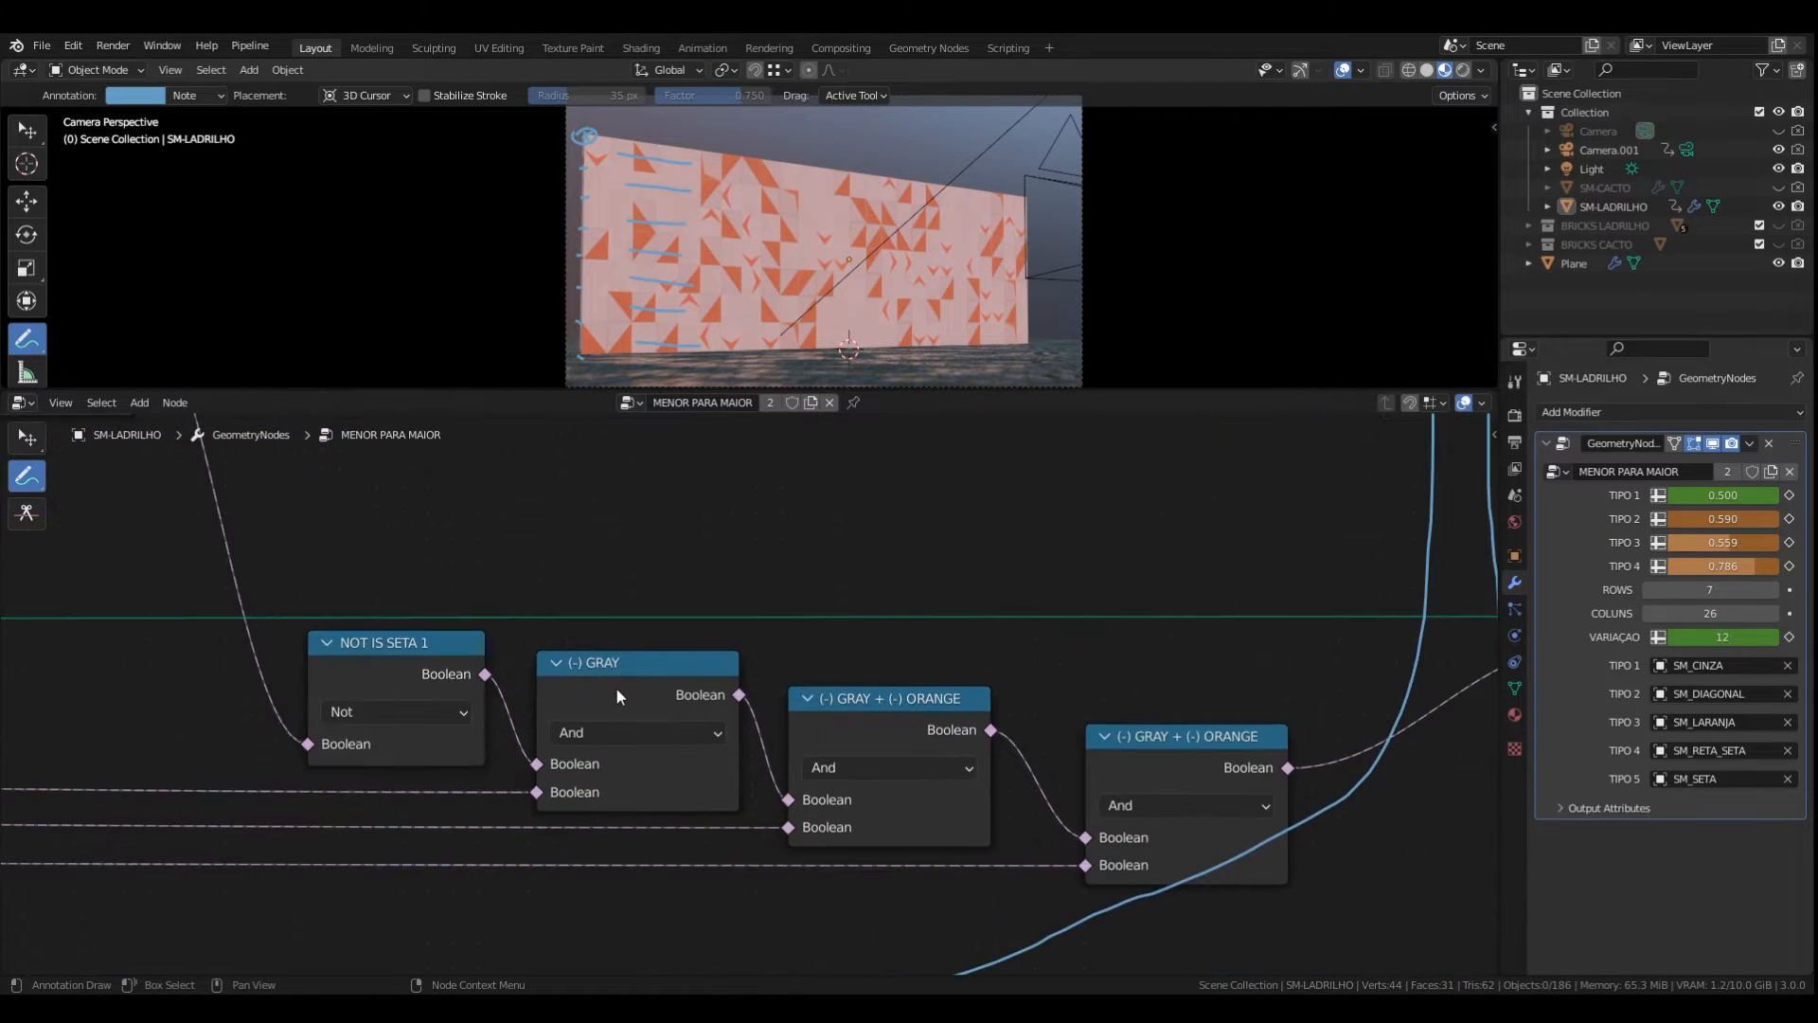
middle_click_drag(707, 732, 534, 650)
scroll(756, 624, "up", 2)
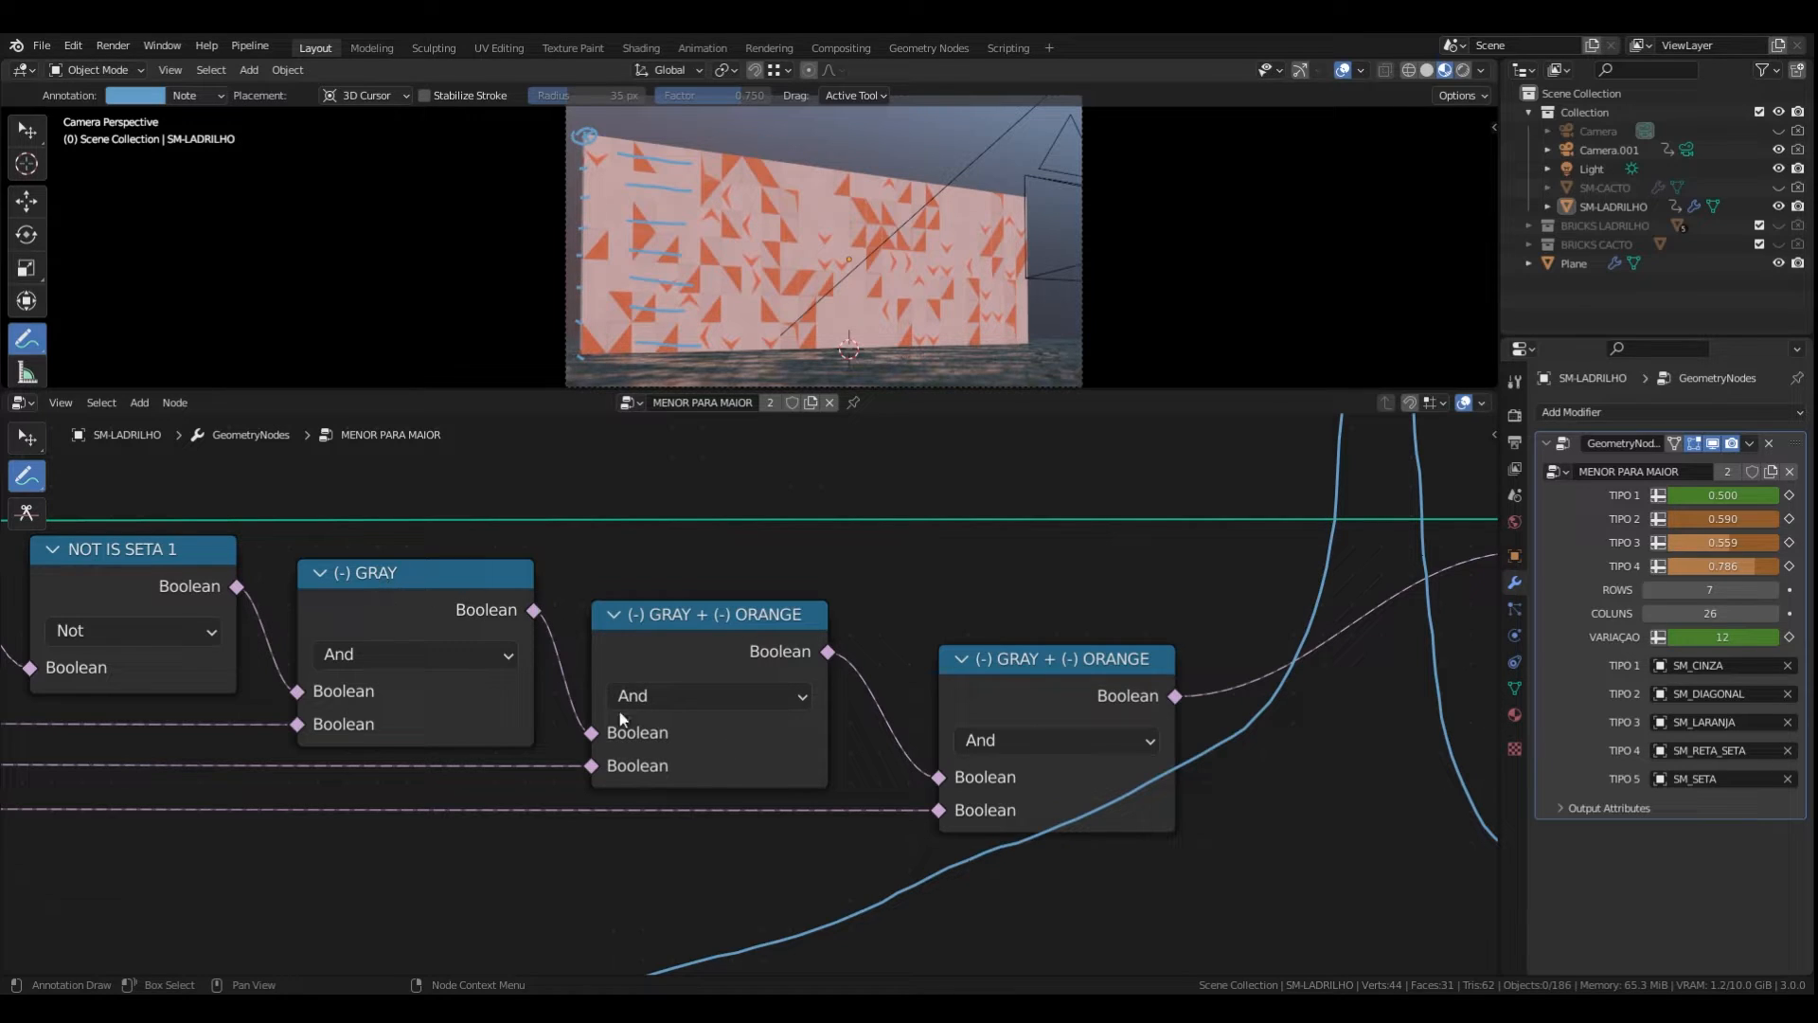
middle_click_drag(766, 753, 562, 738)
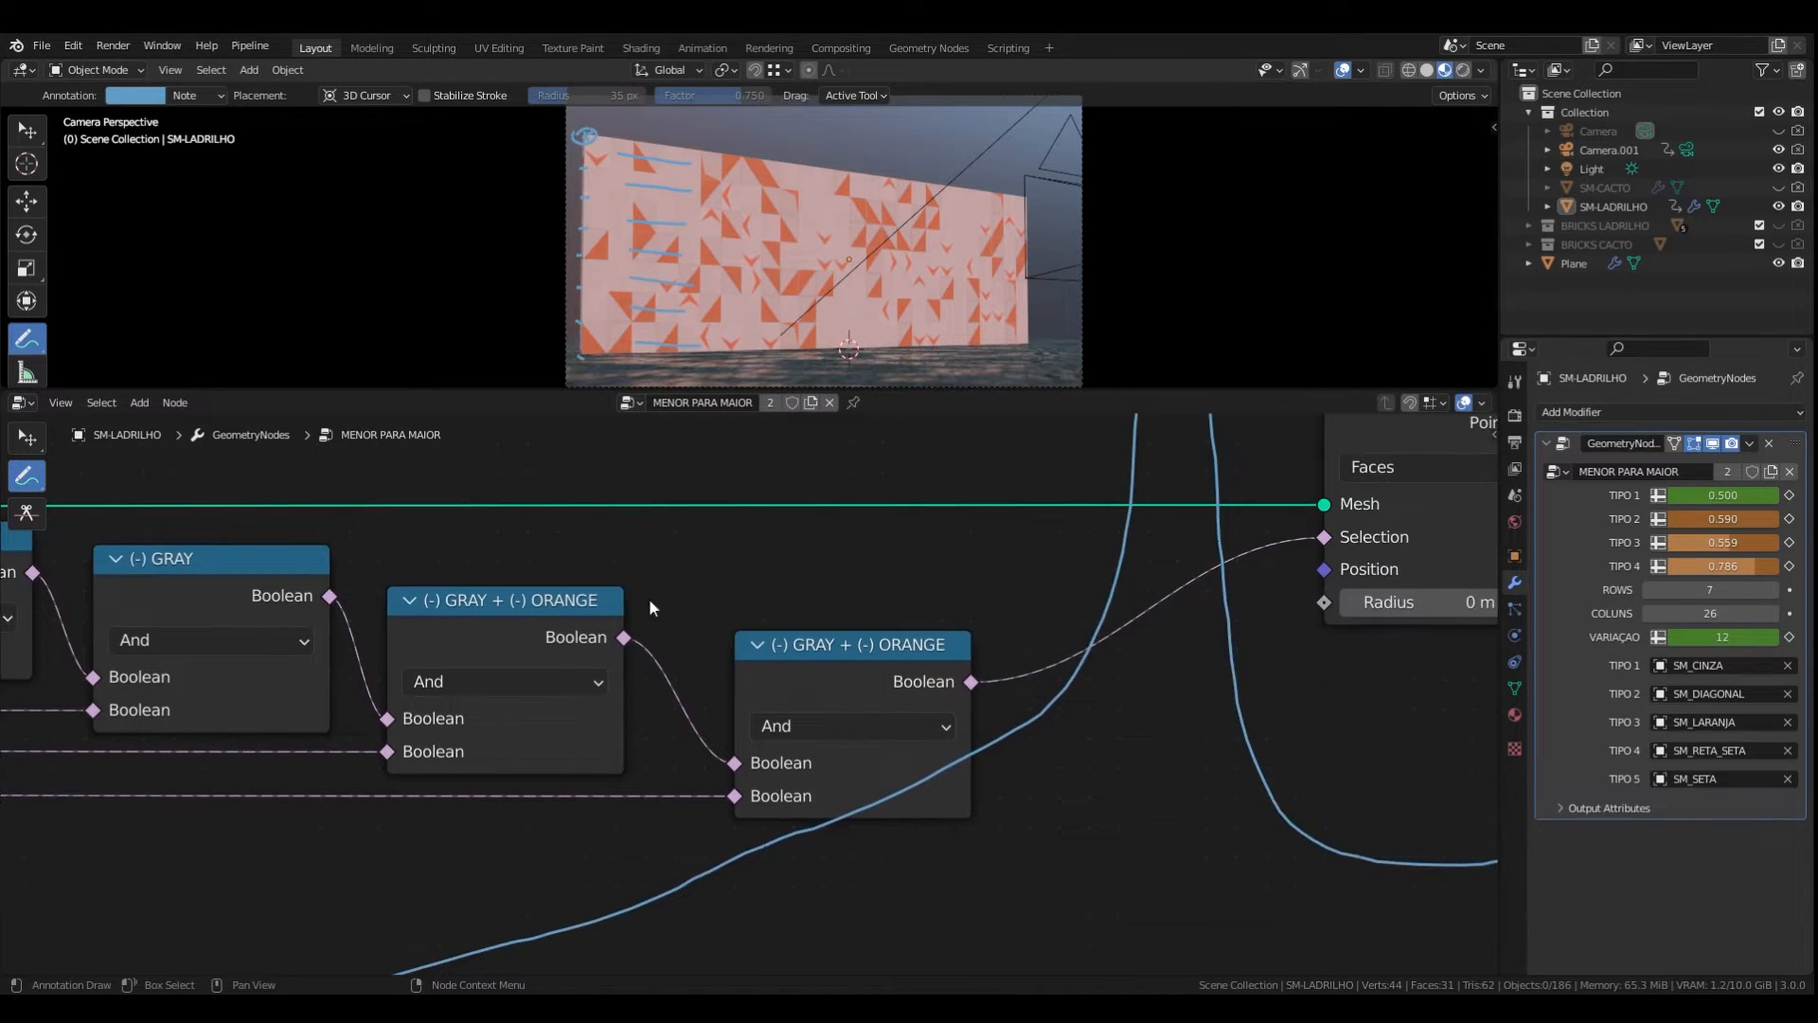
scroll(855, 678, "down", 5)
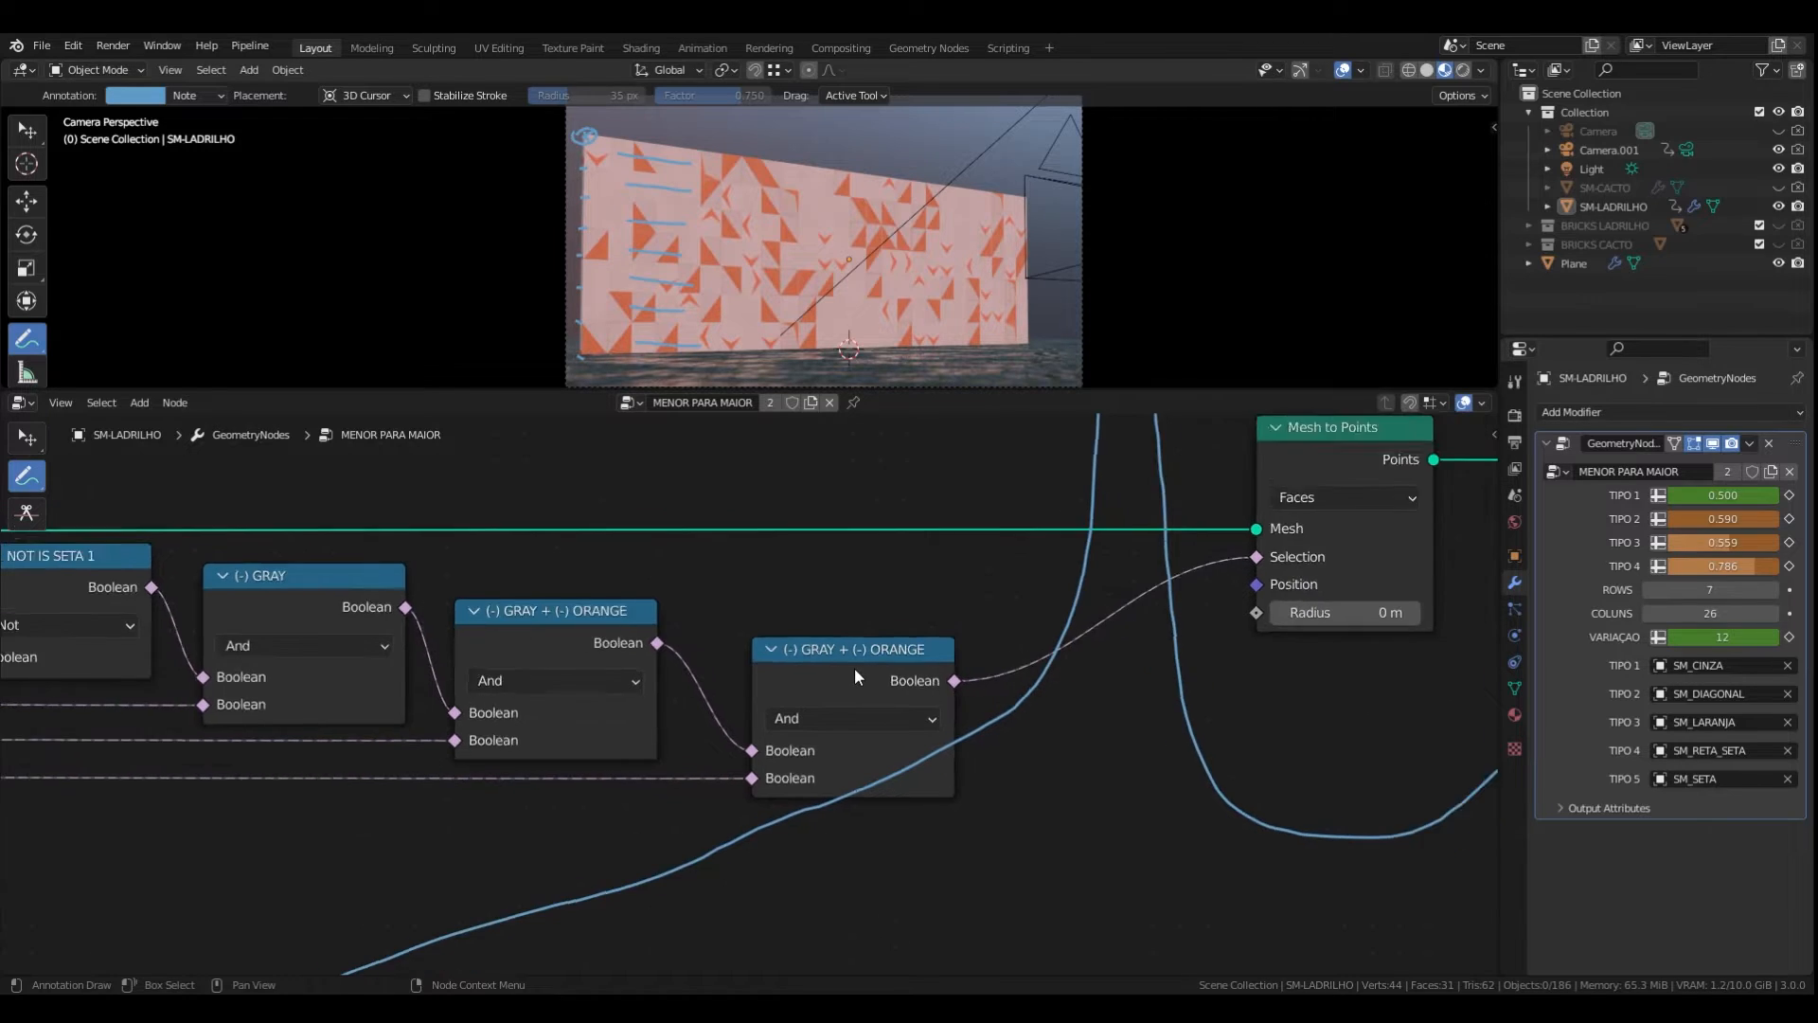
- Trace the mask links feeding the final (-) node chain back to the annotated mask nodes
middle_click_drag(624, 707, 799, 714)
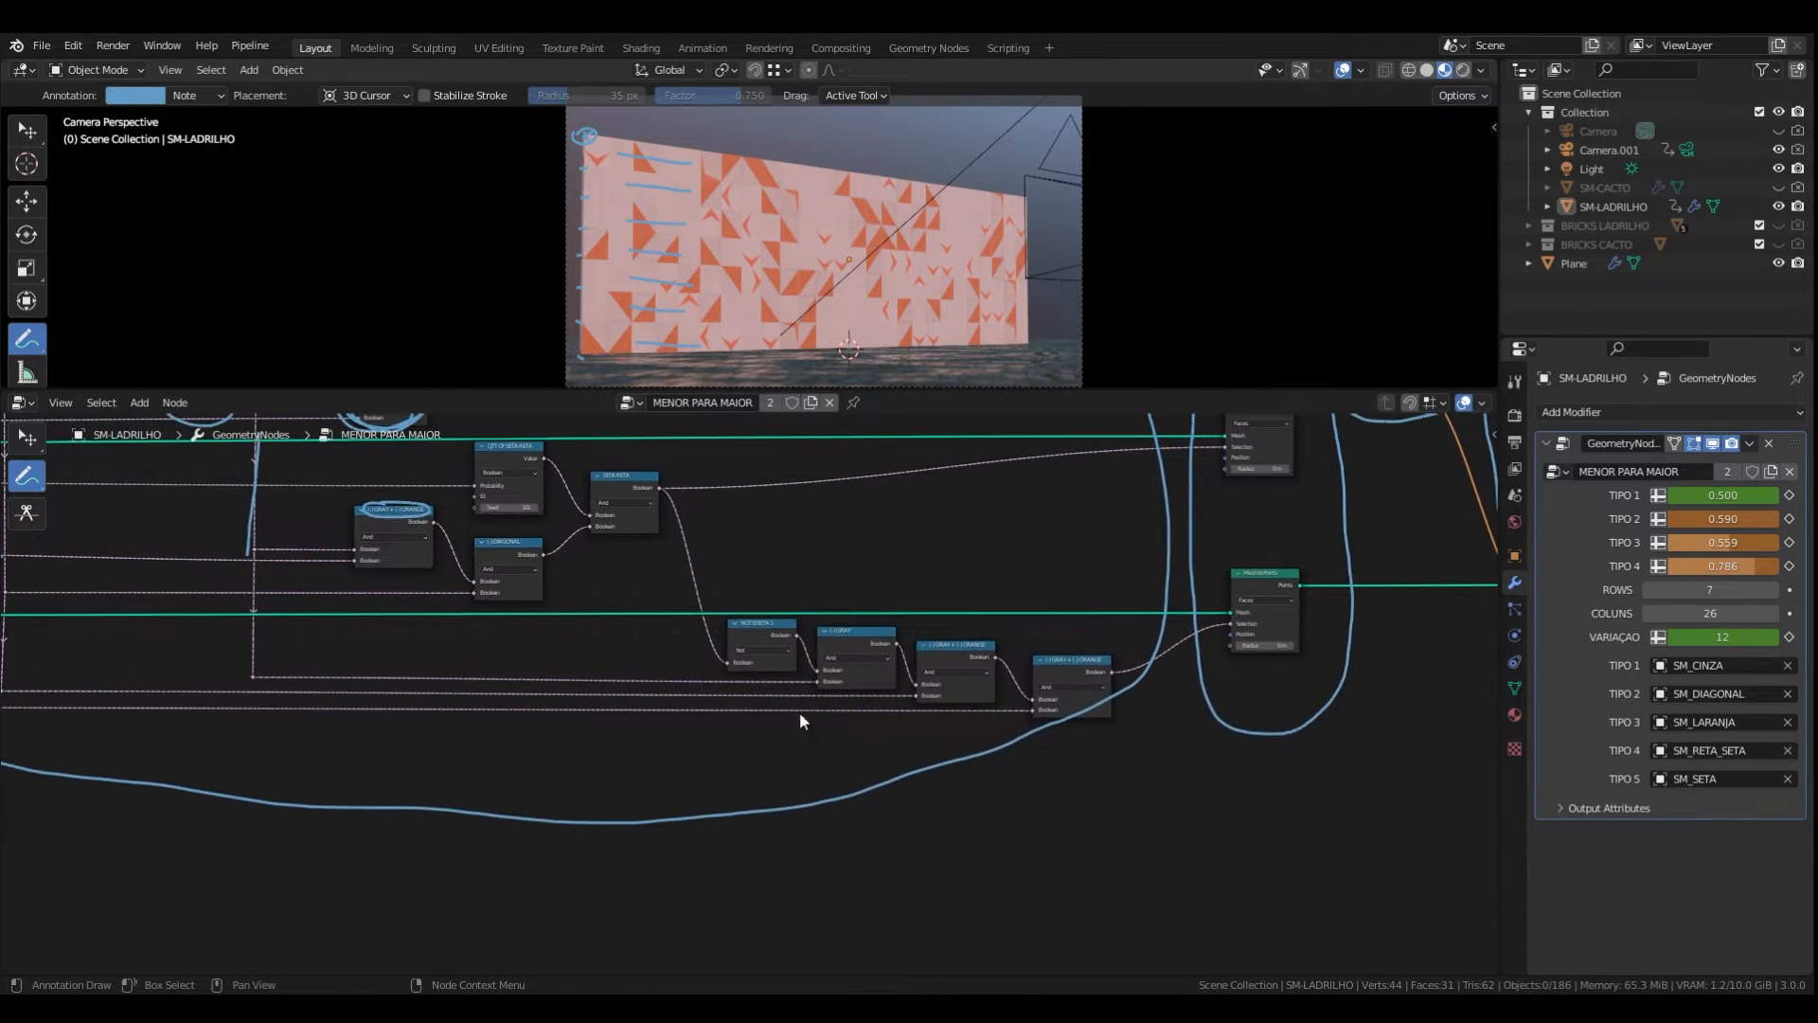
middle_click_drag(692, 727, 1014, 735)
scroll(852, 762, "down", 3)
middle_click_drag(852, 762, 843, 874)
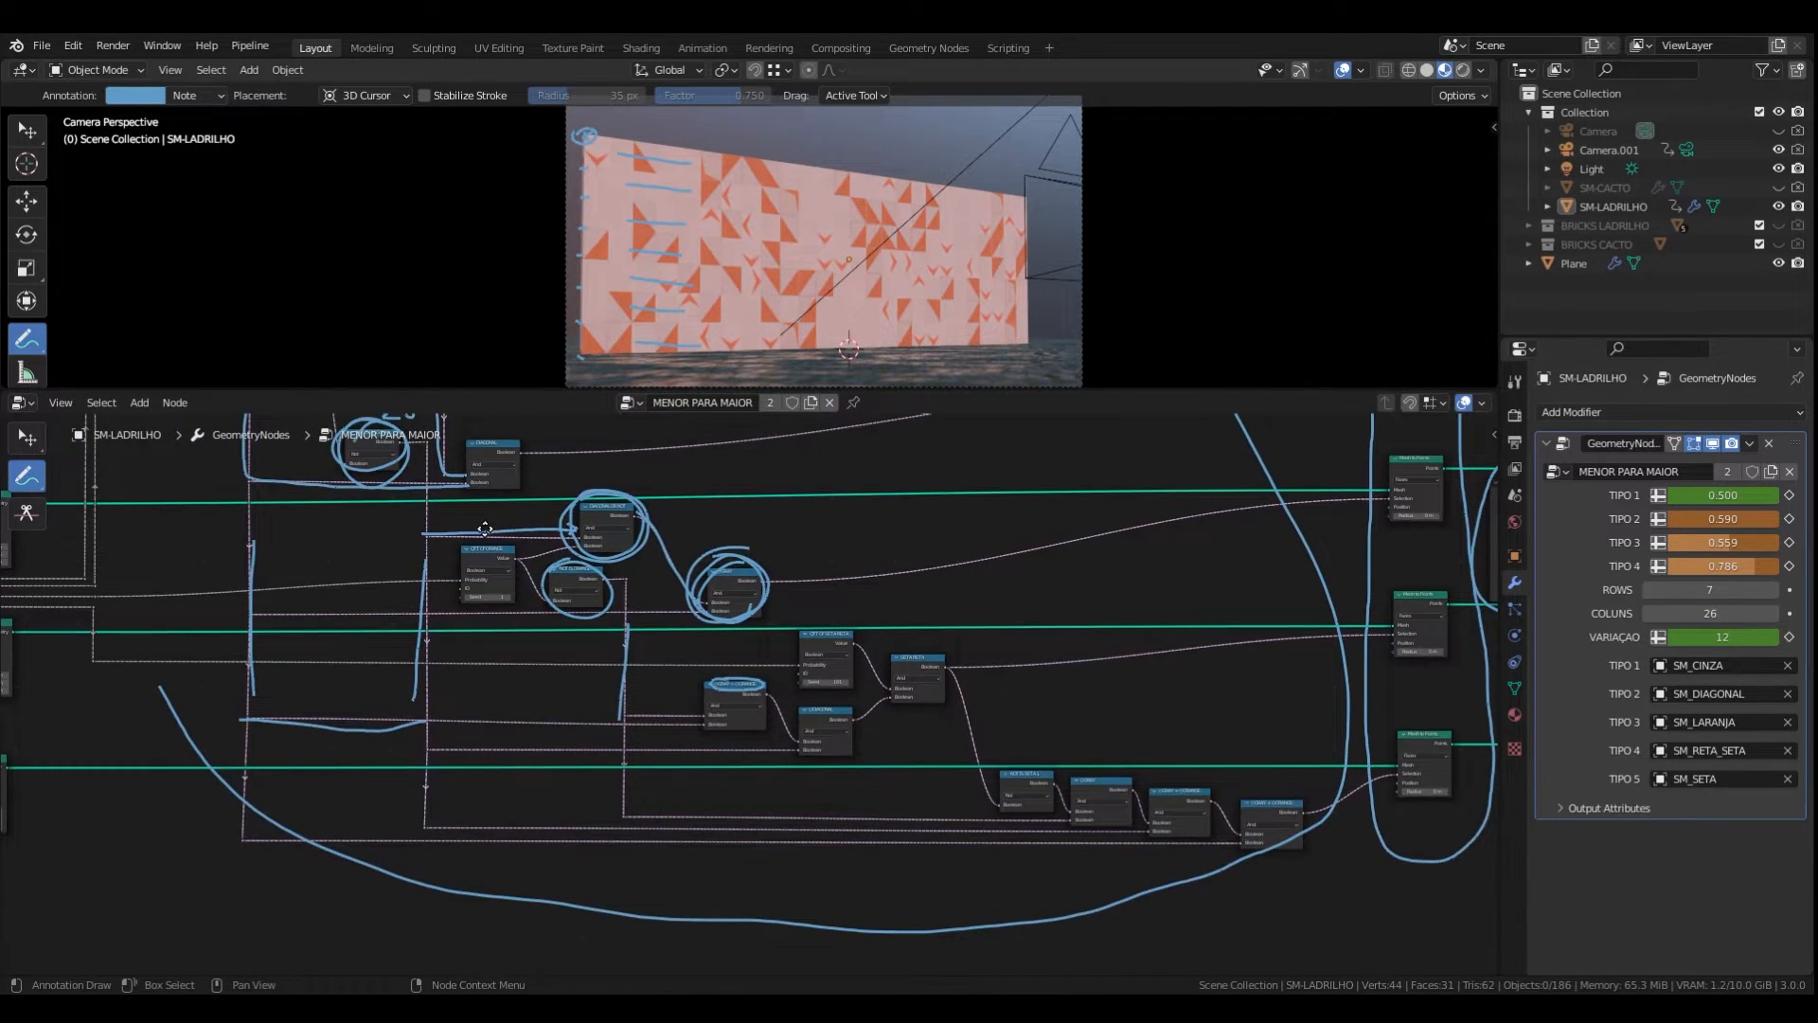
middle_click_drag(484, 528, 519, 647)
middle_click_drag(1326, 933, 860, 815)
- Append (-) DIAGONAL to the label of the last (-) GRAY + (-) ORANGE node before Mesh to Points
scroll(860, 814, "up", 13)
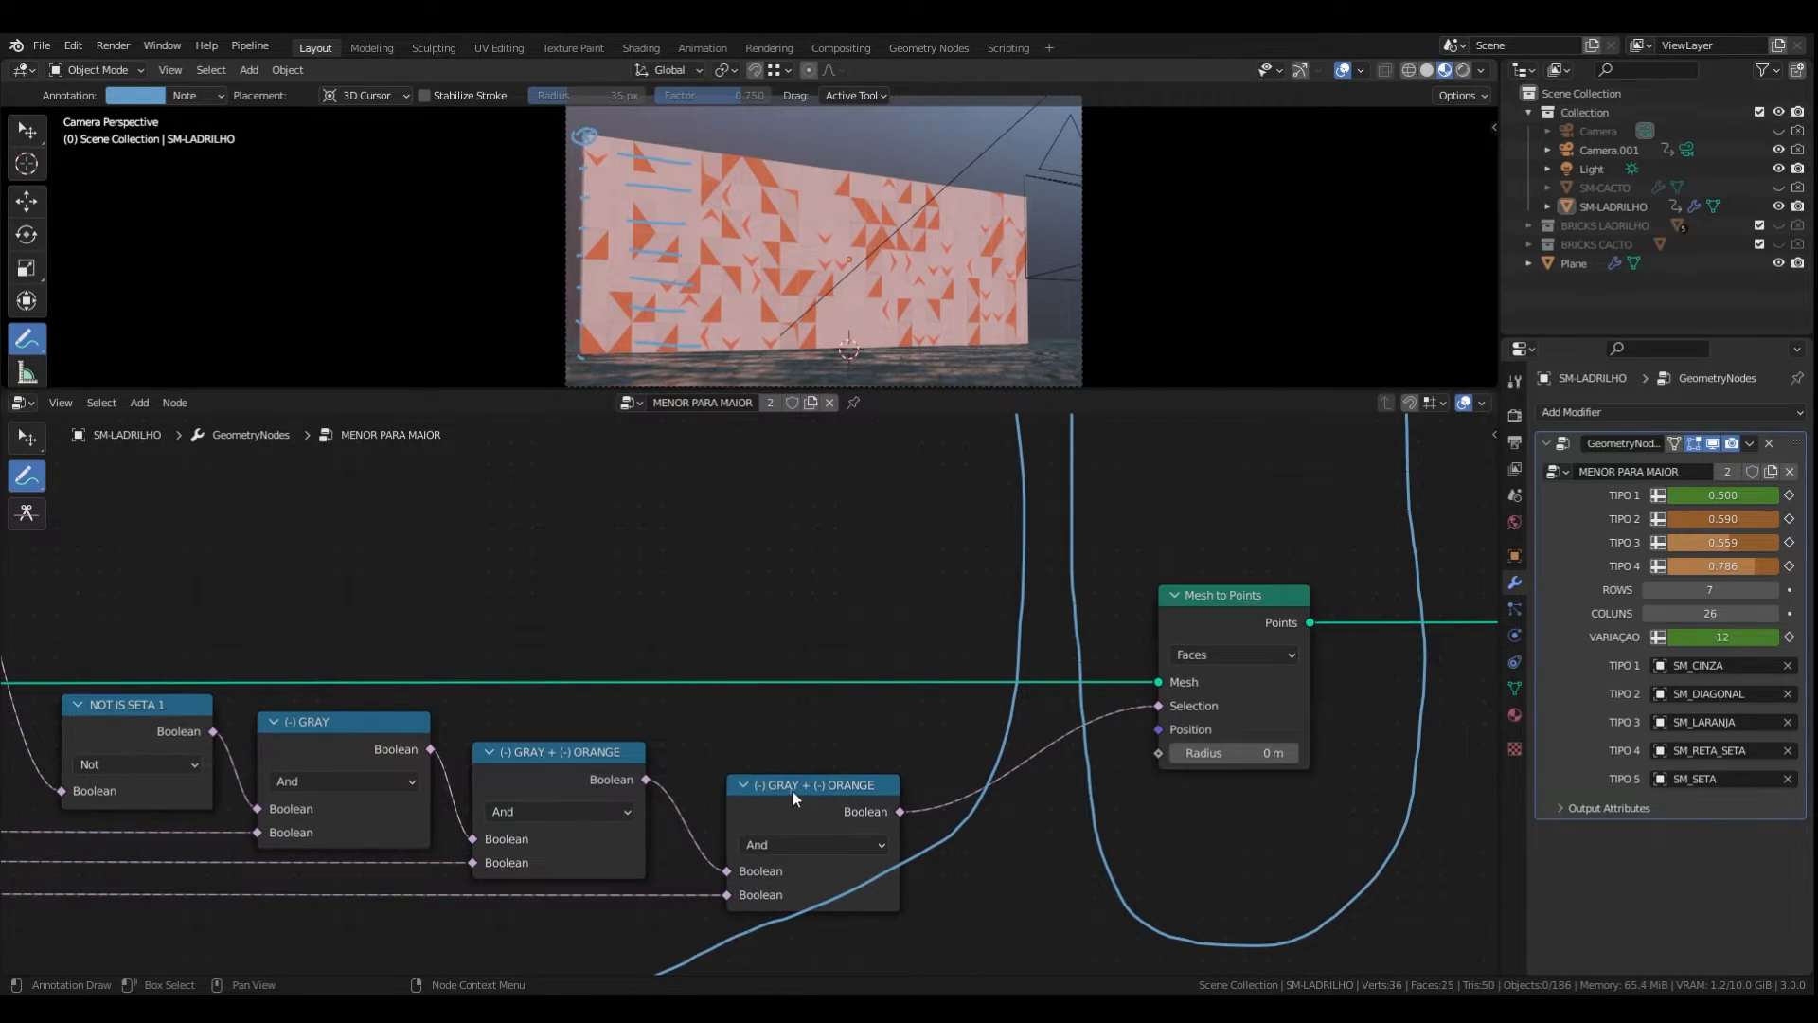
left_click(27, 438)
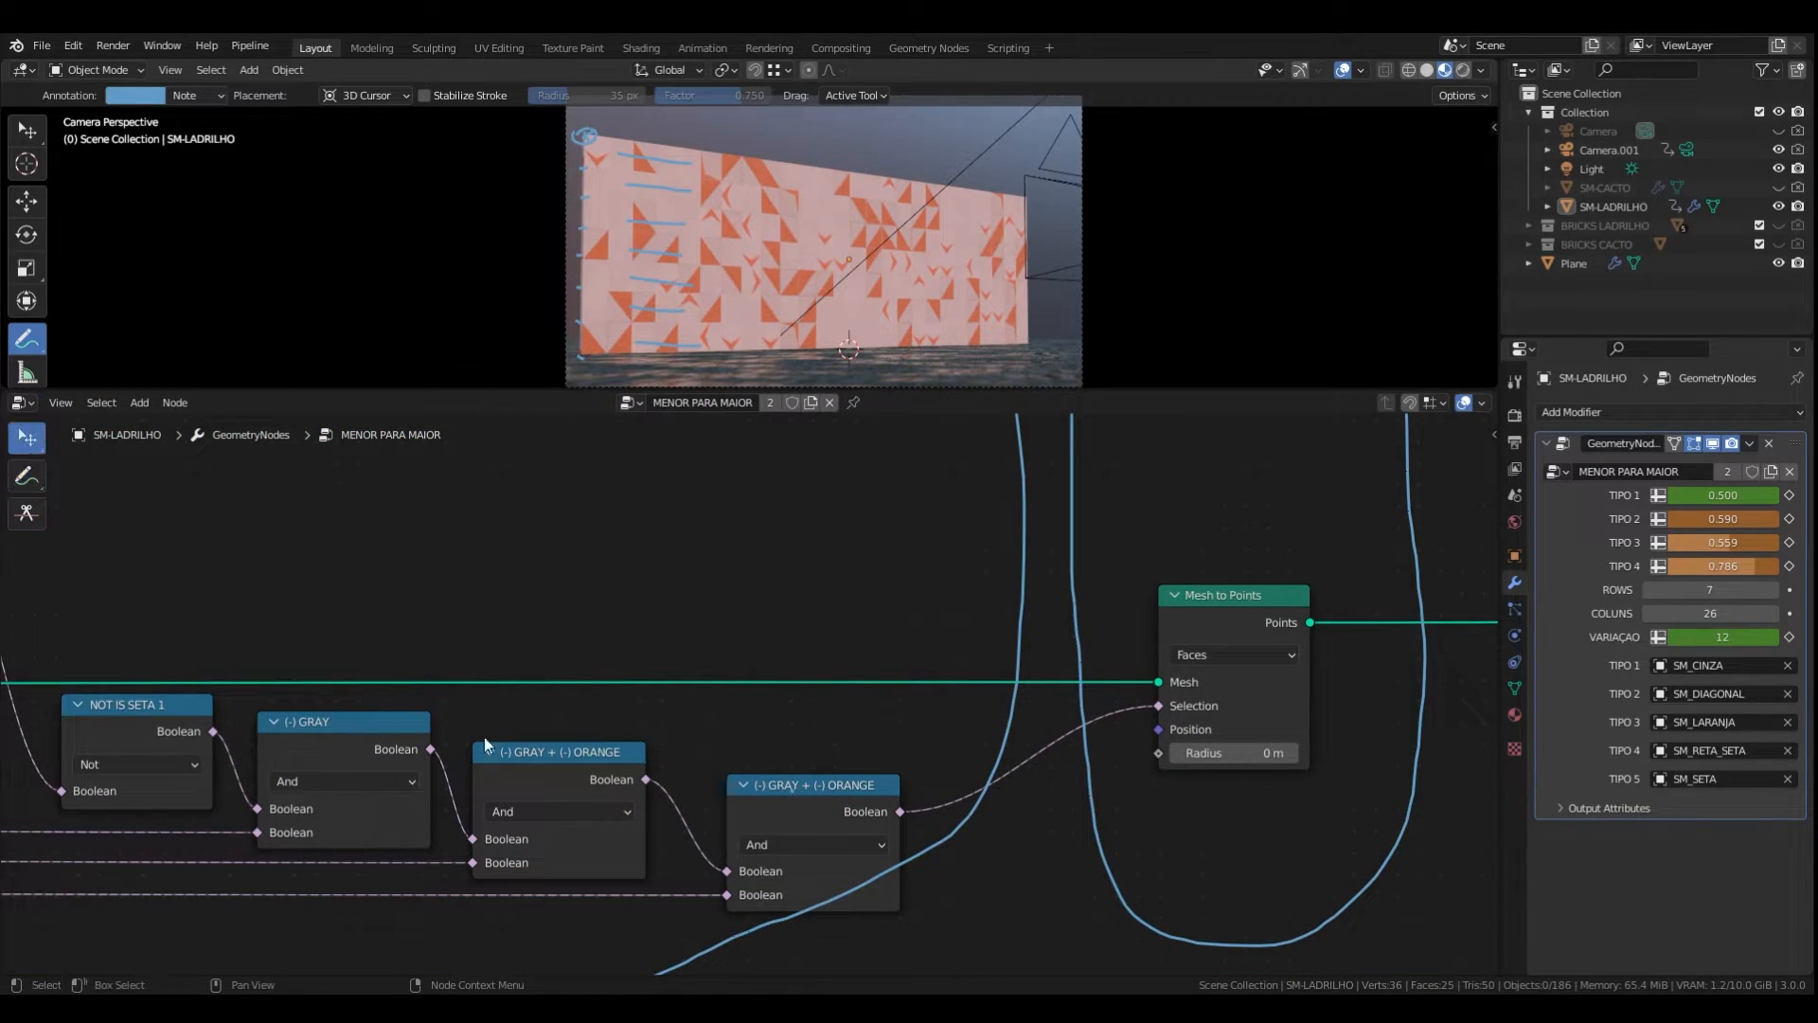
left_click(765, 793)
scroll(765, 793, "up", 2)
key("F2")
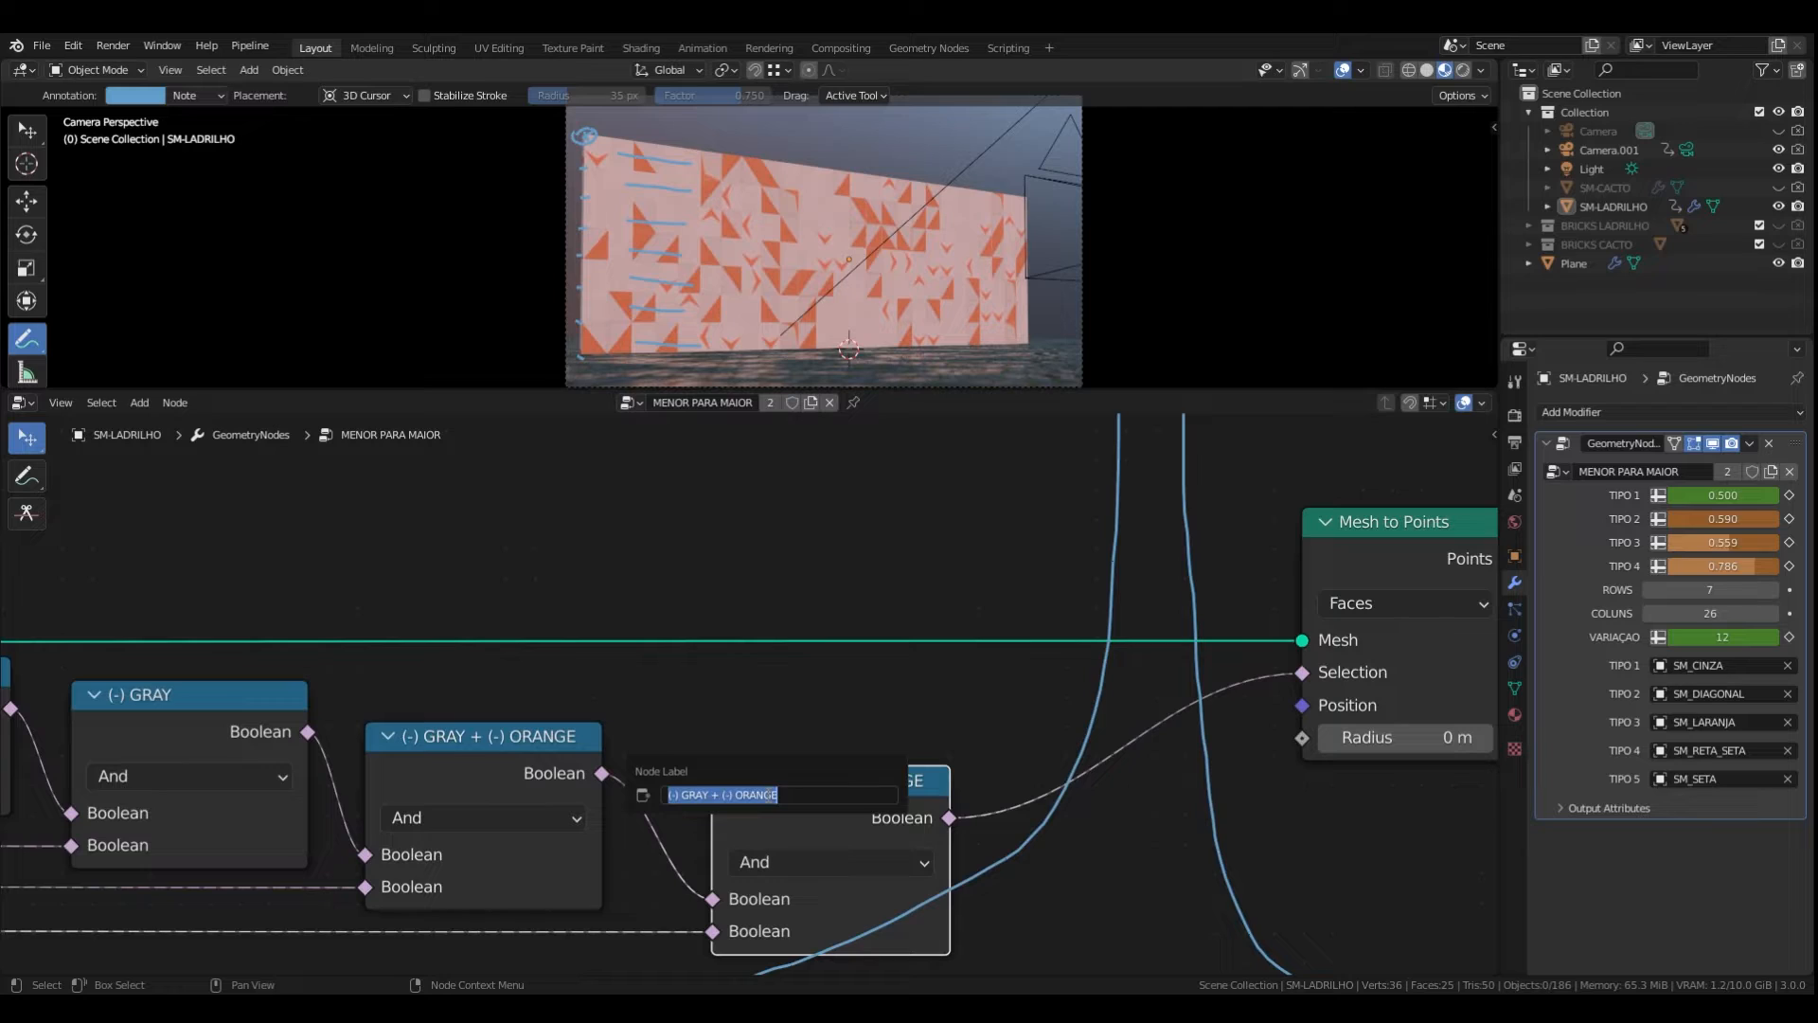
key("End")
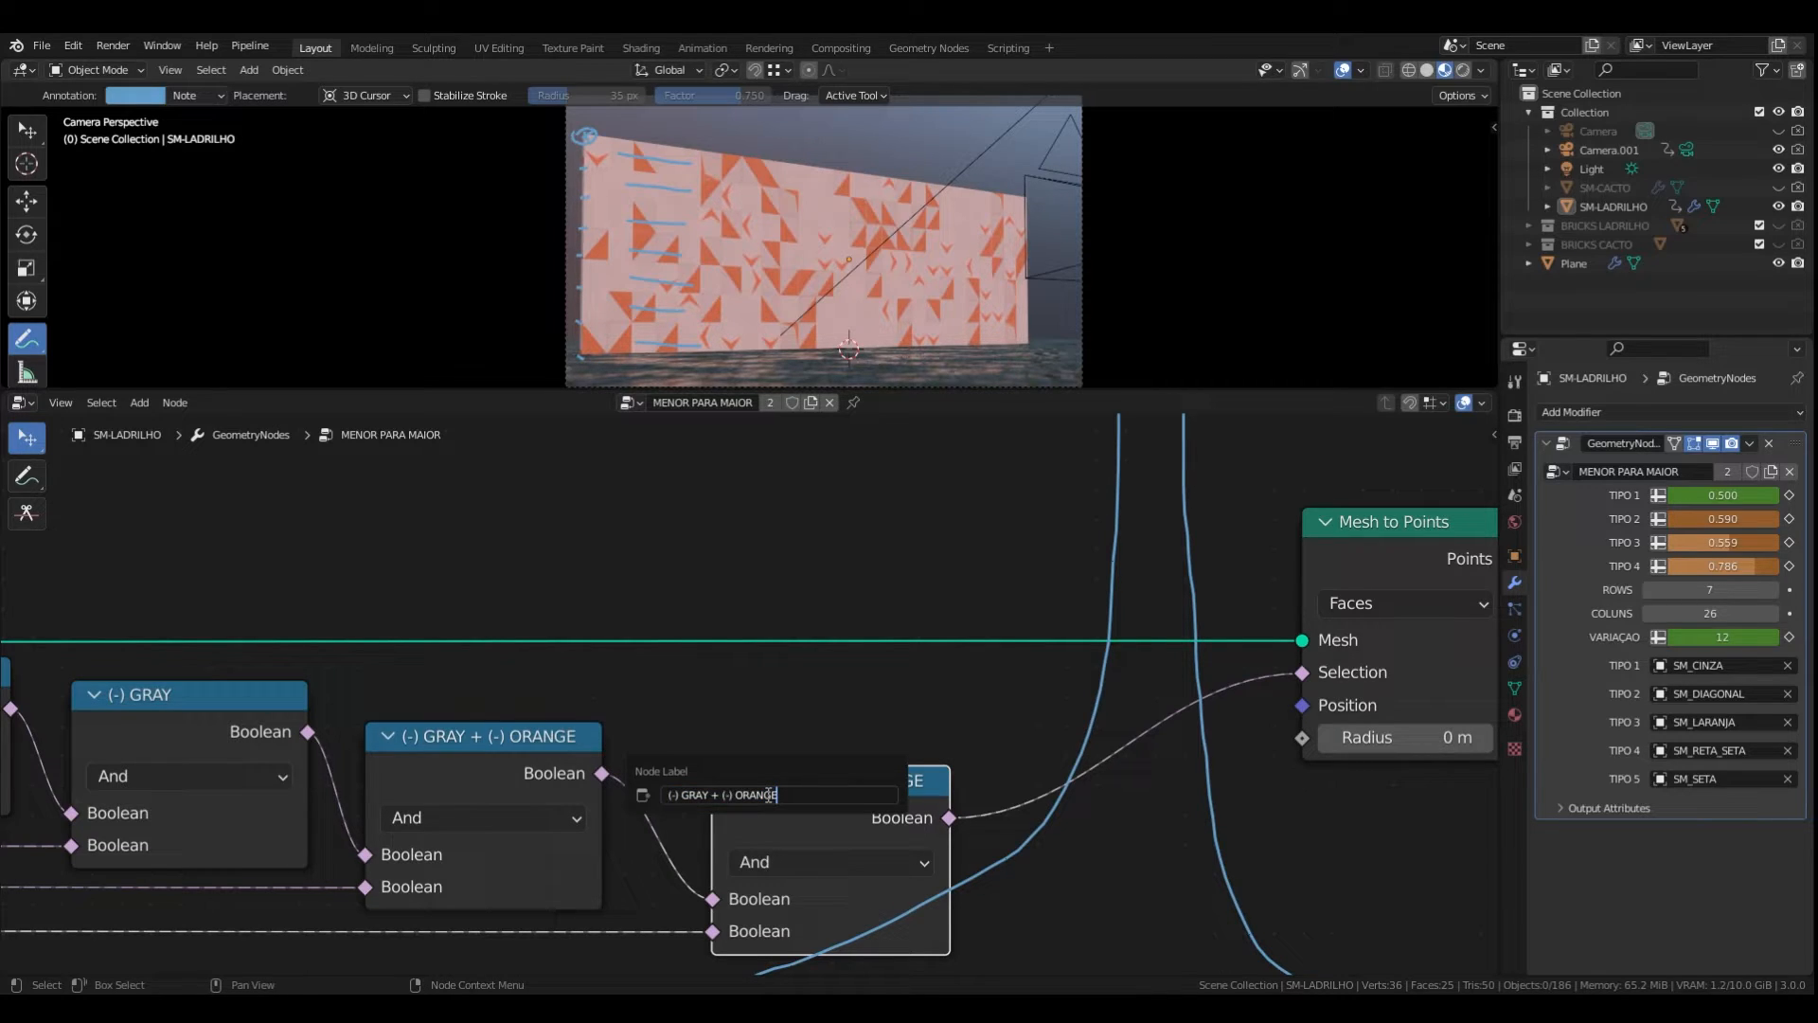
type("(-) DIAGONAL")
key("Return")
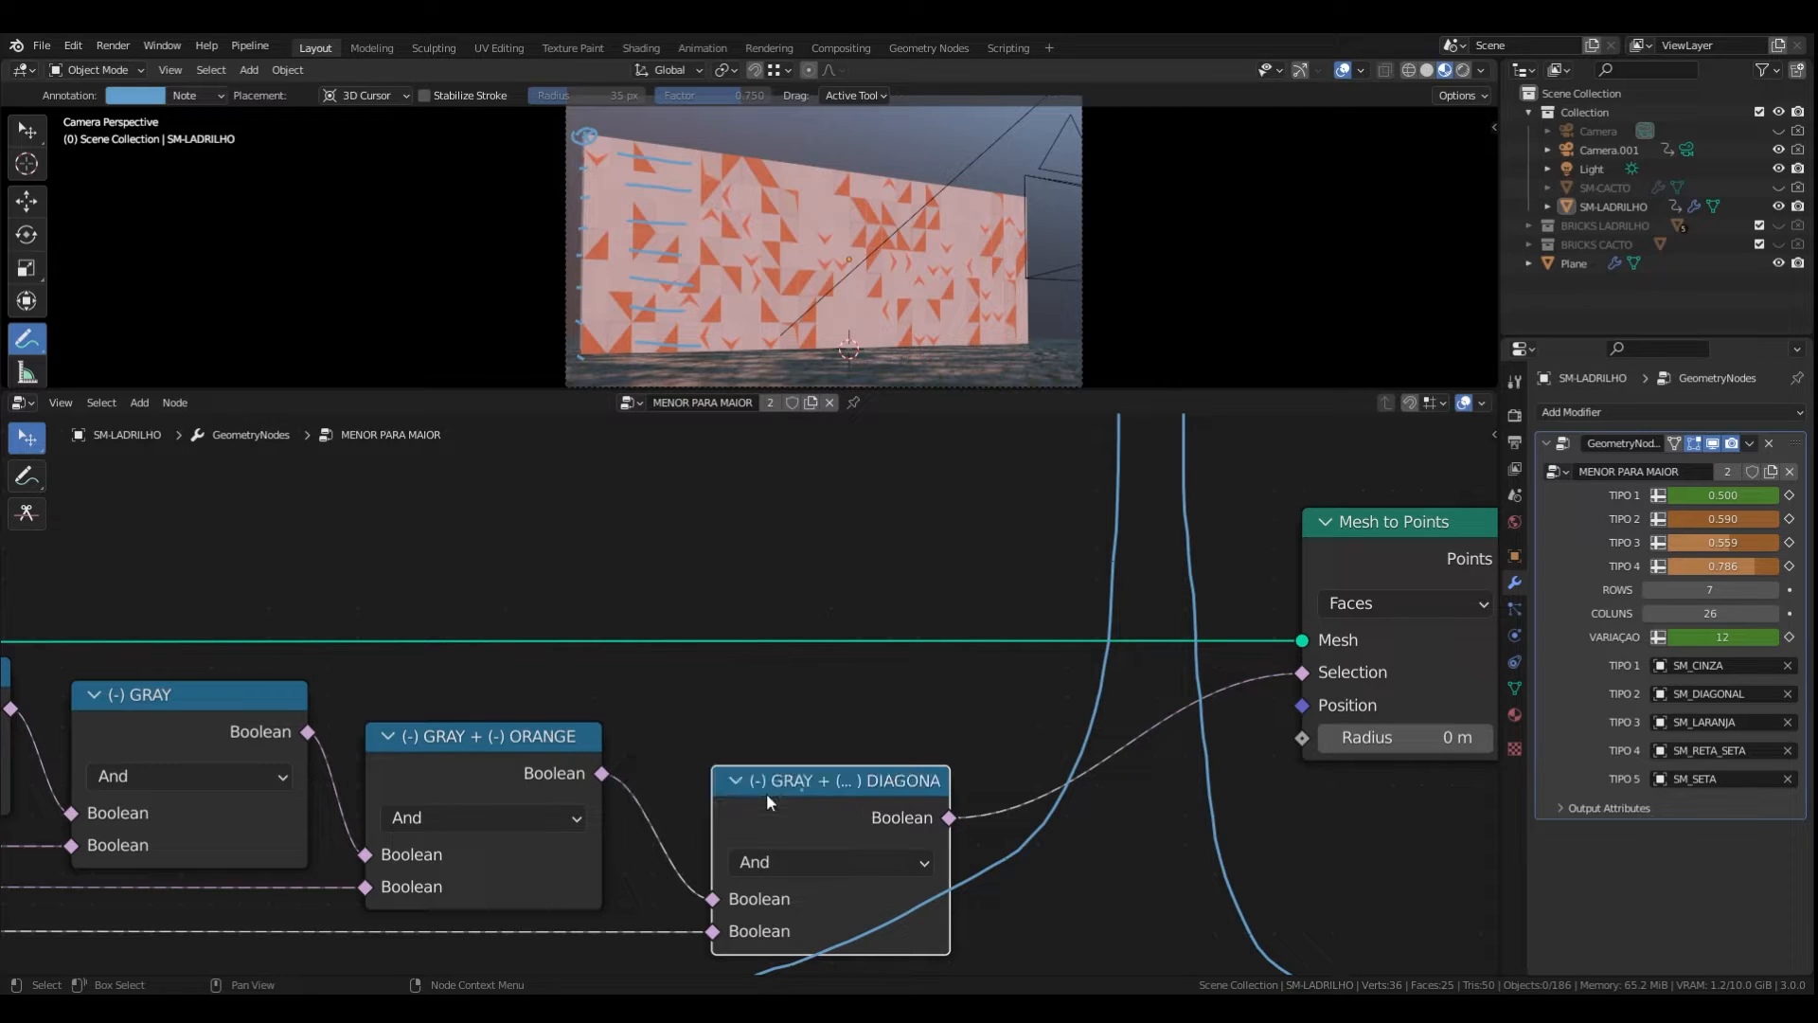
left_click(901, 737)
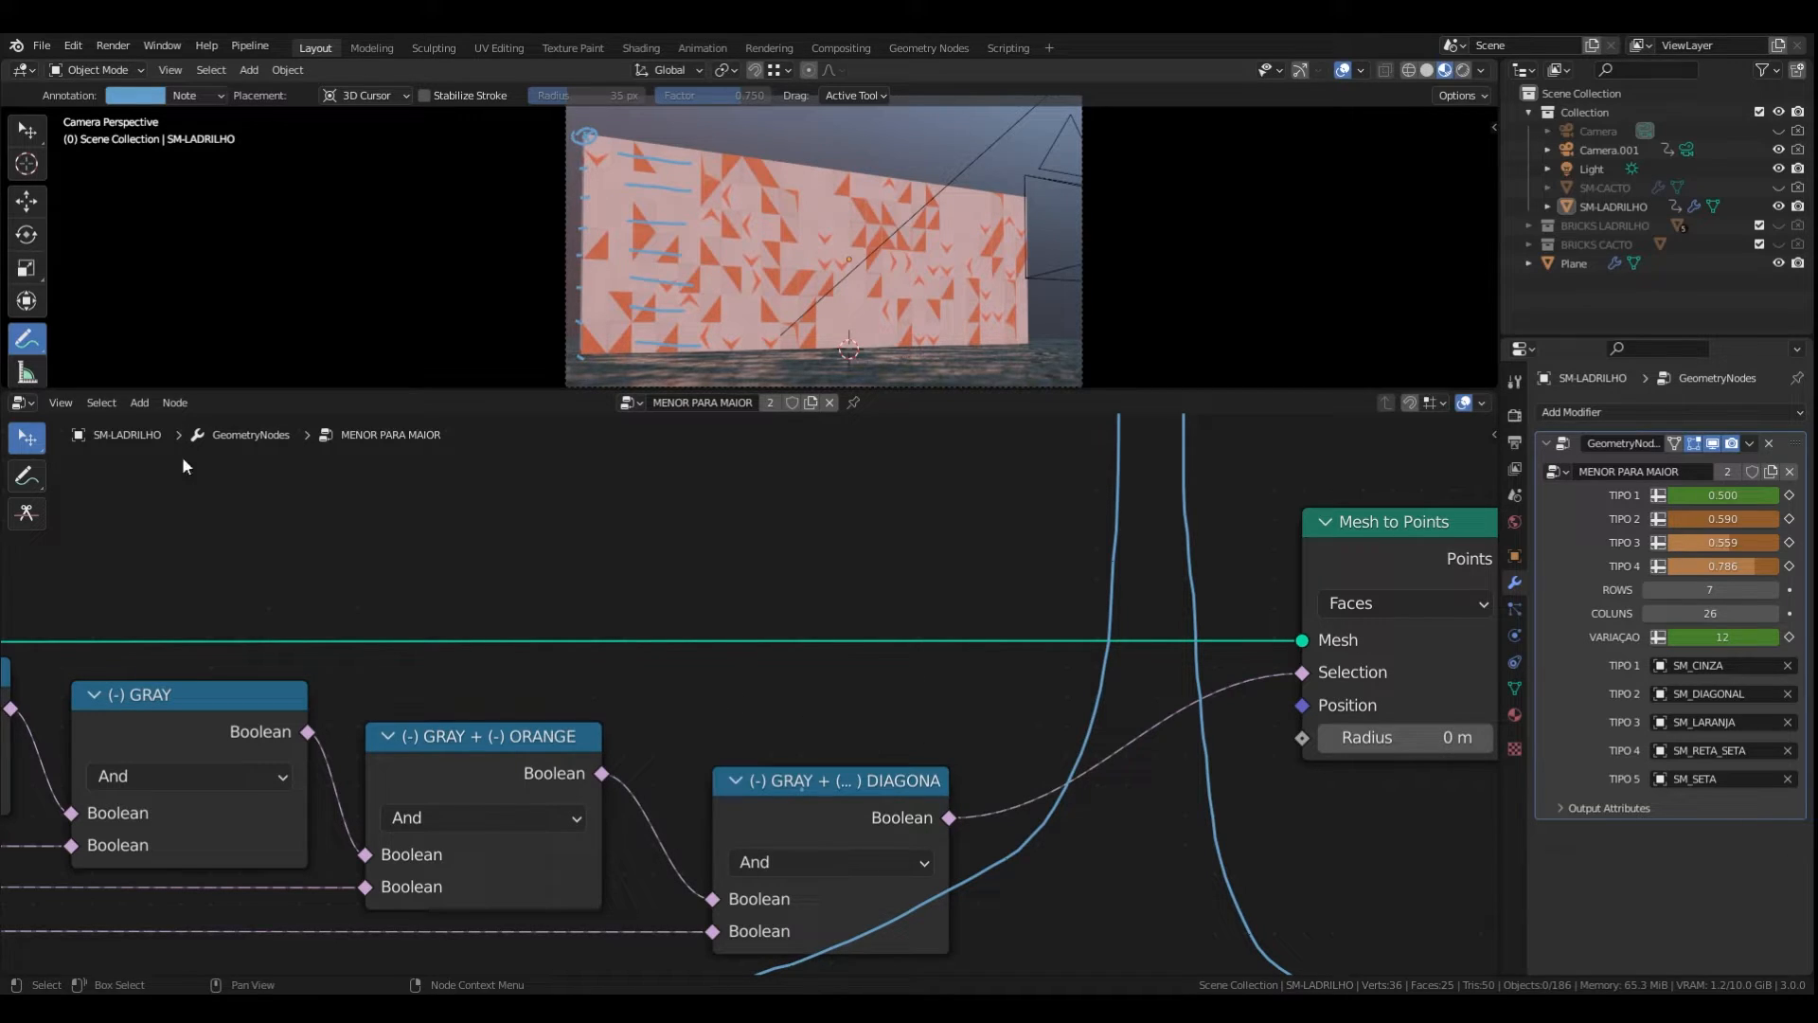
- Erase the node editor annotations over the percentage sketches, the Boolean mask section and the Mesh to Points column
scroll(833, 752, "down", 4)
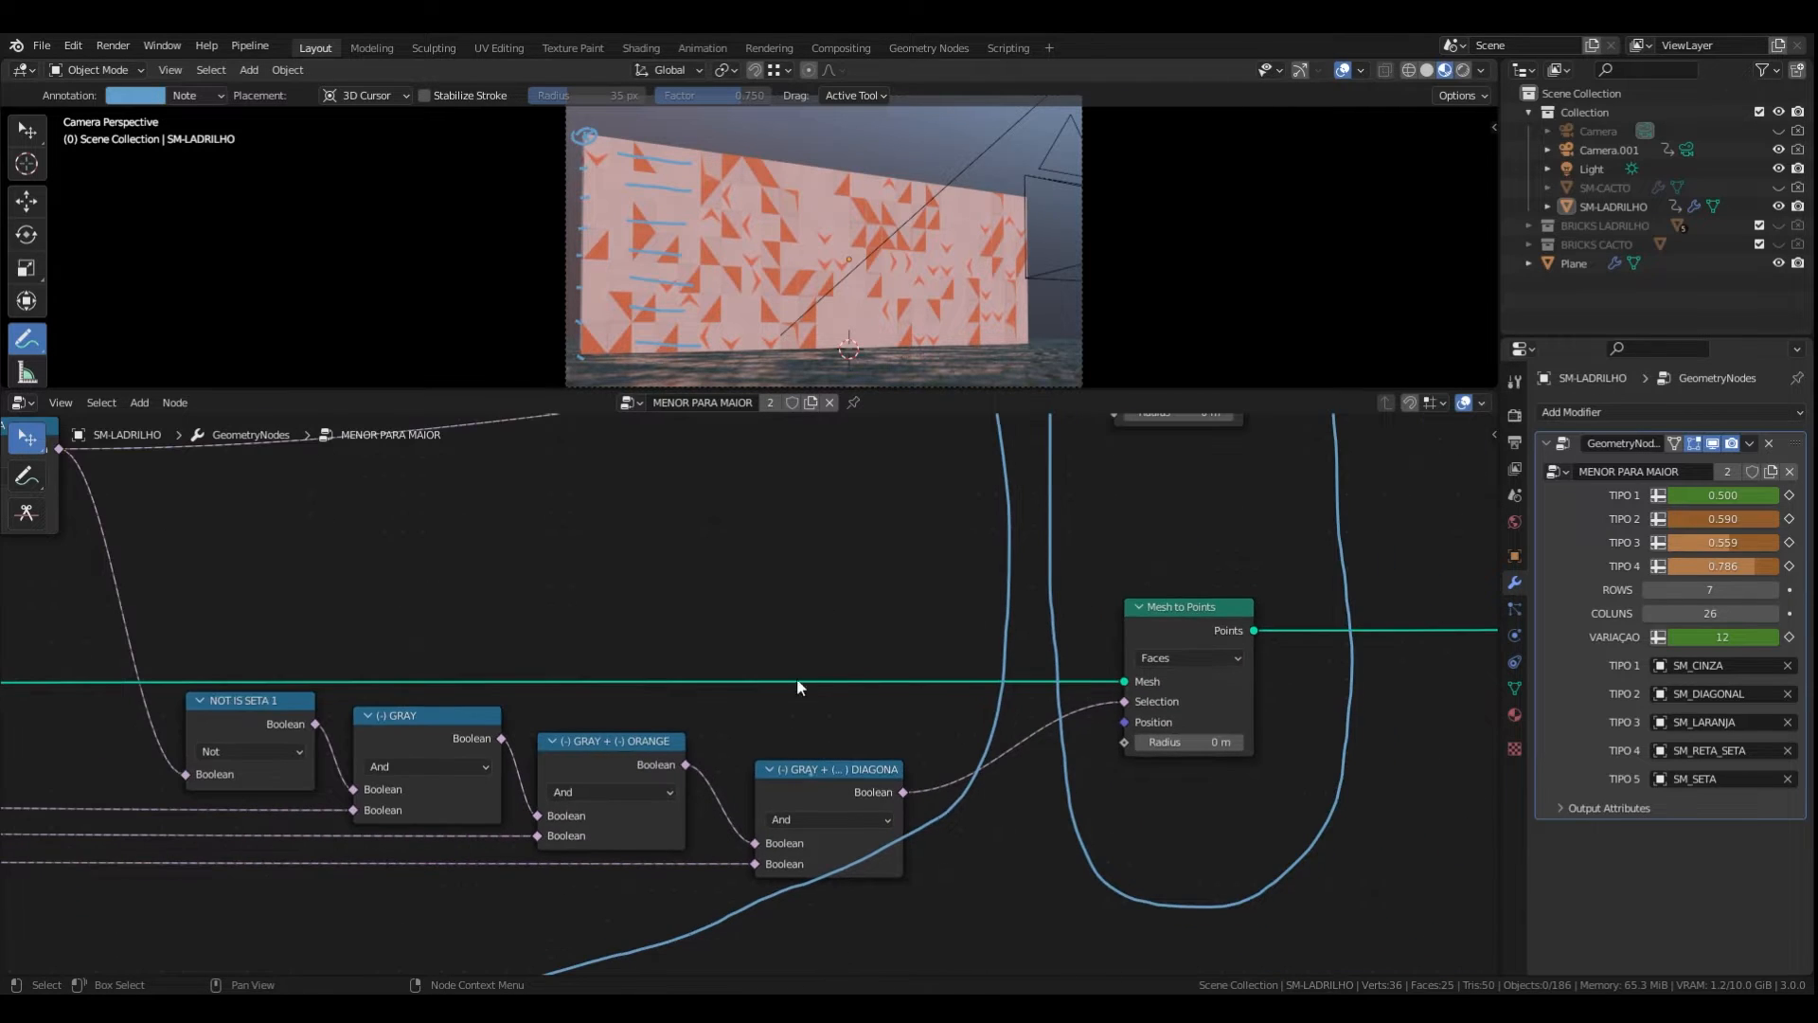
scroll(599, 787, "down", 6)
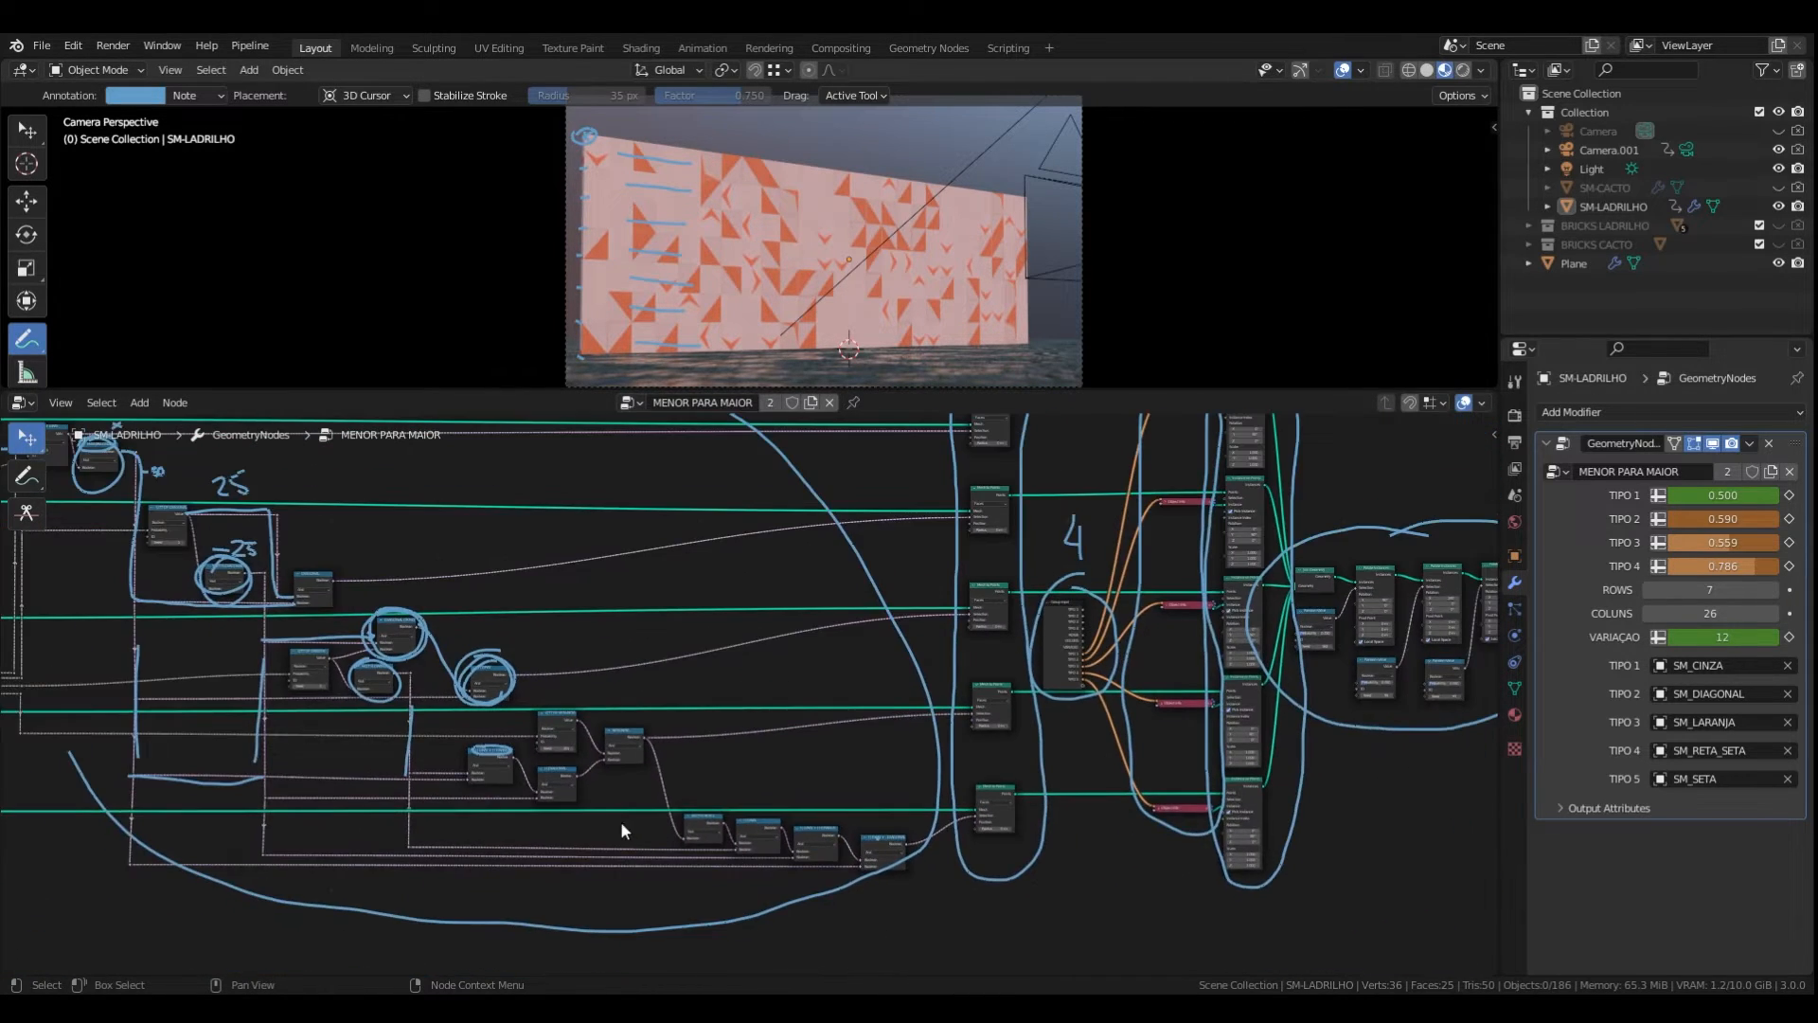
scroll(953, 804, "down", 2)
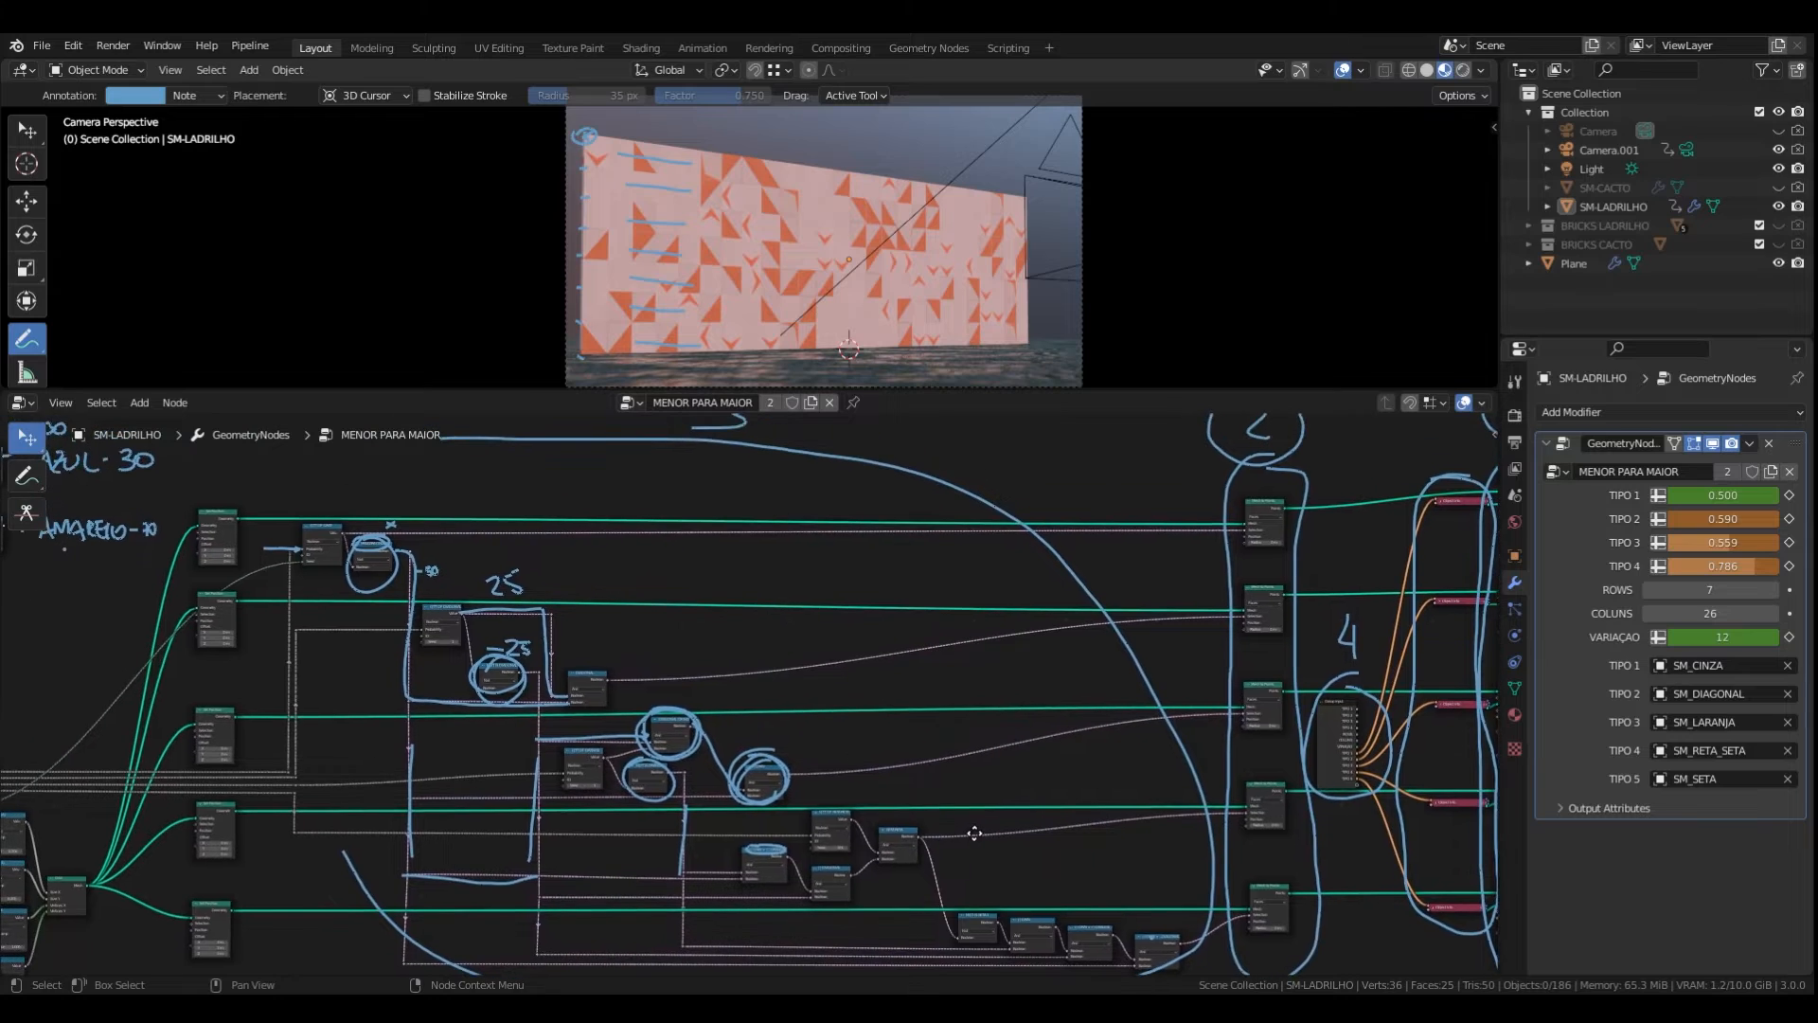
middle_click_drag(956, 808, 964, 831)
middle_click_drag(872, 686, 782, 686)
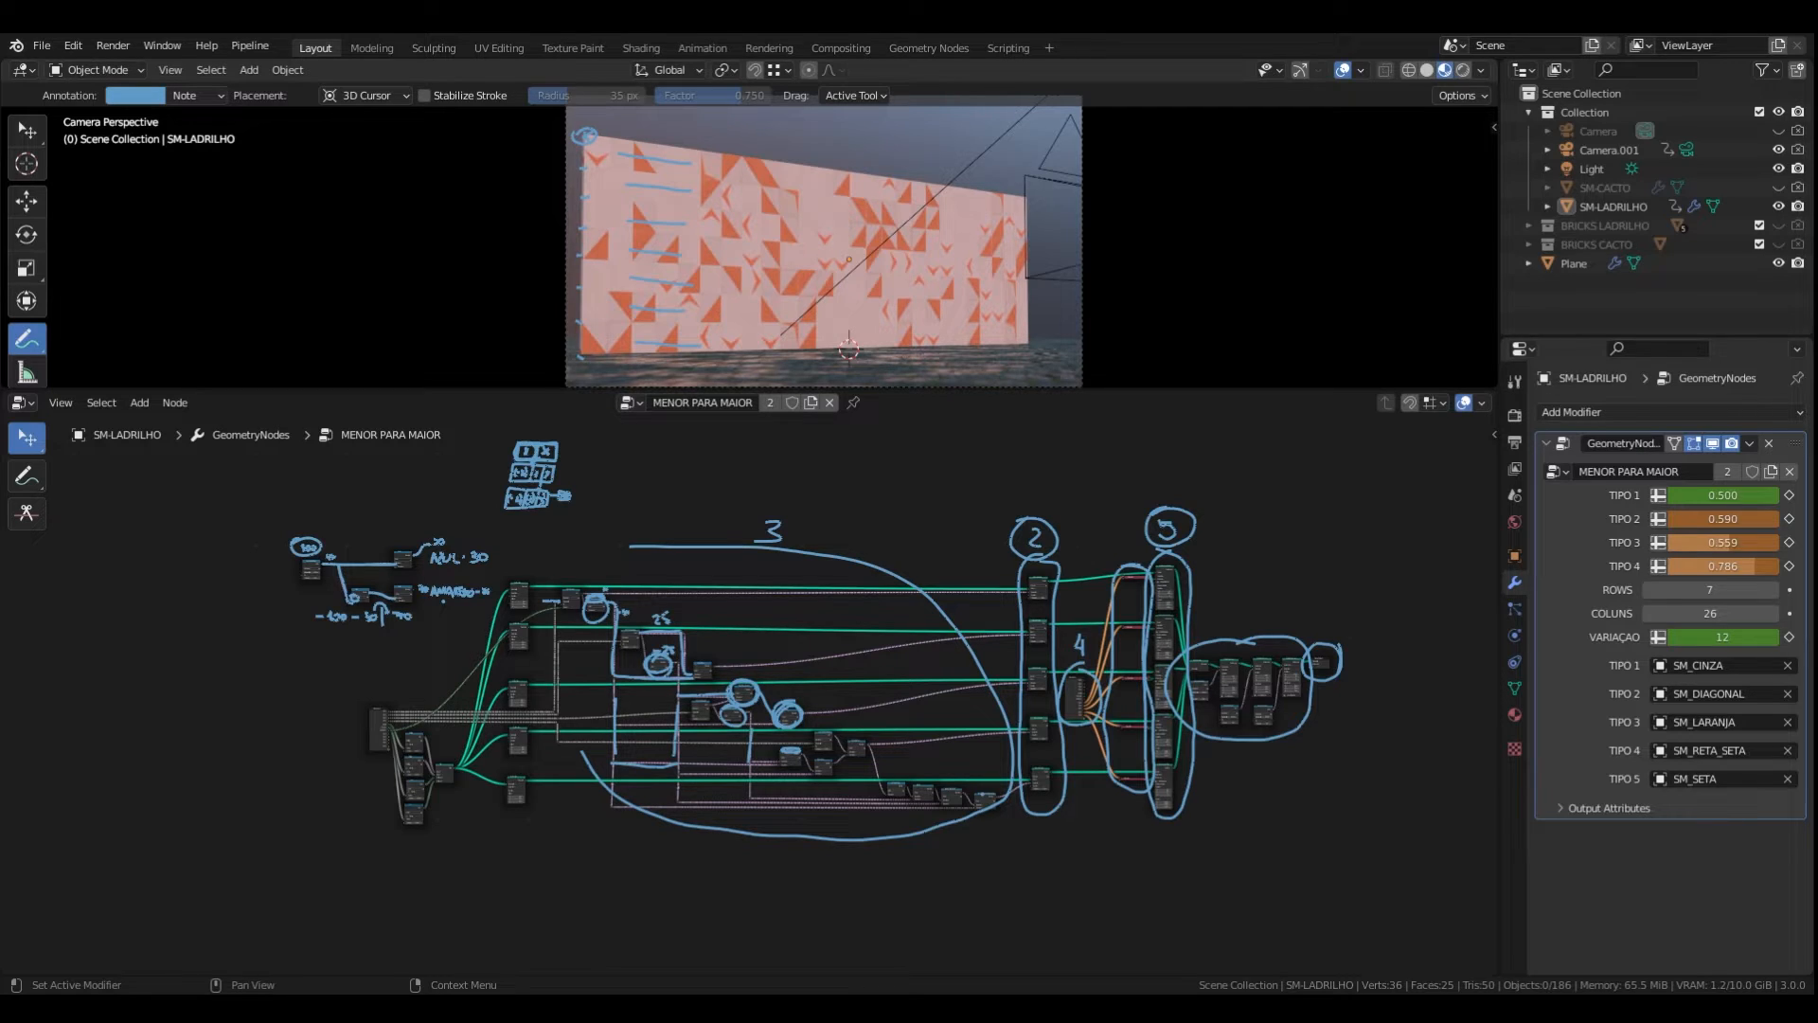
middle_click_drag(178, 487, 174, 502)
left_click(40, 477)
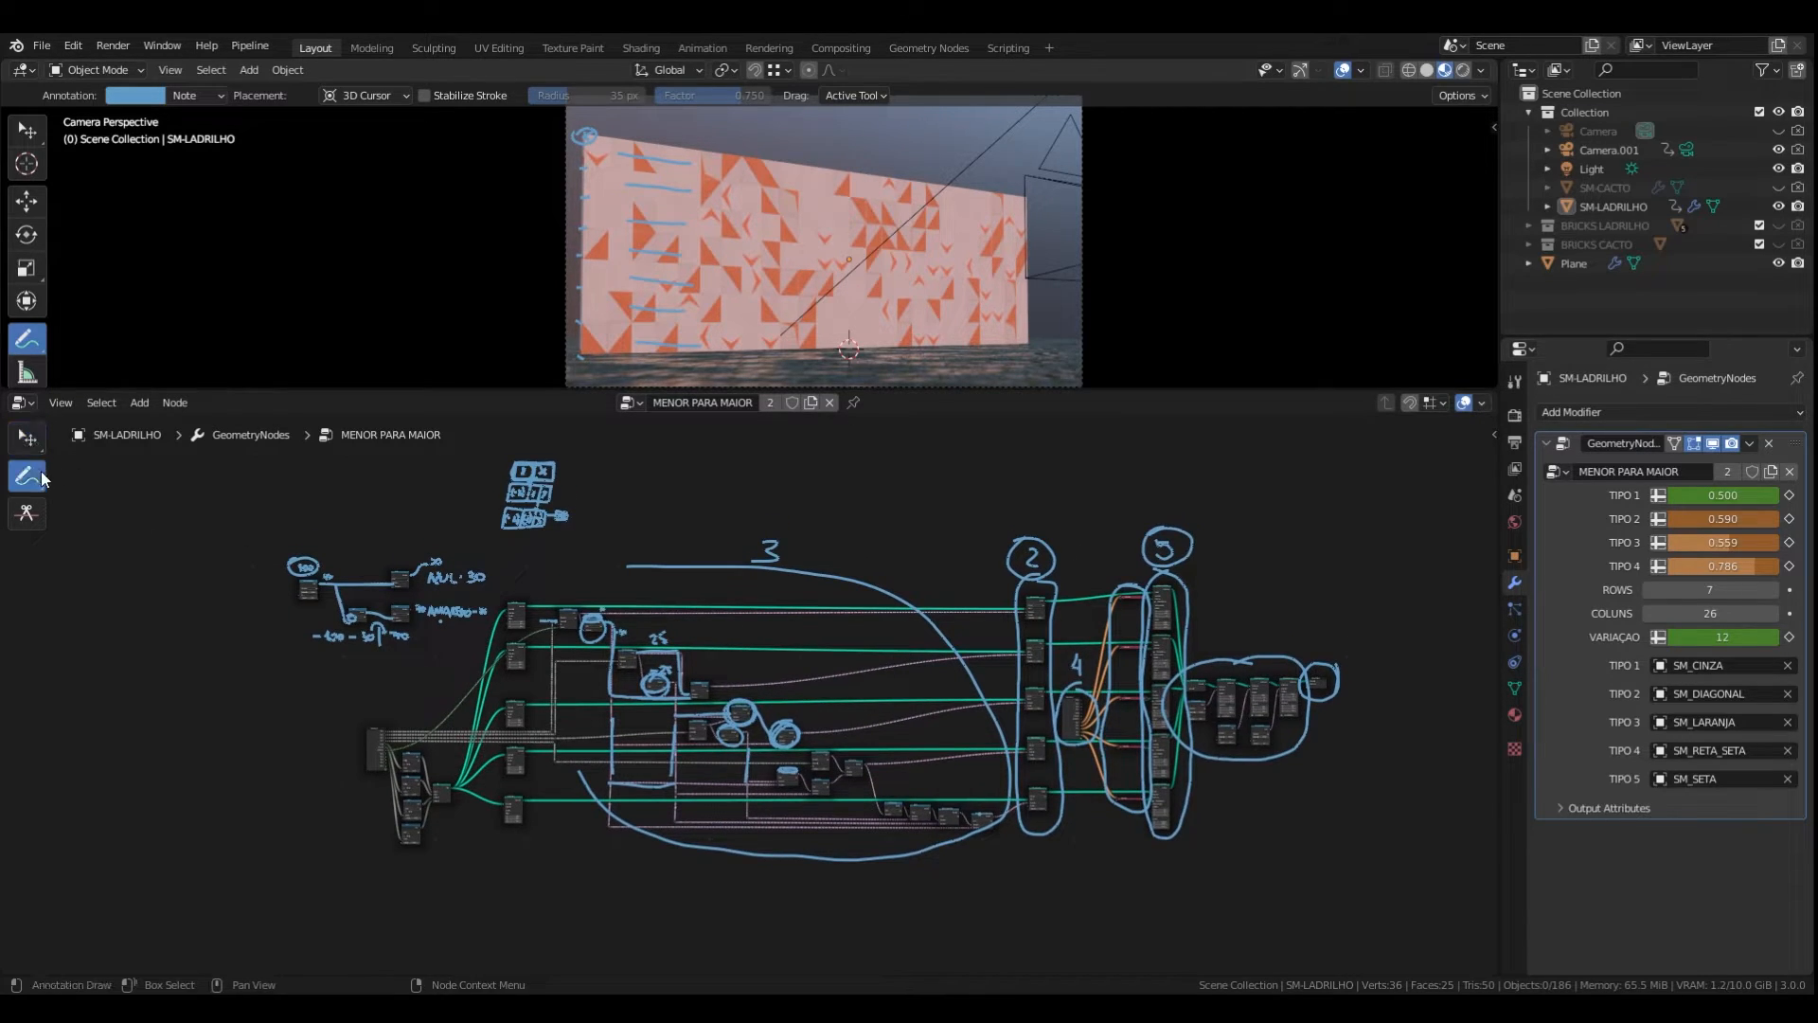
mouse_move(301, 568)
left_mouse_down("ctrl")
mouse_move(317, 581)
mouse_move(499, 531)
mouse_move(617, 650)
mouse_move(737, 667)
mouse_move(867, 625)
mouse_move(932, 742)
mouse_move(818, 811)
mouse_move(988, 816)
mouse_move(975, 698)
mouse_move(1003, 552)
mouse_move(994, 671)
left_mouse_up("ctrl")
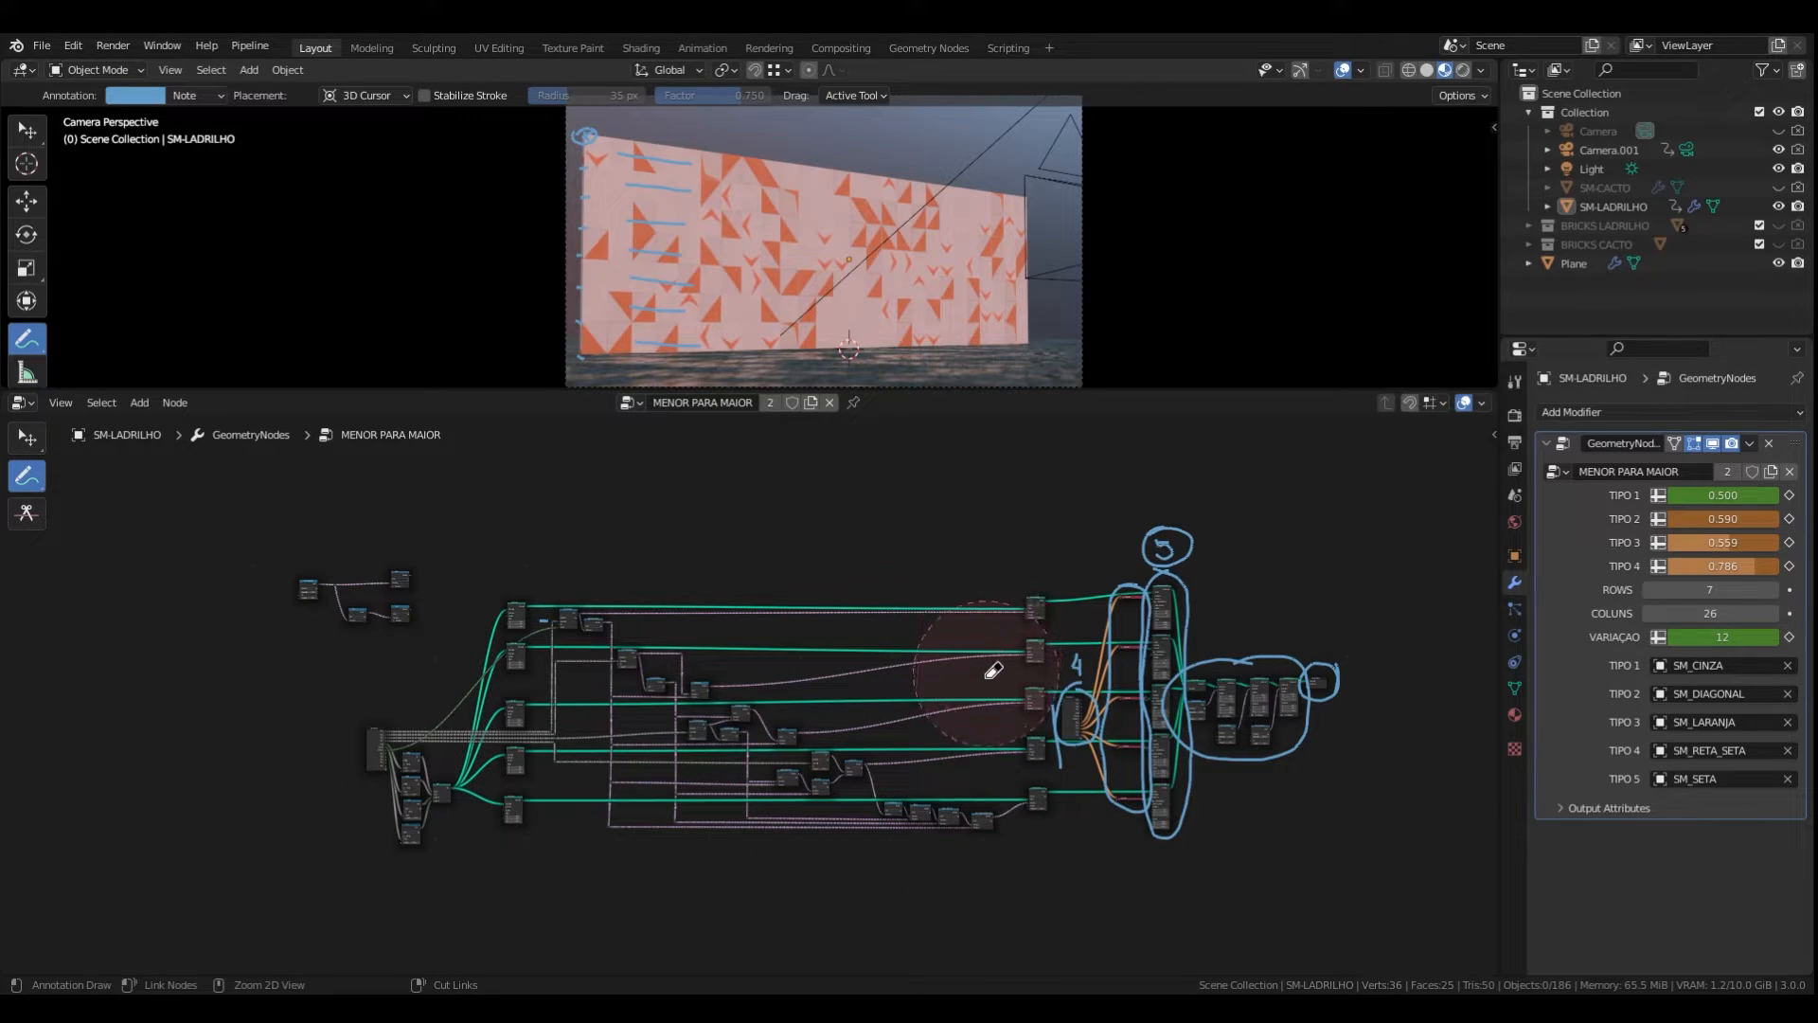
- Examine the uppermost Mesh to Points node and its Mesh and Selection inputs
scroll(1048, 651, "up", 8)
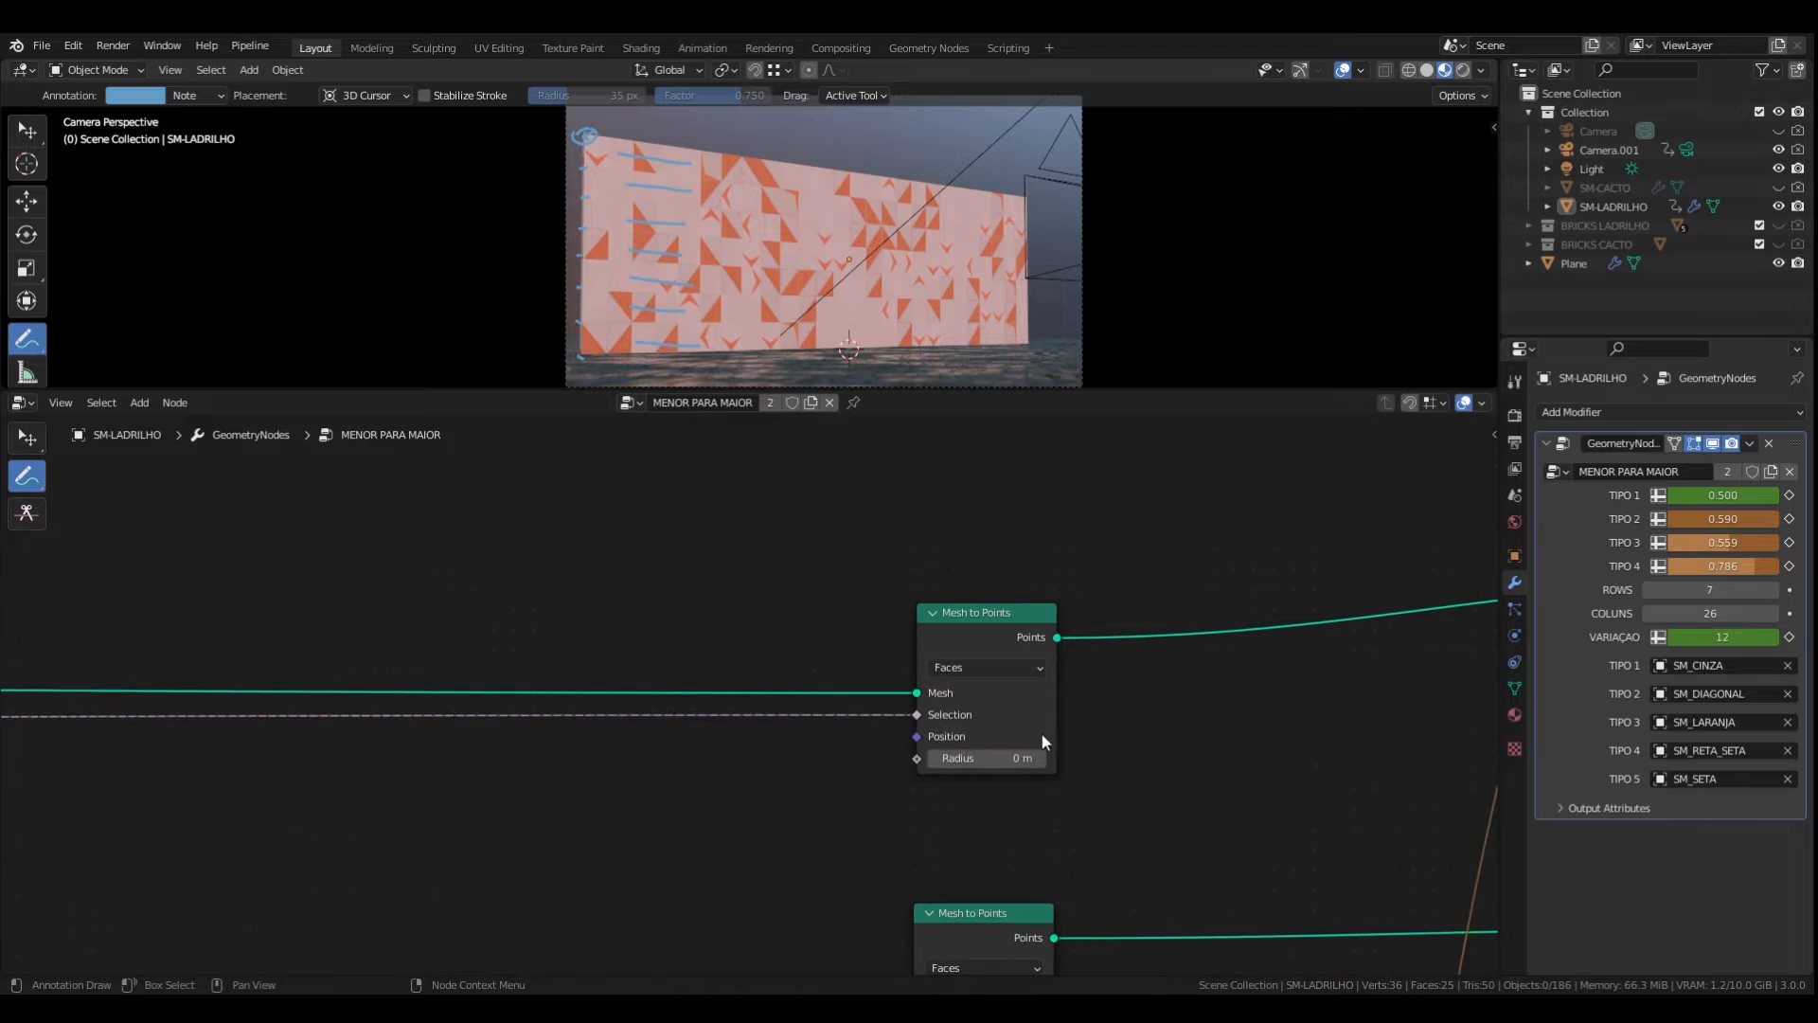
scroll(1041, 735, "up", 3)
left_click(27, 437)
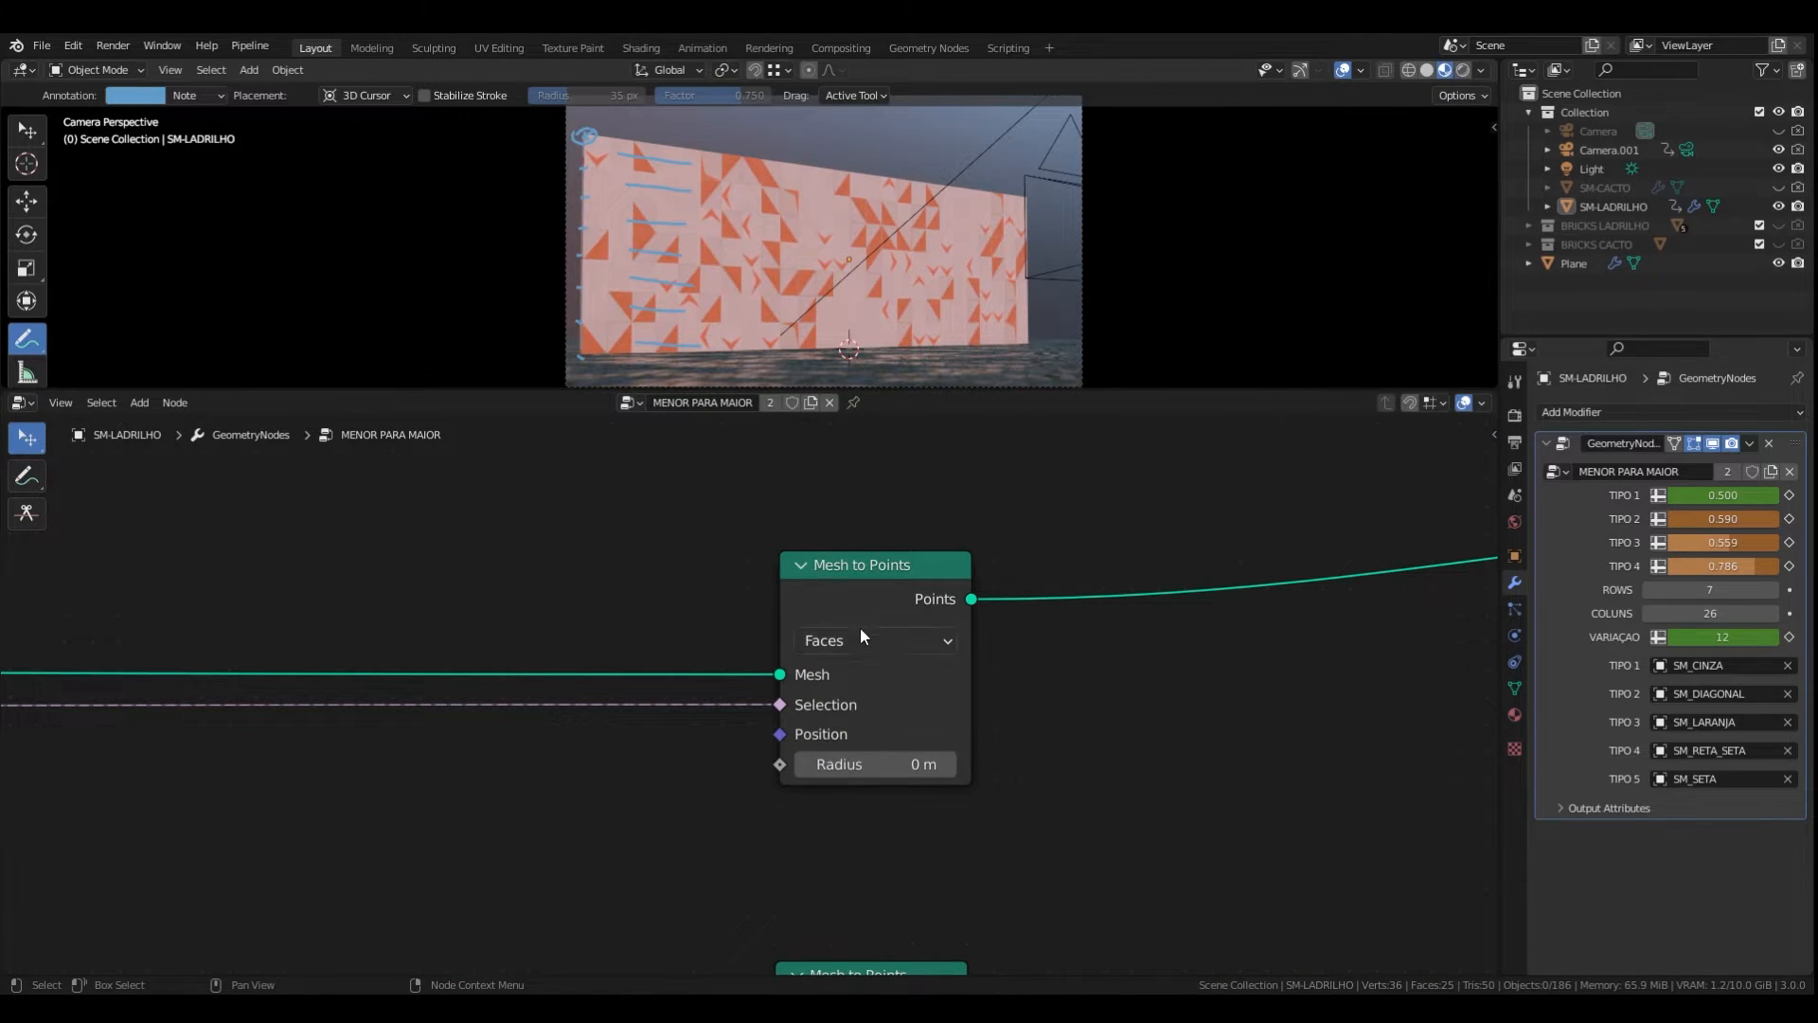
scroll(860, 627, "down", 5)
scroll(775, 656, "left", 5, "ctrl")
scroll(1163, 651, "up", 7)
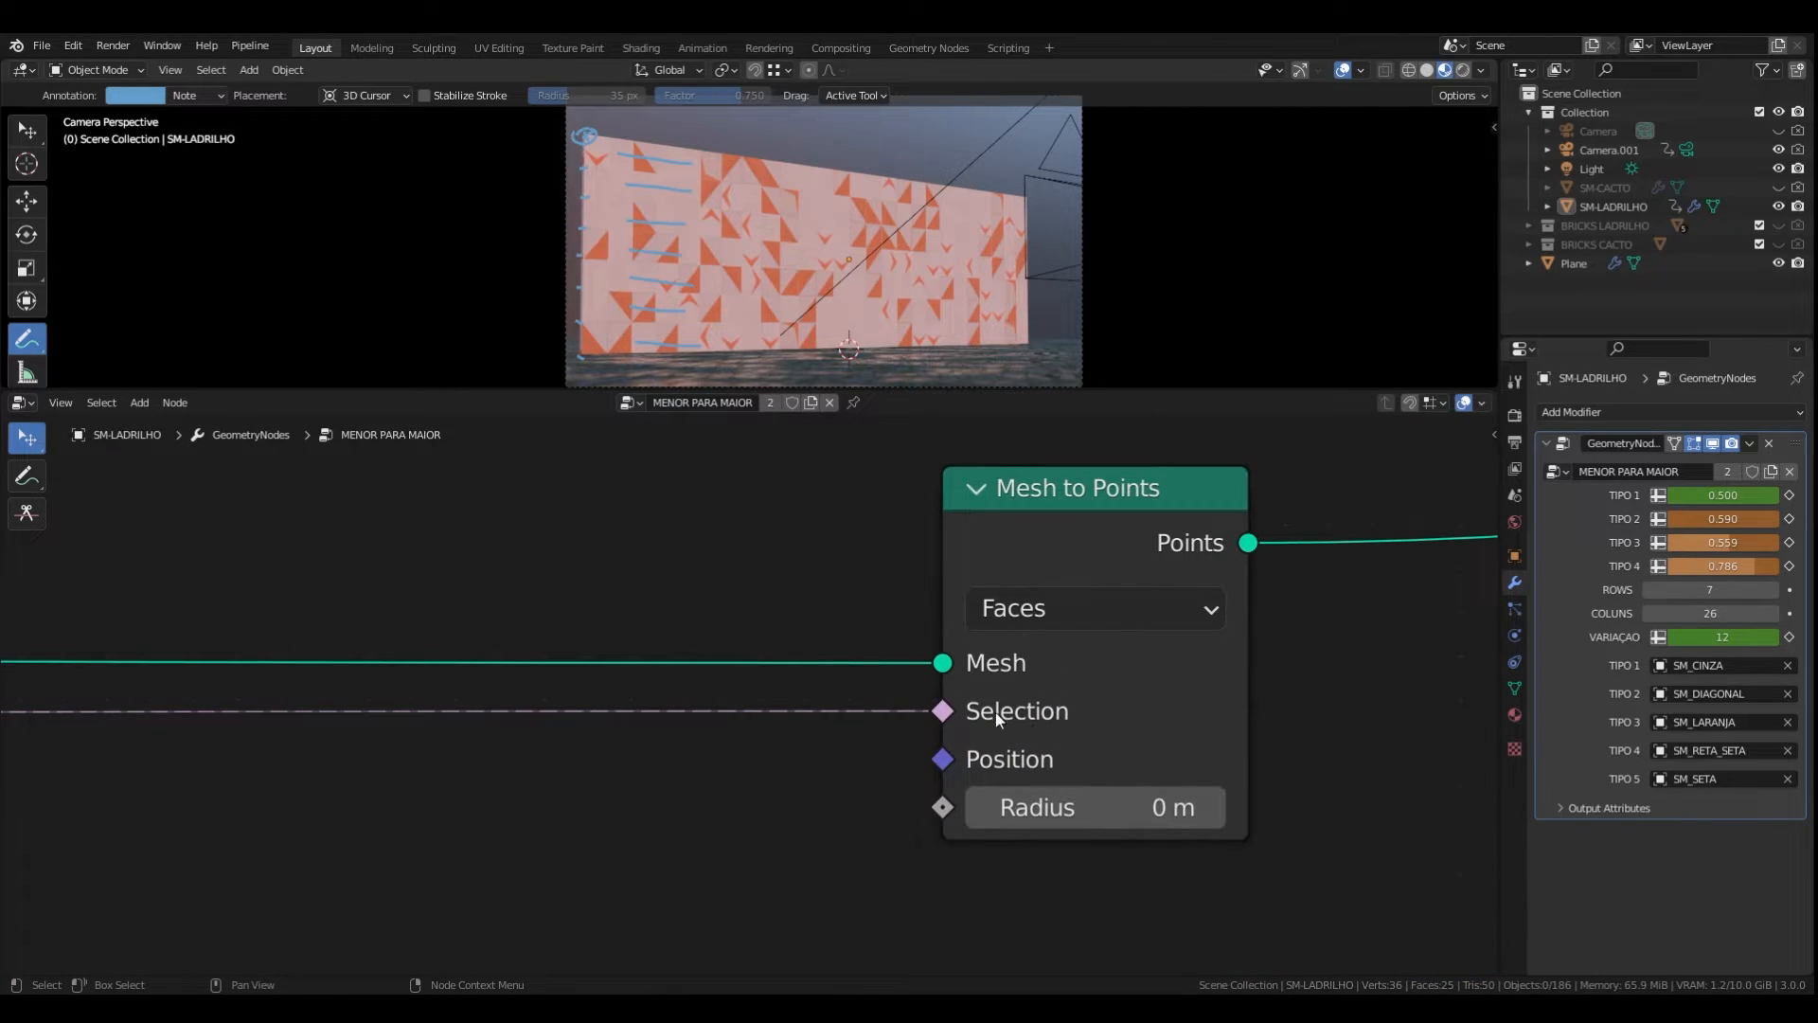
scroll(1038, 722, "down", 4)
scroll(1047, 714, "up", 3)
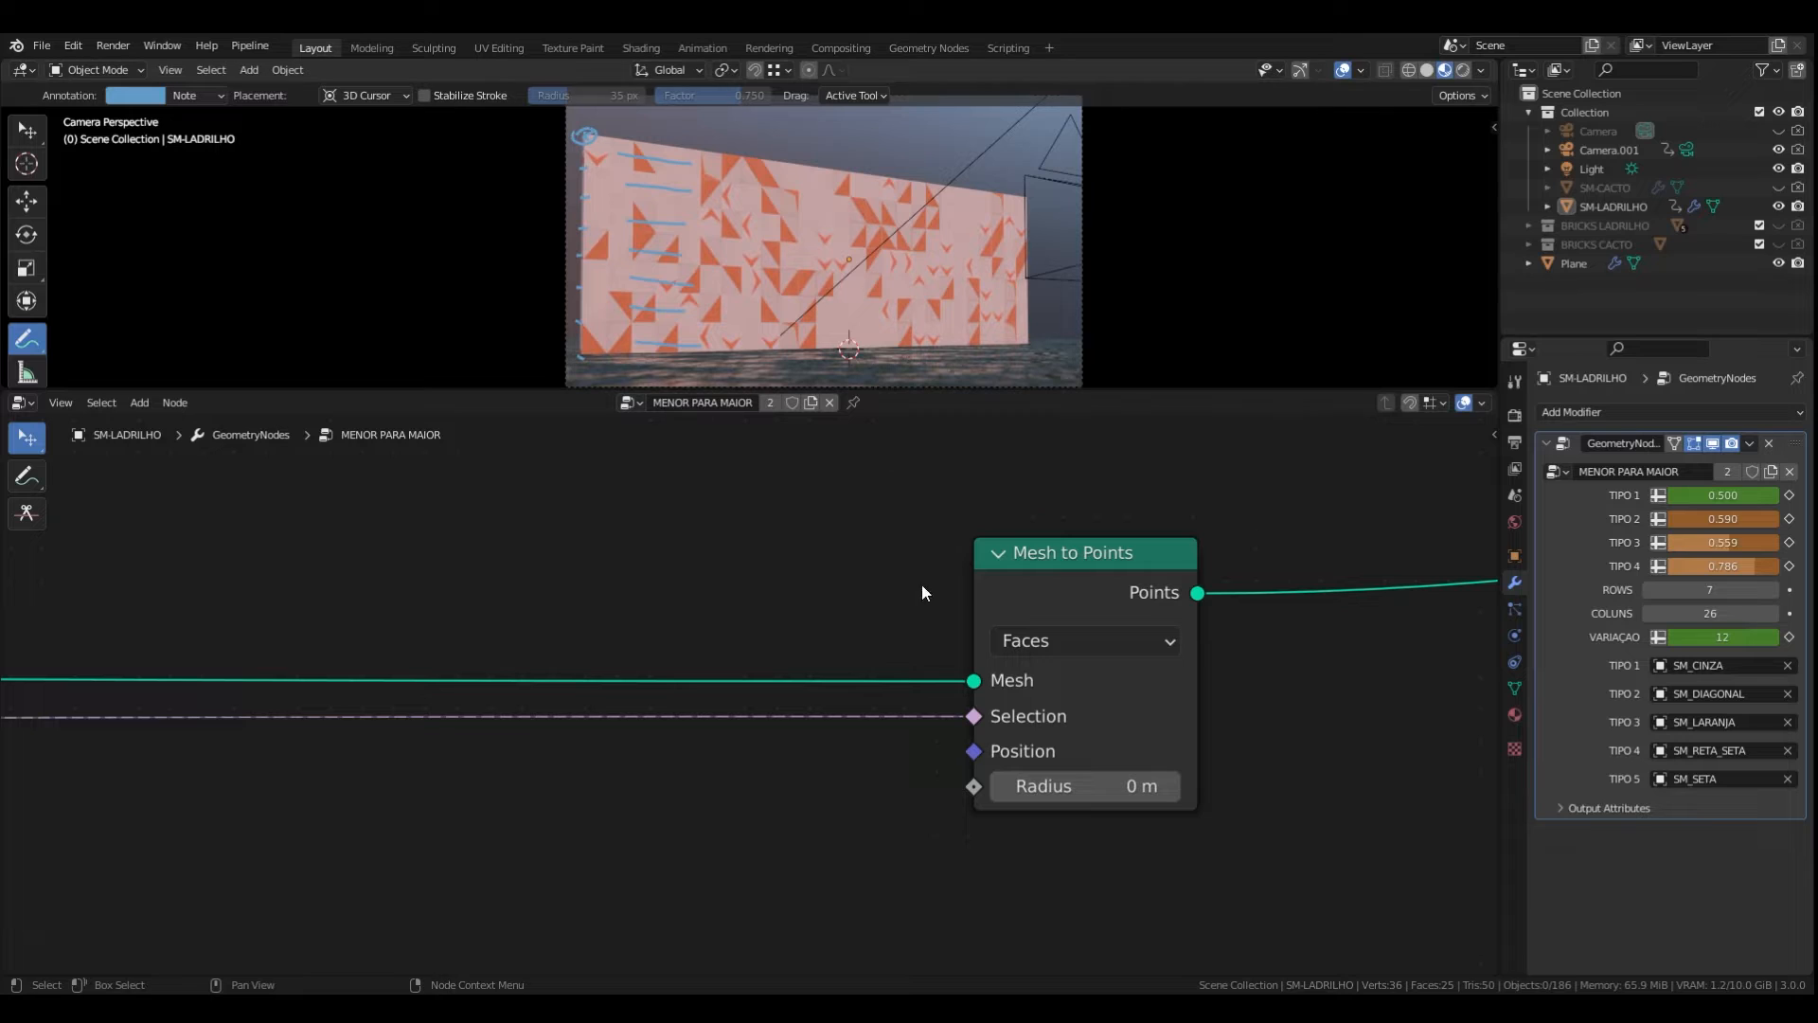
scroll(922, 592, "down", 4)
scroll(1000, 669, "up", 3)
scroll(1033, 705, "down", 3)
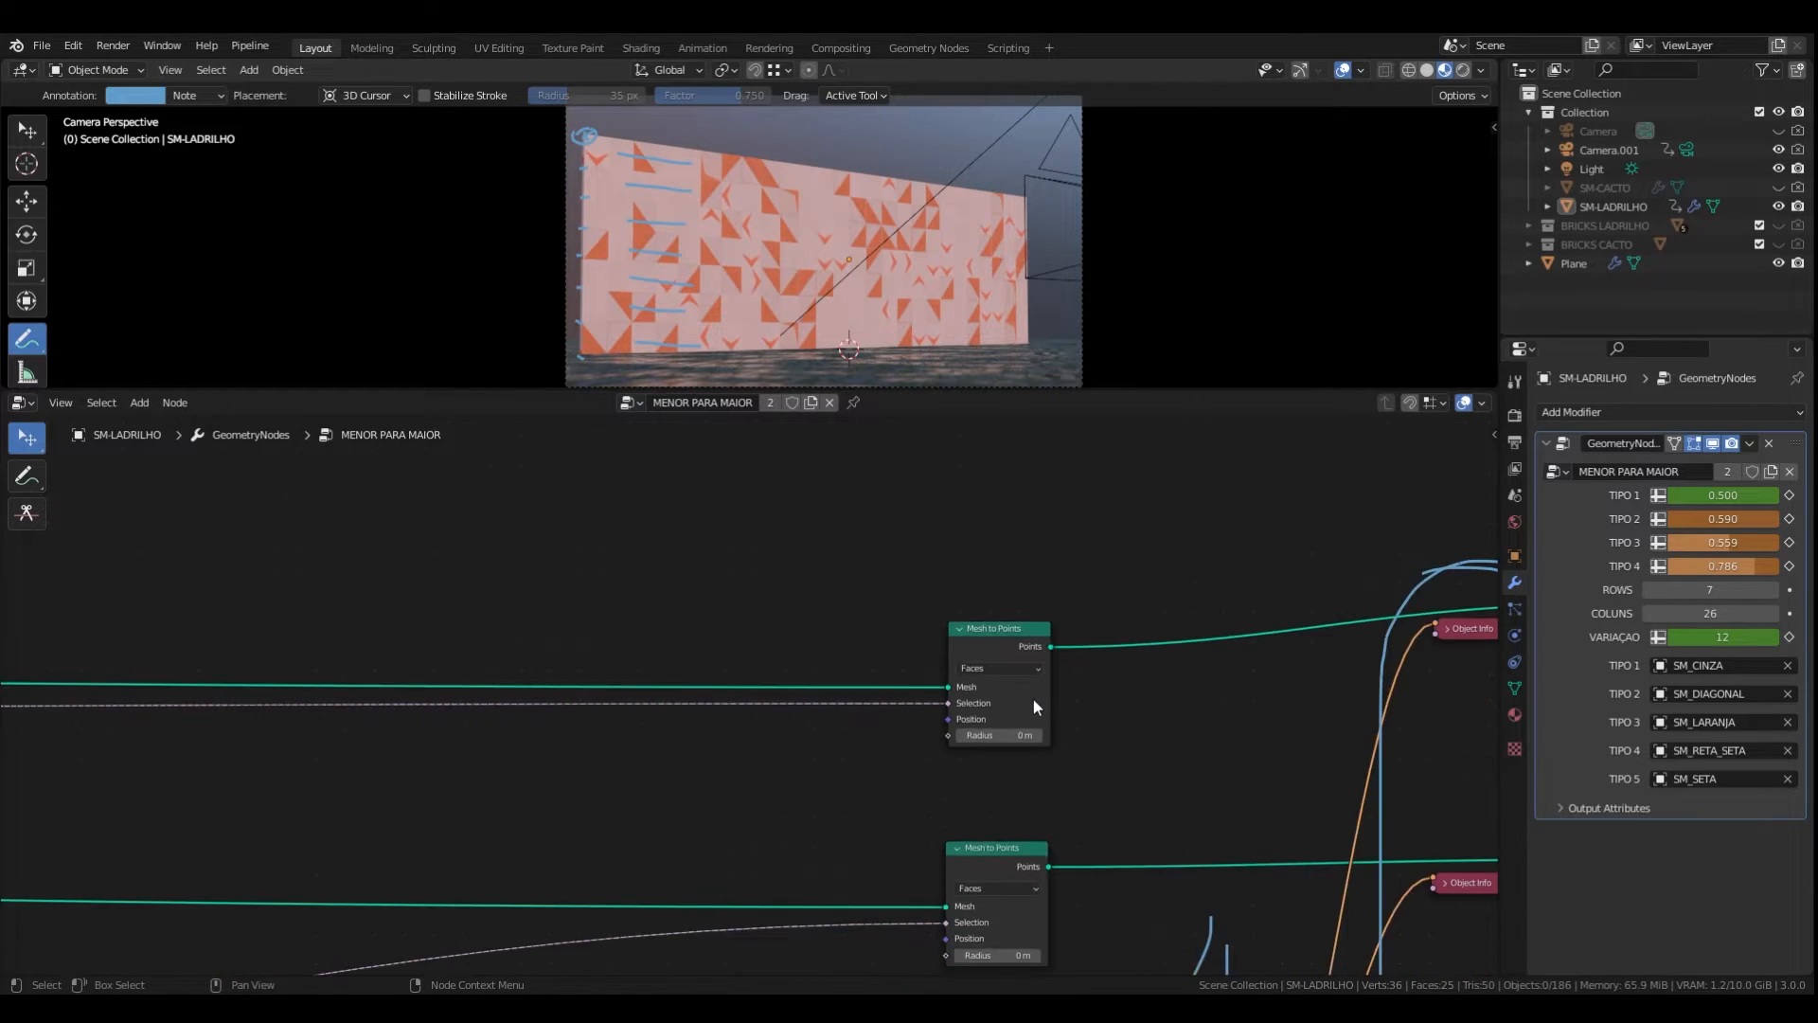
- Trace the mesh links back through the Set Position nodes to the Grid node and its size inputs
scroll(1033, 703, "down", 5)
middle_click_drag(706, 758, 1254, 771)
middle_click_drag(309, 771, 921, 704)
scroll(459, 709, "up", 4)
scroll(458, 710, "down", 5)
middle_click_drag(443, 834, 627, 568)
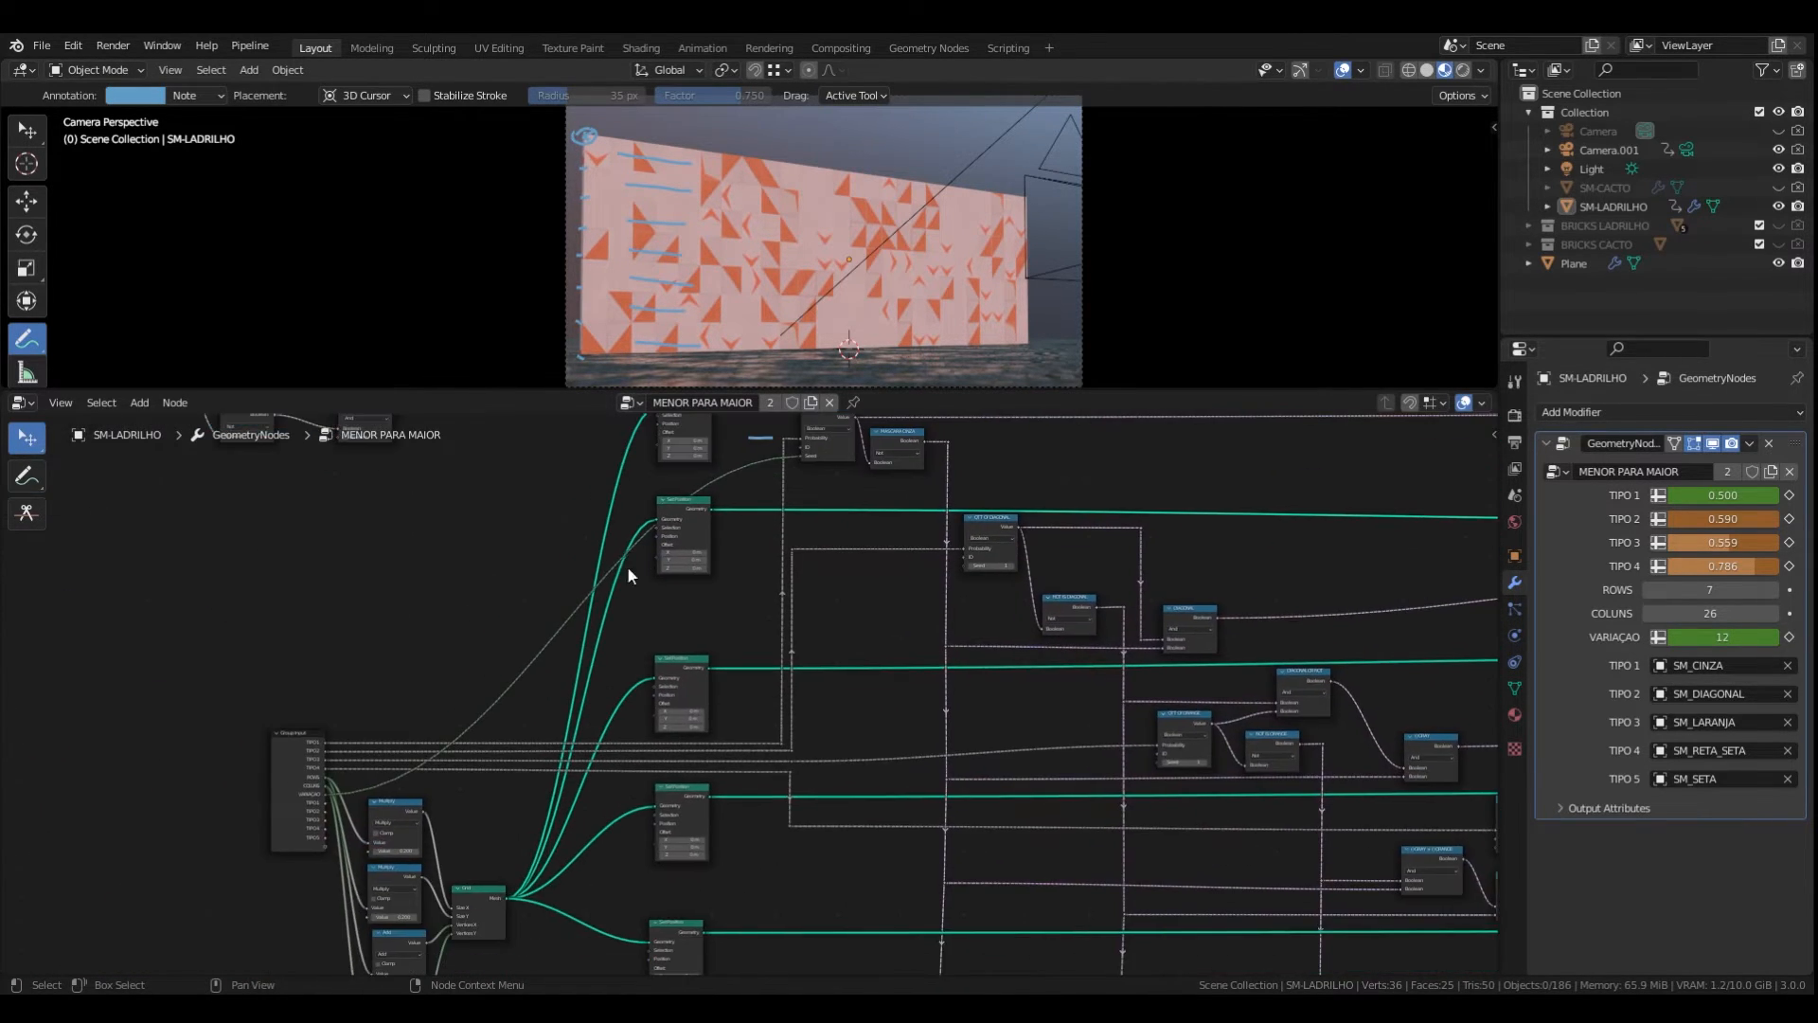
scroll(492, 744, "up", 5)
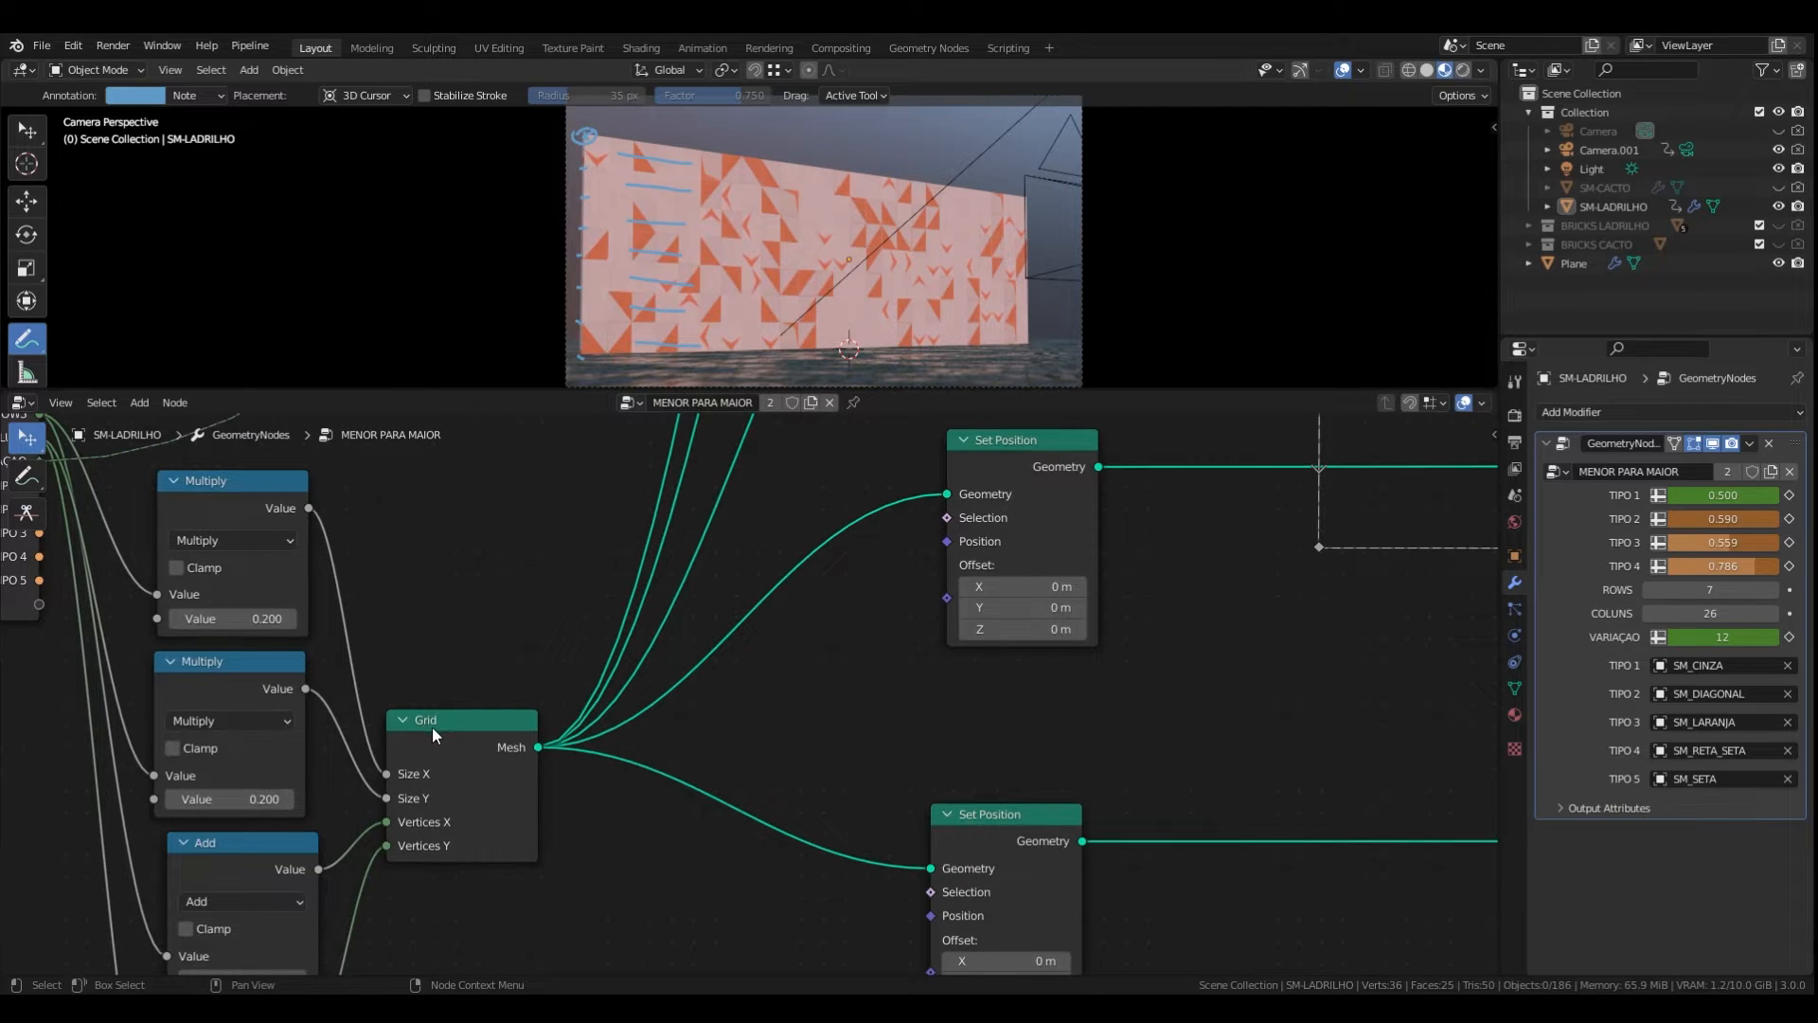
- Mute and unmute the uppermost Set Position node several times to compare the effect, leaving it enabled
scroll(431, 725, "down", 3)
scroll(476, 743, "down", 6)
middle_click_drag(505, 712, 346, 899)
middle_click_drag(517, 443, 510, 595)
scroll(511, 596, "up", 6)
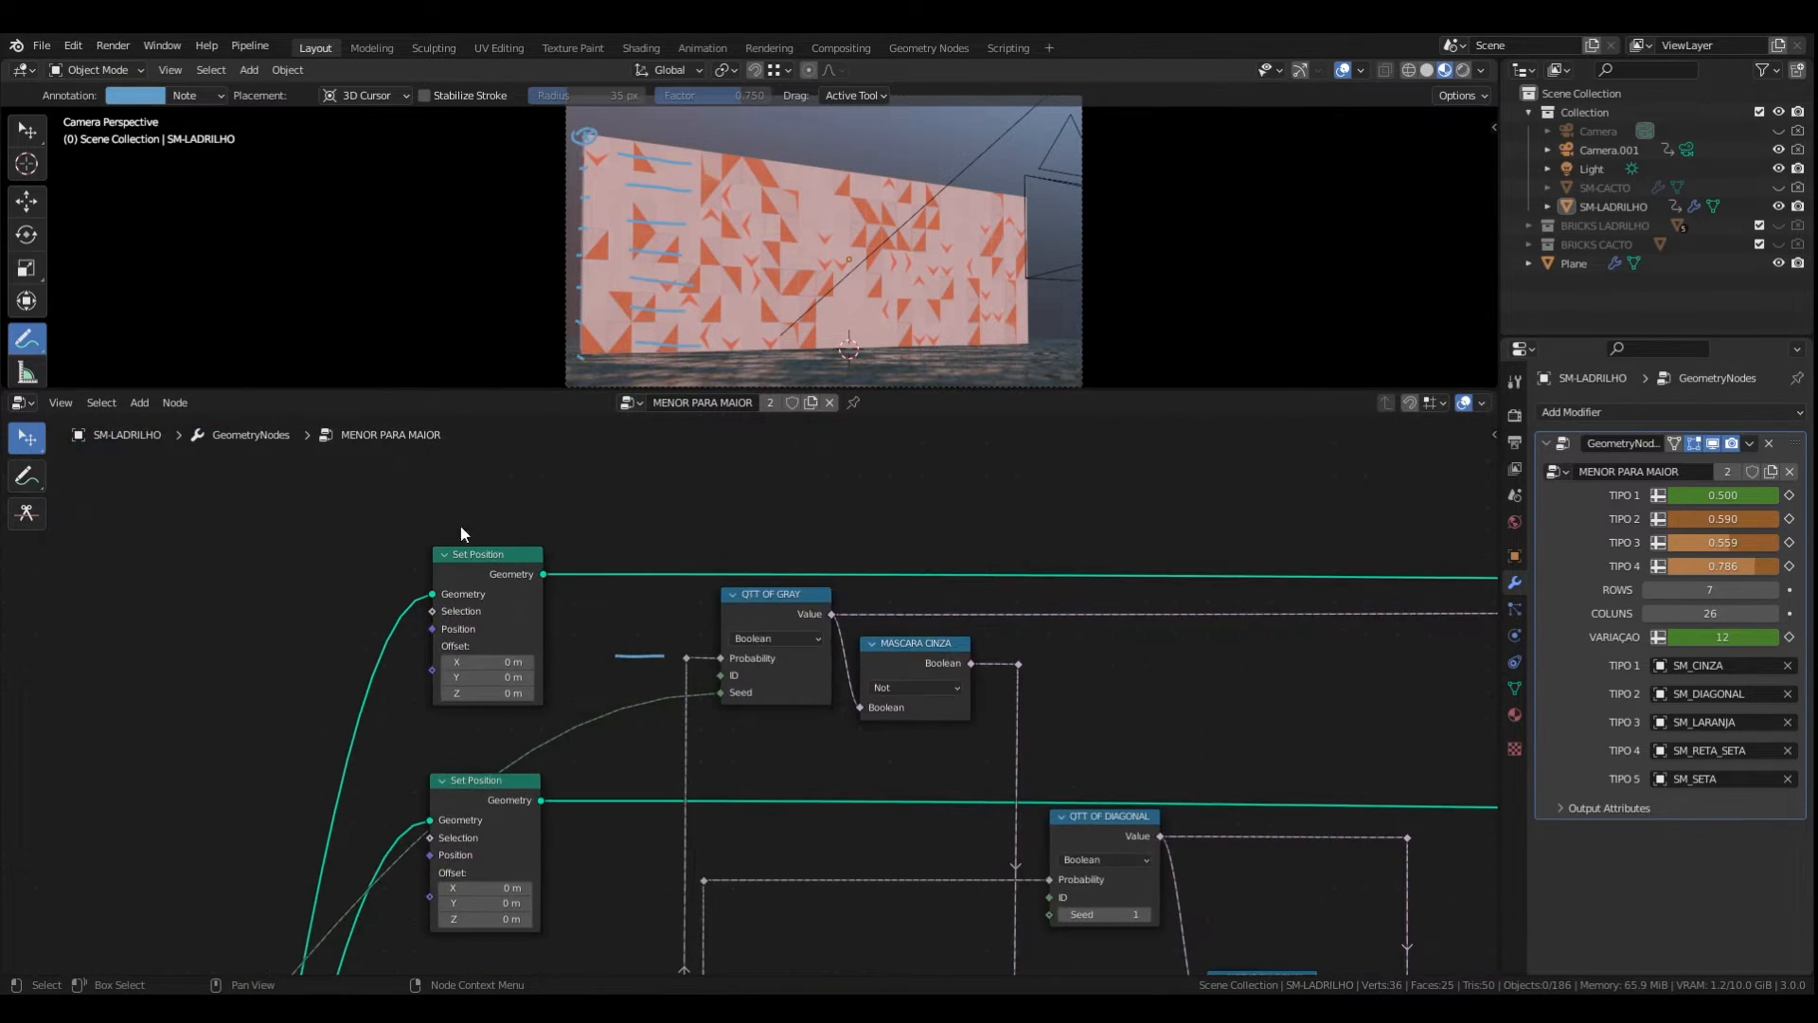
scroll(466, 575, "up", 4)
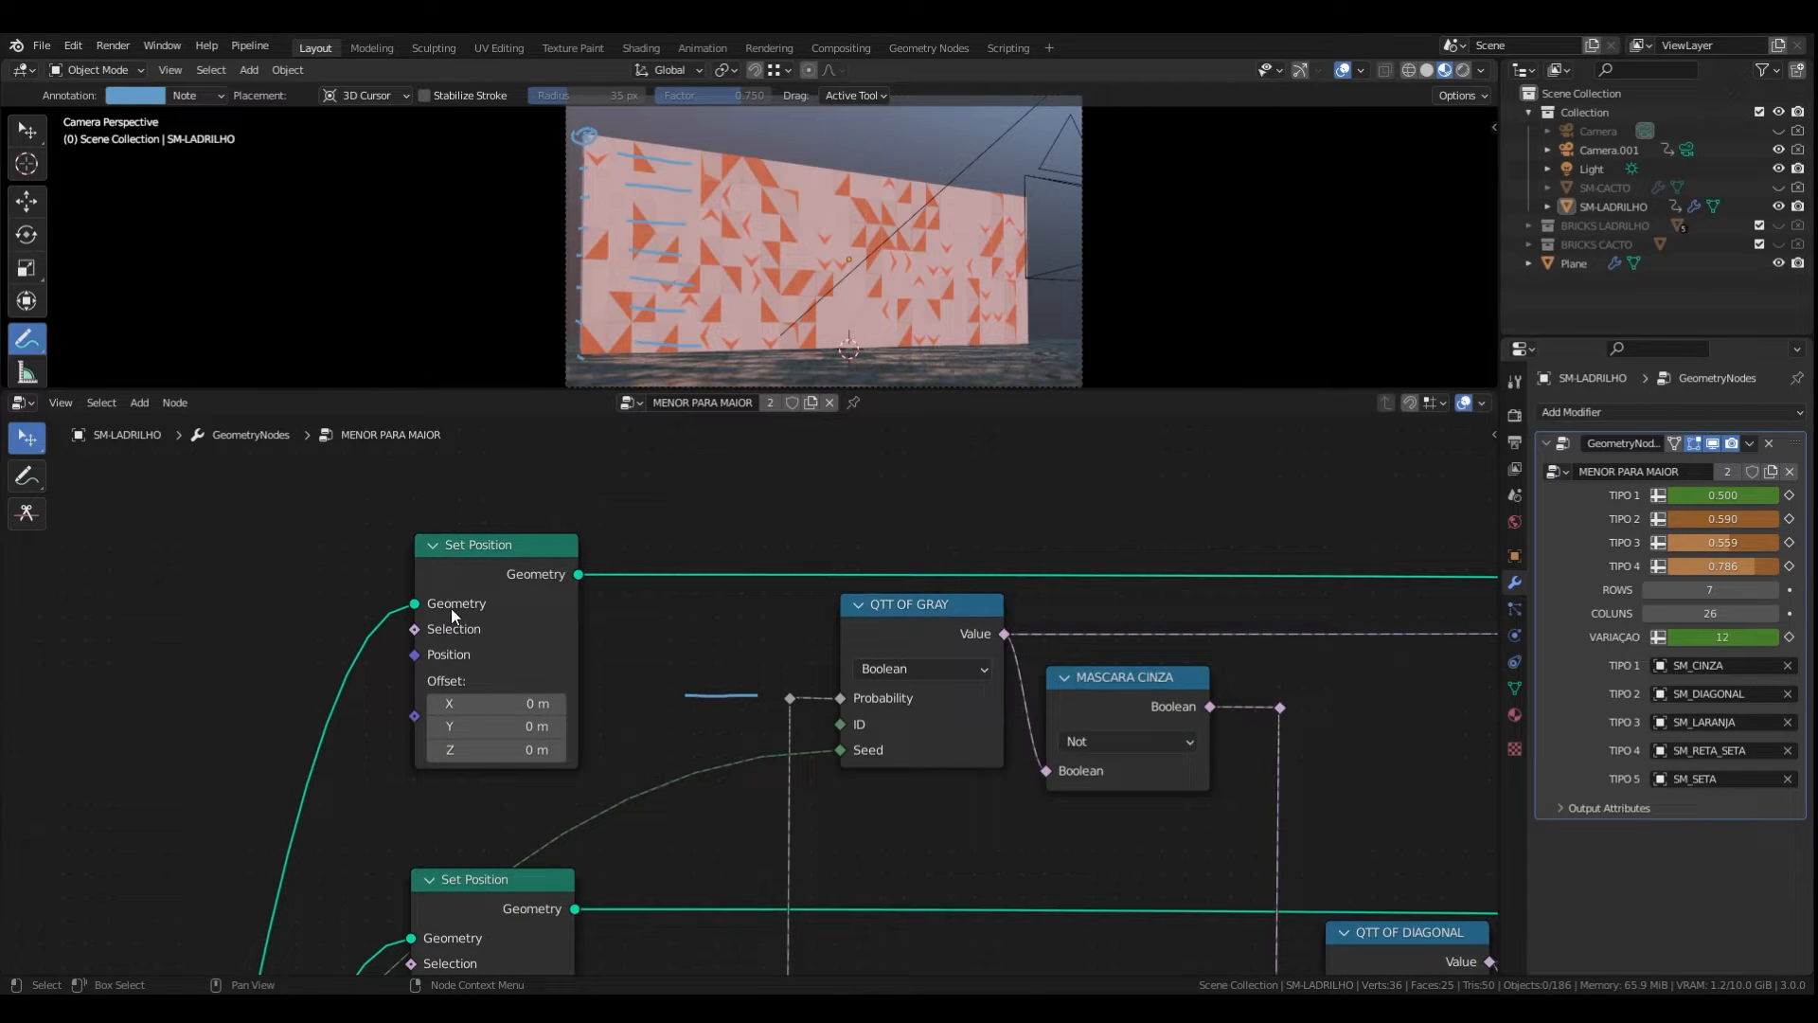
left_click(529, 603)
key("m")
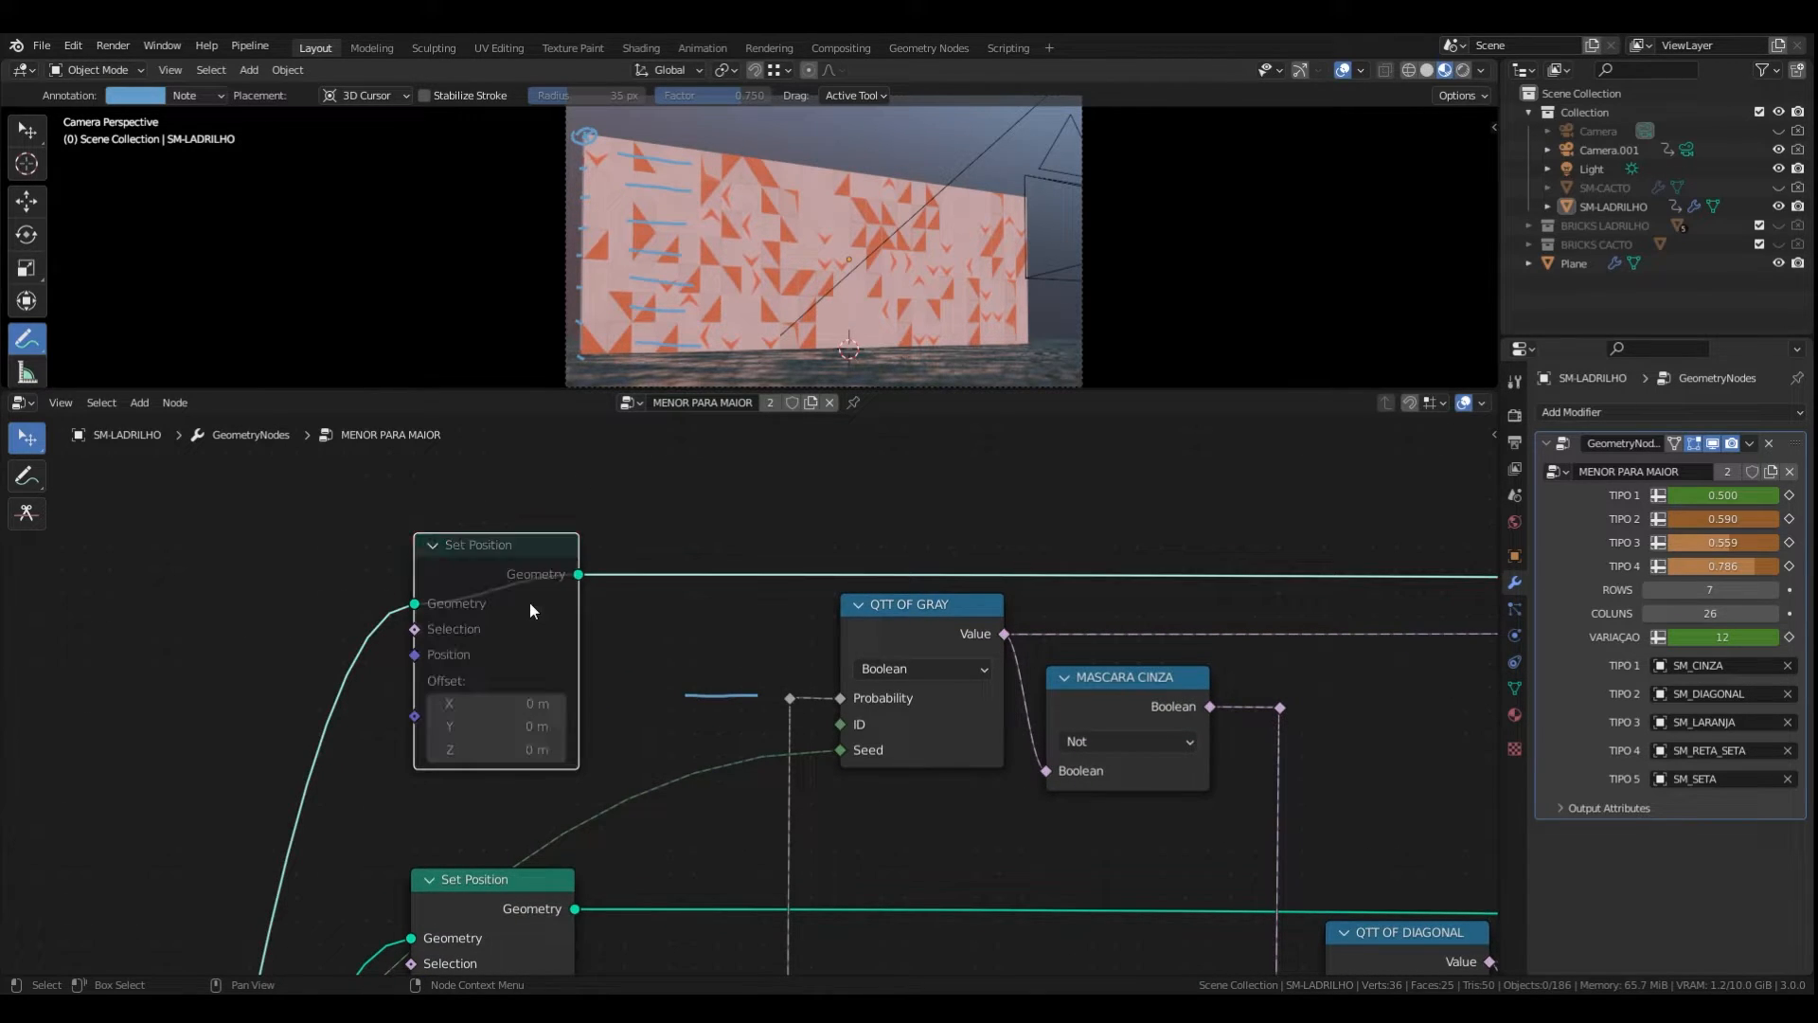
key("m")
key("m")
key("m")
key("m")
key("m")
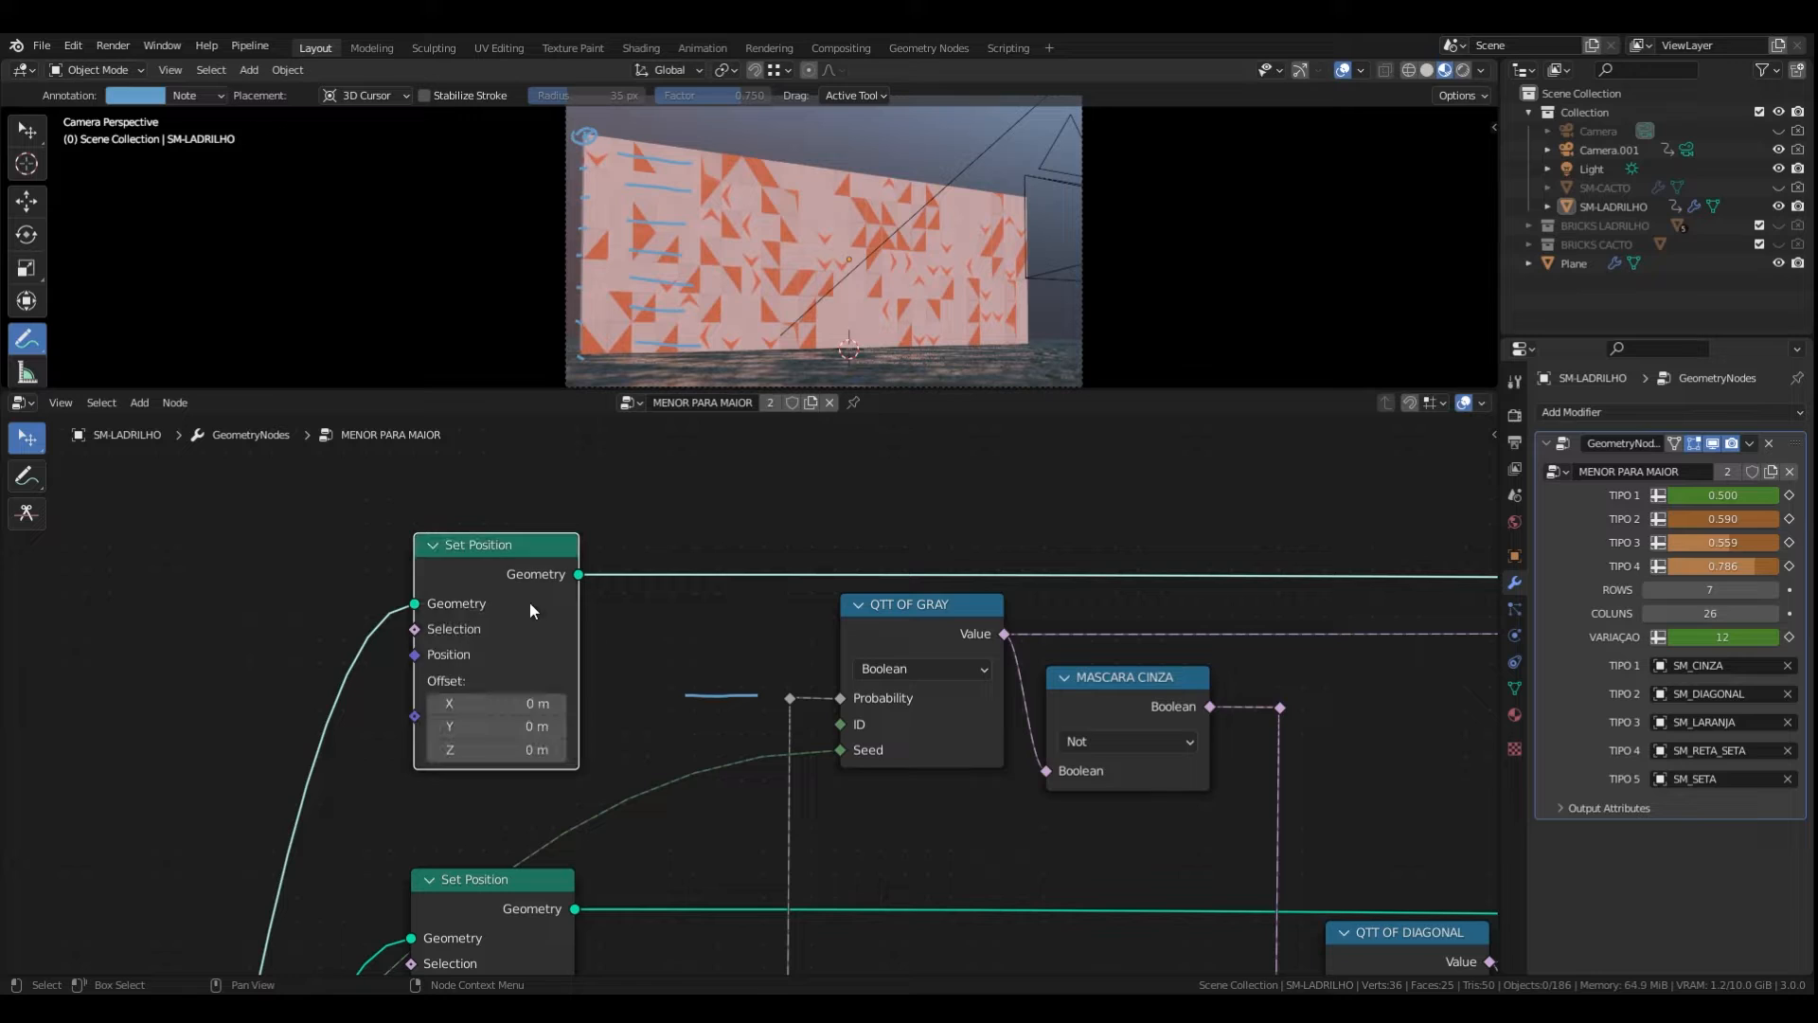
- Examine the mode options of the uppermost Mesh to Points node, keeping Faces selected
scroll(534, 581, "down", 9)
middle_click_drag(637, 608, 156, 625)
middle_click_drag(833, 639, 157, 653)
scroll(877, 641, "up", 5)
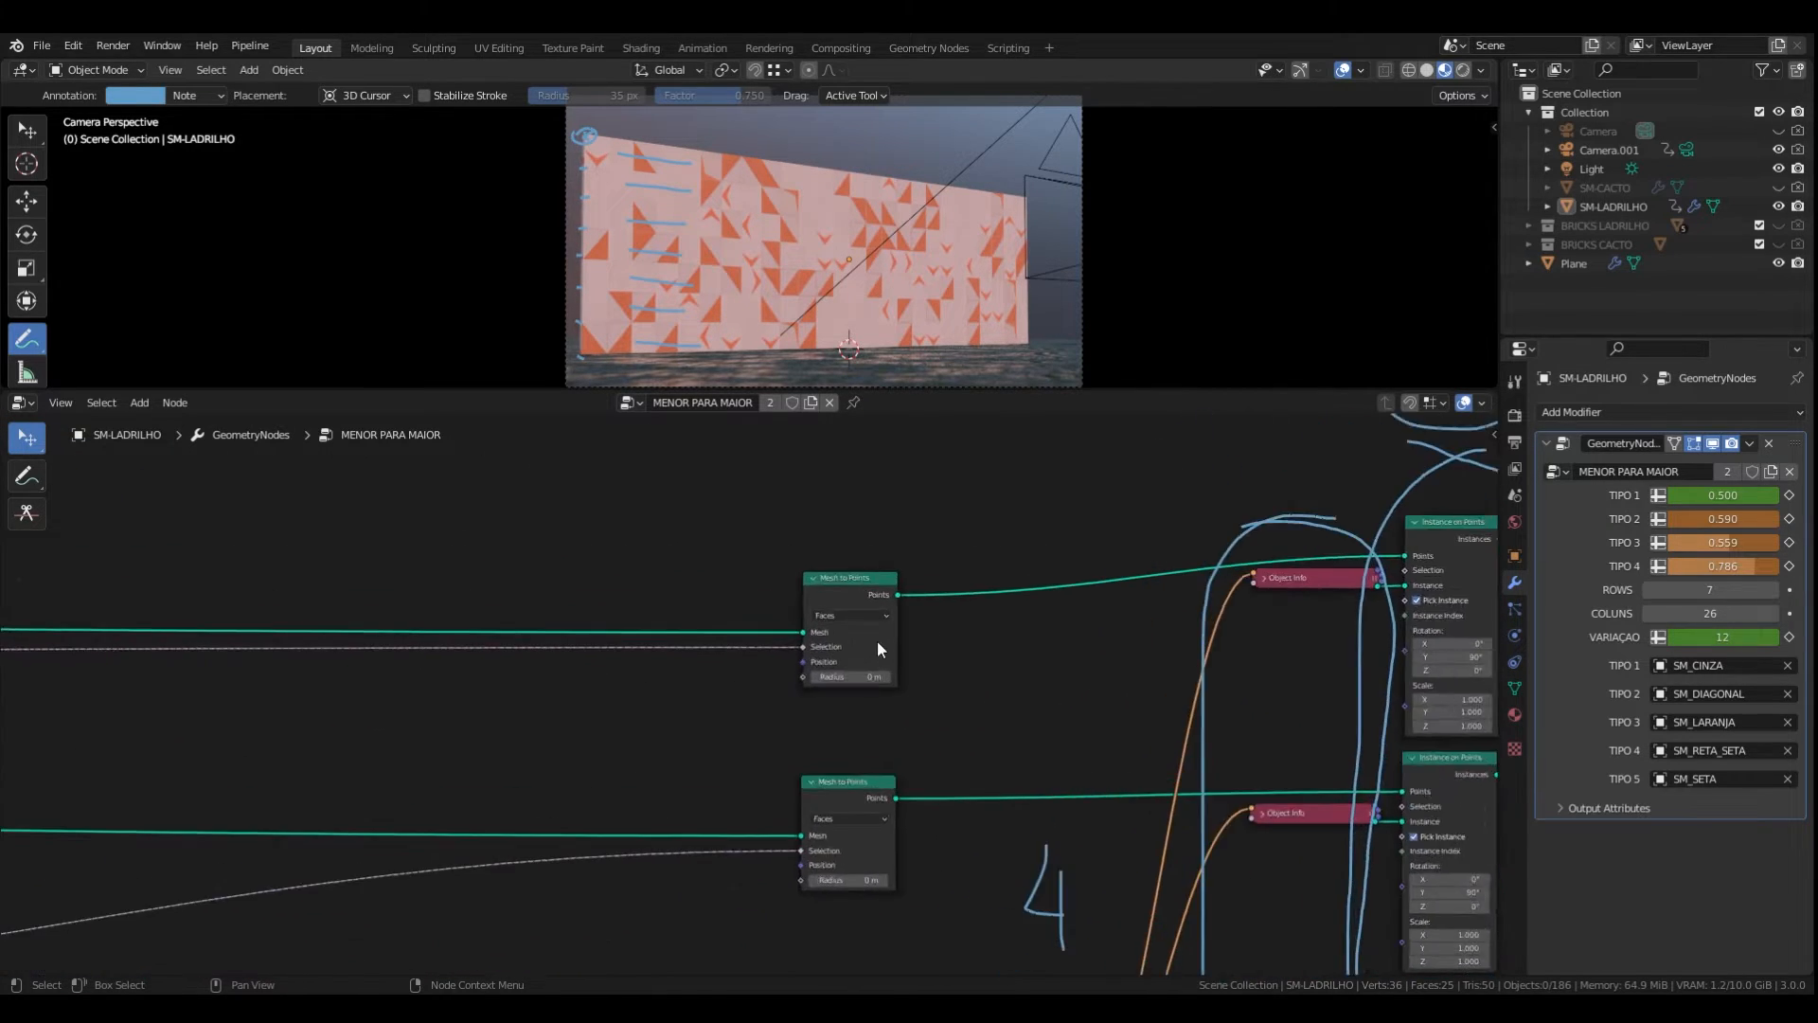
scroll(857, 592, "up", 5)
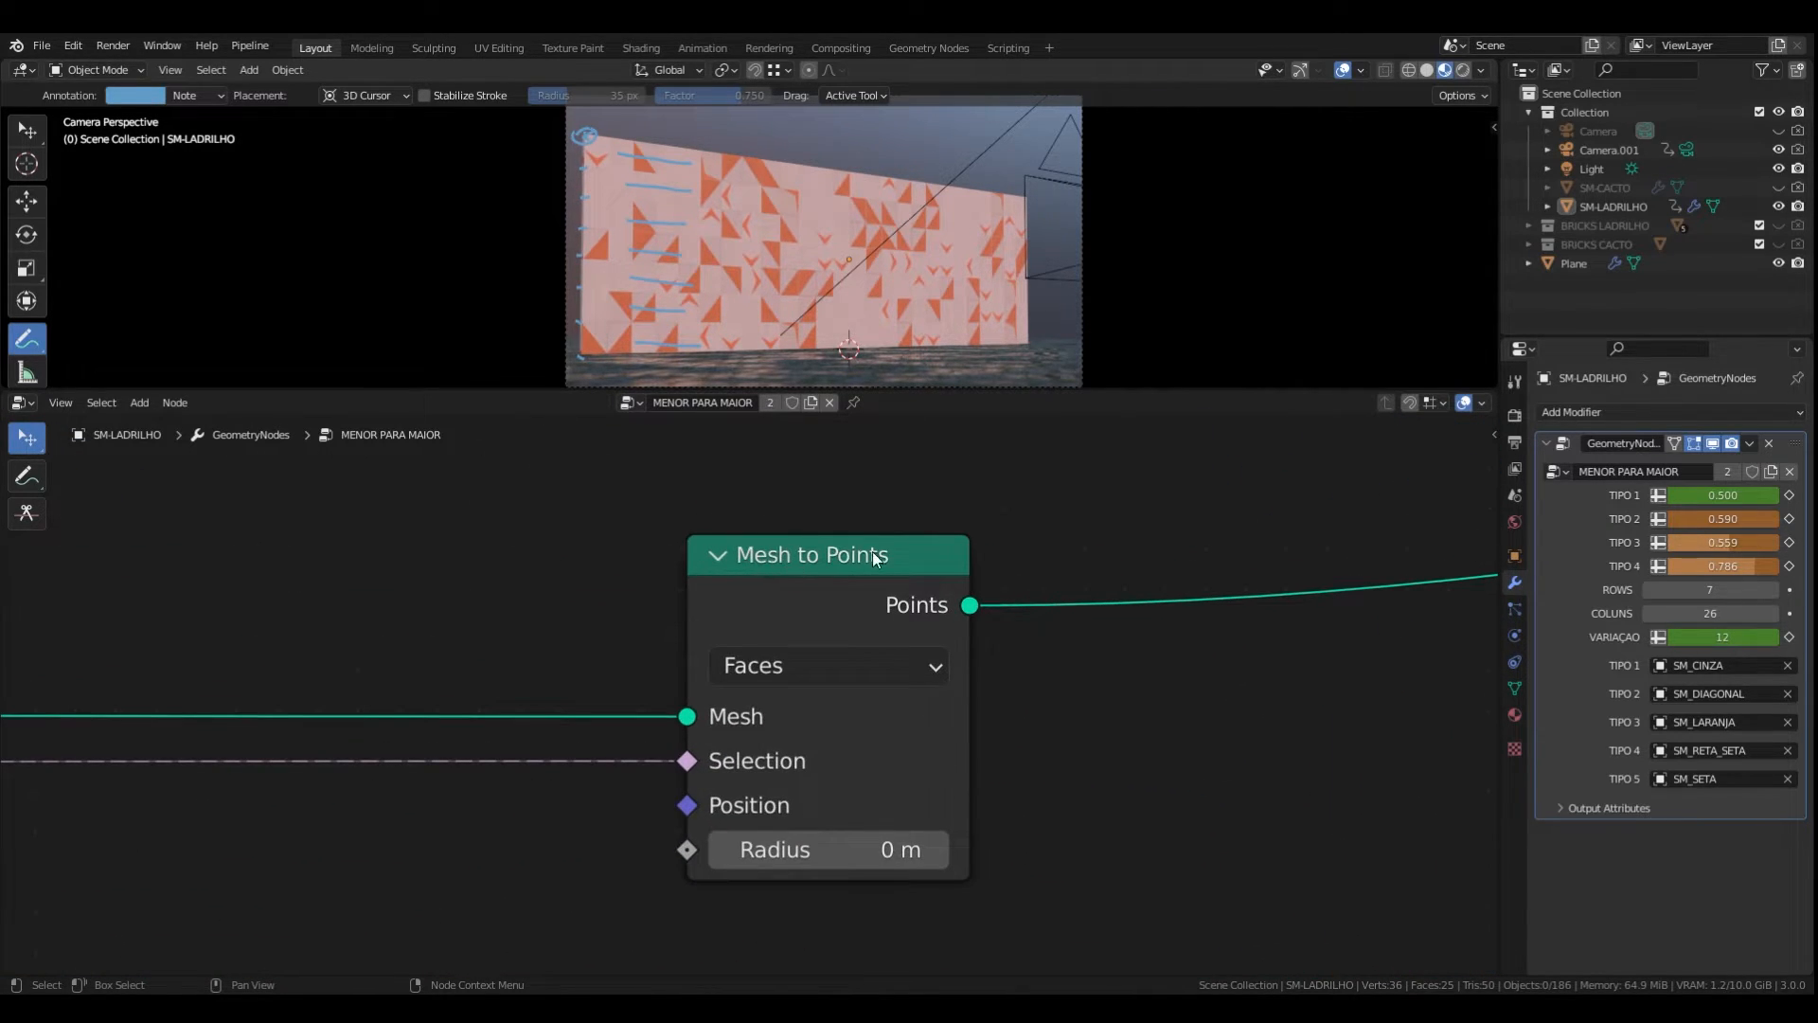
middle_click_drag(843, 619, 891, 635)
scroll(884, 621, "down", 2)
left_click(917, 666)
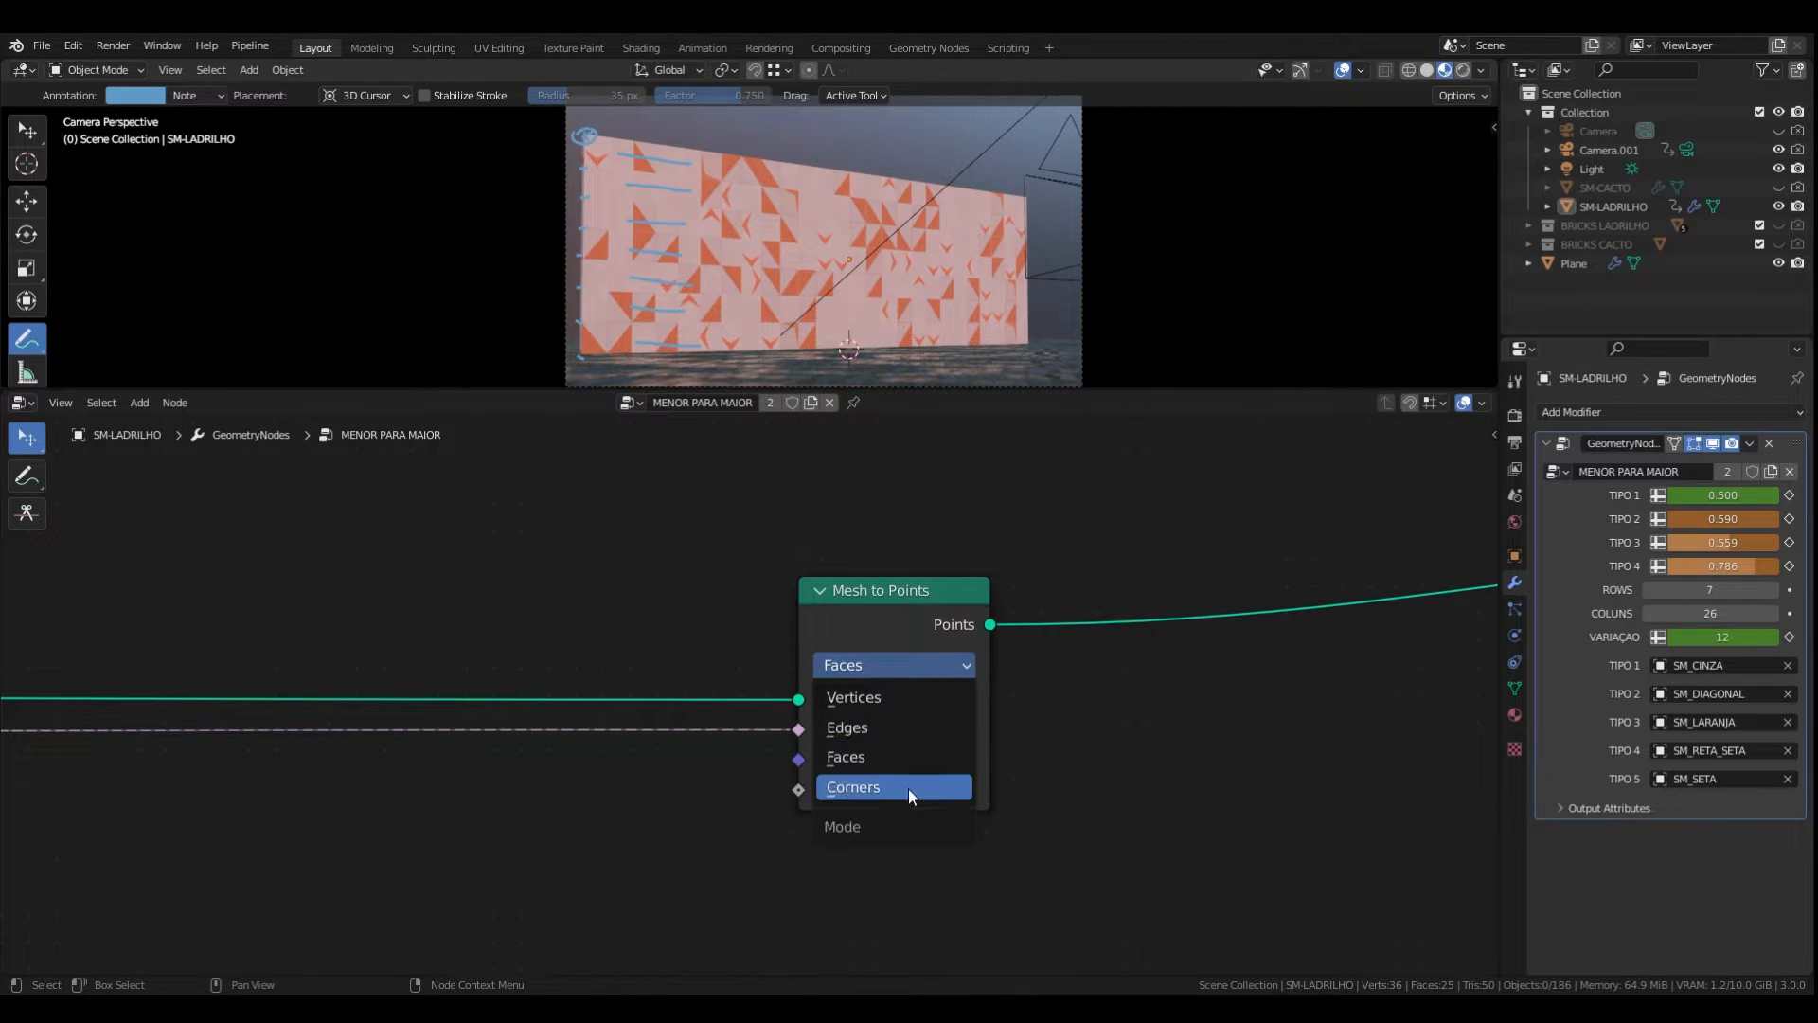
left_click(904, 673)
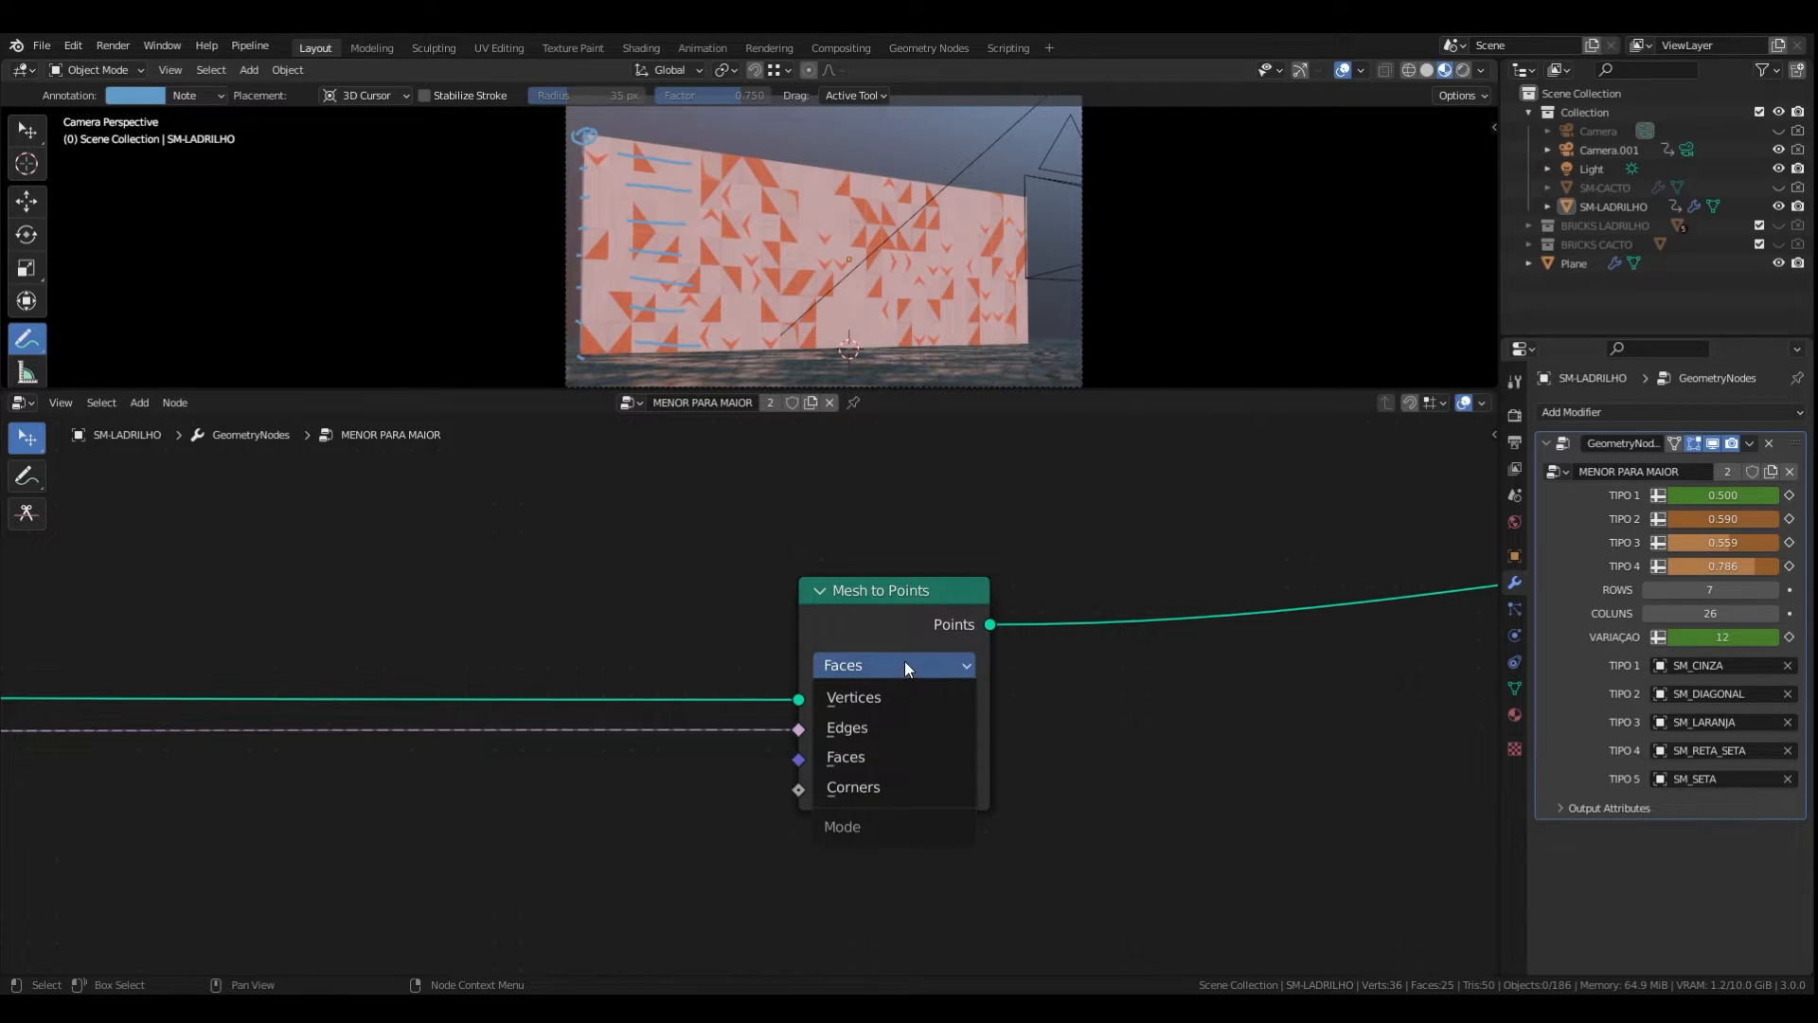
left_click(883, 755)
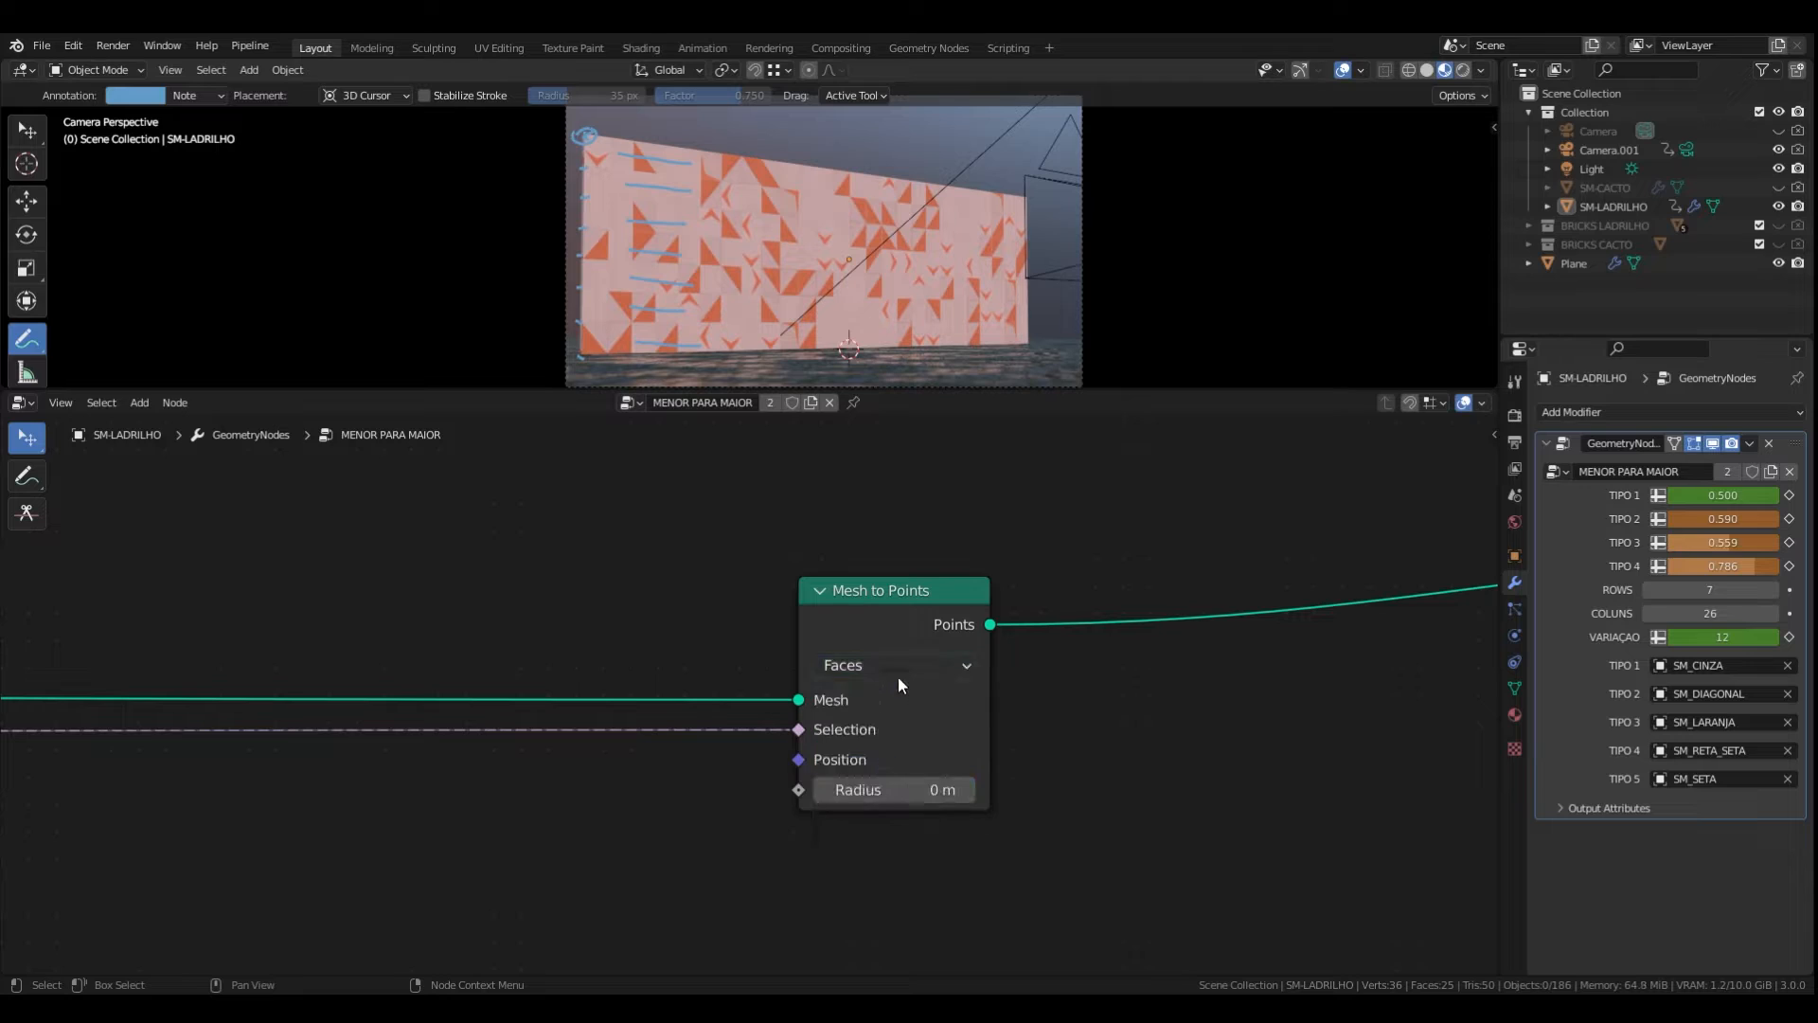
- Switch the uppermost Mesh to Points node to Vertices and set the TIPO 1 to 4 ratios to 0.230, 1.000, 0.000 and 0.000
left_click(894, 662)
left_click(872, 695)
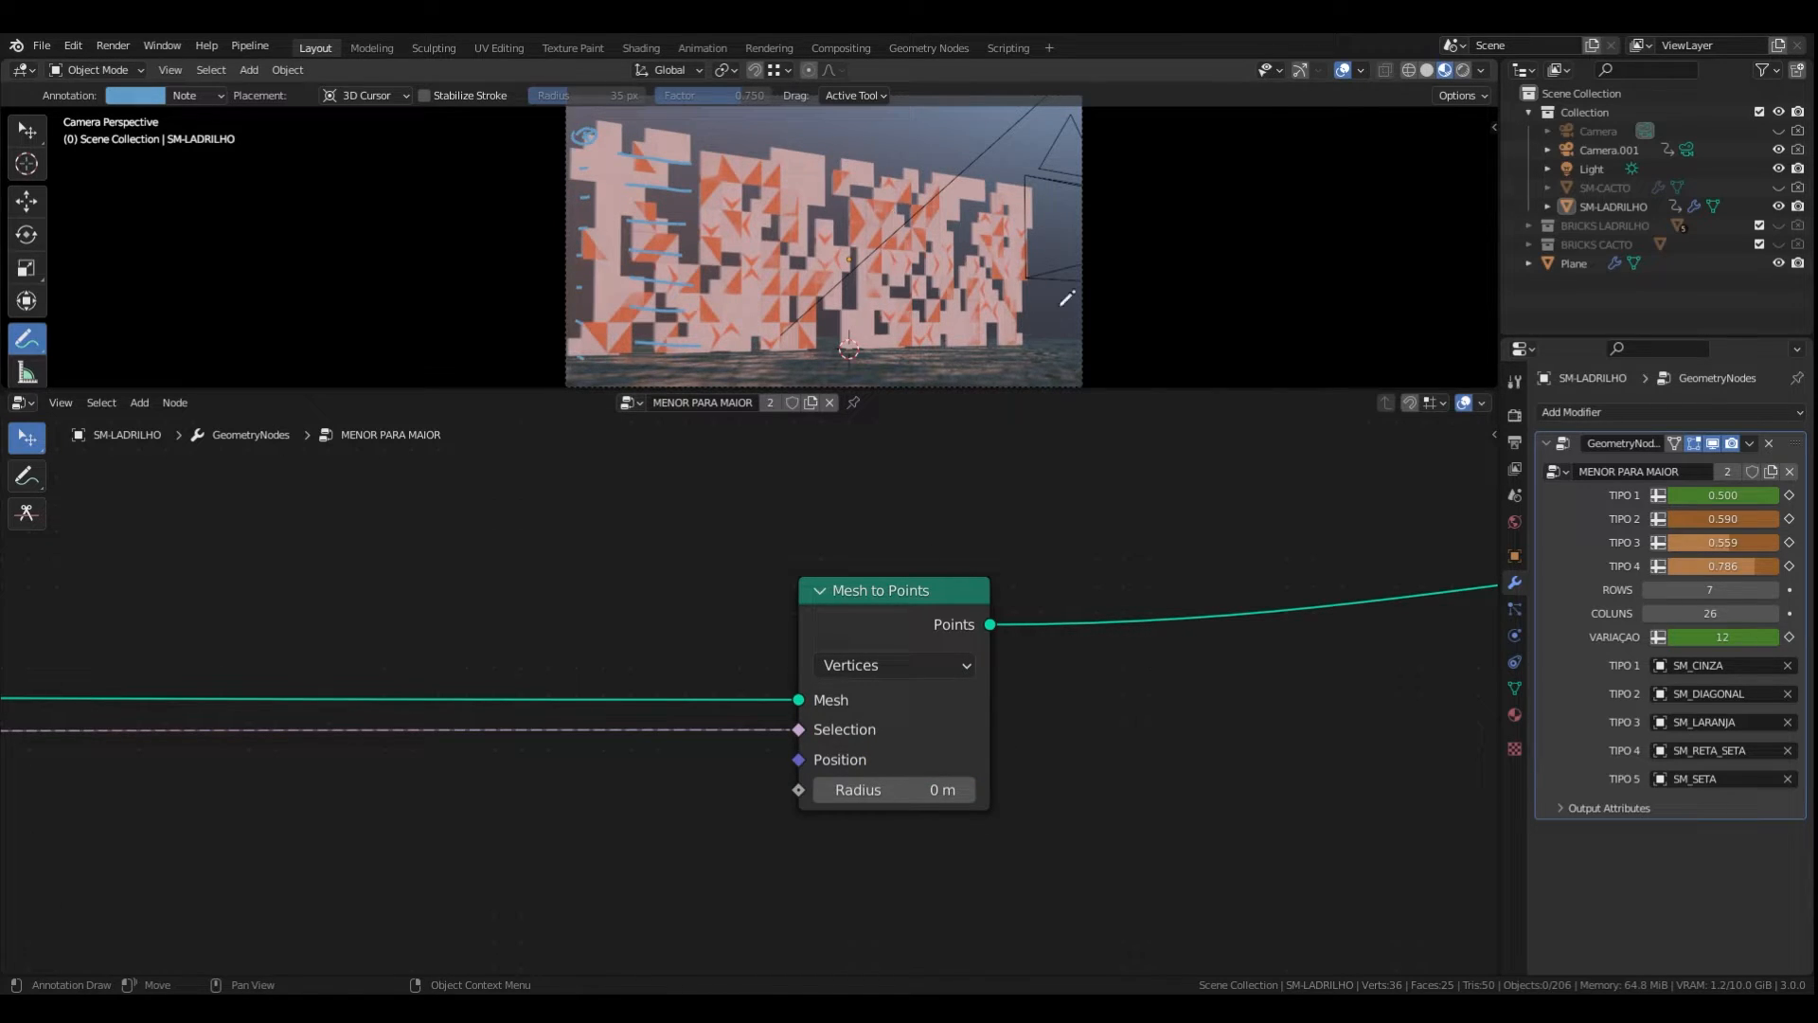
left_click_drag(1726, 567, 1695, 496)
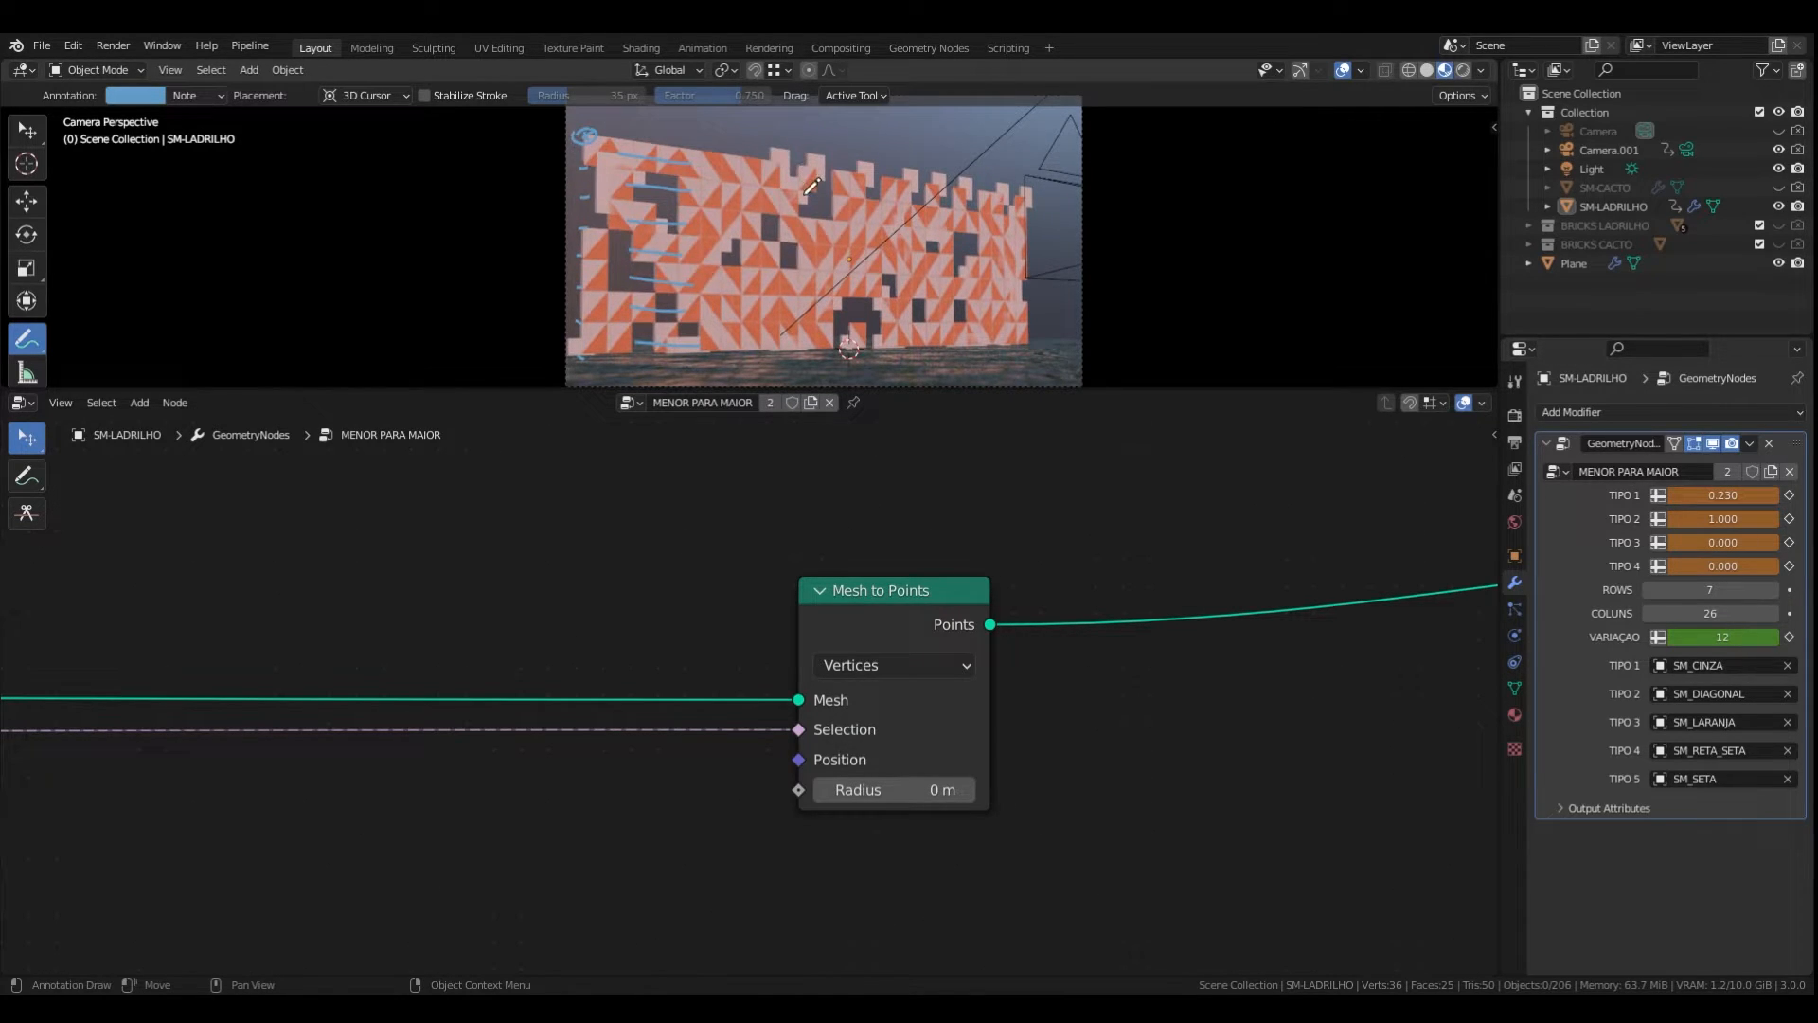
- Annotate the tile wall's upper edge in a closer view, marking one tile's corner vertices and outlining a tile displaced above the row
middle_click_drag(858, 222, 875, 222)
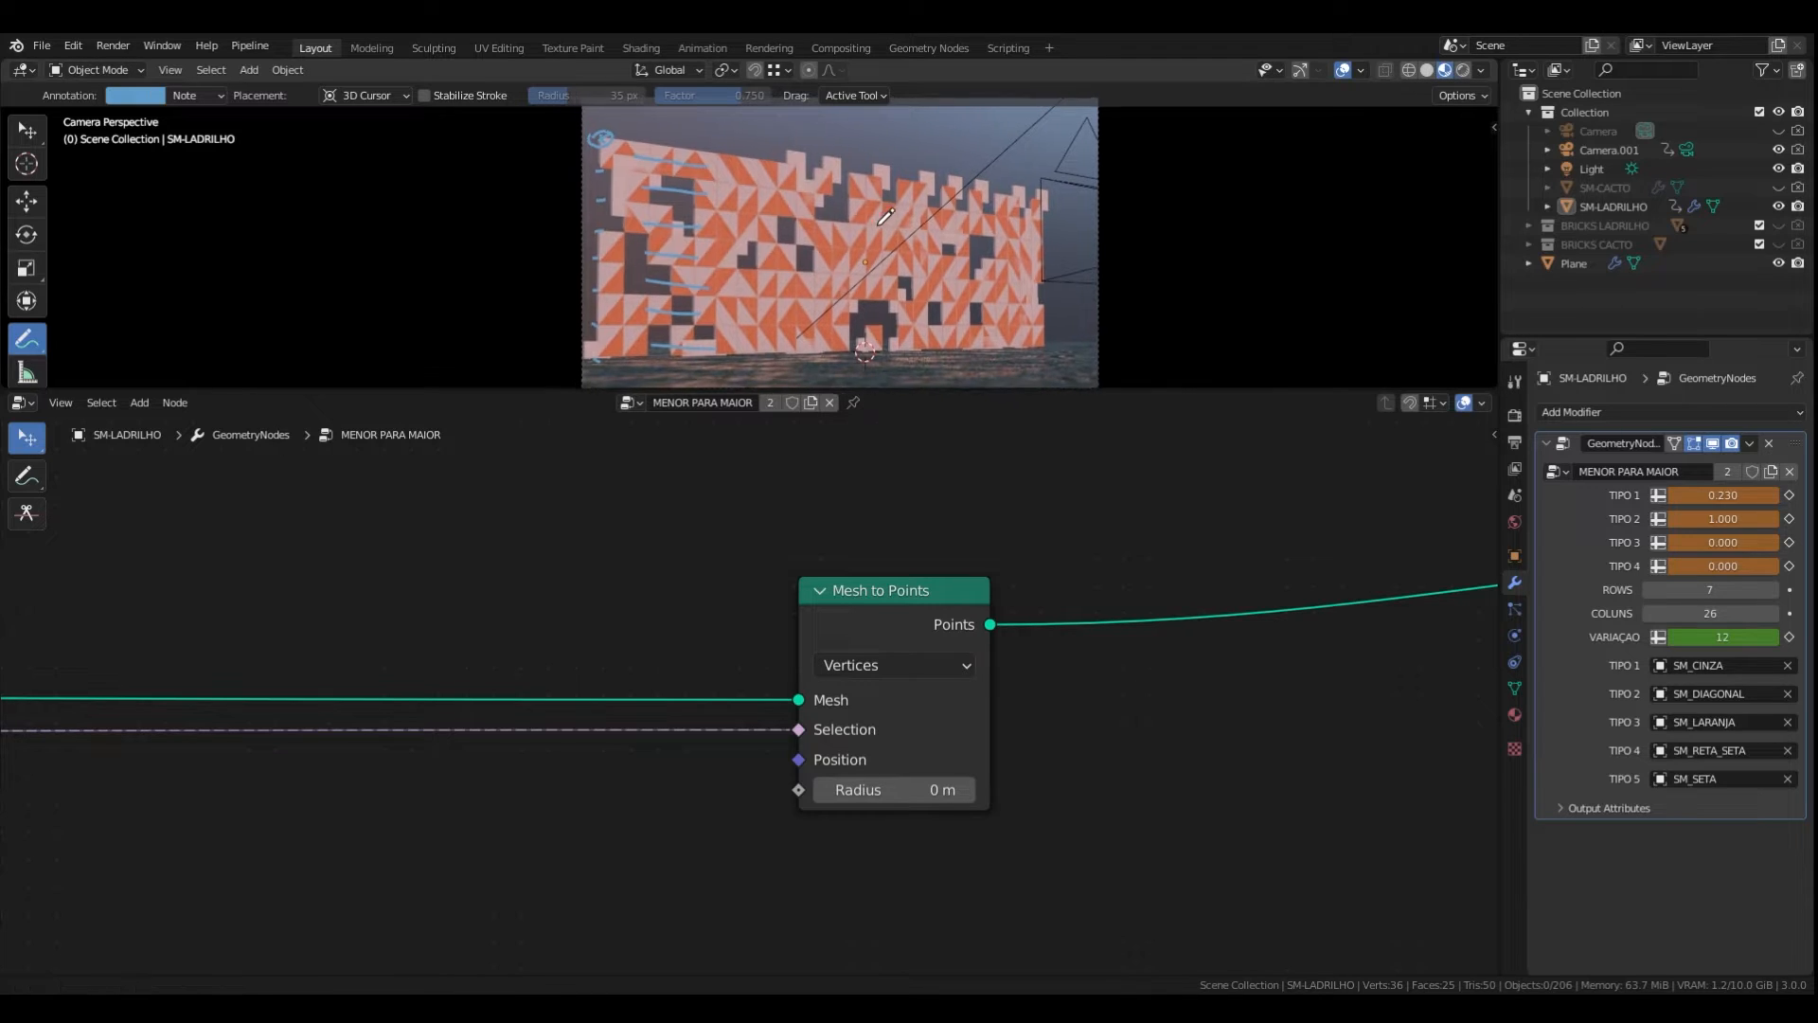
key("KP_0")
scroll(723, 218, "up", 8)
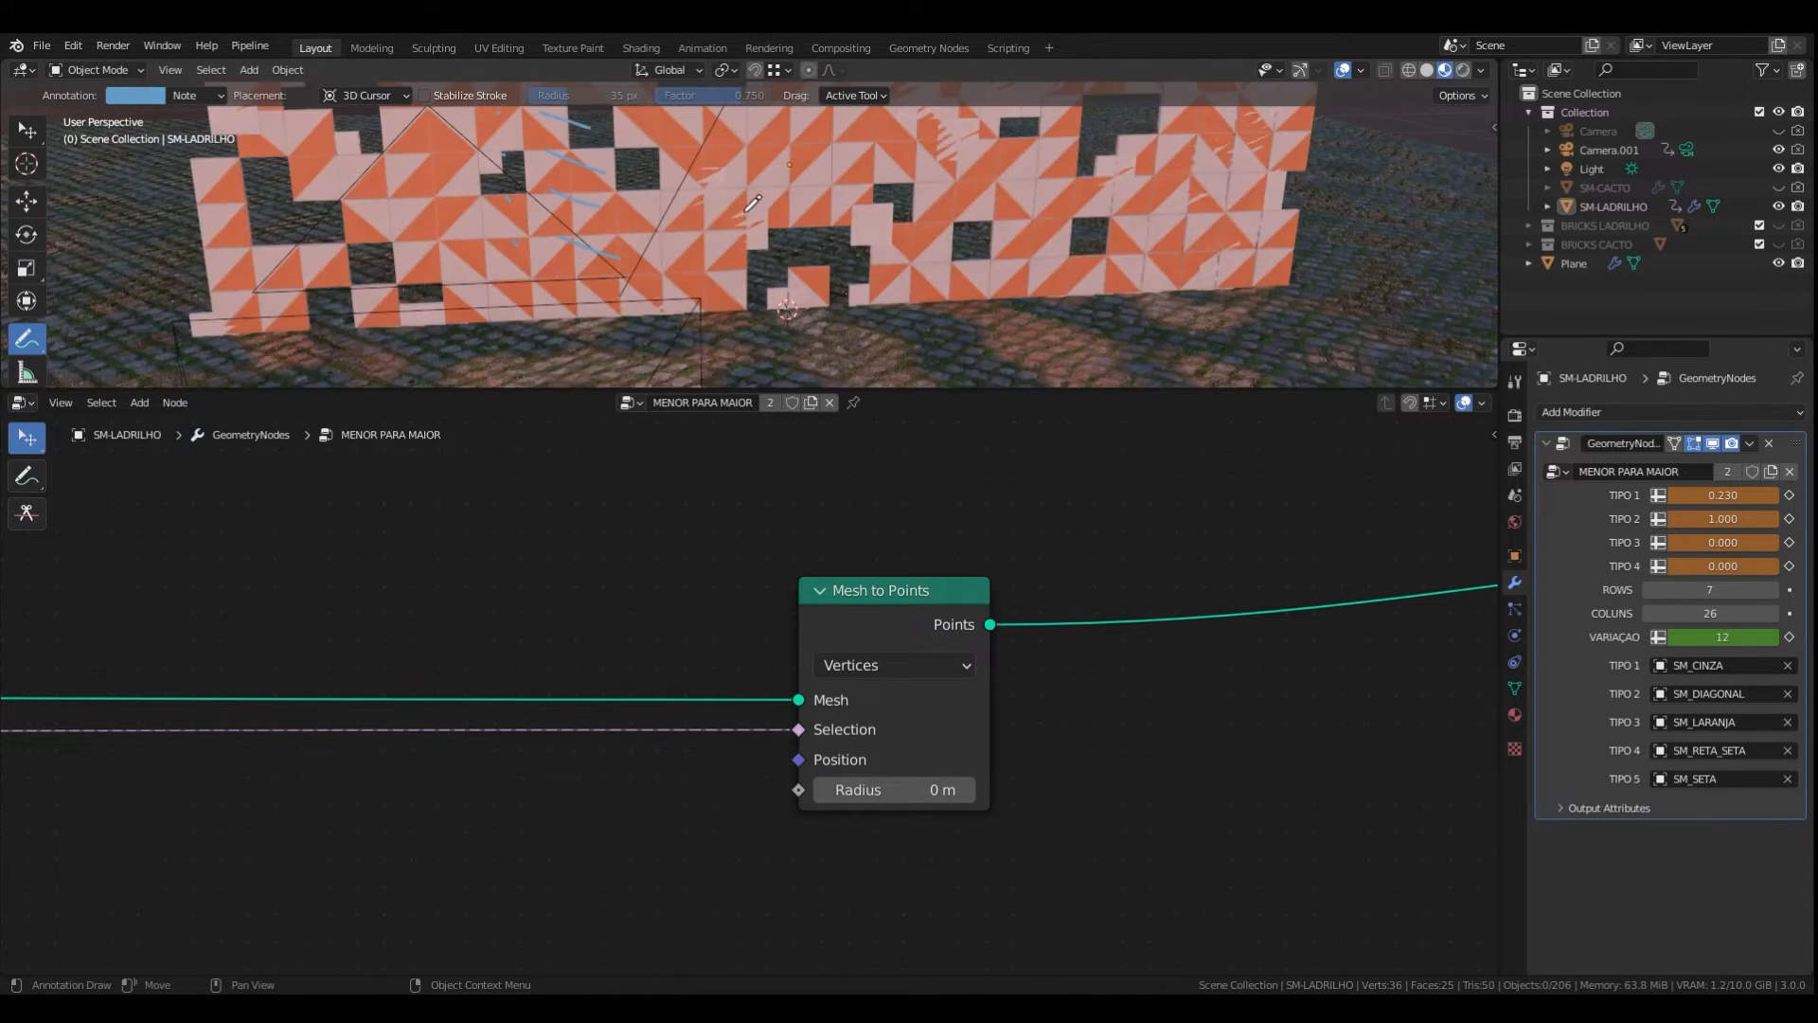
middle_click_drag(722, 218, 687, 273)
scroll(706, 250, "up", 3)
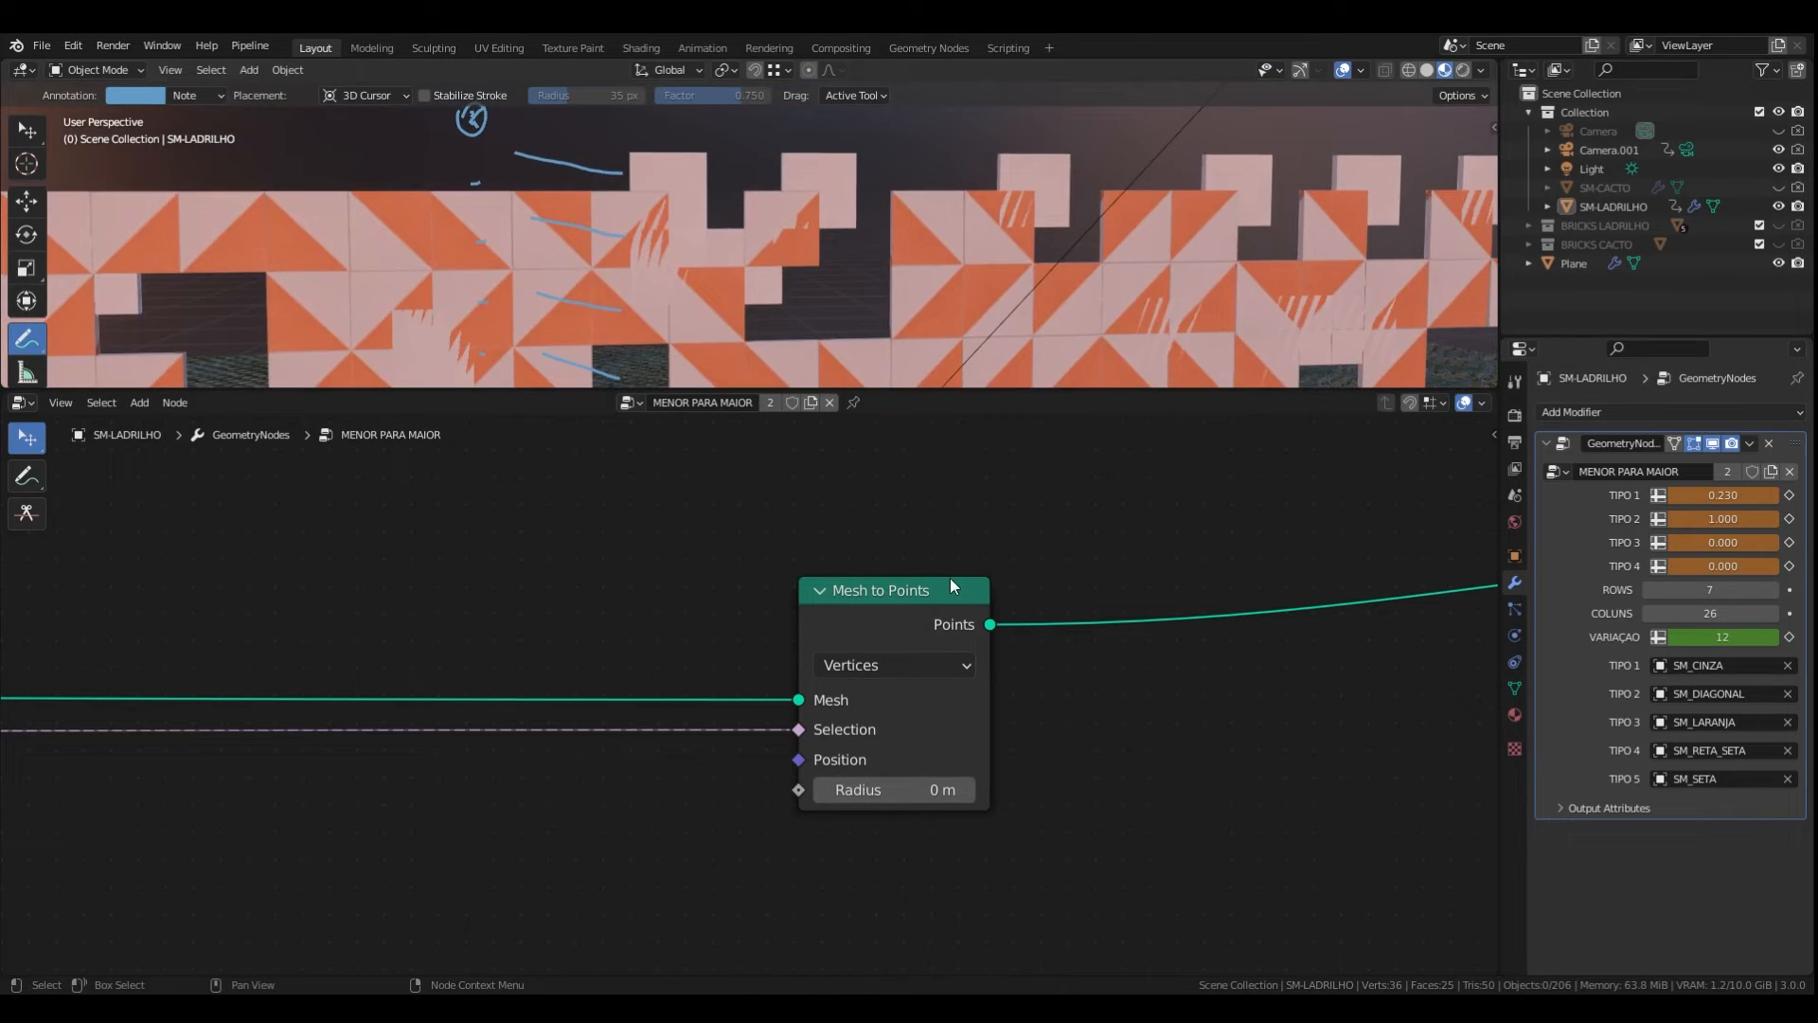
left_click(591, 195)
left_click(664, 194)
left_click_drag(739, 193, 771, 220)
left_click(820, 196)
left_click(744, 264)
left_click(816, 266)
mouse_move(1001, 155)
left_mouse_down()
mouse_move(1073, 156)
mouse_move(1071, 225)
mouse_move(1002, 227)
mouse_move(999, 157)
left_mouse_up()
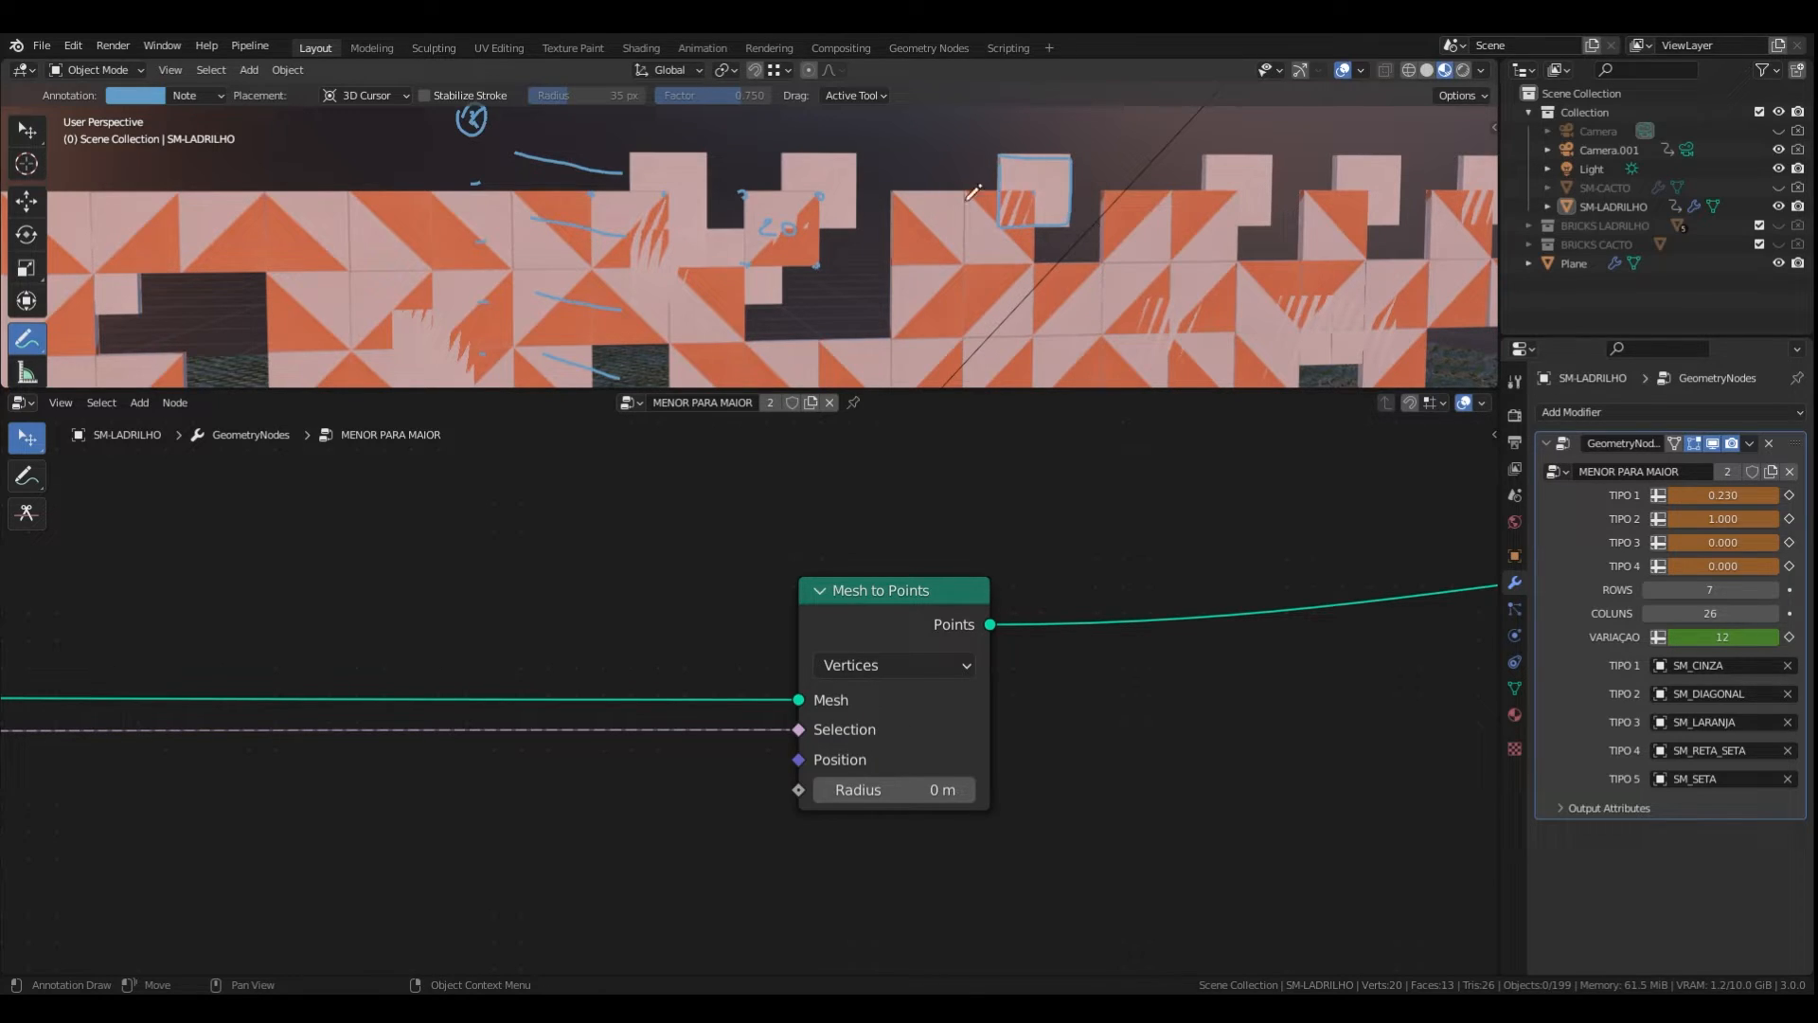
- Set the uppermost Mesh to Points node back to Faces, and annotate one tile's outline with a dot at its centre
left_click(864, 665)
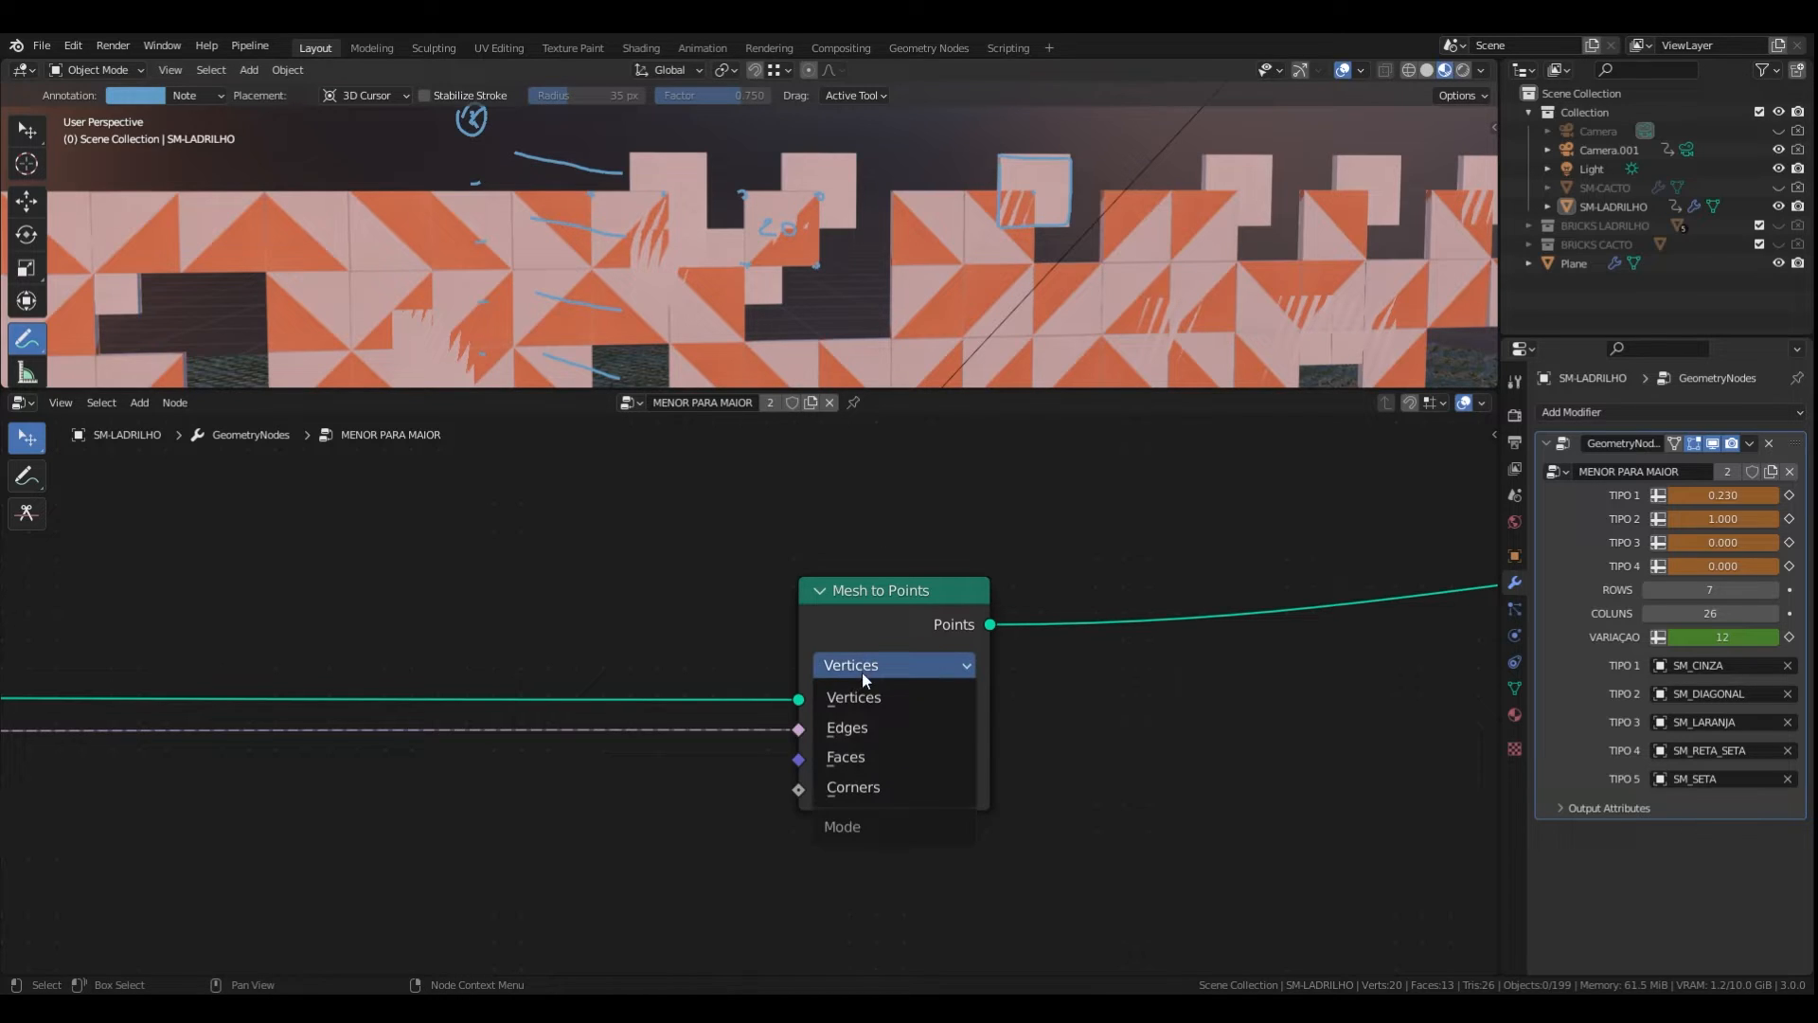
left_click(866, 756)
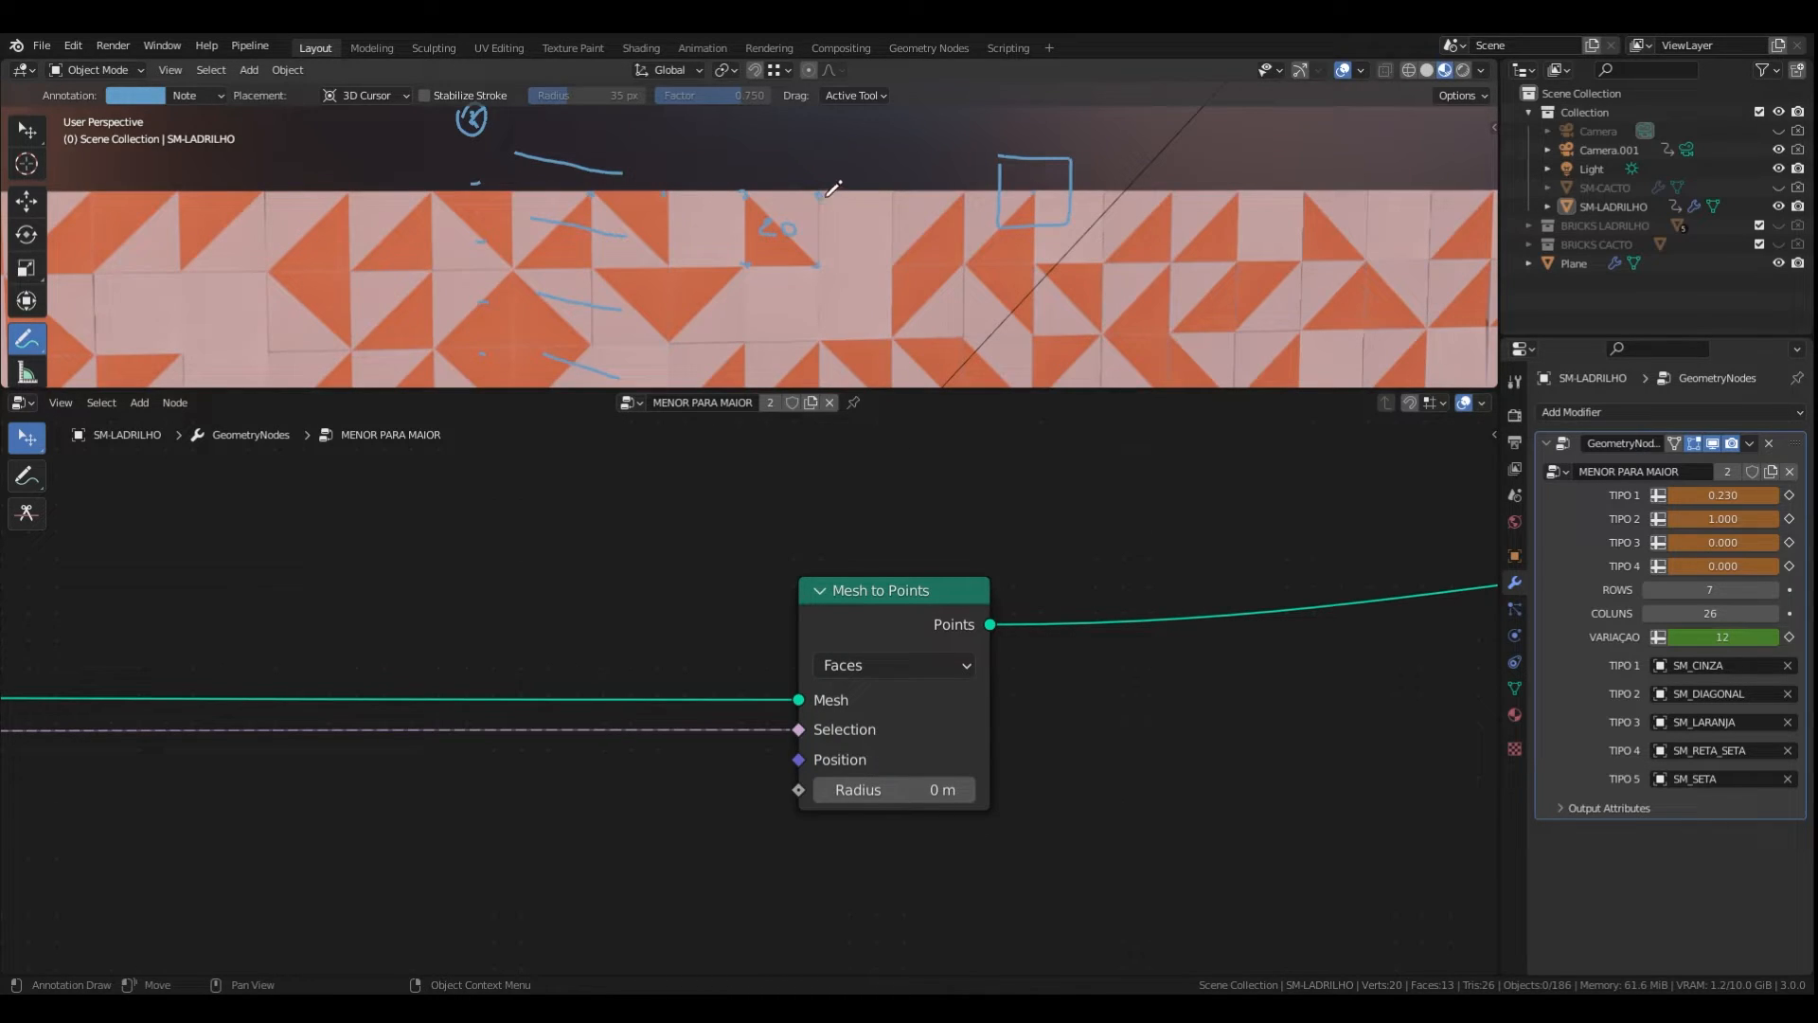
mouse_move(820, 193)
left_mouse_down()
mouse_move(889, 193)
mouse_move(893, 266)
mouse_move(820, 223)
mouse_move(819, 185)
left_mouse_up()
left_click(854, 228)
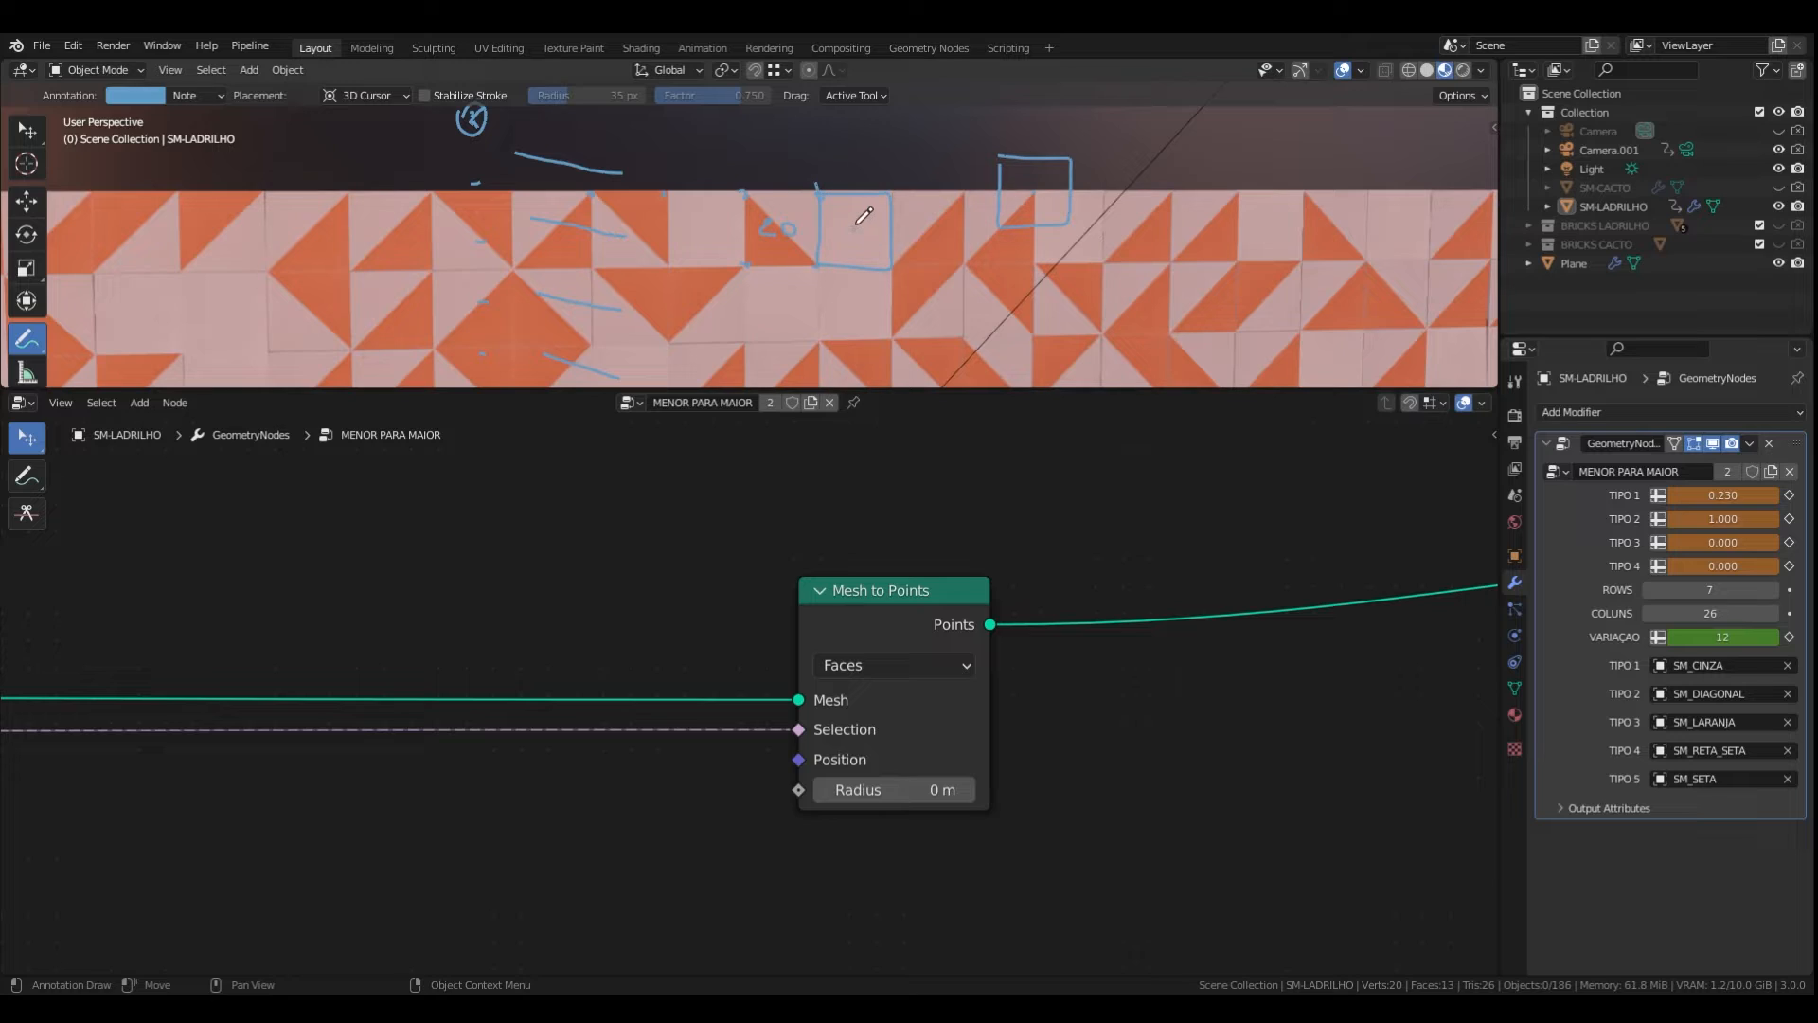
- Examine the Mesh, Selection and Position inputs of the Mesh to Points nodes and compare the nodes in the column
left_click(877, 620)
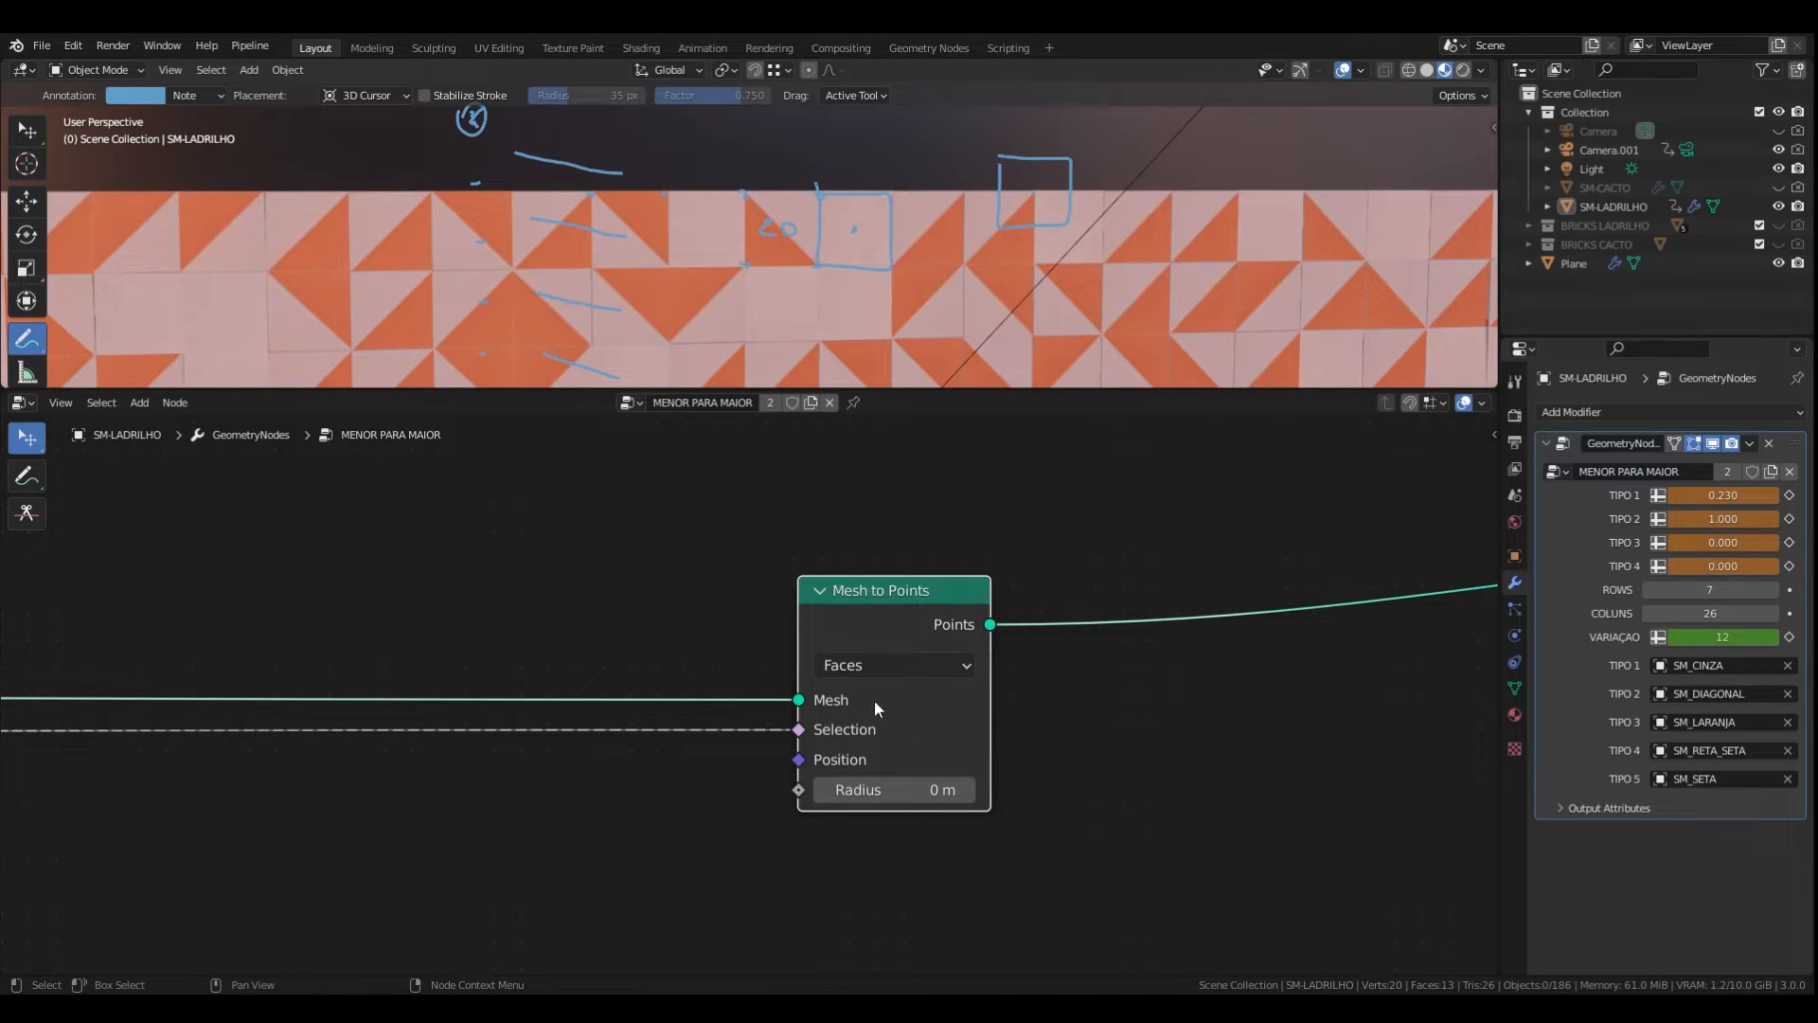
scroll(872, 702, "down", 2)
scroll(911, 713, "up", 4)
scroll(820, 717, "down", 5)
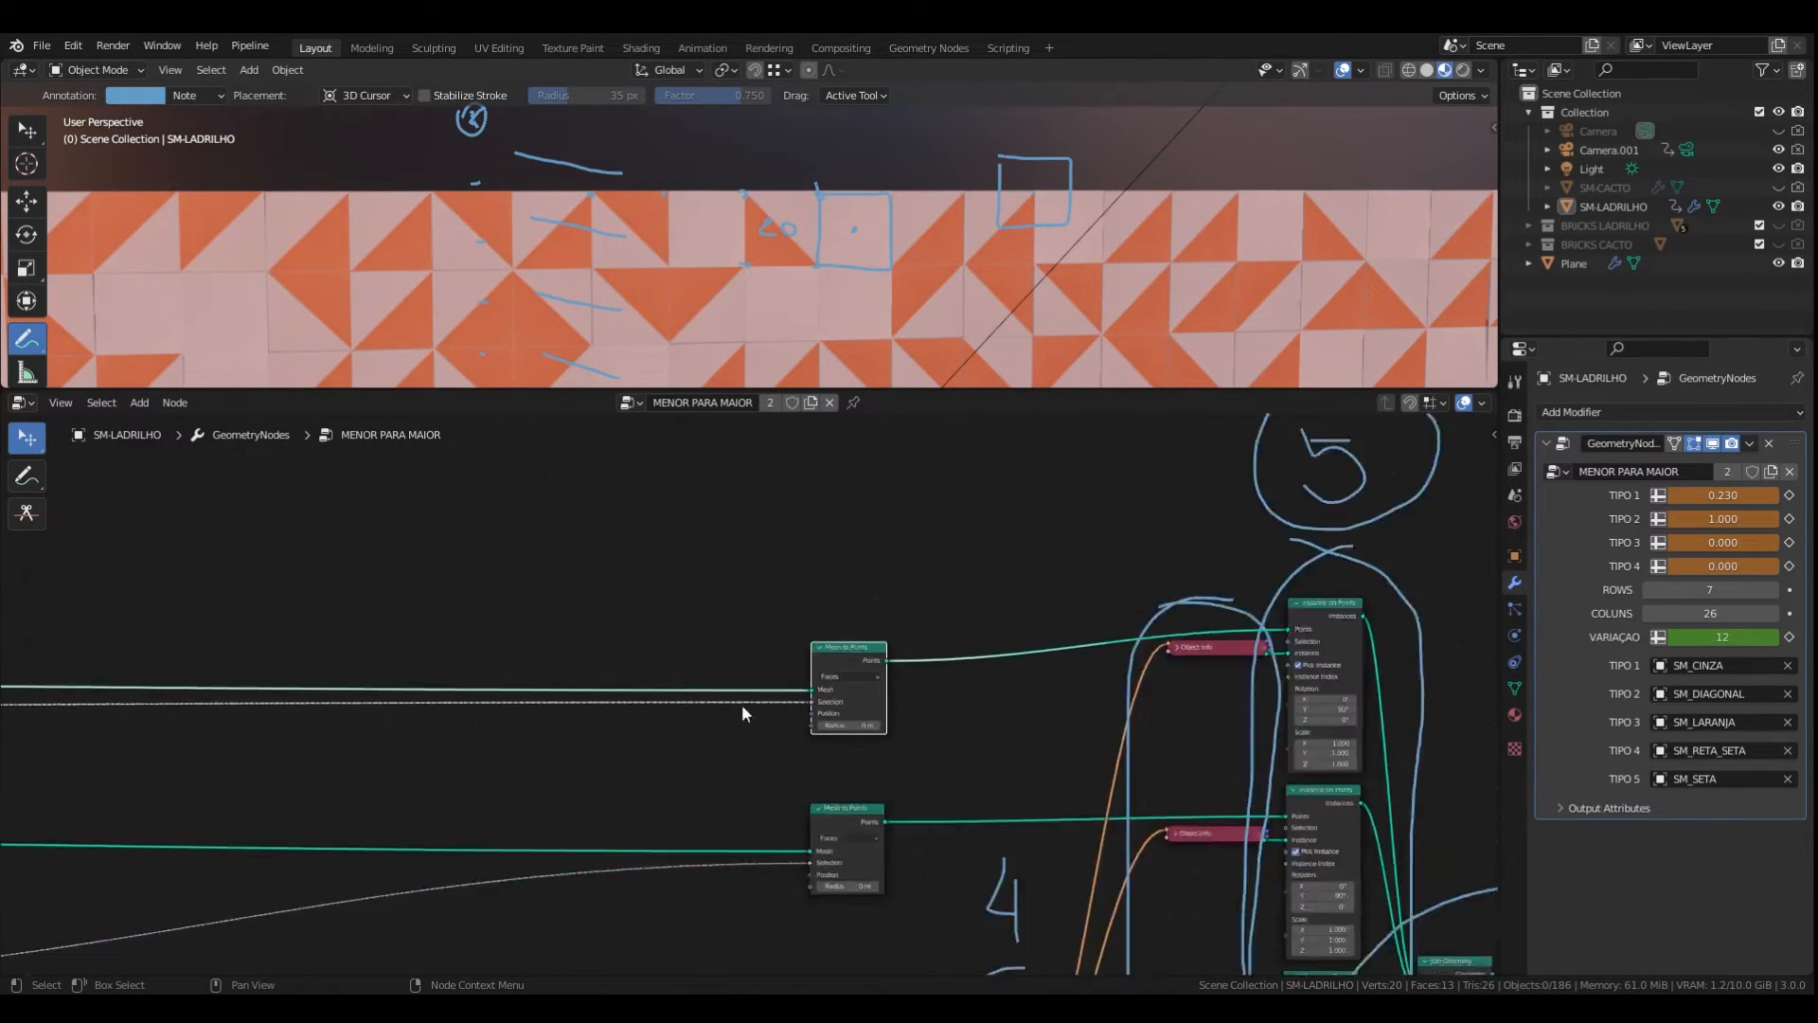
middle_click_drag(342, 698, 272, 662)
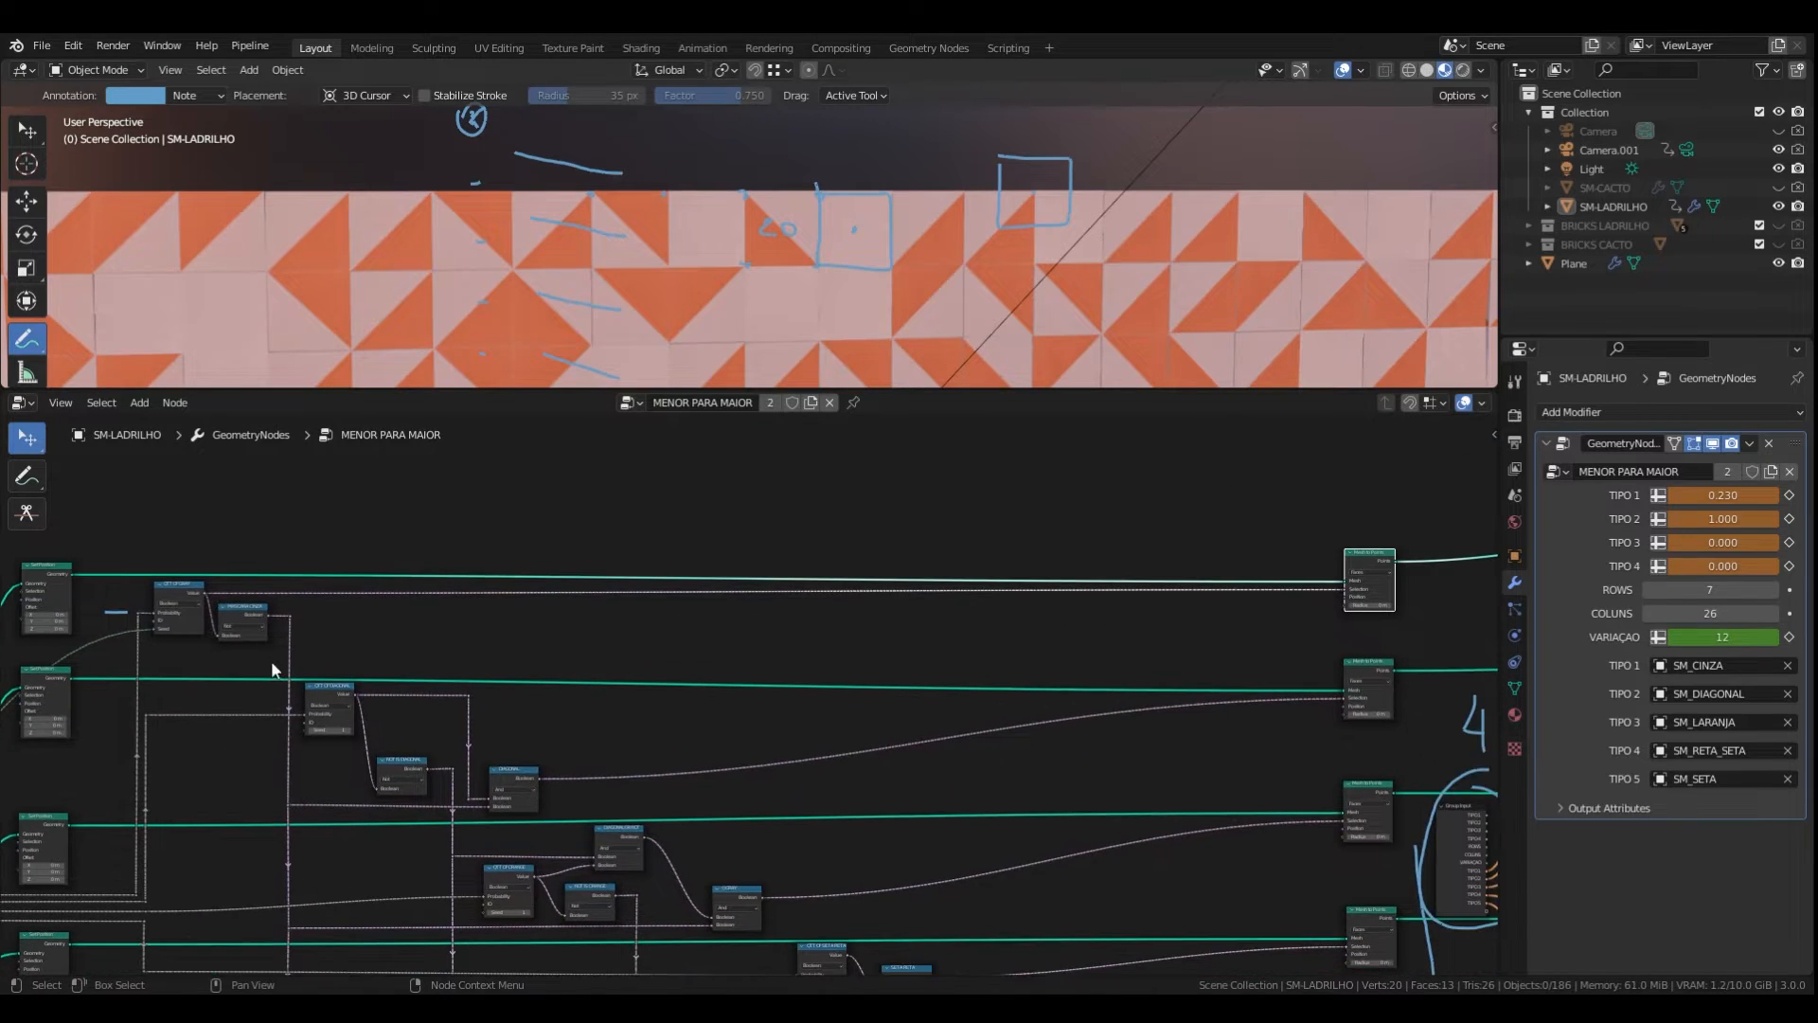
middle_click_drag(1023, 611, 707, 593)
scroll(1049, 576, "up", 5)
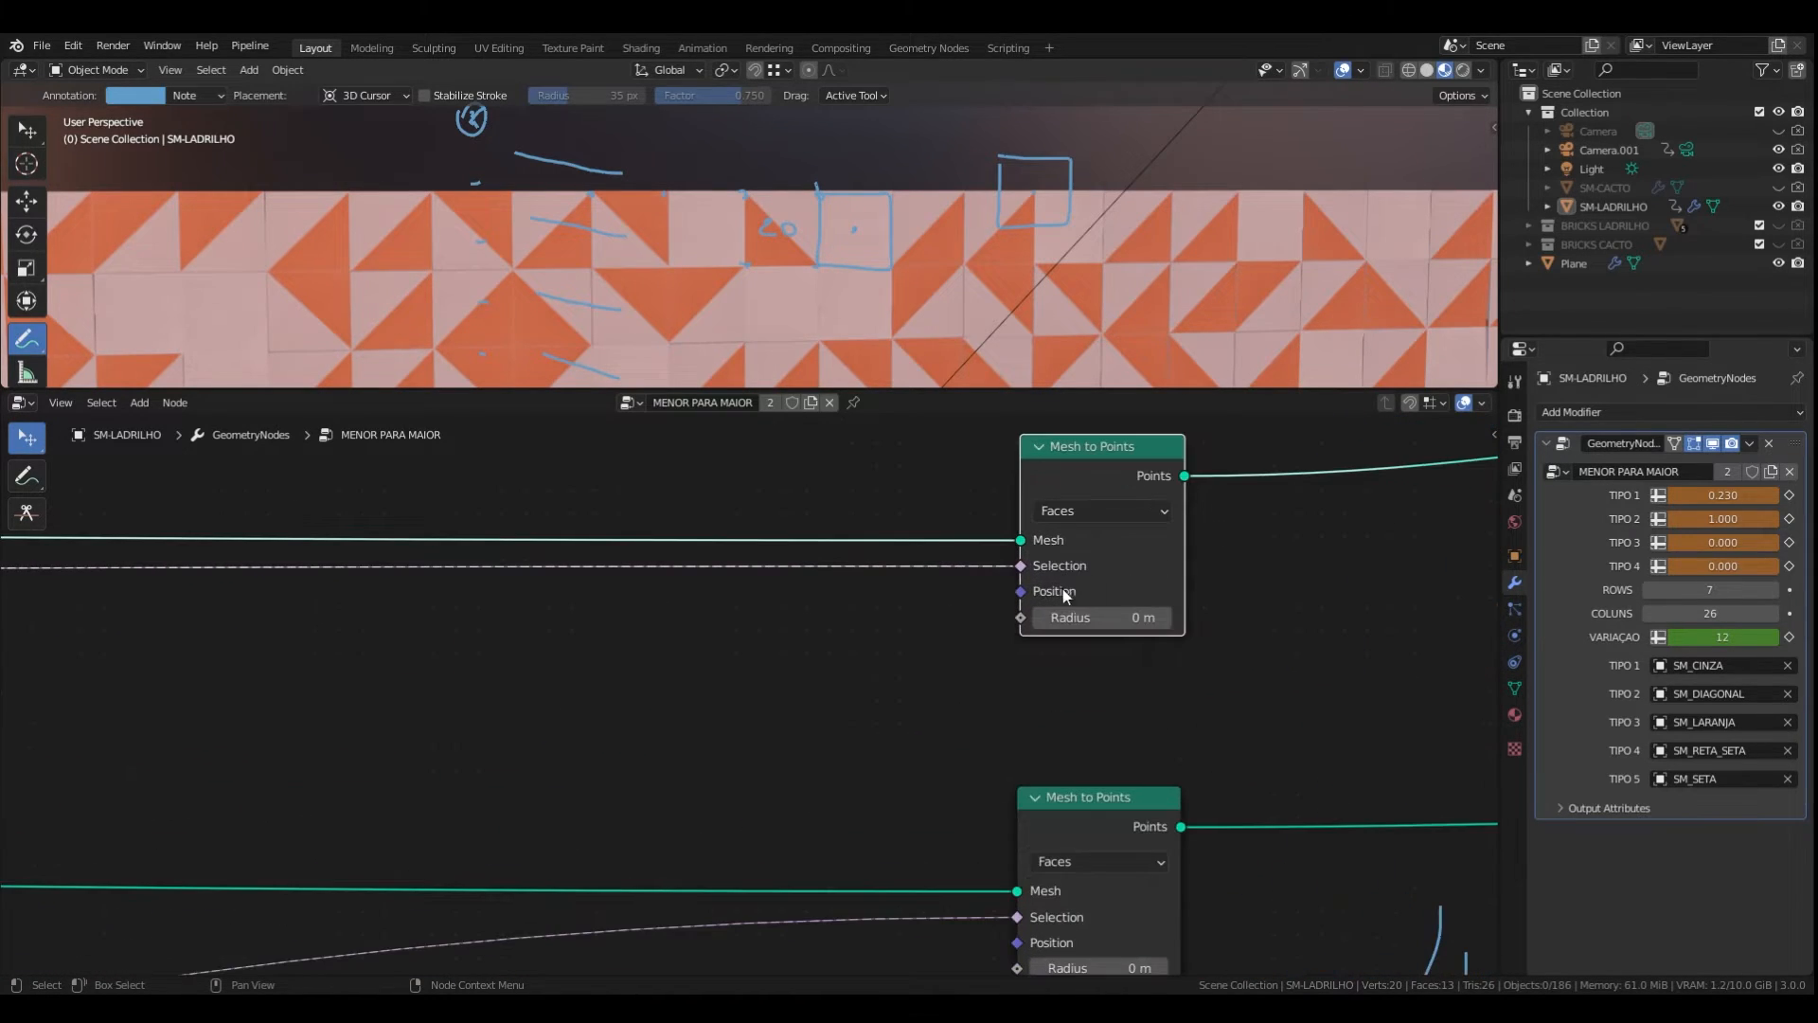
scroll(1043, 576, "down", 3)
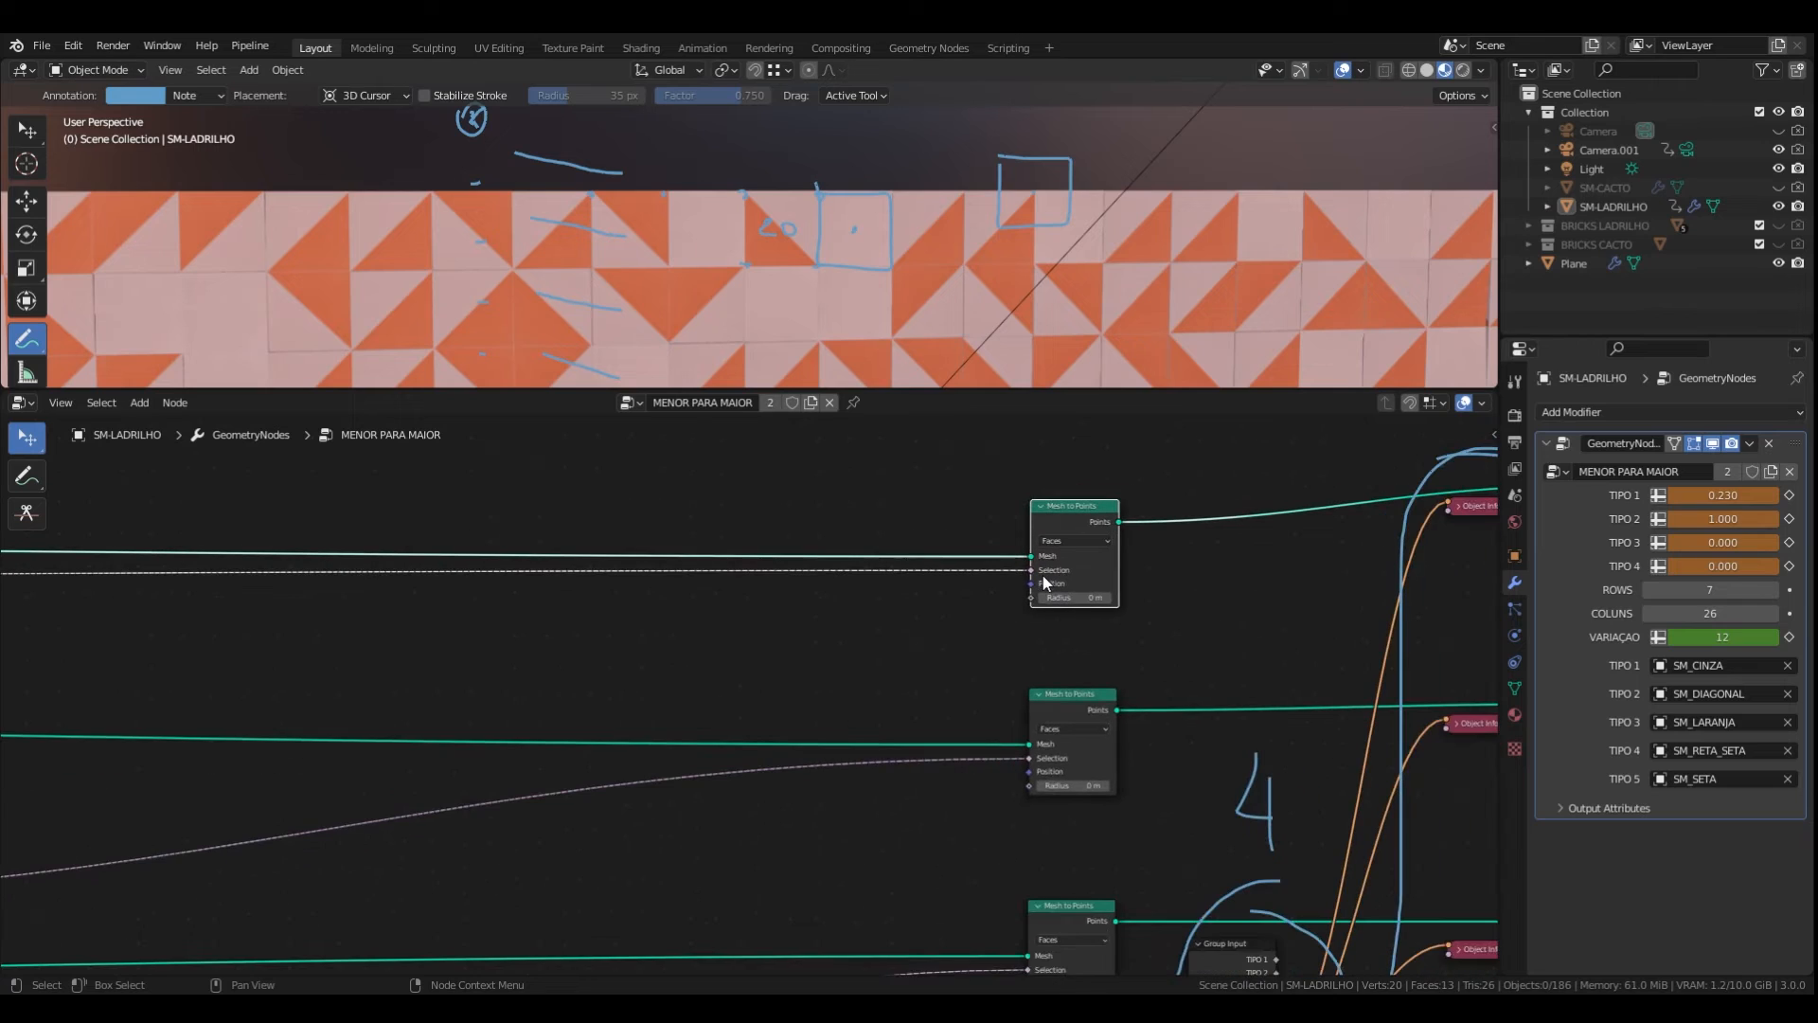
scroll(1080, 570, "up", 2)
middle_click_drag(1252, 565, 1095, 620)
scroll(901, 578, "up", 4)
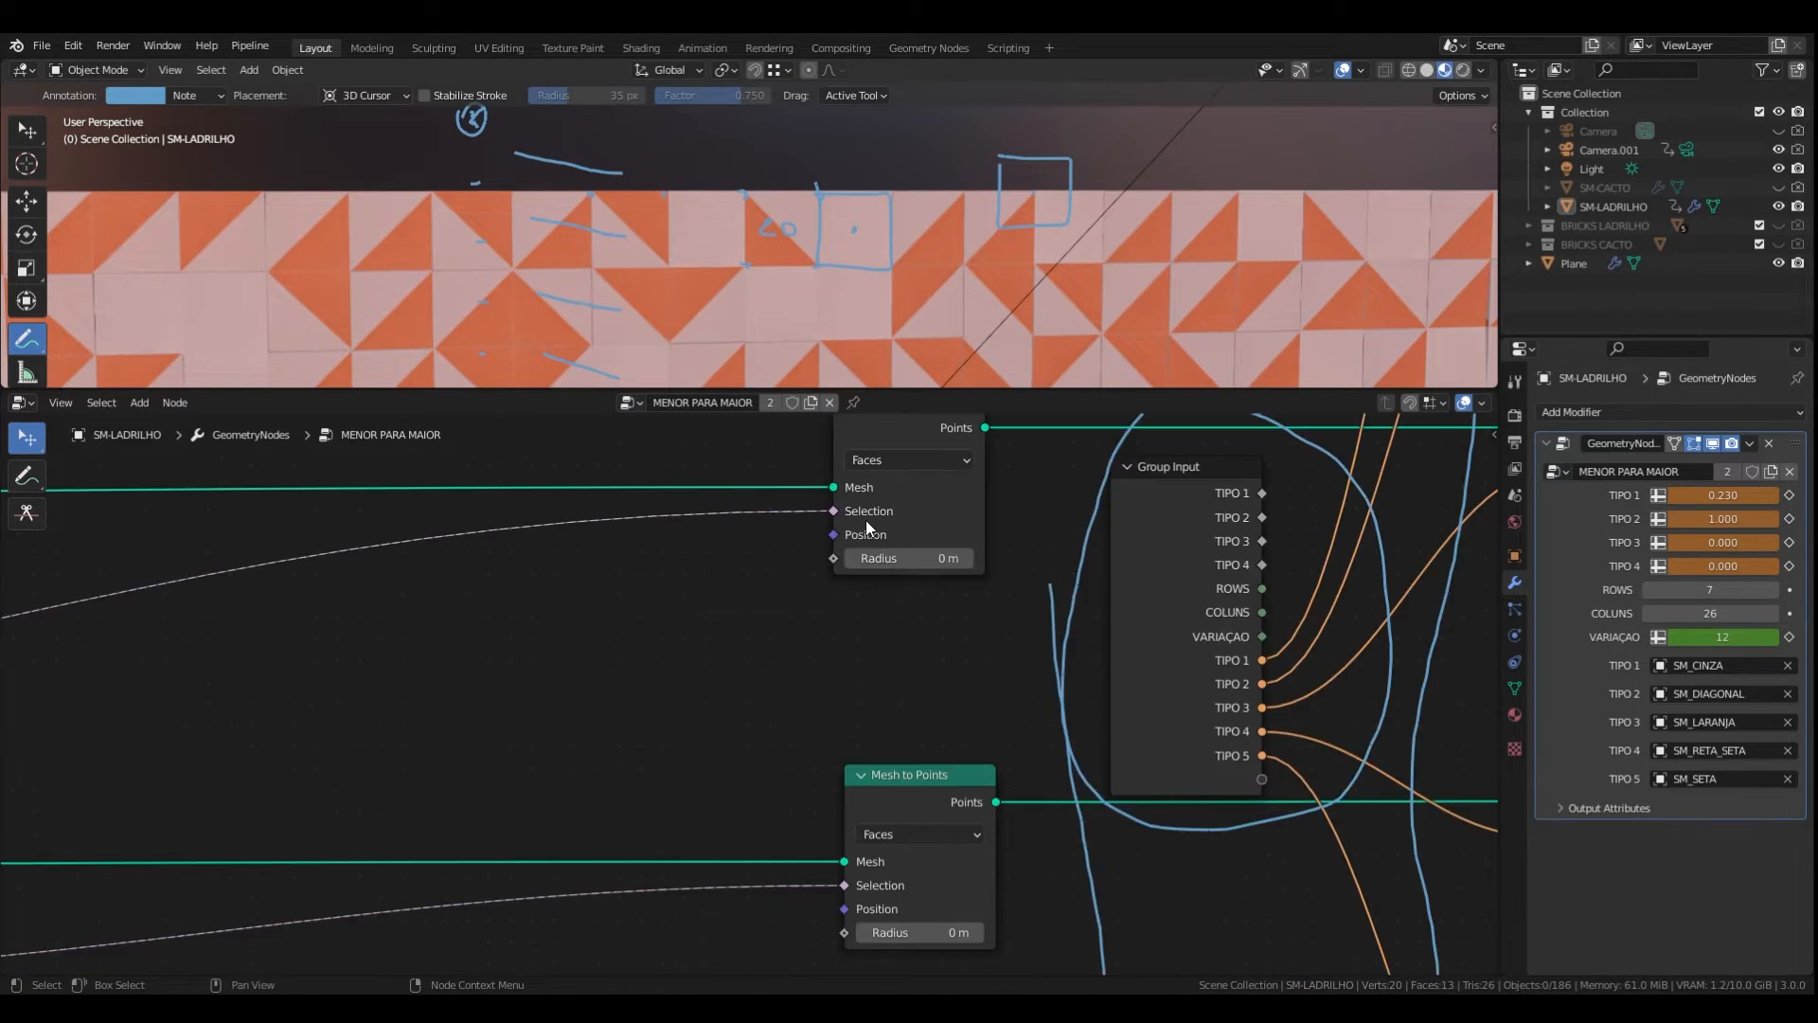
- Trace the Selection links back through the Boolean mask nodes, and review how they feed the Mesh to Points column
scroll(865, 520, "down", 5)
middle_click_drag(704, 604, 1047, 557)
scroll(947, 568, "down", 3)
middle_click_drag(530, 625, 809, 598)
scroll(502, 612, "up", 2)
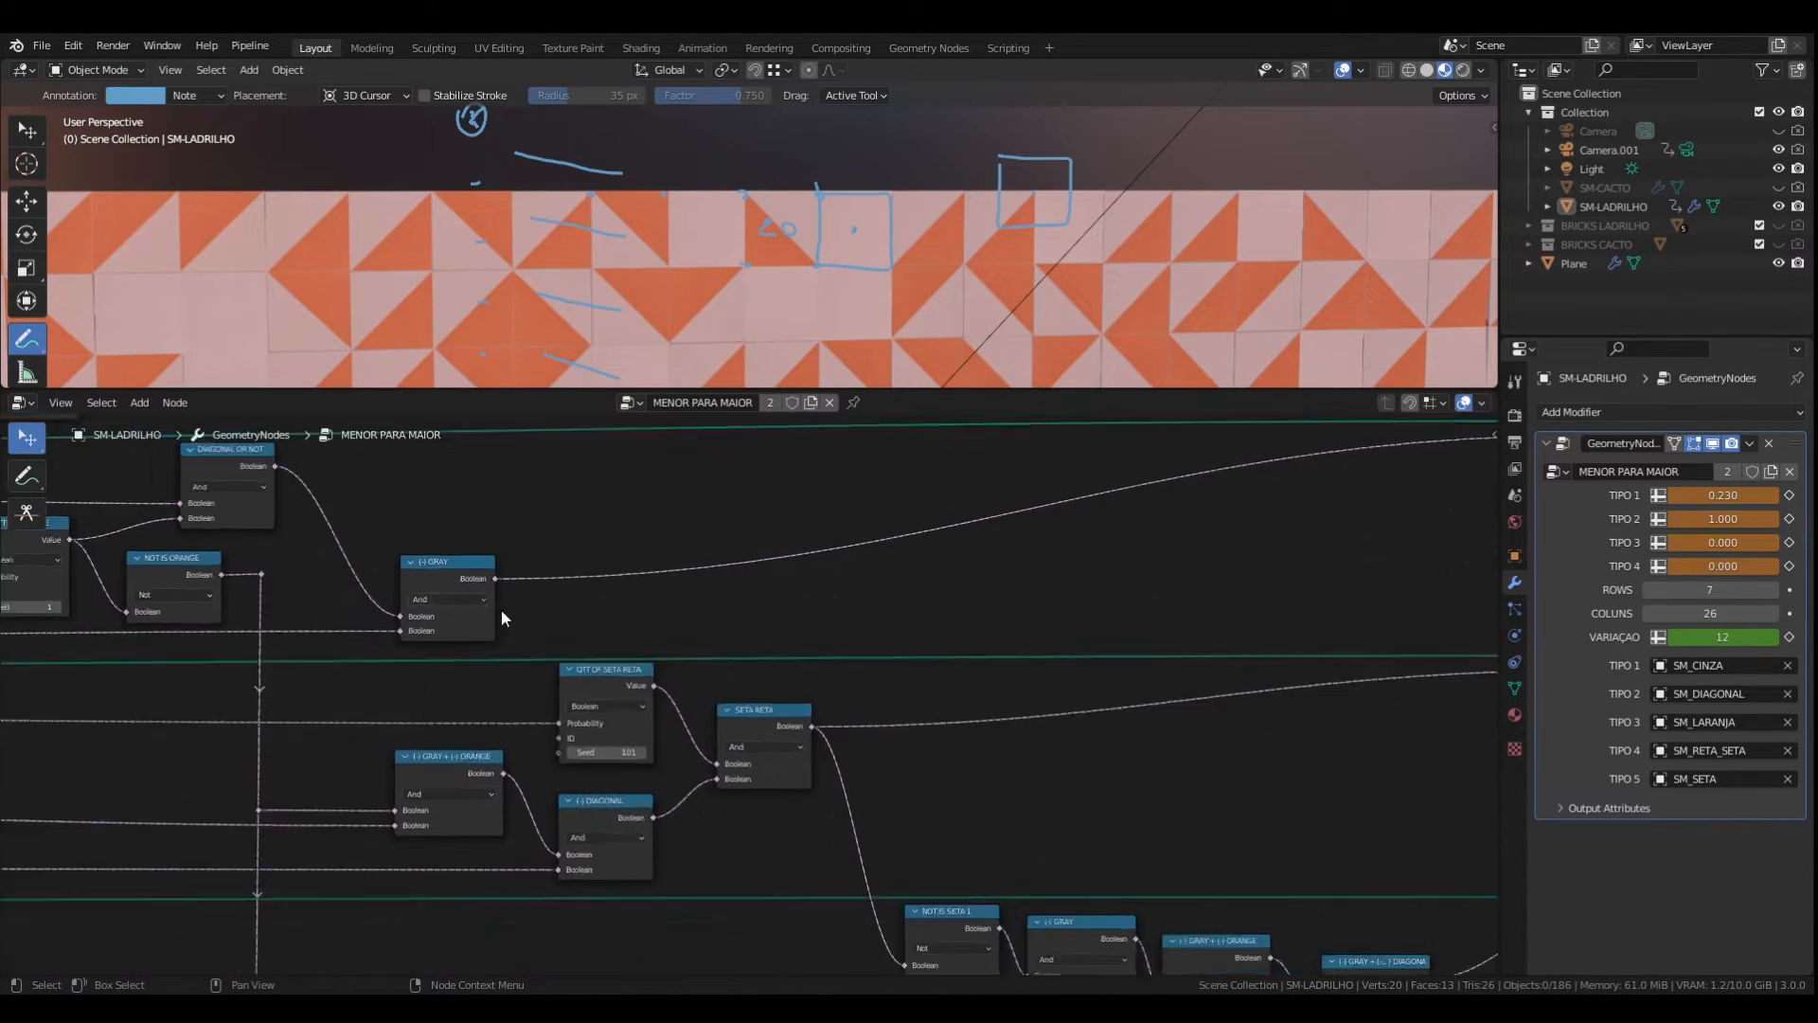
scroll(511, 612, "down", 3)
middle_click_drag(1023, 593, 637, 660)
scroll(1021, 786, "up", 1)
scroll(1021, 786, "down", 3)
scroll(883, 761, "up", 1)
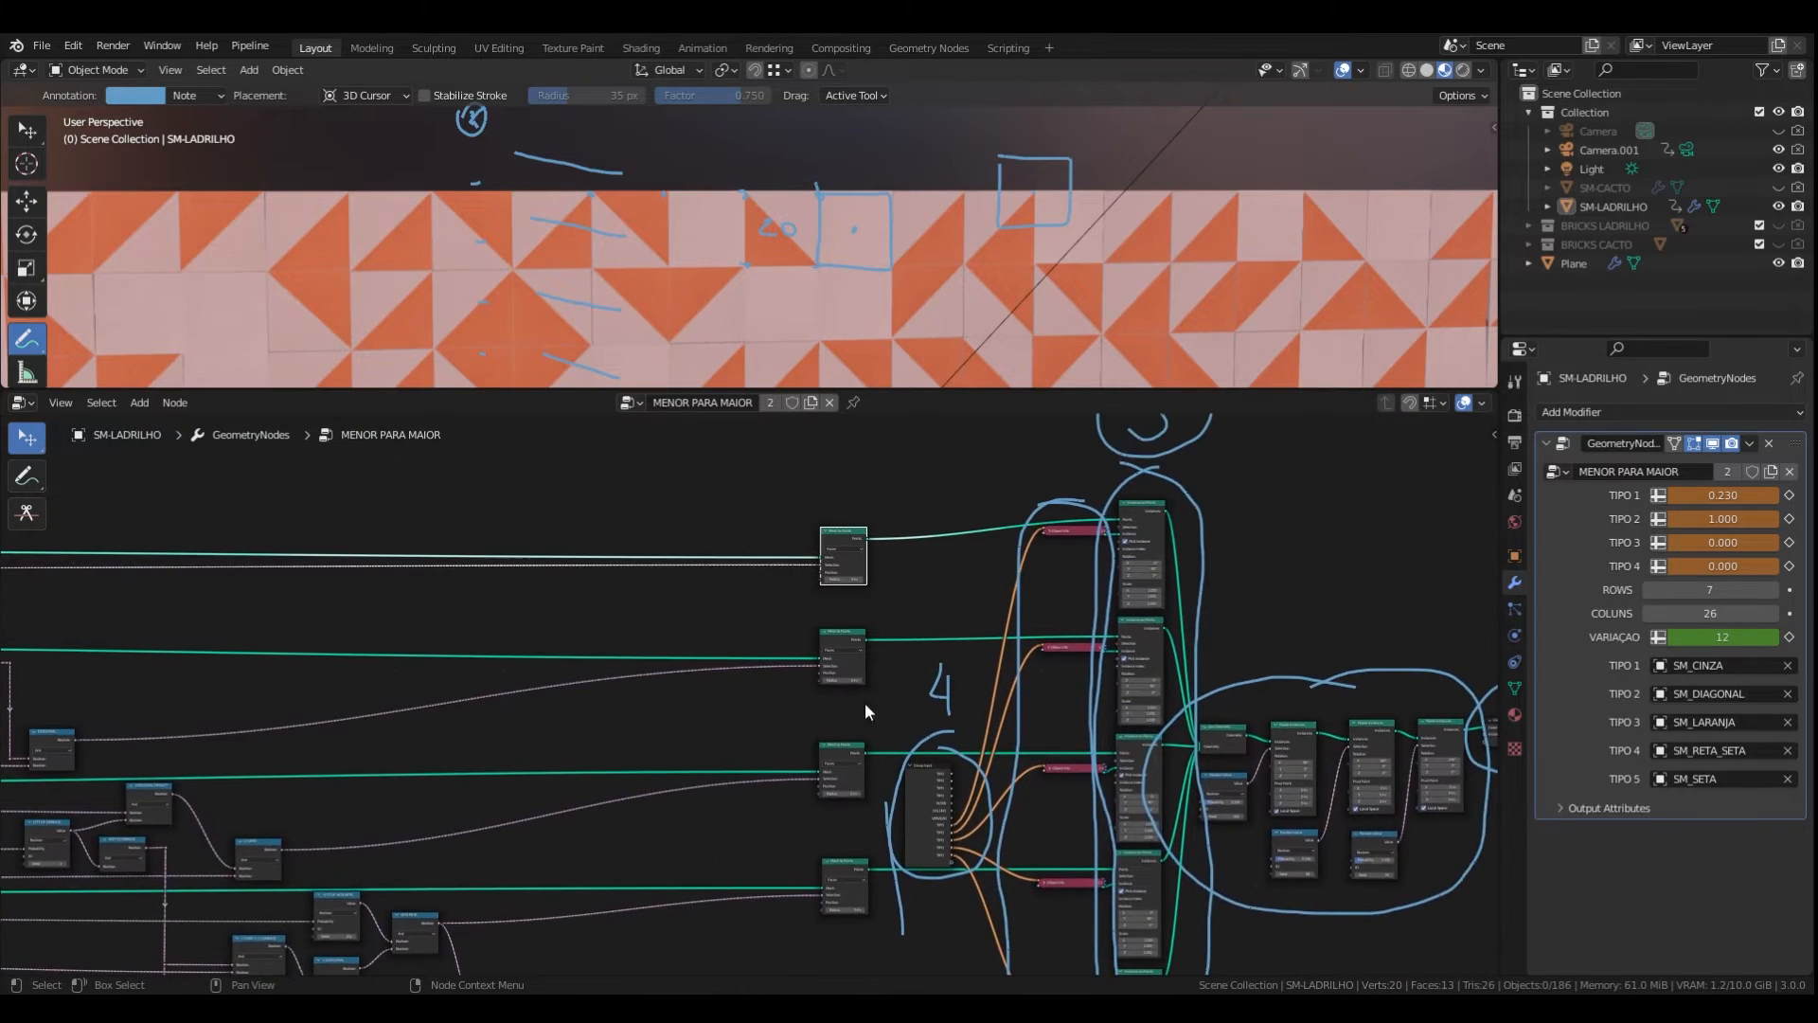
- Erase the number 4 and circle annotations around the Group Input node, and examine its TIPO outputs
middle_click_drag(859, 629, 855, 586)
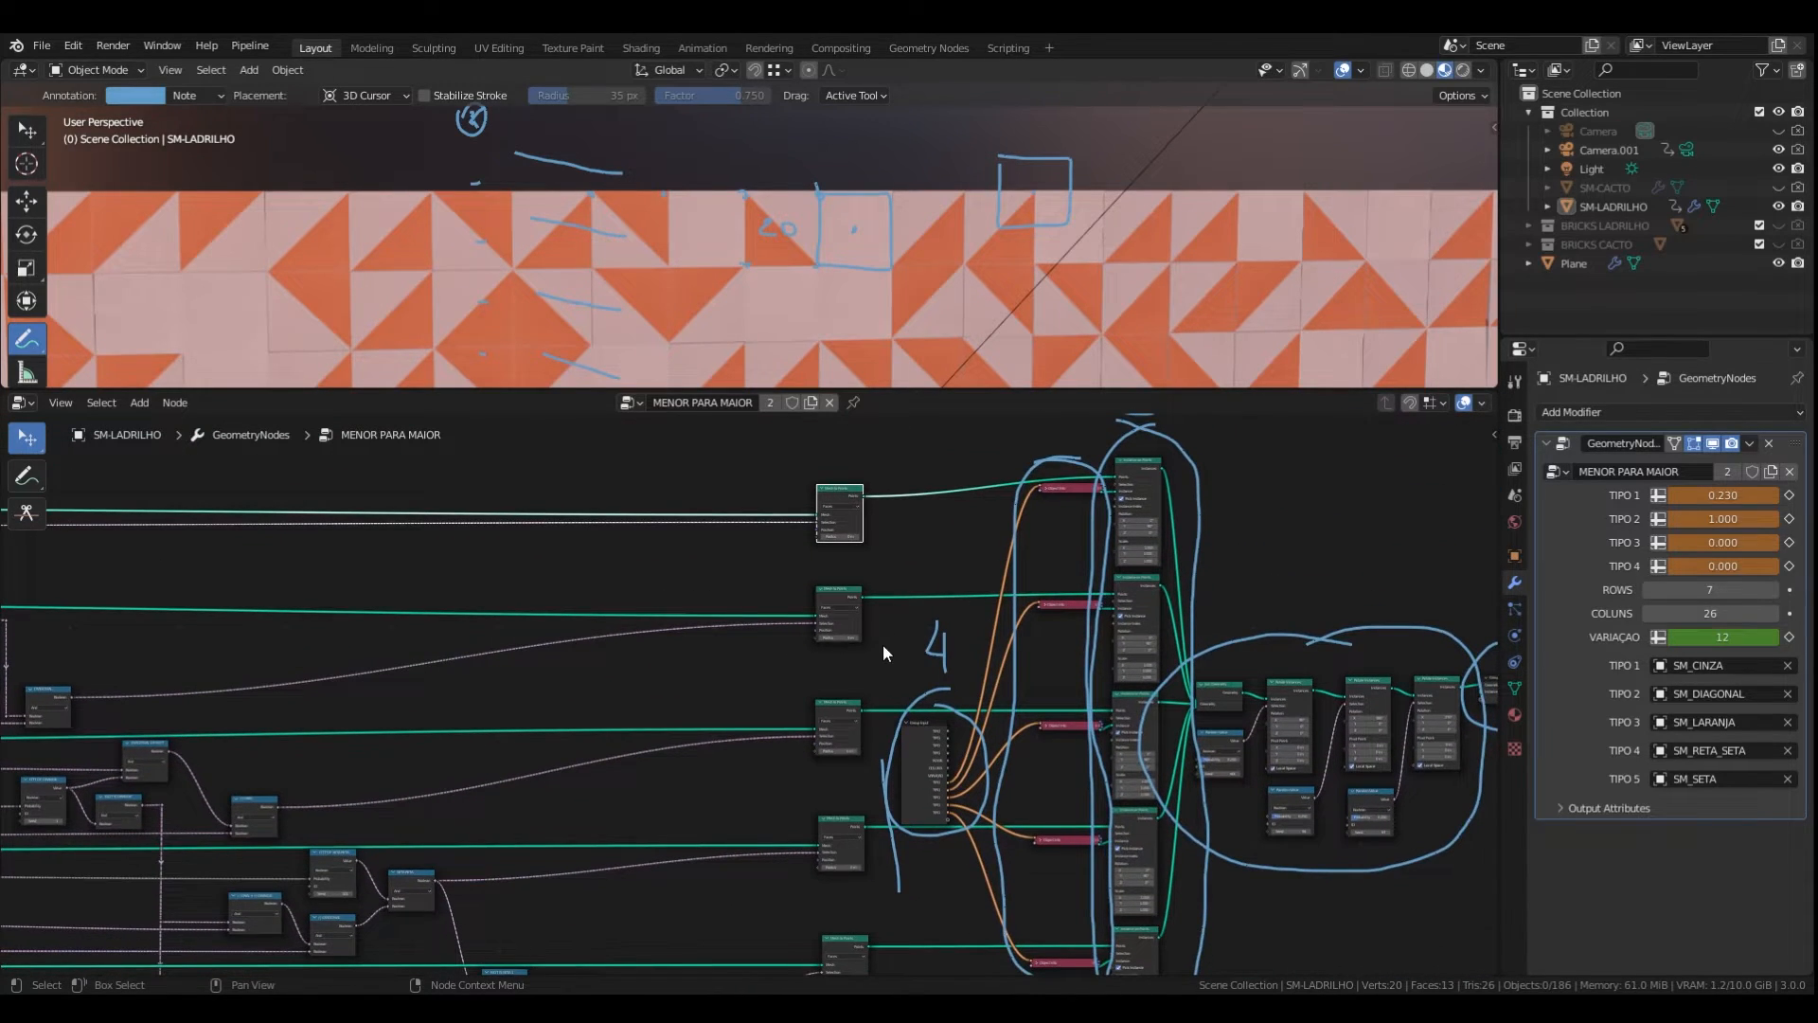
mouse_move(859, 733)
middle_mouse_down()
mouse_move(849, 652)
mouse_move(907, 684)
mouse_move(890, 729)
middle_mouse_up()
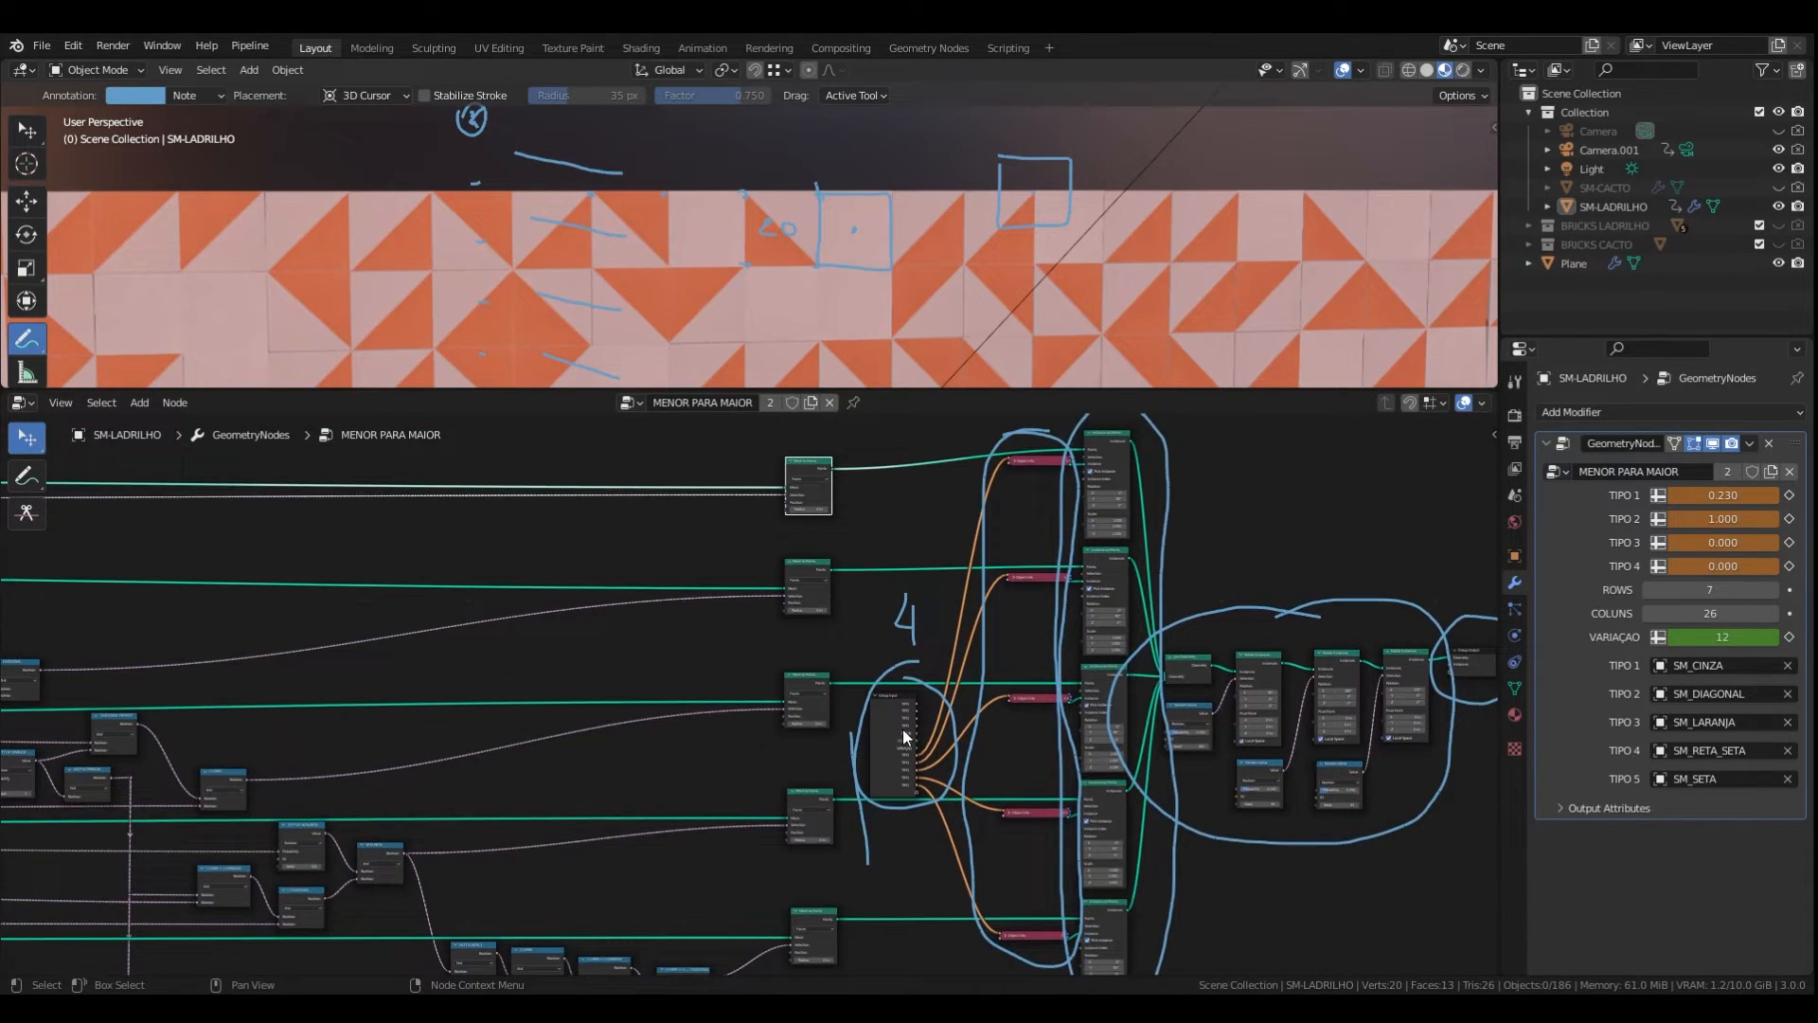
scroll(901, 729, "up", 2)
left_click(26, 476)
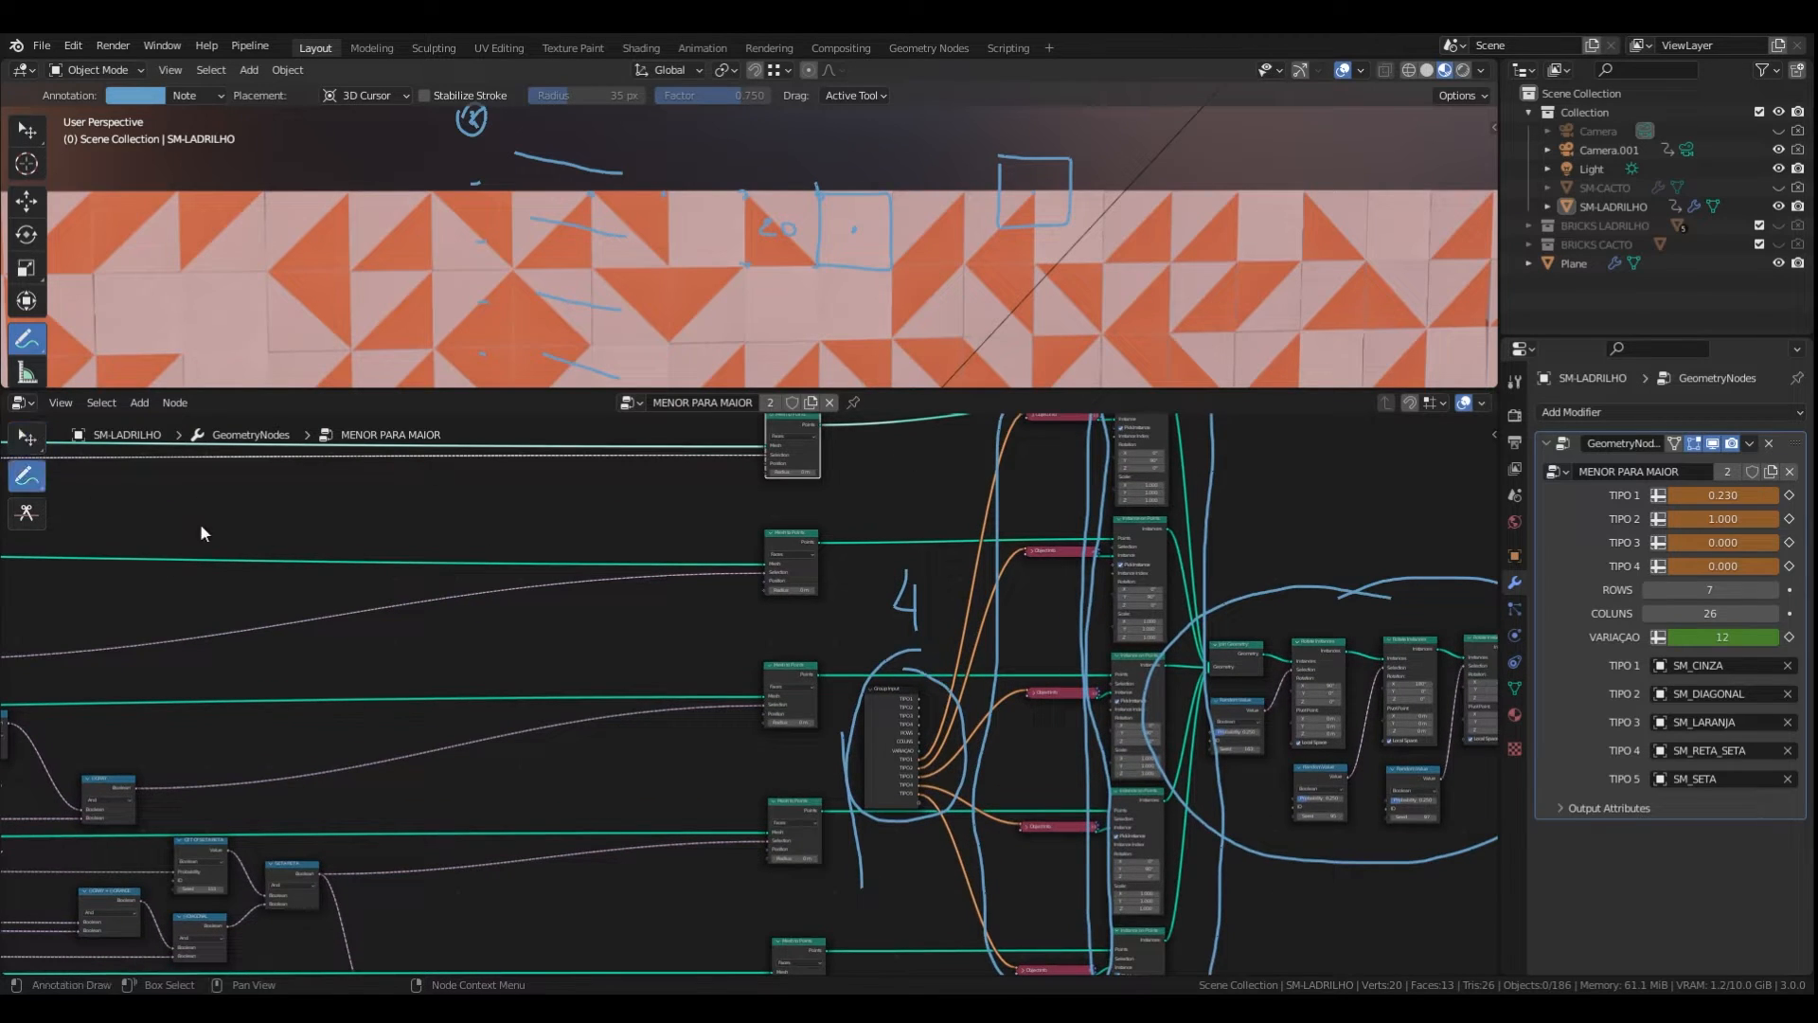
left_click_drag(905, 642, 893, 869, "ctrl")
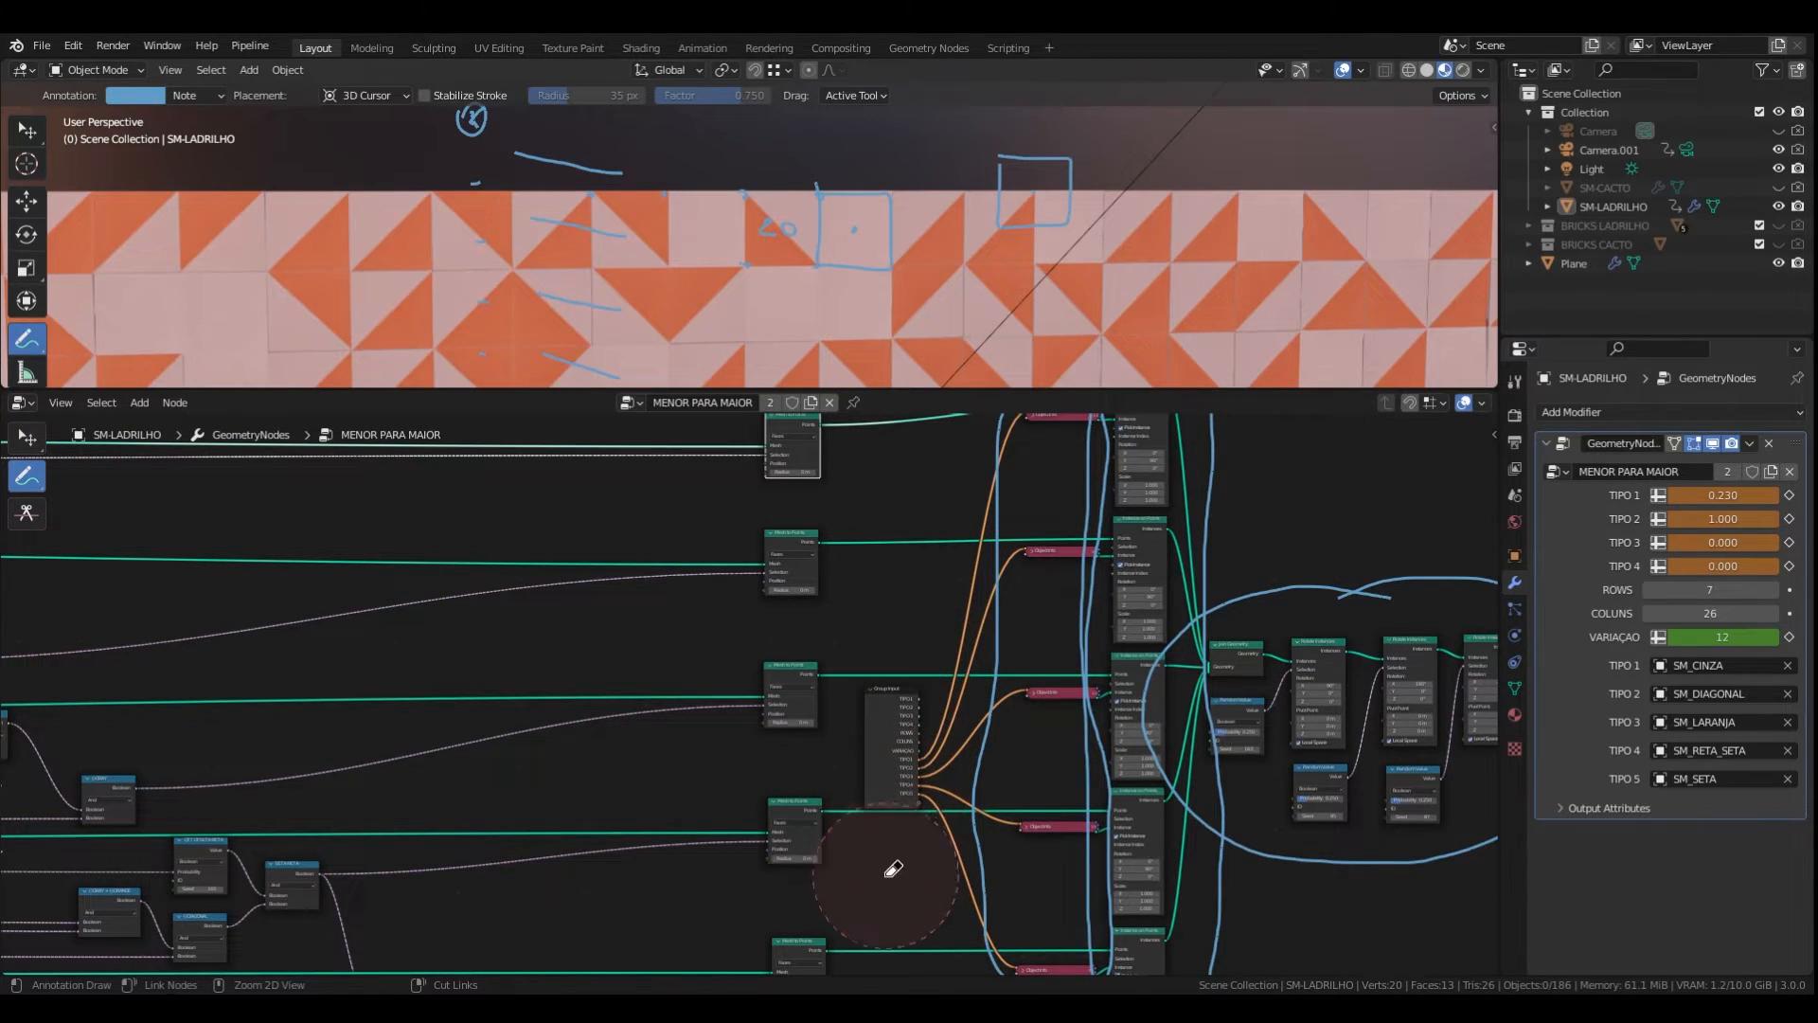
scroll(889, 787, "up", 5)
scroll(896, 493, "up", 2)
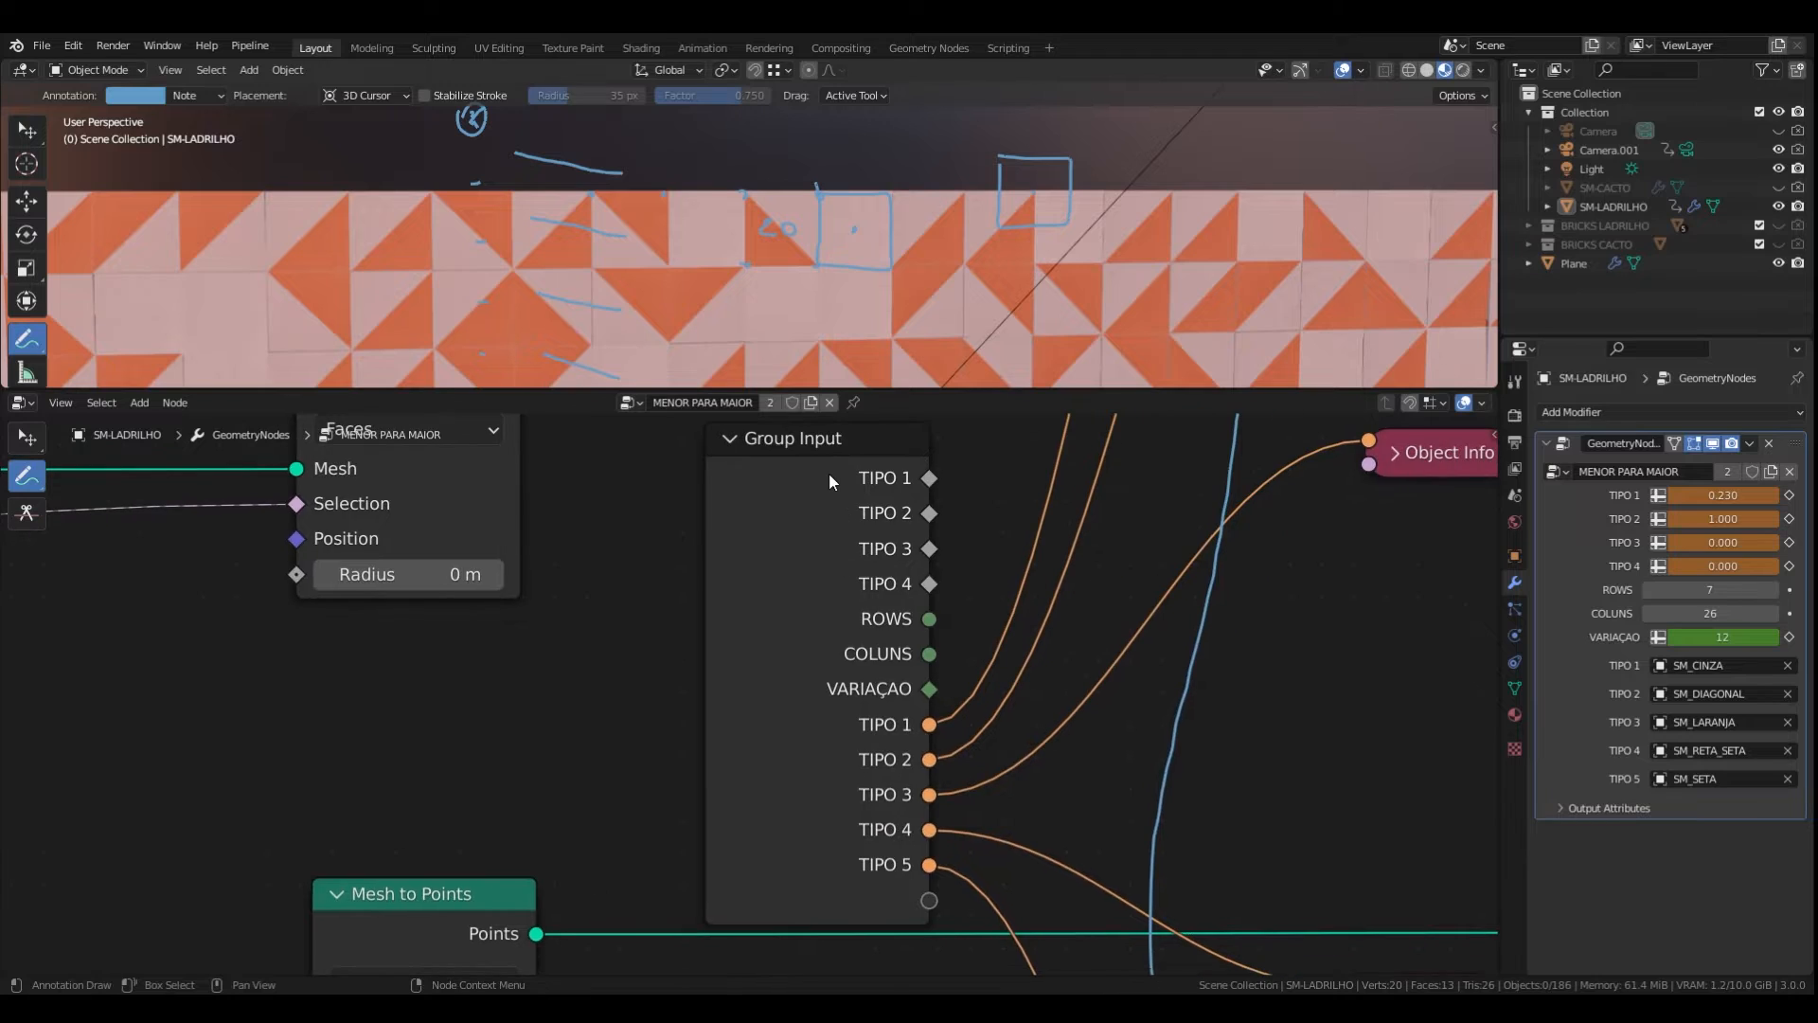
scroll(827, 478, "down", 1)
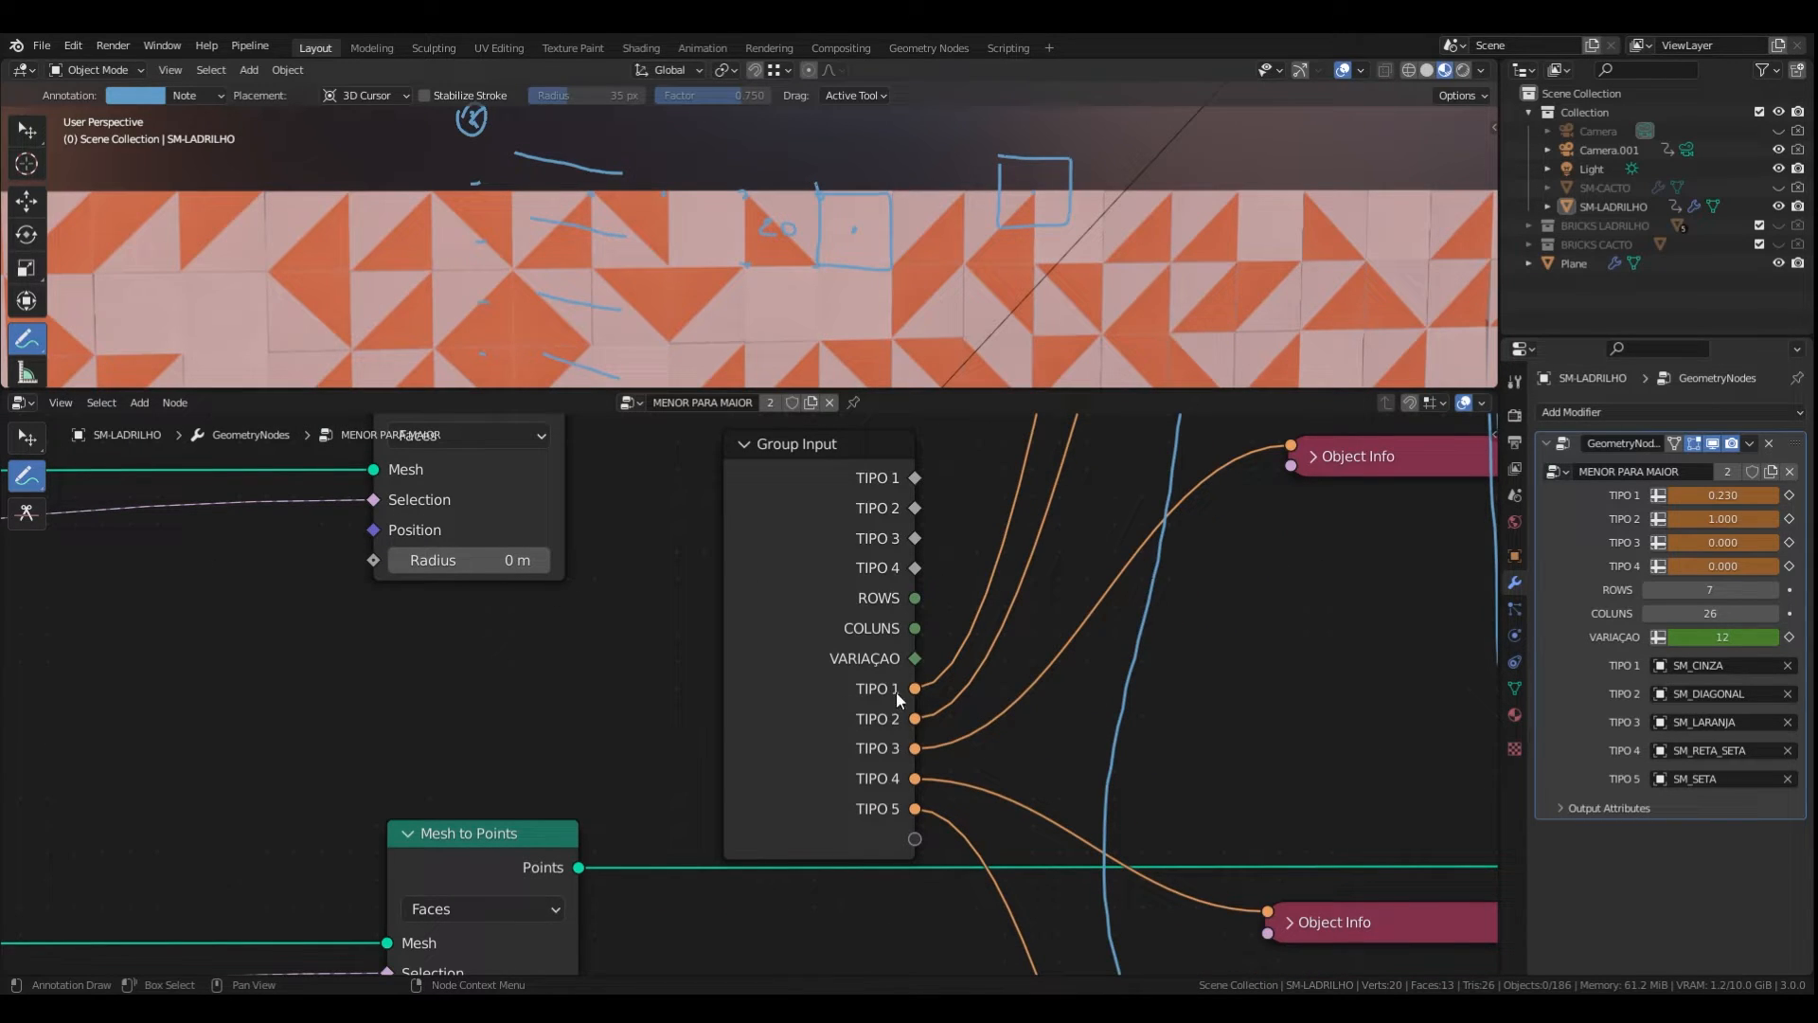
scroll(896, 691, "down", 3)
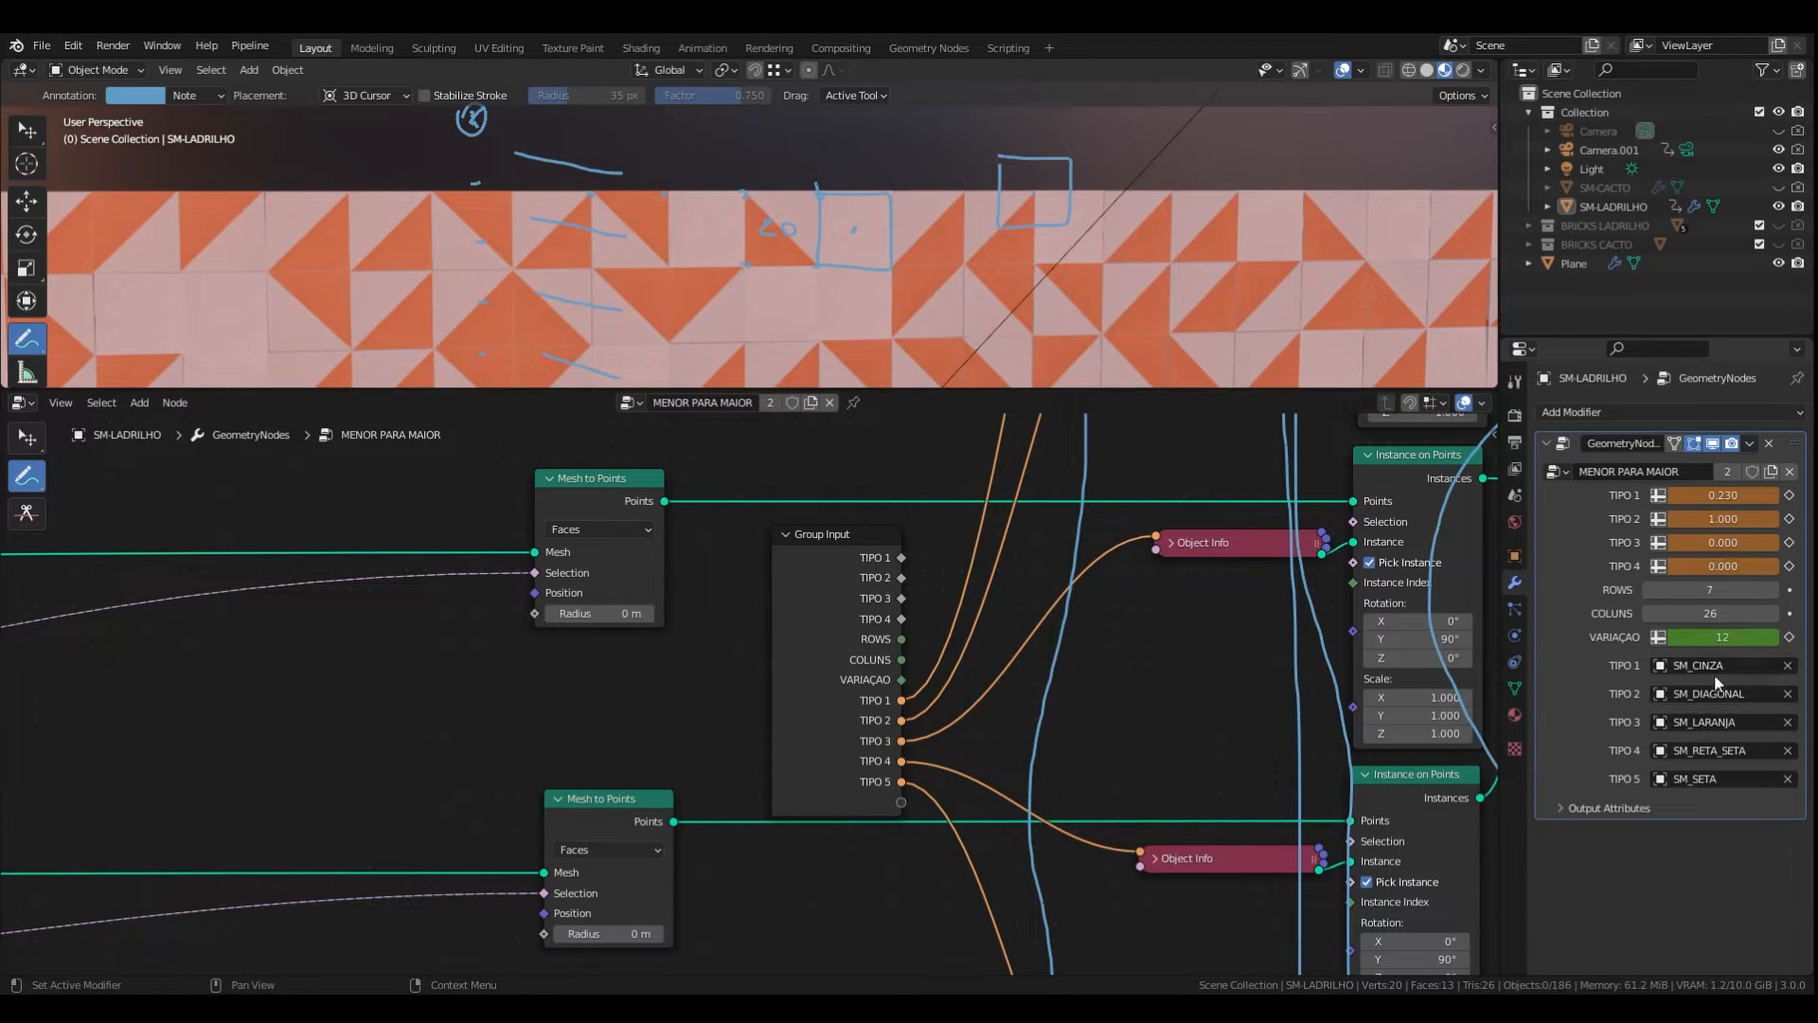
- Clear the objects assigned to TIPO 2 through TIPO 5, and set the TIPO 1 ratio to 0.720 and TIPO 2 ratio to 0.180
scroll(914, 293, "down", 12)
middle_click_drag(914, 294, 890, 266)
scroll(928, 265, "up", 6)
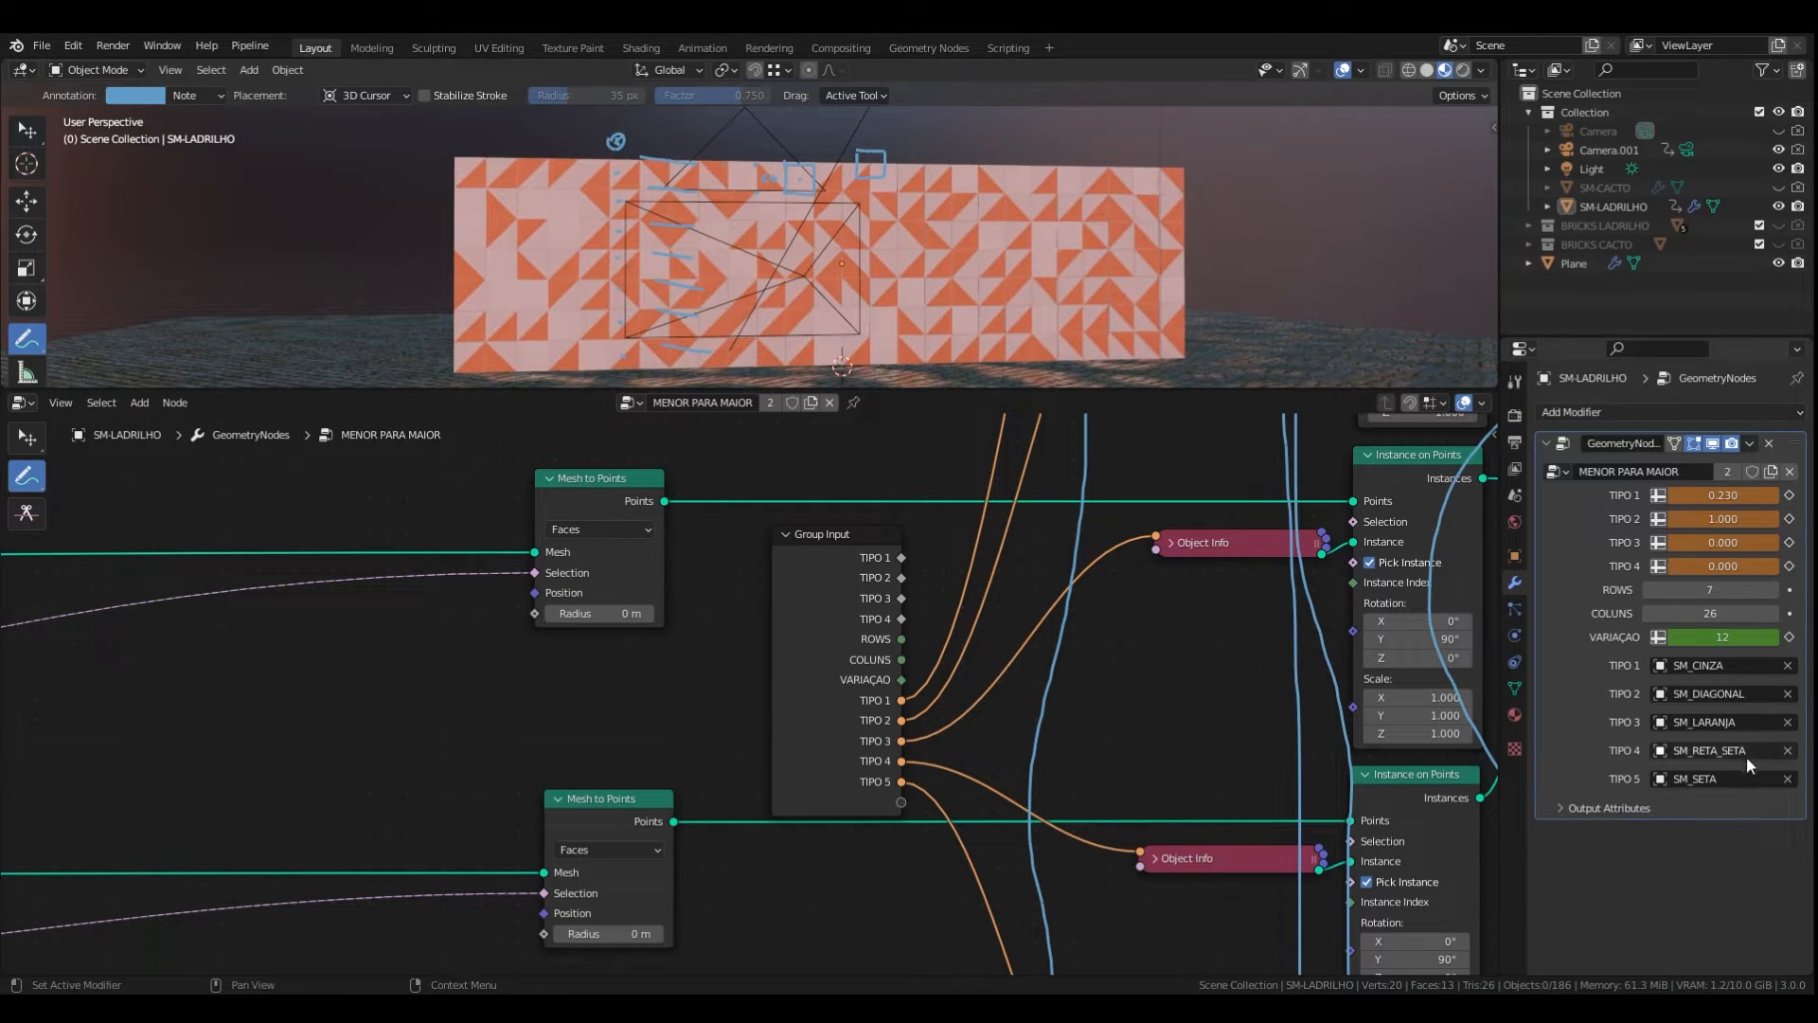
double_click(1788, 777)
left_click(1775, 823)
left_click(1789, 749)
left_click(1789, 721)
left_click(1789, 693)
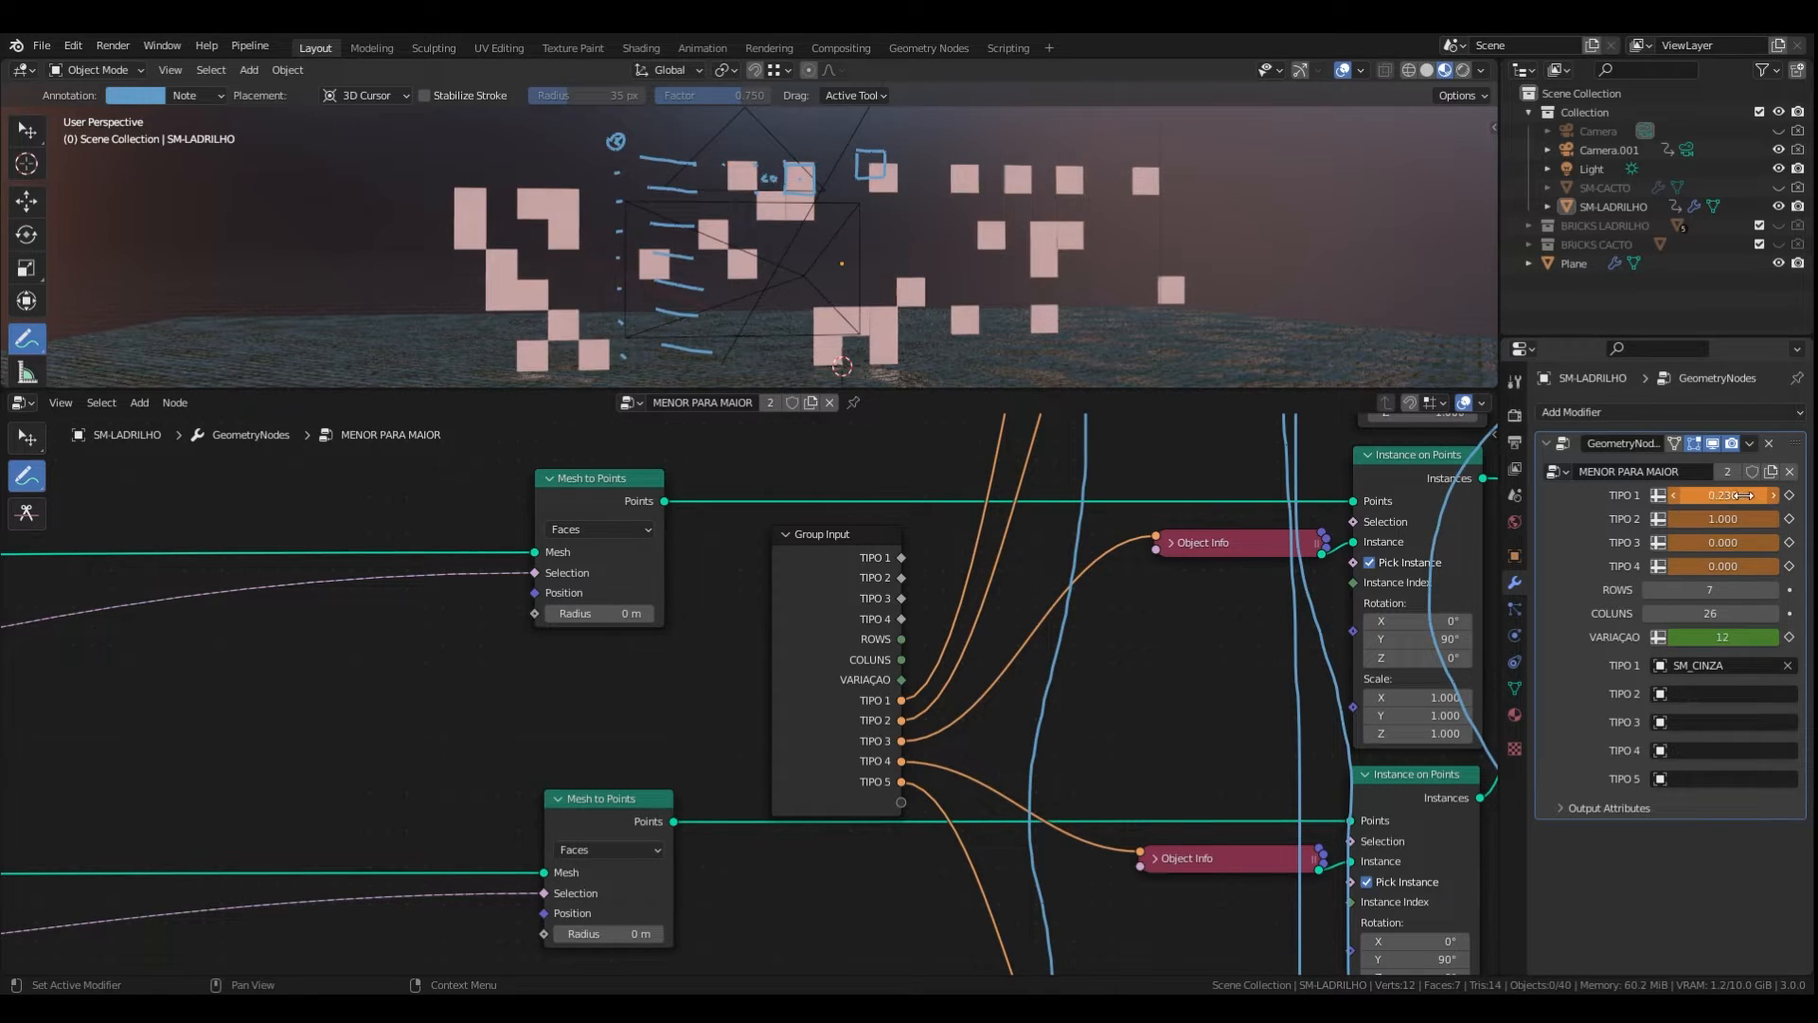
mouse_move(1745, 496)
left_mouse_down()
mouse_move(1761, 495)
mouse_move(1696, 519)
mouse_move(1732, 519)
mouse_move(1707, 495)
mouse_move(1767, 496)
mouse_move(1743, 495)
left_mouse_up()
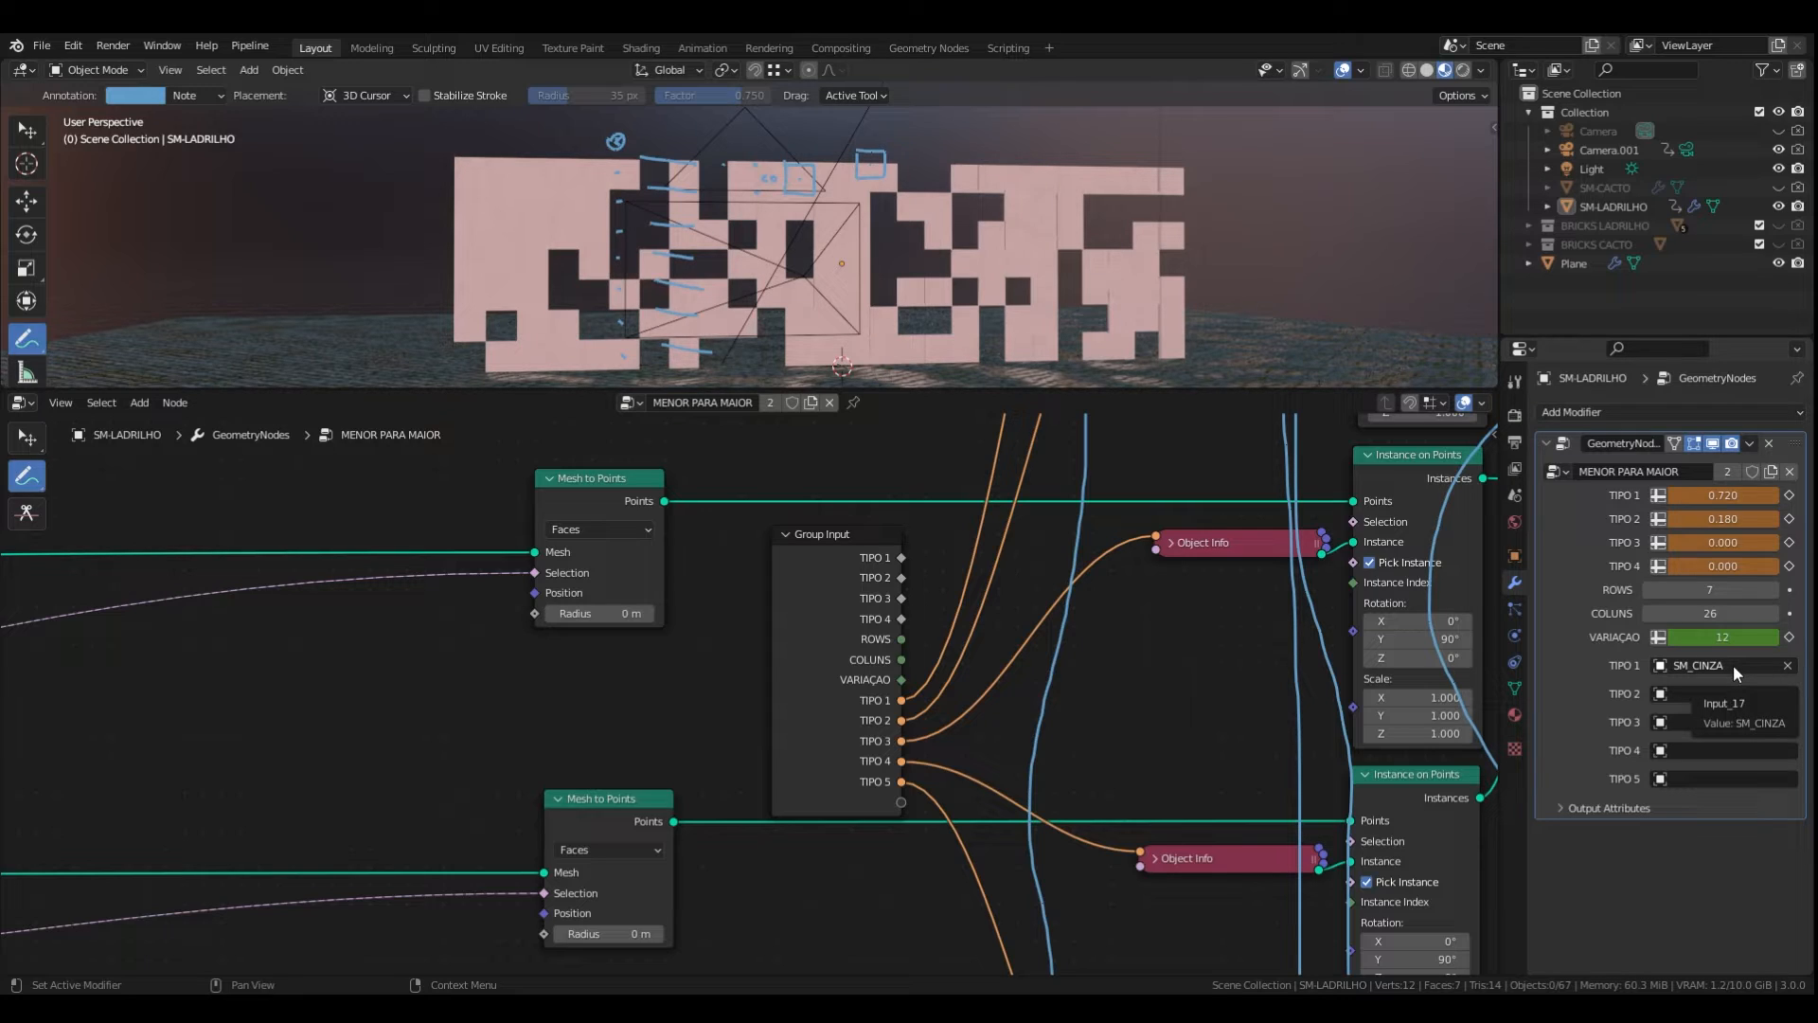
- Assign the SM_DIAGONAL object to TIPO 2 and raise the TIPO 2 ratio to 1.0
left_click(1703, 693)
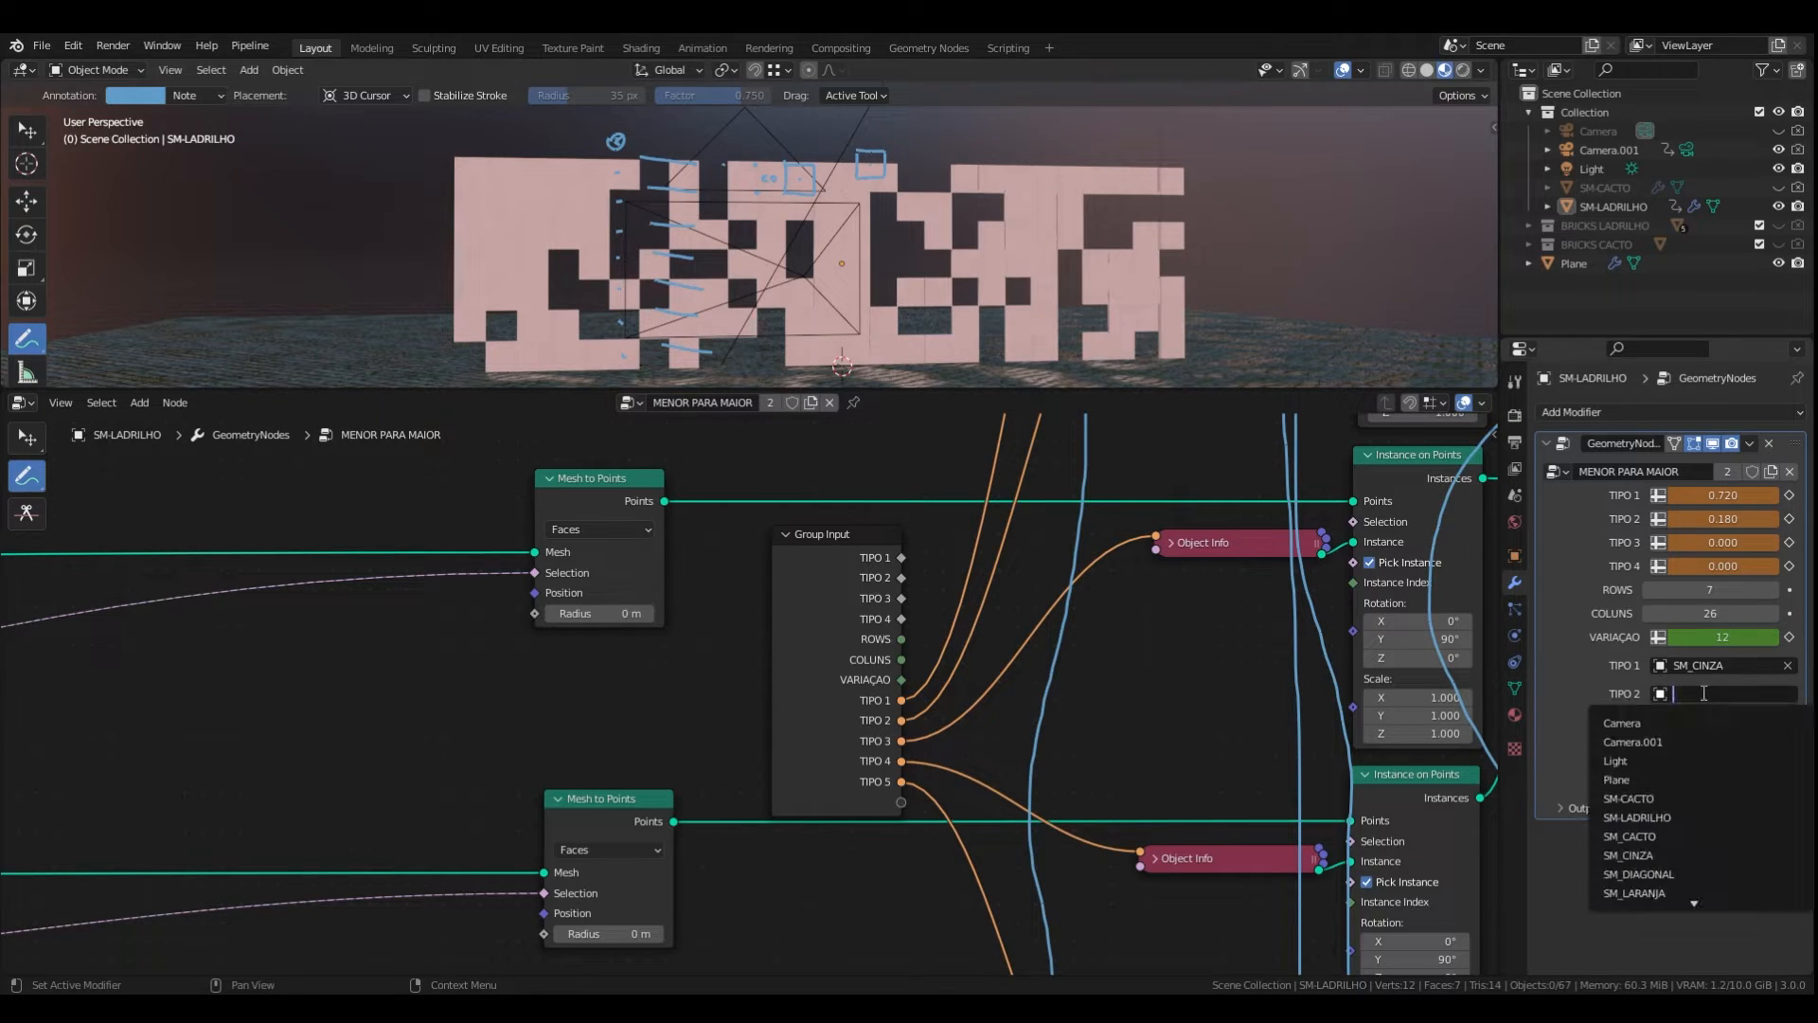
type("di")
key("Down")
key("Return")
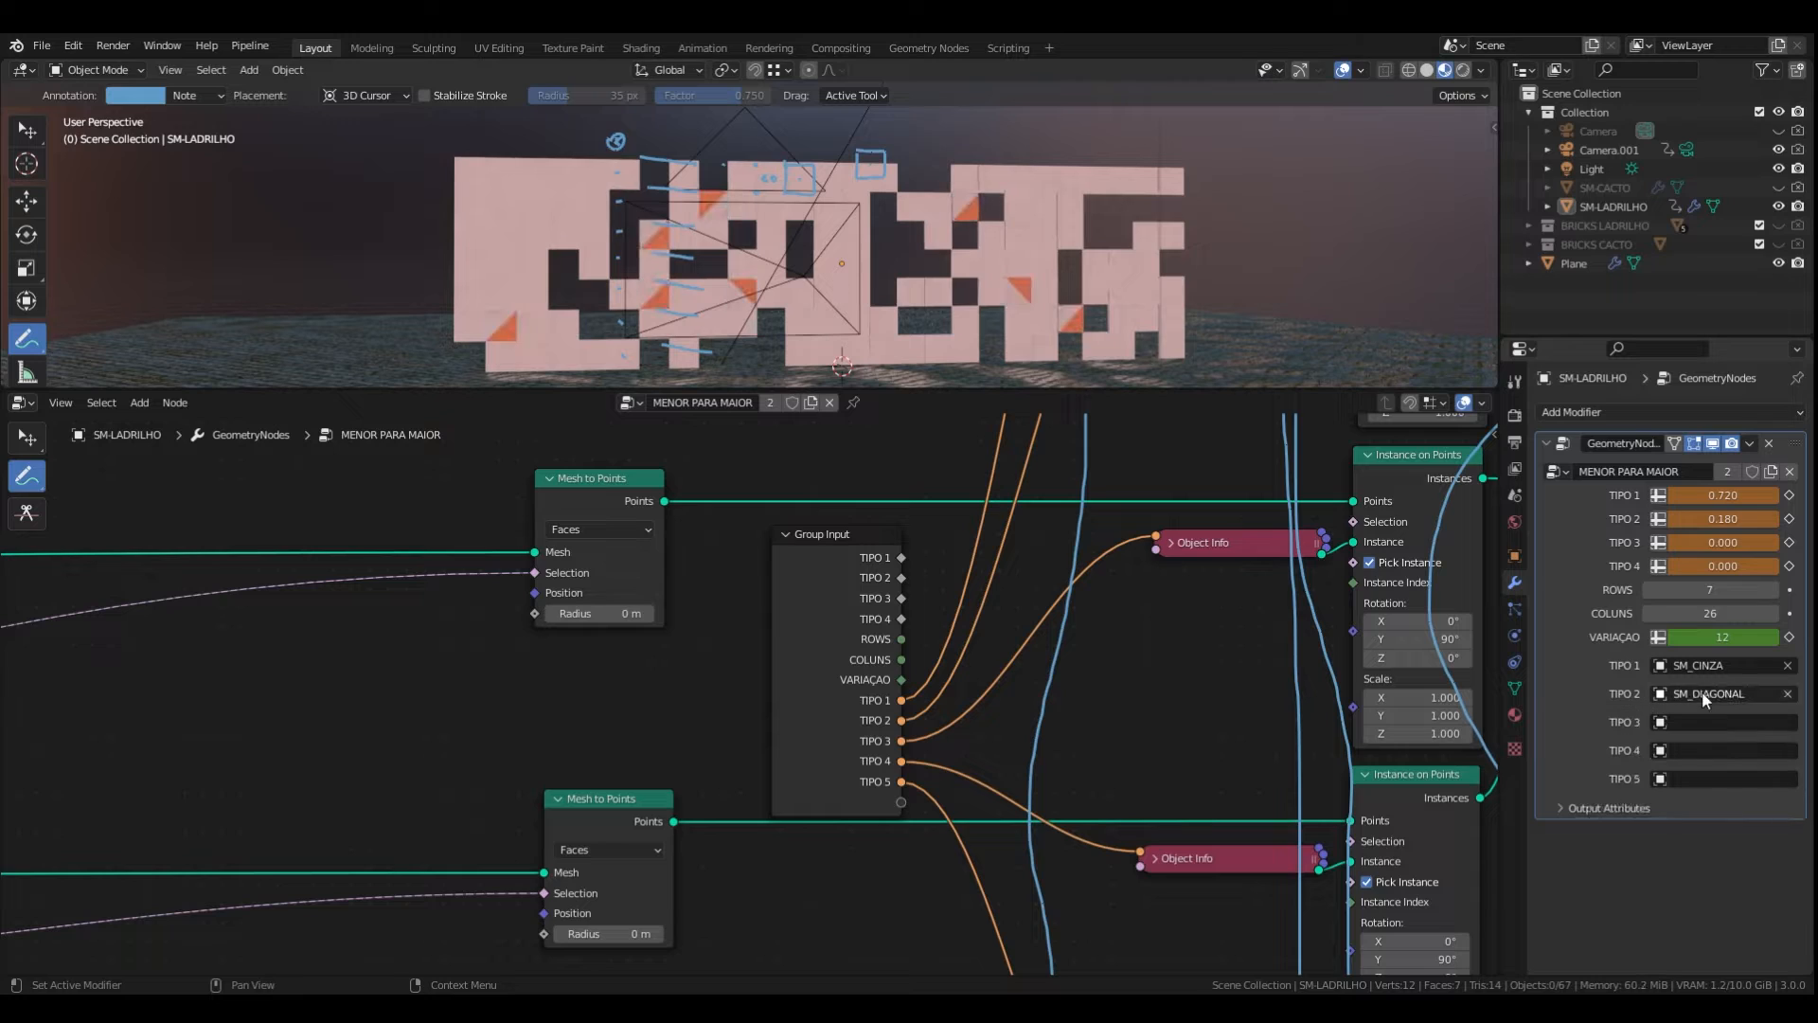
left_click_drag(1722, 518, 1763, 518)
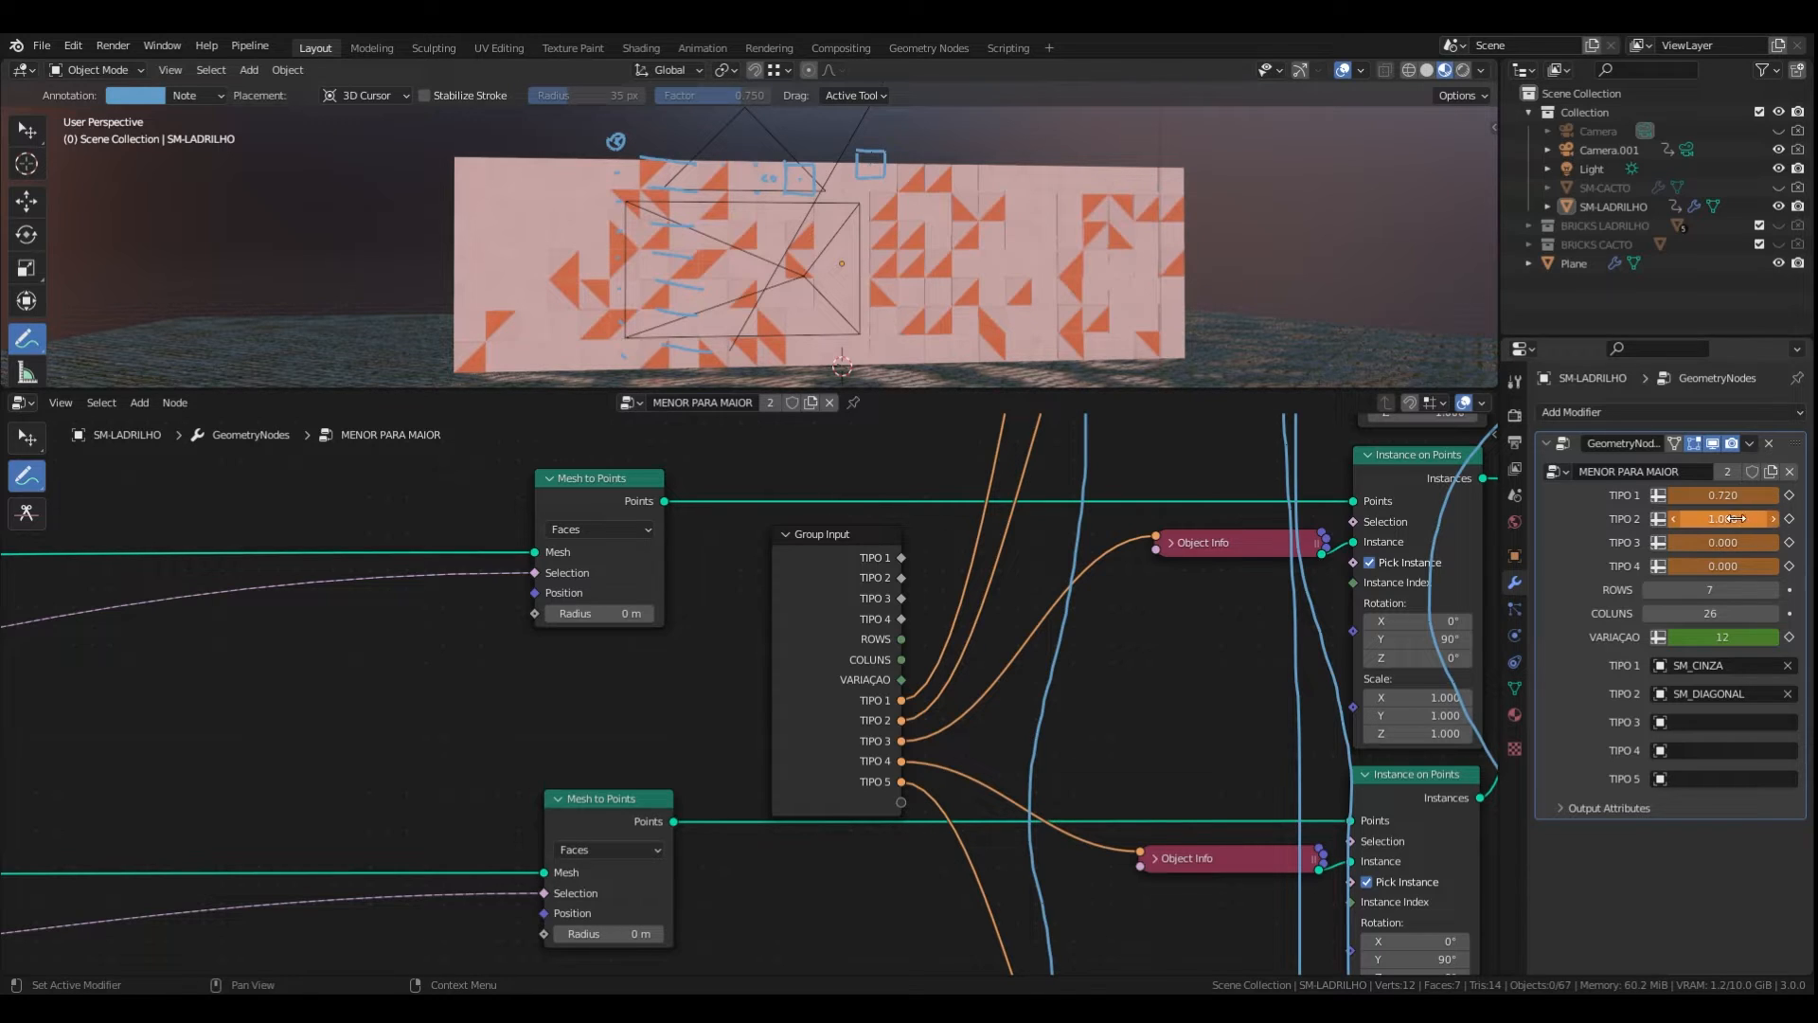
- Set the TIPO 2 ratio to 0.720, with SM_LARANJA, SM_SETA and SM_RETA_SETA assigned to TIPO 3, TIPO 4 and TIPO 5
mouse_move(1724, 520)
left_mouse_down()
mouse_move(1702, 519)
mouse_move(1728, 519)
left_mouse_up()
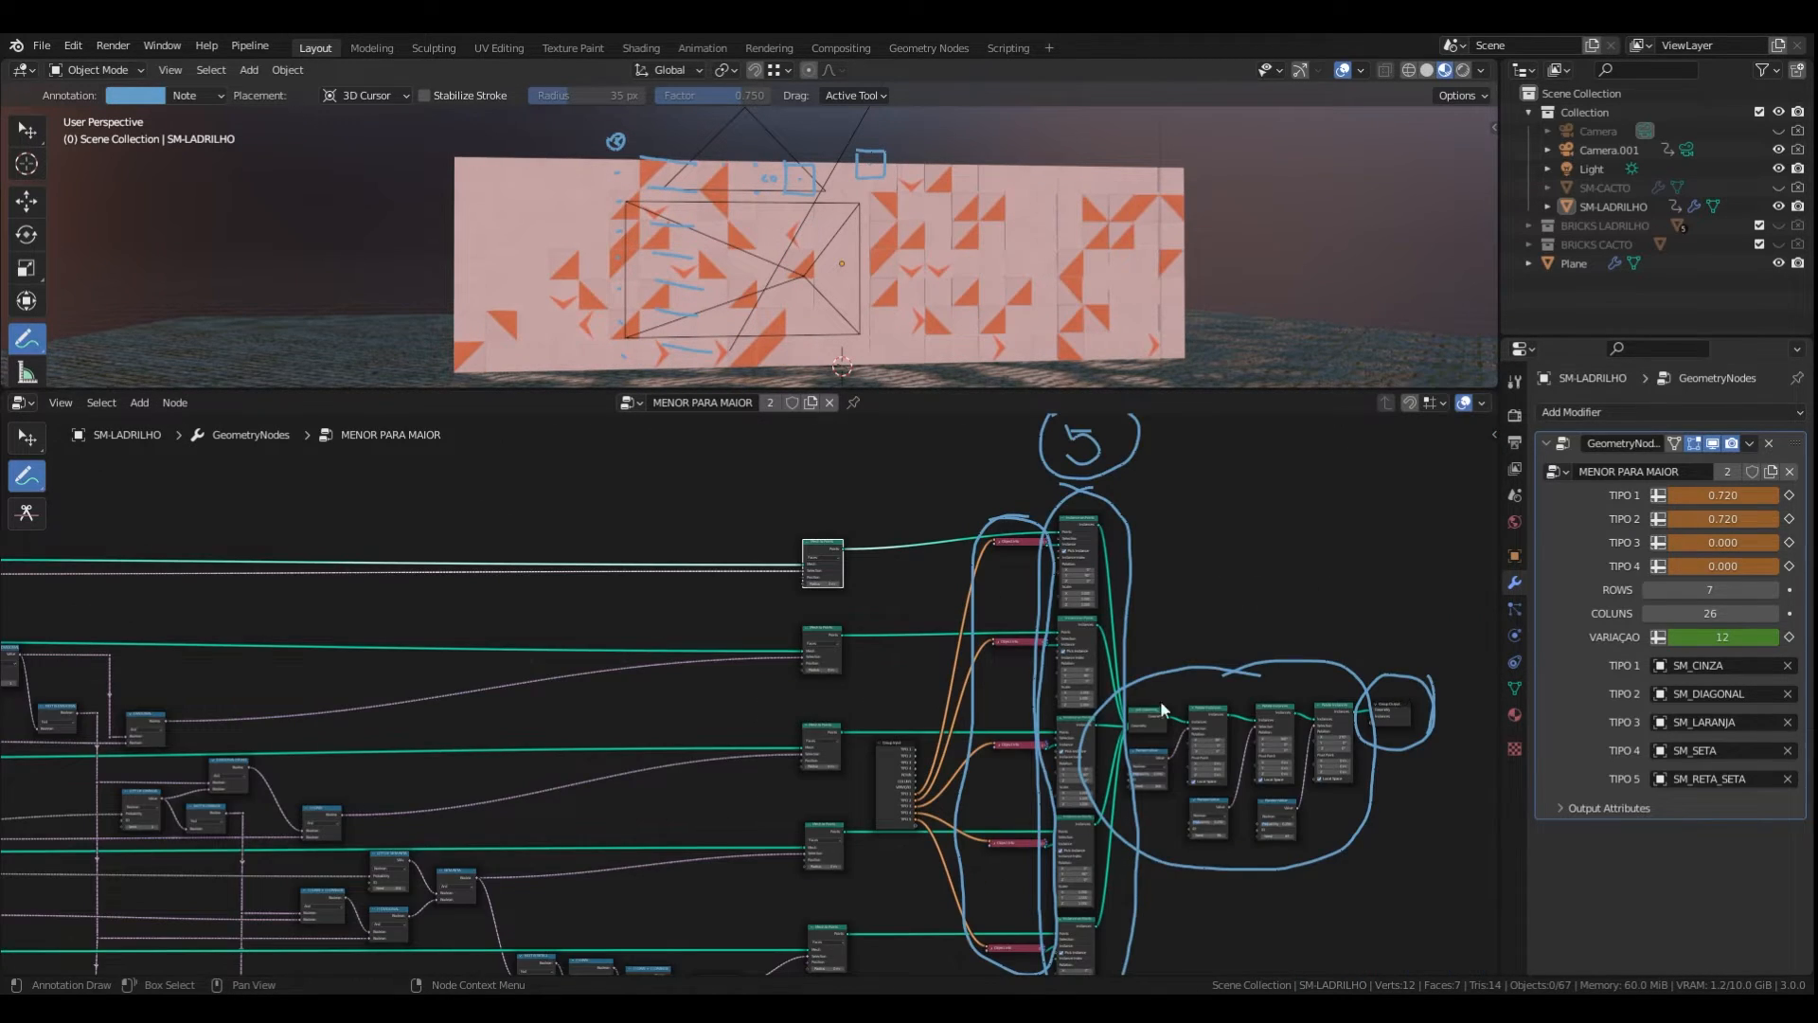
- Follow the Mesh to Points links into the Instance on Points column, and examine the inputs of the topmost Instance on Points node
scroll(883, 718, "down", 2)
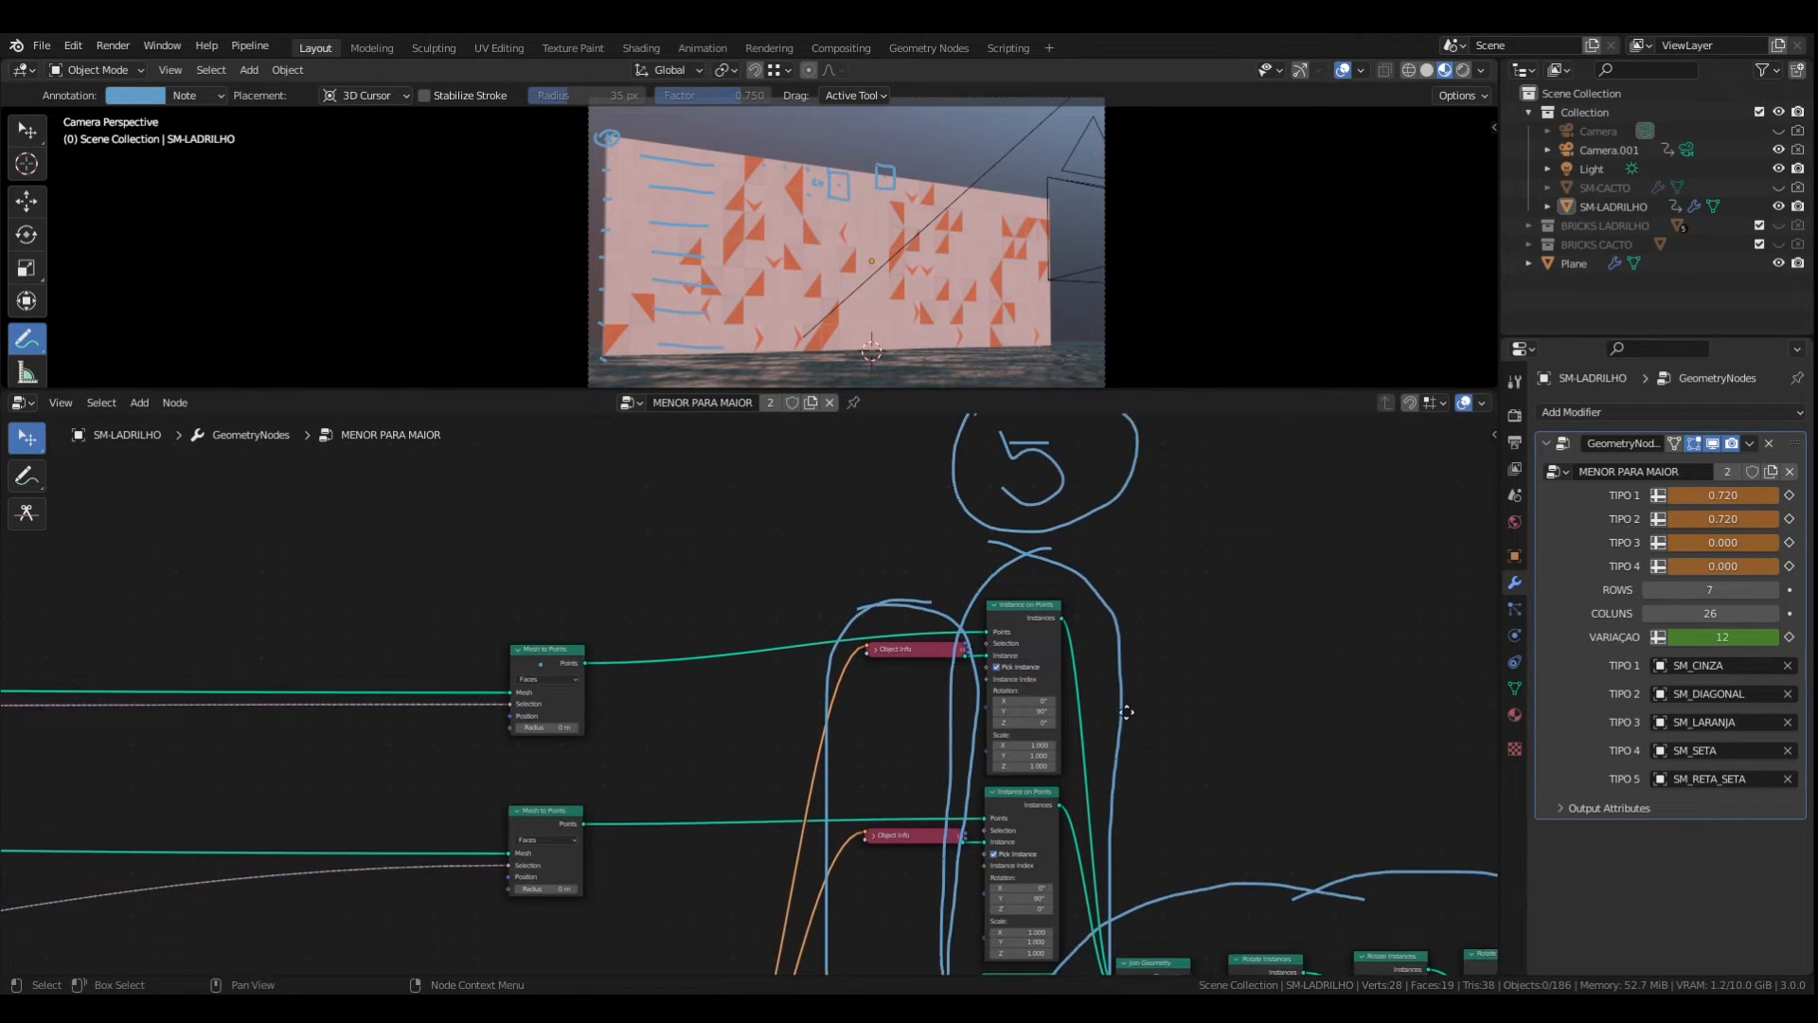
scroll(968, 535, "down", 1)
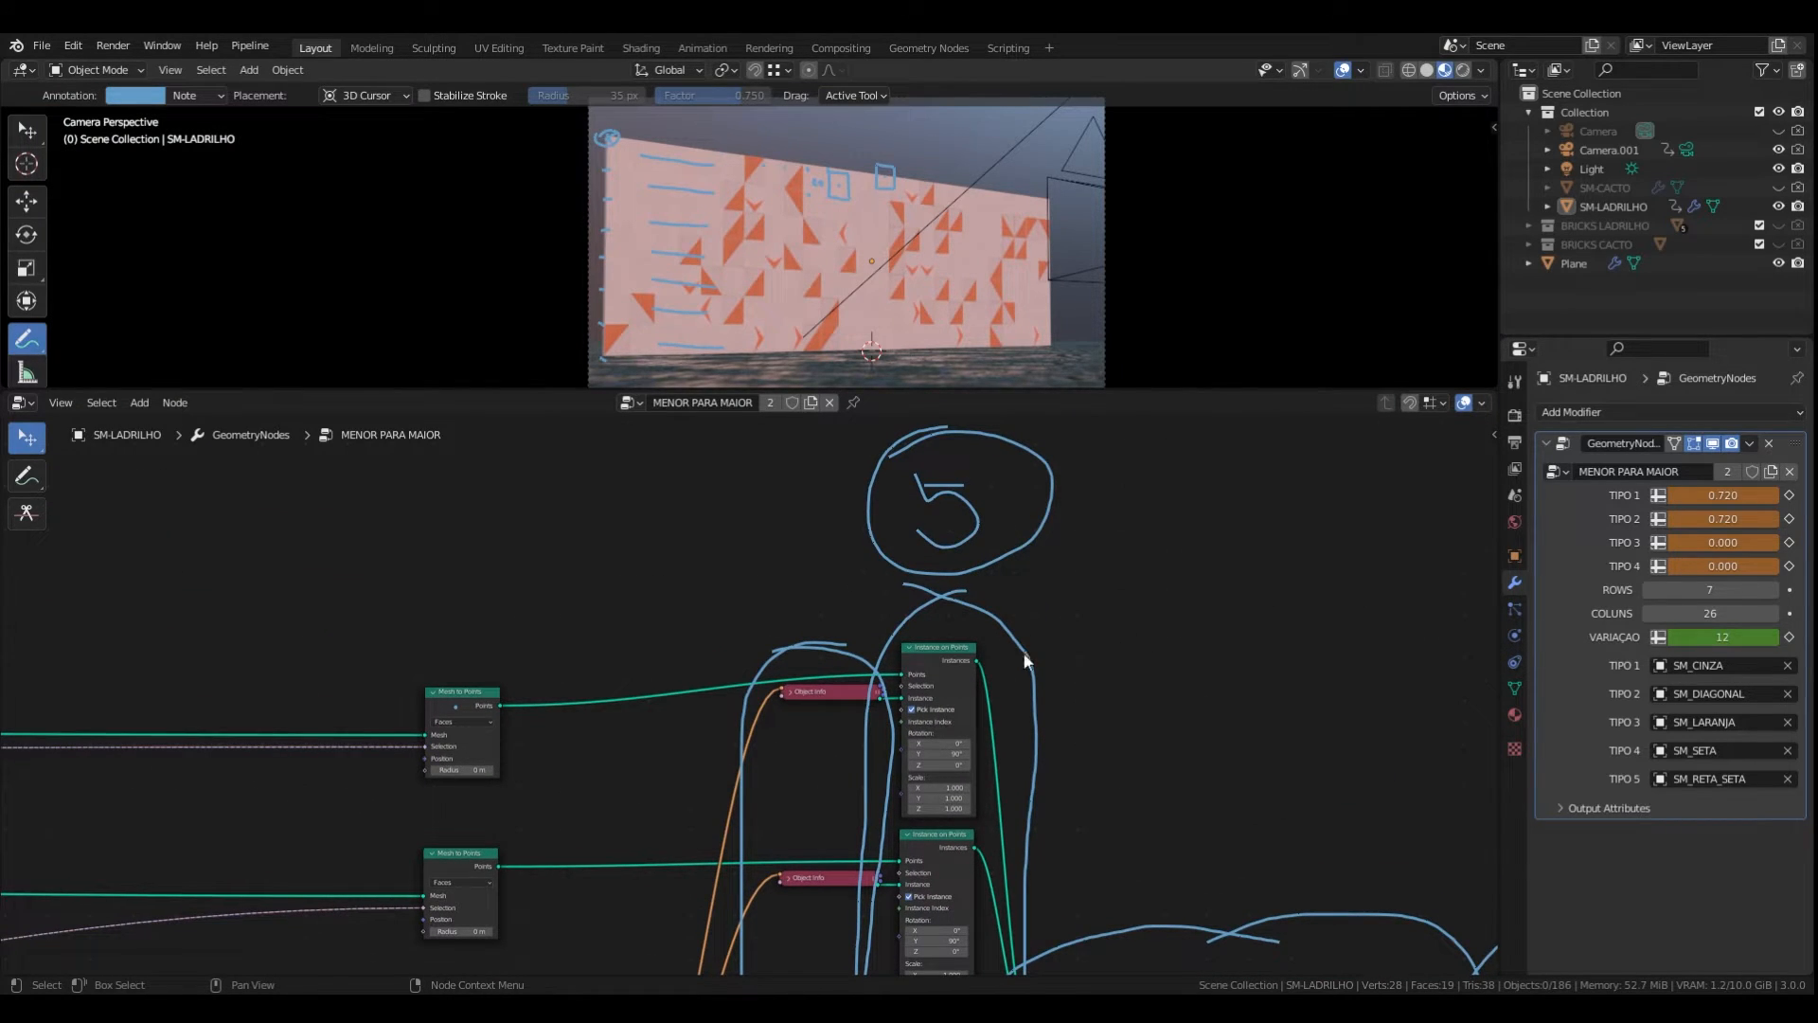
scroll(1042, 663, "down", 2)
scroll(948, 549, "up", 4)
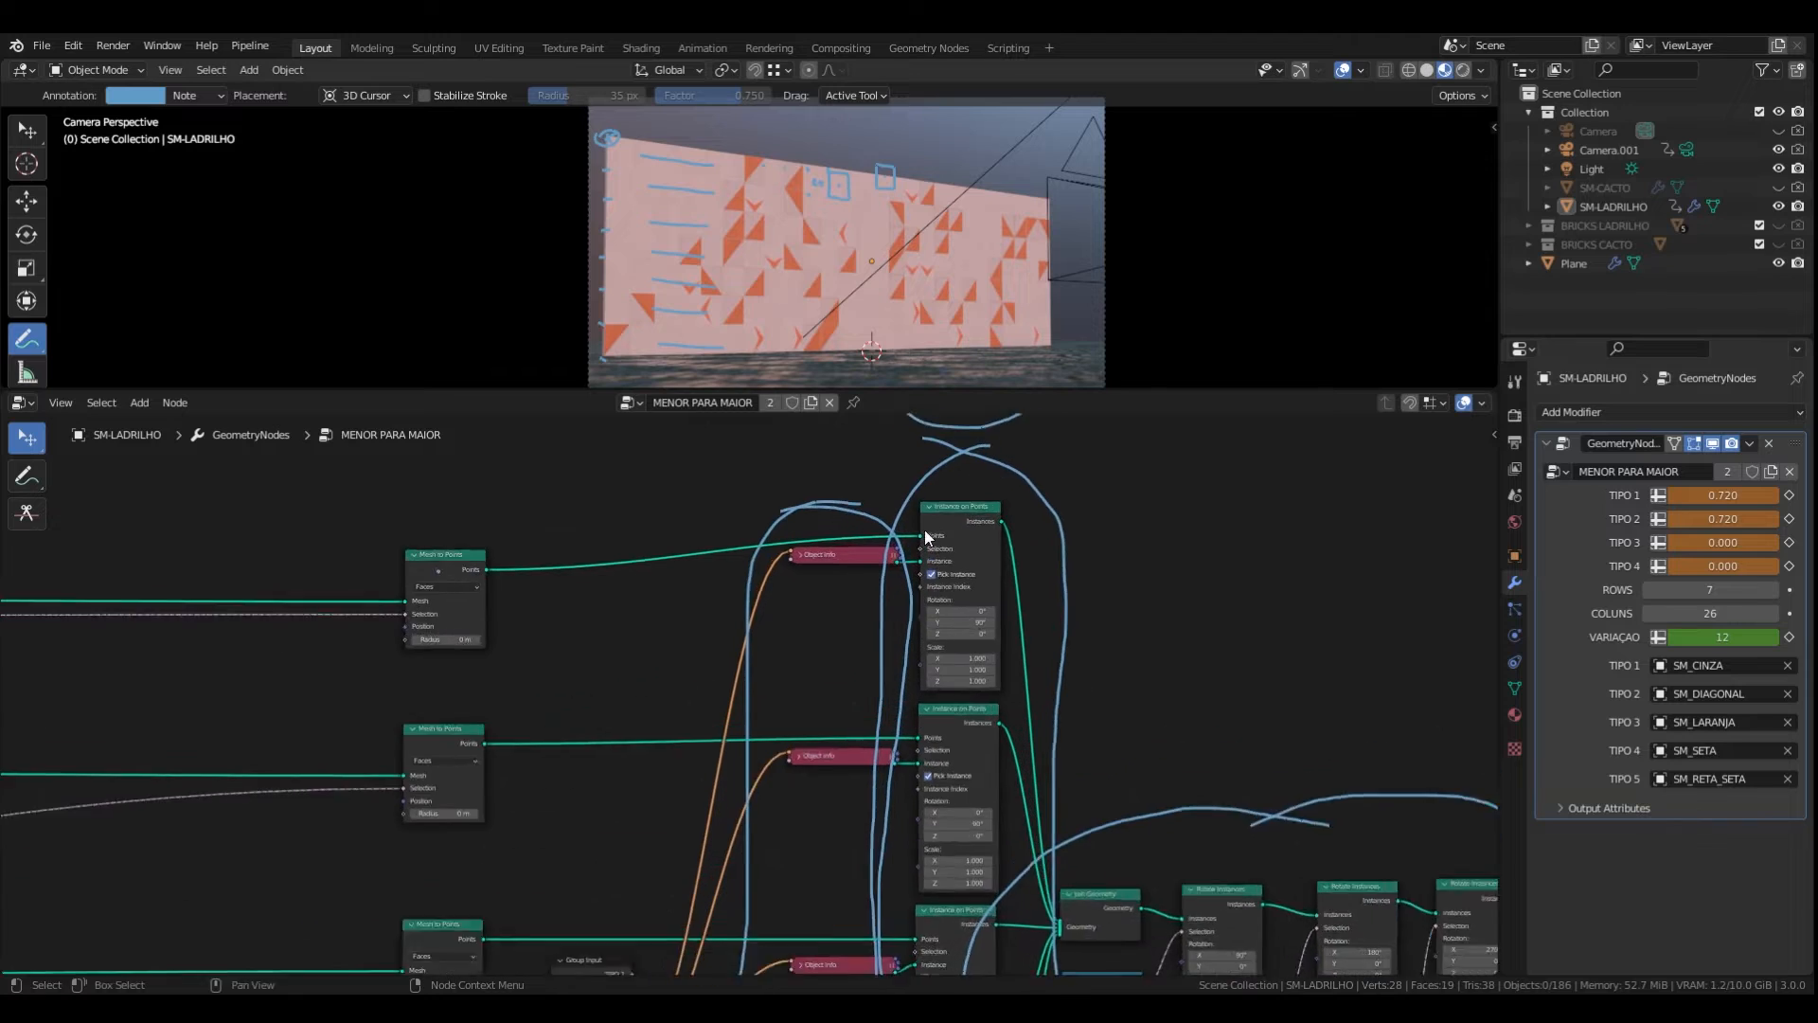
scroll(991, 559, "up", 2)
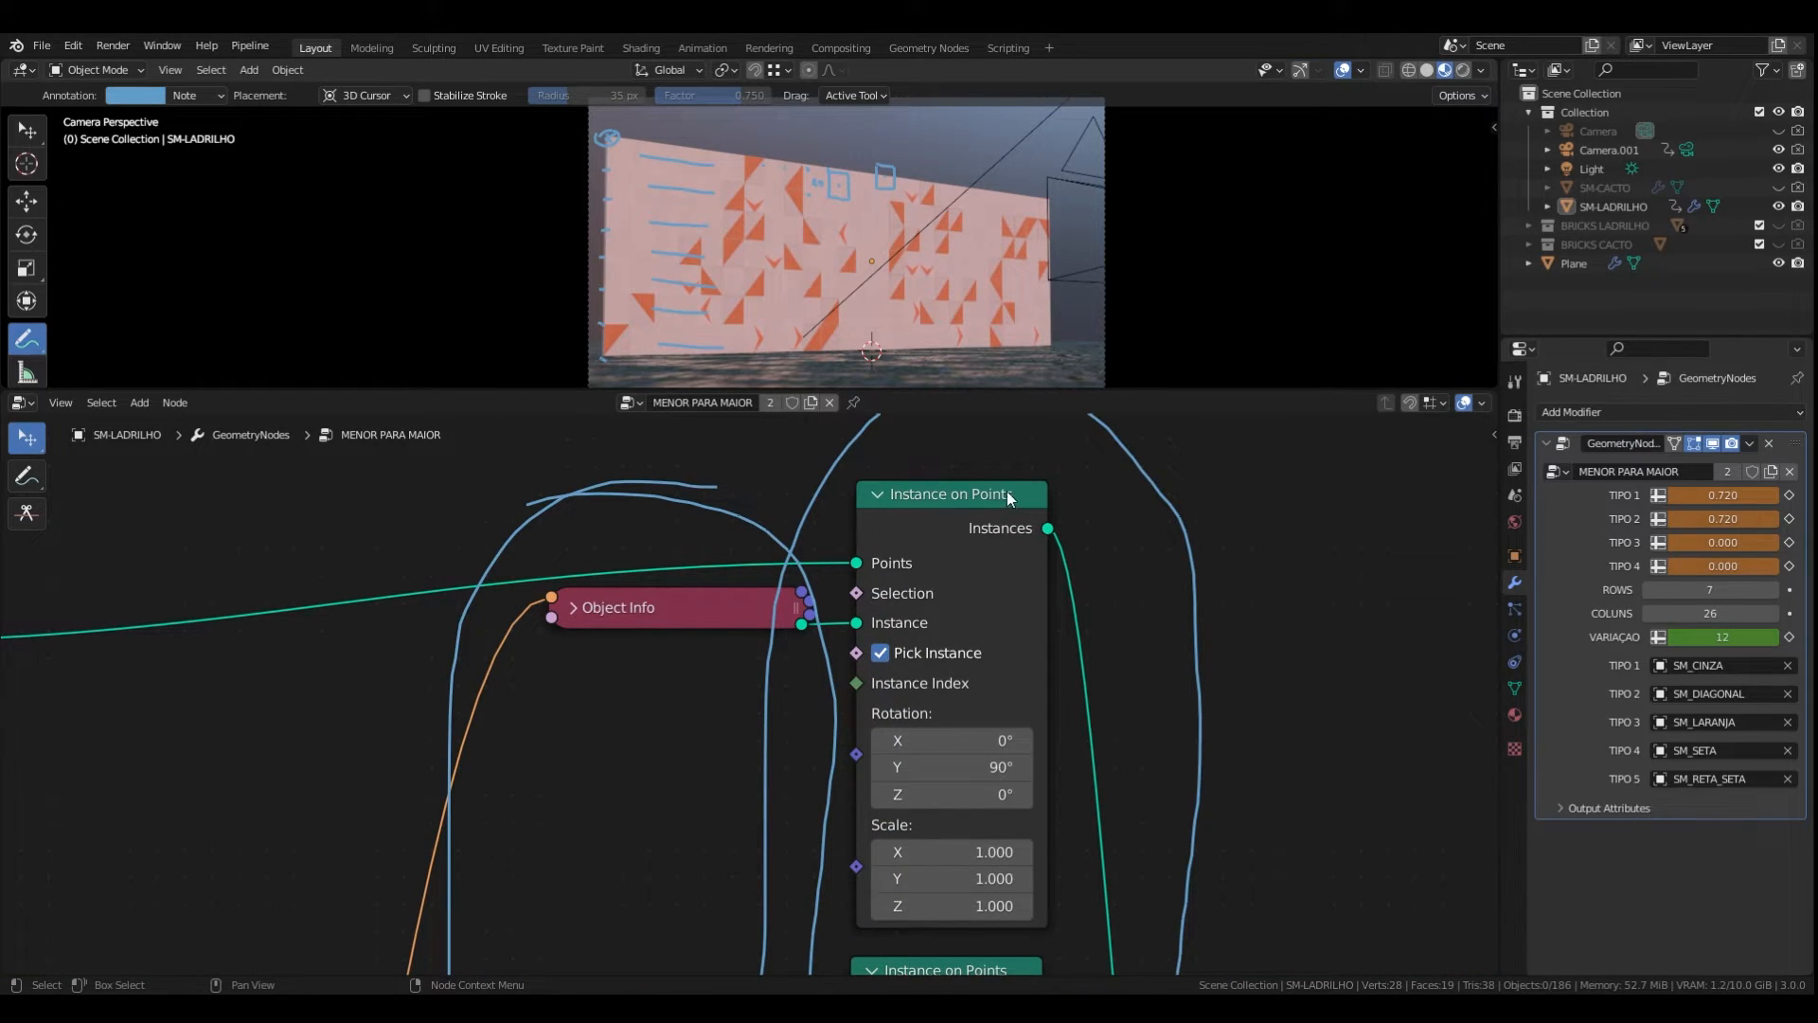
scroll(1008, 491, "down", 2)
middle_click_drag(604, 655, 989, 629)
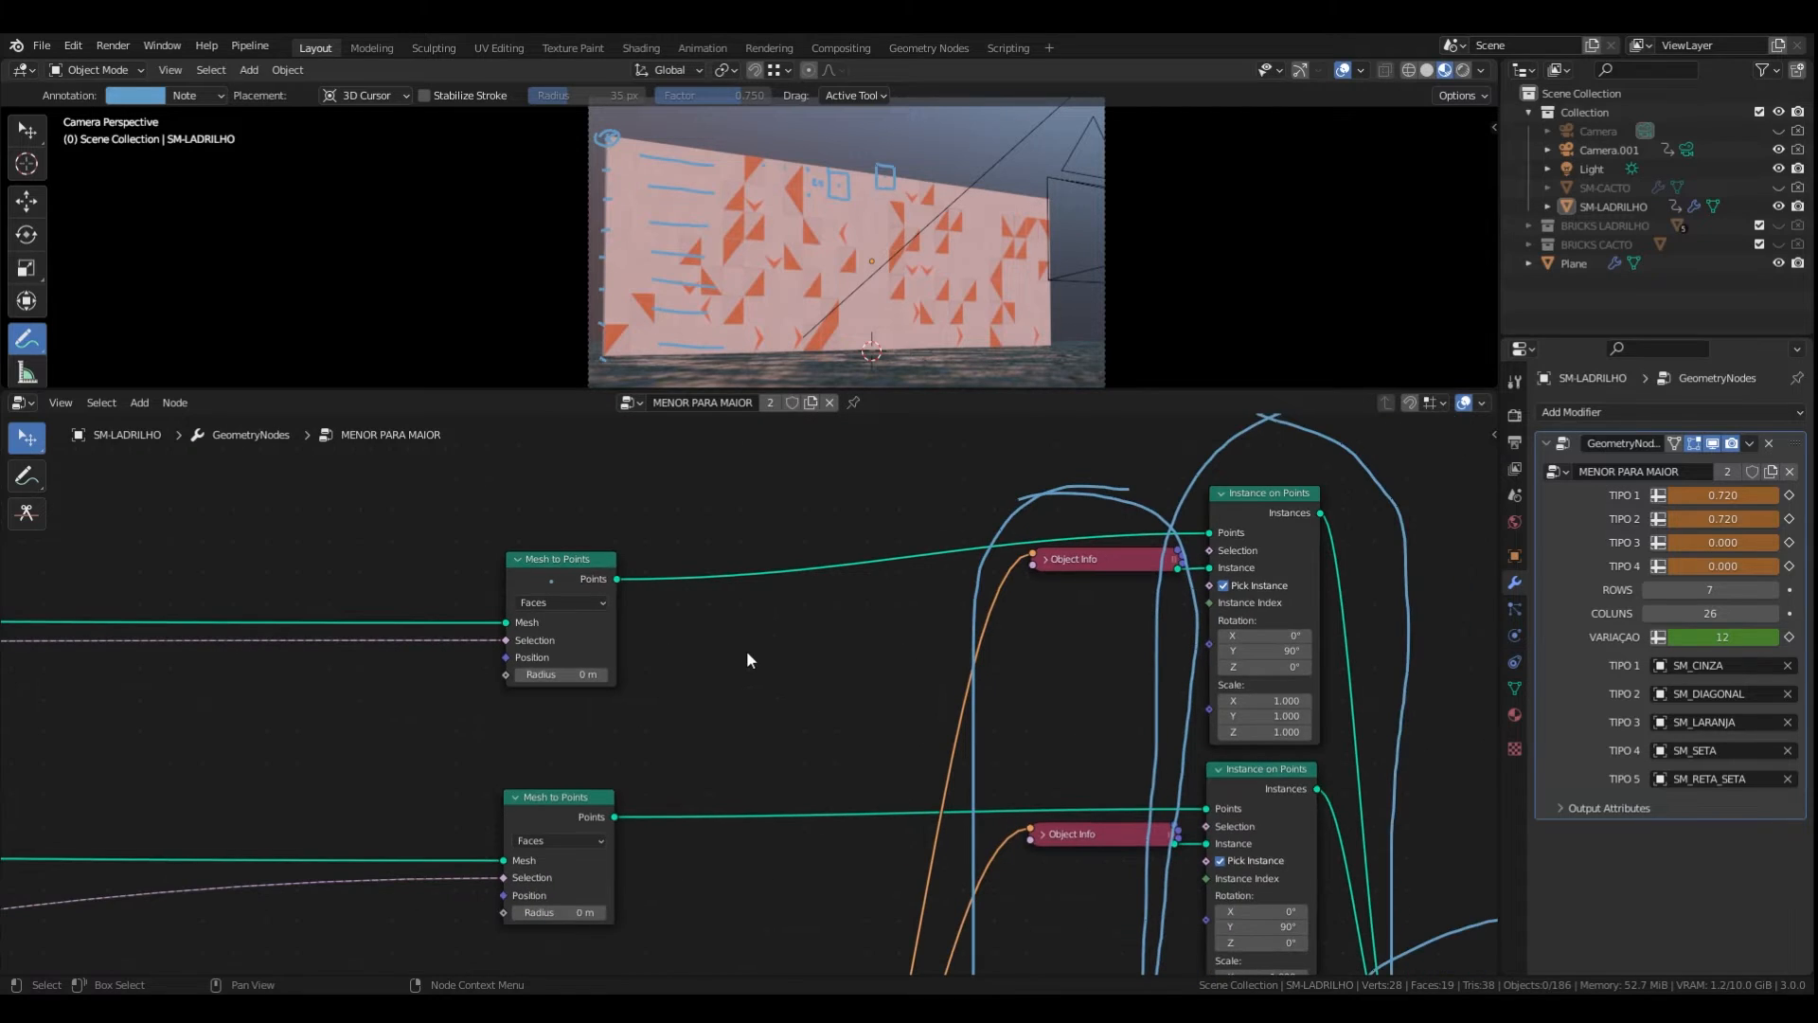
scroll(692, 653, "down", 1)
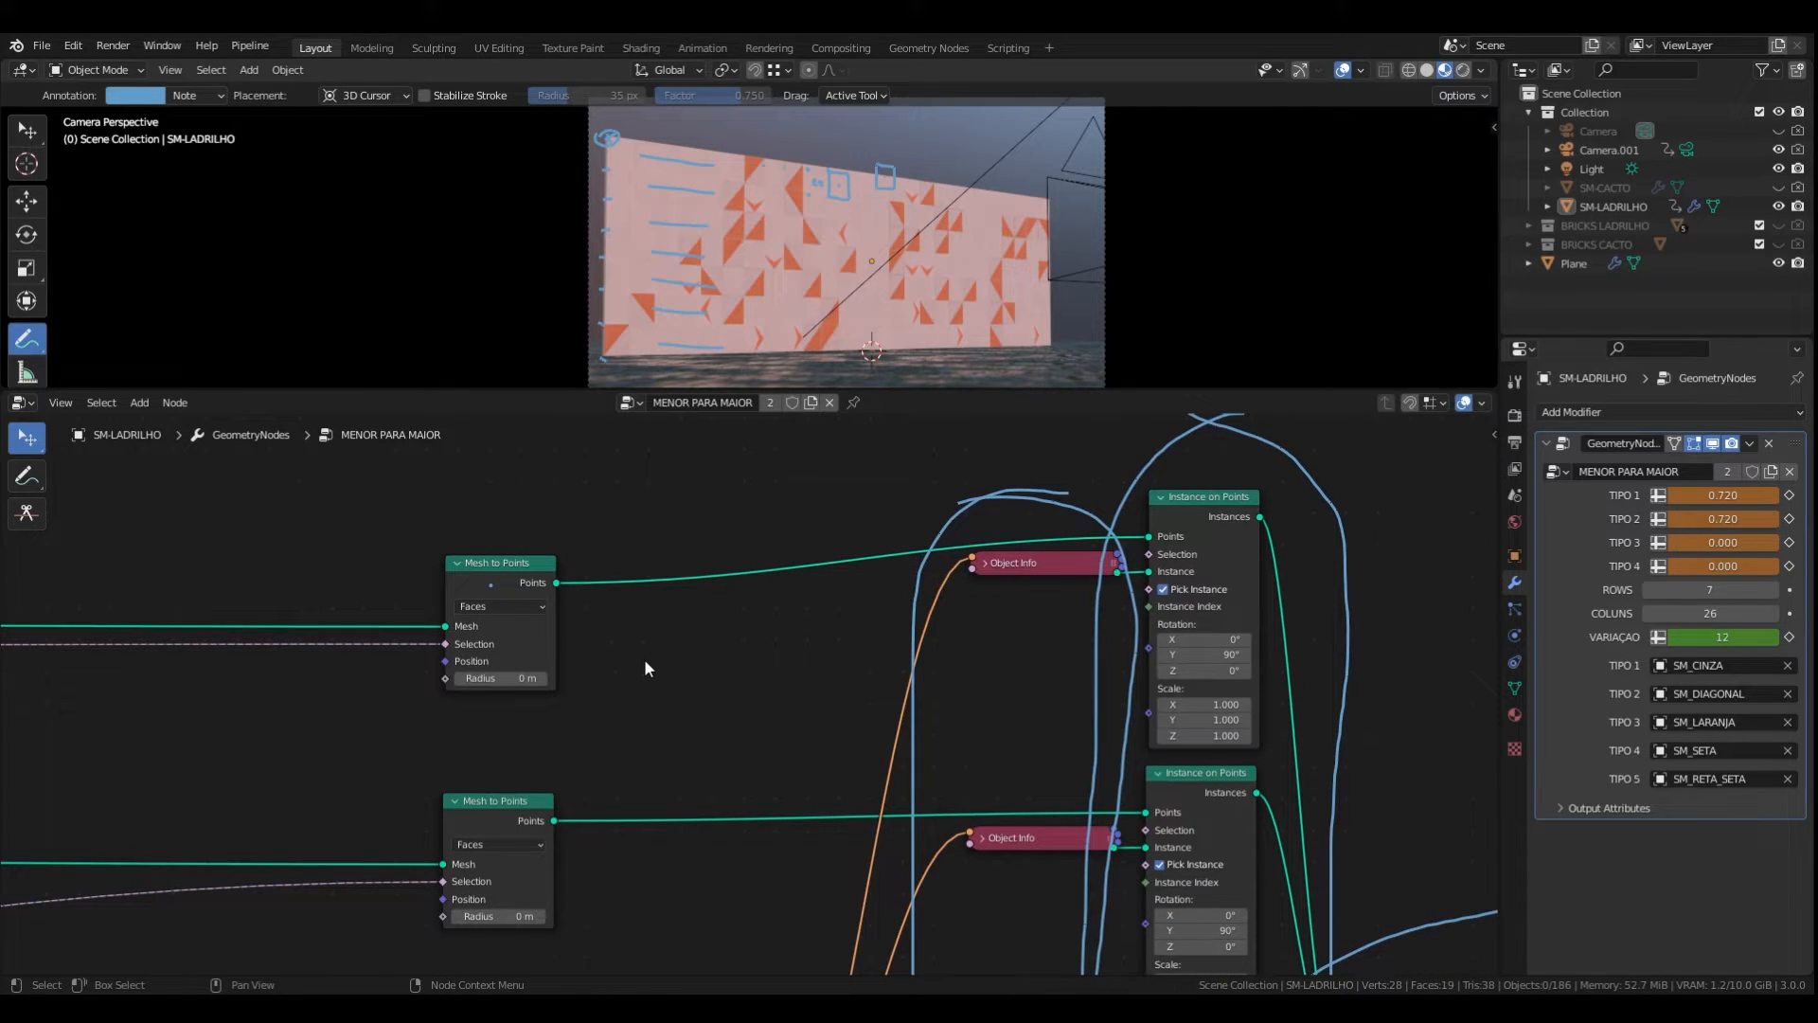
middle_click_drag(759, 669, 638, 678)
scroll(623, 759, "down", 2)
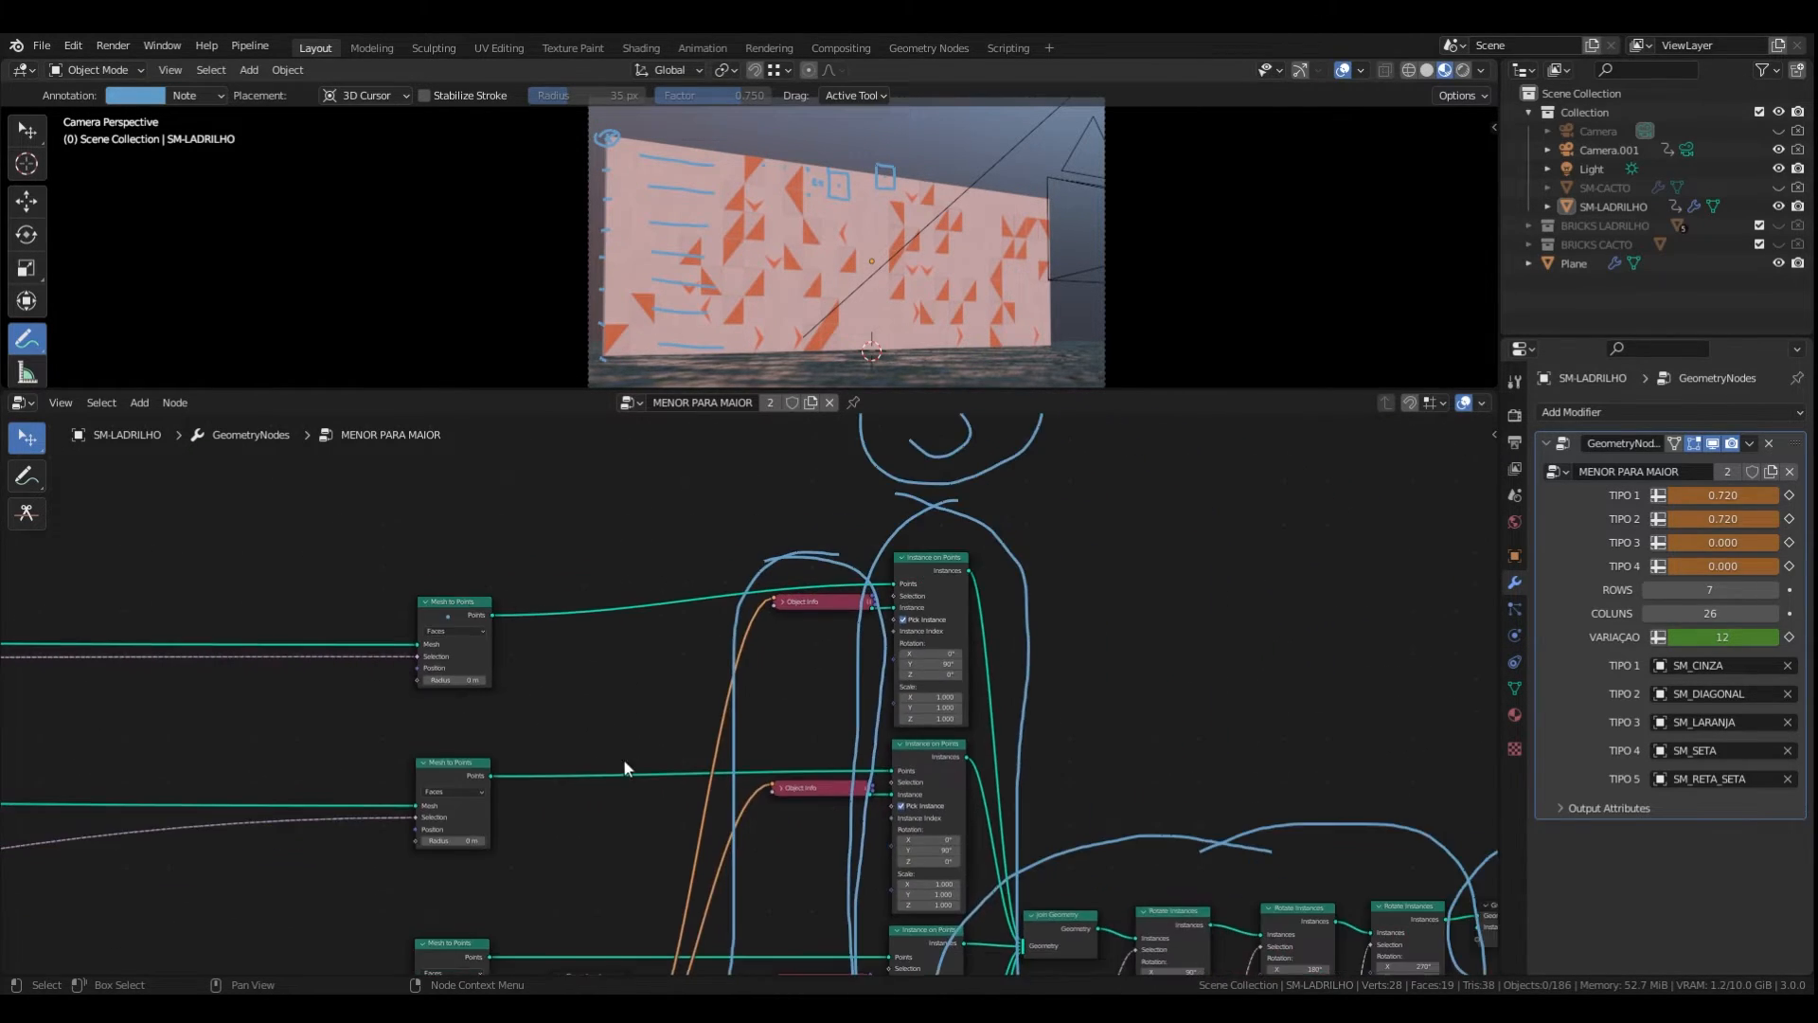
scroll(578, 583, "up", 3)
middle_click_drag(638, 588, 638, 657)
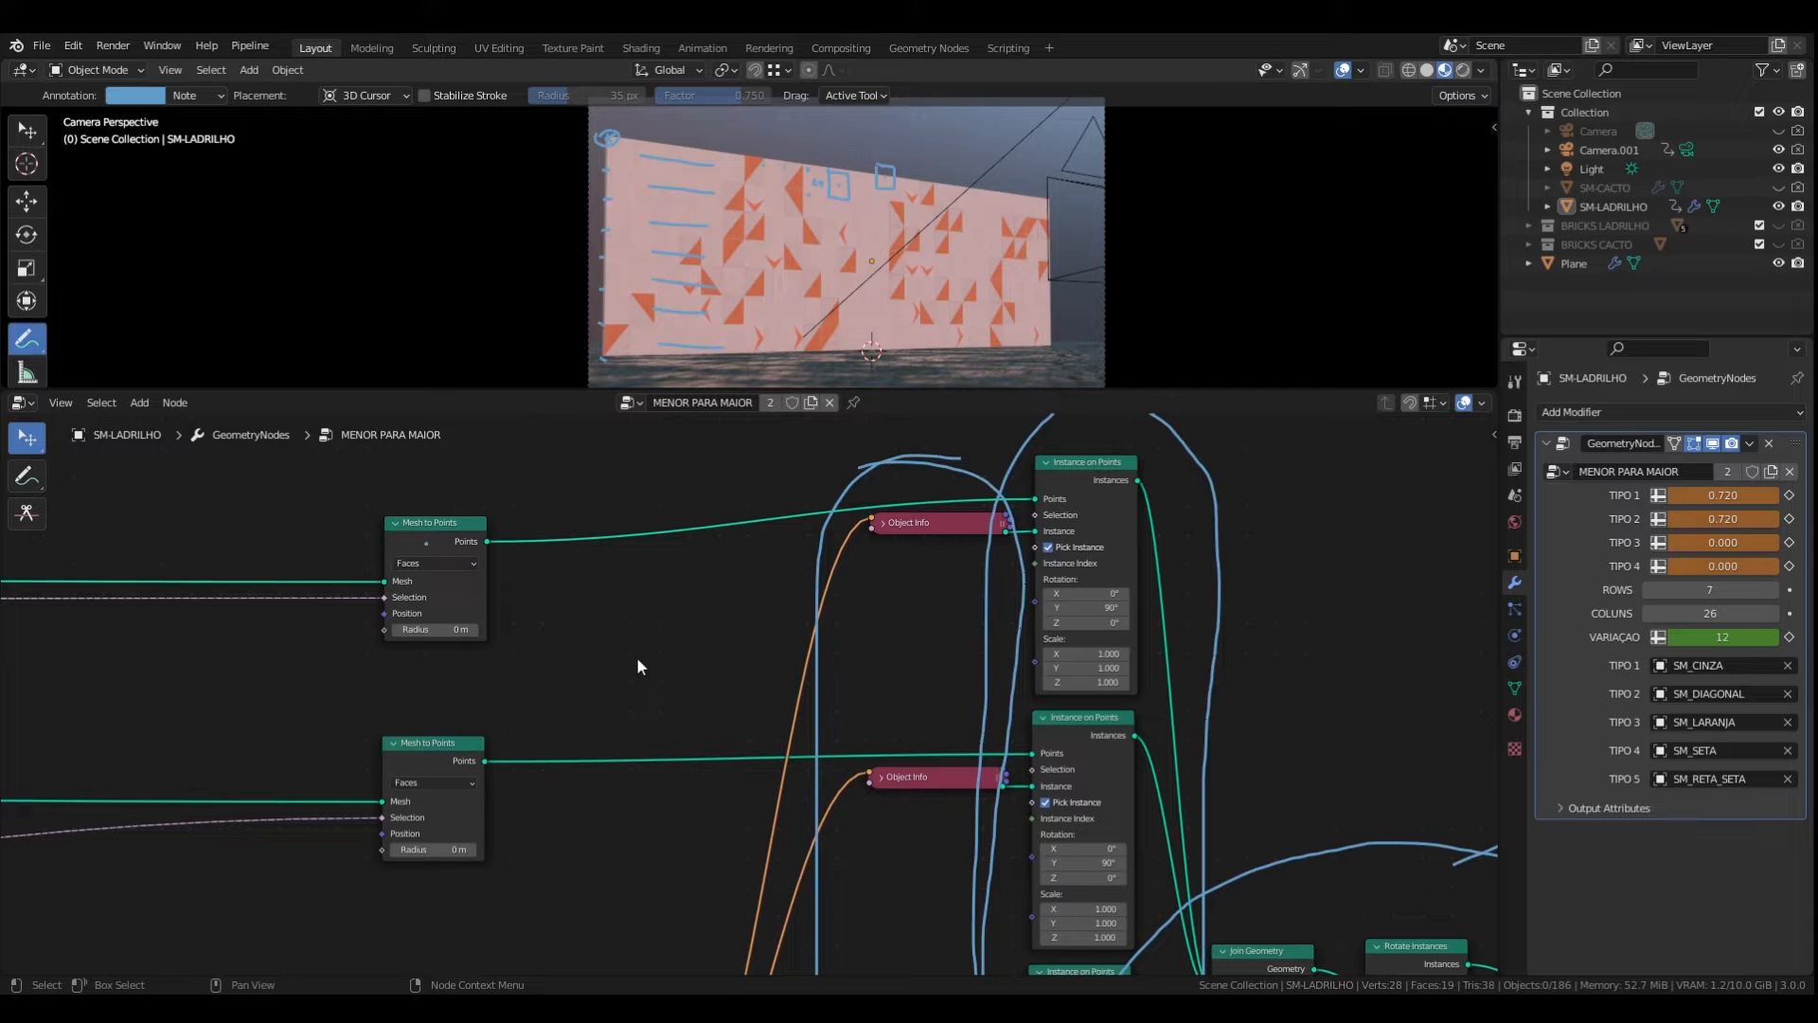
scroll(1144, 538, "up", 3)
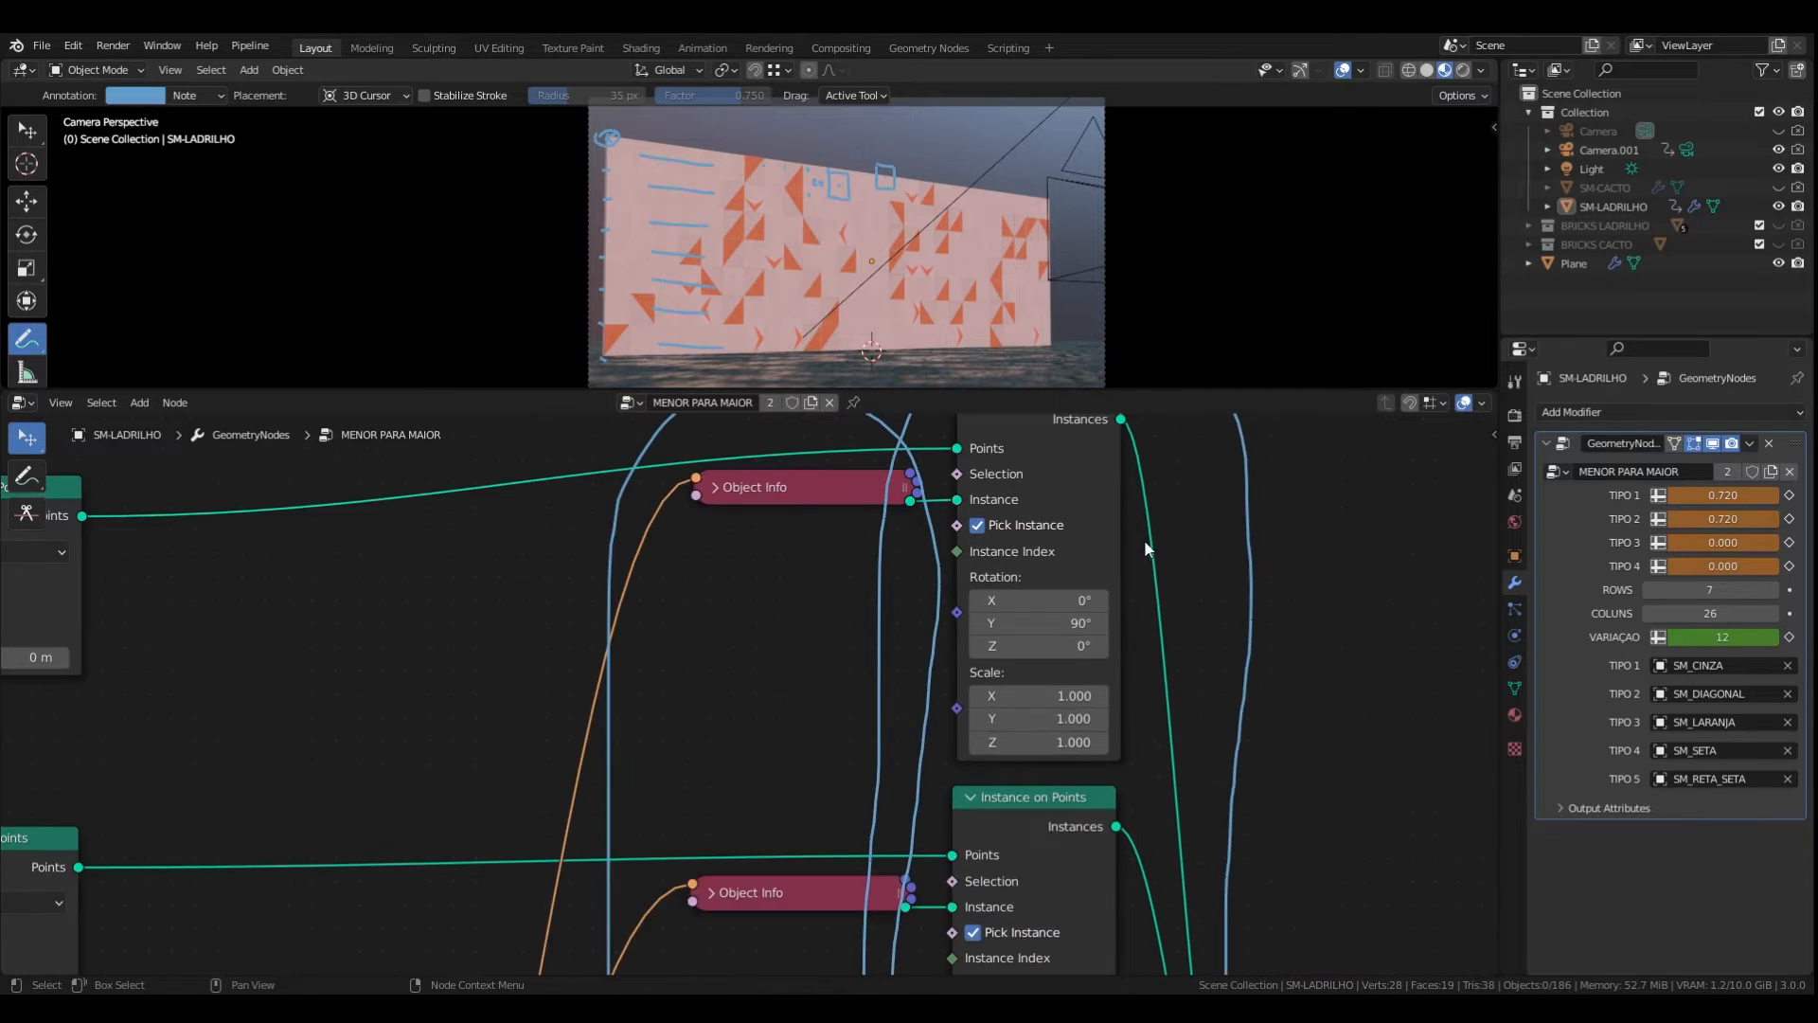
middle_click_drag(1040, 584, 1028, 622)
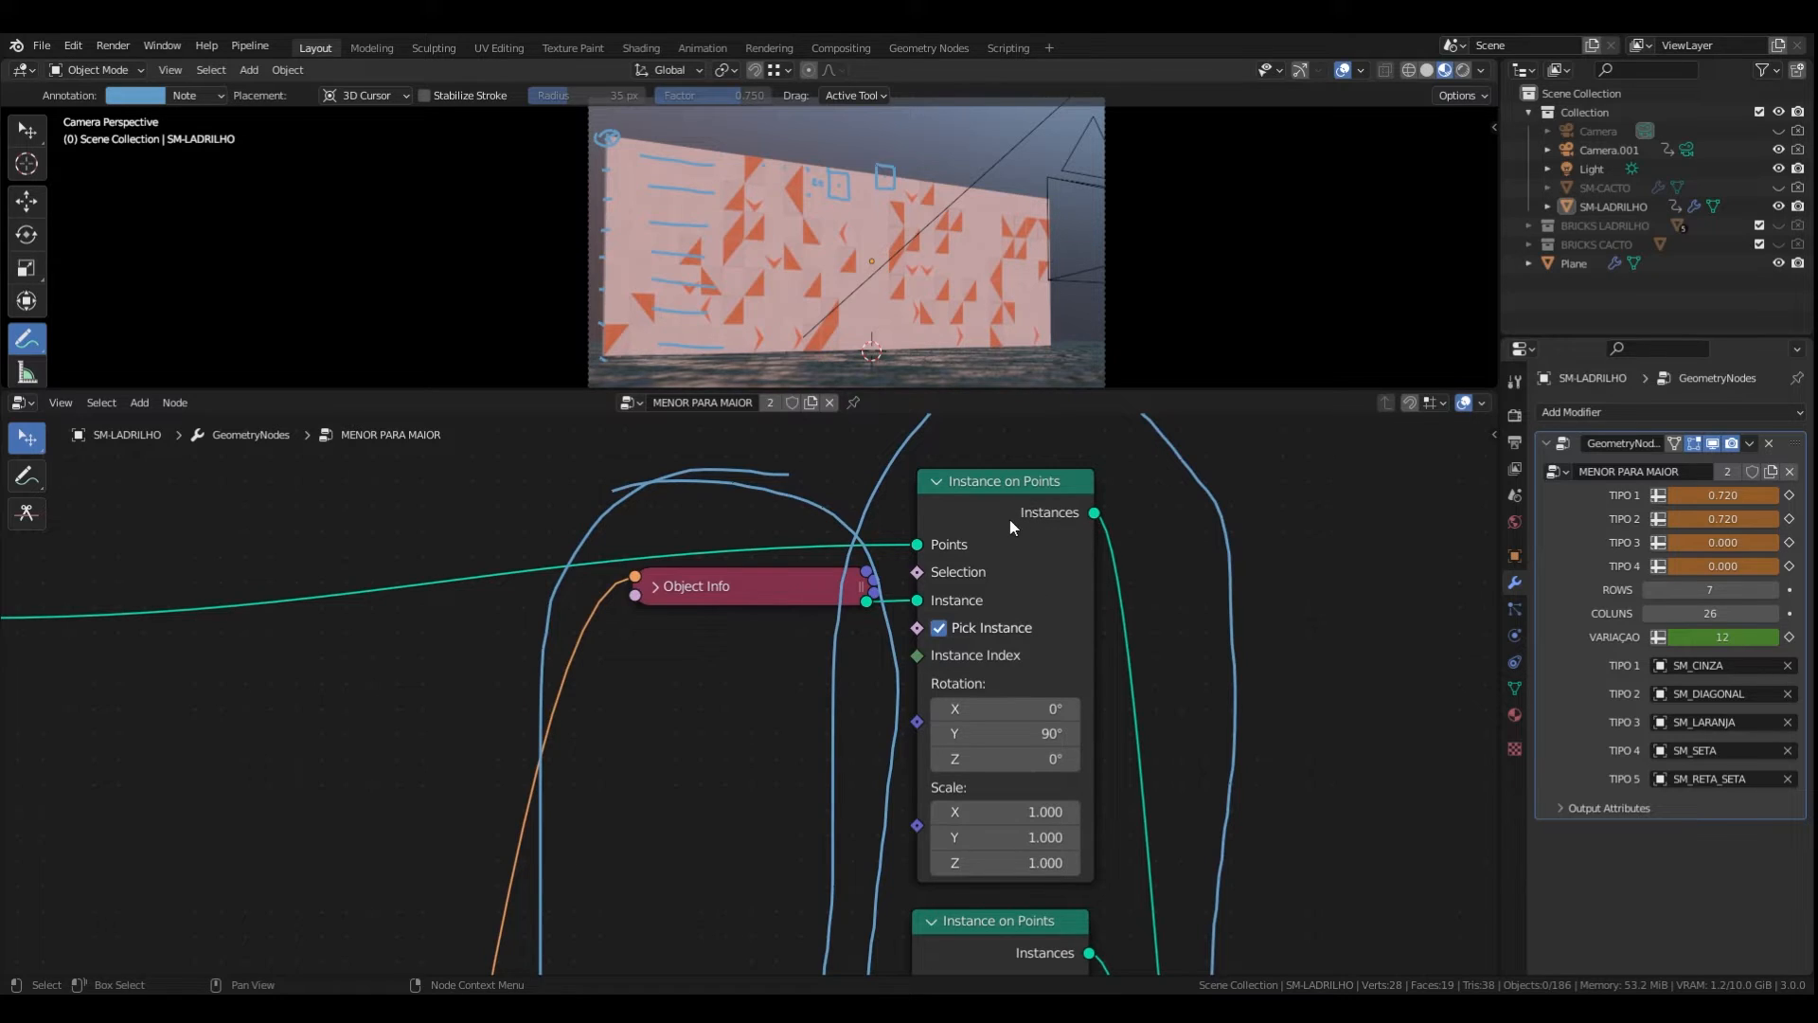
middle_click_drag(1041, 561, 995, 532)
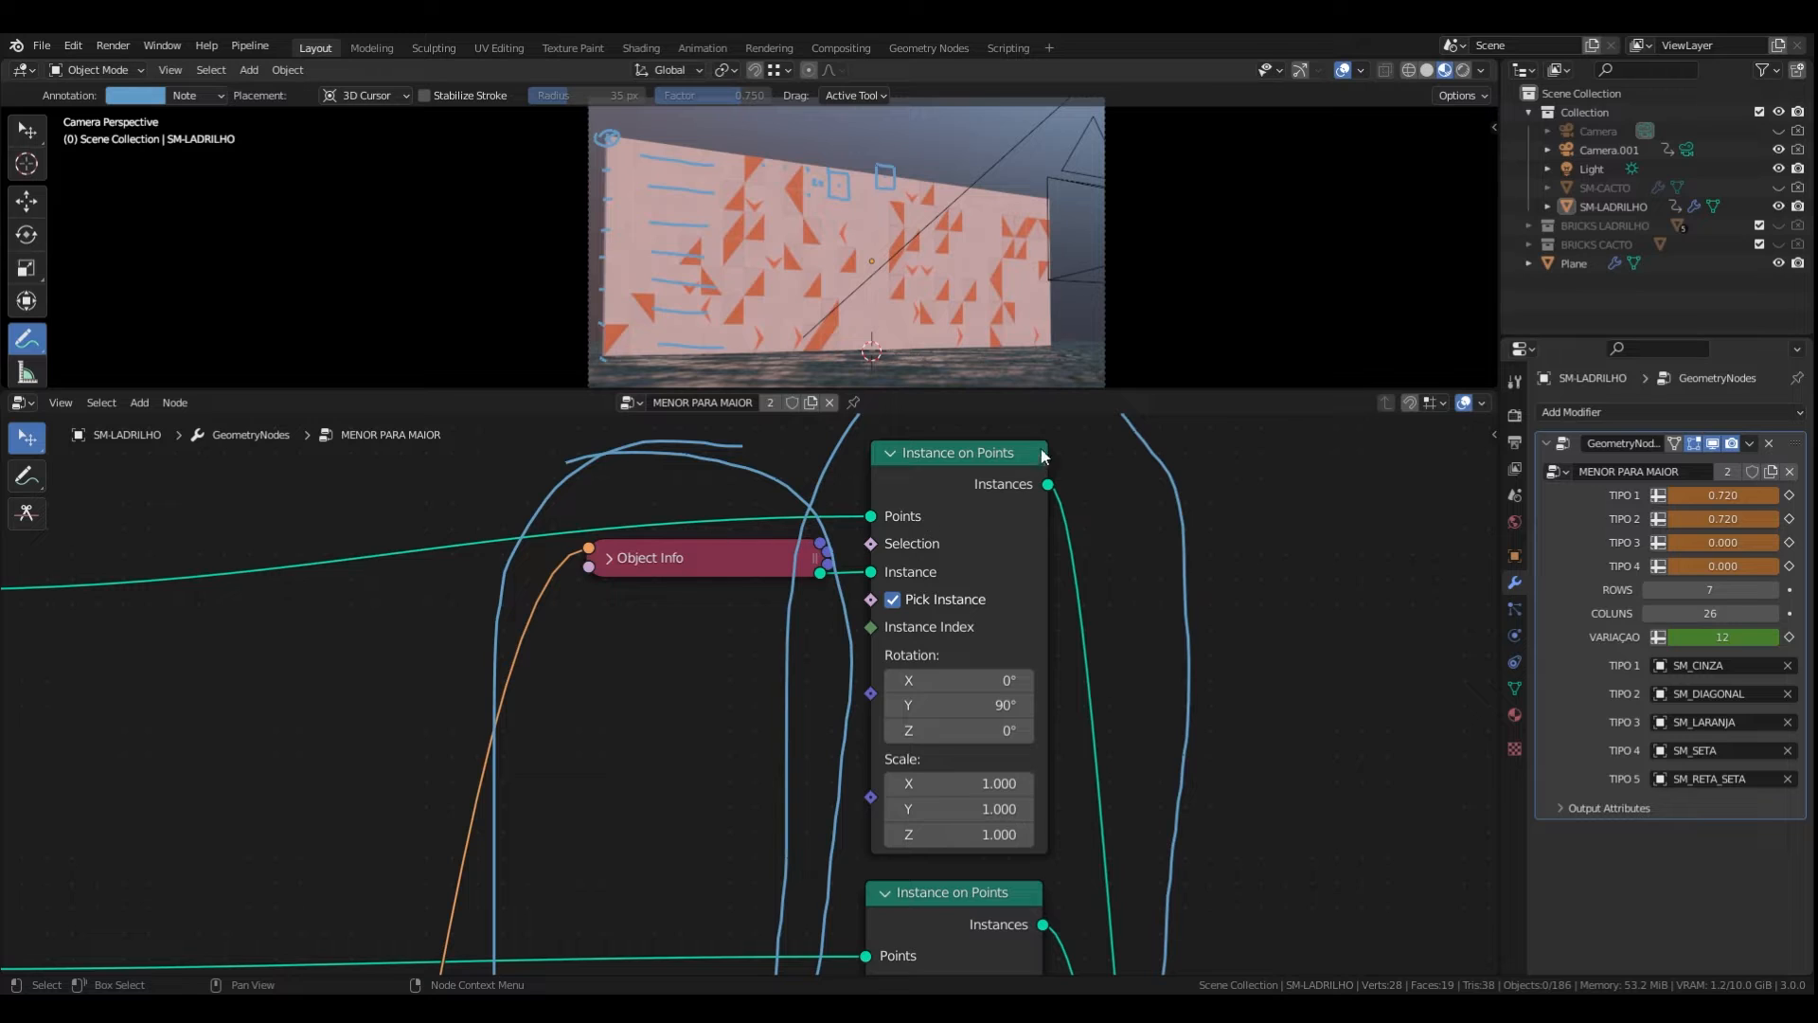
scroll(877, 493, "up", 3)
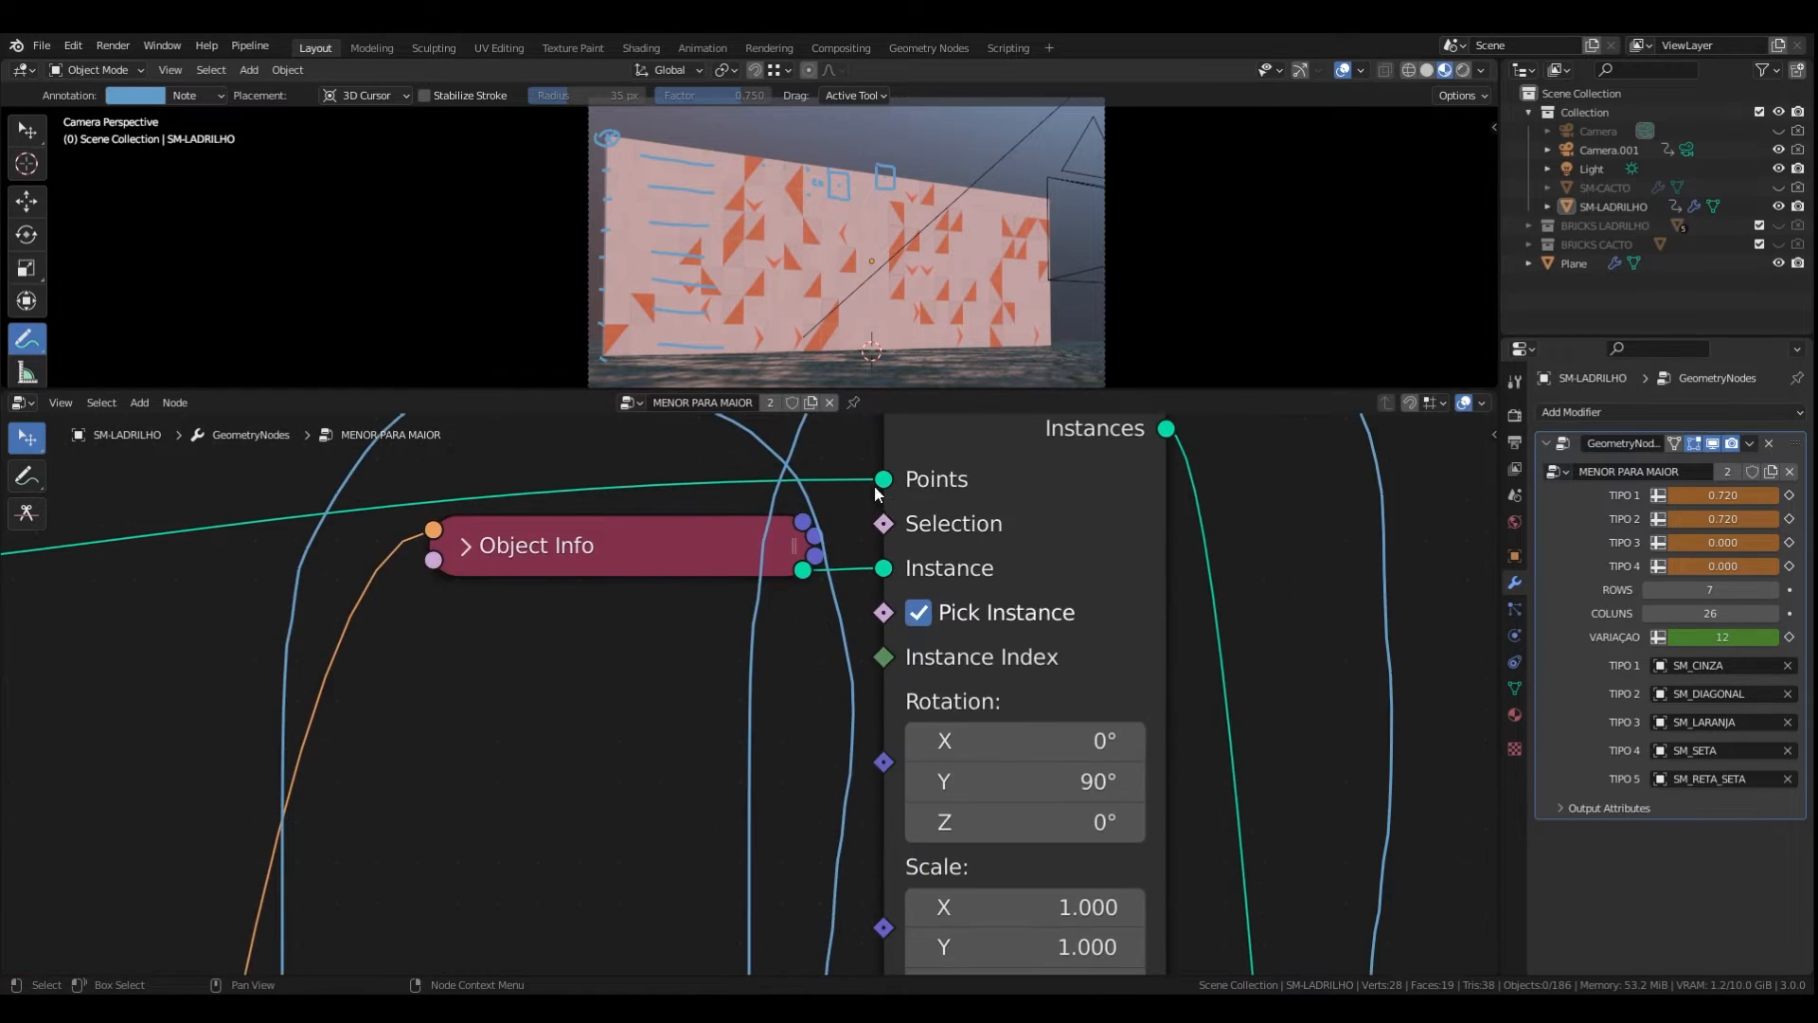
- Erase the annotation strokes surrounding the topmost Object Info and Instance on Points nodes with the Annotate tool
scroll(877, 493, "down", 5)
left_click(26, 476)
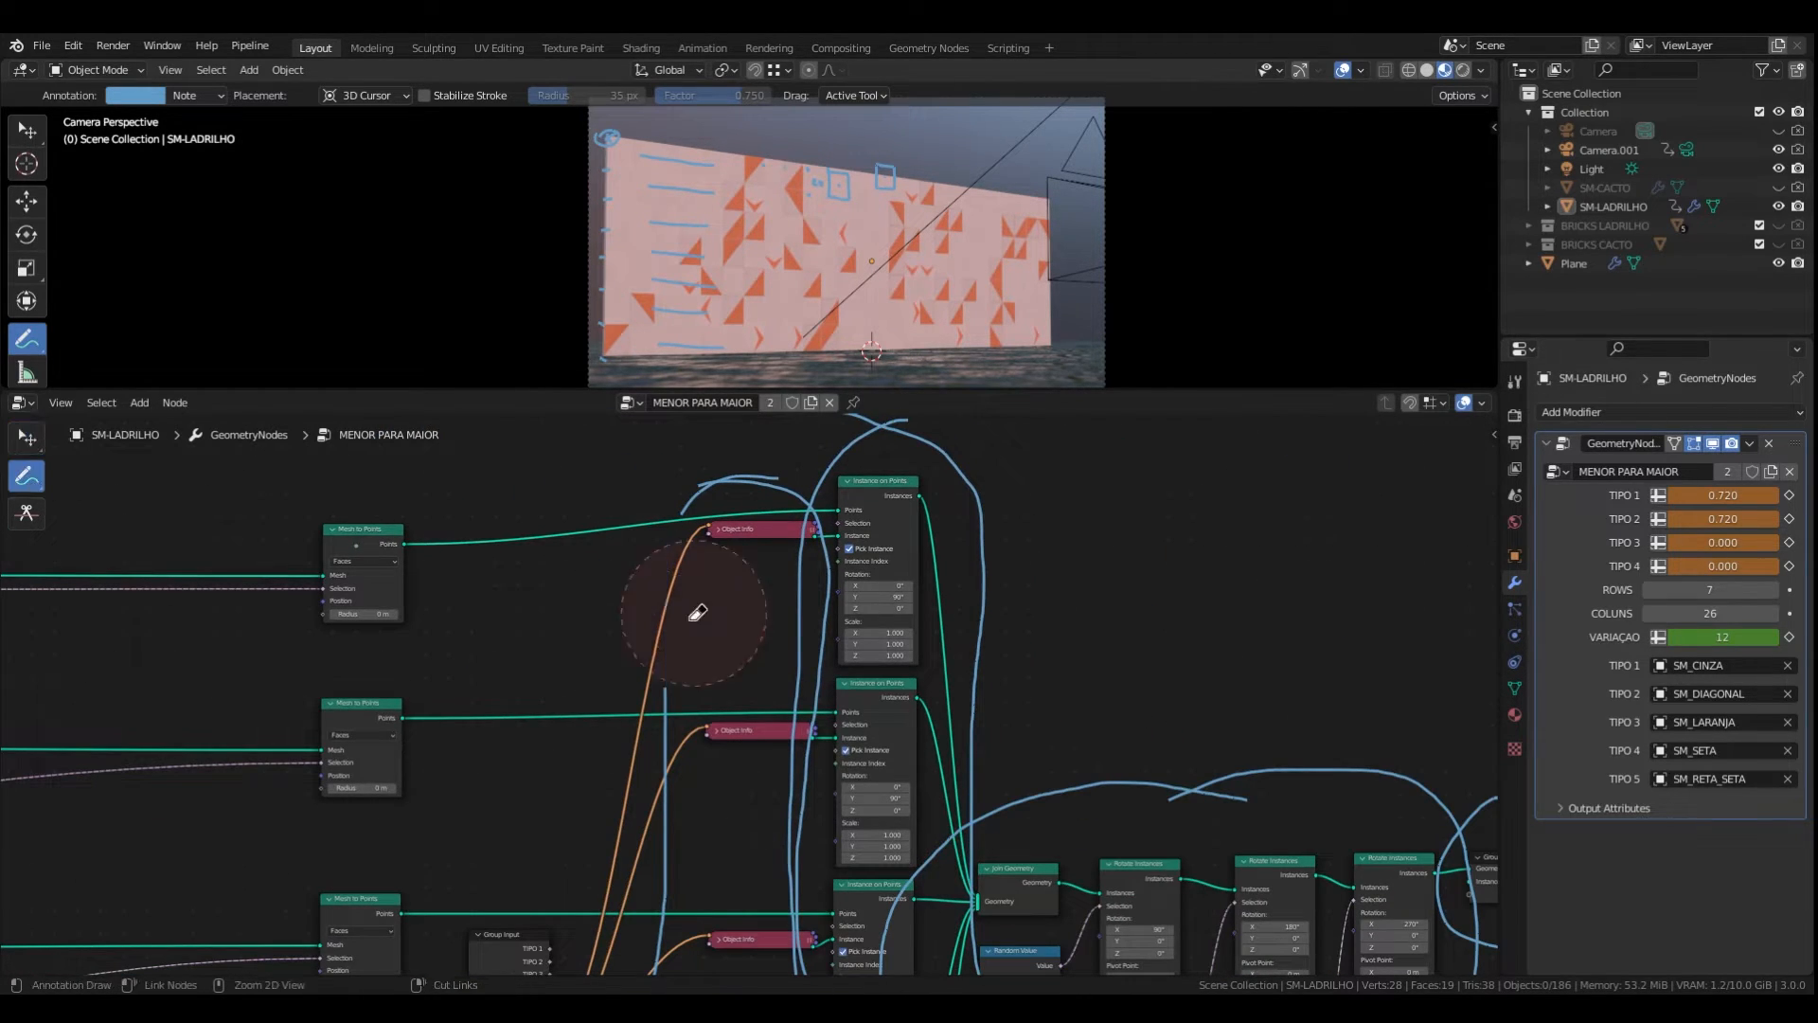
key("ctrl+z")
key("ctrl+z")
key("ctrl+z")
key("ctrl+z")
key("ctrl+z")
key("ctrl+z")
- Draw an annotation arrow along the link running into the Points input of the topmost Instance on Points node
scroll(869, 529, "up", 5)
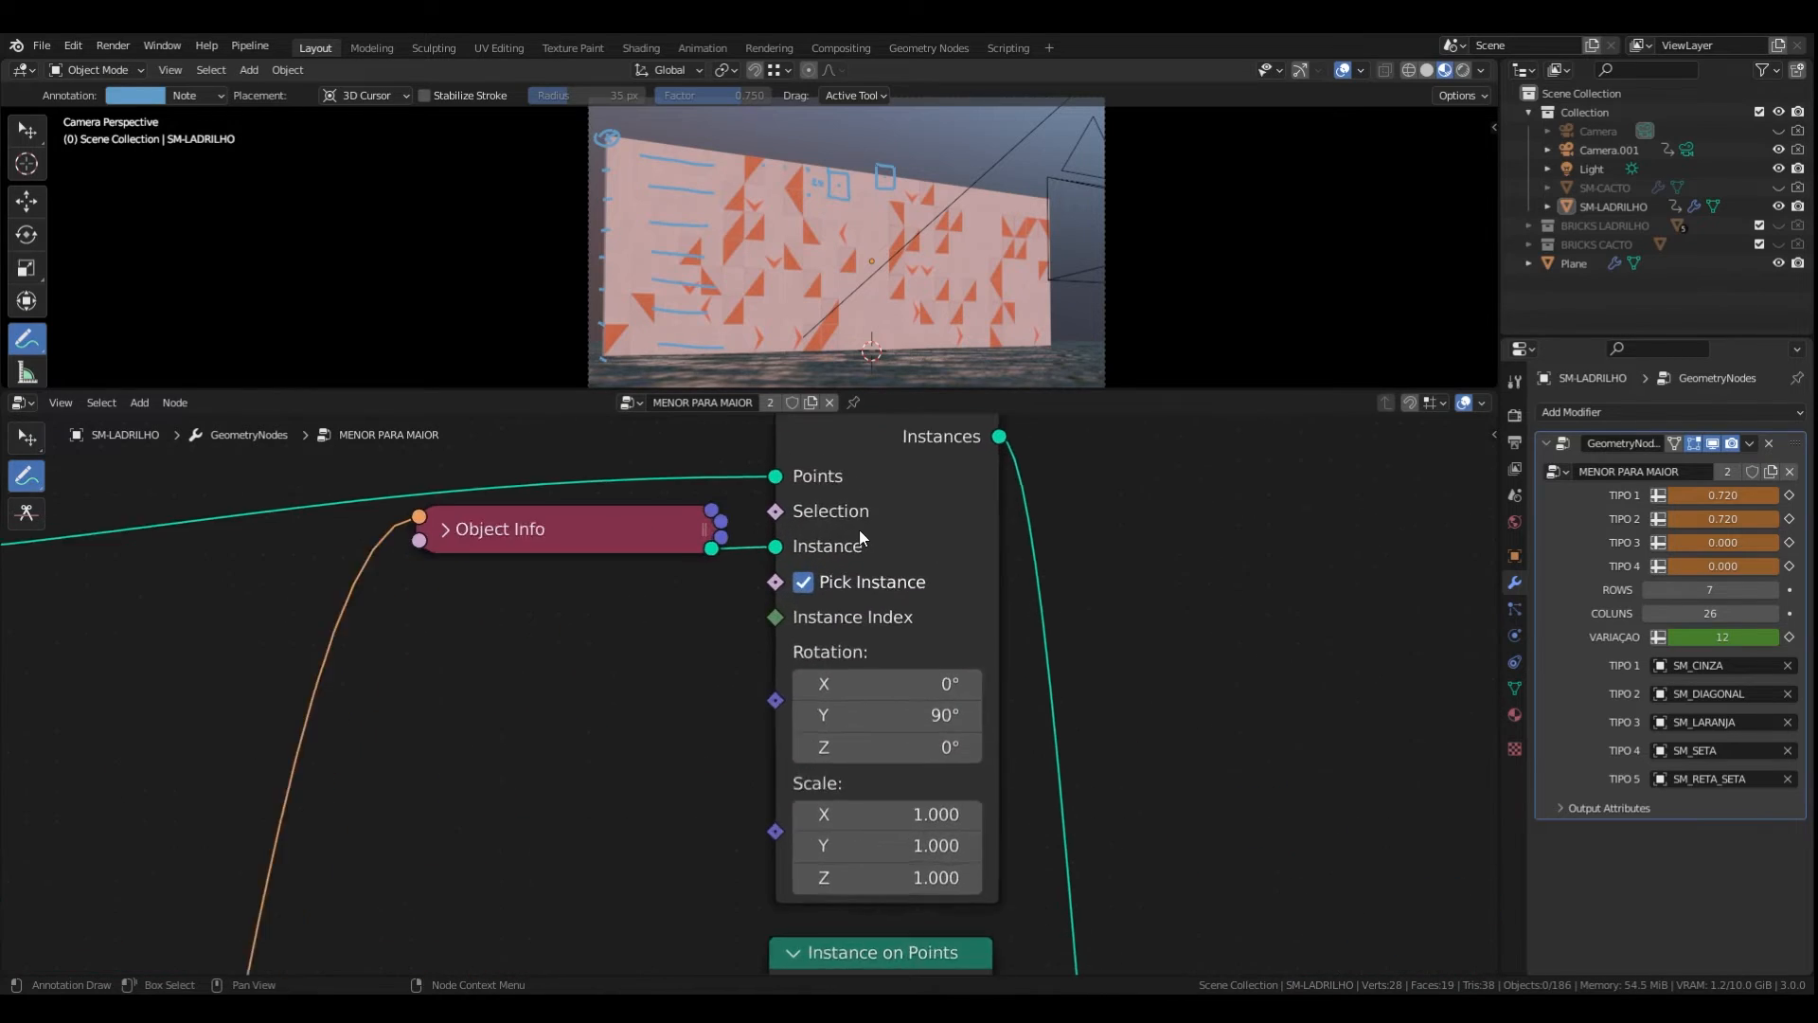
scroll(860, 533, "up", 2)
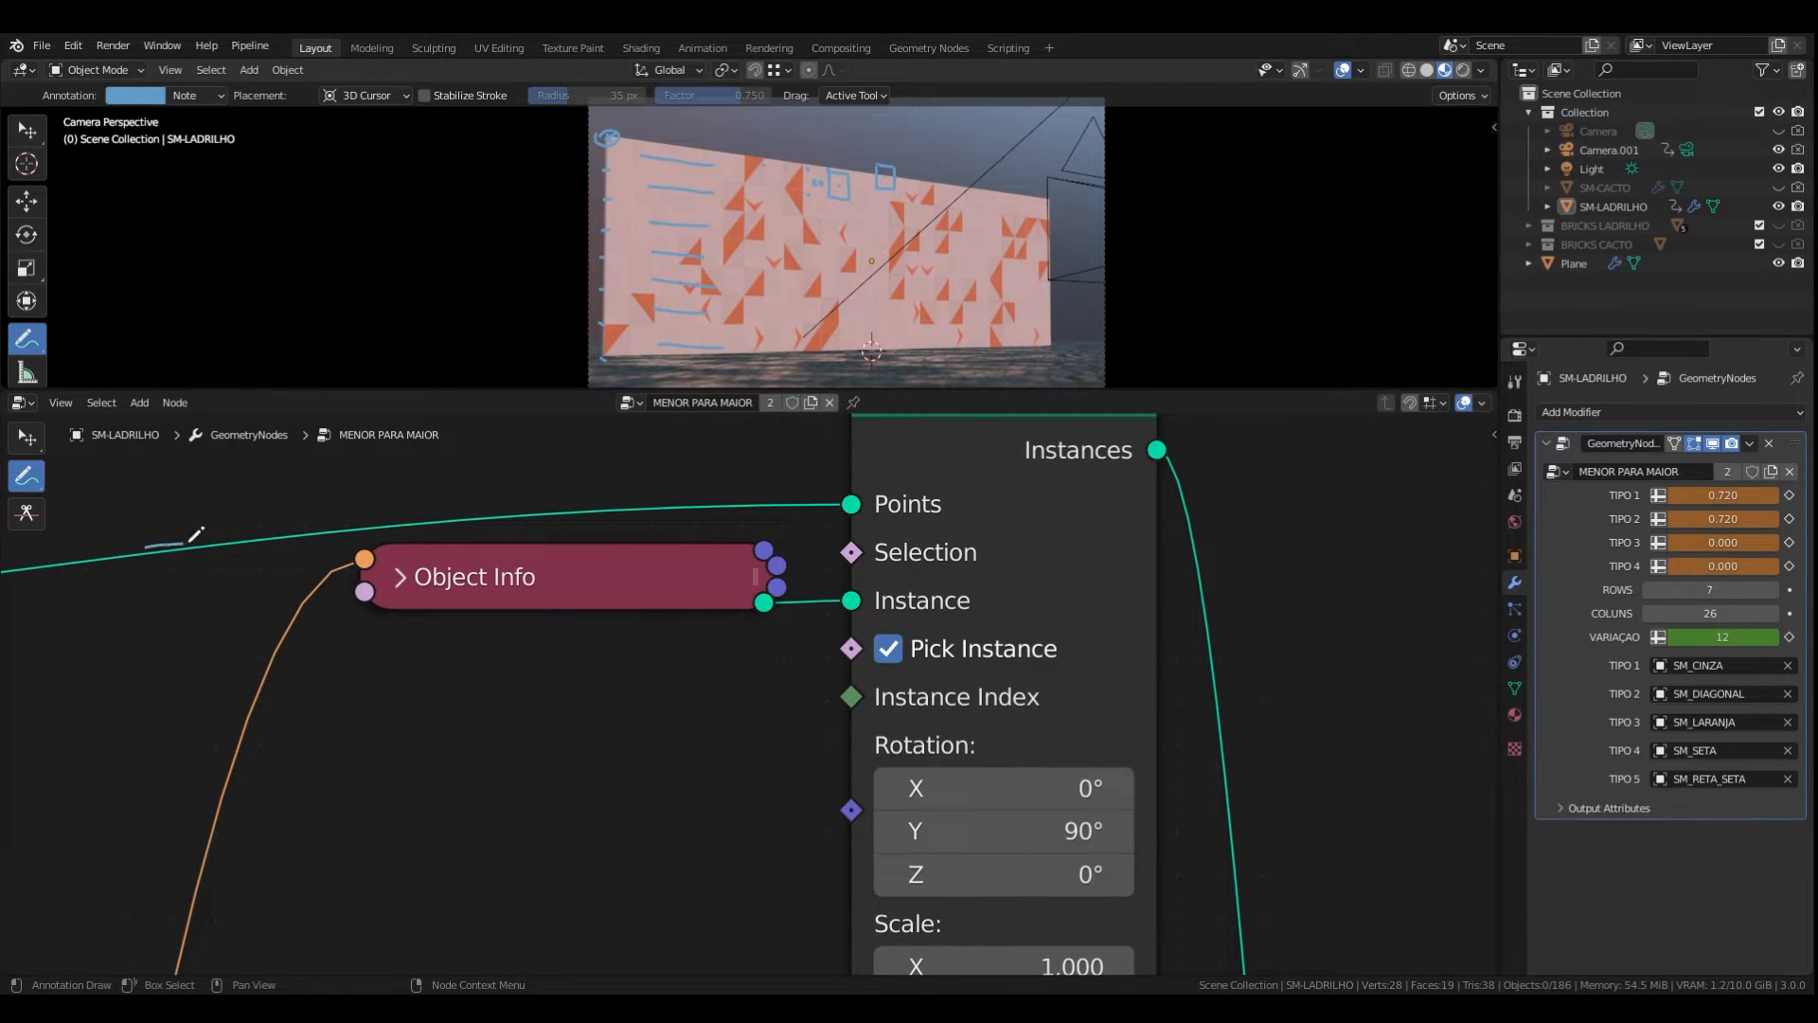
mouse_move(189, 542)
left_mouse_down()
mouse_move(625, 491)
mouse_move(838, 500)
mouse_move(791, 525)
left_mouse_up()
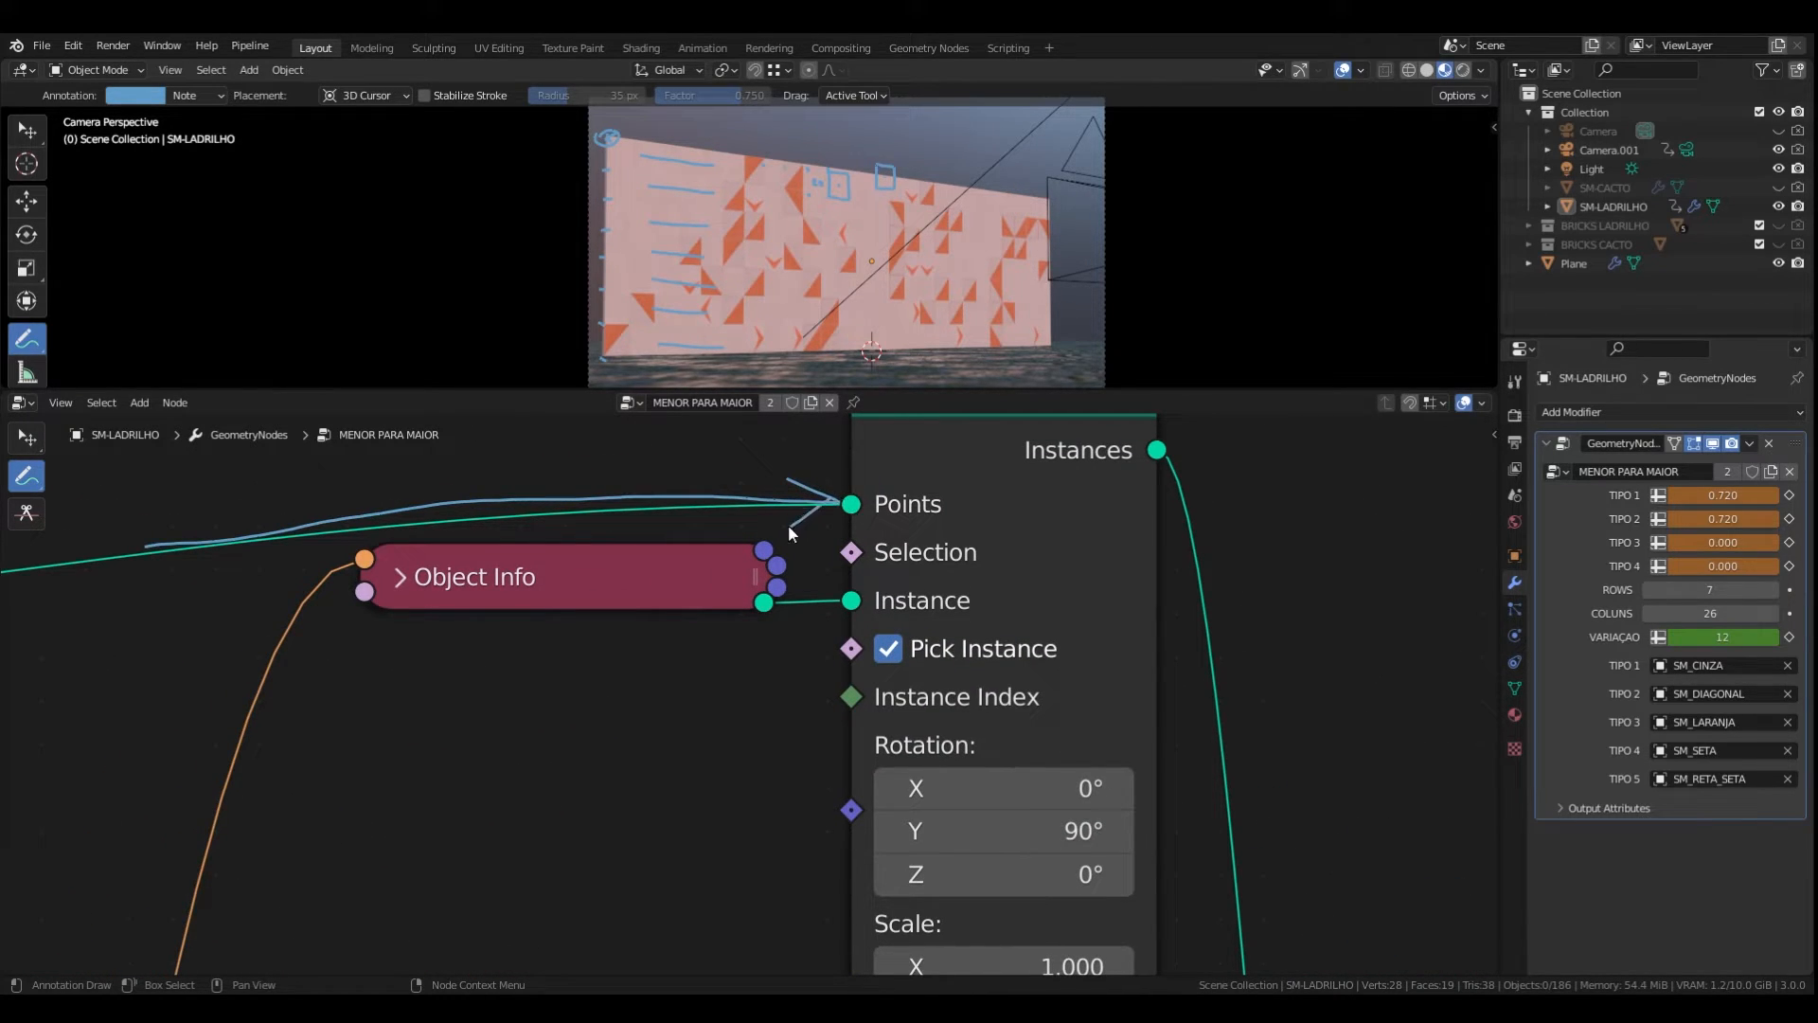
- Inspect the topmost Object Info node's expanded contents and underline its name, and circle the Instance input it feeds
left_click(400, 577)
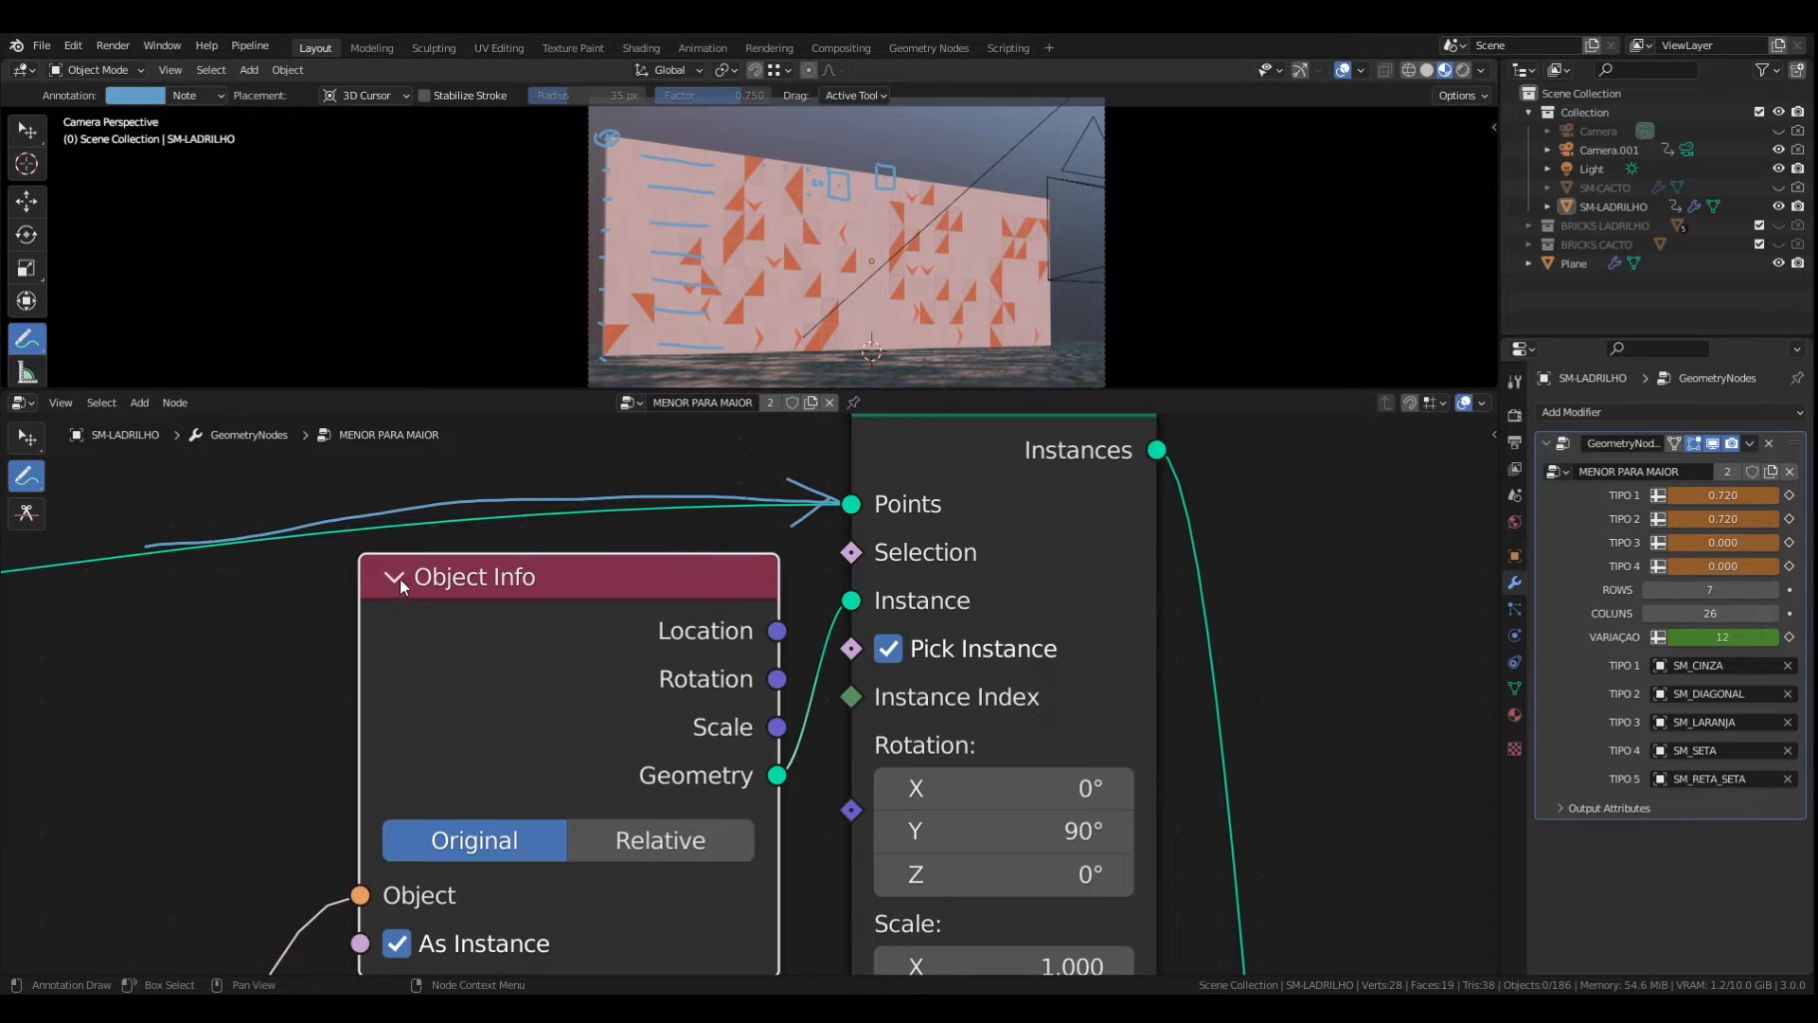
scroll(595, 712, "down", 2)
left_click_drag(549, 623, 438, 651)
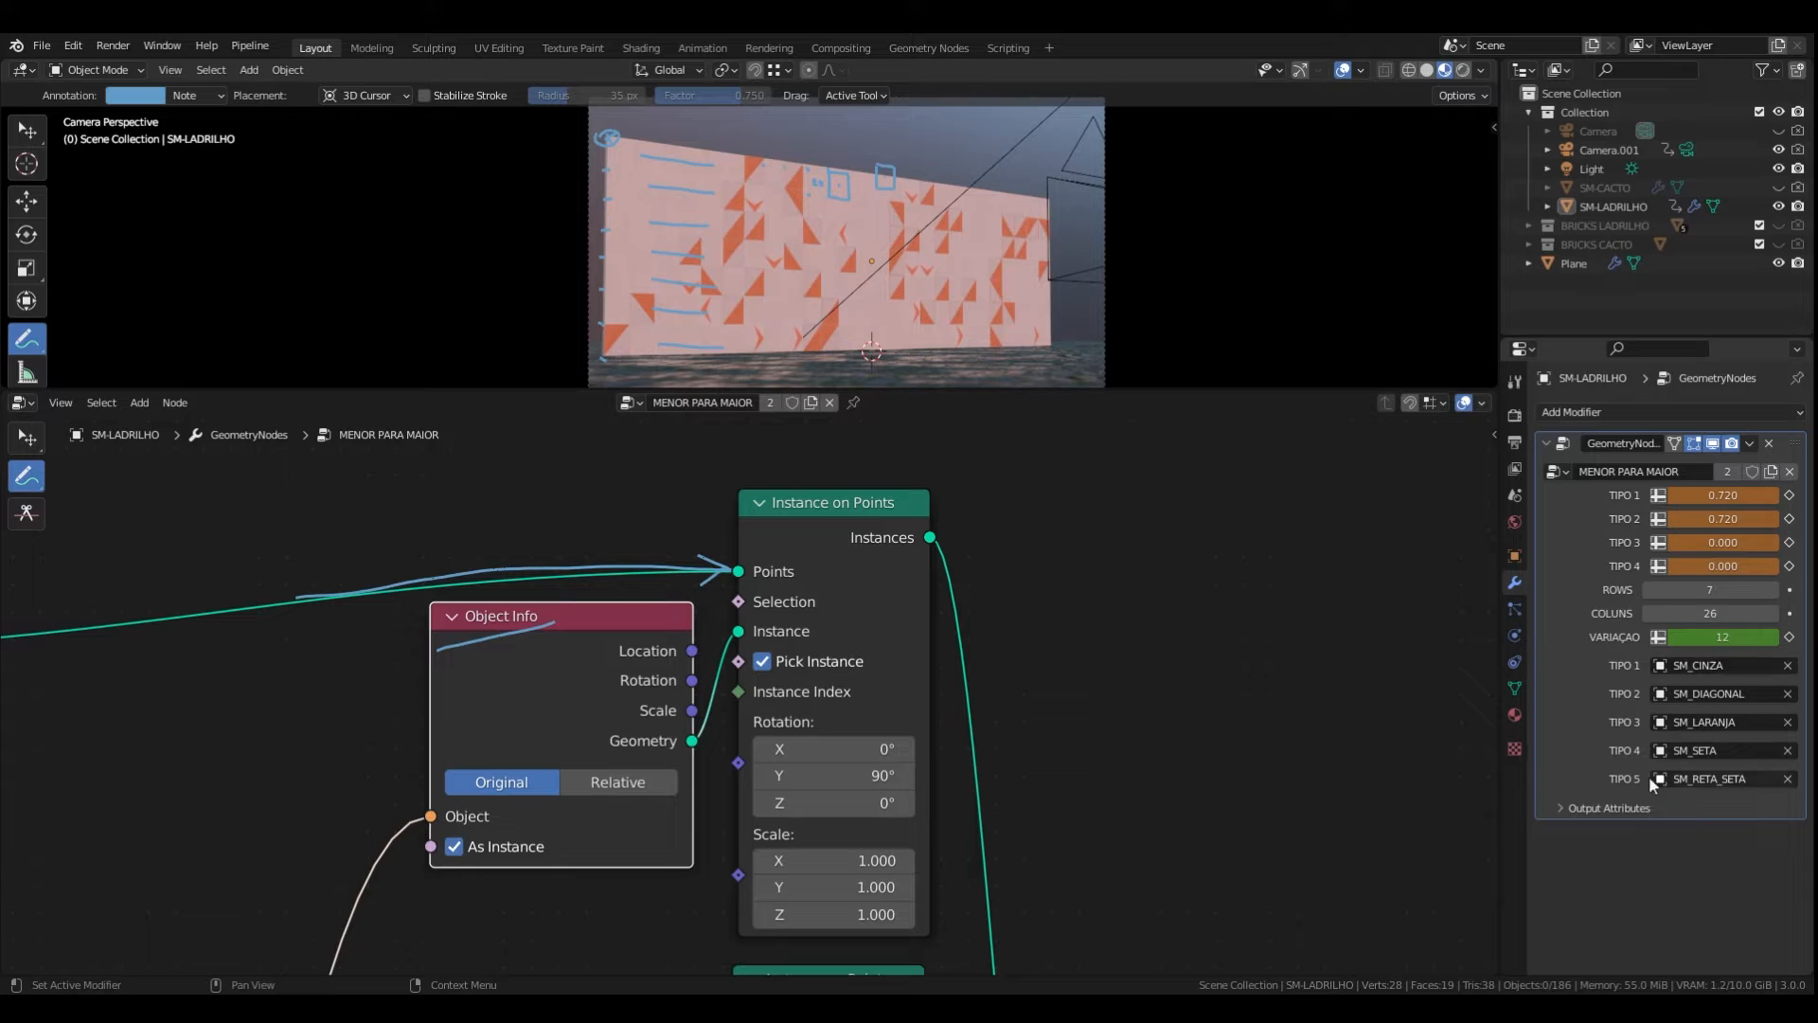
left_click(451, 616)
scroll(846, 656, "up", 3)
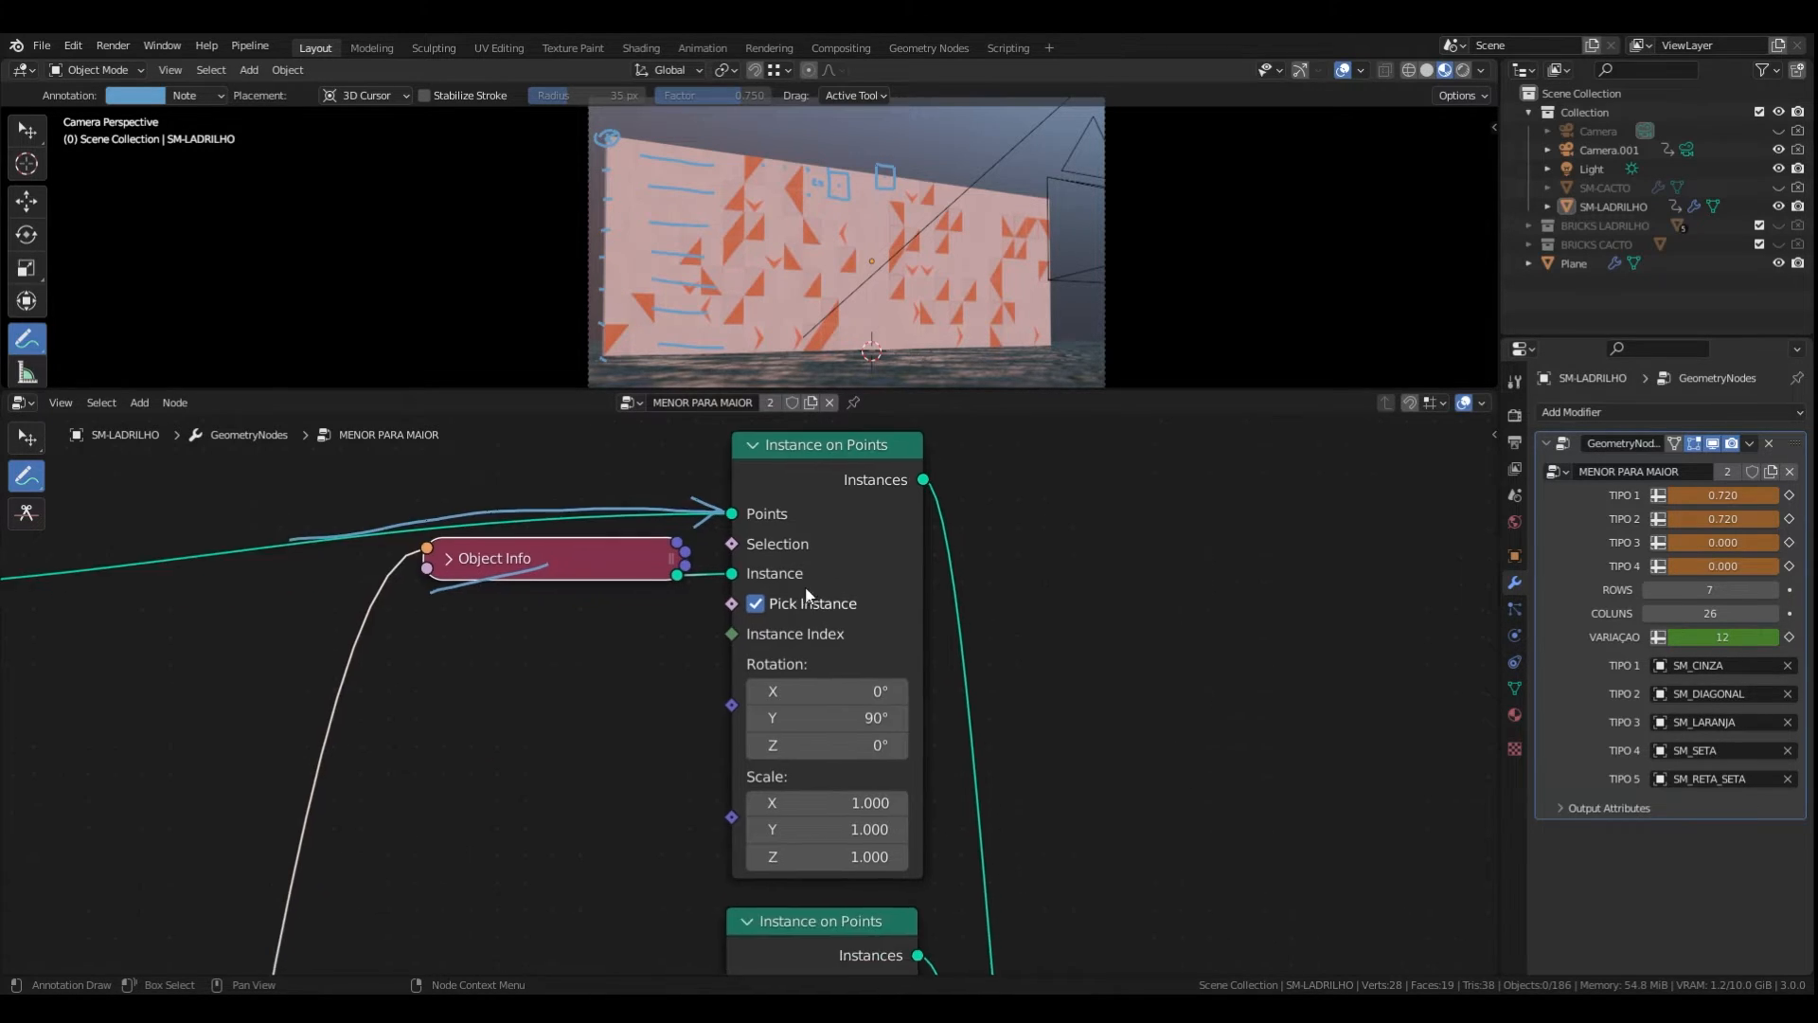
mouse_move(786, 536)
left_mouse_down()
mouse_move(805, 561)
mouse_move(712, 548)
left_mouse_up()
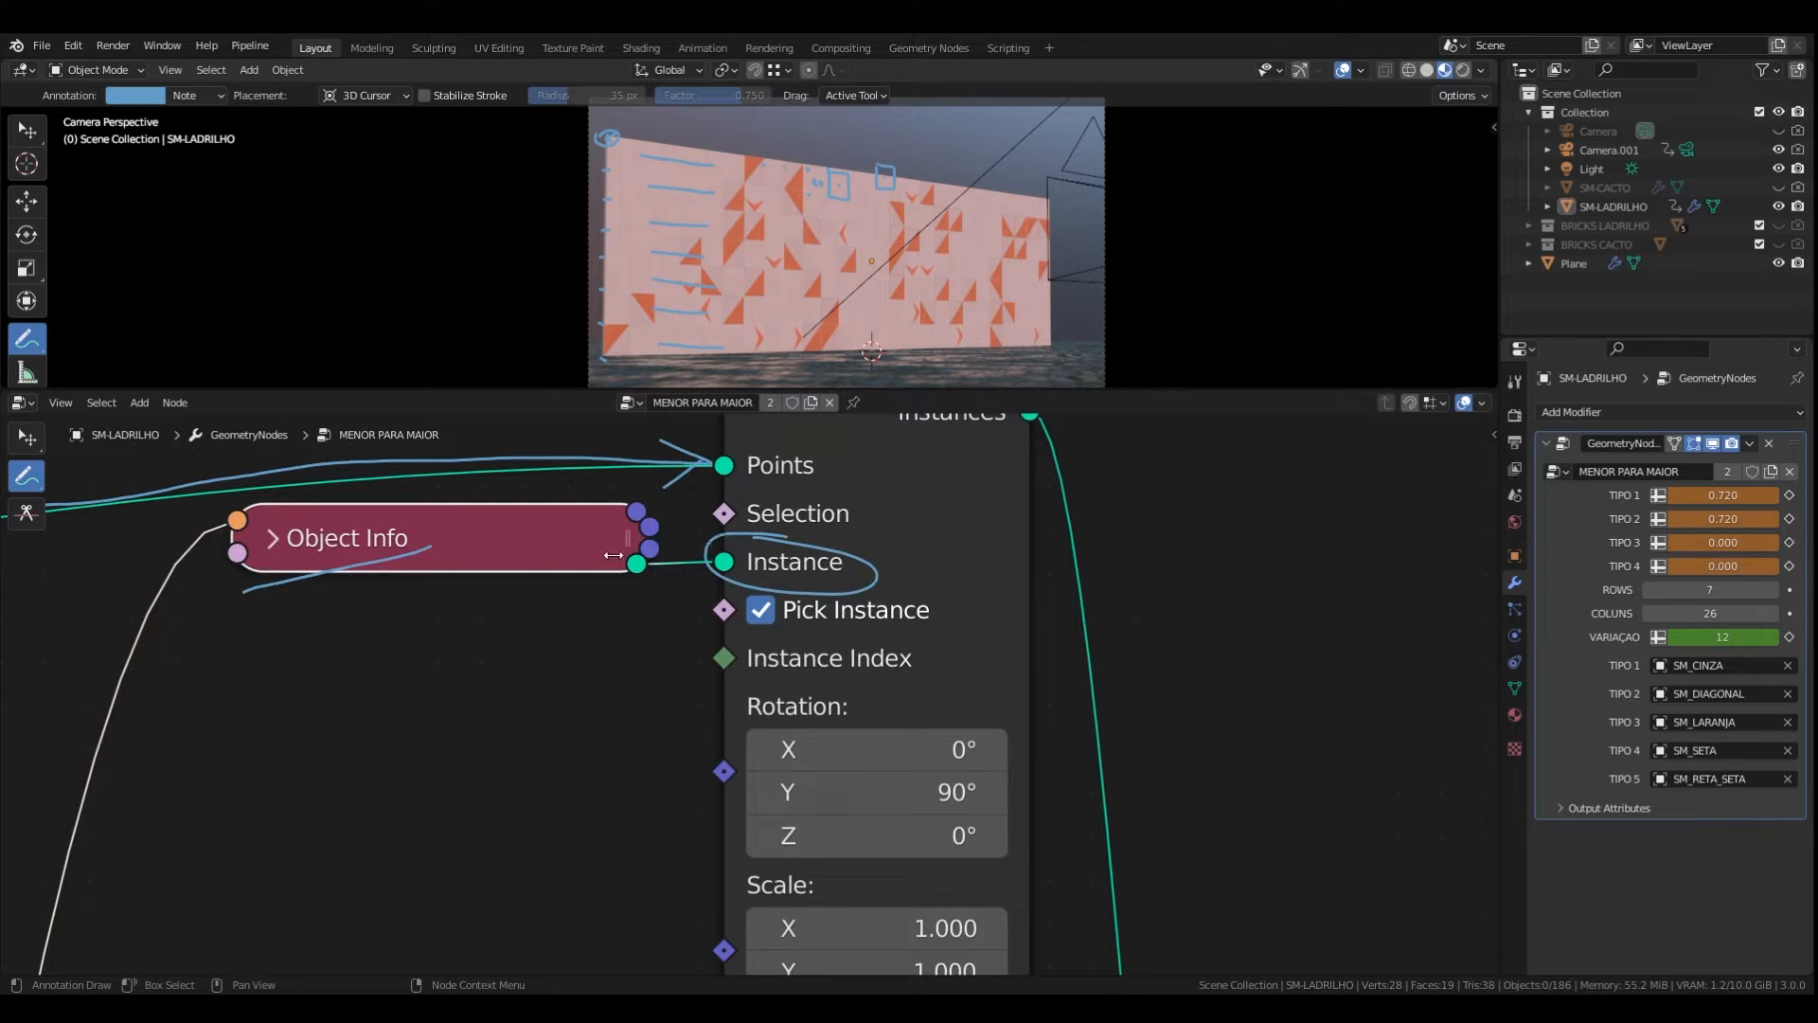
- Set the topmost Instance on Points node's Y rotation to 0° to demonstrate its effect on the tiles
scroll(655, 564, "down", 9)
middle_click_drag(658, 618, 619, 572)
scroll(690, 616, "up", 7)
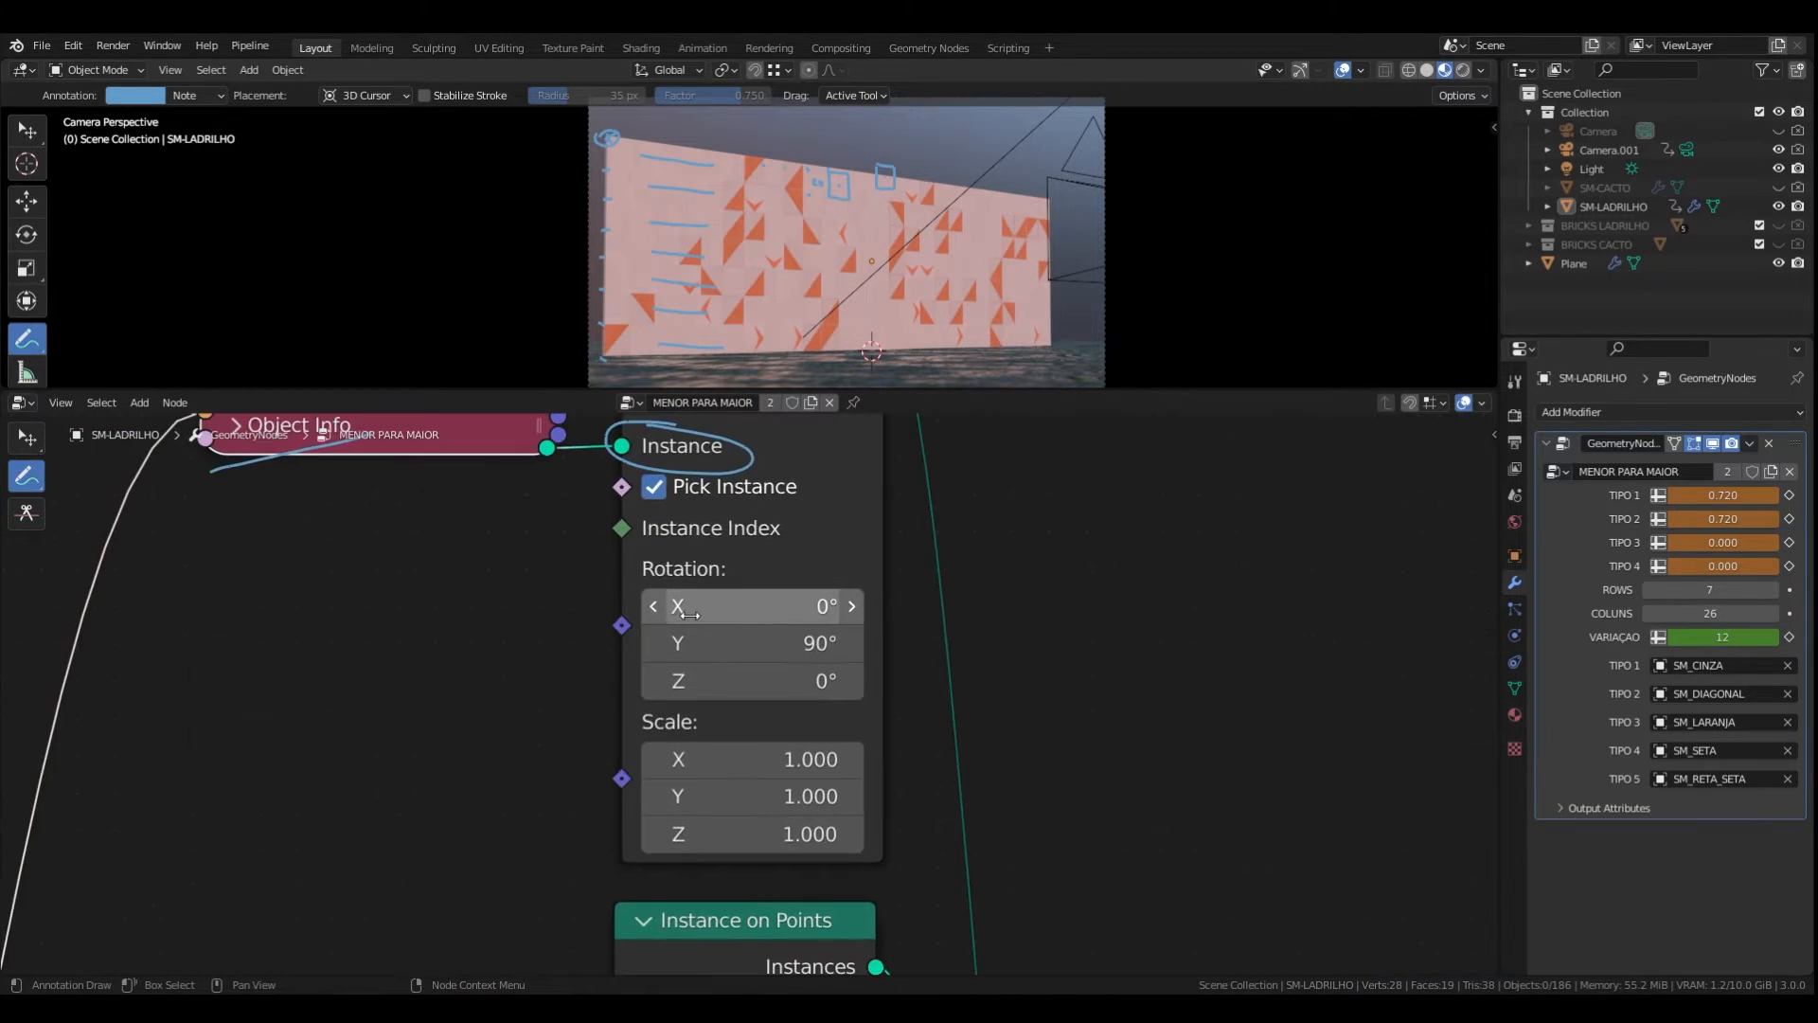
scroll(747, 603, "up", 1)
middle_click_drag(747, 644, 748, 704)
scroll(748, 704, "up", 1)
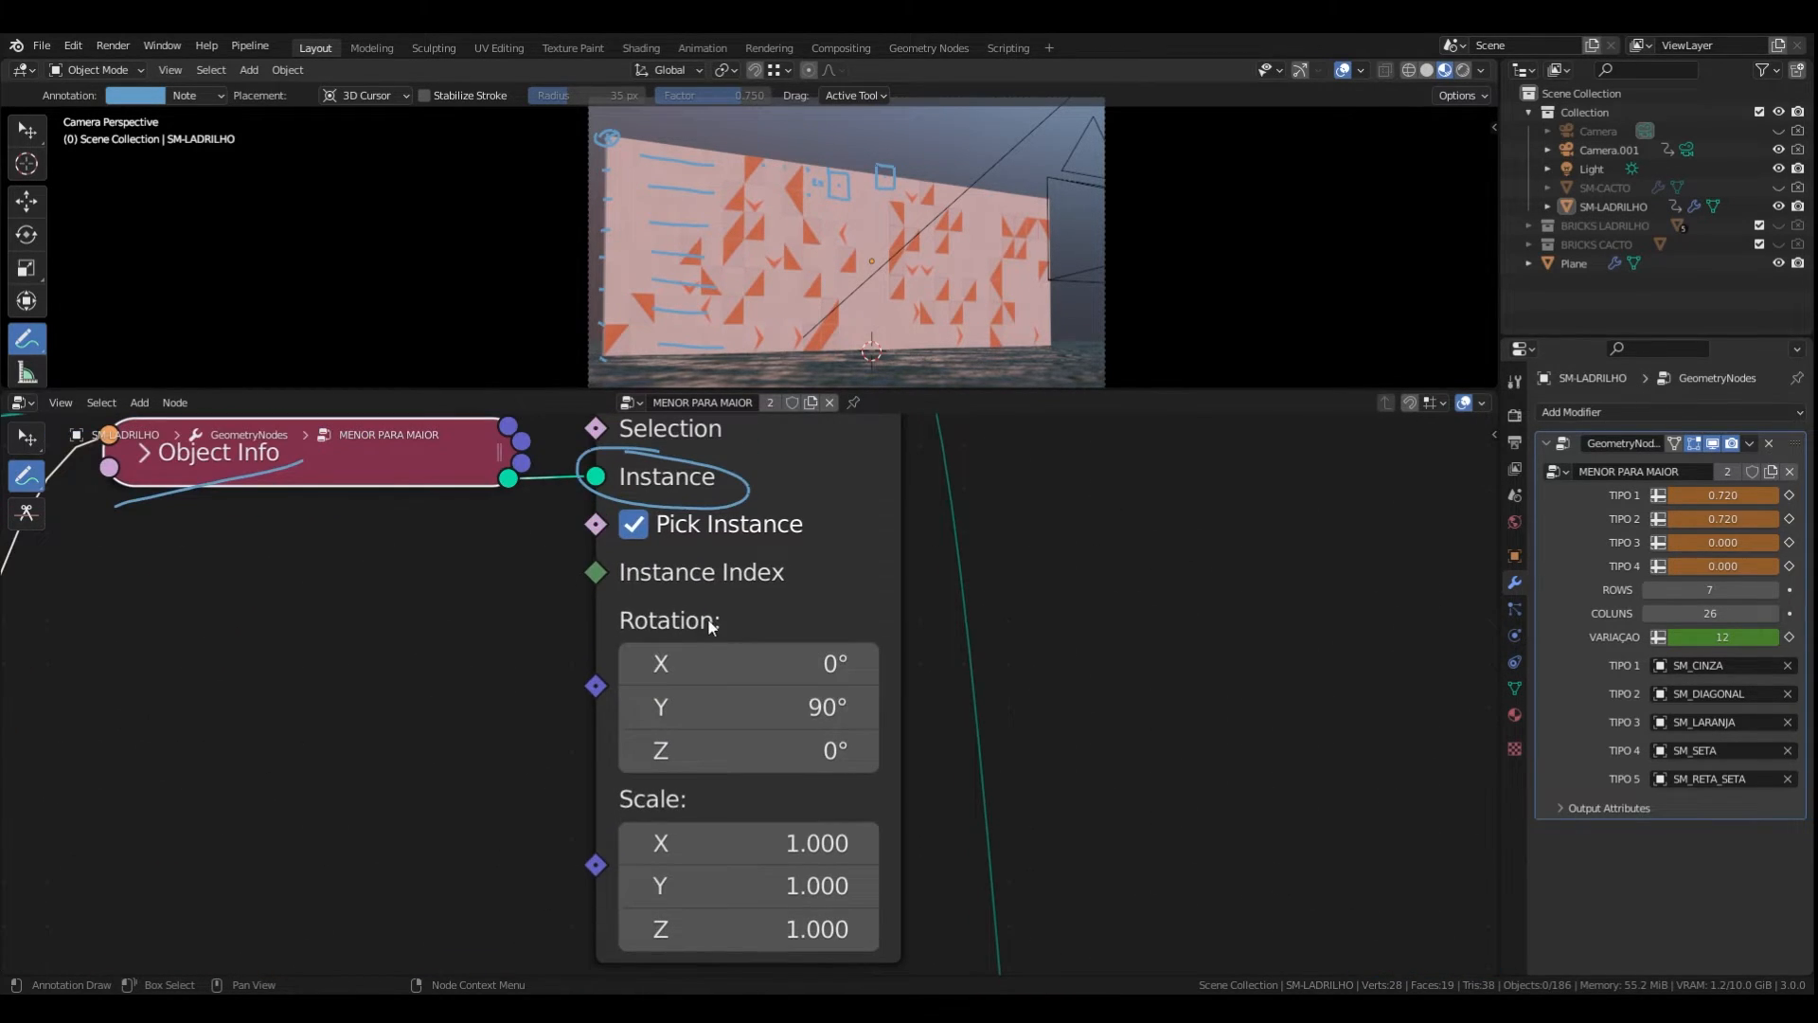
left_click(758, 713)
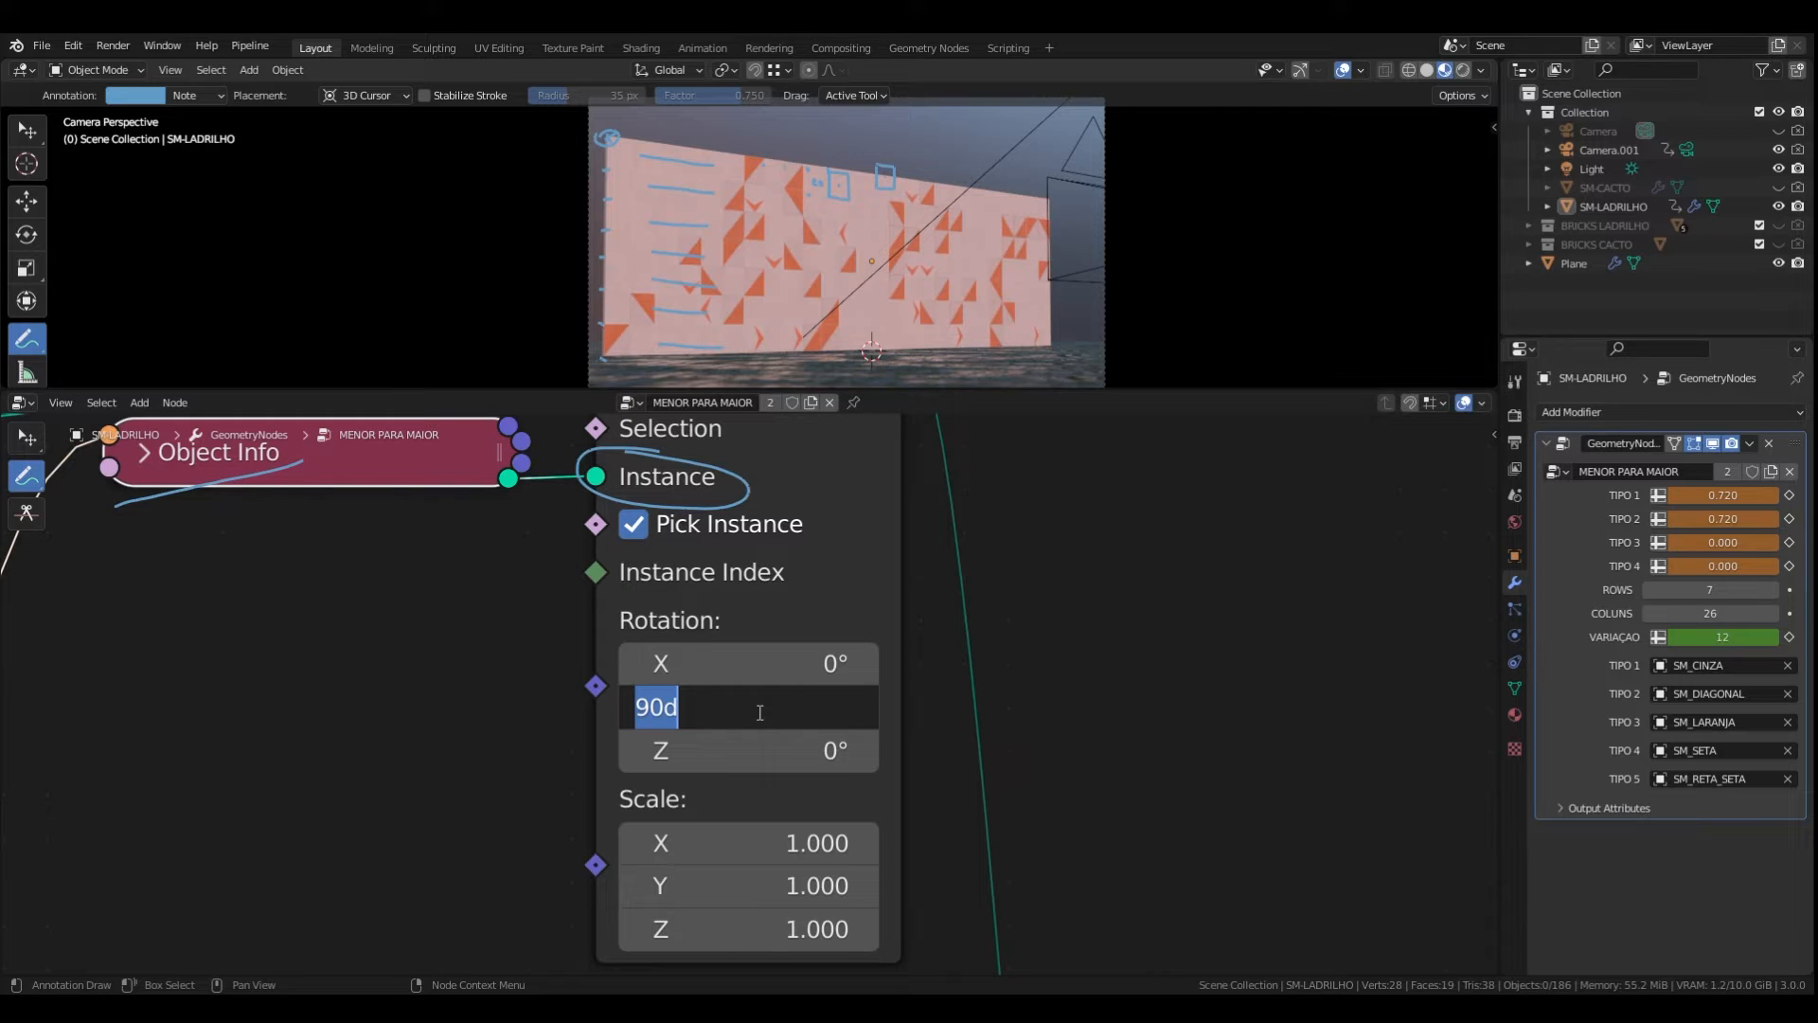
type("0")
key("Return")
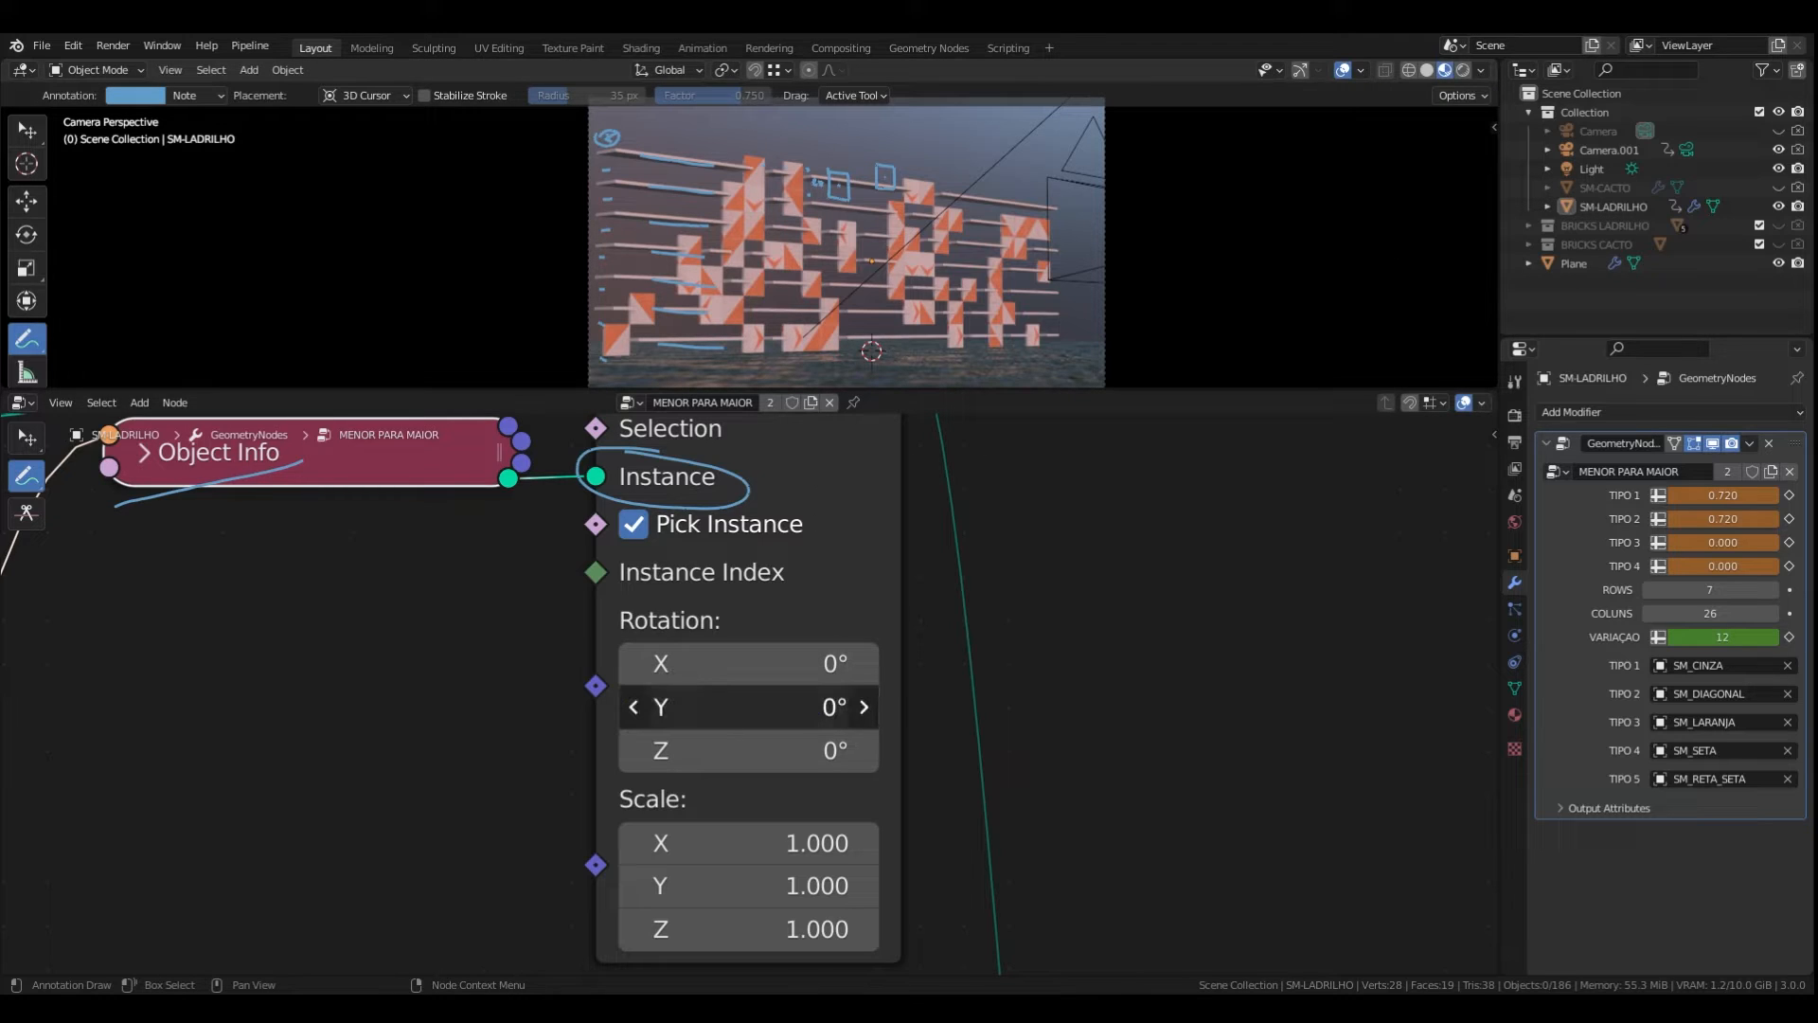
- Try a Y rotation of 66.7° on the topmost Instance on Points node, and set it back to 90°
left_click_drag(748, 707, 860, 708)
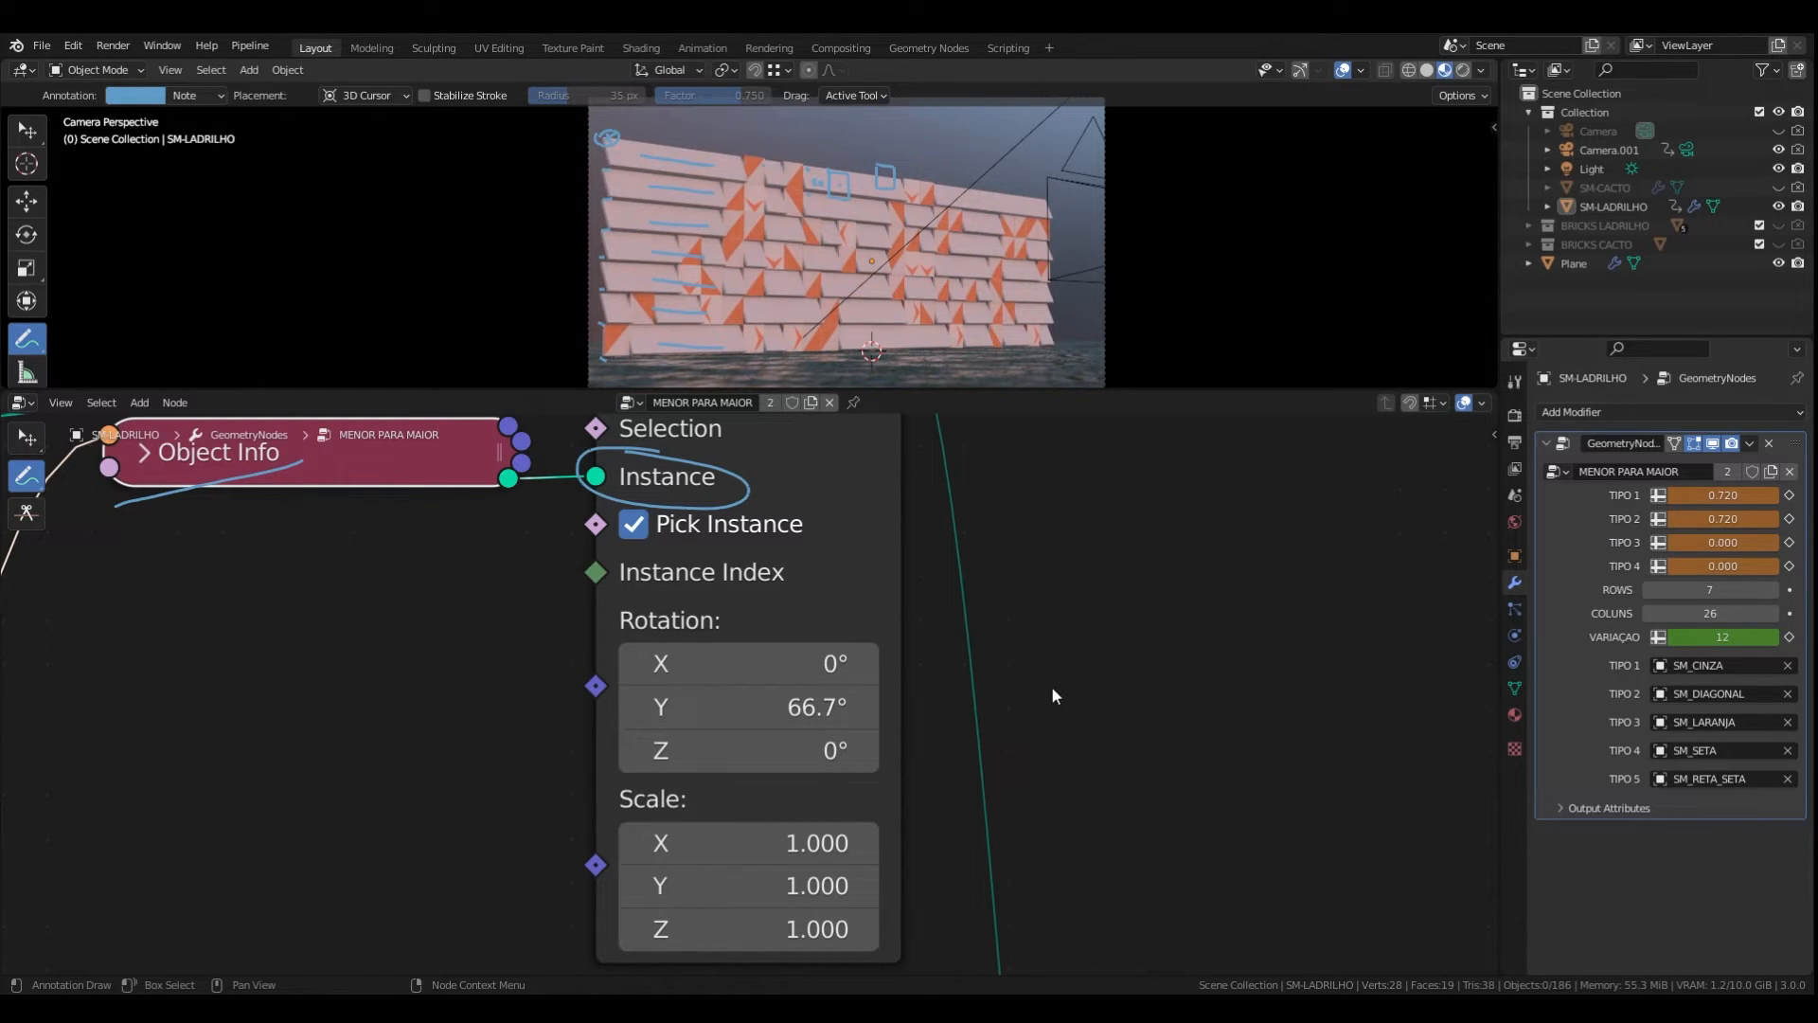
left_click(820, 707)
type("90")
key("Return")
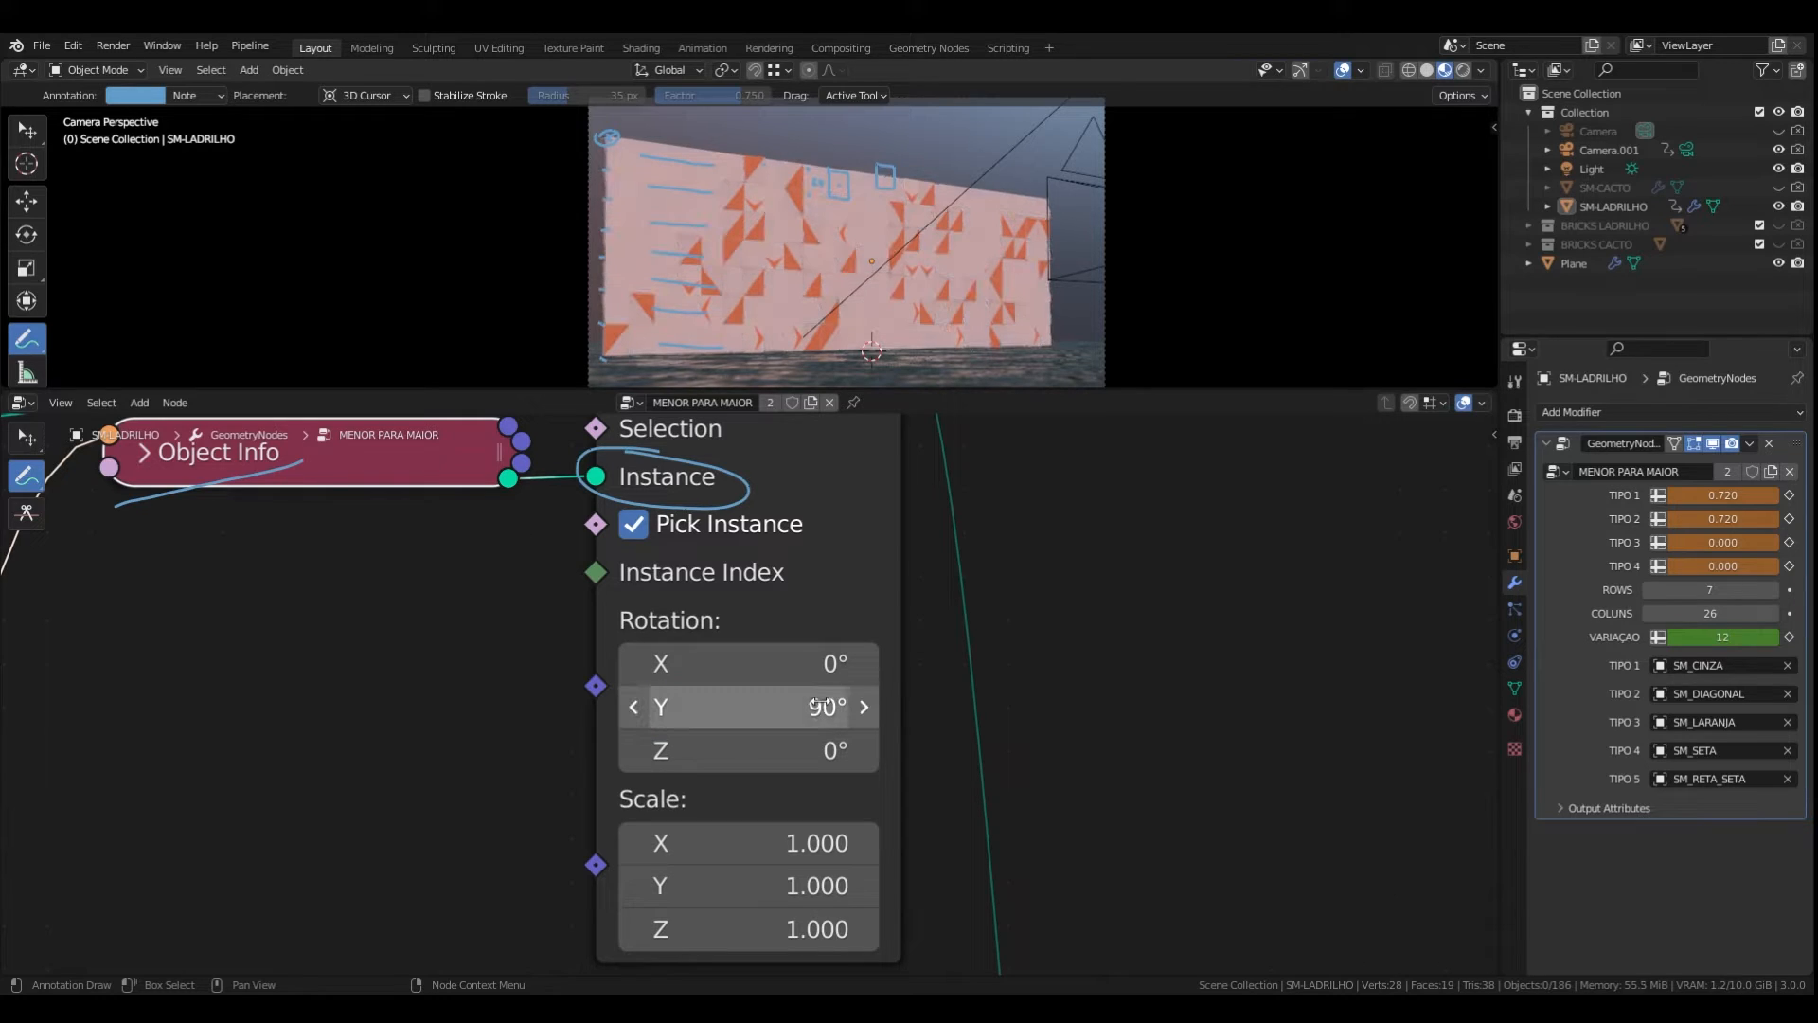
- Try Y rotations of 176.7° and 0° on the second Instance on Points node, and set it back to 90°
scroll(828, 682, "down", 4)
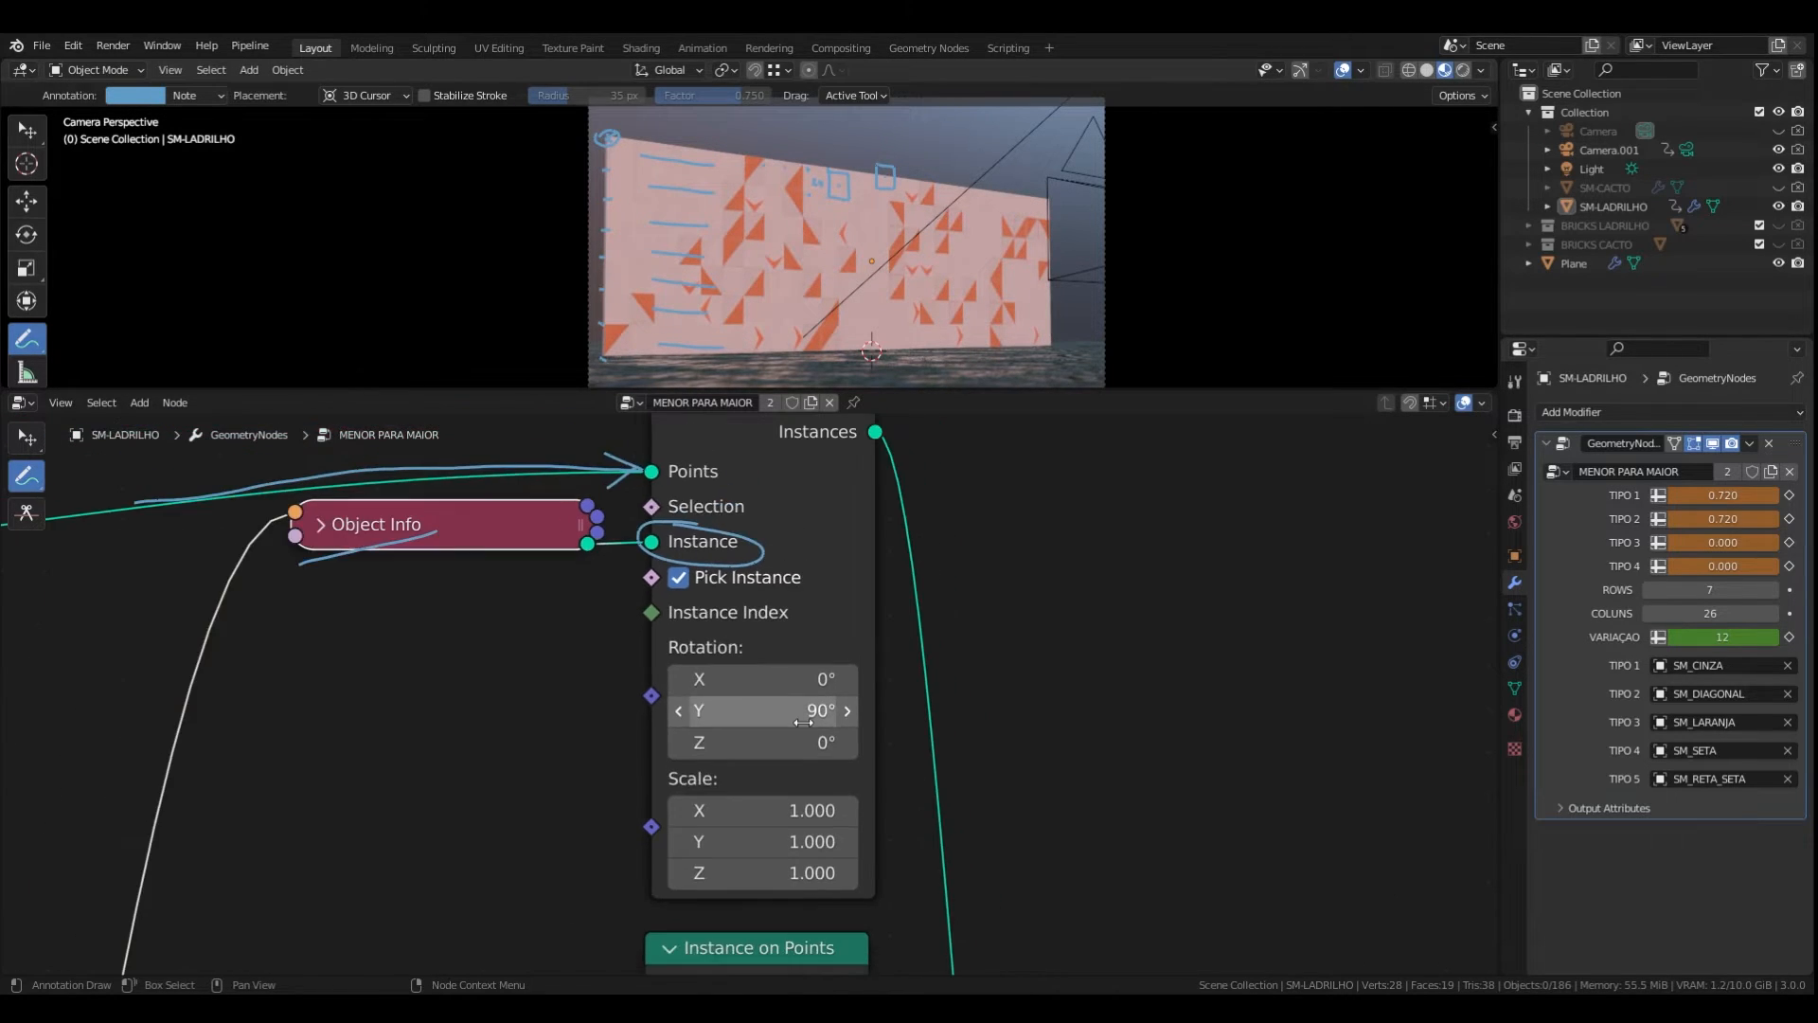
scroll(829, 527, "up", 5)
left_click_drag(738, 682, 819, 682)
left_click(732, 682)
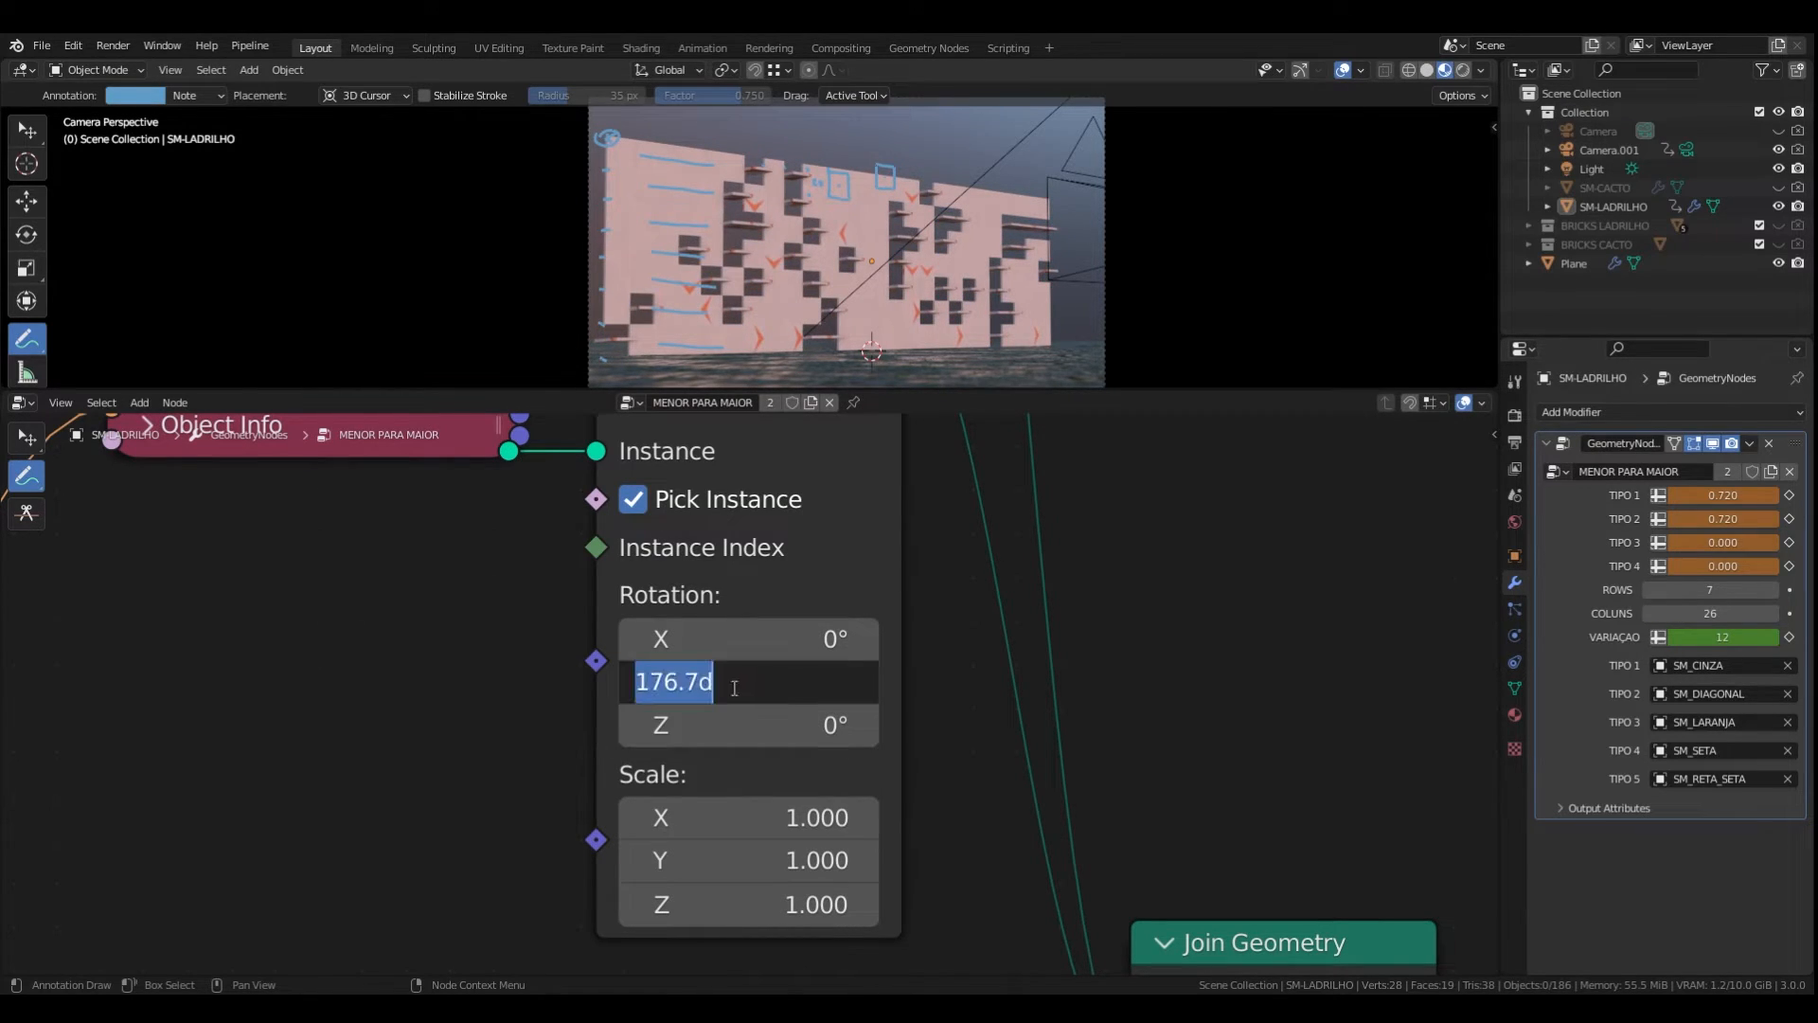
type("0")
key("Return")
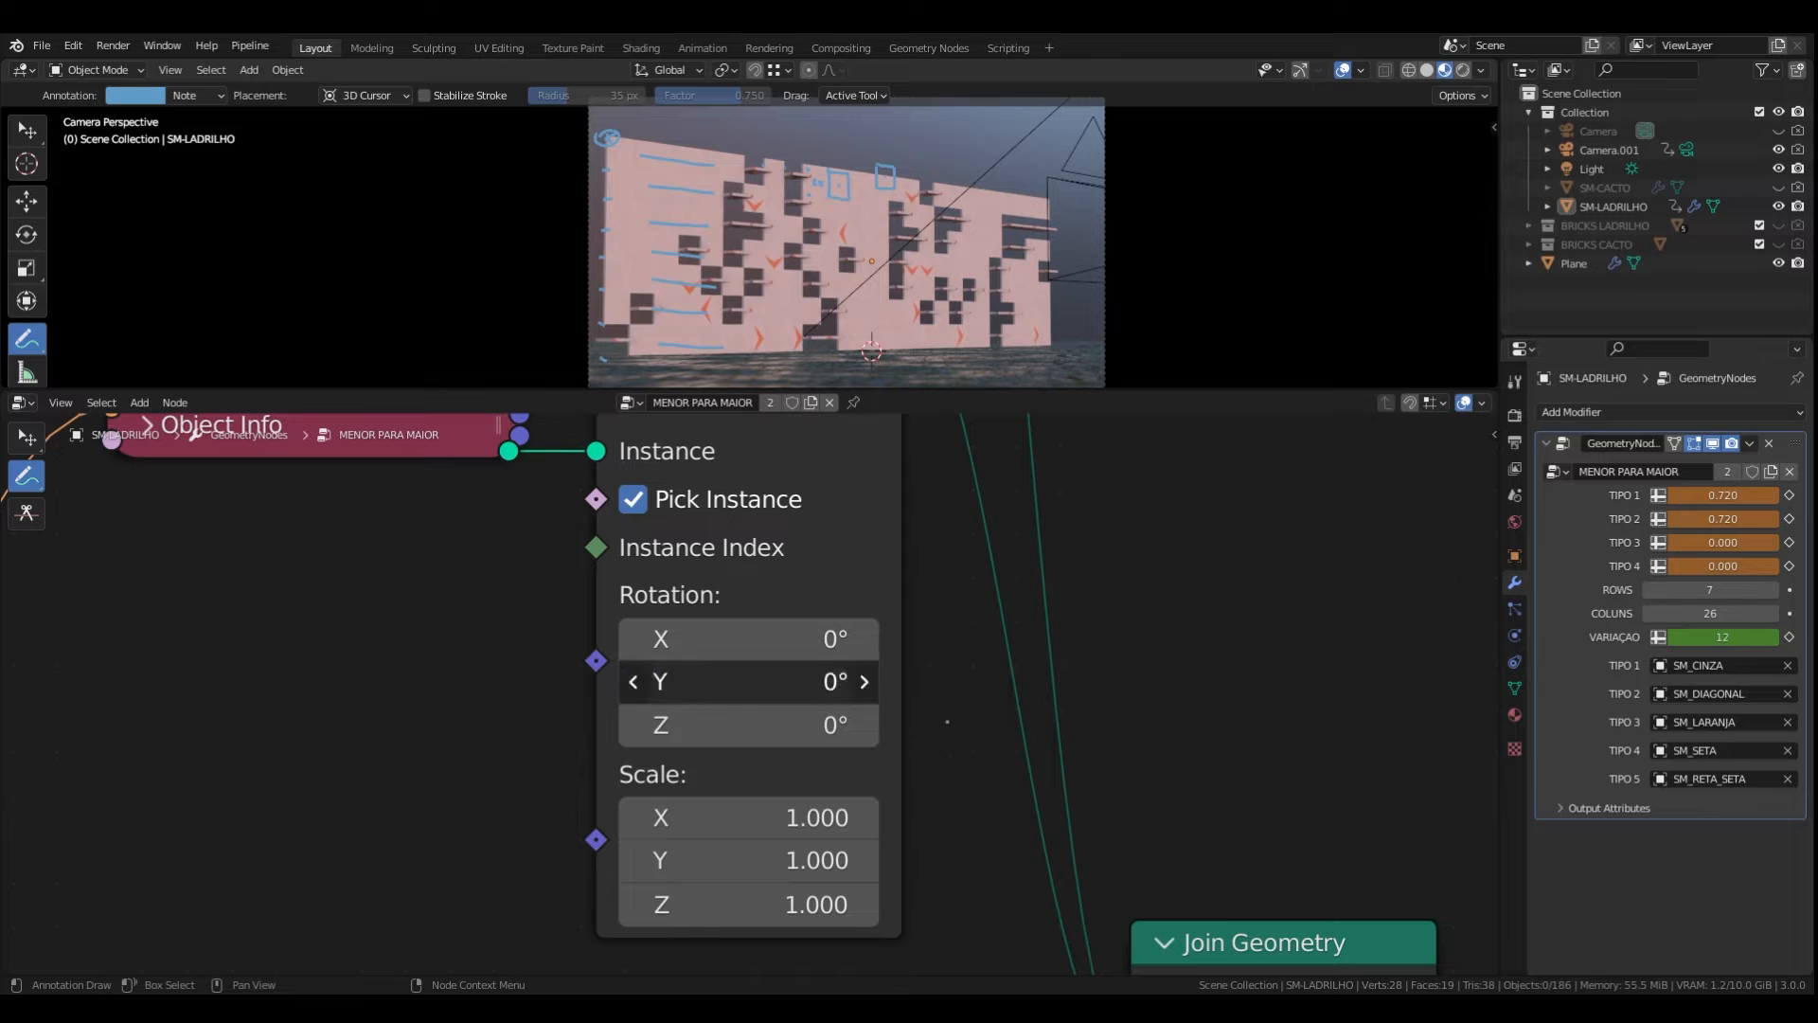
left_click(755, 682)
type("90")
key("Return")
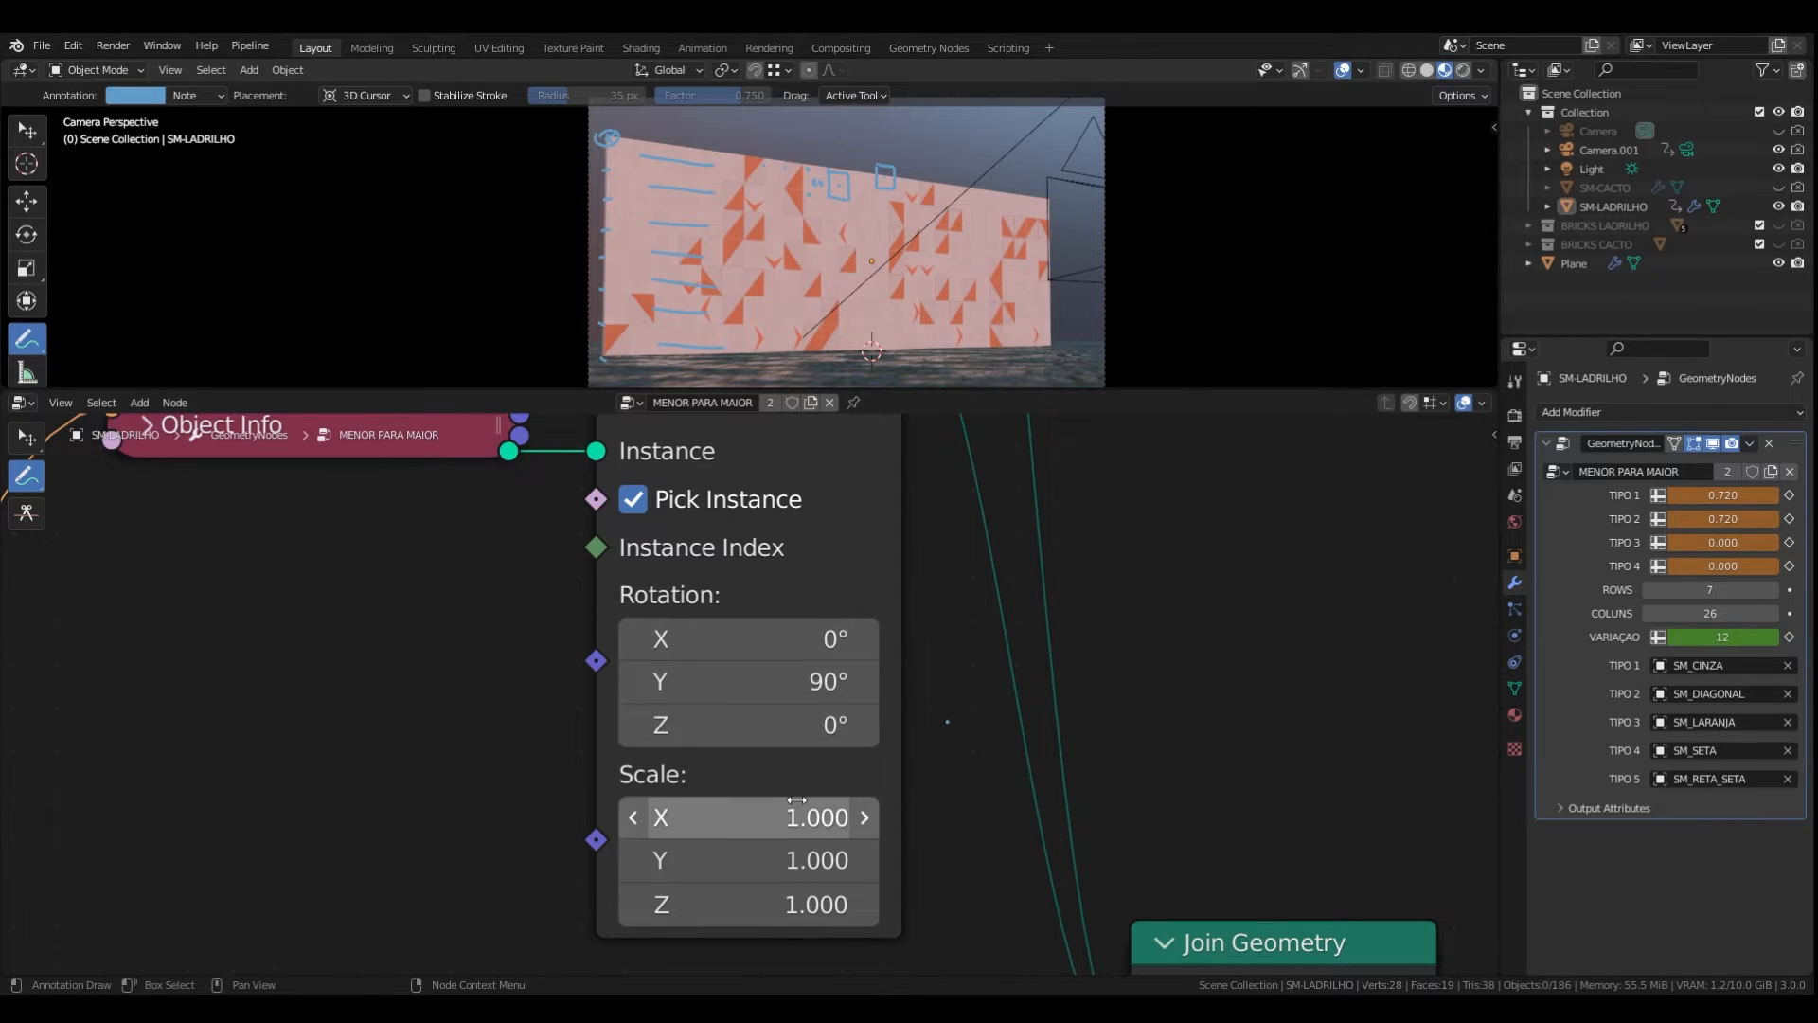
- Compare the rotation settings down the Instance on Points column, and review how the nodes lead into Join Geometry
scroll(758, 817, "down", 3)
middle_click_drag(836, 530, 823, 690)
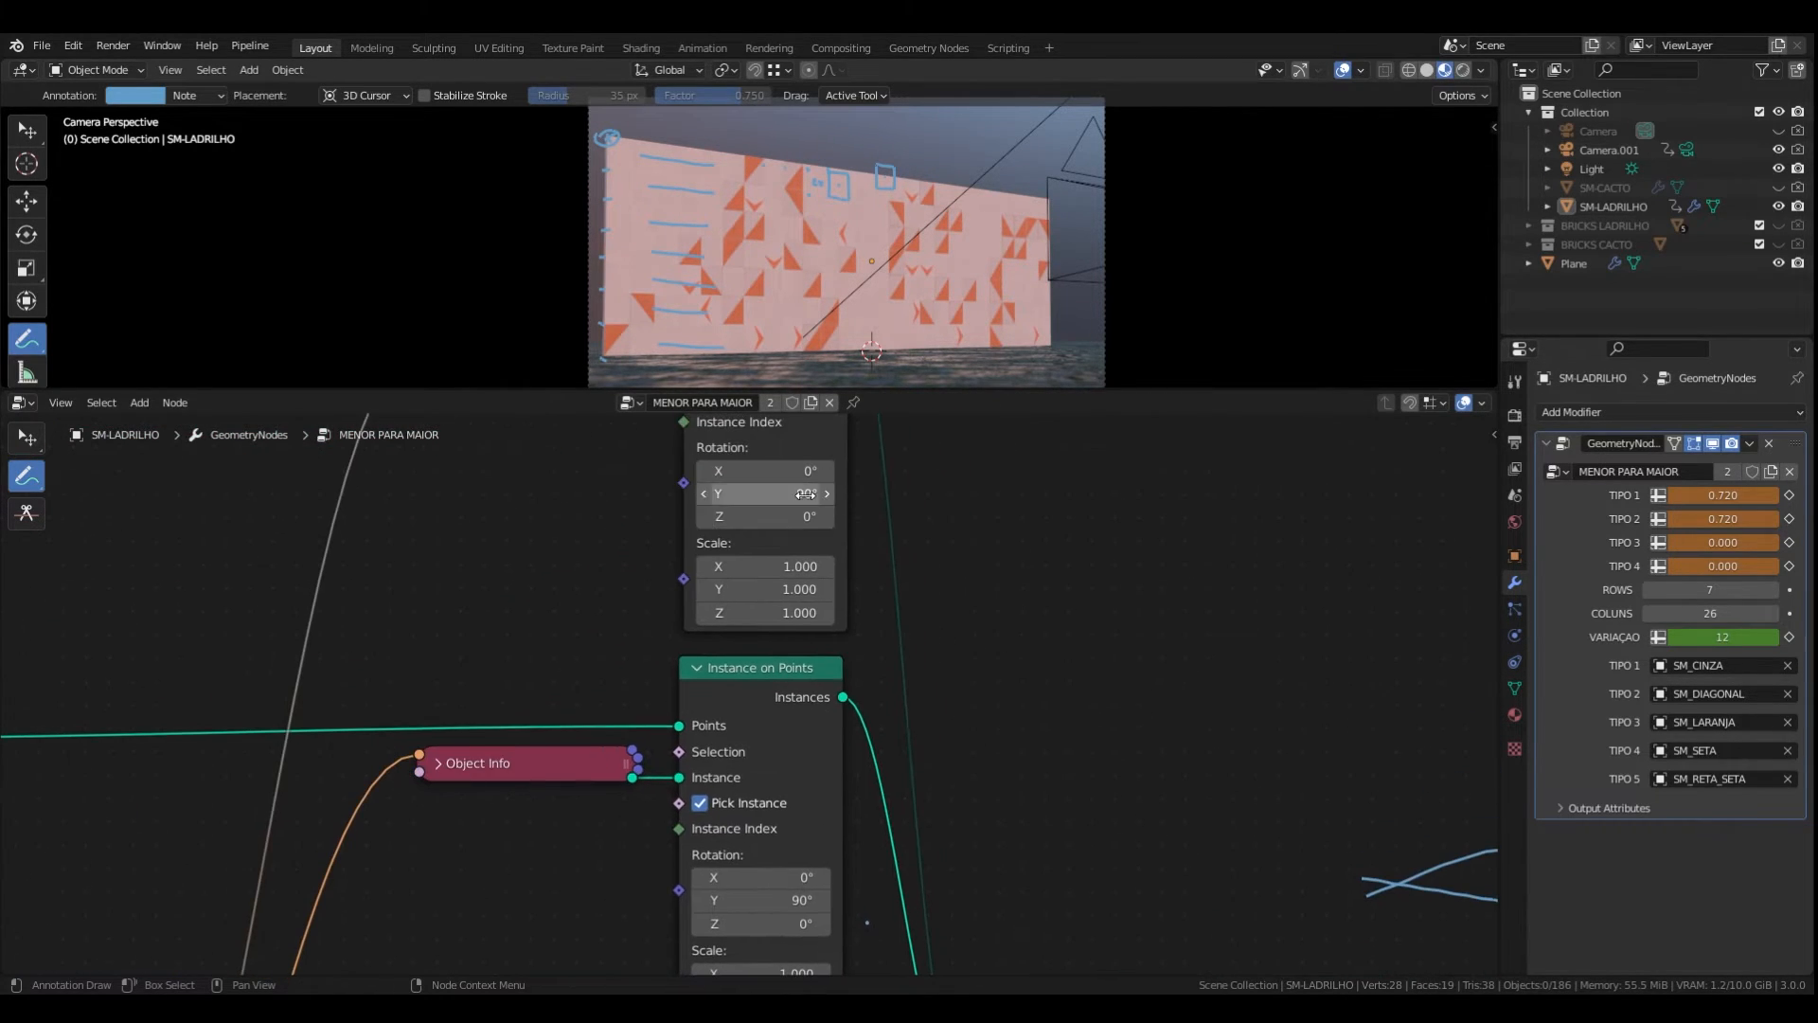
scroll(803, 729, "down", 1)
scroll(837, 661, "down", 2)
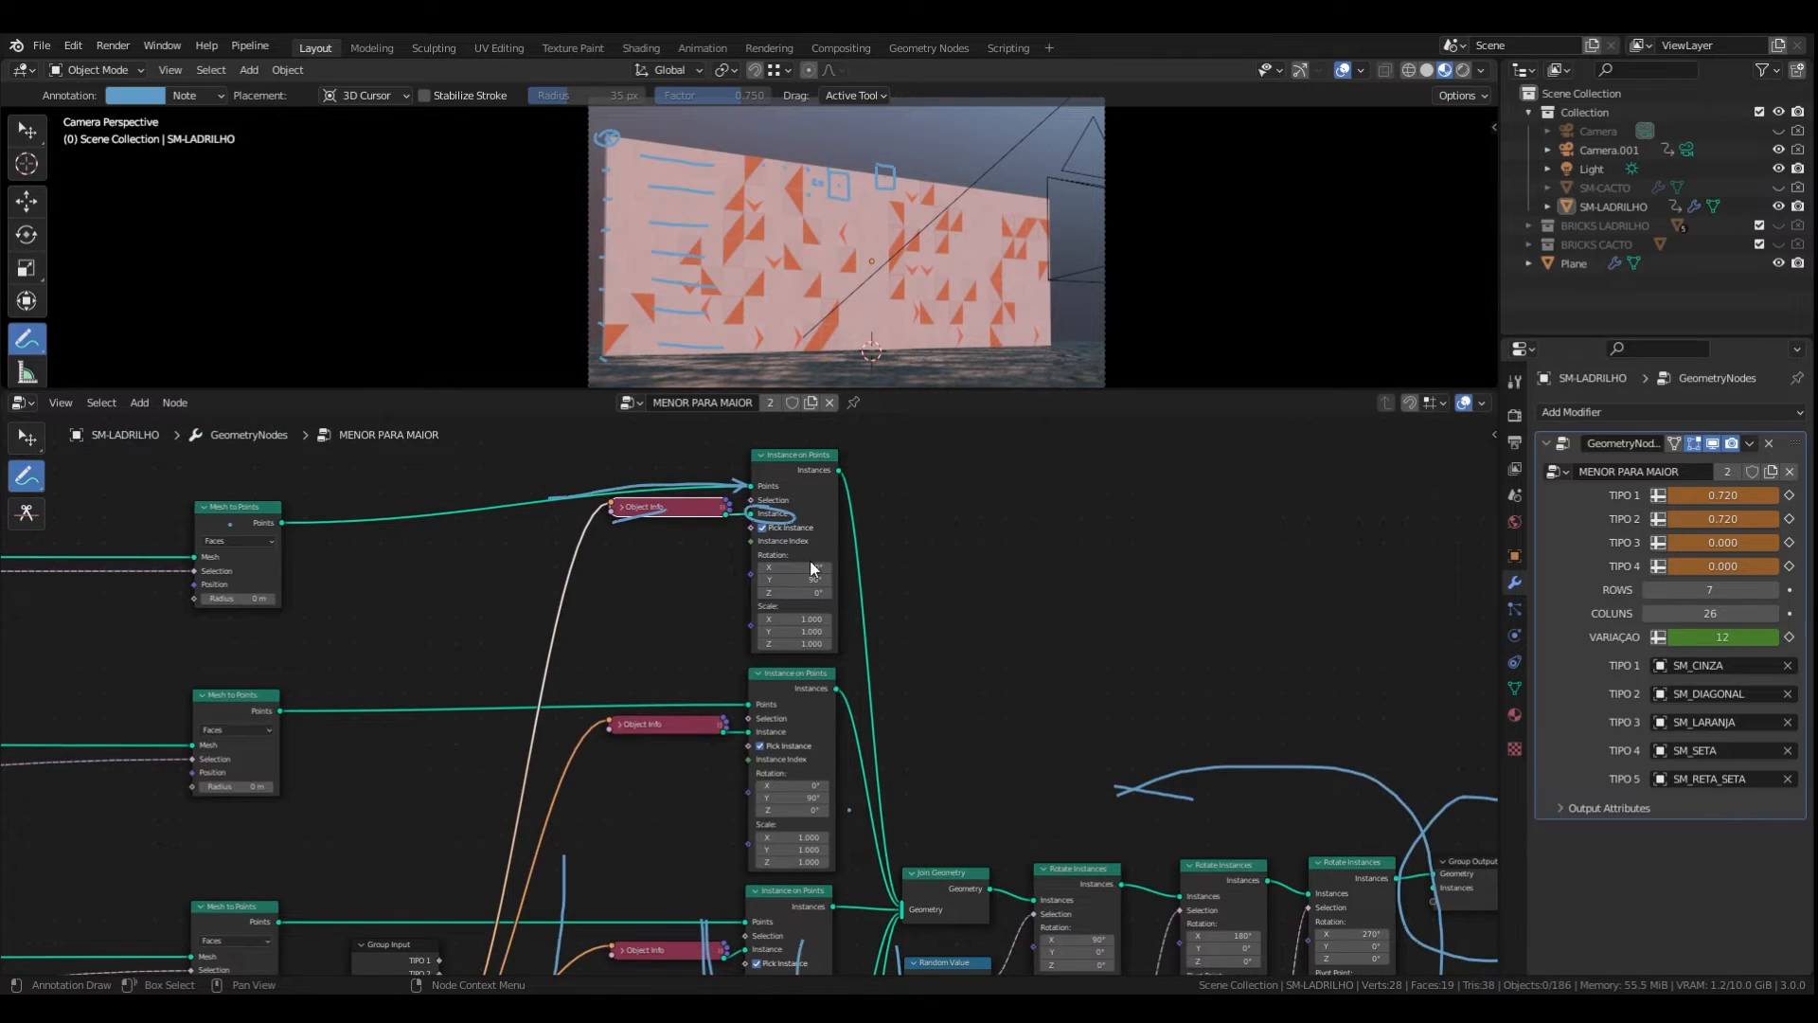
scroll(811, 571, "down", 3)
middle_click_drag(818, 774, 801, 593)
middle_click_drag(792, 881, 812, 684)
scroll(803, 853, "up", 10)
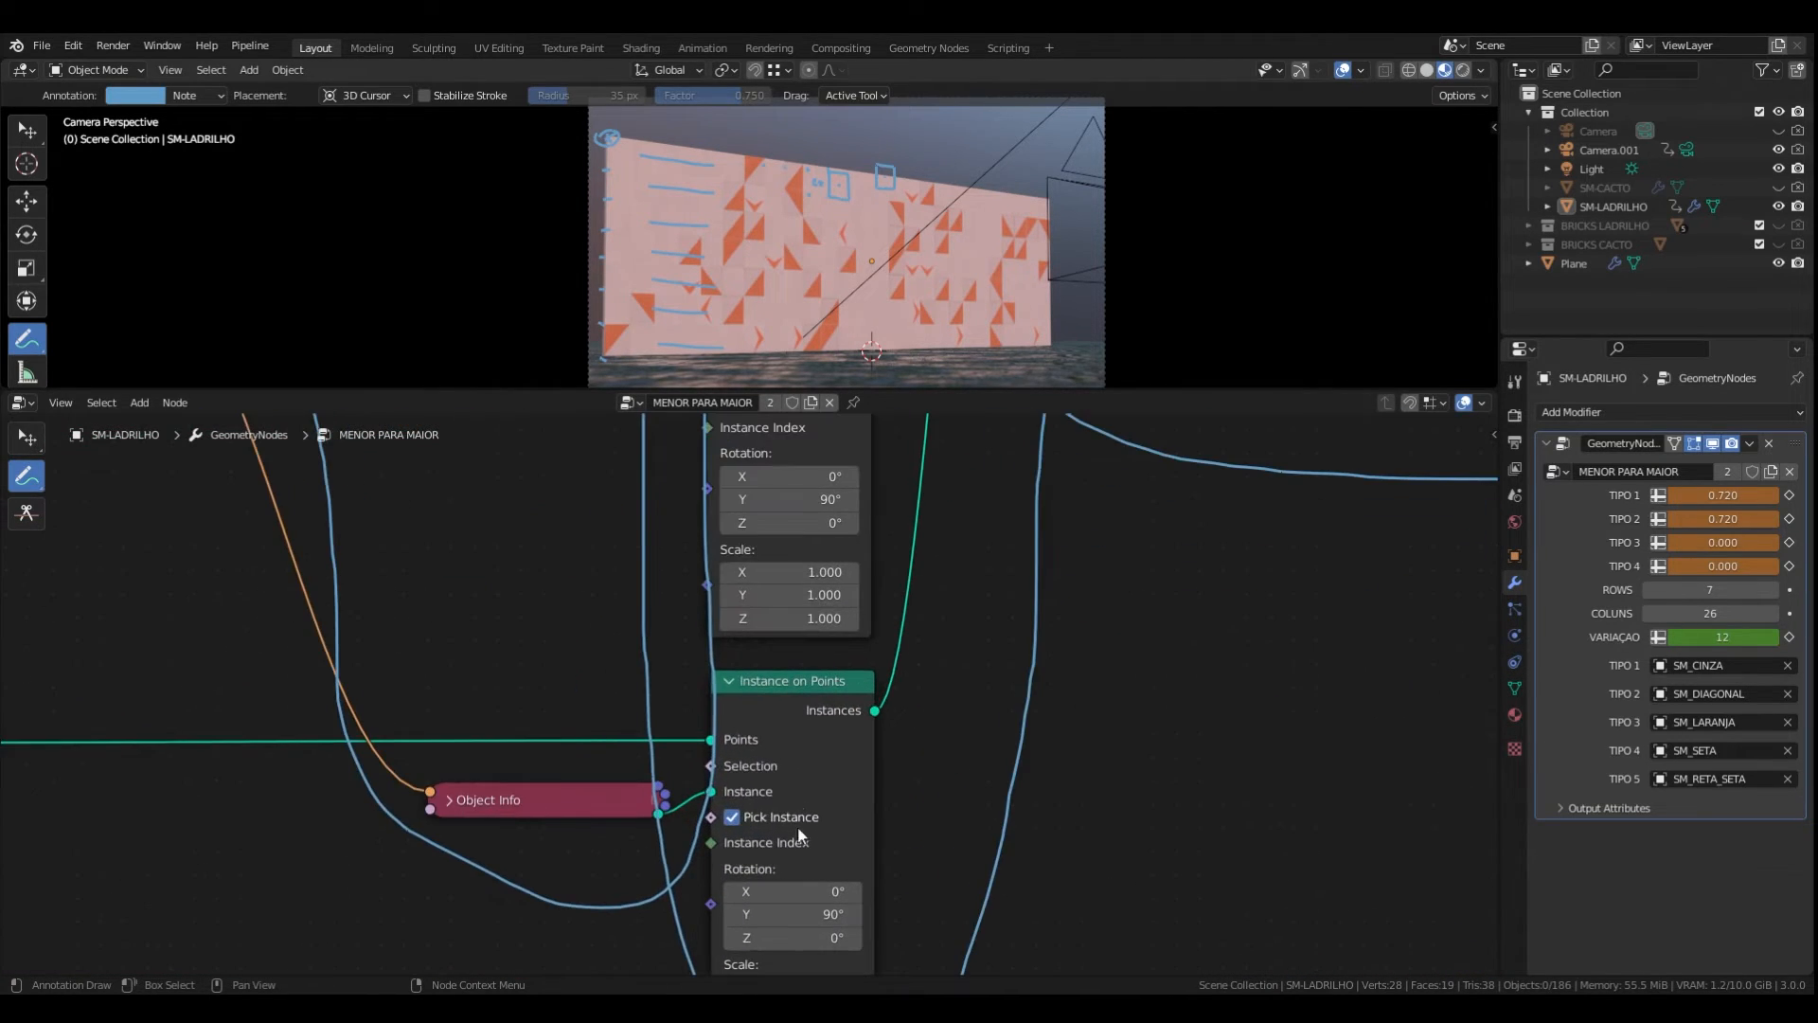
scroll(793, 792, "down", 6)
scroll(830, 703, "up", 2)
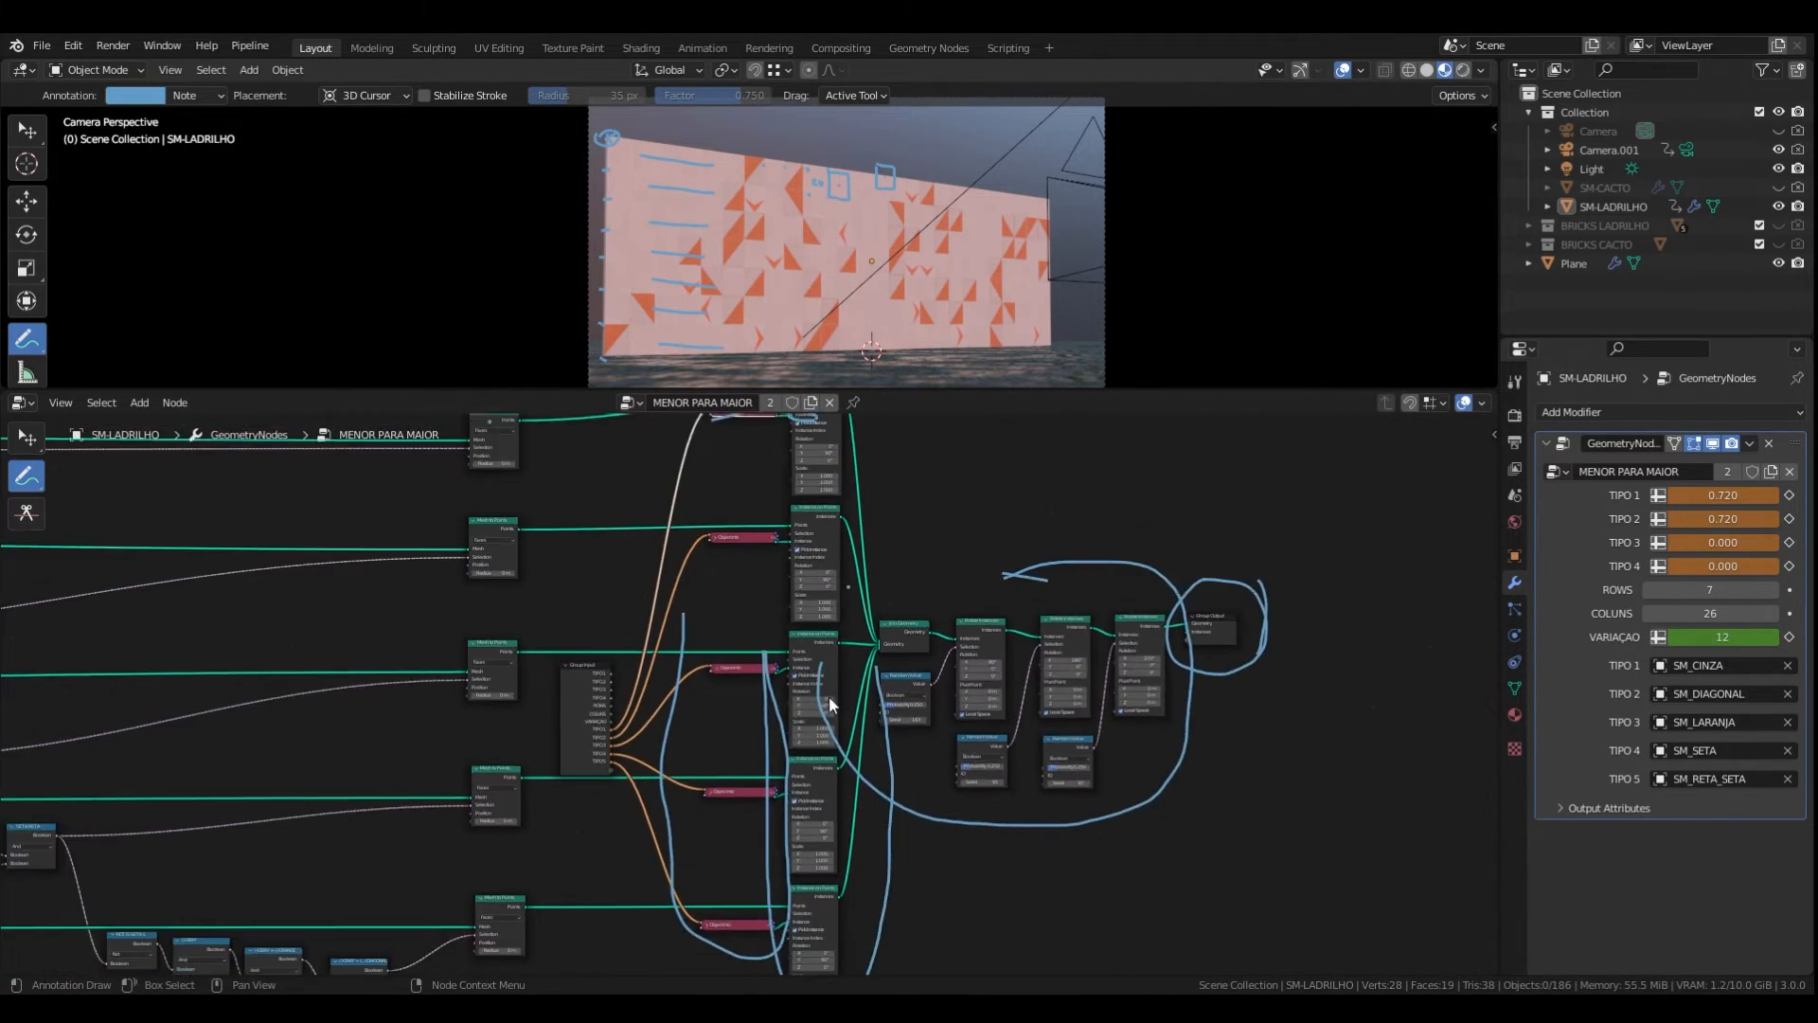
- Erase the annotation strokes drawn around the Object Info, Instance on Points and Group Output nodes
middle_click_drag(817, 712, 771, 623)
scroll(887, 708, "down", 3)
mouse_move(795, 653)
left_mouse_down("ctrl")
mouse_move(692, 697)
mouse_move(1128, 629)
mouse_move(1076, 662)
left_mouse_up("ctrl")
middle_click_drag(843, 547, 846, 616)
scroll(846, 615, "up", 1)
left_click_drag(845, 616, 841, 611, "ctrl")
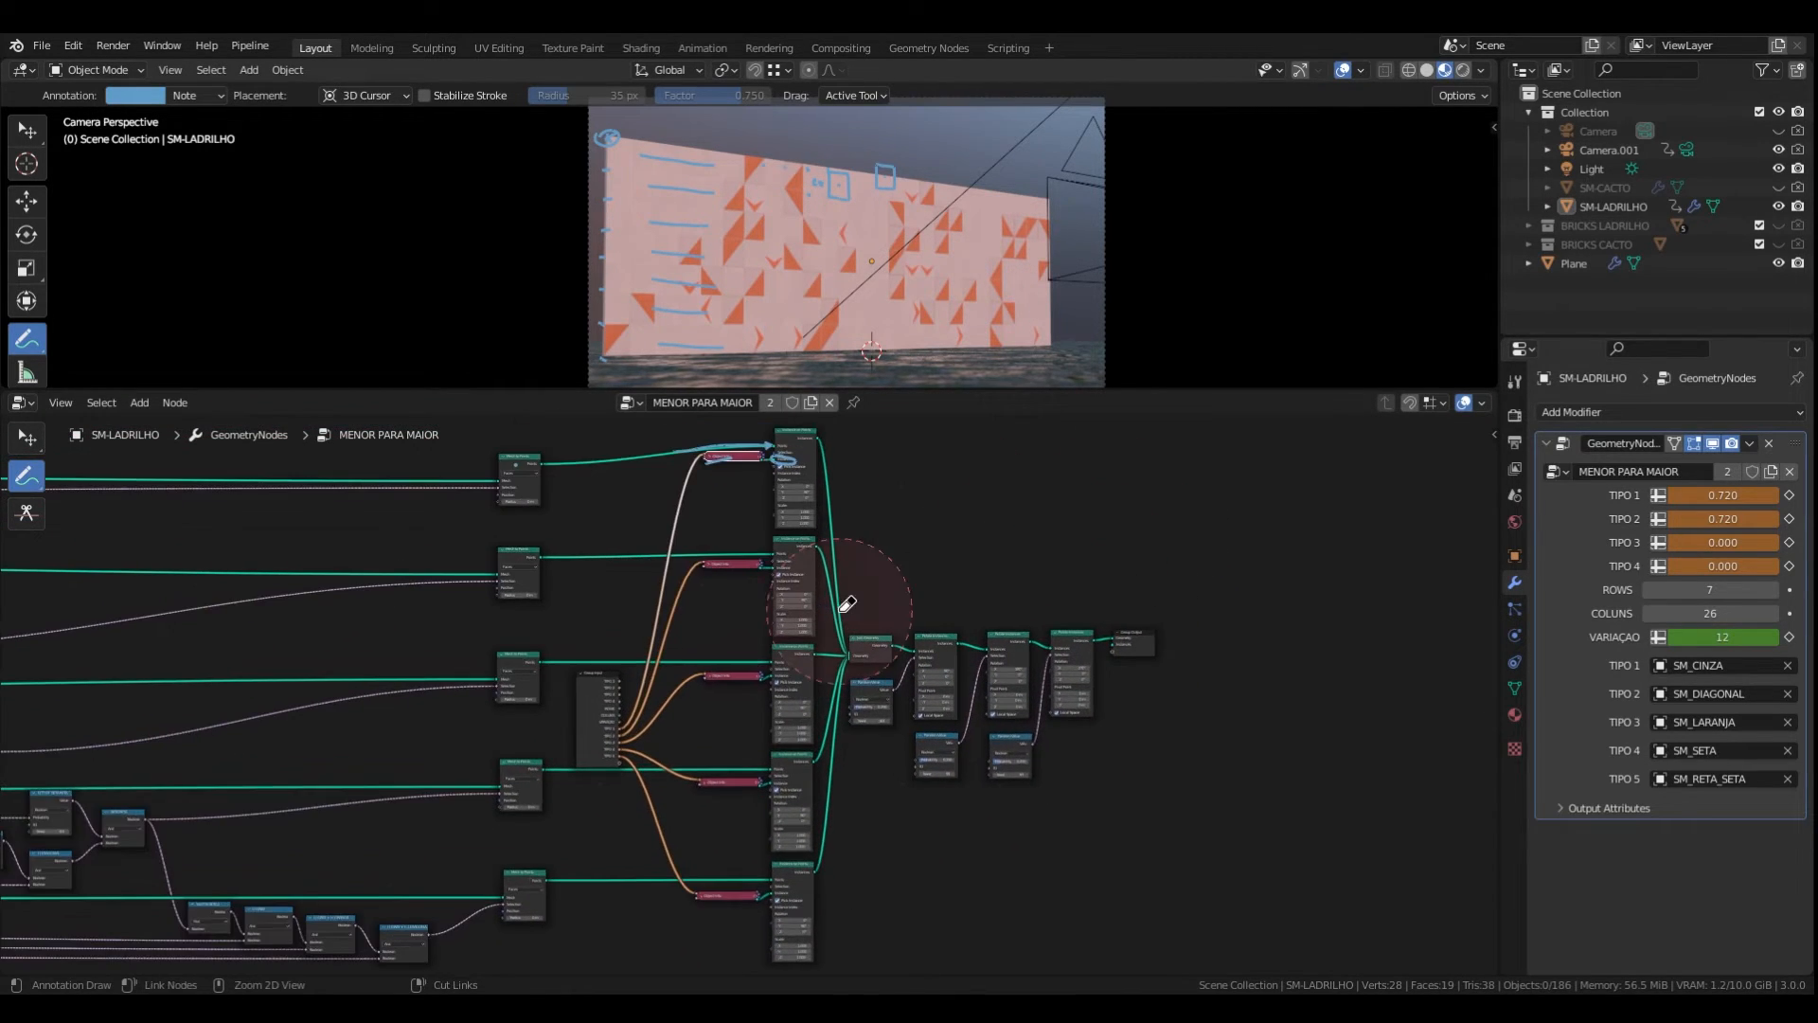
scroll(834, 521, "up", 3)
middle_click_drag(833, 485, 890, 566)
left_click_drag(826, 564, 792, 552, "ctrl")
- Examine the rotation settings of the upper Instance on Points nodes and their links towards Join Geometry
scroll(822, 570, "up", 7)
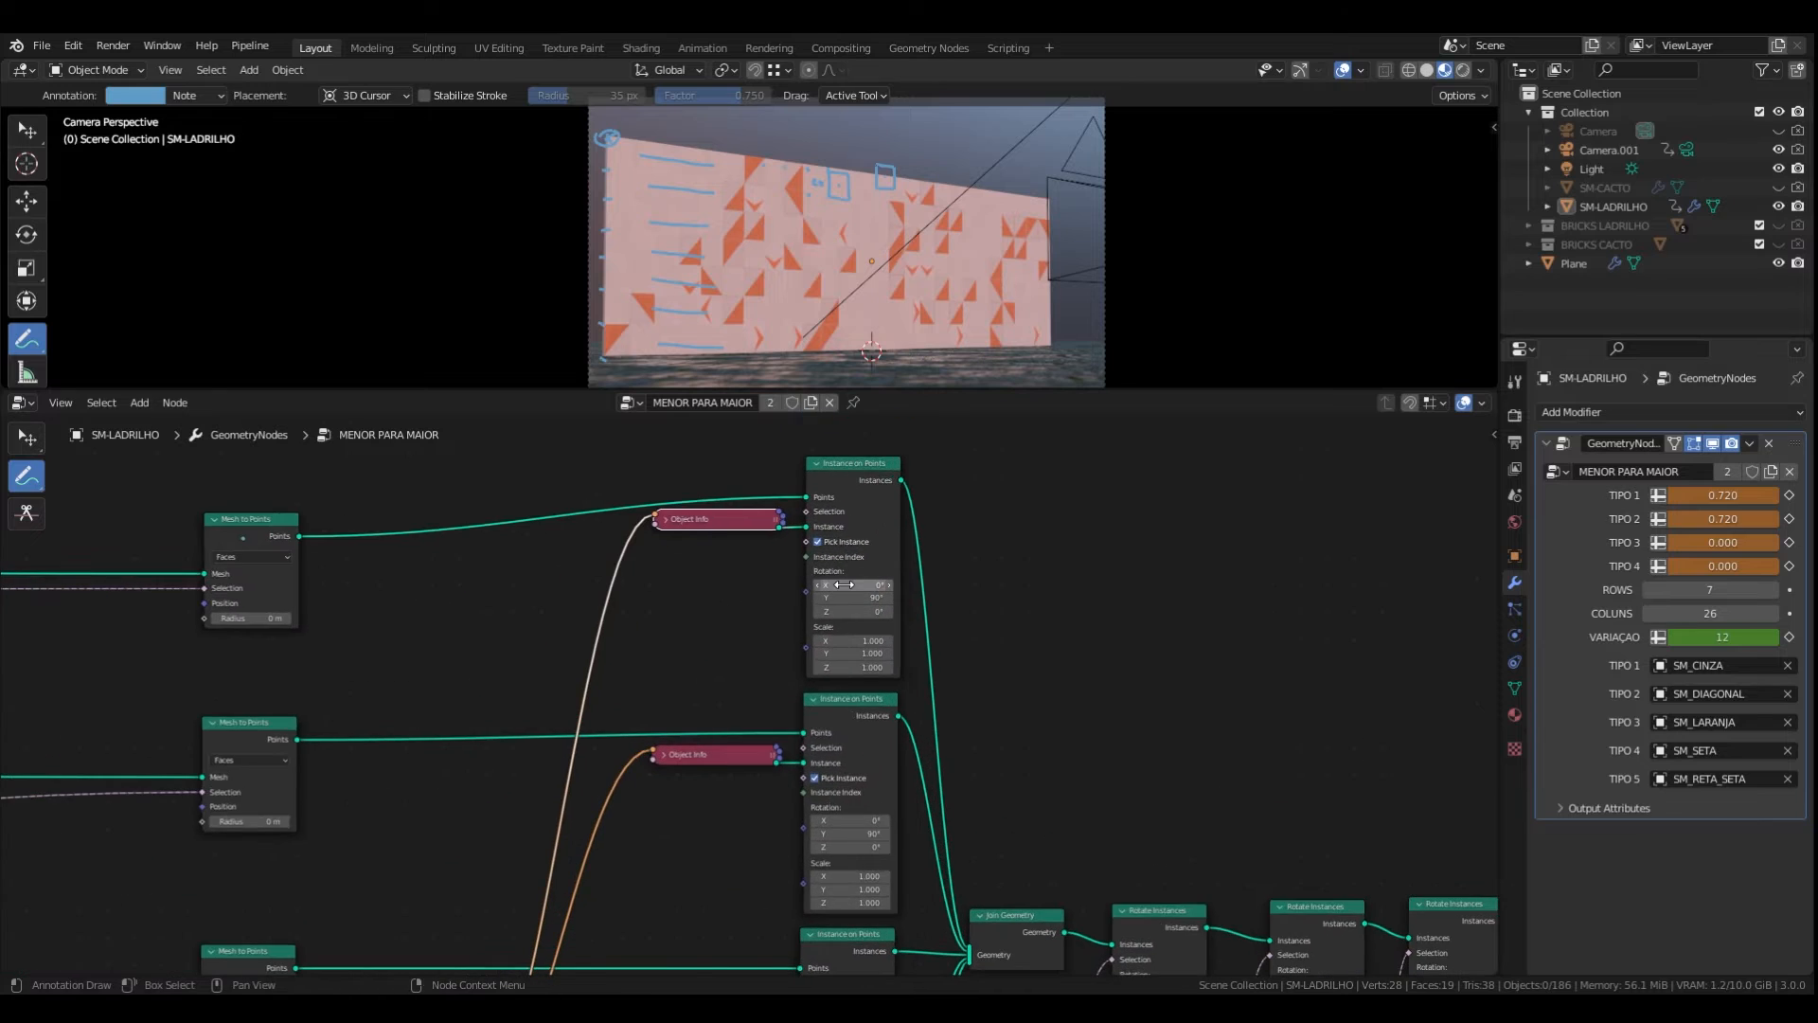
scroll(844, 584, "up", 4)
scroll(863, 613, "up", 2)
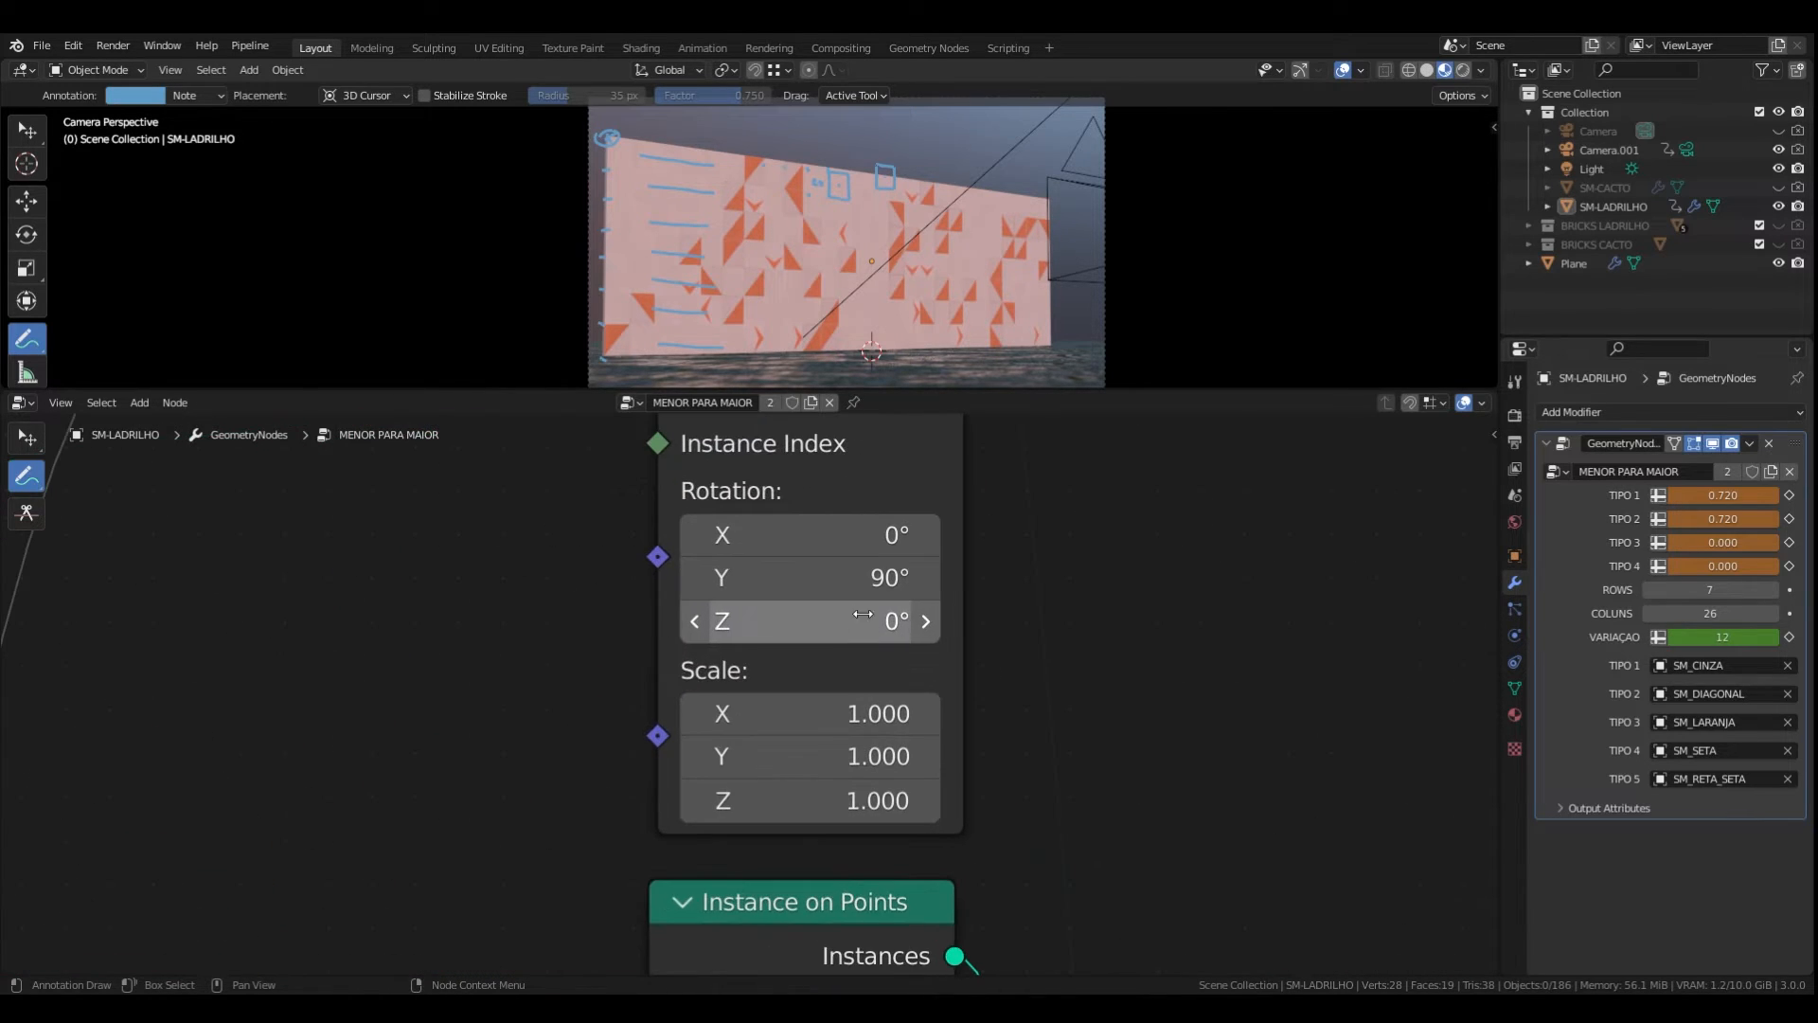
scroll(862, 613, "down", 5)
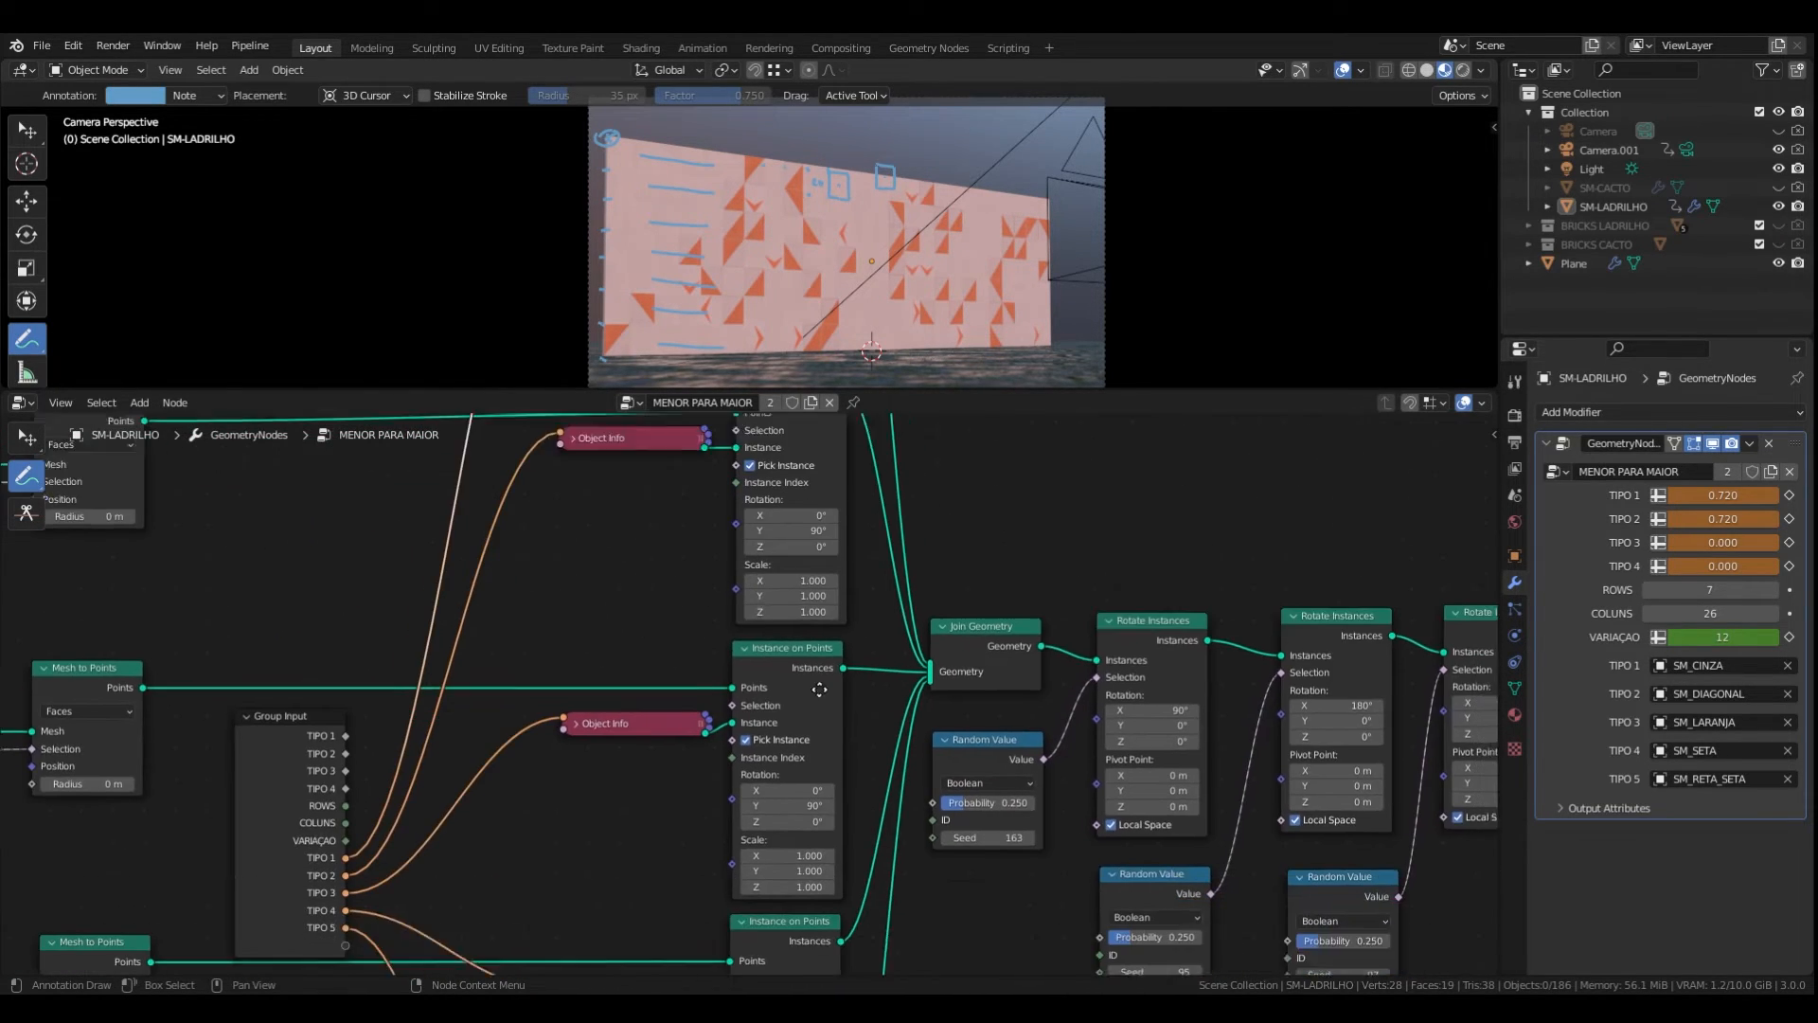
scroll(819, 690, "down", 3)
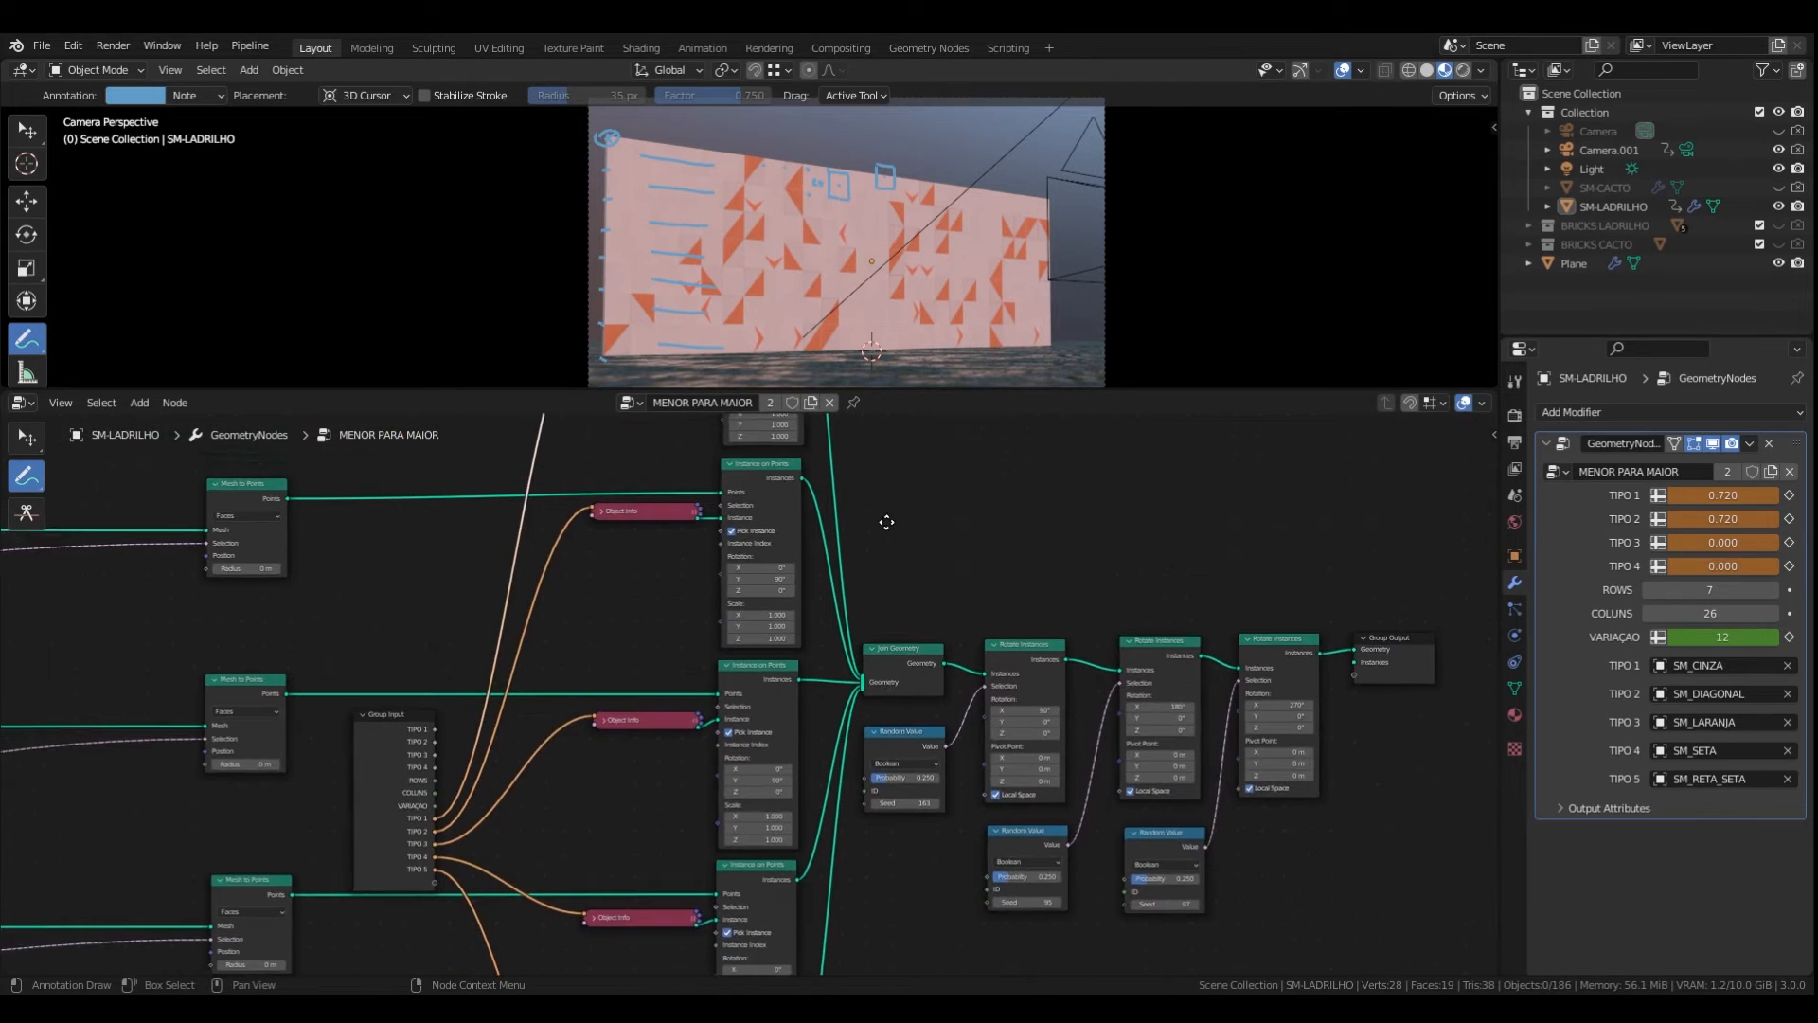
middle_click_drag(886, 522, 902, 578)
scroll(903, 576, "down", 1)
middle_click_drag(834, 450, 837, 580)
scroll(788, 520, "up", 5)
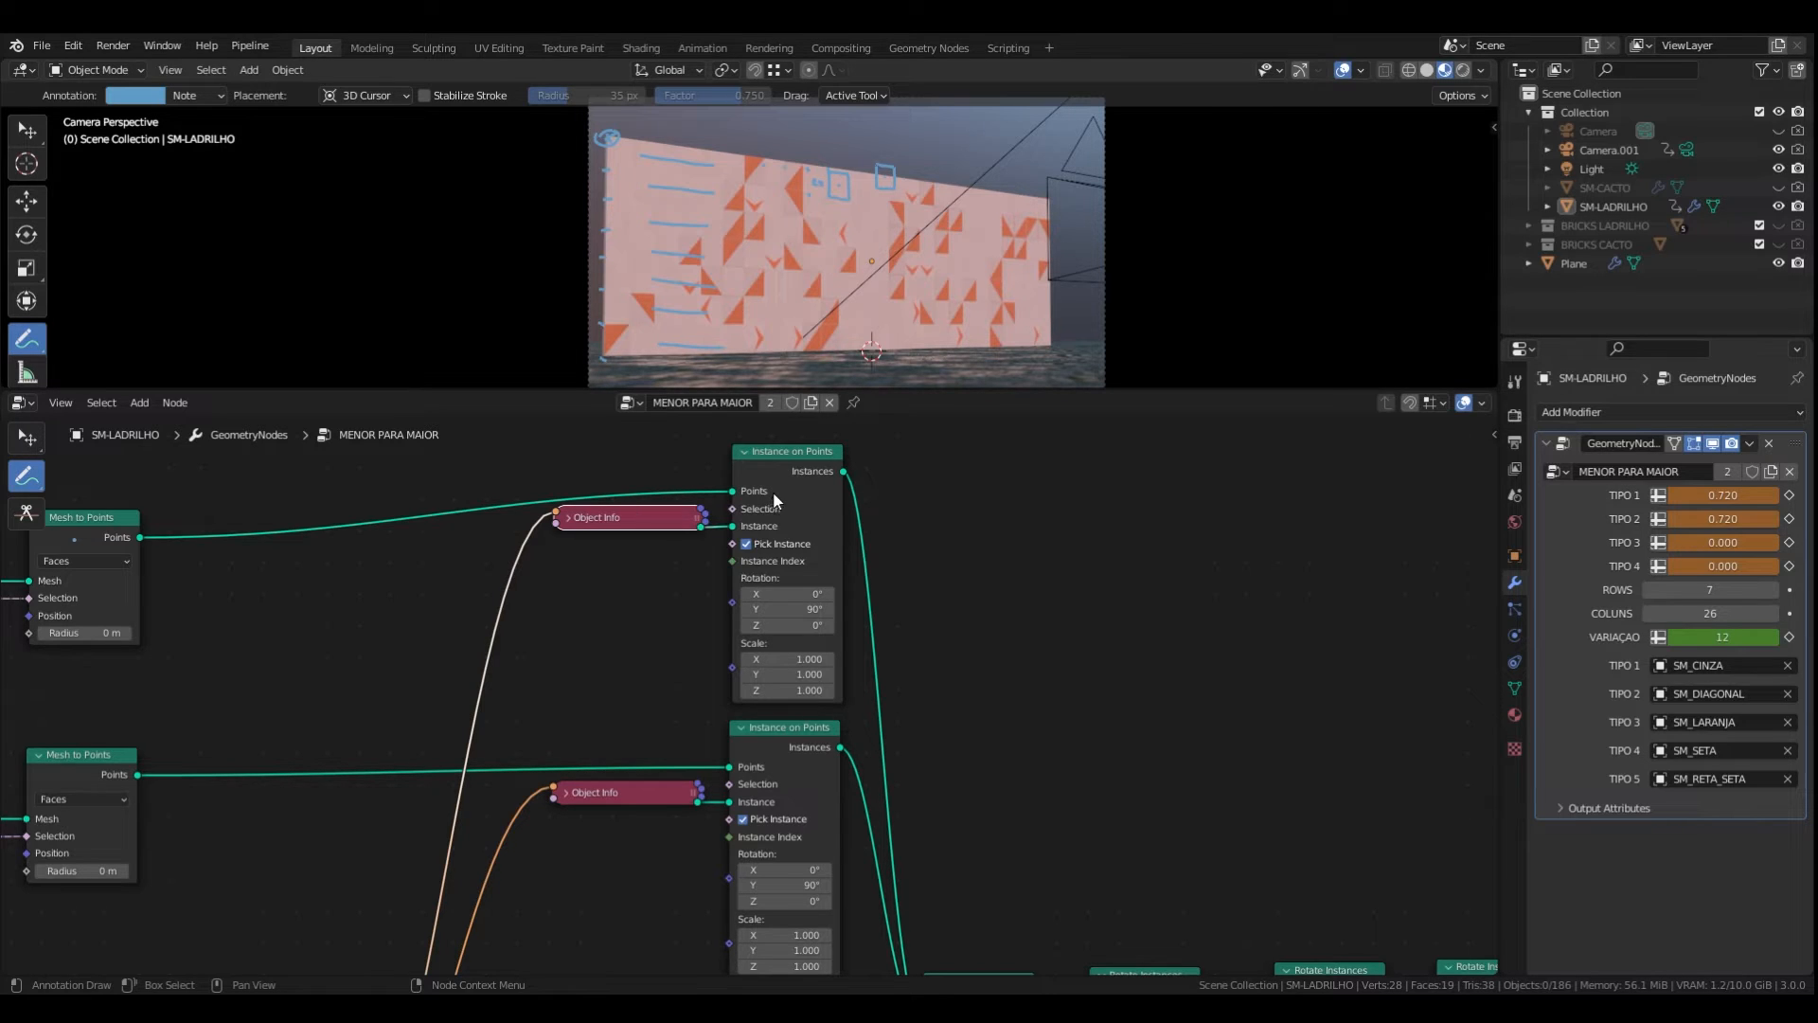
- Inspect how the Instance on Points outputs merge in Join Geometry before the Rotate Instances chain
scroll(810, 502, "down", 3)
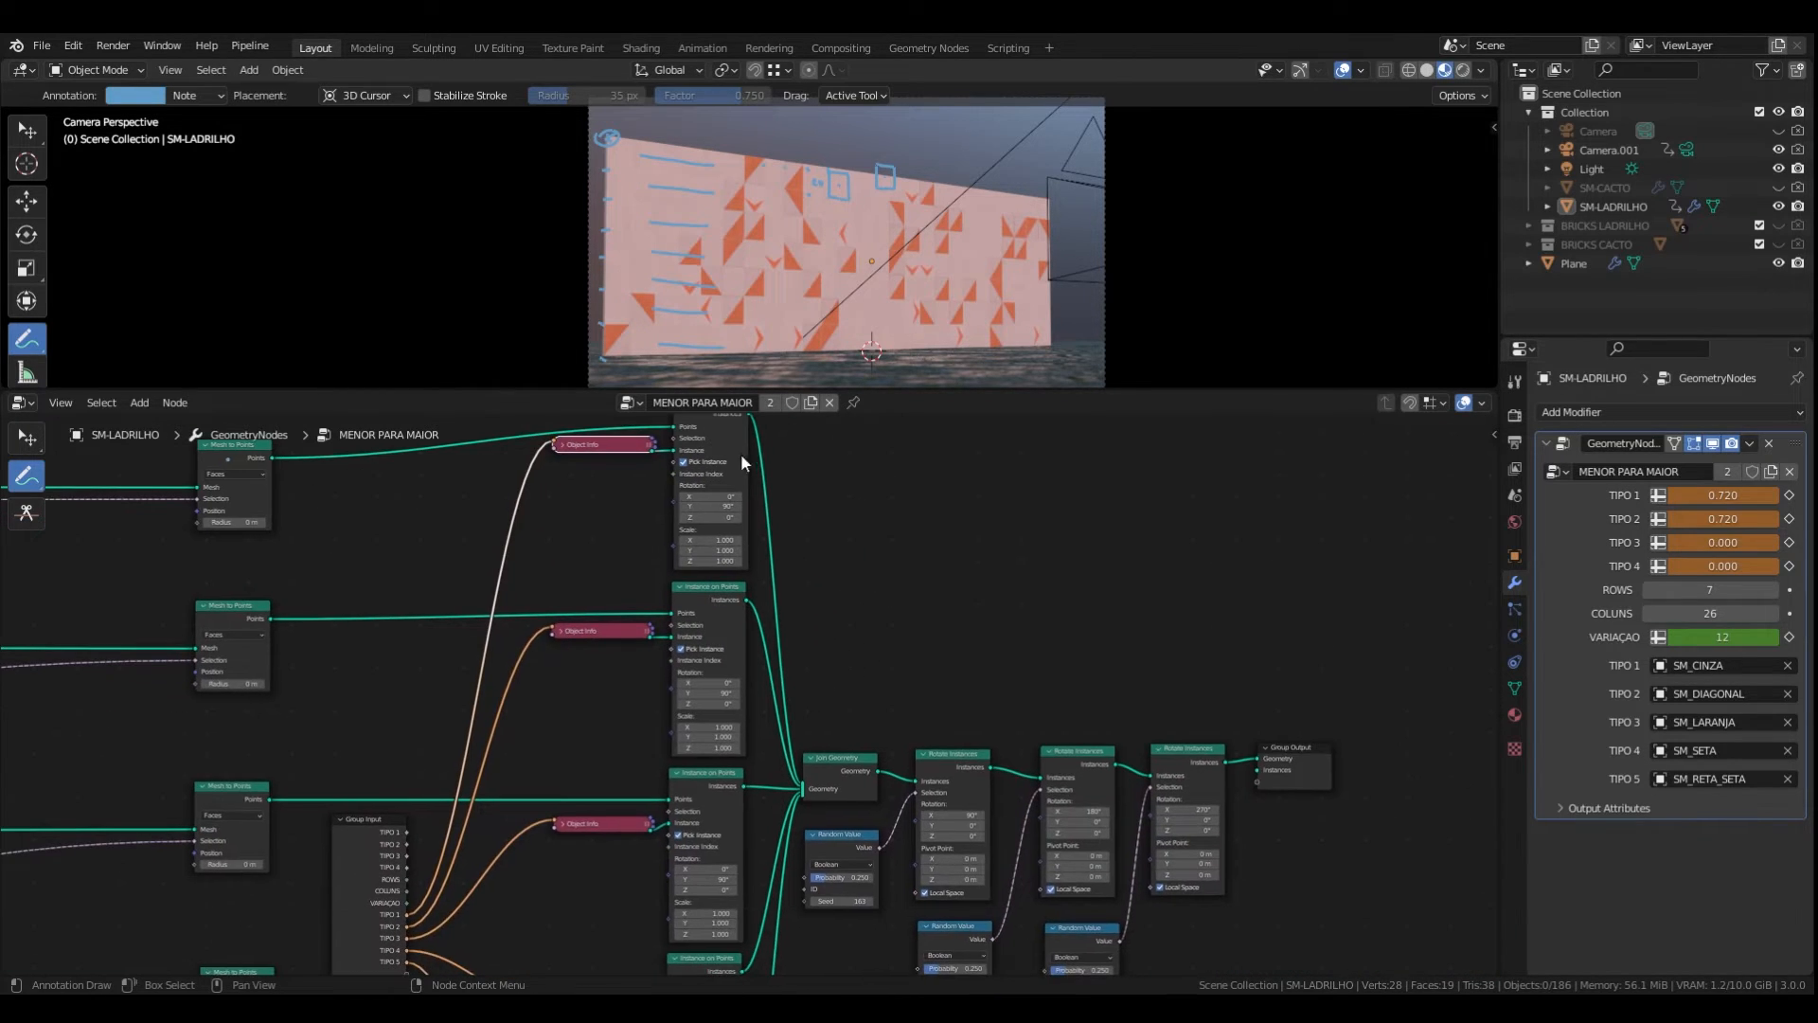
middle_click_drag(740, 452, 724, 511)
scroll(786, 668, "up", 5)
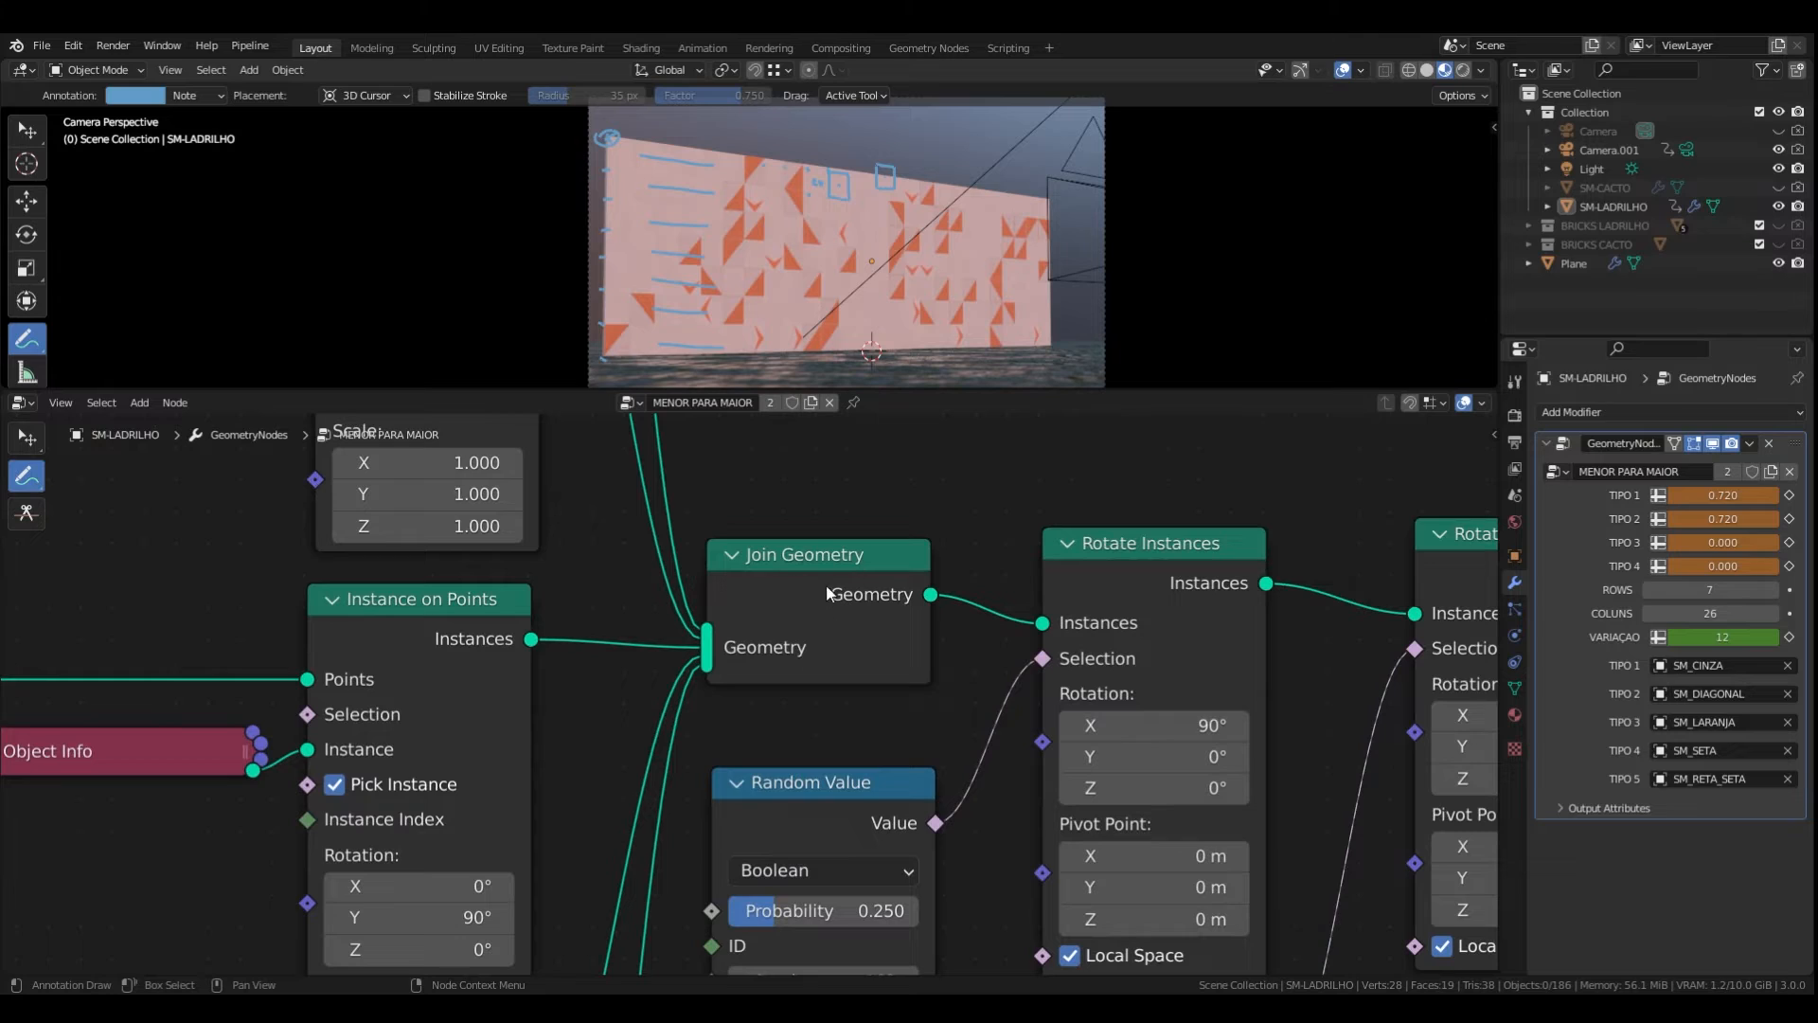
middle_click_drag(804, 560, 778, 535)
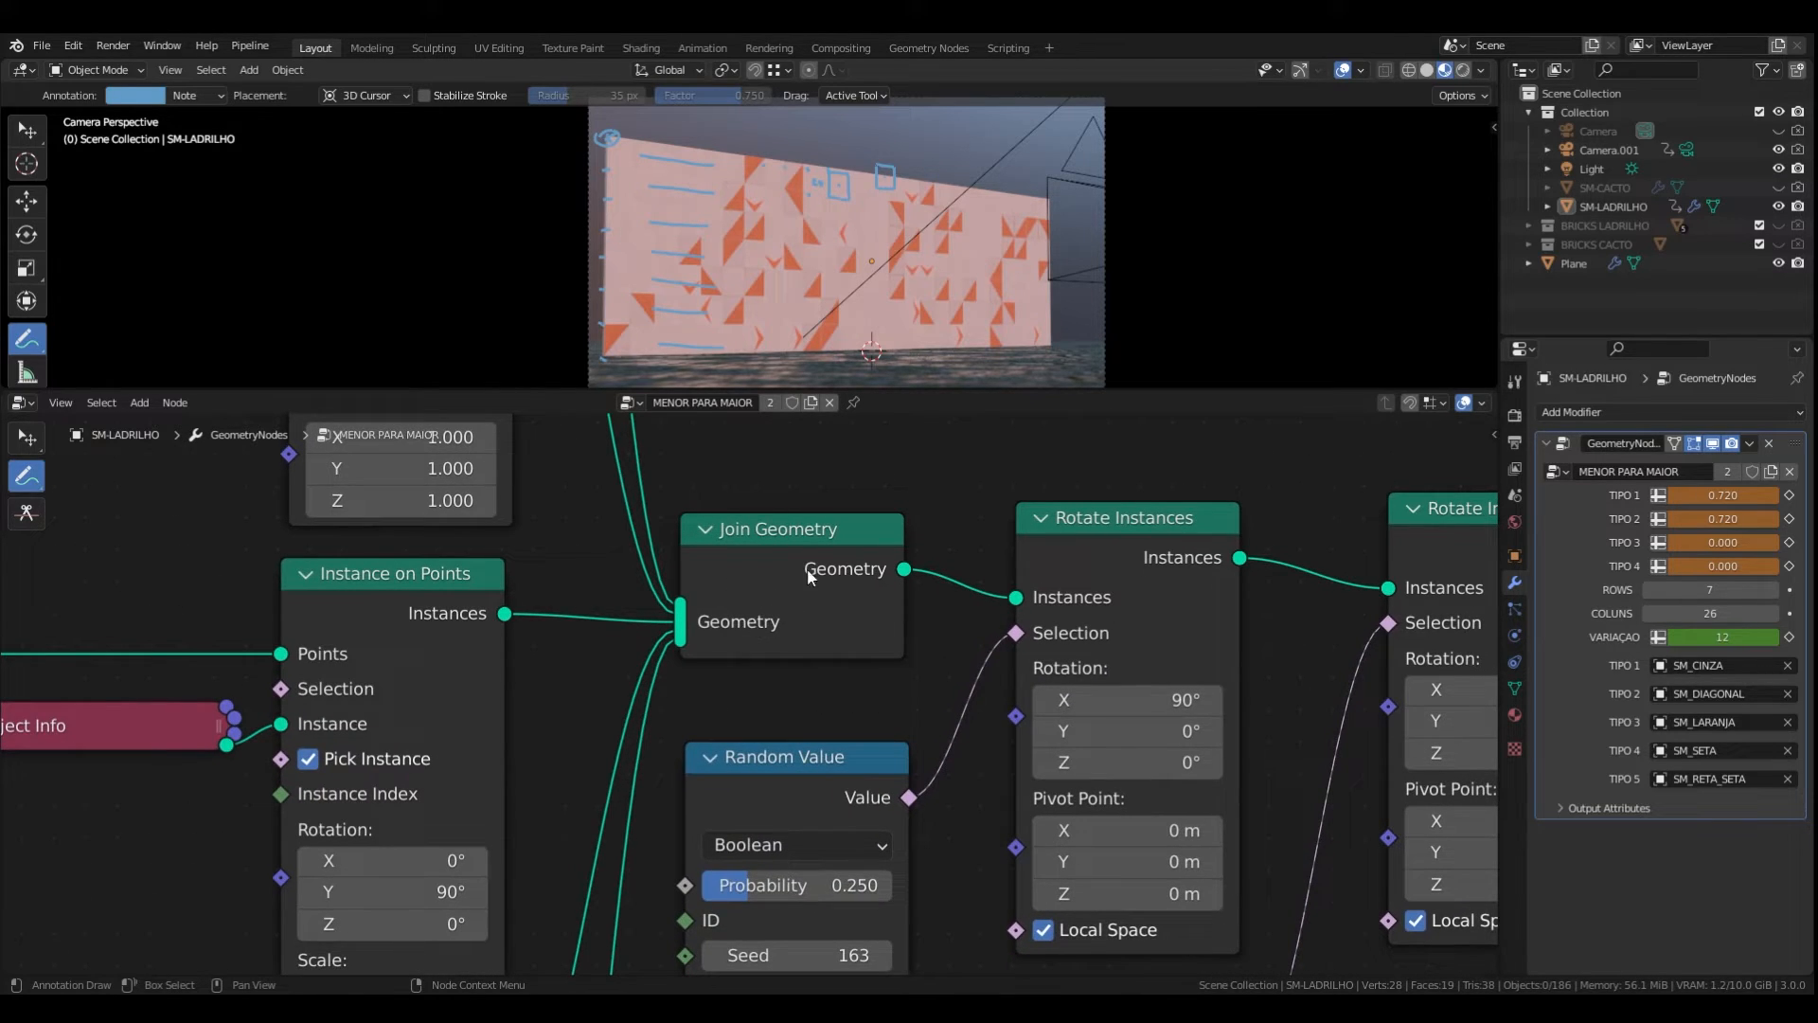
scroll(805, 607, "down", 2)
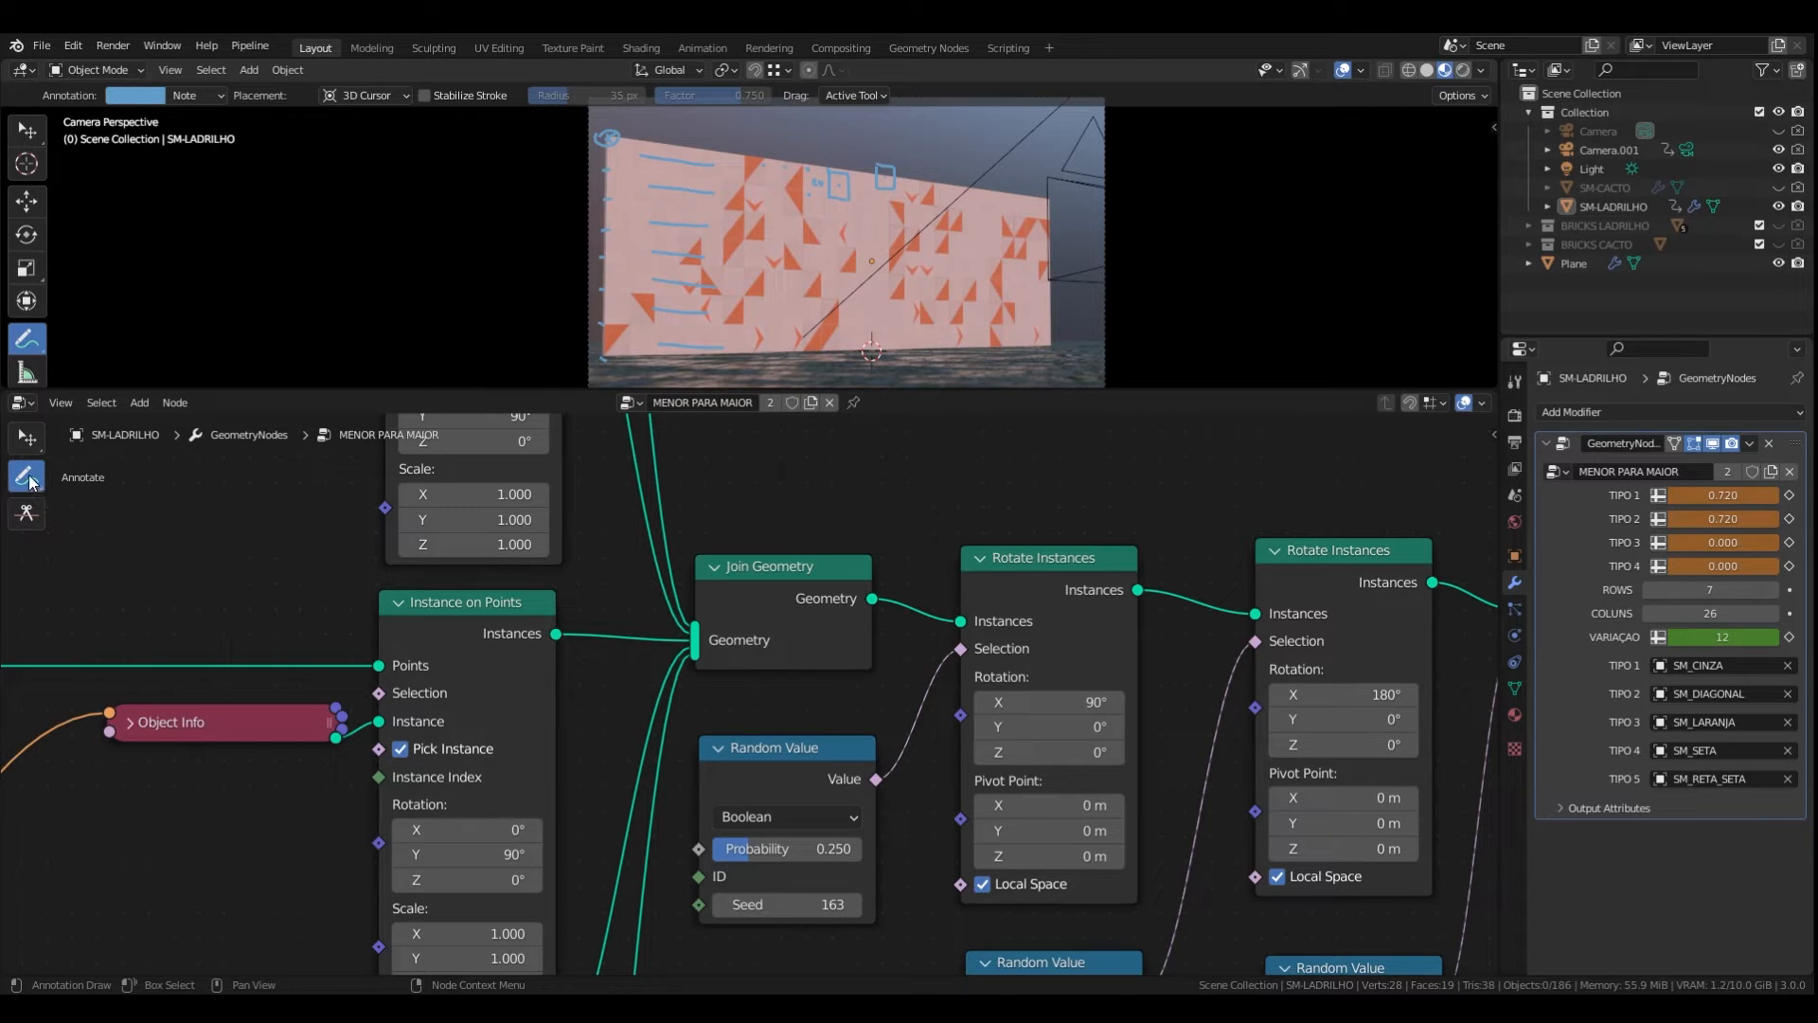
- Move Group Output above the Rotate Instances chain, and link Join Geometry's output directly to its Geometry input
left_click(27, 438)
key("Home")
scroll(850, 691, "up", 2)
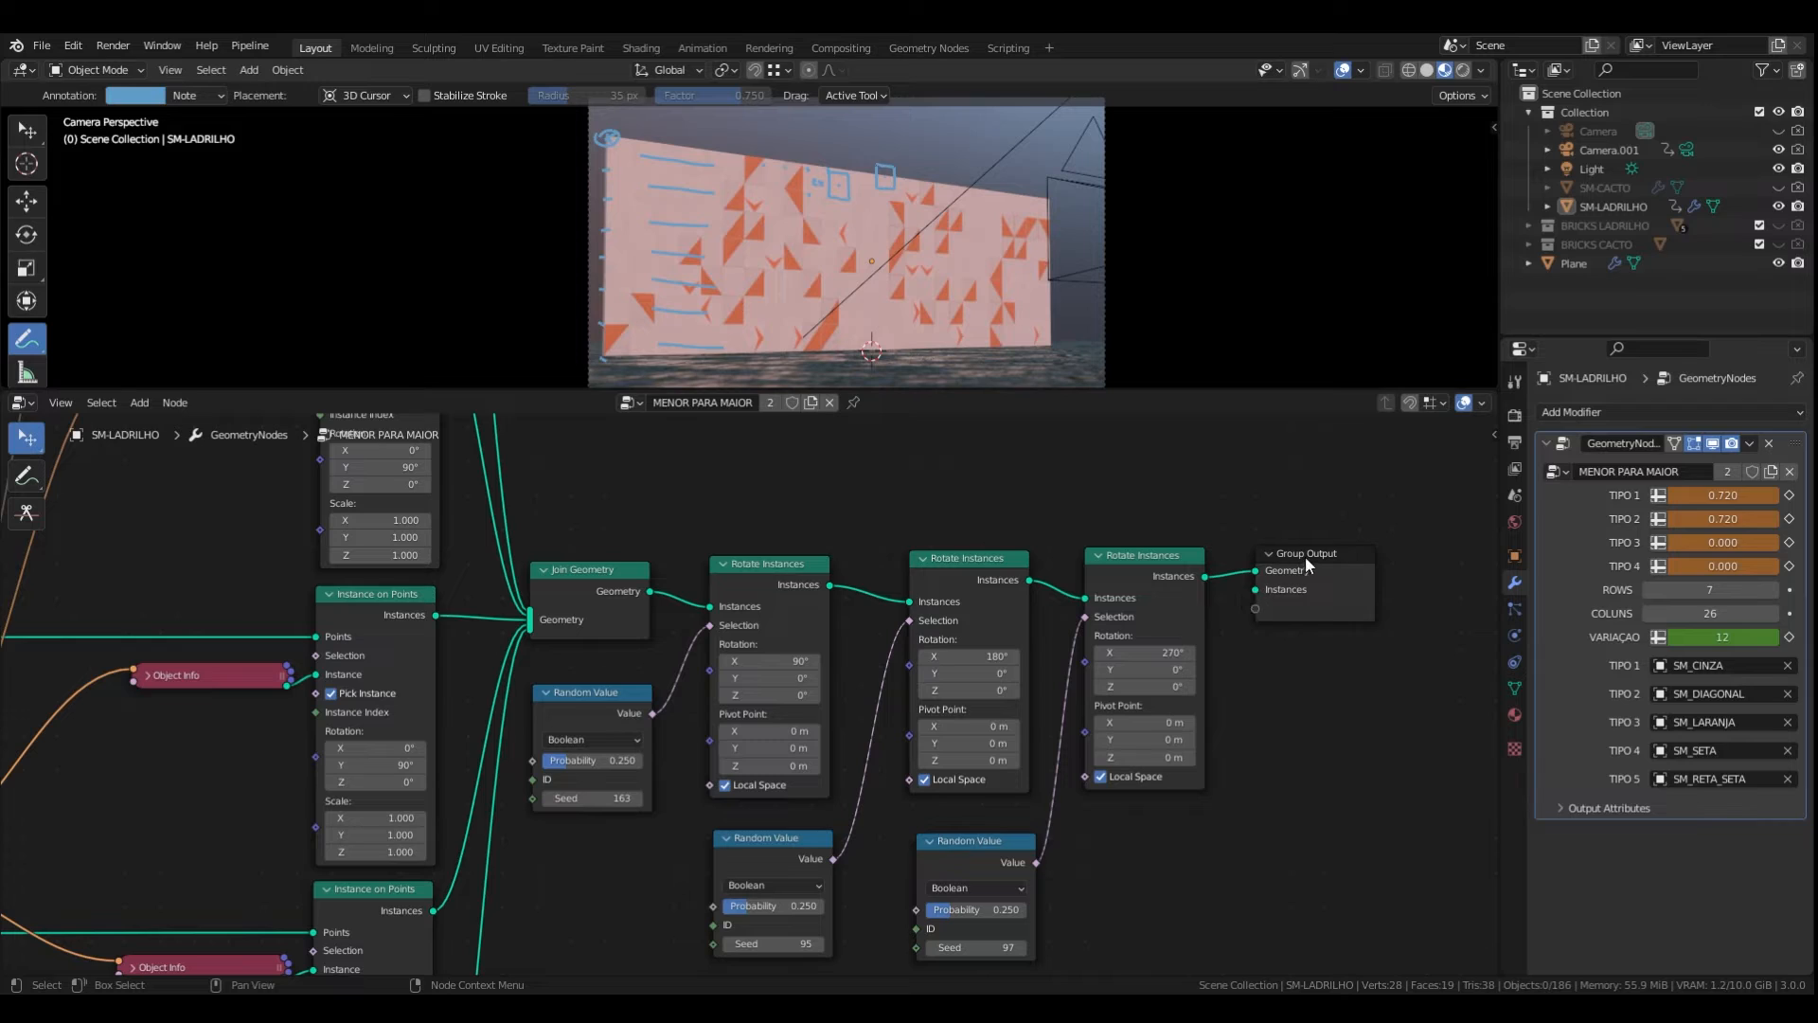
left_click_drag(1305, 555, 1314, 437)
left_click_drag(649, 591, 1278, 464)
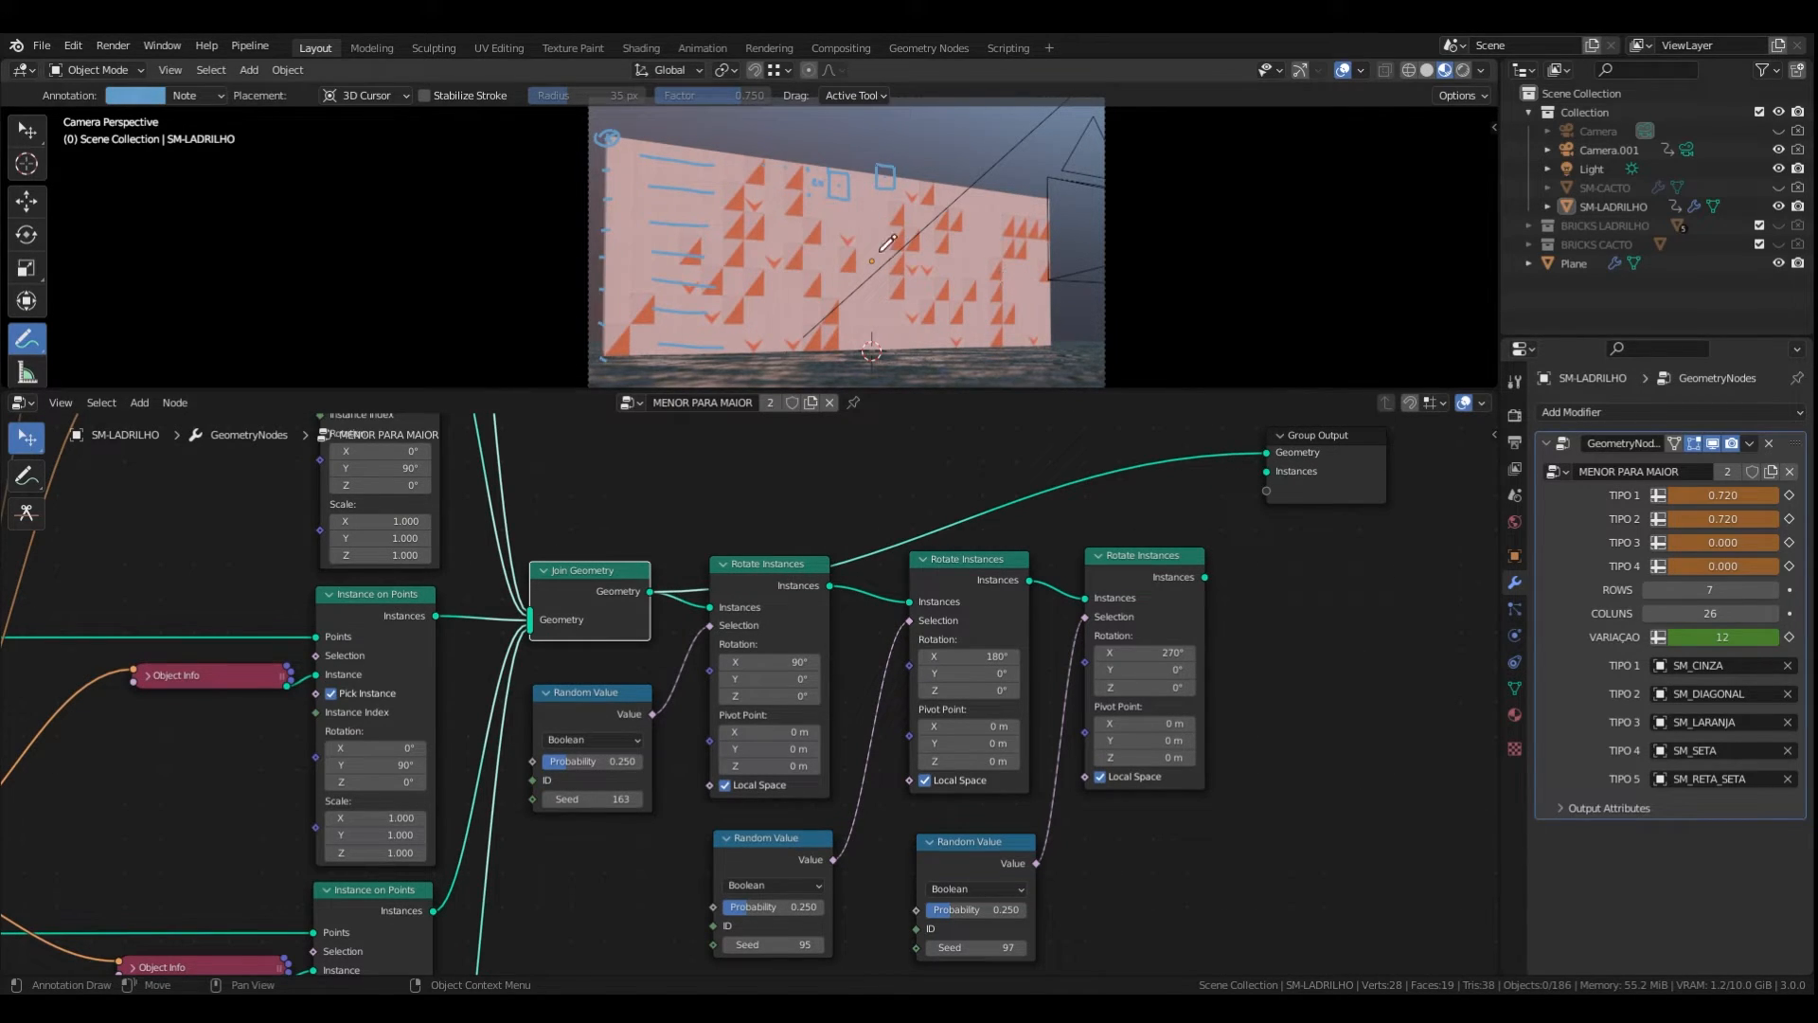
- Set the modifier's TIPO factors to 0.660, 0.530, 0.597 and 0.697 for types 1 to 4
left_click_drag(1757, 495, 1813, 542)
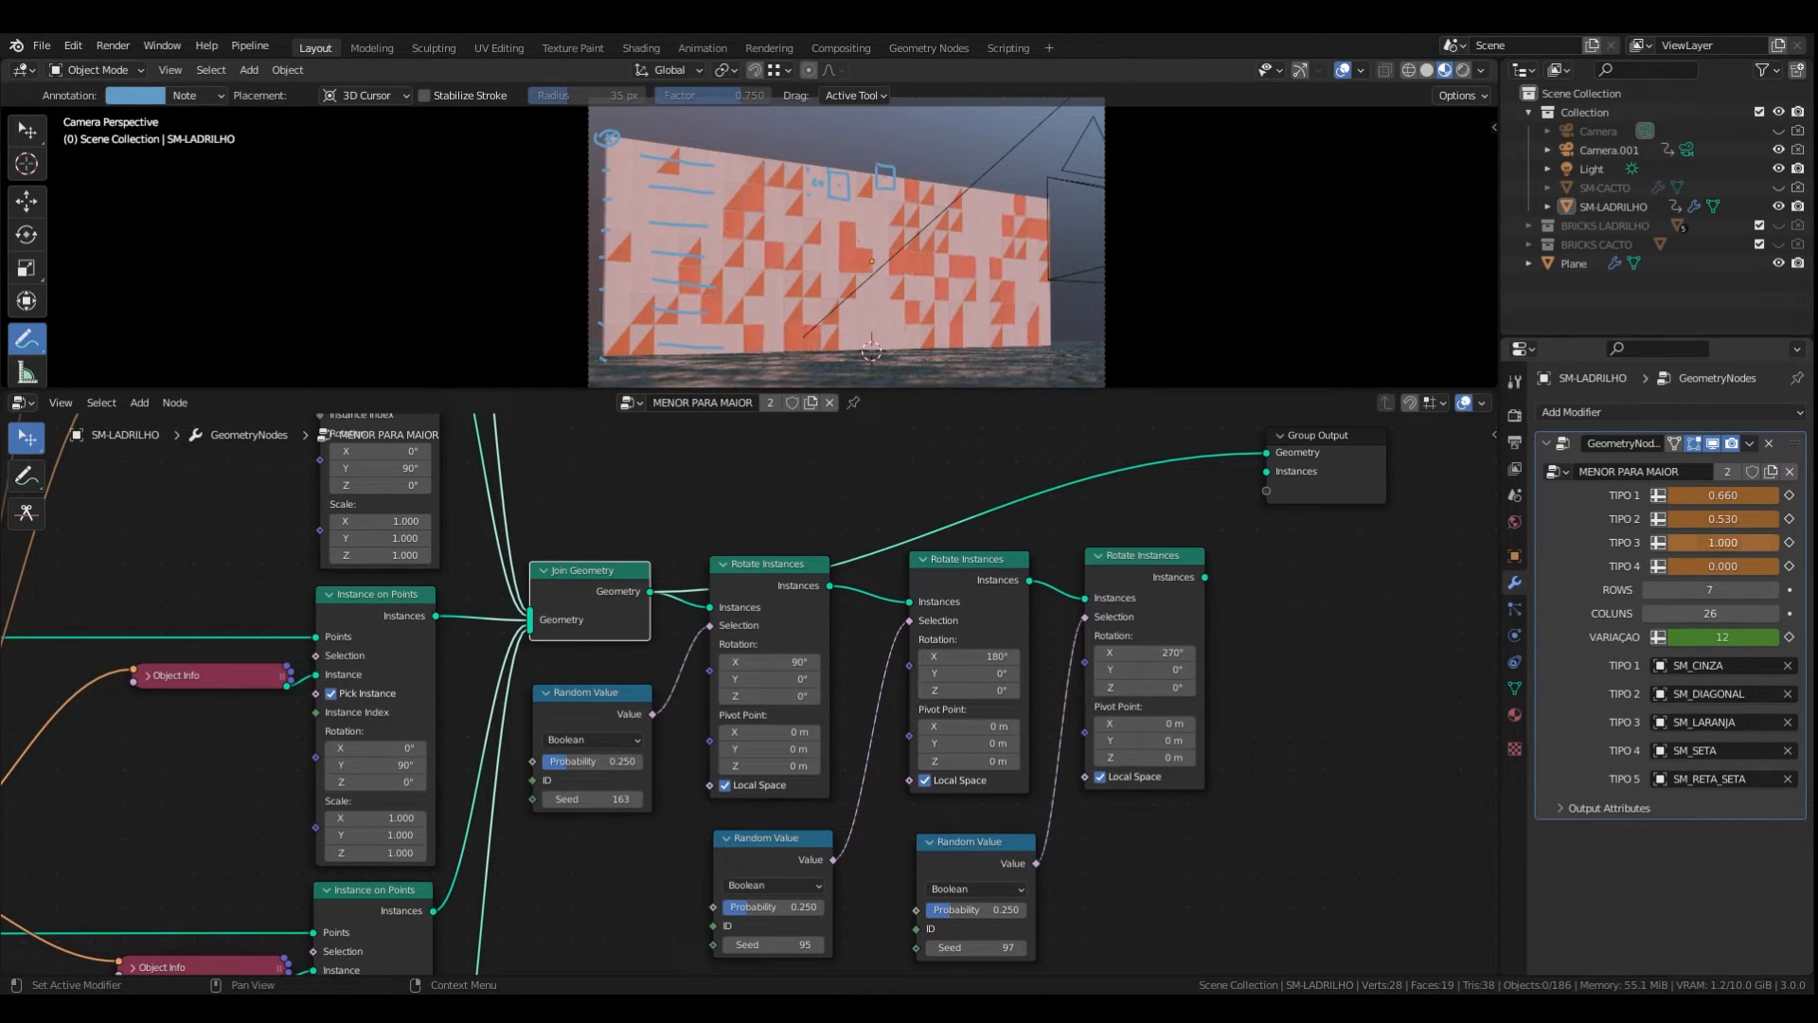
mouse_move(1703, 567)
left_mouse_down()
mouse_move(1757, 567)
mouse_move(1685, 546)
mouse_move(1650, 567)
mouse_move(1719, 567)
left_mouse_up()
left_click_drag(1719, 543, 1685, 544)
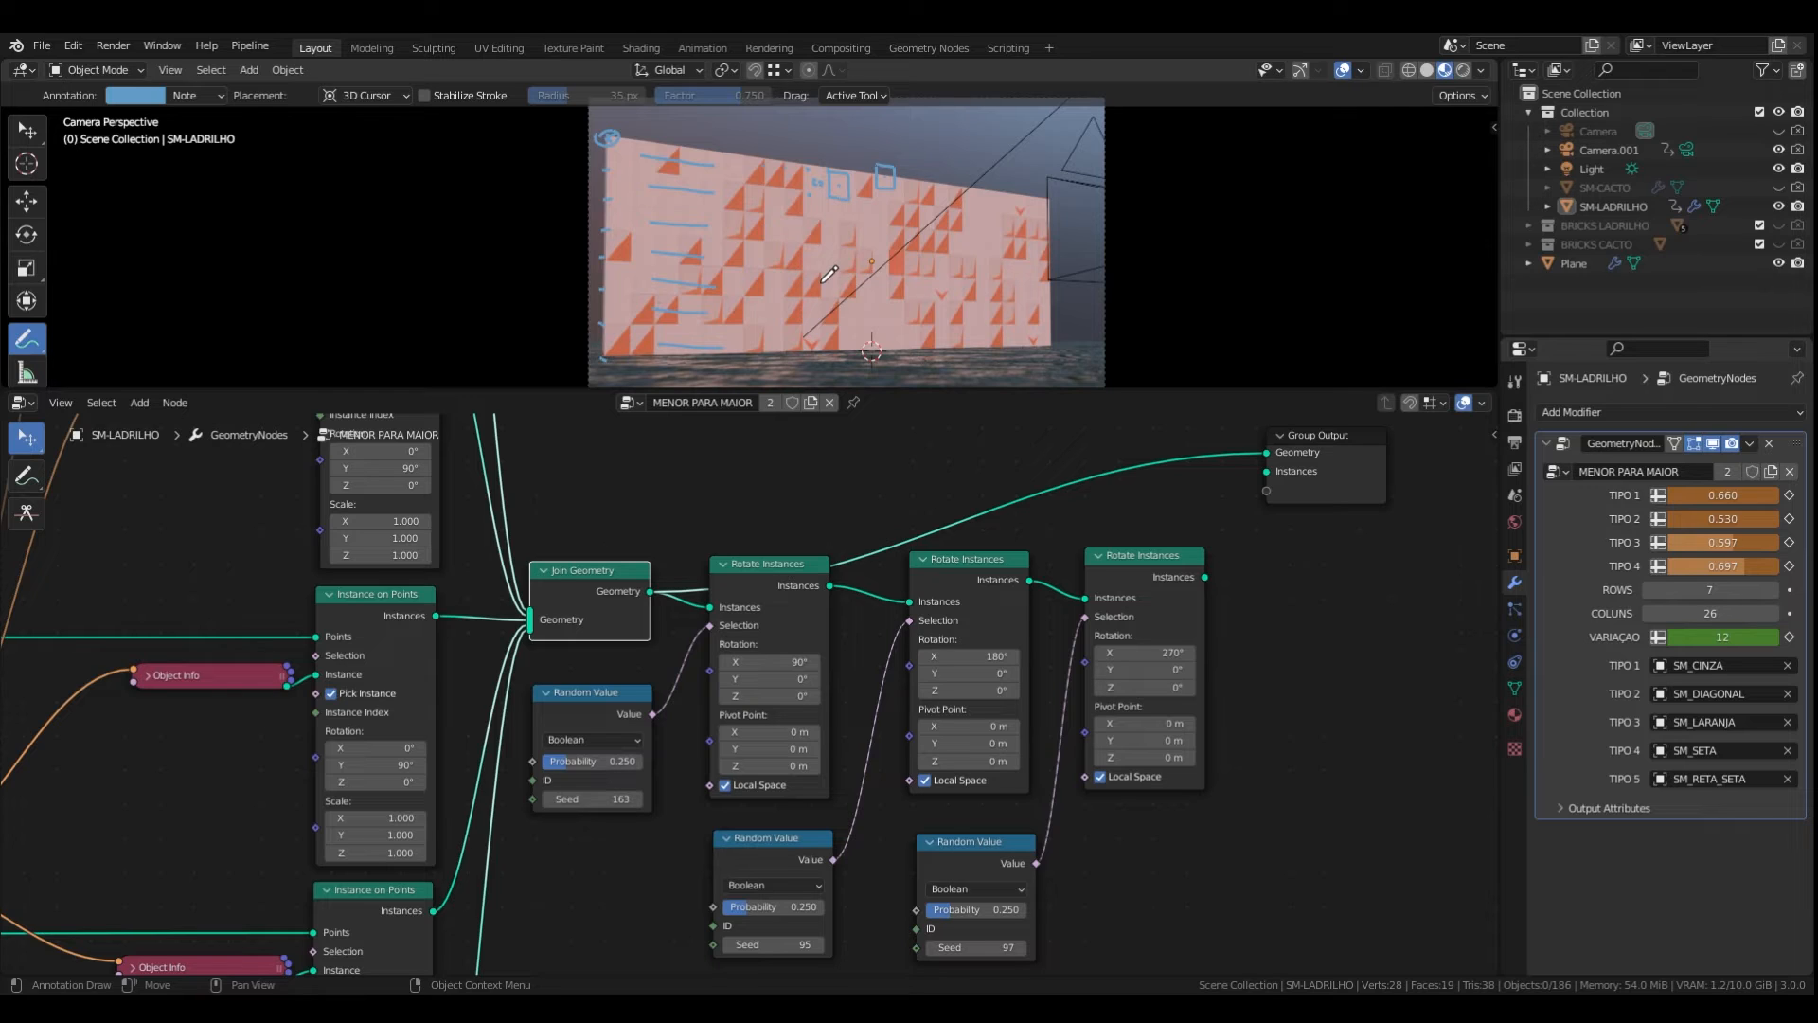
- Annotate the empty area above Join Geometry with a square tile containing an upward-pointing arrowhead
scroll(895, 551, "down", 3)
middle_click_drag(895, 551, 897, 705)
scroll(781, 543, "up", 5)
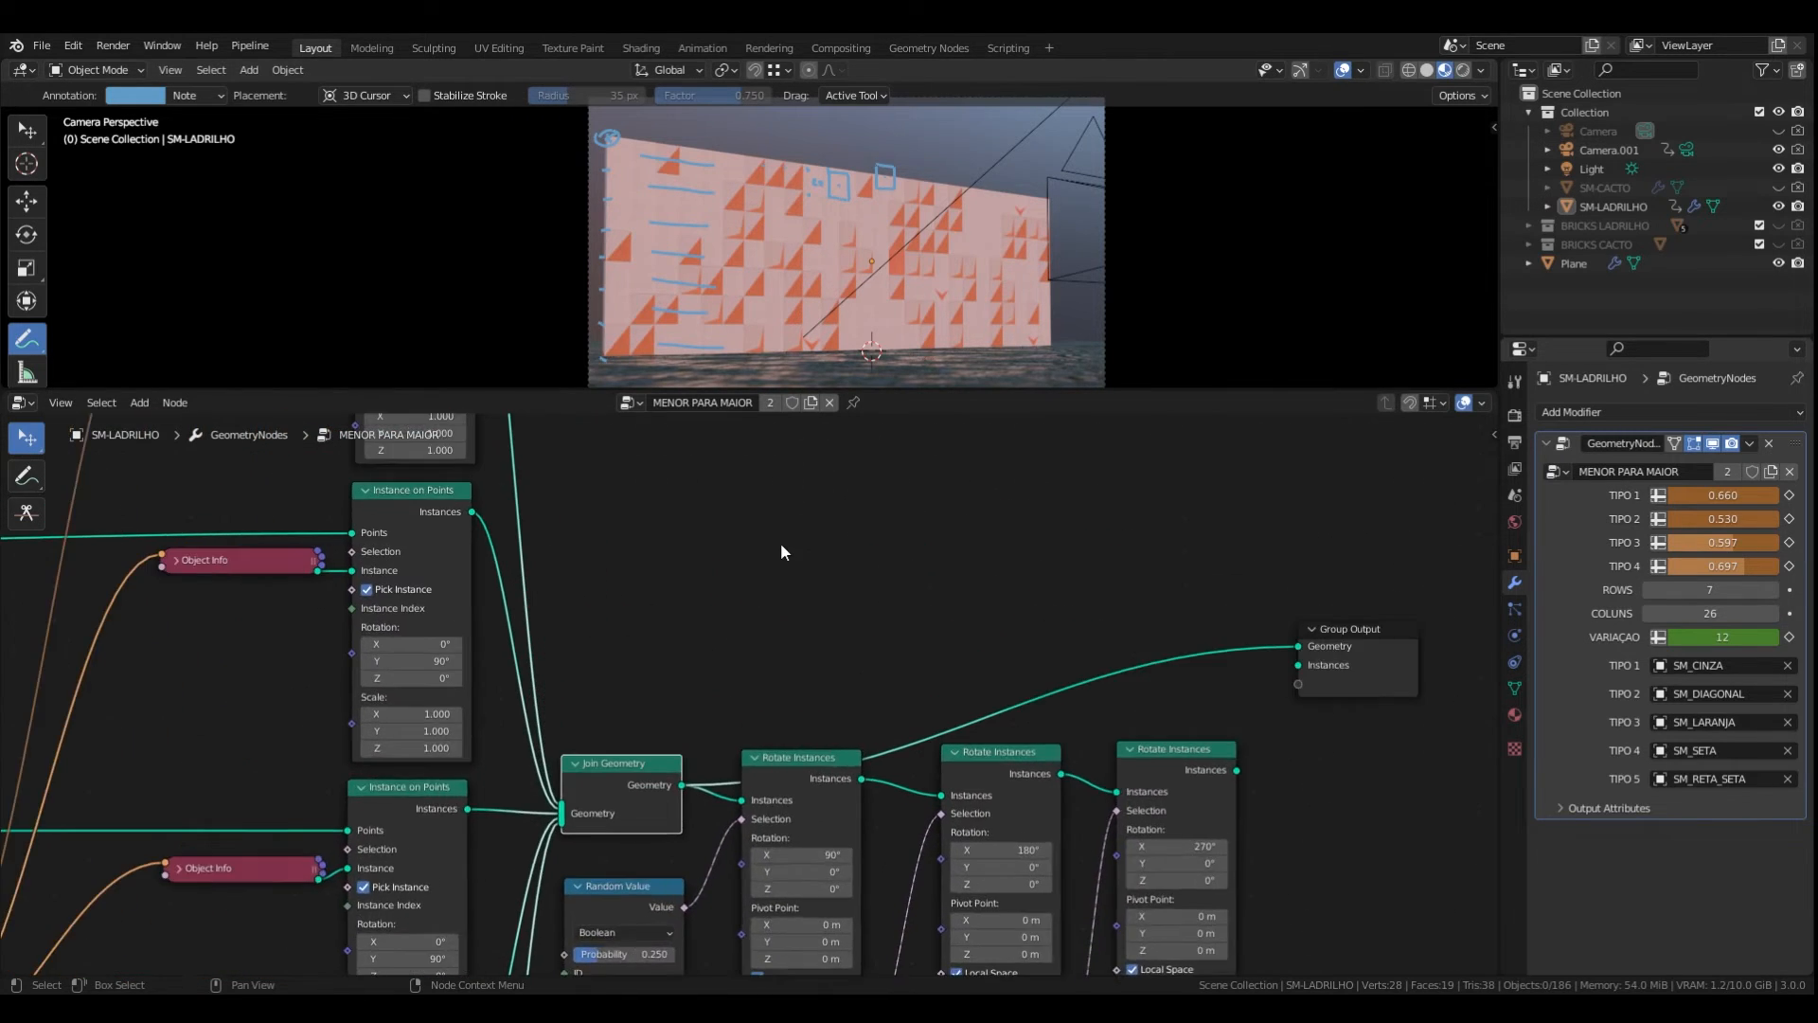
left_click(27, 476)
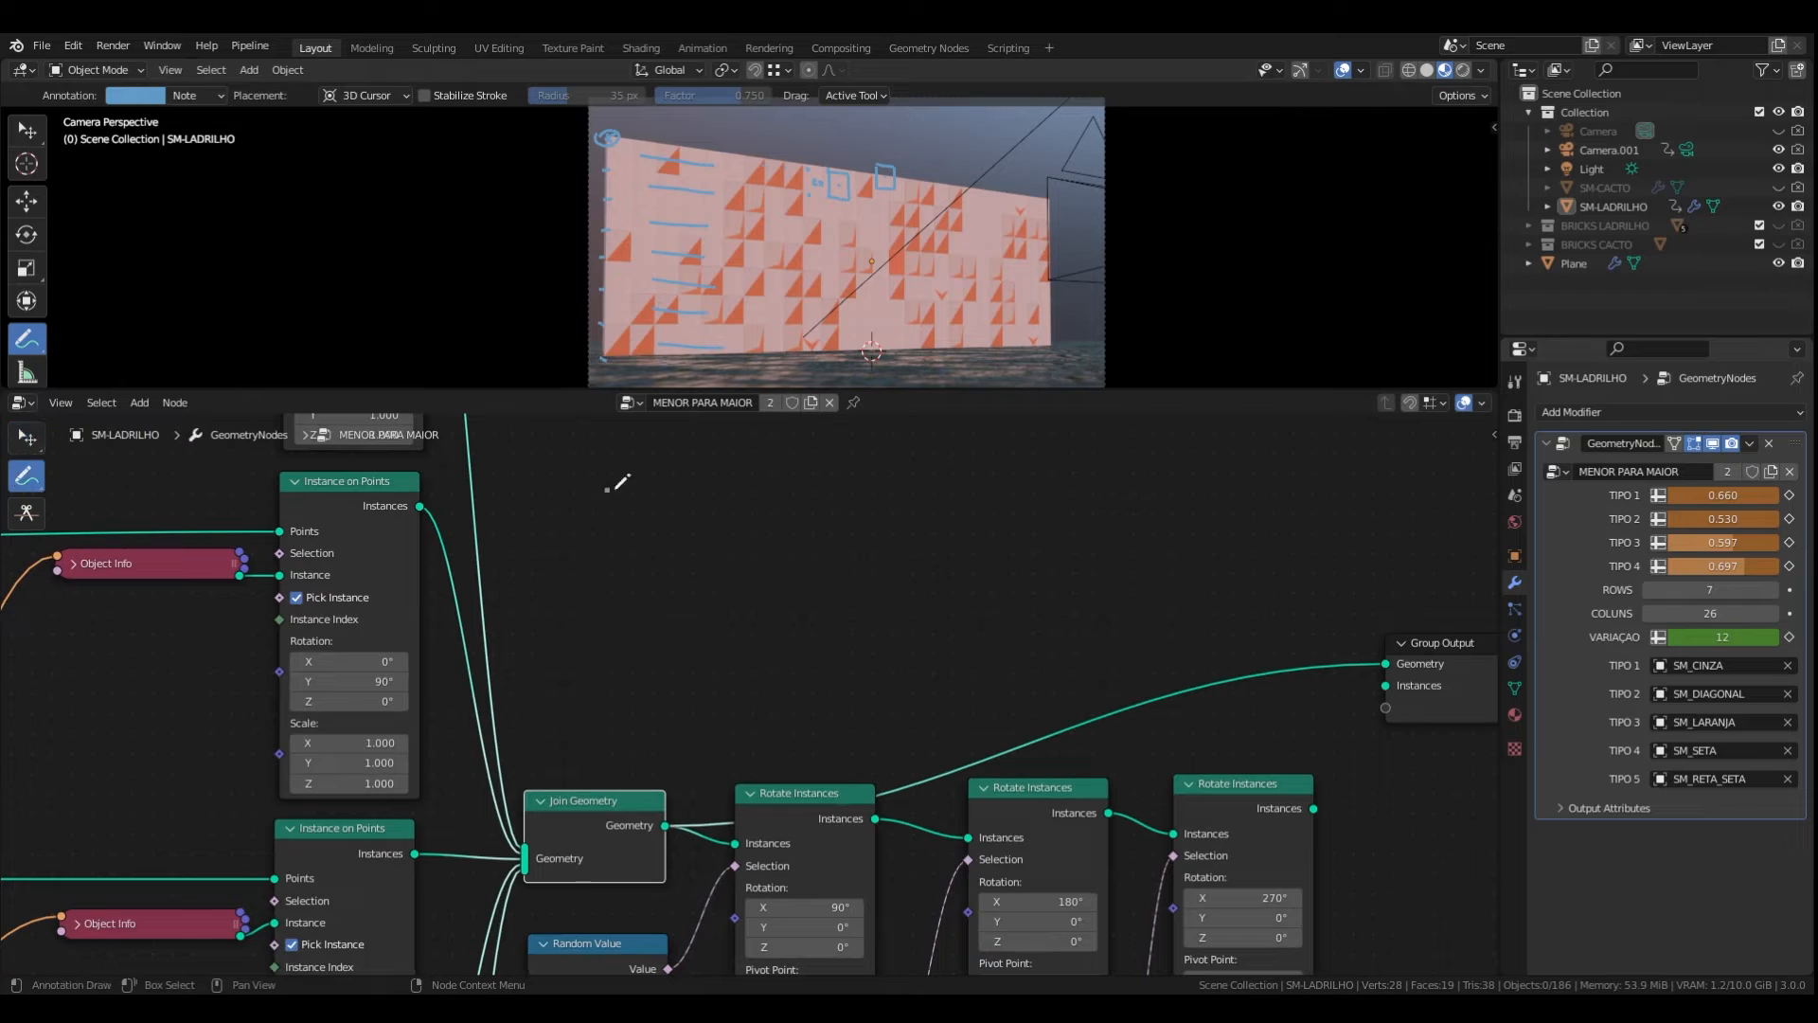
mouse_move(626, 483)
left_mouse_down()
mouse_move(624, 617)
mouse_move(754, 502)
mouse_move(621, 540)
left_mouse_up()
mouse_move(740, 536)
left_mouse_down()
mouse_move(693, 492)
mouse_move(709, 506)
left_mouse_up()
middle_click_drag(679, 409, 645, 464)
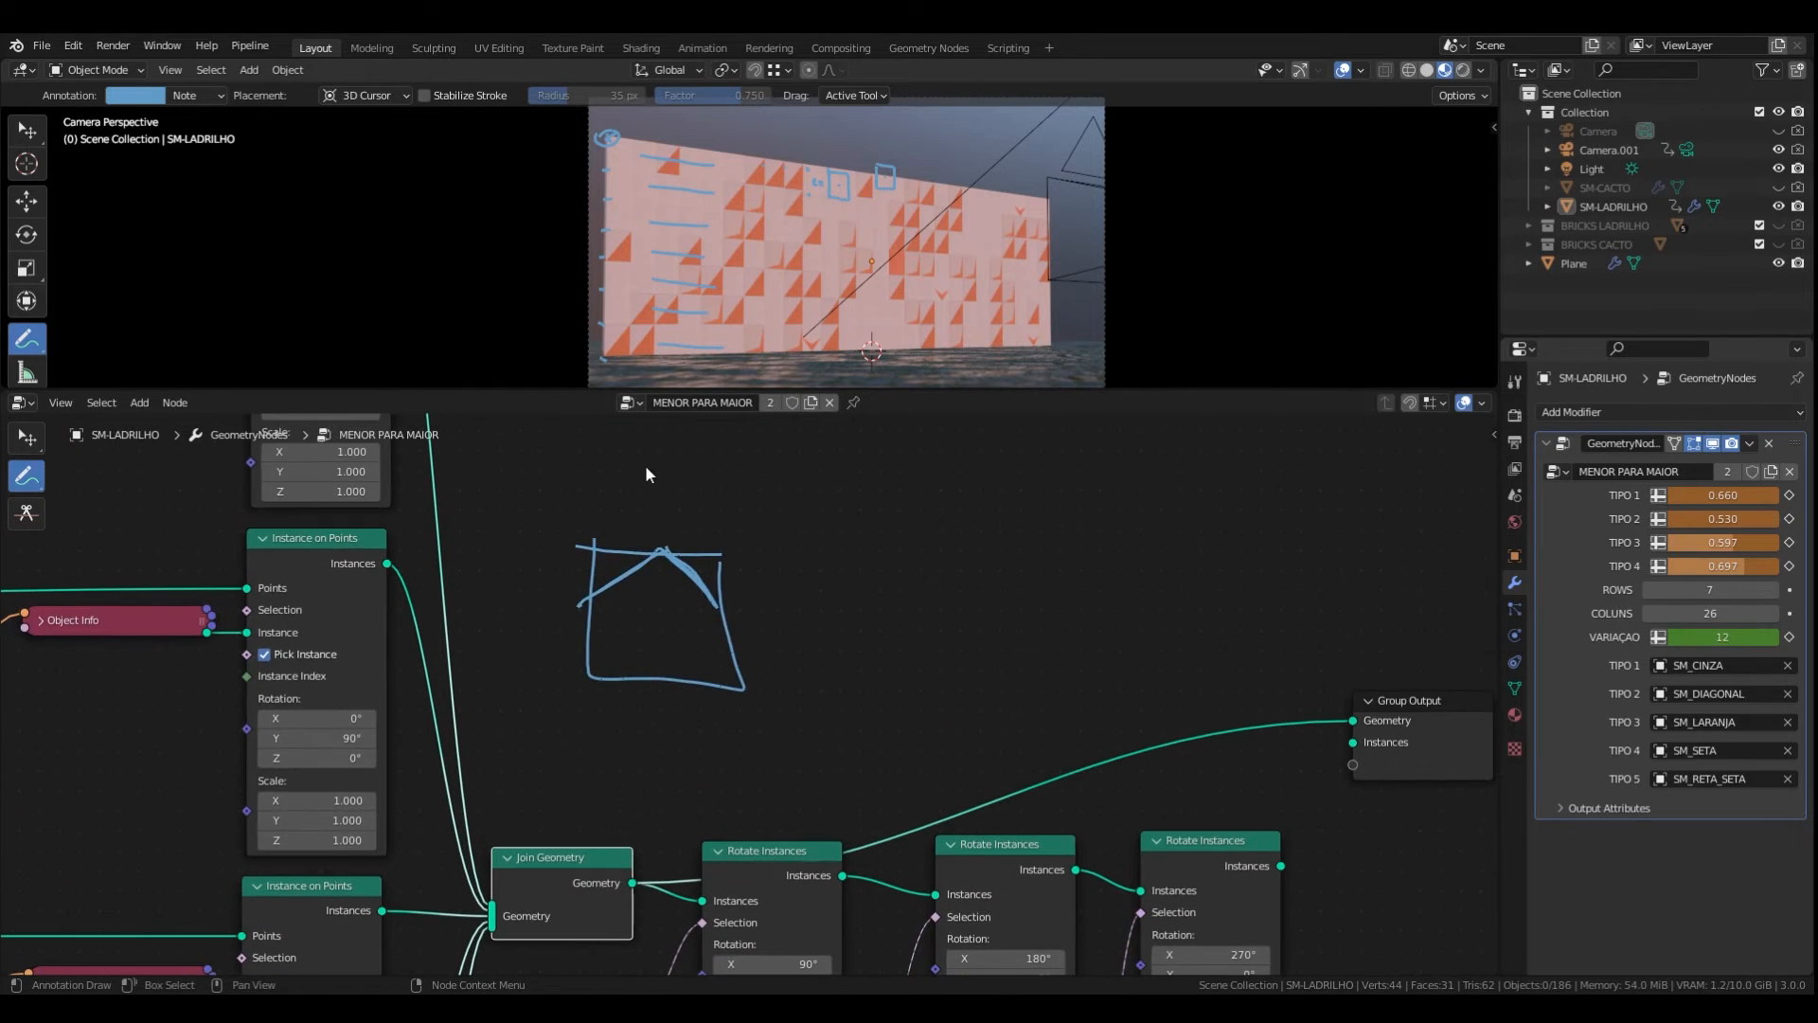
- Label the first sketched tile 1, and draw a second tile labelled 2 with a left-pointing arrowhead
mouse_move(645, 466)
left_mouse_down()
mouse_move(660, 502)
mouse_move(678, 499)
left_mouse_up()
mouse_move(809, 563)
left_mouse_down()
mouse_move(803, 672)
mouse_move(949, 676)
left_mouse_up()
mouse_move(806, 605)
left_mouse_down()
mouse_move(804, 542)
mouse_move(954, 553)
mouse_move(947, 678)
left_mouse_up()
mouse_move(855, 456)
left_mouse_down()
mouse_move(886, 499)
mouse_move(801, 621)
mouse_move(843, 668)
left_mouse_up()
mouse_move(843, 561)
left_mouse_down()
mouse_move(799, 621)
mouse_move(841, 667)
left_mouse_up()
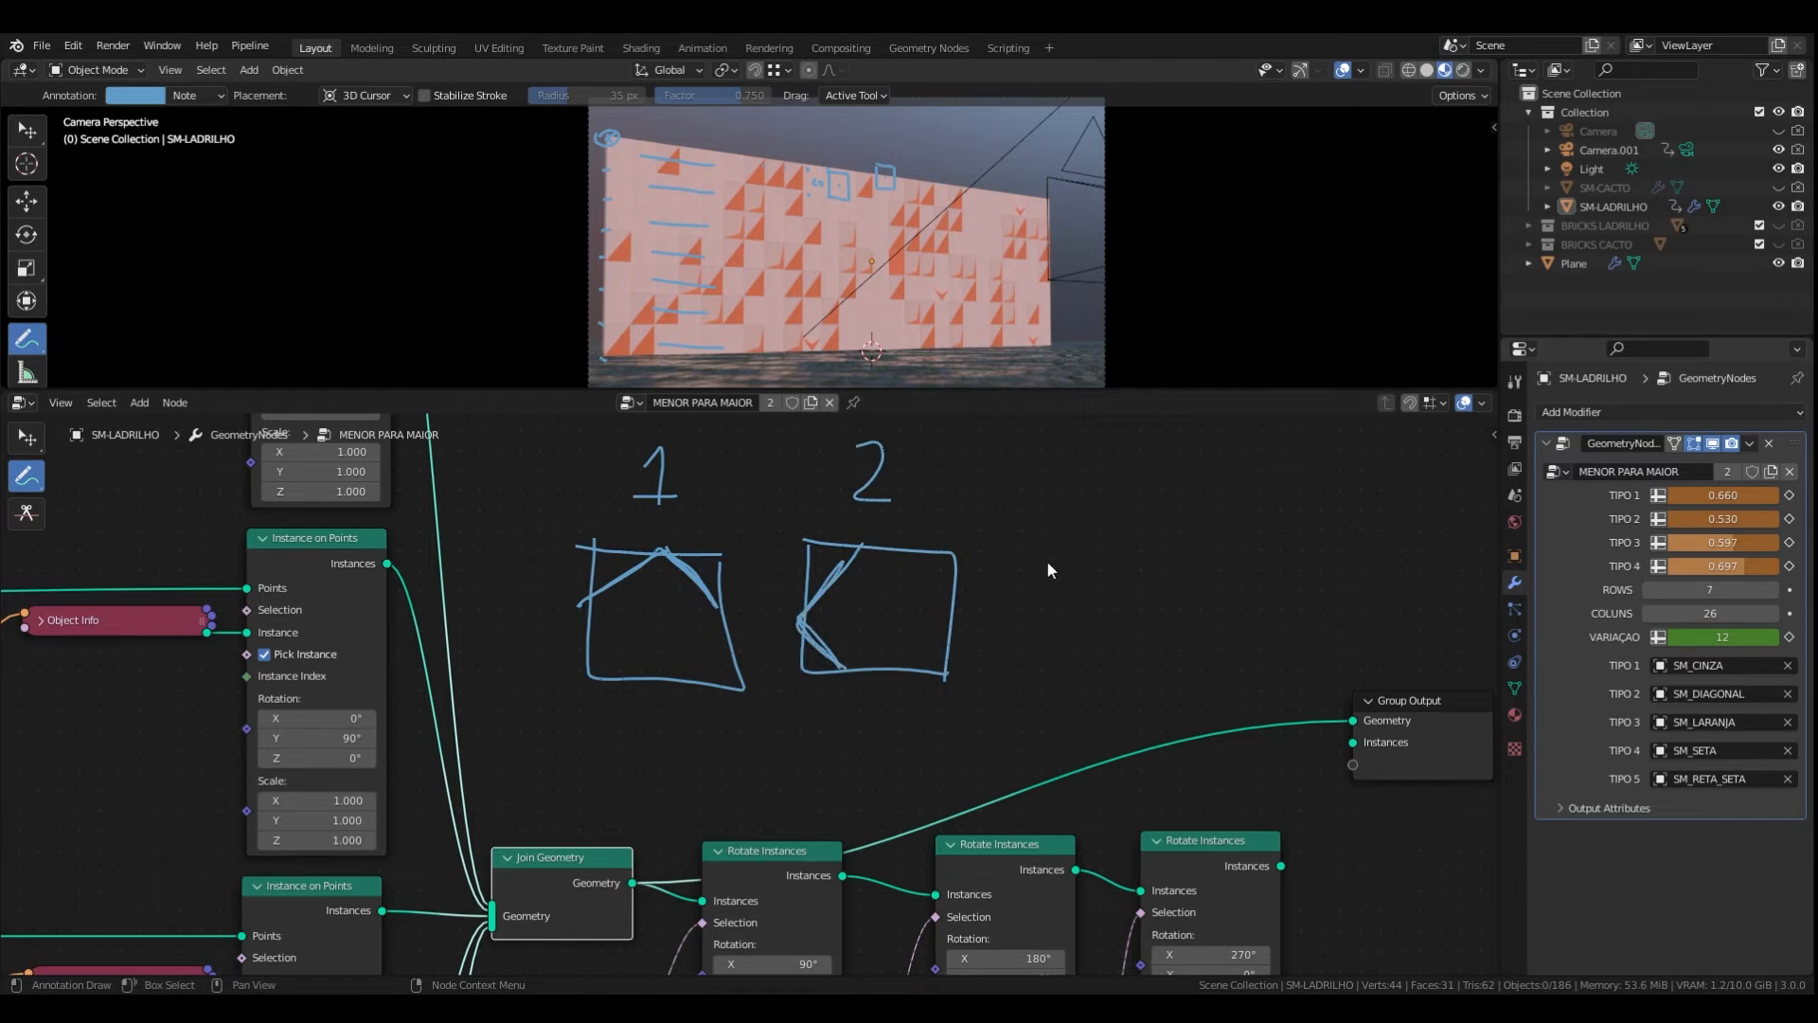
- Sketch two more tiles labelled 3 and 4, with arrowheads pointing down and right respectively
mouse_move(1038, 537)
left_mouse_down()
mouse_move(1036, 675)
mouse_move(1184, 540)
left_mouse_up()
mouse_move(1032, 603)
left_mouse_down()
mouse_move(1122, 657)
mouse_move(1113, 682)
mouse_move(1035, 633)
left_mouse_up()
mouse_move(1091, 456)
left_mouse_down()
mouse_move(1121, 653)
mouse_move(1192, 536)
mouse_move(1125, 542)
left_mouse_up()
scroll(1132, 554, "down", 2)
mouse_move(1190, 468)
left_mouse_down()
mouse_move(1226, 560)
mouse_move(1205, 651)
mouse_move(1223, 566)
mouse_move(1220, 645)
left_mouse_up()
- Compare the four sketched tile orientations with the rotation angles in the Rotate Instances chain after Join Geometry
scroll(1023, 641, "down", 4)
mouse_move(1030, 654)
middle_mouse_down()
mouse_move(974, 588)
mouse_move(910, 636)
mouse_move(917, 678)
mouse_move(915, 565)
middle_mouse_up()
scroll(920, 610, "up", 3)
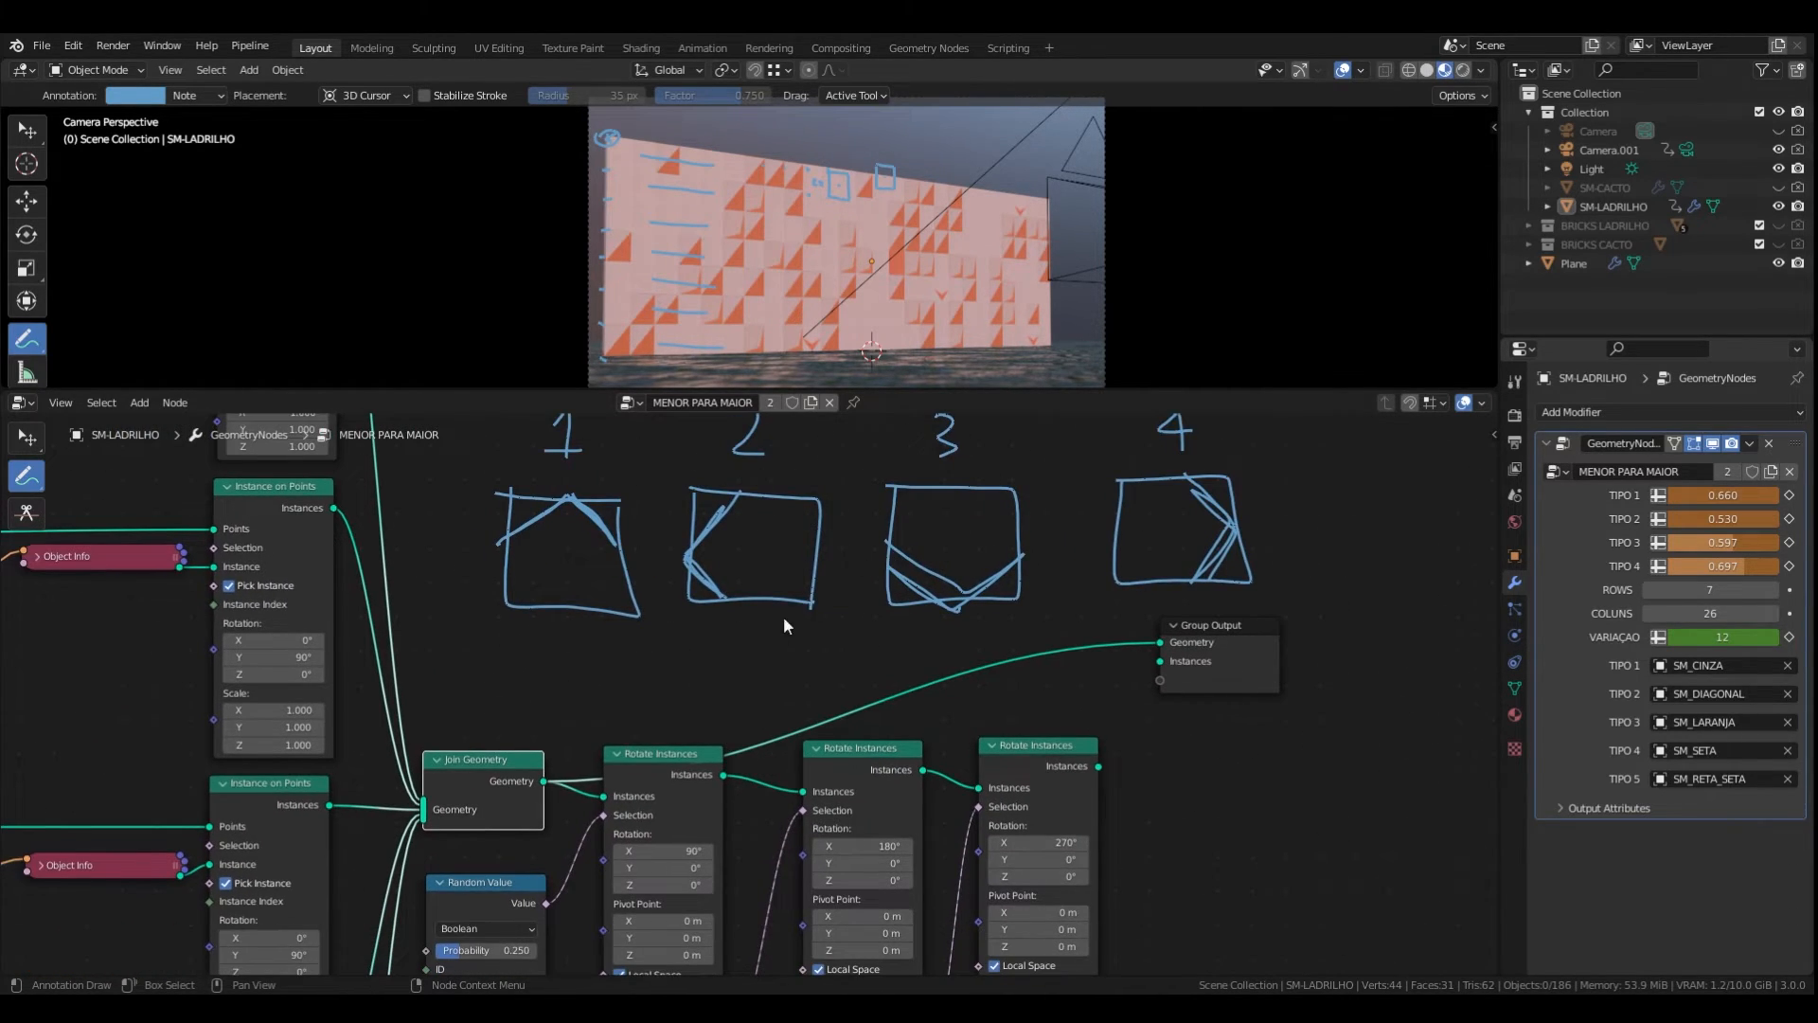
scroll(758, 635, "up", 3)
middle_click_drag(604, 496, 615, 547)
scroll(843, 591, "down", 3)
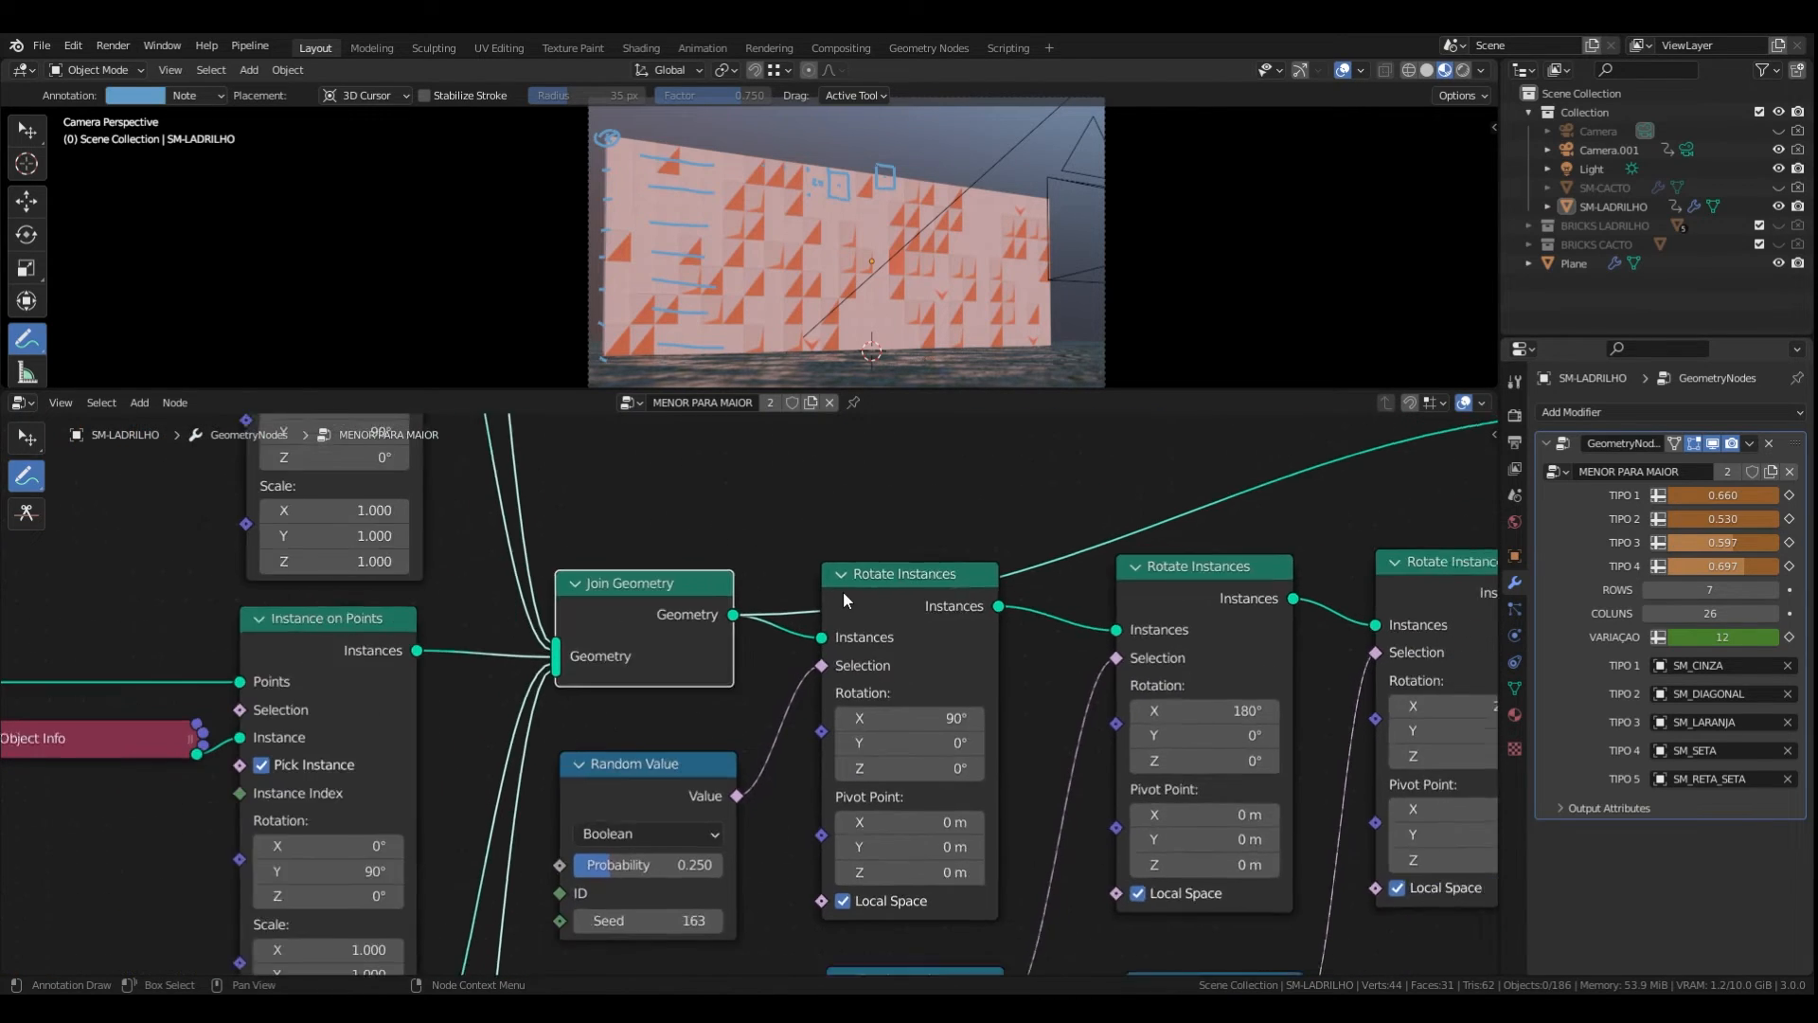
middle_click_drag(805, 623, 715, 595)
scroll(703, 595, "up", 2)
middle_click_drag(838, 528, 801, 547)
scroll(799, 546, "up", 1)
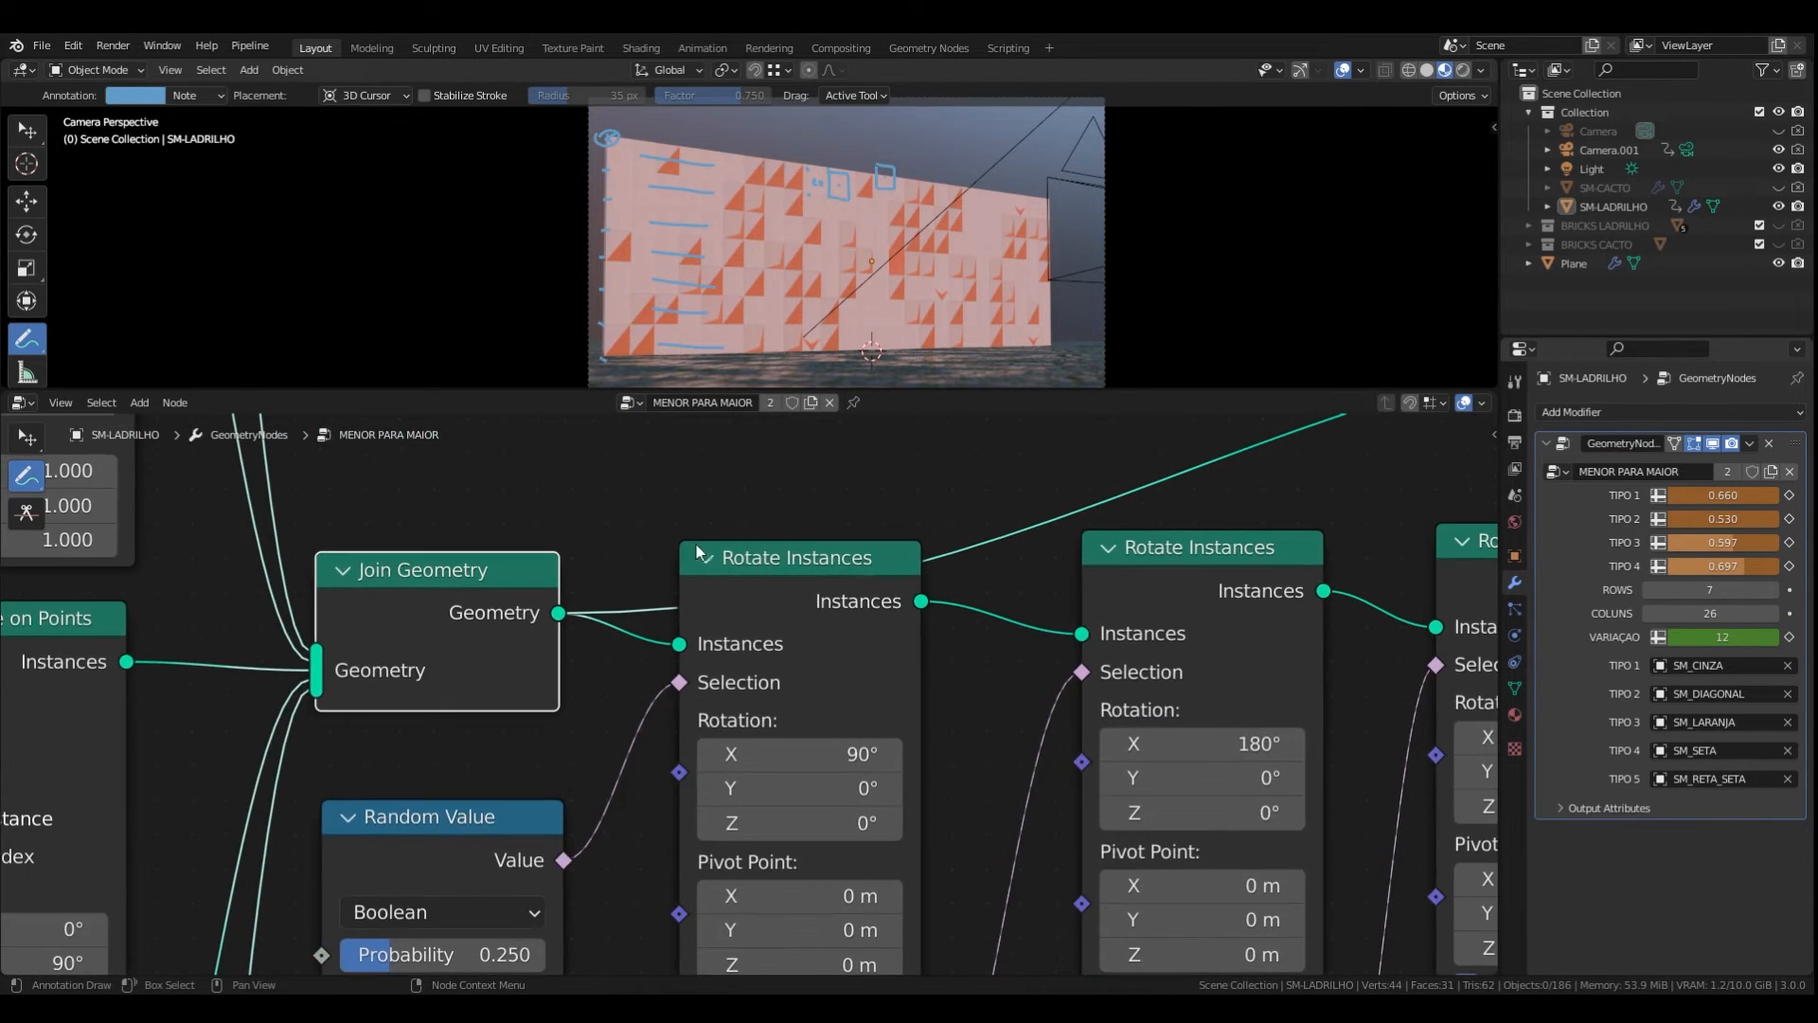
scroll(789, 570, "down", 10)
middle_click_drag(1117, 489, 982, 544)
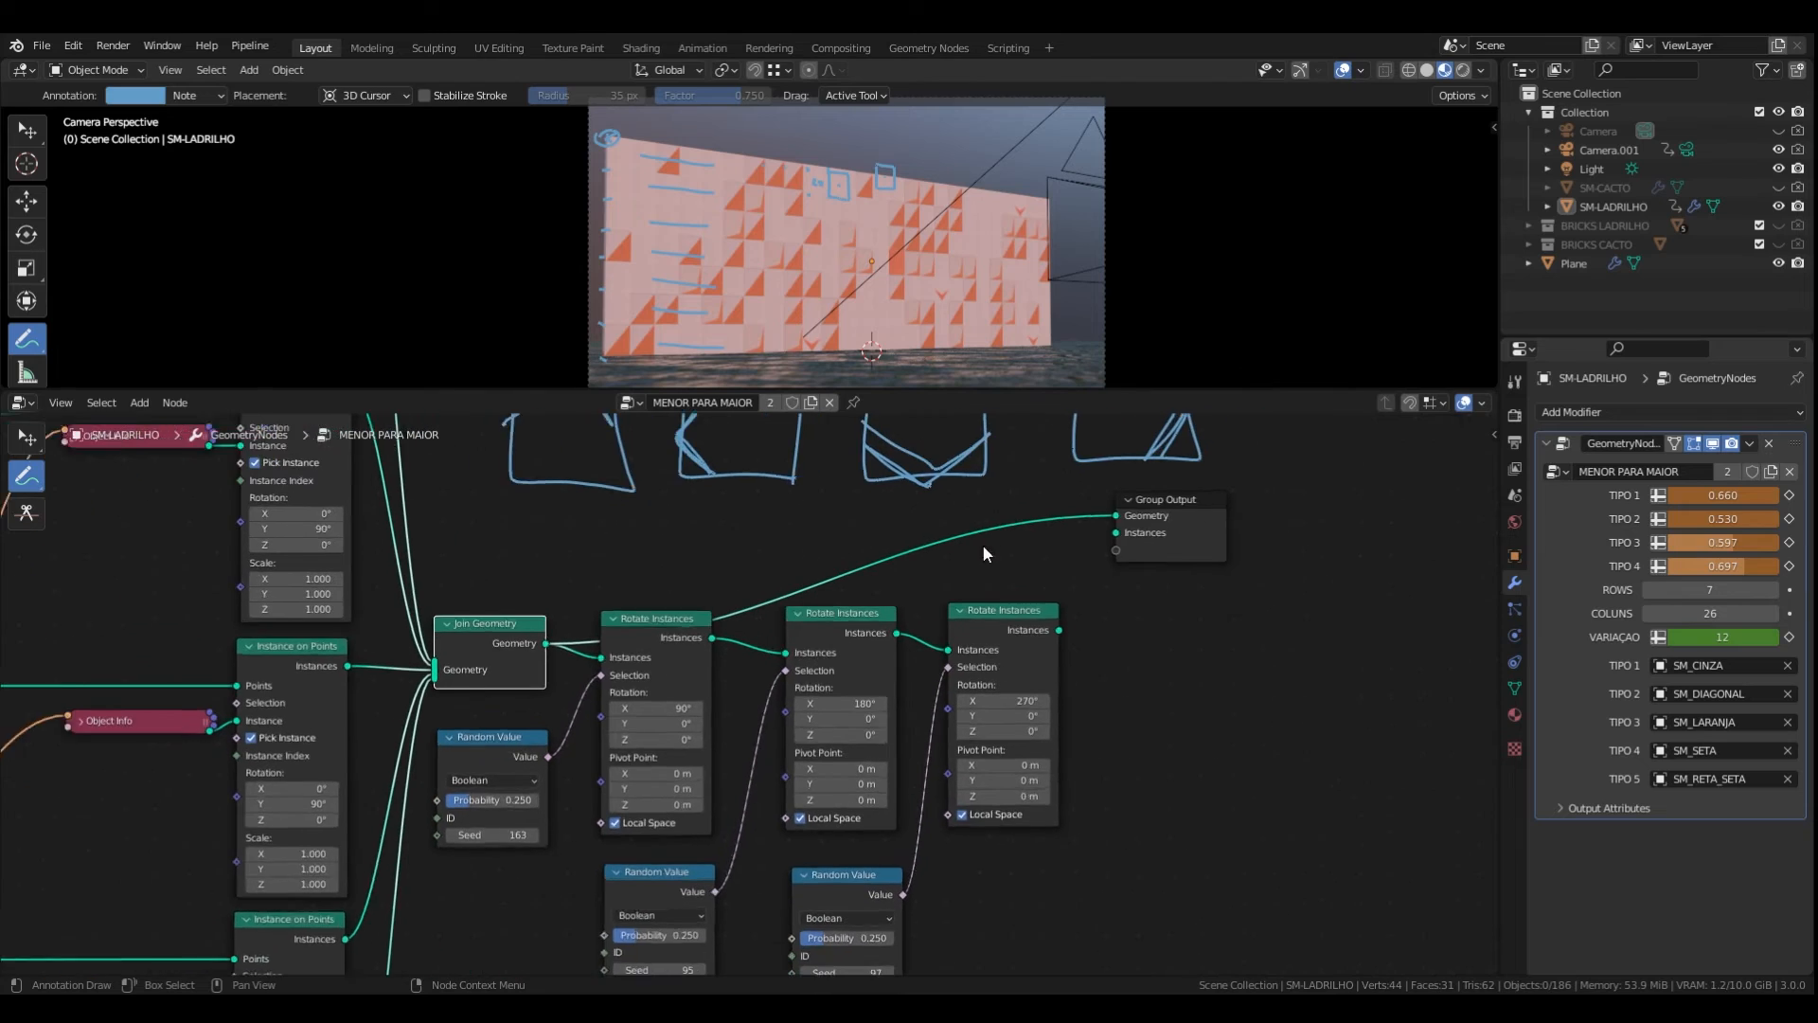
scroll(981, 543, "up", 1)
left_click_drag(1066, 638, 1127, 532)
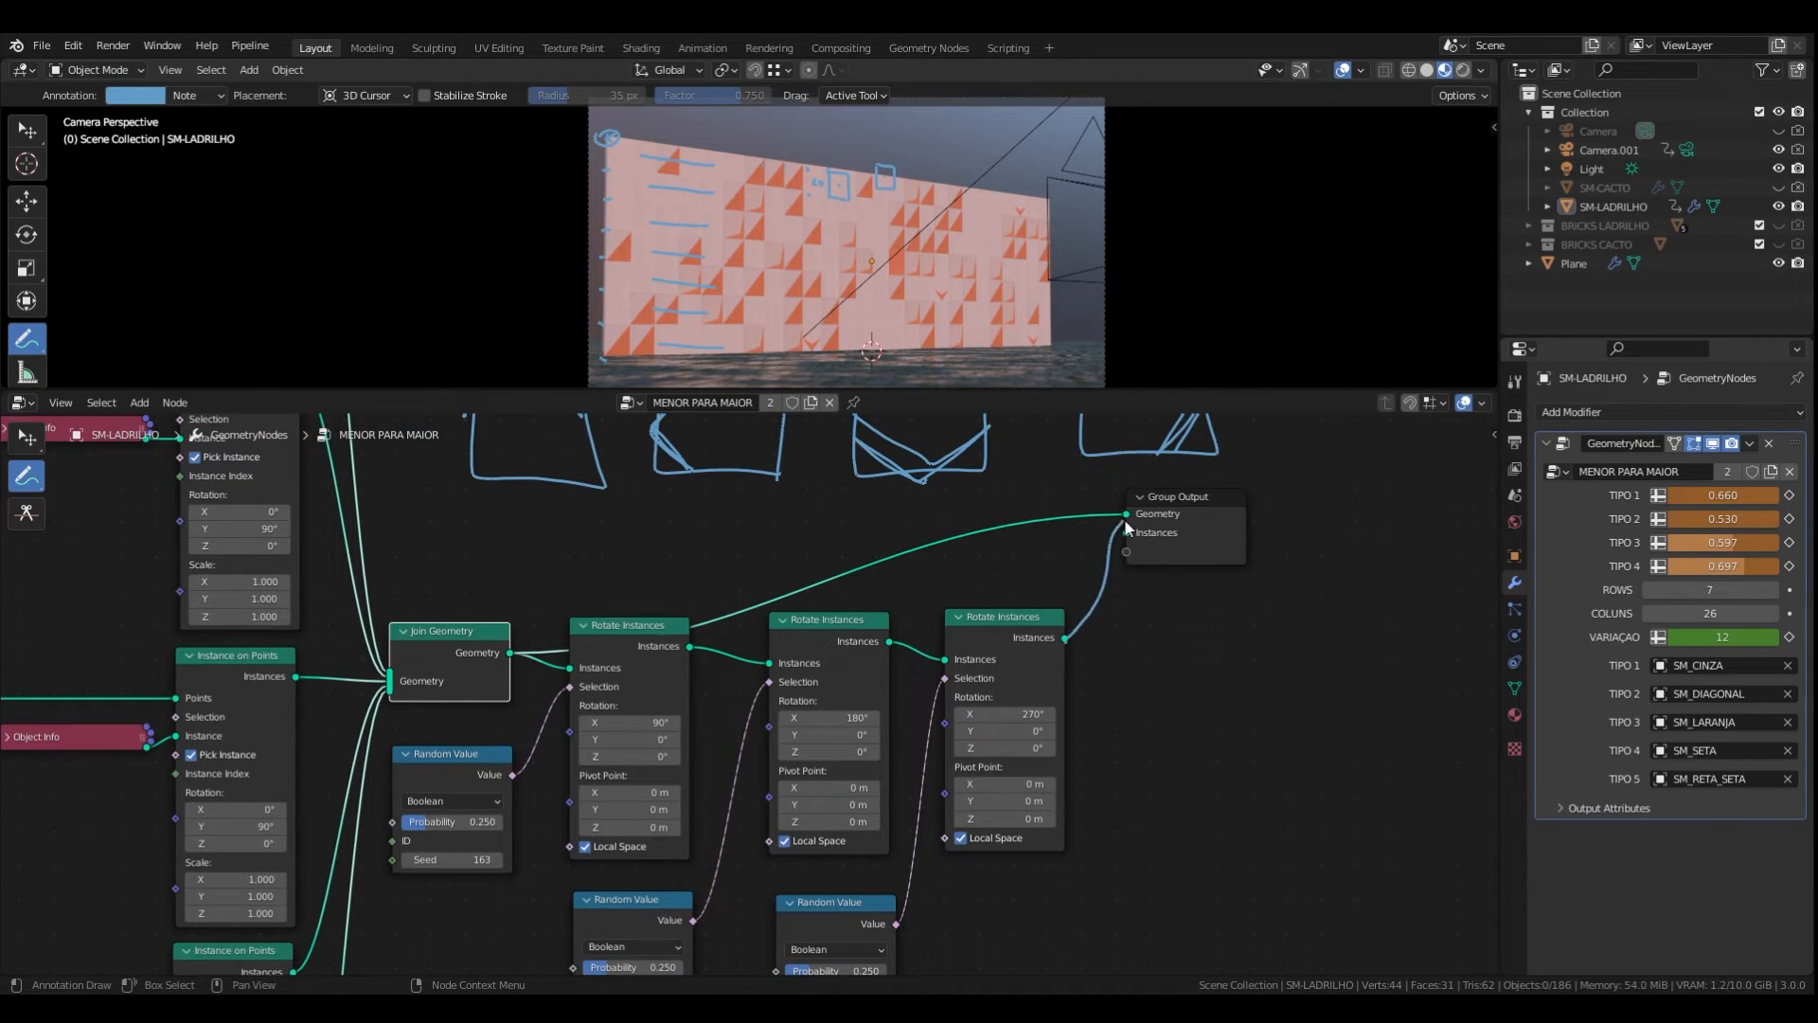
left_click_drag(1067, 639, 1130, 526)
left_click_drag(1116, 606, 1089, 540, "ctrl")
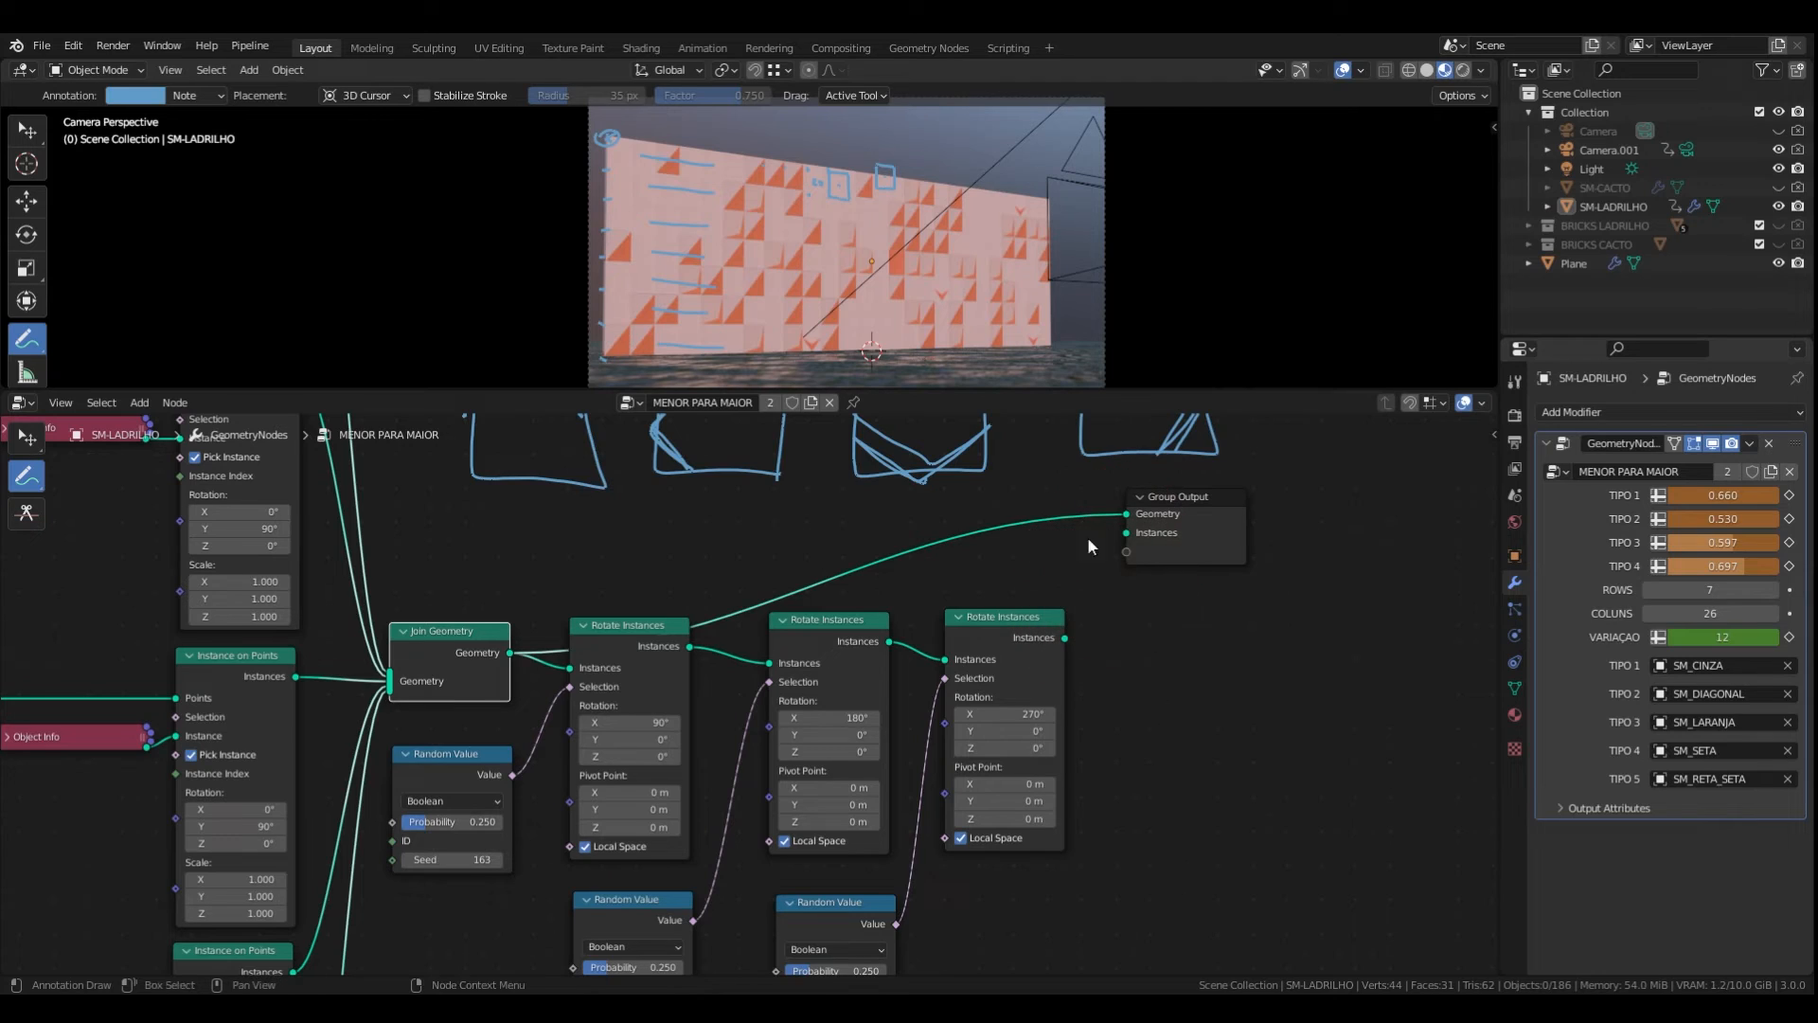
- Link the last Rotate Instances node's output back to Group Output's Geometry input using the select tool
left_click(26, 438)
left_click_drag(1066, 638, 1127, 514)
scroll(686, 593, "up", 4)
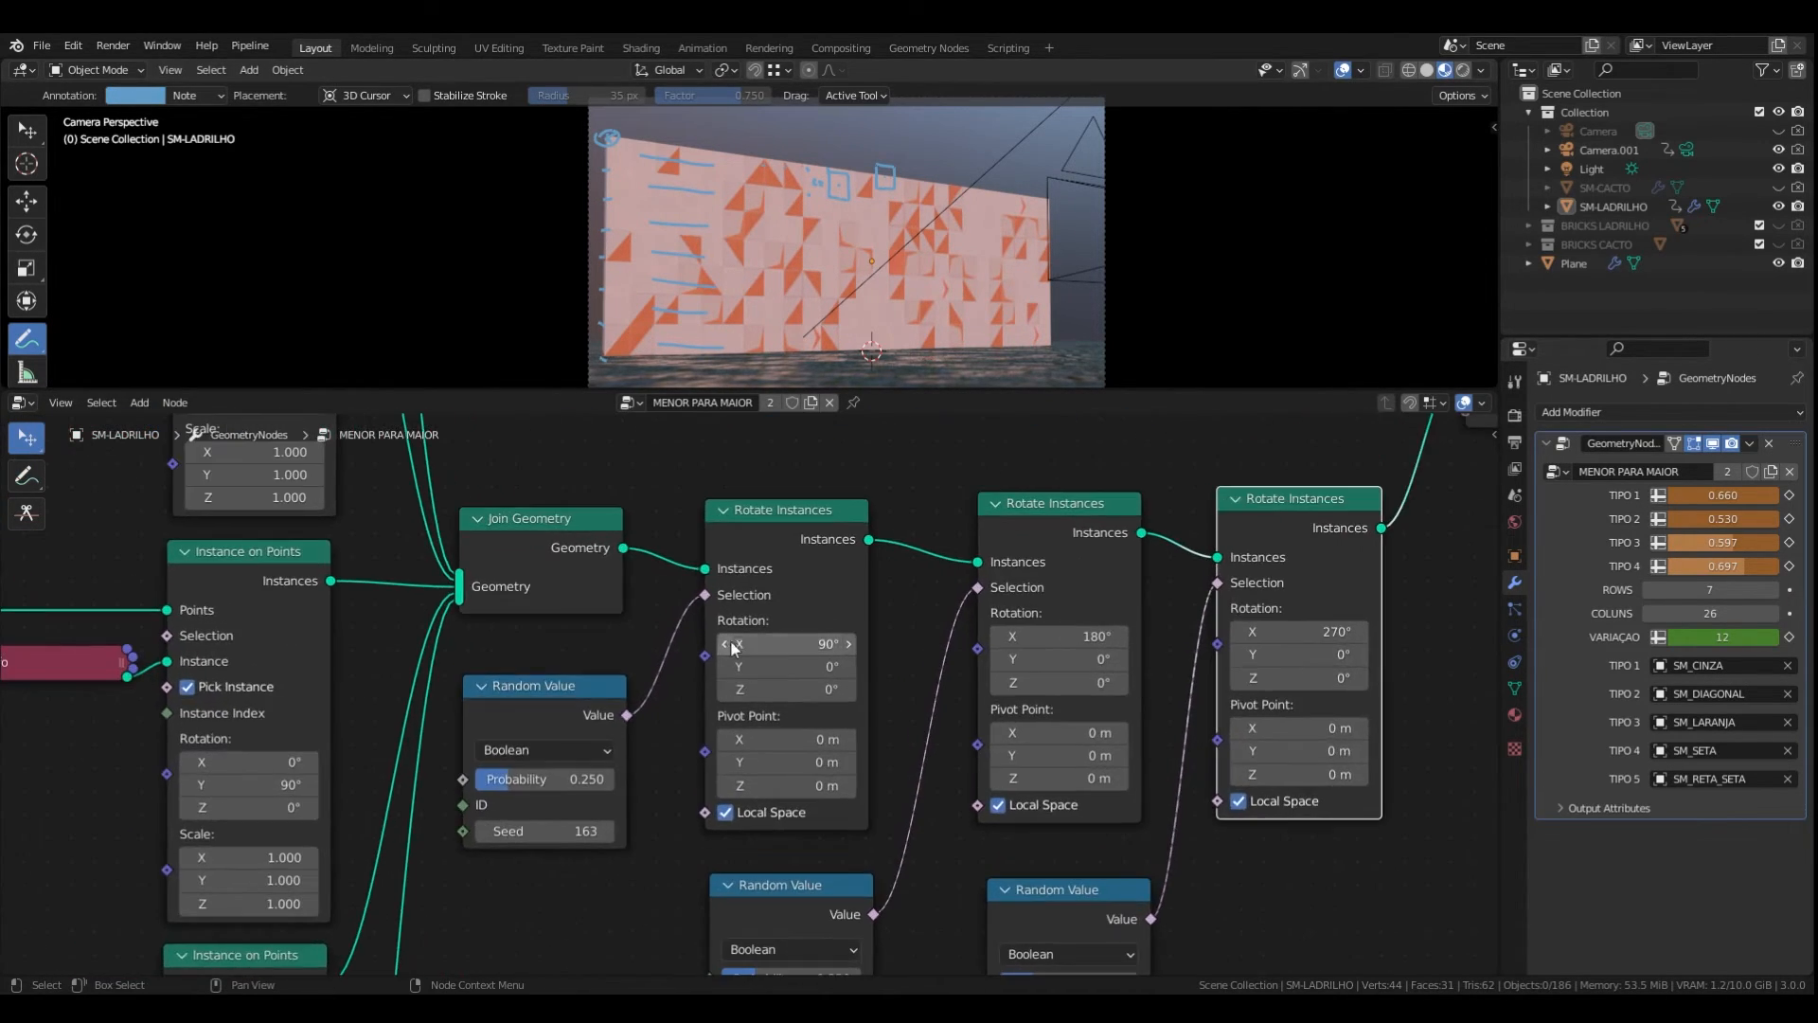
scroll(668, 587, "up", 2)
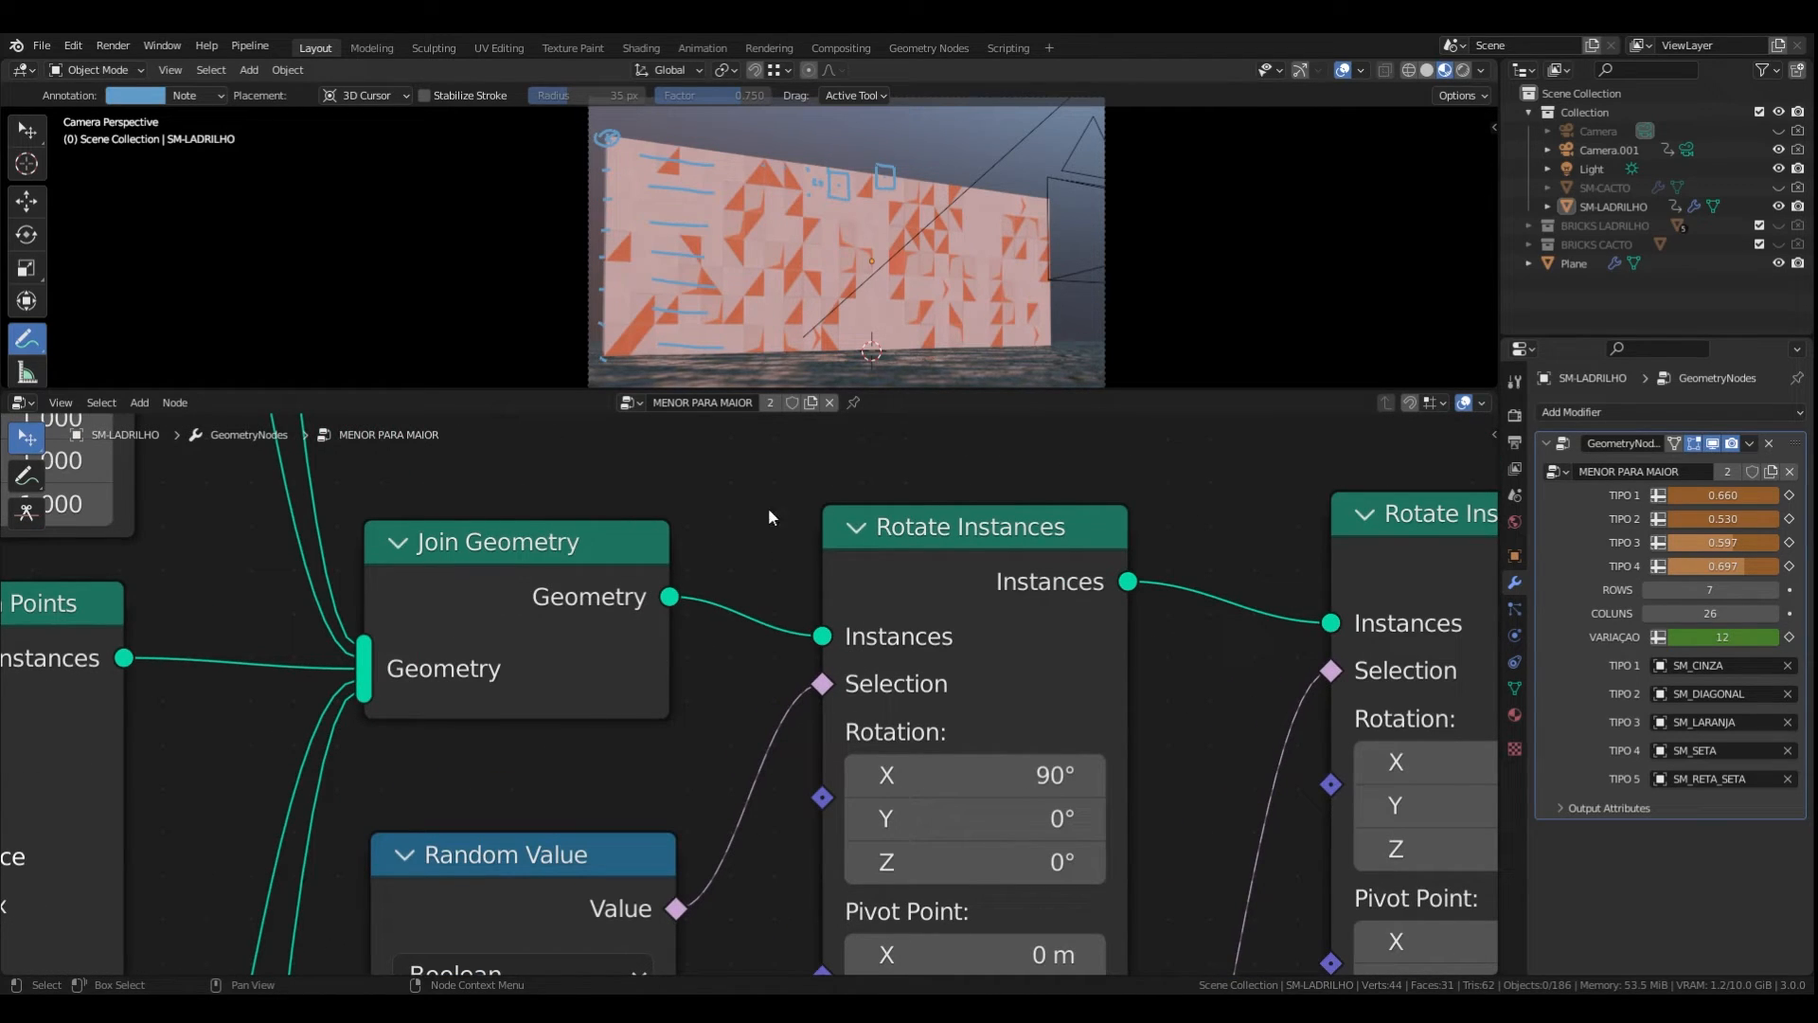
- Move the Random Value node with seed 163 up, closer beneath Join Geometry
scroll(934, 633, "down", 3)
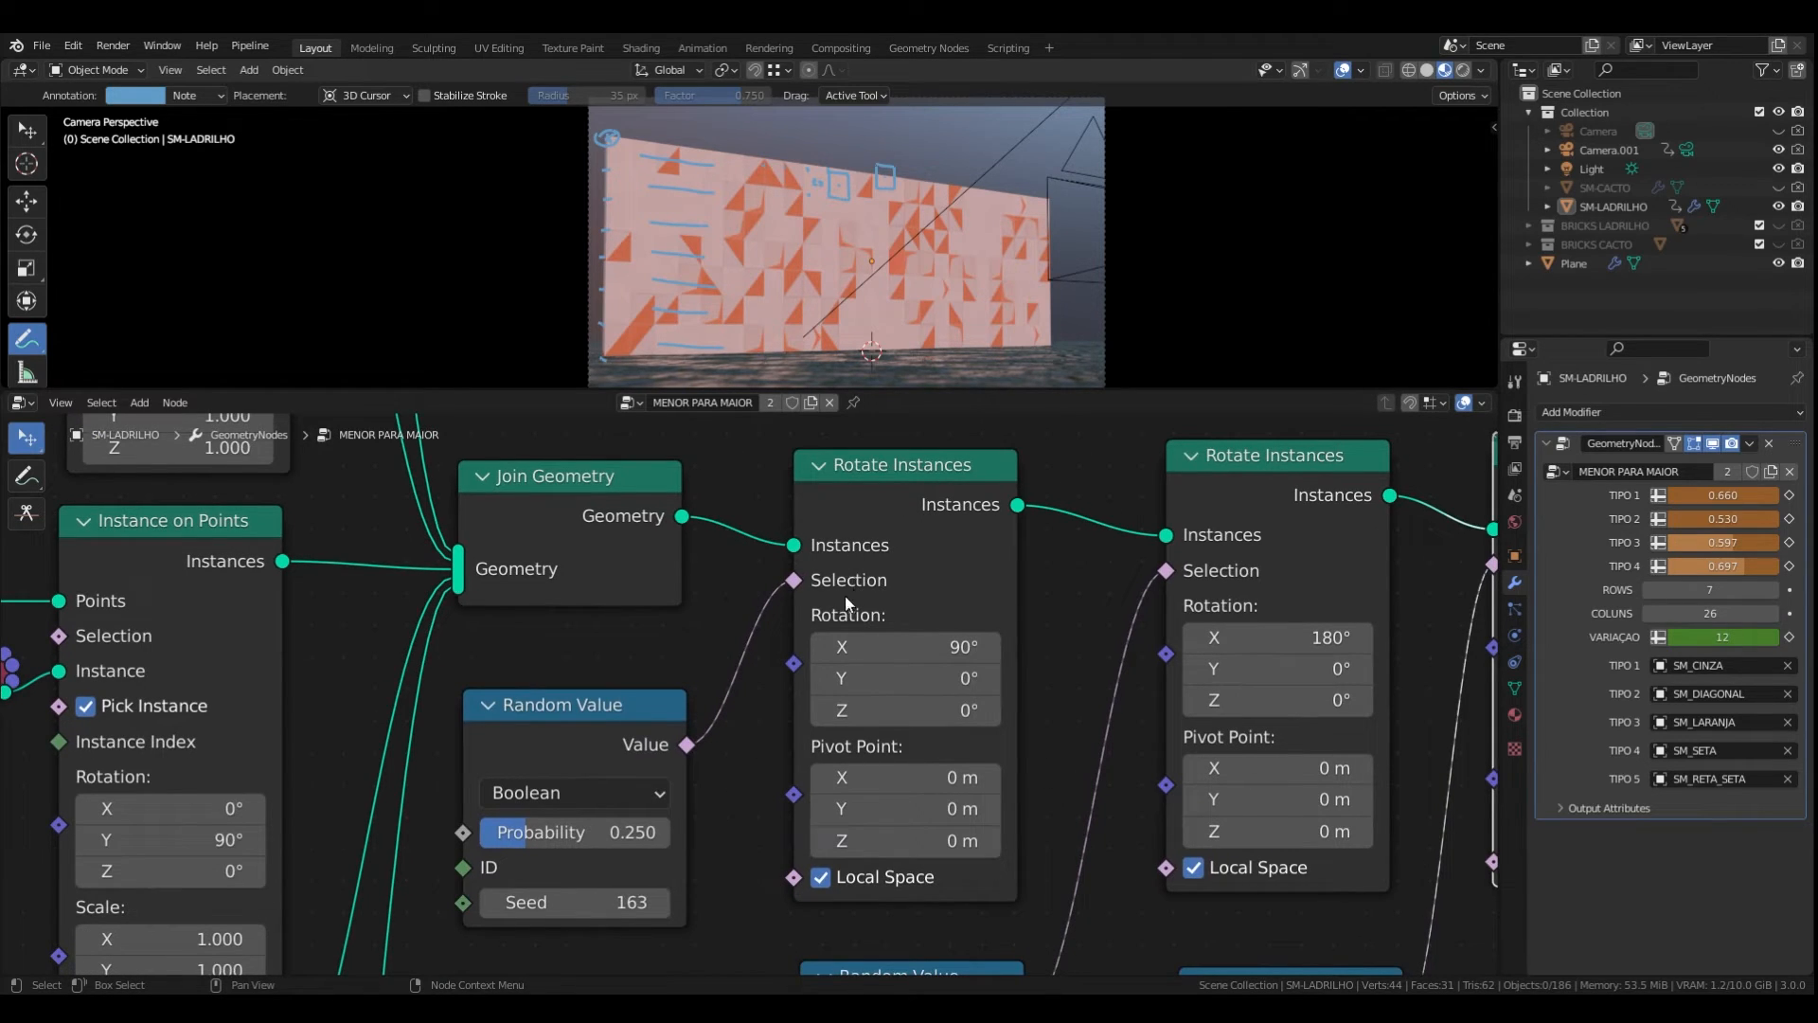
middle_click_drag(697, 731, 729, 699)
left_click_drag(582, 690, 566, 623)
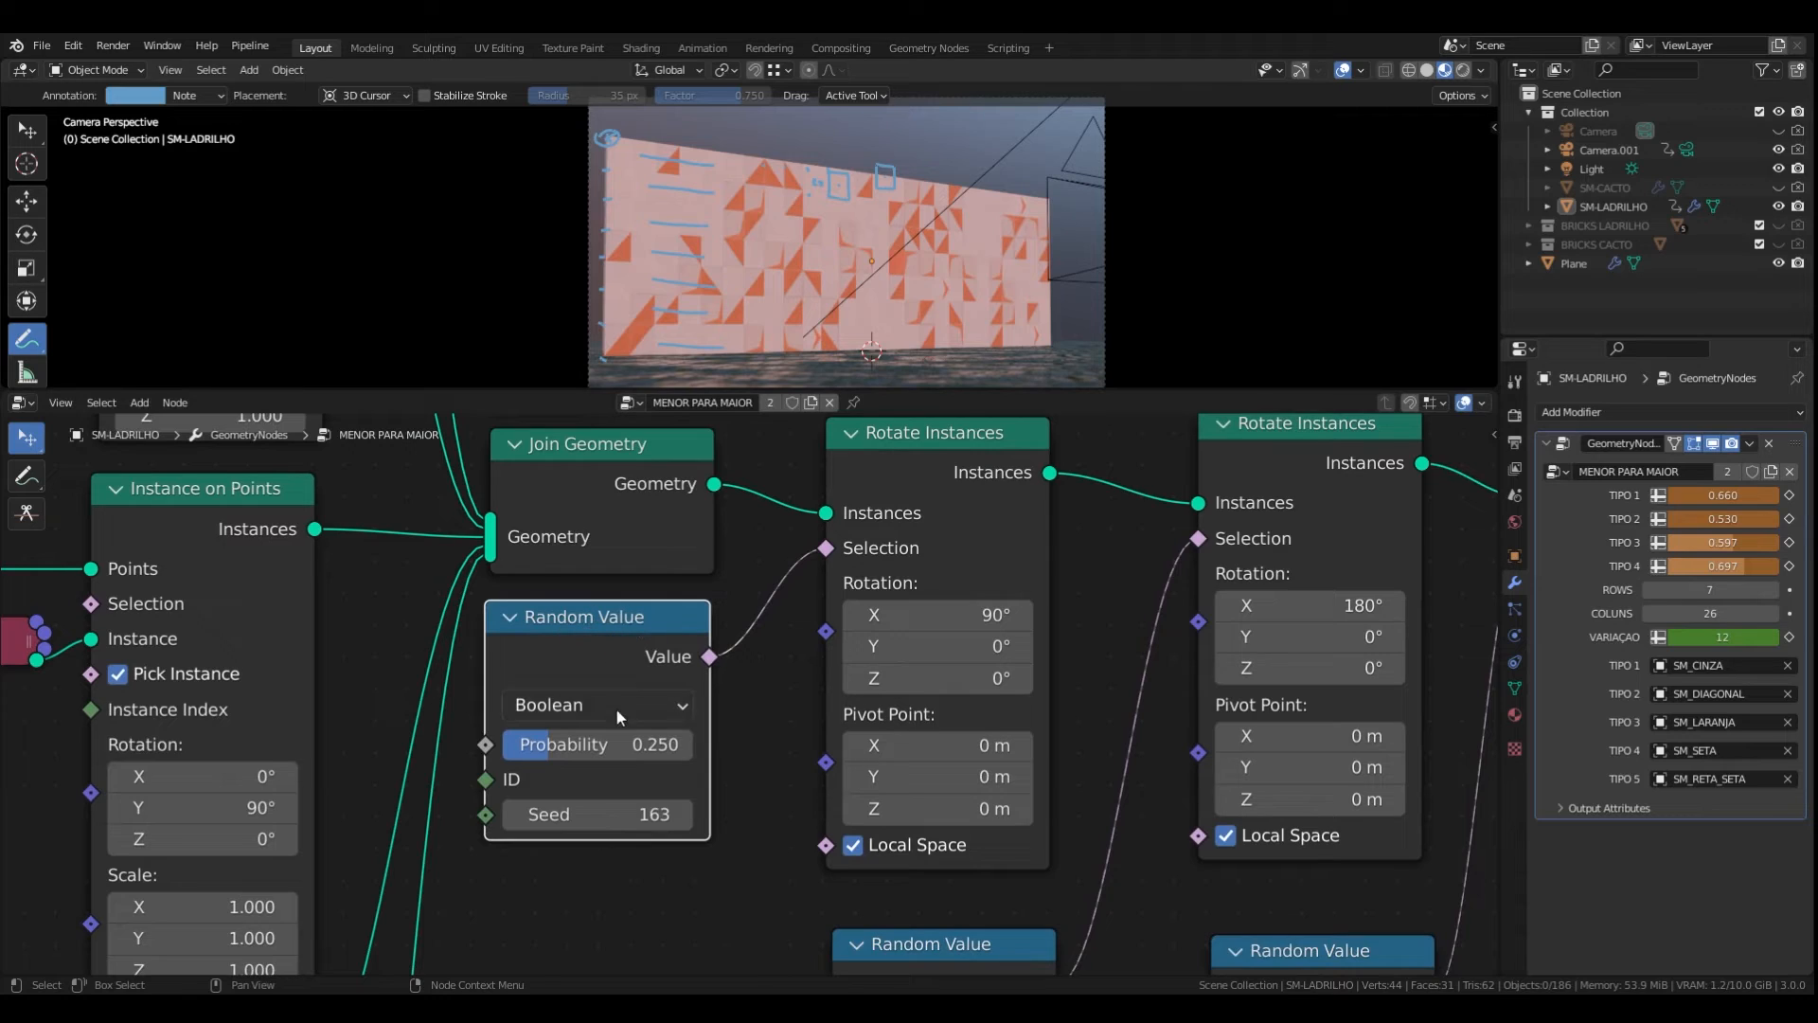
- Try a probability of 1.000 on the first Random Value node, and set it back to 0.25
left_click_drag(661, 747, 720, 747)
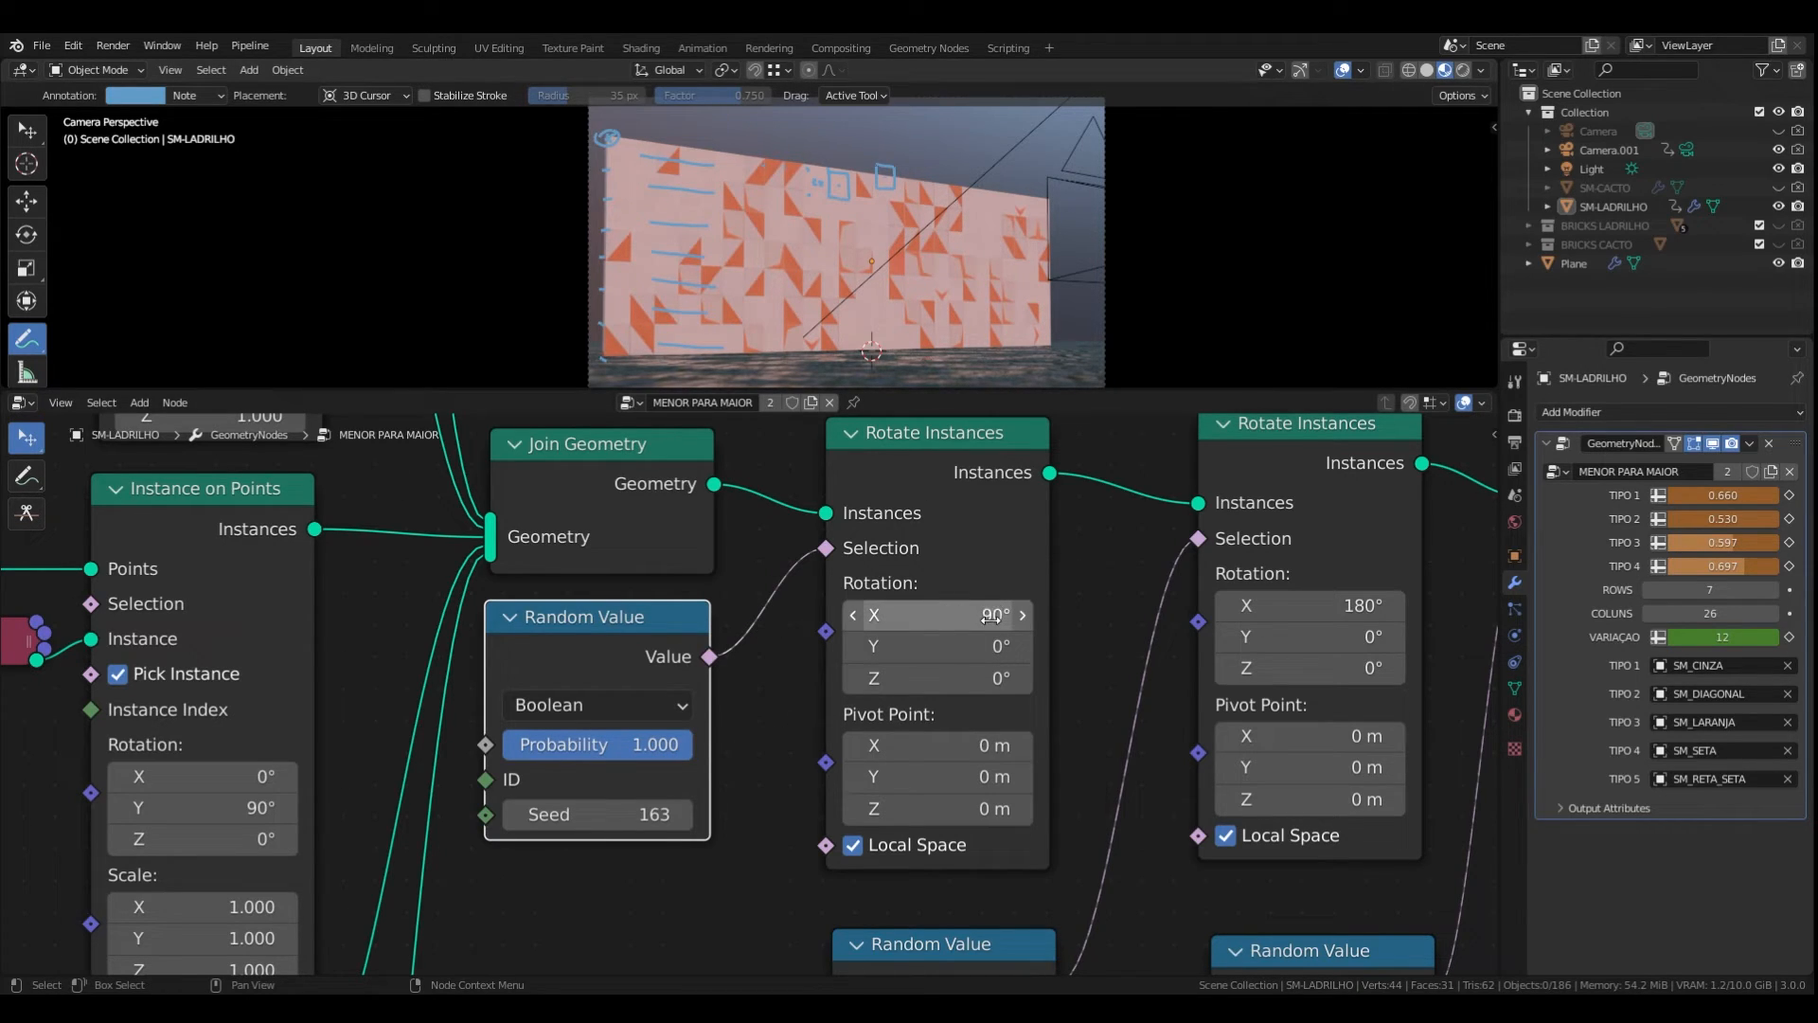
left_click(627, 744)
type(".25")
key("Return")
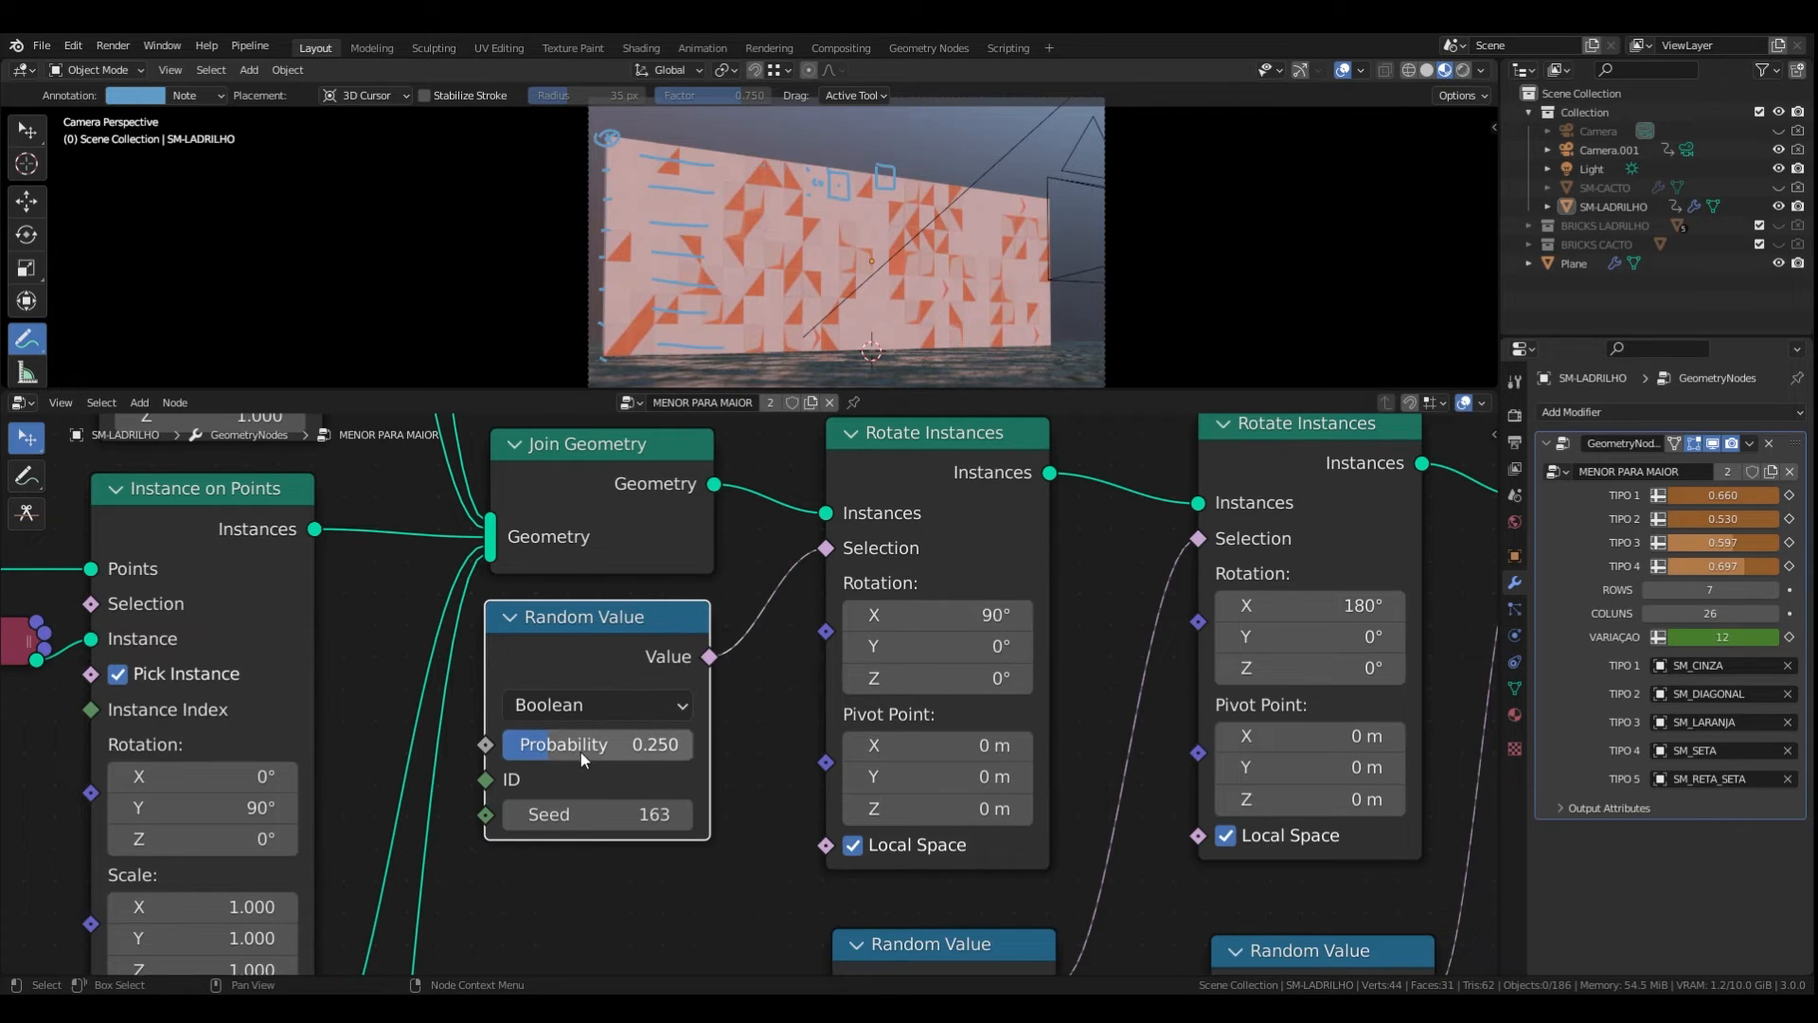
- Try other rotations on the first Rotate Instances node, reset them to 0°, and set X back to 90°
middle_click_drag(581, 752, 565, 771)
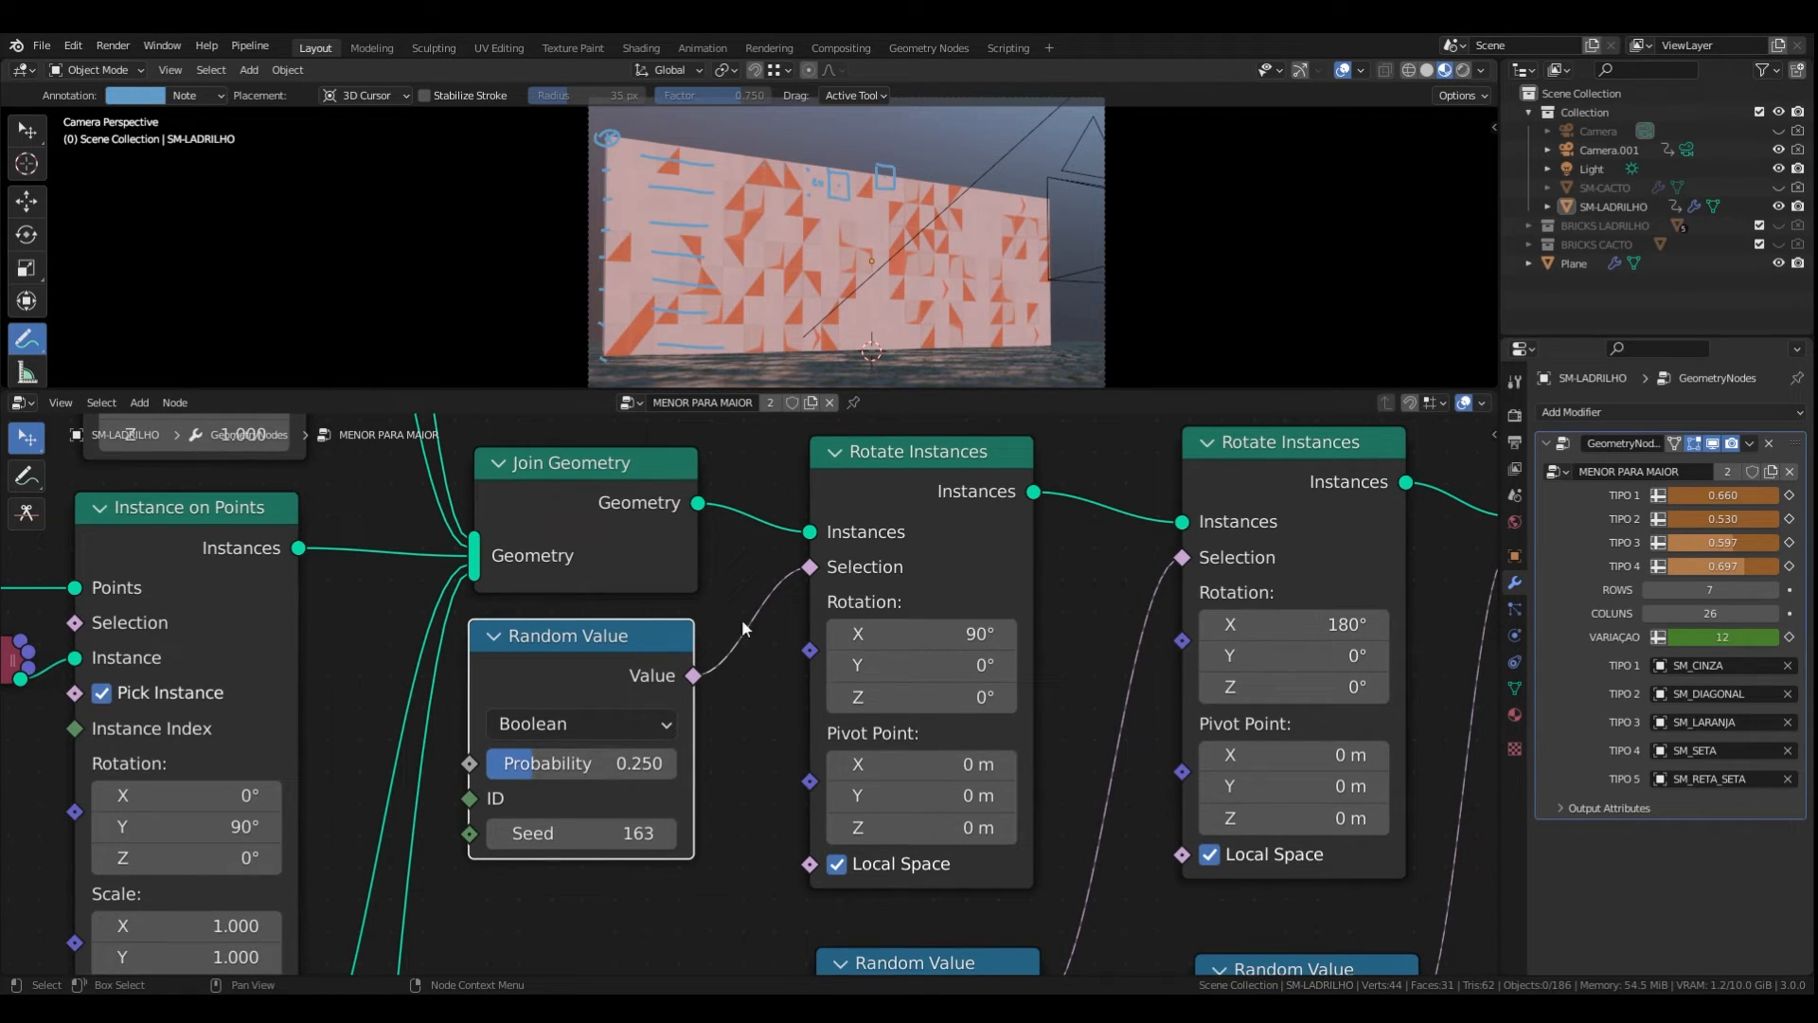
scroll(864, 563, "up", 2)
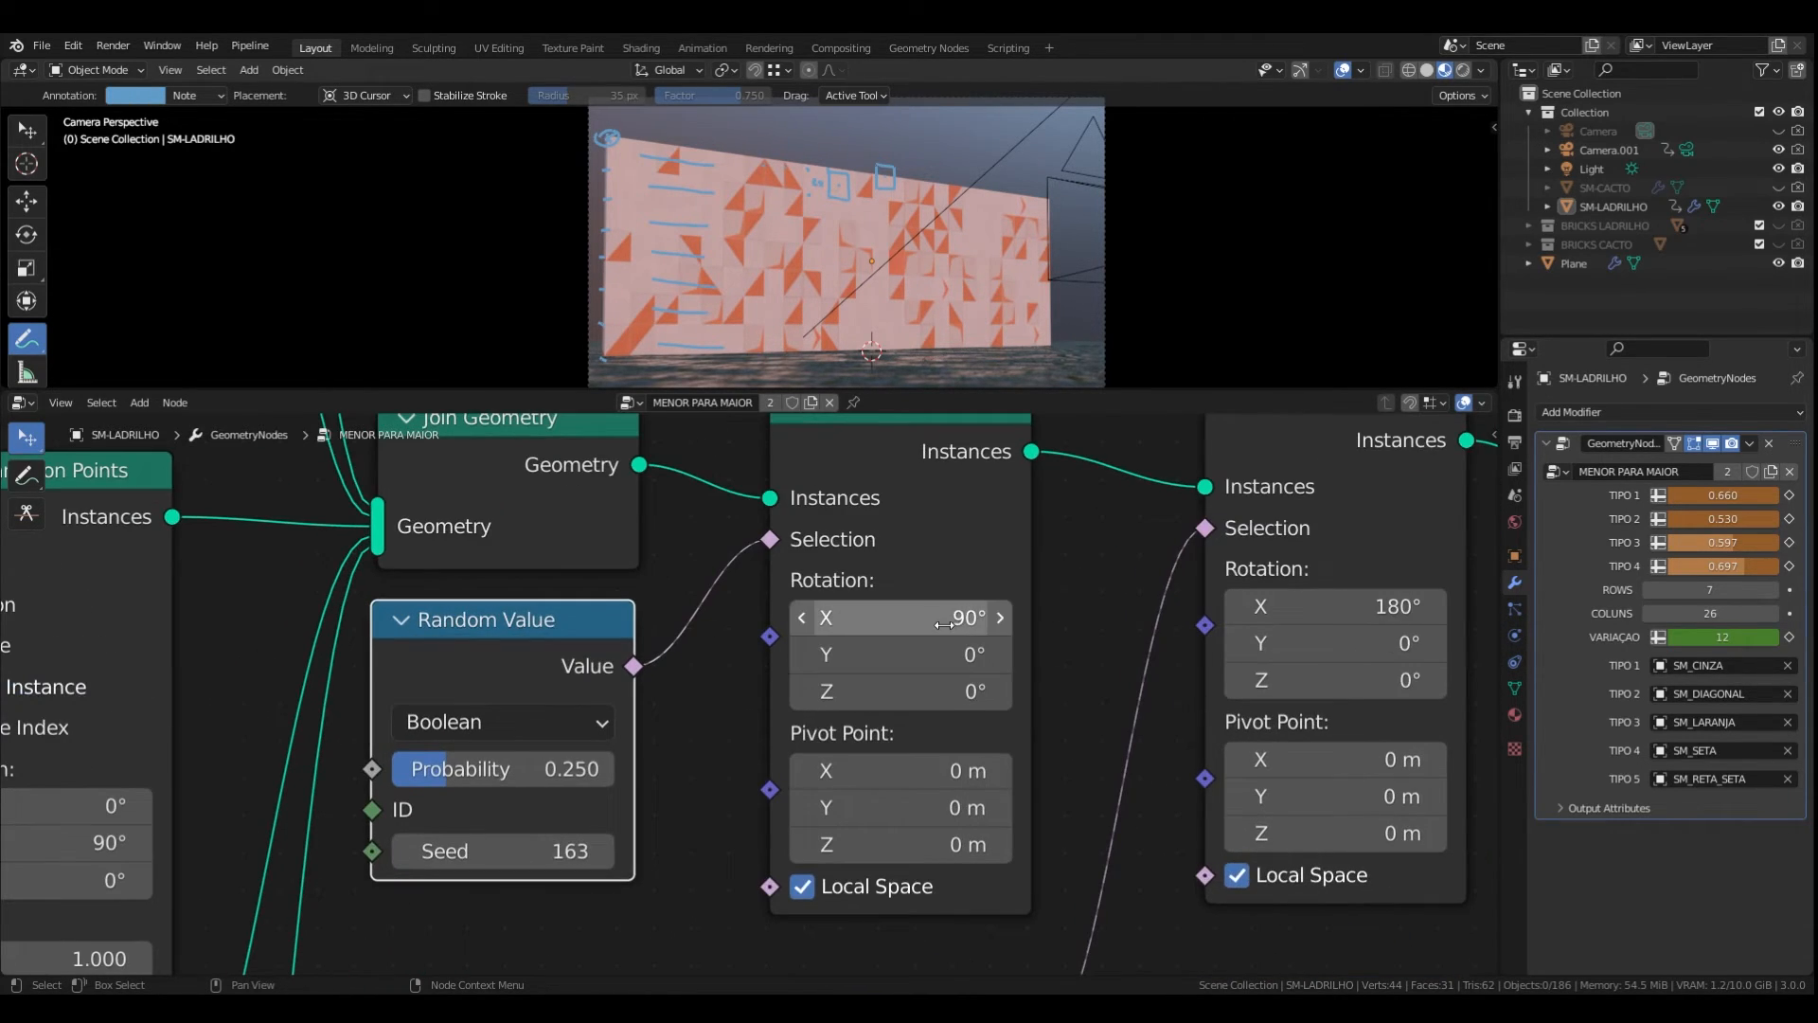
left_click_drag(938, 655, 984, 655)
left_click_drag(885, 705, 968, 705)
key("BackSpace")
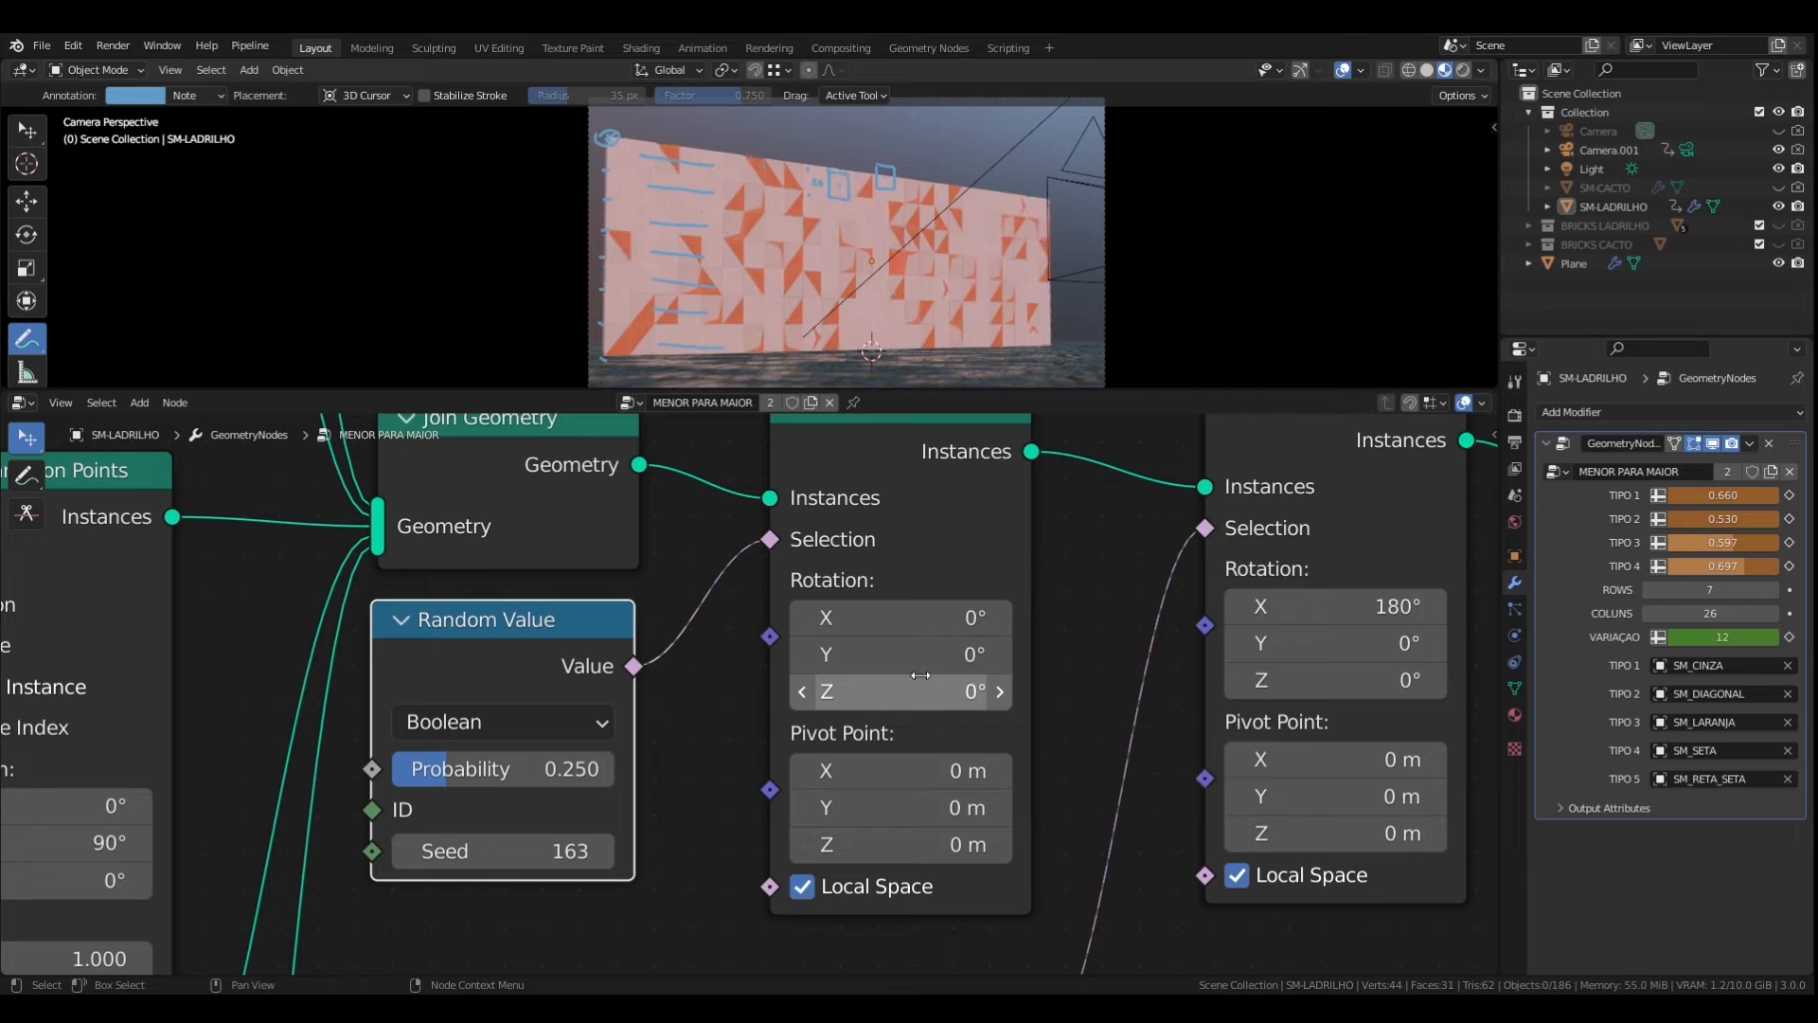
left_click(947, 612)
type("90")
key("Return")
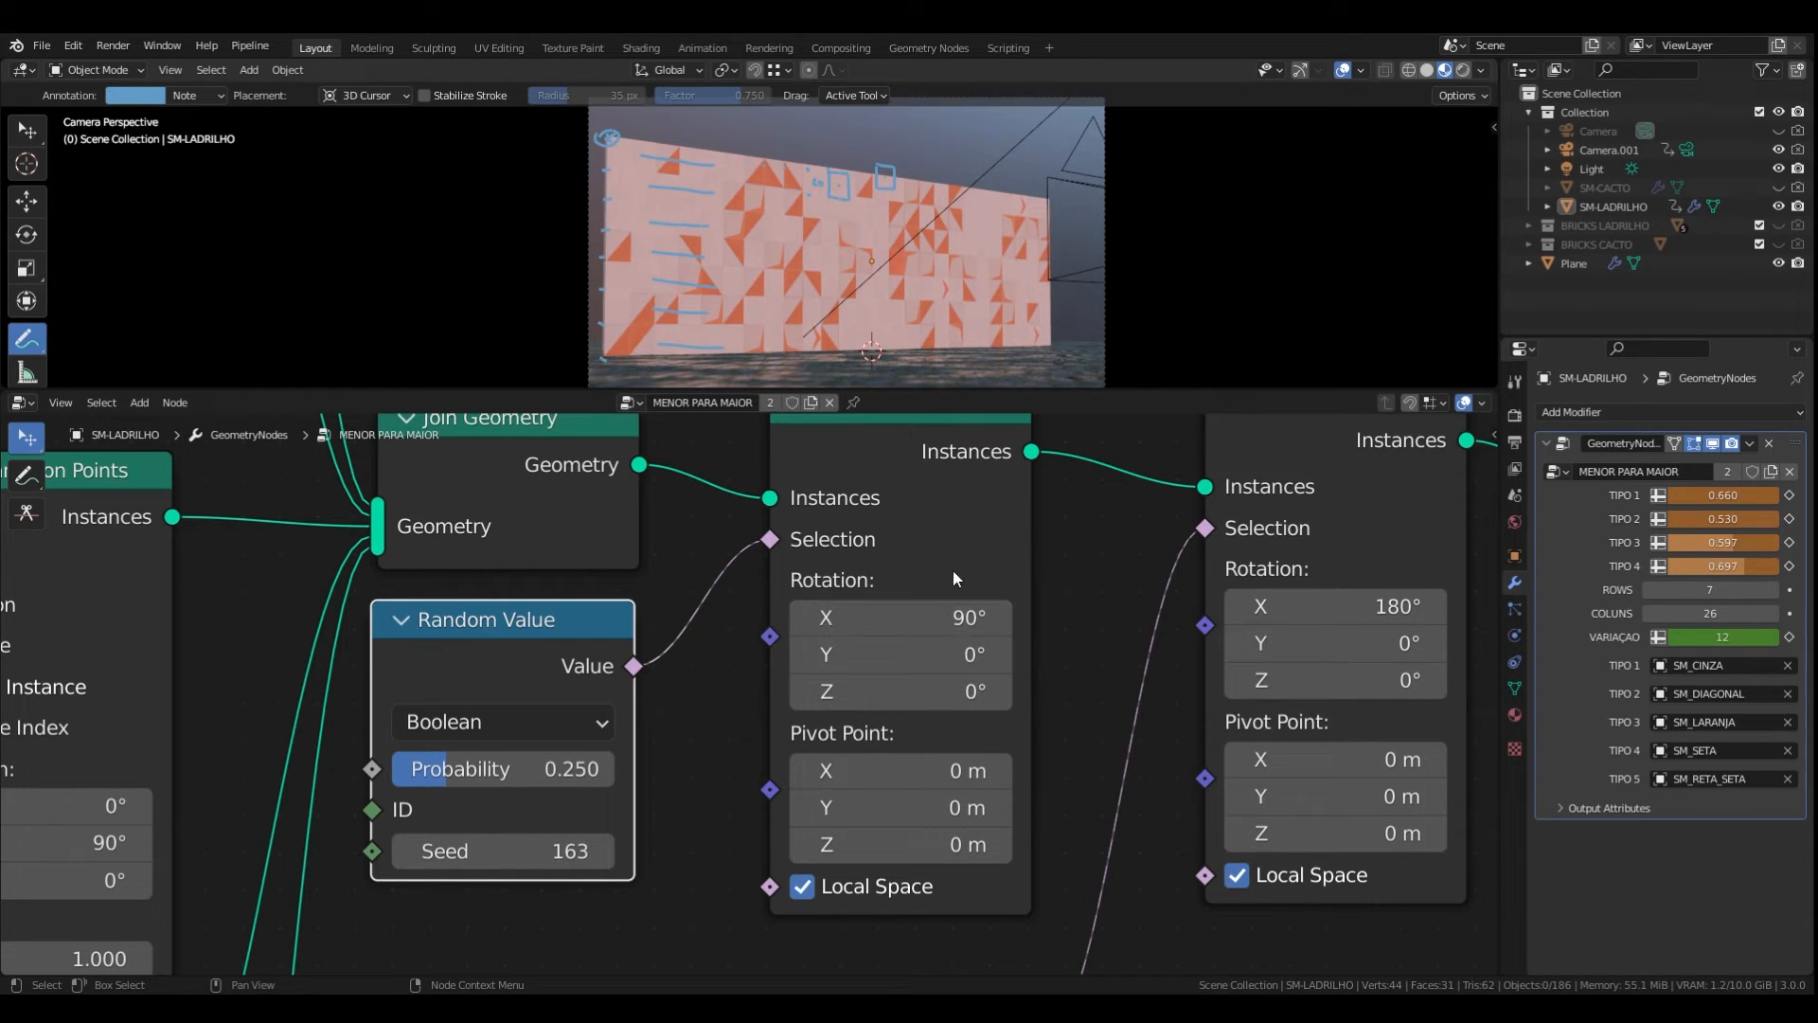
- Disable Local Space on the first Rotate Instances node
left_click(802, 888)
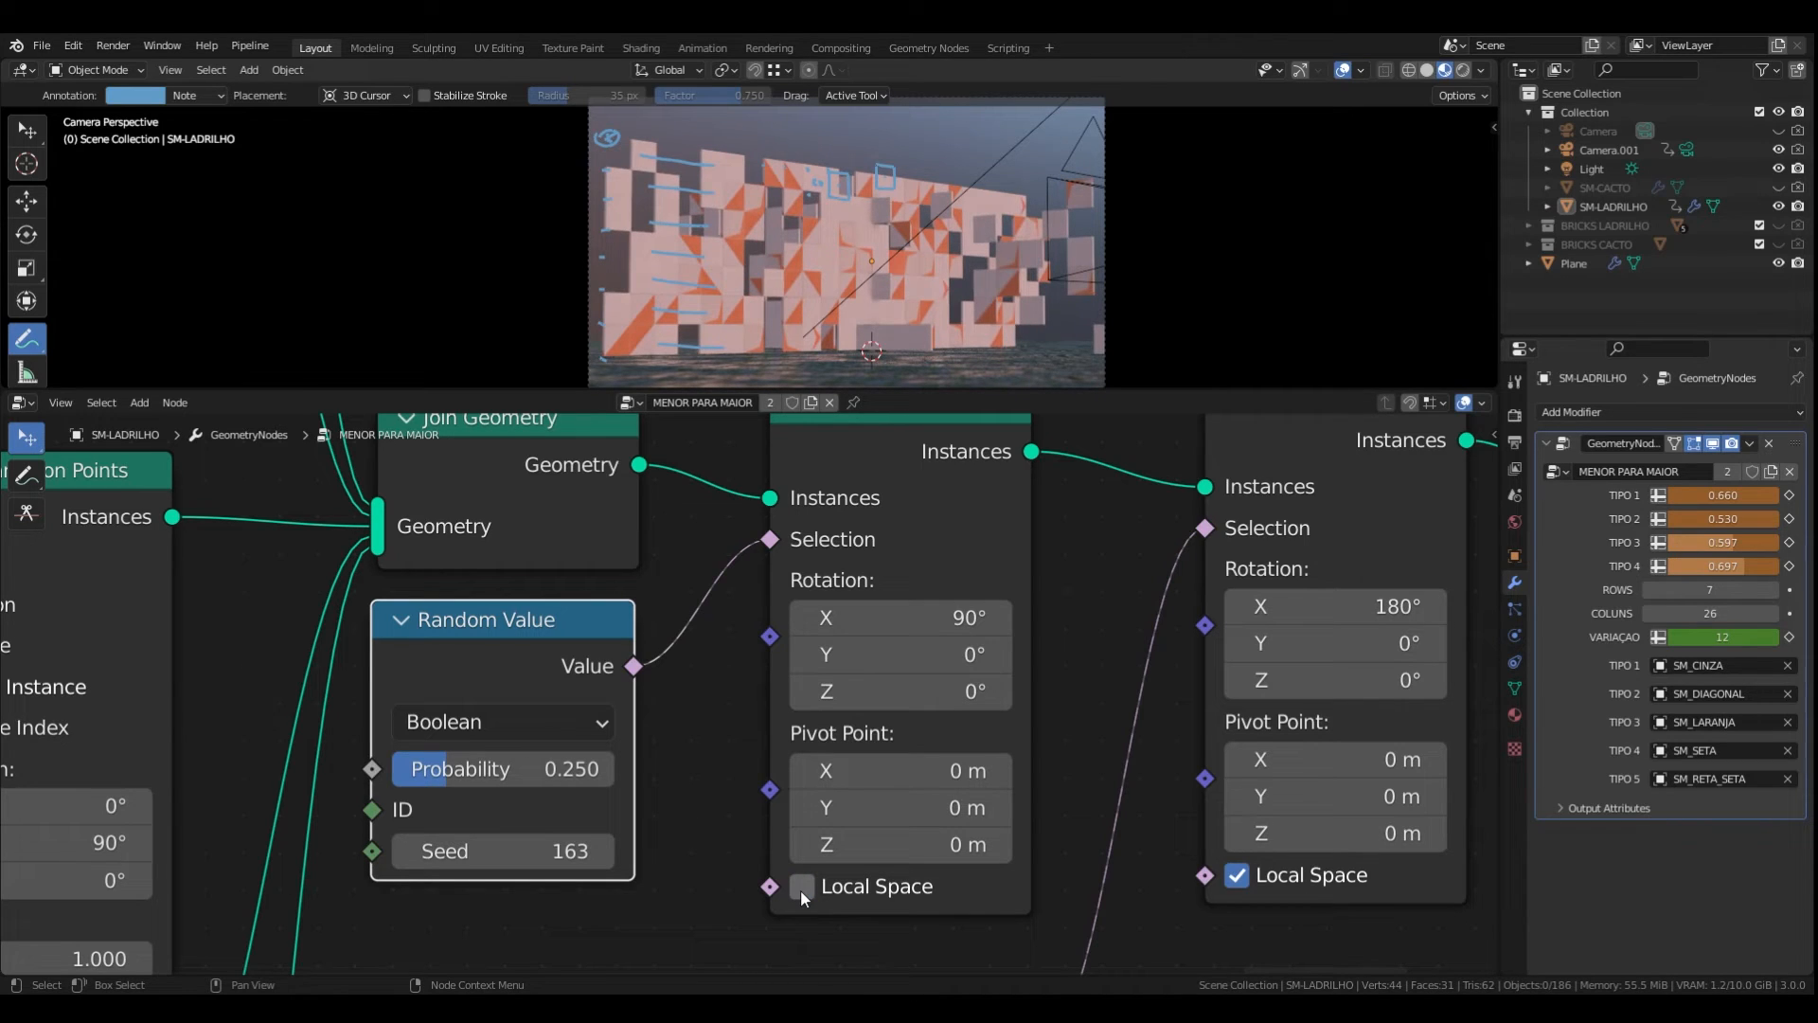
- Try probabilities of 0.392 and 0.217 on the Random Value node with seed 163, and re-enable Local Space on the first Rotate Instances node
middle_click_drag(959, 267, 854, 289)
scroll(855, 289, "down", 4)
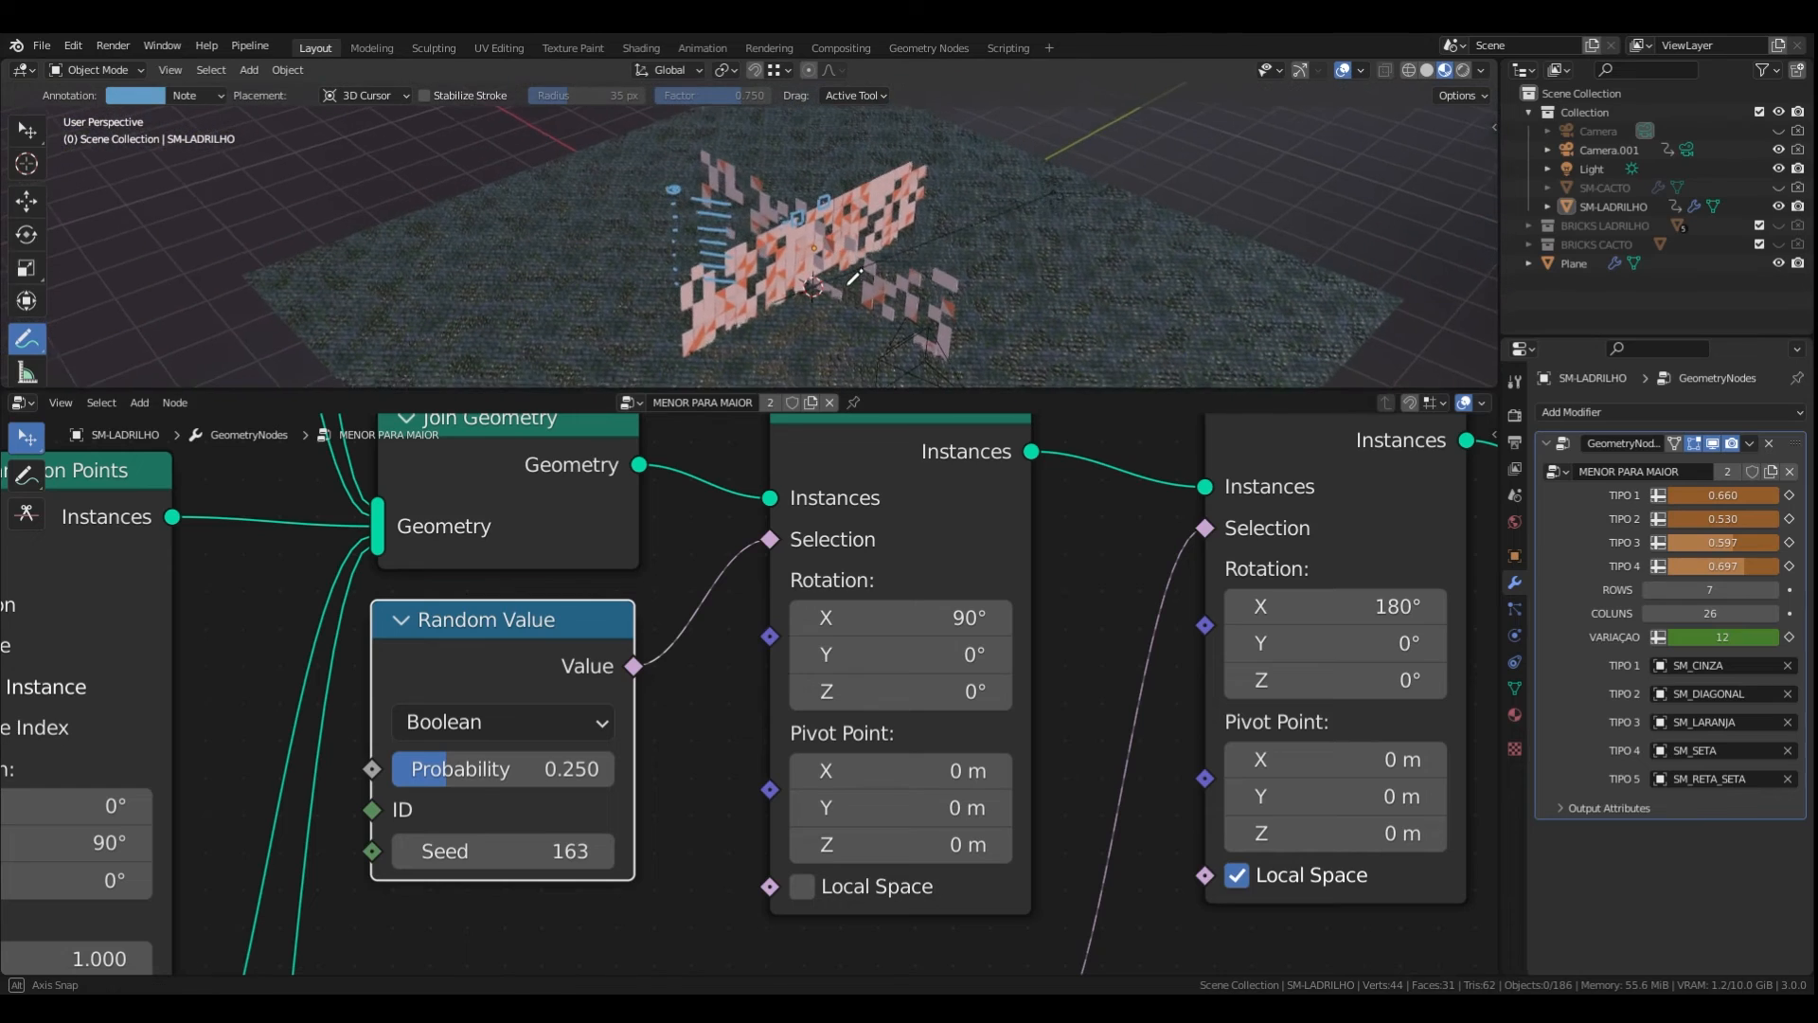
left_click_drag(441, 769, 479, 769)
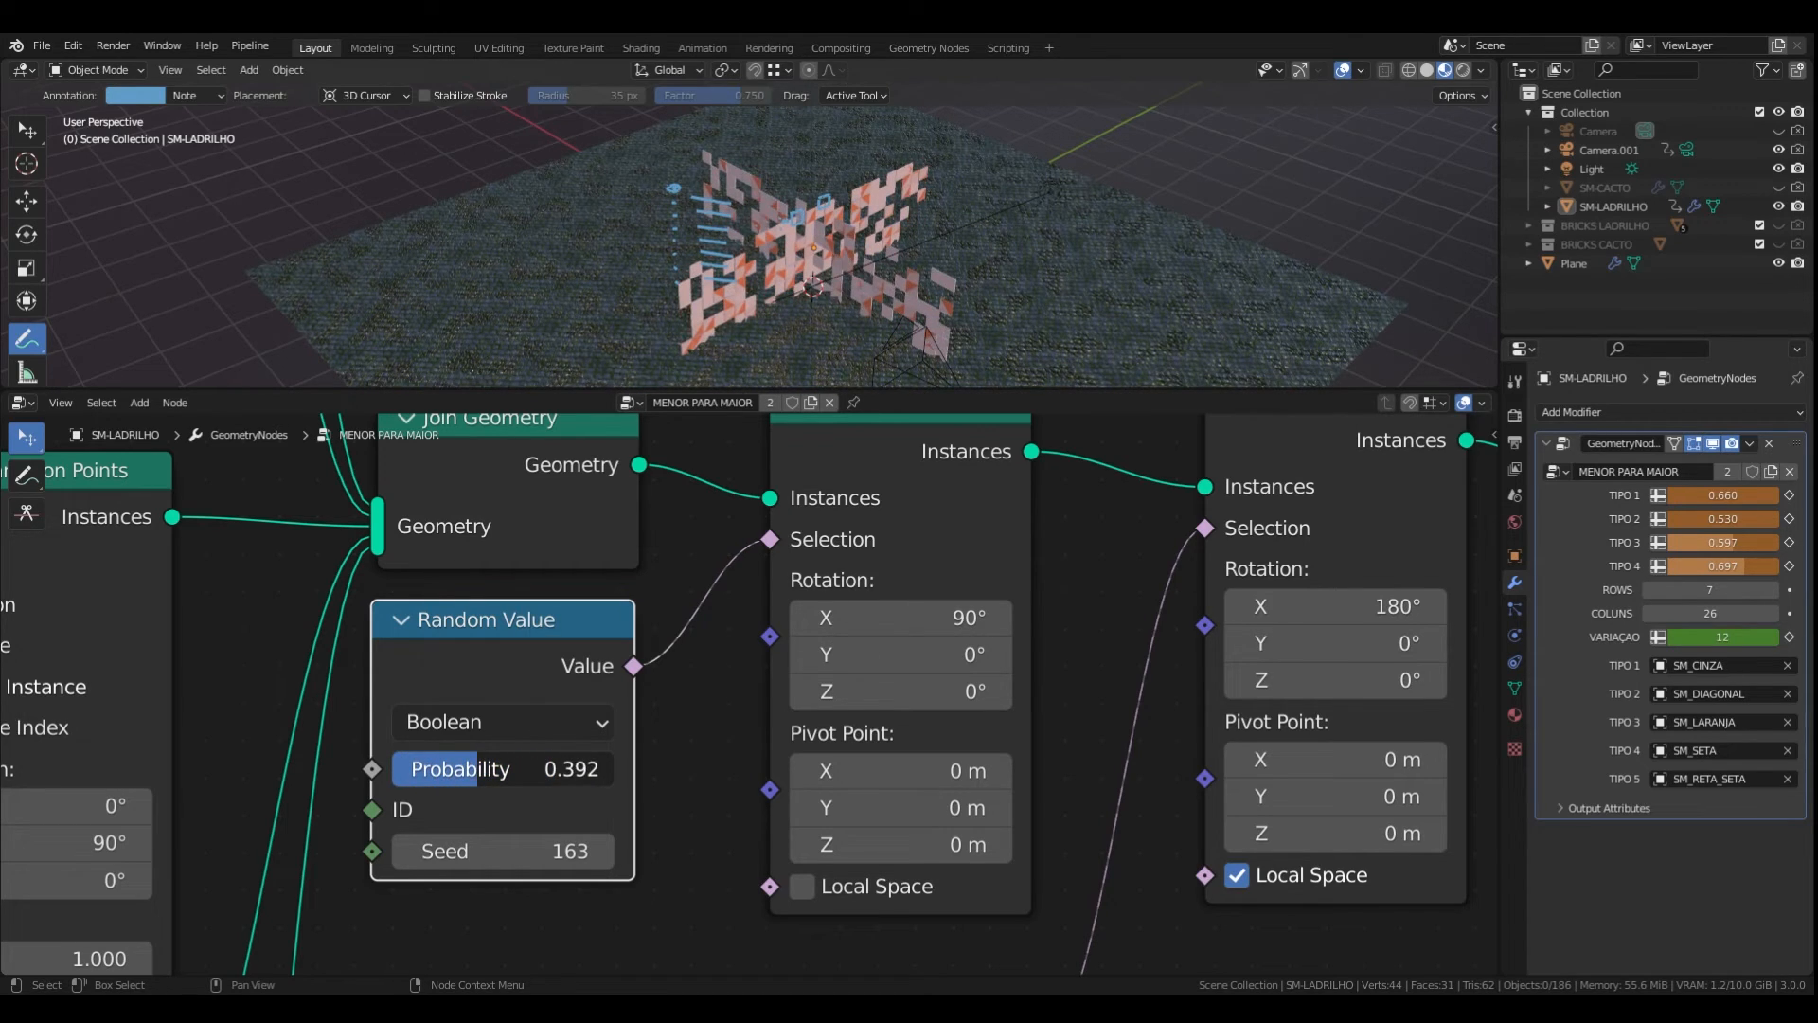
left_click(804, 886)
left_click_drag(479, 768, 437, 763)
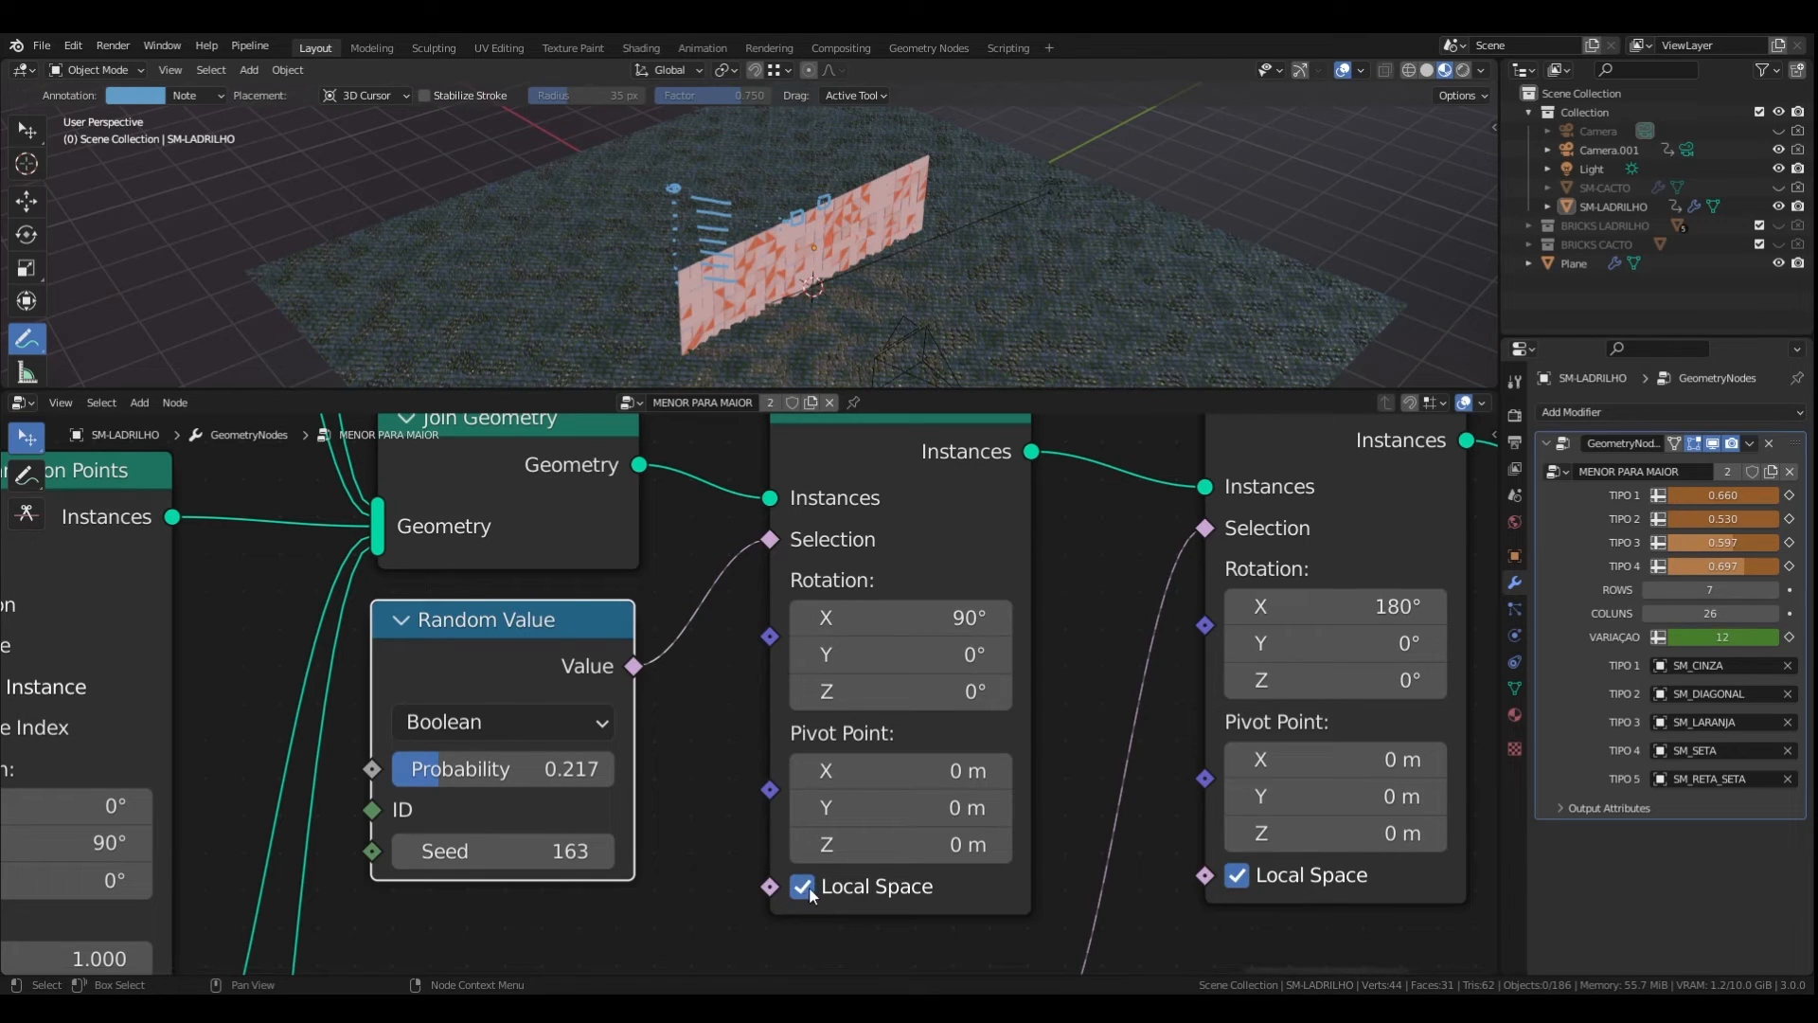
- Set the probability of the Random Value node with seed 163 to 0.25
scroll(807, 890, "down", 5)
middle_click_drag(769, 869, 705, 840)
middle_click_drag(809, 749, 769, 734)
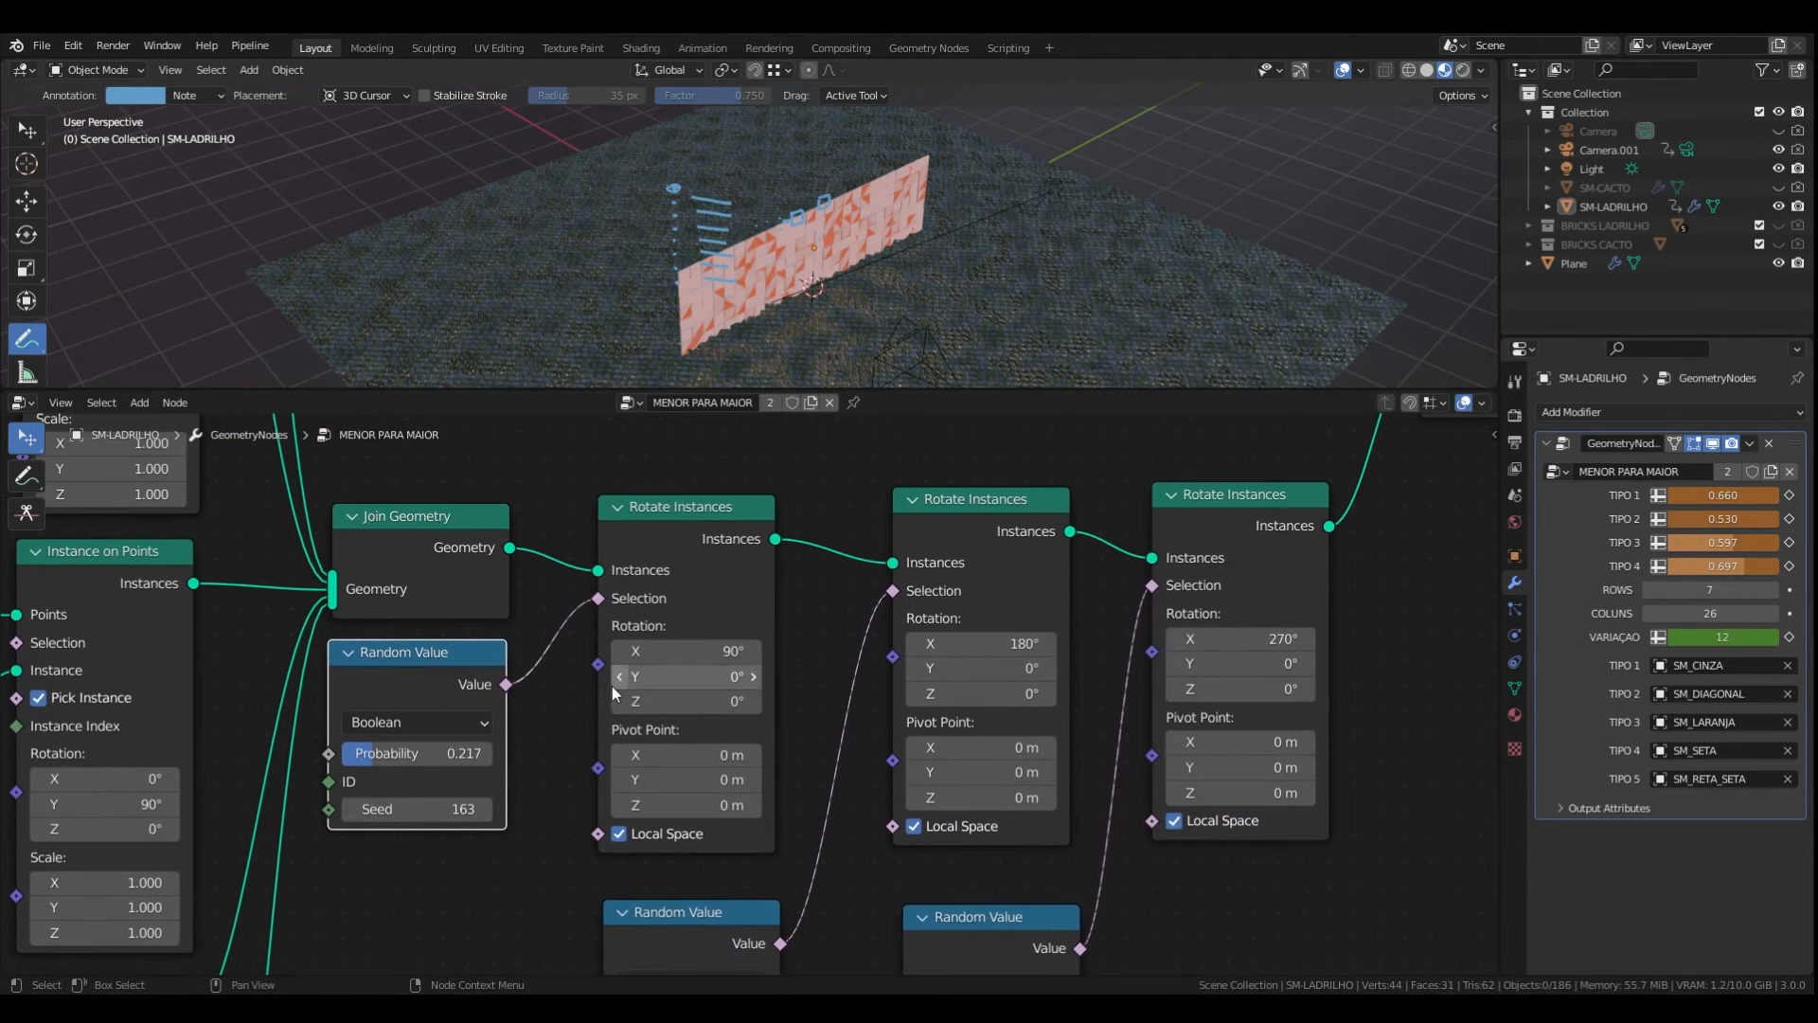
middle_click_drag(612, 685, 594, 651)
scroll(684, 559, "up", 2)
scroll(675, 531, "down", 1)
middle_click_drag(671, 525, 698, 599)
scroll(718, 727, "up", 4)
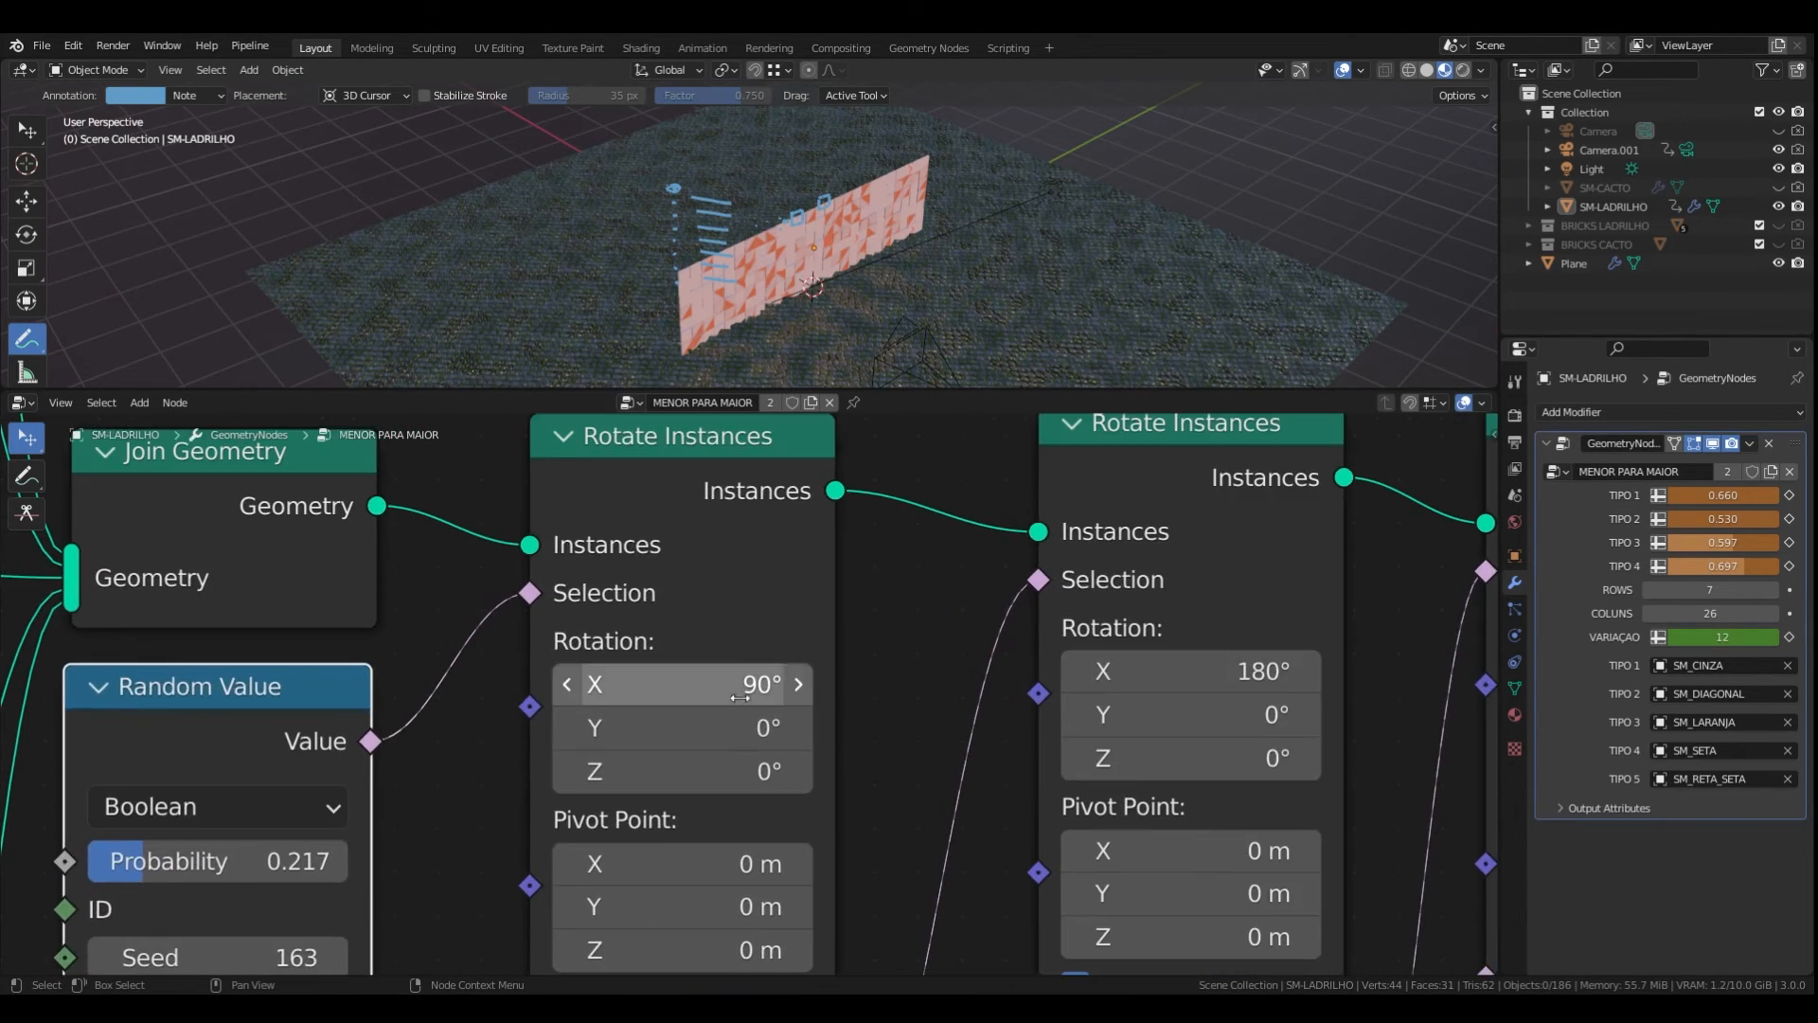
scroll(663, 720, "down", 3)
middle_click_drag(584, 749, 735, 694)
scroll(523, 779, "up", 3)
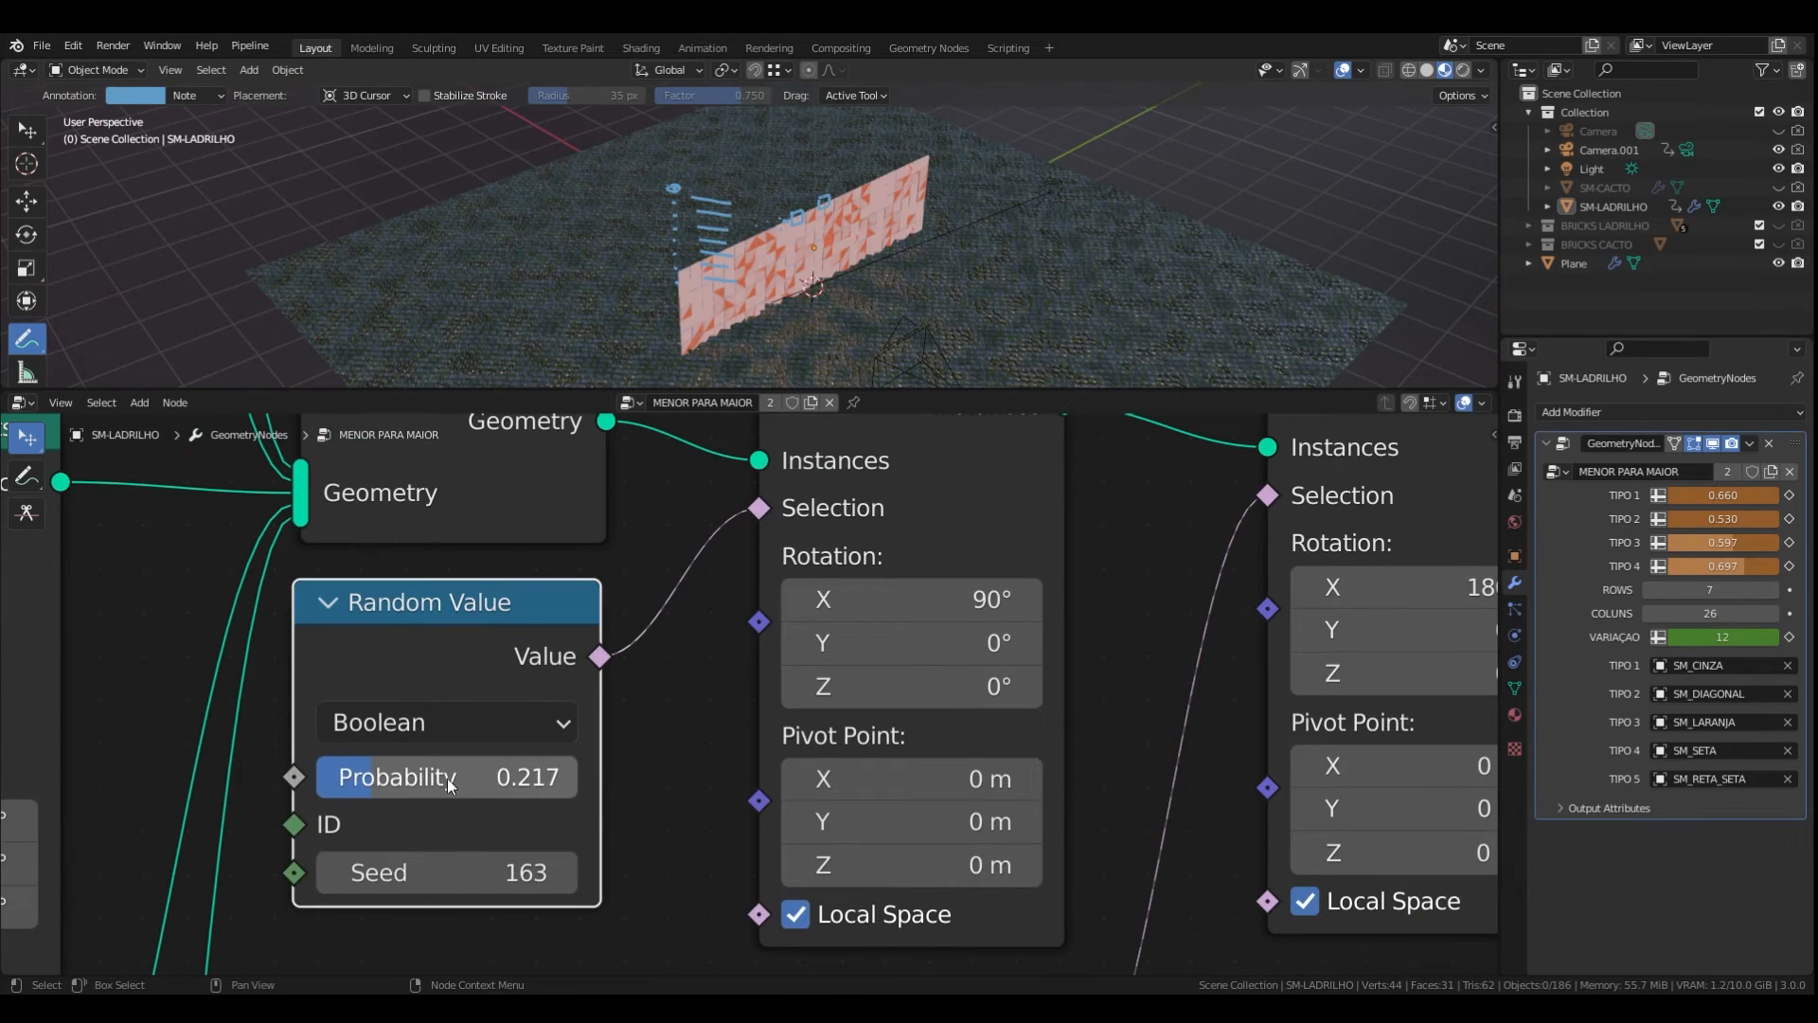
double_click(447, 778)
type("0.25")
key("Return")
- Examine the three chained Rotate Instances nodes and the Random Value nodes driving their selections
scroll(527, 684, "down", 2)
scroll(526, 684, "down", 4)
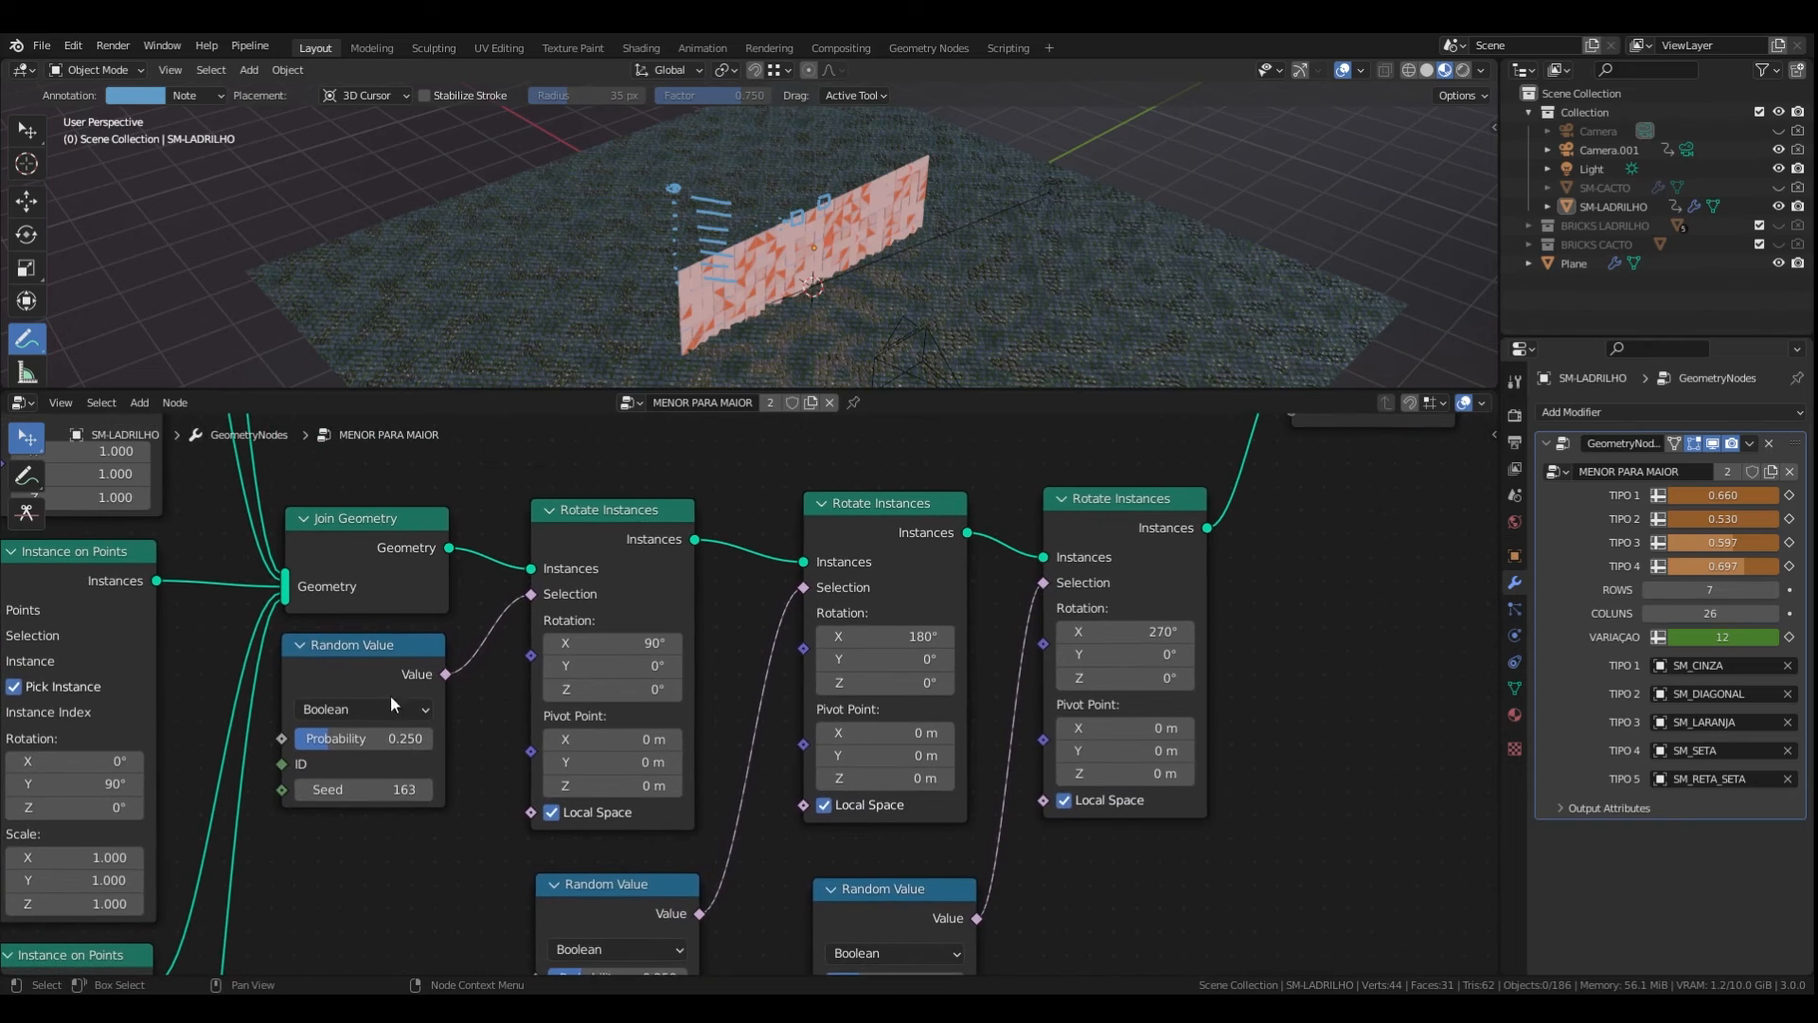
scroll(565, 583, "up", 3)
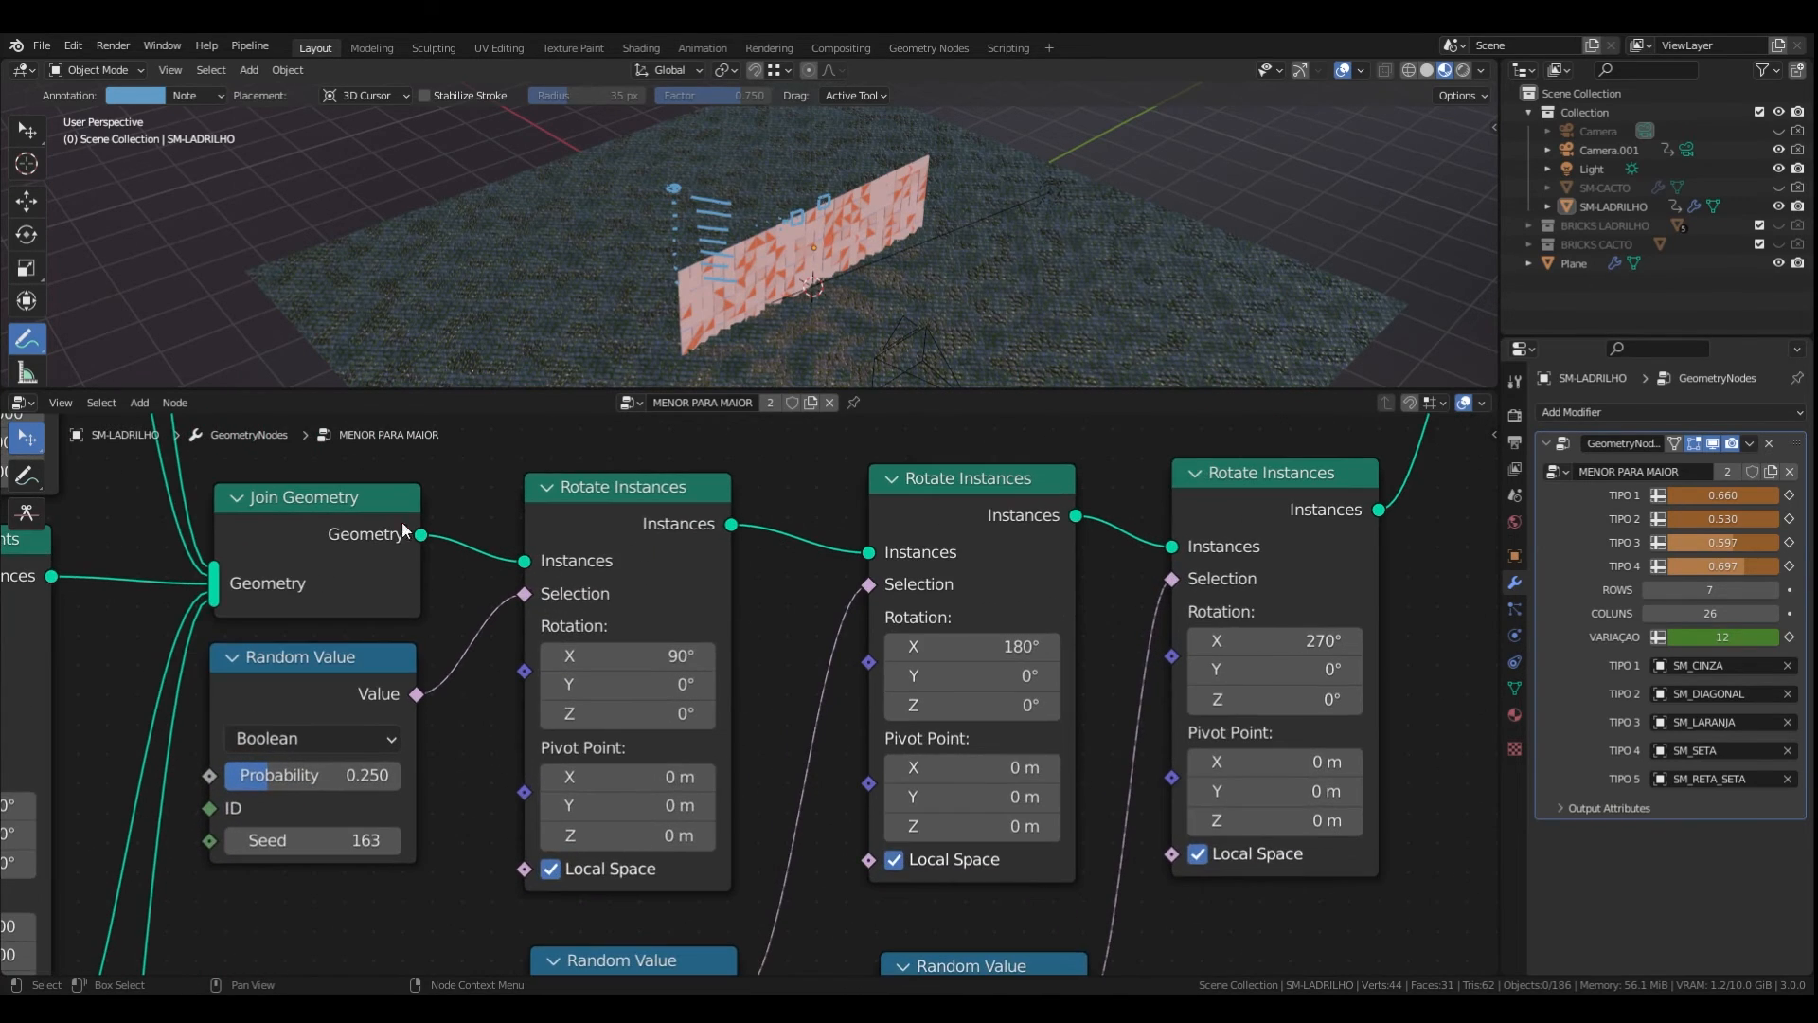
middle_click_drag(745, 672, 702, 661)
scroll(635, 644, "up", 3)
scroll(511, 548, "down", 2)
middle_click_drag(632, 850, 621, 718)
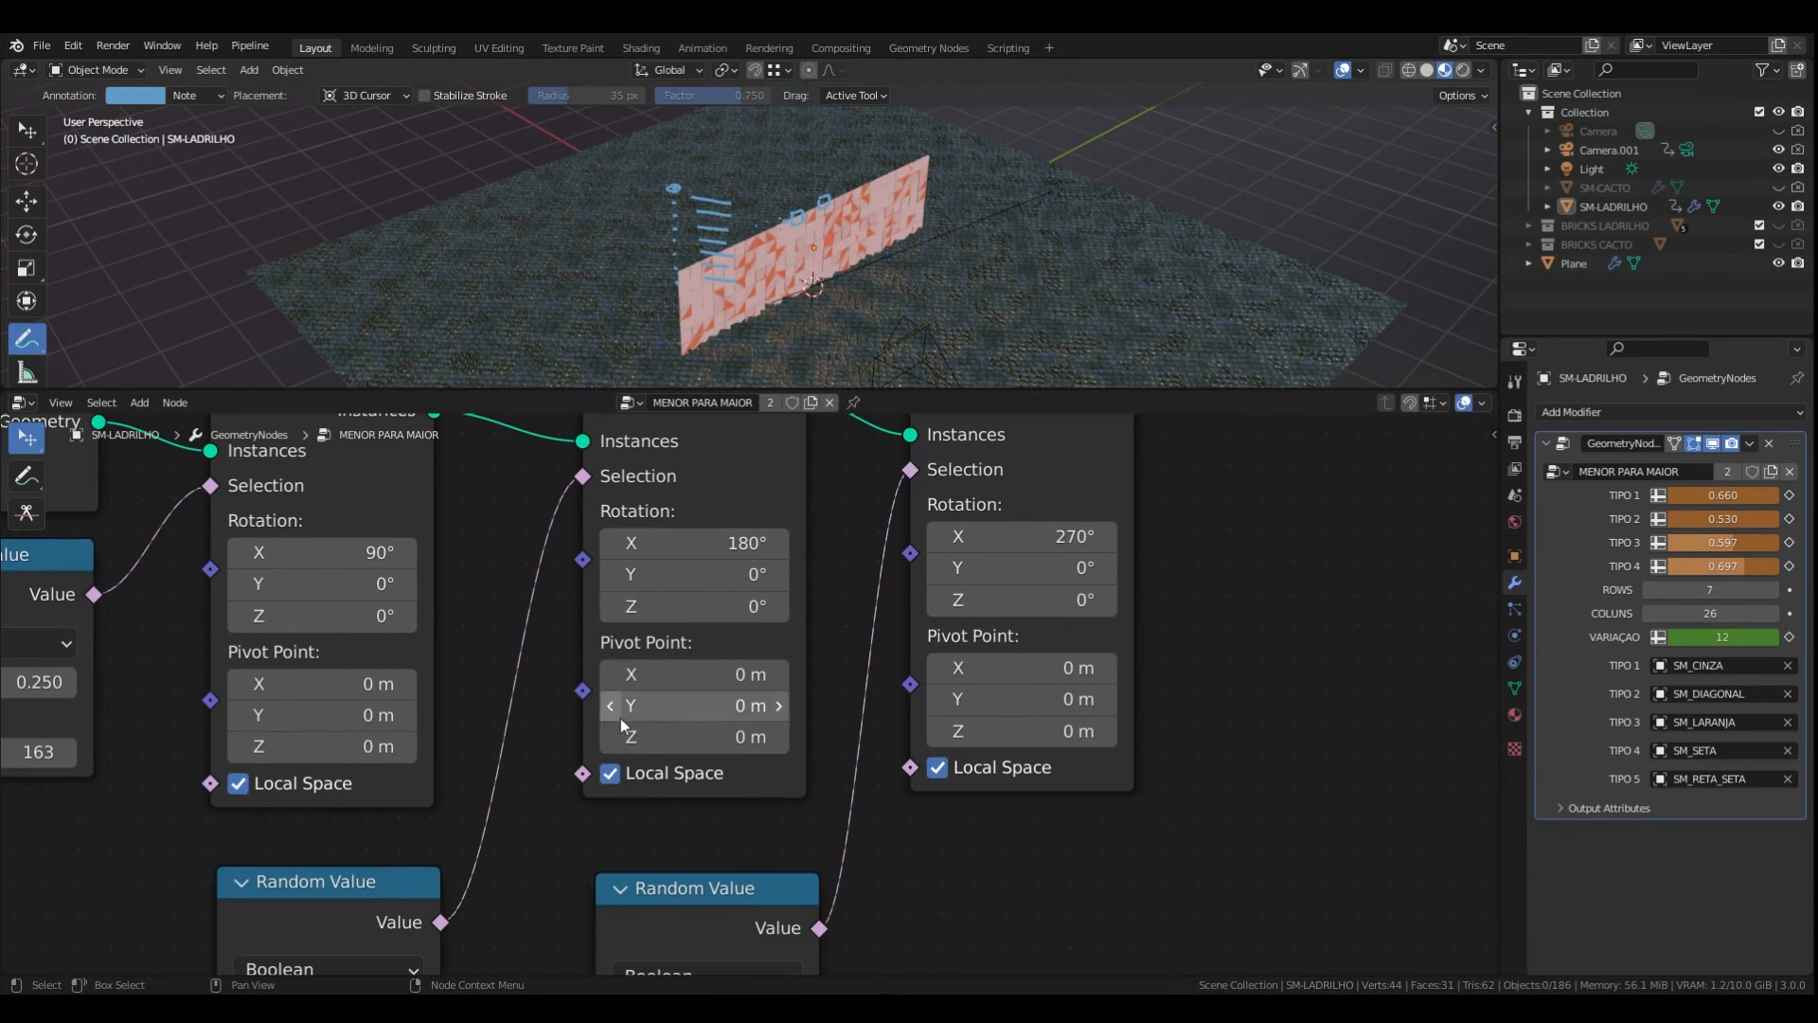
scroll(743, 561, "up", 3)
scroll(738, 558, "down", 2)
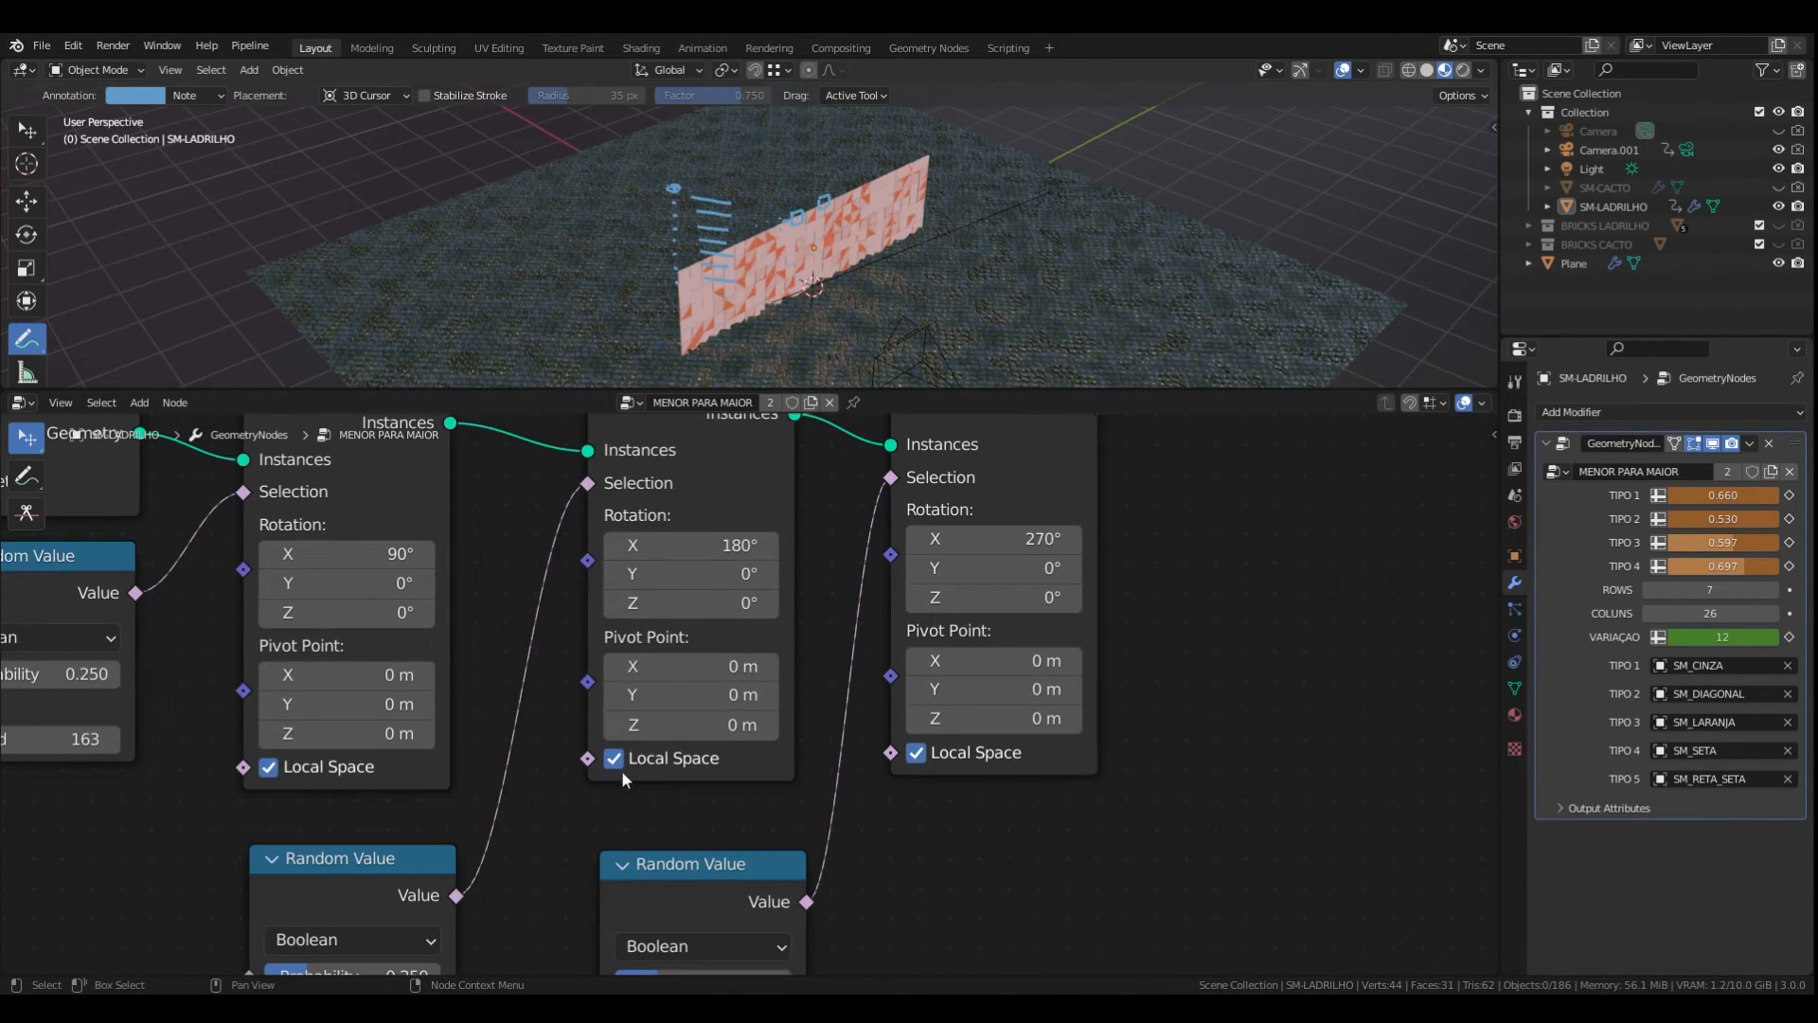
scroll(629, 770, "down", 3)
scroll(465, 828, "up", 4)
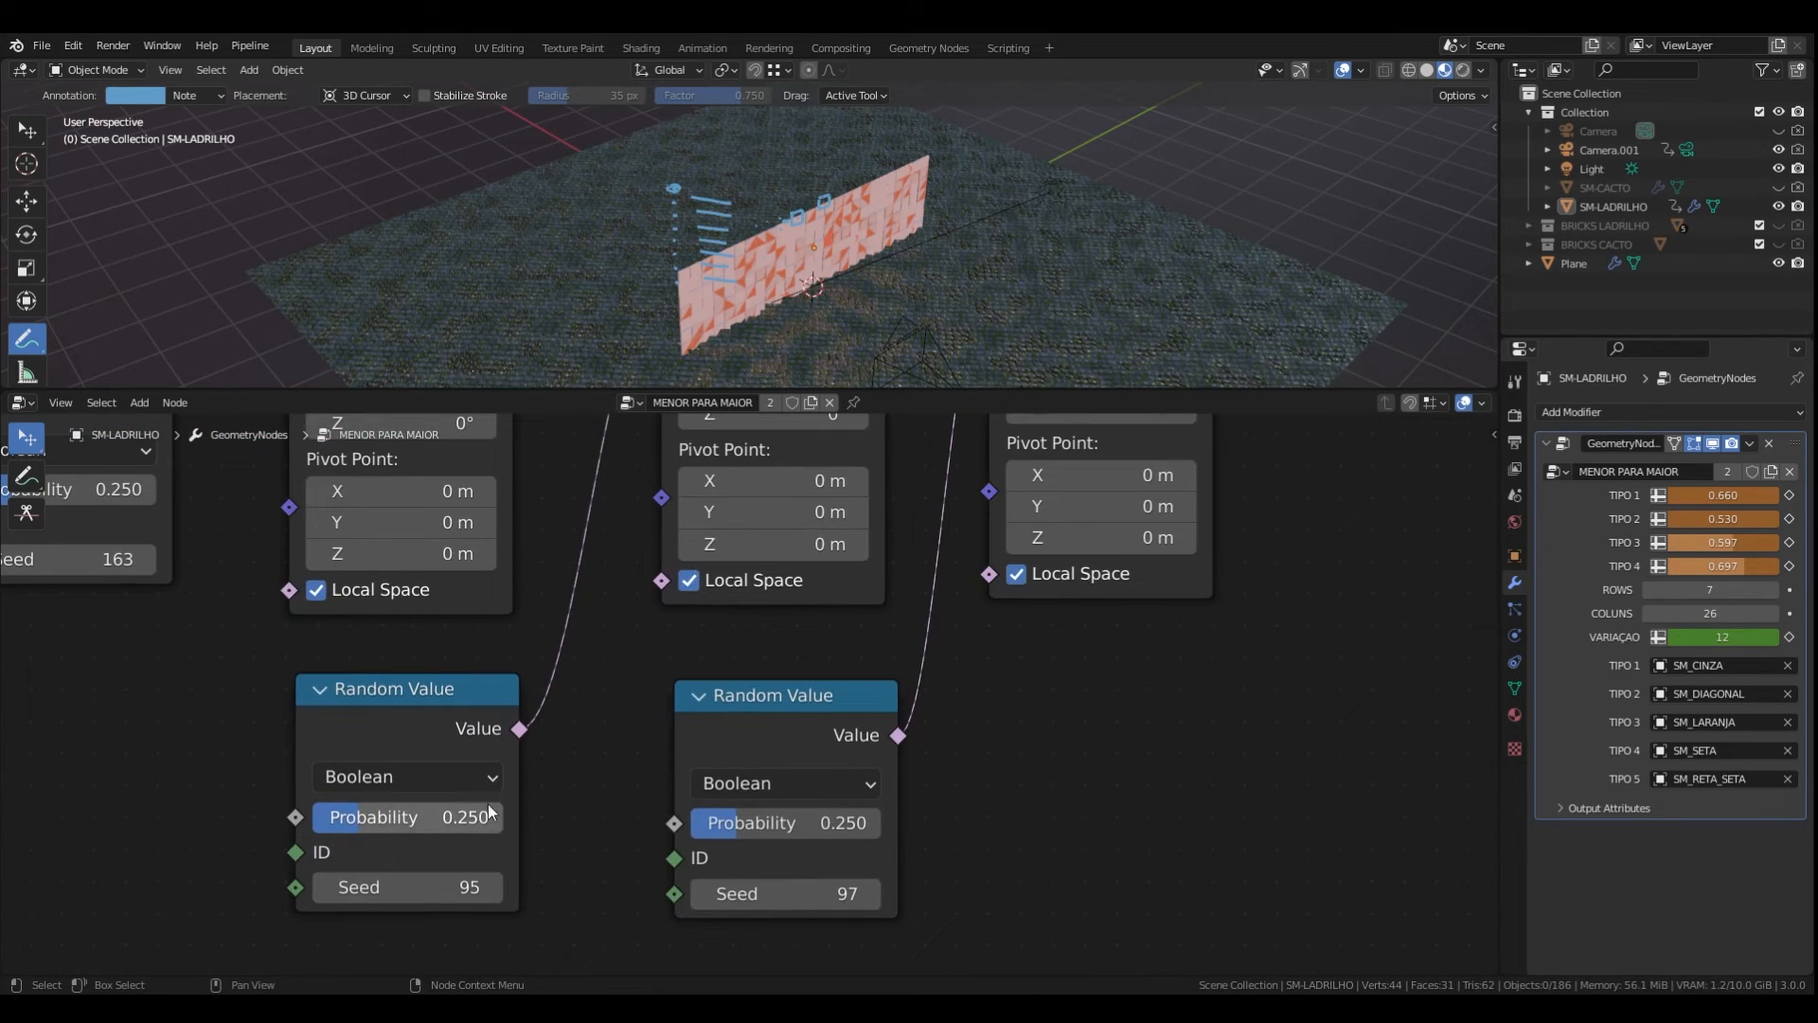
scroll(491, 834, "down", 5)
middle_click_drag(547, 817, 405, 936)
scroll(737, 585, "up", 4)
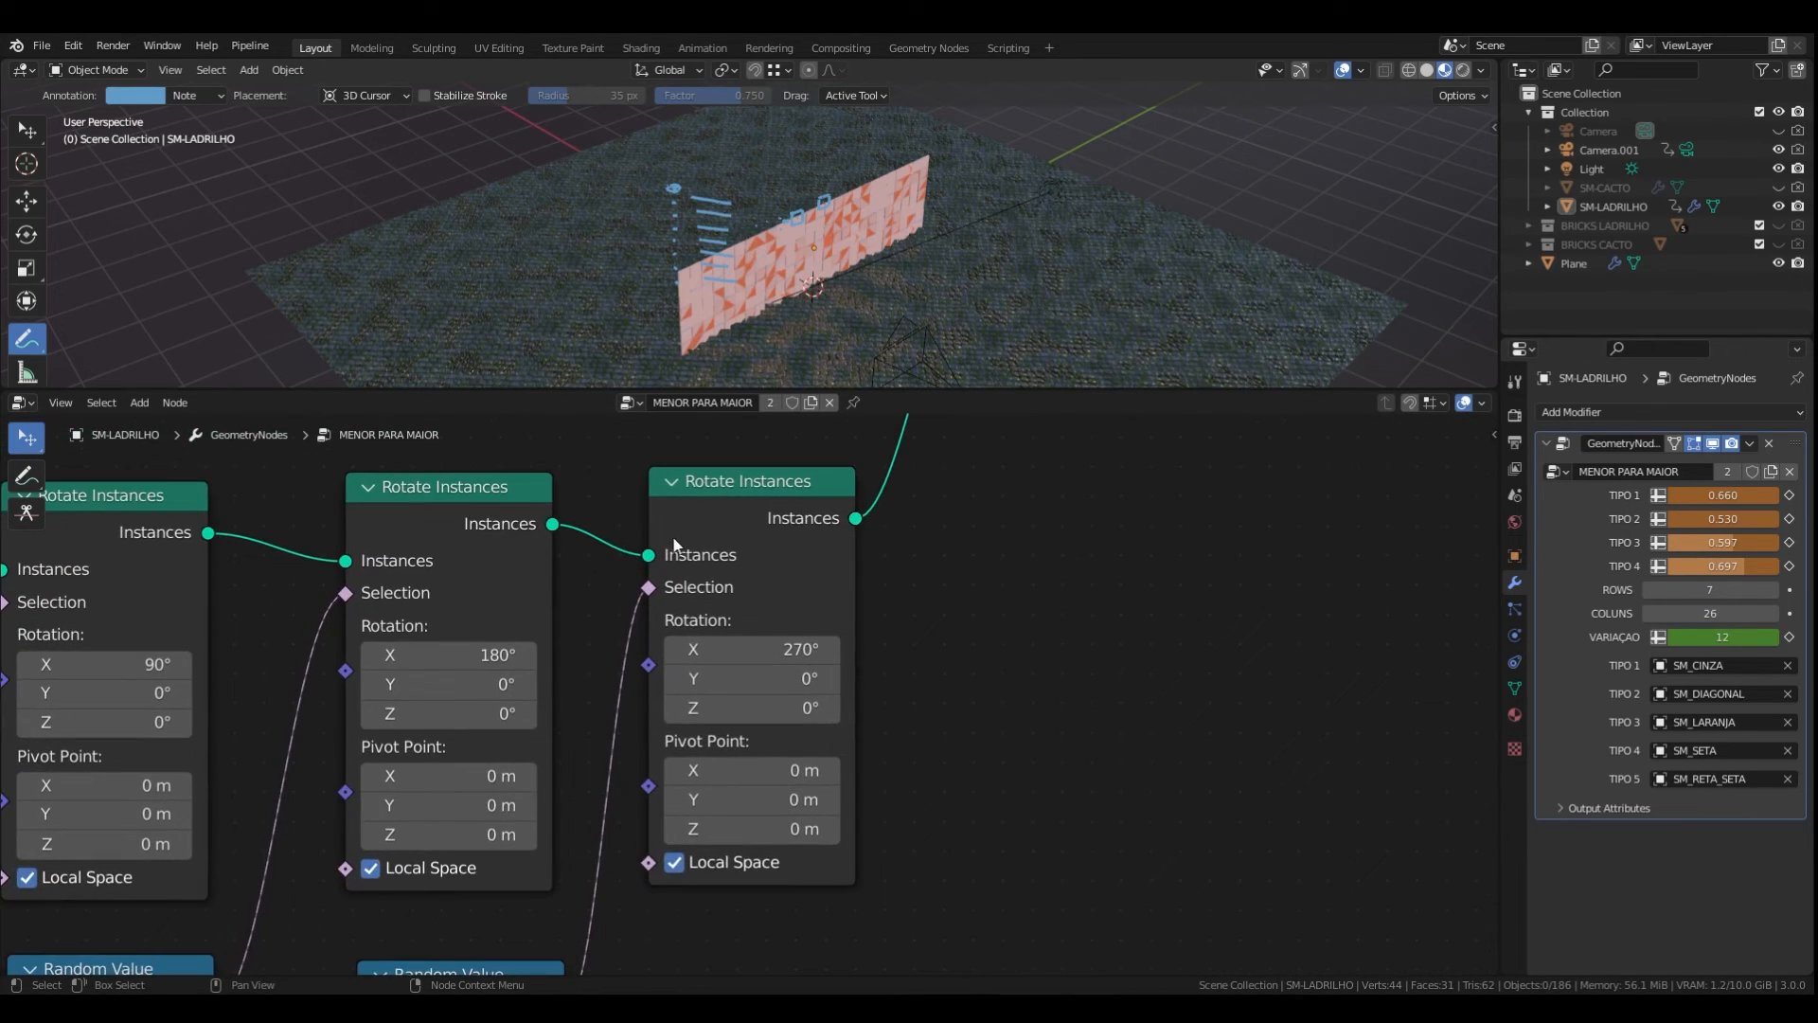
scroll(811, 701, "up", 1)
scroll(850, 646, "down", 4)
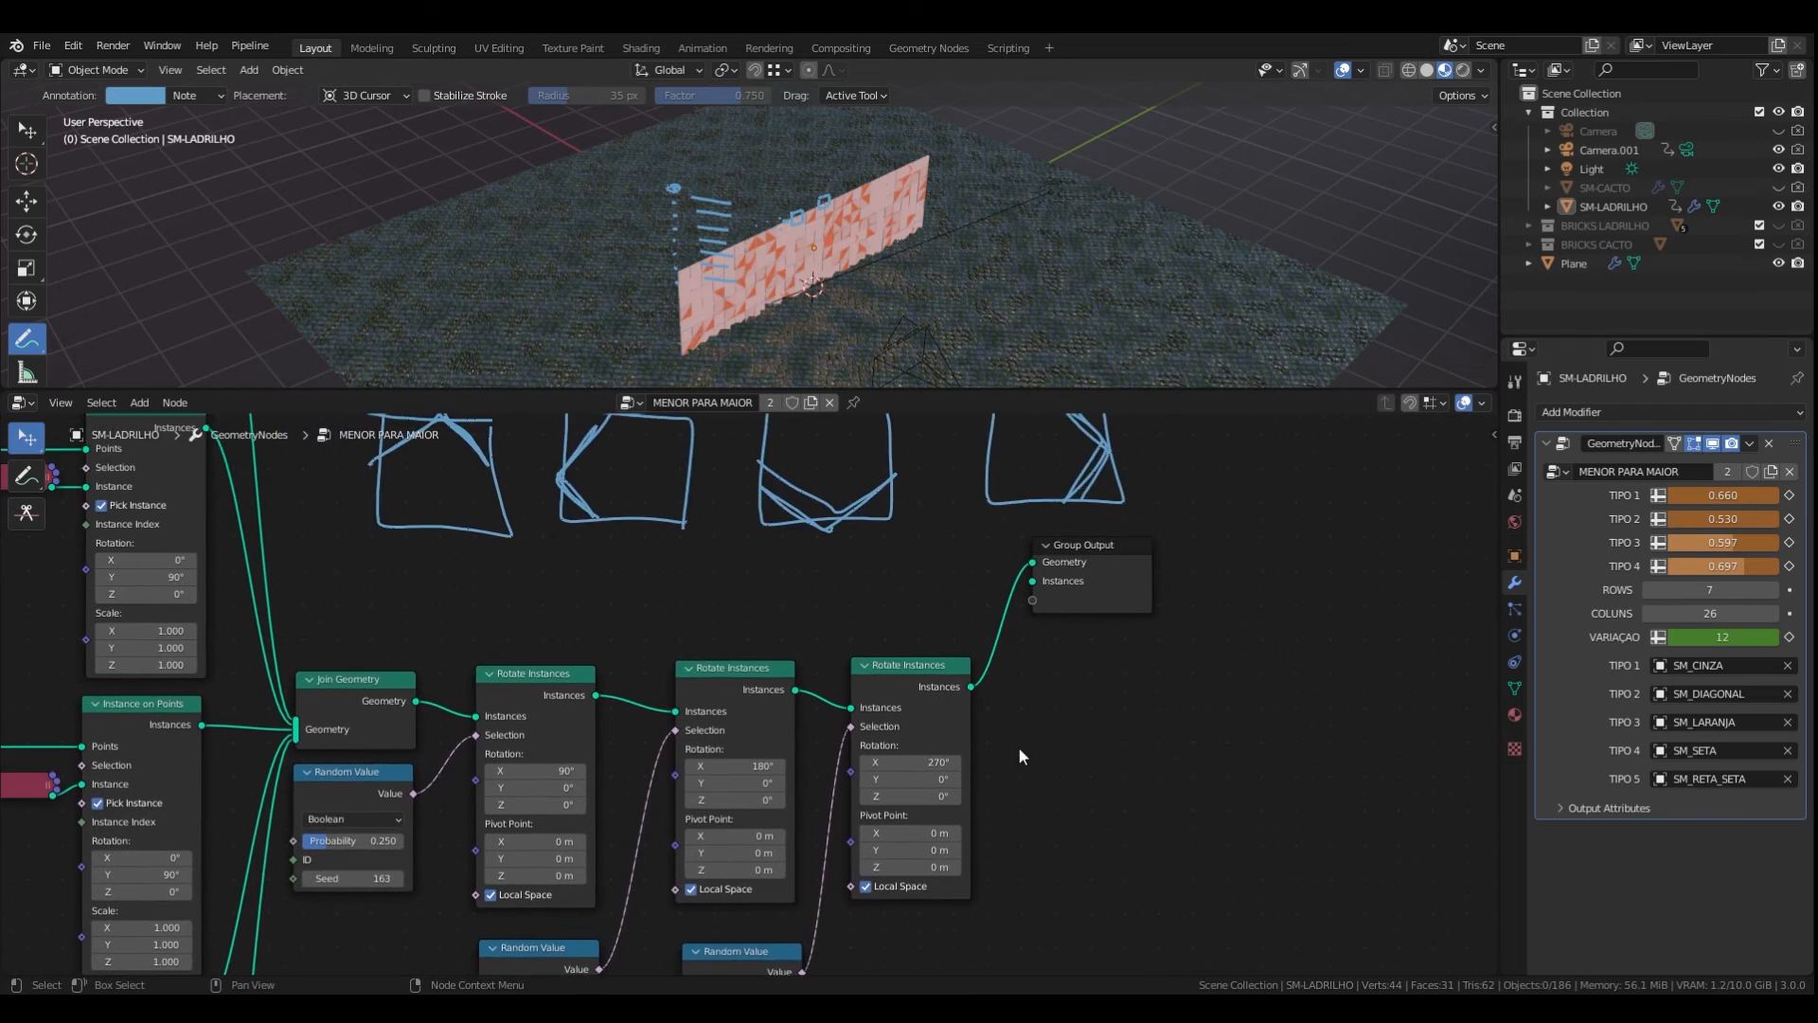
- Annotate the node tree with circles around Join Geometry and Group Output and arrows pointing up to tile sketches 1 to 4
scroll(1019, 746, "down", 6)
scroll(871, 699, "up", 3)
mouse_move(726, 665)
middle_mouse_down()
mouse_move(729, 736)
mouse_move(679, 750)
middle_mouse_up()
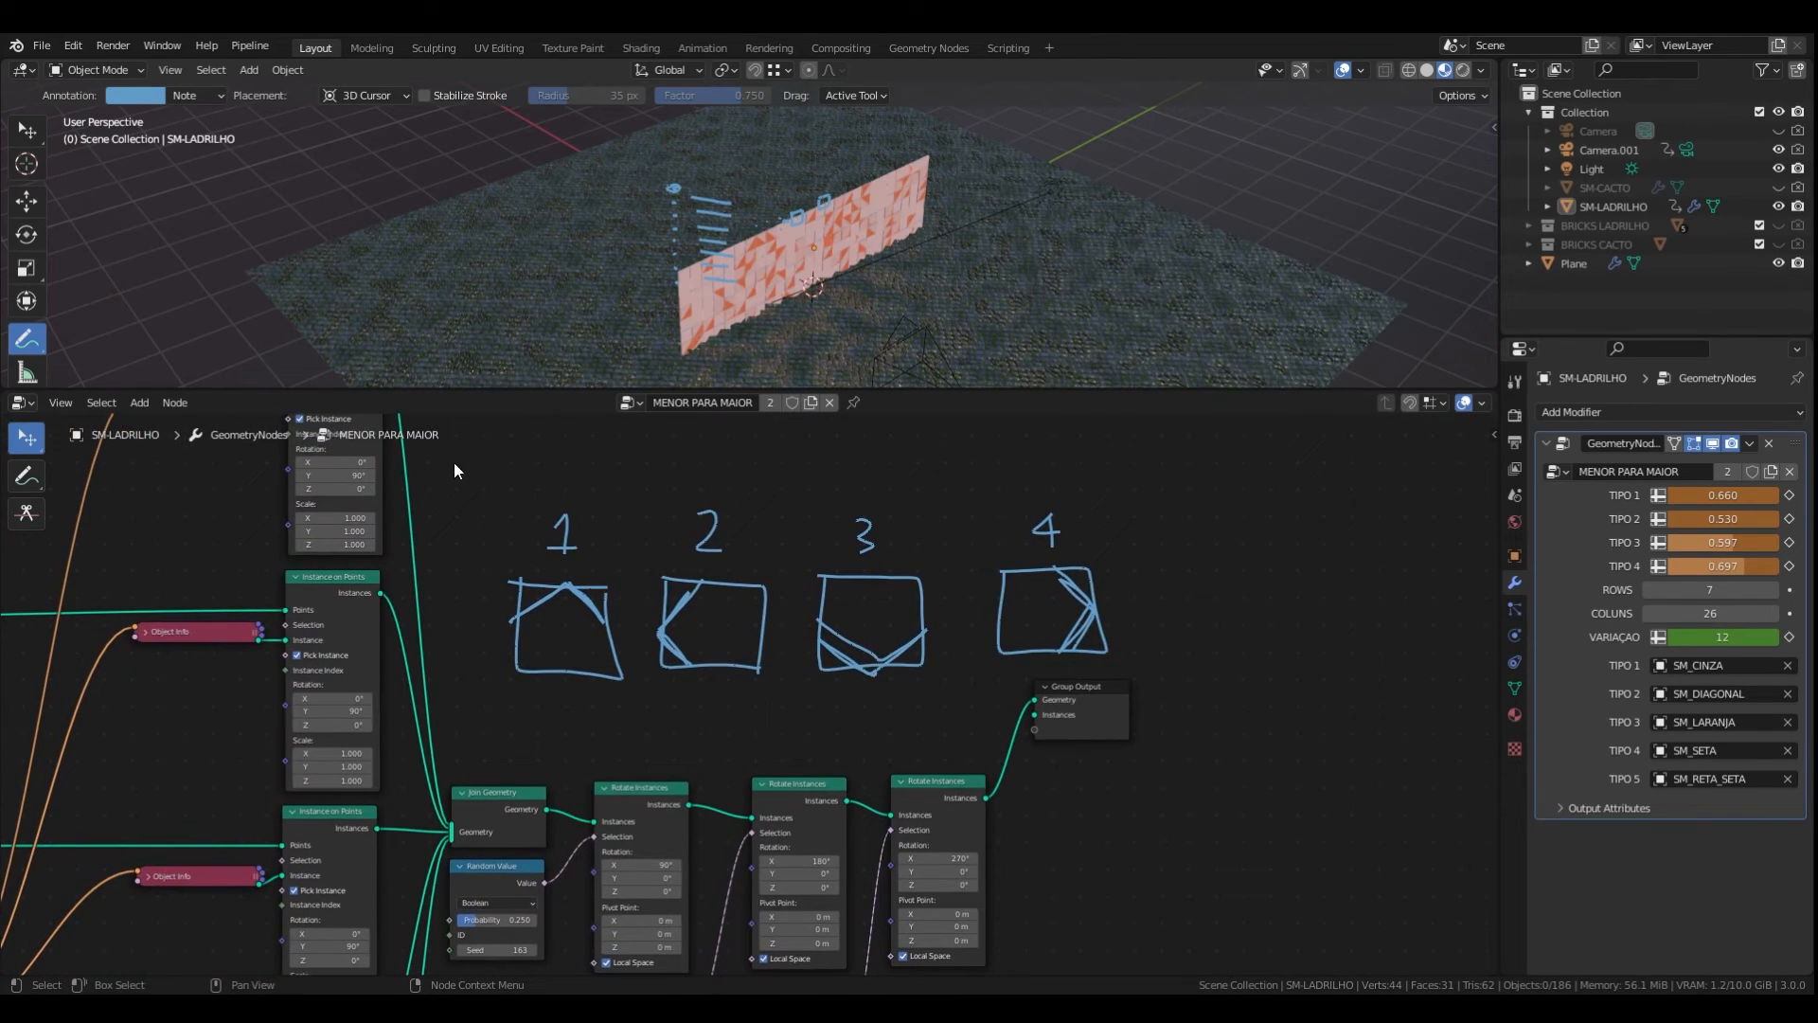
mouse_move(454, 470)
left_mouse_down()
mouse_move(525, 517)
mouse_move(525, 502)
left_mouse_up()
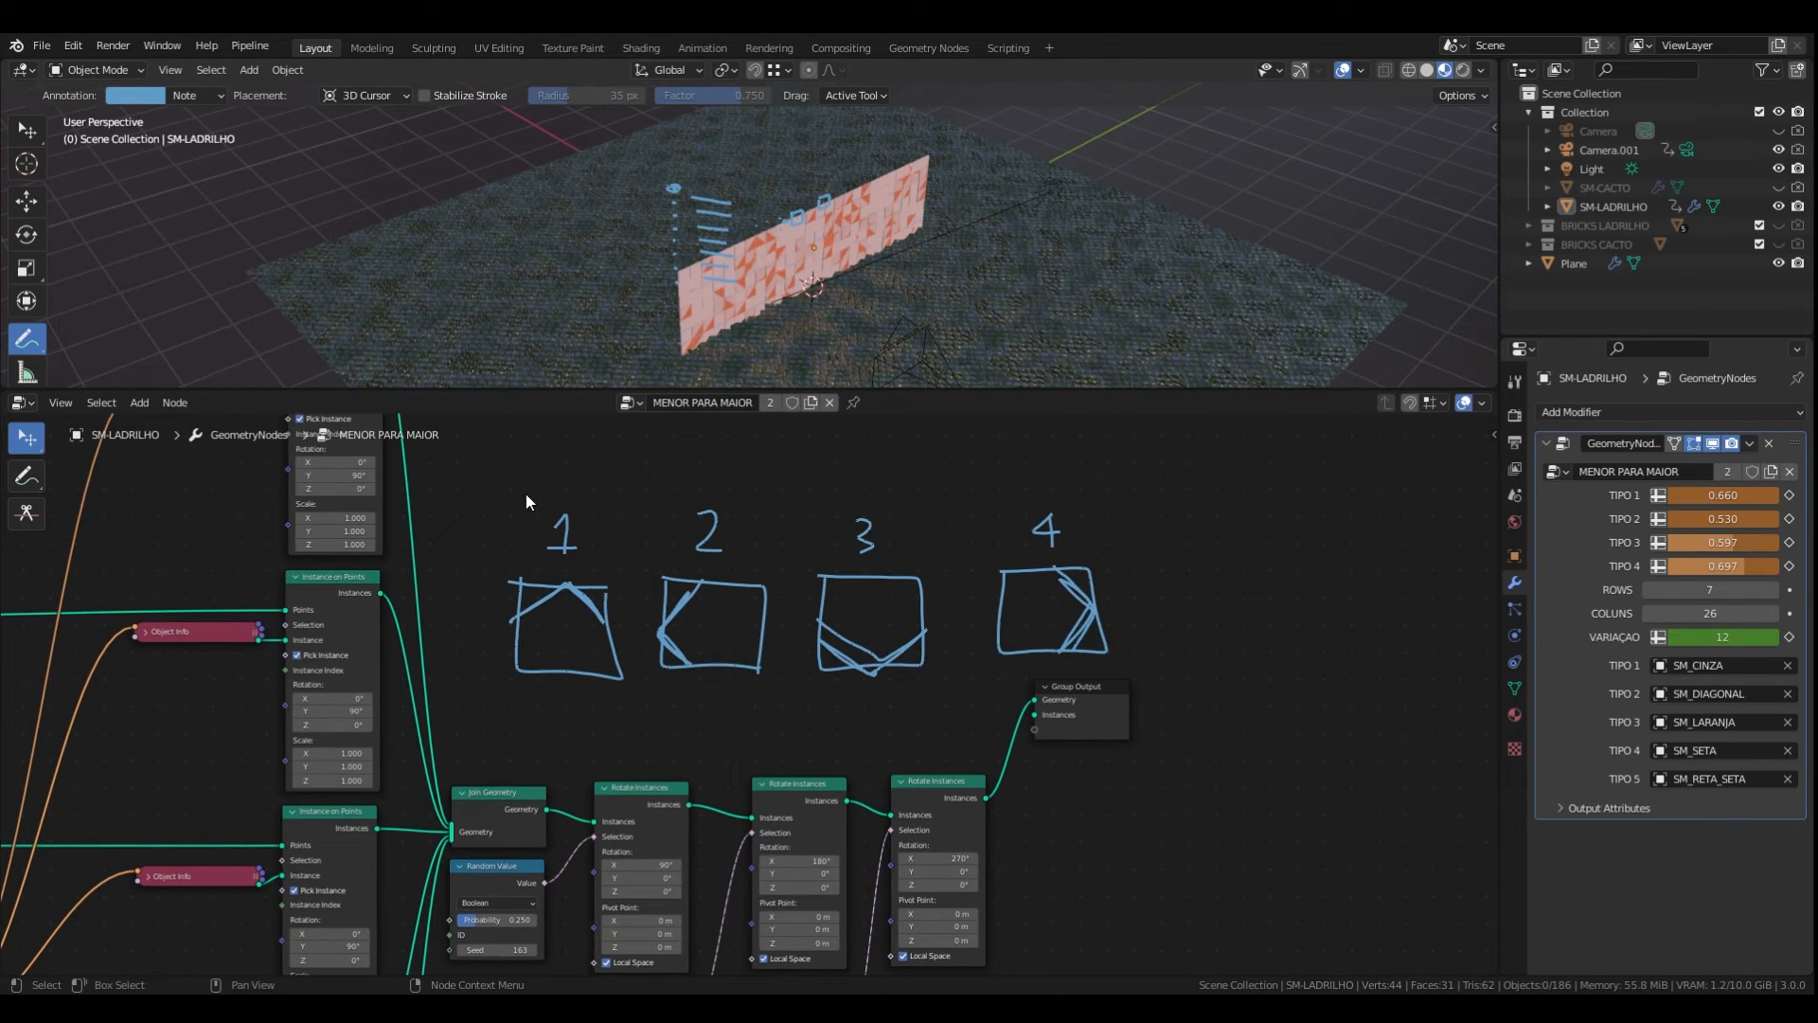
left_click(28, 475)
left_click_drag(447, 650, 408, 832)
mouse_move(499, 755)
left_mouse_down()
mouse_move(552, 834)
mouse_move(527, 700)
left_mouse_up()
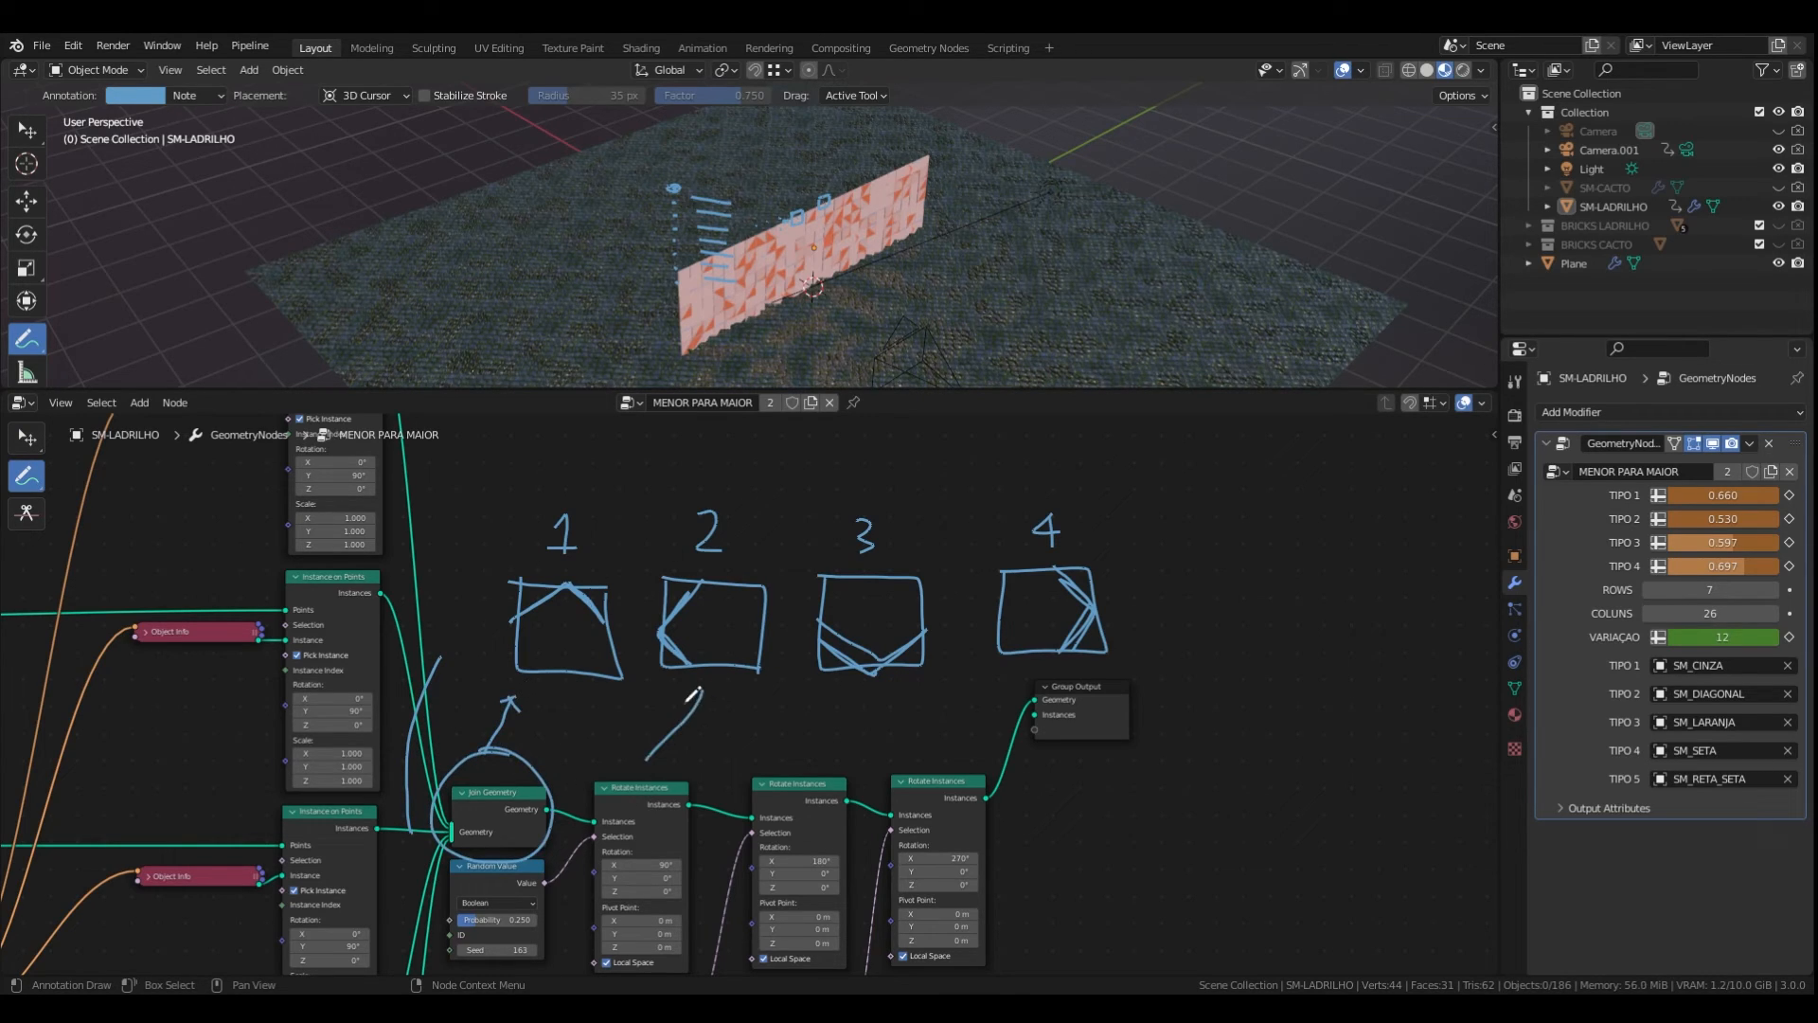
left_click_drag(680, 707, 709, 705)
left_click_drag(798, 749, 858, 677)
left_click_drag(932, 750, 1008, 669)
mouse_move(1180, 671)
left_mouse_down()
mouse_move(1079, 782)
mouse_move(1024, 669)
left_mouse_up()
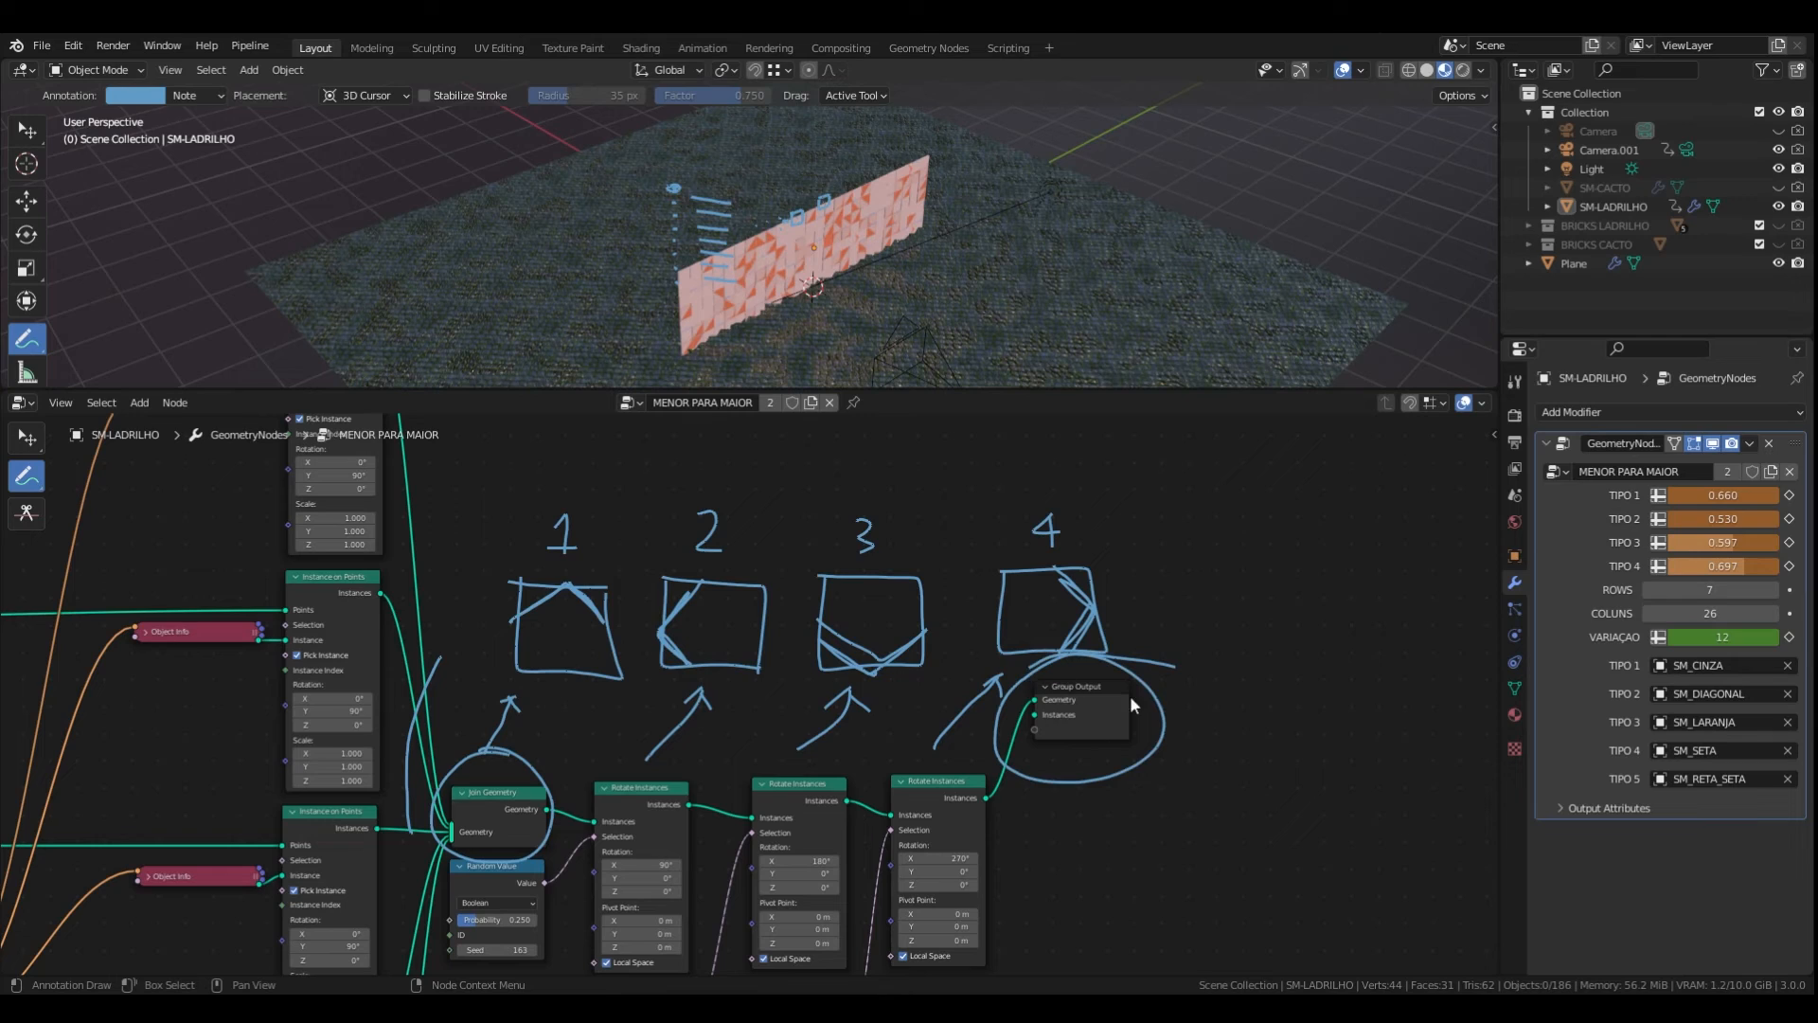
- Return the 3D viewport to the camera view and erase the annotations drawn over the node tree
middle_click_drag(875, 301, 853, 284)
key("KP_0")
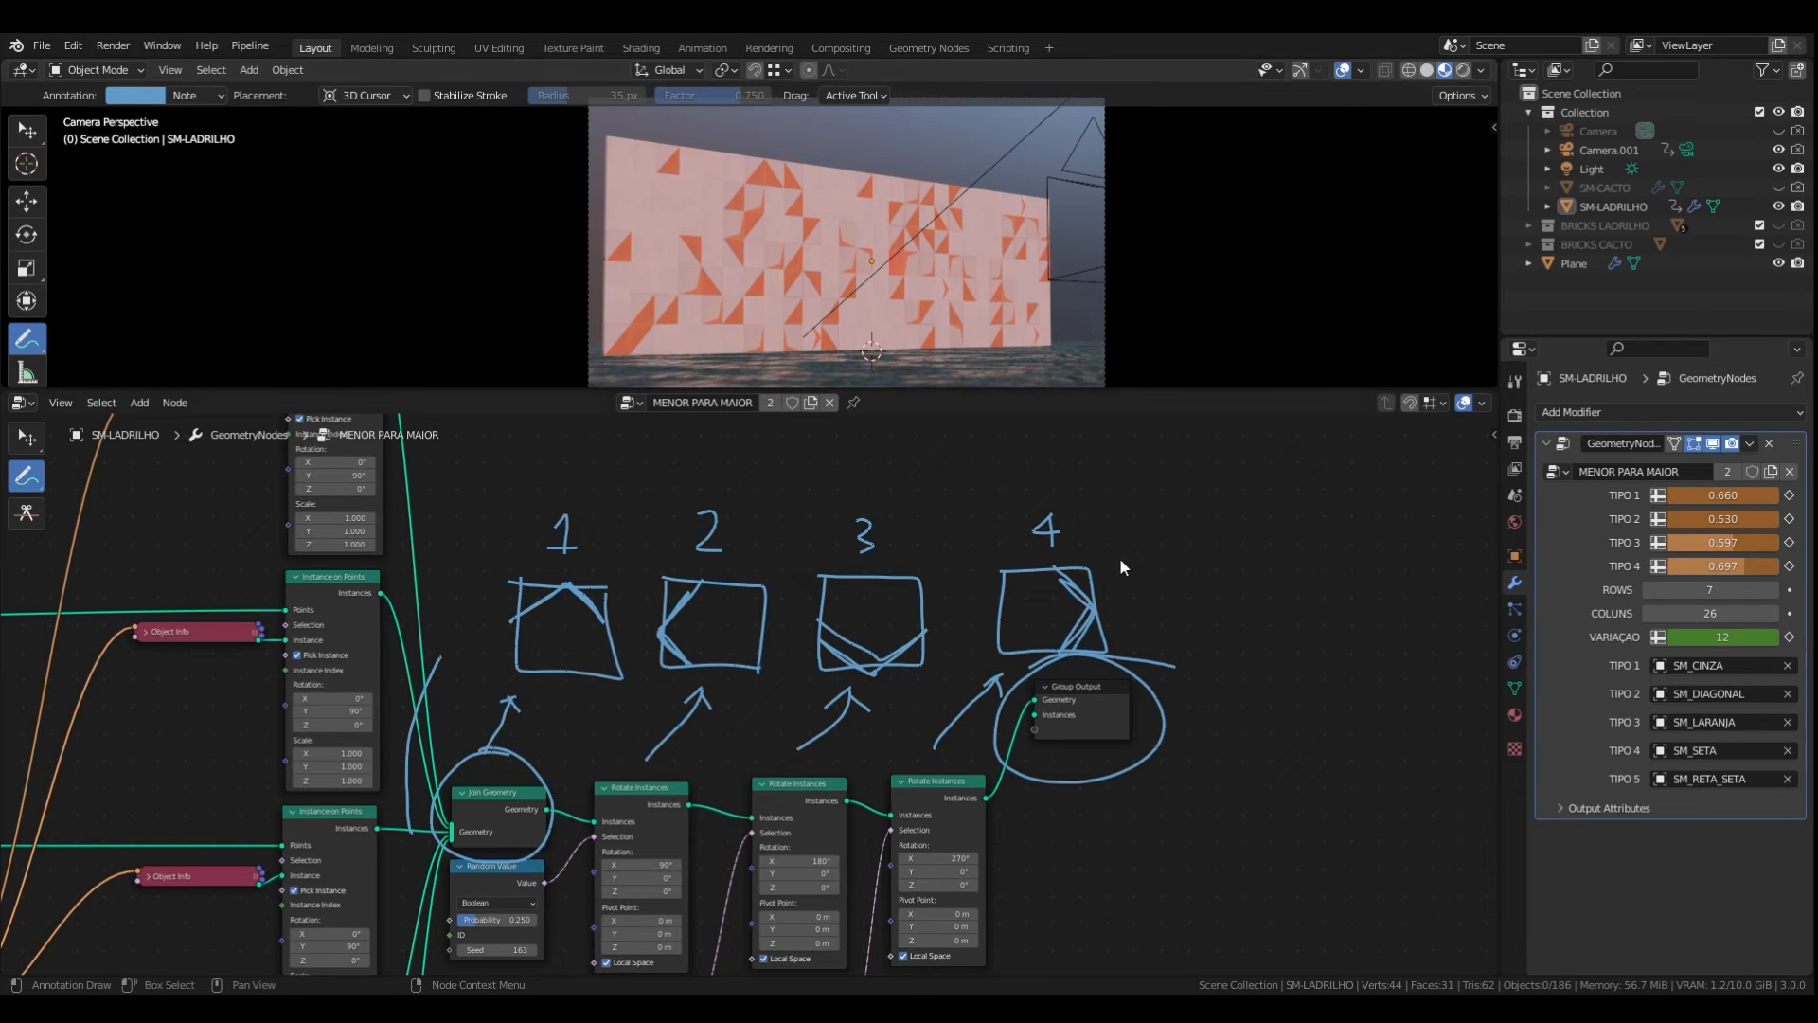
scroll(1110, 655, "down", 3)
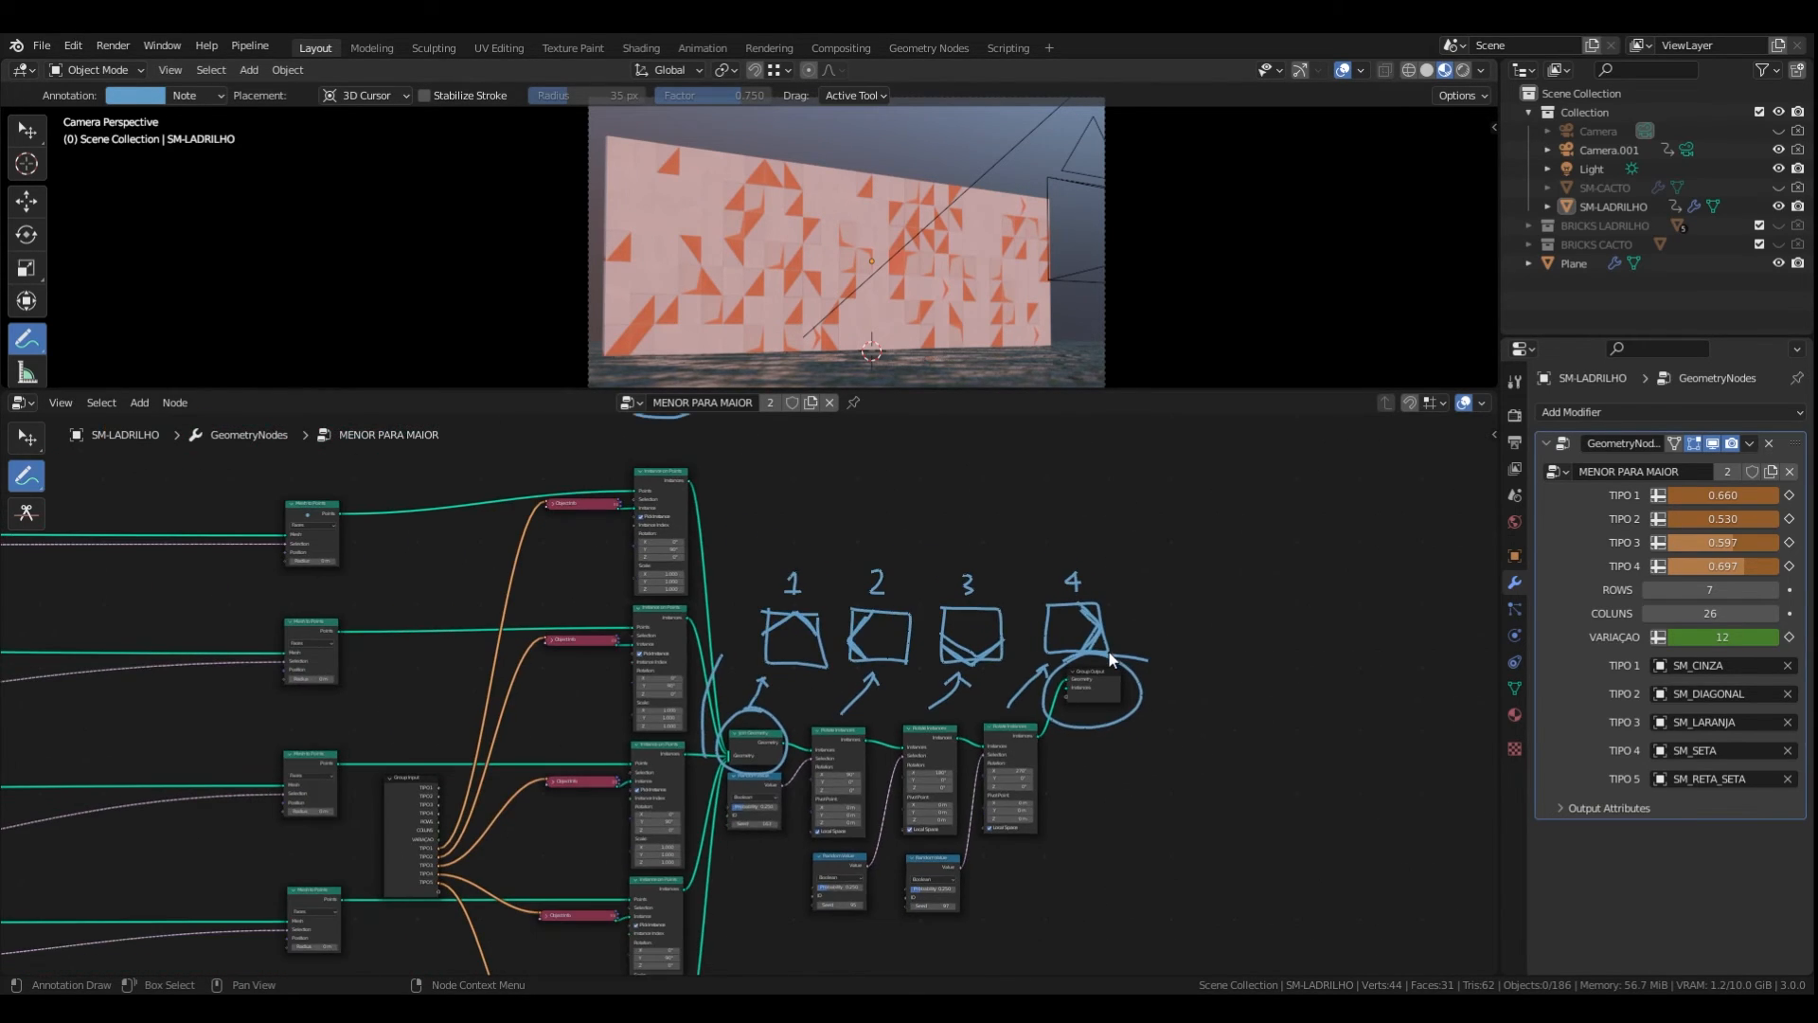
mouse_move(1096, 650)
right_mouse_down()
mouse_move(1075, 731)
mouse_move(771, 698)
mouse_move(1096, 698)
right_mouse_up()
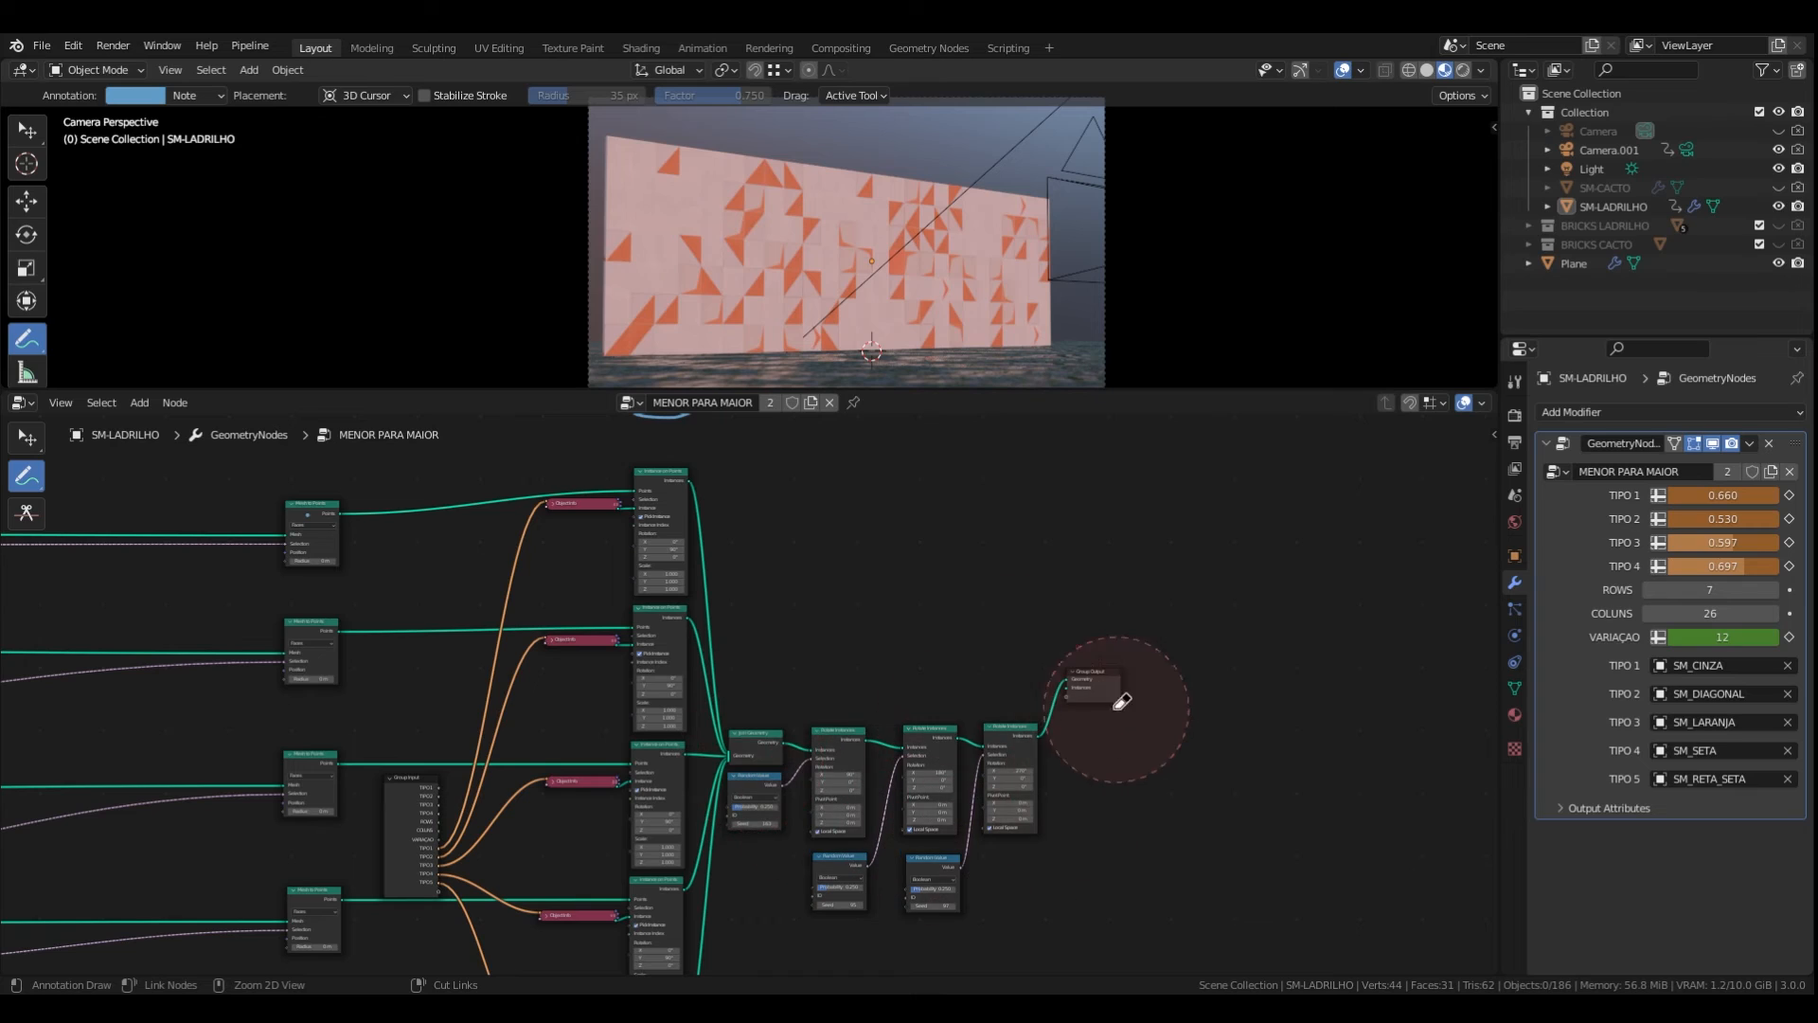
scroll(1108, 686, "down", 2)
middle_click_drag(835, 747, 1069, 660)
scroll(1064, 570, "down", 3)
middle_click_drag(1063, 571, 1101, 658)
left_click_drag(1112, 535, 1117, 554, "ctrl")
- Enlarge the 3D viewport over the node editor, and set TIPO 1 and TIPO 2 to 0.000 and TIPO 3 to 1.000
scroll(1004, 677, "down", 5)
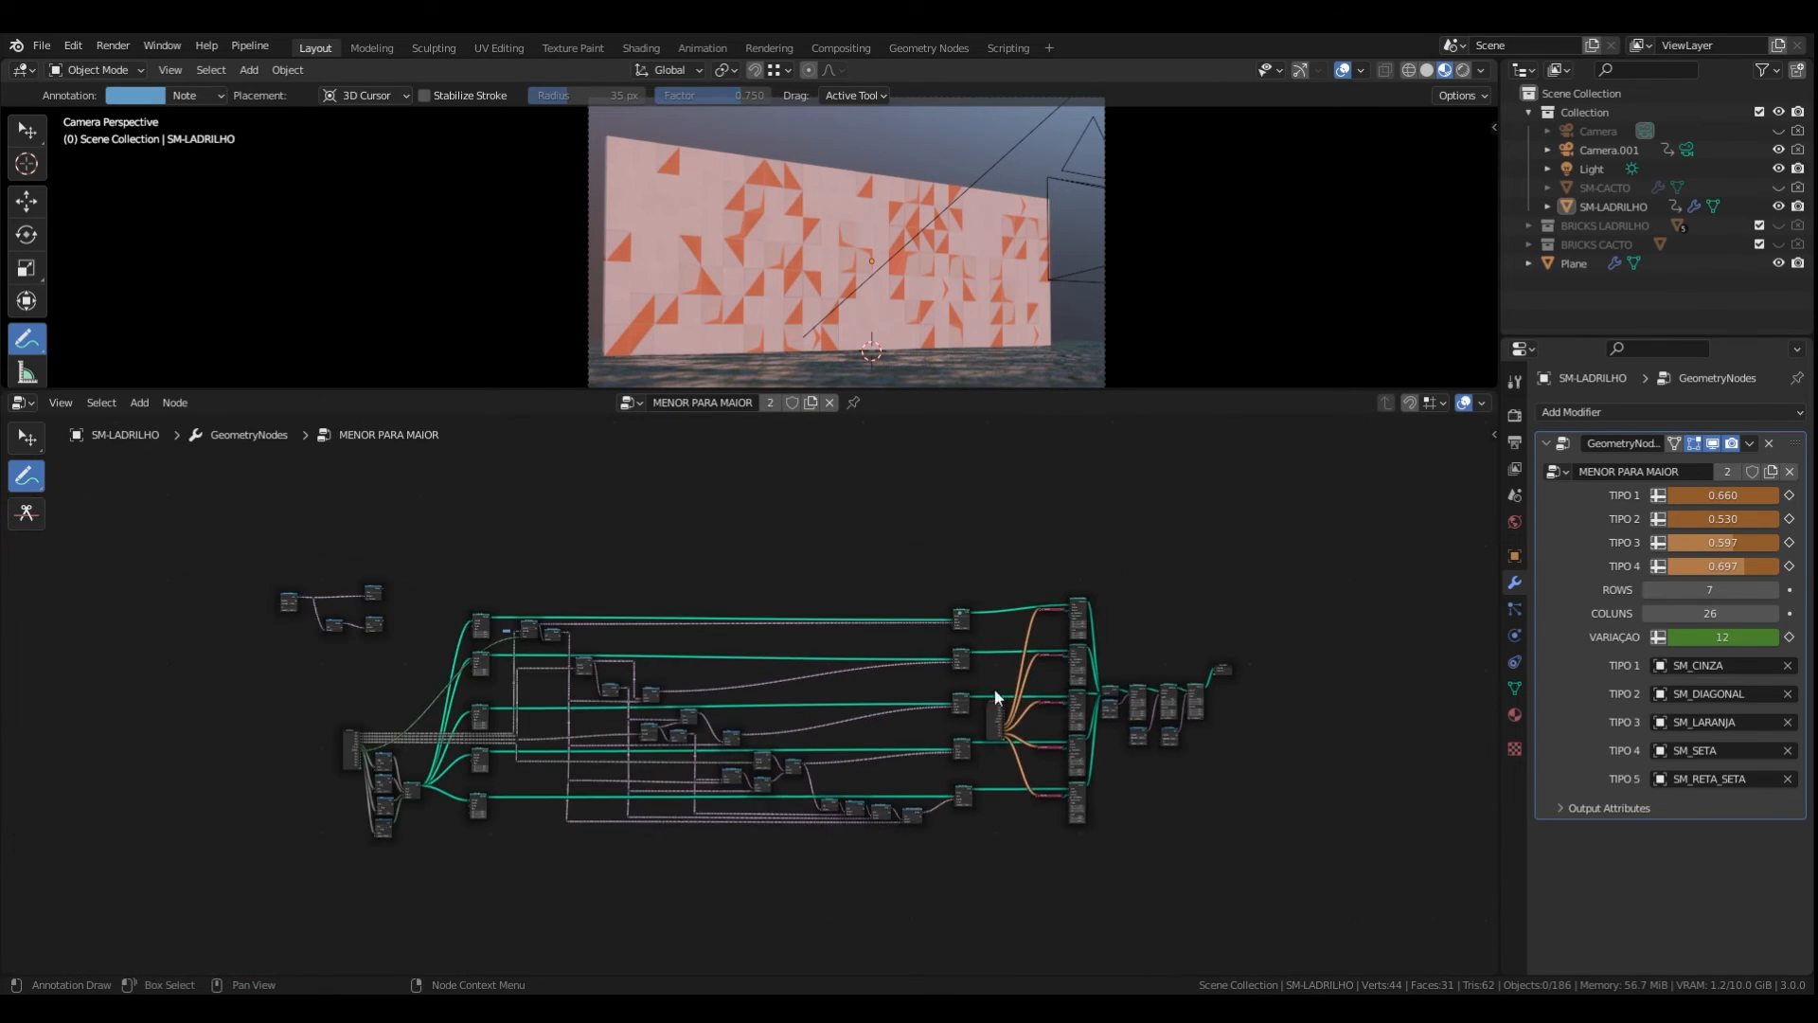
scroll(1004, 717, "up", 3)
mouse_move(998, 694)
middle_mouse_down()
mouse_move(1066, 675)
mouse_move(982, 733)
middle_mouse_up()
scroll(1000, 713, "up", 1)
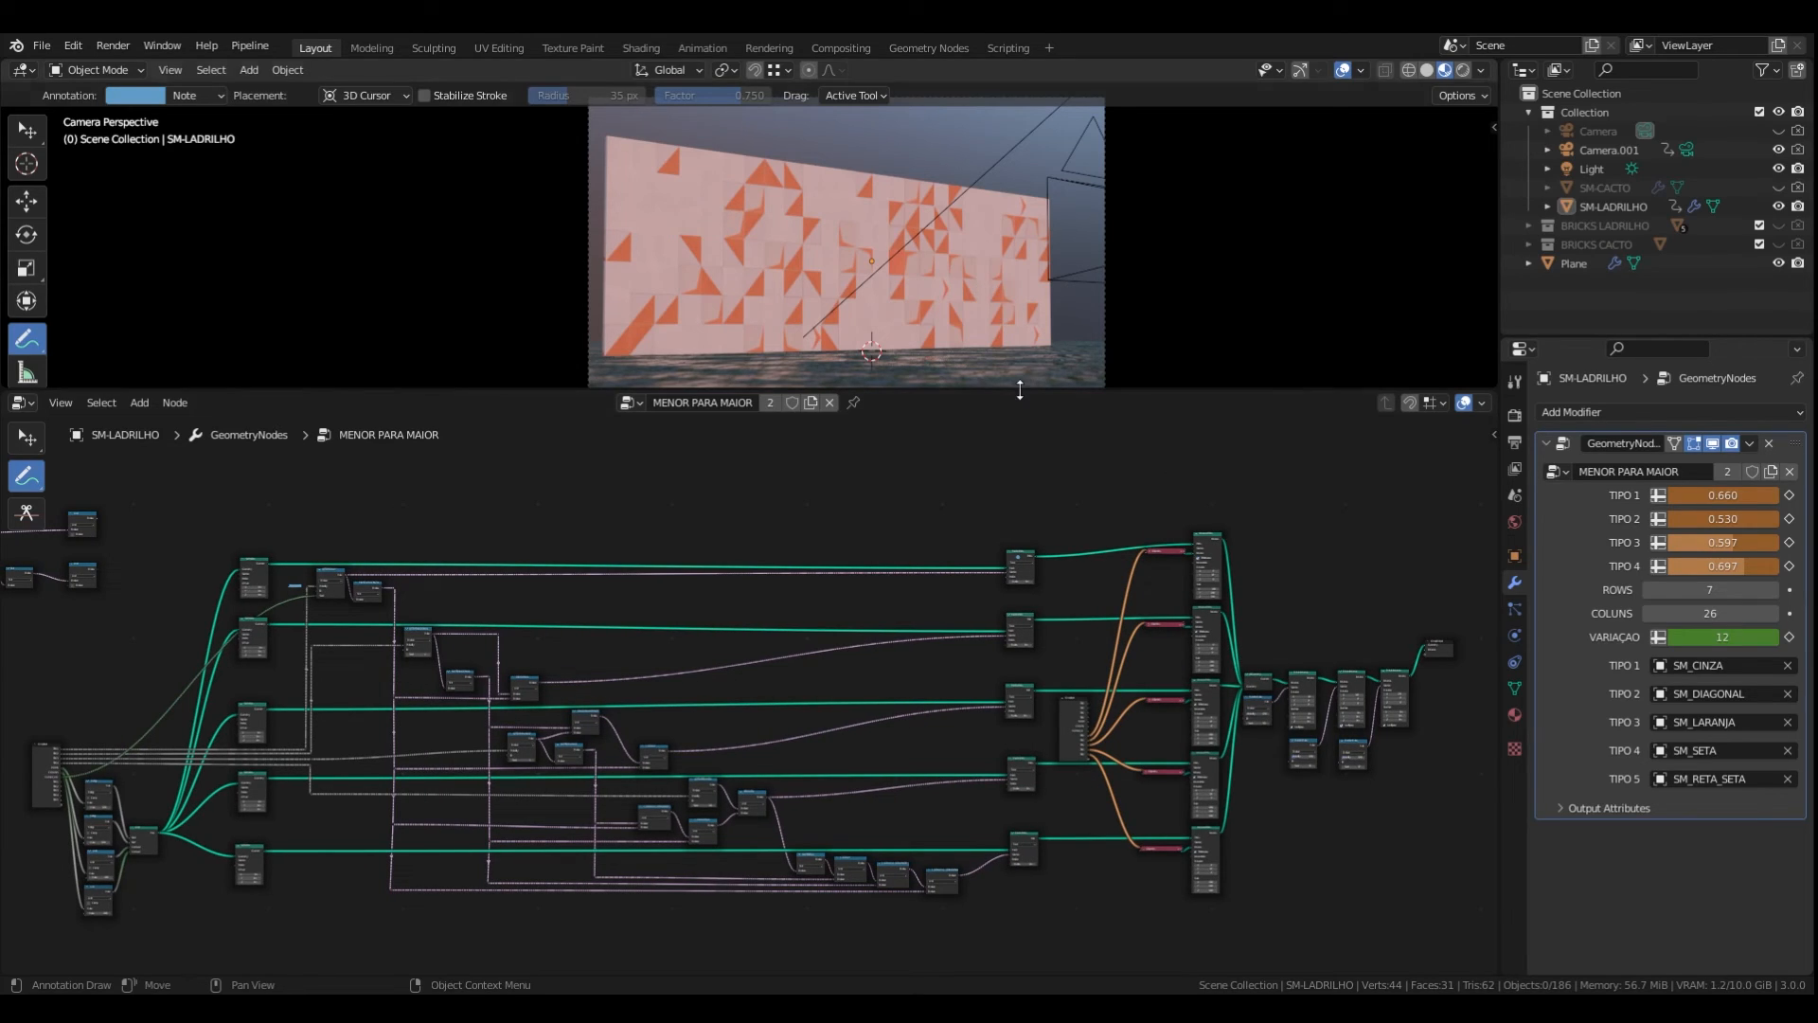
left_click_drag(1017, 389, 1017, 724)
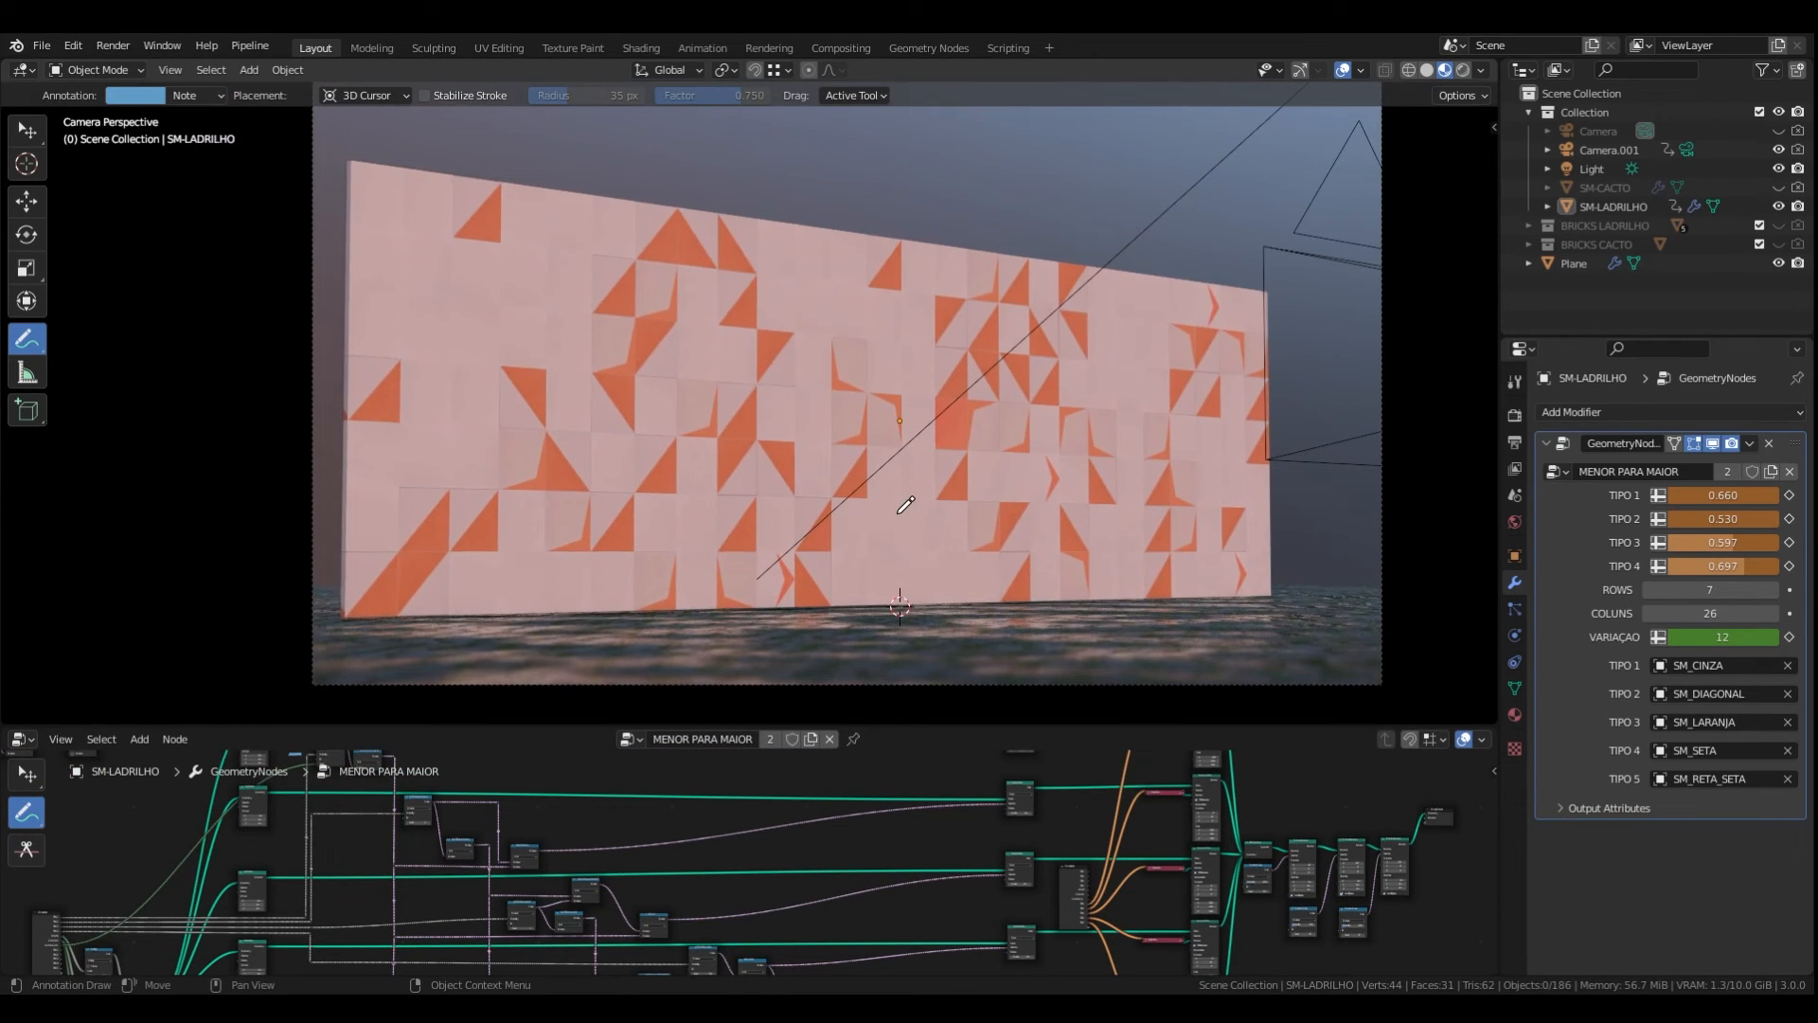
middle_click_drag(900, 512, 870, 536, "shift")
left_click_drag(1719, 495, 1771, 543)
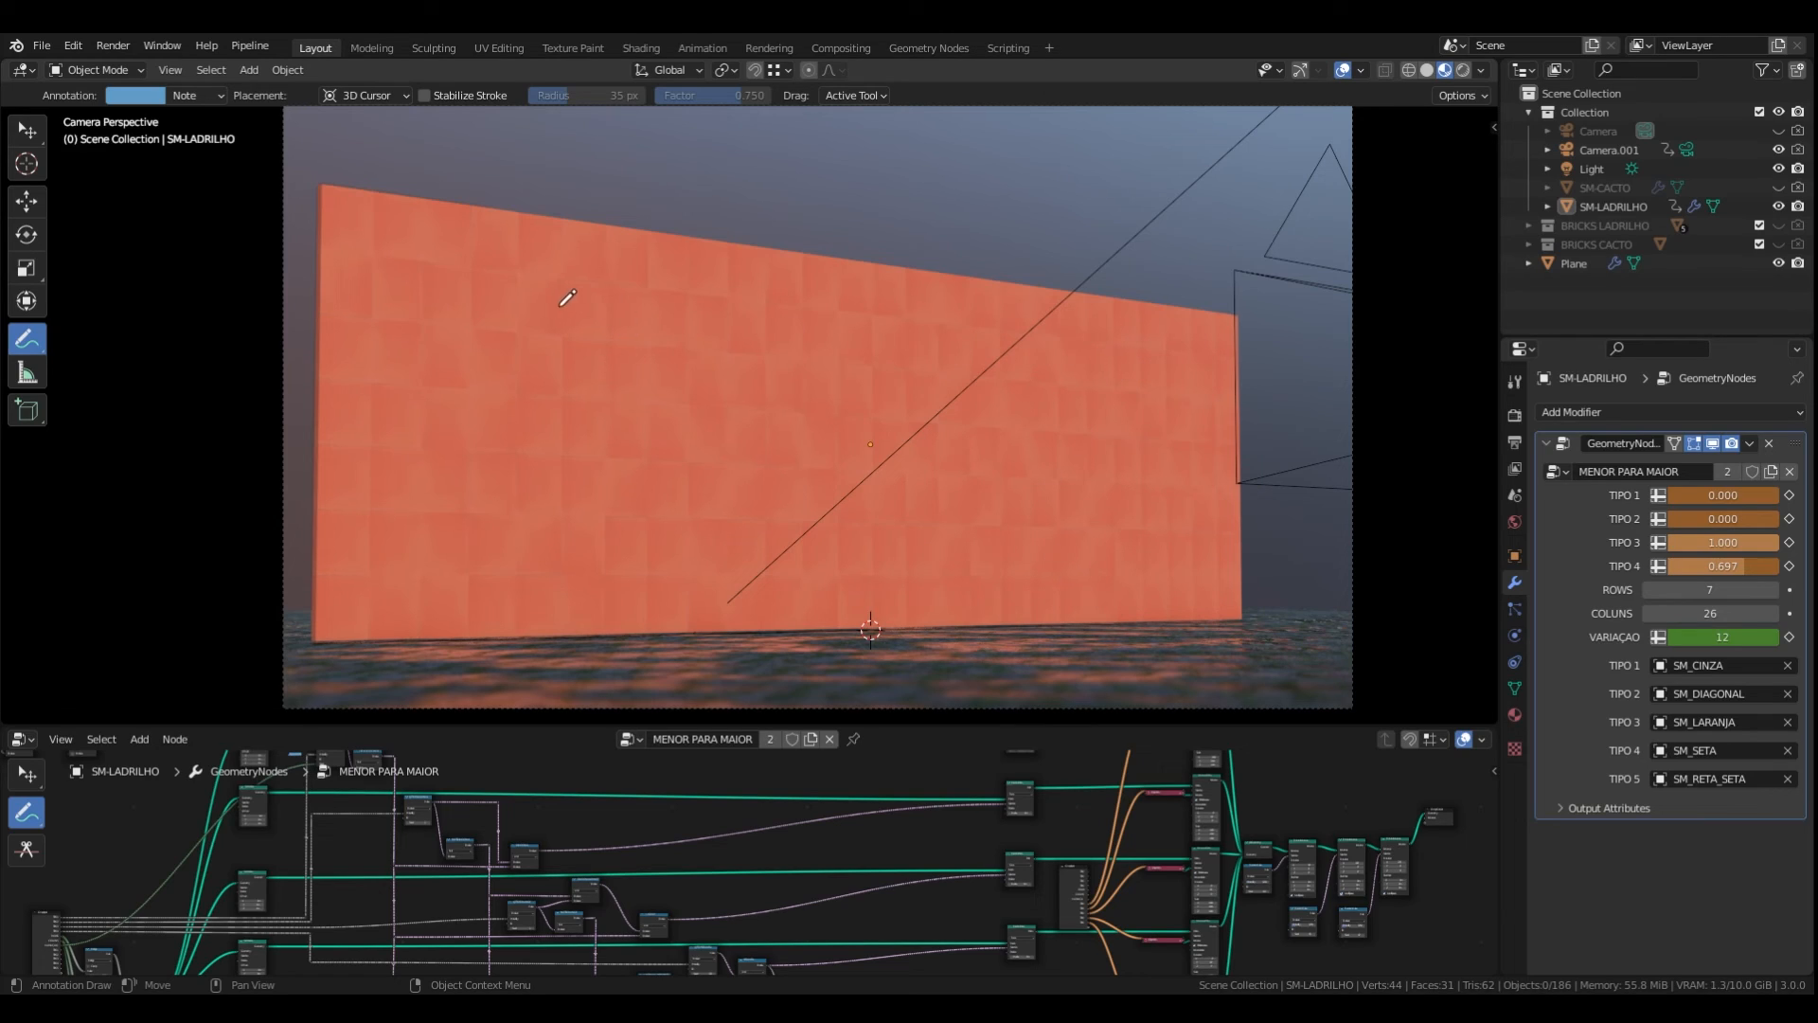
left_click_drag(544, 302, 601, 324)
left_click_drag(523, 278, 518, 280)
left_click(653, 343)
left_click_drag(724, 304, 756, 348)
mouse_move(707, 413)
left_mouse_down()
mouse_move(703, 456)
mouse_move(708, 410)
left_mouse_up()
- Try linking Join Geometry directly to Group Output's Geometry input, and reconnect the last Rotate Instances node there
scroll(1359, 850, "up", 7)
middle_click_drag(1420, 874, 1203, 911)
scroll(1203, 907, "up", 5)
middle_click_drag(1279, 837, 1205, 896)
scroll(1251, 901, "up", 3)
scroll(1195, 915, "up", 1)
mouse_move(1189, 875)
middle_mouse_down()
mouse_move(1224, 870)
mouse_move(1215, 881)
middle_mouse_up()
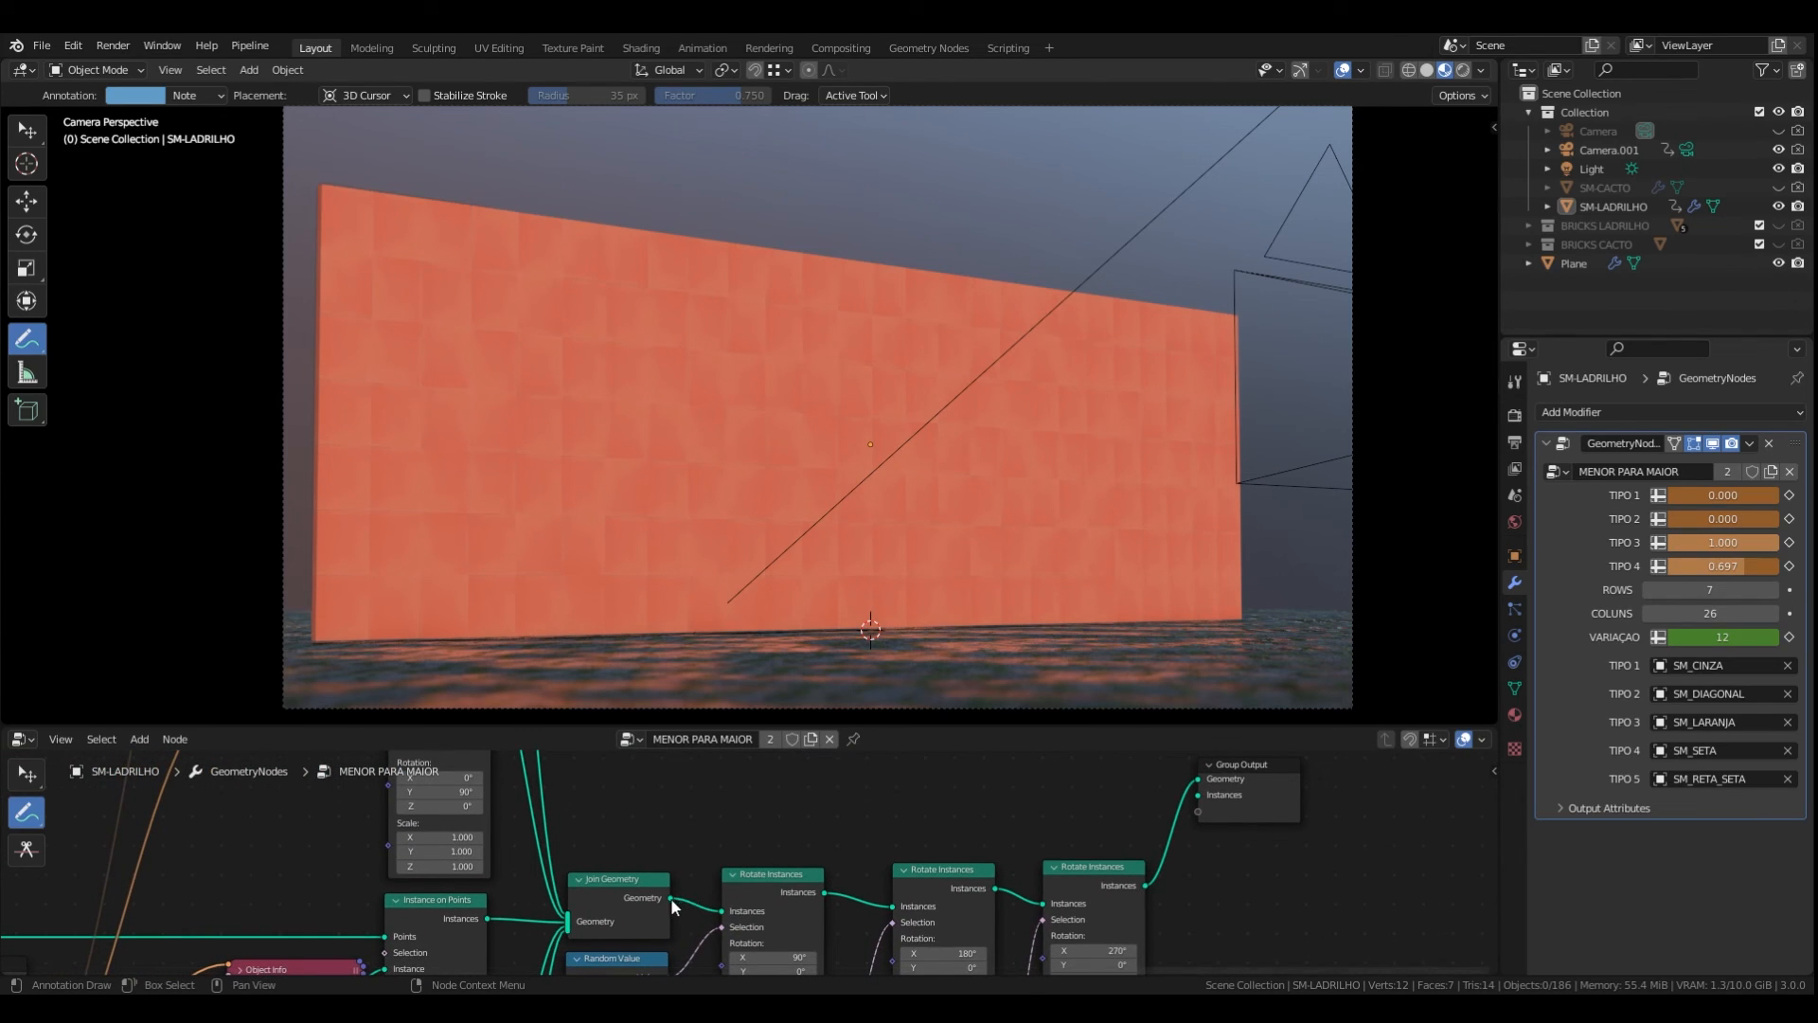
mouse_move(673, 898)
left_mouse_down()
mouse_move(852, 824)
mouse_move(968, 816)
left_mouse_up()
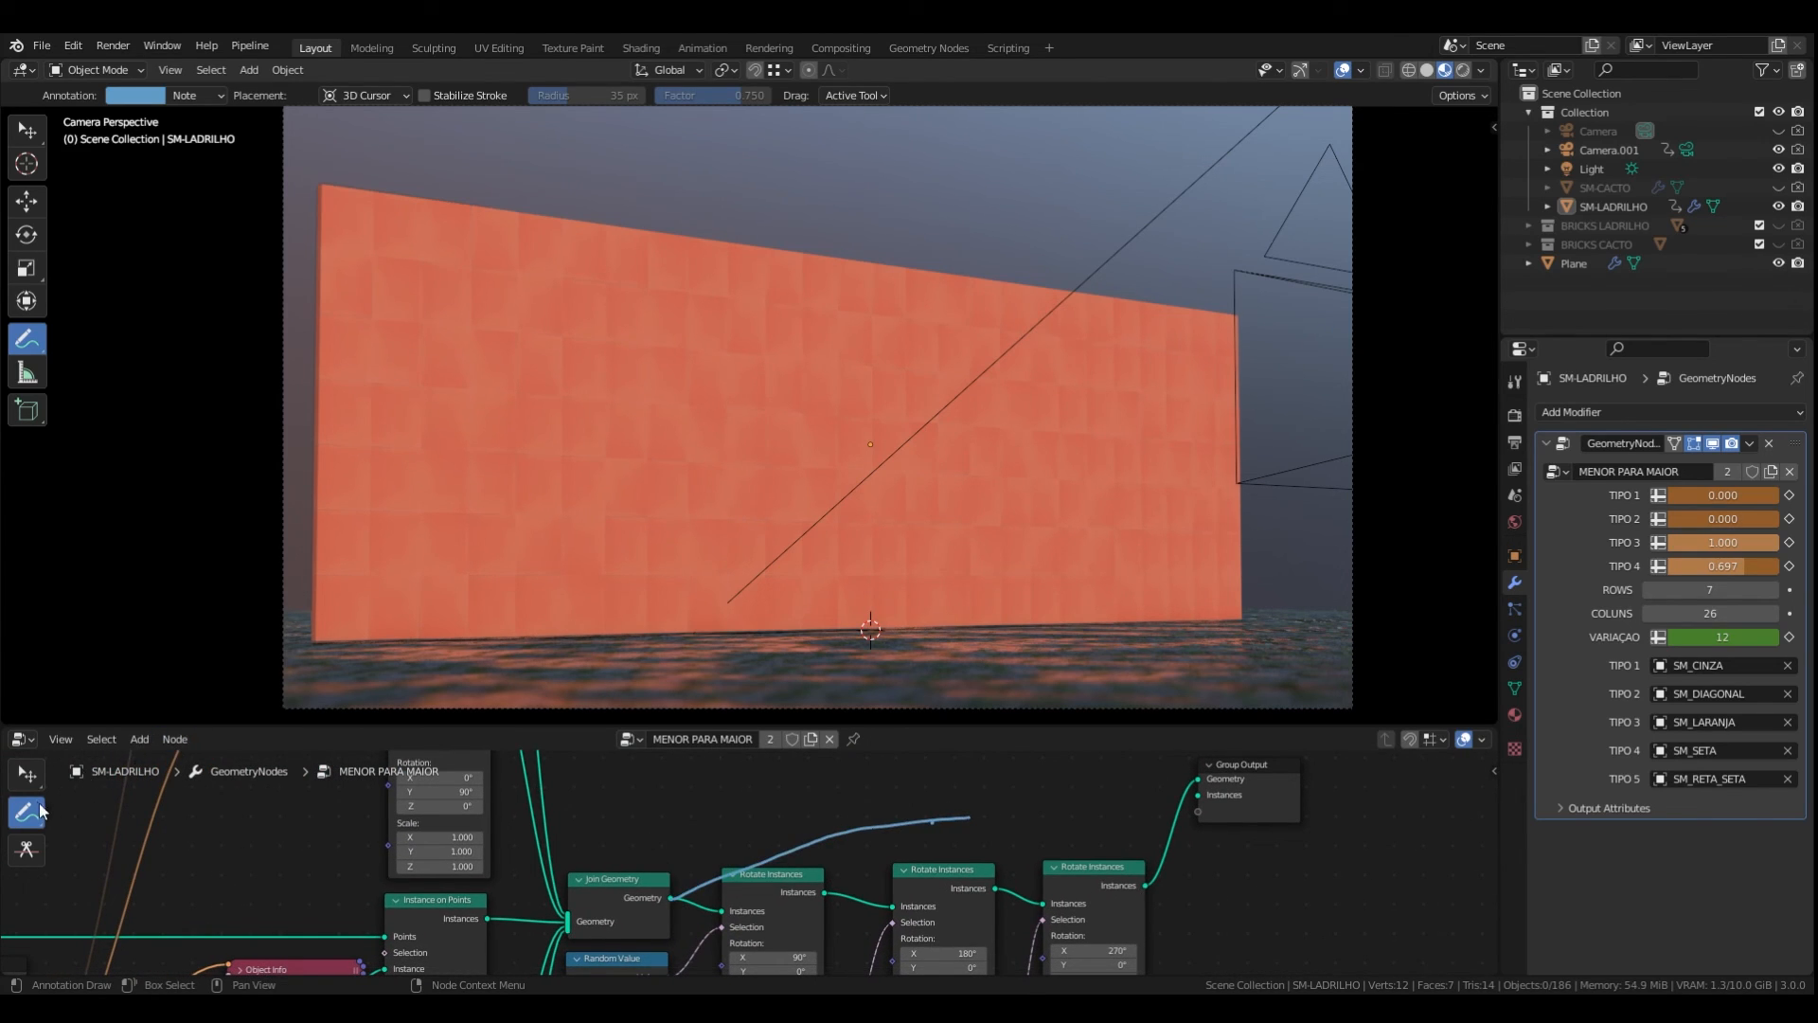
left_click(26, 775)
left_click_drag(668, 896, 1212, 820)
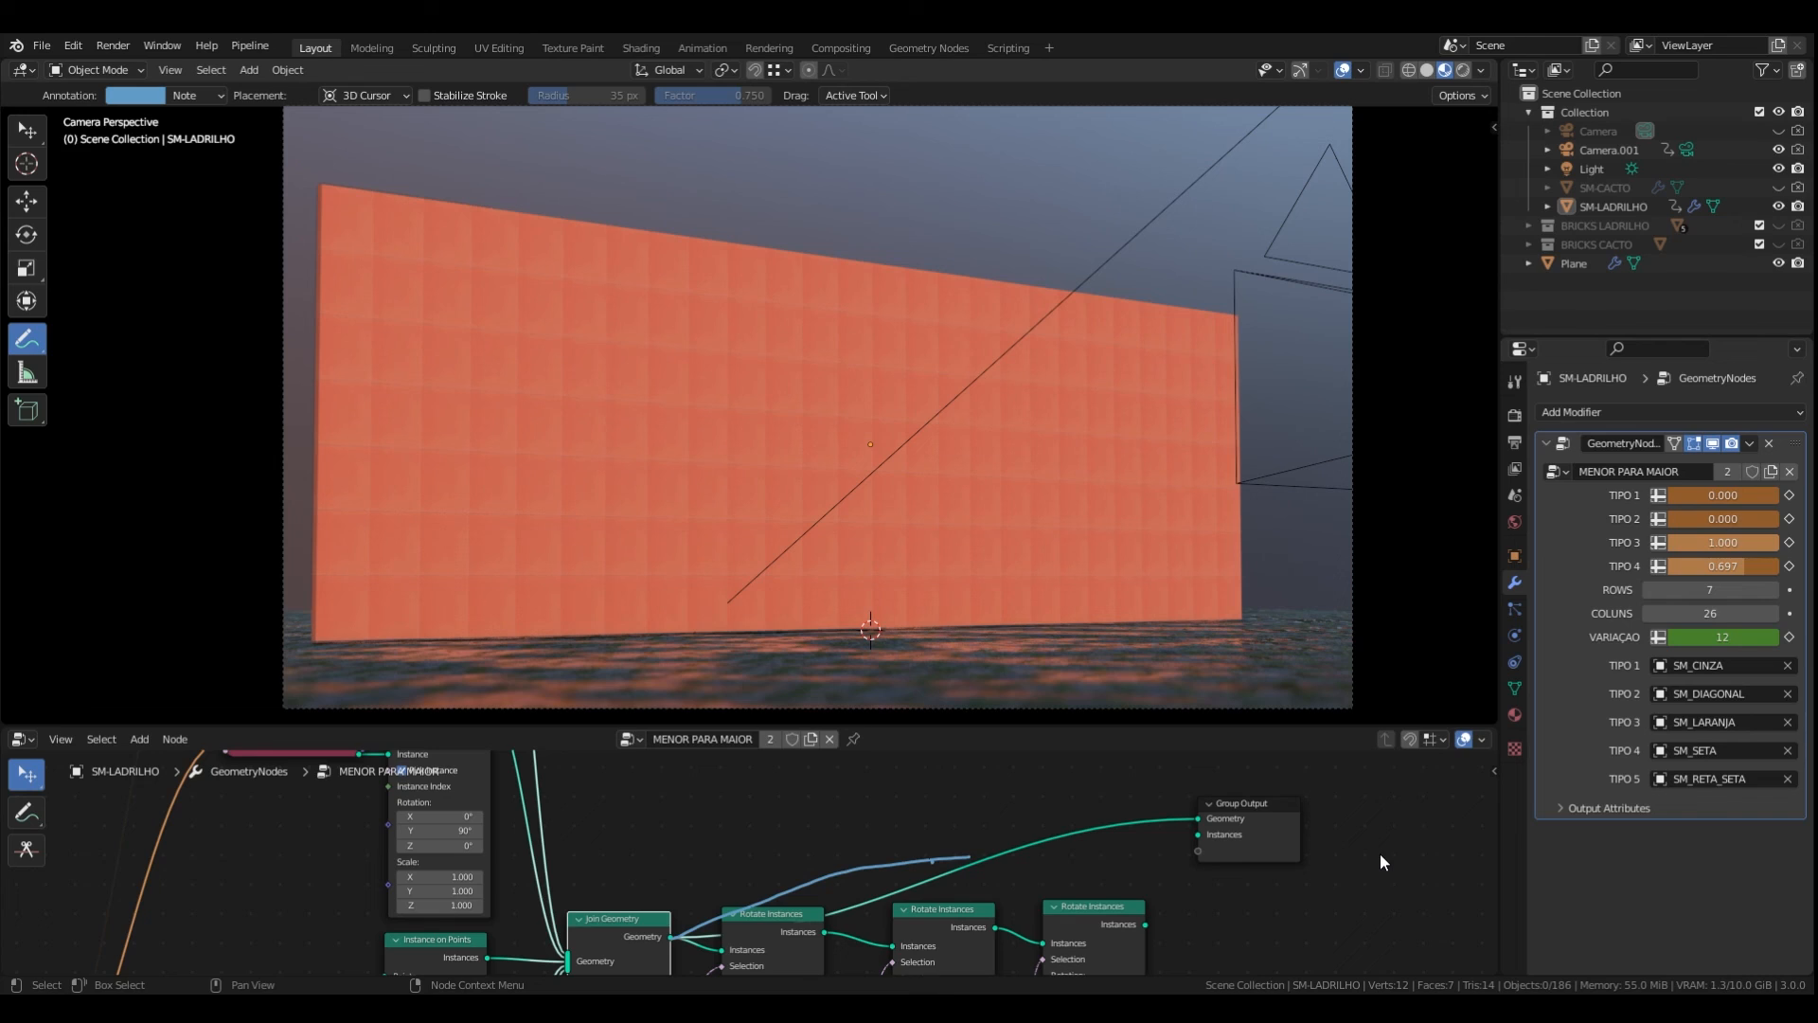
scroll(1304, 906, "up", 3)
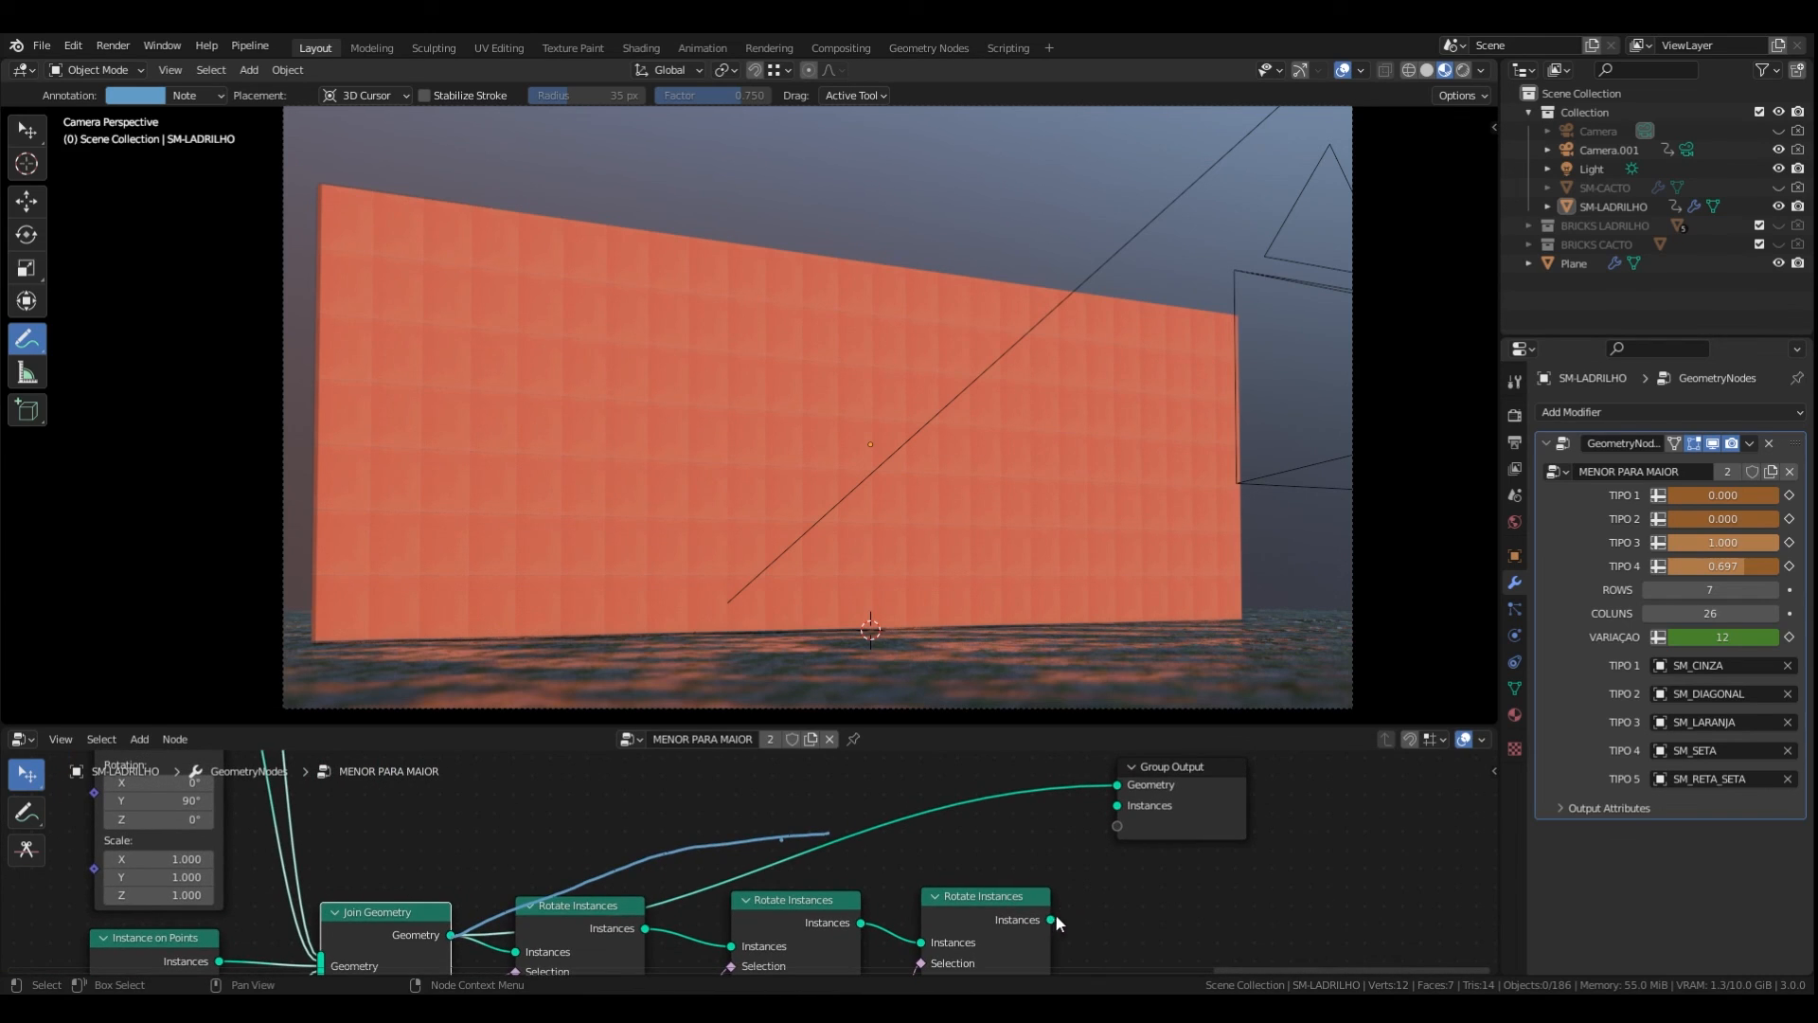
left_click_drag(1053, 920, 1118, 785)
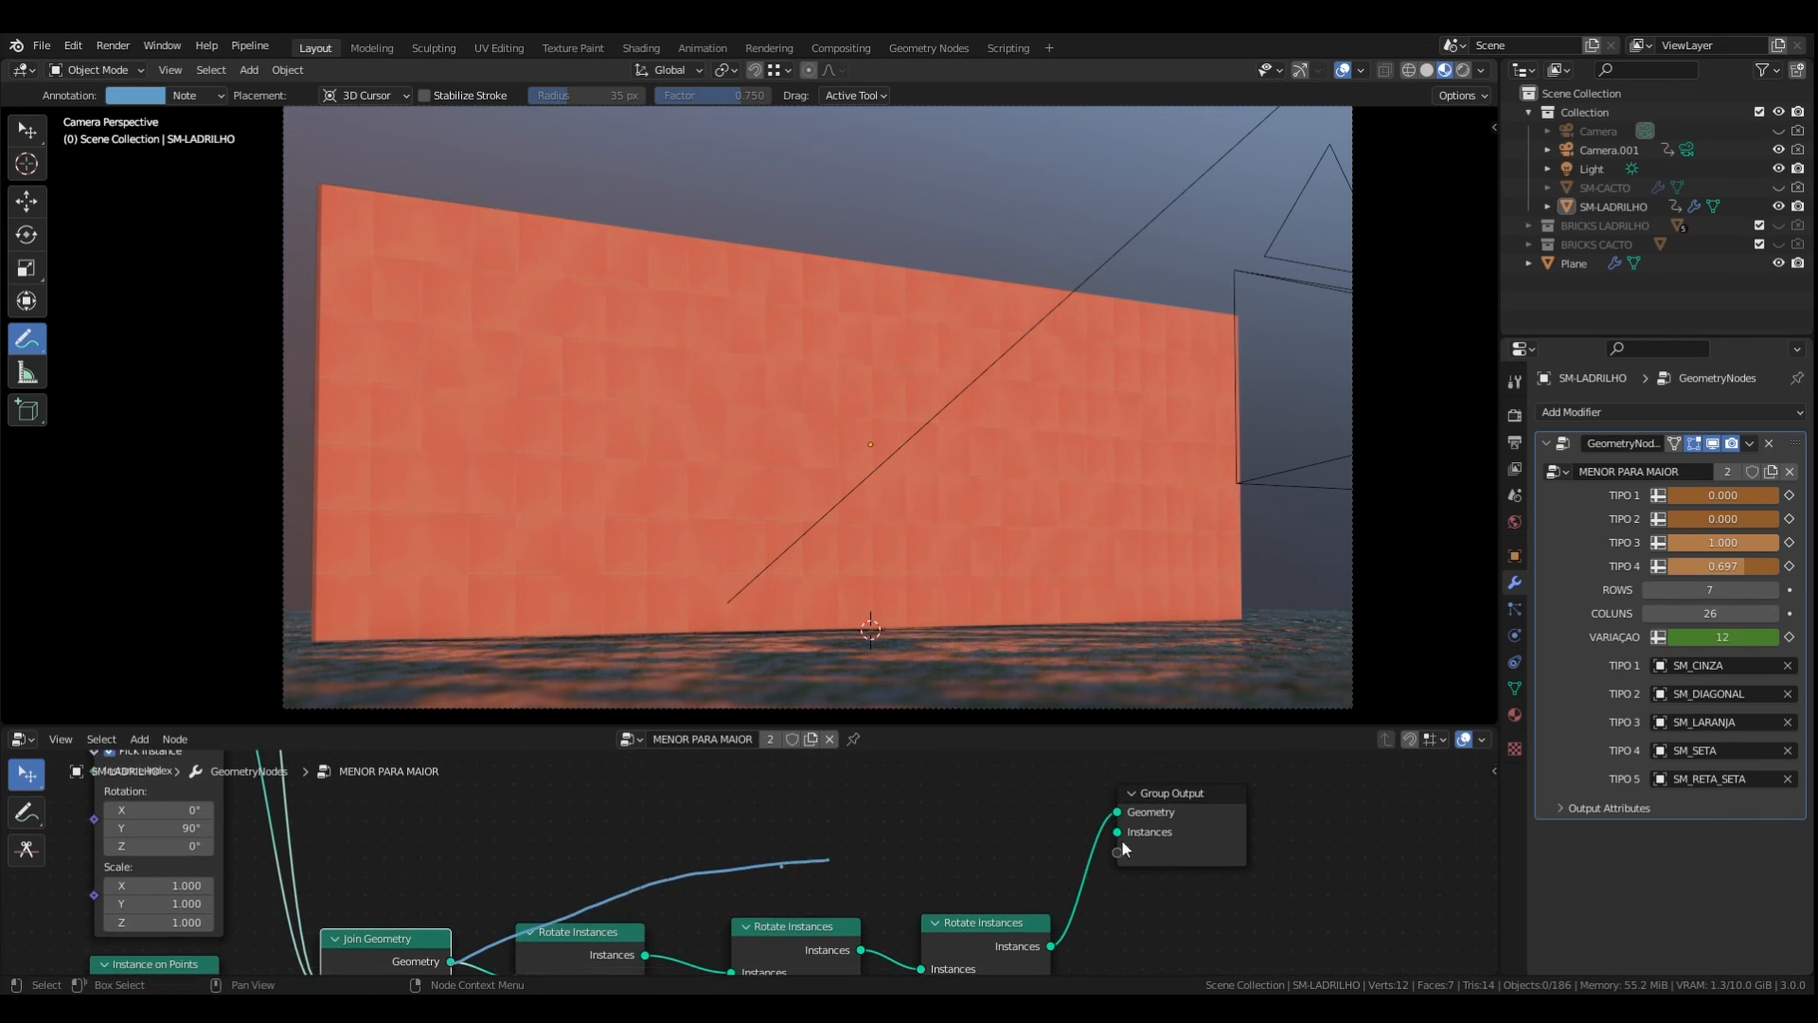
- Review the complete node tree and its final chain from Join Geometry to Group Output
scroll(1150, 873, "down", 1)
scroll(1184, 833, "down", 3)
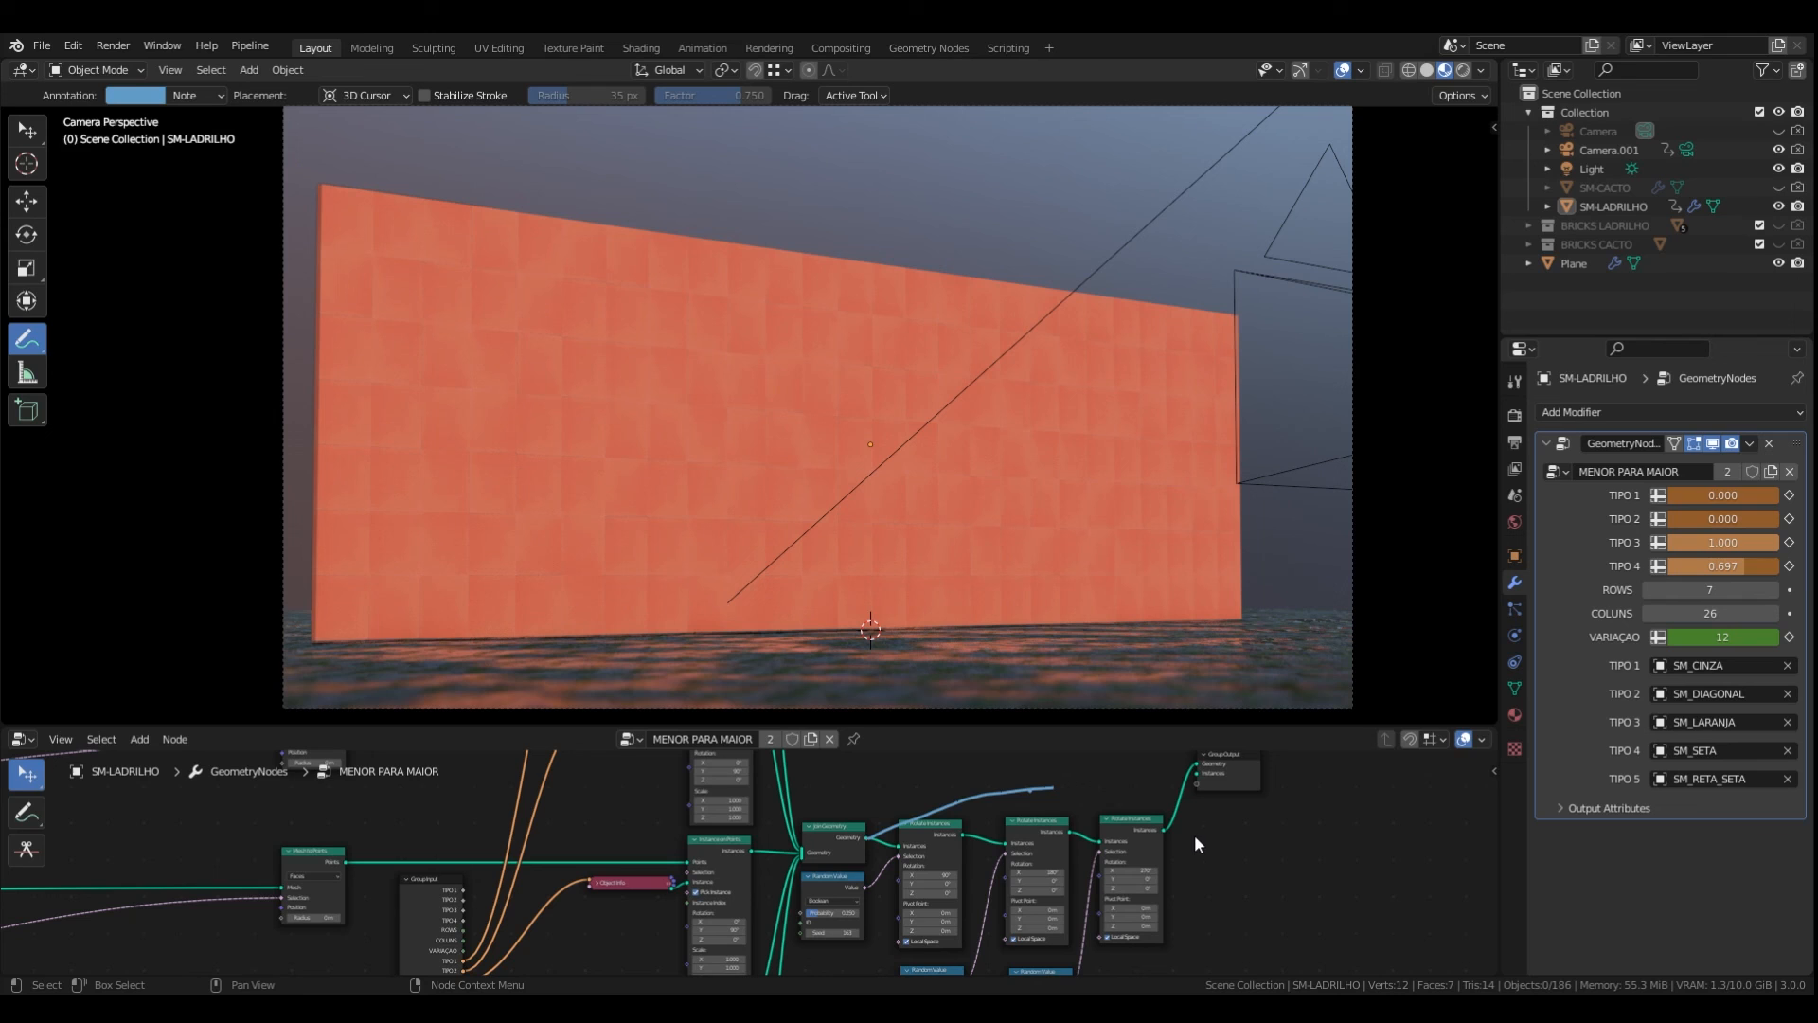
key("Home")
scroll(1088, 875, "down", 3)
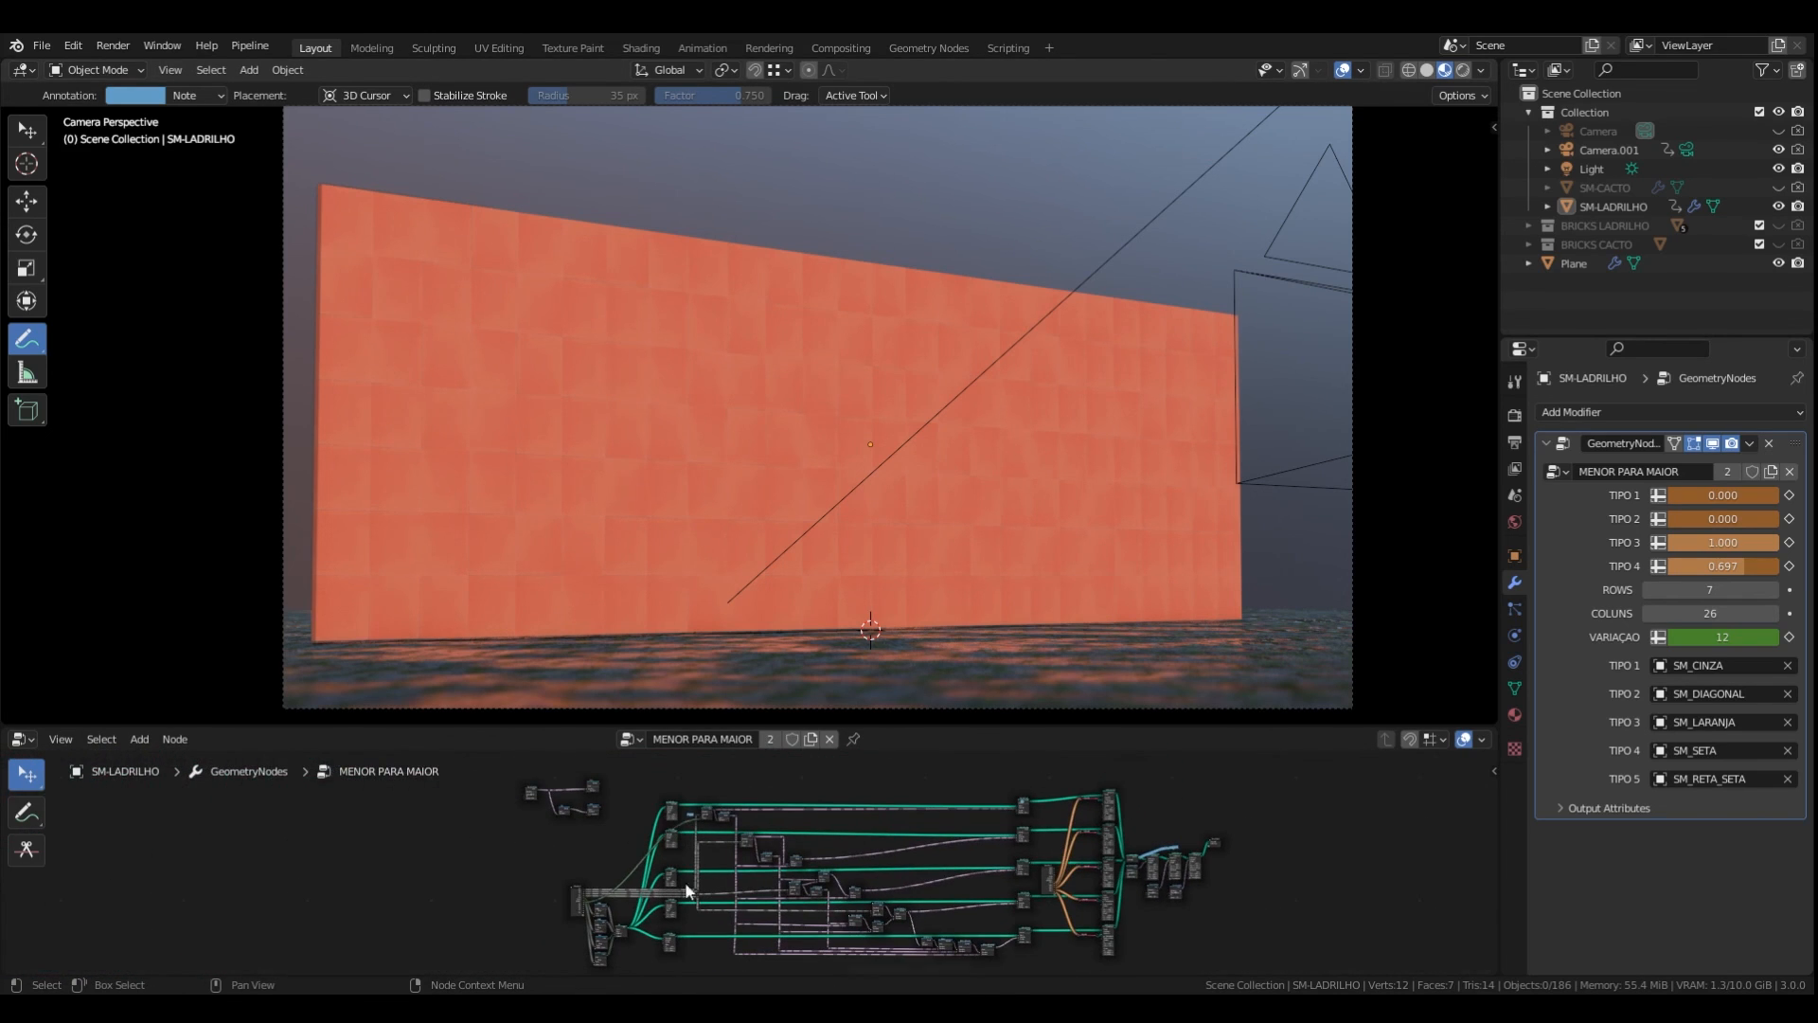
scroll(1198, 924, "up", 6)
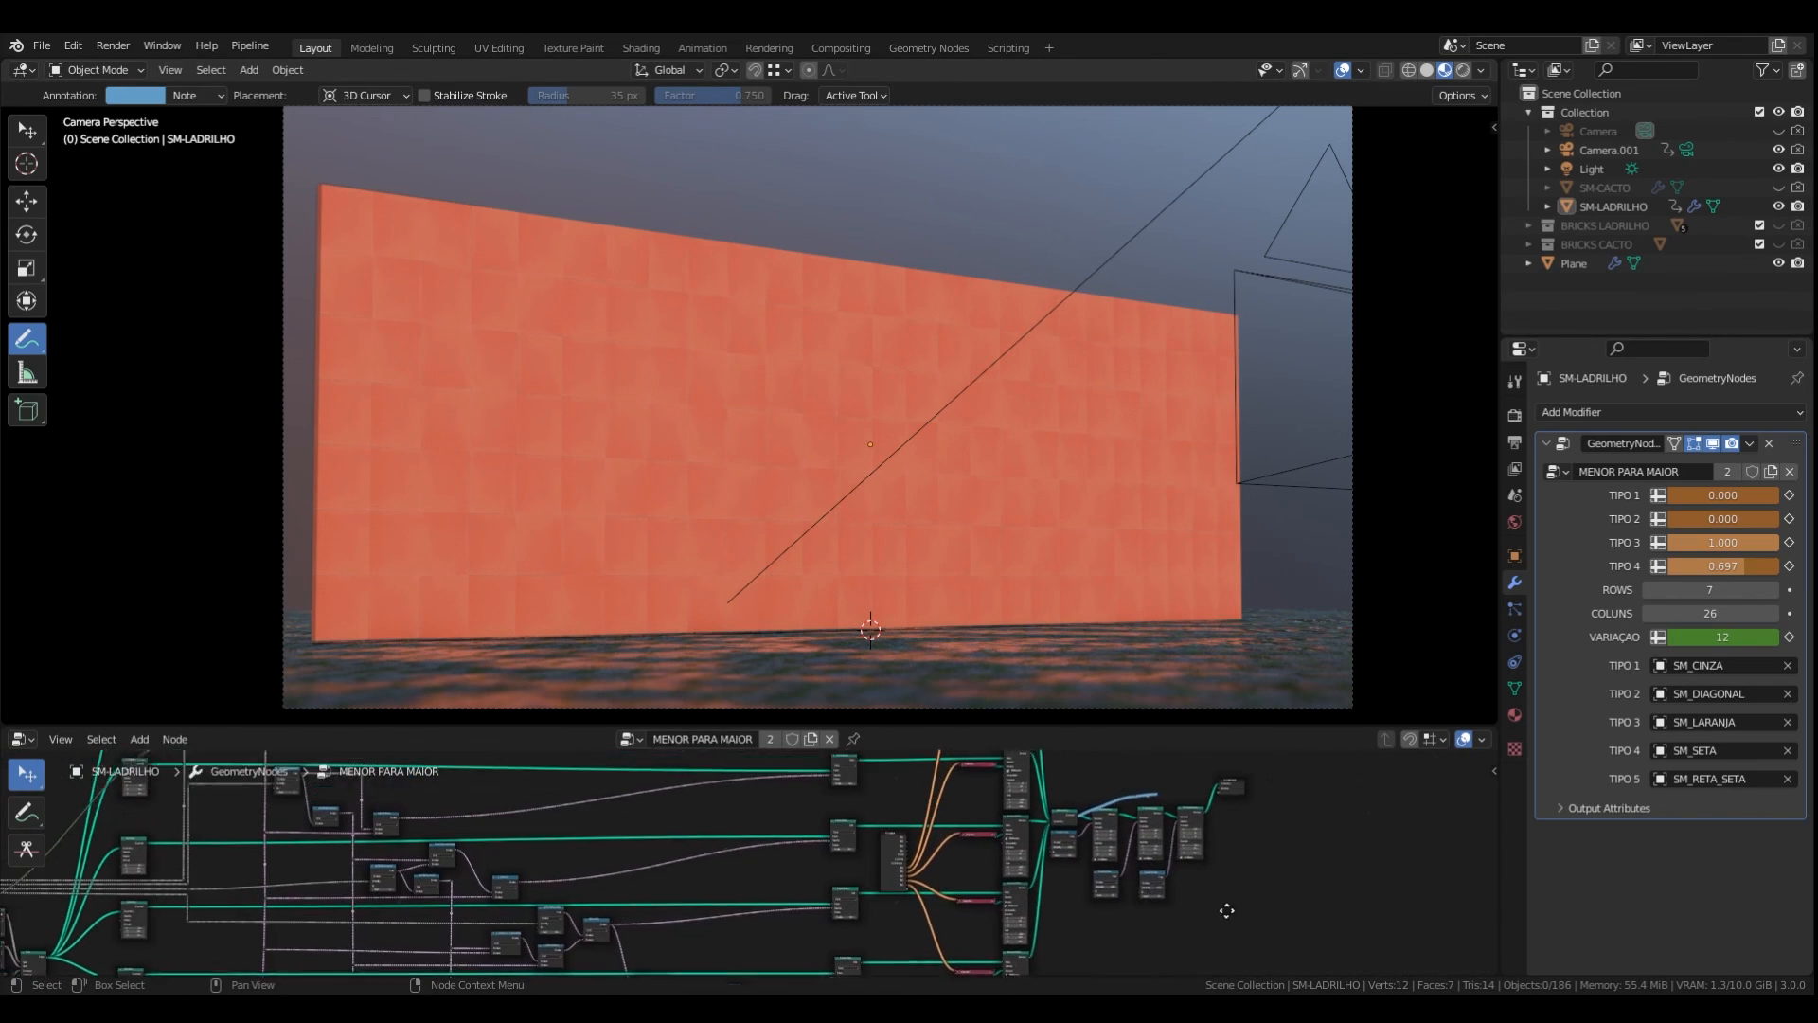
scroll(1239, 879, "up", 4)
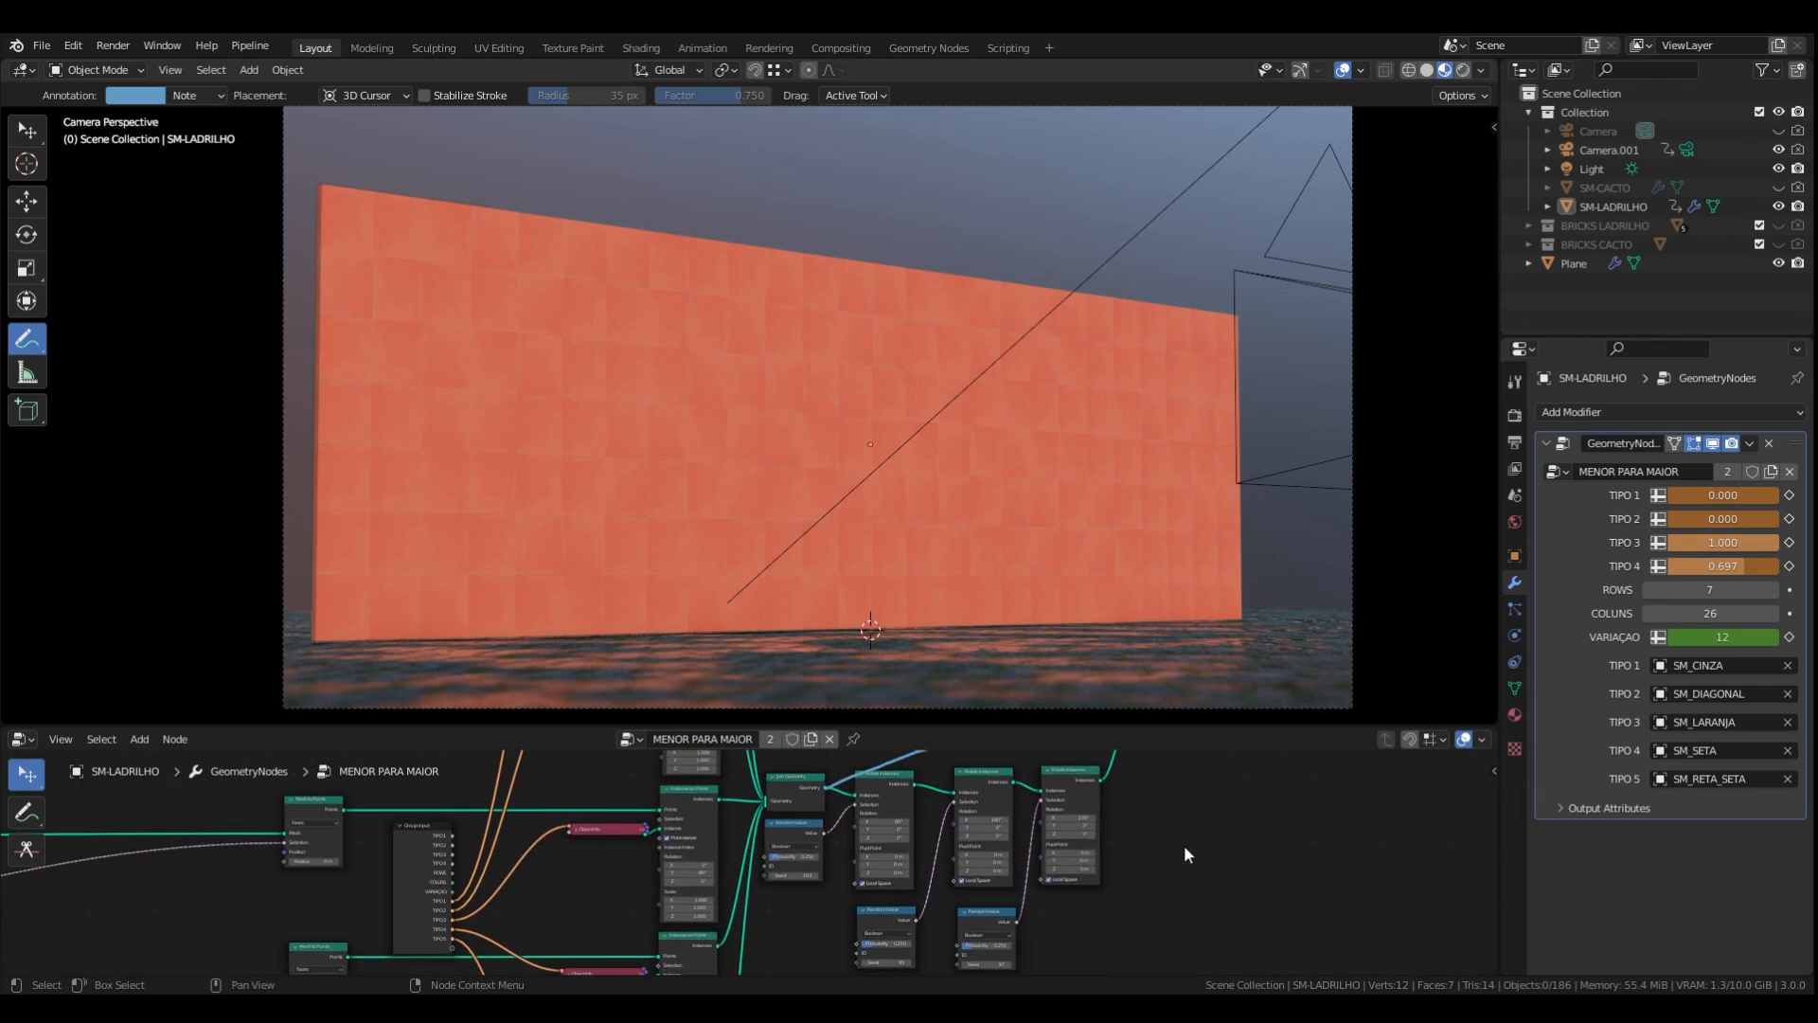
scroll(1152, 871, "down", 2)
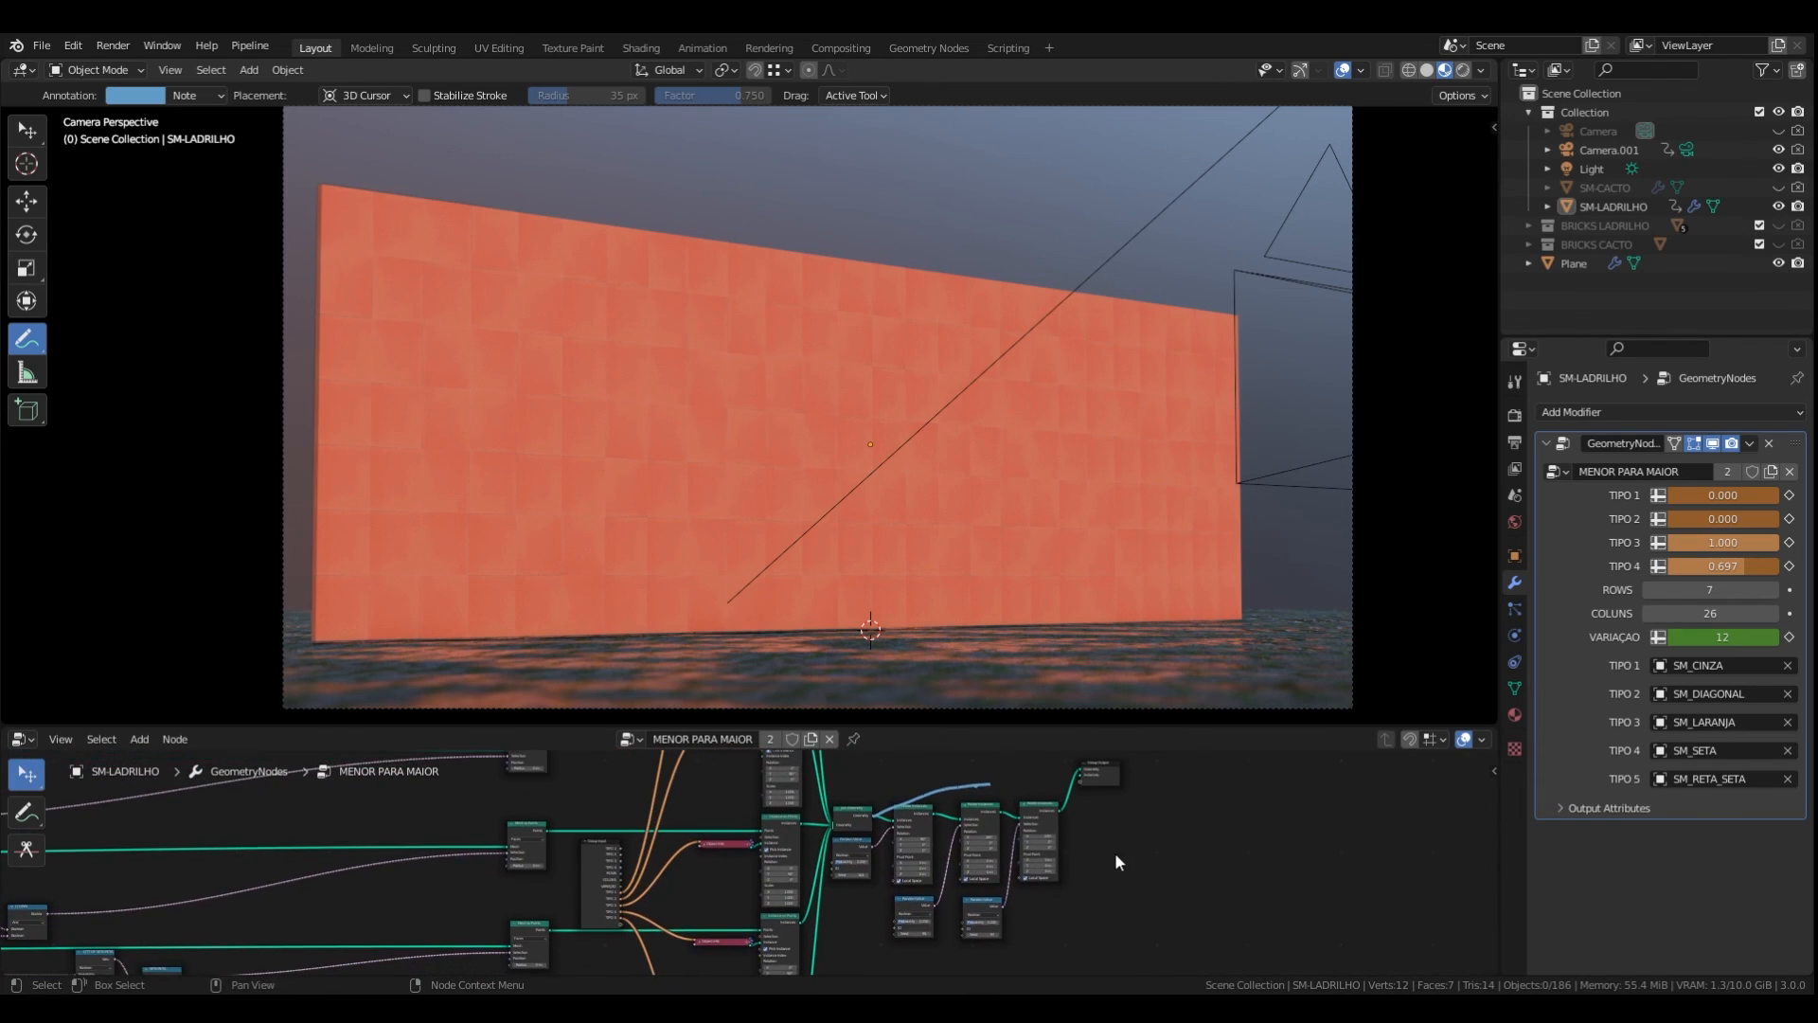